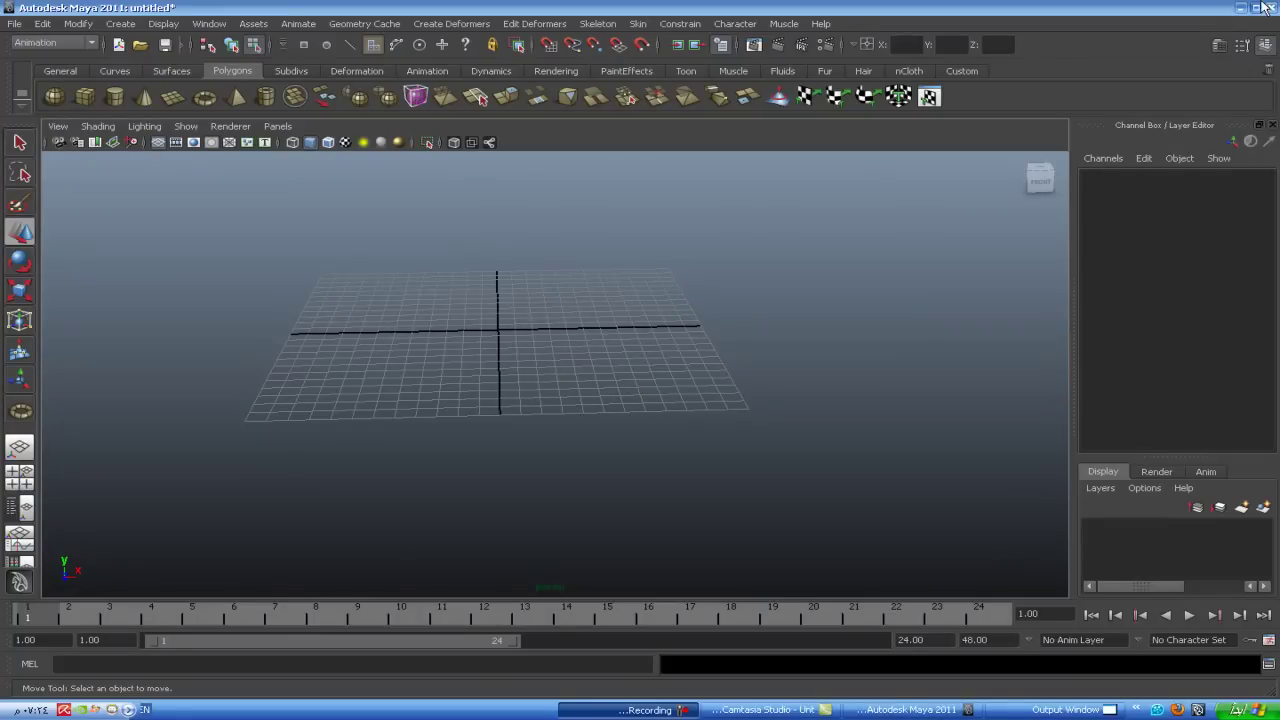
# - Preview the girl01 side and girl02 front reference images in Picture and Fax Viewer, then return to Maya
pyautogui.click(1237, 9)
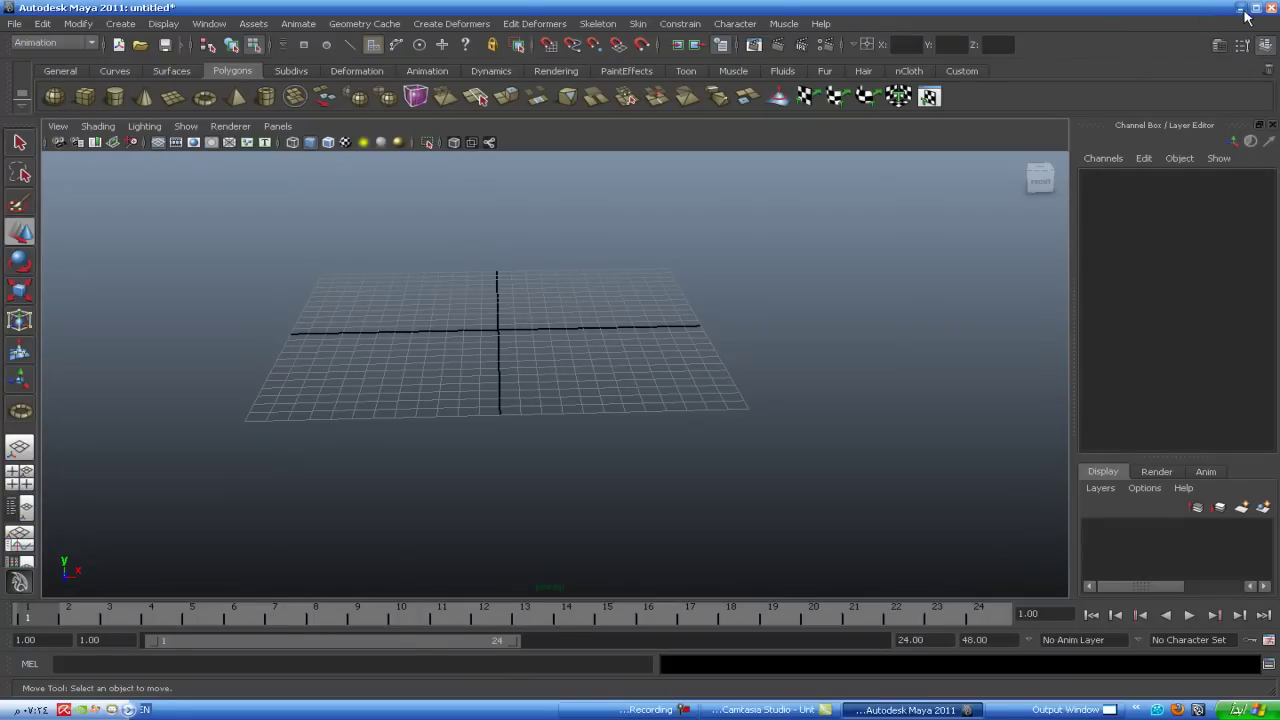
pyautogui.click(1240, 9)
pyautogui.rightClick(1127, 20)
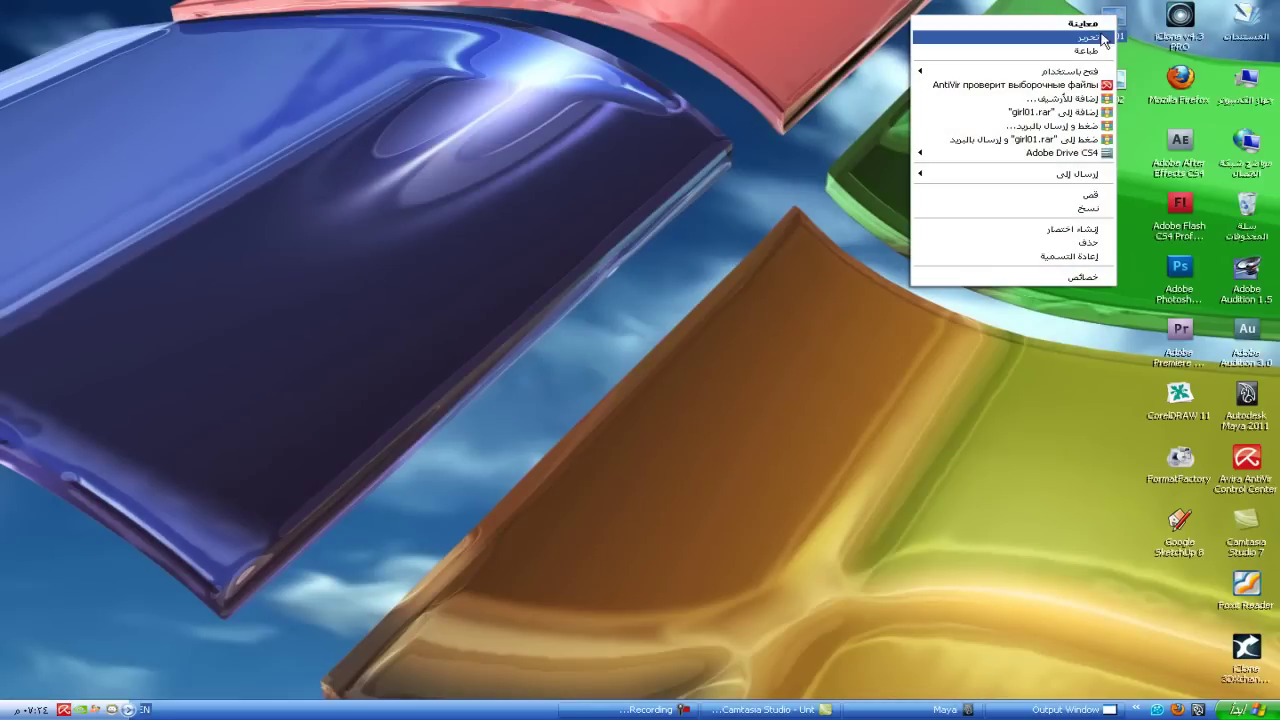
pyautogui.click(1100, 18)
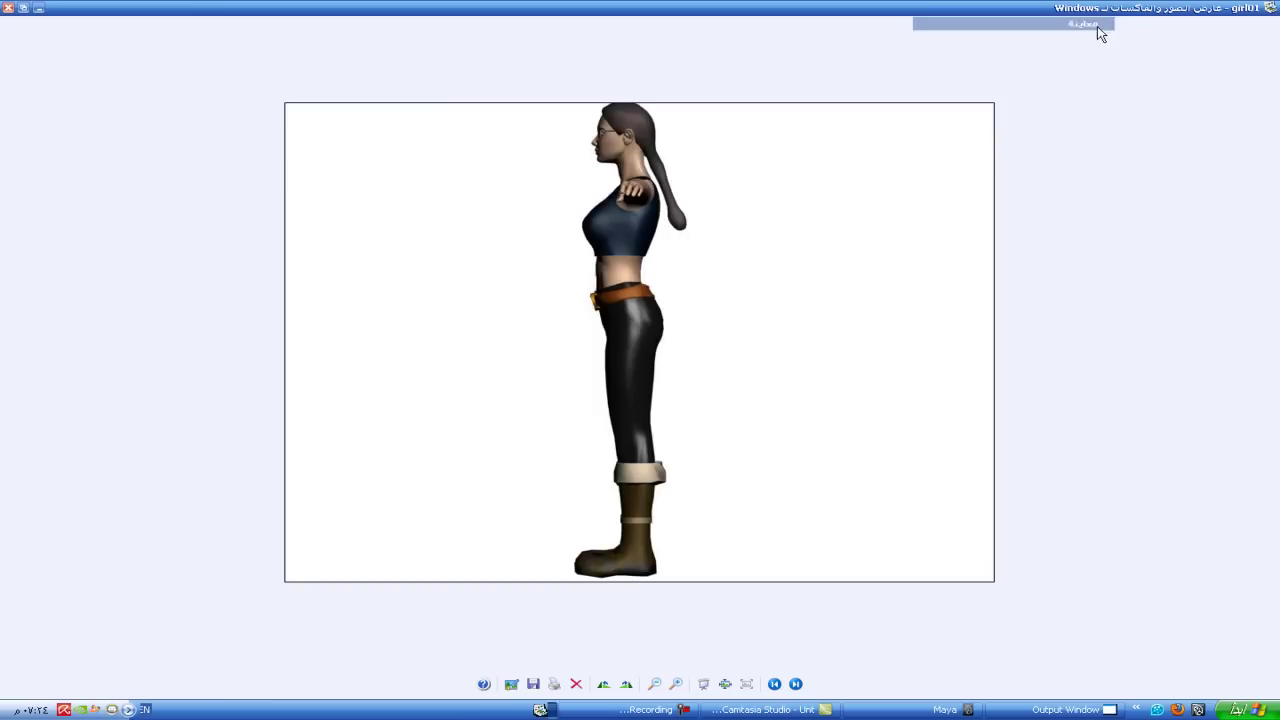
pyautogui.click(796, 684)
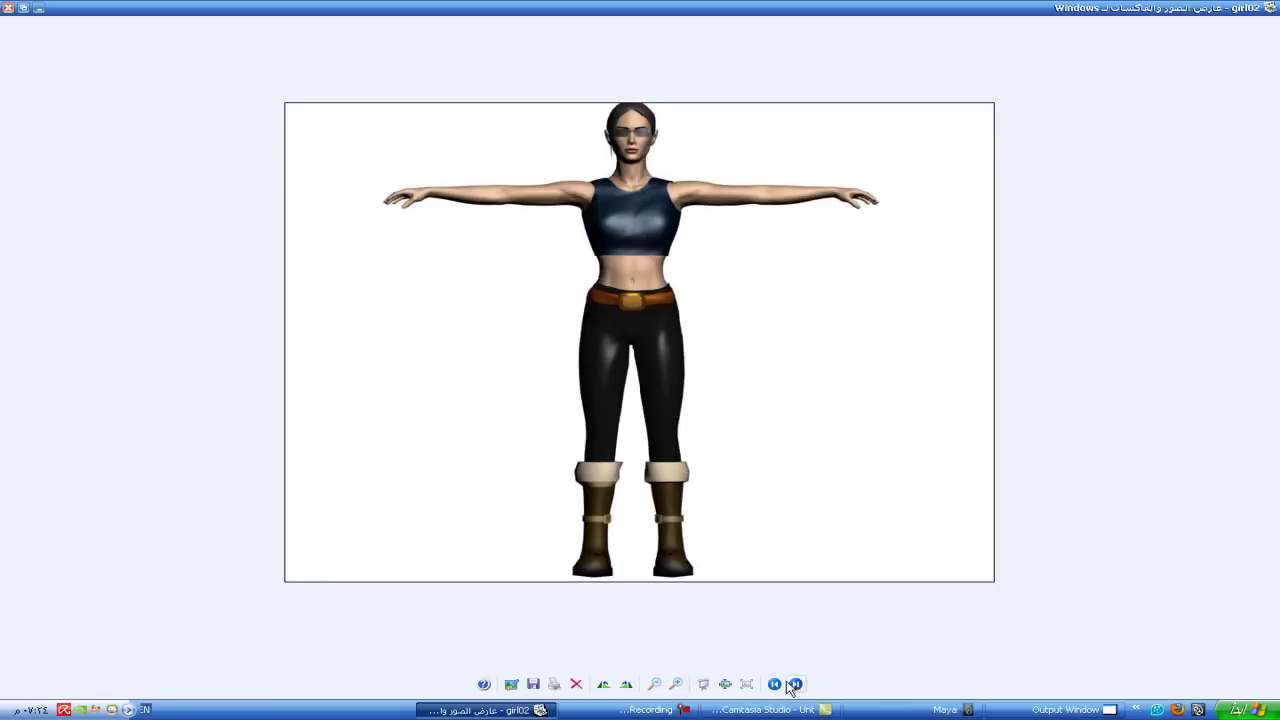
pyautogui.click(905, 709)
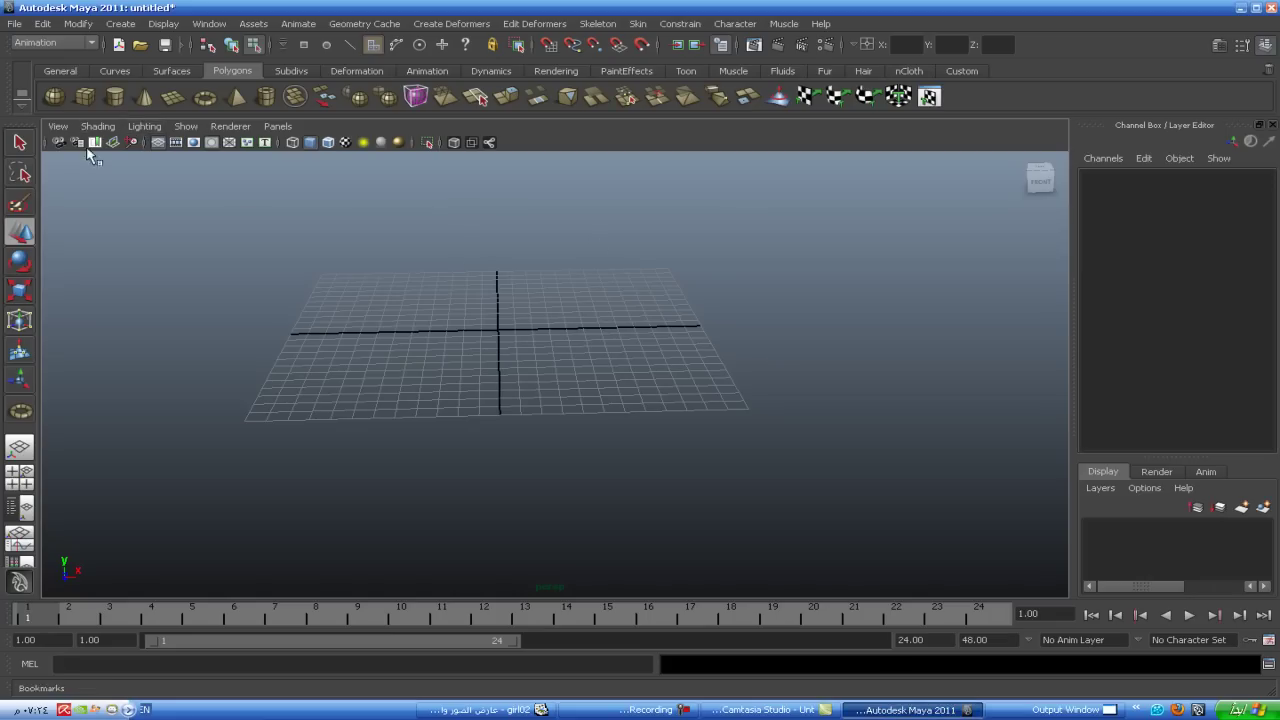
# - Draw a large polygon plane across the maximized front view
pyautogui.press('space')
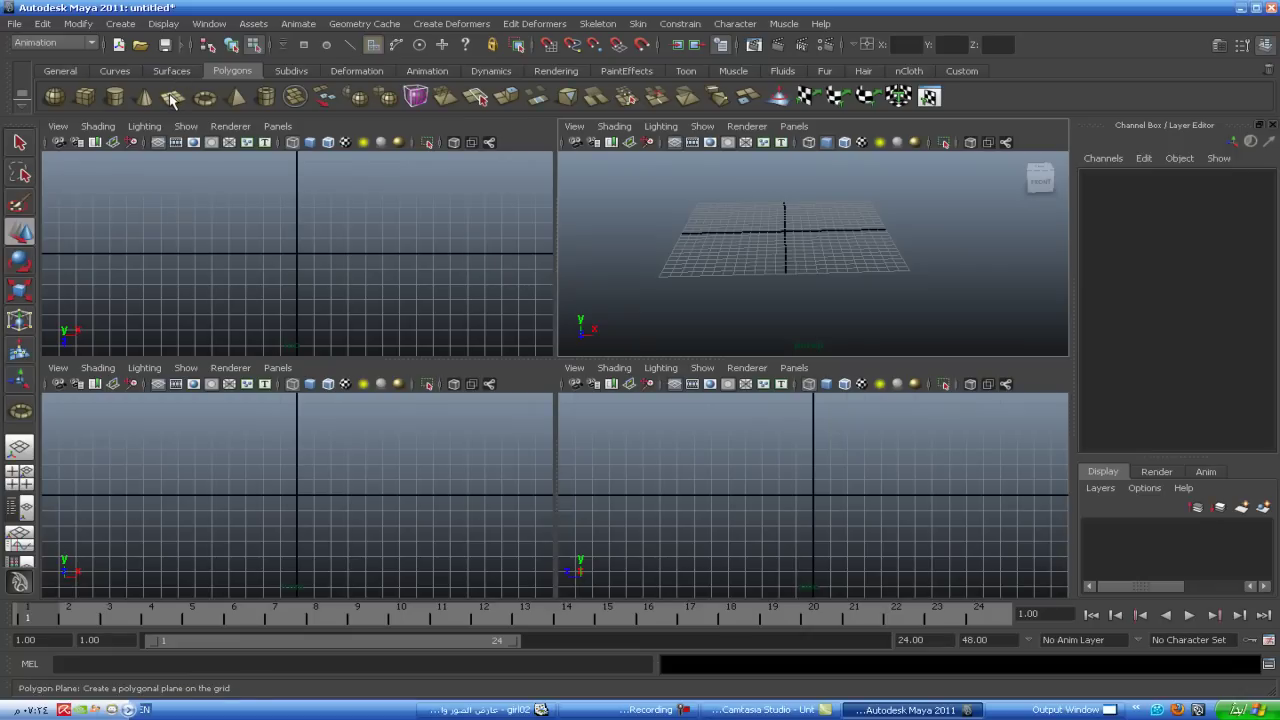
pyautogui.click(172, 97)
pyautogui.press('space')
pyautogui.keyDown('alt'); pyautogui.moveTo(572, 414); pyautogui.dragTo(534, 597, button='middle'); pyautogui.keyUp('alt')
pyautogui.moveTo(729, 203); pyautogui.dragTo(362, 575)
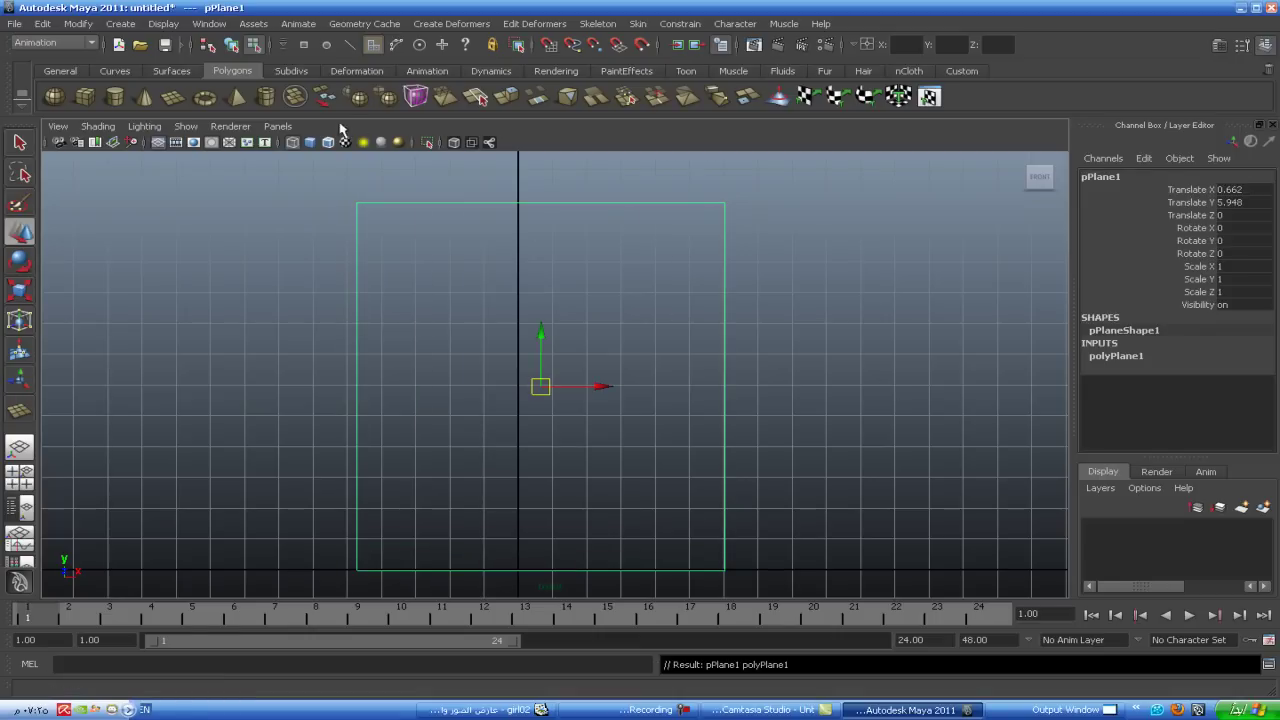
# - Smooth-shade the view and assign the plane a new Lambert material
pyautogui.click(310, 142)
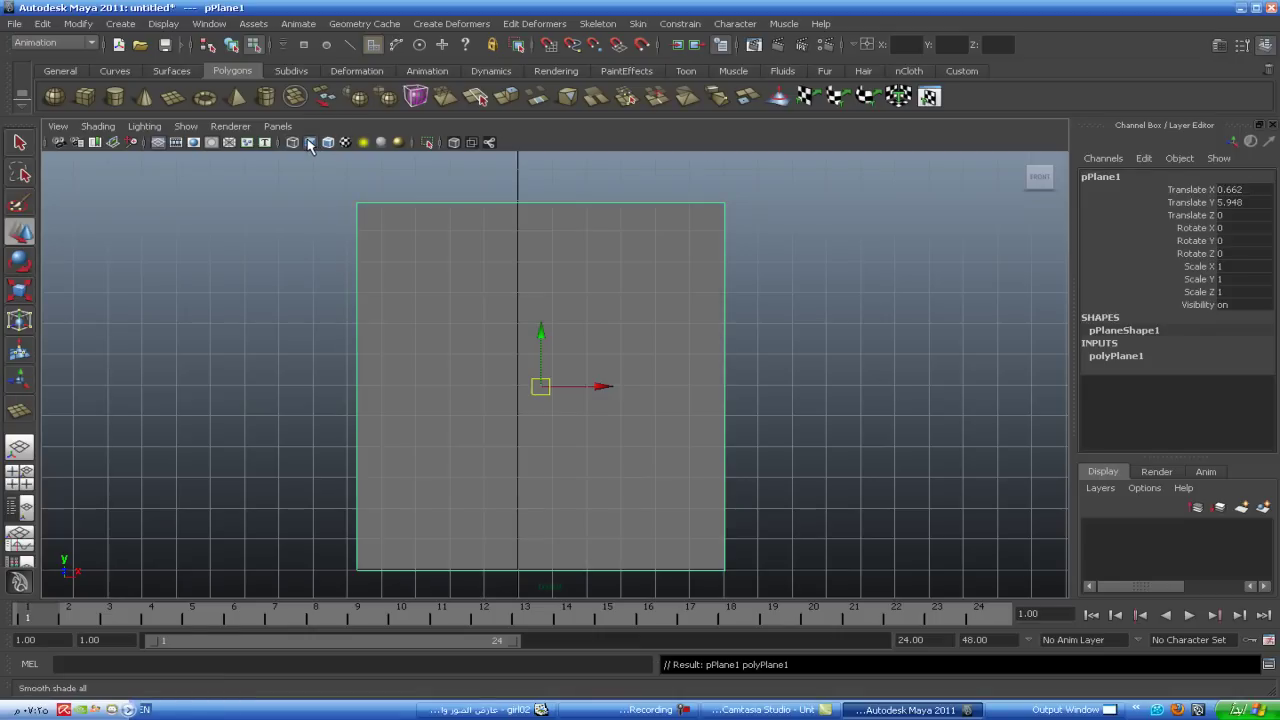
pyautogui.rightClick(553, 237)
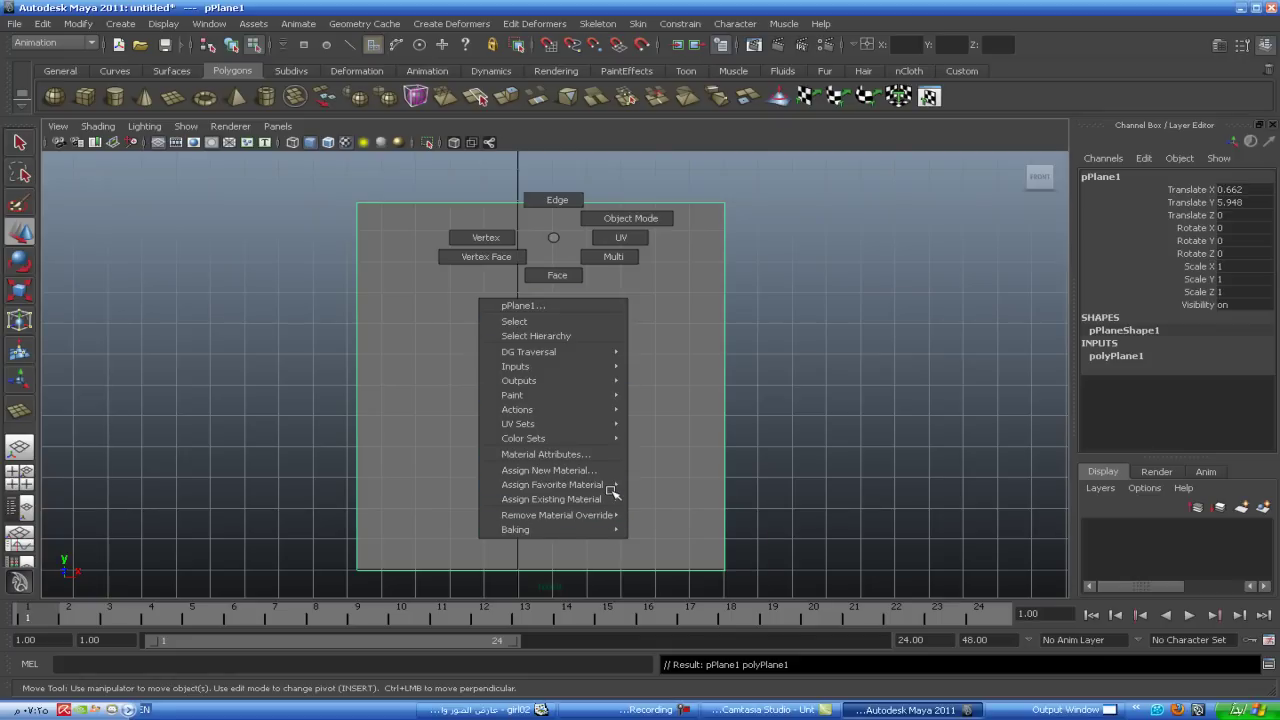
pyautogui.click(674, 502)
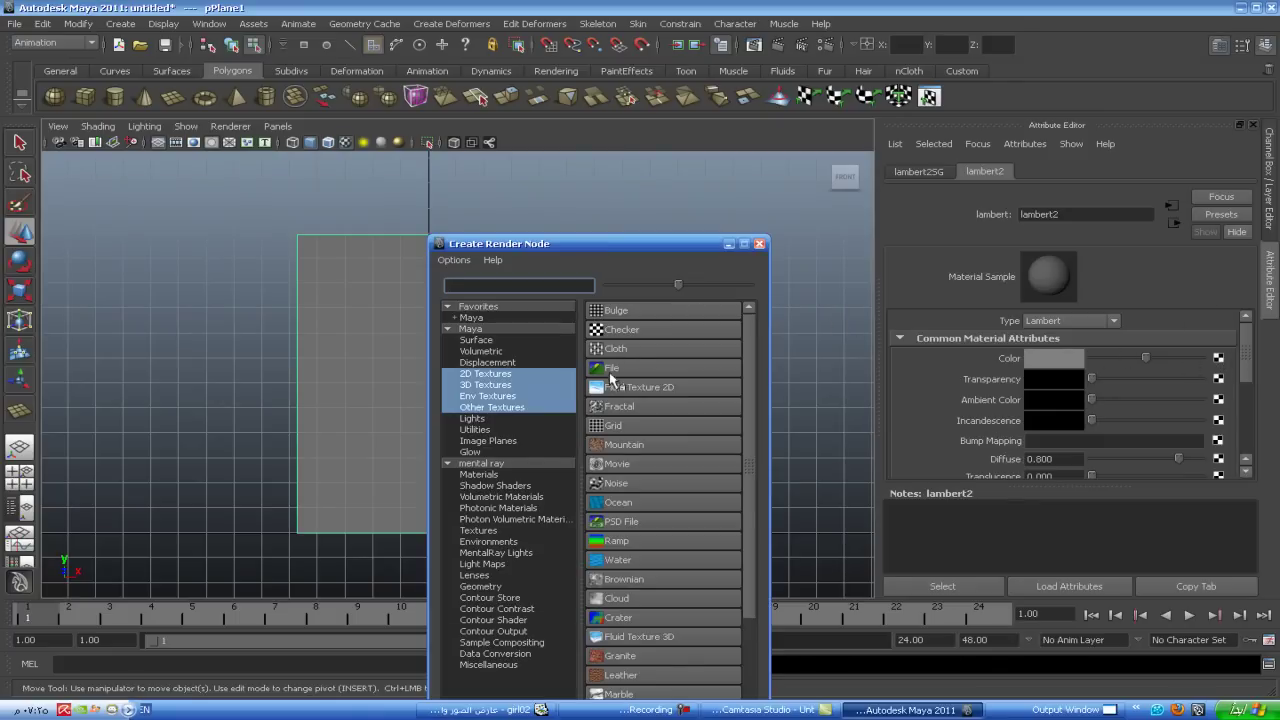
# - Give lambert2 a File colour texture loading girl02.jpg from the Desktop
pyautogui.click(614, 378)
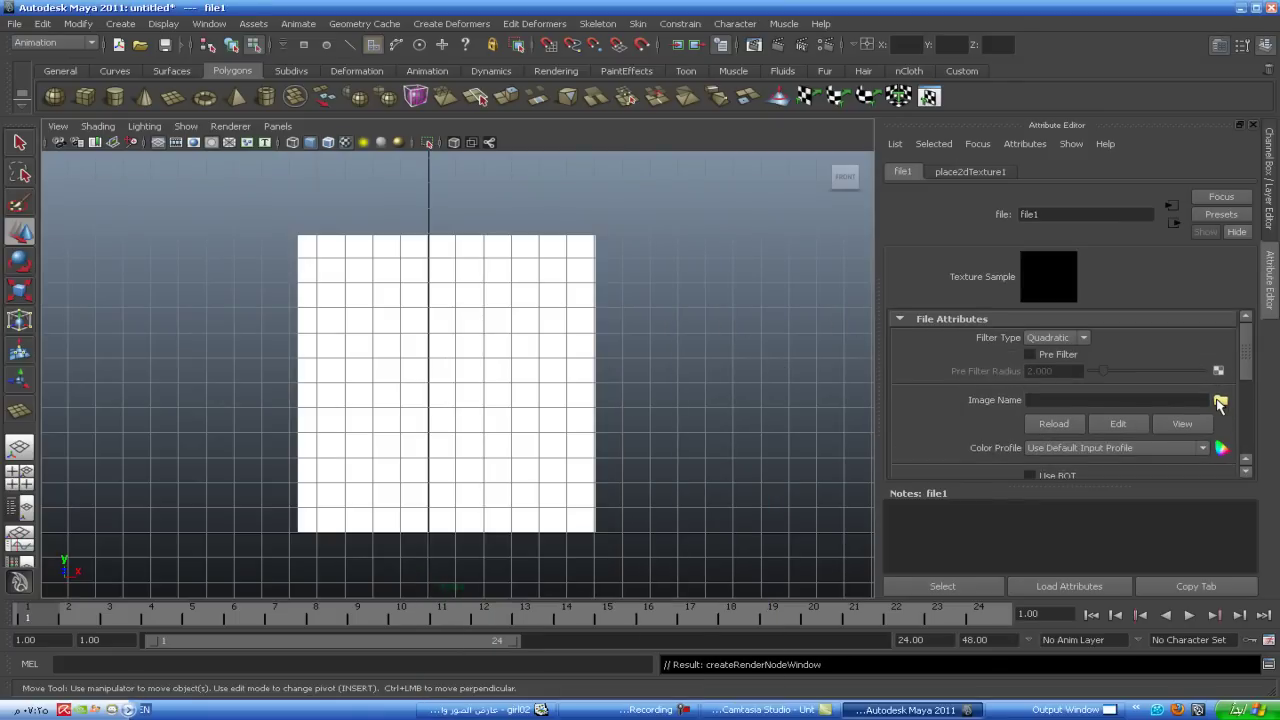
pyautogui.click(1218, 402)
pyautogui.click(235, 246)
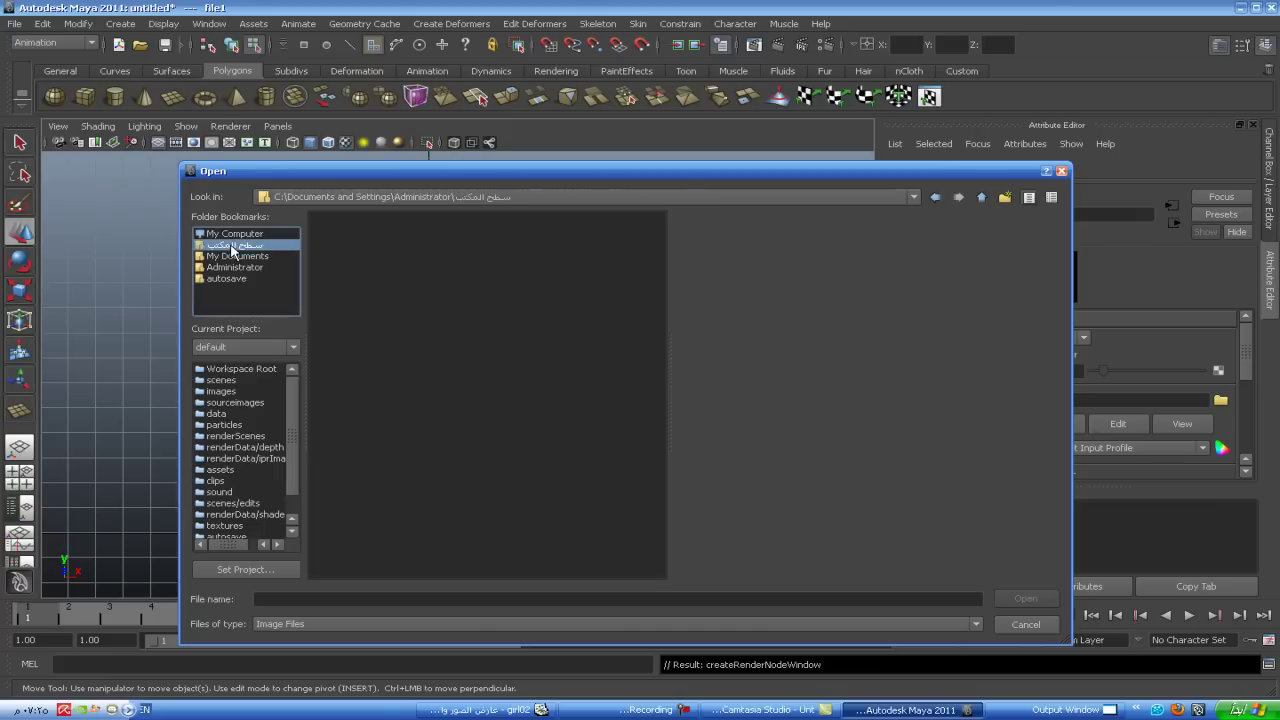
pyautogui.click(350, 232)
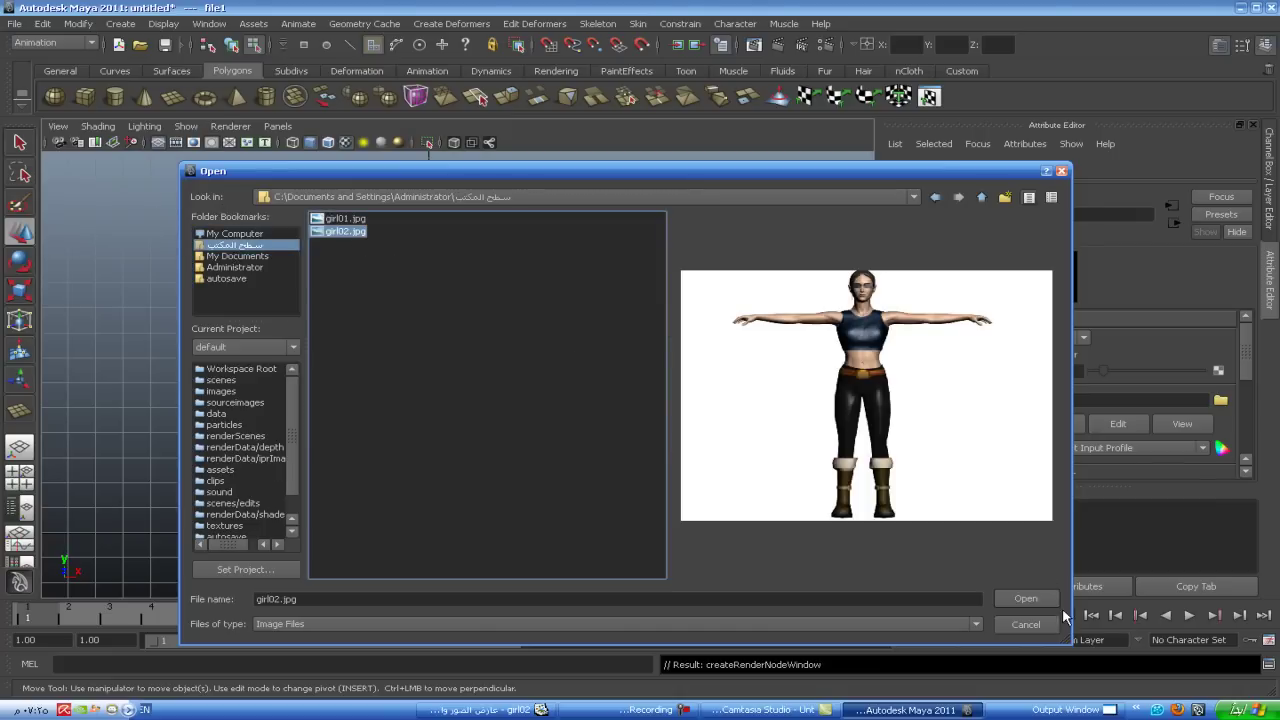
pyautogui.click(1022, 592)
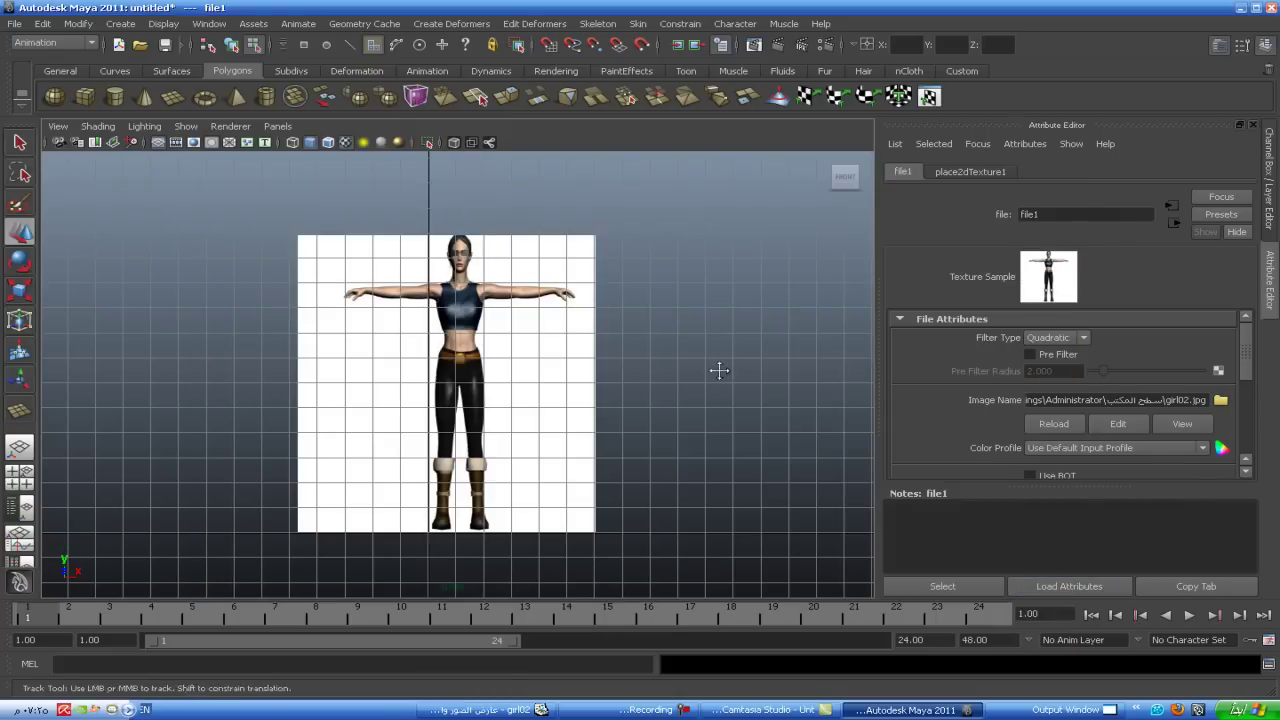
pyautogui.keyDown('alt'); pyautogui.moveTo(720, 366); pyautogui.dragTo(686, 380, button='middle'); pyautogui.keyUp('alt')
# - Move the reference plane left so the girl's centre sits on the vertical axis
pyautogui.click(16, 229)
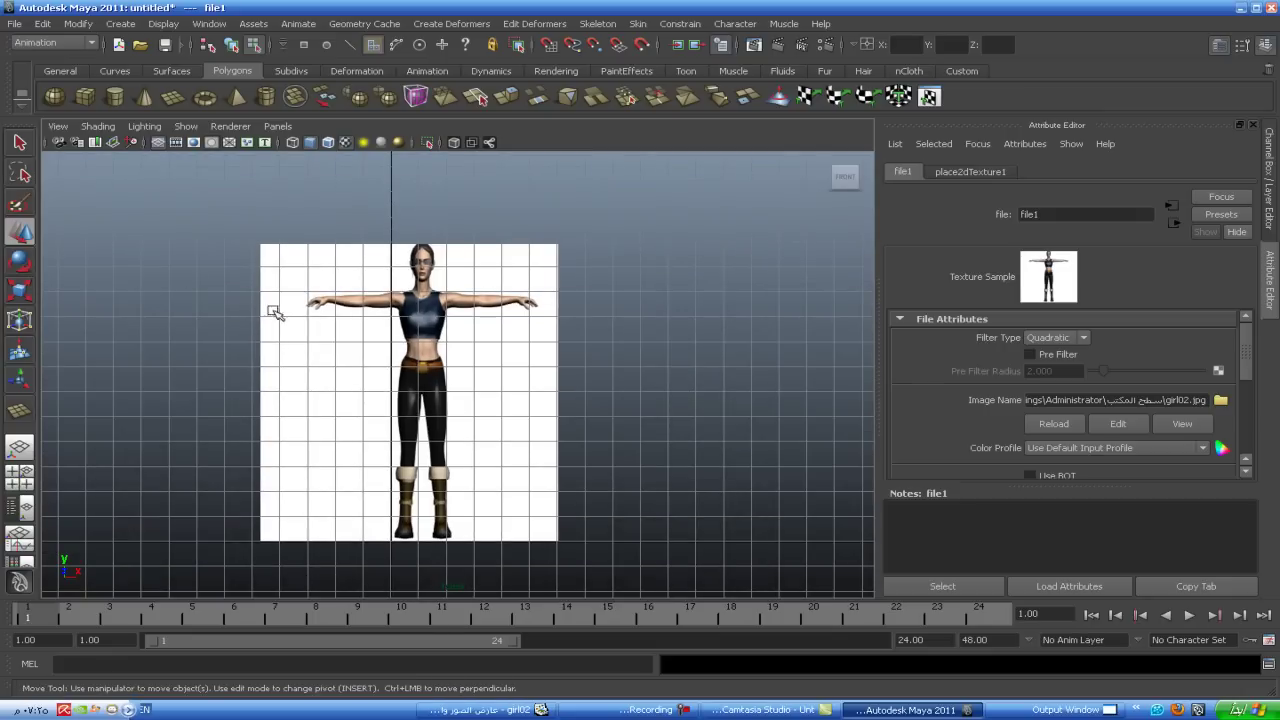
pyautogui.moveTo(546, 374); pyautogui.dragTo(628, 363, button='right')
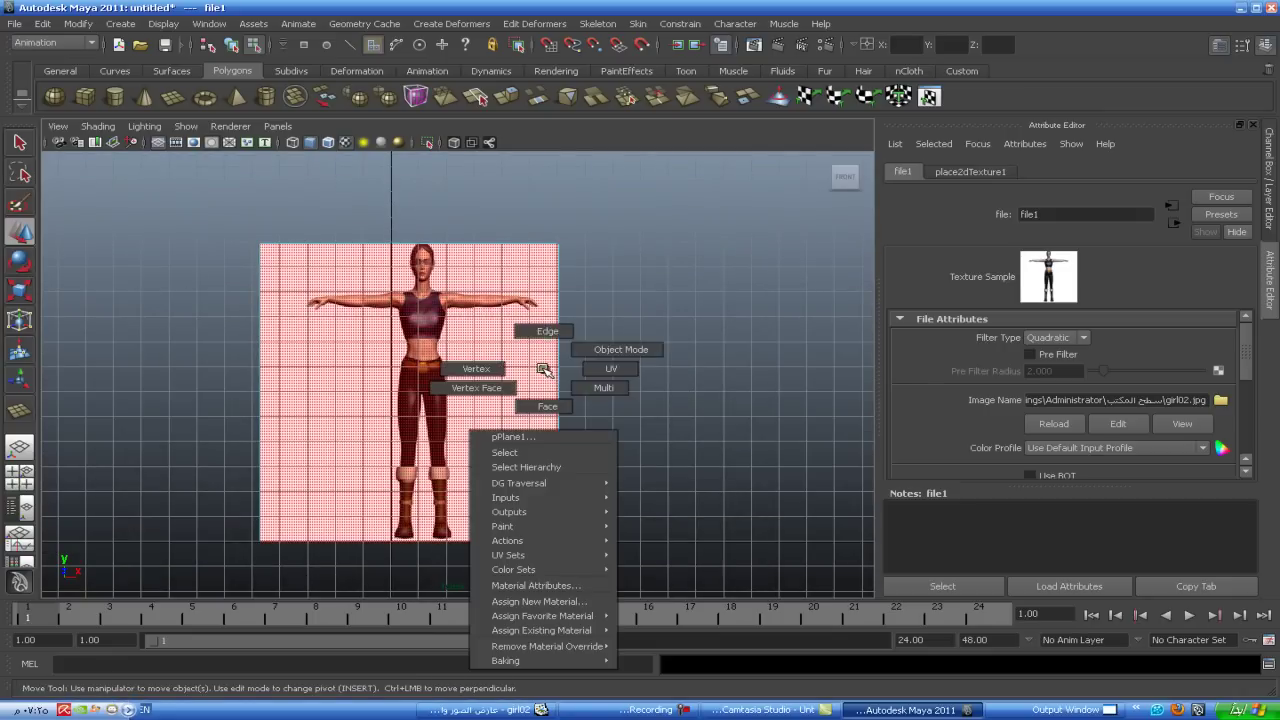
pyautogui.click(628, 363)
pyautogui.click(531, 387)
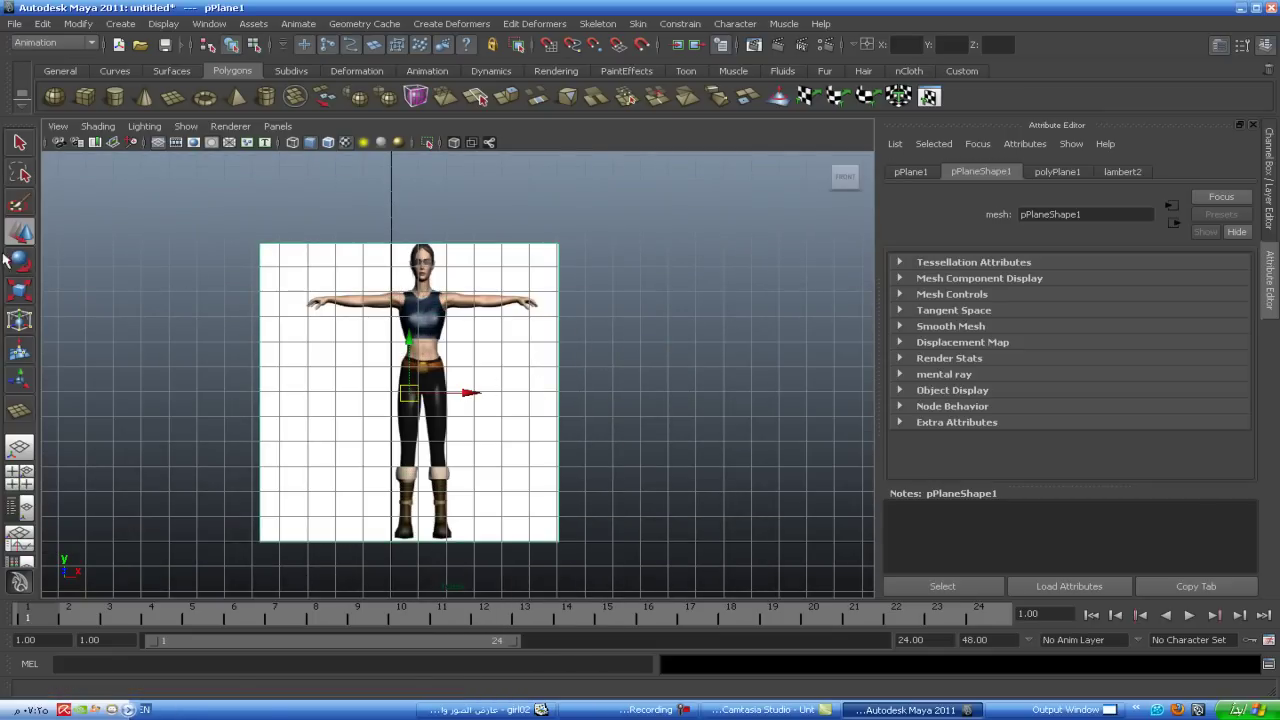
pyautogui.keyDown('alt'); pyautogui.moveTo(617, 443); pyautogui.dragTo(728, 447, button='right'); pyautogui.keyUp('alt')
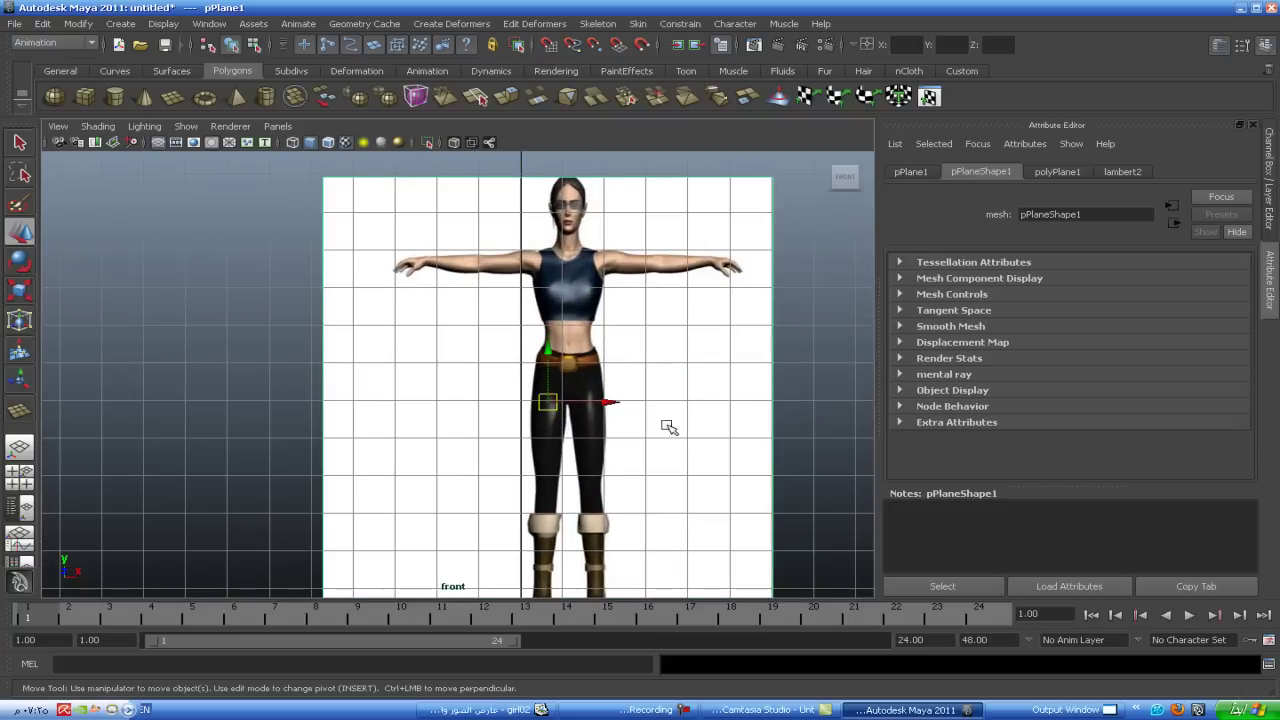
pyautogui.moveTo(612, 403); pyautogui.dragTo(566, 401)
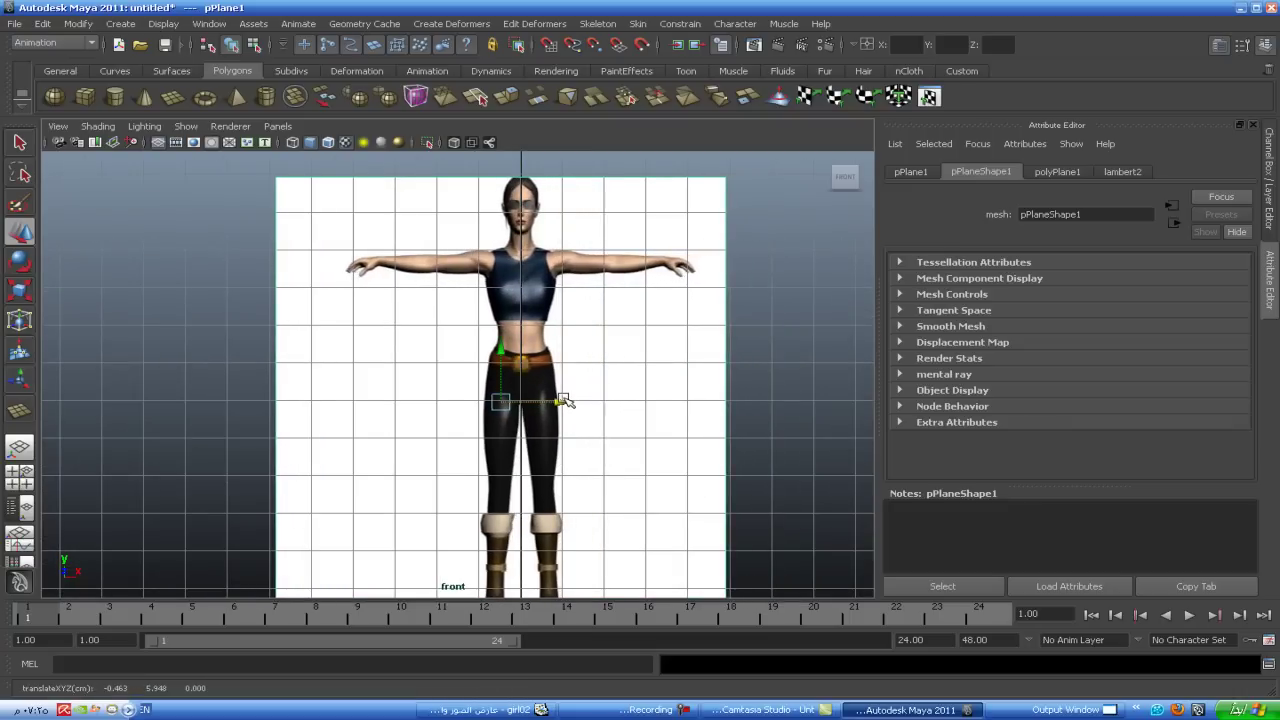
pyautogui.scroll(1, 590, 400)
pyautogui.scroll(1, 592, 340)
pyautogui.scroll(2, 575, 450)
pyautogui.scroll(1, 563, 531)
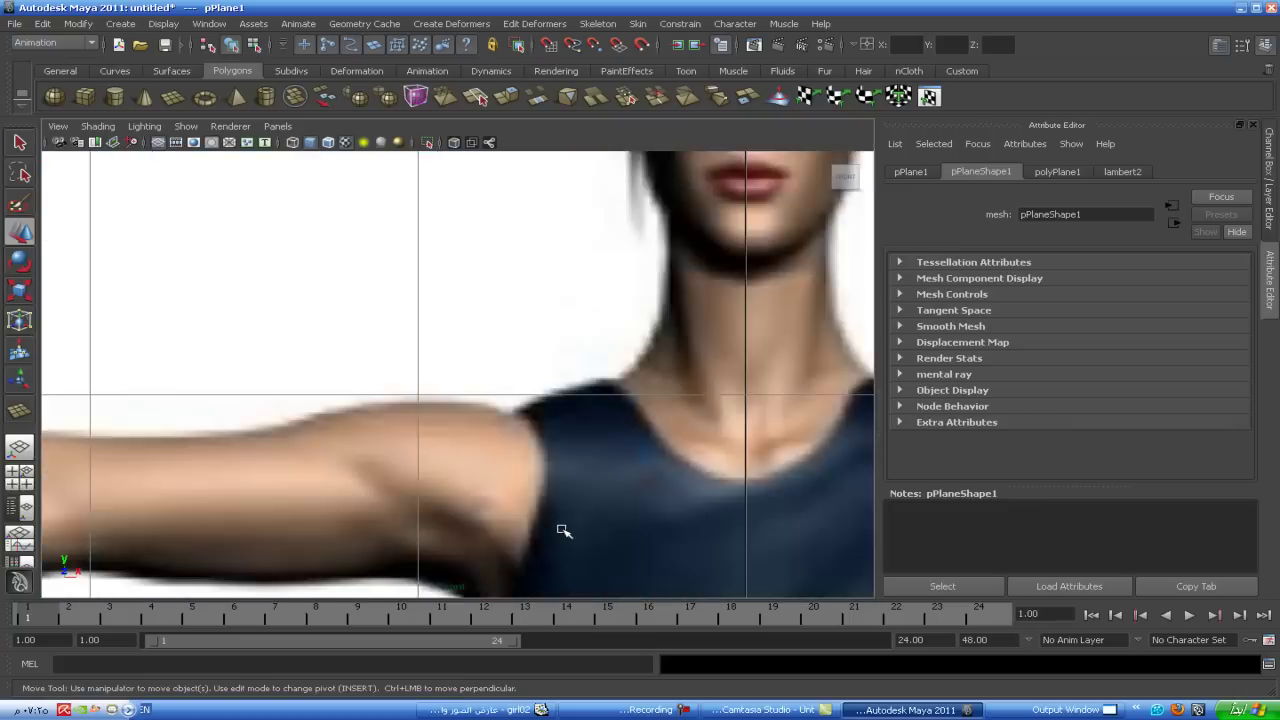
pyautogui.scroll(-1, 417, 457)
pyautogui.scroll(-1, 414, 517)
pyautogui.scroll(-2, 455, 498)
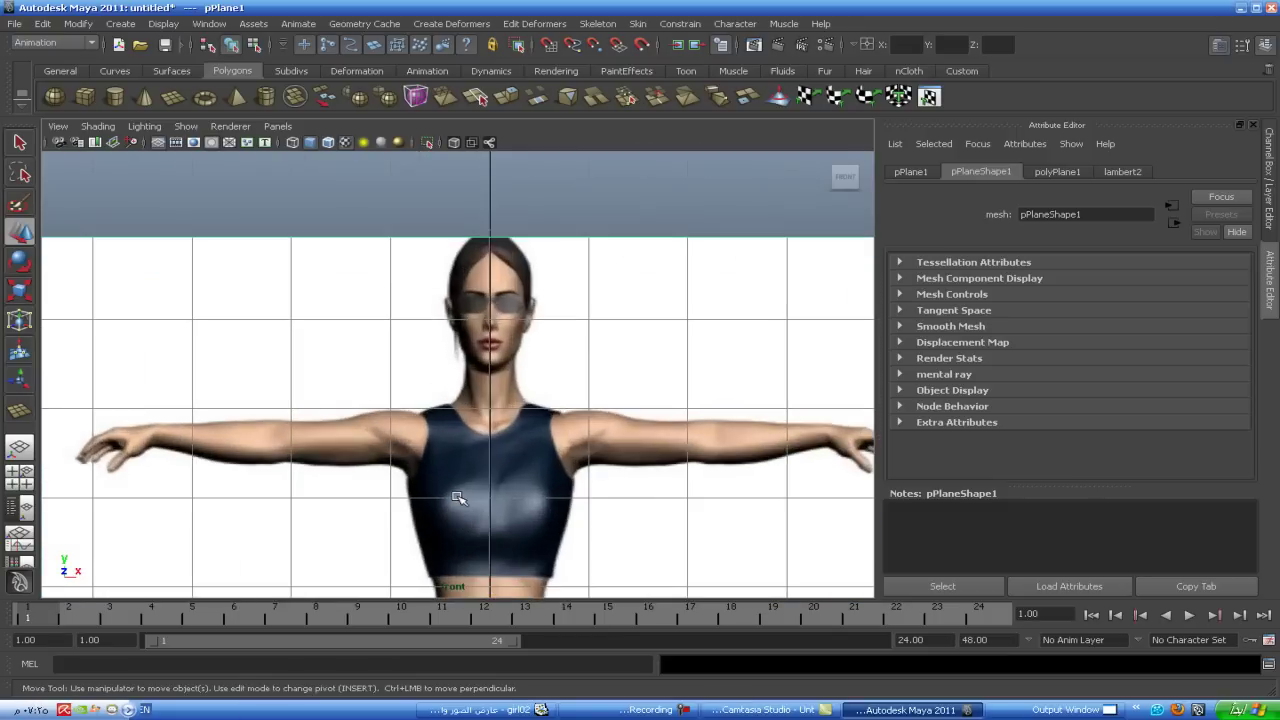
pyautogui.scroll(-2, 488, 494)
pyautogui.scroll(-2, 500, 380)
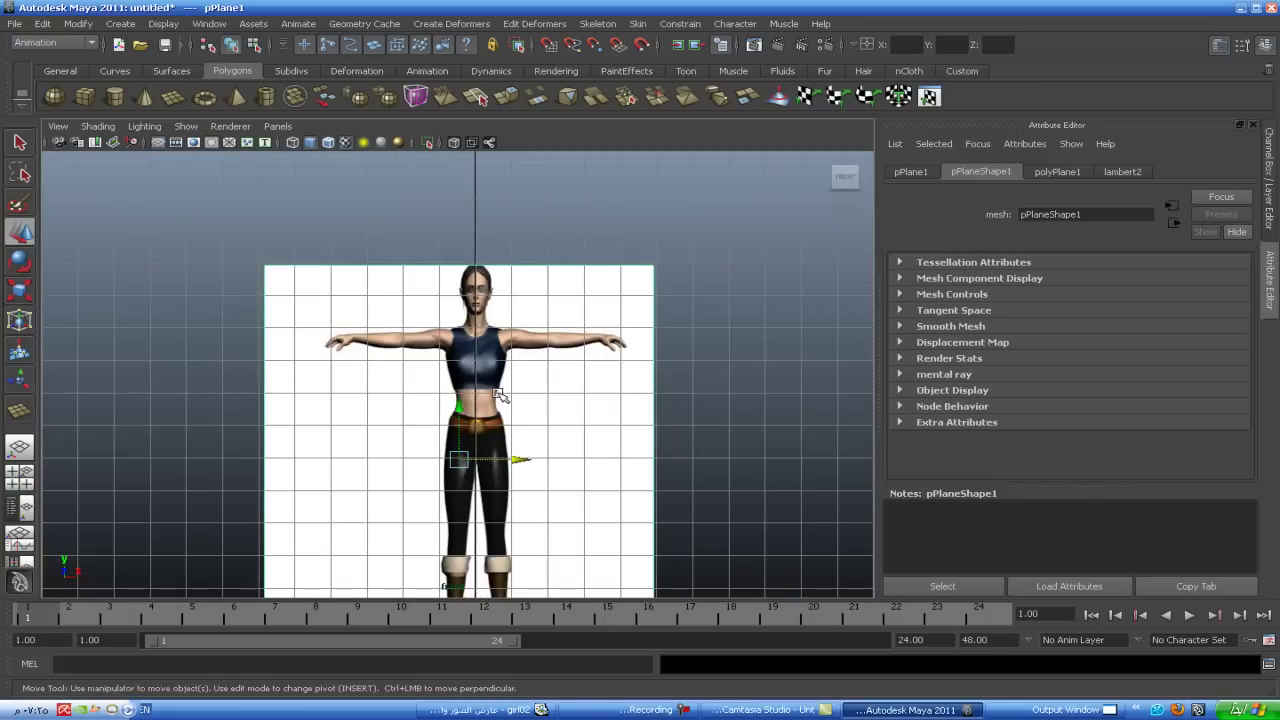
# - Scale the reference plane wider along X to 1.306
pyautogui.keyDown('alt'); pyautogui.moveTo(534, 377); pyautogui.dragTo(535, 357, button='middle'); pyautogui.keyUp('alt')
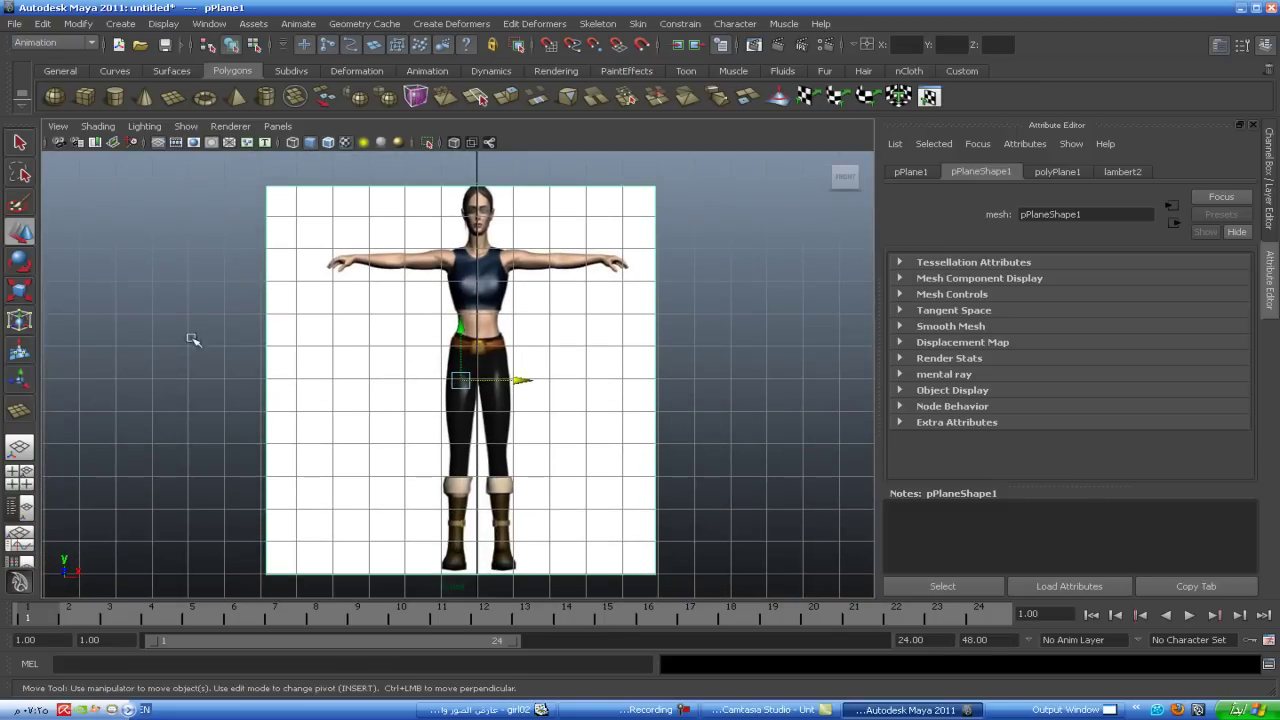
pyautogui.click(24, 289)
pyautogui.moveTo(539, 381); pyautogui.dragTo(565, 381)
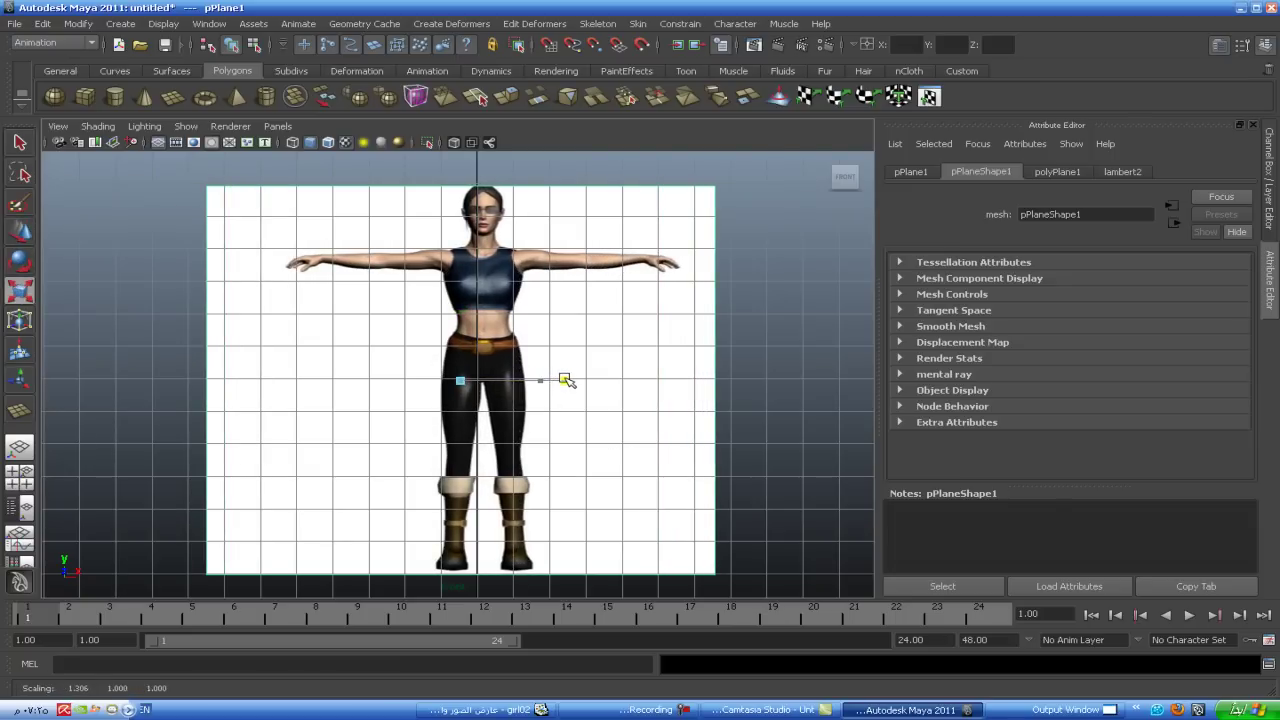
pyautogui.click(787, 402)
pyautogui.click(670, 403)
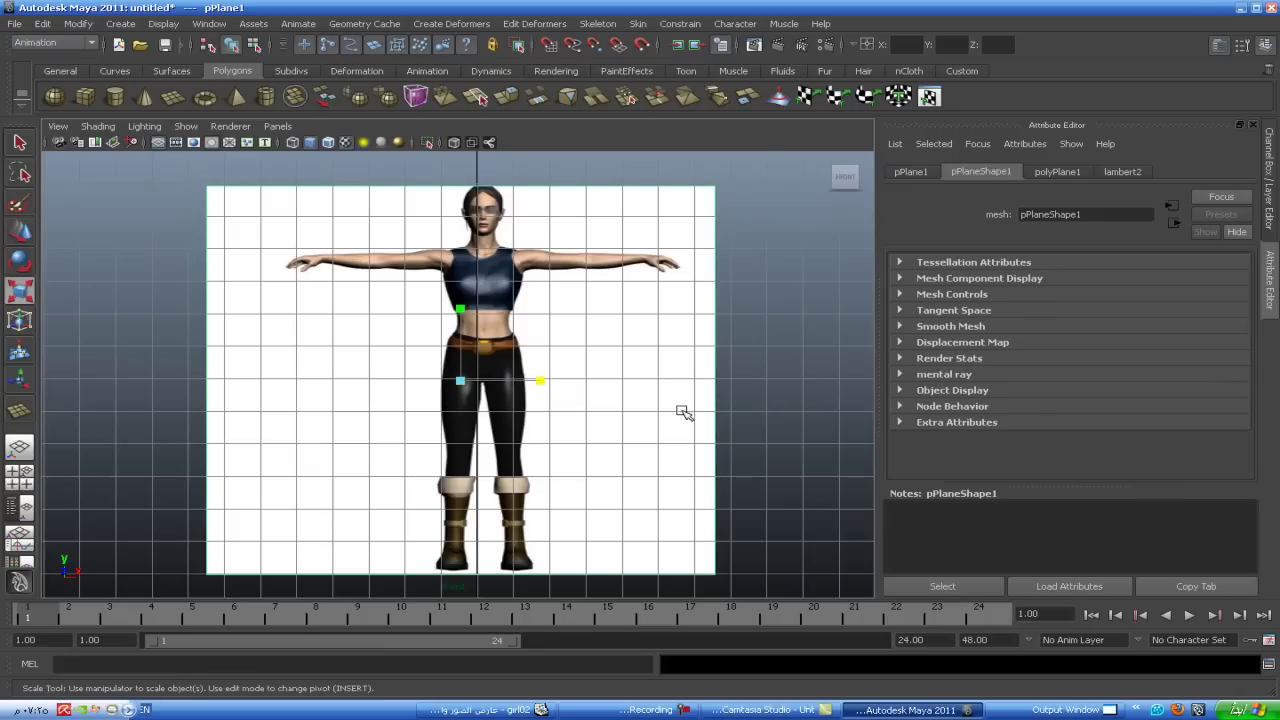
# - Duplicate the reference plane and rotate the copy to -85° about Y
pyautogui.hotkey('ctrl', 'd')
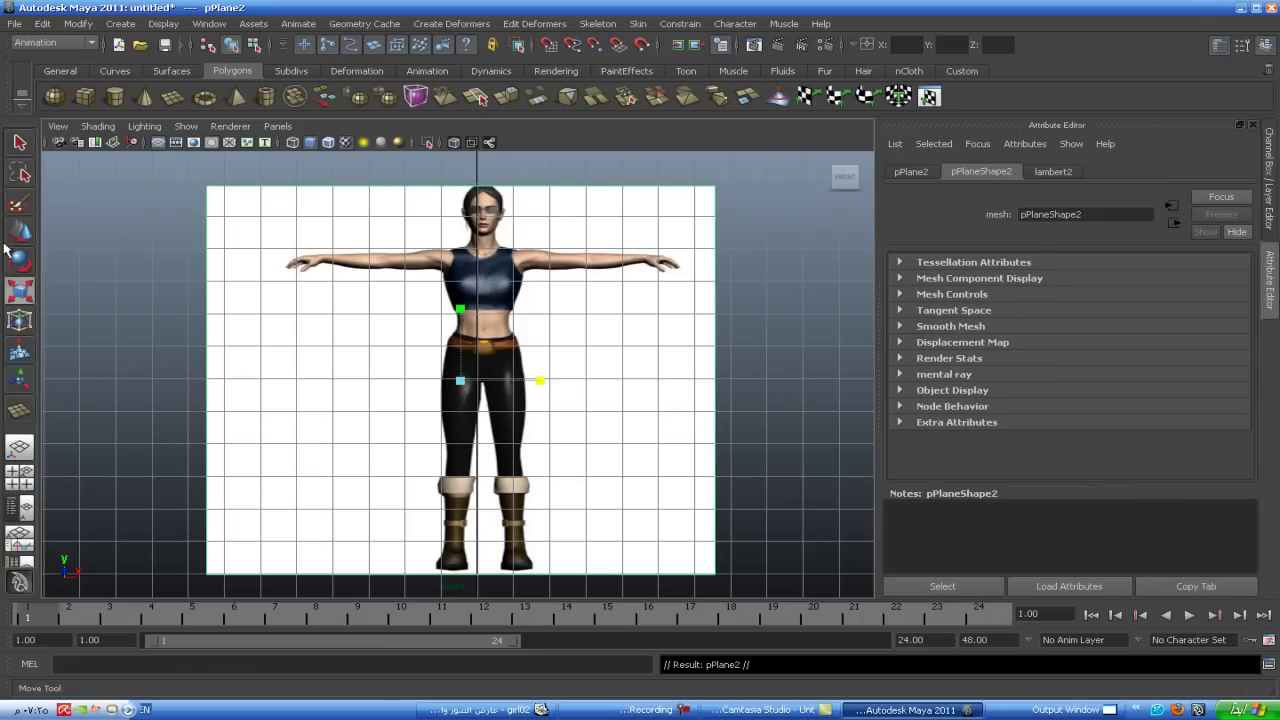
pyautogui.click(19, 263)
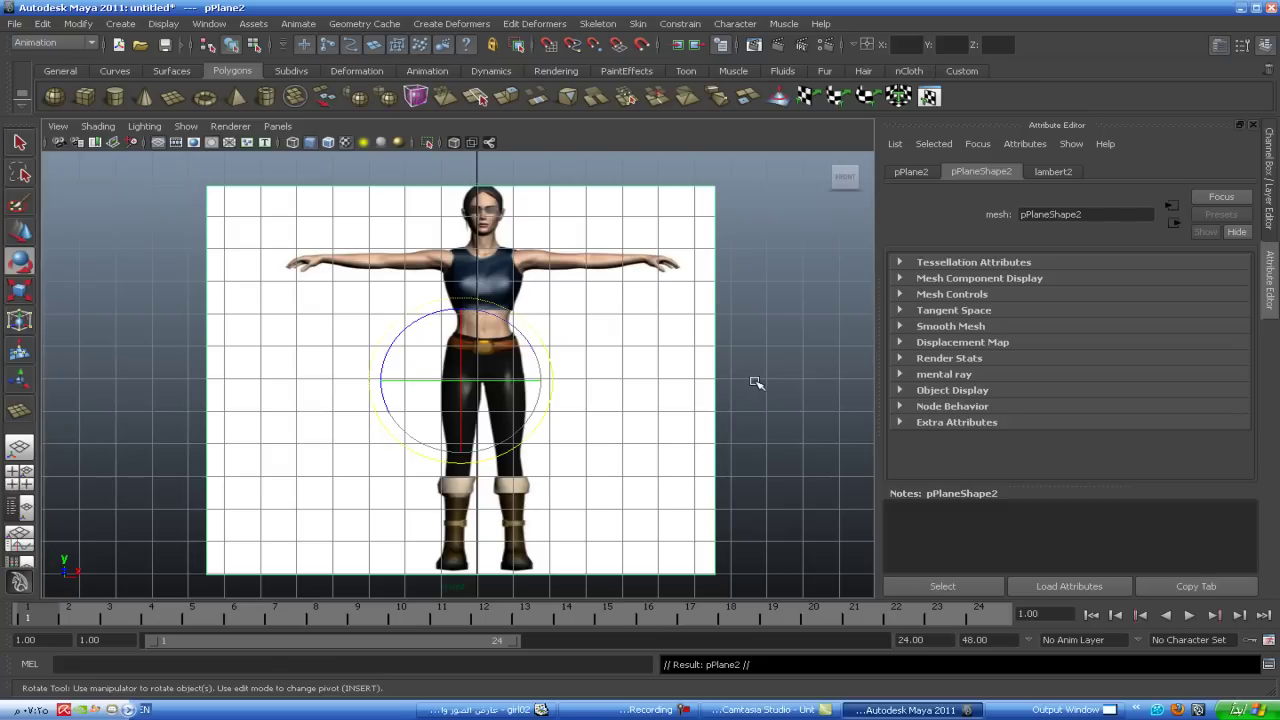
pyautogui.press('space')
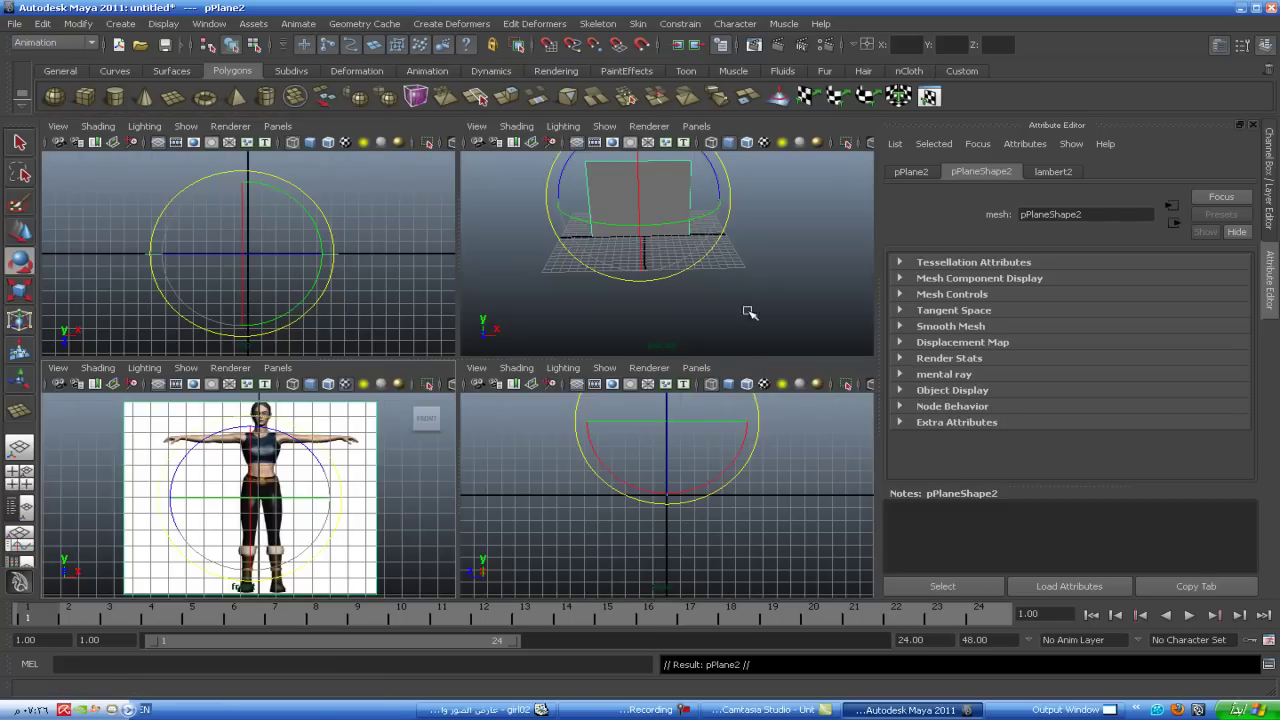
pyautogui.click(572, 335)
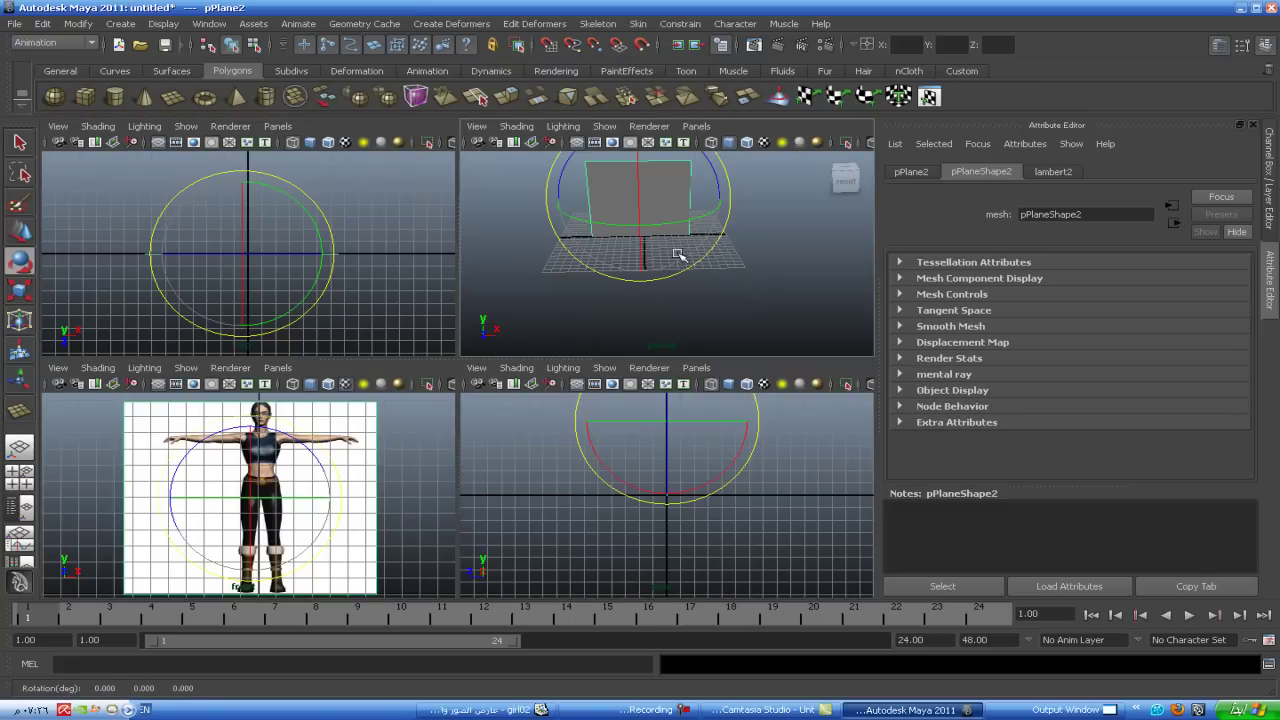
pyautogui.moveTo(678, 221); pyautogui.dragTo(558, 221)
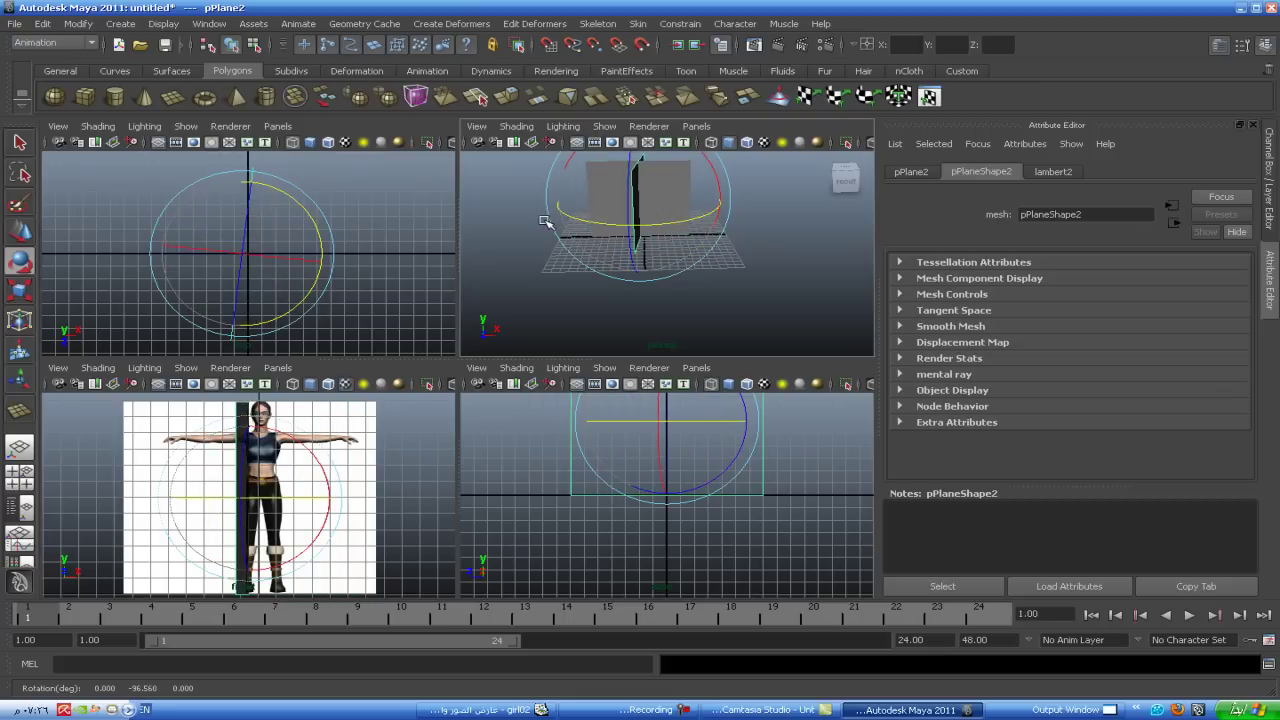
pyautogui.hotkey('ctrl', 'z')
pyautogui.doubleClick(19, 261)
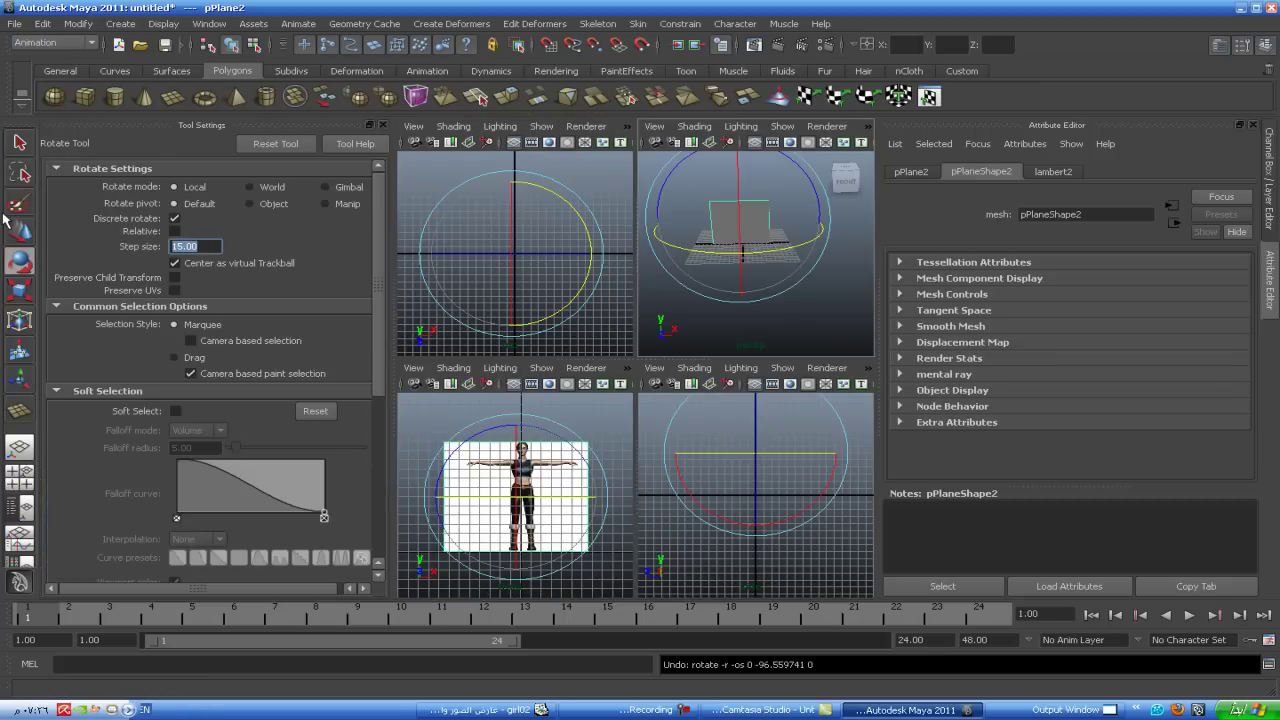
pyautogui.write('5')
pyautogui.click(765, 316)
pyautogui.press('space')
pyautogui.moveTo(648, 330); pyautogui.dragTo(539, 332)
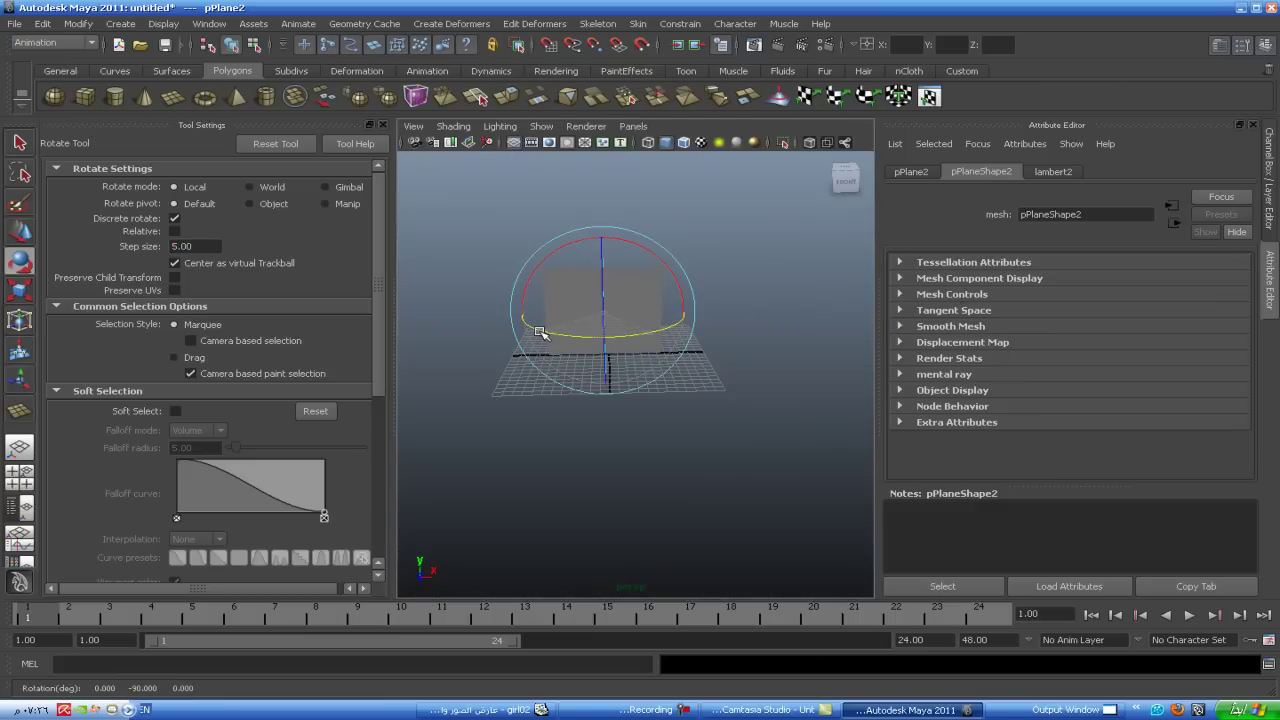
# - Turn on textured display, hide Tool Settings and orbit the perspective view
pyautogui.click(702, 143)
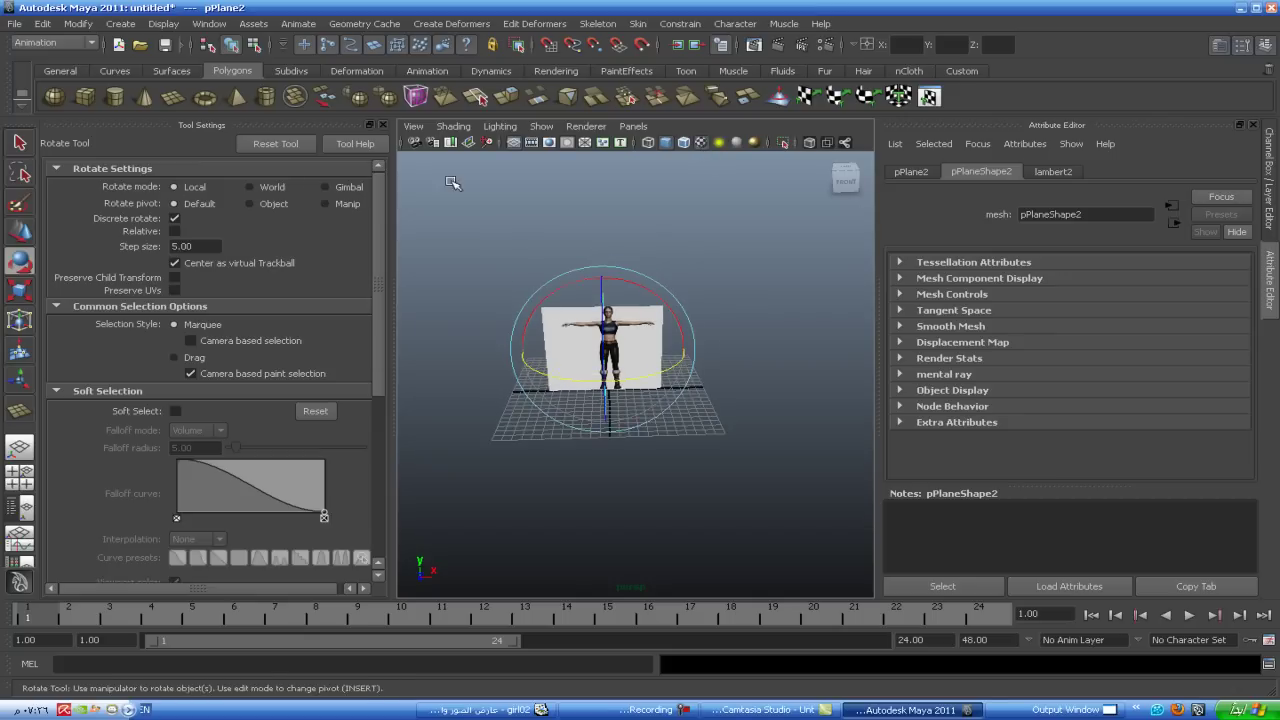
pyautogui.click(384, 126)
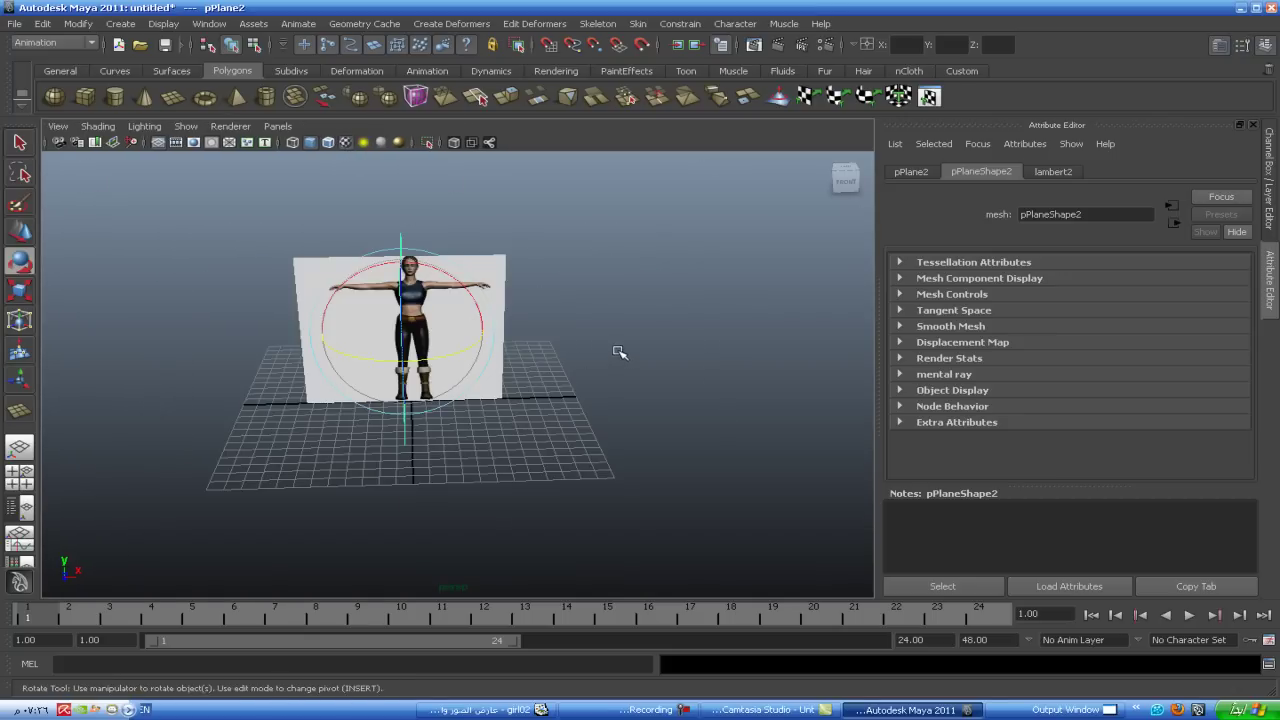
pyautogui.keyDown('alt'); pyautogui.moveTo(618, 352); pyautogui.dragTo(425, 345); pyautogui.keyUp('alt')
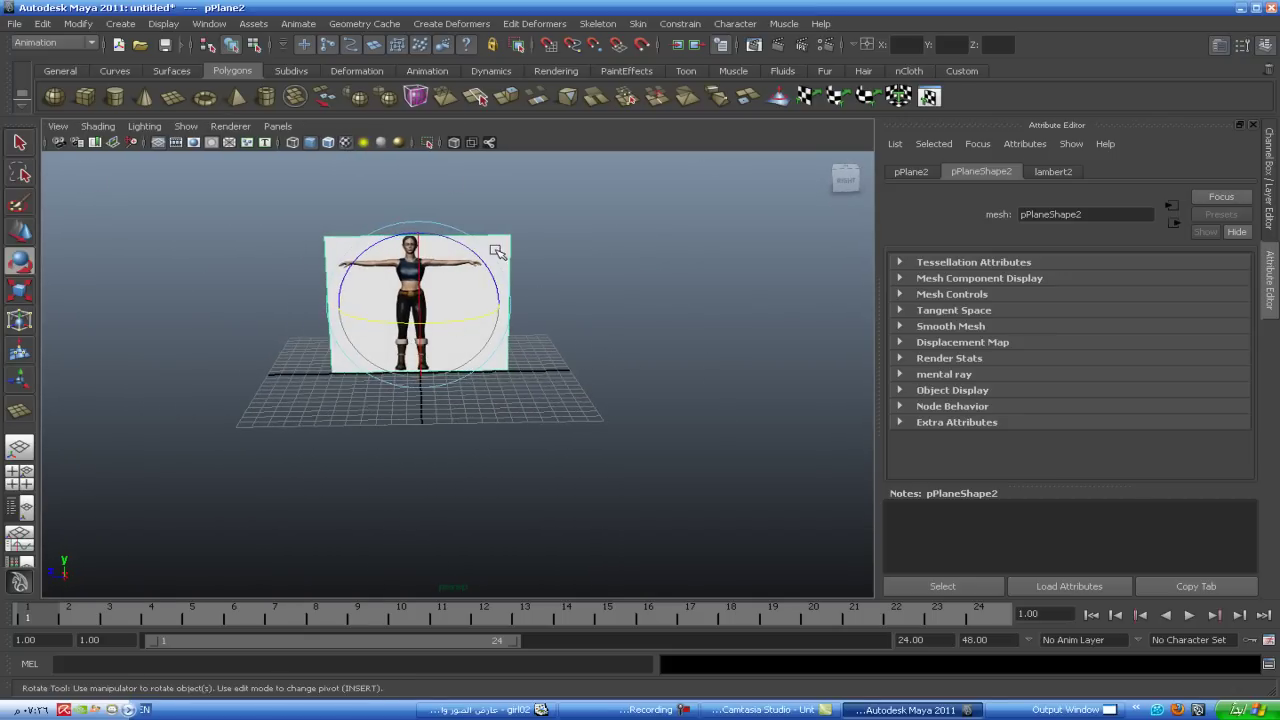
# - Assign the plane a new Lambert material with girl01.jpg as its colour file texture
pyautogui.click(19, 231)
pyautogui.click(316, 240)
pyautogui.click(340, 244)
pyautogui.rightClick(340, 244)
pyautogui.moveTo(335, 489)
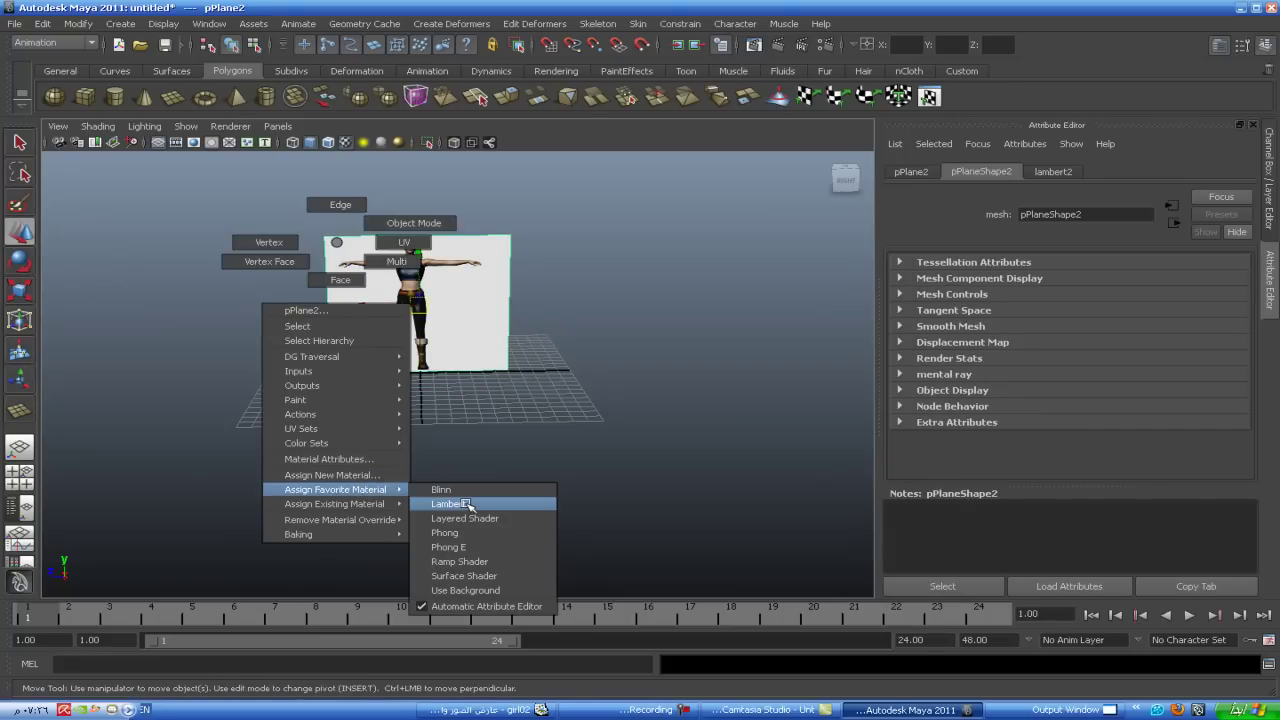
pyautogui.click(466, 504)
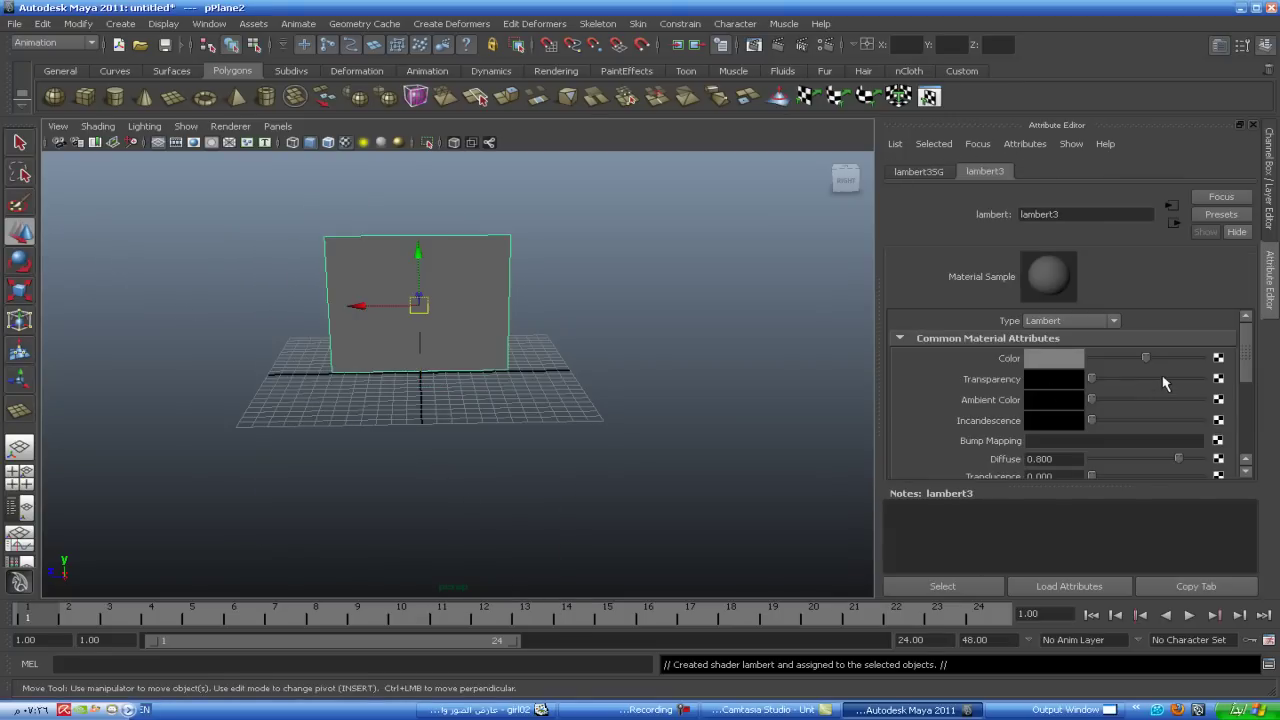
pyautogui.click(1219, 358)
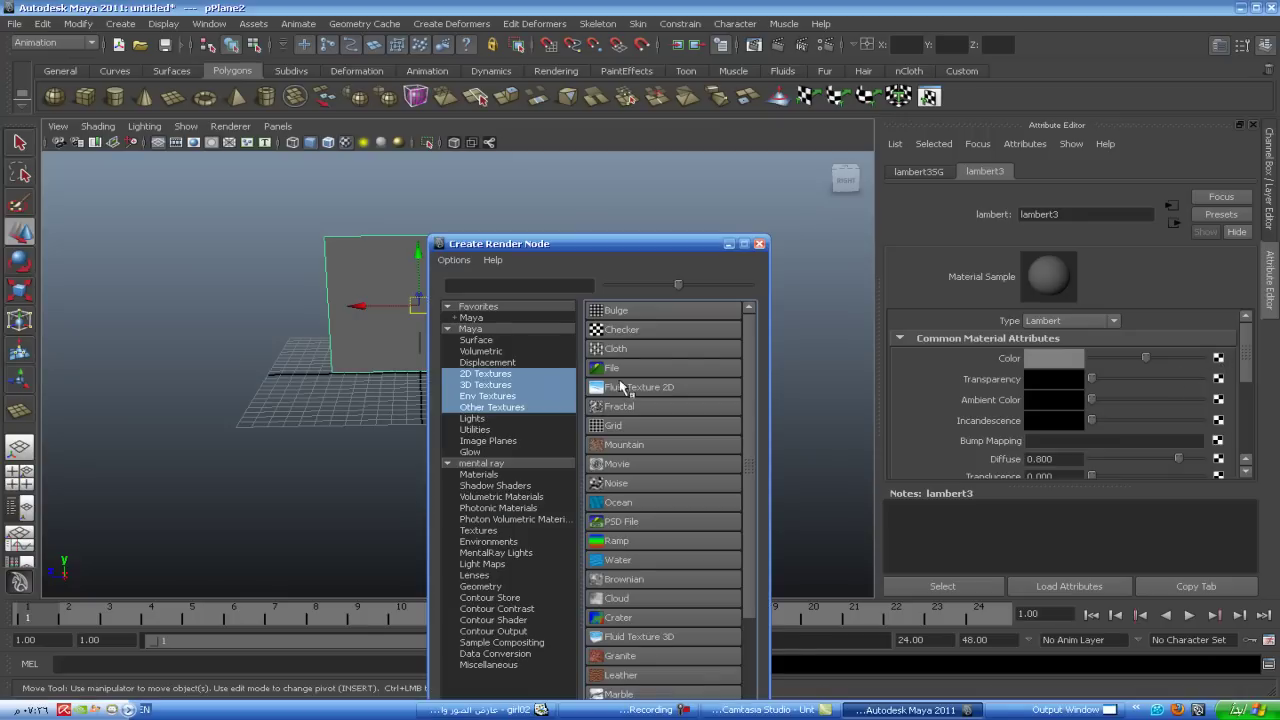
pyautogui.click(619, 369)
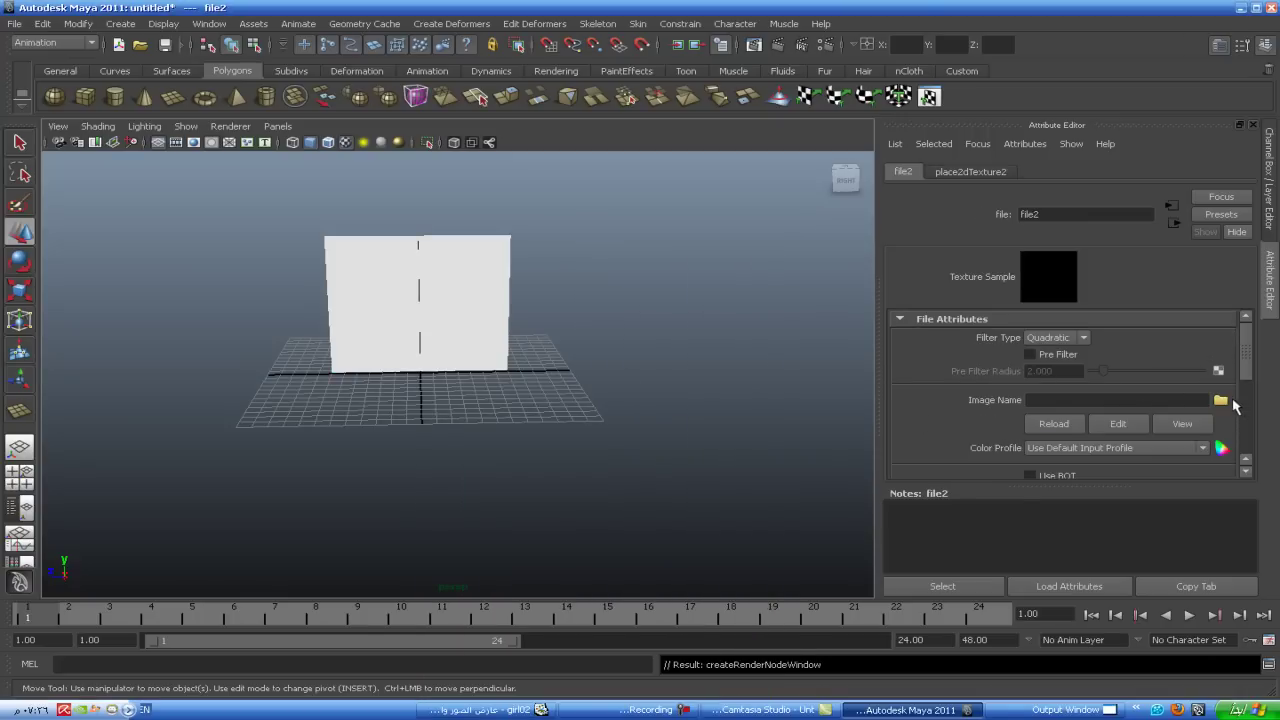
pyautogui.click(1222, 401)
pyautogui.click(360, 232)
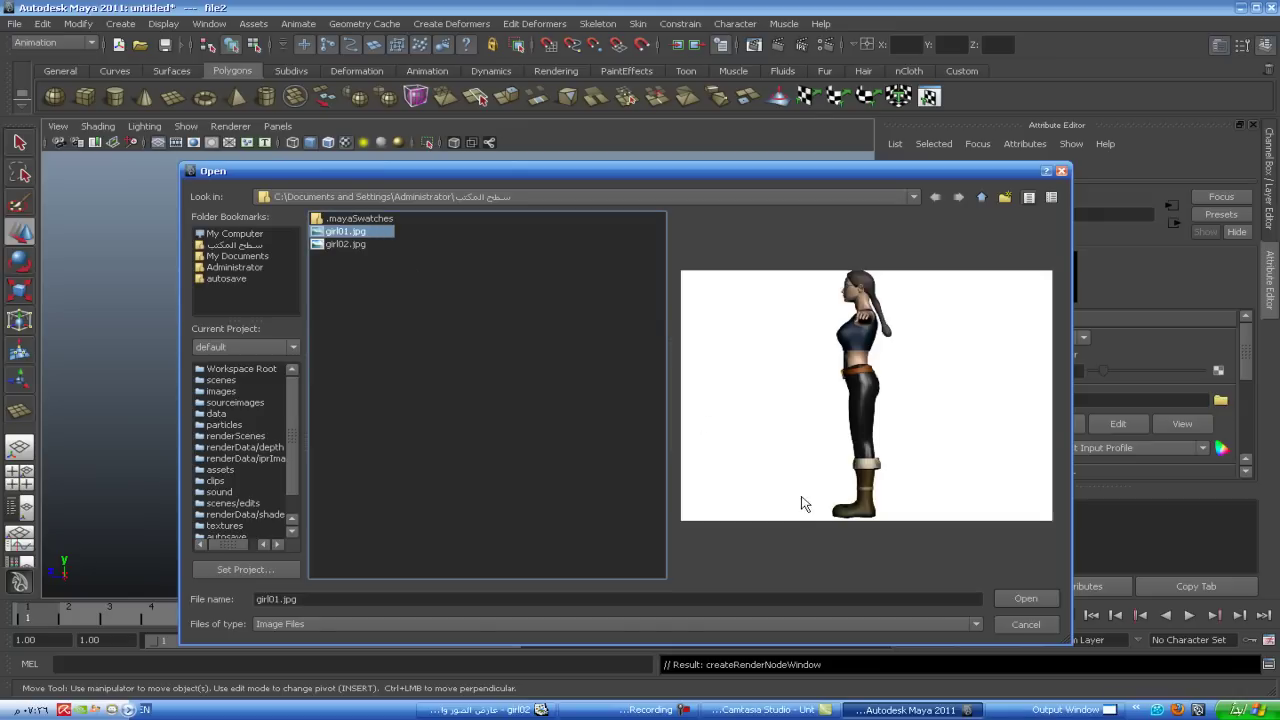
pyautogui.click(1030, 598)
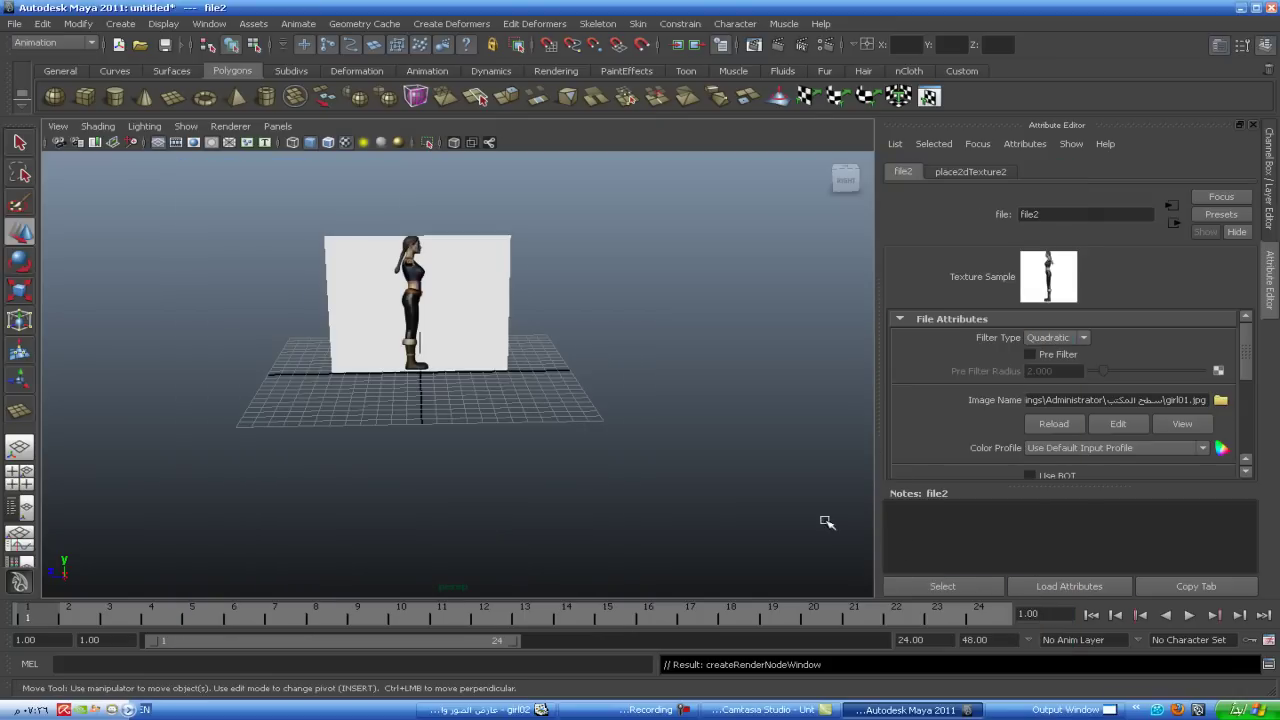
# - Orbit to an angled view showing both textured reference planes
pyautogui.moveTo(751, 494)
pyautogui.keyDown('alt'); pyautogui.mouseDown()
pyautogui.moveTo(809, 560)
pyautogui.moveTo(783, 534)
pyautogui.moveTo(586, 531)
pyautogui.moveTo(843, 531)
pyautogui.moveTo(549, 527)
pyautogui.mouseUp(); pyautogui.keyUp('alt')
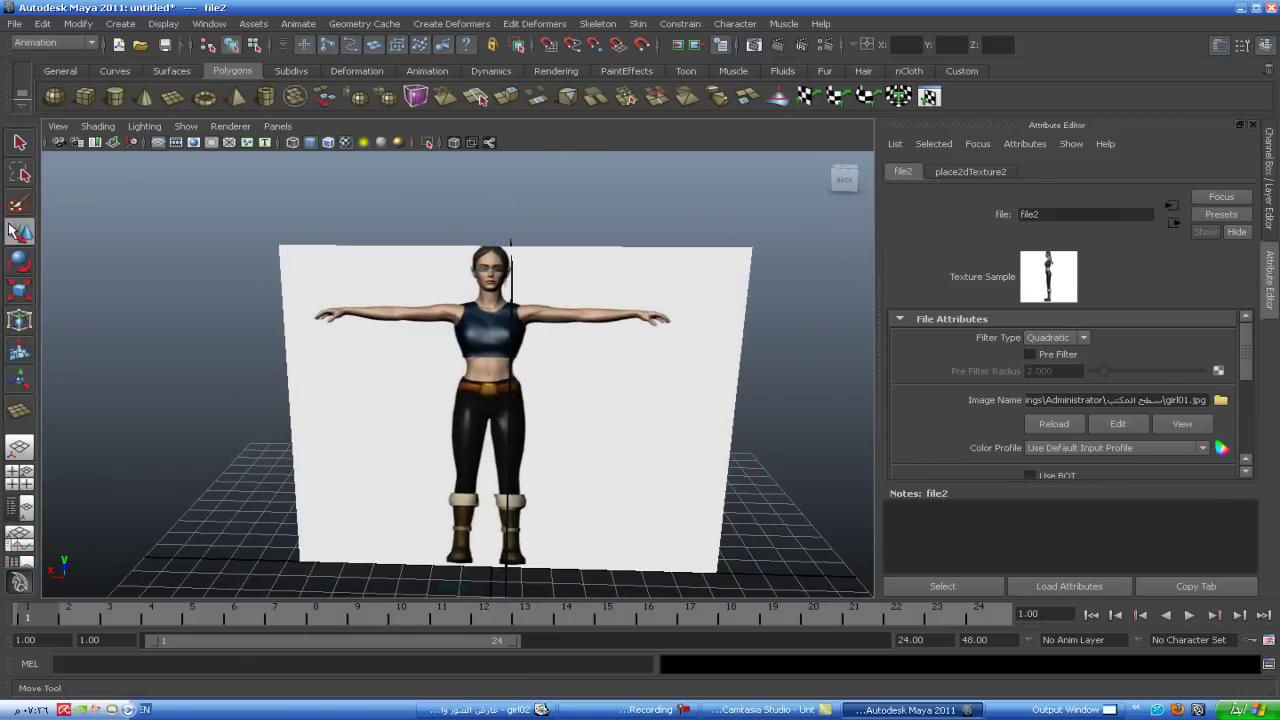
pyautogui.click(336, 329)
pyautogui.moveTo(575, 439)
pyautogui.keyDown('alt'); pyautogui.mouseDown()
pyautogui.moveTo(531, 437)
pyautogui.moveTo(545, 434)
pyautogui.mouseUp(); pyautogui.keyUp('alt')
pyautogui.moveTo(455, 413)
pyautogui.keyDown('alt'); pyautogui.mouseDown()
pyautogui.moveTo(443, 451)
pyautogui.moveTo(465, 455)
pyautogui.moveTo(553, 428)
pyautogui.moveTo(480, 432)
pyautogui.moveTo(462, 459)
pyautogui.moveTo(525, 444)
pyautogui.moveTo(500, 394)
pyautogui.moveTo(535, 468)
pyautogui.mouseUp(); pyautogui.keyUp('alt')
pyautogui.scroll(4, 475, 432)
pyautogui.scroll(-3, 475, 432)
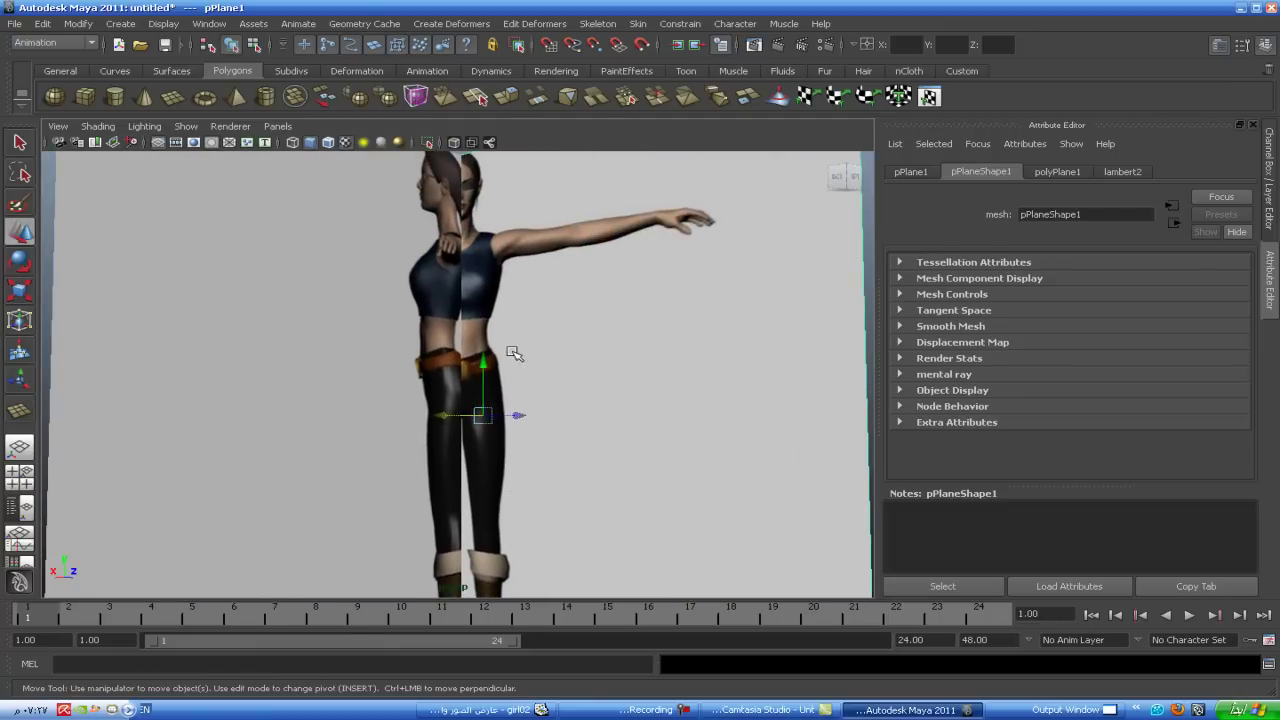
# - Slide the side plane pPlane2 left and the front plane pPlane1 right to separate them
pyautogui.scroll(-5, 553, 243)
pyautogui.keyDown('alt'); pyautogui.moveTo(478, 392); pyautogui.dragTo(404, 396); pyautogui.keyUp('alt')
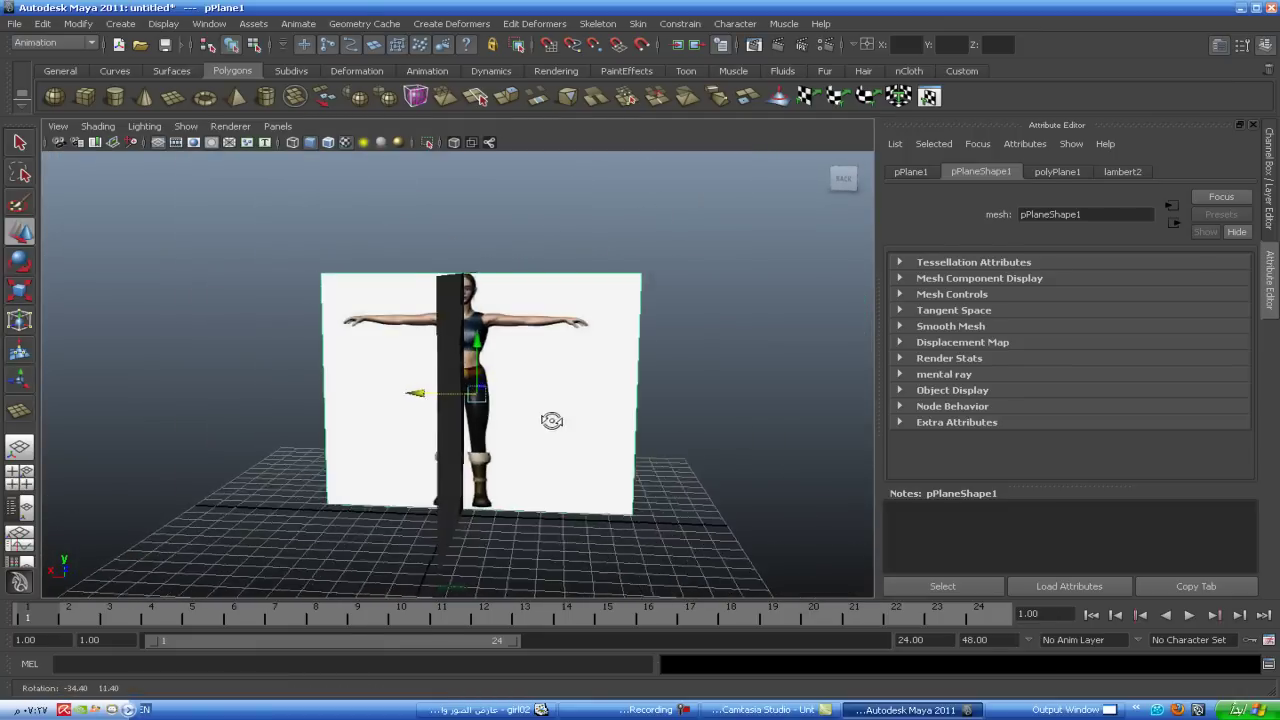
pyautogui.keyDown('alt'); pyautogui.moveTo(404, 396); pyautogui.dragTo(274, 366, button='middle'); pyautogui.keyUp('alt')
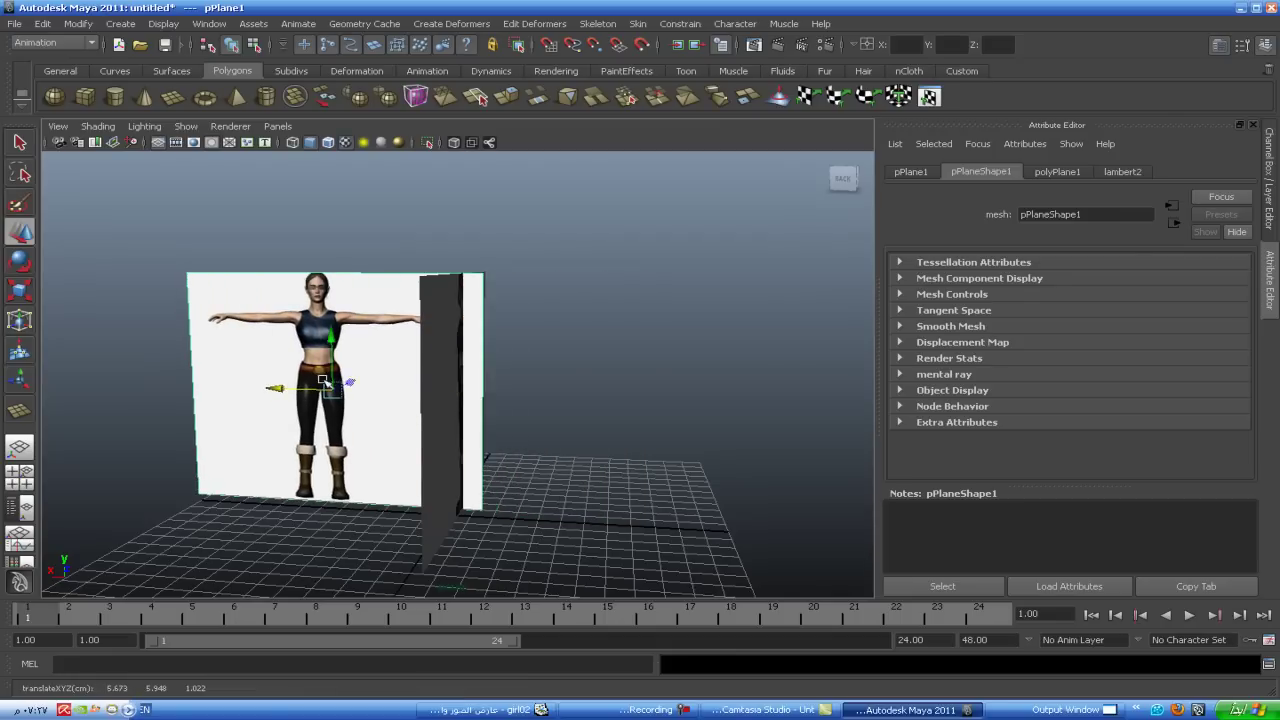
pyautogui.moveTo(305, 390)
pyautogui.keyDown('alt'); pyautogui.mouseDown()
pyautogui.moveTo(400, 434)
pyautogui.moveTo(437, 491)
pyautogui.mouseUp(); pyautogui.keyUp('alt')
pyautogui.click(437, 491)
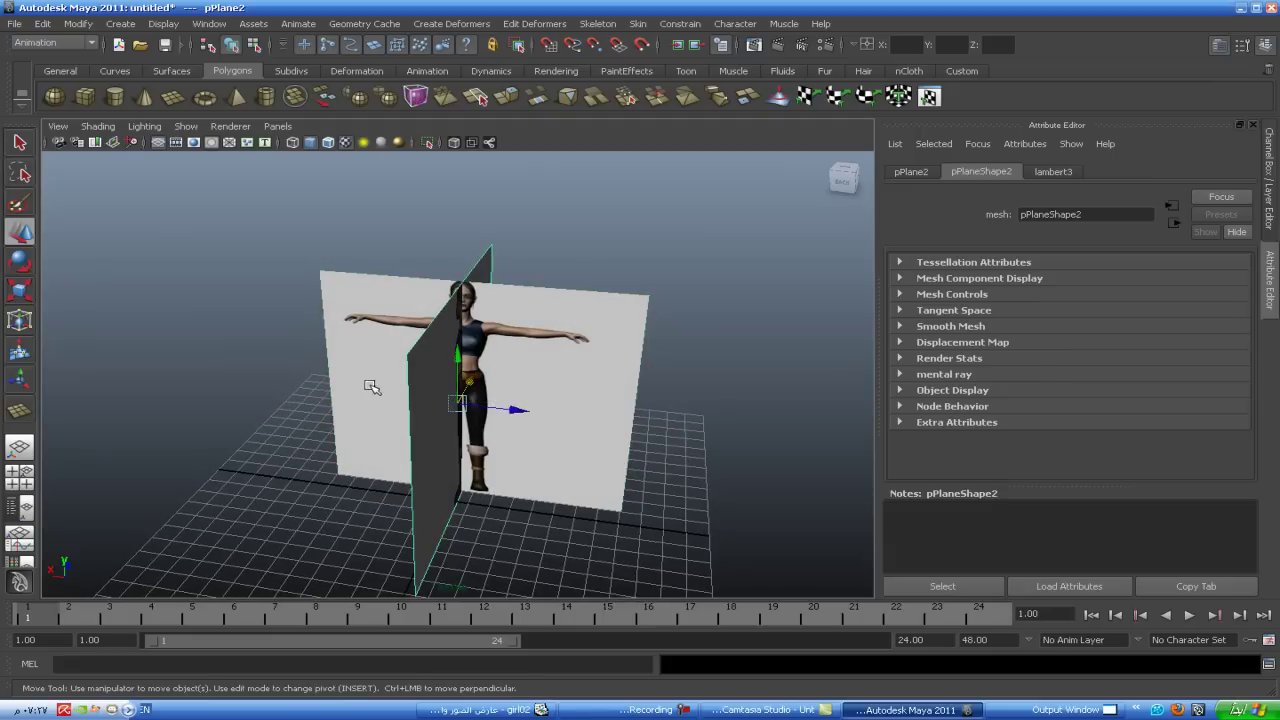
pyautogui.moveTo(520, 426)
pyautogui.mouseDown()
pyautogui.moveTo(303, 390)
pyautogui.moveTo(423, 443)
pyautogui.moveTo(423, 514)
pyautogui.moveTo(322, 441)
pyautogui.mouseUp()
pyautogui.click(473, 387)
pyautogui.moveTo(497, 373); pyautogui.dragTo(595, 343)
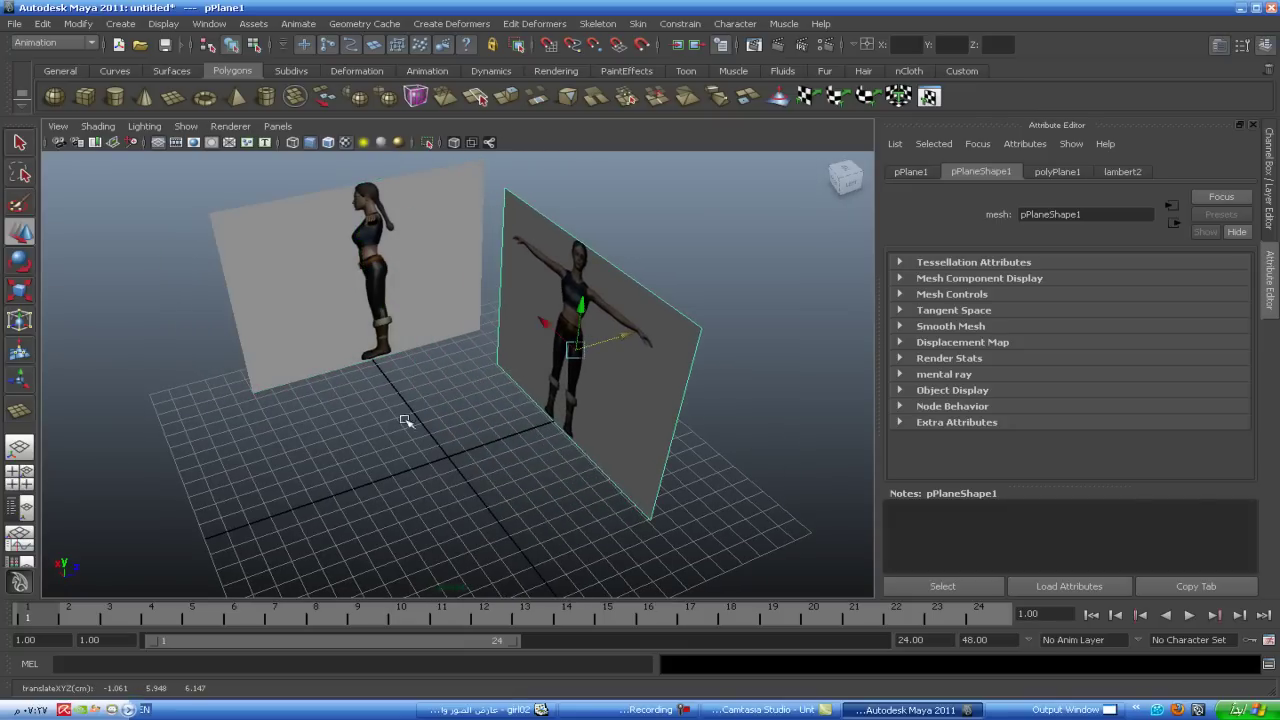
# - In front view, shift pPlane1 slightly right along X
pyautogui.keyDown('alt'); pyautogui.moveTo(405, 420); pyautogui.dragTo(473, 389); pyautogui.keyUp('alt')
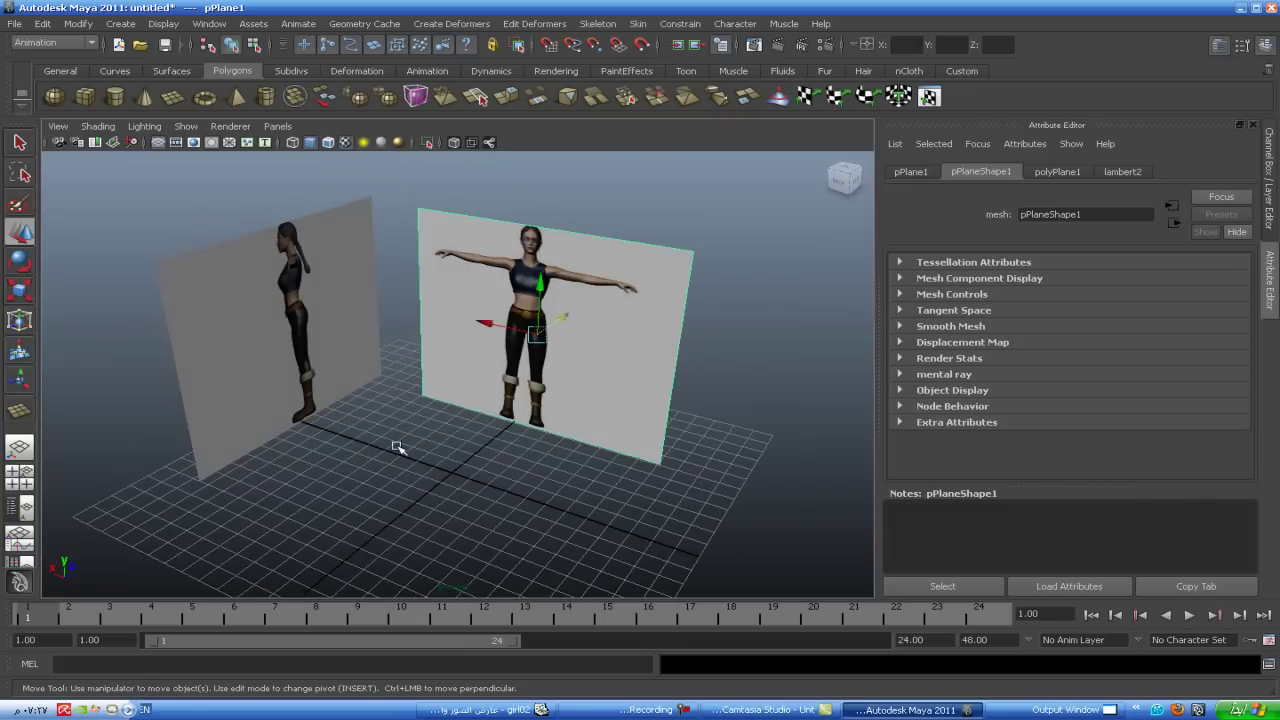
pyautogui.moveTo(396, 447)
pyautogui.keyDown('alt'); pyautogui.mouseDown()
pyautogui.moveTo(457, 434)
pyautogui.moveTo(417, 400)
pyautogui.mouseUp(); pyautogui.keyUp('alt')
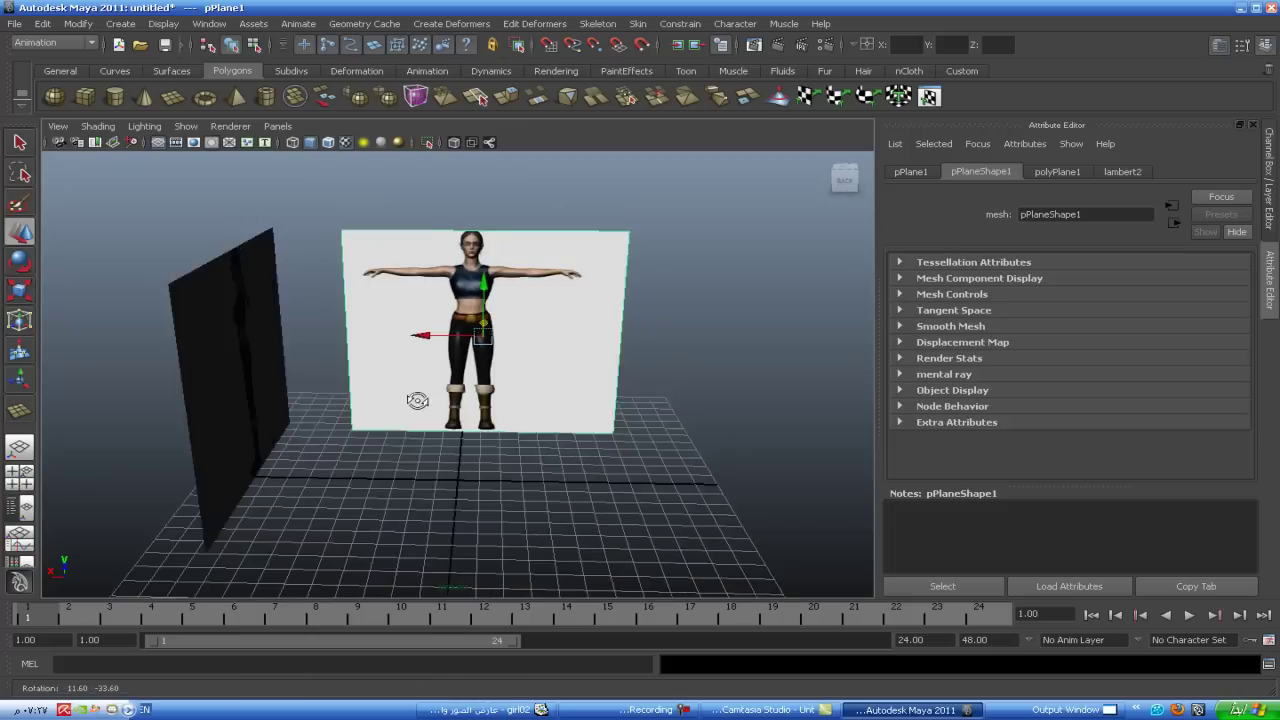
pyautogui.press('space')
pyautogui.press('space')
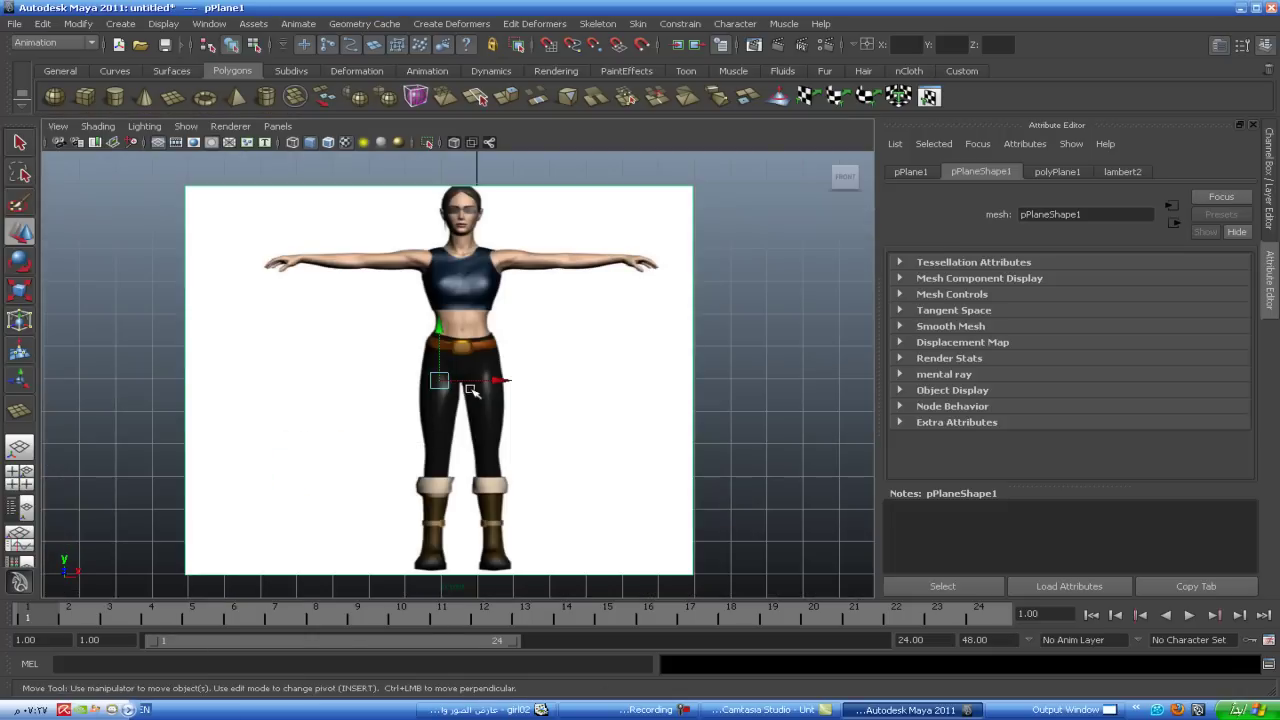
pyautogui.click(751, 306)
pyautogui.click(651, 320)
pyautogui.moveTo(497, 381); pyautogui.dragTo(512, 378)
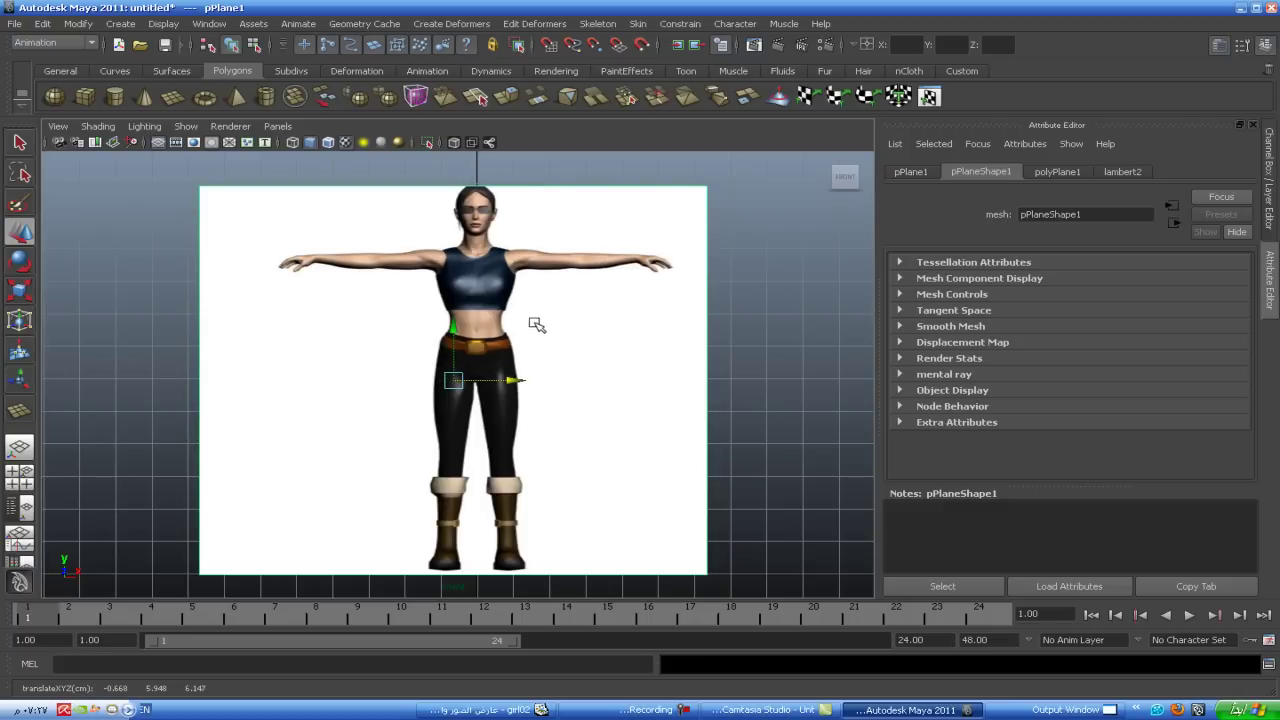
# - Reframe the whole figure and nudge pPlane1 along X only to about X -0.639
pyautogui.scroll(1, 543, 286)
pyautogui.scroll(3, 565, 366)
pyautogui.moveTo(571, 366)
pyautogui.keyDown('alt'); pyautogui.mouseDown(button='middle')
pyautogui.moveTo(520, 378)
pyautogui.moveTo(512, 397)
pyautogui.mouseUp(button='middle'); pyautogui.keyUp('alt')
pyautogui.scroll(-1, 512, 397)
pyautogui.scroll(-1, 512, 397)
pyautogui.scroll(-2, 512, 397)
pyautogui.scroll(-1, 513, 399)
pyautogui.scroll(-2, 510, 398)
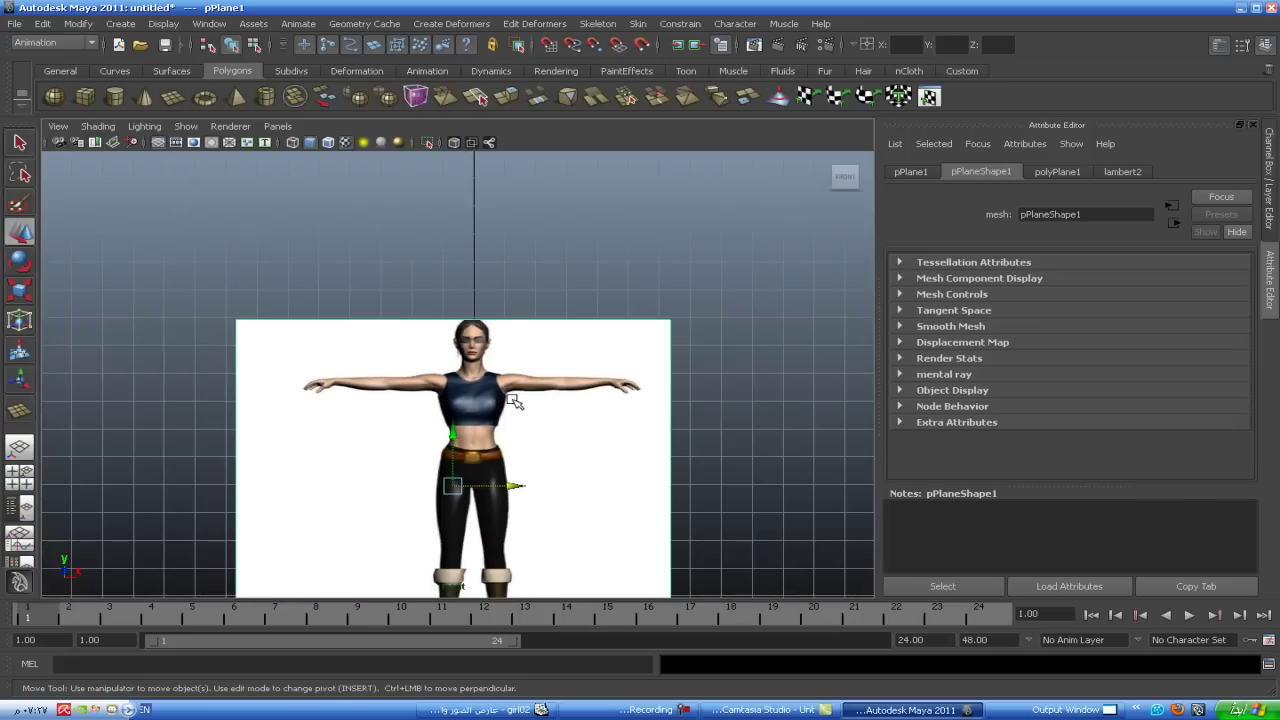
pyautogui.keyDown('alt'); pyautogui.moveTo(517, 400); pyautogui.dragTo(486, 294, button='middle'); pyautogui.keyUp('alt')
pyautogui.click(486, 388)
pyautogui.moveTo(486, 388); pyautogui.dragTo(489, 387)
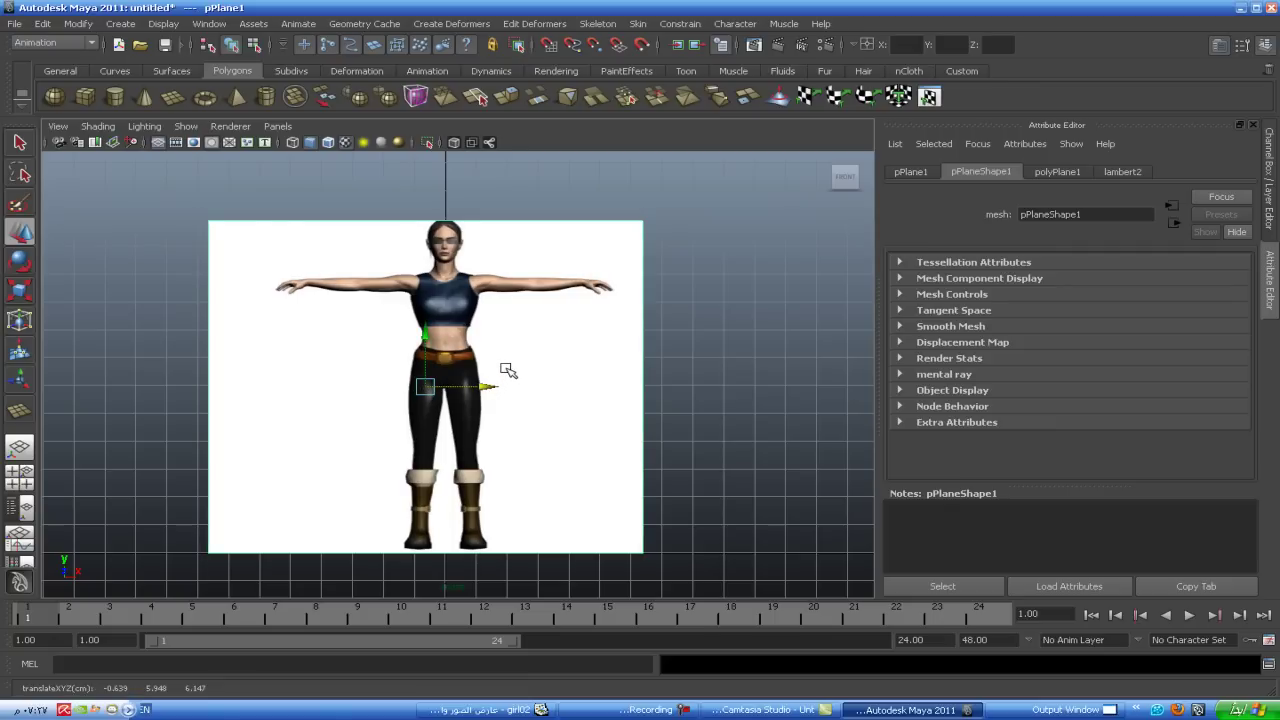
# - Turn on X-Ray so the reference planes are see-through, and orbit the perspective view
pyautogui.click(455, 143)
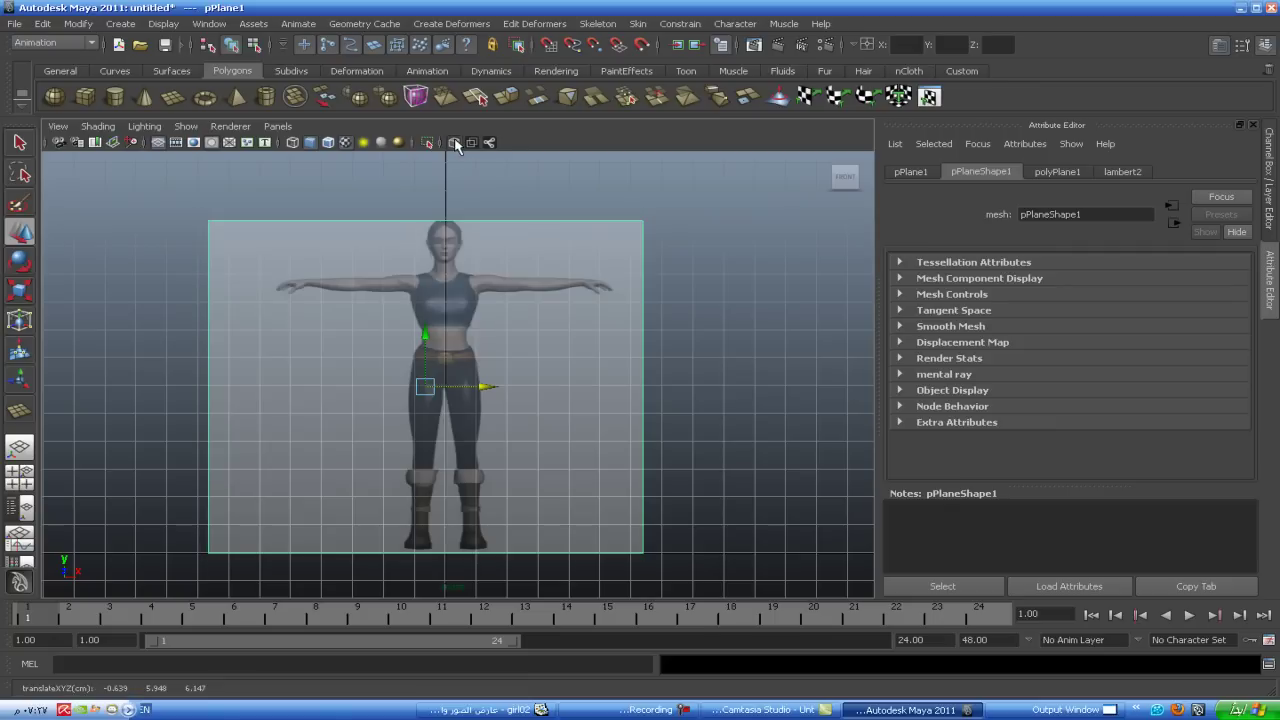
pyautogui.press('space')
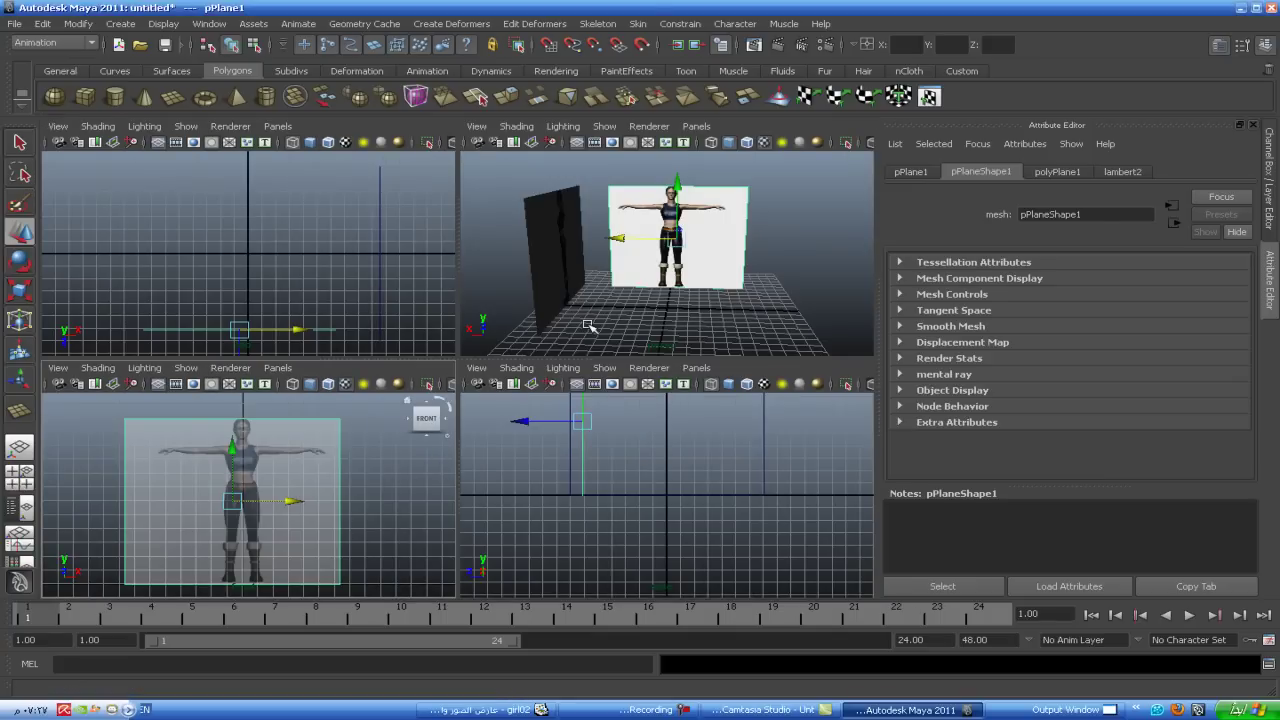
pyautogui.press('space')
pyautogui.moveTo(666, 323)
pyautogui.keyDown('alt'); pyautogui.mouseDown()
pyautogui.moveTo(541, 444)
pyautogui.moveTo(590, 427)
pyautogui.mouseUp(); pyautogui.keyUp('alt')
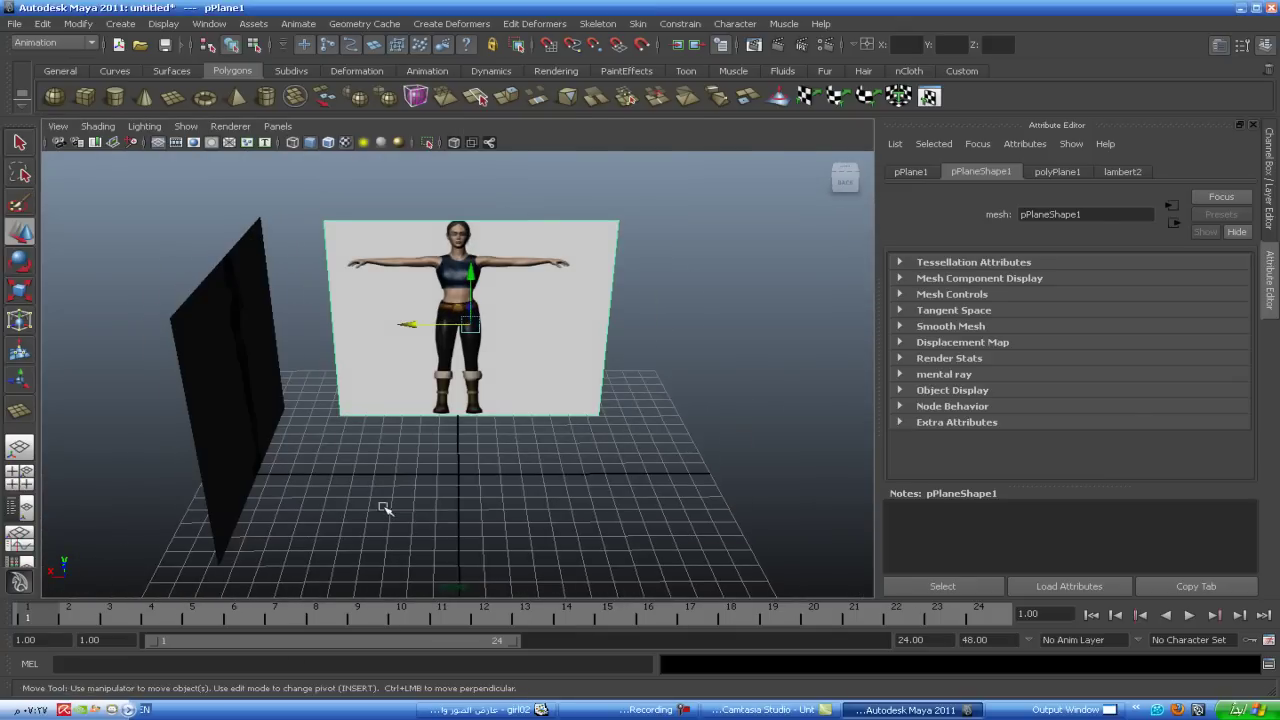
# - Nudge pPlane1 to about X -0.606 in front view, then start a polygon cube
pyautogui.press('space')
pyautogui.press('space')
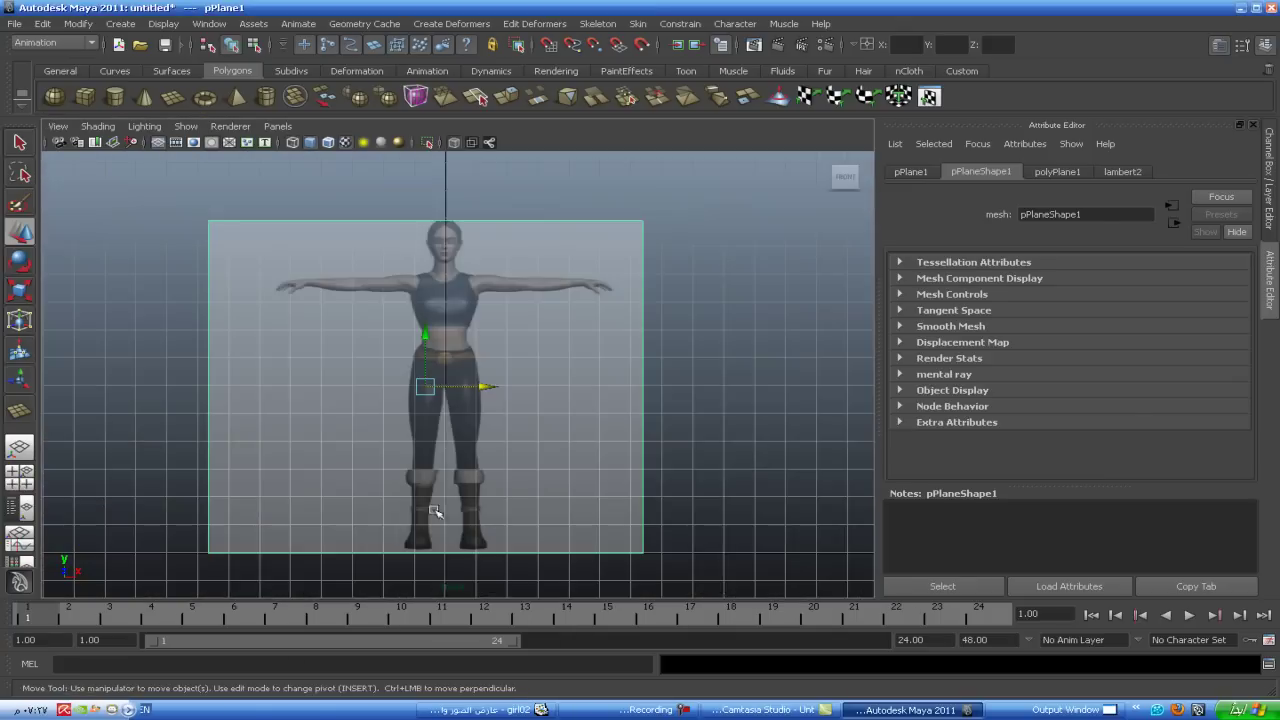
pyautogui.scroll(1, 440, 510)
pyautogui.scroll(1, 451, 508)
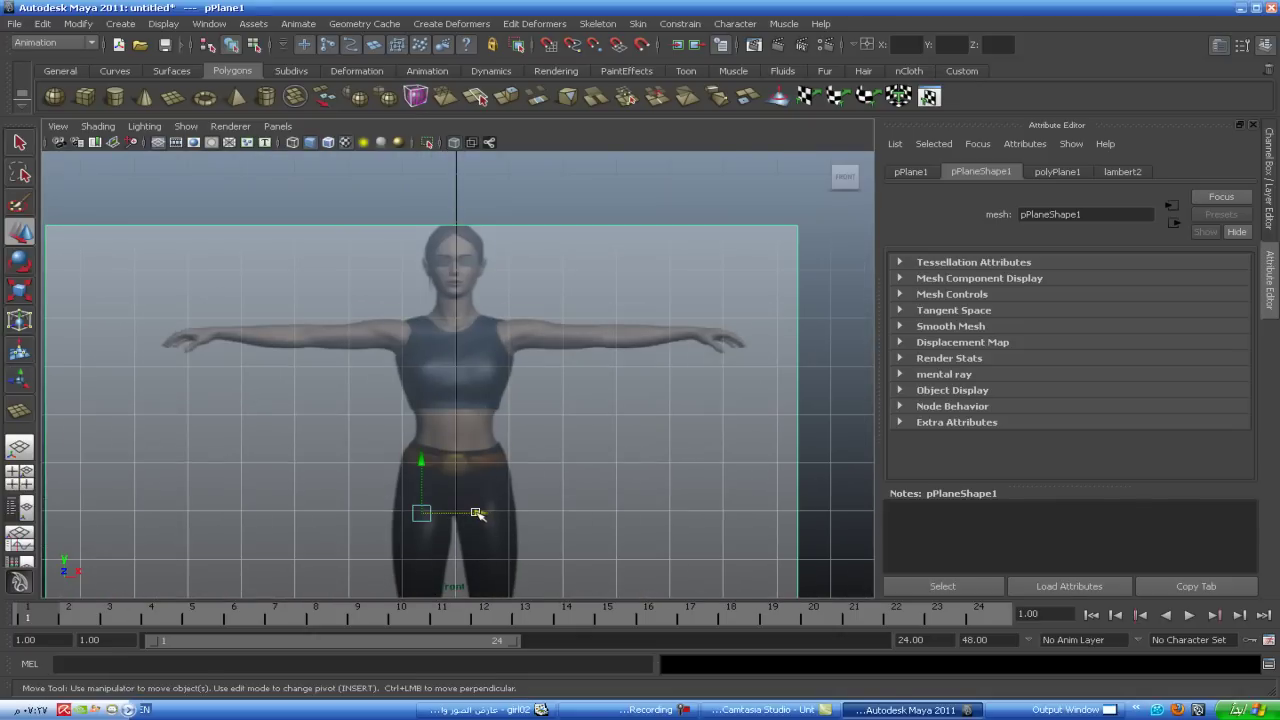
pyautogui.moveTo(477, 514); pyautogui.dragTo(480, 515)
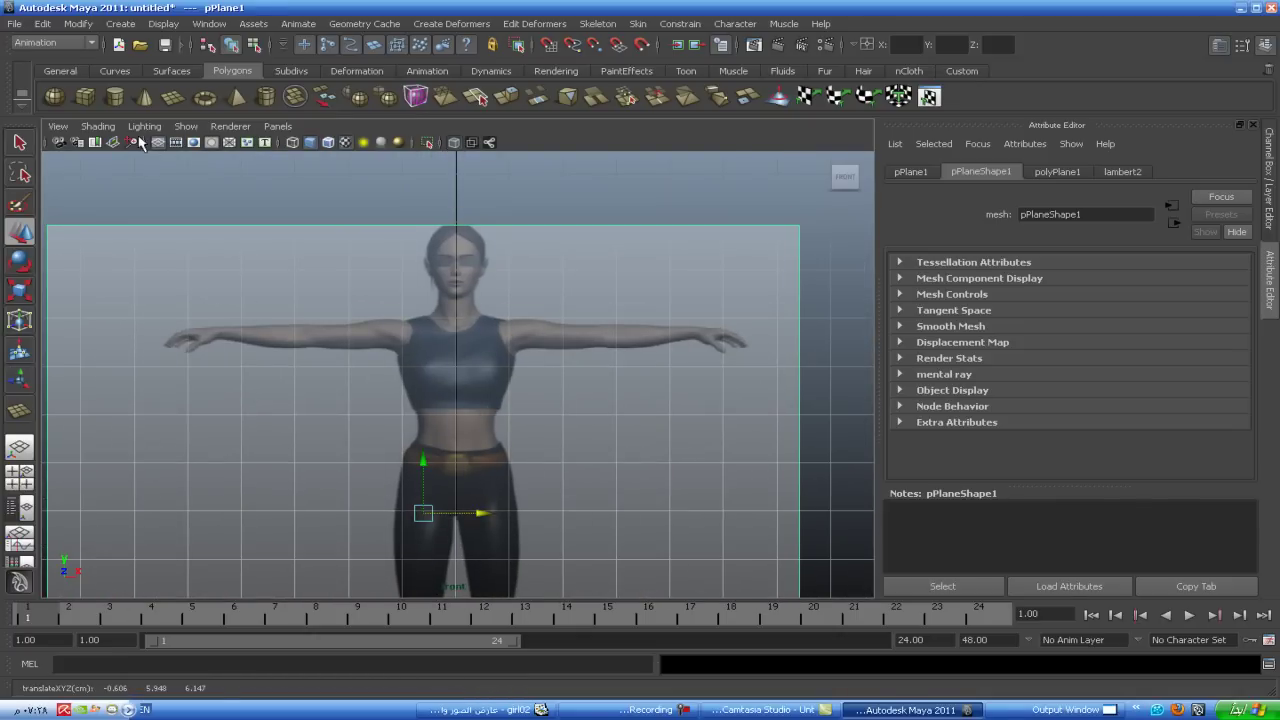
pyautogui.click(85, 96)
# - Draw a small cube at the waist and shift it along Z onto the body in textured X-Ray side view
pyautogui.moveTo(490, 440)
pyautogui.keyDown('alt'); pyautogui.mouseDown(button='middle')
pyautogui.moveTo(431, 320)
pyautogui.moveTo(491, 357)
pyautogui.mouseUp(button='middle'); pyautogui.keyUp('alt')
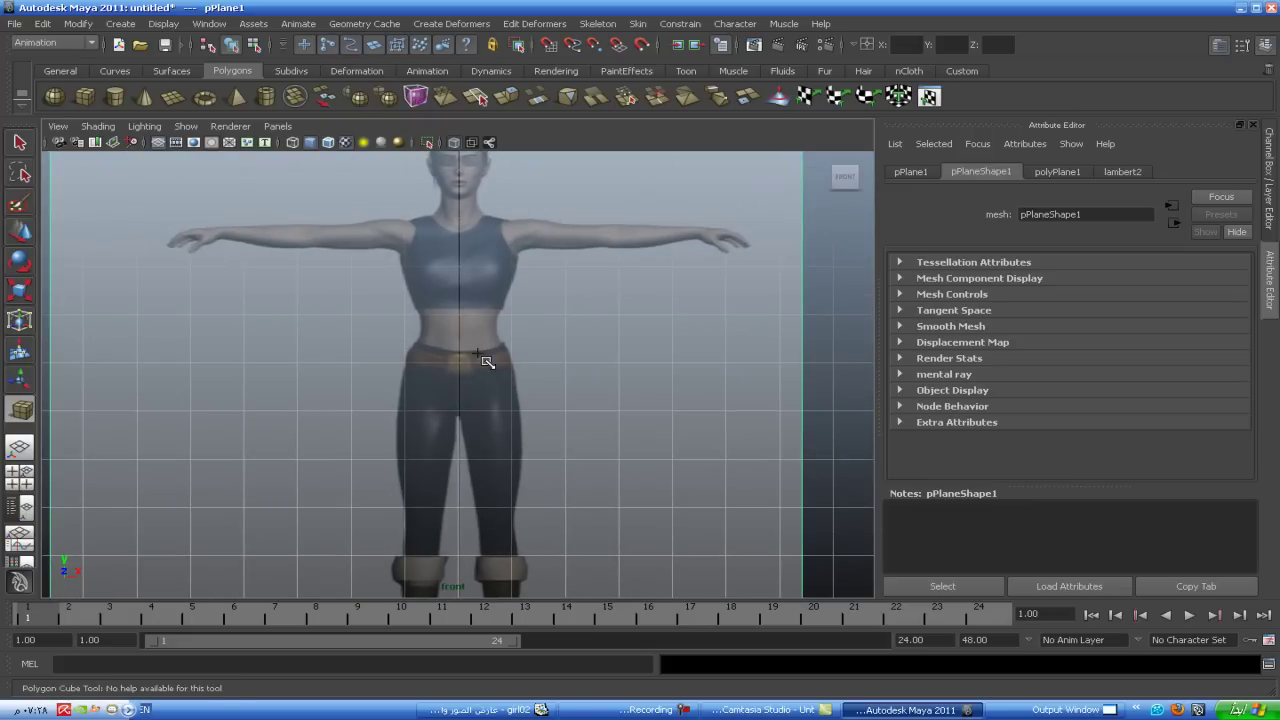
pyautogui.moveTo(495, 316); pyautogui.dragTo(458, 347)
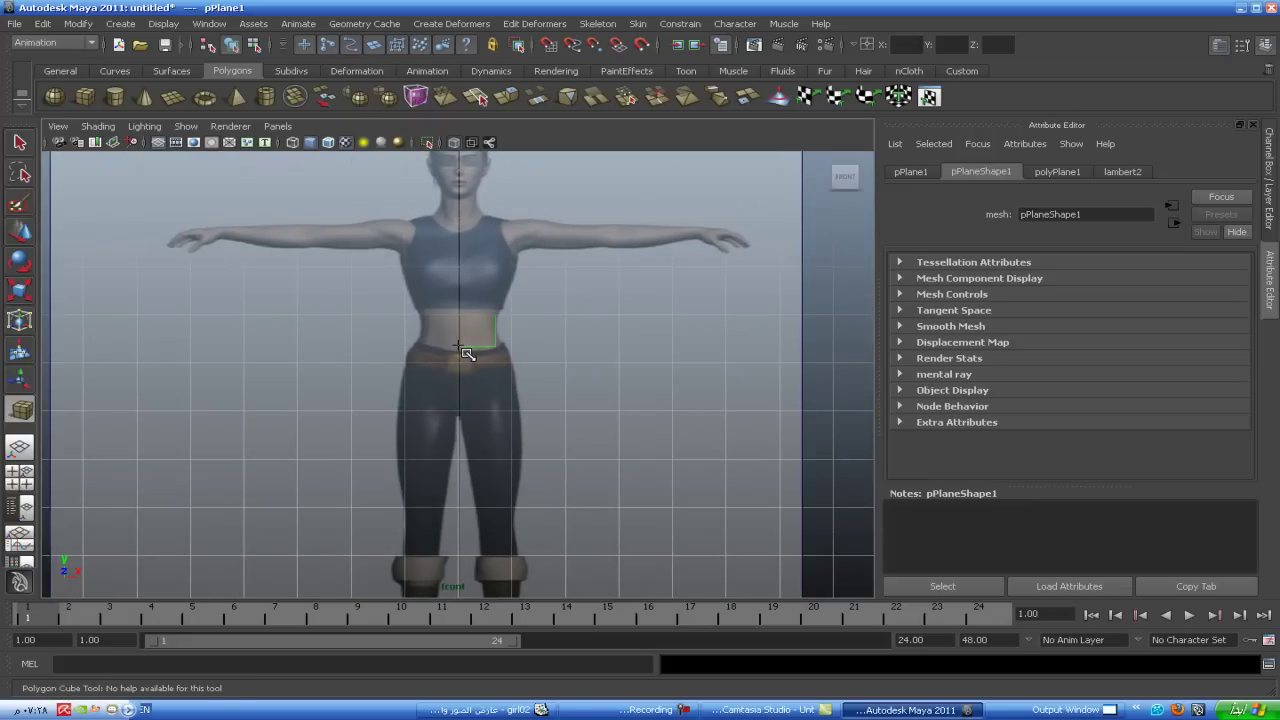
pyautogui.moveTo(460, 348); pyautogui.dragTo(430, 328)
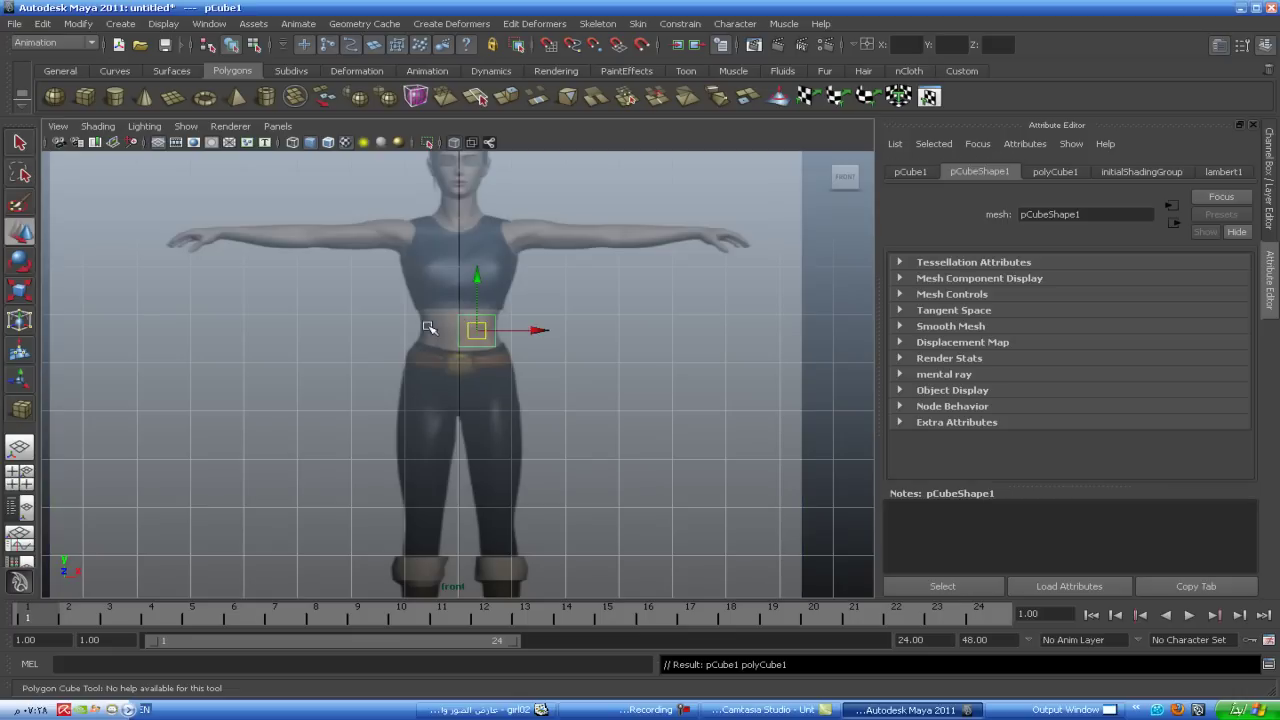
pyautogui.press('space')
pyautogui.press('space')
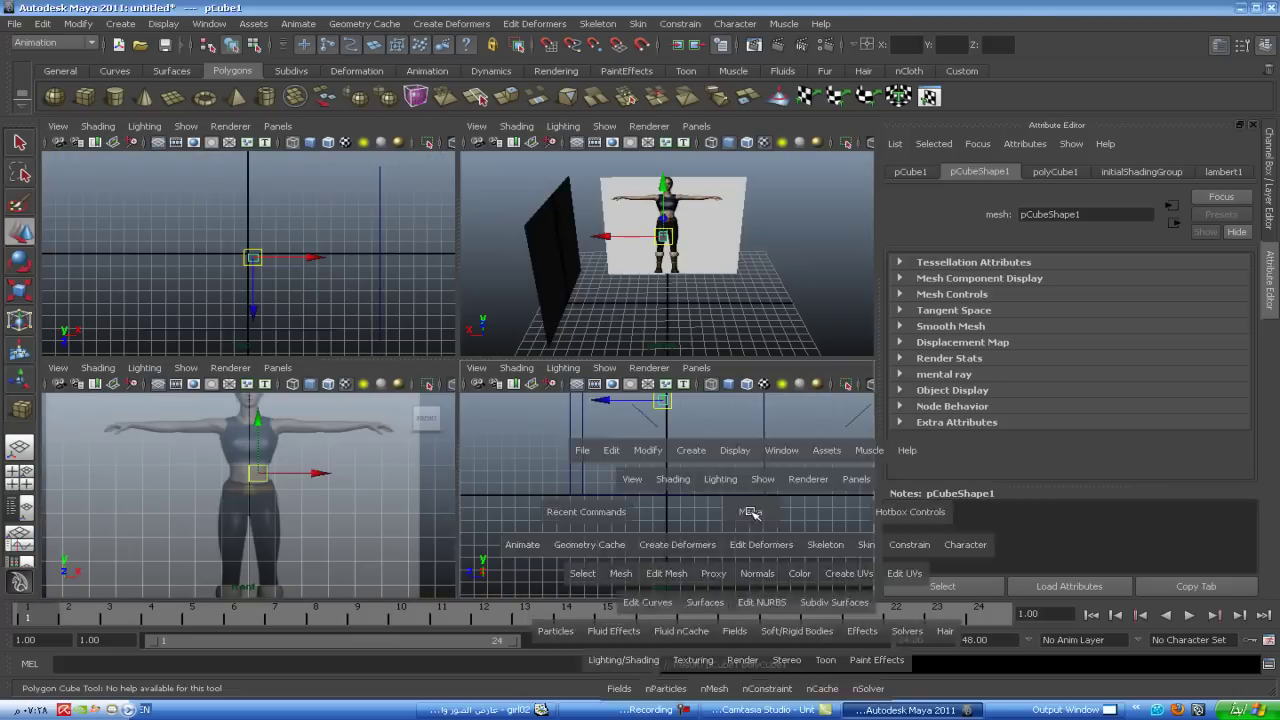
pyautogui.press('f')
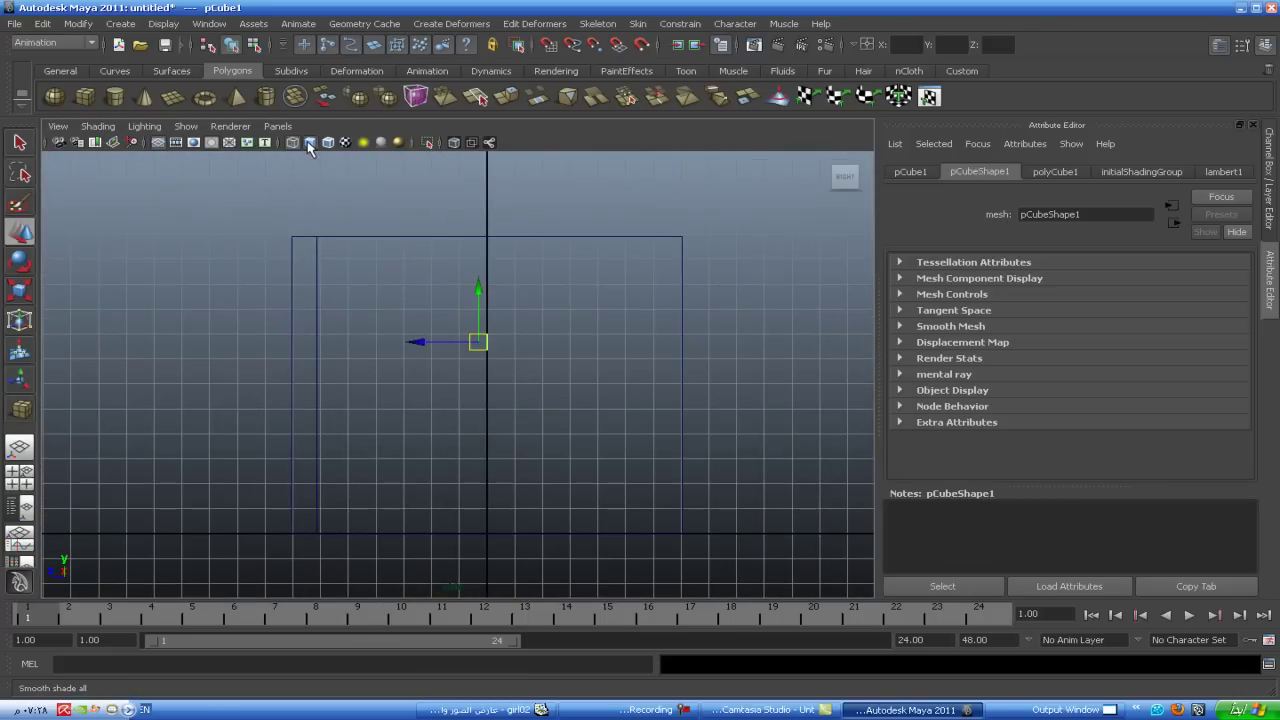
pyautogui.click(310, 144)
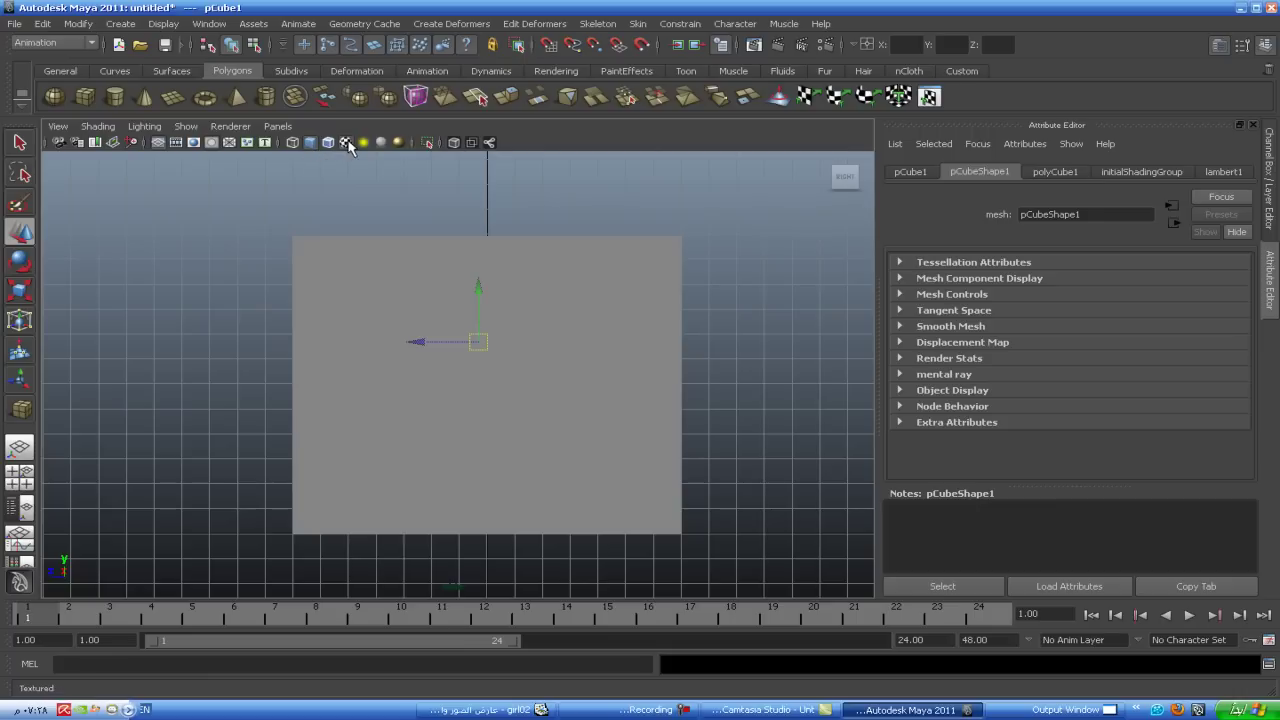
pyautogui.click(346, 142)
pyautogui.click(455, 144)
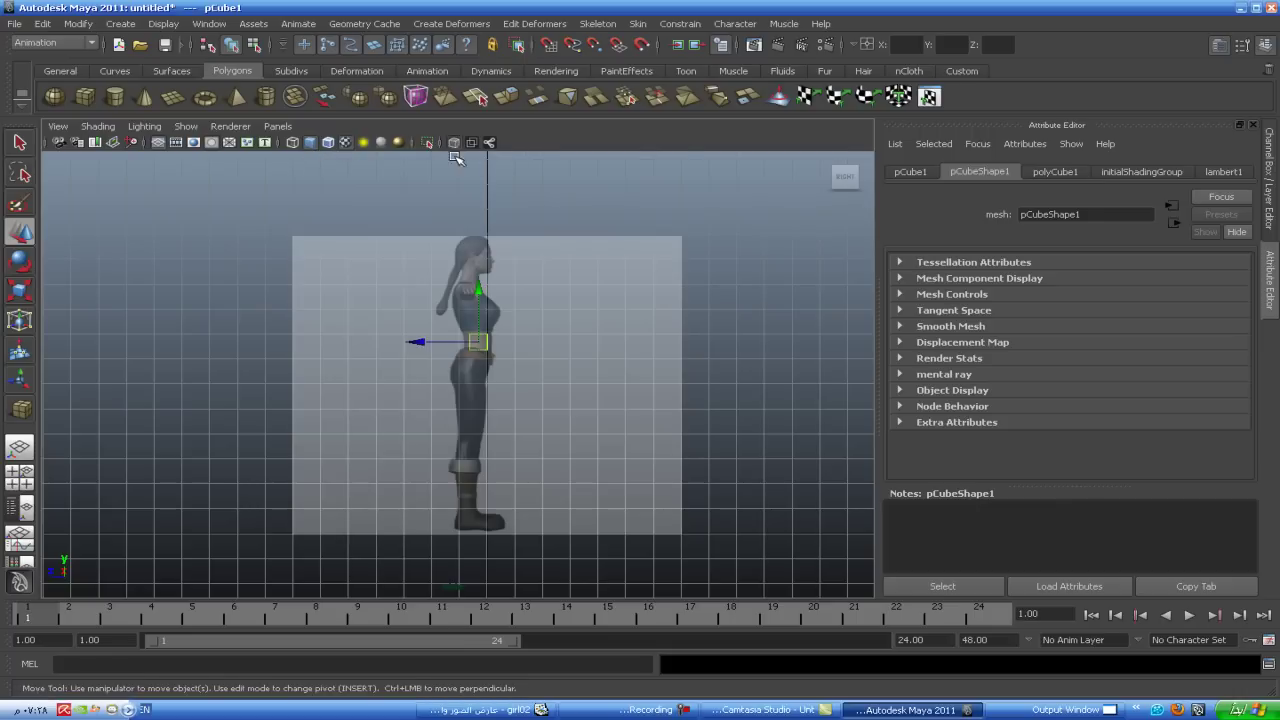
pyautogui.moveTo(422, 341); pyautogui.dragTo(414, 341)
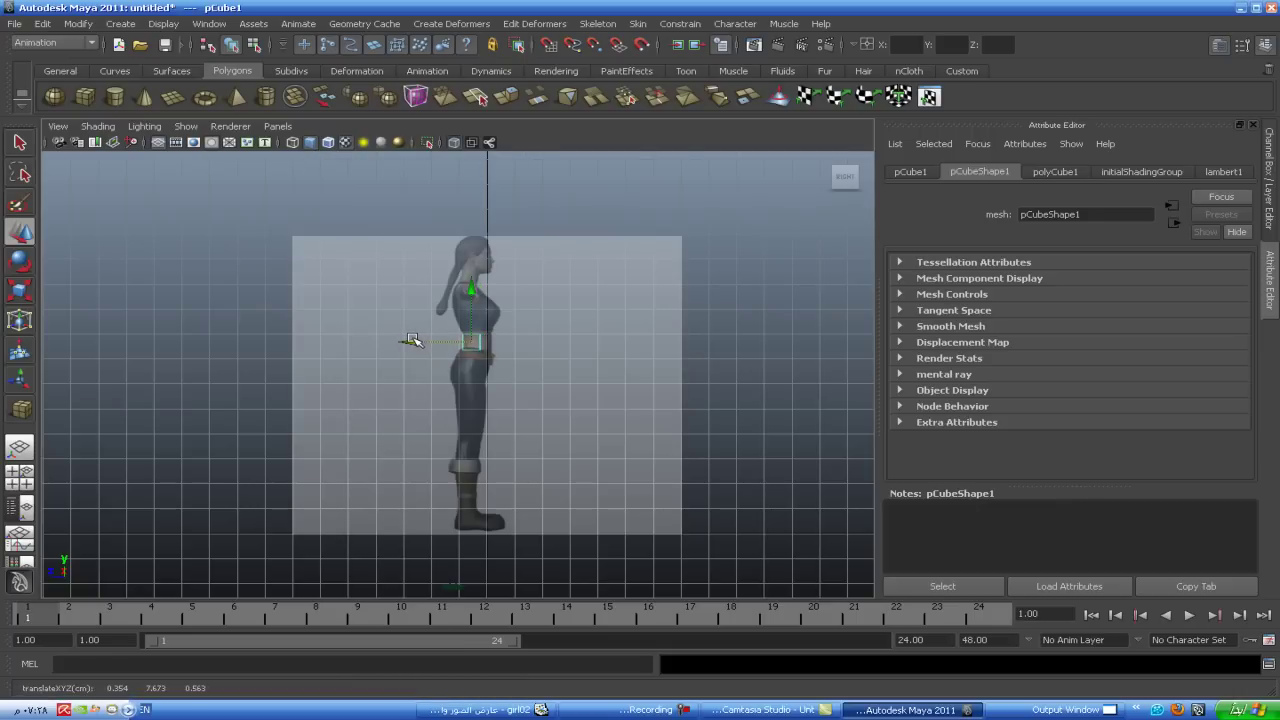
# - Turn X-Ray off in front view so the front reference is opaque, then clear the selection
pyautogui.press('space')
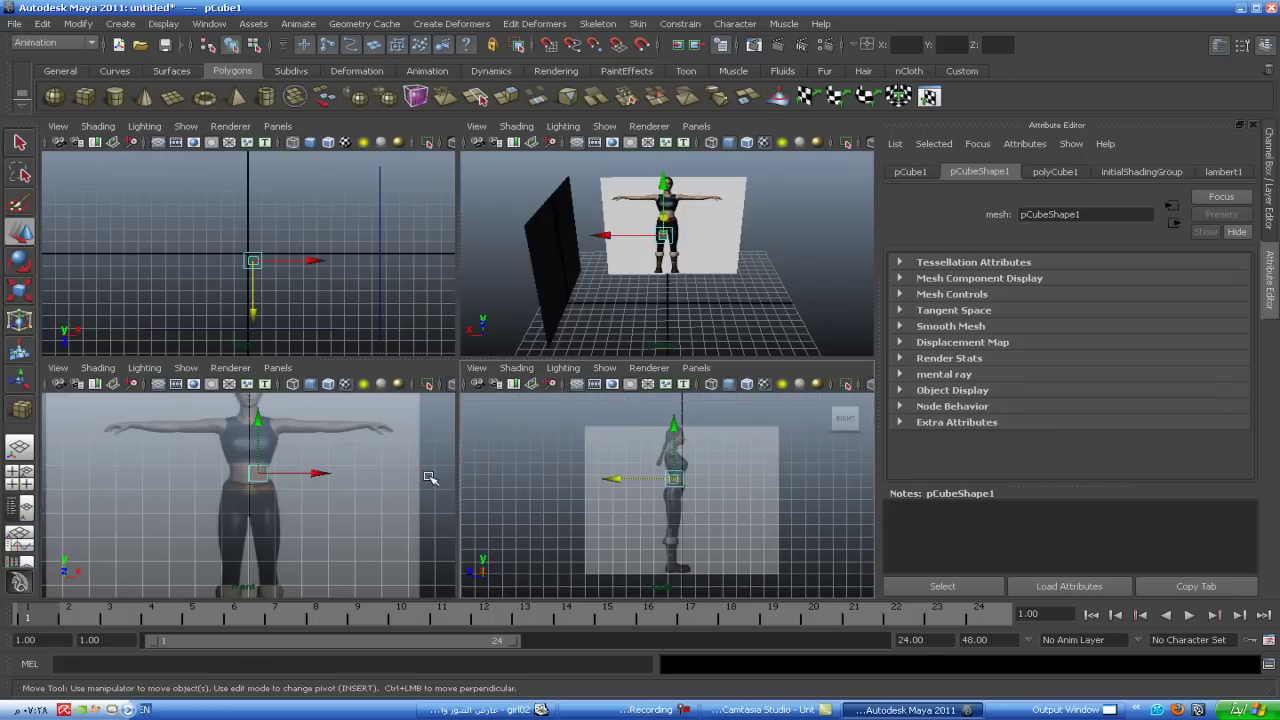
pyautogui.press('space')
pyautogui.scroll(-2, 530, 362)
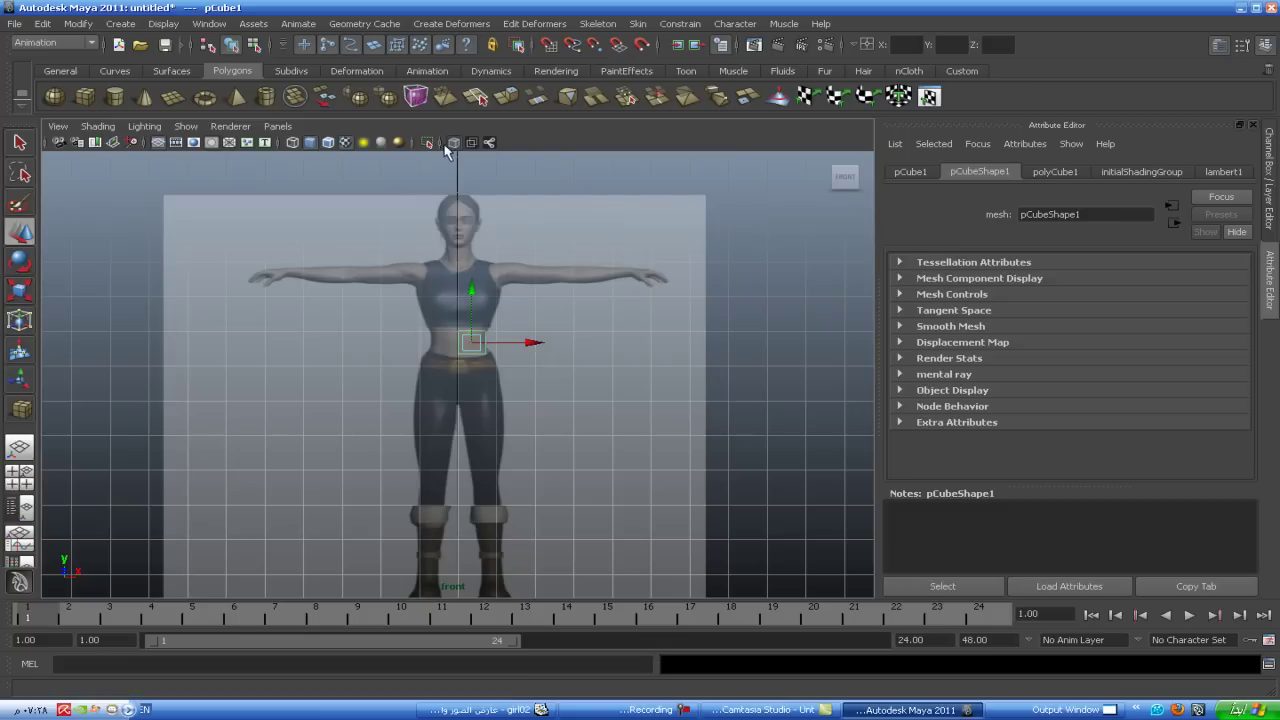
pyautogui.click(447, 146)
pyautogui.press('space')
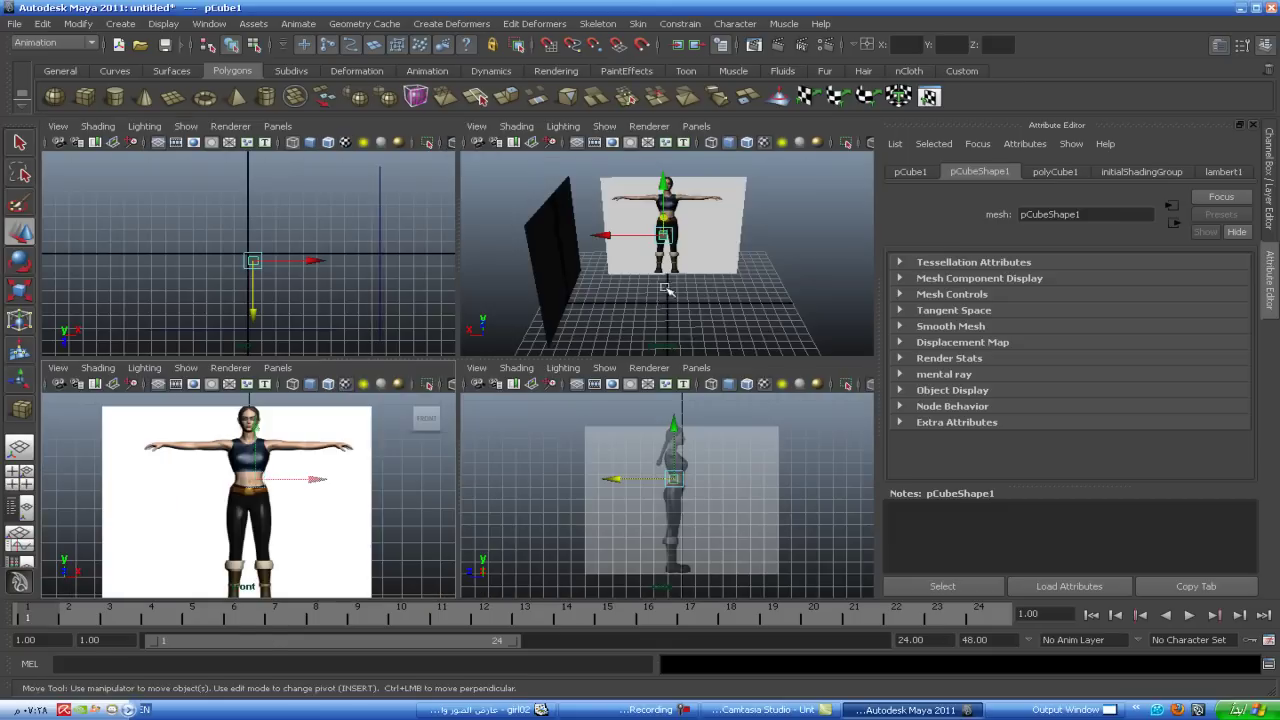
pyautogui.press('space')
pyautogui.moveTo(666, 289)
pyautogui.keyDown('alt'); pyautogui.mouseDown()
pyautogui.moveTo(486, 305)
pyautogui.moveTo(560, 305)
pyautogui.mouseUp(); pyautogui.keyUp('alt')
pyautogui.press('space')
pyautogui.press('space')
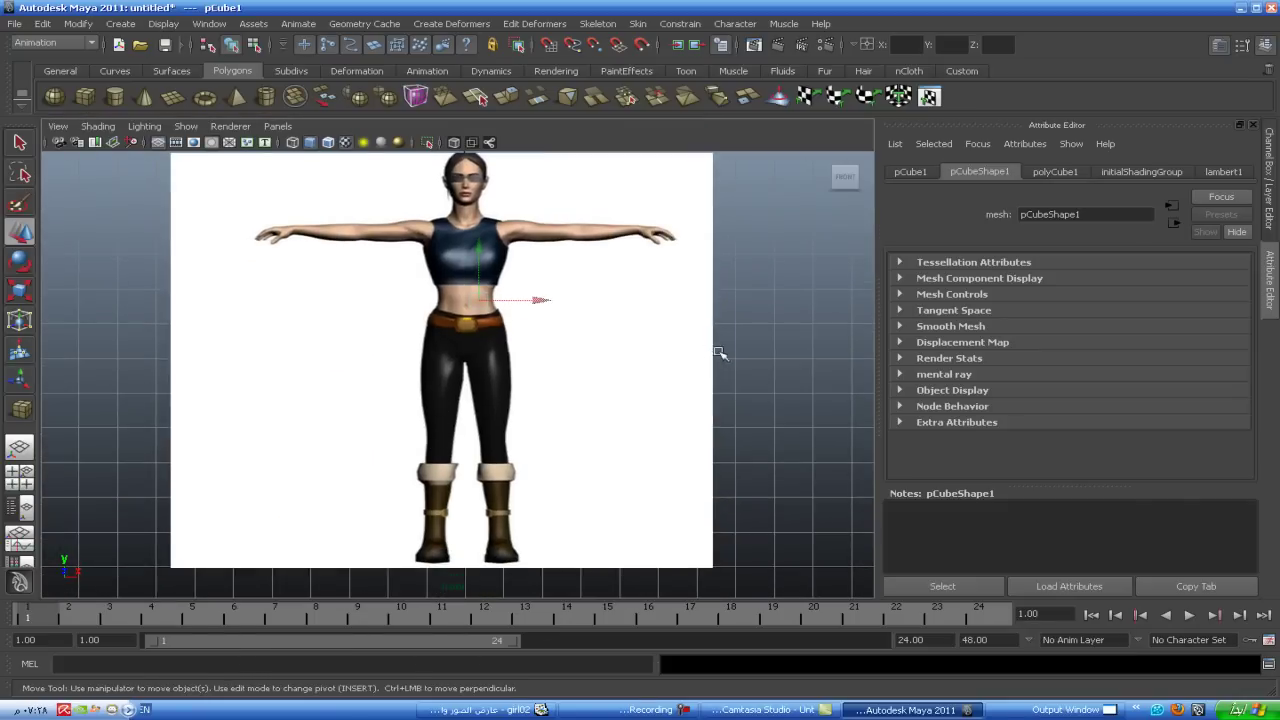
pyautogui.click(748, 354)
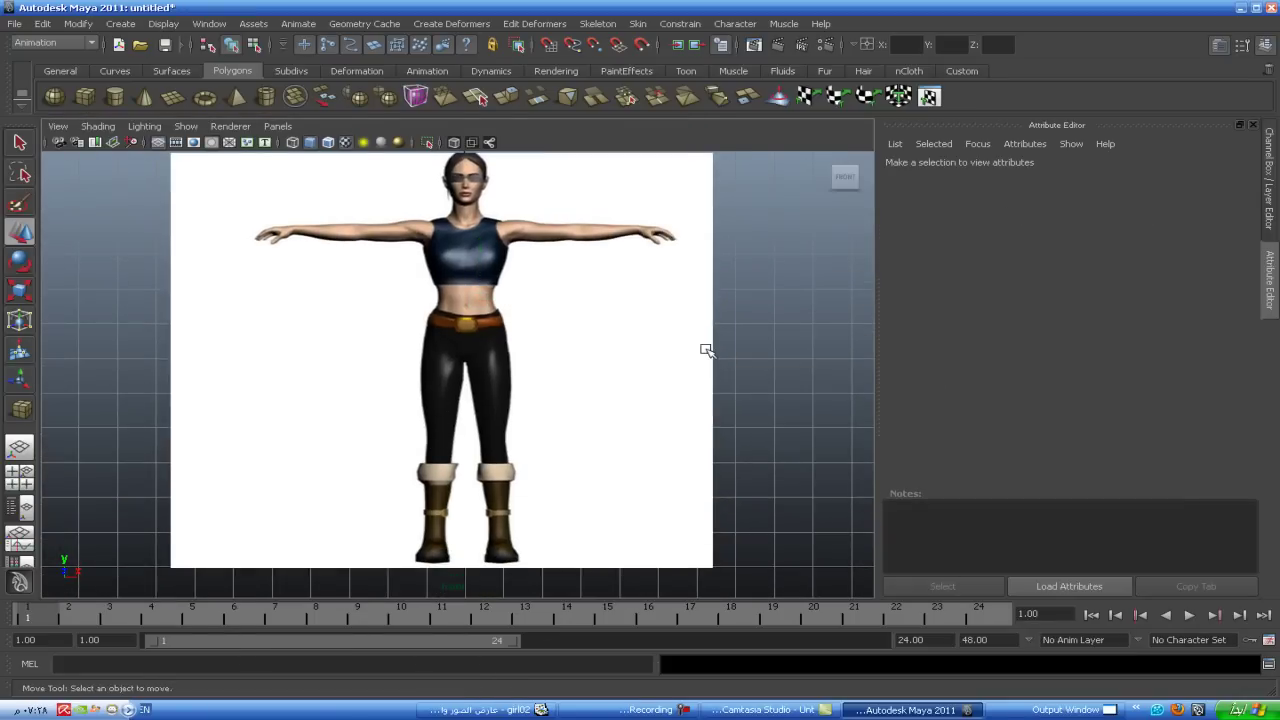
# - Maximize and orbit the perspective view to face both planes, undoing a trial rotation of pPlane1
pyautogui.press('space')
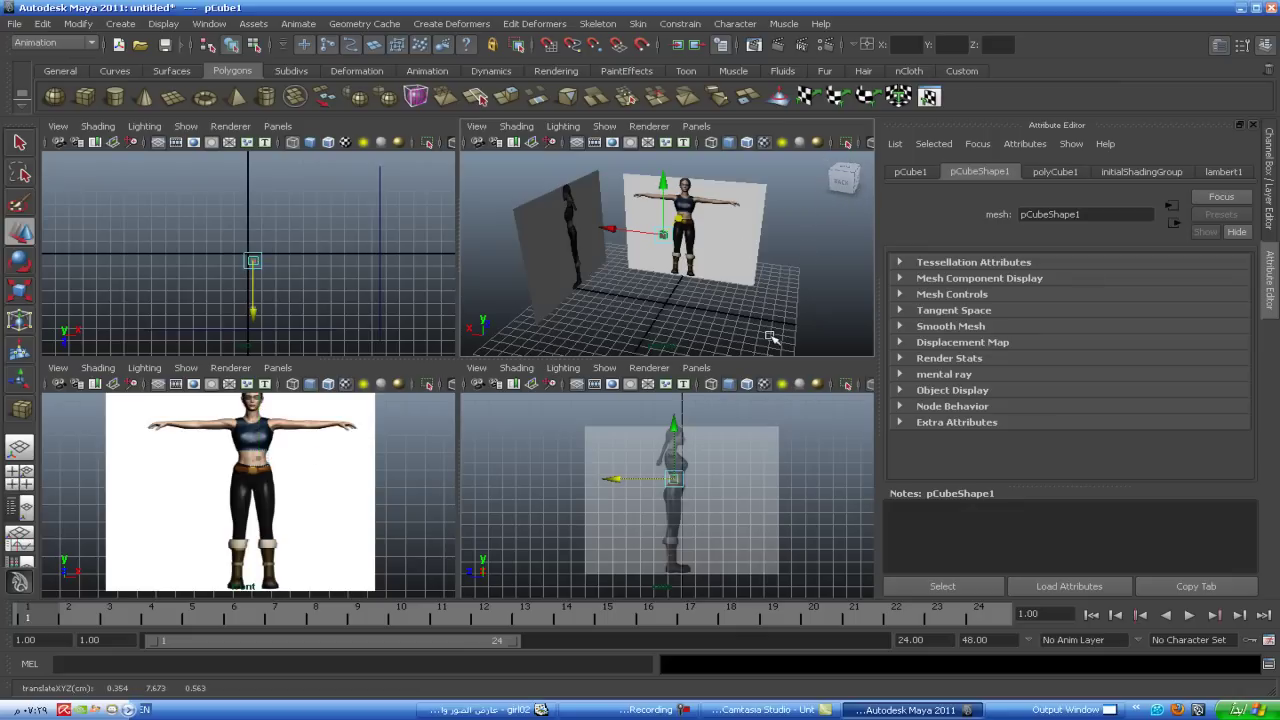
pyautogui.press('space')
pyautogui.moveTo(858, 200); pyautogui.dragTo(711, 317)
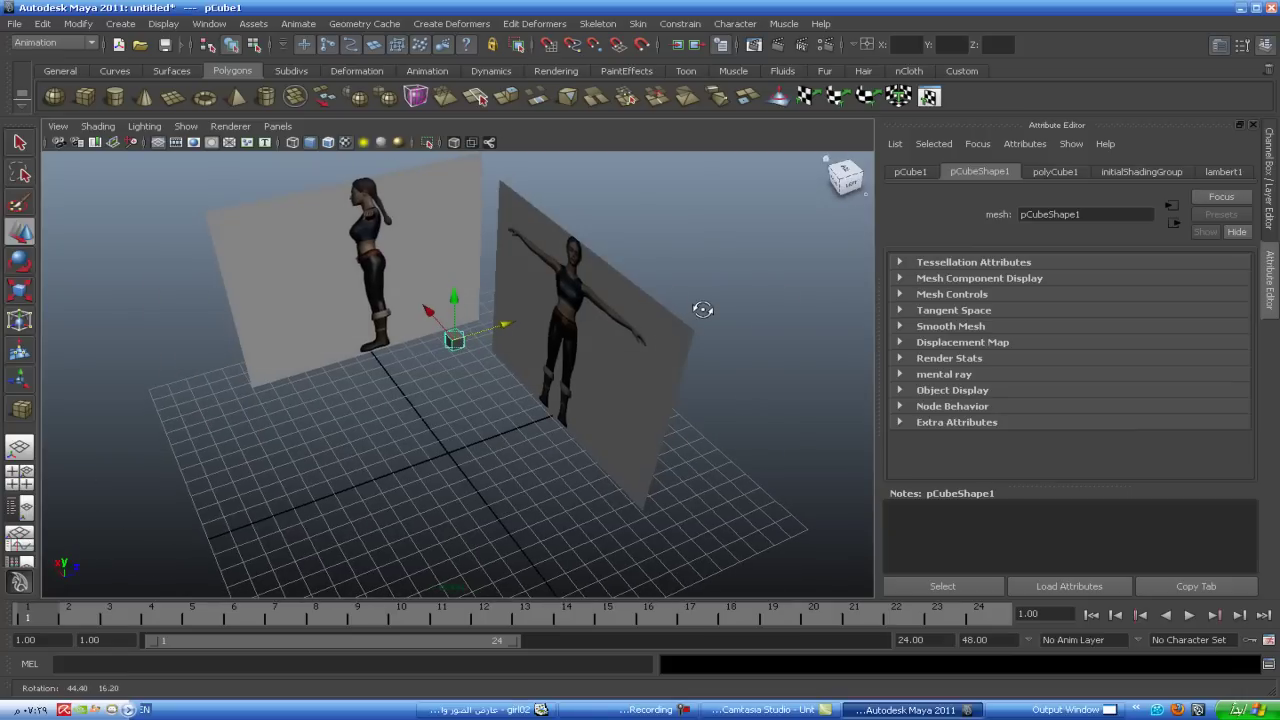
pyautogui.click(586, 291)
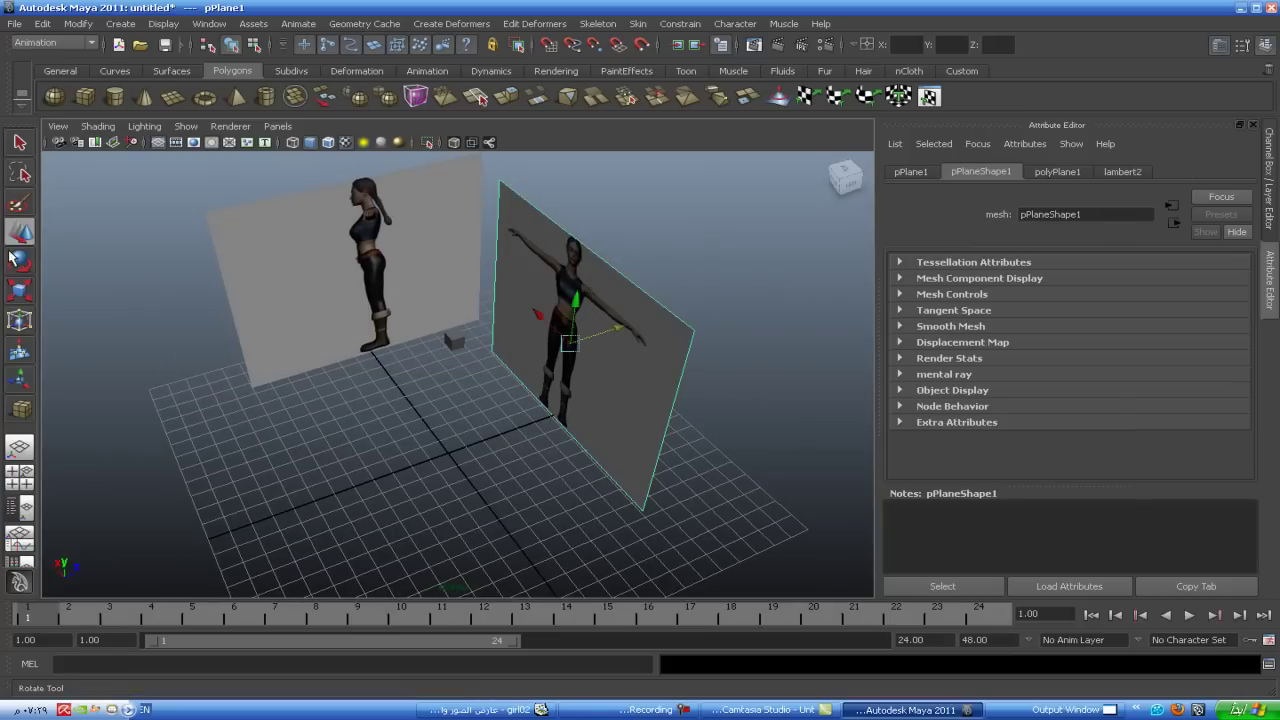
pyautogui.press('e')
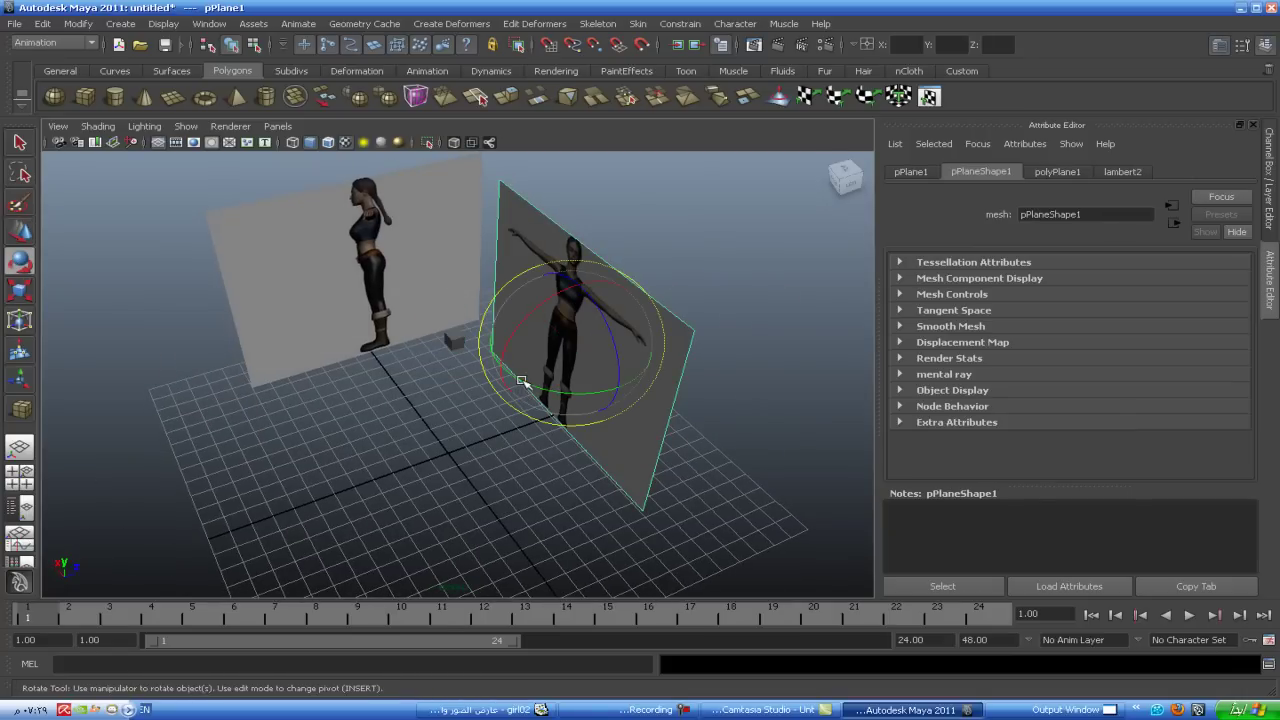
pyautogui.moveTo(521, 381); pyautogui.dragTo(736, 366)
pyautogui.hotkey('ctrl', 'z')
pyautogui.hotkey('ctrl', 'z')
pyautogui.hotkey('ctrl', 'z')
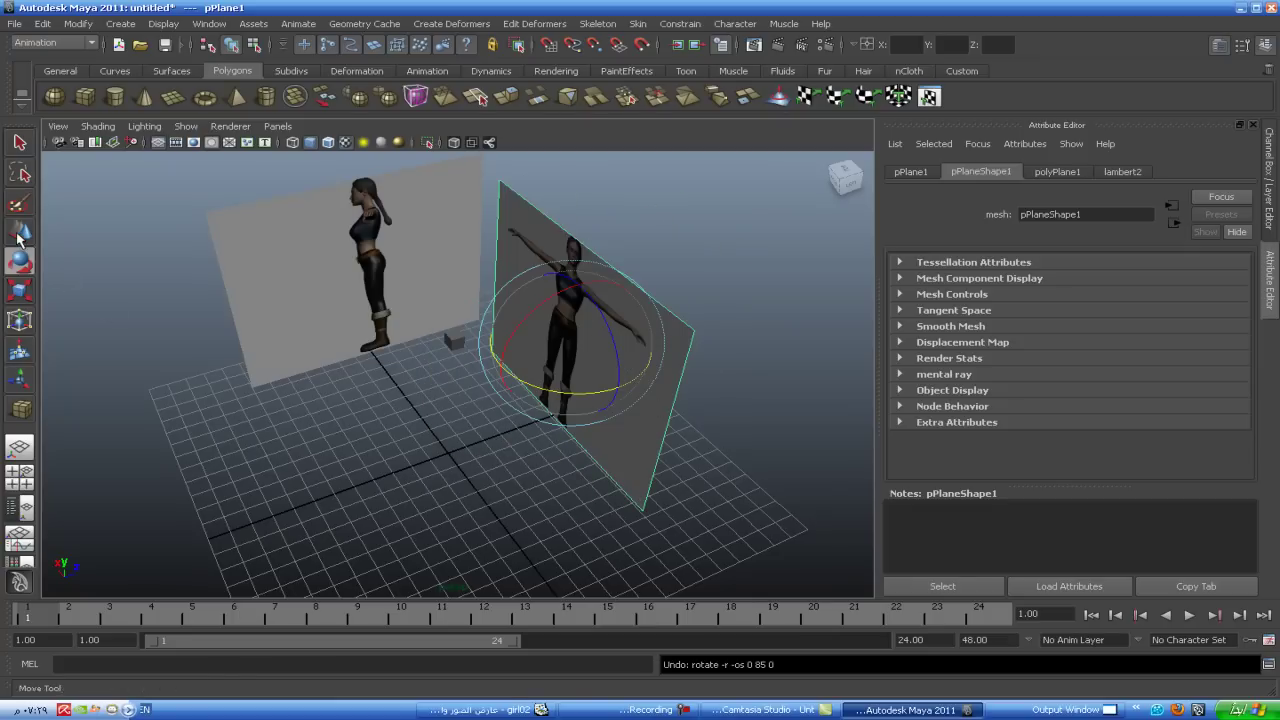
pyautogui.press('w')
pyautogui.moveTo(609, 332)
pyautogui.keyDown('alt'); pyautogui.mouseDown()
pyautogui.moveTo(516, 467)
pyautogui.moveTo(428, 414)
pyautogui.mouseUp(); pyautogui.keyUp('alt')
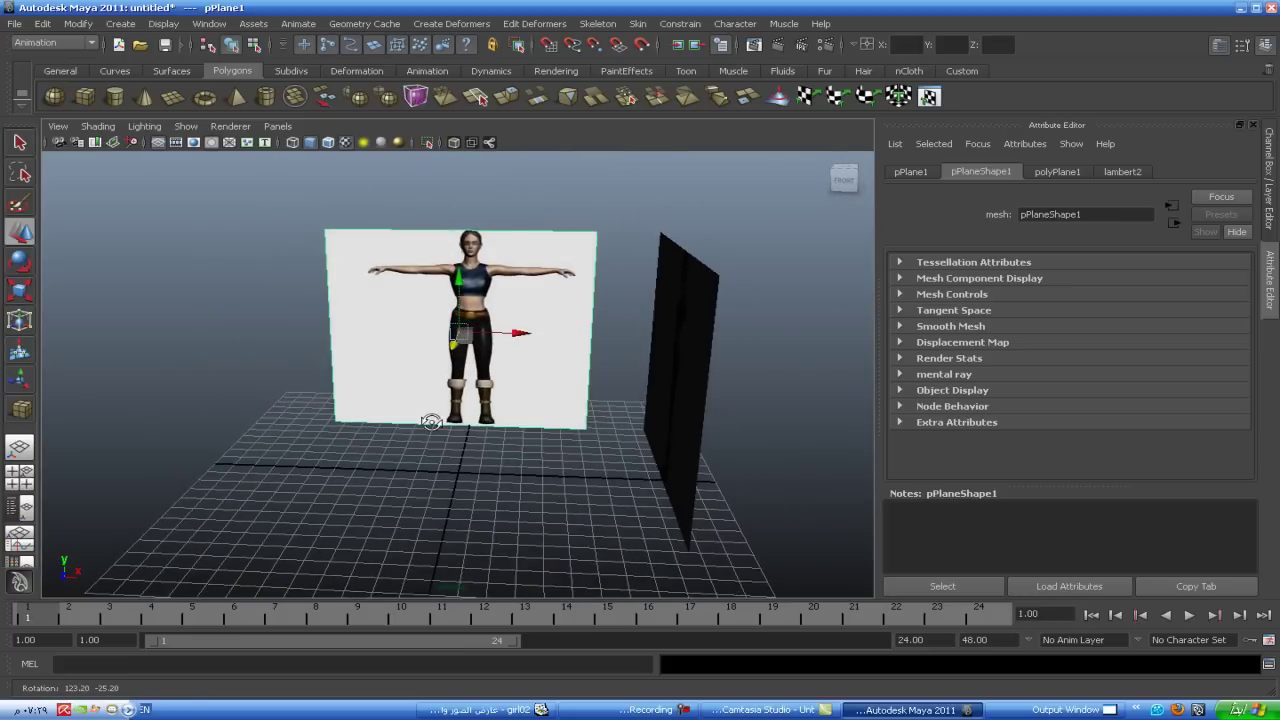
# - Select the side reference plane pPlane2 and move it along X to the figure's left
pyautogui.click(676, 396)
pyautogui.keyDown('alt'); pyautogui.moveTo(608, 474); pyautogui.dragTo(597, 440); pyautogui.keyUp('alt')
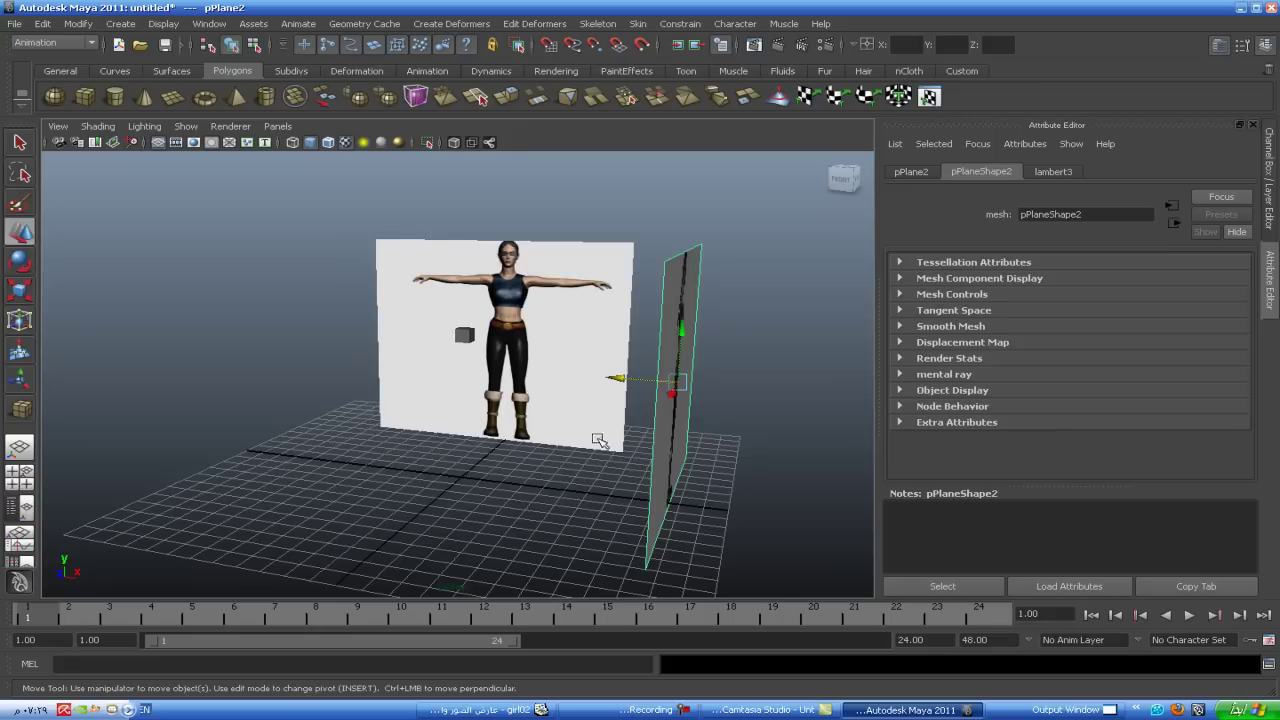
pyautogui.moveTo(620, 376); pyautogui.dragTo(230, 316)
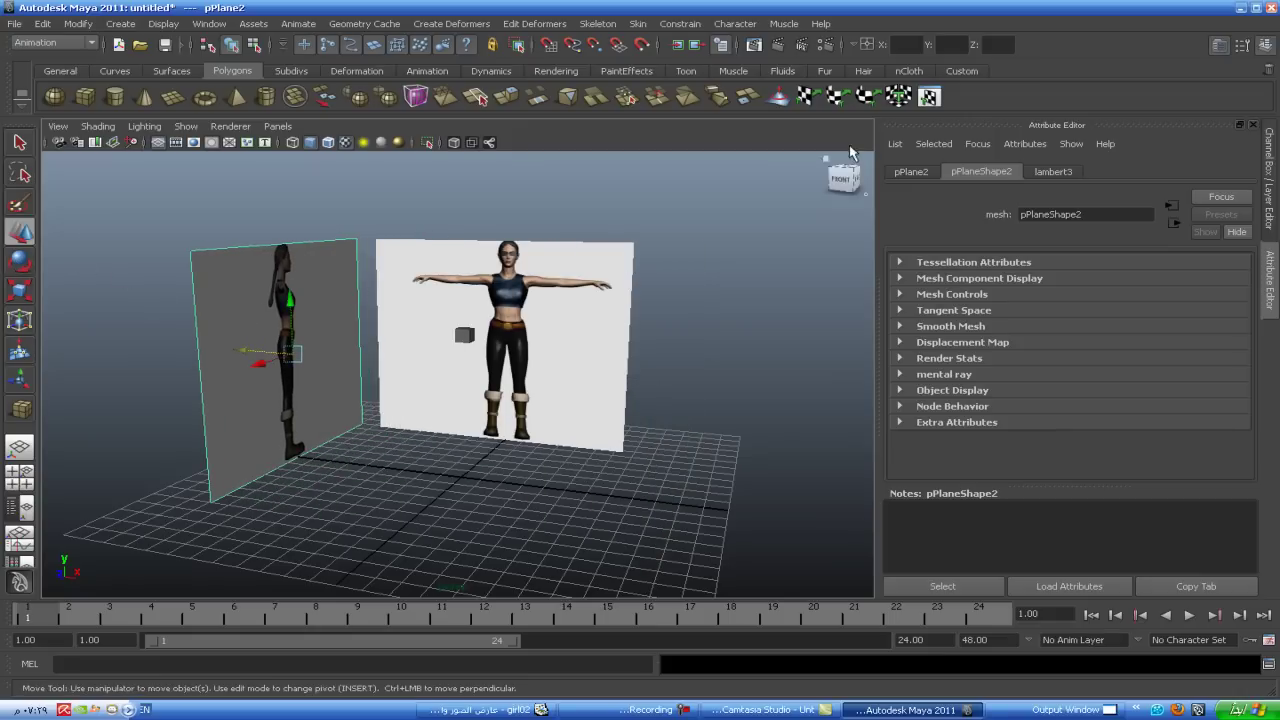
# - Rotate the side plane about Y so its profile image faces sideways, then check it from each view
pyautogui.click(18, 262)
pyautogui.moveTo(346, 363)
pyautogui.mouseDown()
pyautogui.moveTo(127, 365)
pyautogui.moveTo(400, 506)
pyautogui.moveTo(459, 476)
pyautogui.moveTo(437, 466)
pyautogui.mouseUp()
pyautogui.press('space')
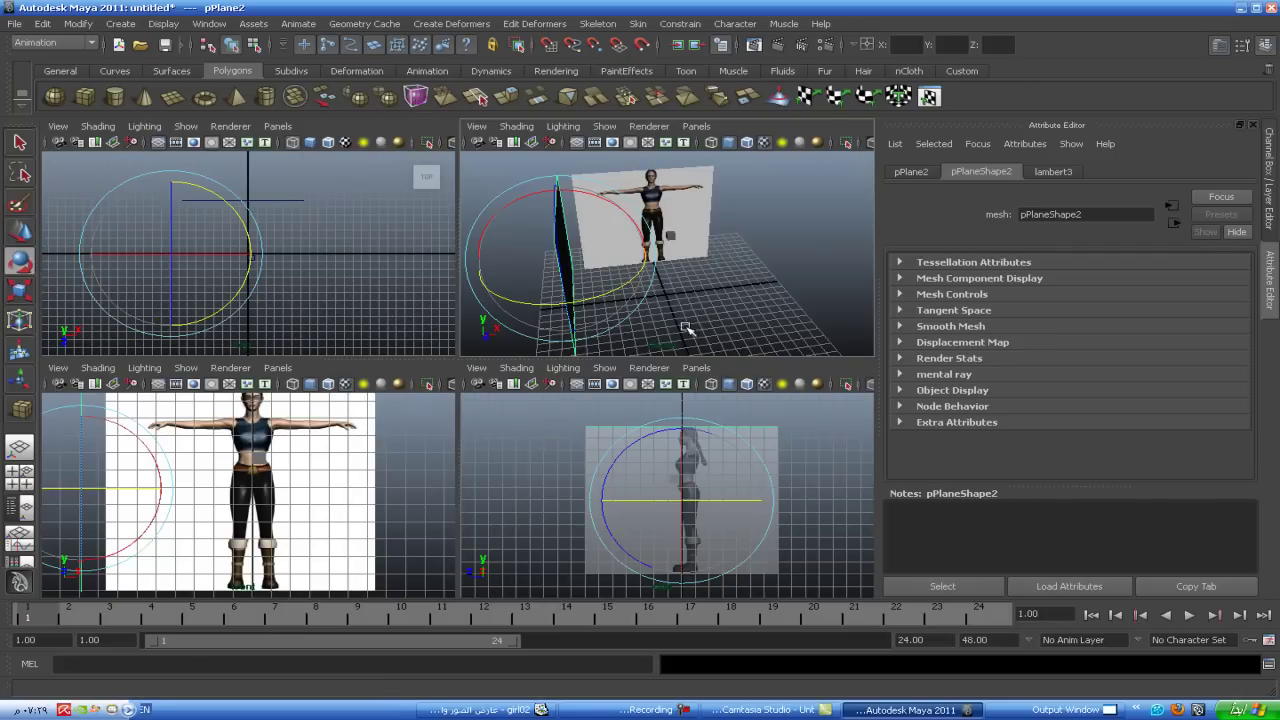
pyautogui.press('space')
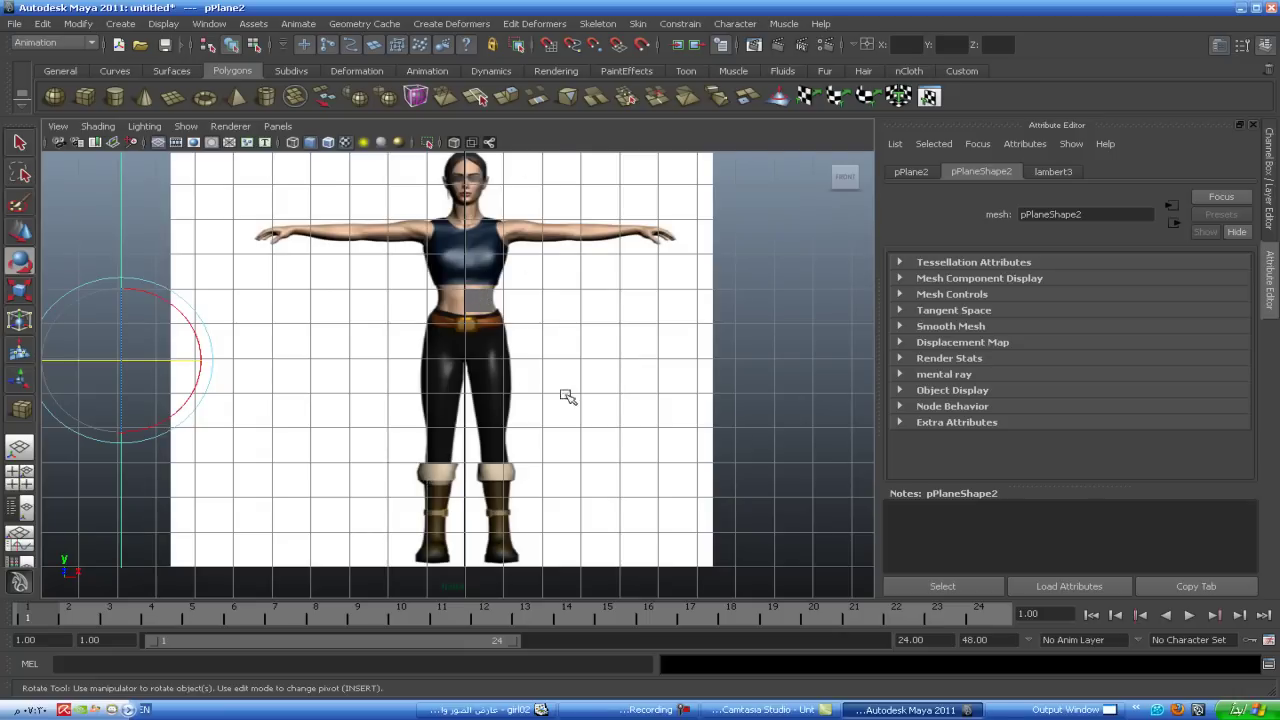
pyautogui.press('space')
pyautogui.press('space')
pyautogui.moveTo(720, 389)
pyautogui.keyDown('alt'); pyautogui.mouseDown()
pyautogui.moveTo(689, 417)
pyautogui.moveTo(541, 388)
pyautogui.moveTo(640, 403)
pyautogui.moveTo(653, 392)
pyautogui.moveTo(620, 420)
pyautogui.mouseUp(); pyautogui.keyUp('alt')
pyautogui.press('space')
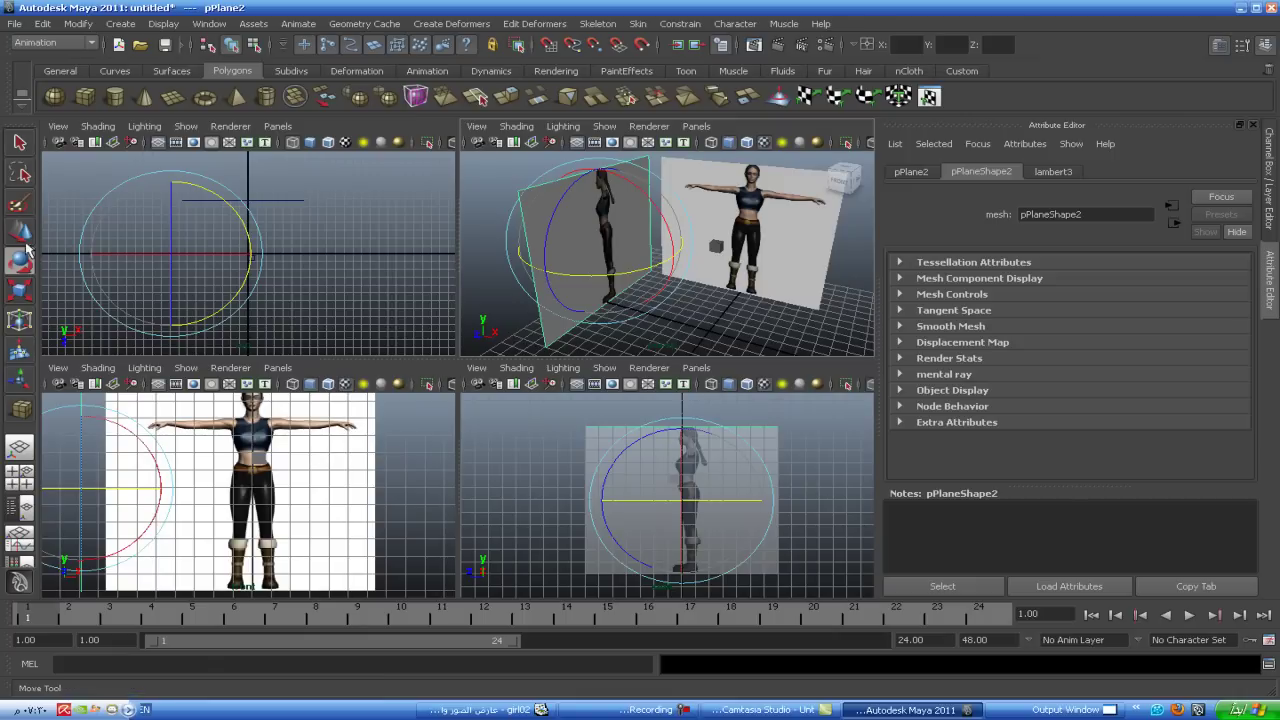
# - Assign a new Lambert material (lambert4) to pCube1 and raise its Transparency so it's see-through
pyautogui.press('w')
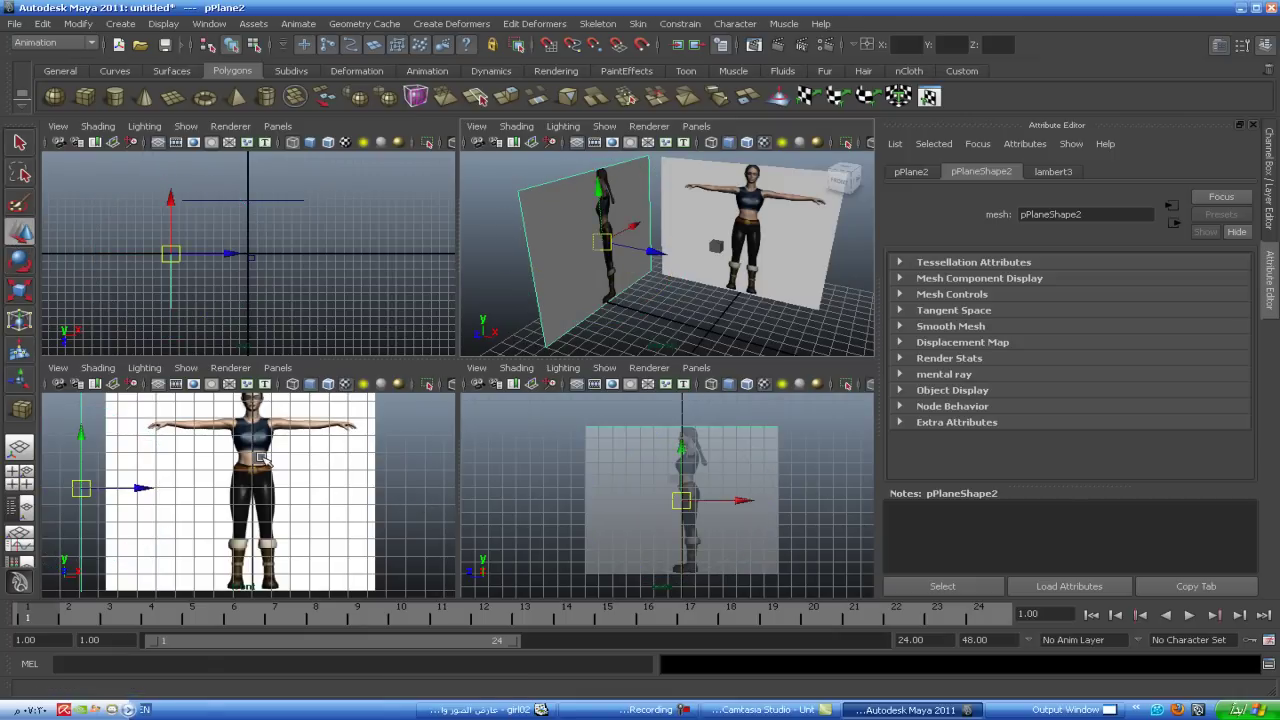
pyautogui.click(258, 460)
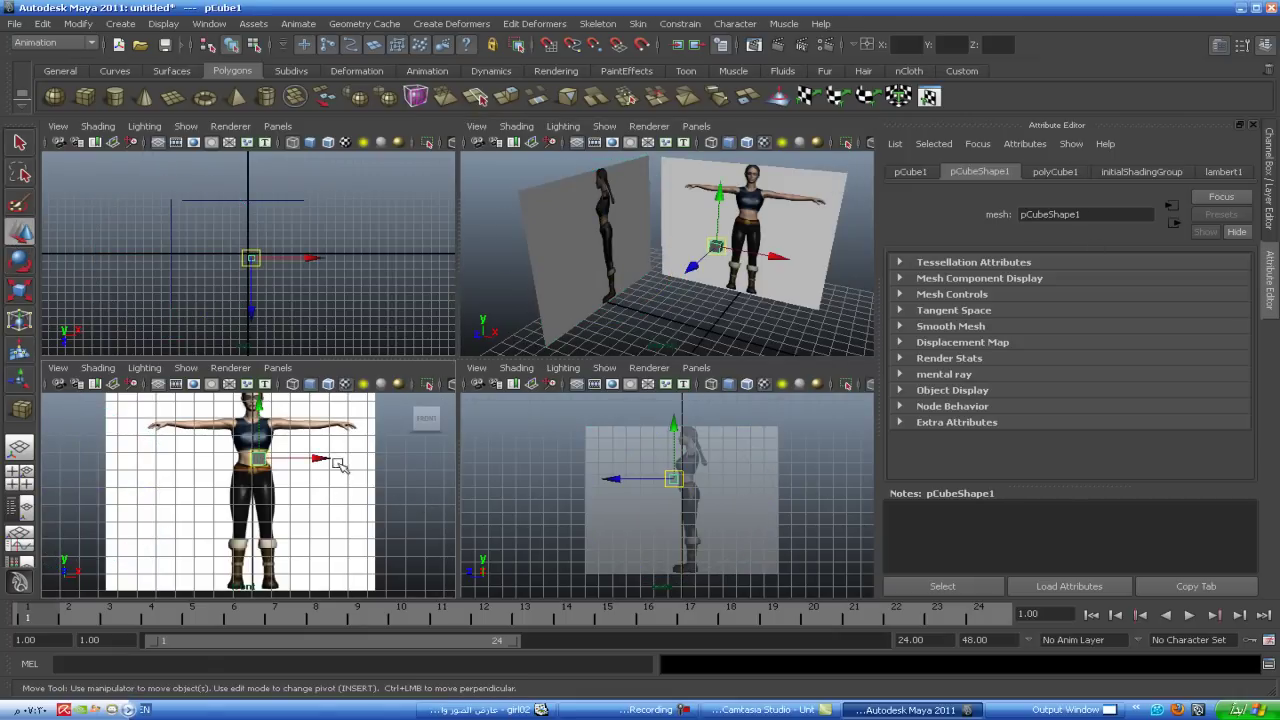
pyautogui.press('space')
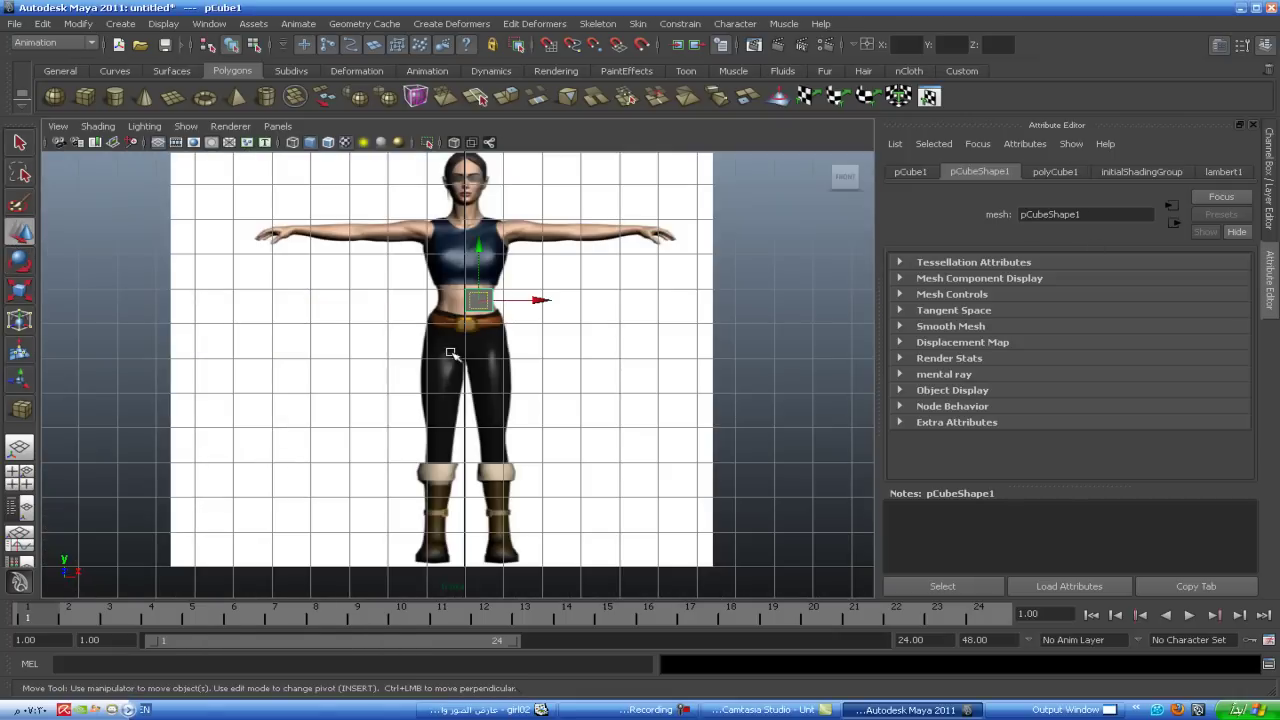
pyautogui.rightClick(500, 248)
pyautogui.moveTo(498, 495)
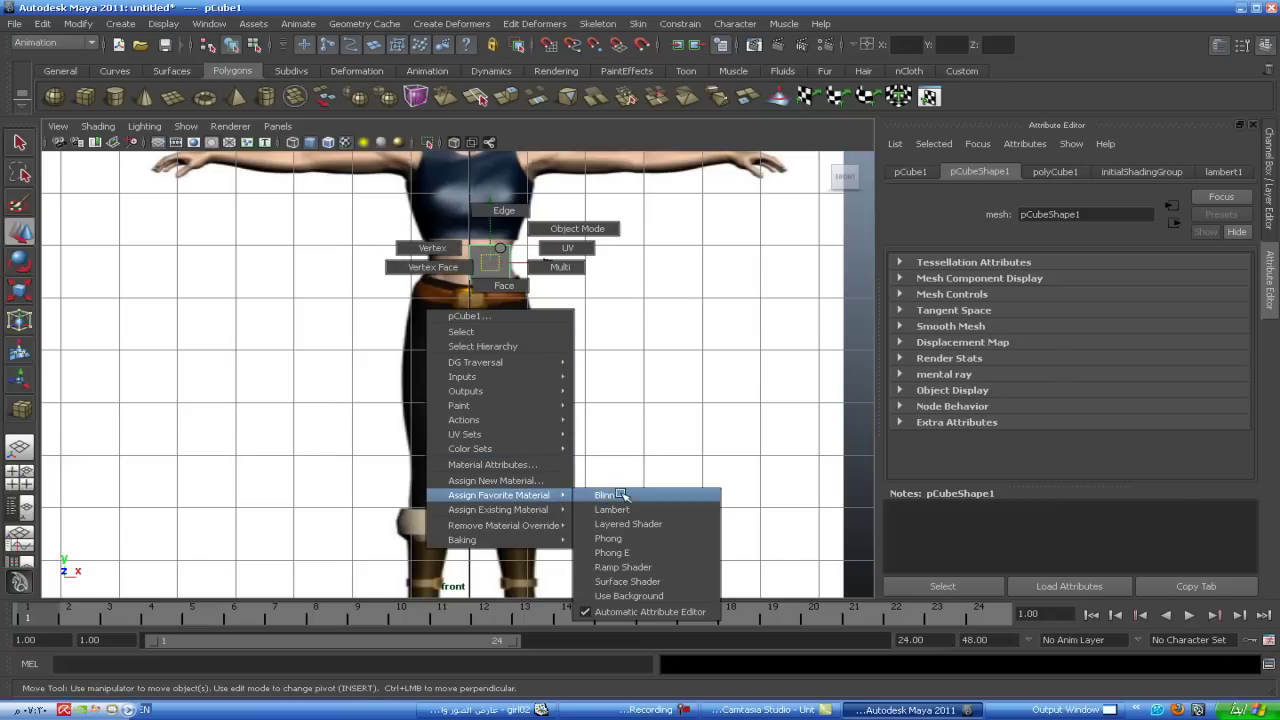
pyautogui.click(612, 509)
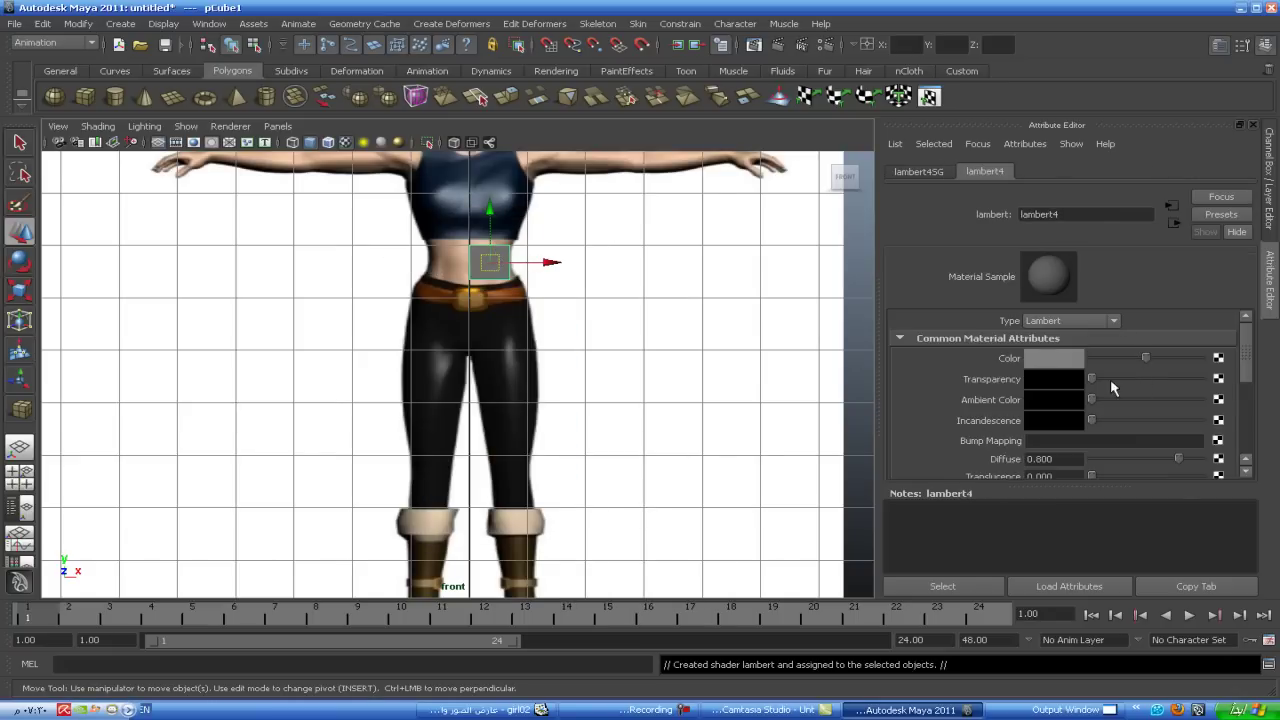
pyautogui.moveTo(1092, 379); pyautogui.dragTo(1157, 380)
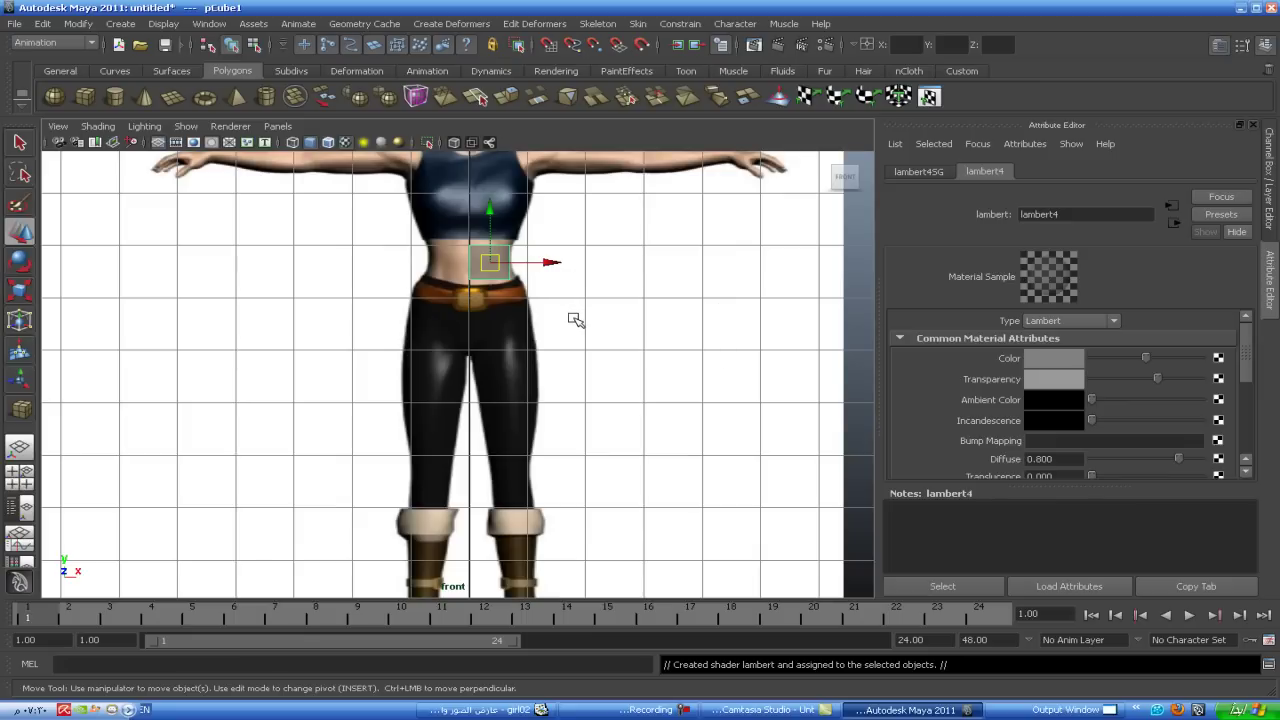
# - In side view, shift the waist cube in depth into the body
pyautogui.press('space')
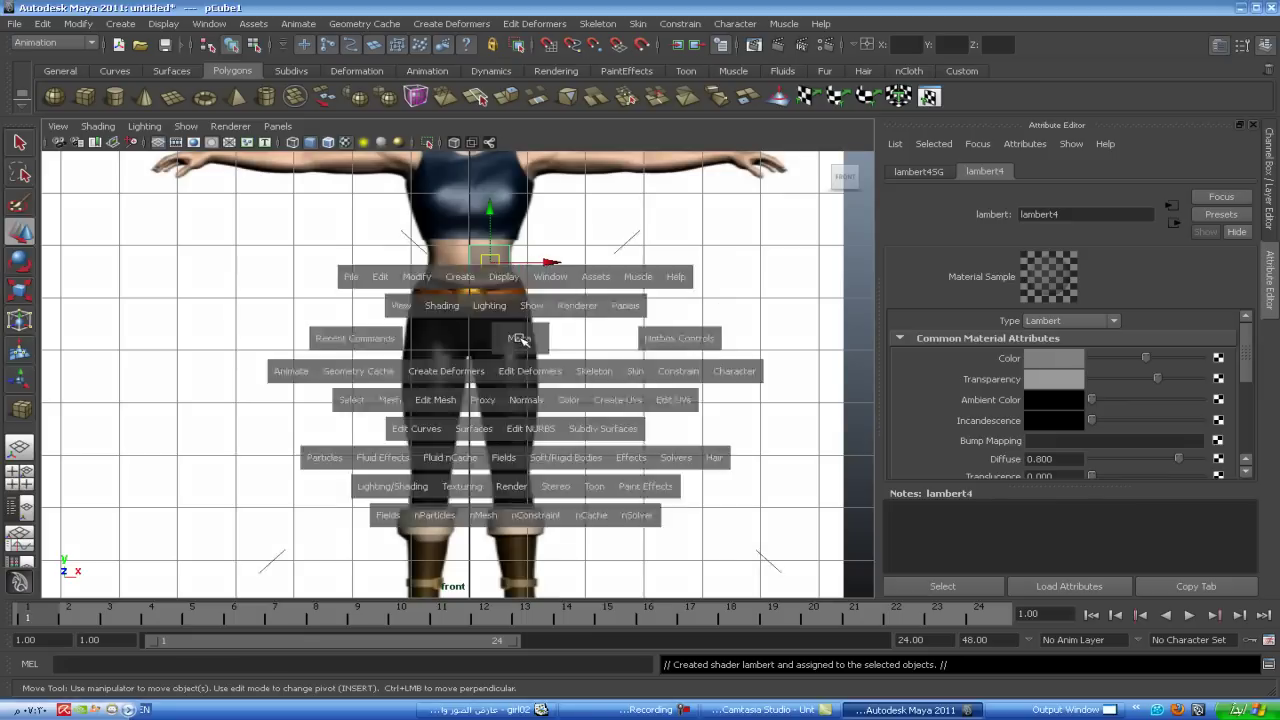
pyautogui.press('space')
pyautogui.scroll(3, 735, 494)
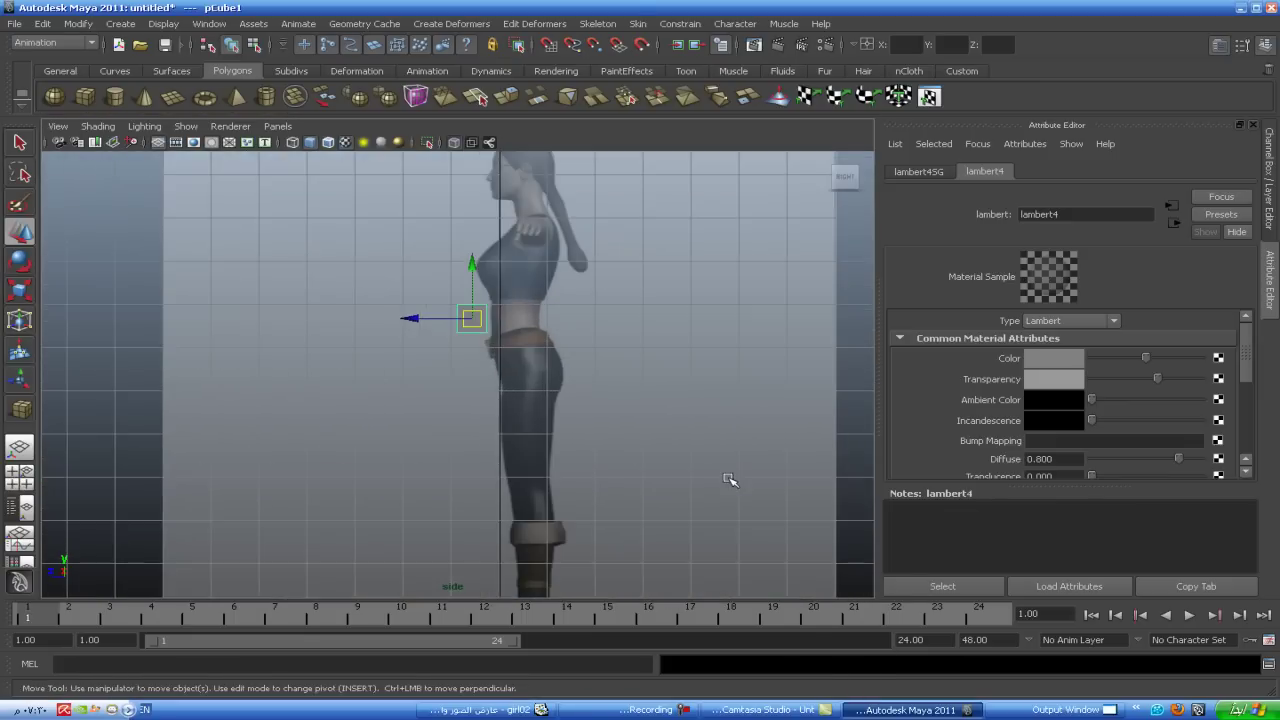
pyautogui.scroll(-1, 729, 477)
pyautogui.moveTo(374, 403); pyautogui.dragTo(405, 404)
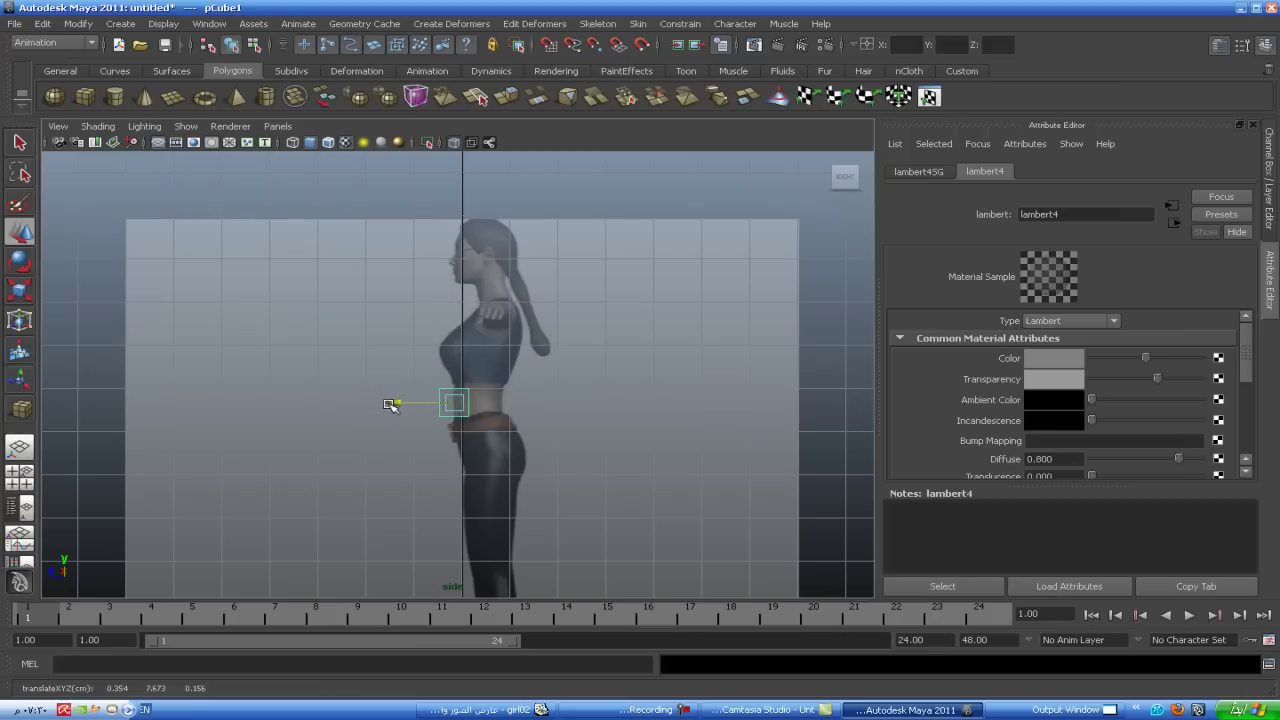
# - Zoom into the side view and push the cube's back vertices out to the waist's back
pyautogui.press('space')
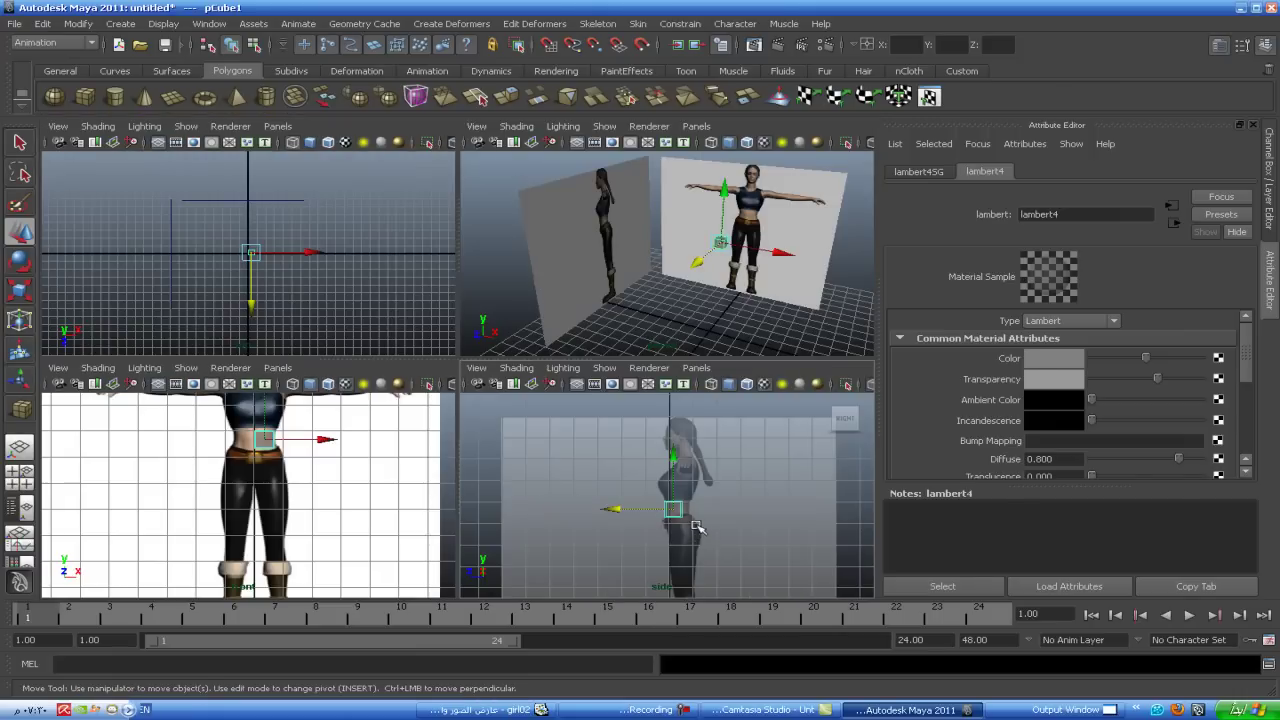
pyautogui.press('space')
pyautogui.scroll(2, 600, 470)
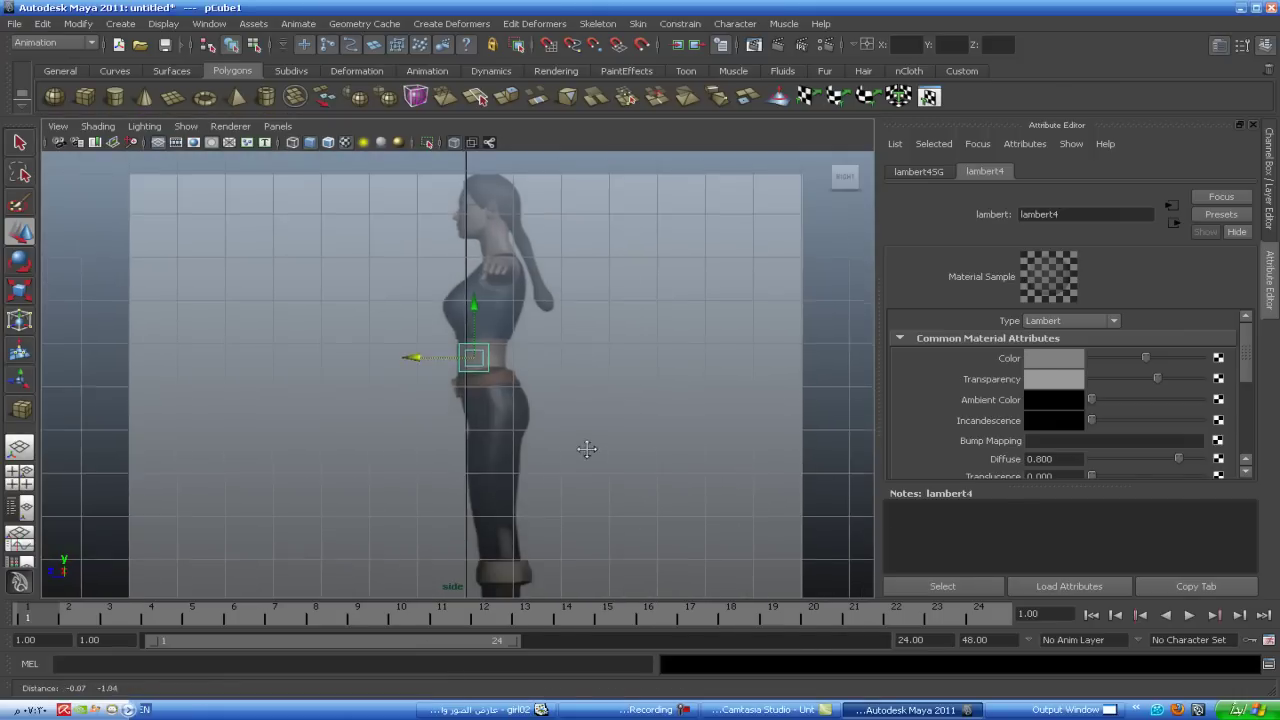
pyautogui.scroll(2, 586, 446)
pyautogui.scroll(2, 570, 440)
pyautogui.moveTo(522, 344); pyautogui.dragTo(548, 298, button='right')
pyautogui.moveTo(520, 395); pyautogui.dragTo(537, 357)
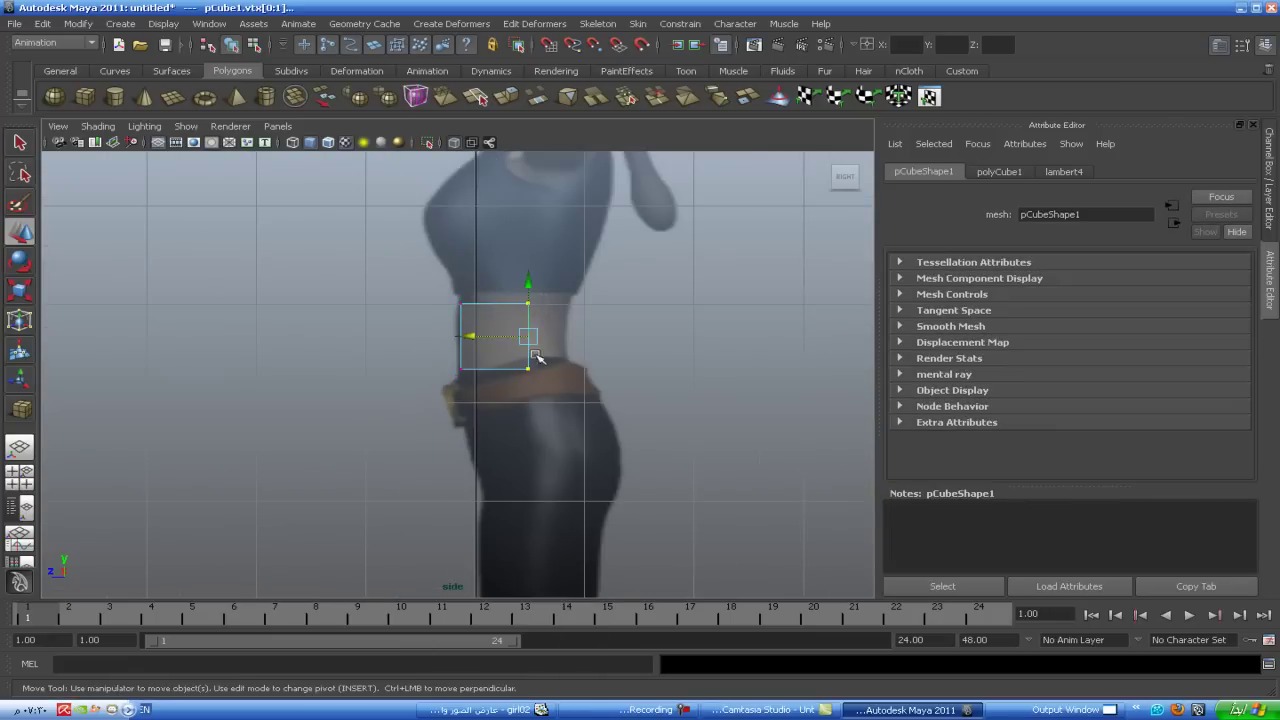
pyautogui.moveTo(467, 335); pyautogui.dragTo(507, 335)
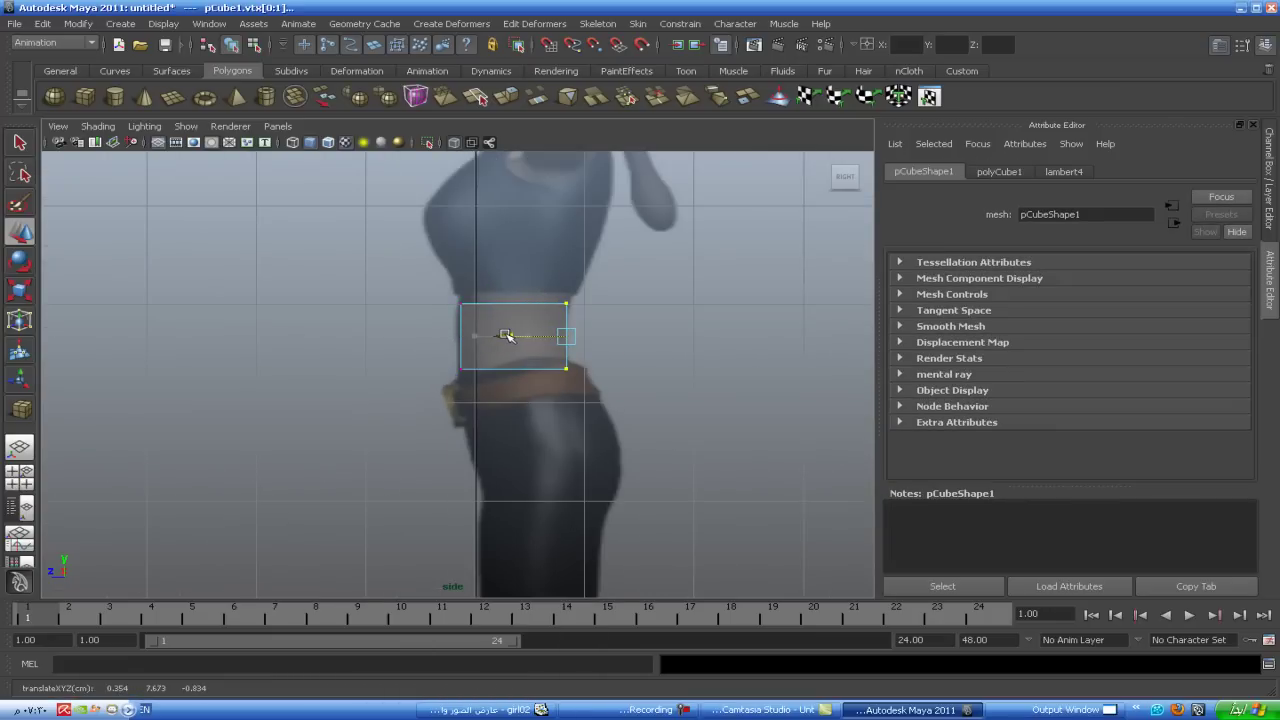
# - Raise the cube's top vertices slightly, then view the result in perspective
pyautogui.moveTo(443, 322); pyautogui.dragTo(578, 292)
pyautogui.moveTo(497, 287); pyautogui.dragTo(513, 258)
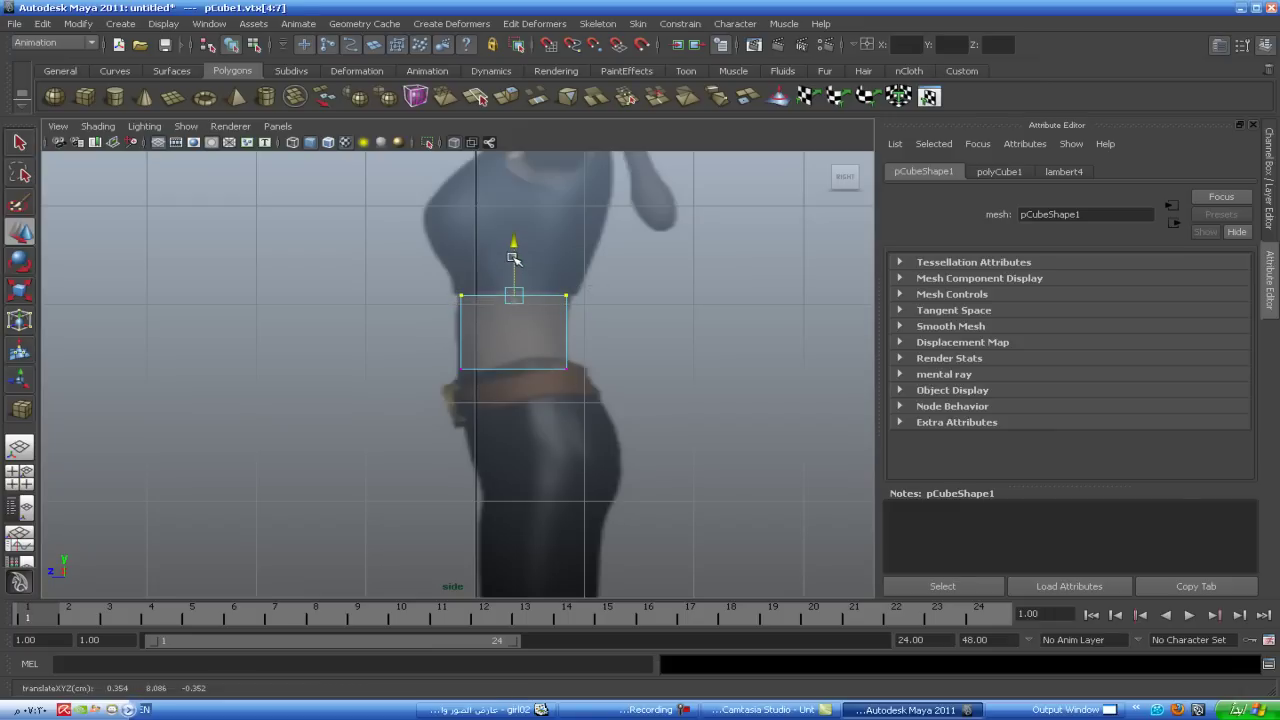
pyautogui.press('space')
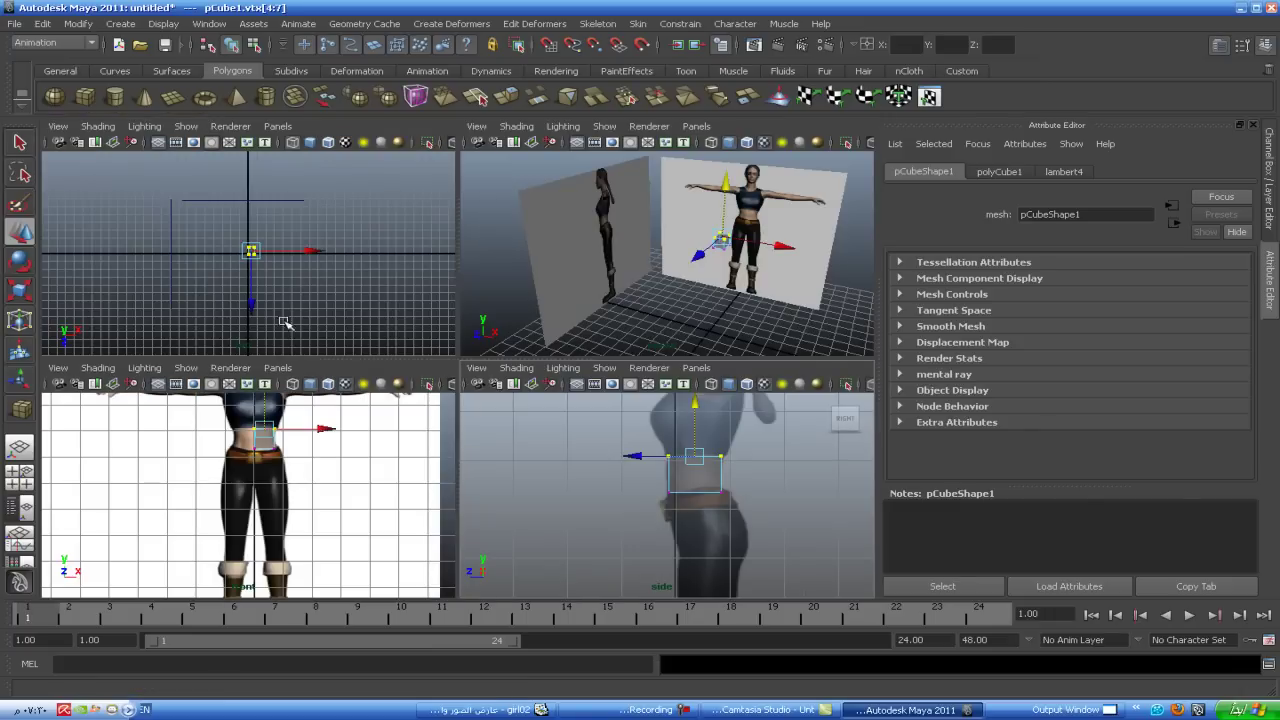
pyautogui.press('space')
pyautogui.keyDown('alt'); pyautogui.moveTo(680, 293); pyautogui.dragTo(484, 347); pyautogui.keyUp('alt')
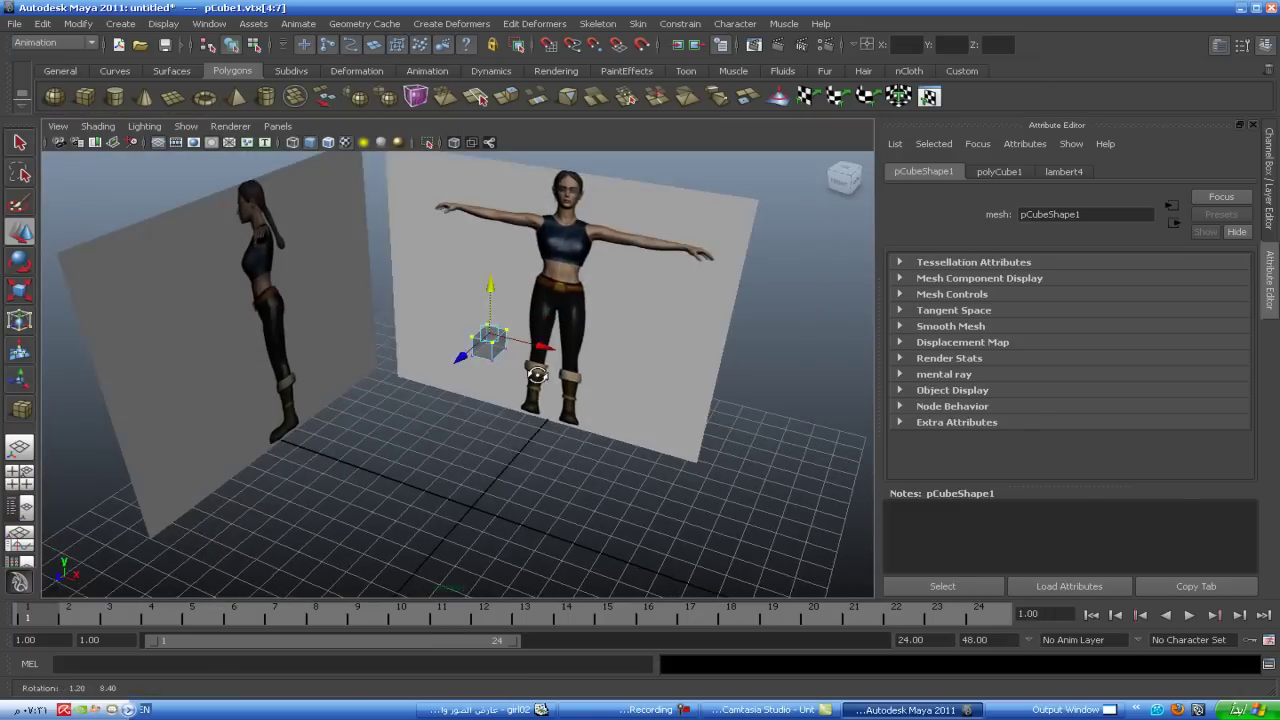
# - Extrude the cube's top face and pull it up to the chest in the front view
pyautogui.rightClick(484, 347)
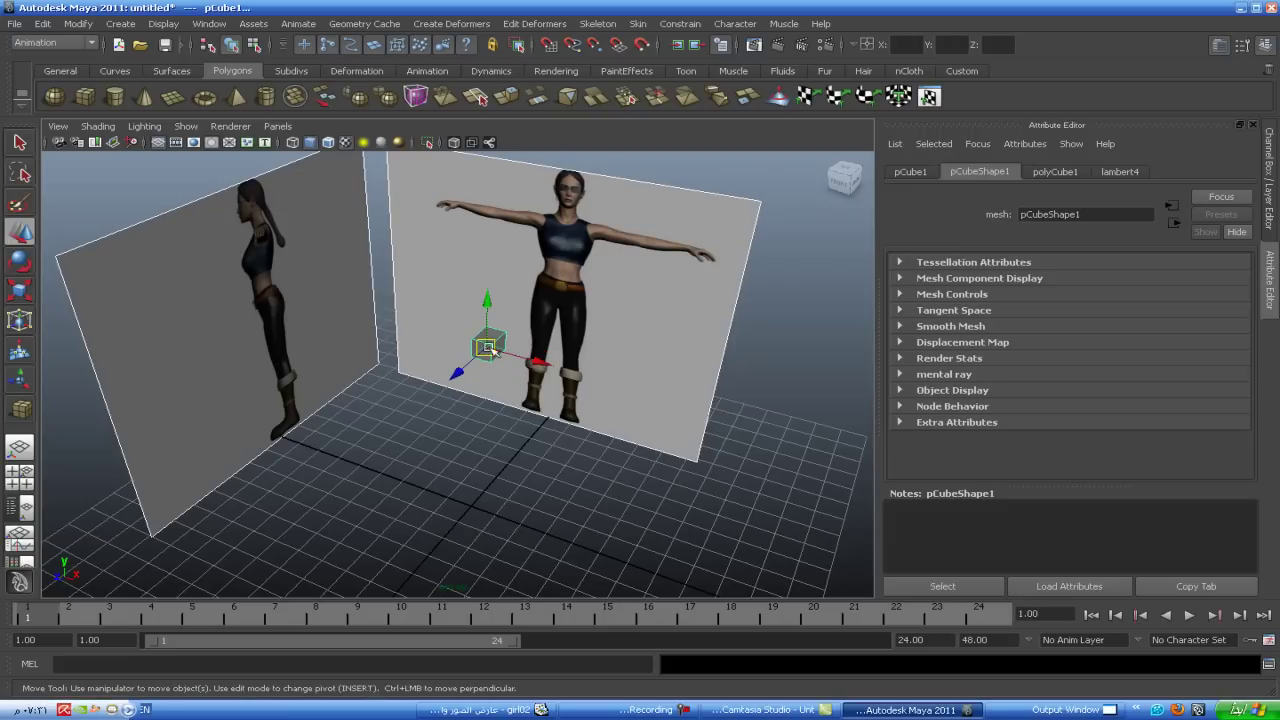
pyautogui.rightClick(494, 345)
pyautogui.click(497, 376)
pyautogui.click(490, 345)
pyautogui.press('space')
pyautogui.press('space')
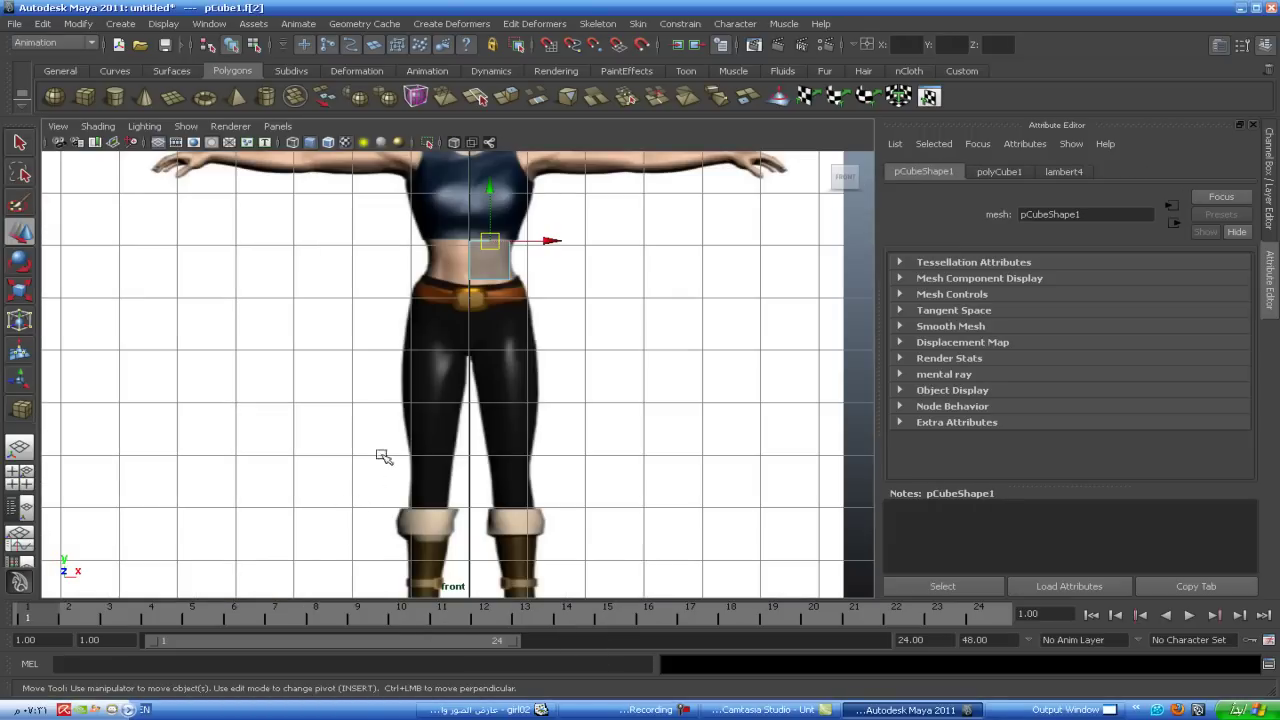
pyautogui.scroll(2, 414, 477)
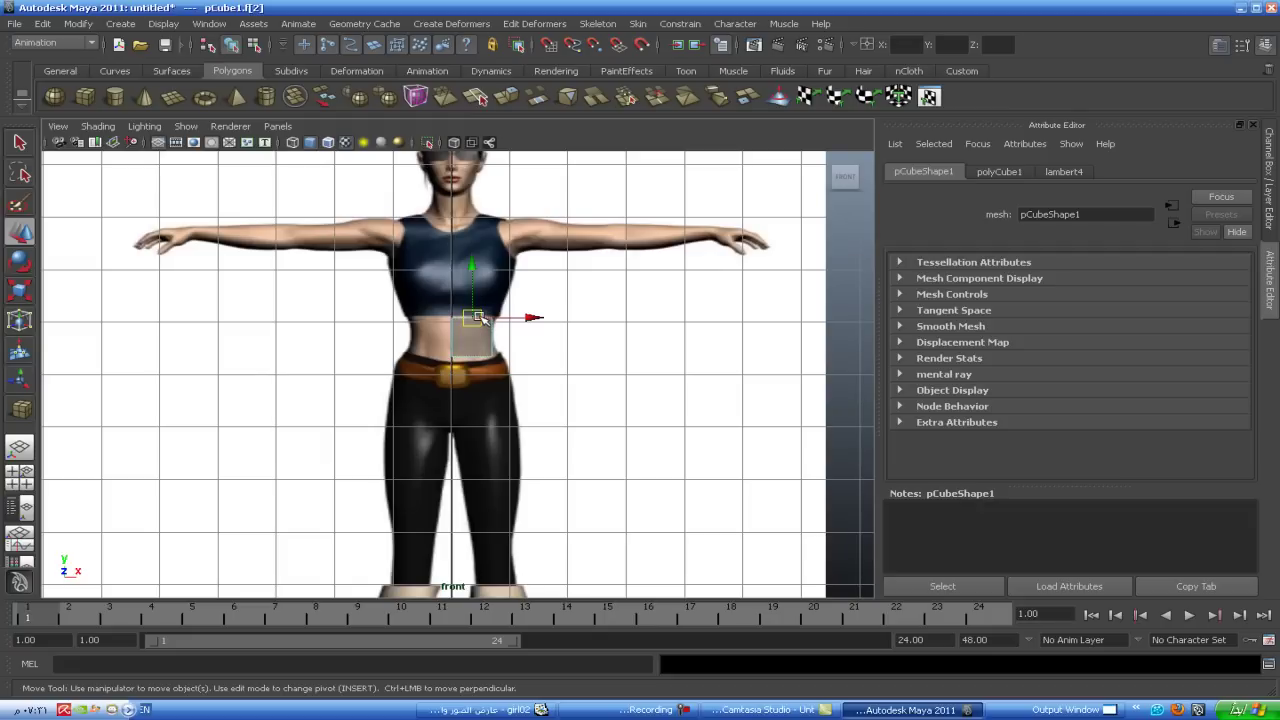
pyautogui.keyDown('shift'); pyautogui.moveTo(480, 320); pyautogui.dragTo(480, 358, button='right'); pyautogui.keyUp('shift')
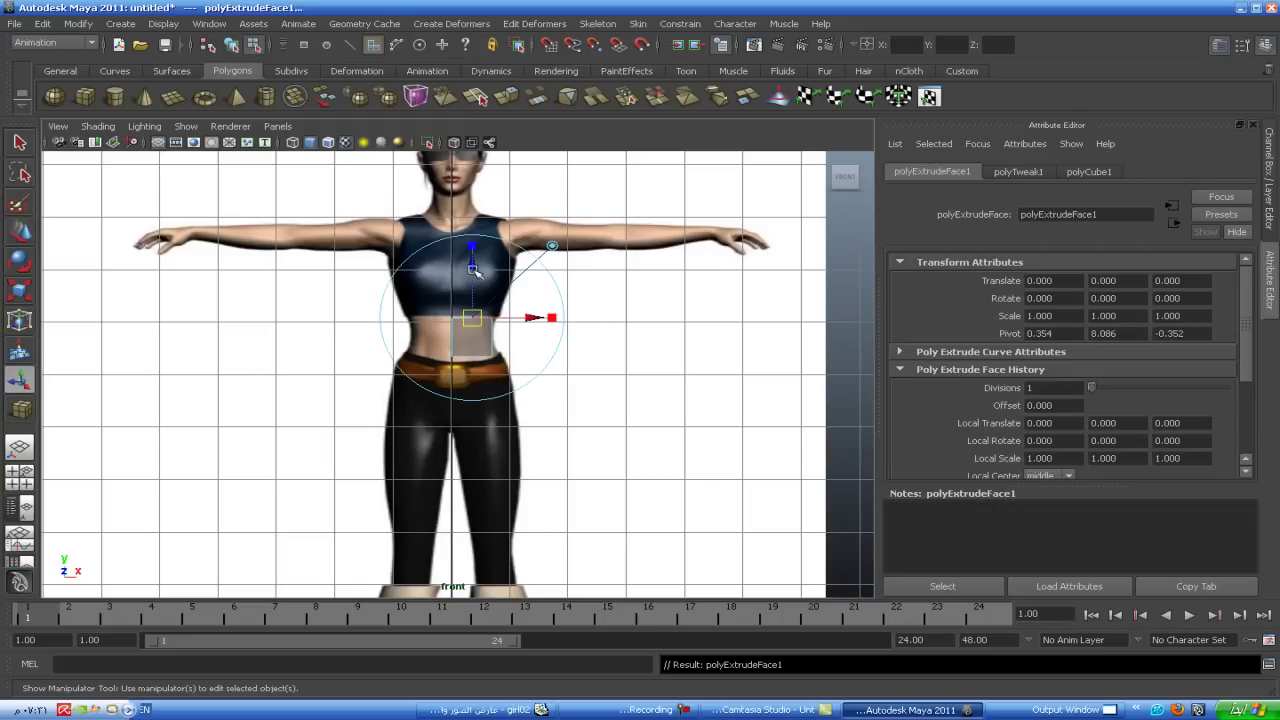
pyautogui.moveTo(473, 264); pyautogui.dragTo(472, 206)
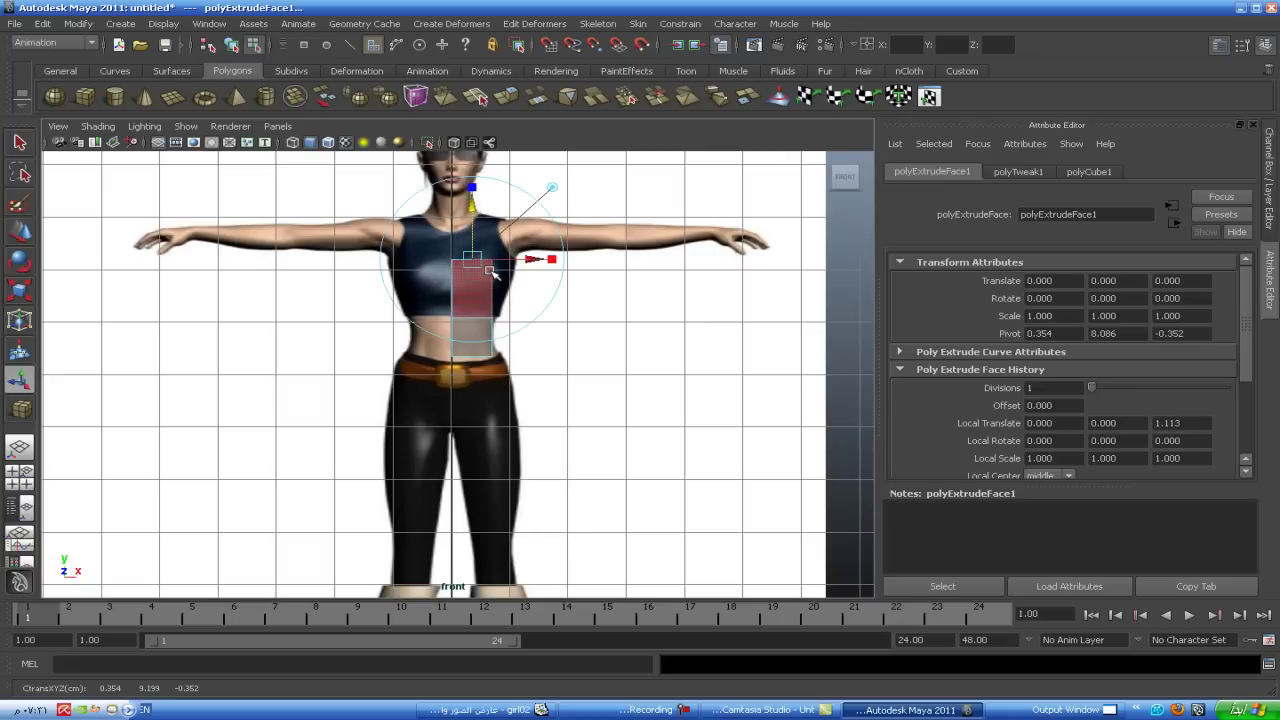
# - In side view, select both top vertices of the chest section and lower them vertically
pyautogui.moveTo(493, 272); pyautogui.dragTo(450, 272, button='right')
pyautogui.moveTo(482, 255)
pyautogui.mouseDown()
pyautogui.moveTo(505, 268)
pyautogui.moveTo(566, 260)
pyautogui.mouseUp()
pyautogui.click(34, 233)
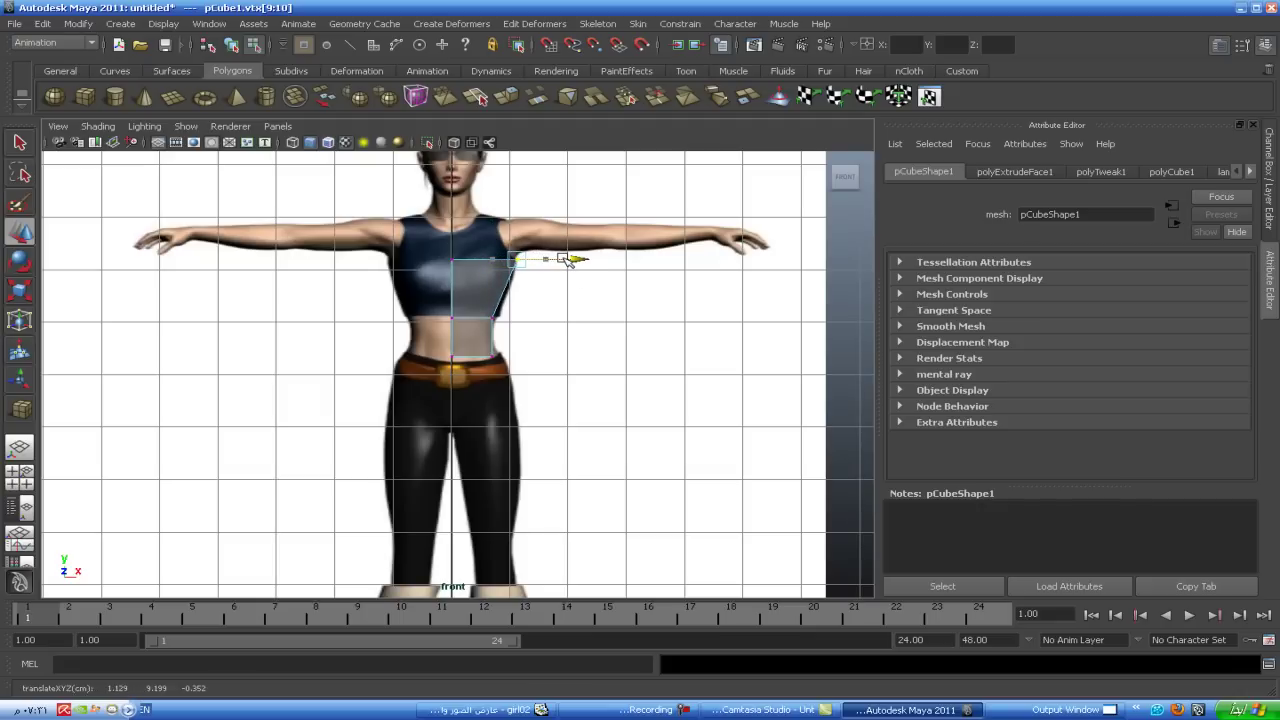
pyautogui.keyDown('shift'); pyautogui.moveTo(440, 280); pyautogui.dragTo(490, 240); pyautogui.keyUp('shift')
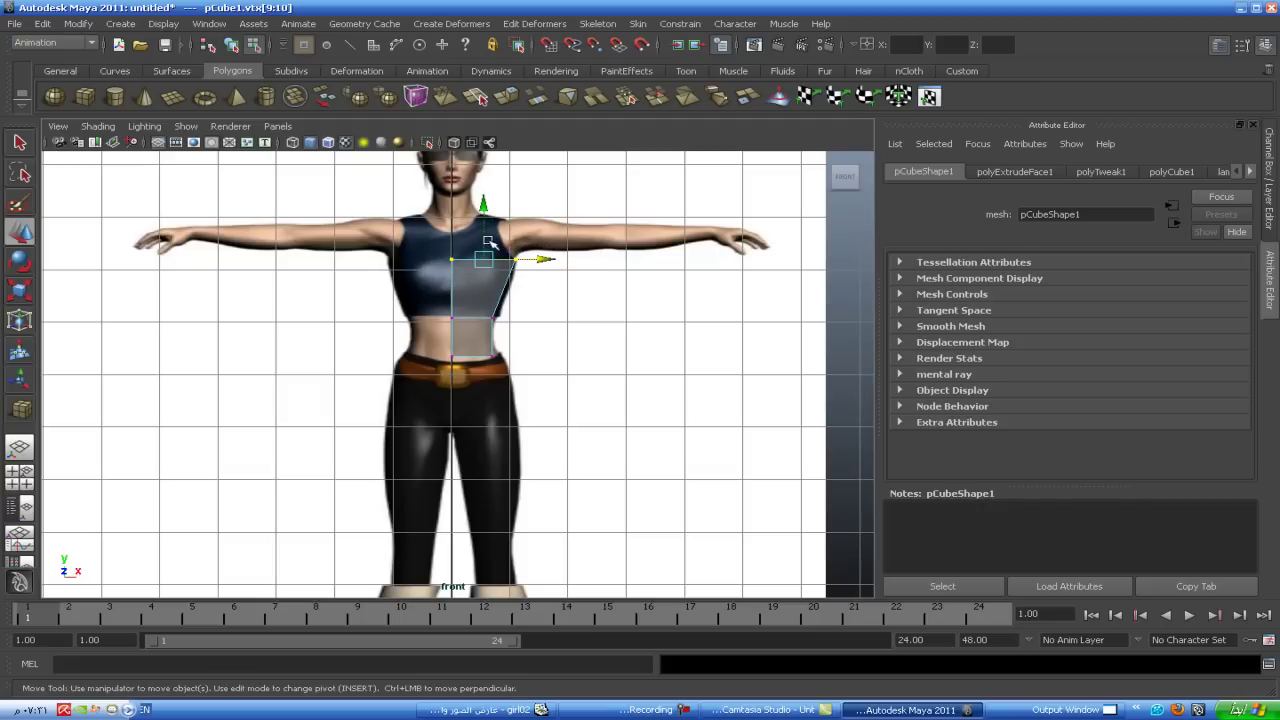
pyautogui.click(482, 211)
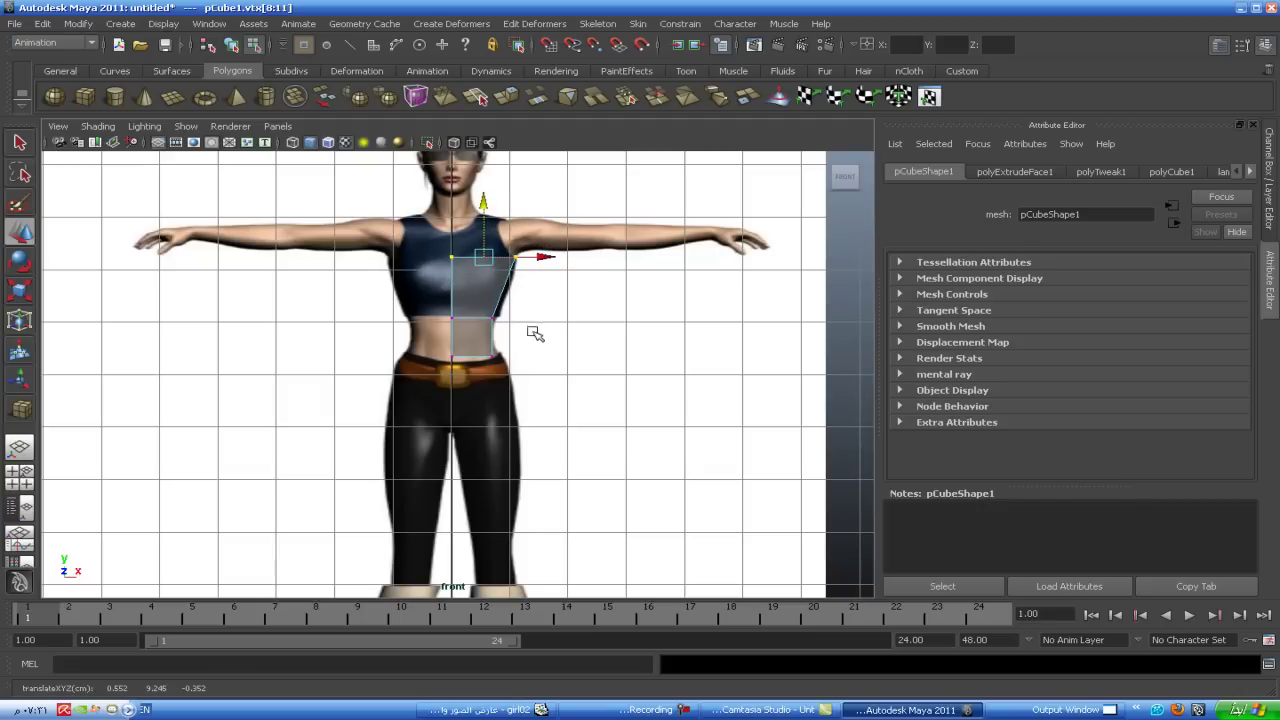
pyautogui.press('space')
pyautogui.press('space')
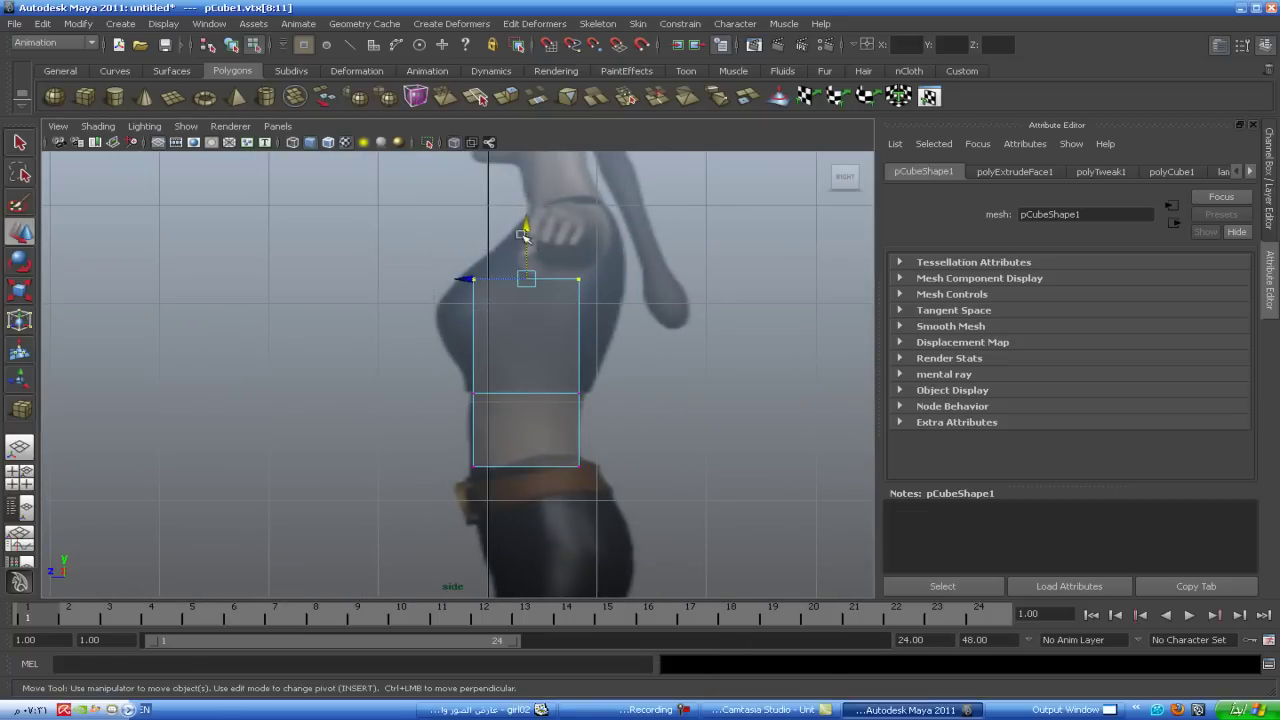
pyautogui.moveTo(524, 236); pyautogui.dragTo(518, 360)
# - Push the front top vertex outward over the bust
pyautogui.moveTo(603, 314)
pyautogui.mouseDown()
pyautogui.moveTo(568, 348)
pyautogui.moveTo(543, 330)
pyautogui.moveTo(559, 331)
pyautogui.mouseUp()
pyautogui.click(485, 330)
pyautogui.moveTo(428, 328); pyautogui.dragTo(390, 326)
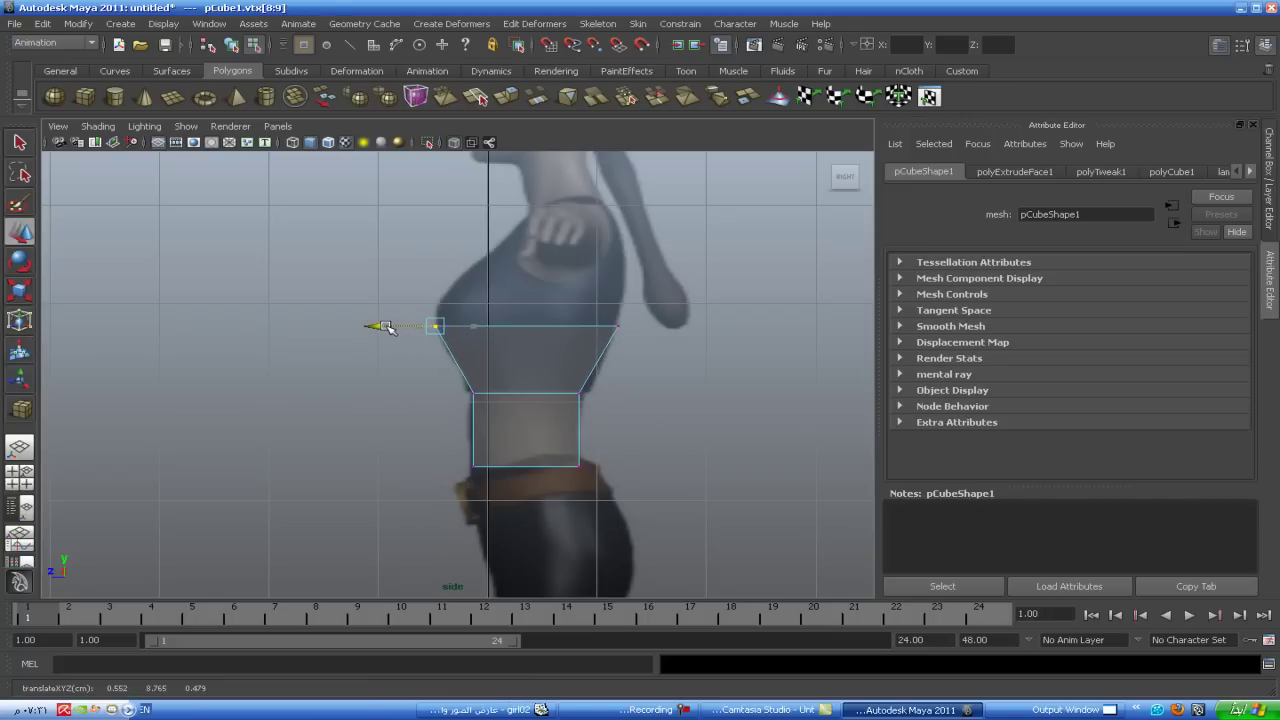
pyautogui.press('space')
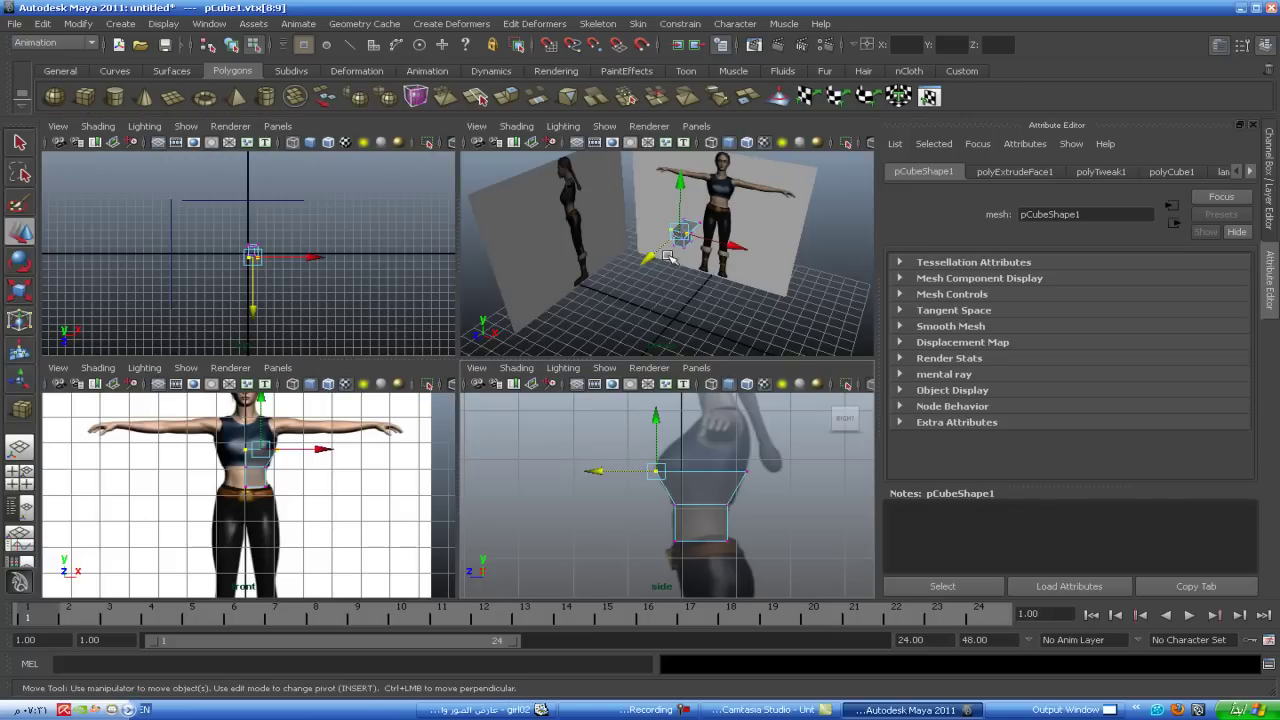
# - Extrude the cube's top face again and pull it up toward the upper chest
pyautogui.click(688, 228)
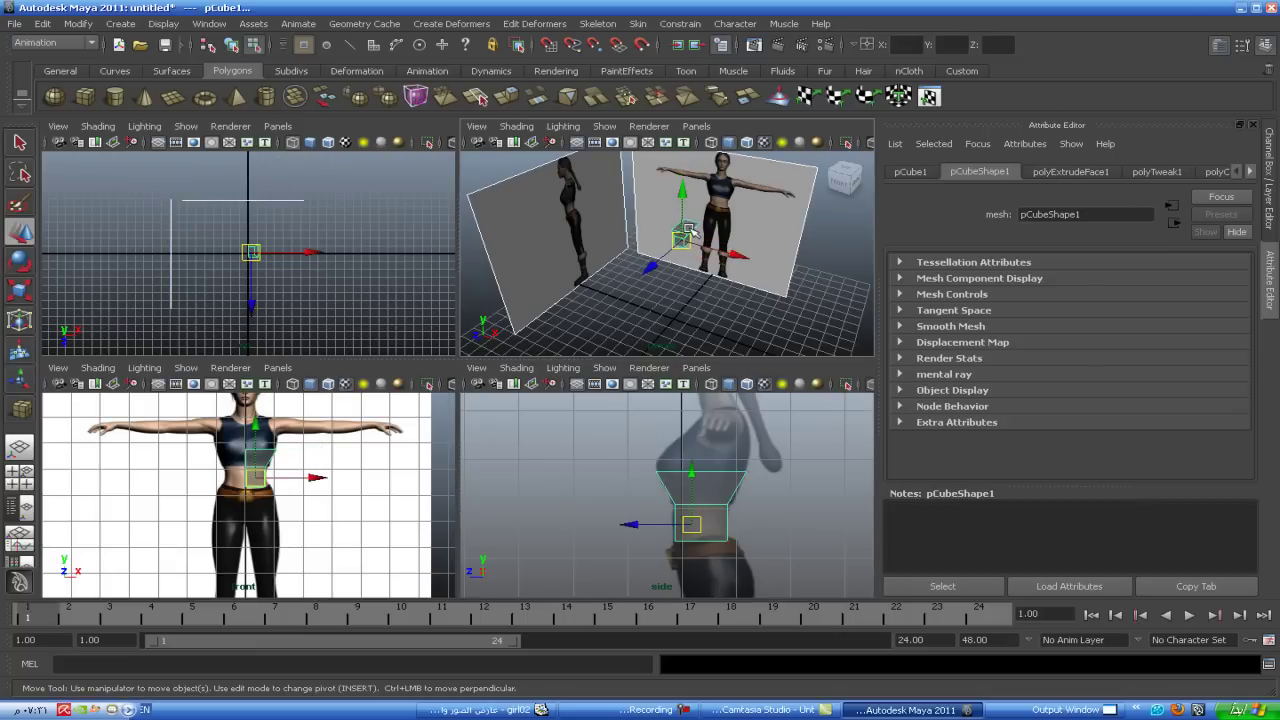
pyautogui.rightClick(688, 228)
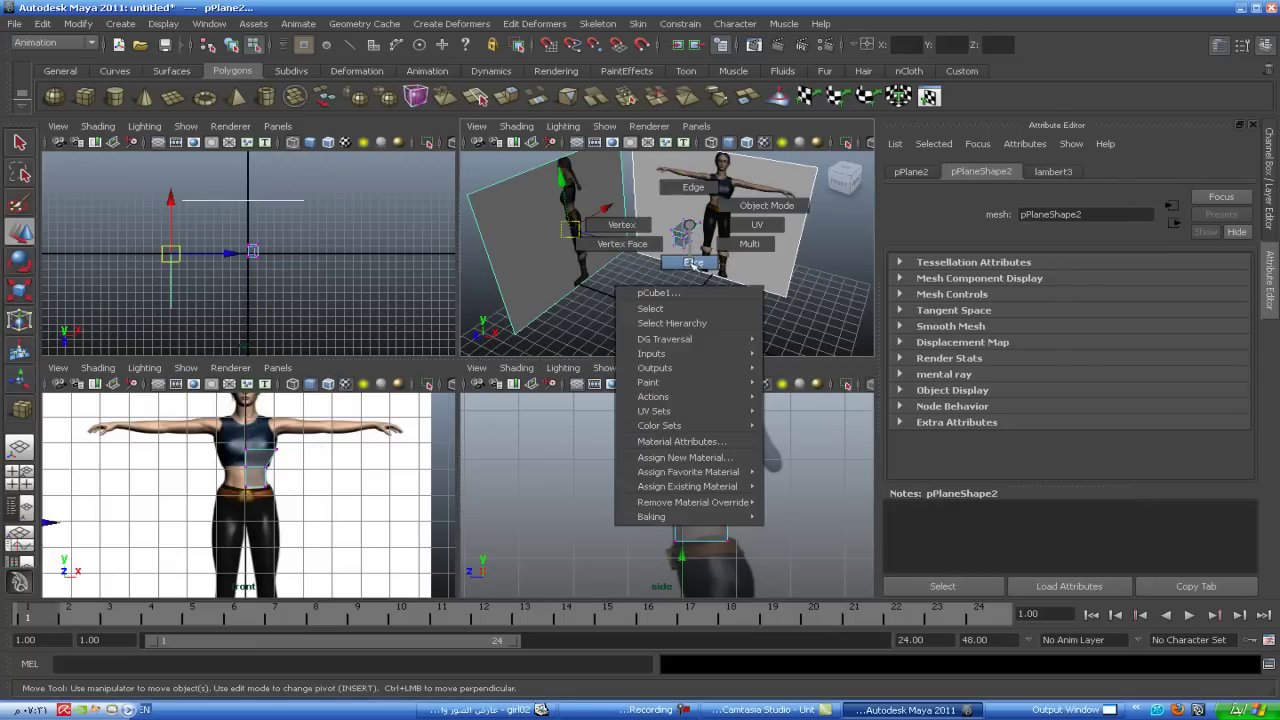
pyautogui.click(688, 228)
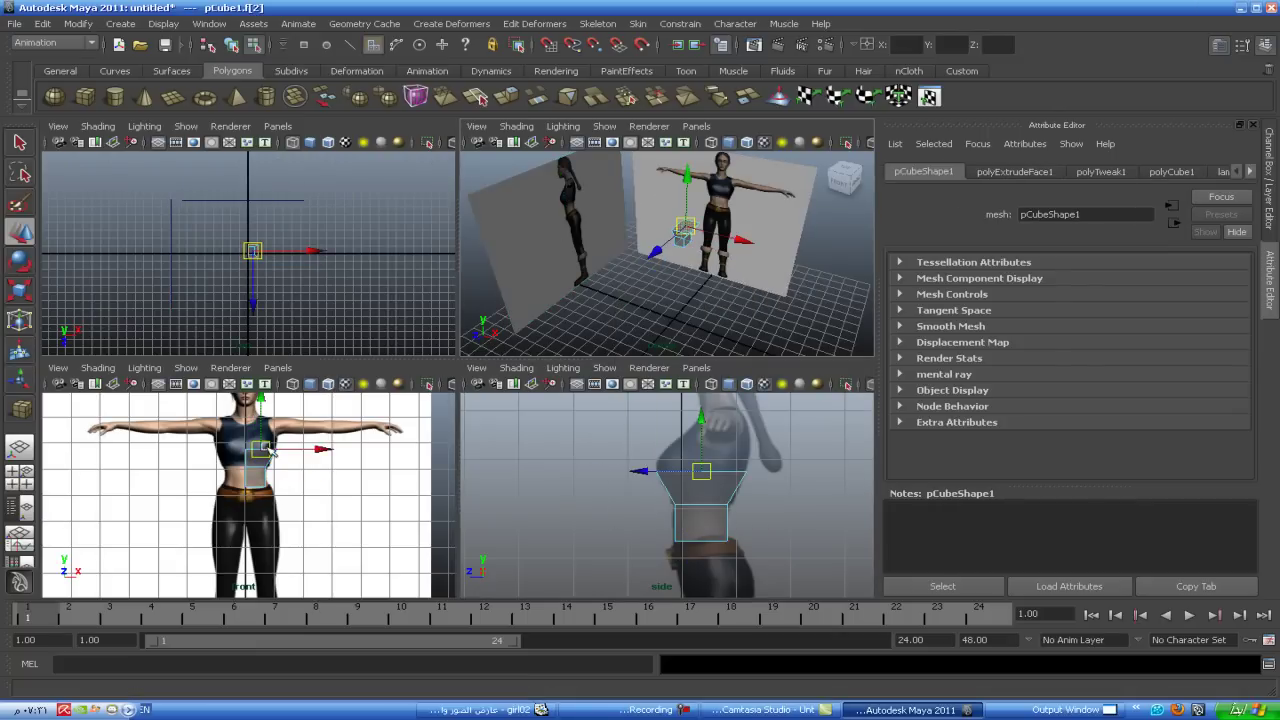
pyautogui.press('space')
pyautogui.keyDown('shift'); pyautogui.moveTo(472, 283); pyautogui.dragTo(489, 245, button='right'); pyautogui.keyUp('shift')
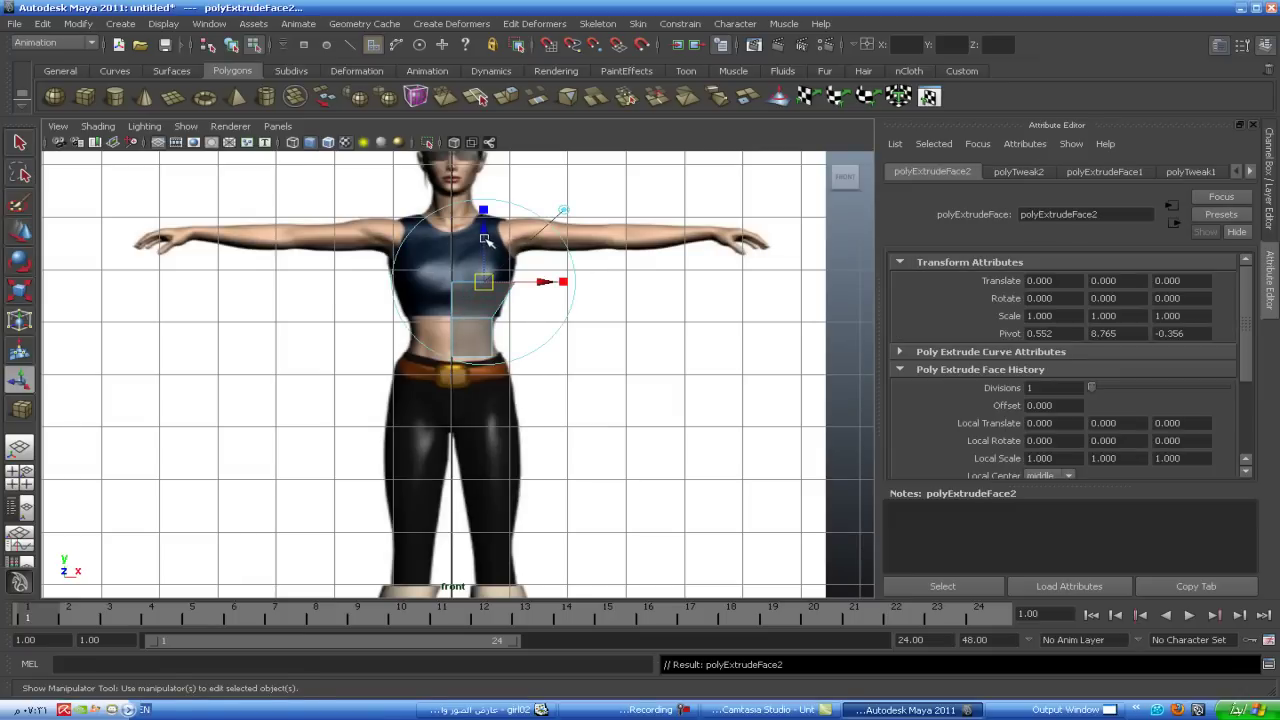
pyautogui.moveTo(485, 240); pyautogui.dragTo(485, 207)
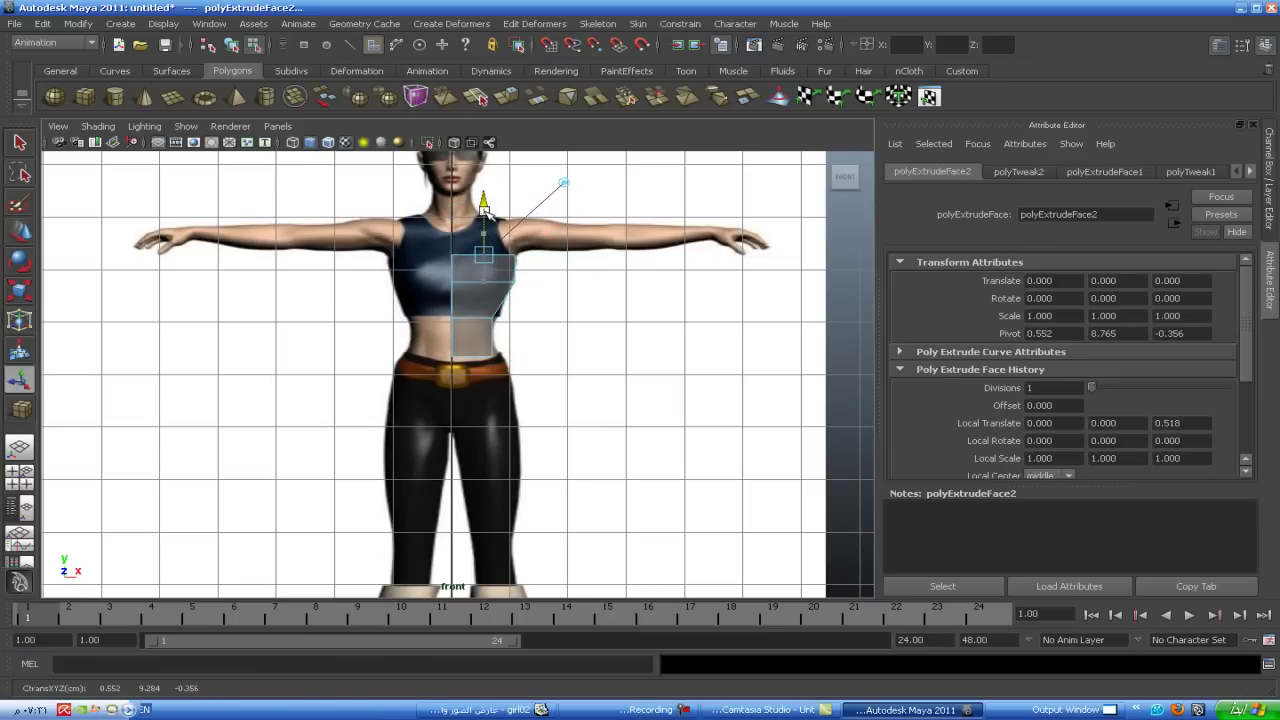
# - In side view, switch to vertices and shift the new top vertices backward
pyautogui.press('space')
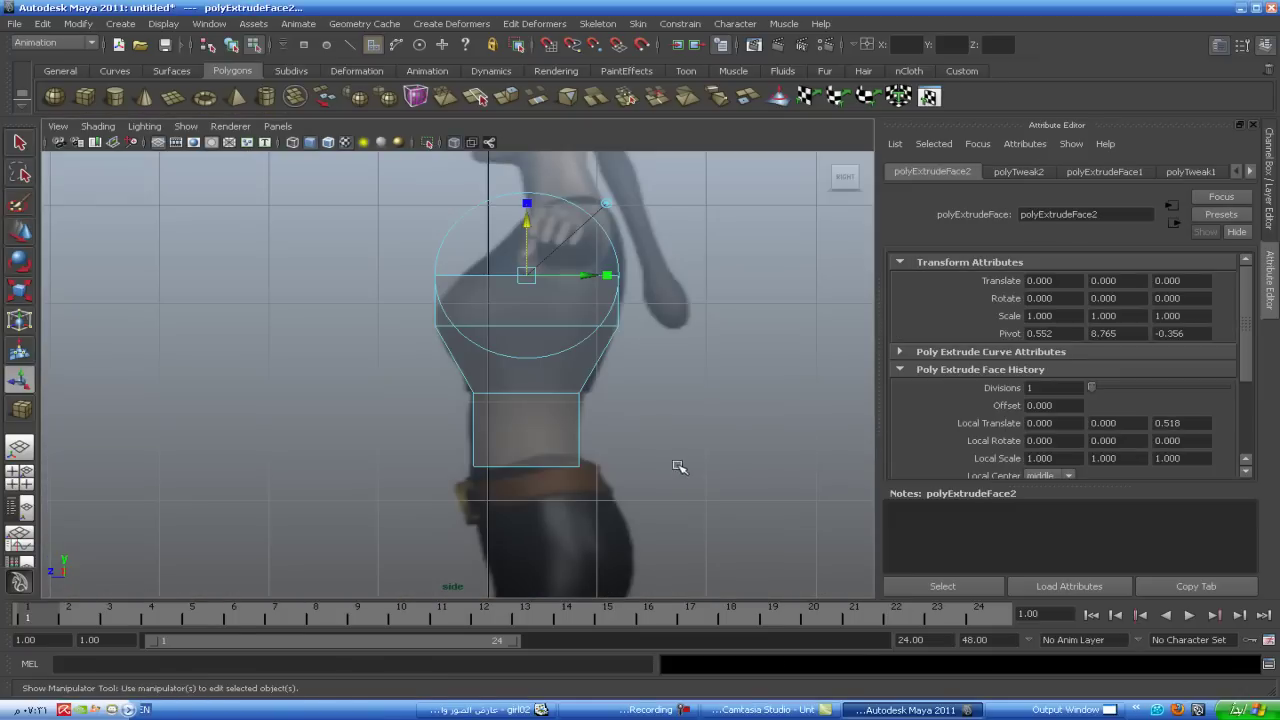
pyautogui.keyDown('alt'); pyautogui.moveTo(676, 463); pyautogui.dragTo(617, 500, button='middle'); pyautogui.keyUp('alt')
pyautogui.moveTo(453, 334); pyautogui.dragTo(398, 335, button='right')
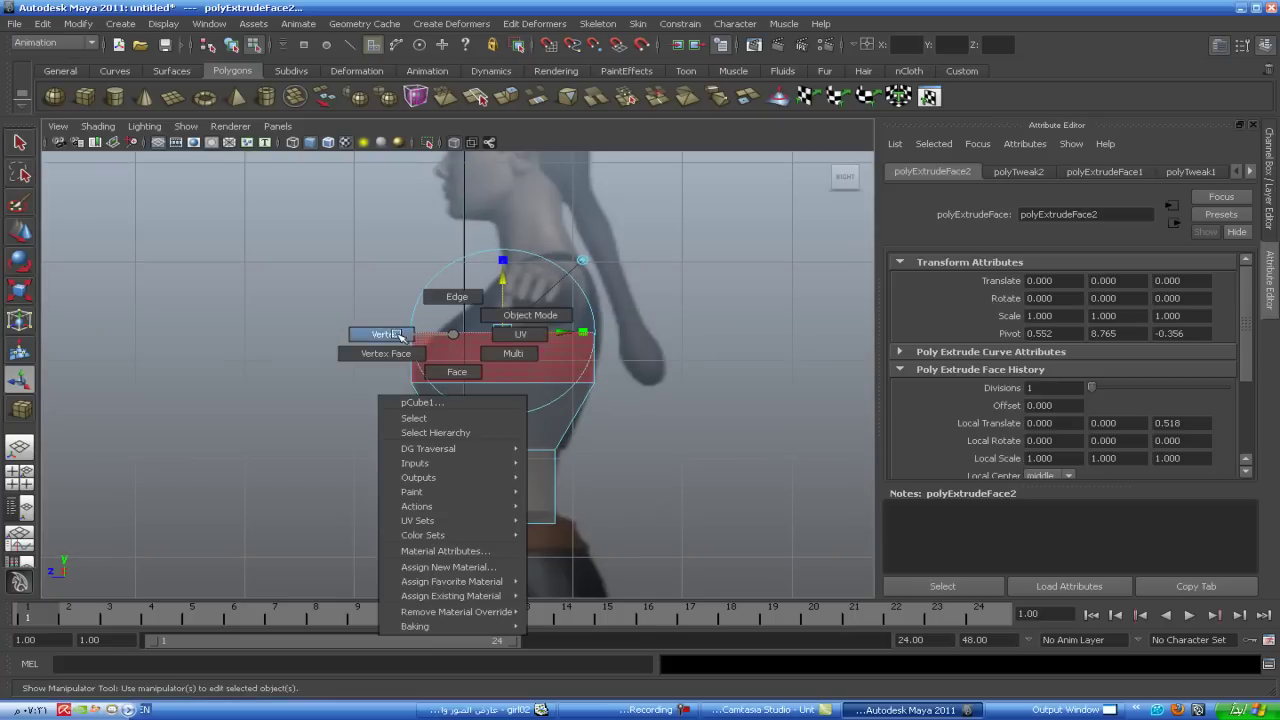
pyautogui.moveTo(400, 325)
pyautogui.mouseDown()
pyautogui.moveTo(423, 354)
pyautogui.moveTo(357, 329)
pyautogui.moveTo(381, 330)
pyautogui.mouseUp()
pyautogui.click(19, 231)
pyautogui.click(19, 231)
pyautogui.moveTo(609, 330)
pyautogui.mouseDown()
pyautogui.moveTo(572, 356)
pyautogui.moveTo(561, 333)
pyautogui.mouseUp()
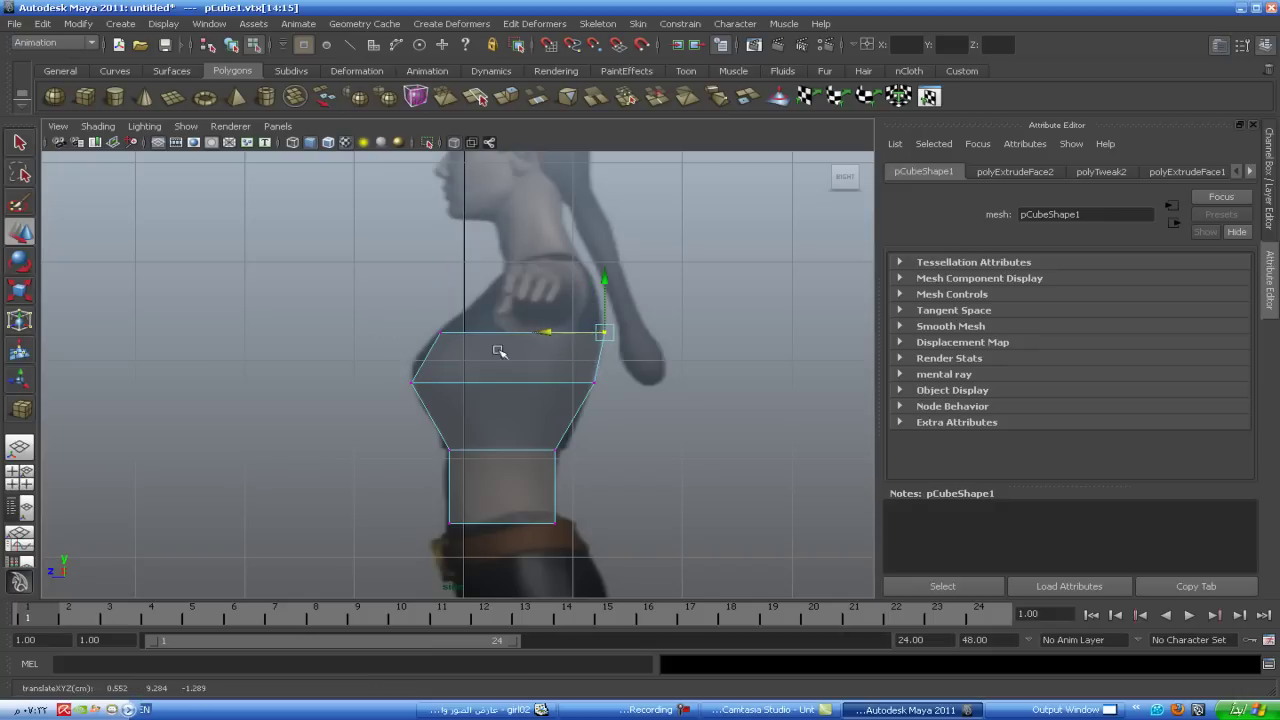
# - Raise the middle ring of vertices slightly to match the bust profile
pyautogui.moveTo(388, 369); pyautogui.dragTo(608, 412)
pyautogui.moveTo(506, 340); pyautogui.dragTo(502, 330)
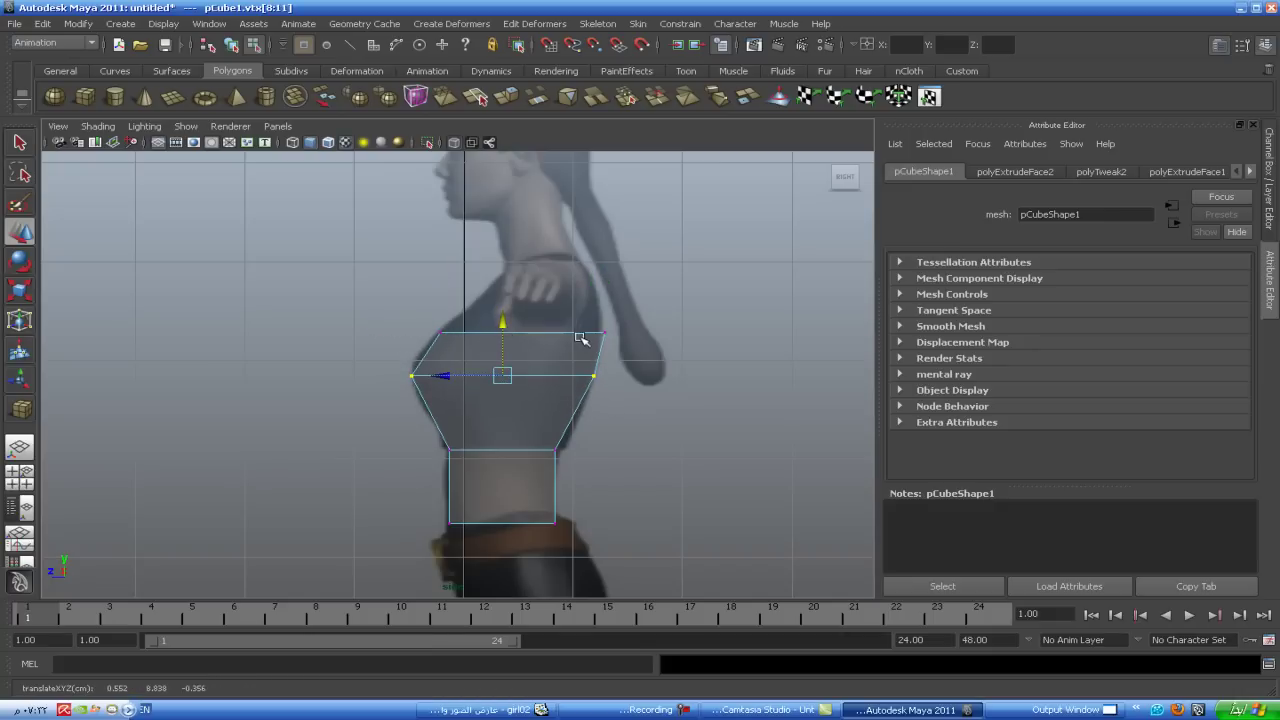
pyautogui.press('space')
pyautogui.press('space')
# - Extrude the top face a third time up to shoulder height, then select the torso's side vertices
pyautogui.scroll(3, 558, 254)
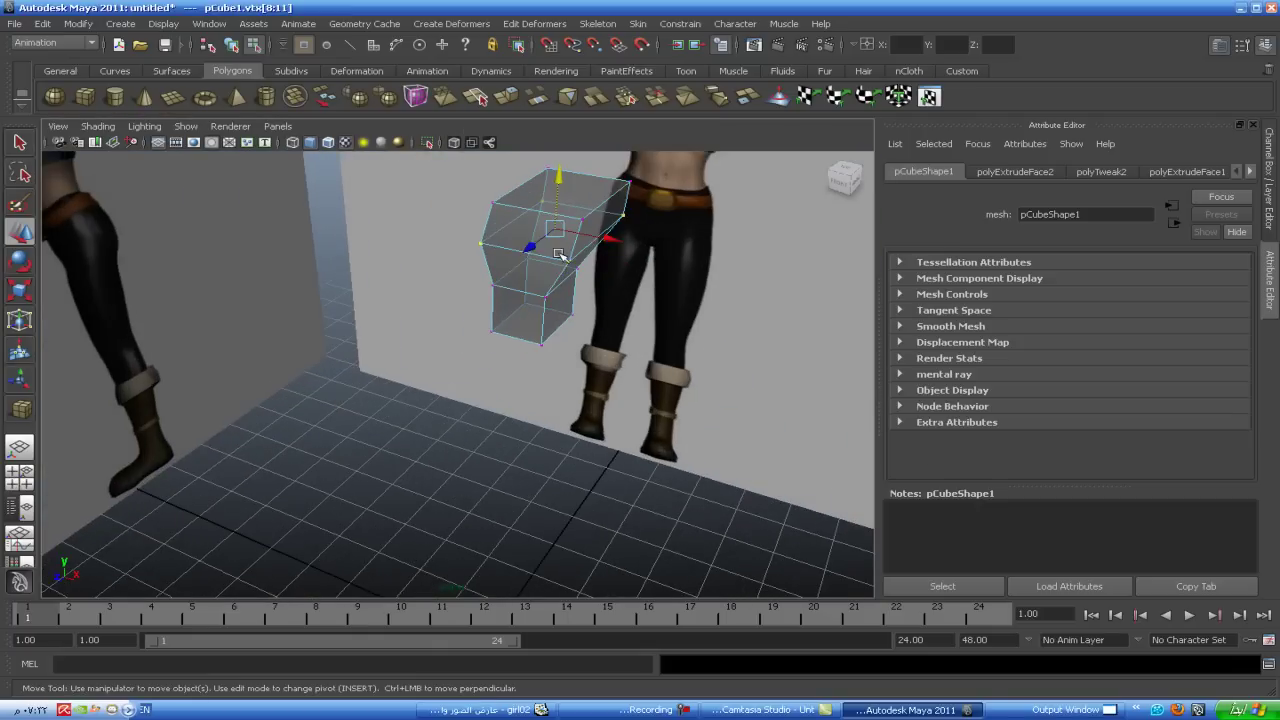
pyautogui.moveTo(540, 200); pyautogui.dragTo(538, 245, button='right')
pyautogui.click(540, 196)
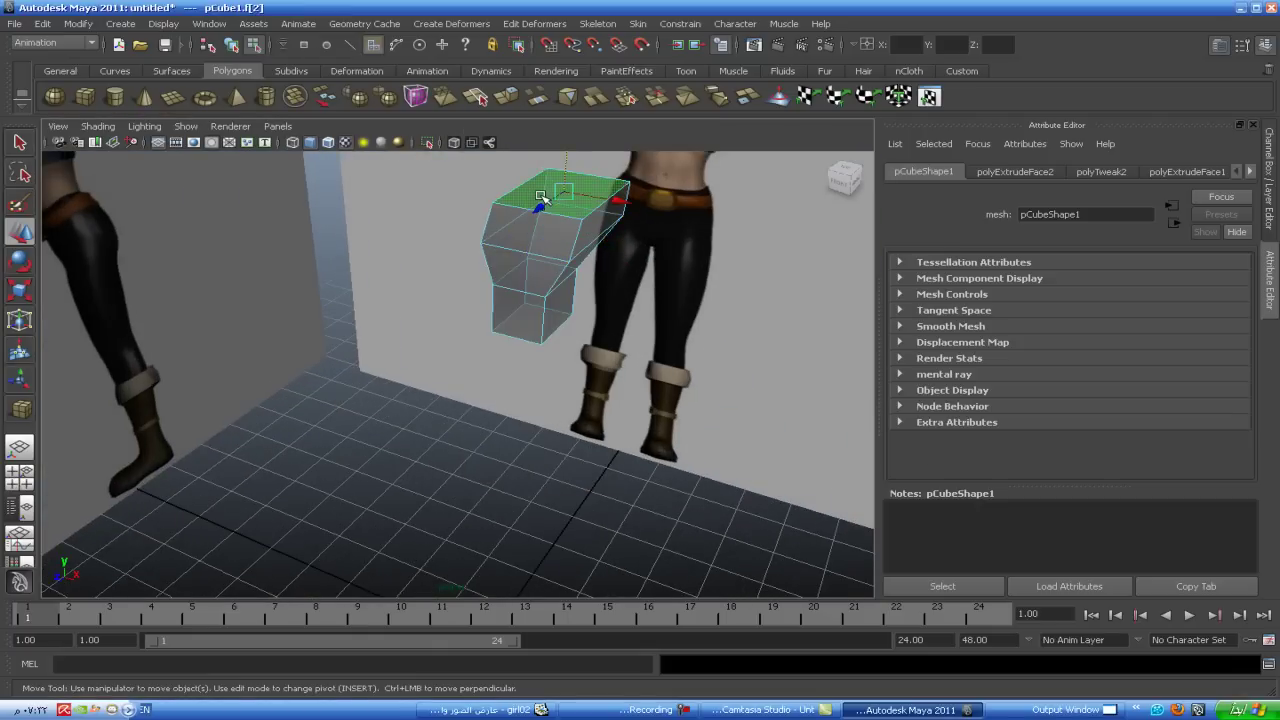
pyautogui.keyDown('shift'); pyautogui.moveTo(541, 197); pyautogui.dragTo(543, 240, button='right'); pyautogui.keyUp('shift')
pyautogui.press('space')
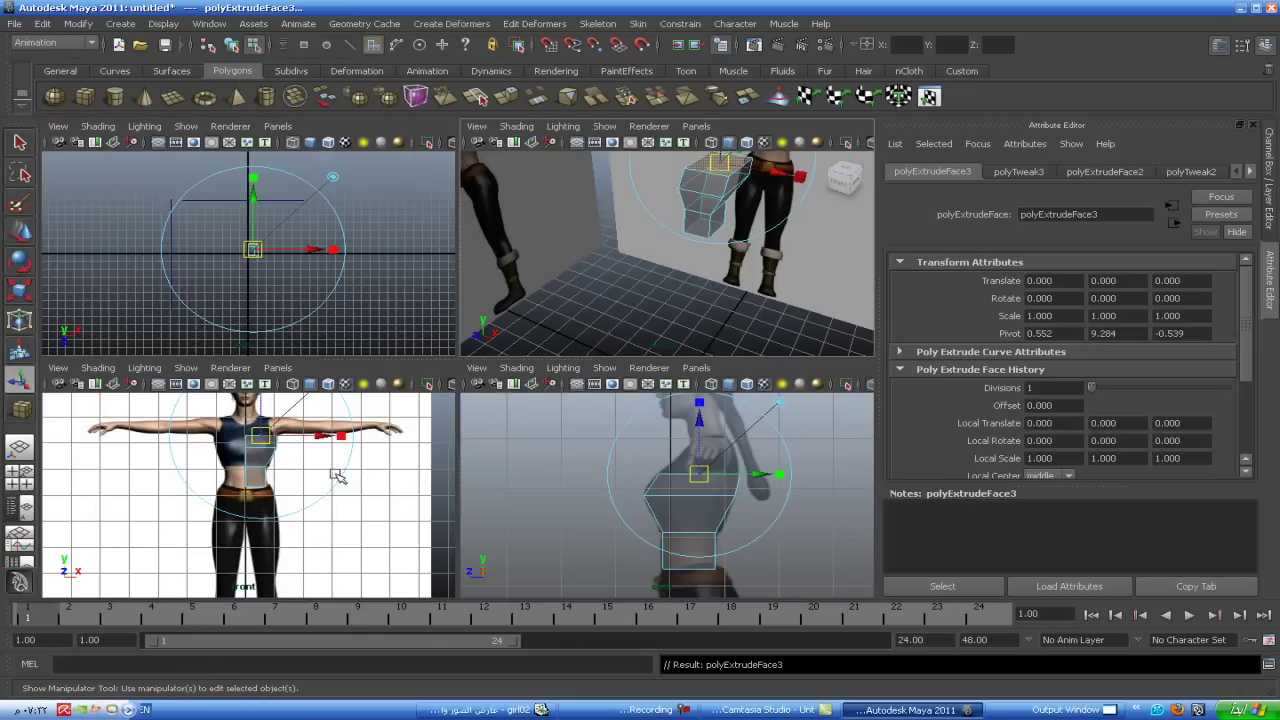
pyautogui.press('space')
pyautogui.keyDown('alt'); pyautogui.moveTo(431, 459); pyautogui.dragTo(415, 530, button='right'); pyautogui.keyUp('alt')
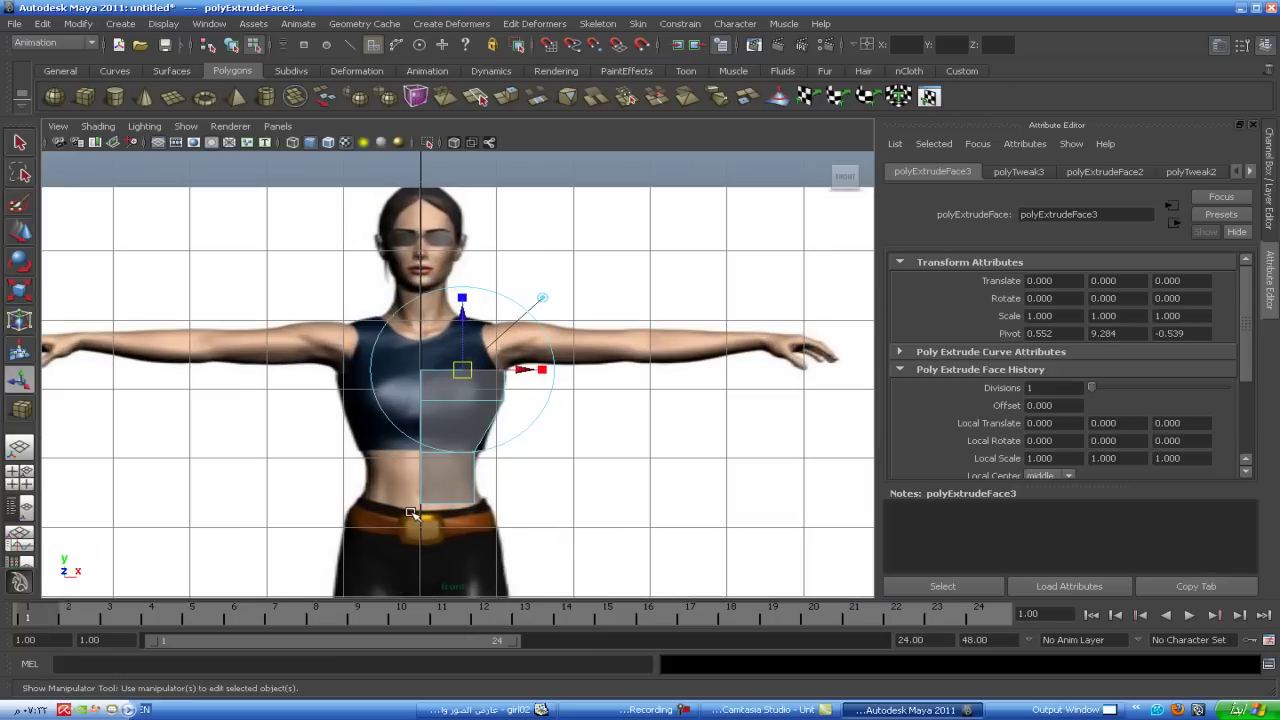
pyautogui.moveTo(460, 314); pyautogui.dragTo(458, 266)
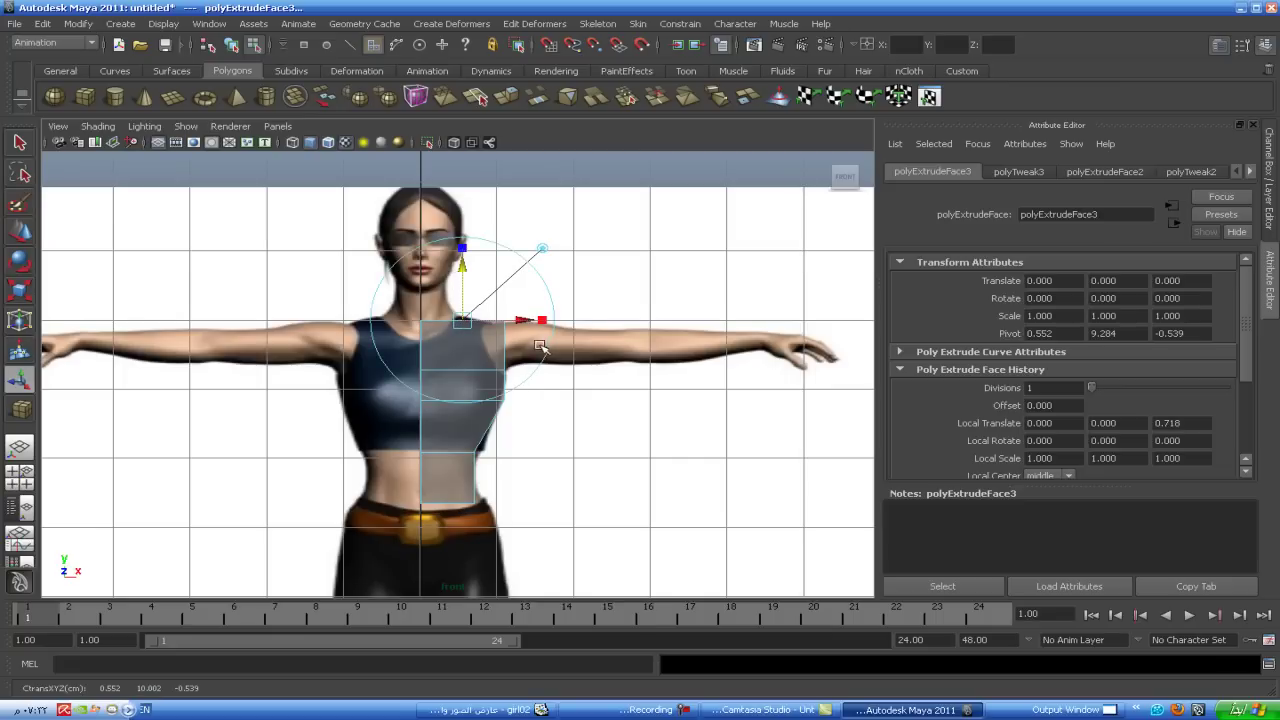
pyautogui.scroll(2, 506, 350)
pyautogui.moveTo(514, 334); pyautogui.dragTo(537, 290, button='right')
pyautogui.click(510, 320)
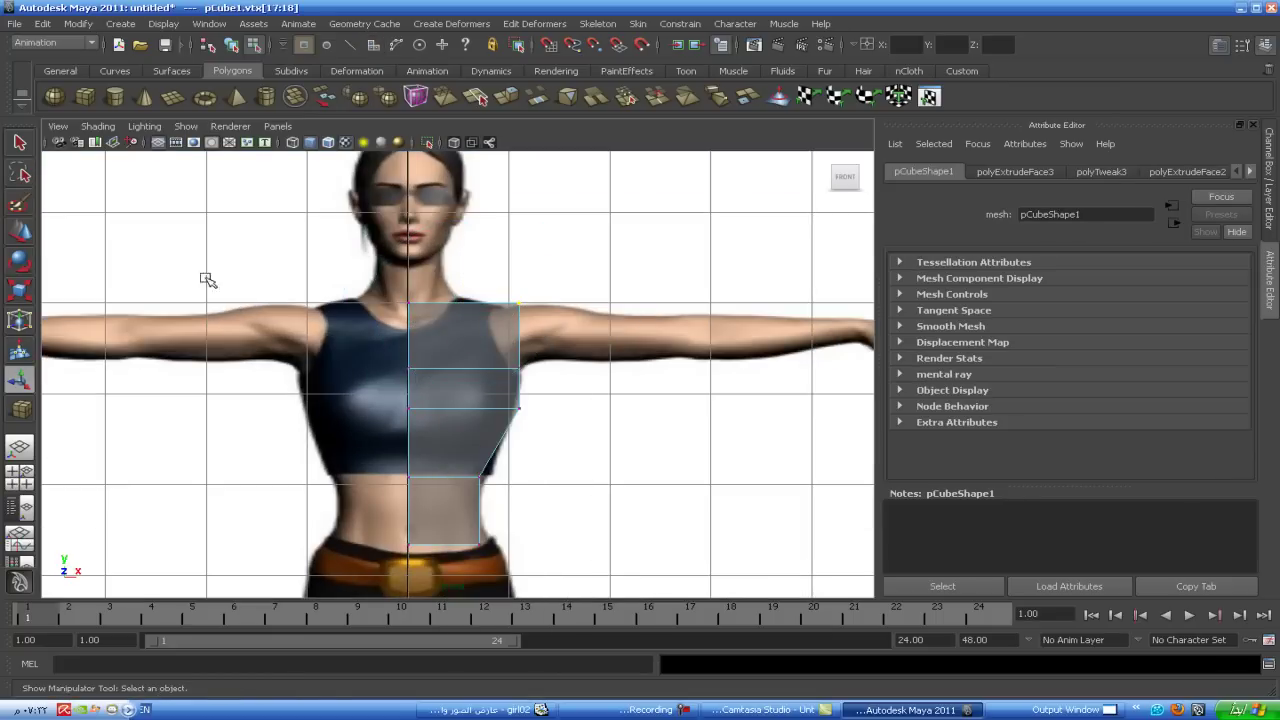
# - In the front view, pull the side vertex pairs in to the chest and shoulder outline
pyautogui.press('w')
pyautogui.moveTo(572, 300); pyautogui.dragTo(543, 301)
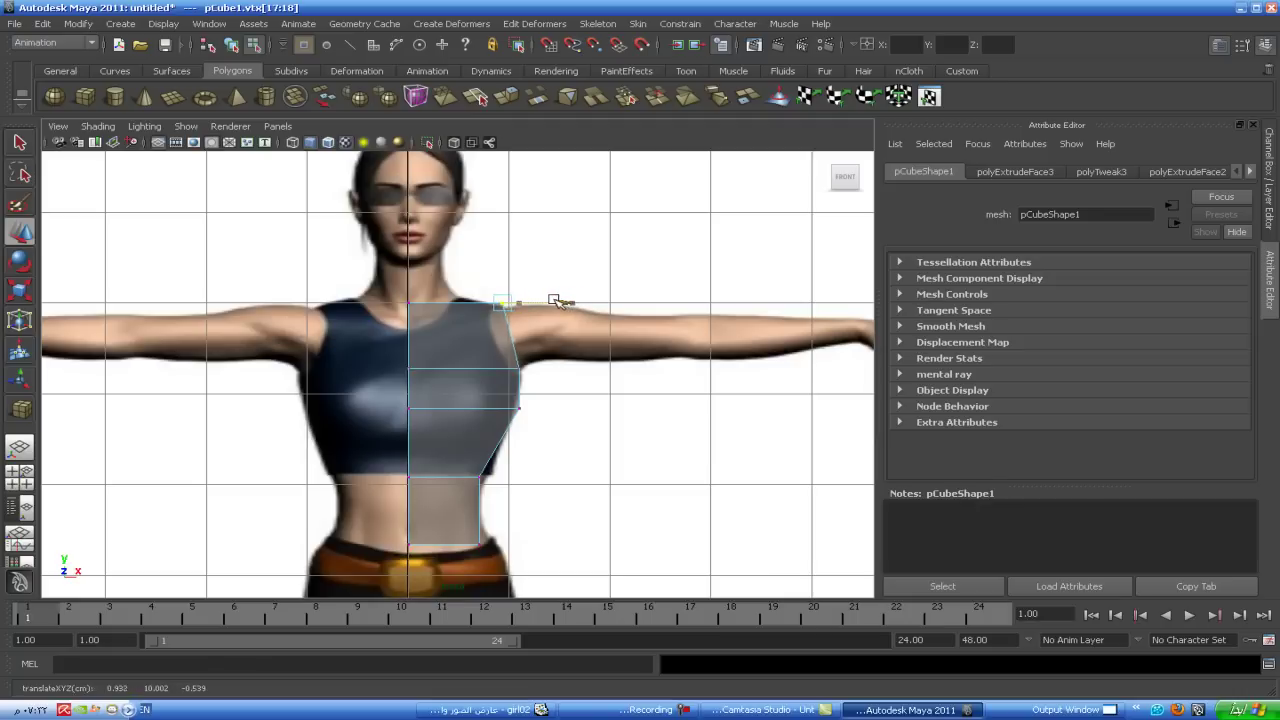
pyautogui.click(512, 376)
pyautogui.click(545, 372)
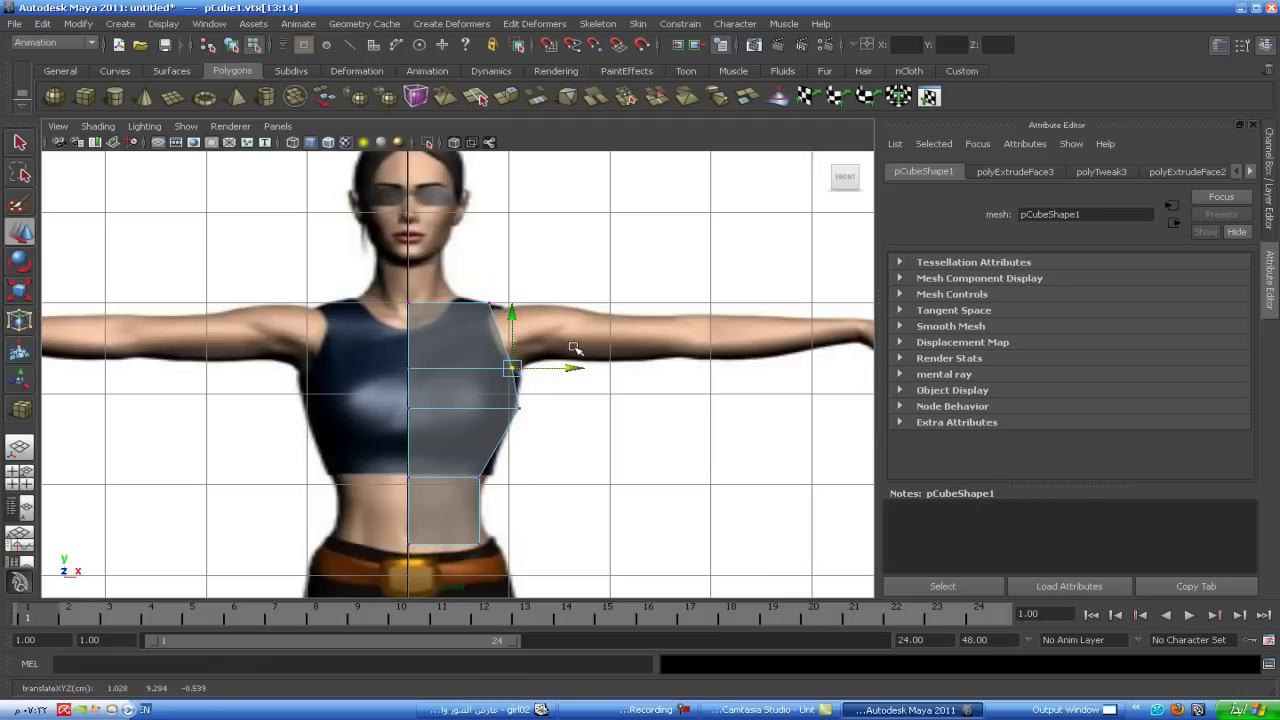
pyautogui.moveTo(495, 300); pyautogui.dragTo(425, 297)
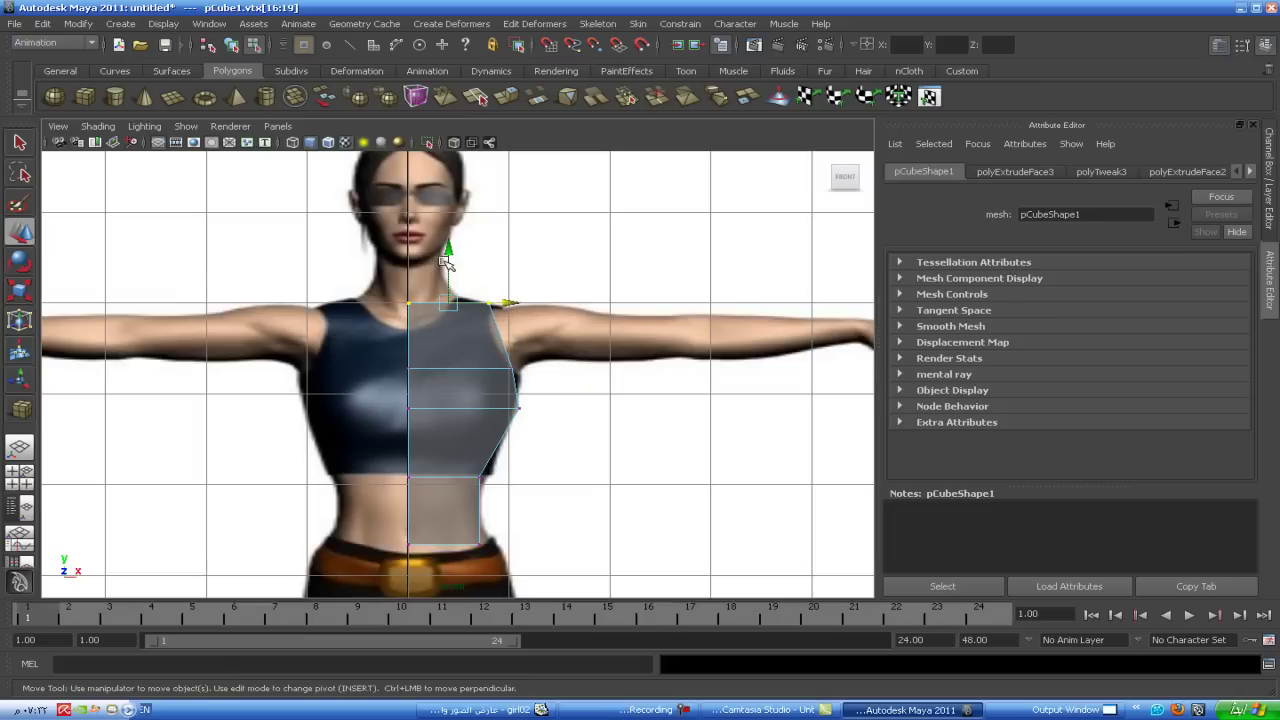
# - In side view, move the top-front vertices back toward the neck, then select the top-back ones
pyautogui.press('space')
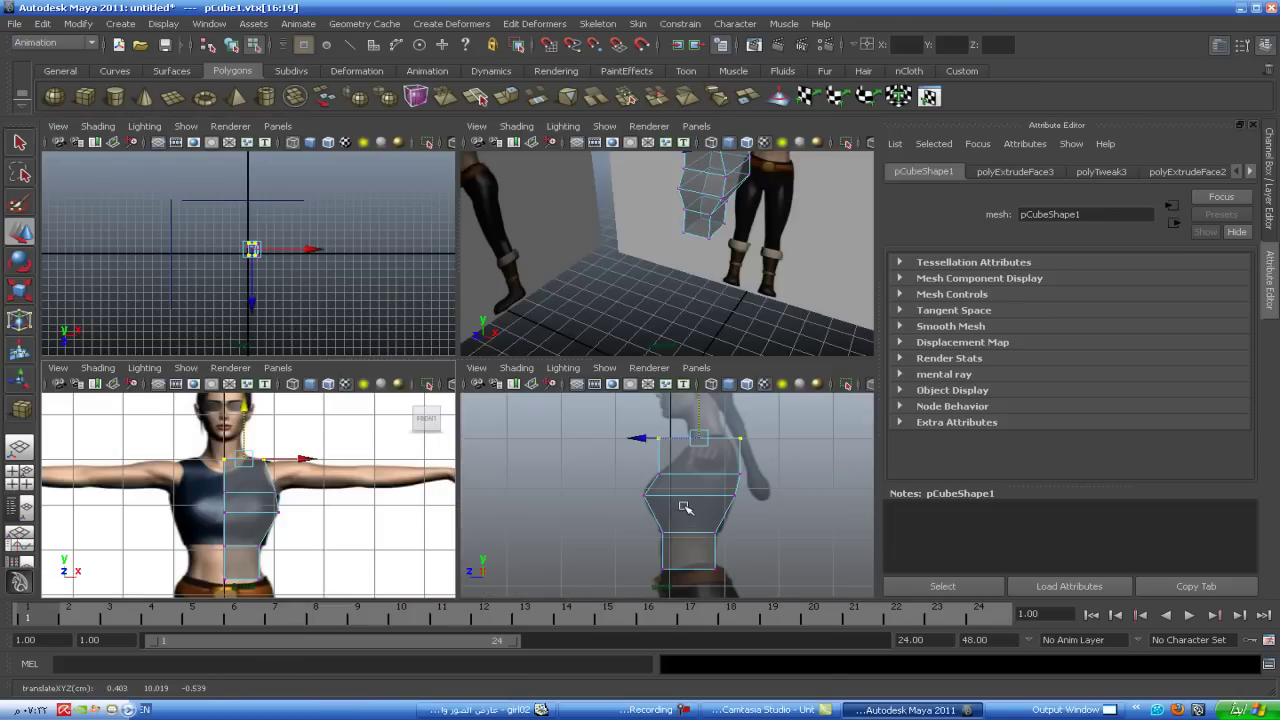
pyautogui.press('space')
pyautogui.keyDown('alt'); pyautogui.moveTo(695, 489); pyautogui.dragTo(394, 351, button='middle'); pyautogui.keyUp('alt')
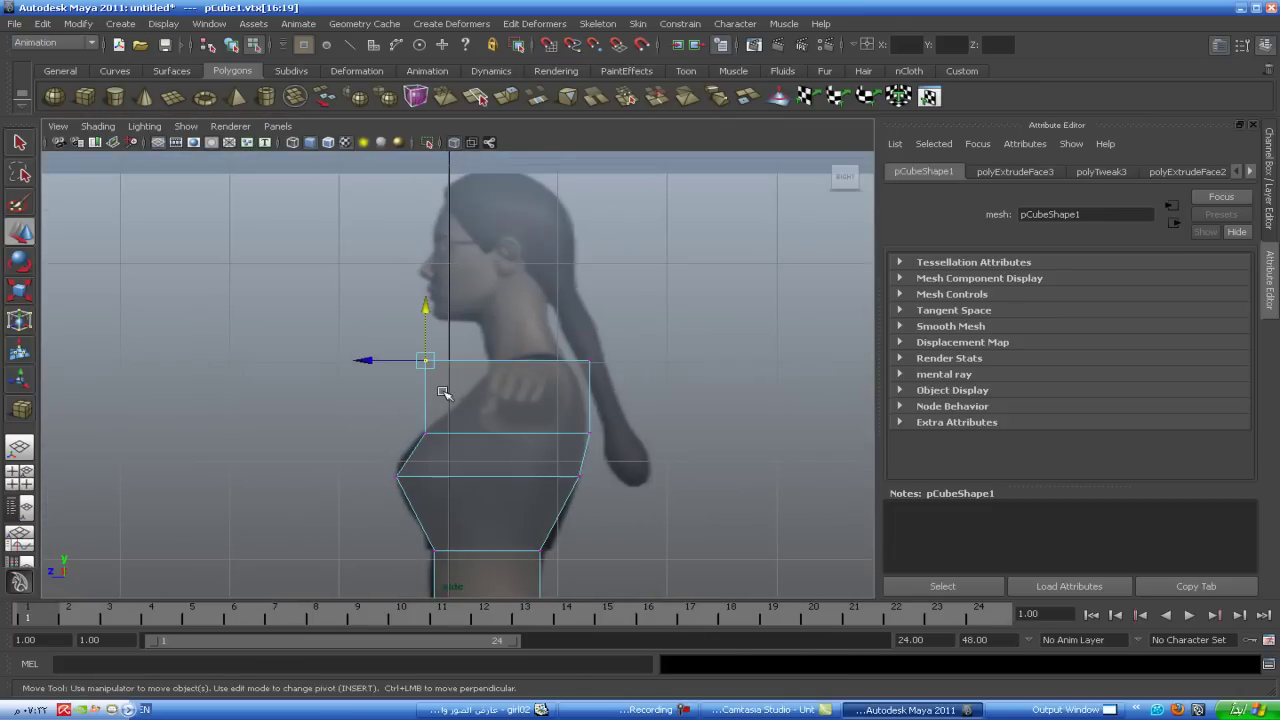
pyautogui.moveTo(370, 361); pyautogui.dragTo(438, 363)
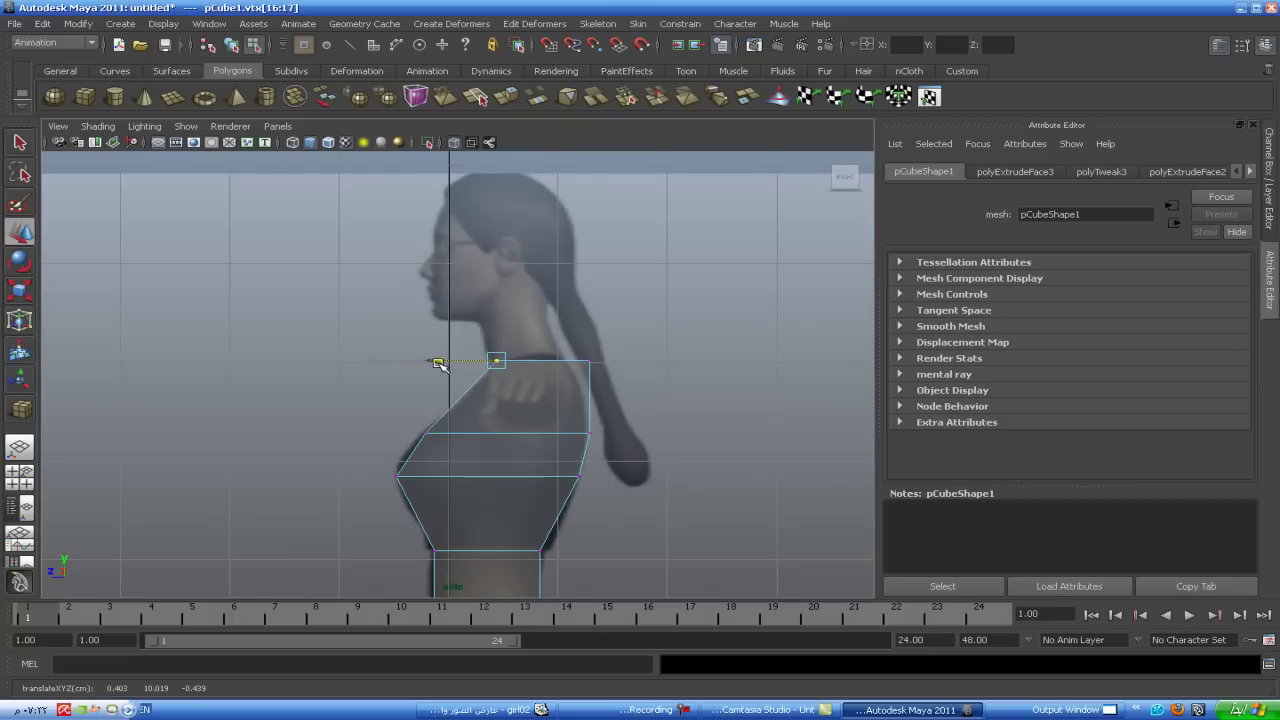
pyautogui.moveTo(607, 350)
pyautogui.mouseDown()
pyautogui.moveTo(578, 382)
pyautogui.moveTo(515, 358)
pyautogui.mouseUp()
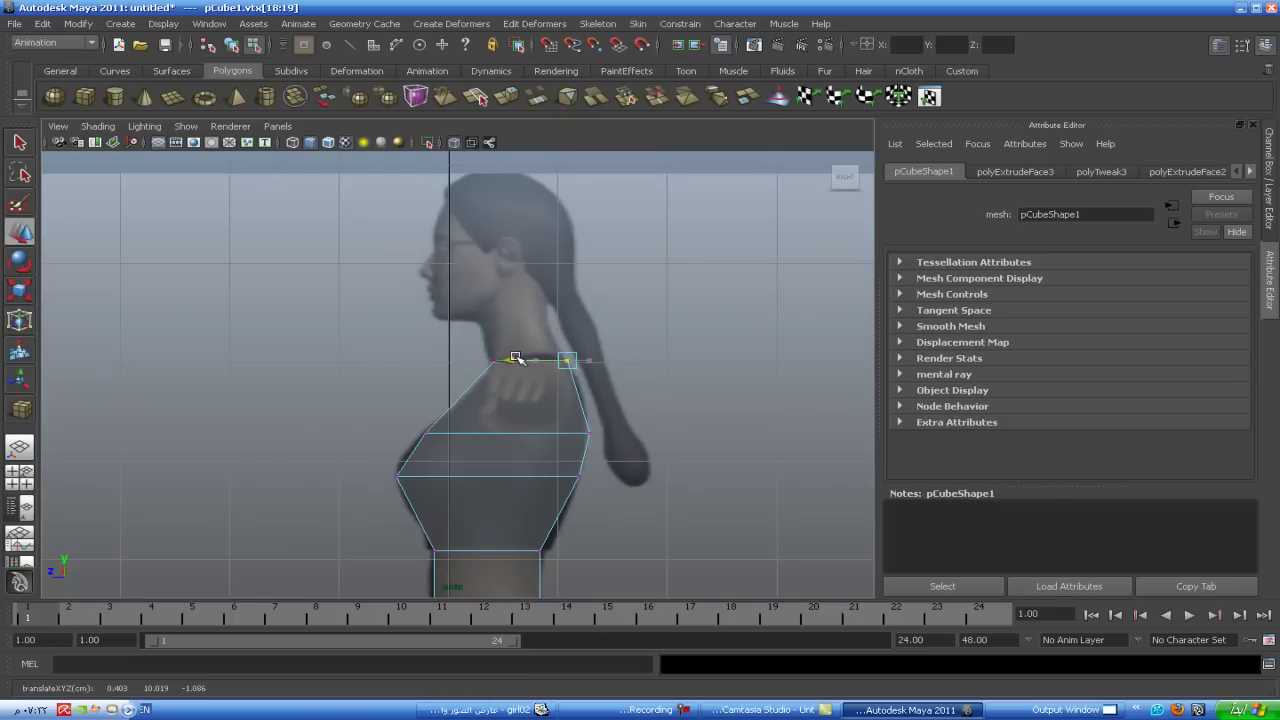
# - Pan the front and side views to the lower torso and enlarge the perspective view
pyautogui.press('space')
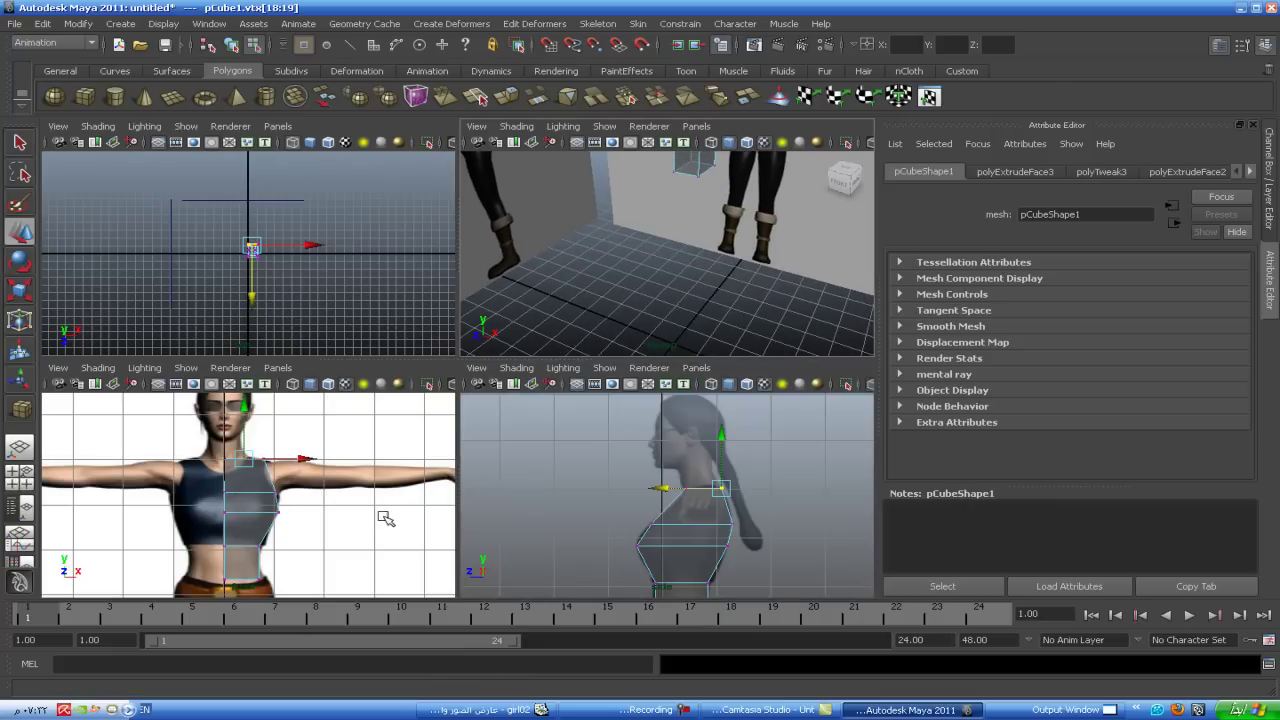
pyautogui.keyDown('alt'); pyautogui.moveTo(386, 519); pyautogui.dragTo(387, 406, button='middle'); pyautogui.keyUp('alt')
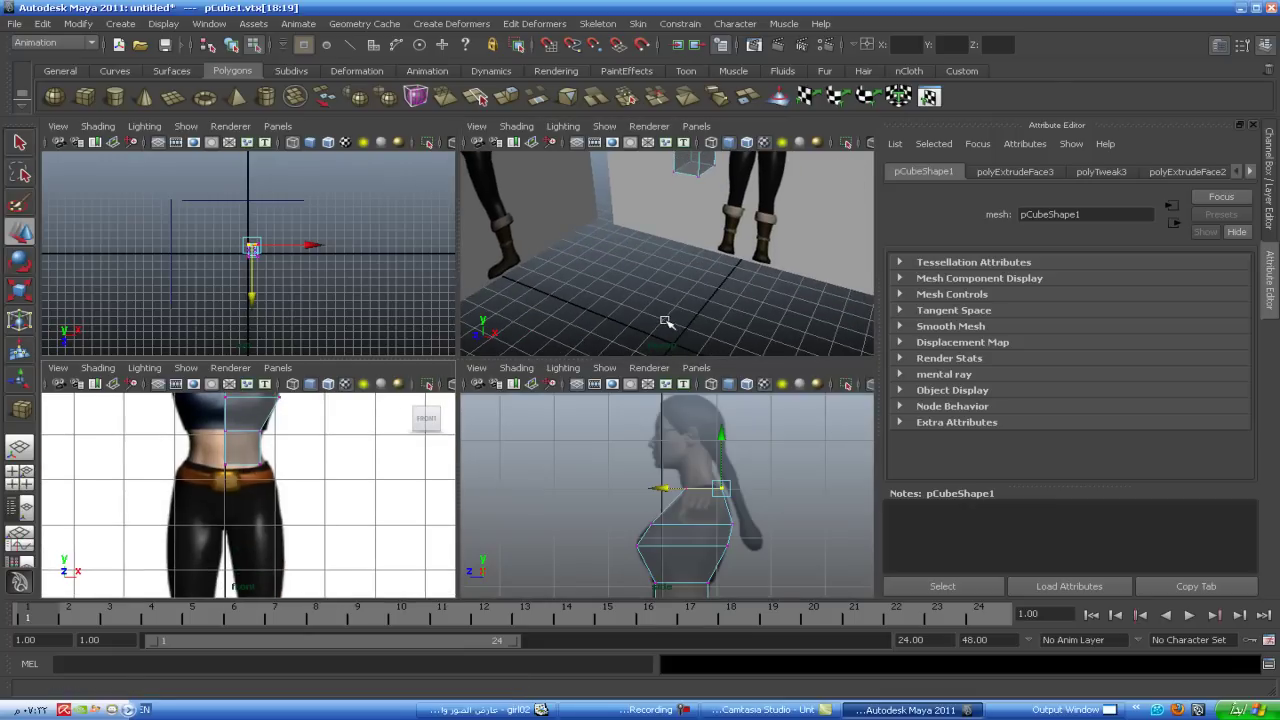
pyautogui.middleClick(668, 323)
pyautogui.keyDown('alt'); pyautogui.moveTo(611, 495); pyautogui.dragTo(606, 490, button='middle'); pyautogui.keyUp('alt')
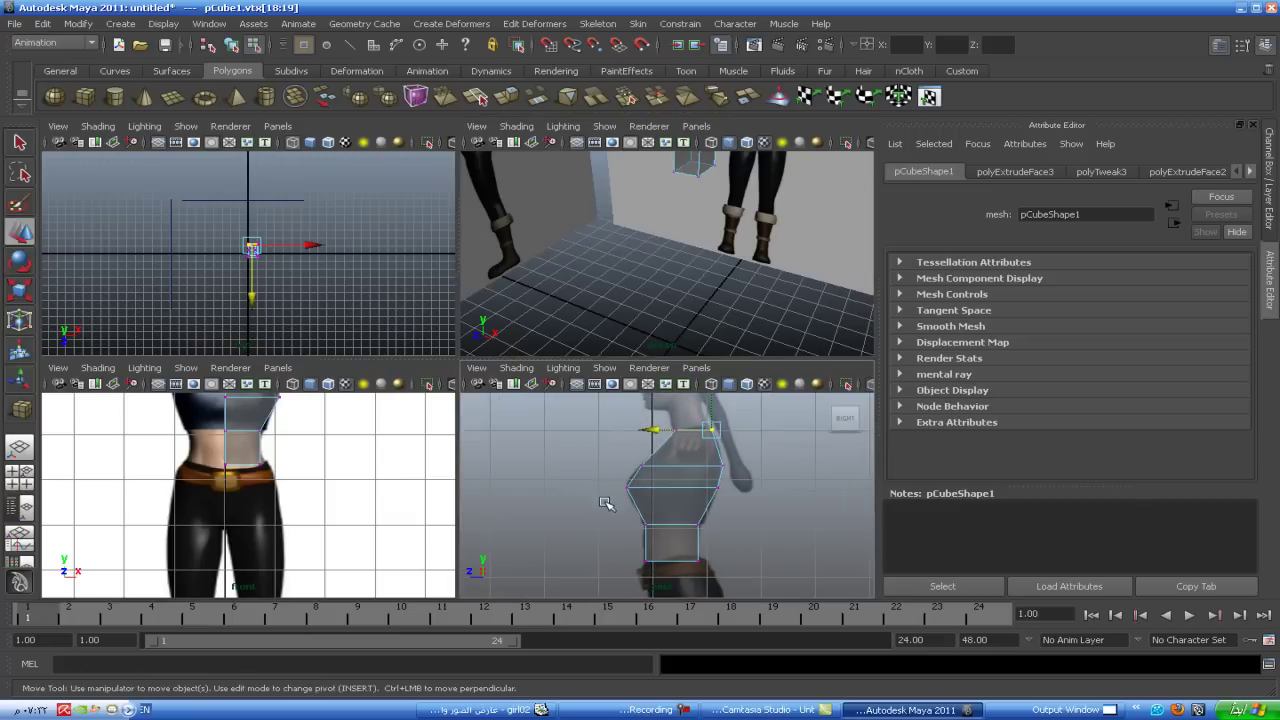
pyautogui.middleClick(659, 307)
pyautogui.press('space')
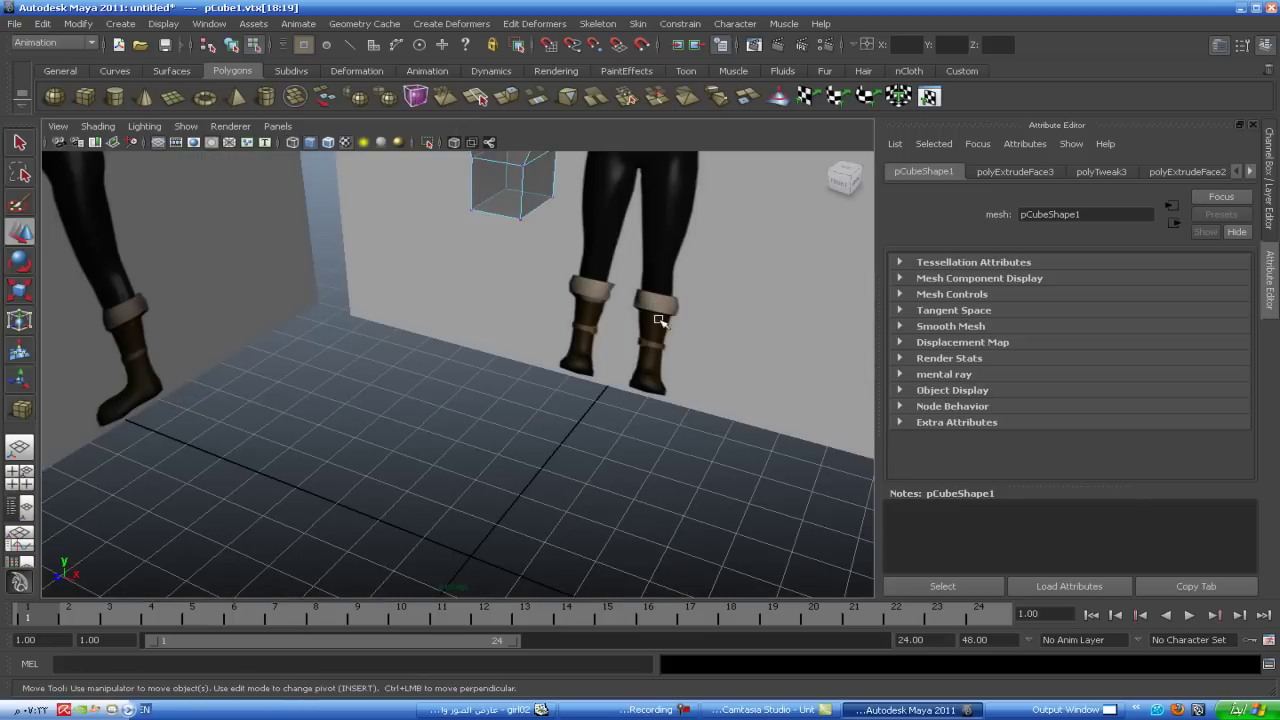
pyautogui.scroll(-3, 625, 516)
# - Select the torso mesh and set the lambert4 Transparency to 0 for a fully opaque look
pyautogui.moveTo(467, 343); pyautogui.dragTo(523, 434, button='right')
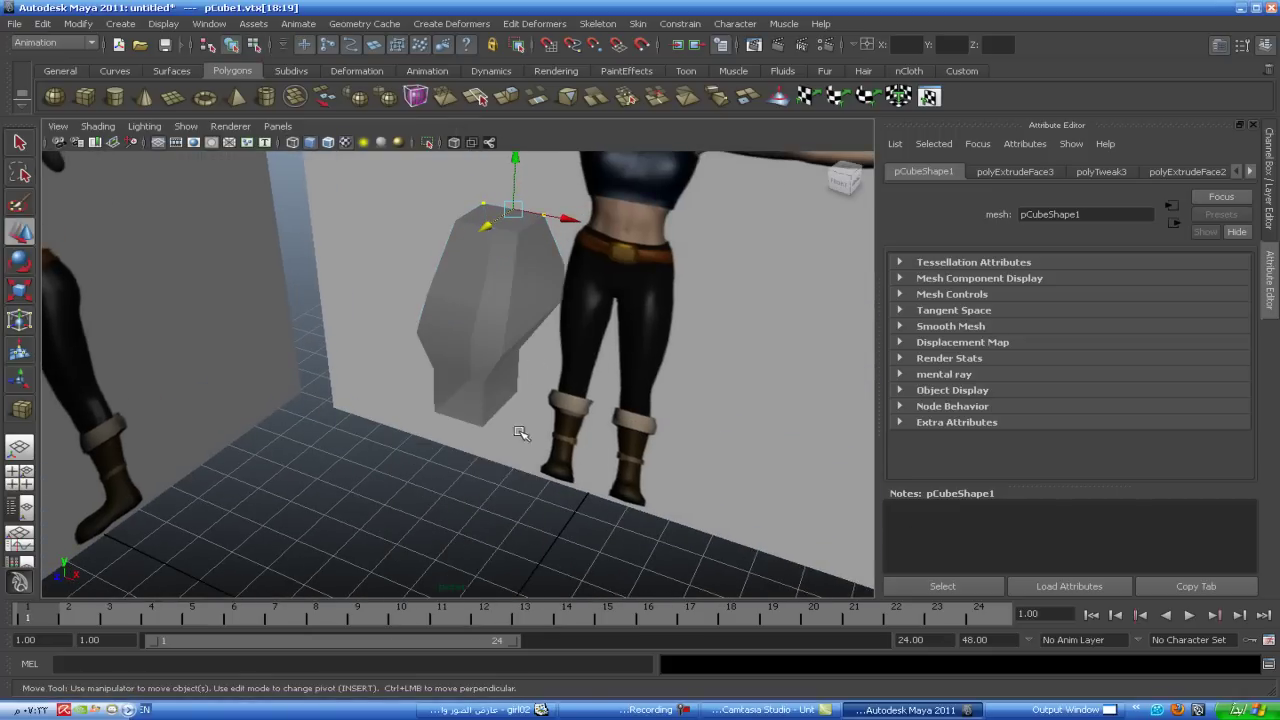
pyautogui.click(477, 350)
pyautogui.click(1248, 172)
pyautogui.click(1248, 172)
pyautogui.click(1248, 172)
pyautogui.click(1218, 172)
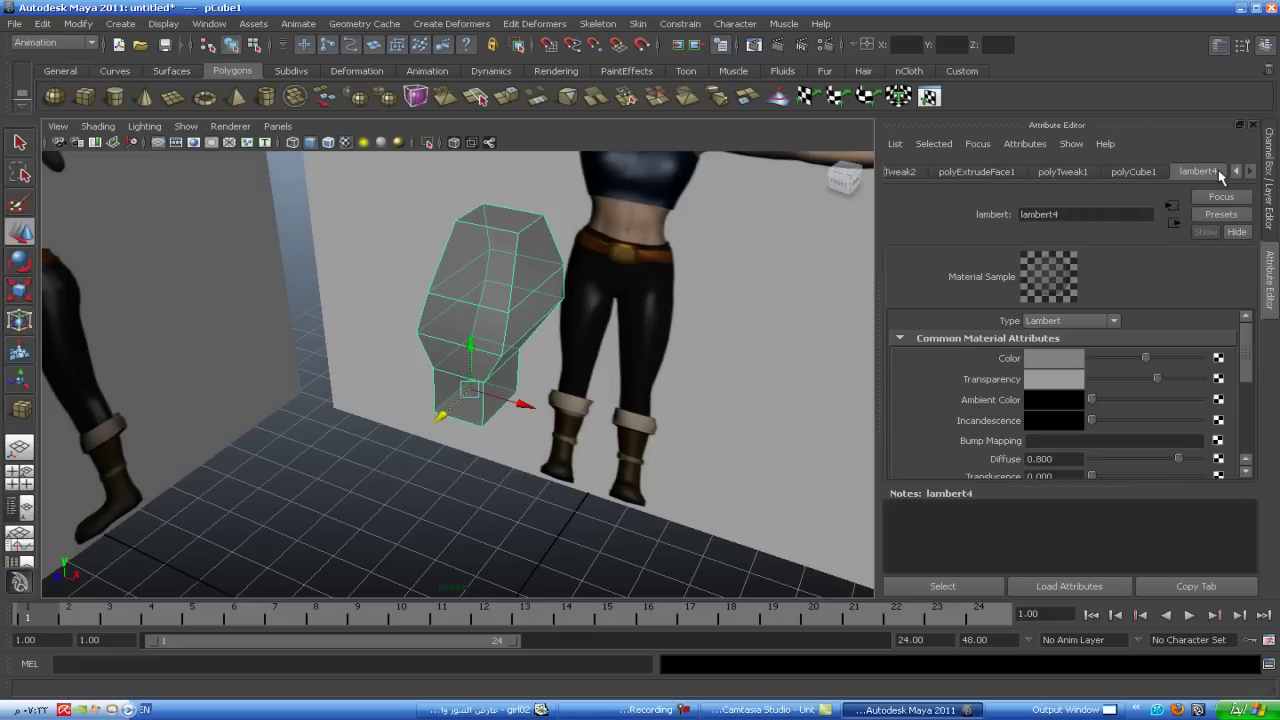
pyautogui.moveTo(1152, 379); pyautogui.dragTo(972, 398)
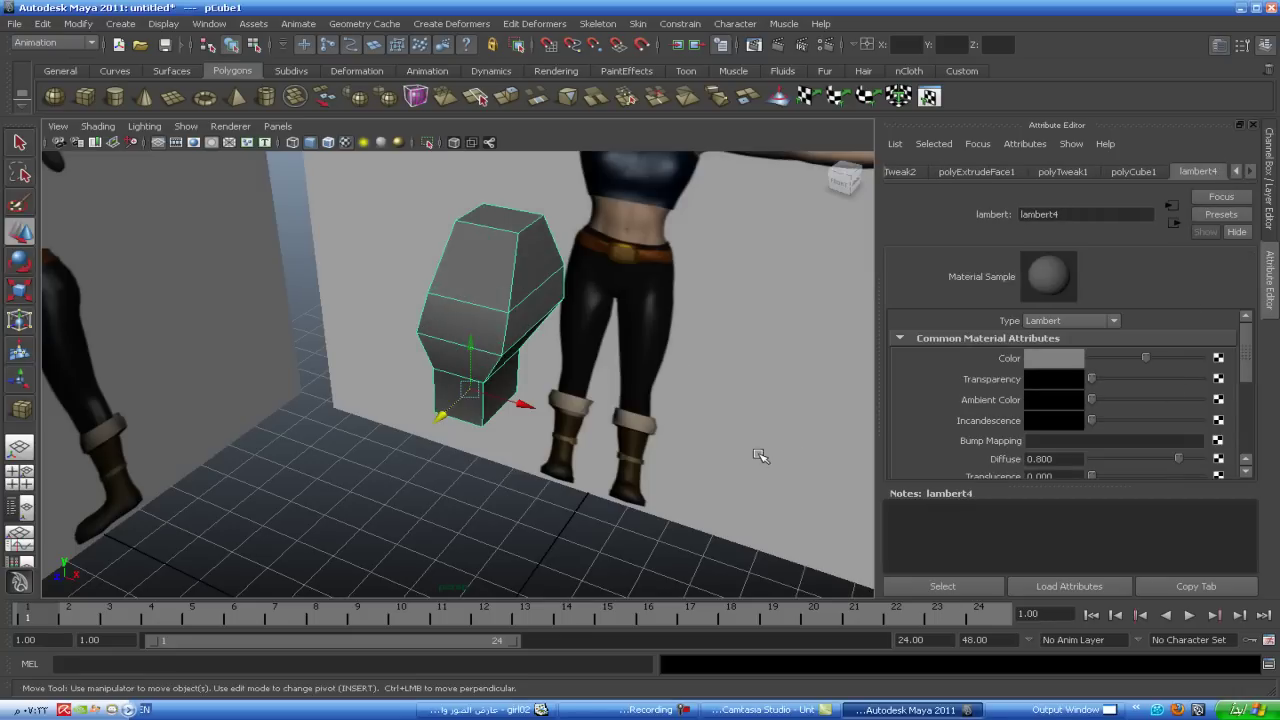
# - Preview the mesh smoothed (3), orbit around it, revert to low-poly (1), and raise Transparency again
pyautogui.press('3')
pyautogui.moveTo(562, 486)
pyautogui.keyDown('alt'); pyautogui.mouseDown()
pyautogui.moveTo(680, 431)
pyautogui.moveTo(603, 449)
pyautogui.moveTo(491, 443)
pyautogui.moveTo(443, 461)
pyautogui.moveTo(563, 443)
pyautogui.moveTo(620, 466)
pyautogui.moveTo(614, 451)
pyautogui.mouseUp(); pyautogui.keyUp('alt')
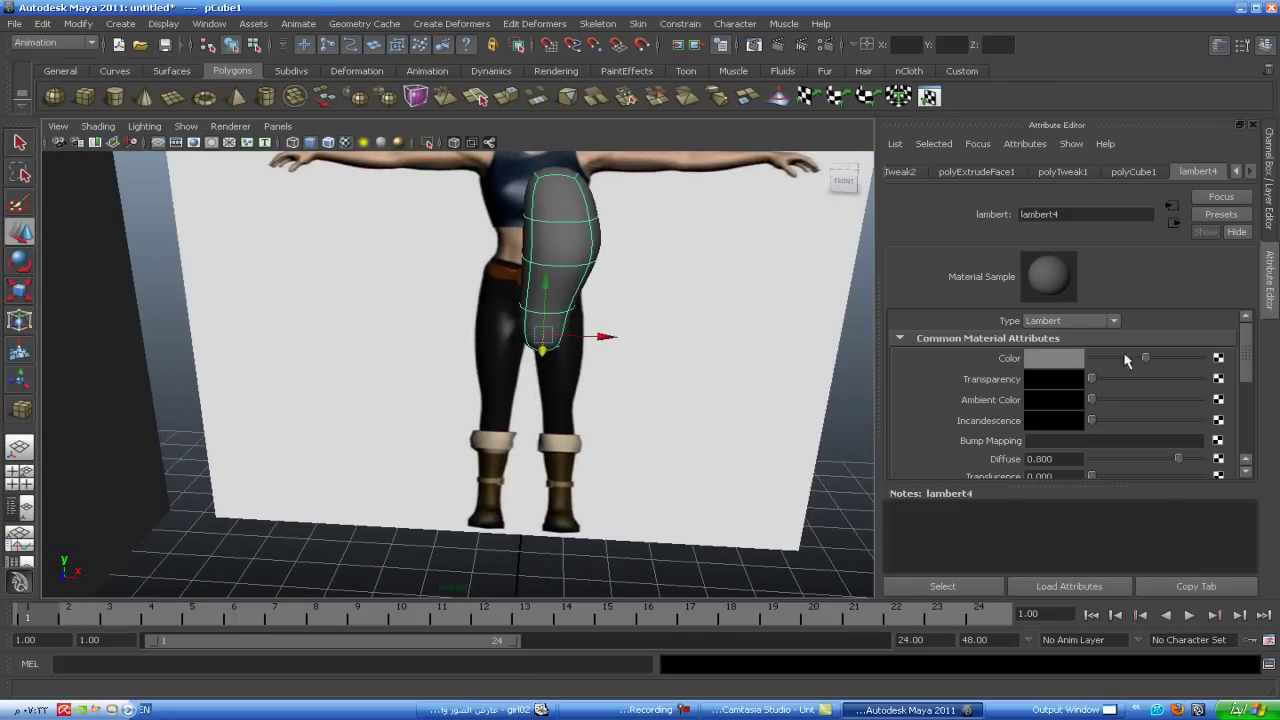
pyautogui.press('1')
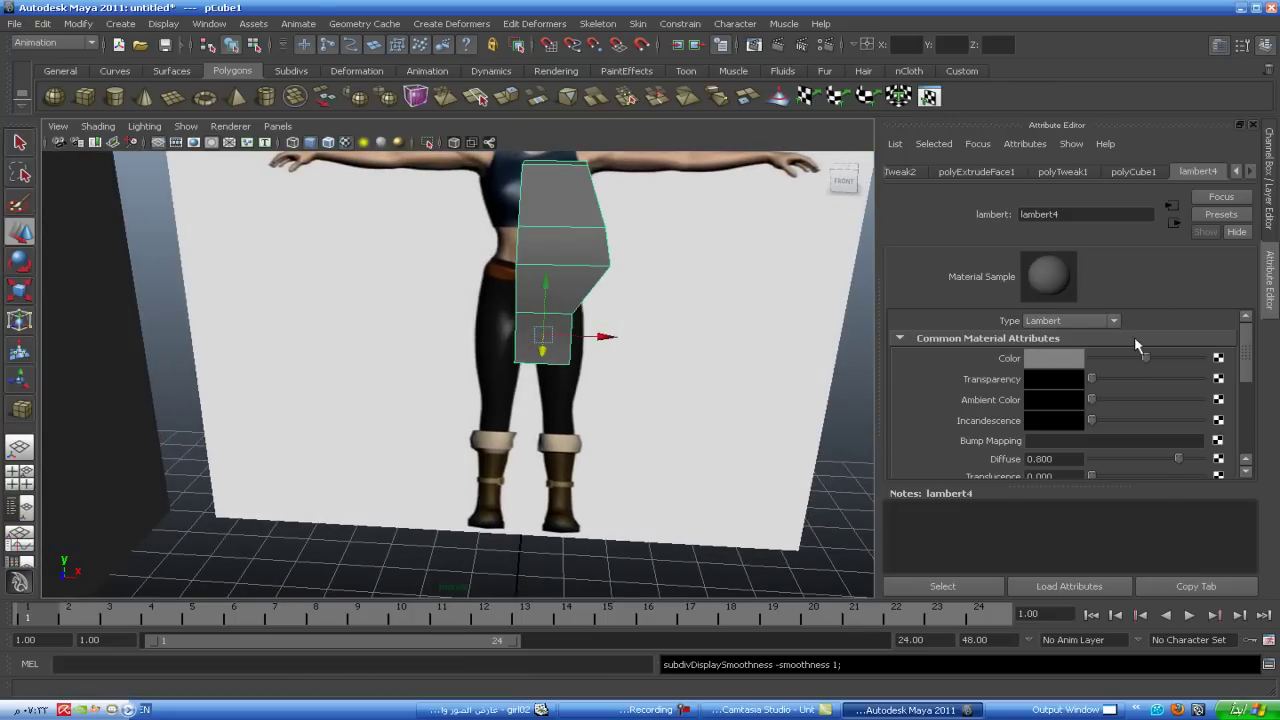
pyautogui.moveTo(1095, 378); pyautogui.dragTo(1112, 378)
pyautogui.press('space')
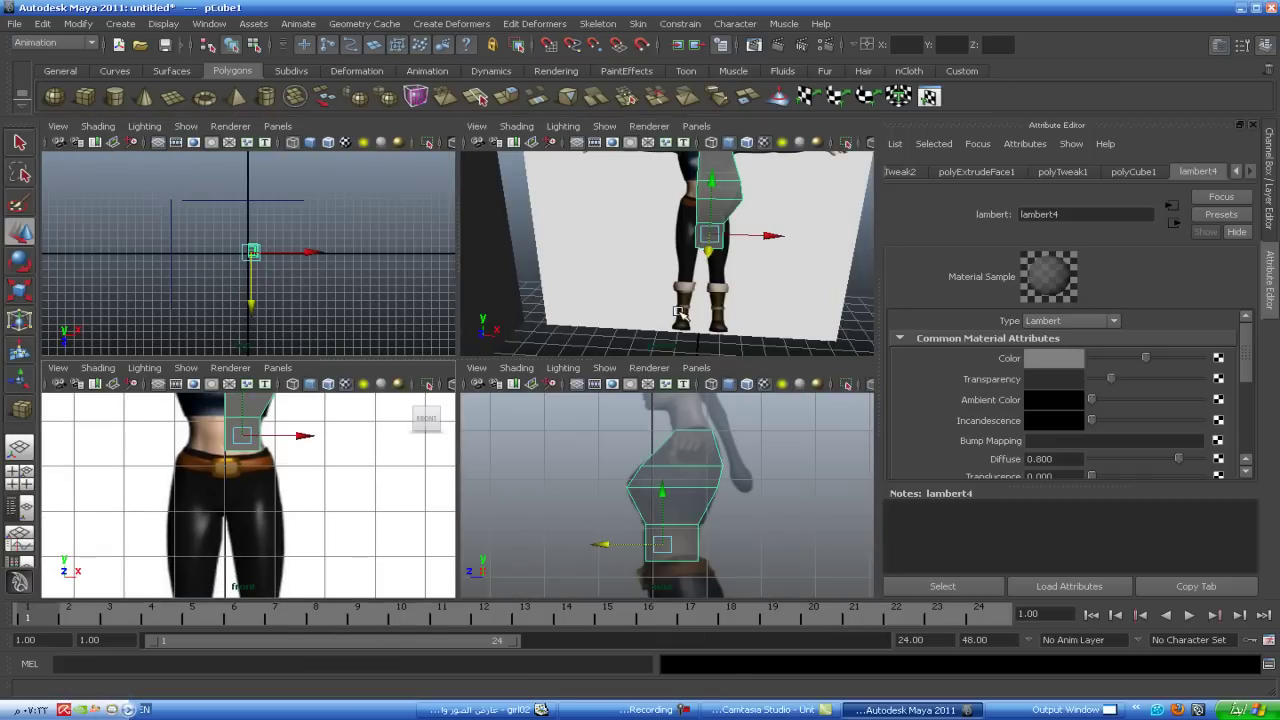
# - Extrude the torso's bottom face and pull it down from the waist to the upper thigh
pyautogui.scroll(-2, 652, 333)
pyautogui.keyDown('alt'); pyautogui.moveTo(652, 333); pyautogui.dragTo(688, 222); pyautogui.keyUp('alt')
pyautogui.moveTo(688, 222); pyautogui.dragTo(681, 262, button='right')
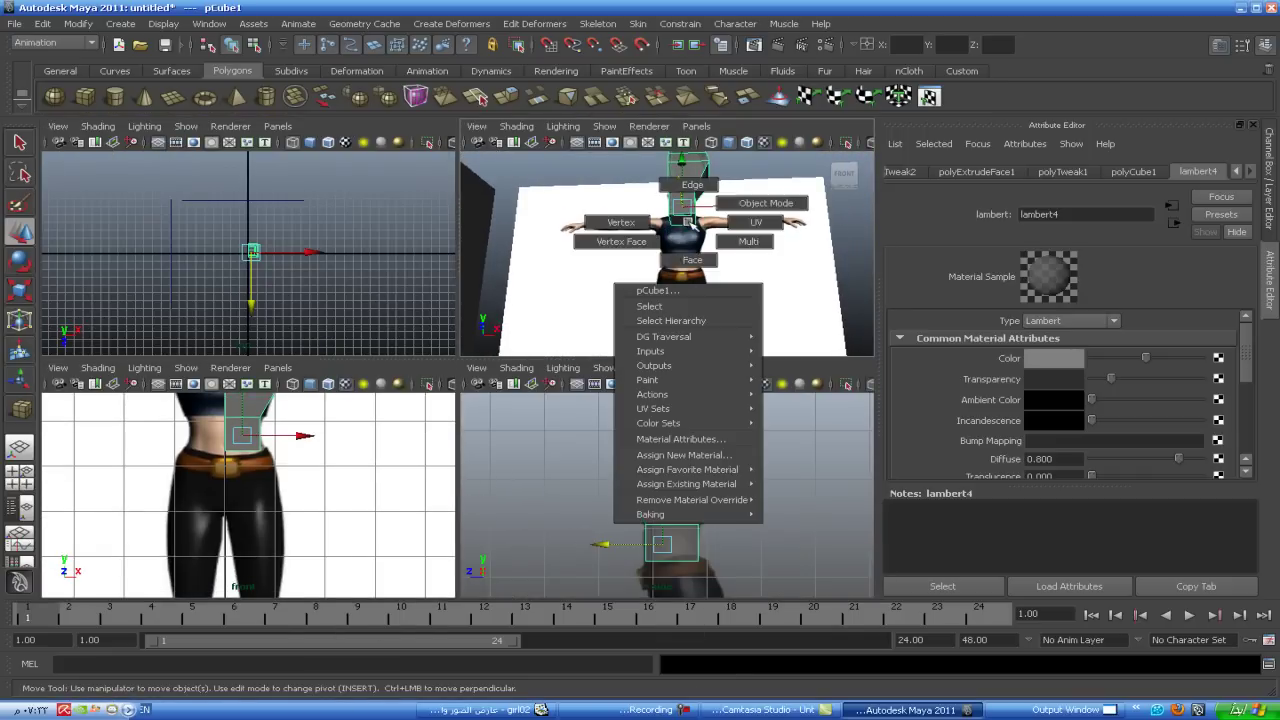
pyautogui.click(684, 220)
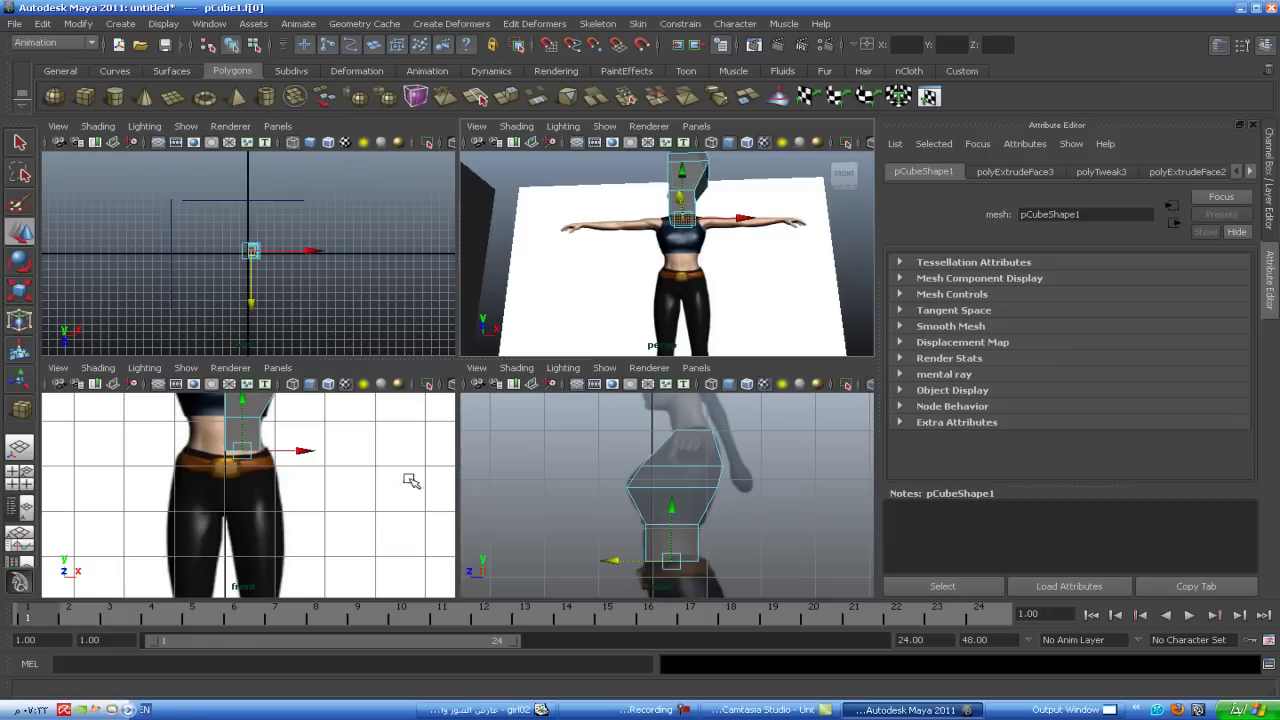
pyautogui.keyDown('shift'); pyautogui.moveTo(258, 451); pyautogui.dragTo(262, 505, button='right'); pyautogui.keyUp('shift')
pyautogui.press('space')
pyautogui.keyDown('alt'); pyautogui.moveTo(581, 476); pyautogui.dragTo(607, 417, button='middle'); pyautogui.keyUp('alt')
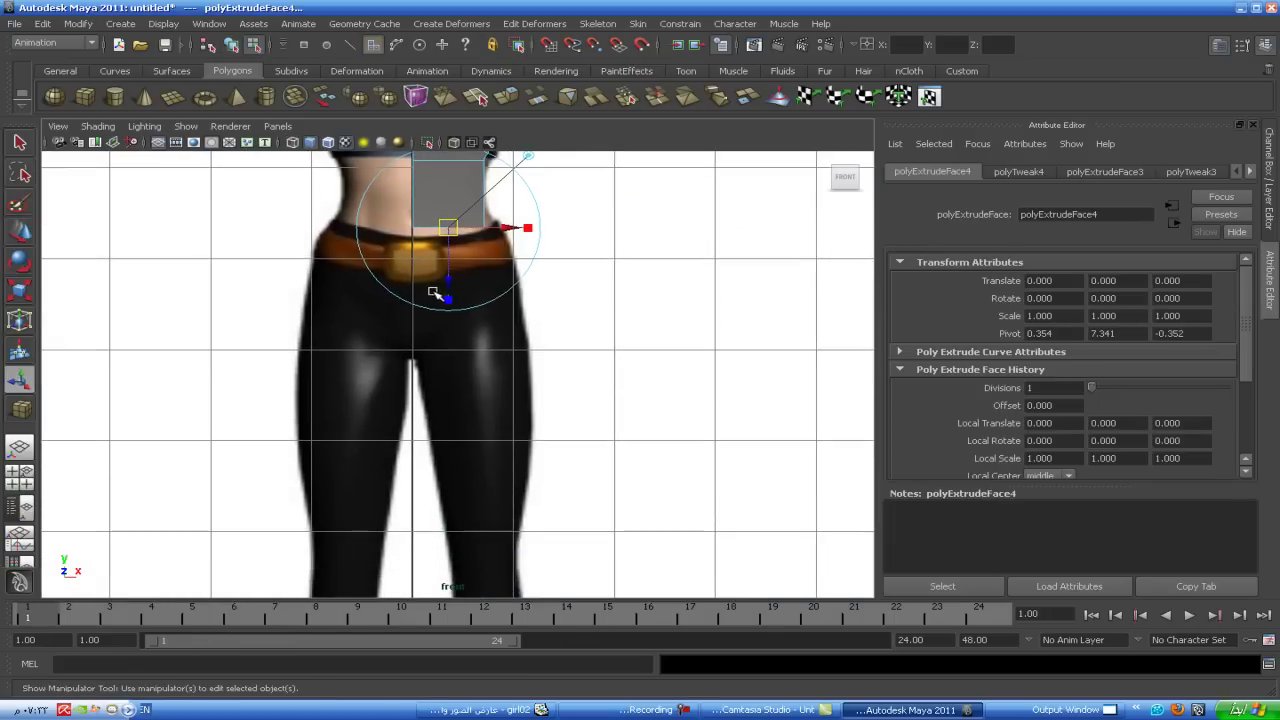
pyautogui.moveTo(449, 291); pyautogui.dragTo(448, 316)
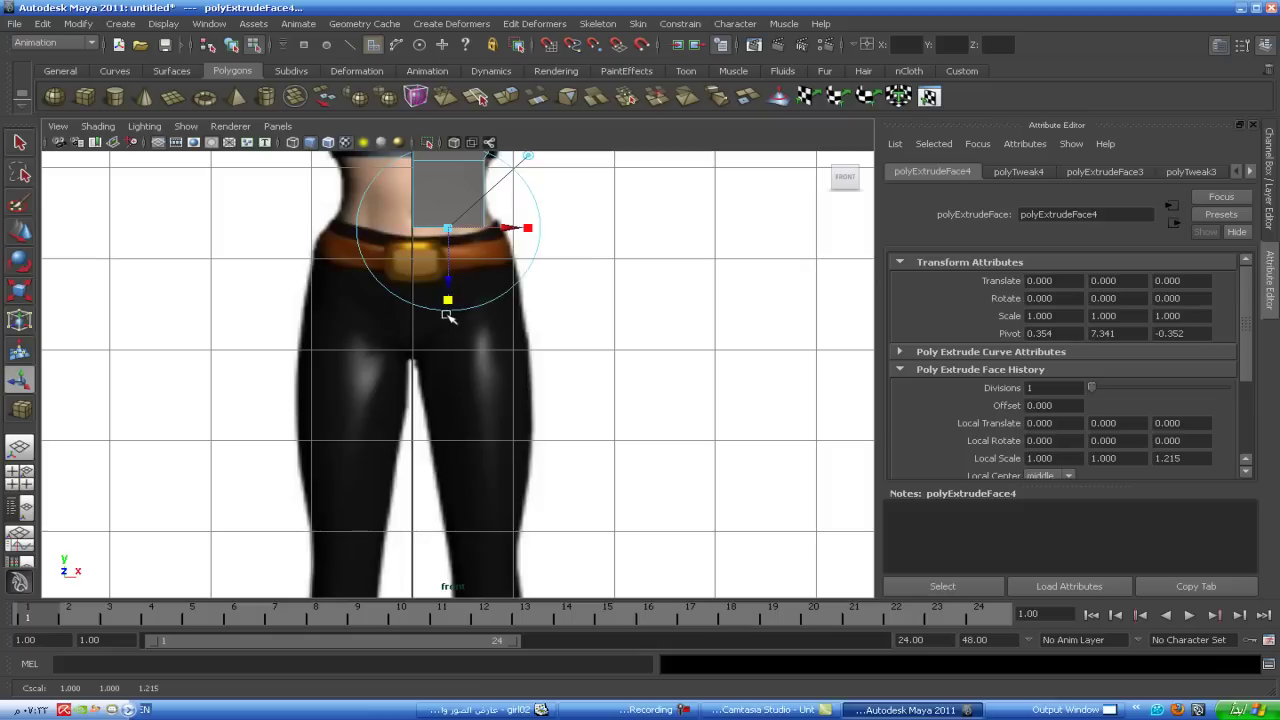
pyautogui.hotkey('ctrl', 'z')
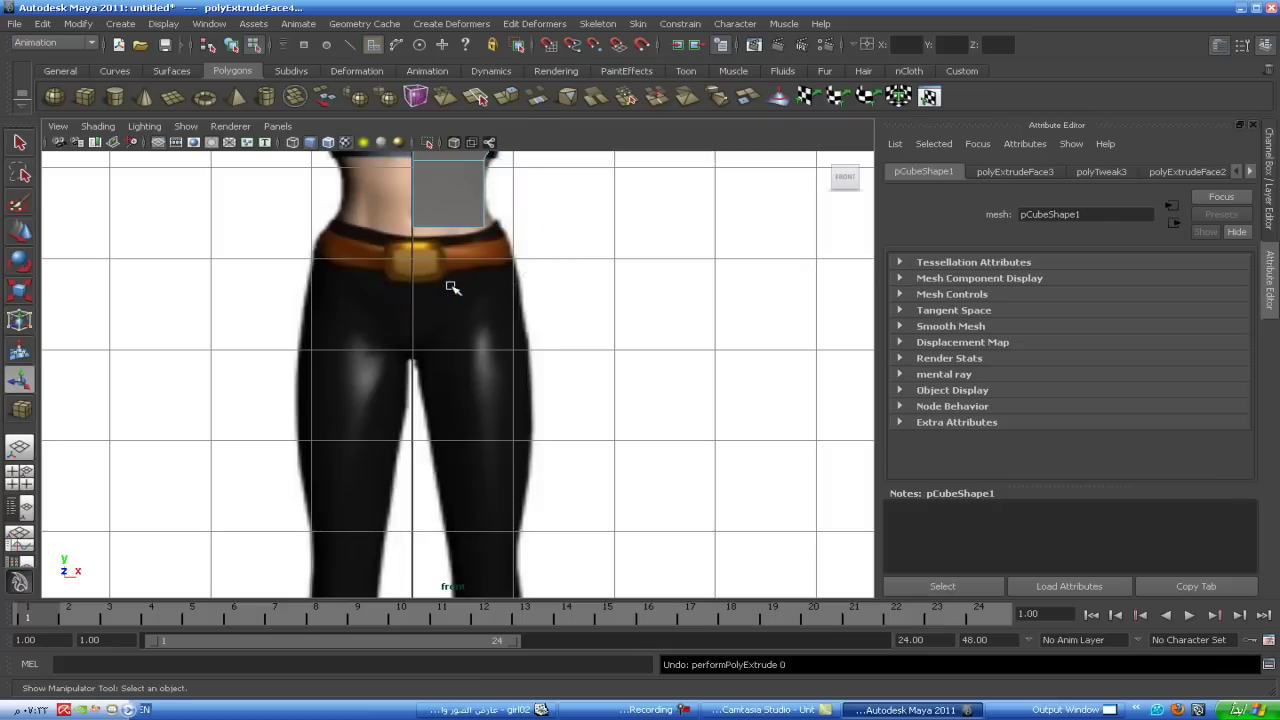
pyautogui.press('g')
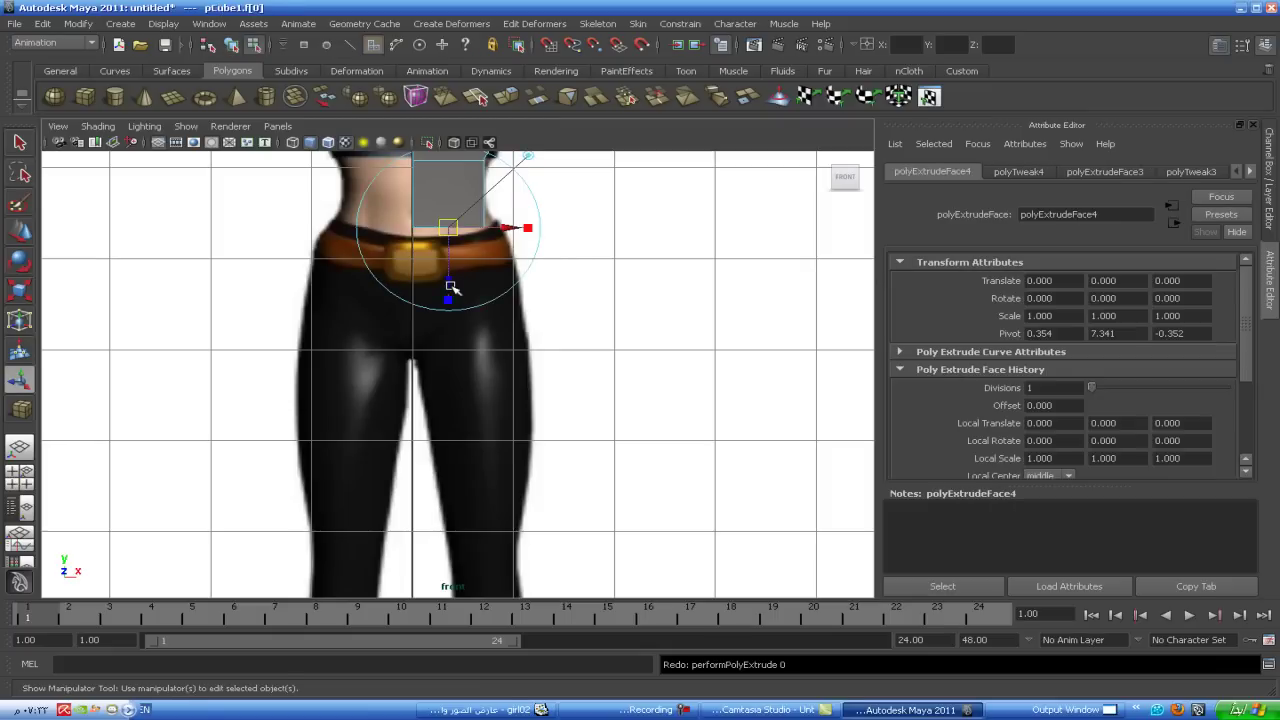
pyautogui.moveTo(449, 290); pyautogui.dragTo(440, 413)
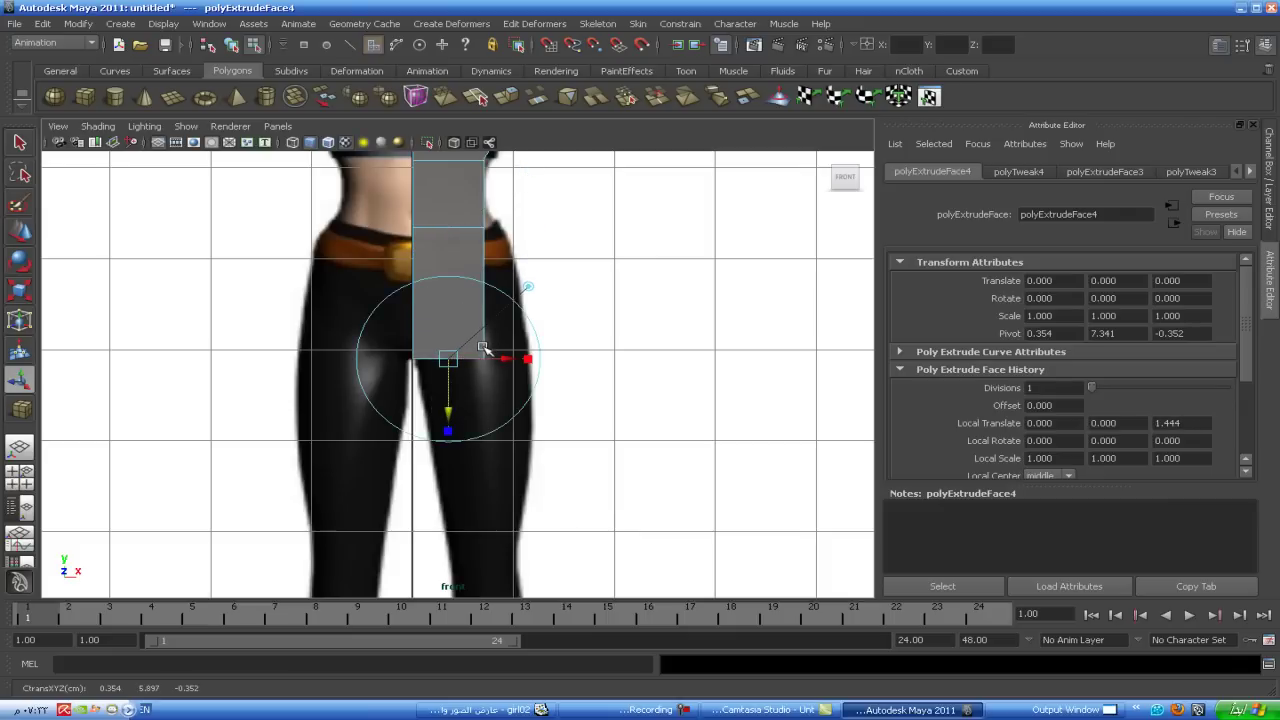
pyautogui.moveTo(490, 364); pyautogui.dragTo(498, 343, button='right')
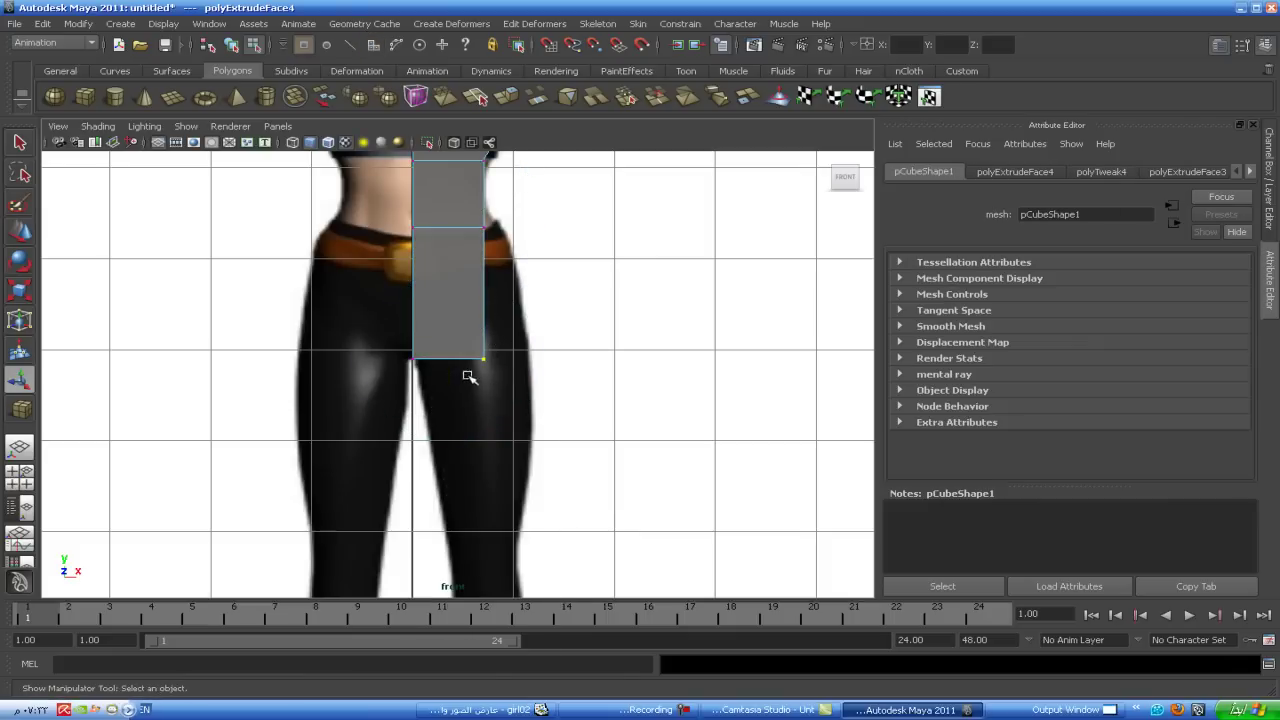
# - Pull the outer bottom vertices up toward the hip and nudge the waist vertex onto the body outline
pyautogui.click(19, 230)
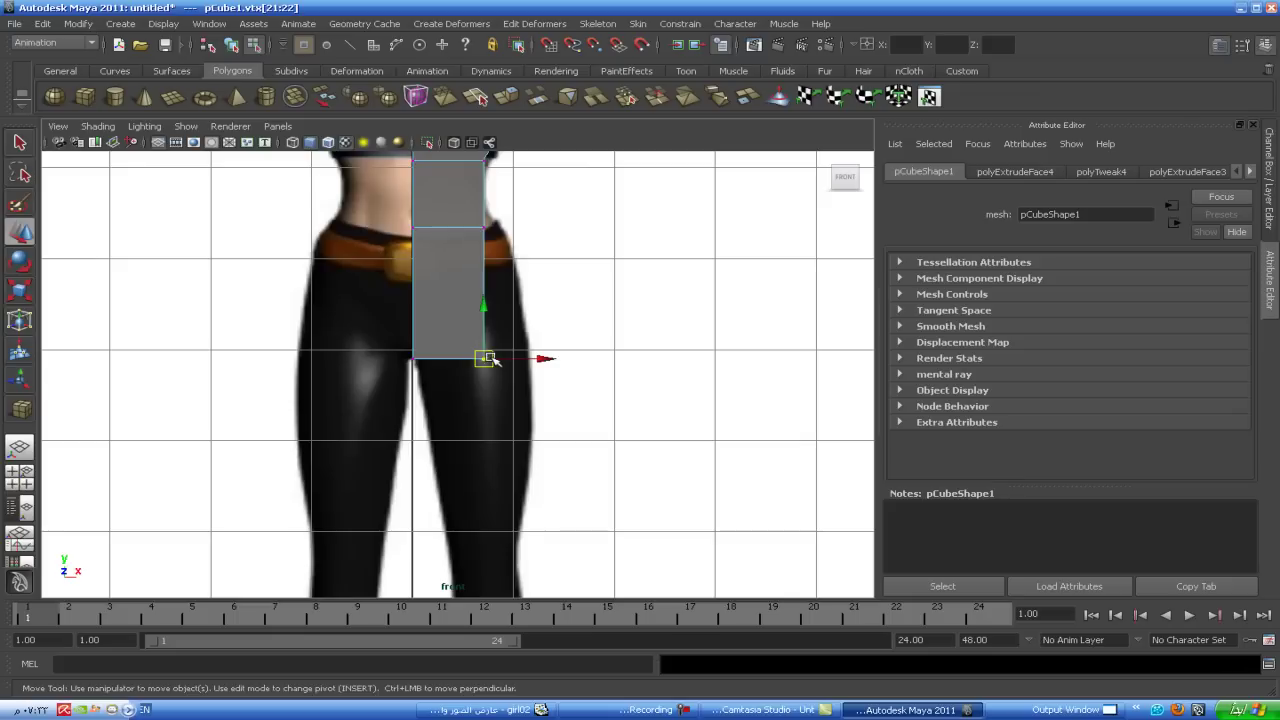
pyautogui.moveTo(488, 359); pyautogui.dragTo(515, 232)
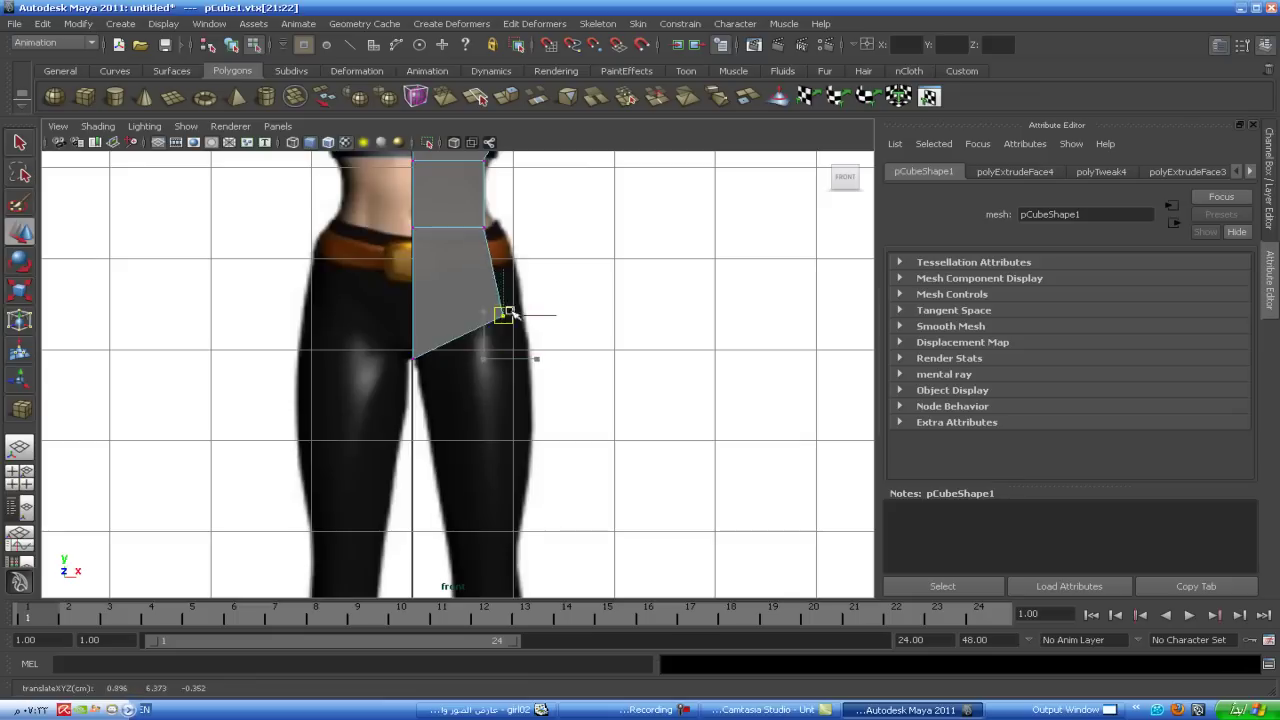
pyautogui.click(486, 228)
pyautogui.moveTo(486, 227); pyautogui.dragTo(493, 217)
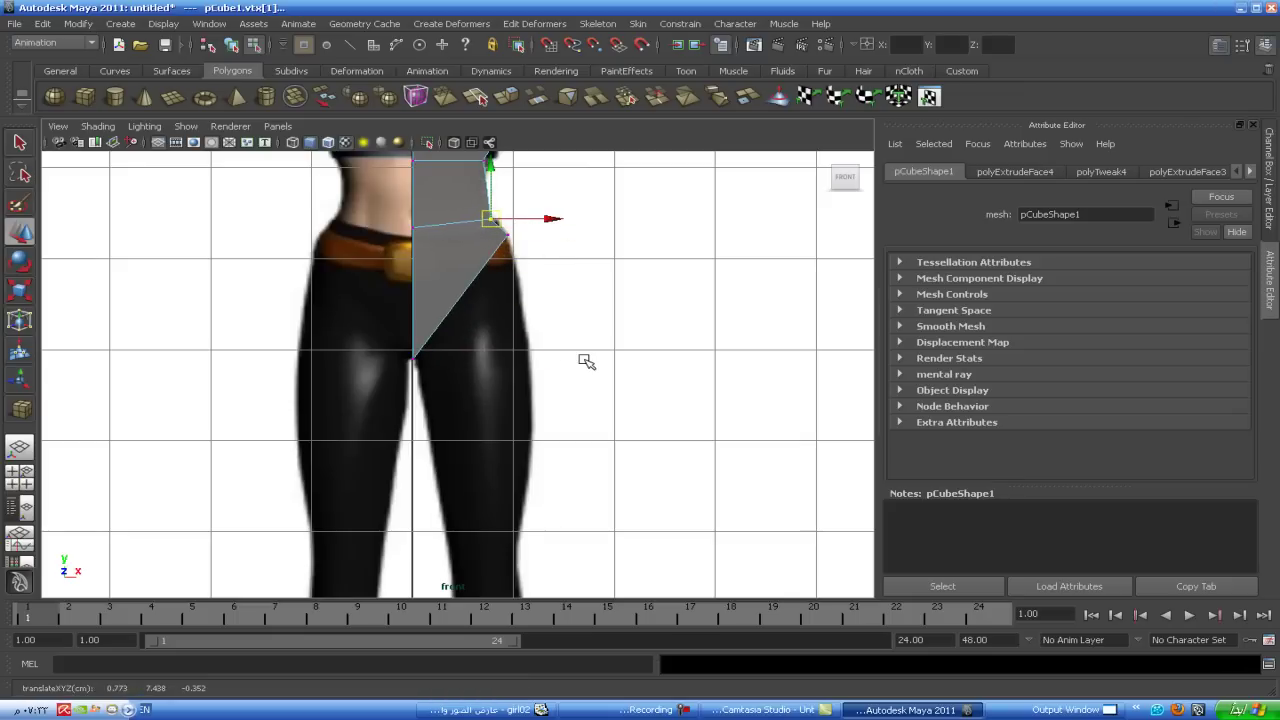
# - In side view, move the leg section's bottom front and back vertices to fit the thigh profile
pyautogui.press('space')
pyautogui.press('space')
pyautogui.scroll(-2, 700, 470)
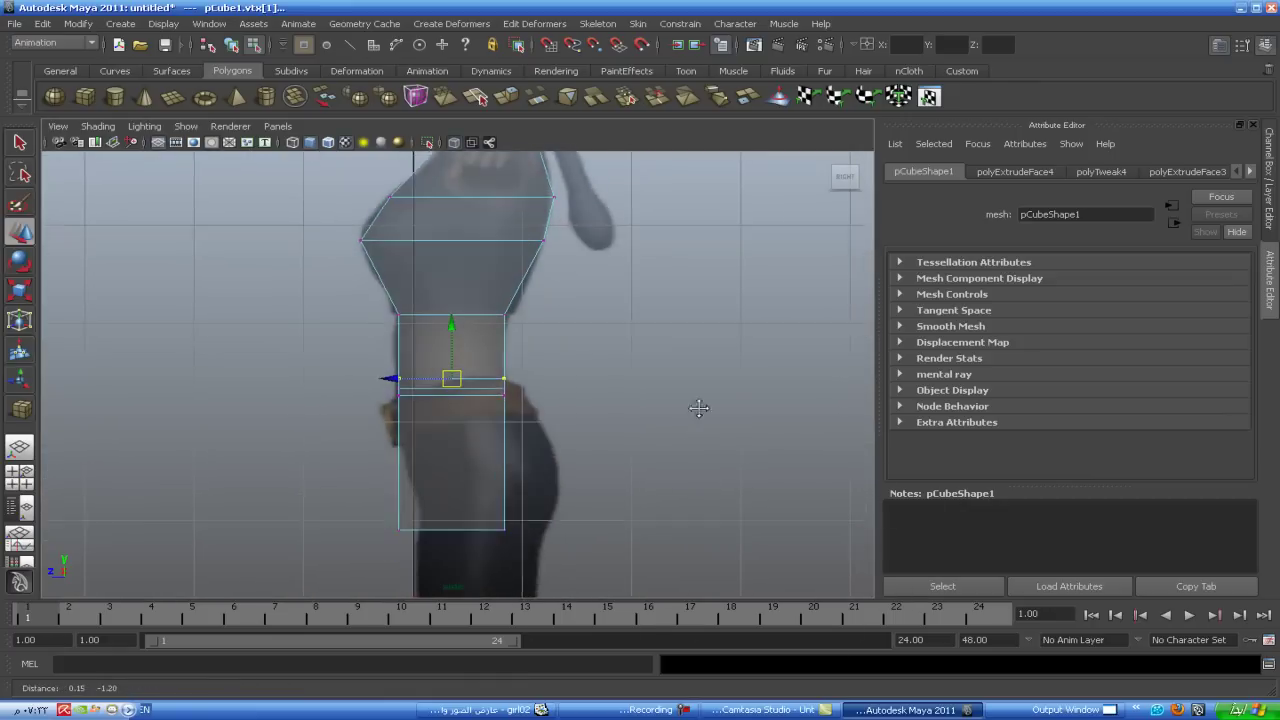
pyautogui.moveTo(441, 543); pyautogui.dragTo(420, 535)
pyautogui.keyDown('shift'); pyautogui.moveTo(432, 480); pyautogui.dragTo(545, 550); pyautogui.keyUp('shift')
pyautogui.click(400, 515)
pyautogui.moveTo(355, 516); pyautogui.dragTo(383, 515)
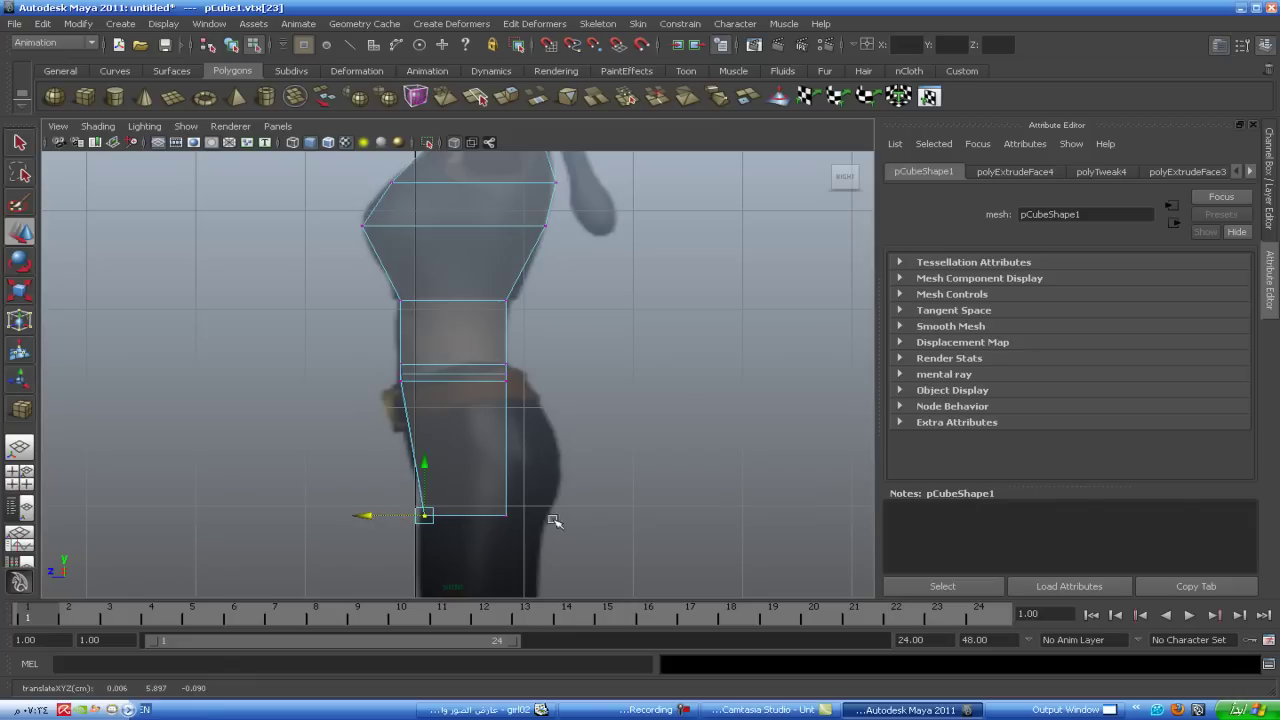
pyautogui.click(506, 515)
pyautogui.moveTo(465, 515); pyautogui.dragTo(508, 516)
# - Show all four views, then enlarge and orbit the perspective view around the character
pyautogui.press('space')
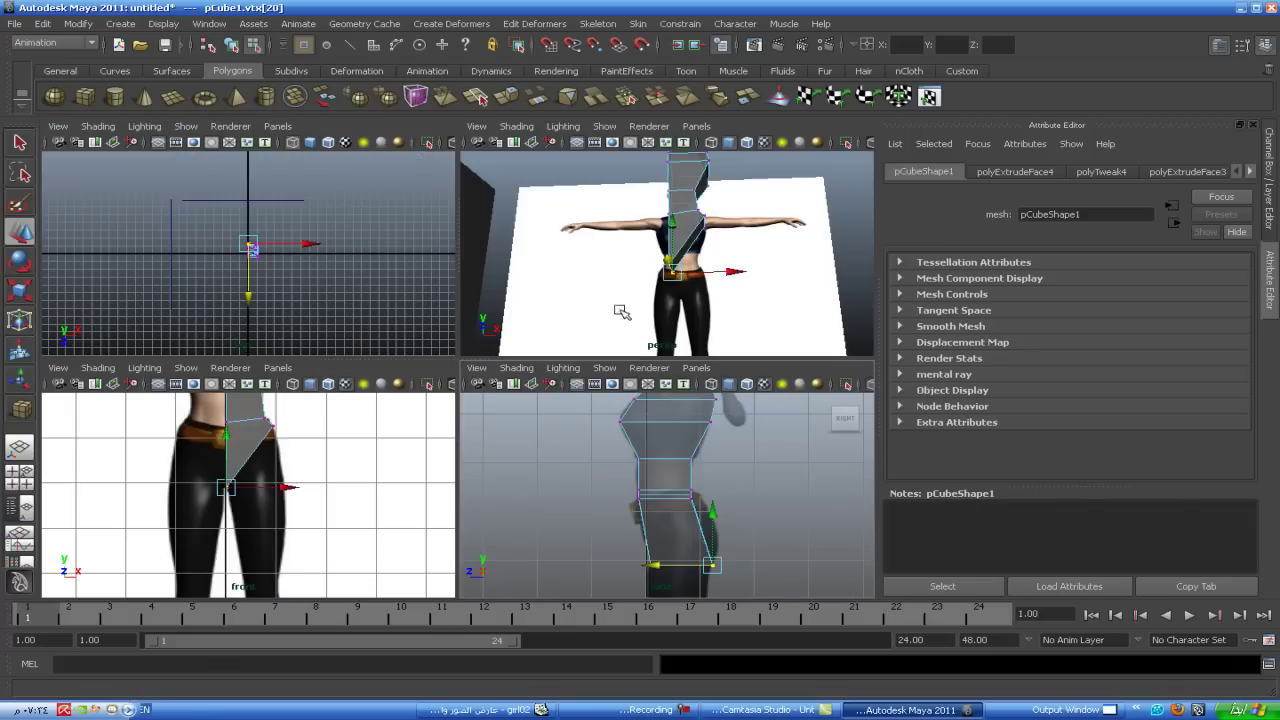
pyautogui.press('space')
pyautogui.moveTo(596, 370)
pyautogui.keyDown('alt'); pyautogui.mouseDown()
pyautogui.moveTo(460, 368)
pyautogui.moveTo(644, 385)
pyautogui.moveTo(583, 368)
pyautogui.mouseUp(); pyautogui.keyUp('alt')
# - Zoom and orbit the perspective view to the side, then select the front reference image plane
pyautogui.press('space')
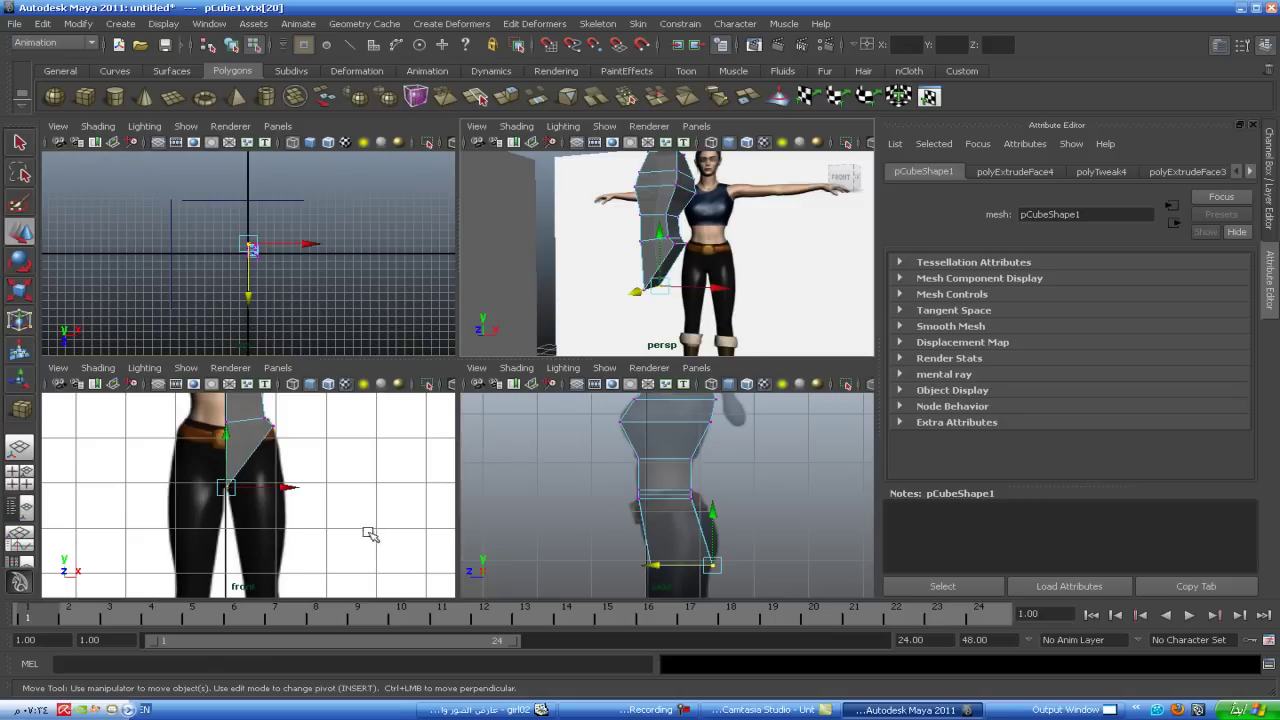
pyautogui.middleClick(560, 548)
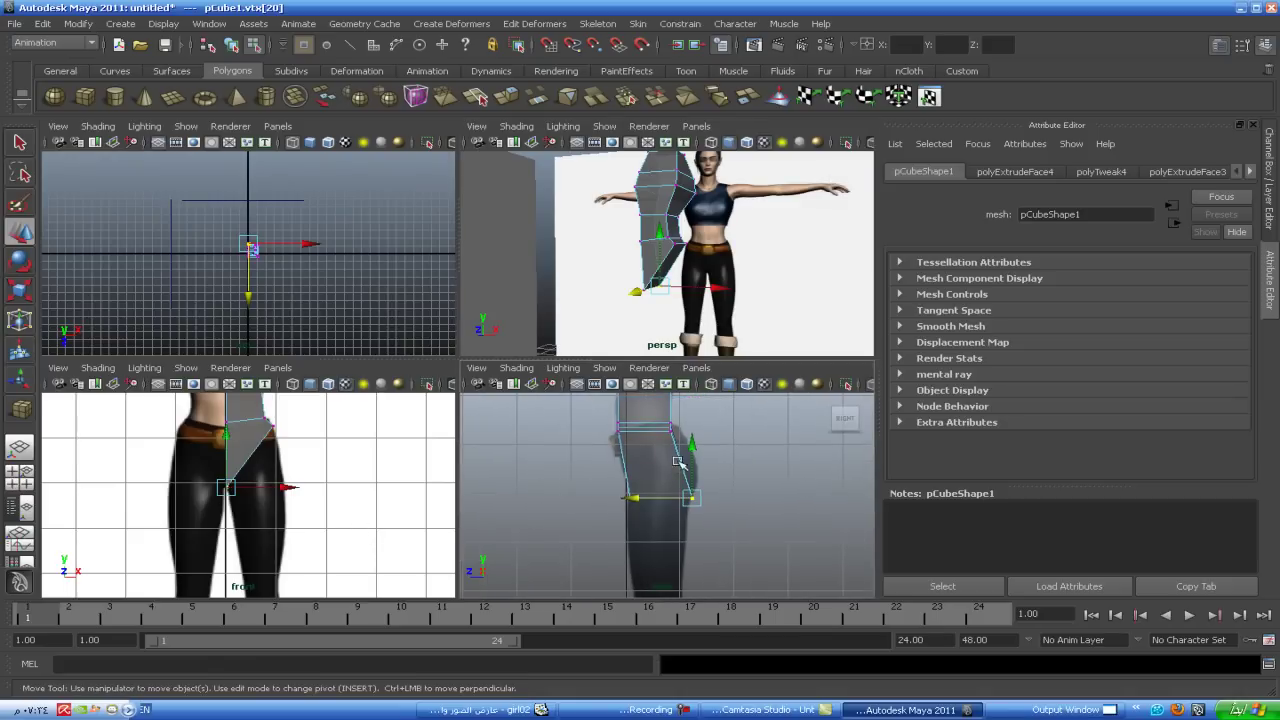
pyautogui.scroll(2, 700, 457)
pyautogui.scroll(2, 717, 466)
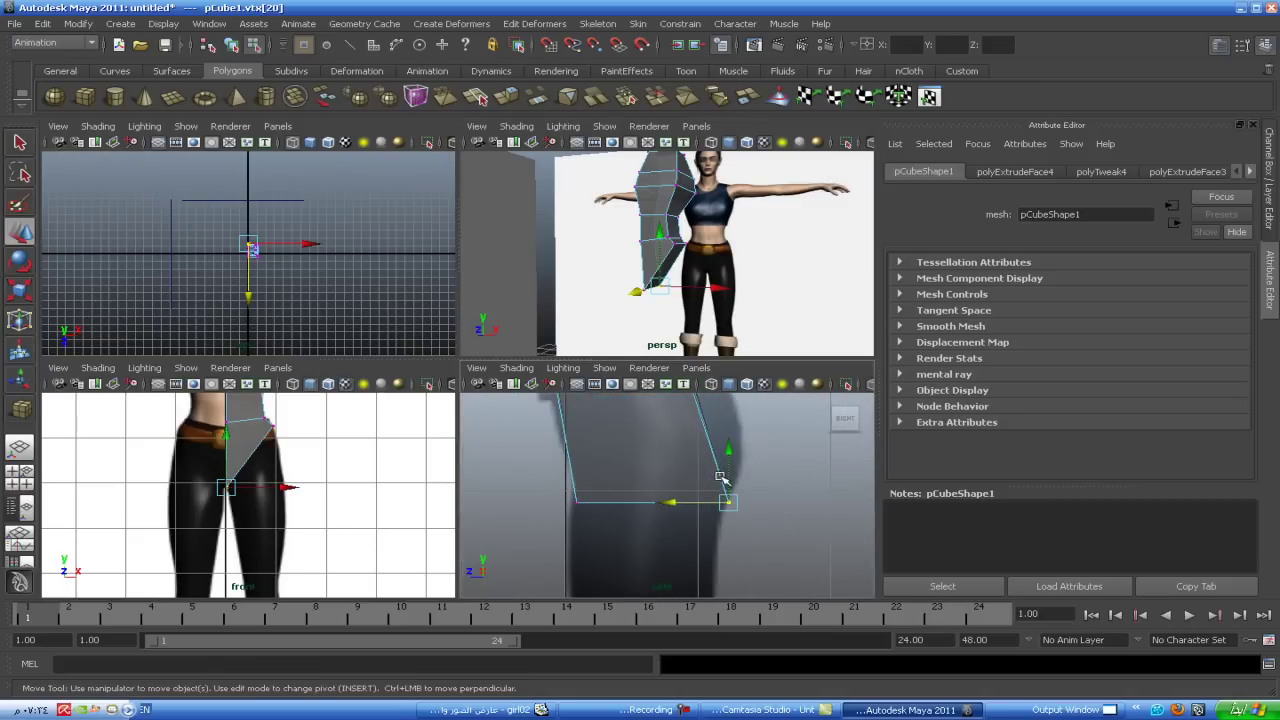
pyautogui.scroll(2, 717, 468)
pyautogui.scroll(2, 705, 498)
pyautogui.moveTo(700, 460); pyautogui.dragTo(717, 462, button='right')
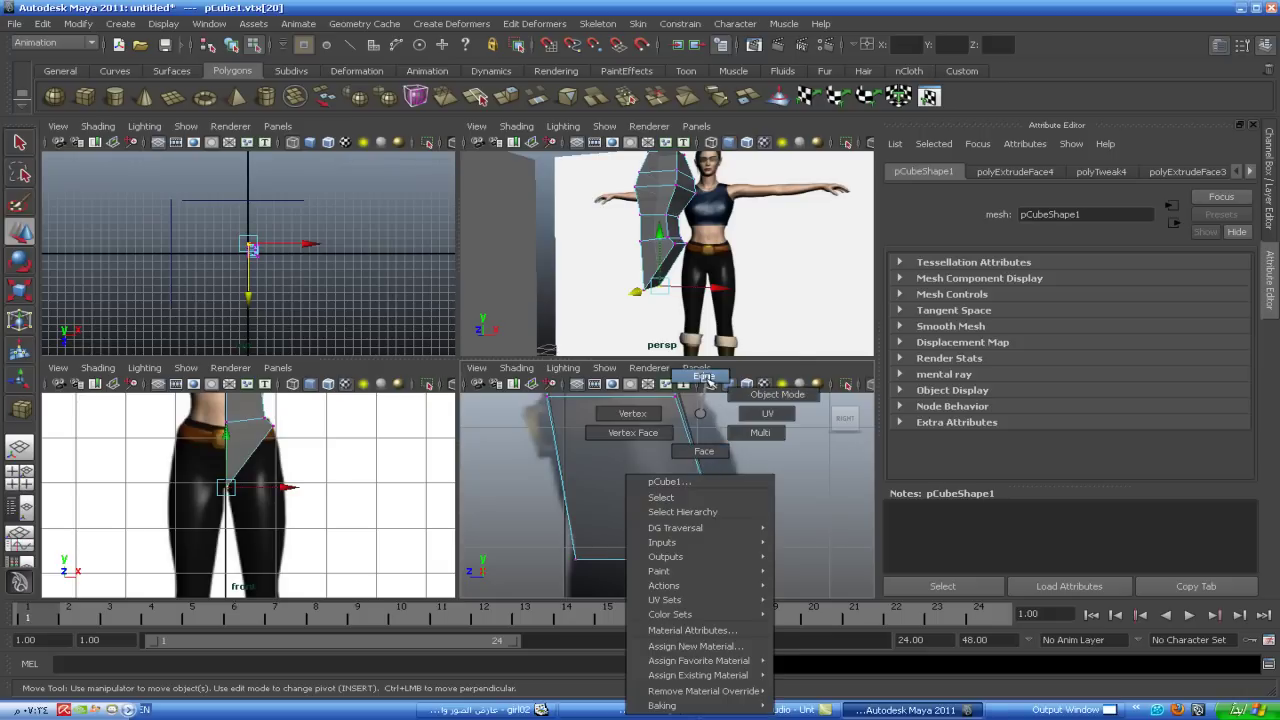
pyautogui.moveTo(663, 323)
pyautogui.keyDown('alt'); pyautogui.mouseDown()
pyautogui.moveTo(463, 330)
pyautogui.moveTo(754, 314)
pyautogui.moveTo(640, 320)
pyautogui.mouseUp(); pyautogui.keyUp('alt')
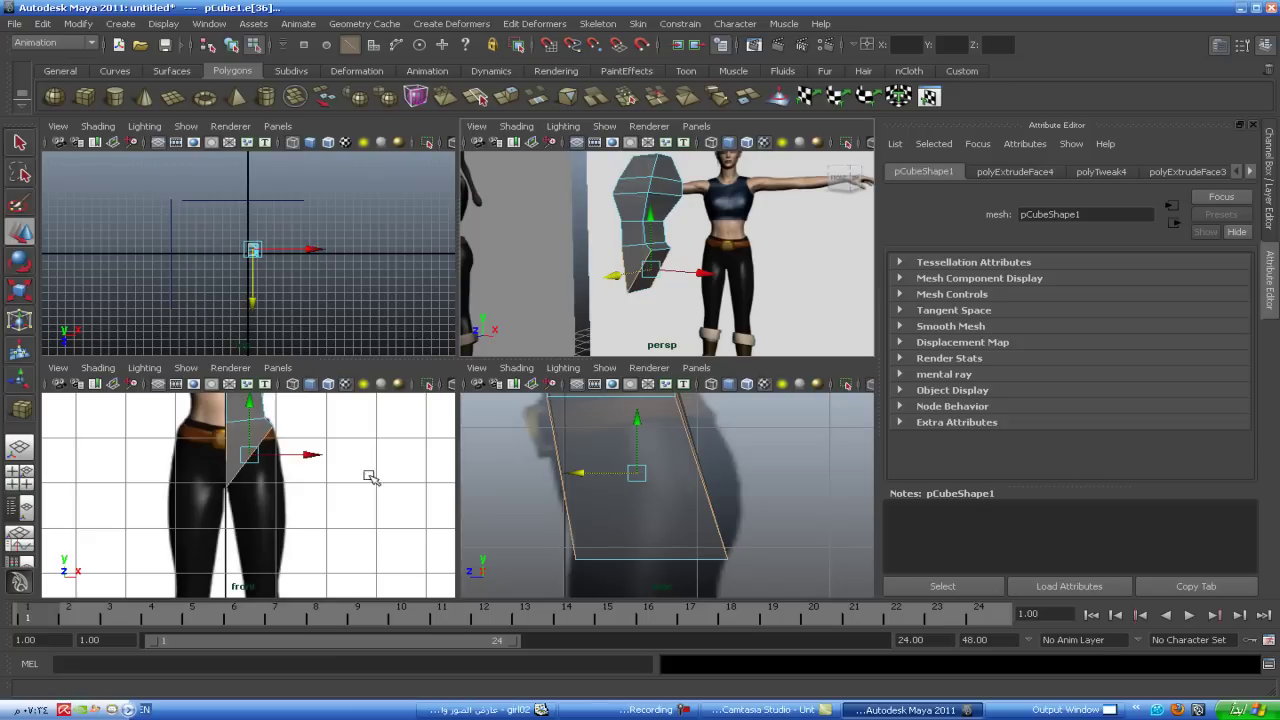
pyautogui.rightClick(655, 290)
pyautogui.click(647, 287)
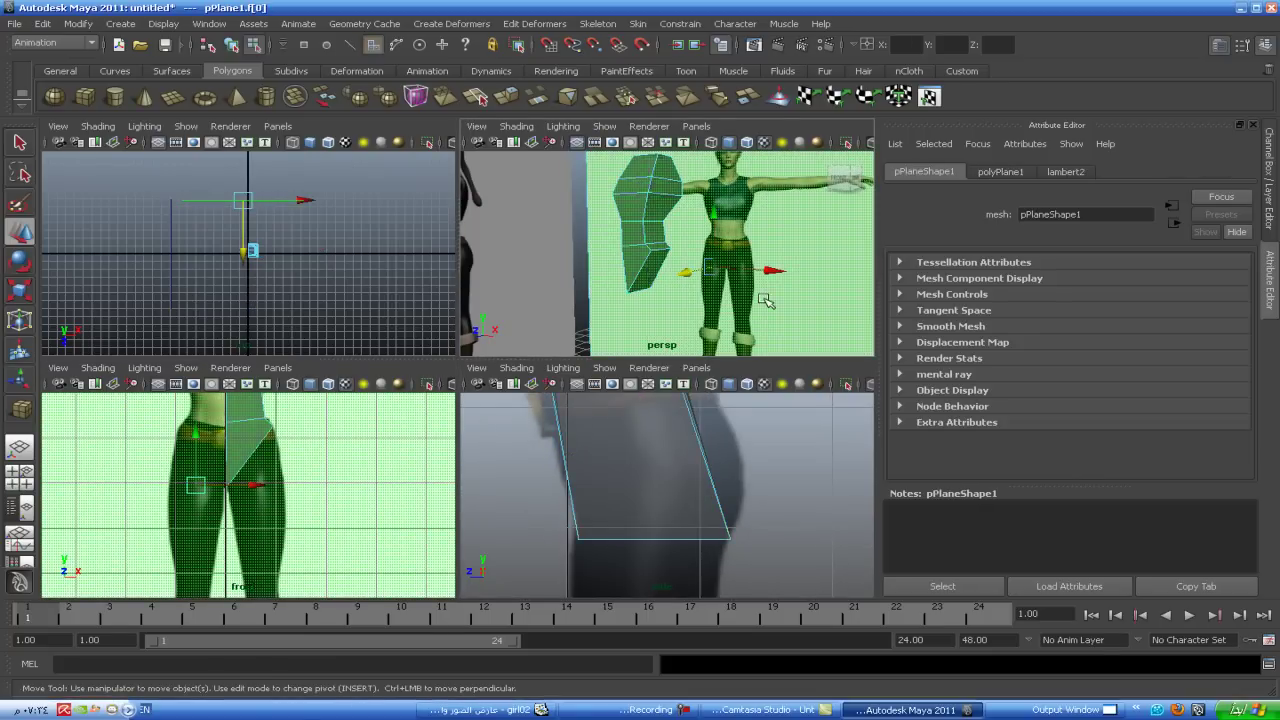
# - Add the side image plane to the selection and put both planes in layer1 set to Reference
pyautogui.press('space')
pyautogui.moveTo(666, 317); pyautogui.dragTo(700, 300, button='right')
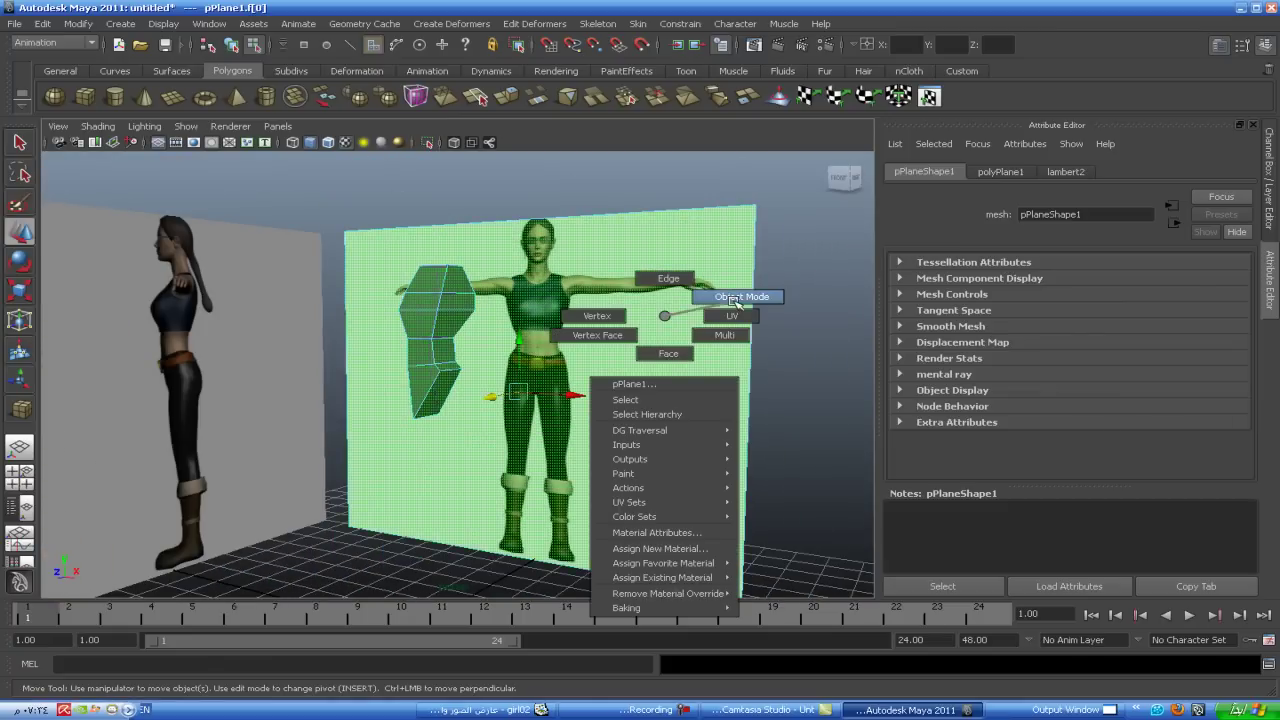
pyautogui.click(165, 284)
pyautogui.click(1270, 180)
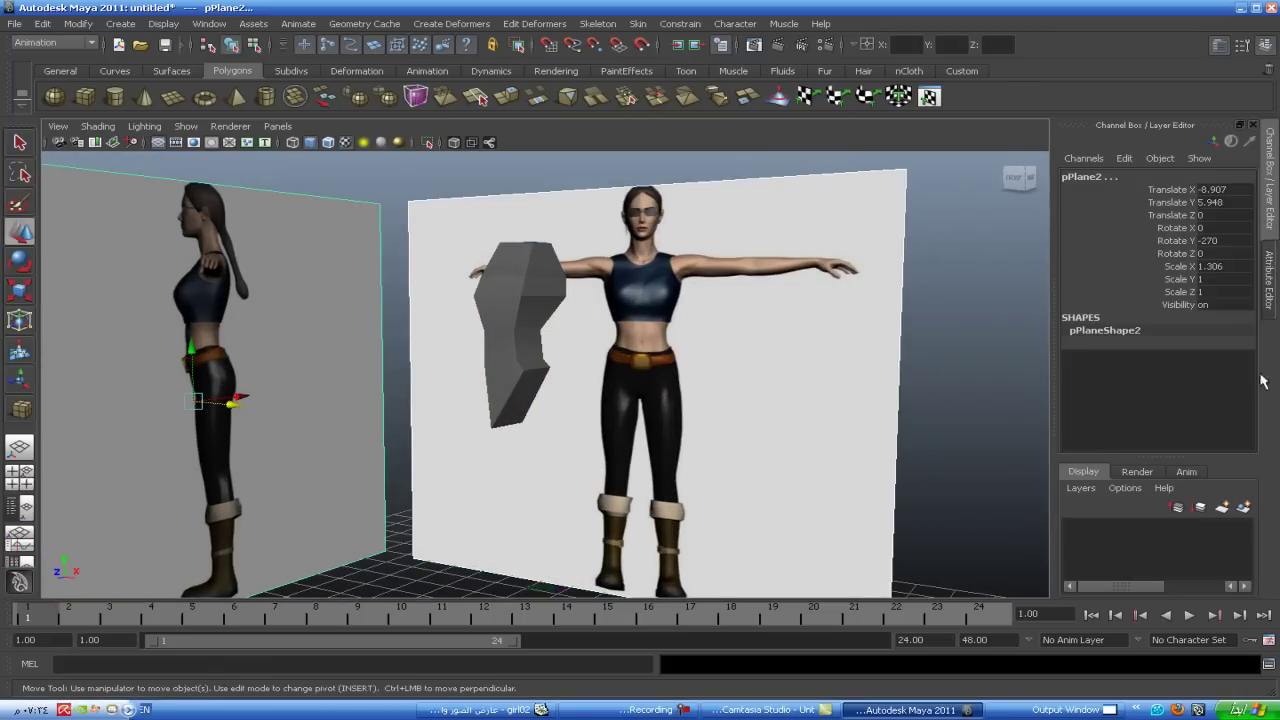
pyautogui.click(1245, 510)
pyautogui.click(1075, 528)
pyautogui.click(1075, 528)
pyautogui.click(1094, 528)
pyautogui.click(1094, 528)
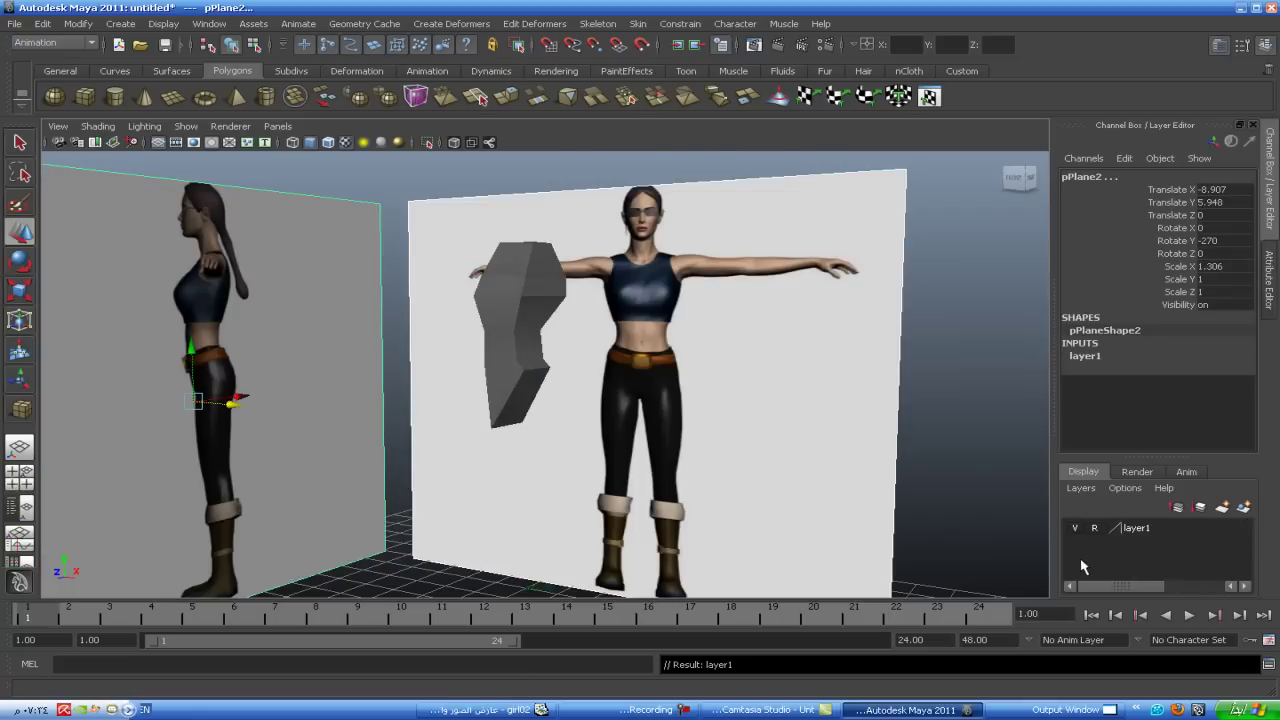
# - Deselect the reference plane and maximize the front view
pyautogui.click(941, 296)
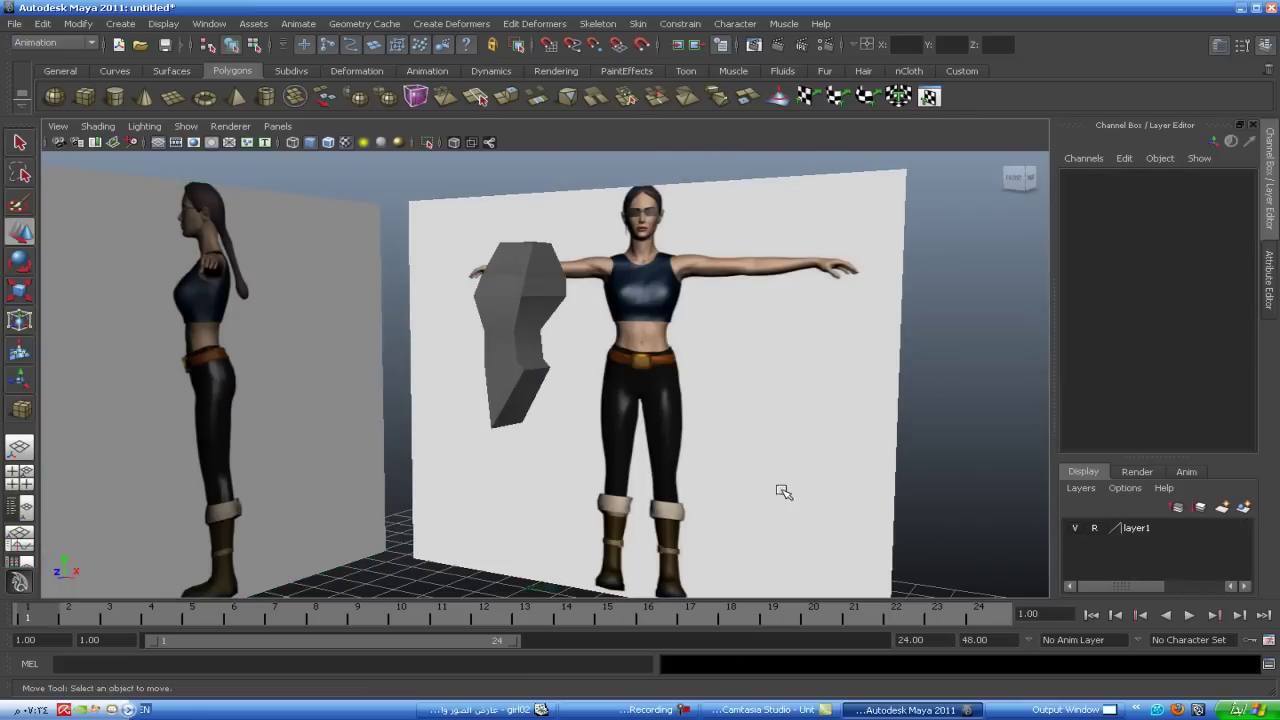
pyautogui.press('space')
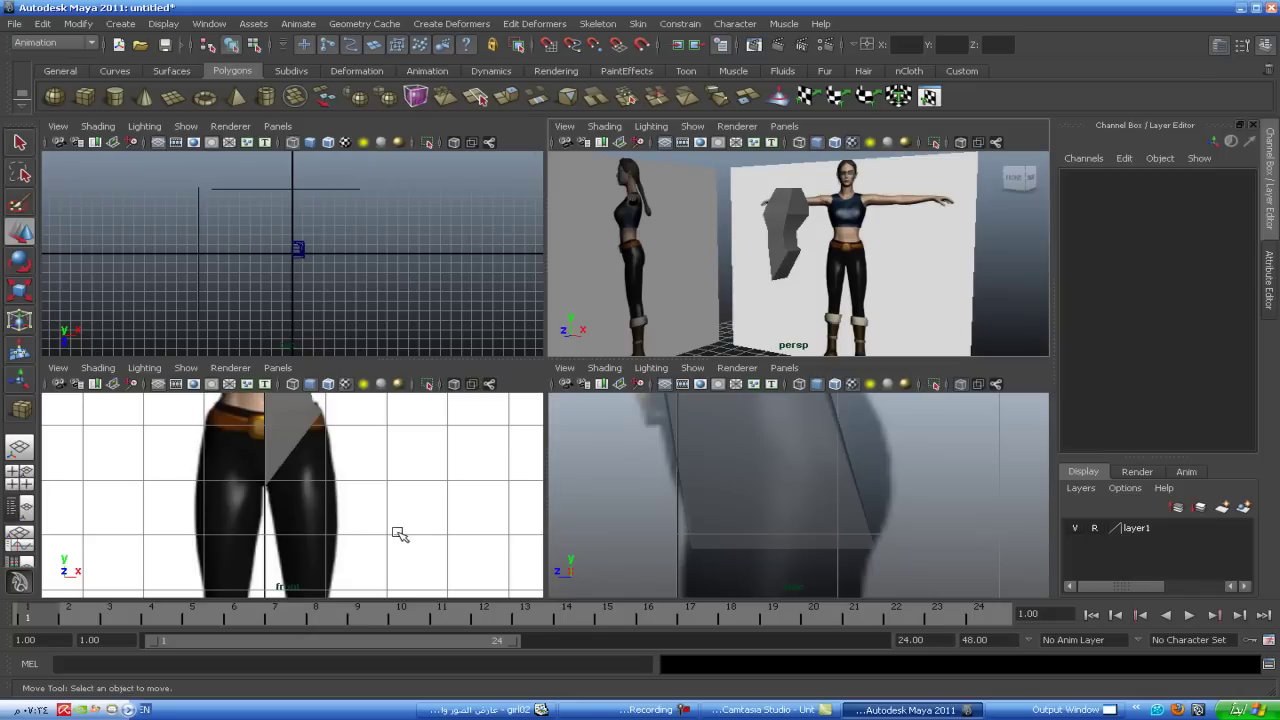
pyautogui.press('space')
pyautogui.keyDown('alt'); pyautogui.moveTo(593, 476); pyautogui.dragTo(566, 520, button='middle'); pyautogui.keyUp('alt')
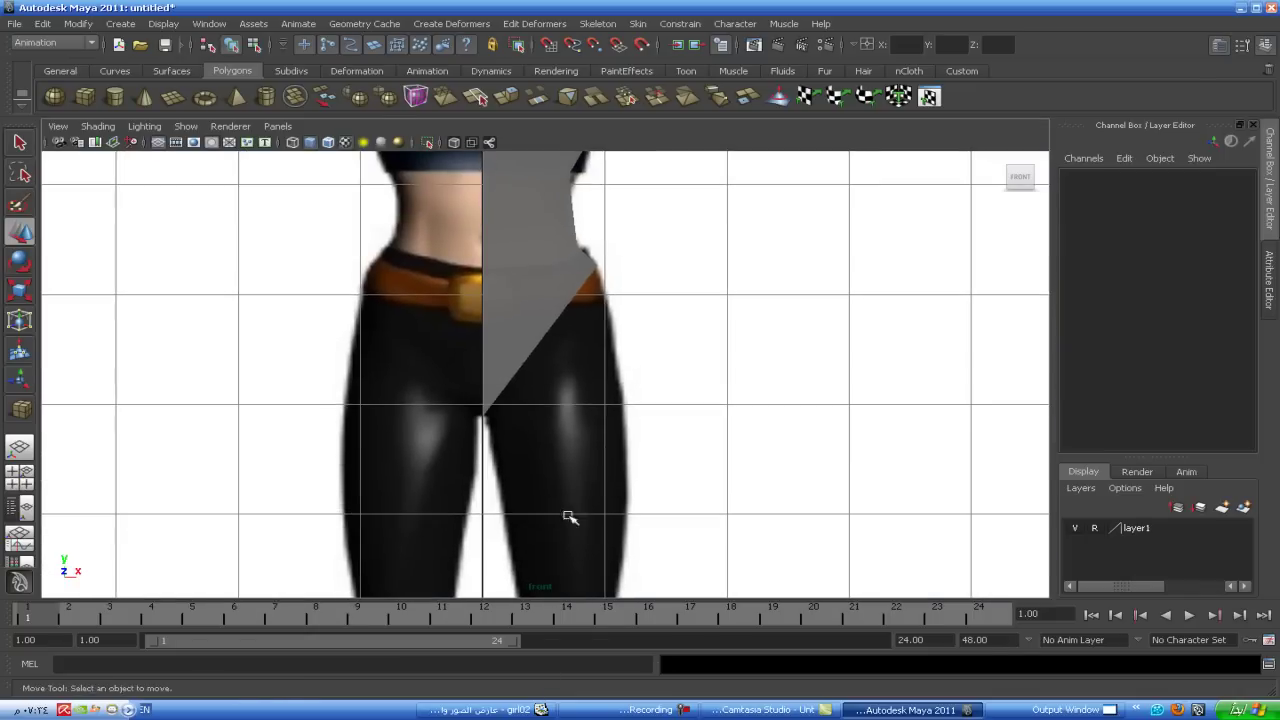
pyautogui.press('space')
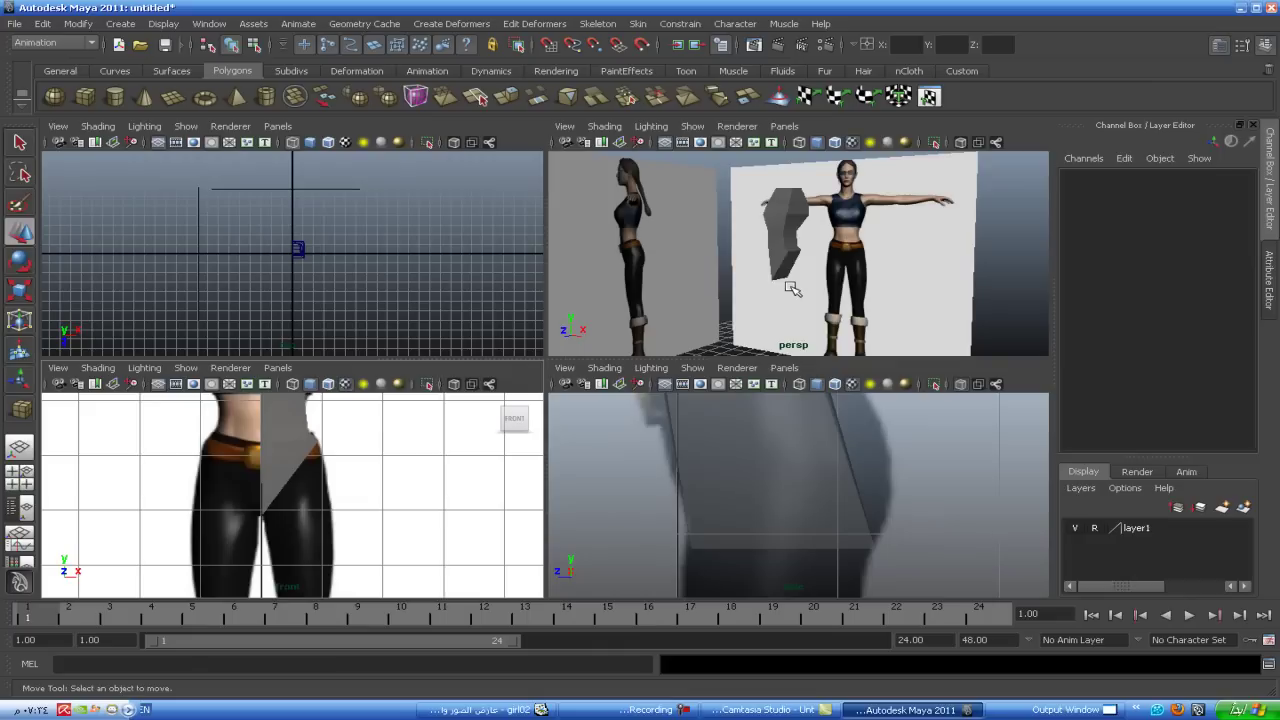
pyautogui.moveTo(791, 288); pyautogui.dragTo(786, 300, button='right')
pyautogui.click(790, 268)
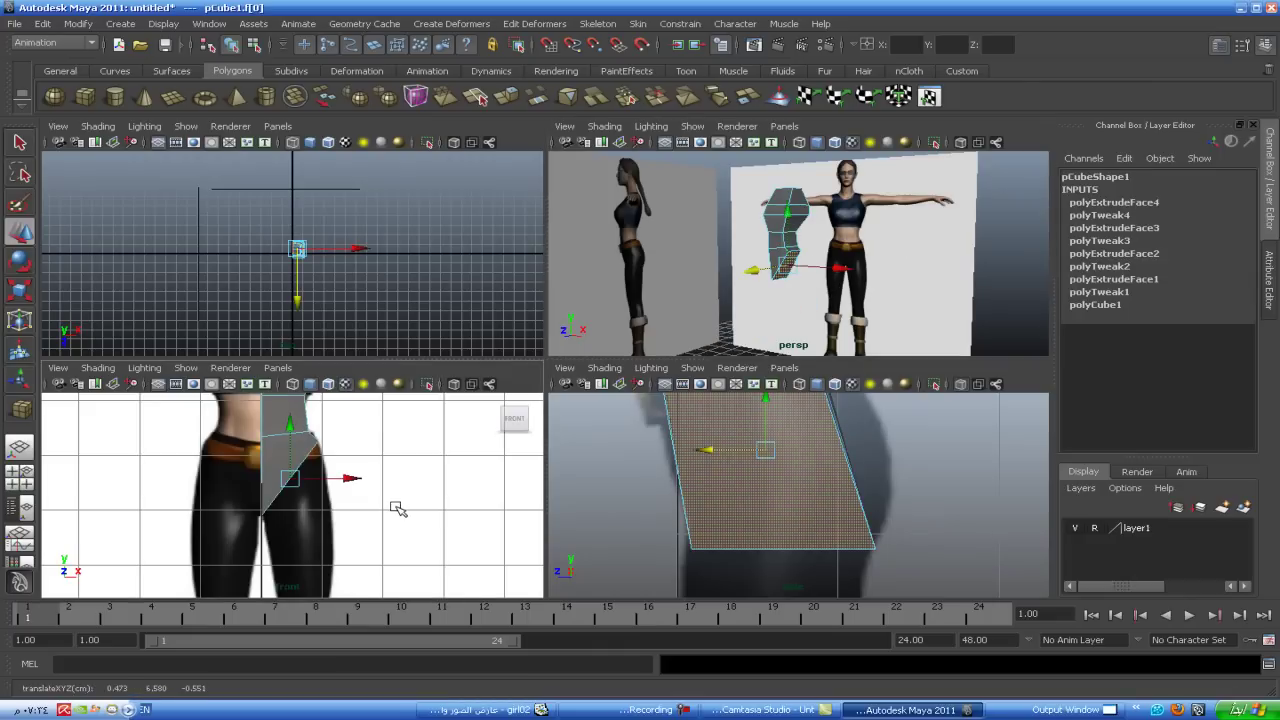
pyautogui.press('space')
pyautogui.press('z')
pyautogui.press('z')
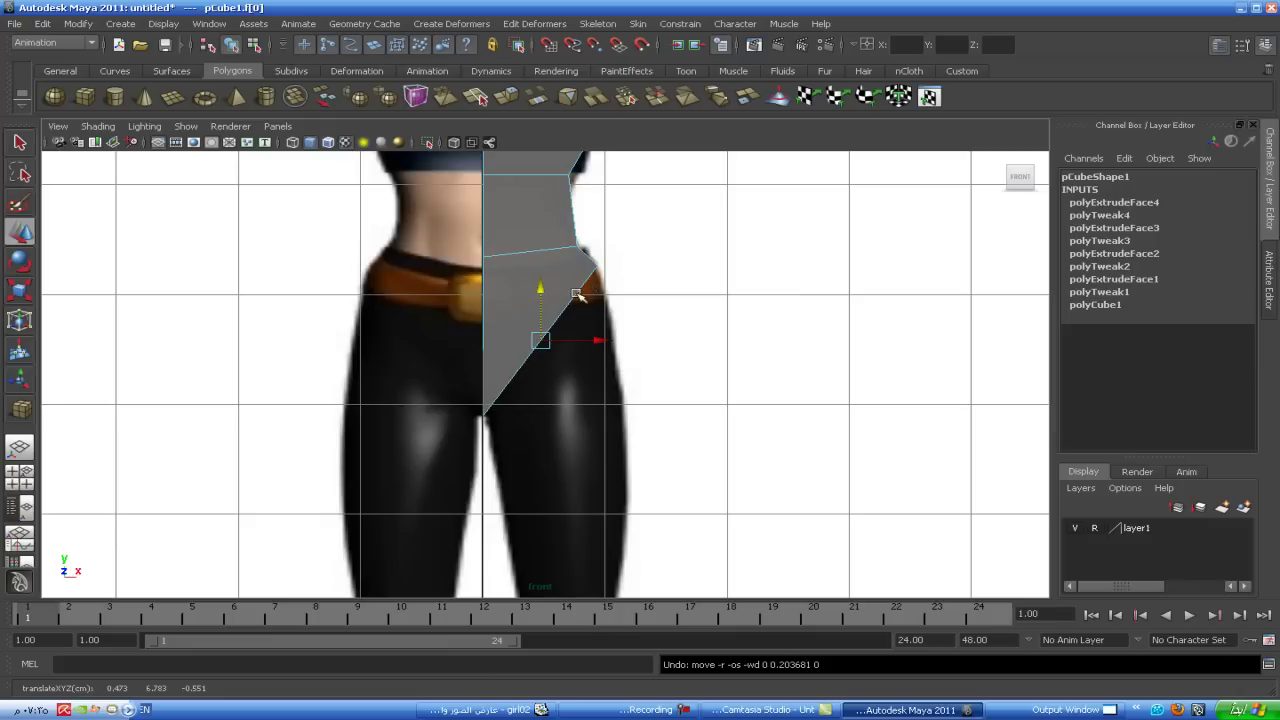
pyautogui.press('space')
pyautogui.press('space')
pyautogui.keyDown('alt'); pyautogui.moveTo(685, 315); pyautogui.dragTo(640, 381); pyautogui.keyUp('alt')
pyautogui.click(611, 400)
pyautogui.scroll(2, 611, 400)
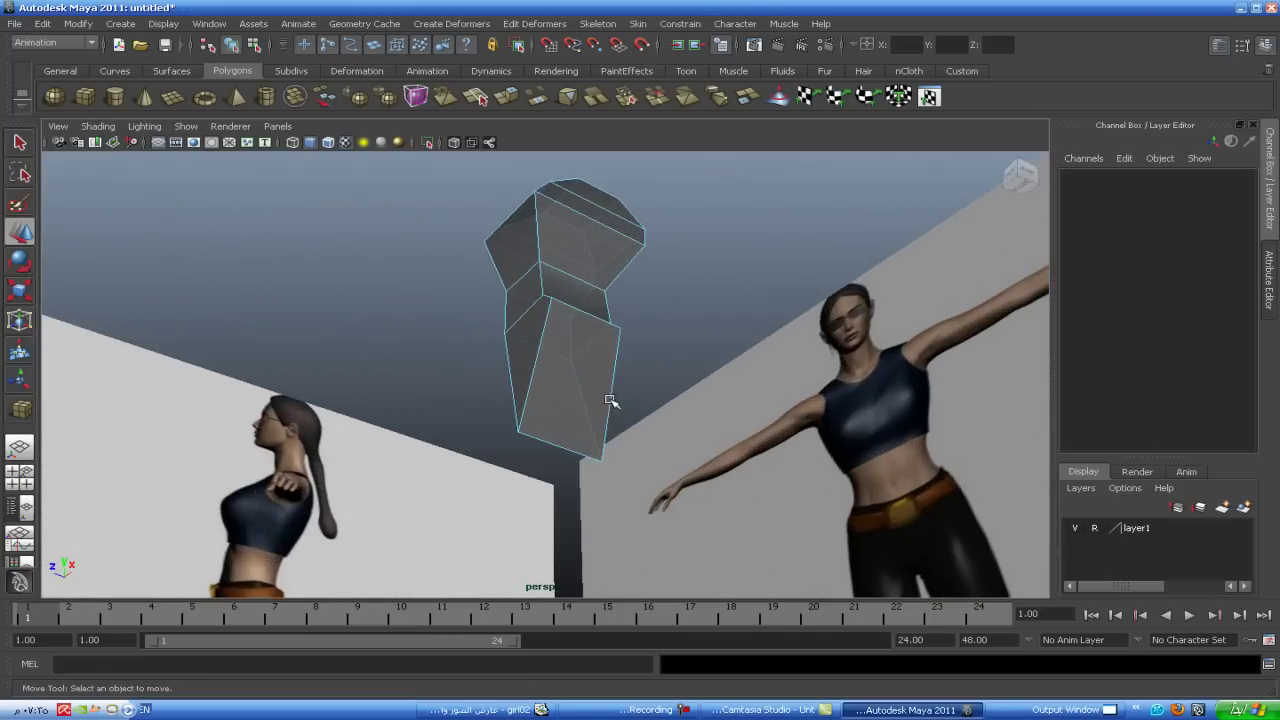
# - Split the lower hip face from its left edge to the lower-right edge, creating polySplit1
pyautogui.moveTo(533, 385); pyautogui.dragTo(540, 350, button='right')
pyautogui.click(529, 387)
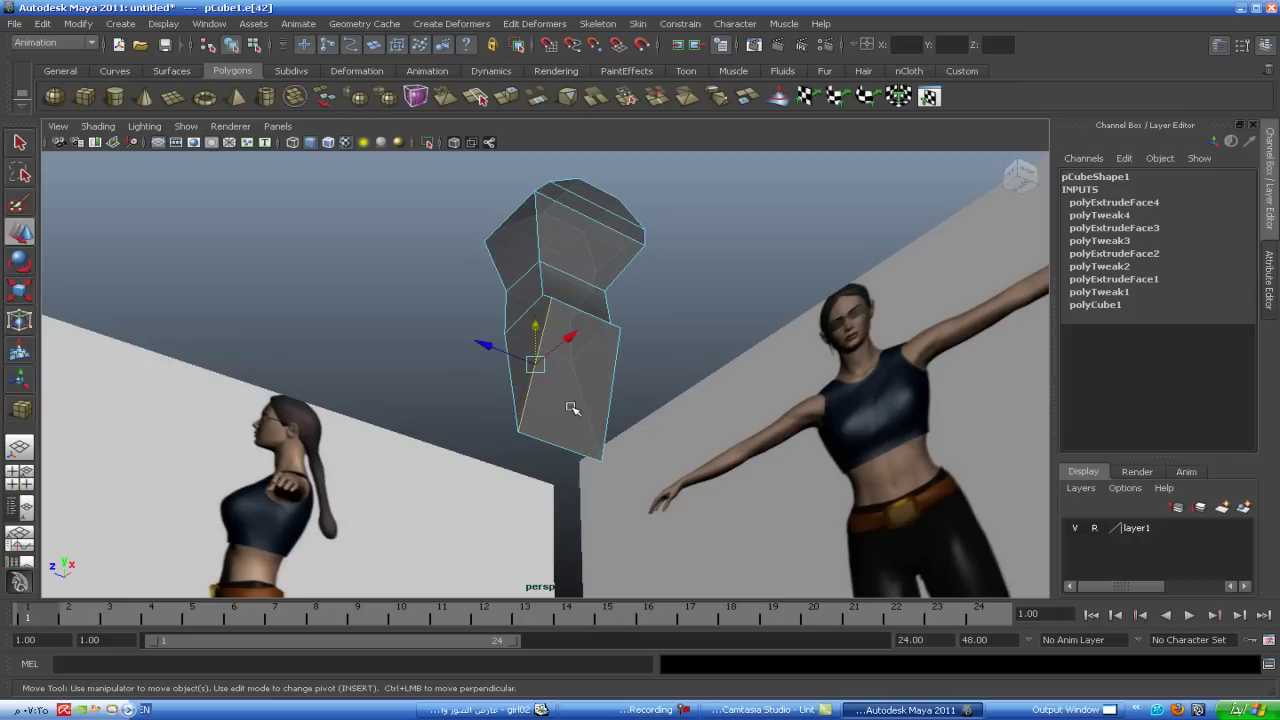
pyautogui.keyDown('shift'); pyautogui.moveTo(537, 379); pyautogui.dragTo(441, 388, button='right'); pyautogui.keyUp('shift')
pyautogui.moveTo(537, 393); pyautogui.dragTo(531, 403)
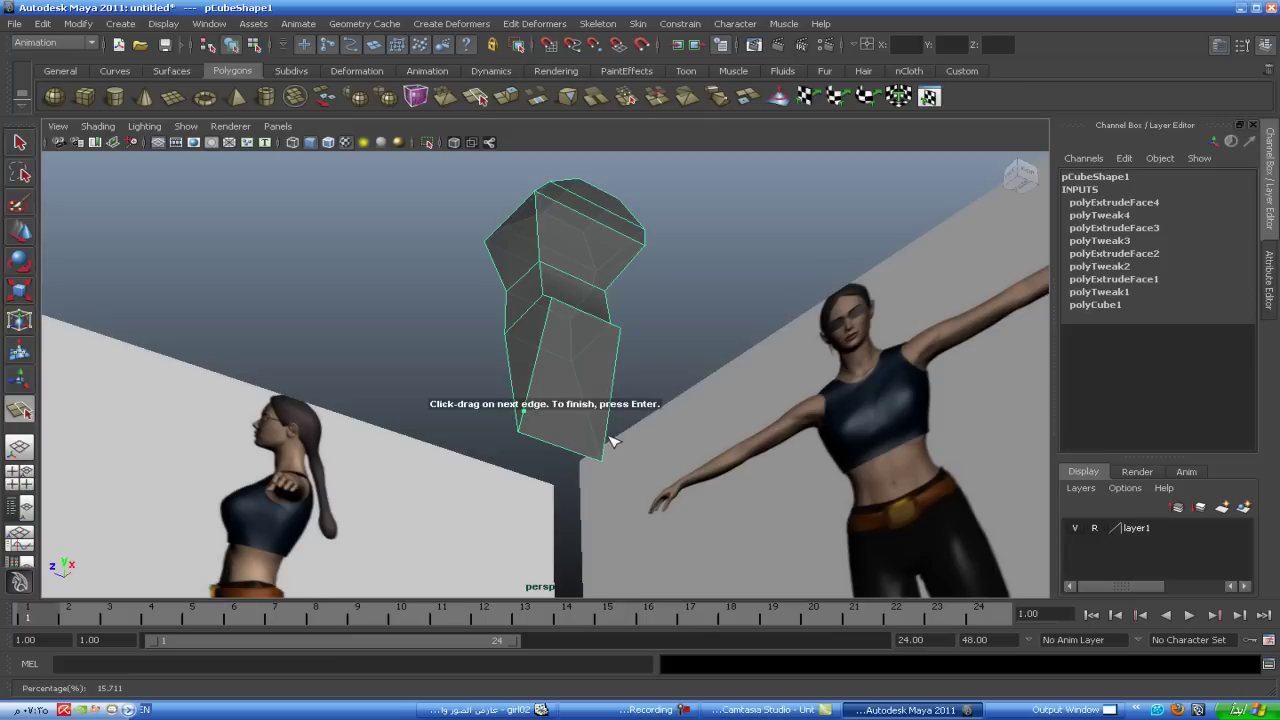
pyautogui.moveTo(612, 441); pyautogui.dragTo(612, 448)
pyautogui.press('Return')
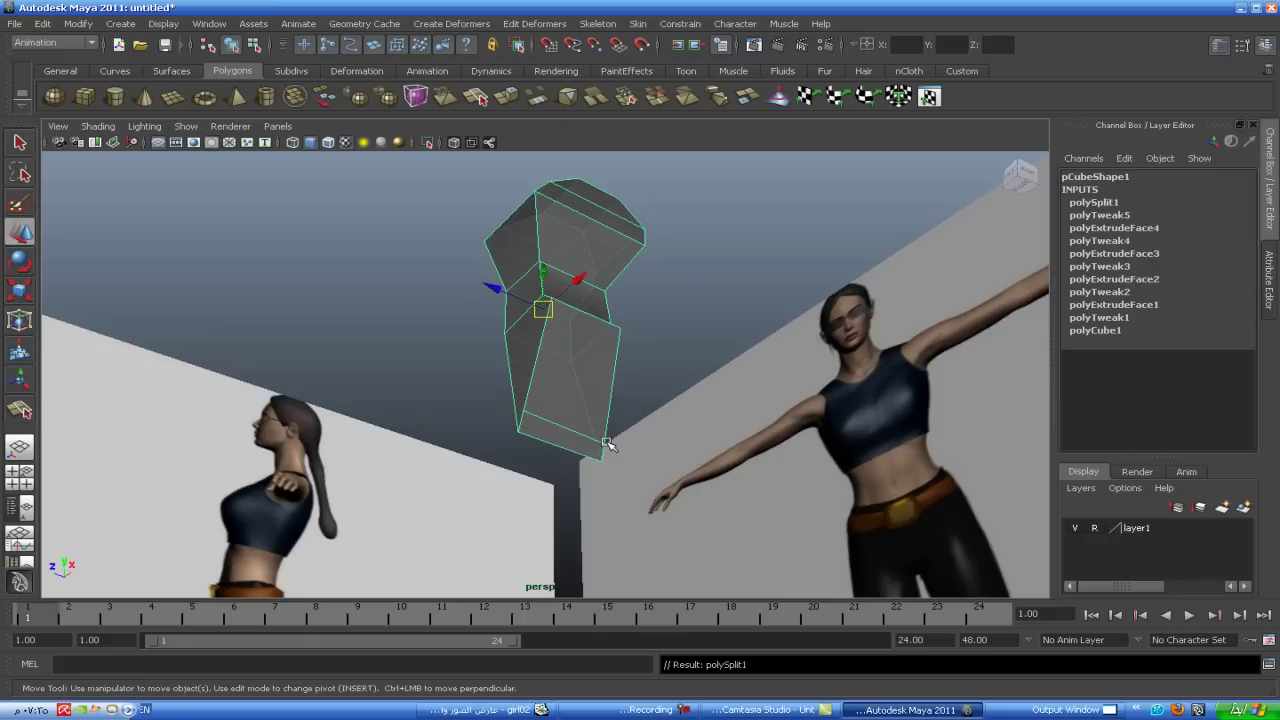
pyautogui.moveTo(598, 390); pyautogui.dragTo(583, 410, button='right')
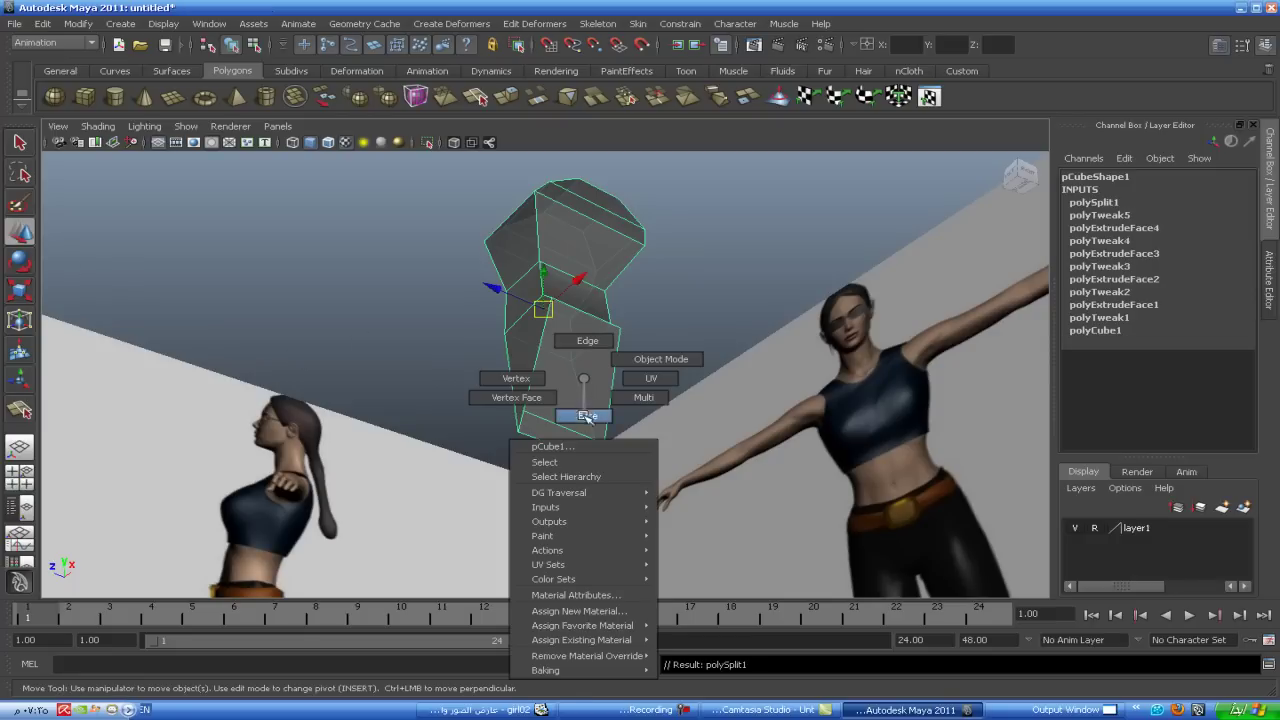
# - Extrude the lower hip face and move it down in Y as polyExtrudeFace5
pyautogui.click(583, 410)
pyautogui.press('space')
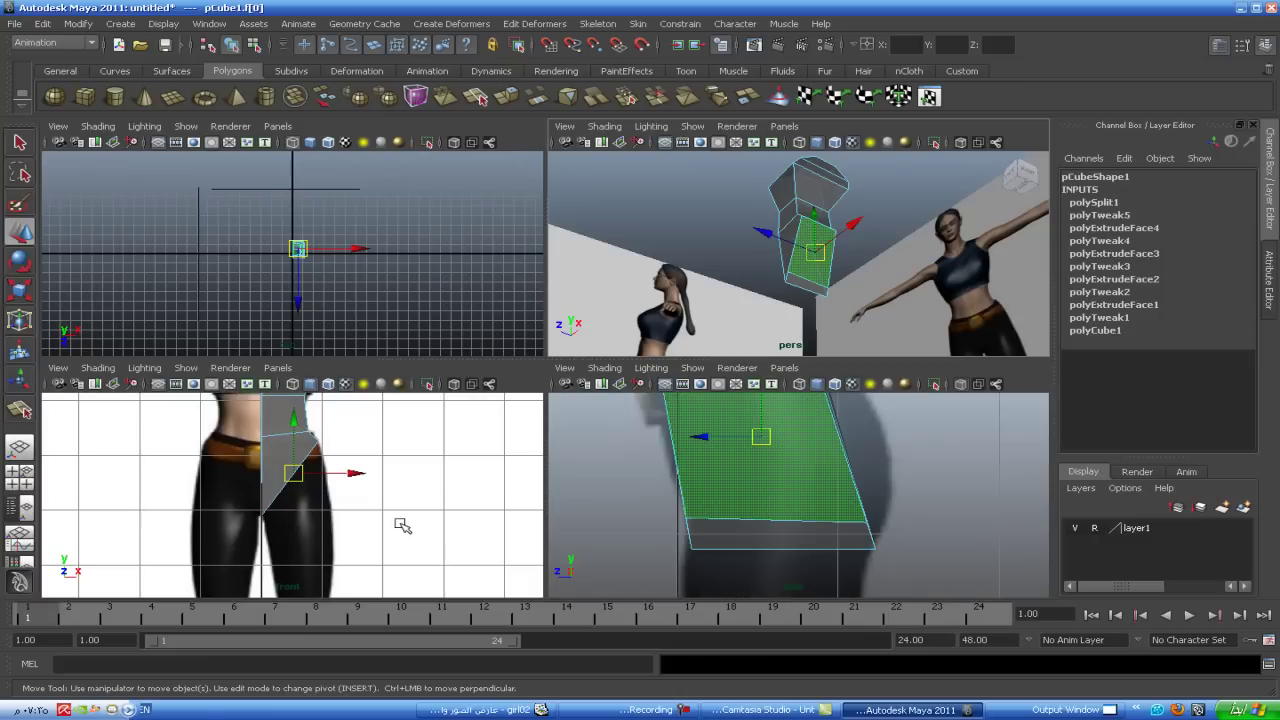
pyautogui.keyDown('shift'); pyautogui.moveTo(288, 490); pyautogui.dragTo(316, 475, button='right'); pyautogui.keyUp('shift')
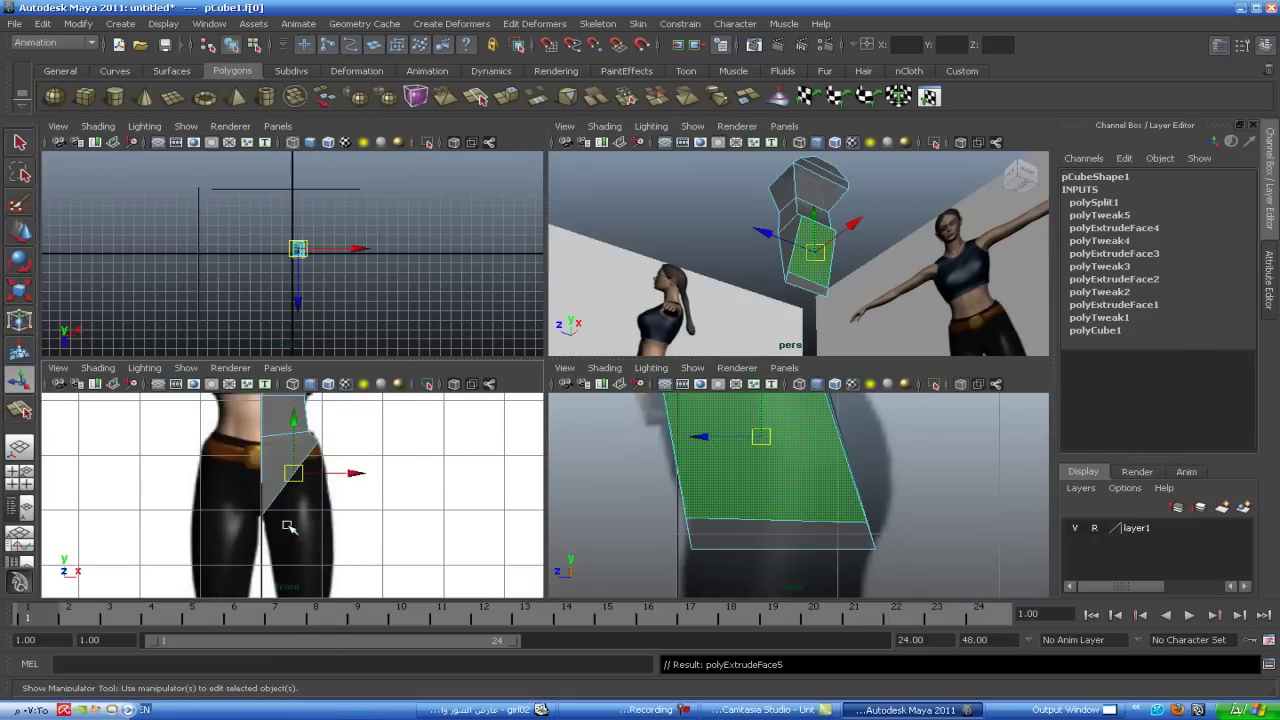
pyautogui.moveTo(295, 440); pyautogui.dragTo(297, 478)
pyautogui.press('space')
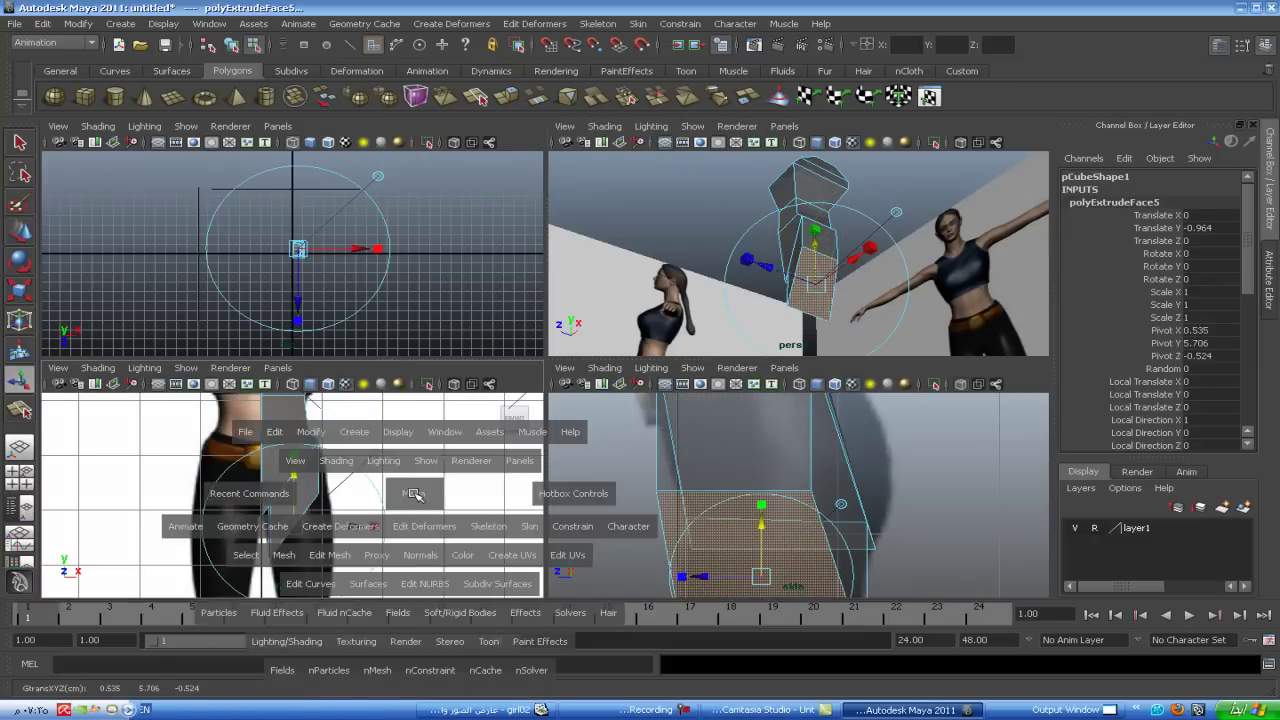
# - Raise the new section's inner bottom vertex to the crotch, then select the outer hip corner vertices
pyautogui.moveTo(510, 492); pyautogui.dragTo(442, 423, button='right')
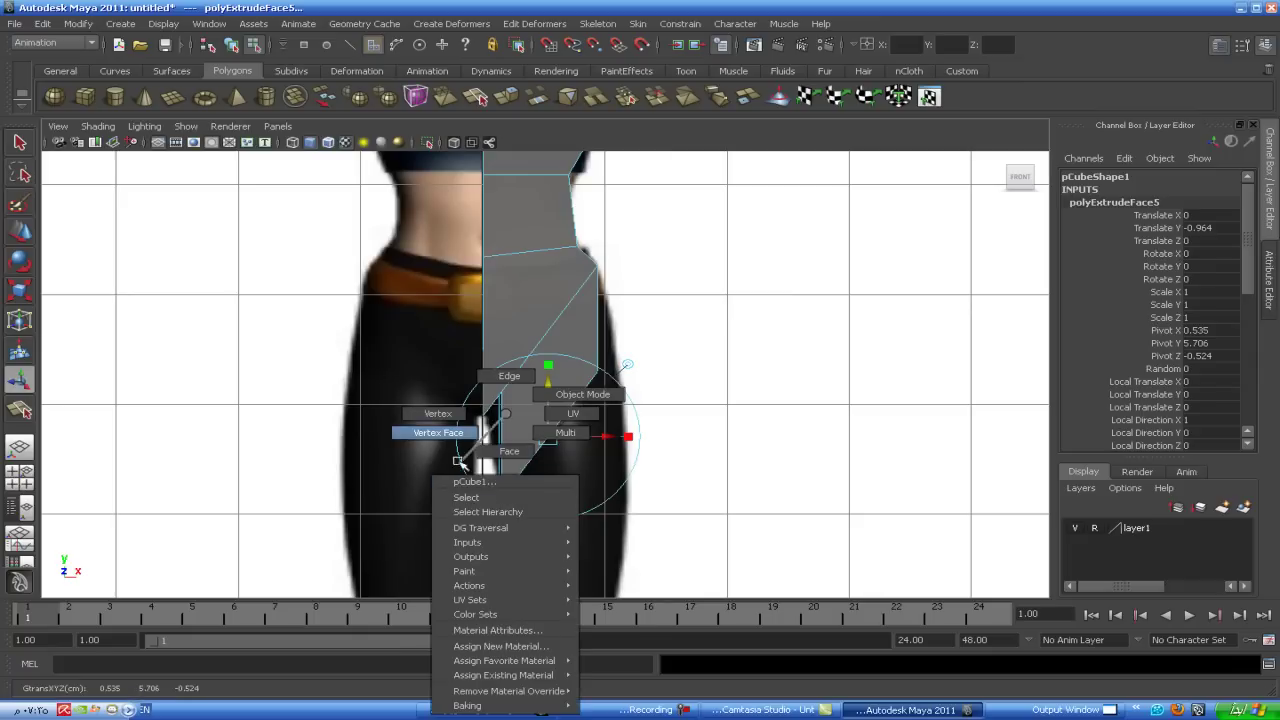
pyautogui.click(500, 503)
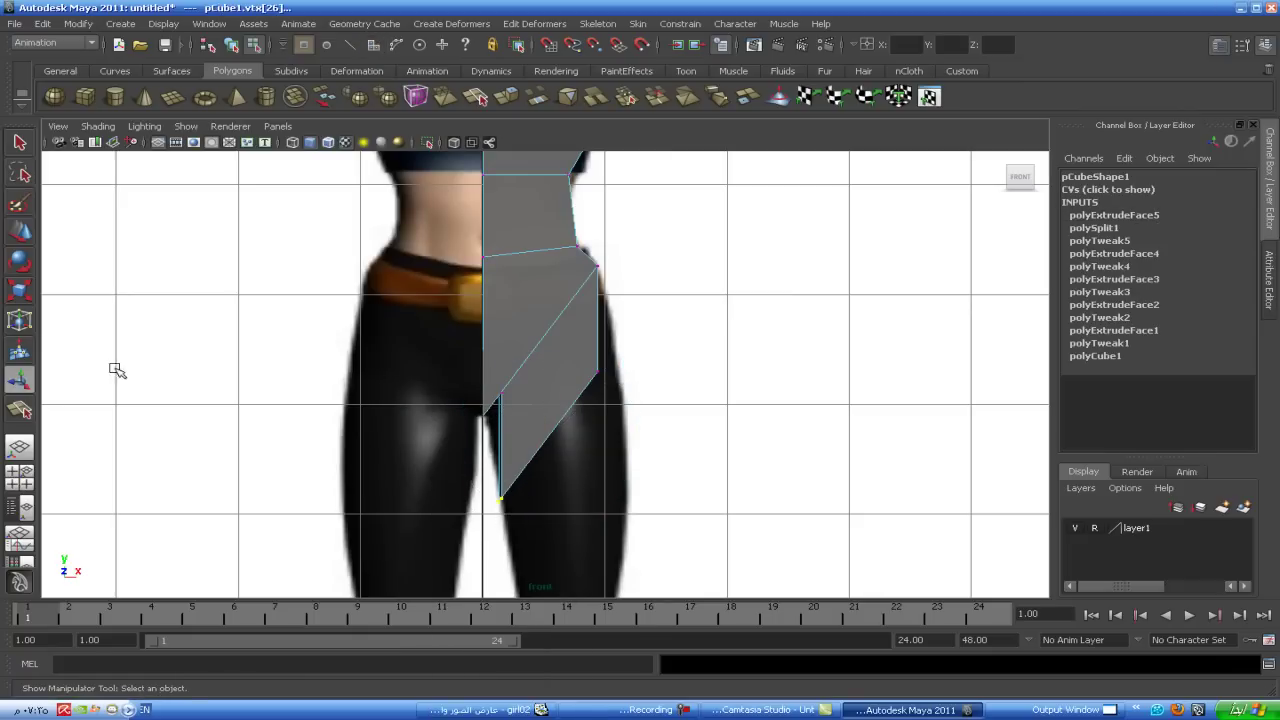
pyautogui.click(26, 236)
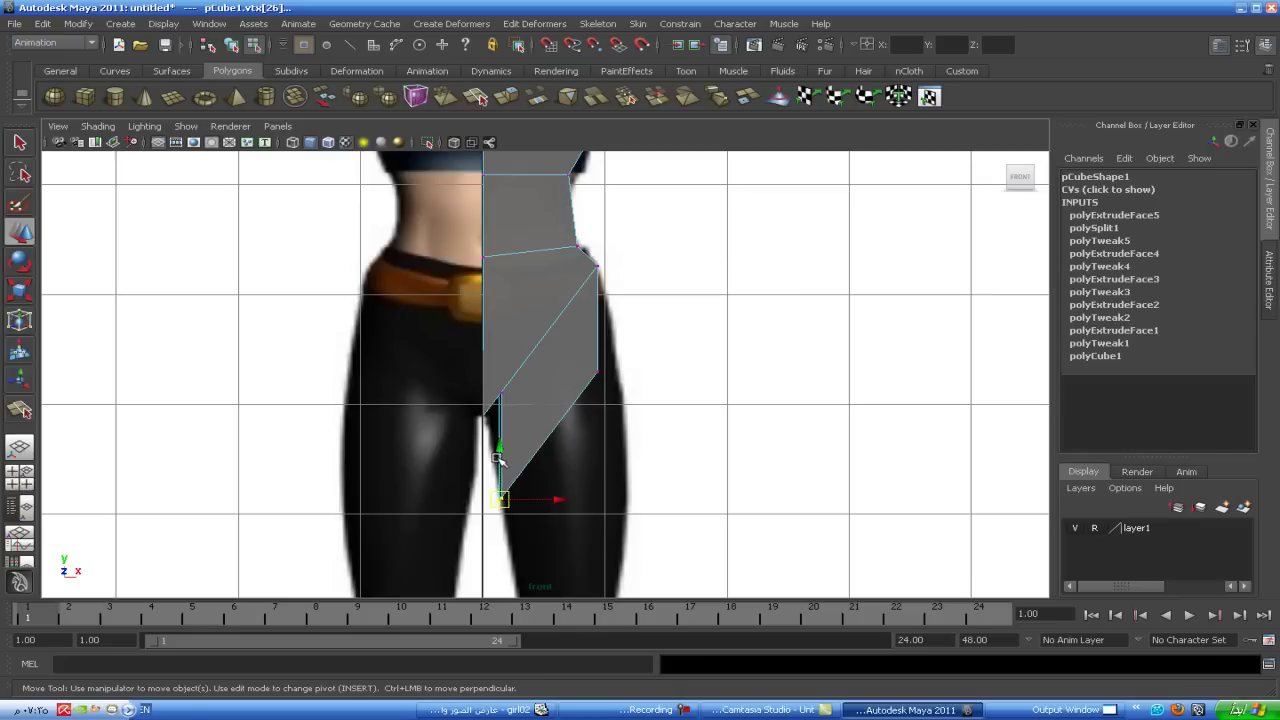
pyautogui.moveTo(498, 459); pyautogui.dragTo(508, 450)
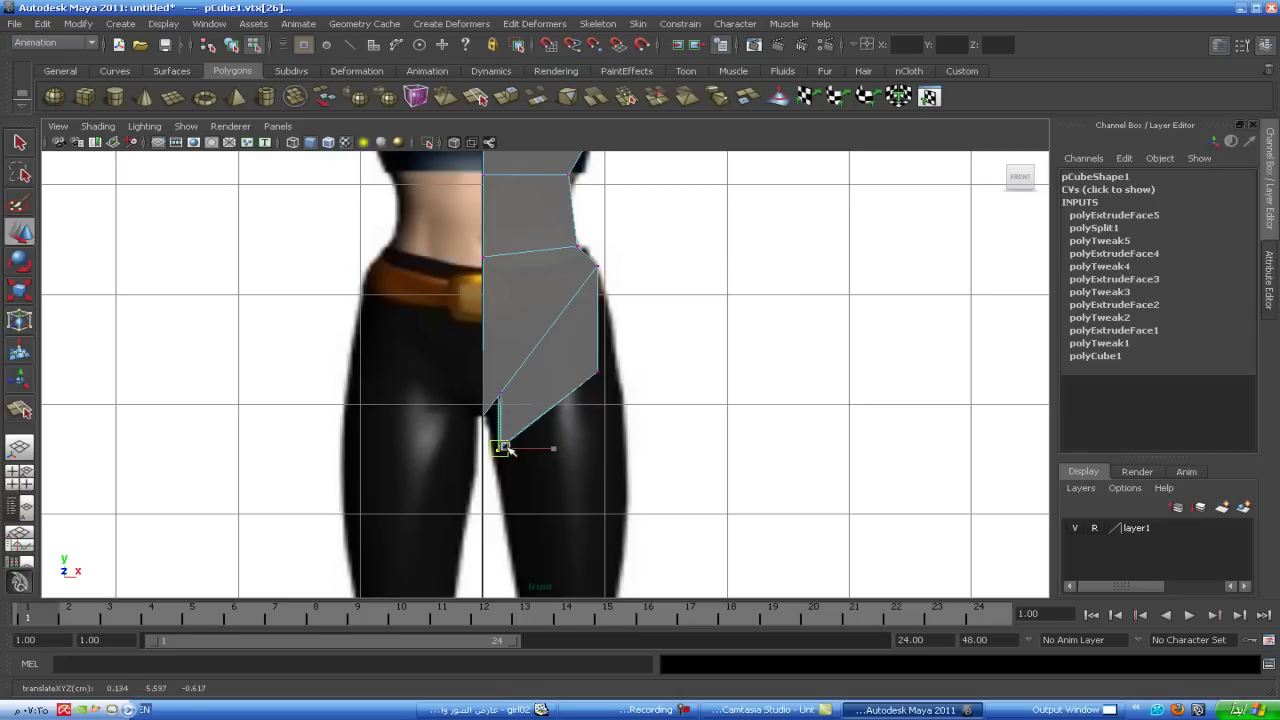
pyautogui.moveTo(486, 394); pyautogui.dragTo(508, 416)
pyautogui.moveTo(638, 351)
pyautogui.mouseDown()
pyautogui.moveTo(576, 412)
pyautogui.moveTo(628, 372)
pyautogui.mouseUp()
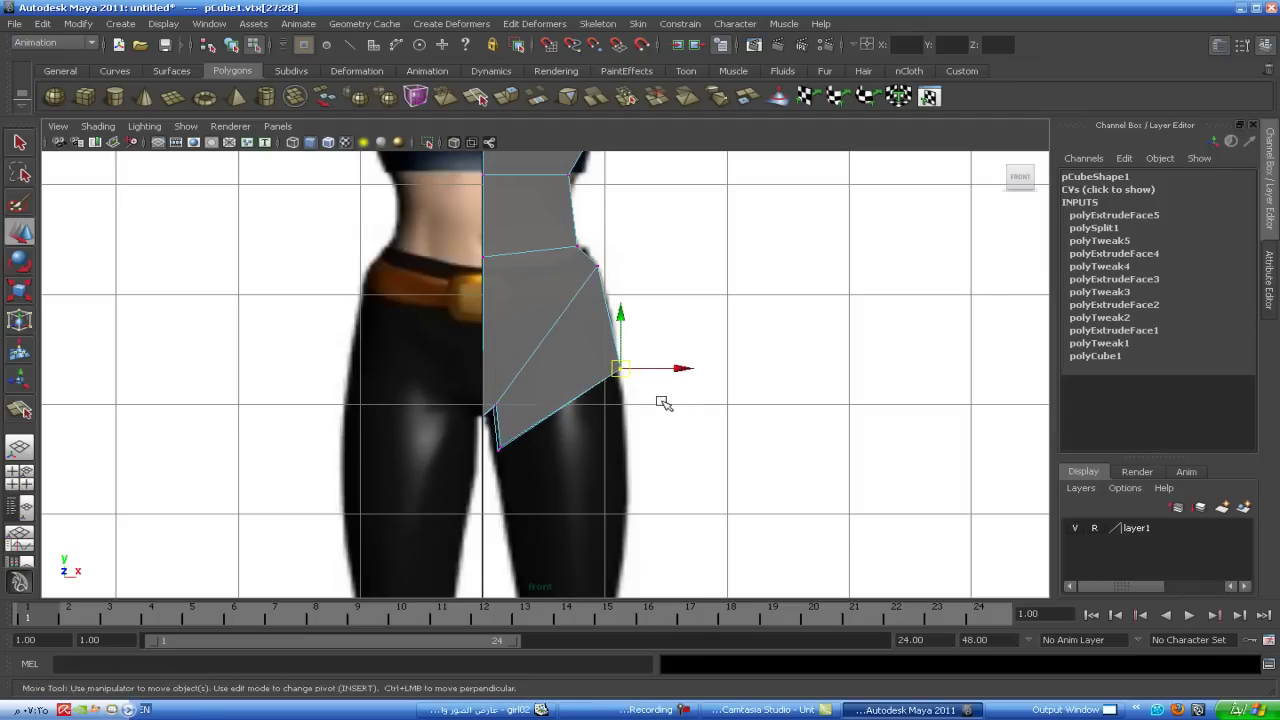
pyautogui.press('space')
# - Extrude the hip's bottom face down the thigh along world axes as polyExtrudeFace6
pyautogui.moveTo(829, 301); pyautogui.dragTo(823, 262, button='right')
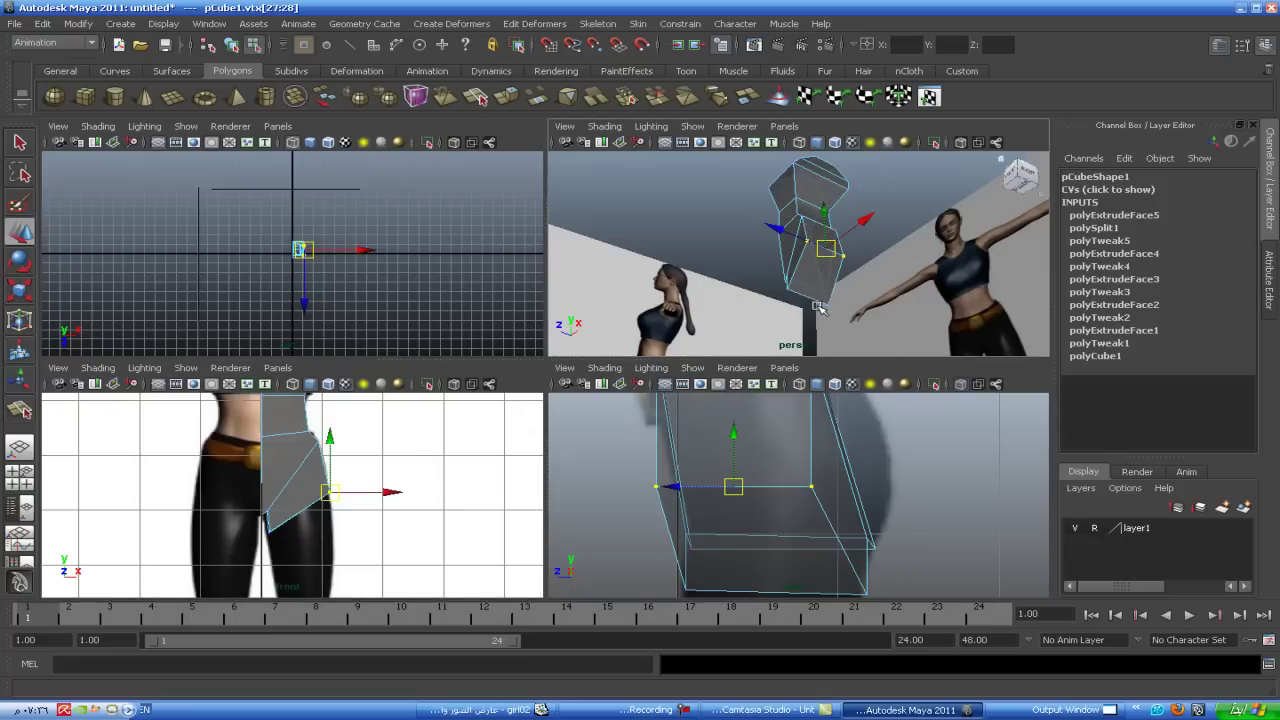
pyautogui.click(818, 272)
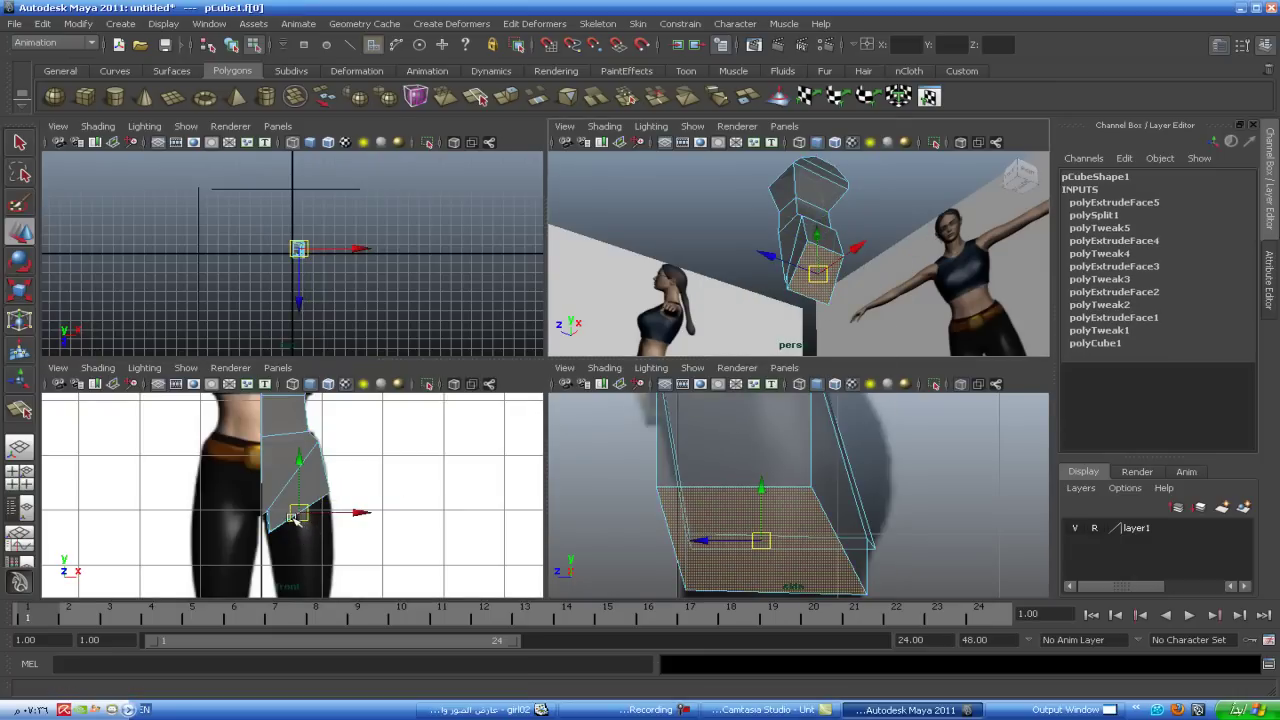
pyautogui.keyDown('shift'); pyautogui.moveTo(296, 518); pyautogui.dragTo(292, 540, button='right'); pyautogui.keyUp('shift')
pyautogui.press('space')
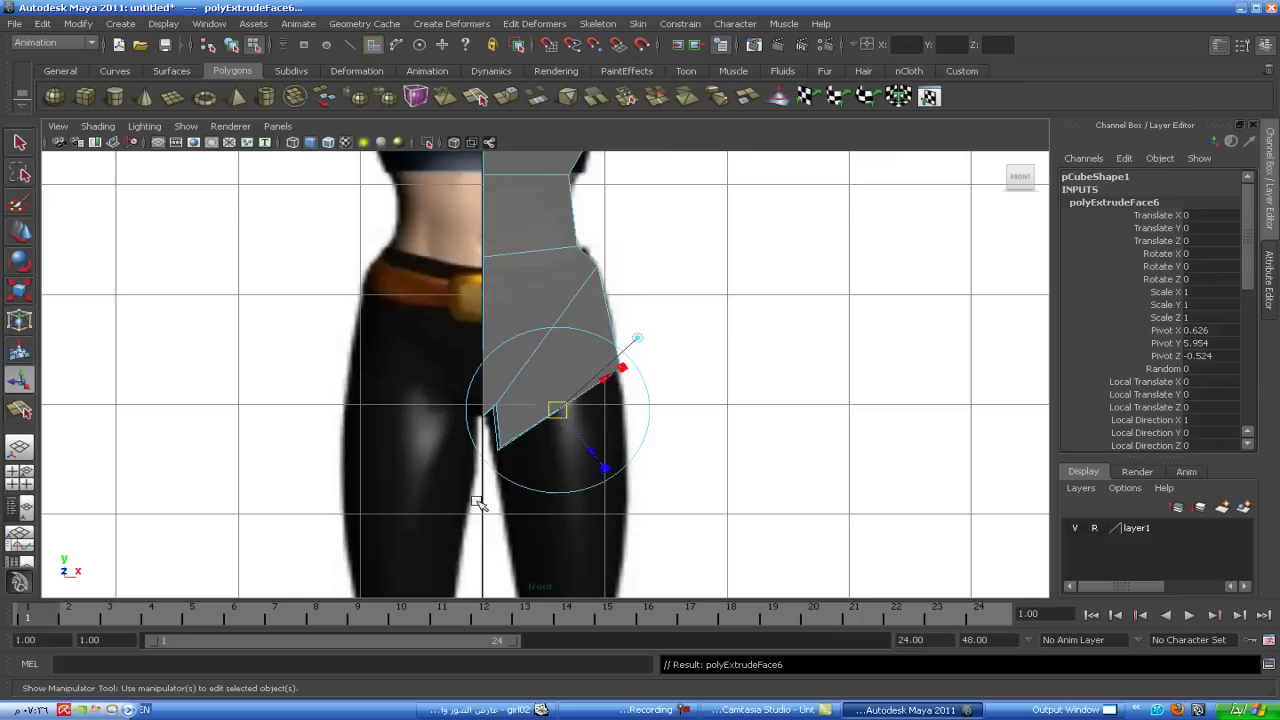
pyautogui.click(637, 339)
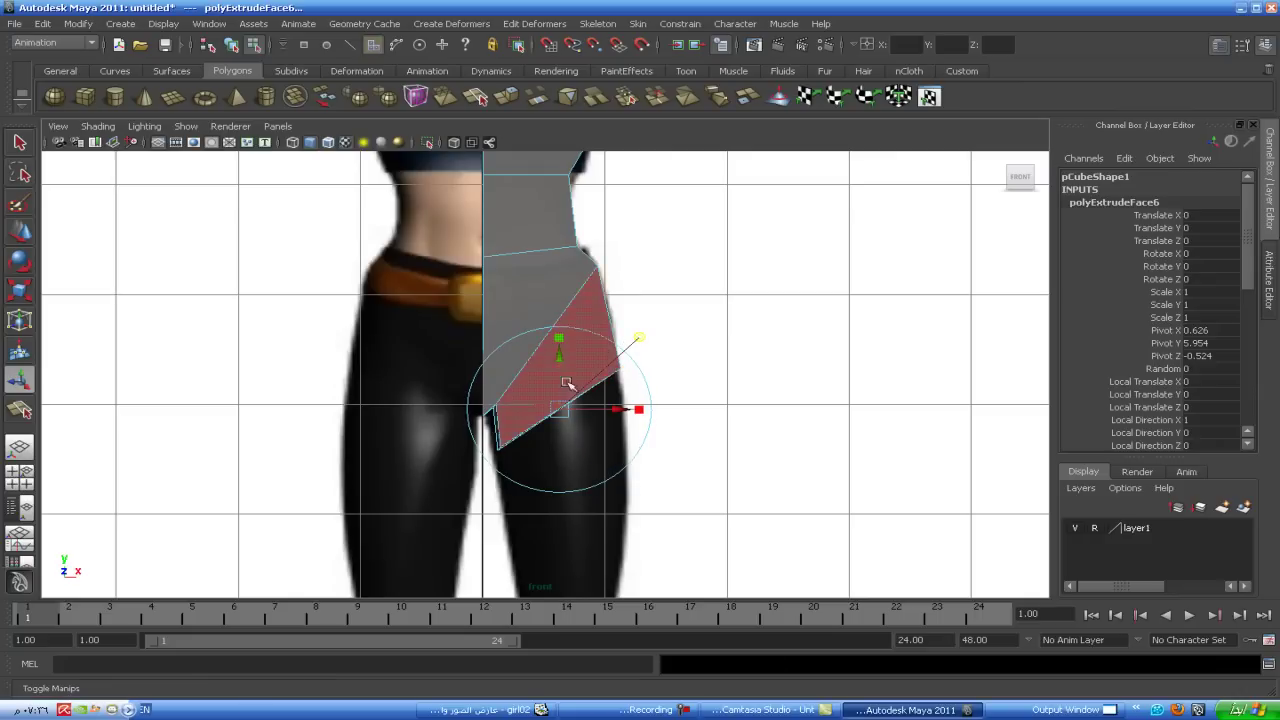
pyautogui.moveTo(559, 345); pyautogui.dragTo(560, 434)
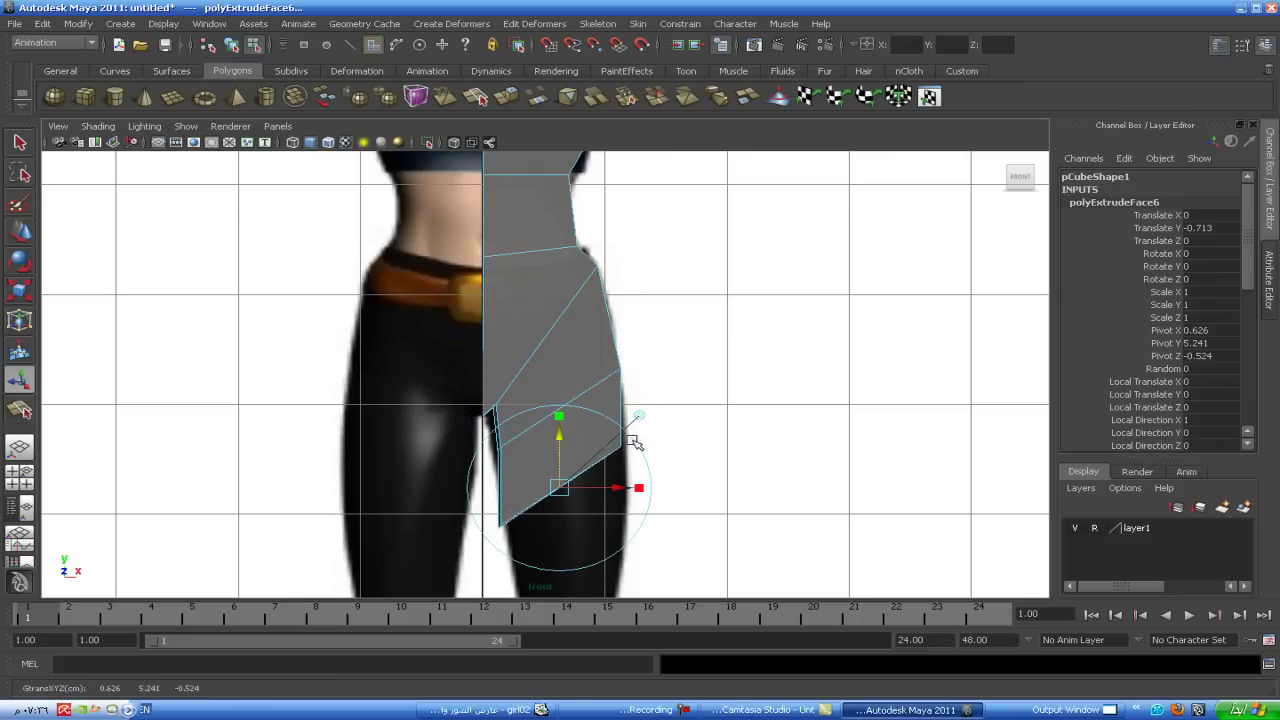
# - Move the two outer thigh vertices down onto the front reference's thigh line
pyautogui.moveTo(634, 444); pyautogui.dragTo(529, 414, button='right')
pyautogui.moveTo(609, 474); pyautogui.dragTo(632, 438)
pyautogui.press('w')
pyautogui.moveTo(620, 388); pyautogui.dragTo(619, 481)
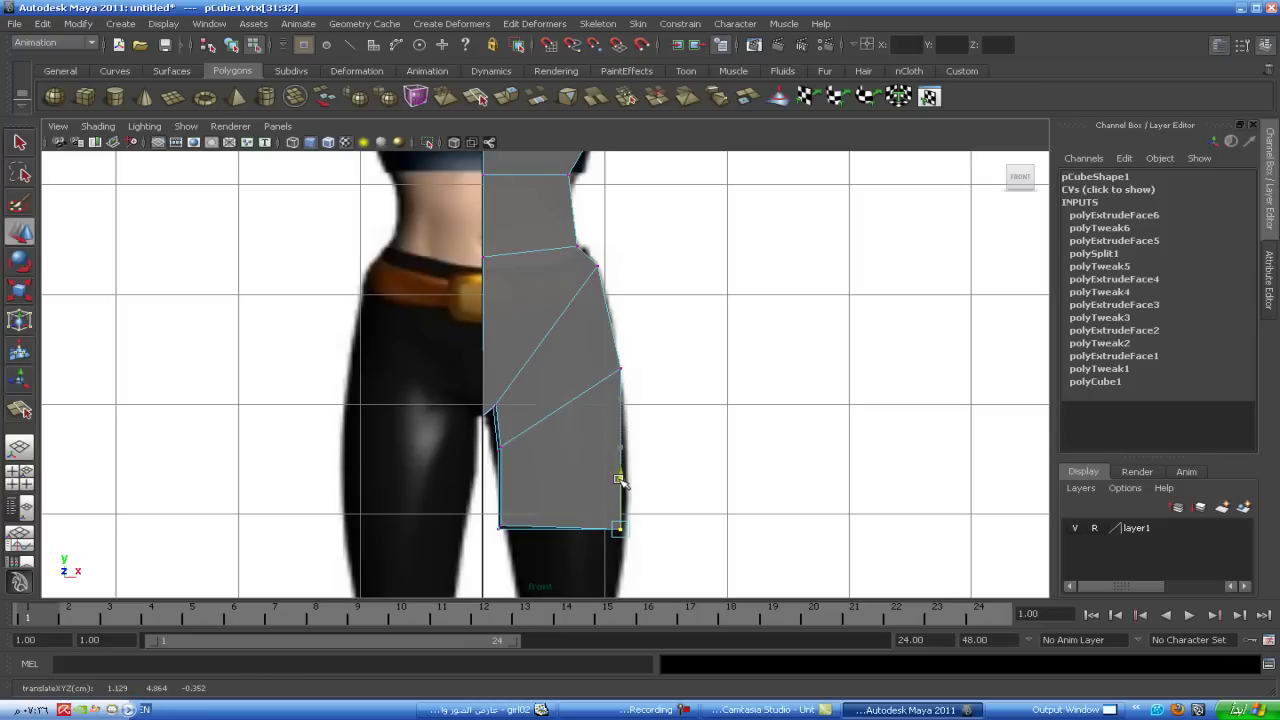
# - Zoom in and nudge the bottom inner corner vertex onto the leg's edge
pyautogui.click(501, 527)
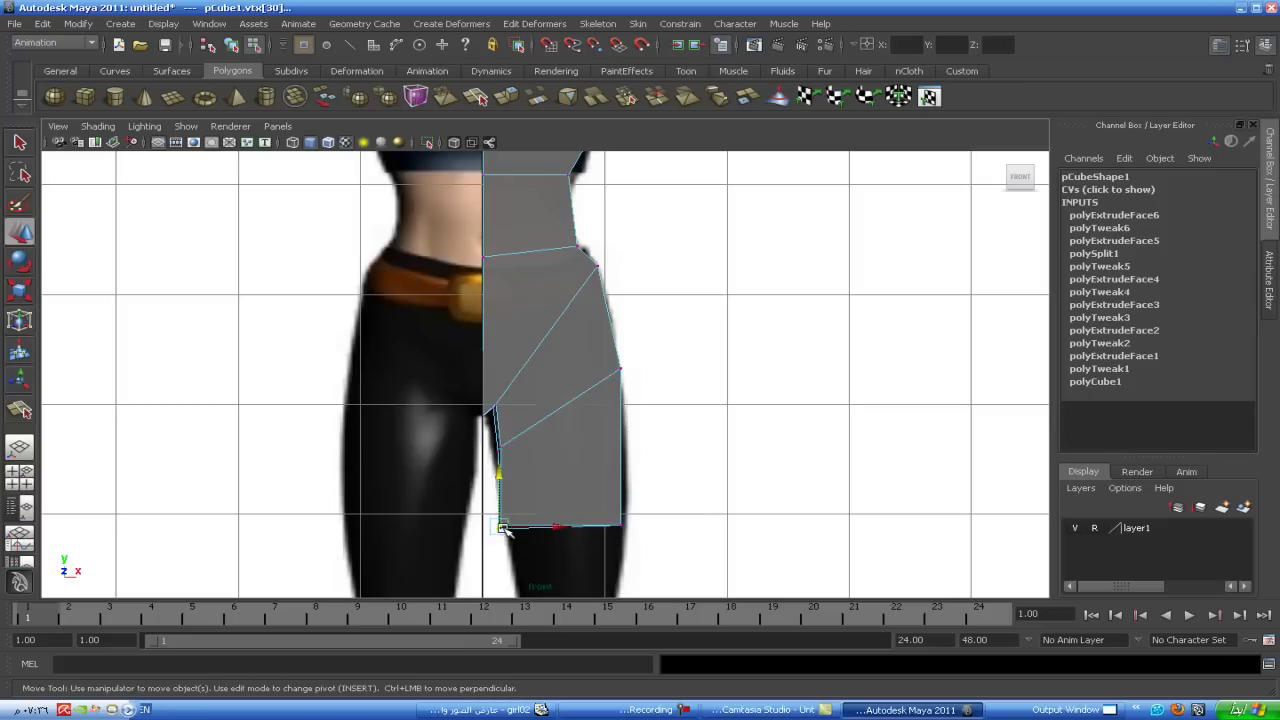
pyautogui.scroll(2, 714, 414)
pyautogui.keyDown('alt'); pyautogui.moveTo(714, 414); pyautogui.dragTo(703, 448, button='middle'); pyautogui.keyUp('alt')
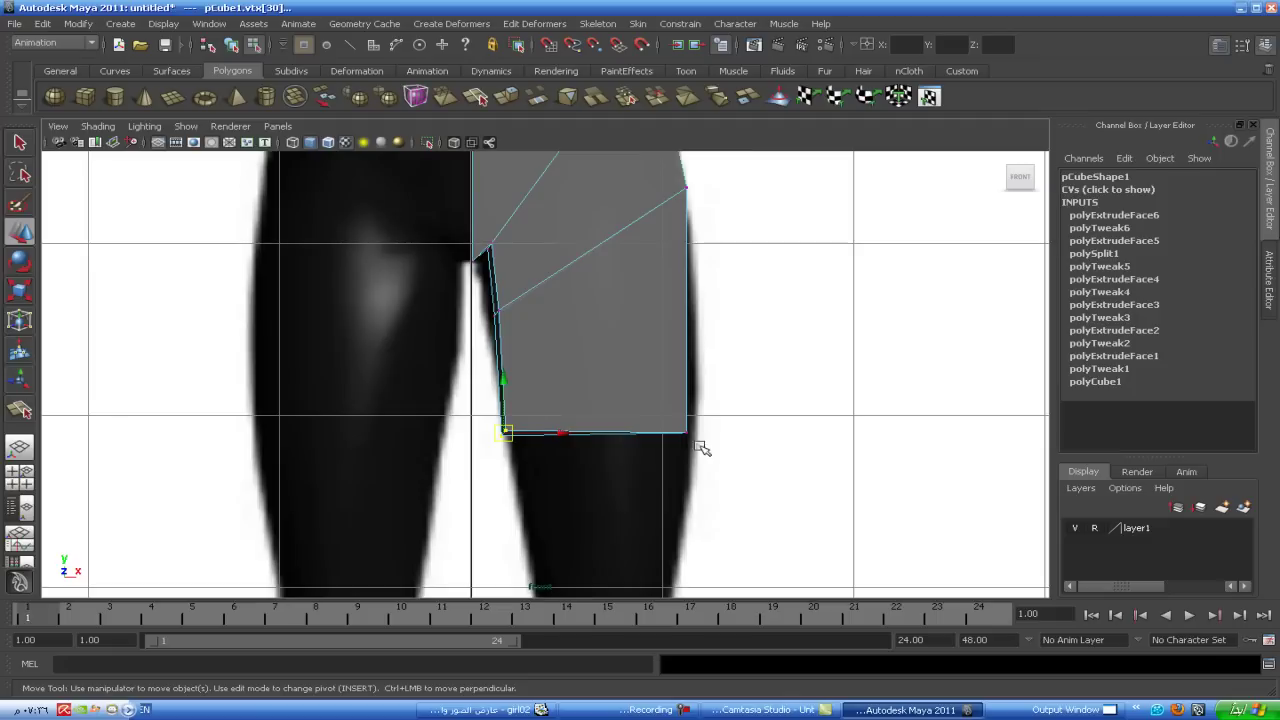
pyautogui.scroll(2, 703, 448)
pyautogui.keyDown('alt'); pyautogui.moveTo(654, 491); pyautogui.dragTo(849, 446, button='middle'); pyautogui.keyUp('alt')
pyautogui.click(849, 446)
pyautogui.click(508, 392)
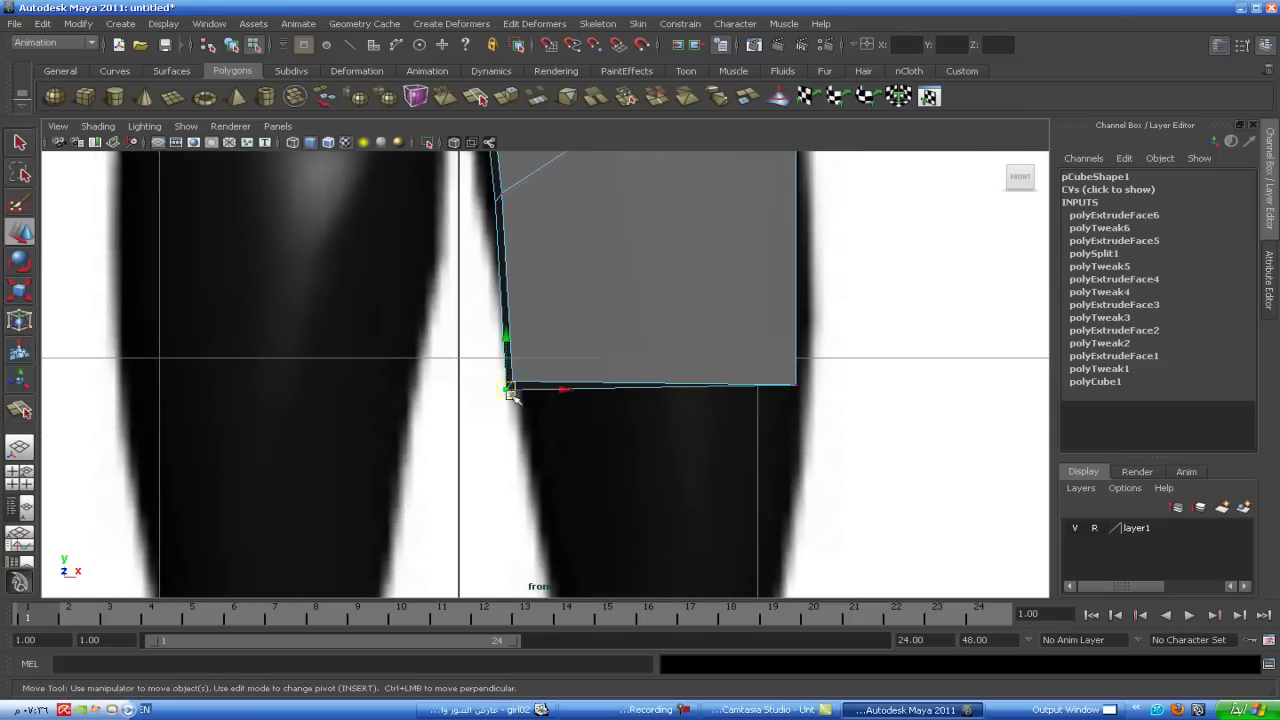
pyautogui.moveTo(510, 393); pyautogui.dragTo(514, 386)
pyautogui.scroll(-5, 838, 394)
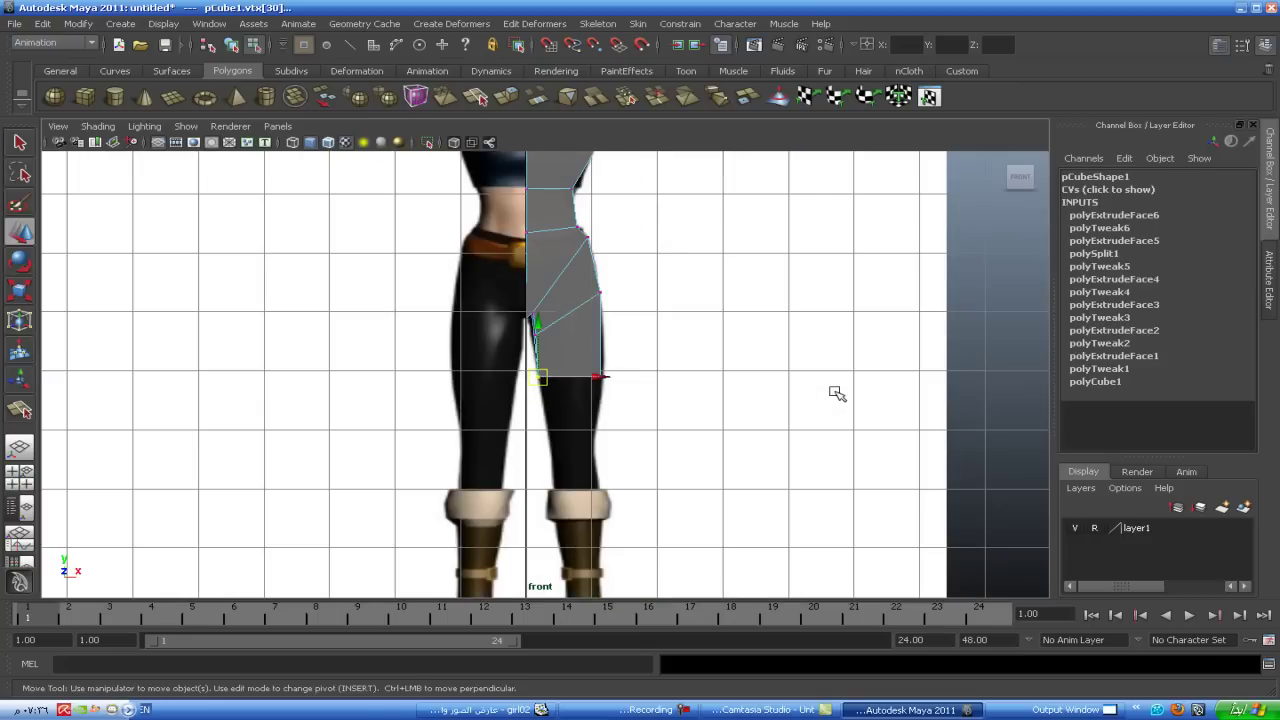
pyautogui.scroll(1, 838, 394)
pyautogui.press('space')
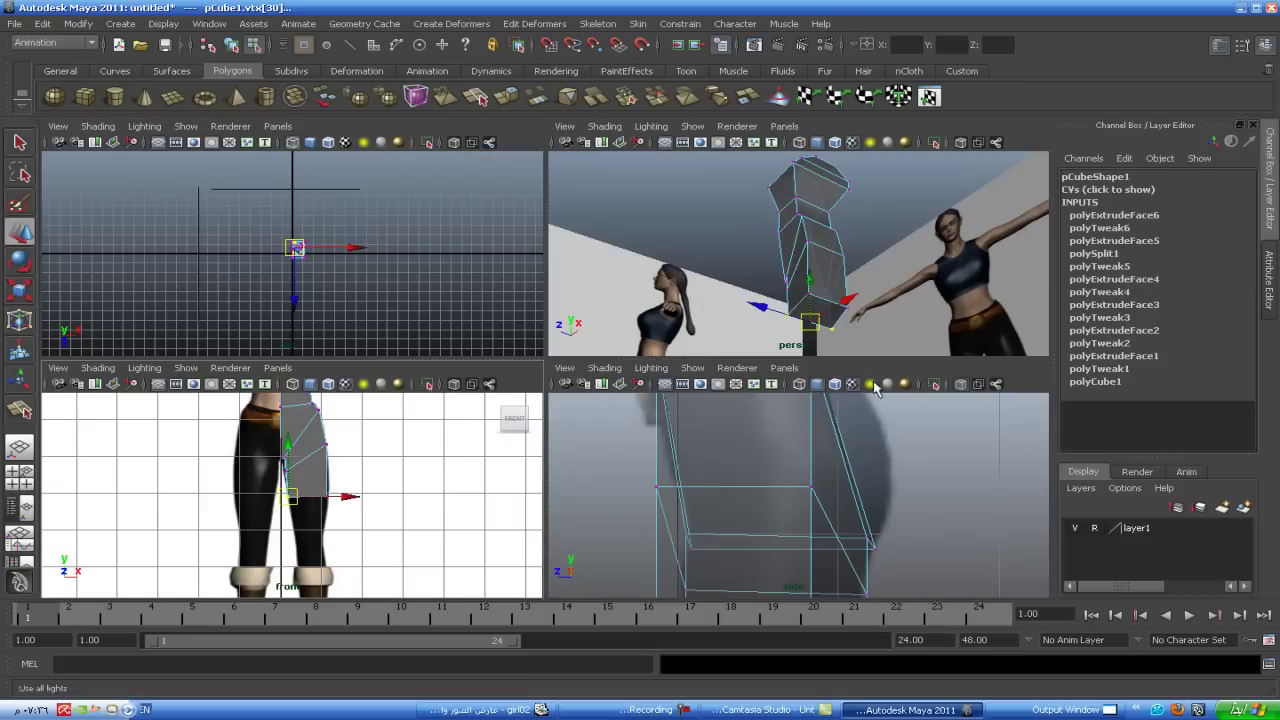
# - In the side view, move the thigh's lower-left and upper-left vertices onto the leg outline
pyautogui.press('space')
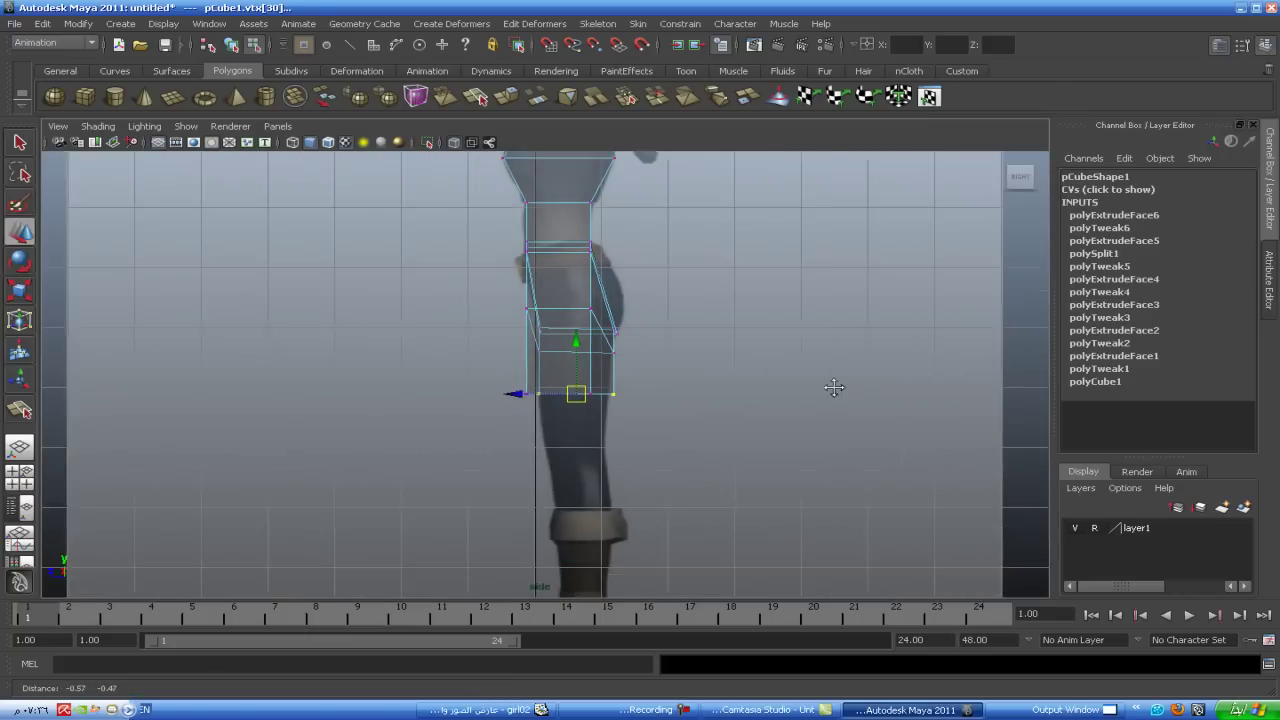
pyautogui.scroll(2, 829, 386)
pyautogui.scroll(1, 714, 437)
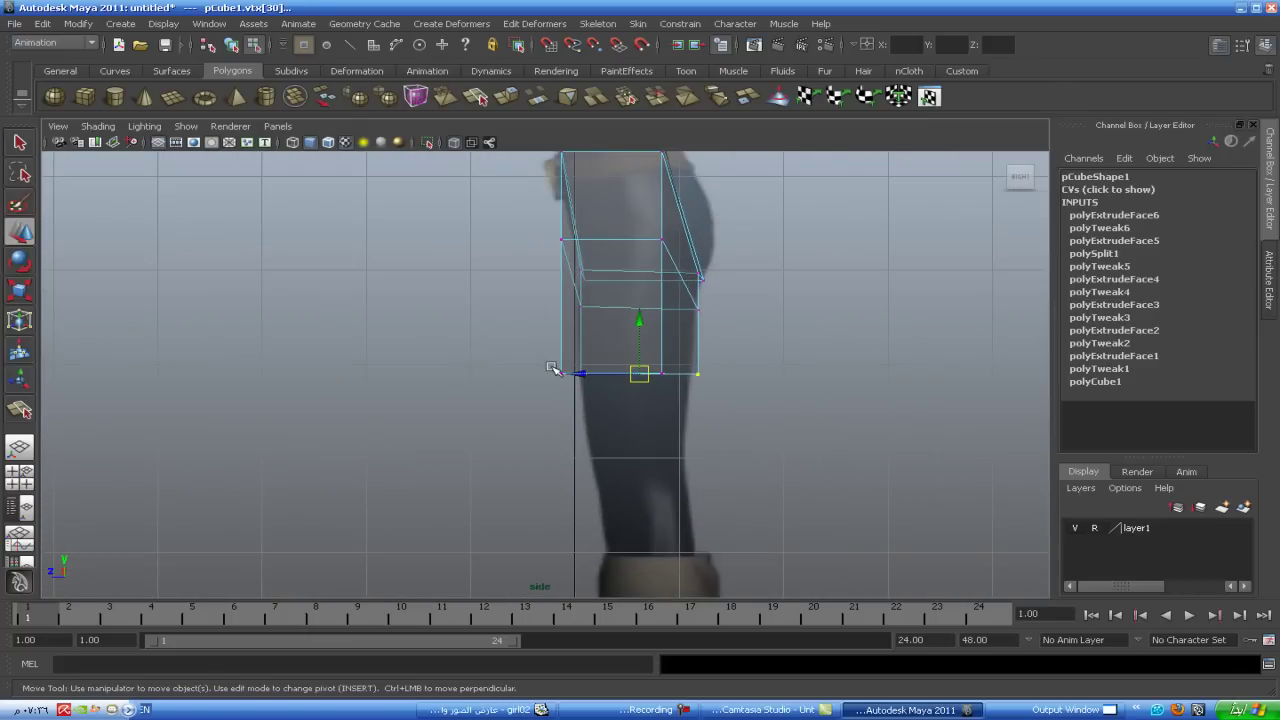
pyautogui.click(562, 376)
pyautogui.moveTo(524, 374); pyautogui.dragTo(548, 334)
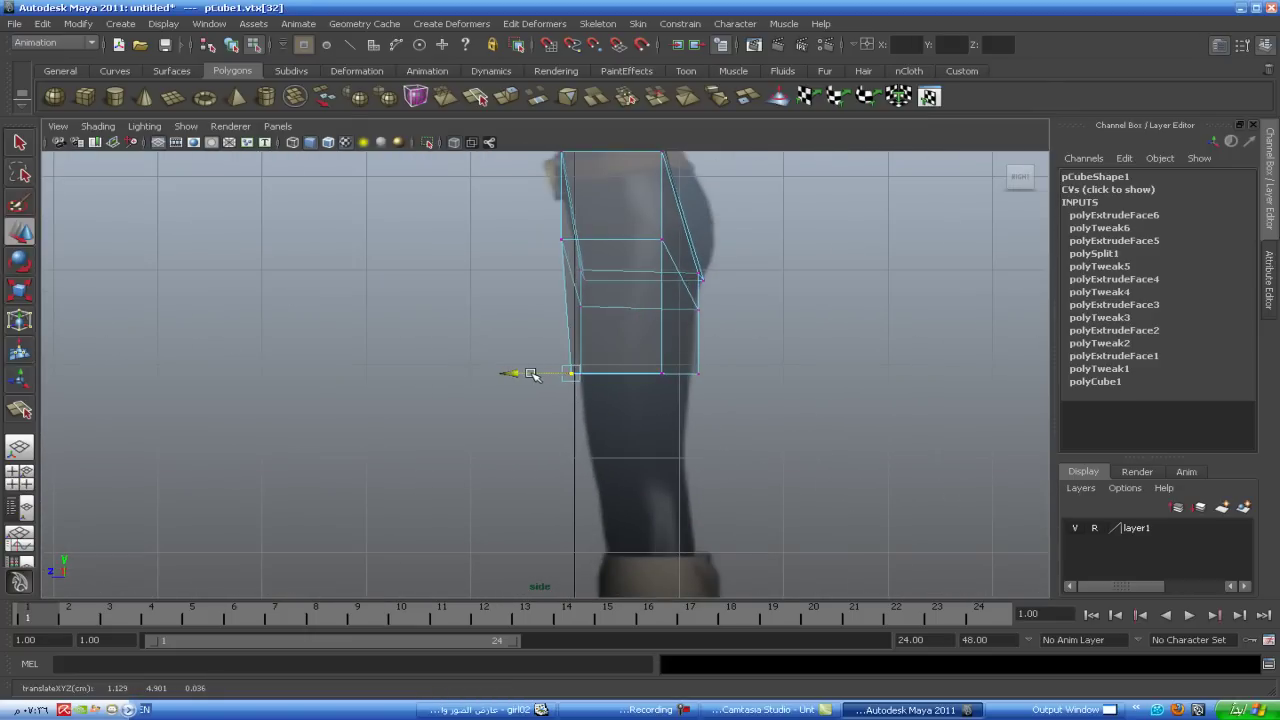
pyautogui.click(566, 245)
pyautogui.moveTo(514, 241); pyautogui.dragTo(514, 242)
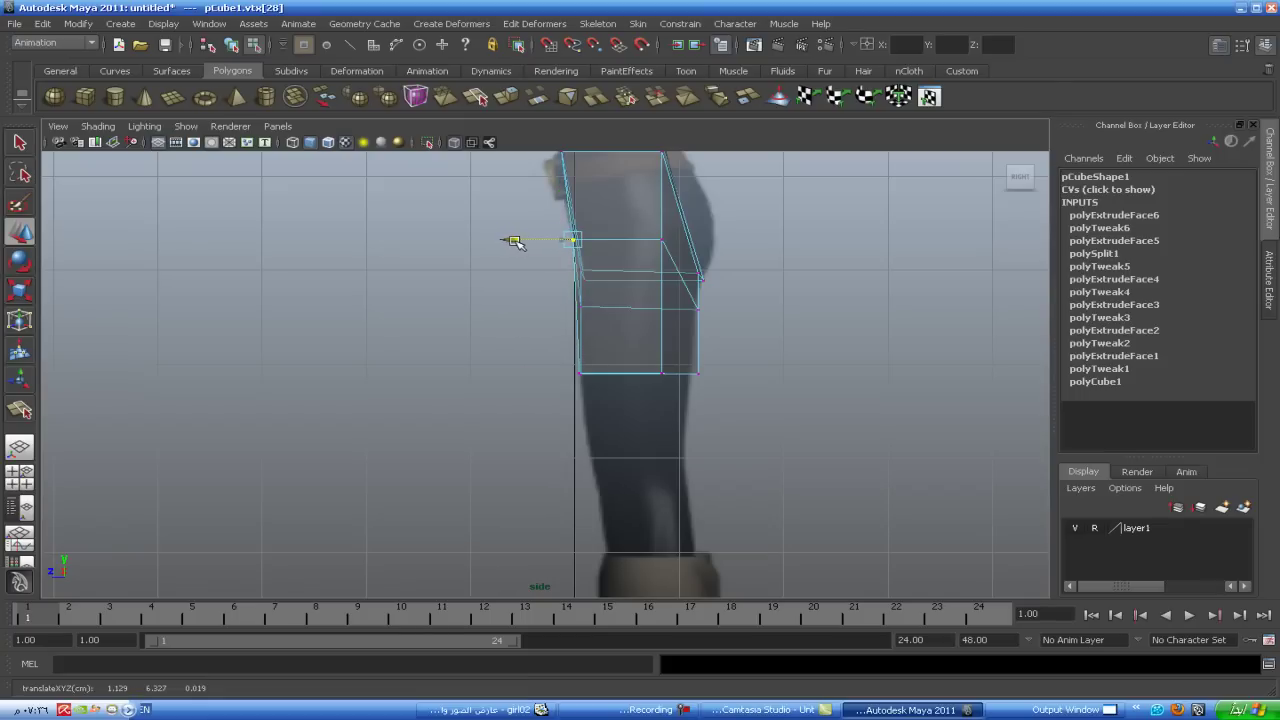
# - Push the thigh's upper-right vertex out to follow the buttock's curve
pyautogui.click(651, 380)
pyautogui.click(620, 369)
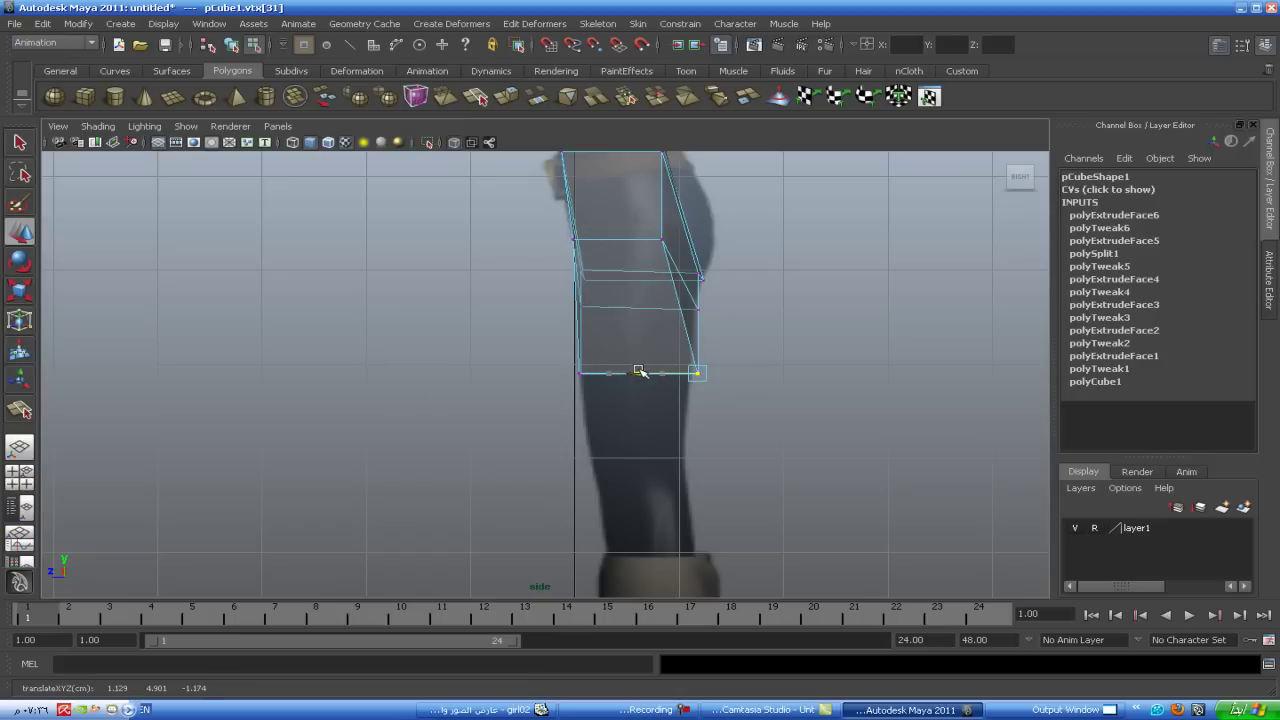
pyautogui.click(740, 403)
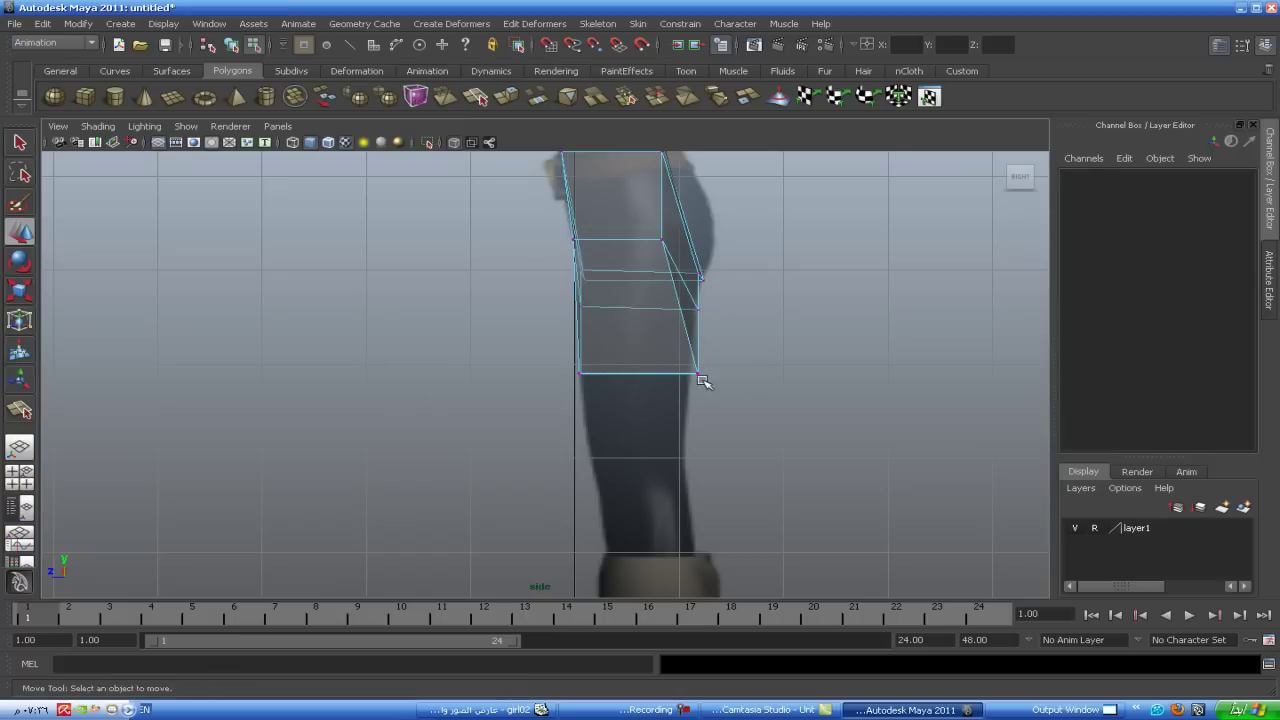
pyautogui.click(664, 230)
pyautogui.moveTo(603, 236); pyautogui.dragTo(650, 236)
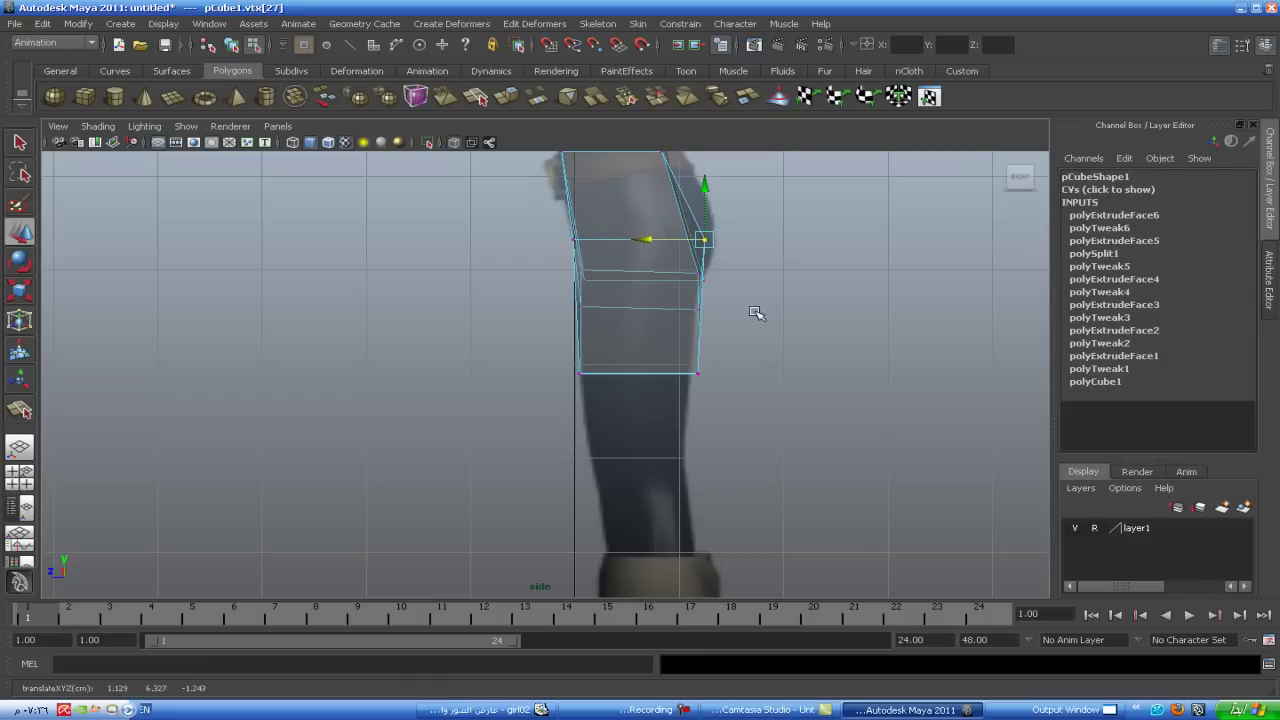
pyautogui.press('space')
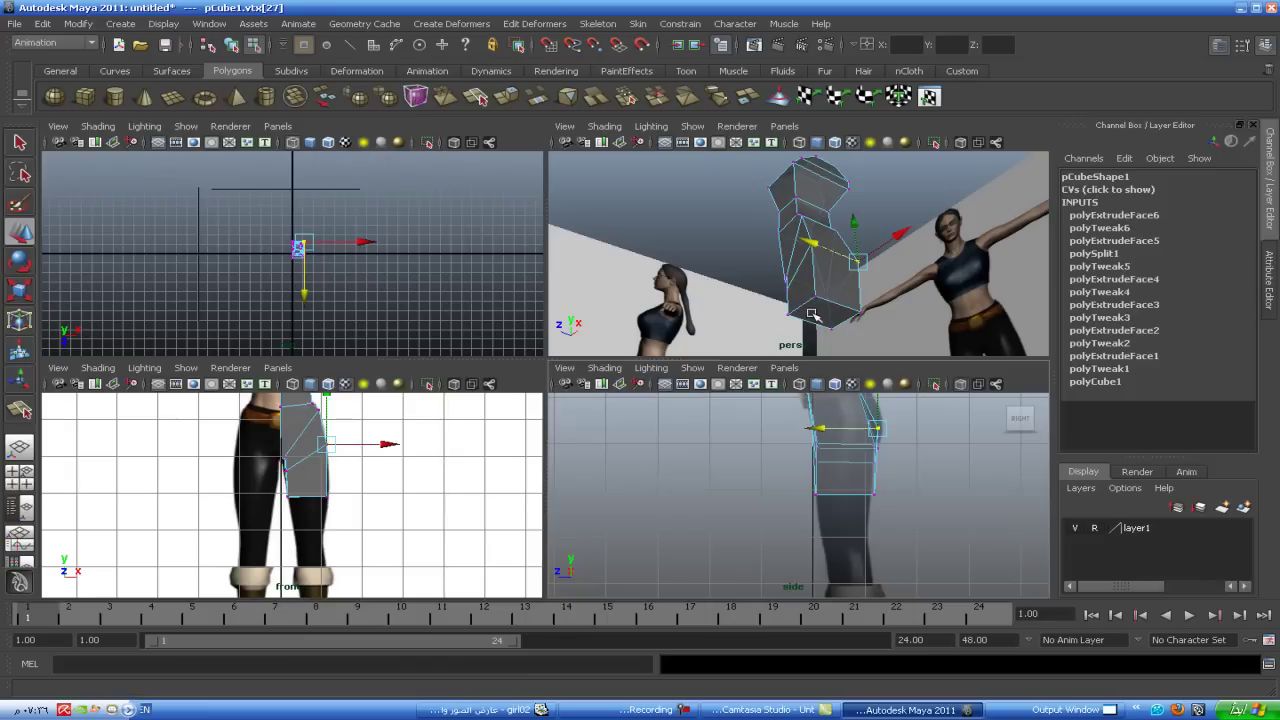
# - Extrude the thigh's bottom face down to the knee, narrowing and shifting it over the leg
pyautogui.moveTo(818, 315); pyautogui.dragTo(819, 348, button='right')
pyautogui.click(824, 314)
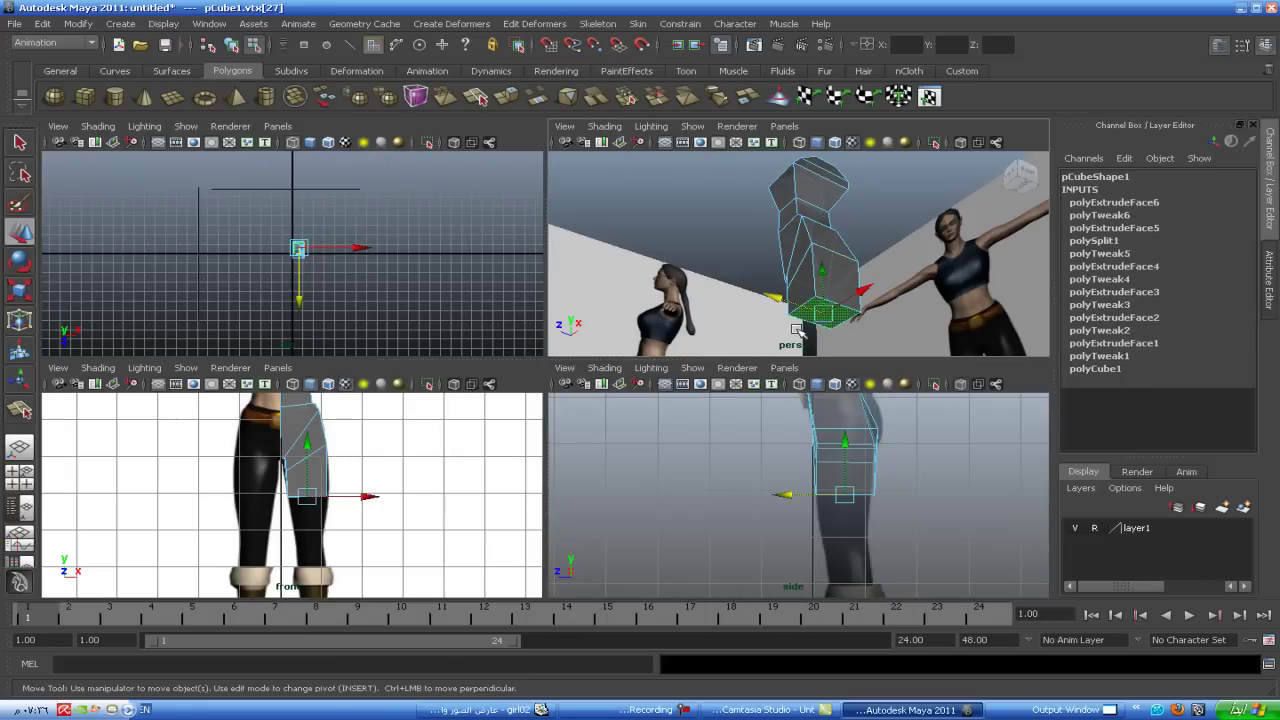
pyautogui.press('space')
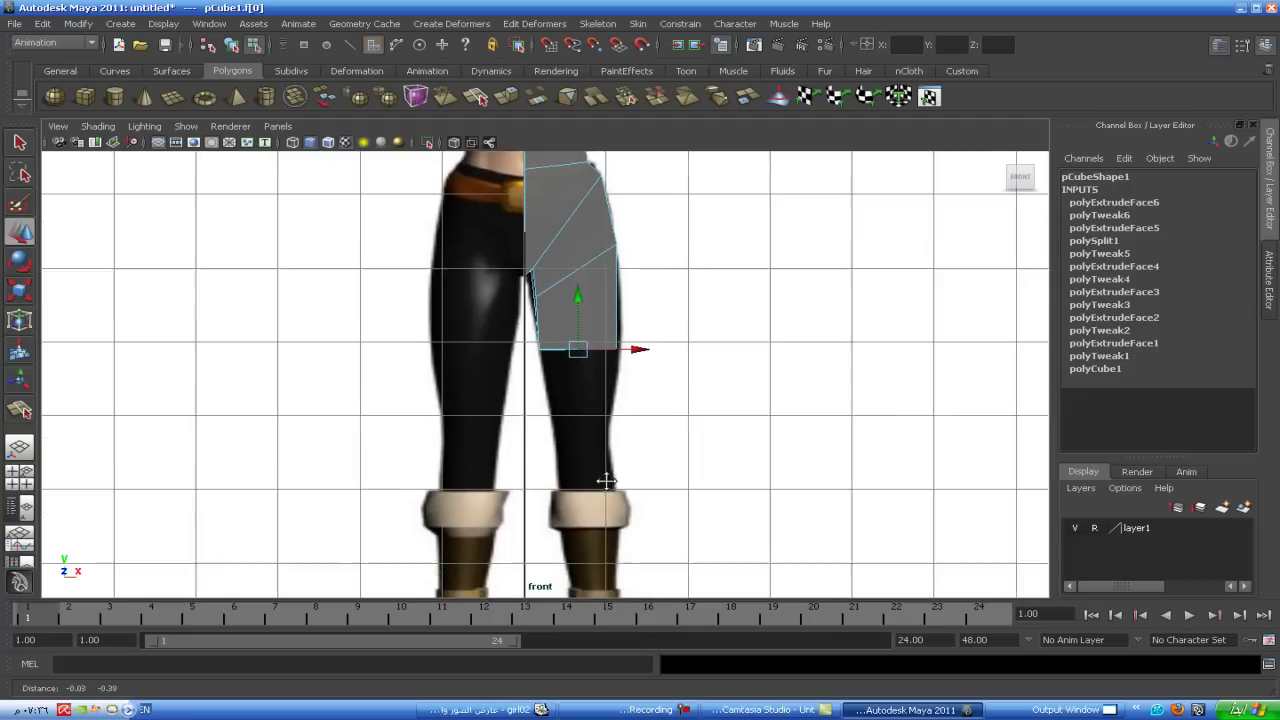
pyautogui.keyDown('alt'); pyautogui.moveTo(596, 382); pyautogui.dragTo(598, 338, button='middle'); pyautogui.keyUp('alt')
pyautogui.keyDown('shift'); pyautogui.moveTo(600, 338); pyautogui.dragTo(648, 285, button='right'); pyautogui.keyUp('shift')
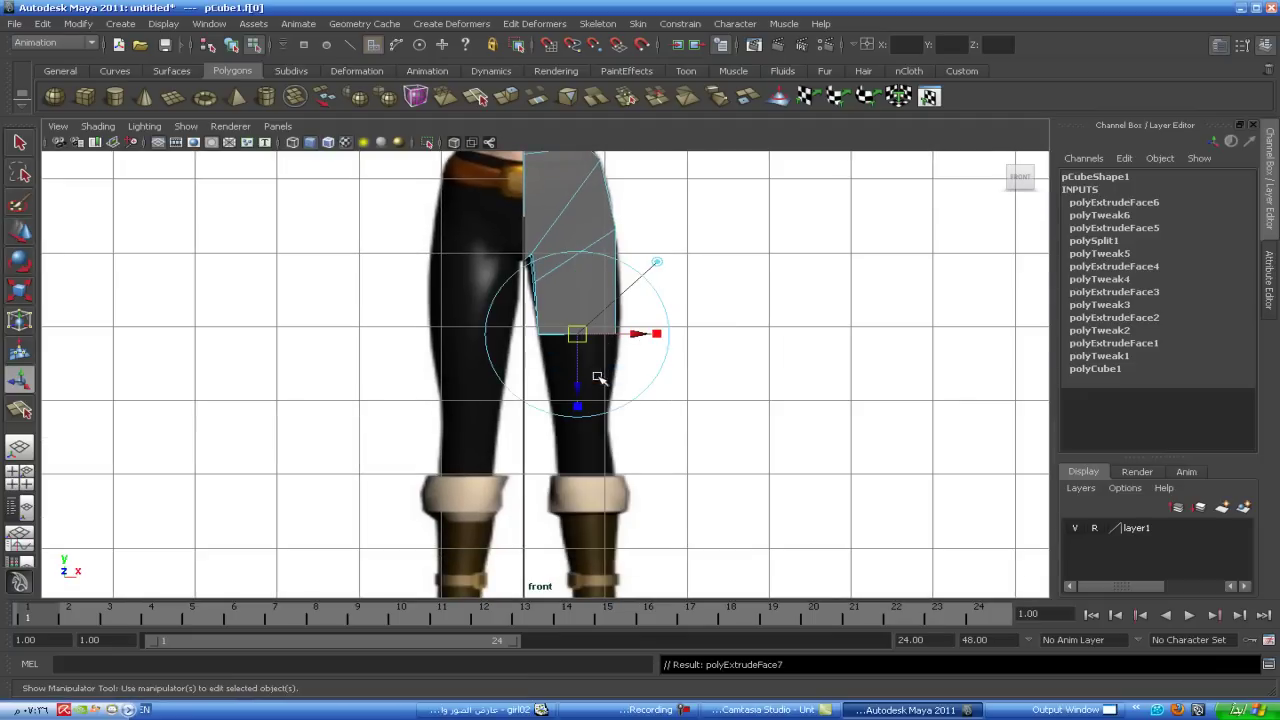
pyautogui.moveTo(577, 402); pyautogui.dragTo(577, 484)
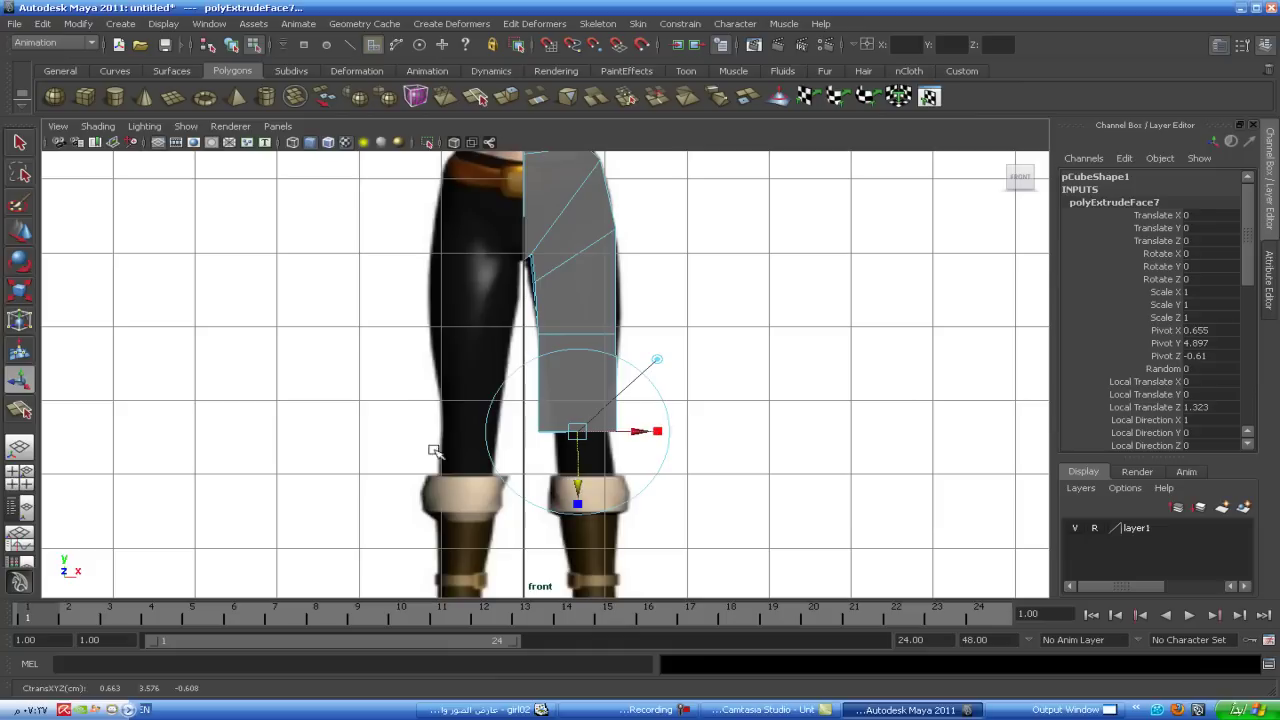
pyautogui.click(21, 292)
pyautogui.moveTo(577, 433); pyautogui.dragTo(550, 435)
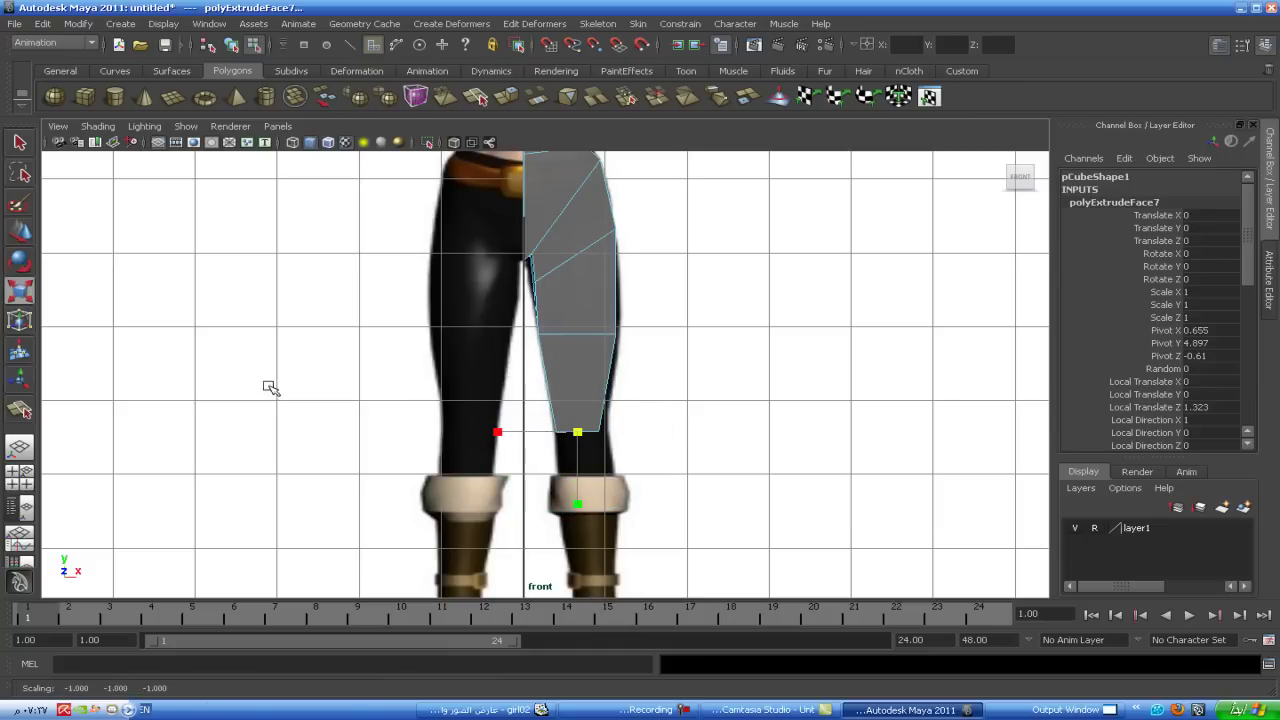
pyautogui.press('w')
pyautogui.moveTo(620, 434); pyautogui.dragTo(622, 433)
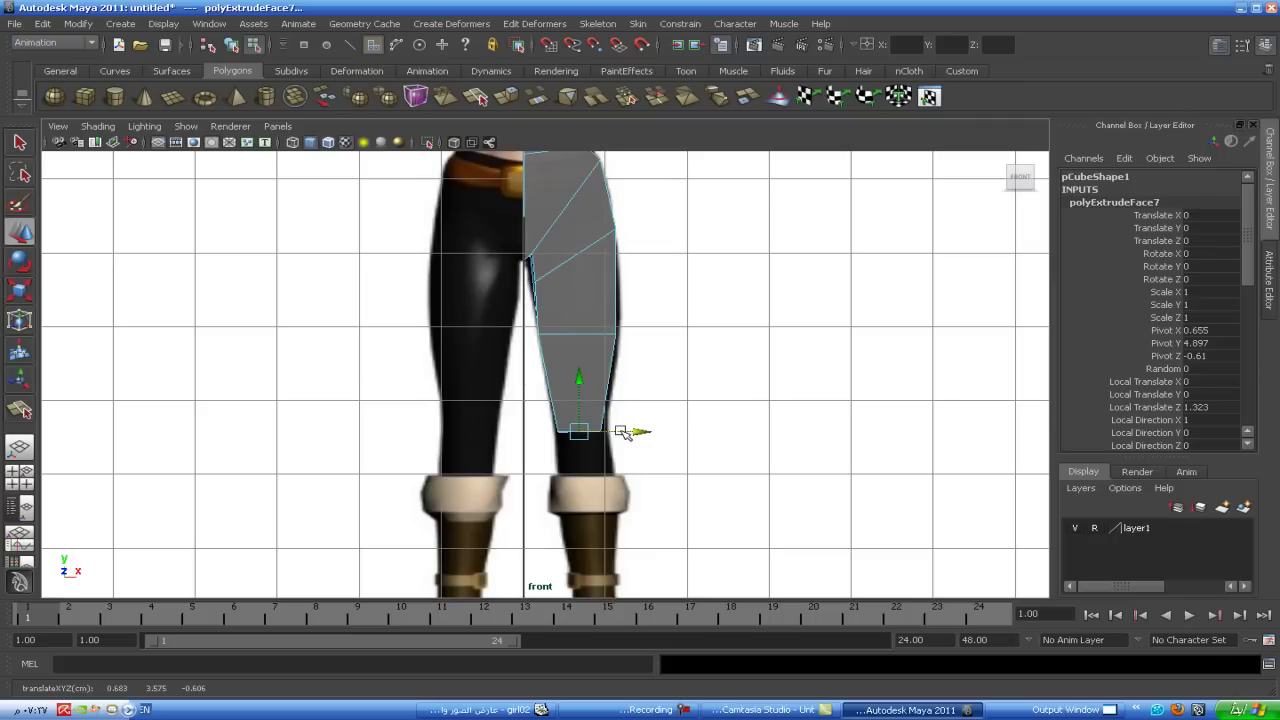
# - Extrude the knee face down the shin to the boot top and align it
pyautogui.hotkey('ctrl', 'e')
pyautogui.keyDown('alt'); pyautogui.moveTo(703, 489); pyautogui.dragTo(692, 363, button='middle'); pyautogui.keyUp('alt')
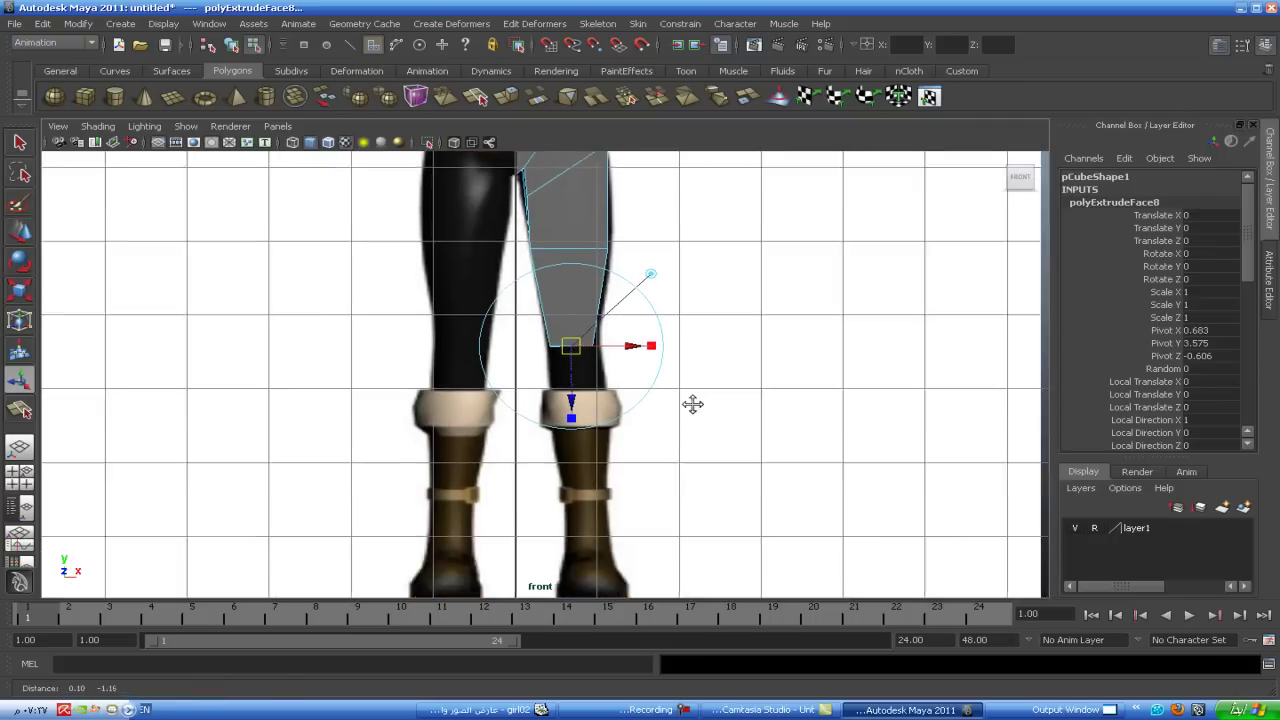
pyautogui.moveTo(570, 360); pyautogui.dragTo(585, 440)
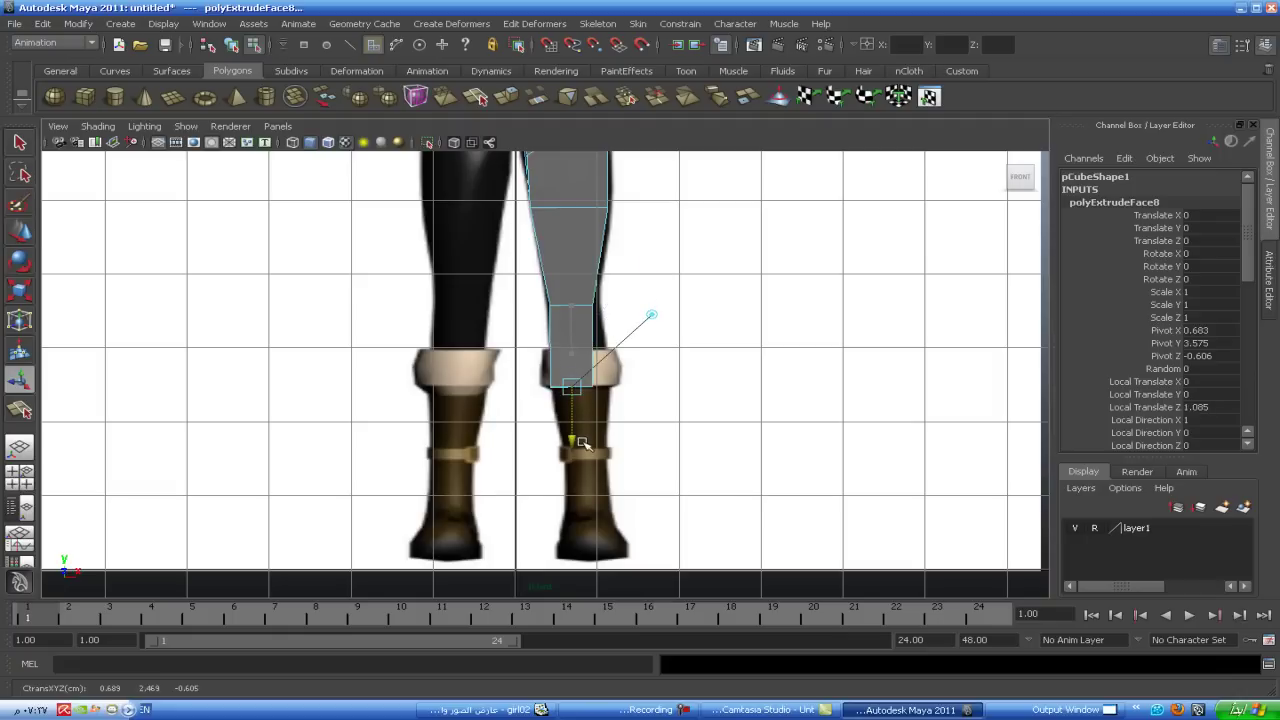
pyautogui.moveTo(617, 389); pyautogui.dragTo(627, 389)
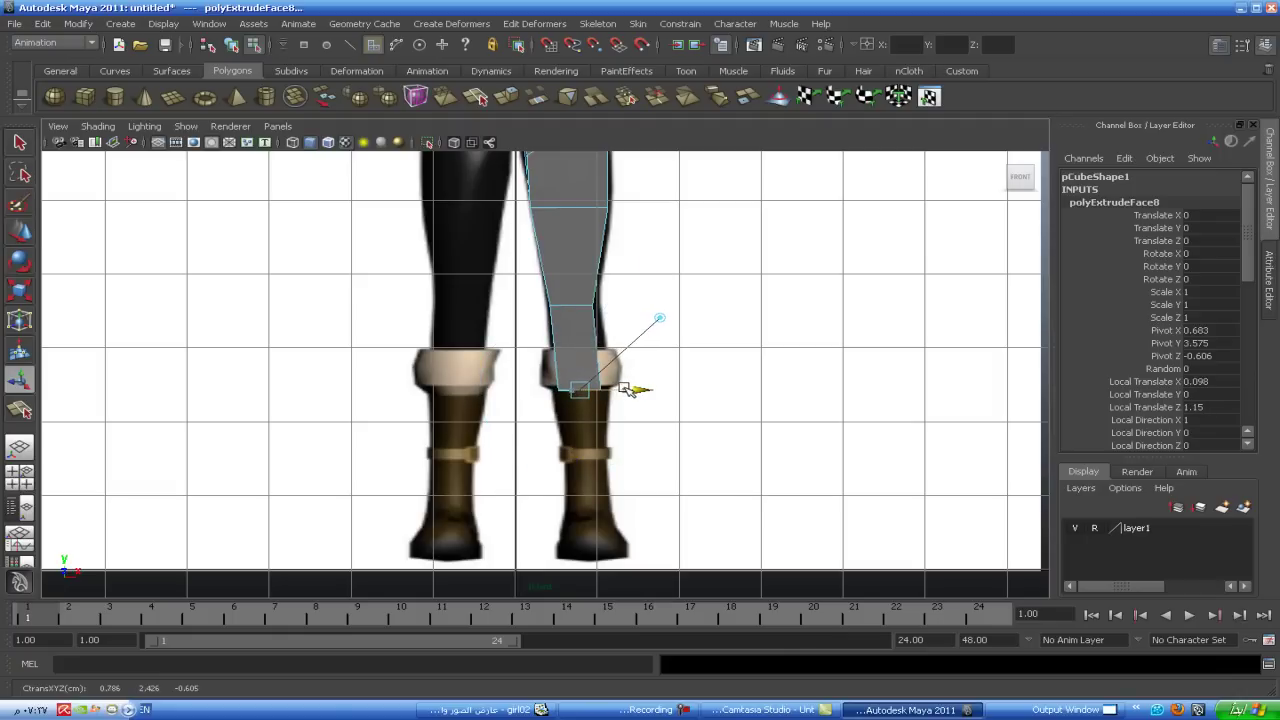
pyautogui.moveTo(581, 439)
pyautogui.mouseDown()
pyautogui.moveTo(580, 458)
pyautogui.moveTo(620, 449)
pyautogui.mouseUp()
pyautogui.moveTo(579, 492); pyautogui.dragTo(579, 470)
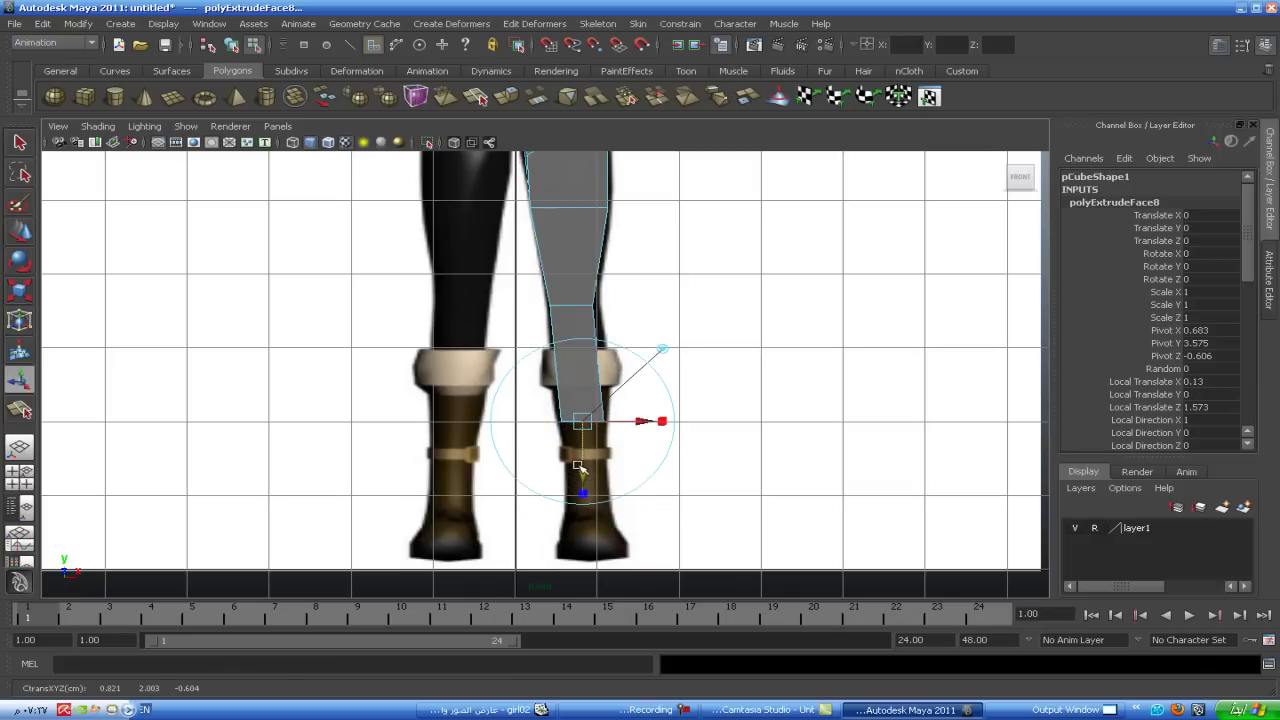
# - Extrude once more down to the boot's bottom as polyExtrudeFace9
pyautogui.press('g')
pyautogui.moveTo(583, 471); pyautogui.dragTo(589, 567)
pyautogui.moveTo(641, 515); pyautogui.dragTo(643, 517)
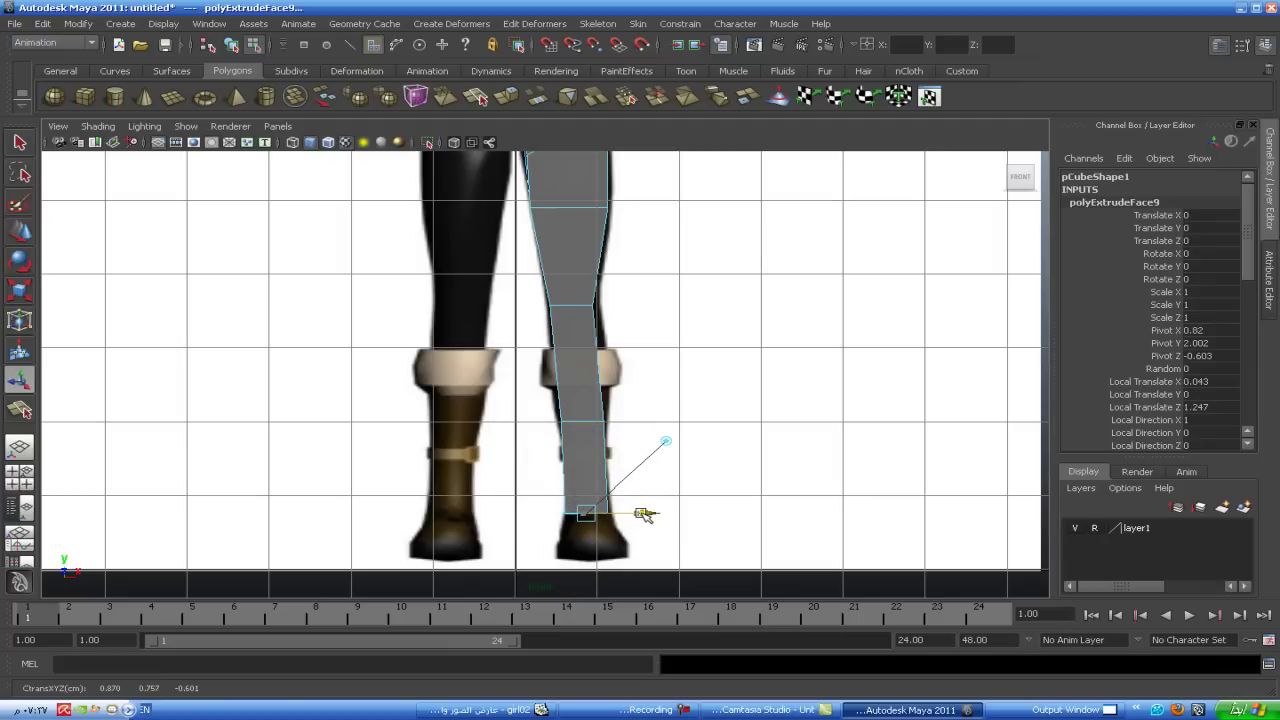
pyautogui.press('space')
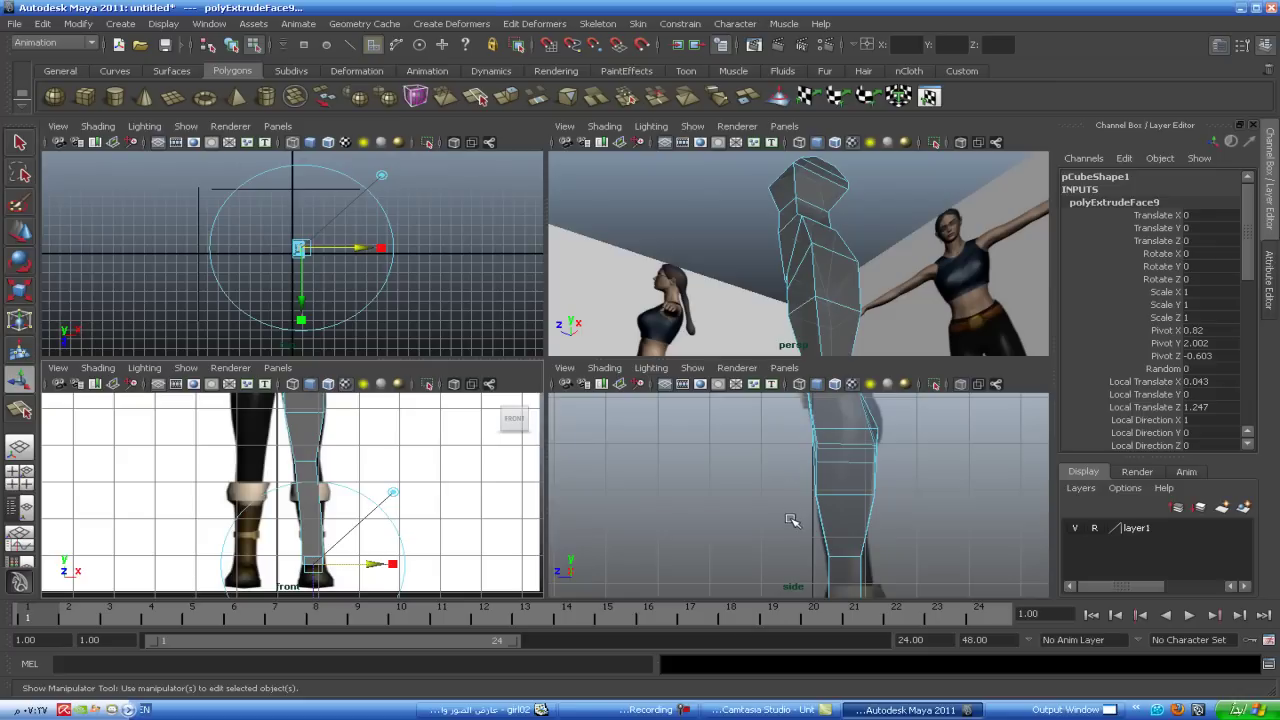
# - Shift the leg's bottom face in the side view to match the reference
pyautogui.press('space')
pyautogui.scroll(-3, 754, 357)
pyautogui.scroll(-2, 777, 391)
pyautogui.moveTo(565, 420); pyautogui.dragTo(568, 420)
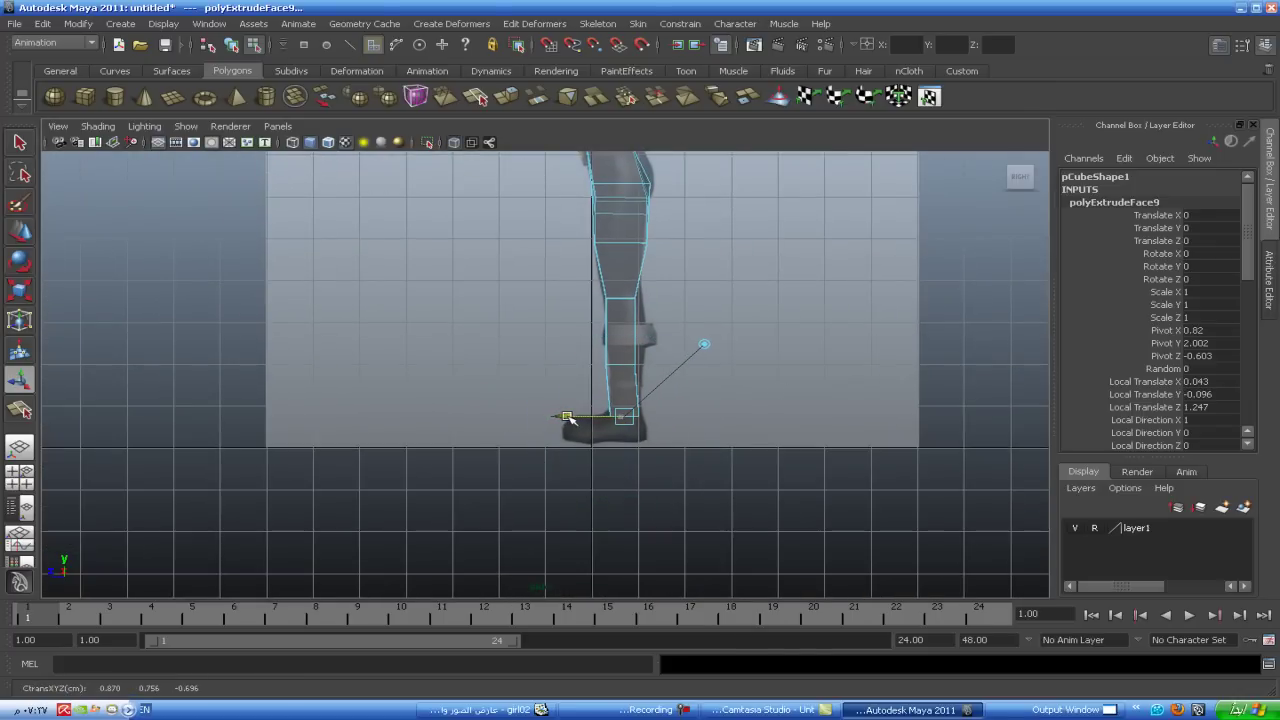
pyautogui.keyDown('alt'); pyautogui.moveTo(648, 391); pyautogui.dragTo(648, 422, button='middle'); pyautogui.keyUp('alt')
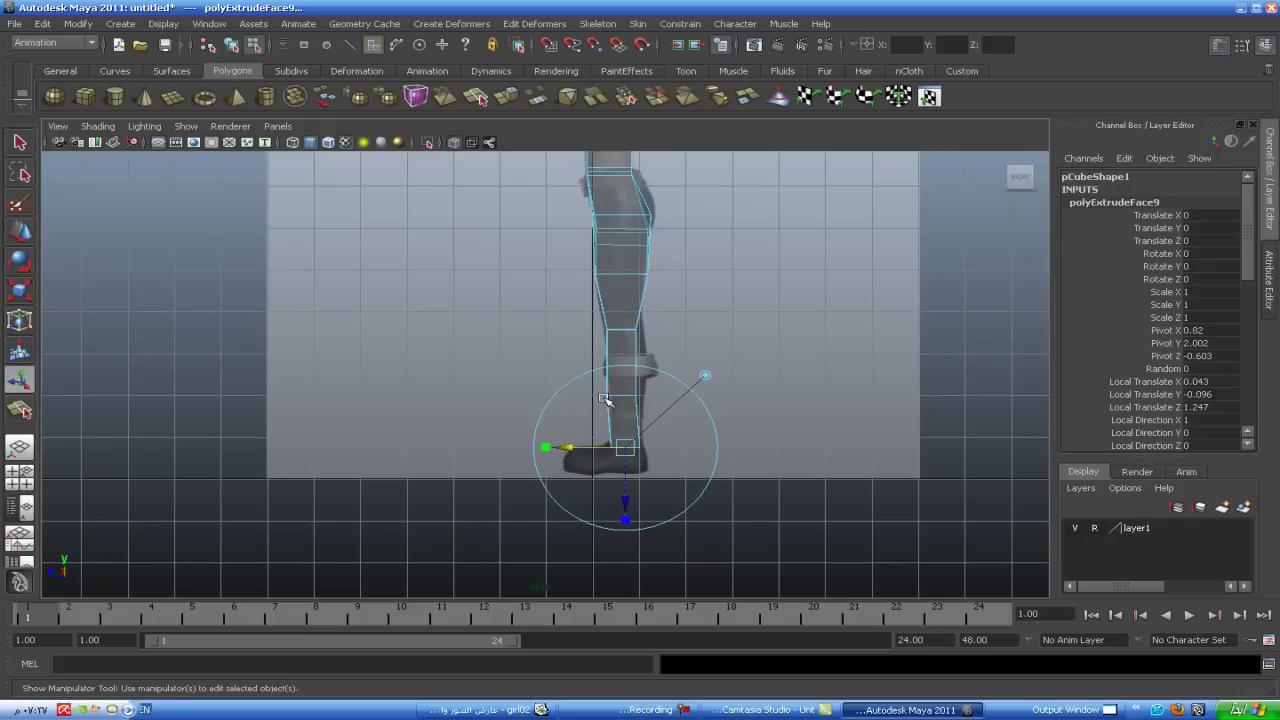
# - Extrude the leg's bottom face down to foot level as polyExtrudeFace10
pyautogui.hotkey('ctrl', 'e')
pyautogui.moveTo(626, 503); pyautogui.dragTo(628, 528)
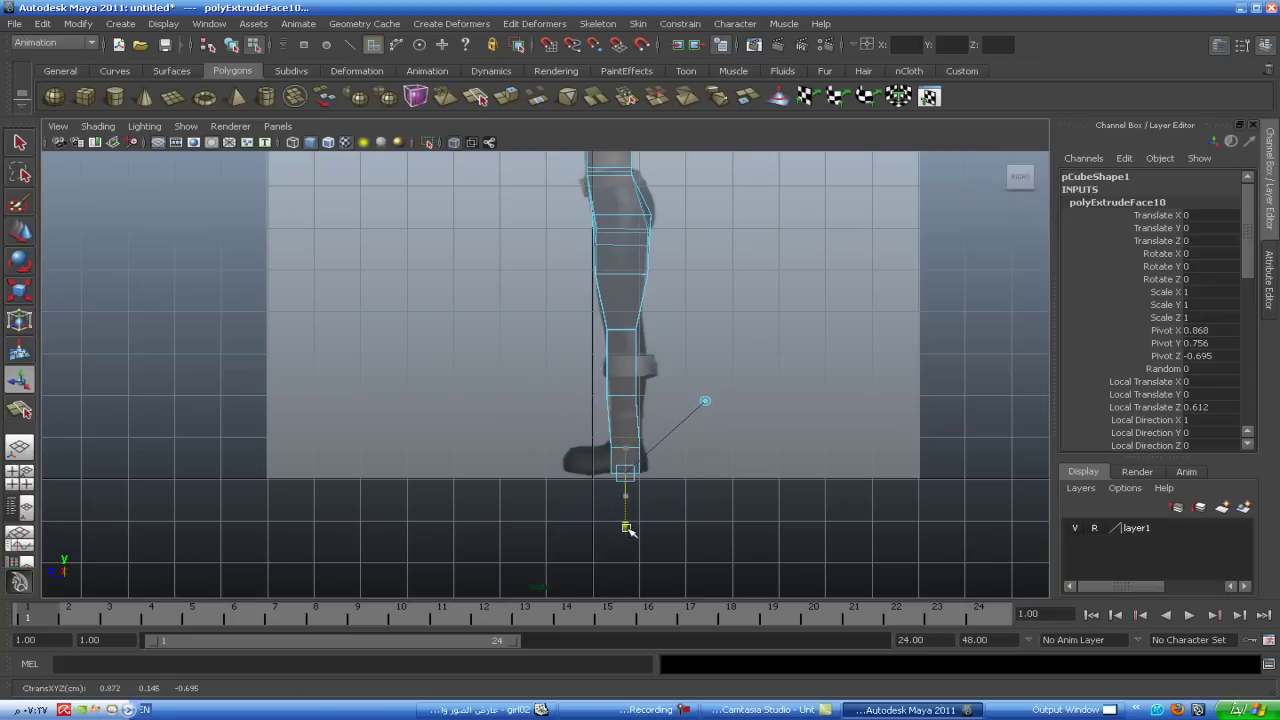
pyautogui.moveTo(570, 478); pyautogui.dragTo(573, 478)
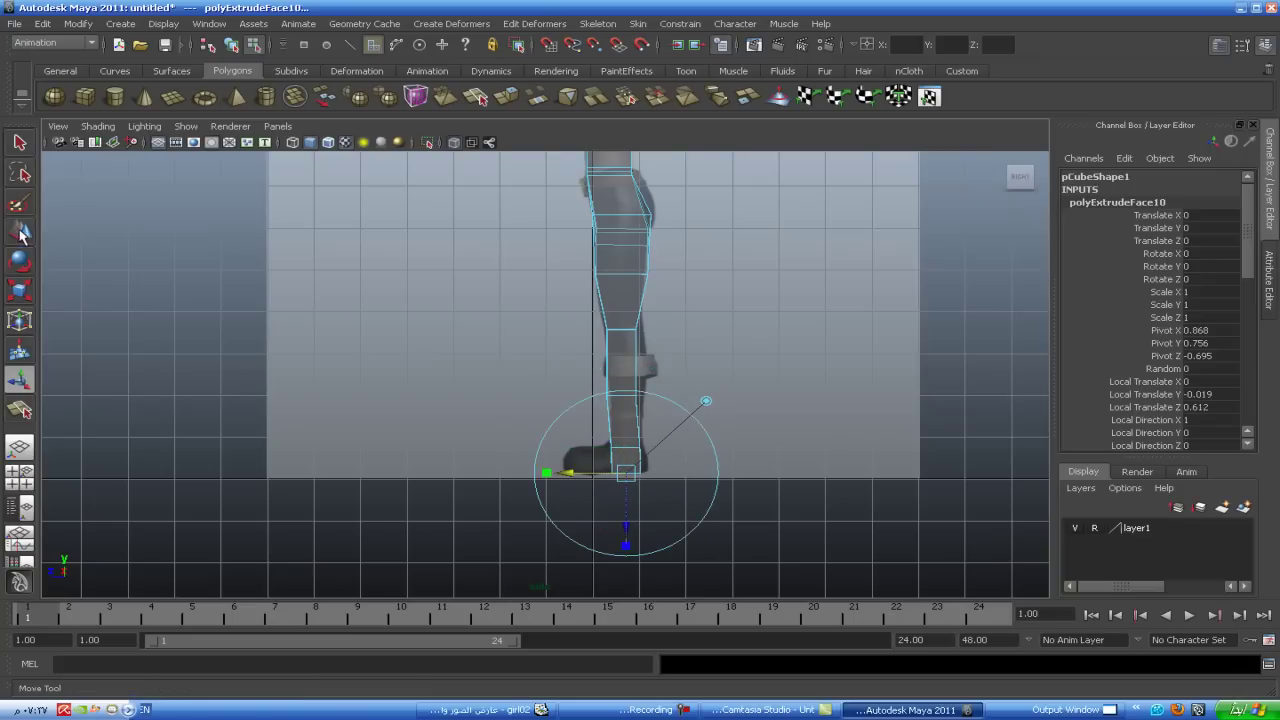
pyautogui.click(20, 232)
pyautogui.press('space')
pyautogui.press('space')
pyautogui.moveTo(716, 315)
pyautogui.keyDown('alt'); pyautogui.mouseDown()
pyautogui.moveTo(668, 434)
pyautogui.moveTo(608, 357)
pyautogui.moveTo(551, 428)
pyautogui.mouseUp(); pyautogui.keyUp('alt')
pyautogui.rightClick(538, 458)
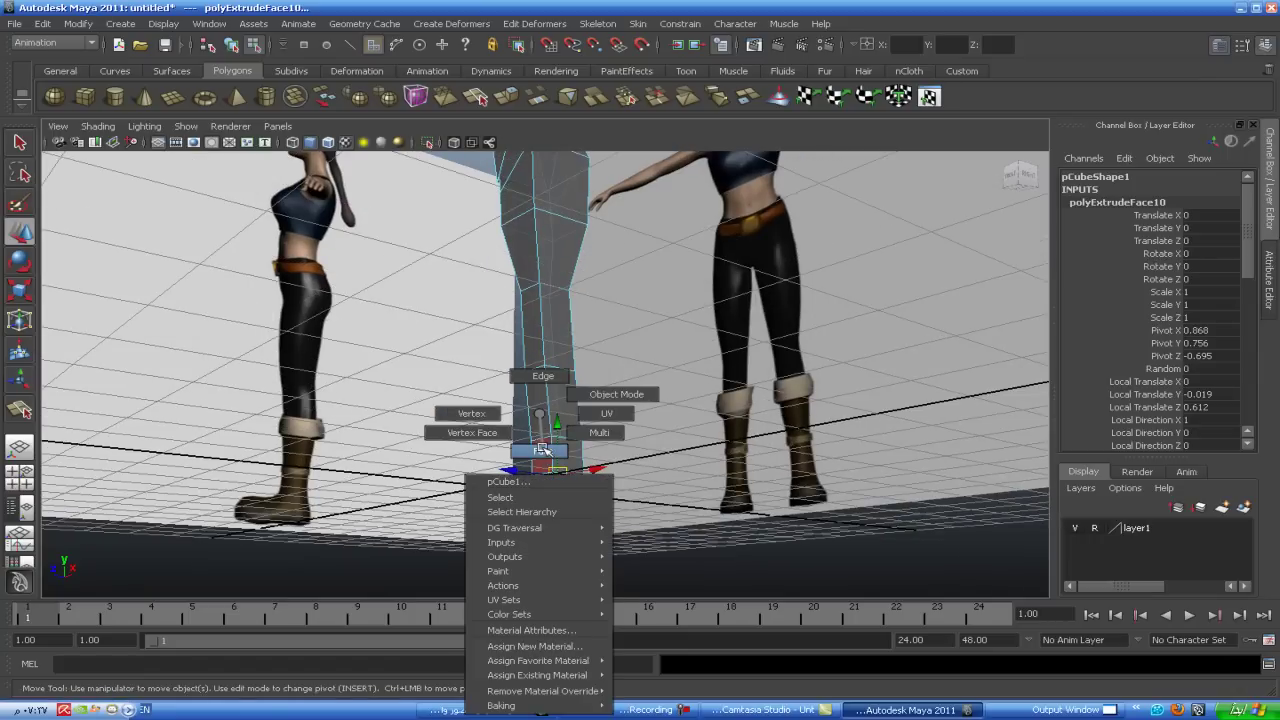
# - Extrude the ankle's front face forward to start the foot (polyExtrudeFace11)
pyautogui.click(541, 450)
pyautogui.click(545, 452)
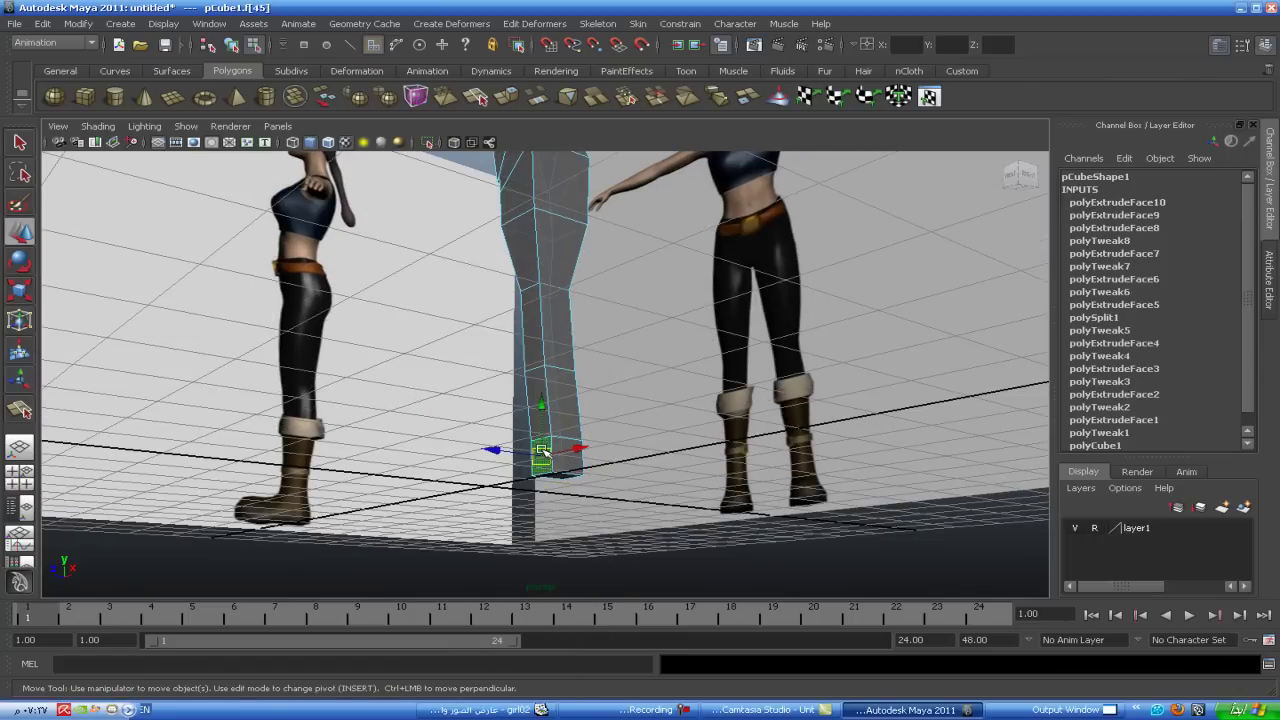
pyautogui.hotkey('ctrl', 'e')
pyautogui.moveTo(505, 452); pyautogui.dragTo(455, 452)
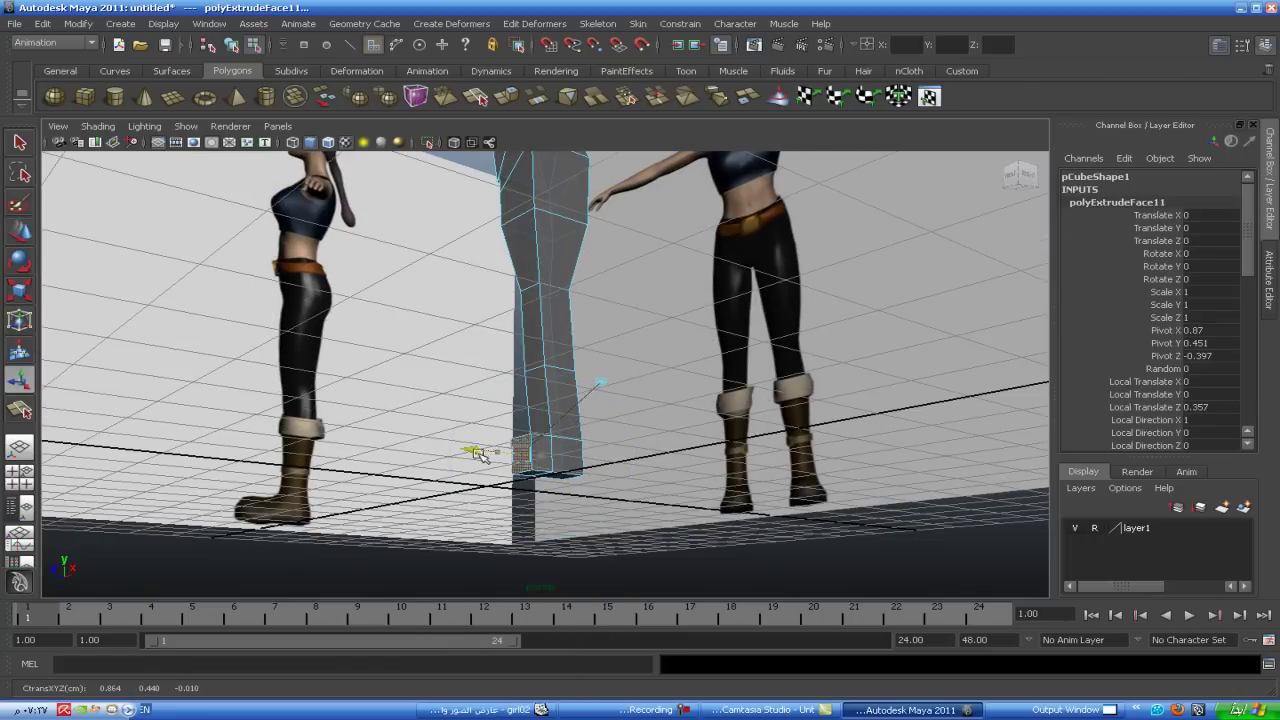
# - Shorten the foot extrusion in side view, extrude again toward the toes (polyExtrudeFace12), and deselect
pyautogui.press('space')
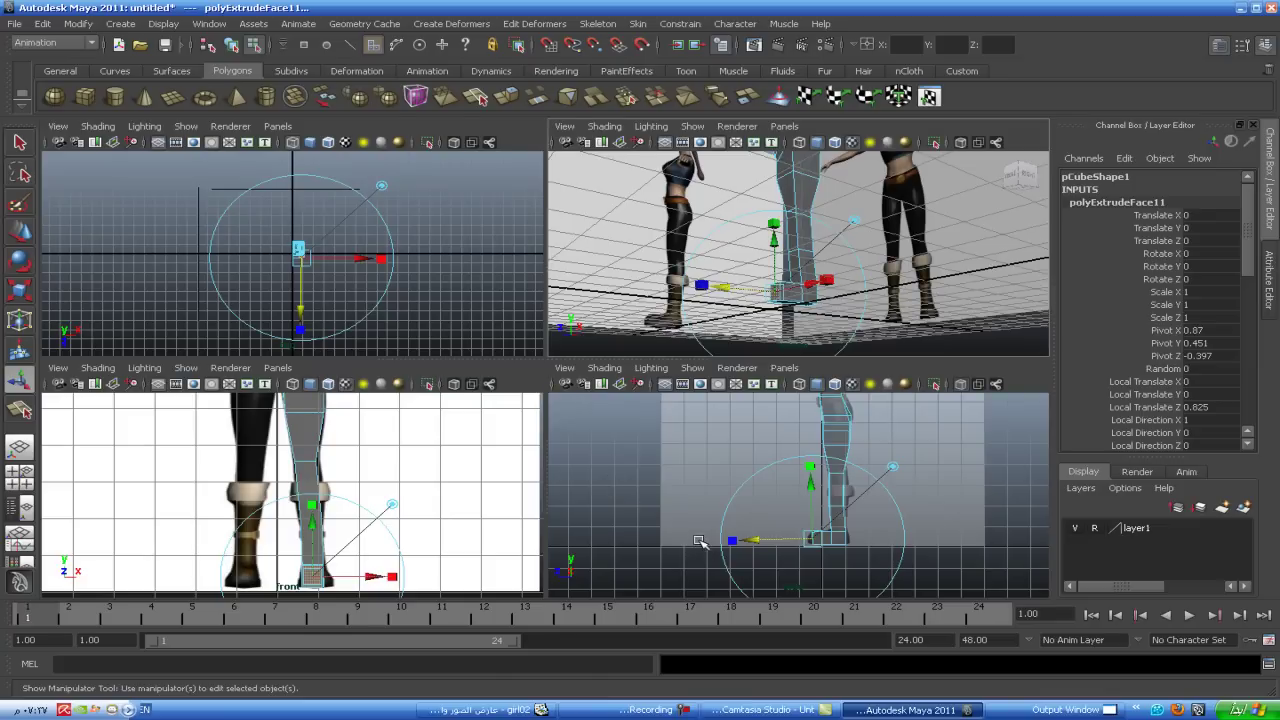
pyautogui.press('space')
pyautogui.keyDown('alt'); pyautogui.moveTo(784, 562); pyautogui.dragTo(790, 506, button='middle'); pyautogui.keyUp('alt')
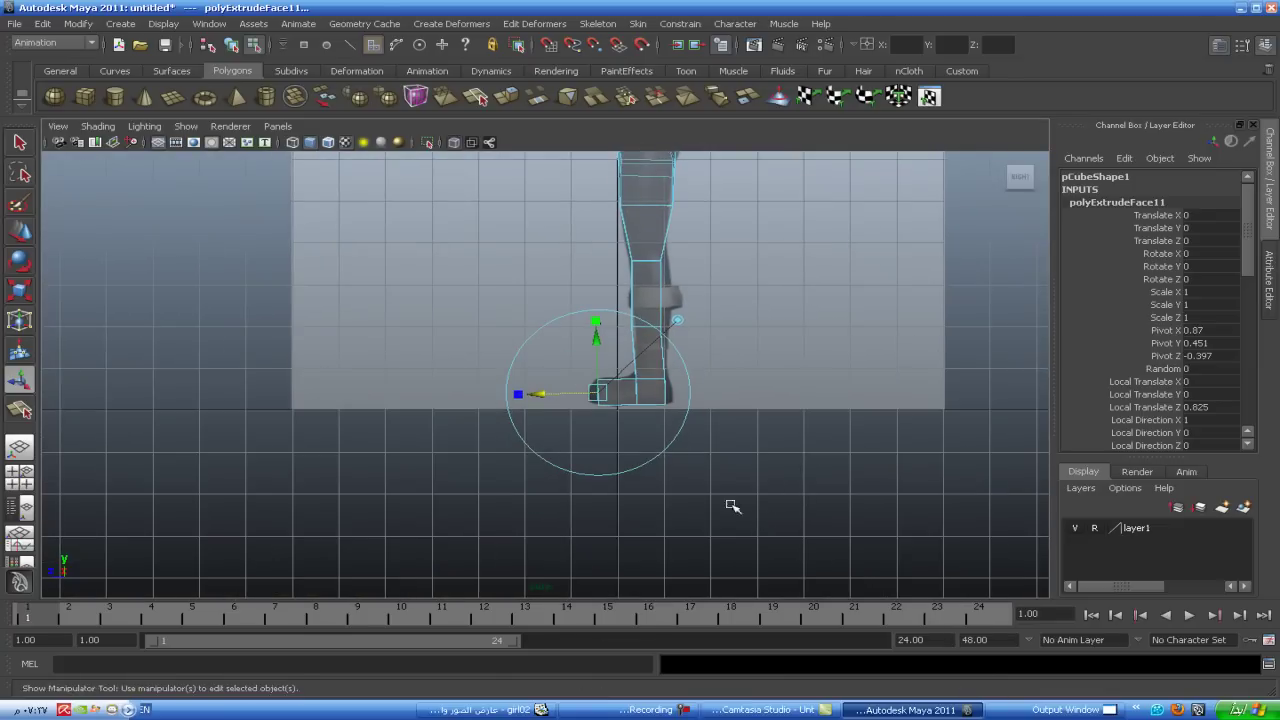
pyautogui.moveTo(540, 396)
pyautogui.mouseDown()
pyautogui.moveTo(553, 393)
pyautogui.moveTo(523, 394)
pyautogui.mouseUp()
pyautogui.hotkey('ctrl', 'e')
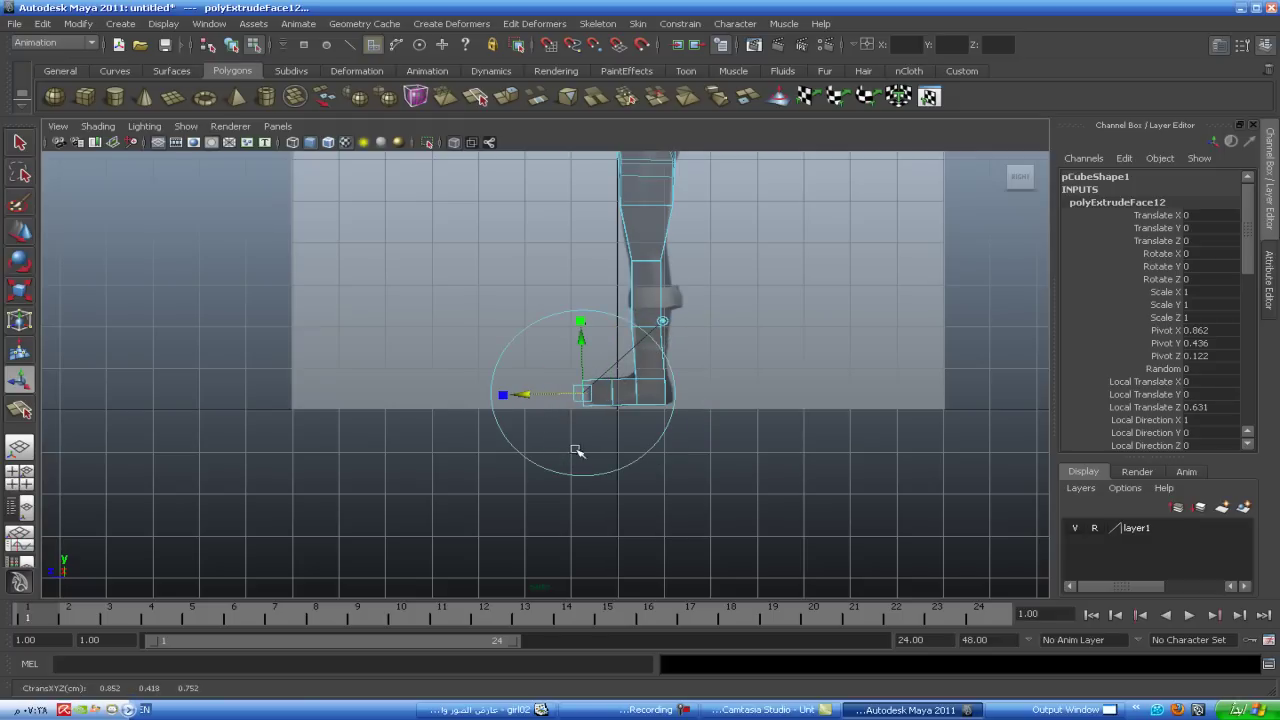
pyautogui.click(642, 514)
pyautogui.press('space')
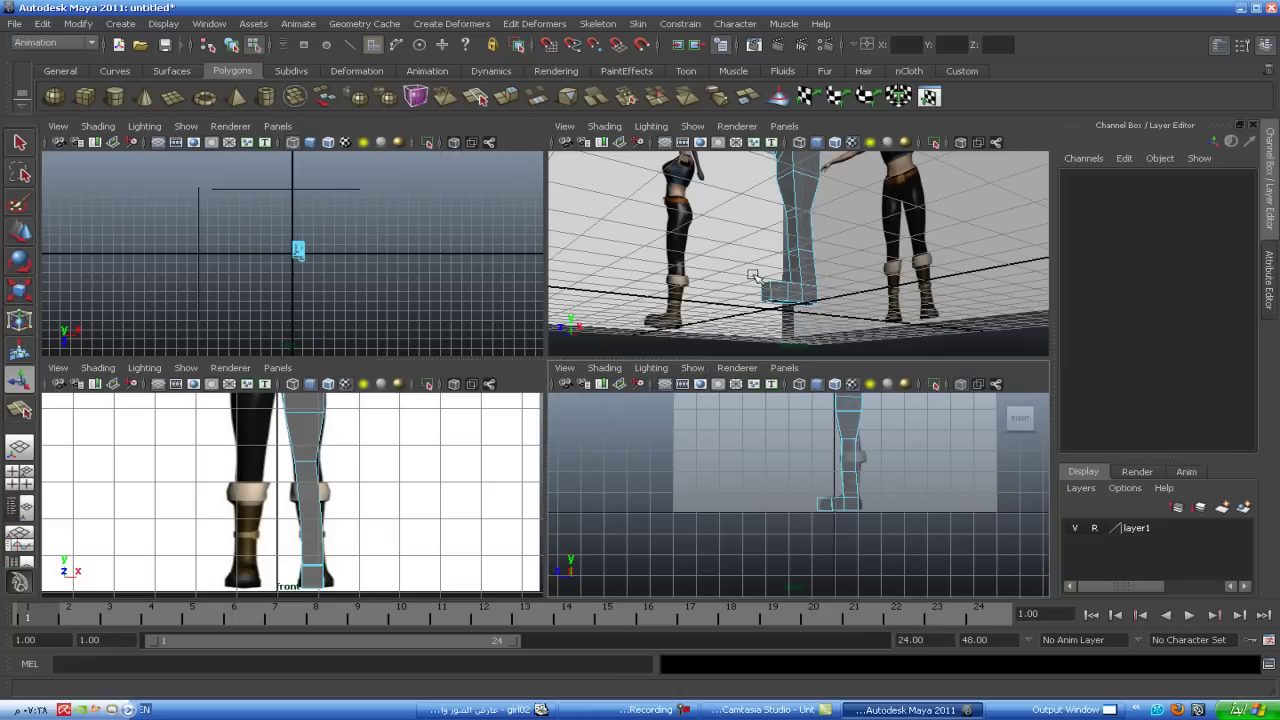
pyautogui.press('space')
pyautogui.moveTo(737, 280)
pyautogui.keyDown('alt'); pyautogui.mouseDown()
pyautogui.moveTo(603, 391)
pyautogui.moveTo(586, 449)
pyautogui.moveTo(650, 470)
pyautogui.moveTo(657, 429)
pyautogui.moveTo(500, 457)
pyautogui.moveTo(383, 465)
pyautogui.moveTo(369, 451)
pyautogui.moveTo(563, 462)
pyautogui.mouseUp(); pyautogui.keyUp('alt')
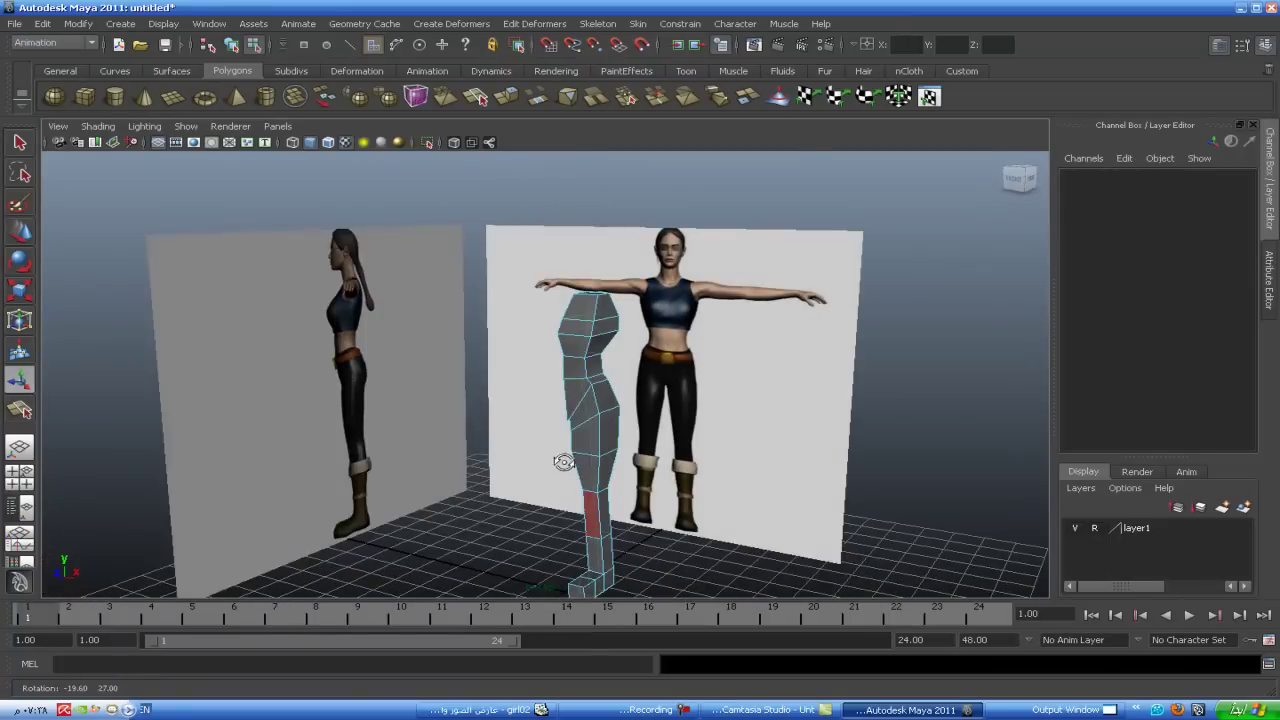
pyautogui.press('3')
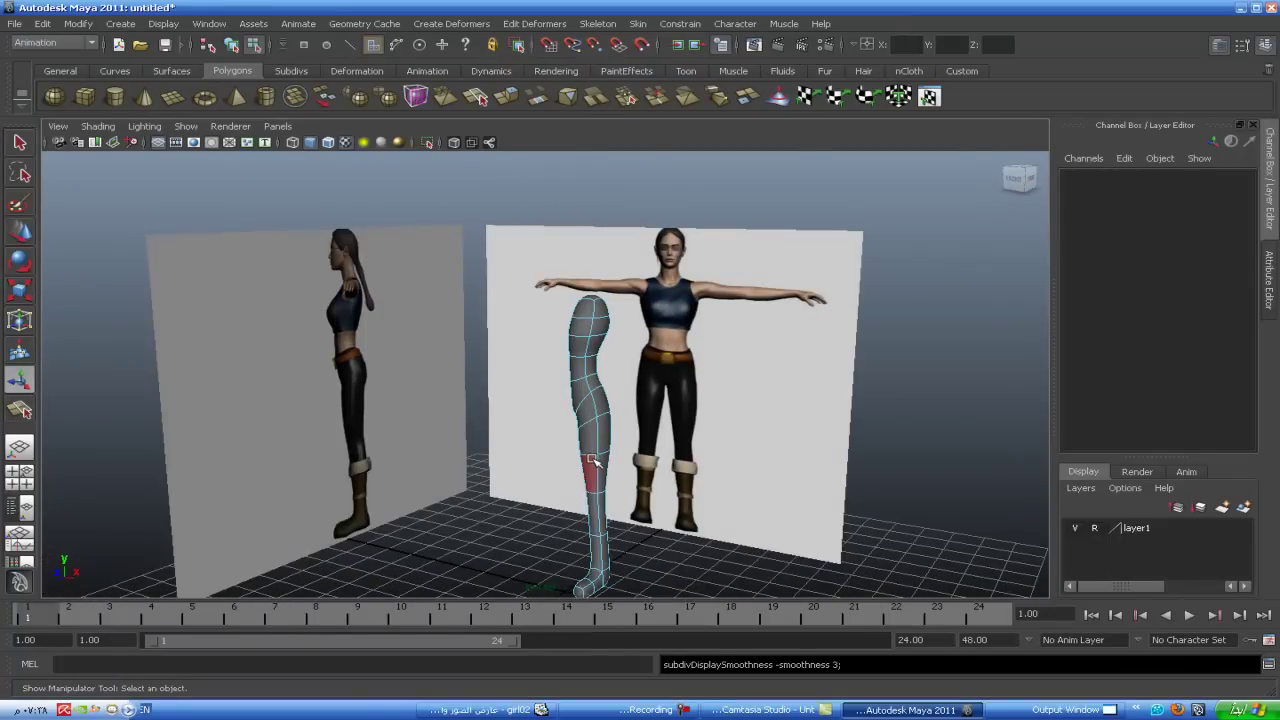
pyautogui.moveTo(648, 510)
pyautogui.keyDown('alt'); pyautogui.mouseDown()
pyautogui.moveTo(723, 520)
pyautogui.moveTo(771, 503)
pyautogui.moveTo(794, 537)
pyautogui.moveTo(623, 531)
pyautogui.moveTo(560, 495)
pyautogui.mouseUp(); pyautogui.keyUp('alt')
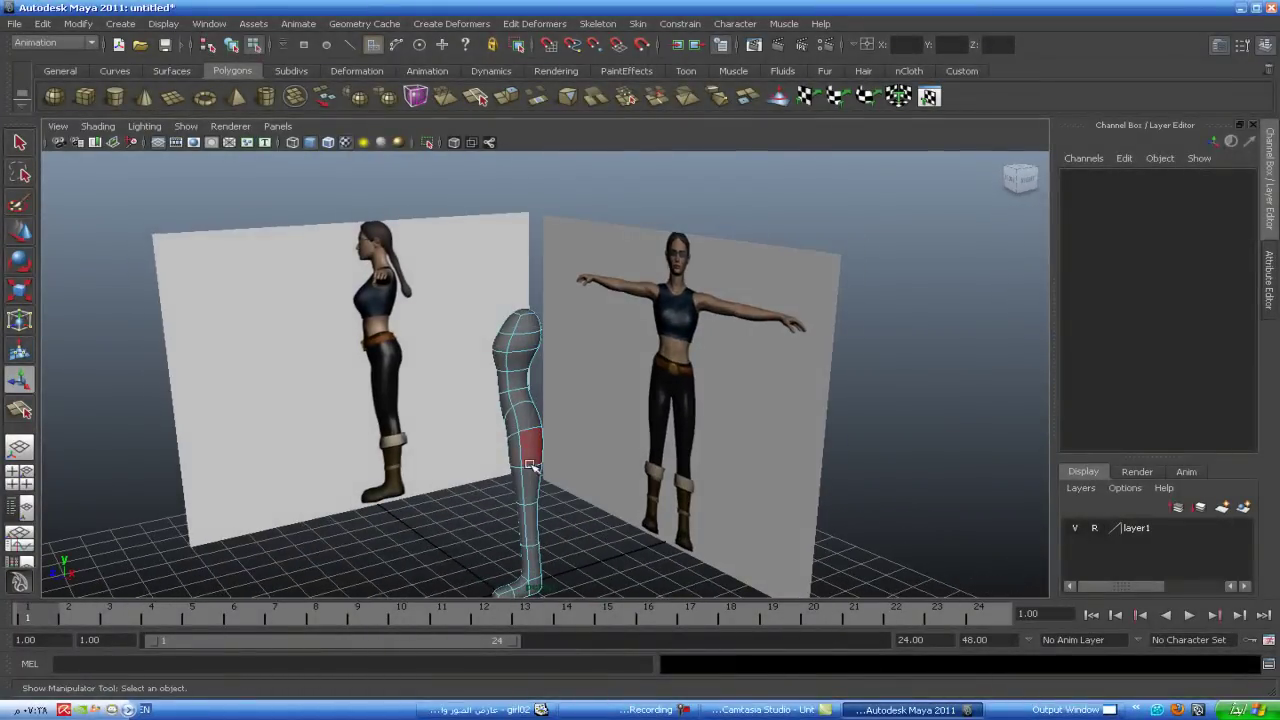
pyautogui.rightClick(524, 413)
pyautogui.click(596, 395)
pyautogui.keyDown('alt'); pyautogui.moveTo(596, 395); pyautogui.dragTo(714, 458); pyautogui.keyUp('alt')
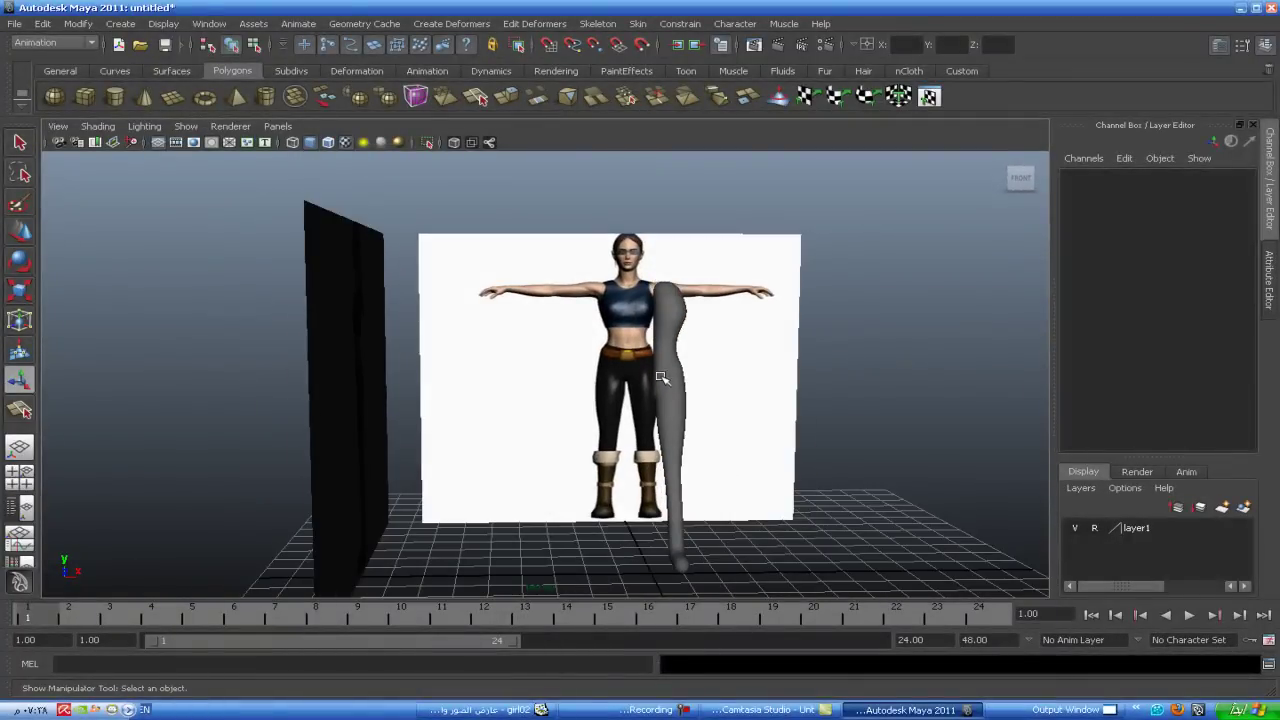
pyautogui.moveTo(580, 545)
pyautogui.keyDown('alt'); pyautogui.mouseDown()
pyautogui.moveTo(706, 523)
pyautogui.moveTo(654, 549)
pyautogui.moveTo(600, 523)
pyautogui.moveTo(694, 501)
pyautogui.moveTo(760, 514)
pyautogui.moveTo(780, 534)
pyautogui.moveTo(543, 520)
pyautogui.moveTo(580, 514)
pyautogui.moveTo(601, 487)
pyautogui.mouseUp(); pyautogui.keyUp('alt')
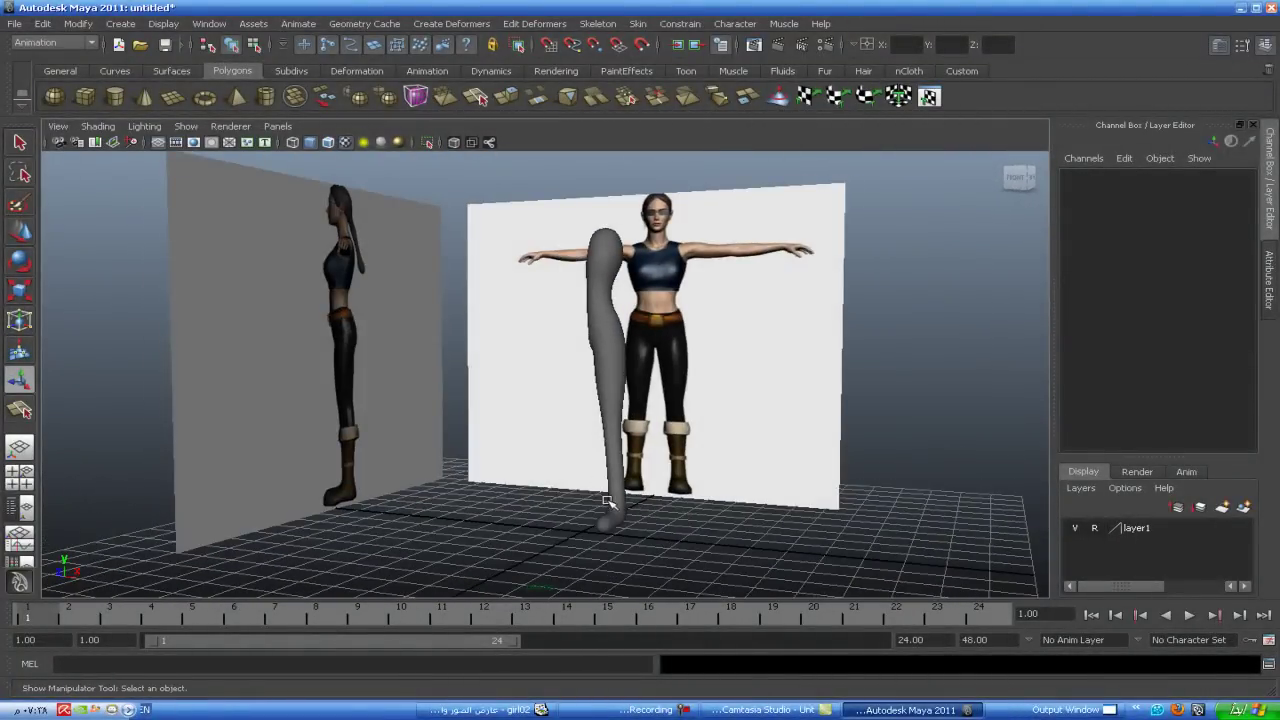
pyautogui.click(607, 500)
pyautogui.moveTo(674, 514)
pyautogui.keyDown('alt'); pyautogui.mouseDown()
pyautogui.moveTo(660, 520)
pyautogui.moveTo(674, 505)
pyautogui.mouseUp(); pyautogui.keyUp('alt')
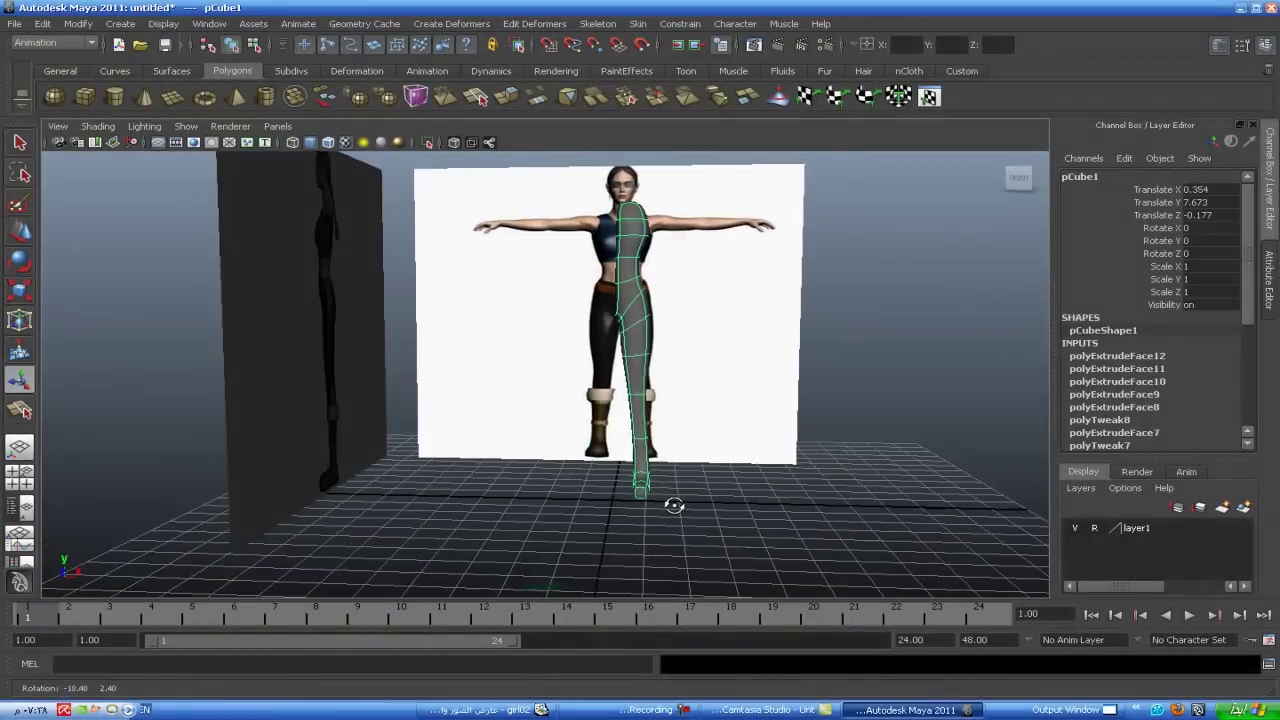
pyautogui.scroll(5, 674, 505)
pyautogui.keyDown('alt'); pyautogui.moveTo(666, 509); pyautogui.dragTo(649, 394, button='middle'); pyautogui.keyUp('alt')
pyautogui.moveTo(649, 394)
pyautogui.keyDown('alt'); pyautogui.mouseDown()
pyautogui.moveTo(560, 455)
pyautogui.moveTo(454, 451)
pyautogui.moveTo(600, 434)
pyautogui.moveTo(567, 531)
pyautogui.mouseUp(); pyautogui.keyUp('alt')
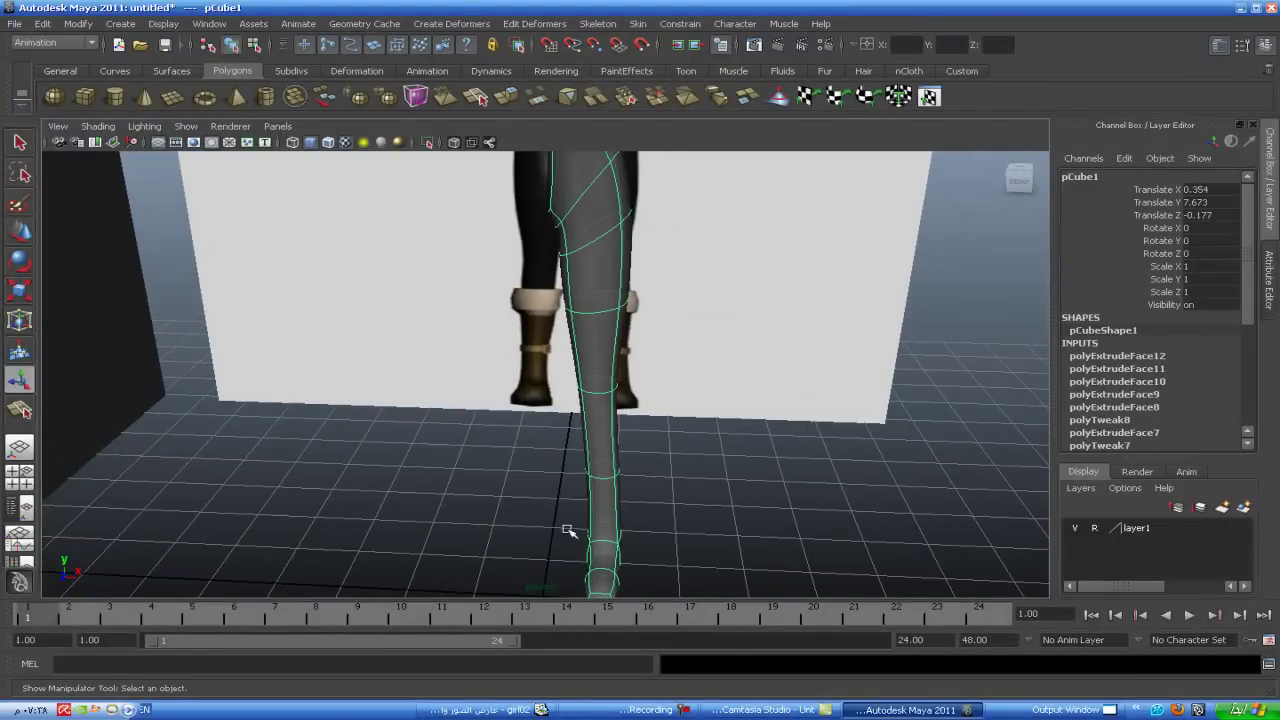
pyautogui.keyDown('alt'); pyautogui.moveTo(560, 318); pyautogui.dragTo(557, 453); pyautogui.keyUp('alt')
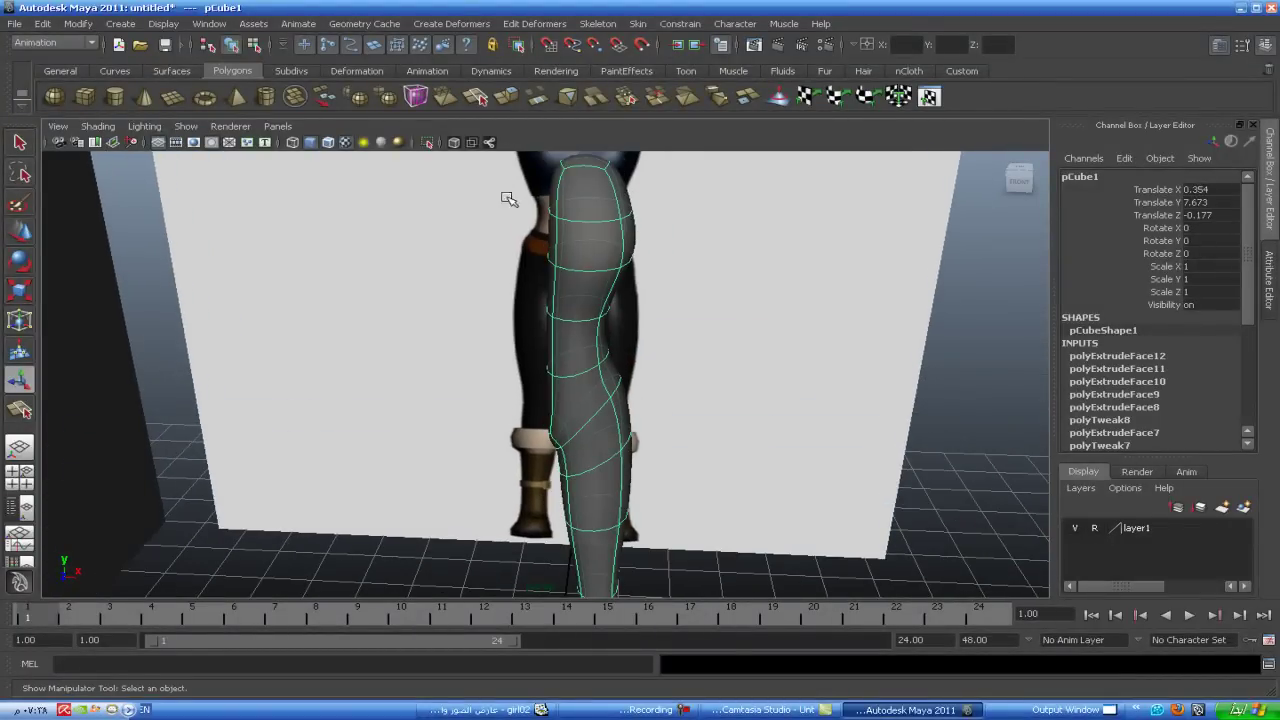
pyautogui.press('space')
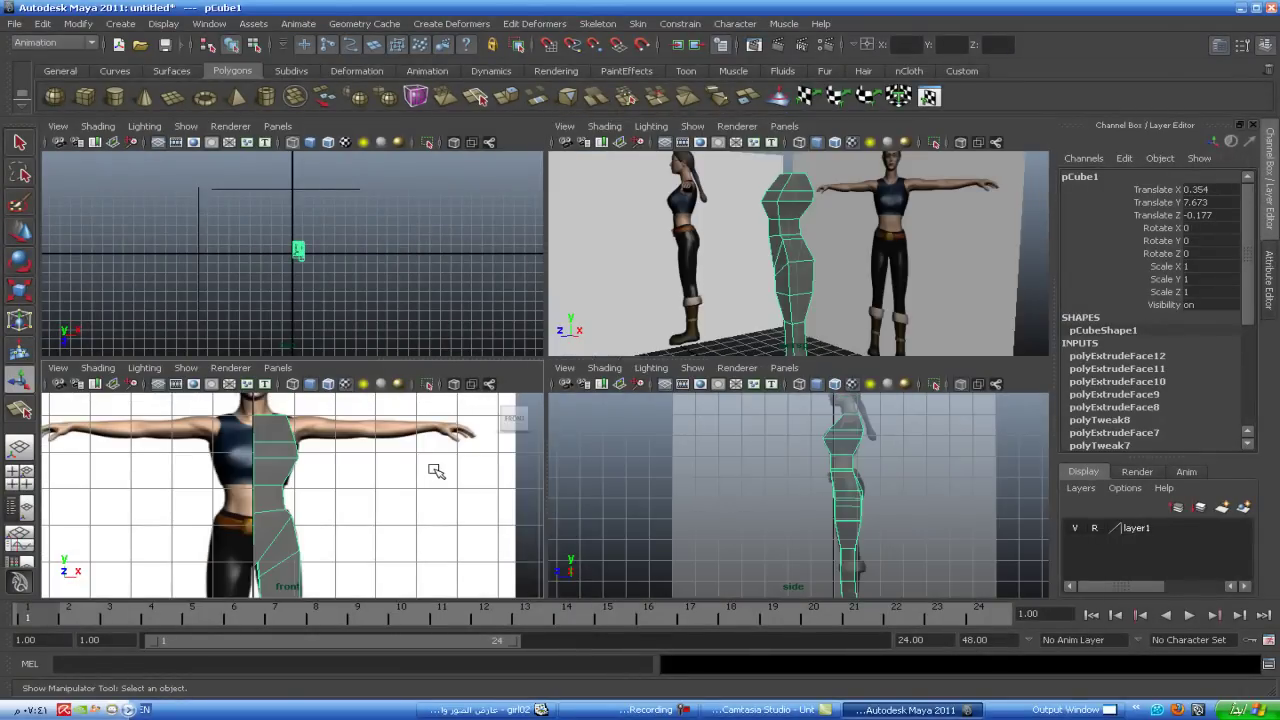
# - In the maximized front view, select the torso's shoulder vertices for moving
pyautogui.scroll(3, 457, 451)
pyautogui.scroll(-3, 468, 440)
pyautogui.scroll(3, 422, 455)
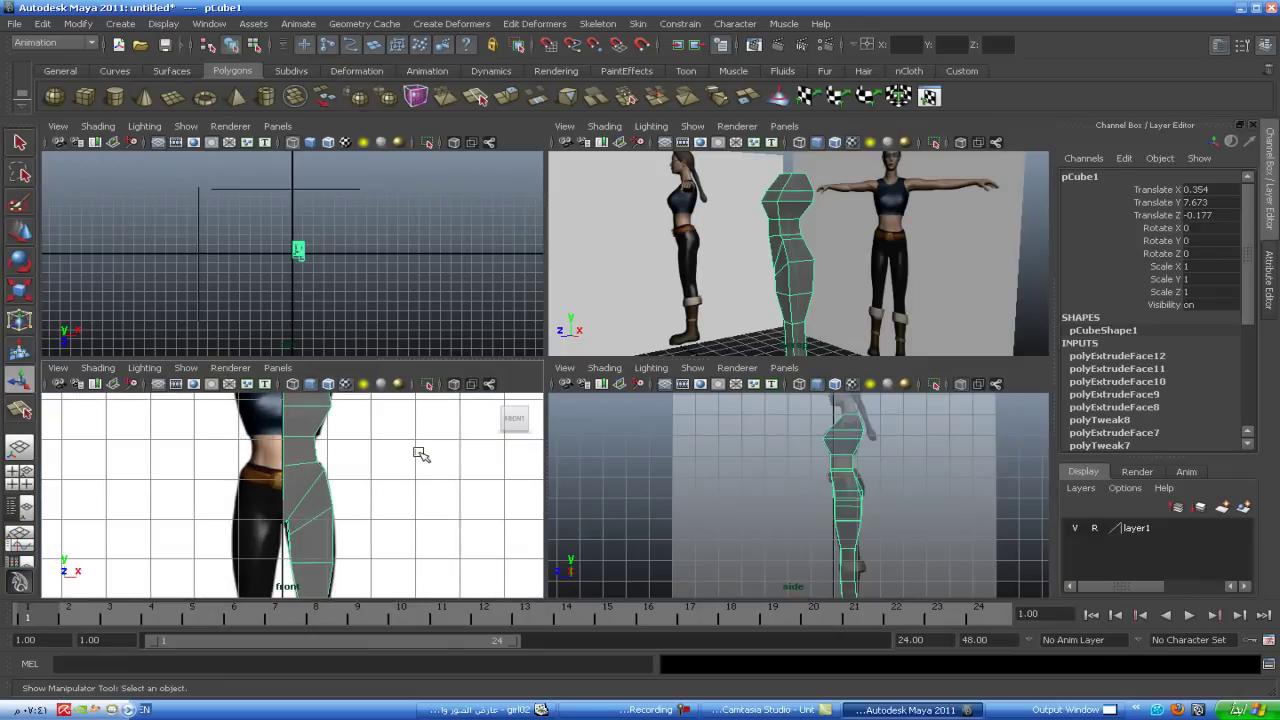
pyautogui.scroll(-3, 421, 500)
pyautogui.press('space')
pyautogui.keyDown('alt'); pyautogui.moveTo(570, 413); pyautogui.dragTo(505, 520, button='middle'); pyautogui.keyUp('alt')
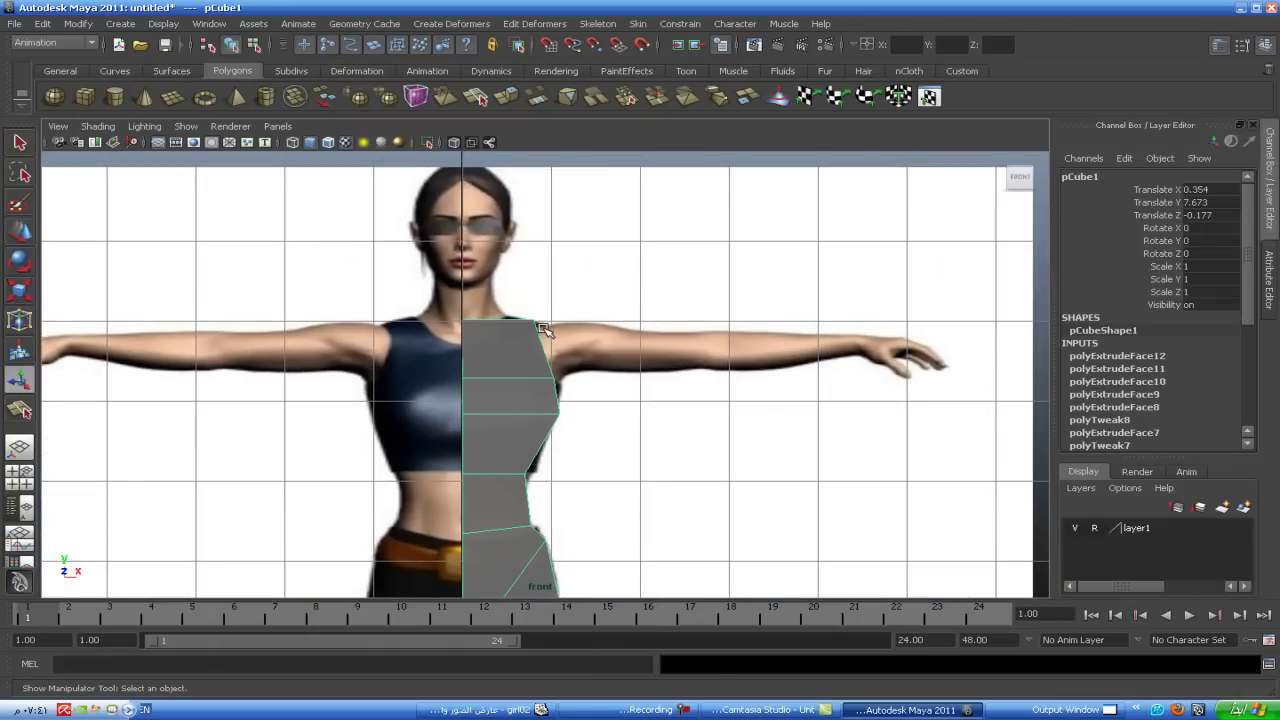
pyautogui.moveTo(538, 316); pyautogui.dragTo(537, 280, button='right')
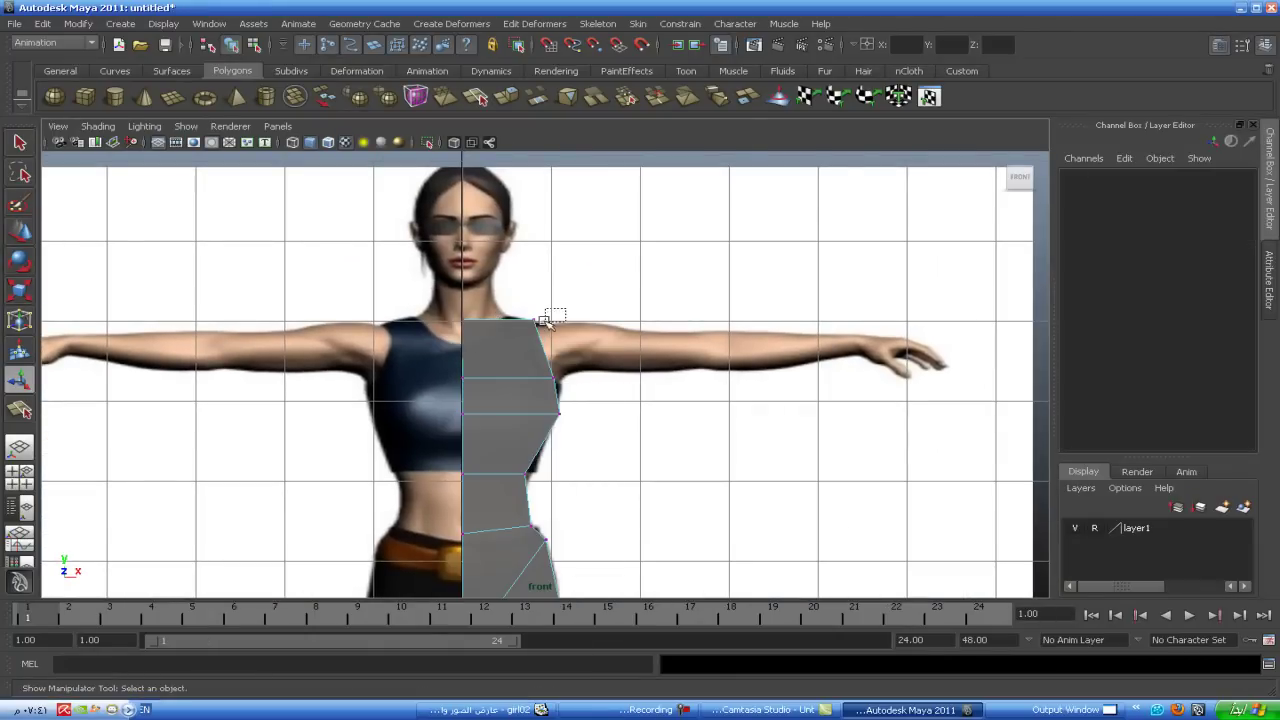
pyautogui.moveTo(556, 309); pyautogui.dragTo(520, 334)
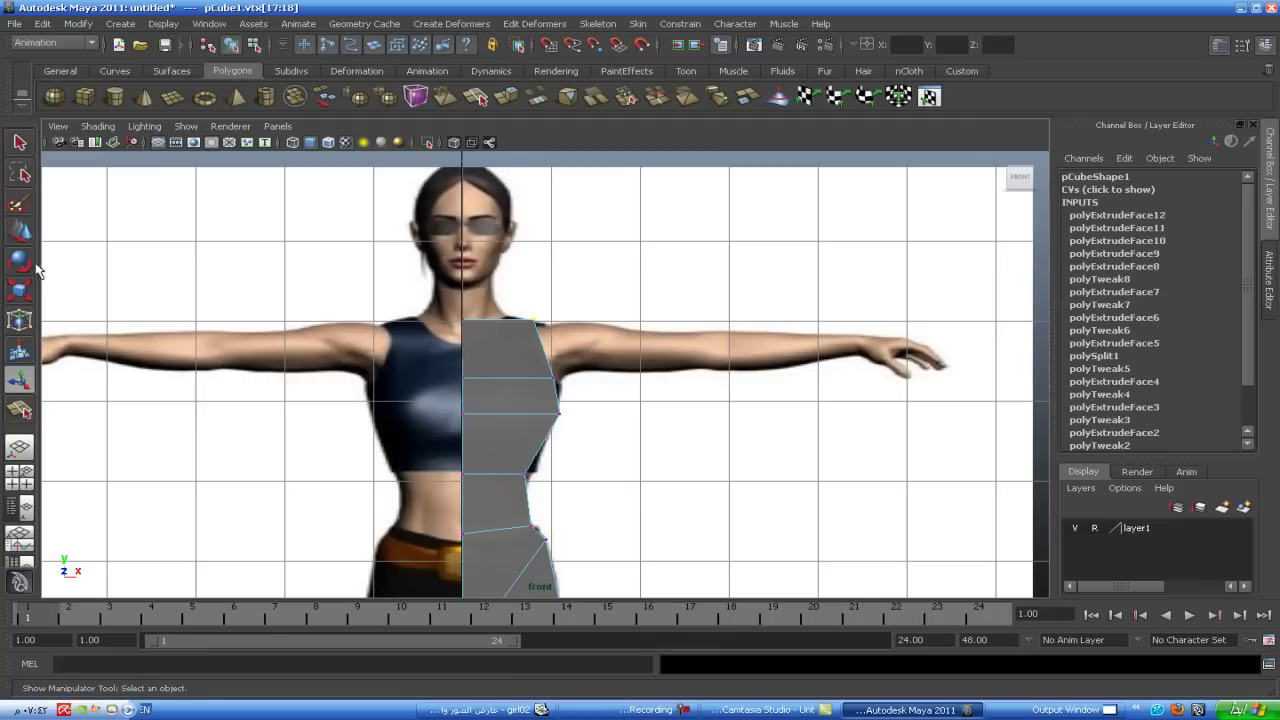
pyautogui.press('w')
# - Raise the torso material's Transparency so the front reference shows through
pyautogui.moveTo(524, 358); pyautogui.dragTo(575, 348, button='right')
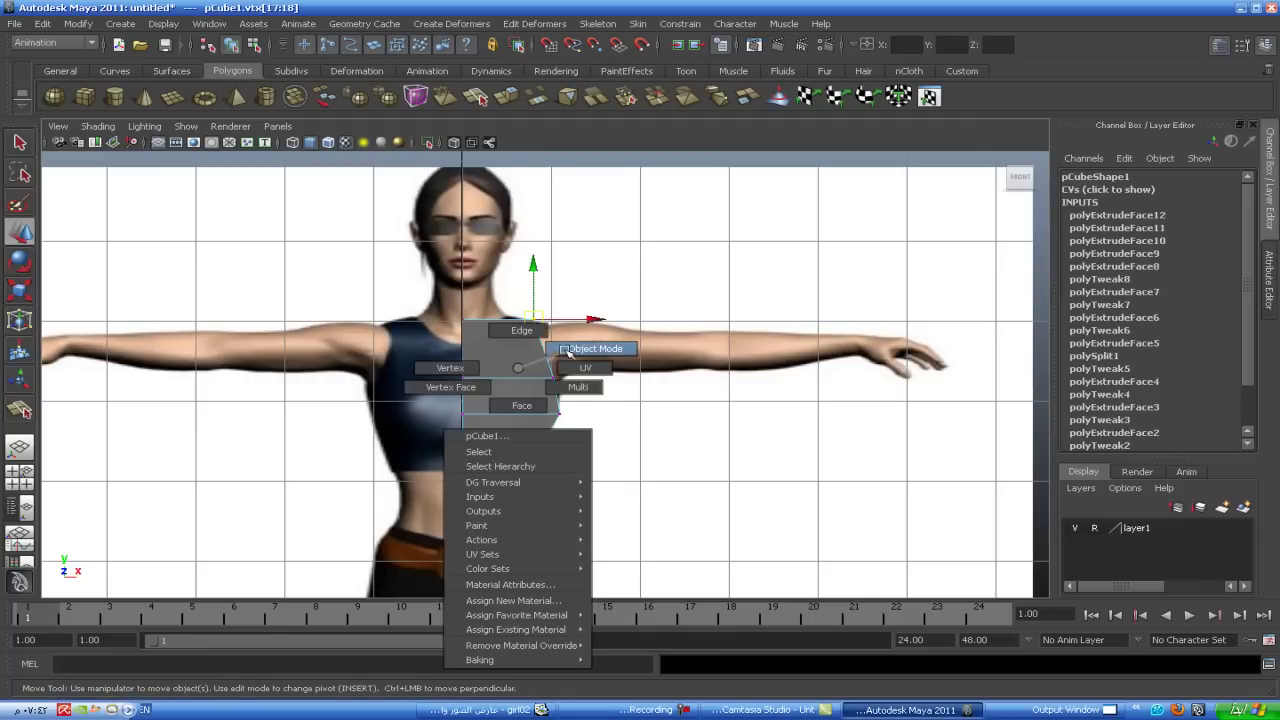
pyautogui.click(1272, 268)
pyautogui.moveTo(1110, 378)
pyautogui.mouseDown()
pyautogui.moveTo(1146, 380)
pyautogui.moveTo(1100, 380)
pyautogui.mouseUp()
pyautogui.moveTo(450, 345); pyautogui.dragTo(390, 345, button='right')
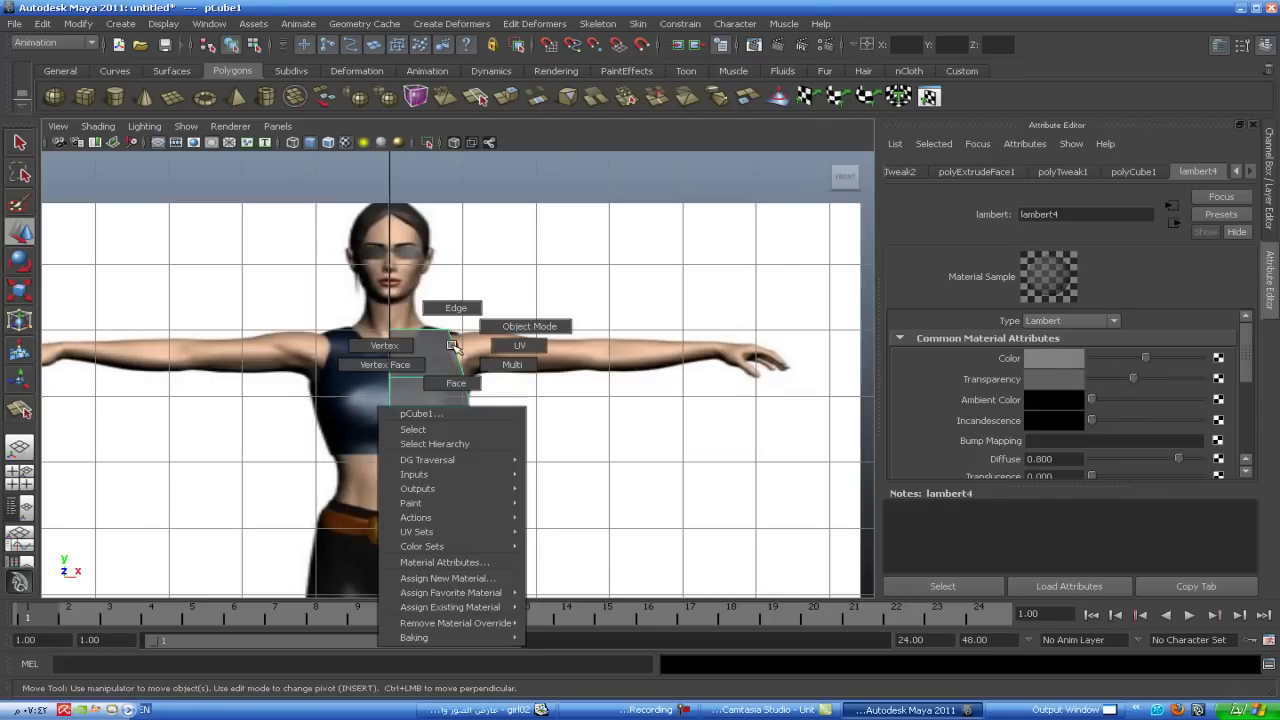
# - Lower the two shoulder vertices to the reference shoulder line (about X 0.945, Y 9.959)
pyautogui.moveTo(459, 322)
pyautogui.mouseDown()
pyautogui.moveTo(437, 336)
pyautogui.moveTo(485, 330)
pyautogui.mouseUp()
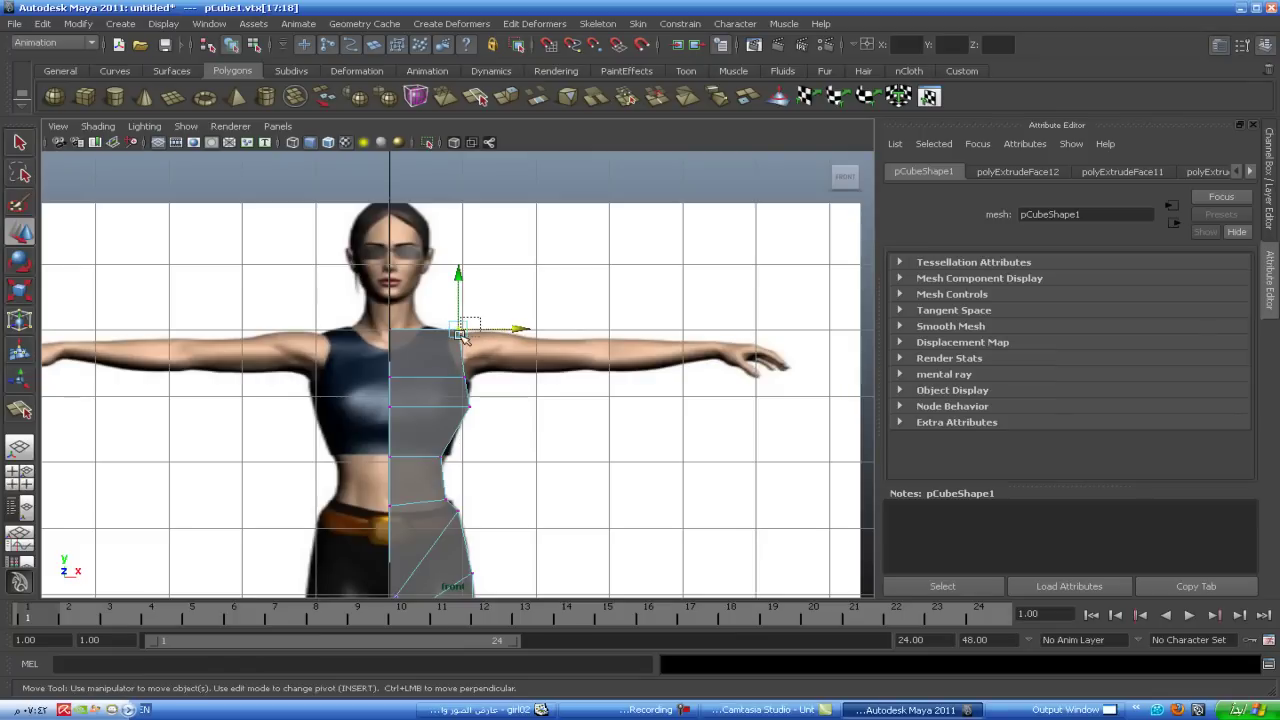
pyautogui.moveTo(458, 306); pyautogui.dragTo(460, 312)
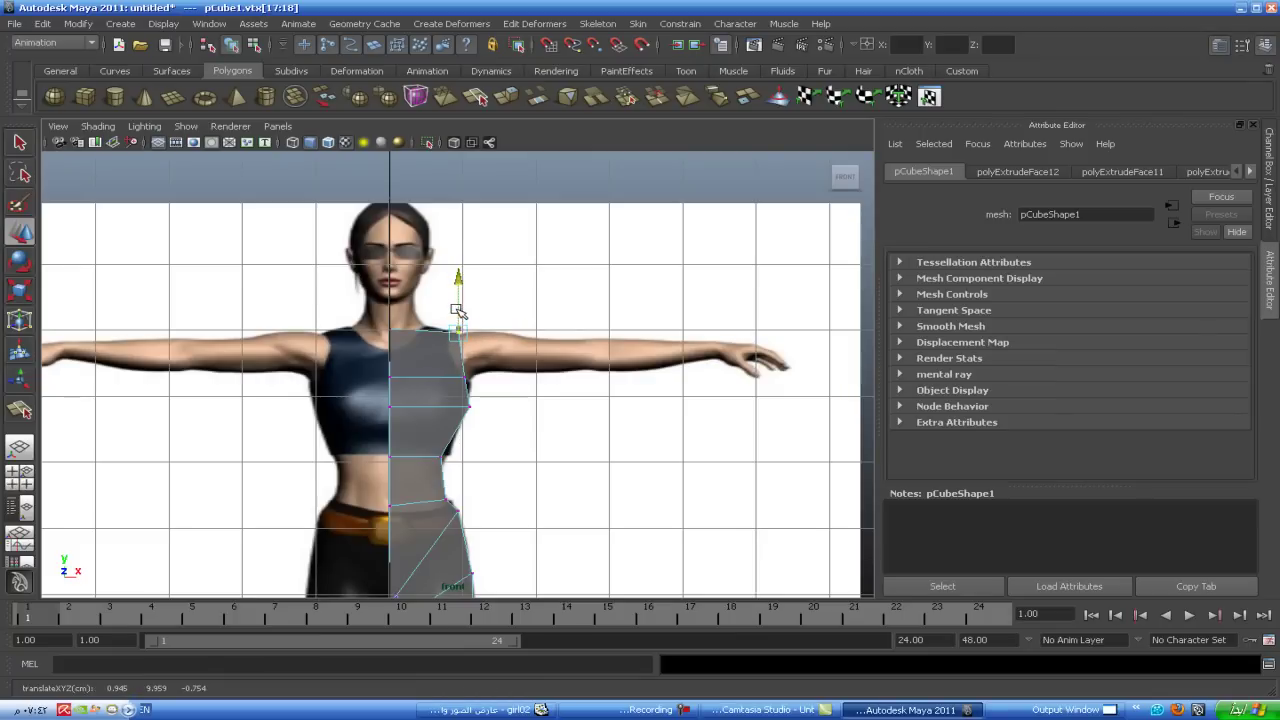
pyautogui.click(461, 384)
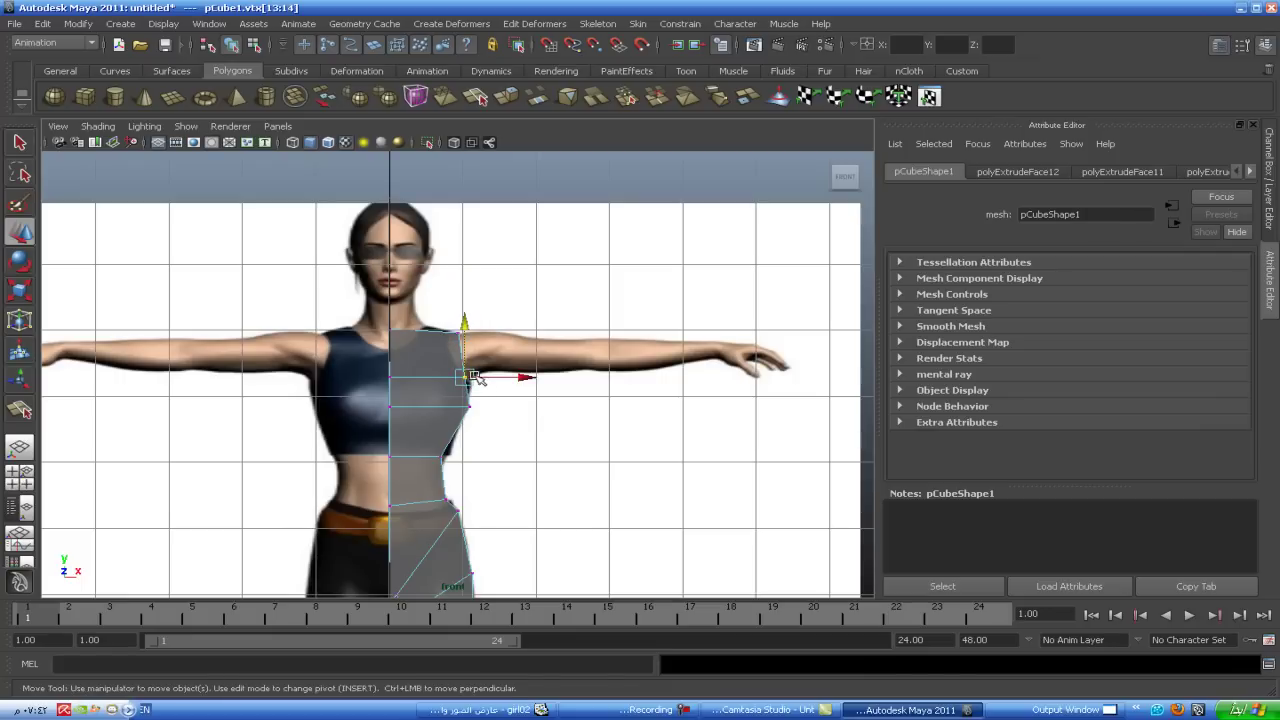
pyautogui.press('space')
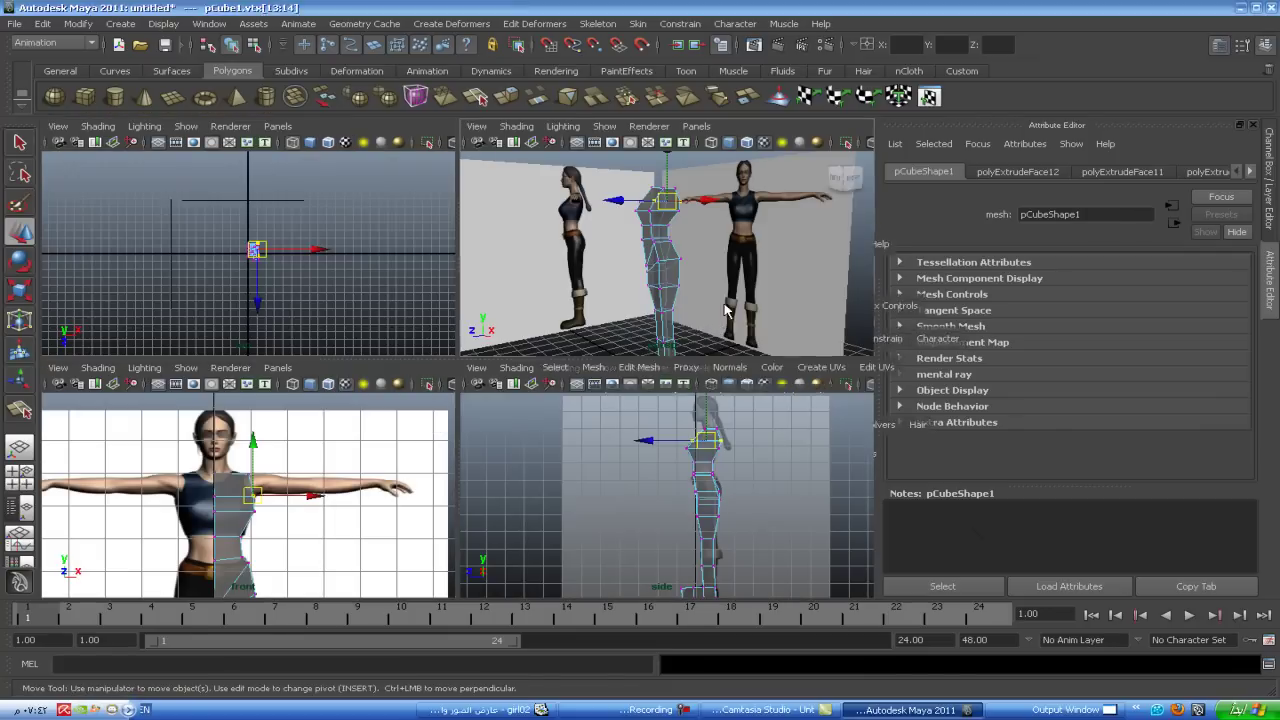
pyautogui.press('space')
pyautogui.moveTo(686, 349)
pyautogui.keyDown('alt'); pyautogui.mouseDown()
pyautogui.moveTo(694, 394)
pyautogui.moveTo(674, 463)
pyautogui.moveTo(684, 399)
pyautogui.moveTo(652, 443)
pyautogui.mouseUp(); pyautogui.keyUp('alt')
pyautogui.scroll(5, 684, 399)
# - Switch pCube1 to face mode and pick the sloped top face at the shoulders
pyautogui.rightClick(580, 286)
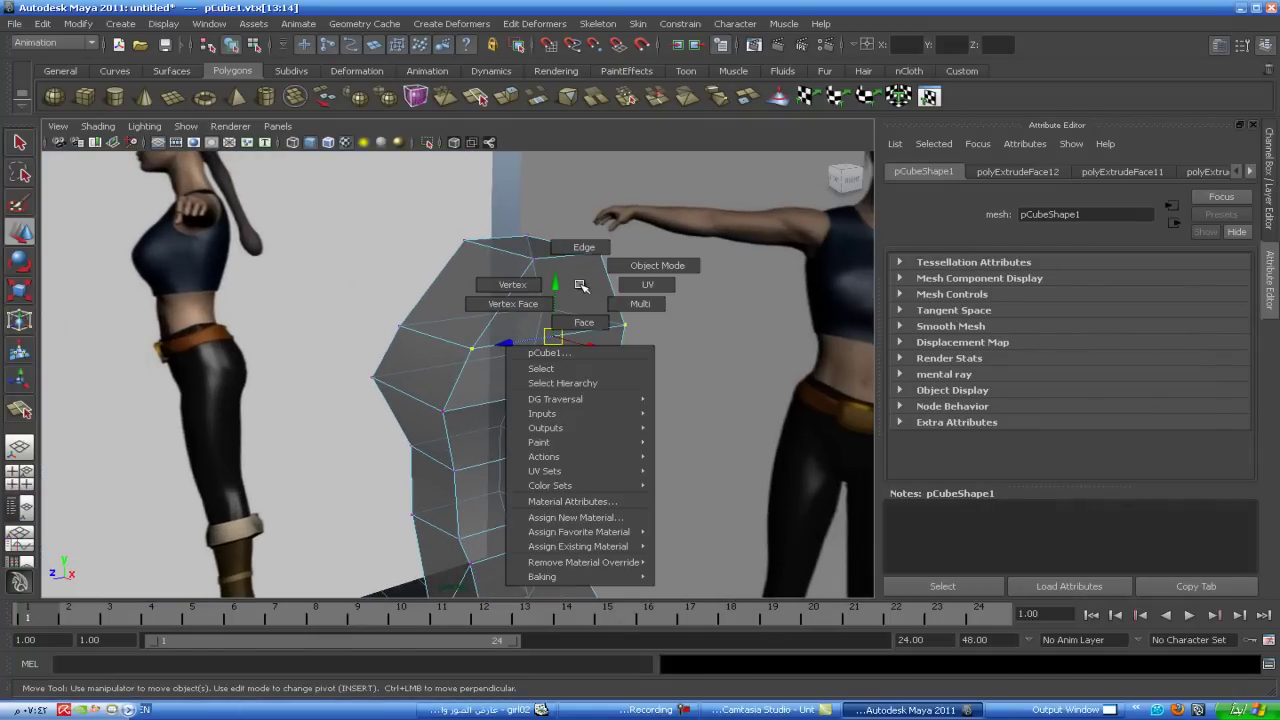
pyautogui.click(560, 300)
pyautogui.moveTo(575, 320)
pyautogui.keyDown('alt'); pyautogui.mouseDown()
pyautogui.moveTo(586, 343)
pyautogui.moveTo(539, 343)
pyautogui.mouseUp(); pyautogui.keyUp('alt')
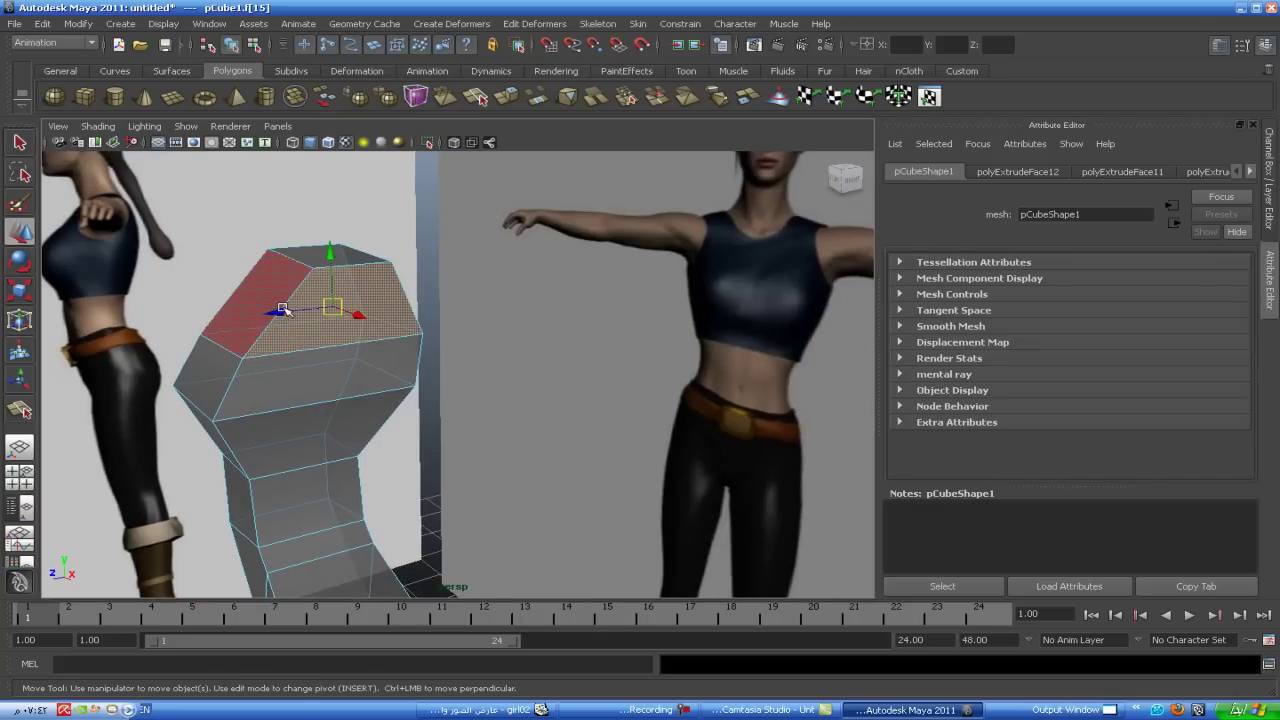
# - Cut a new edge across the upper torso cage with the Split Polygon Tool
pyautogui.moveTo(287, 304); pyautogui.dragTo(228, 304, button='right')
pyautogui.moveTo(400, 291); pyautogui.dragTo(404, 264, button='right')
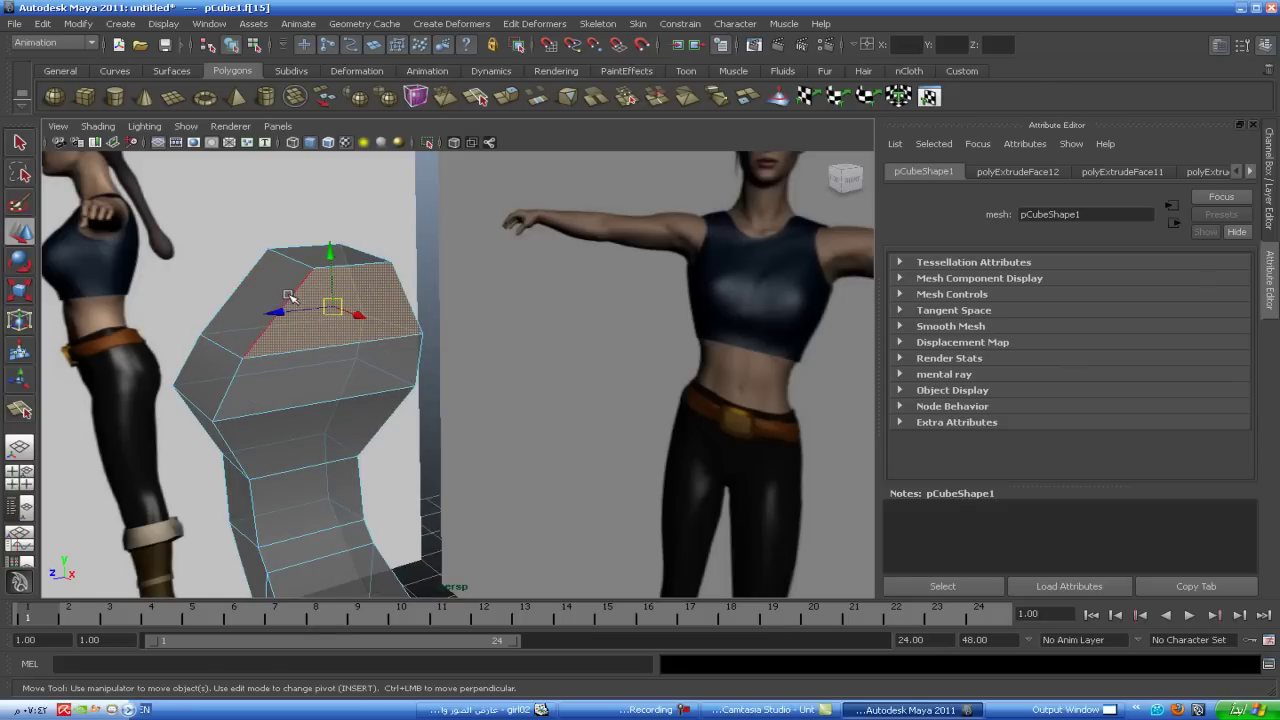
pyautogui.click(289, 296)
pyautogui.keyDown('shift'); pyautogui.moveTo(289, 296); pyautogui.dragTo(240, 282, button='right'); pyautogui.keyUp('shift')
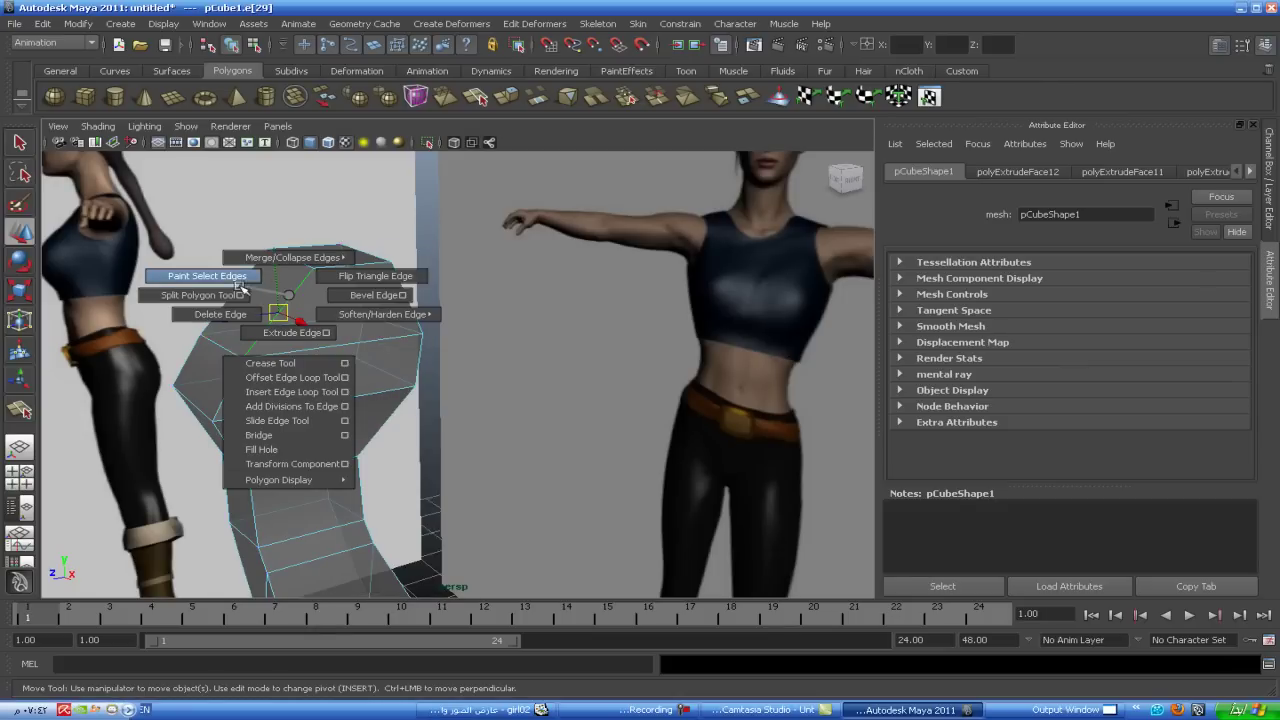
pyautogui.click(281, 310)
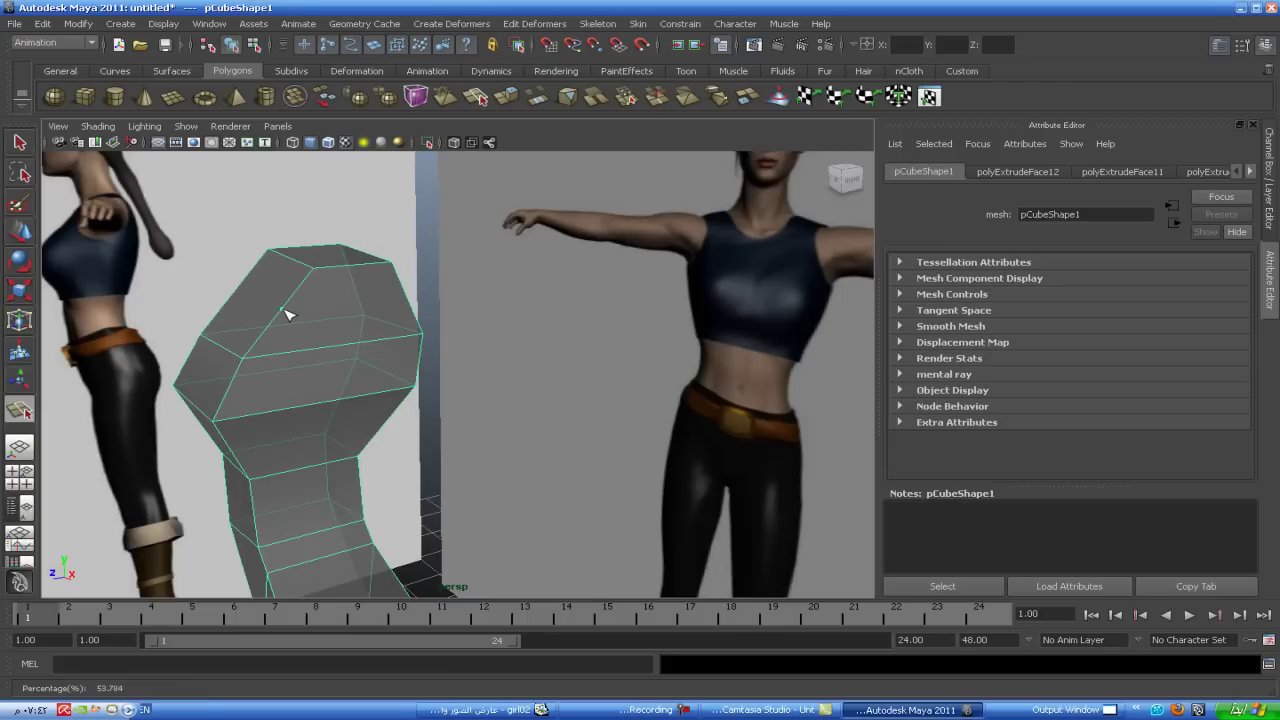
pyautogui.click(410, 301)
pyautogui.press('Return')
# - Extrude the shoulder face to begin the arm
pyautogui.moveTo(170, 288)
pyautogui.keyDown('alt'); pyautogui.mouseDown()
pyautogui.moveTo(351, 357)
pyautogui.moveTo(347, 330)
pyautogui.mouseUp(); pyautogui.keyUp('alt')
pyautogui.moveTo(344, 336)
pyautogui.mouseDown(button='right')
pyautogui.moveTo(348, 366)
pyautogui.moveTo(364, 368)
pyautogui.mouseUp(button='right')
pyautogui.click(344, 336)
pyautogui.press('space')
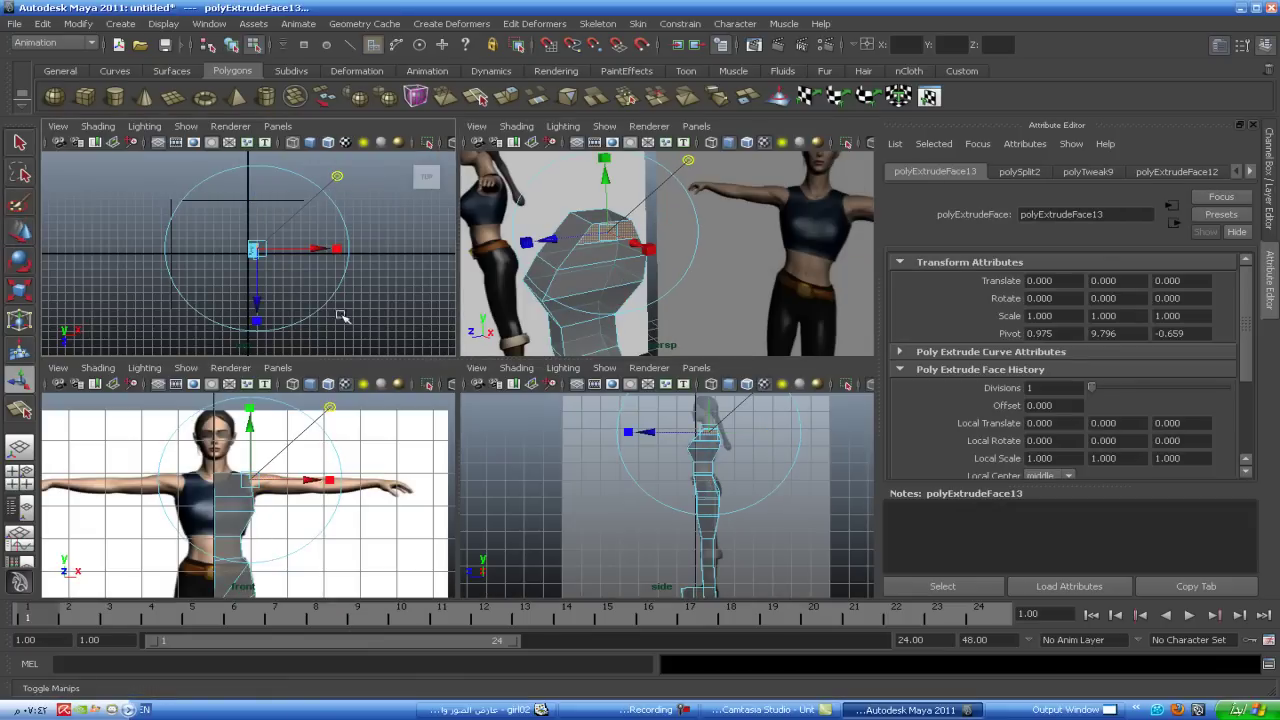
# - Pull the extruded shoulder face 0.847 units out along the arm in the front view
pyautogui.press('space')
pyautogui.keyDown('alt'); pyautogui.moveTo(480, 466); pyautogui.dragTo(419, 476, button='middle'); pyautogui.keyUp('alt')
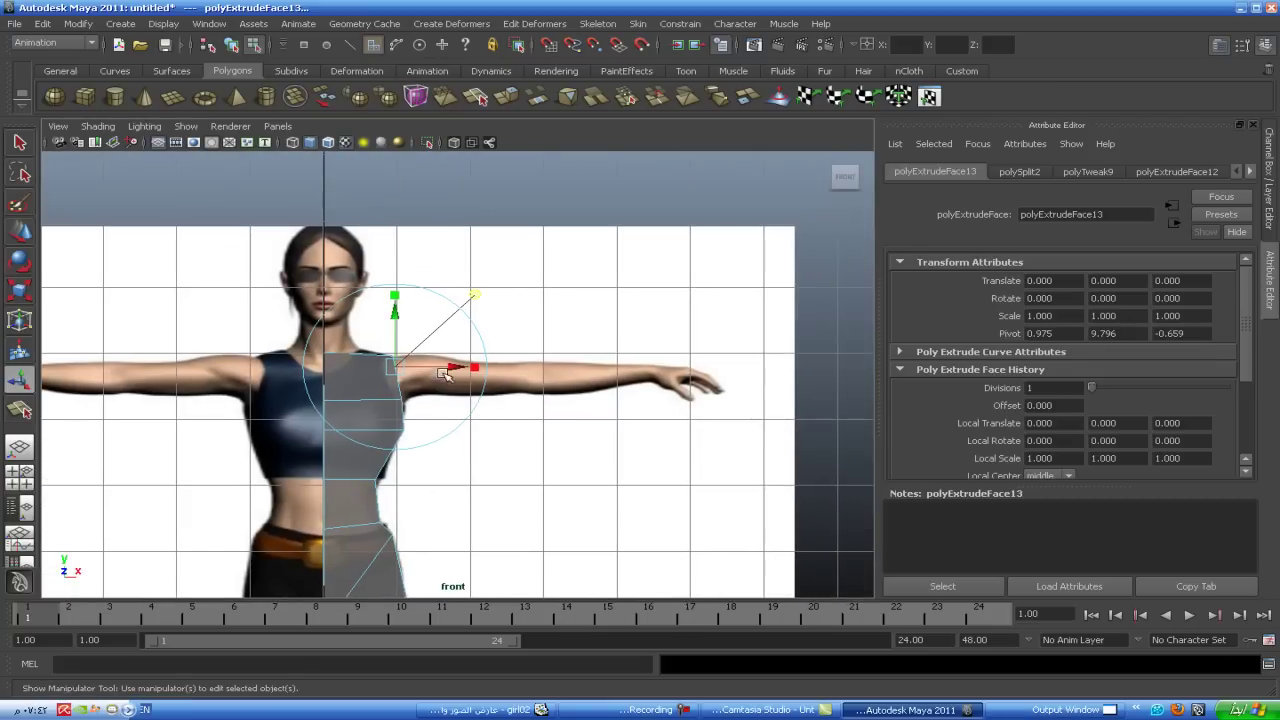
pyautogui.moveTo(443, 374); pyautogui.dragTo(505, 368)
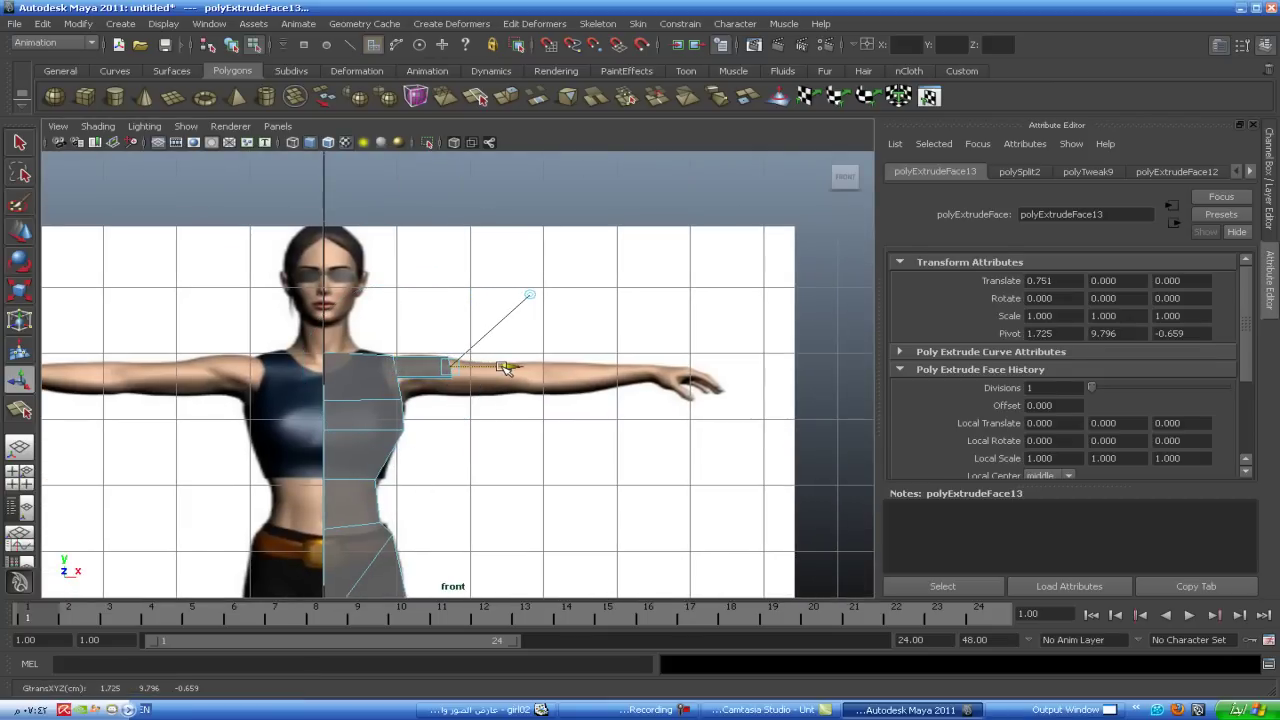
pyautogui.moveTo(505, 368); pyautogui.dragTo(514, 367)
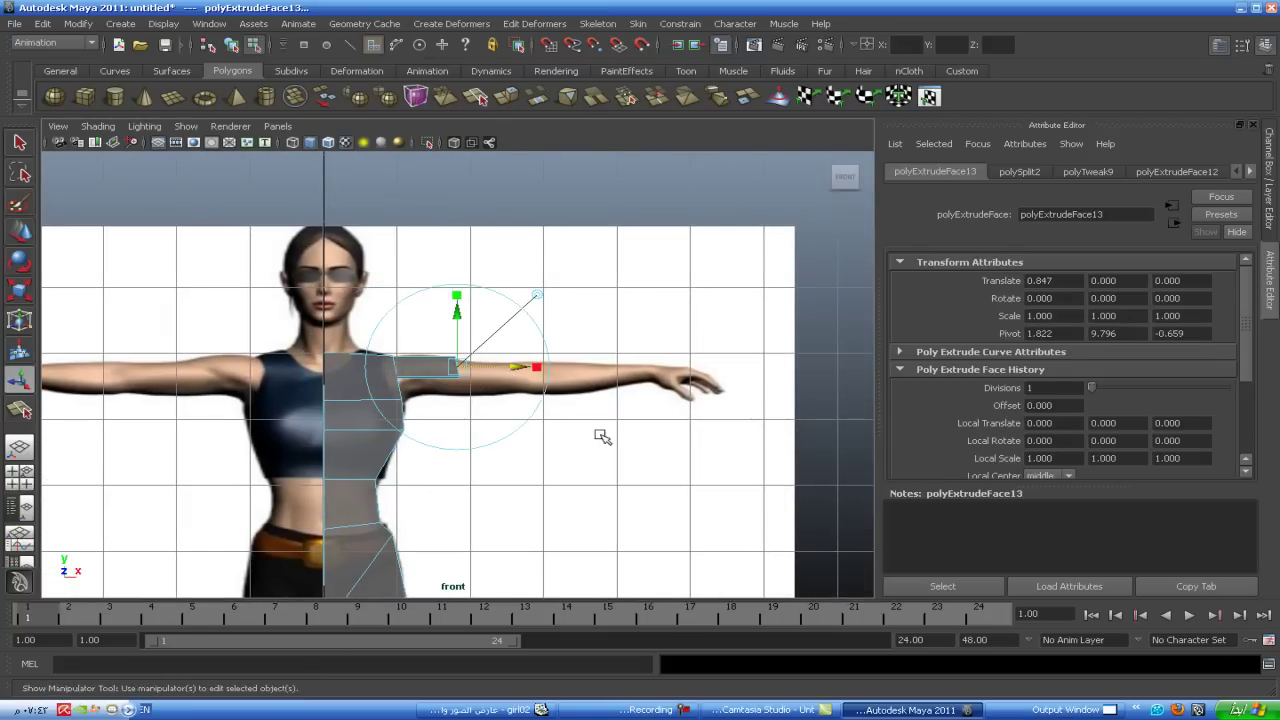
pyautogui.press('space')
pyautogui.press('space')
# - Select a shoulder vertex in vertex mode with the Move Tool ready
pyautogui.keyDown('alt'); pyautogui.moveTo(651, 366); pyautogui.dragTo(668, 368); pyautogui.keyUp('alt')
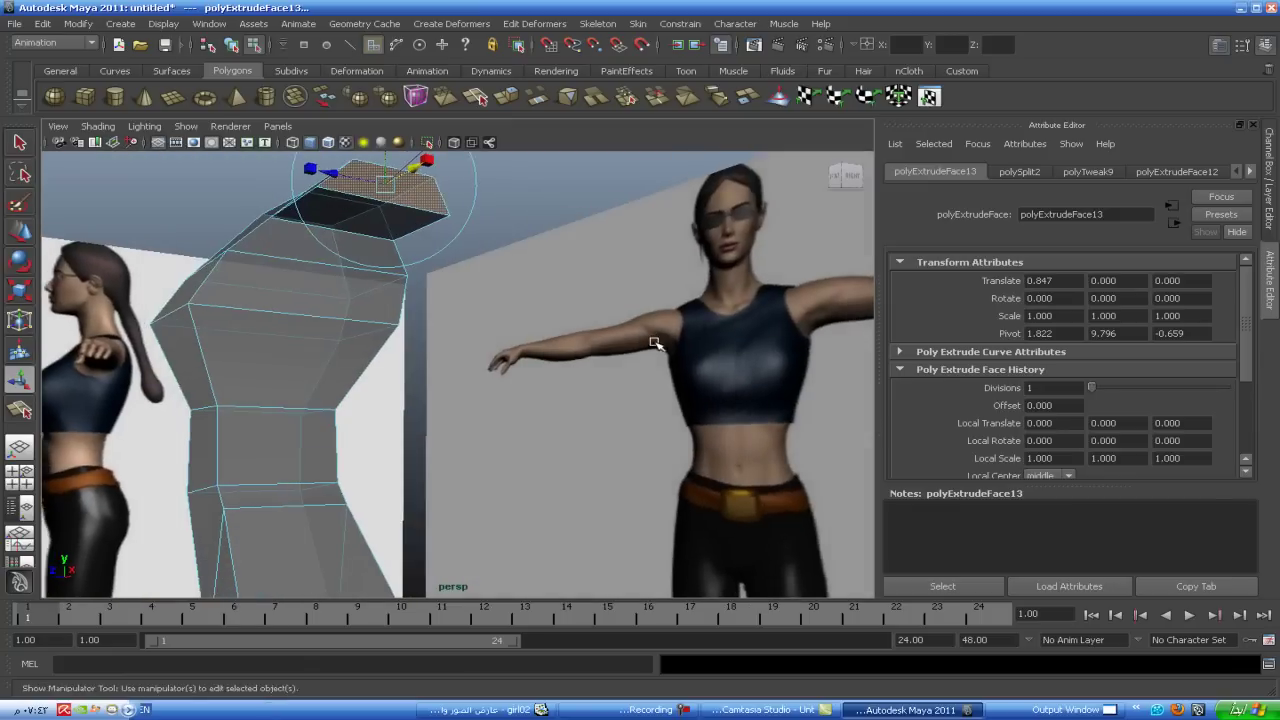
pyautogui.moveTo(360, 332); pyautogui.dragTo(285, 331, button='right')
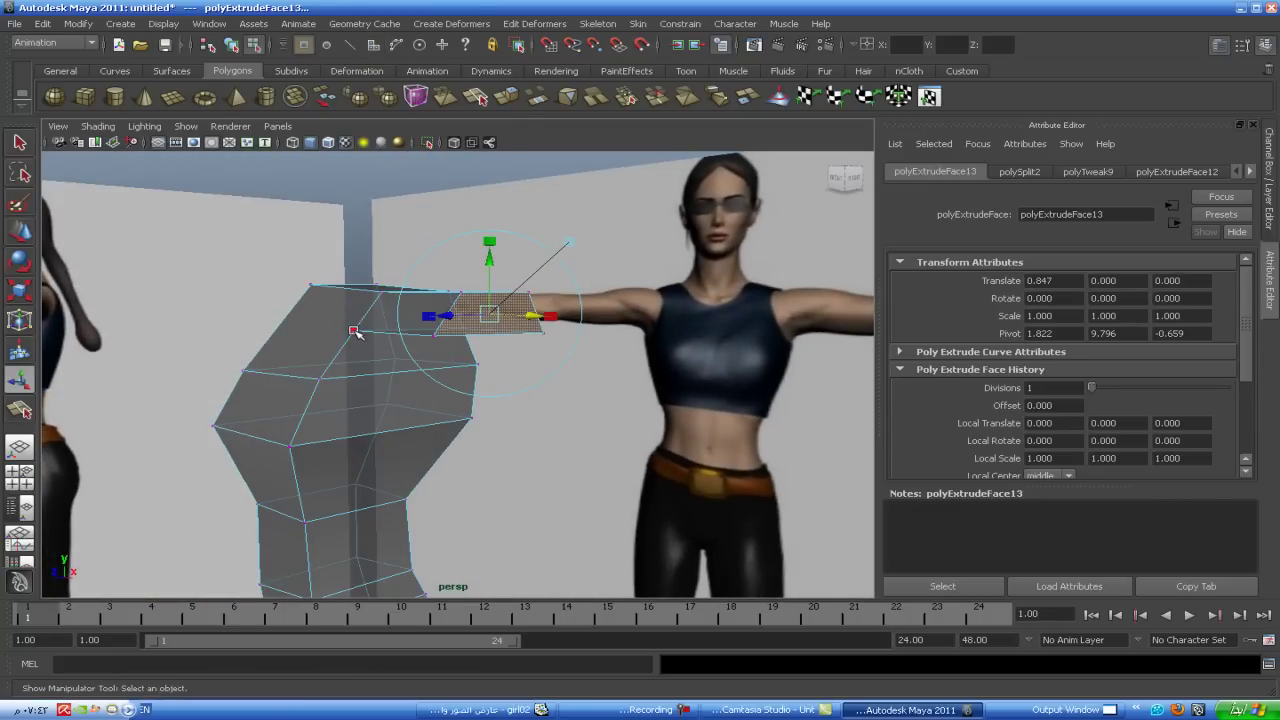
pyautogui.click(357, 332)
pyautogui.press('space')
pyautogui.press('space')
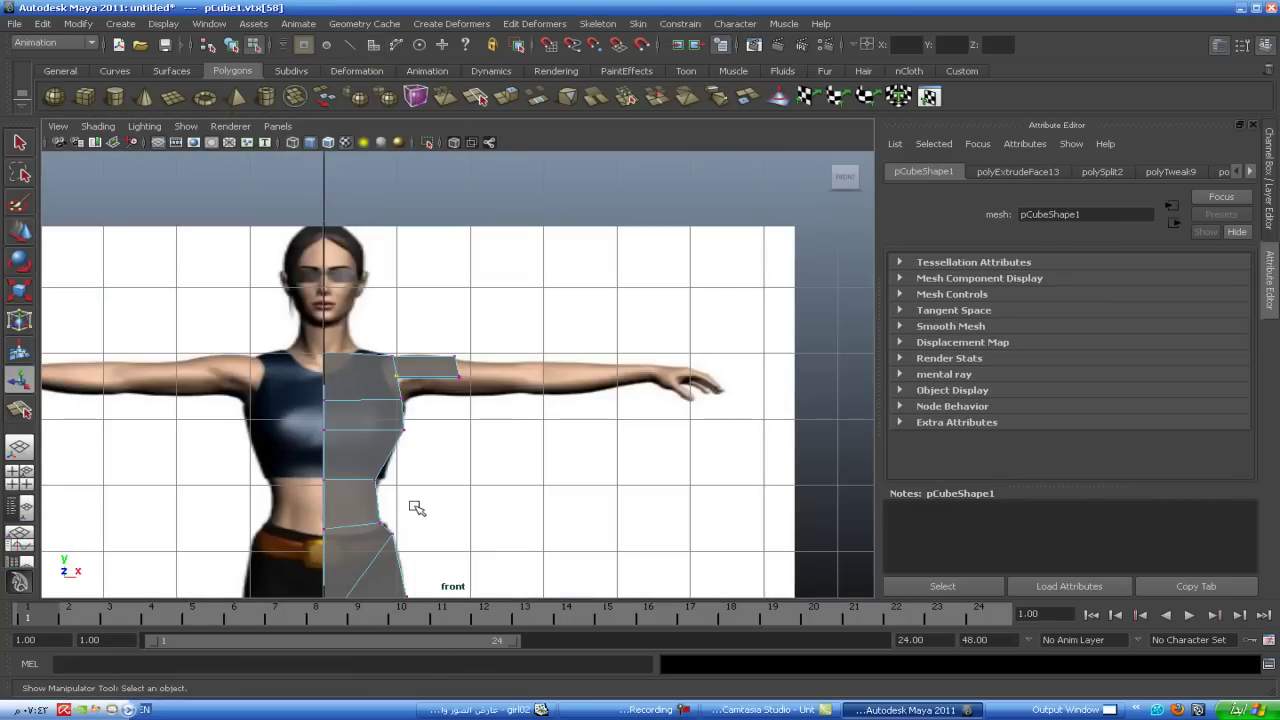
pyautogui.scroll(3, 410, 500)
pyautogui.press('w')
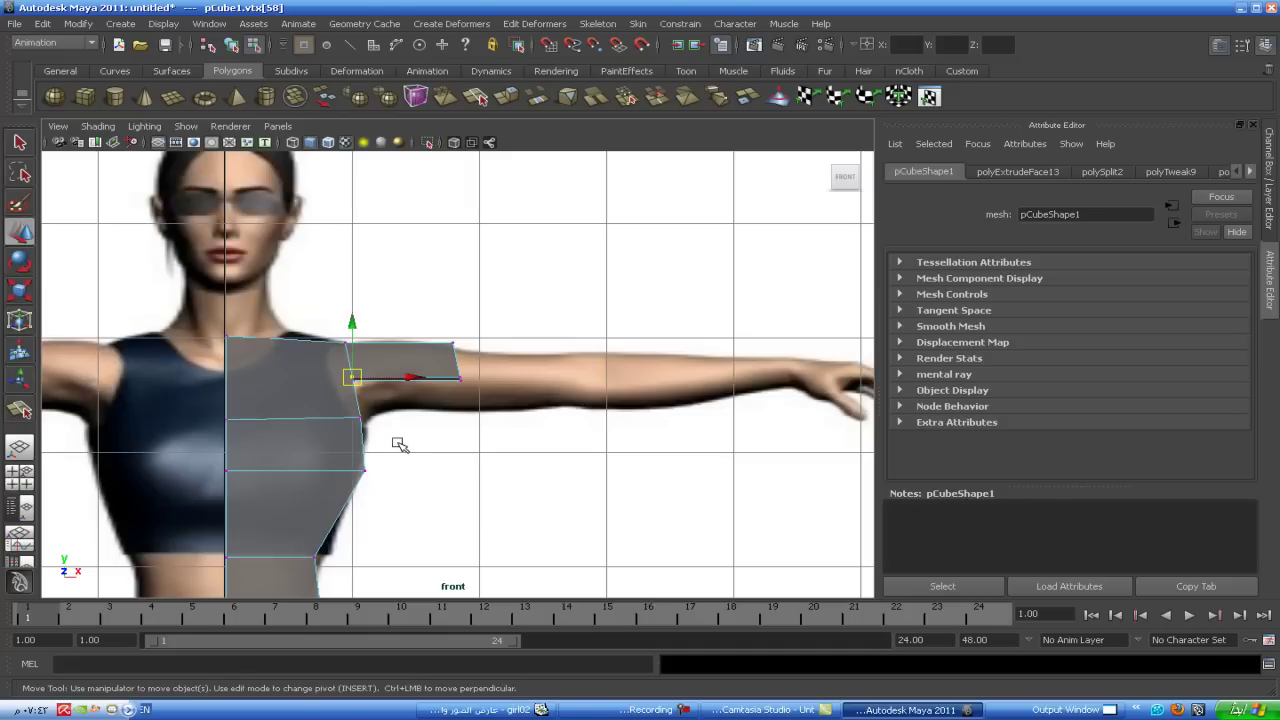
# - Reposition the shoulder and arm-end corner vertices to follow the front reference arm
pyautogui.moveTo(357, 377)
pyautogui.mouseDown()
pyautogui.moveTo(334, 394)
pyautogui.moveTo(360, 368)
pyautogui.moveTo(366, 410)
pyautogui.mouseUp()
pyautogui.hotkey('ctrl', 'z')
pyautogui.click(372, 379)
pyautogui.click(350, 344)
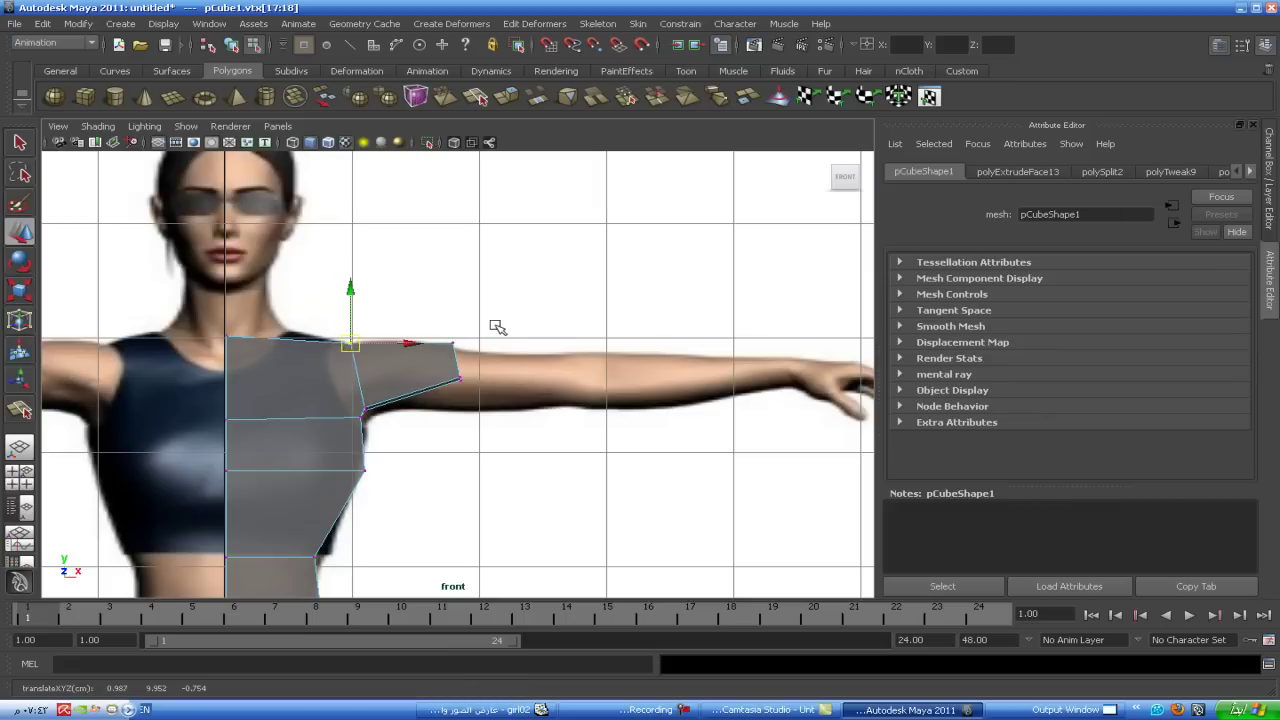
pyautogui.click(458, 377)
pyautogui.moveTo(457, 375); pyautogui.dragTo(444, 412)
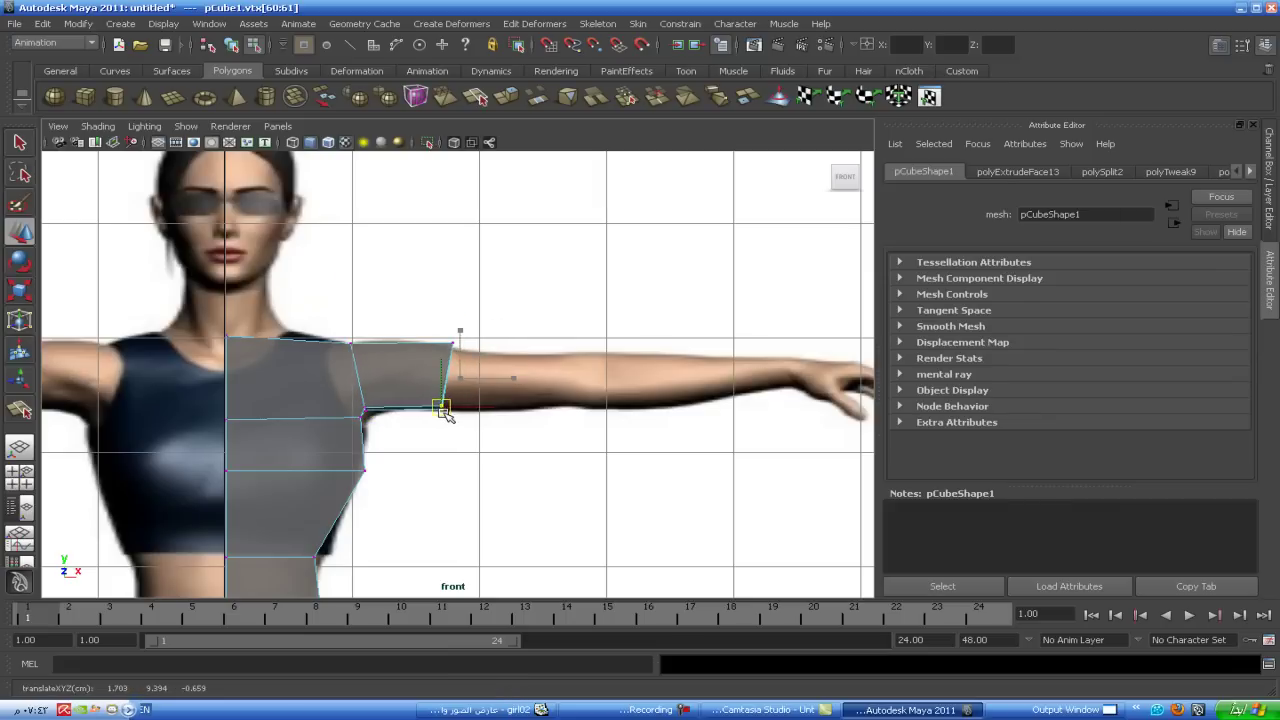
pyautogui.click(452, 344)
pyautogui.moveTo(452, 344); pyautogui.dragTo(402, 446)
# - Stretch the arm section to the reference elbow and taper its end vertices
pyautogui.moveTo(449, 377)
pyautogui.mouseDown()
pyautogui.moveTo(615, 379)
pyautogui.moveTo(591, 382)
pyautogui.mouseUp()
pyautogui.click(19, 290)
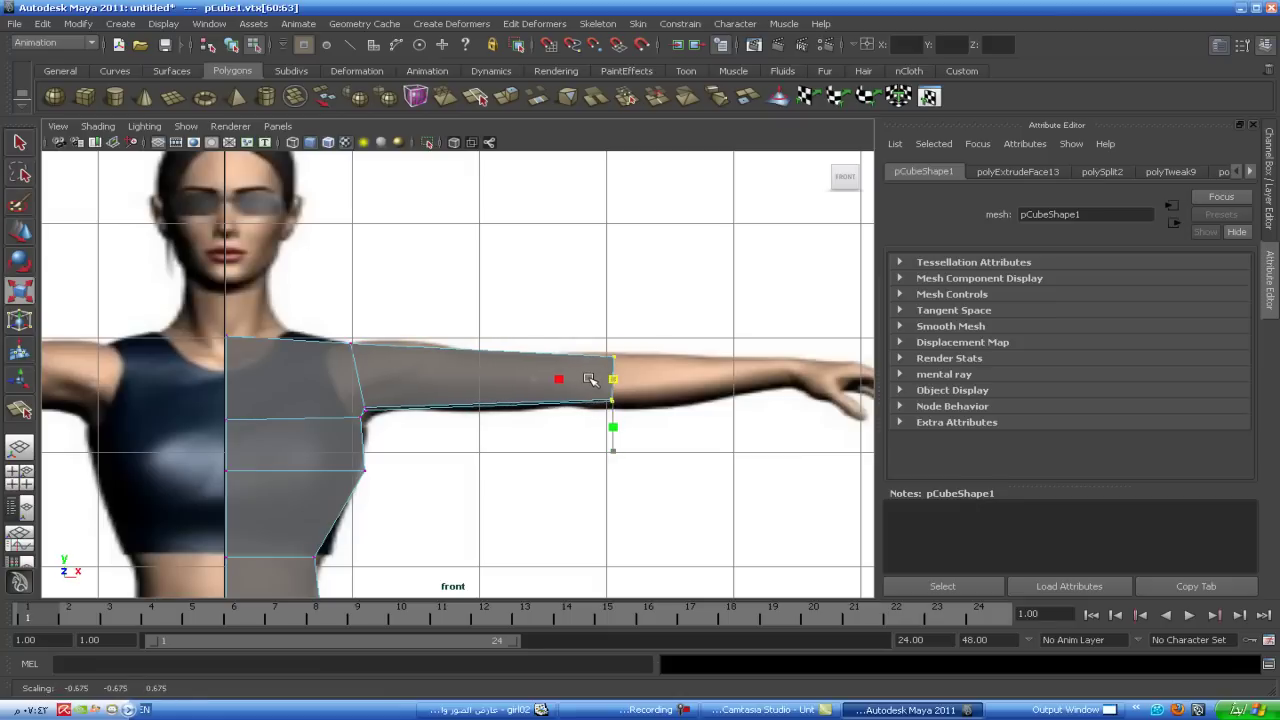
pyautogui.press('w')
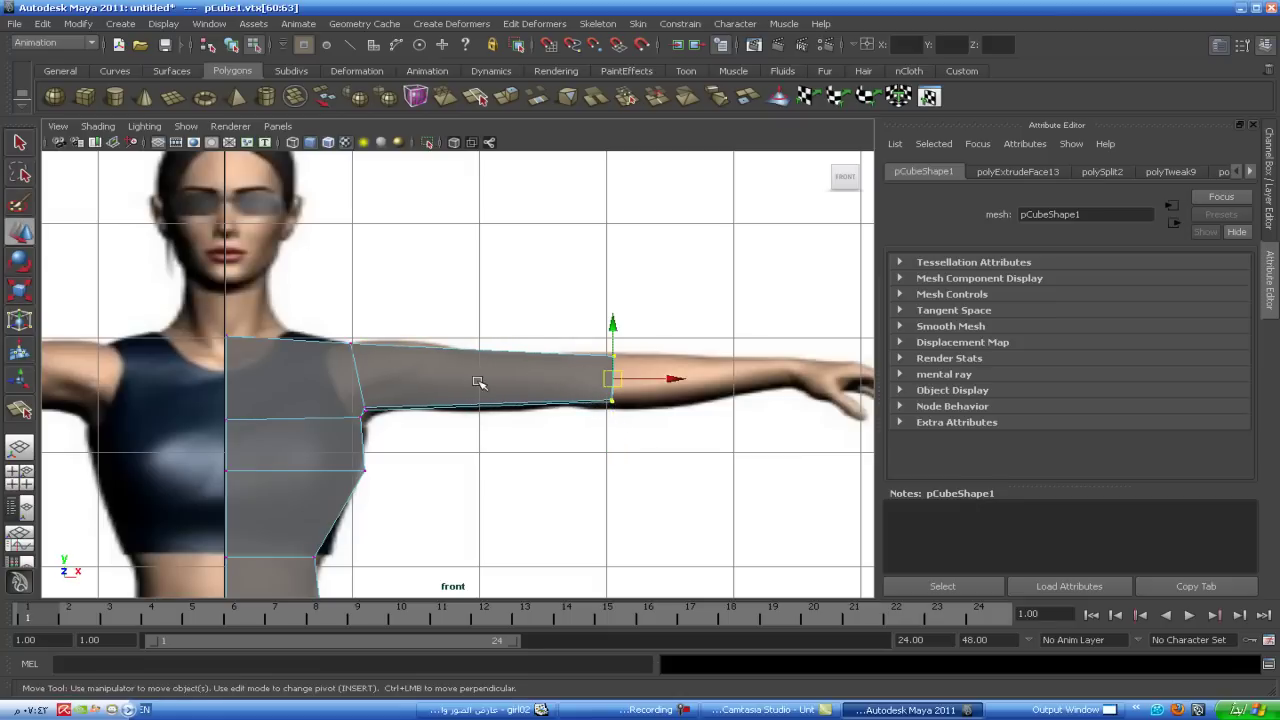
pyautogui.moveTo(616, 386); pyautogui.dragTo(600, 383)
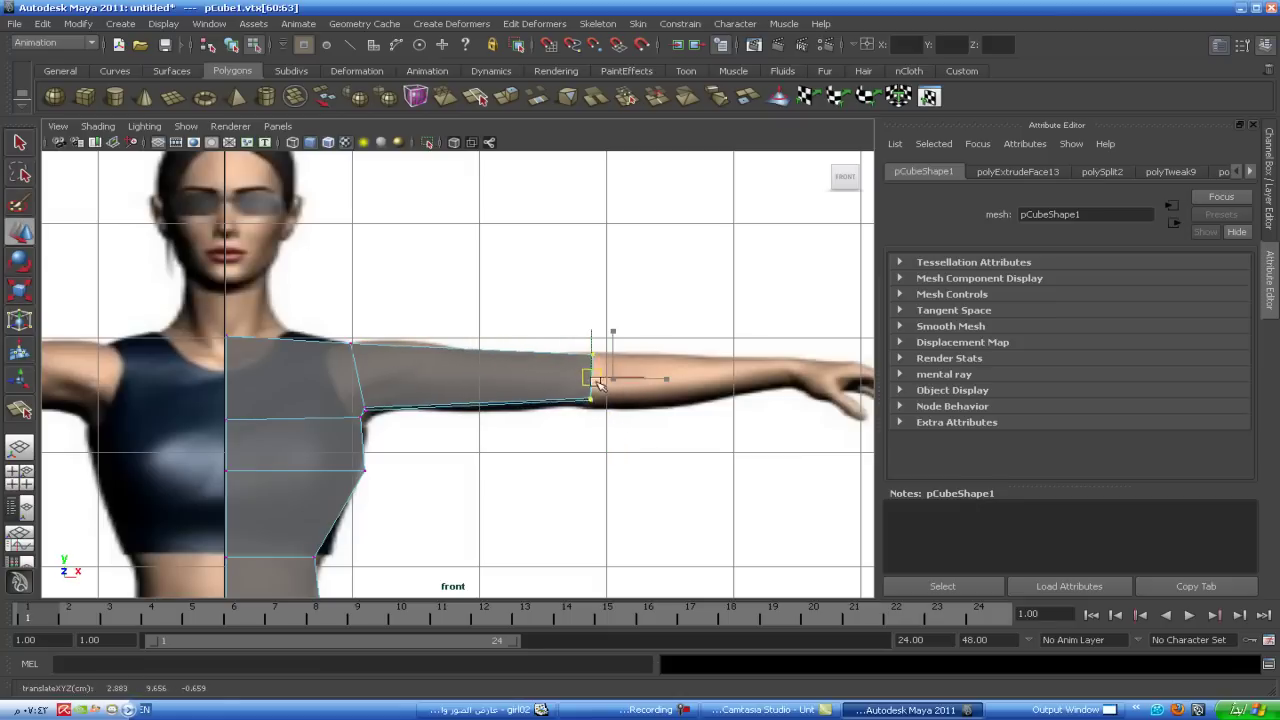
pyautogui.click(590, 400)
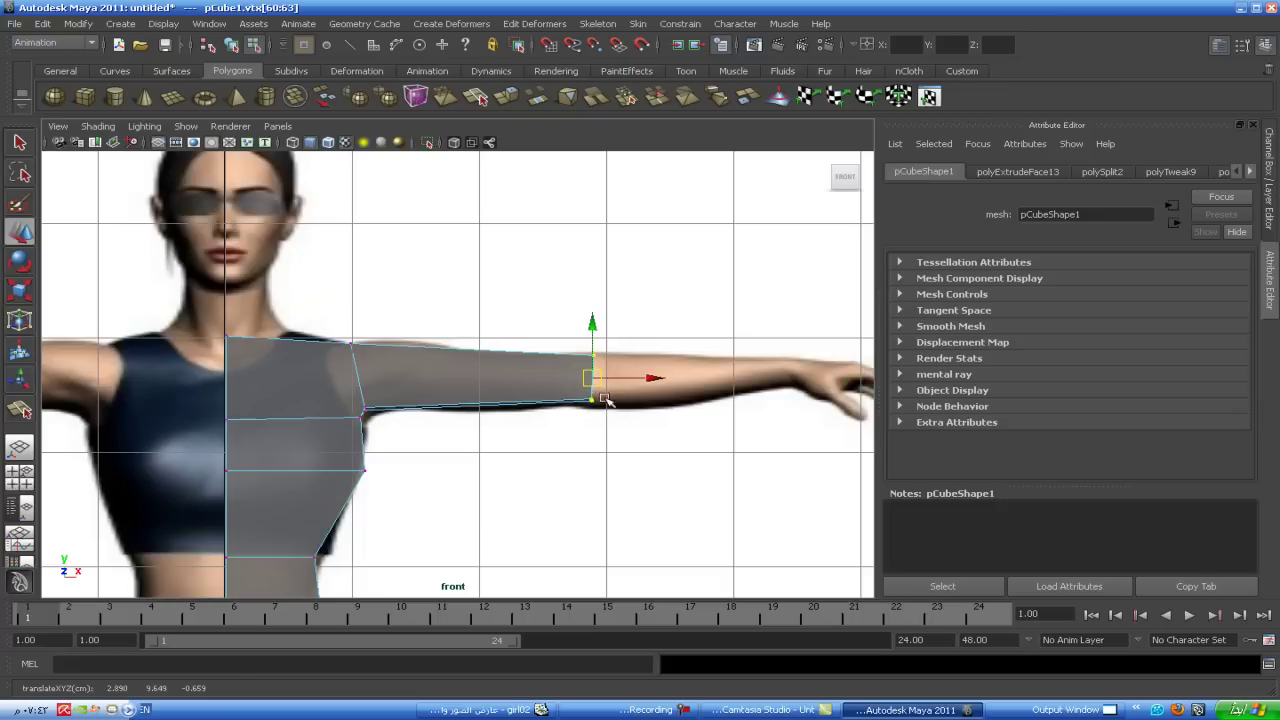
pyautogui.moveTo(585, 405); pyautogui.dragTo(568, 408)
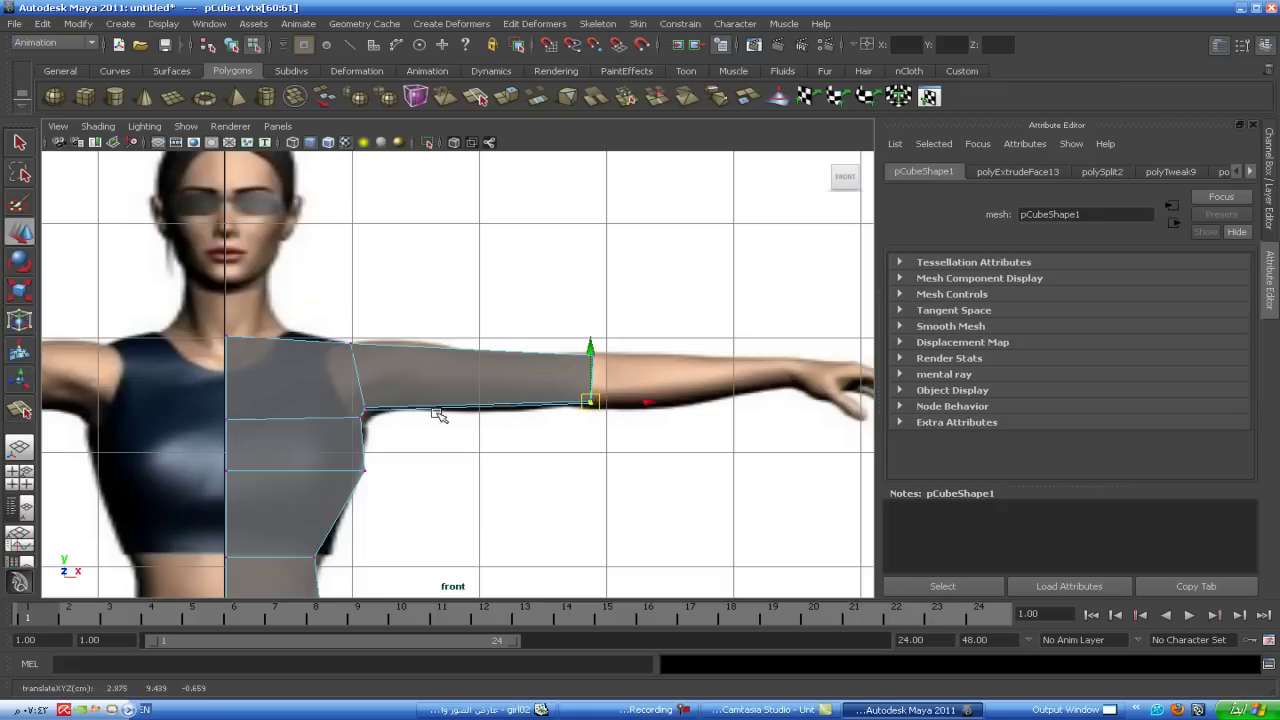
pyautogui.press('space')
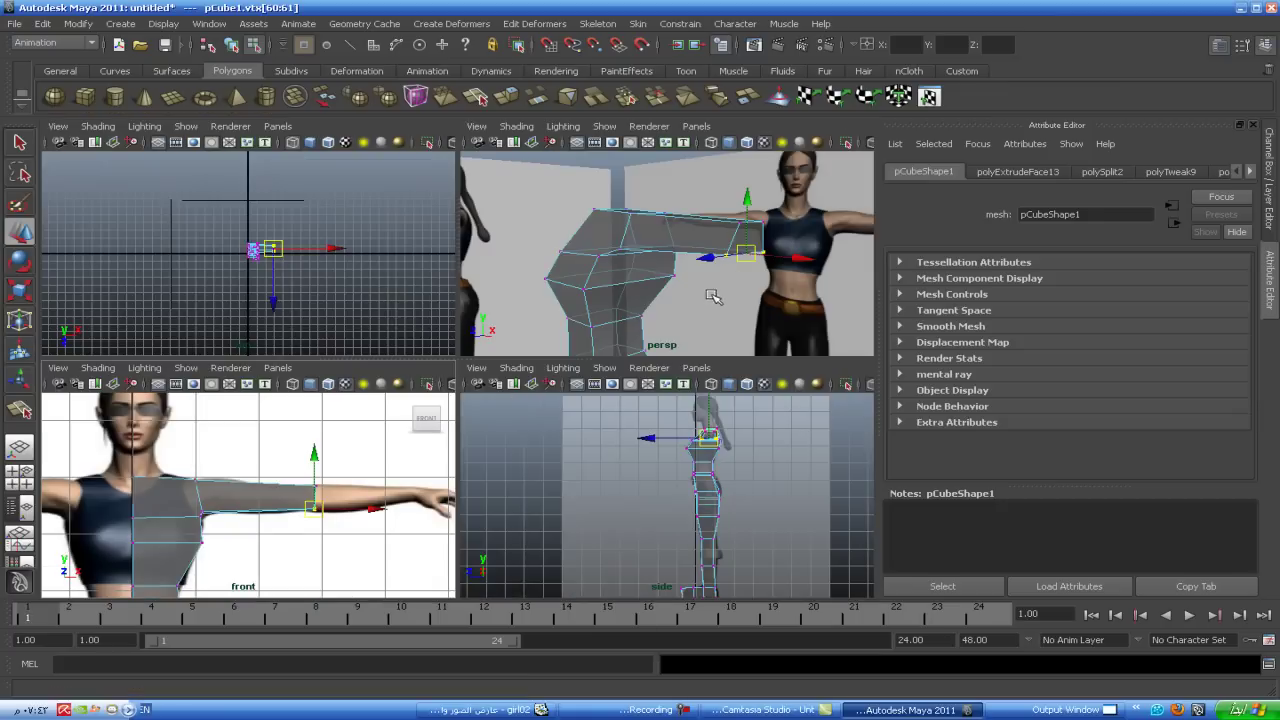
# - Frame the chest in the side view and move an arm-end vertex onto the side reference
pyautogui.press('space')
pyautogui.moveTo(631, 348)
pyautogui.keyDown('alt'); pyautogui.mouseDown()
pyautogui.moveTo(591, 346)
pyautogui.moveTo(508, 383)
pyautogui.moveTo(526, 369)
pyautogui.mouseUp(); pyautogui.keyUp('alt')
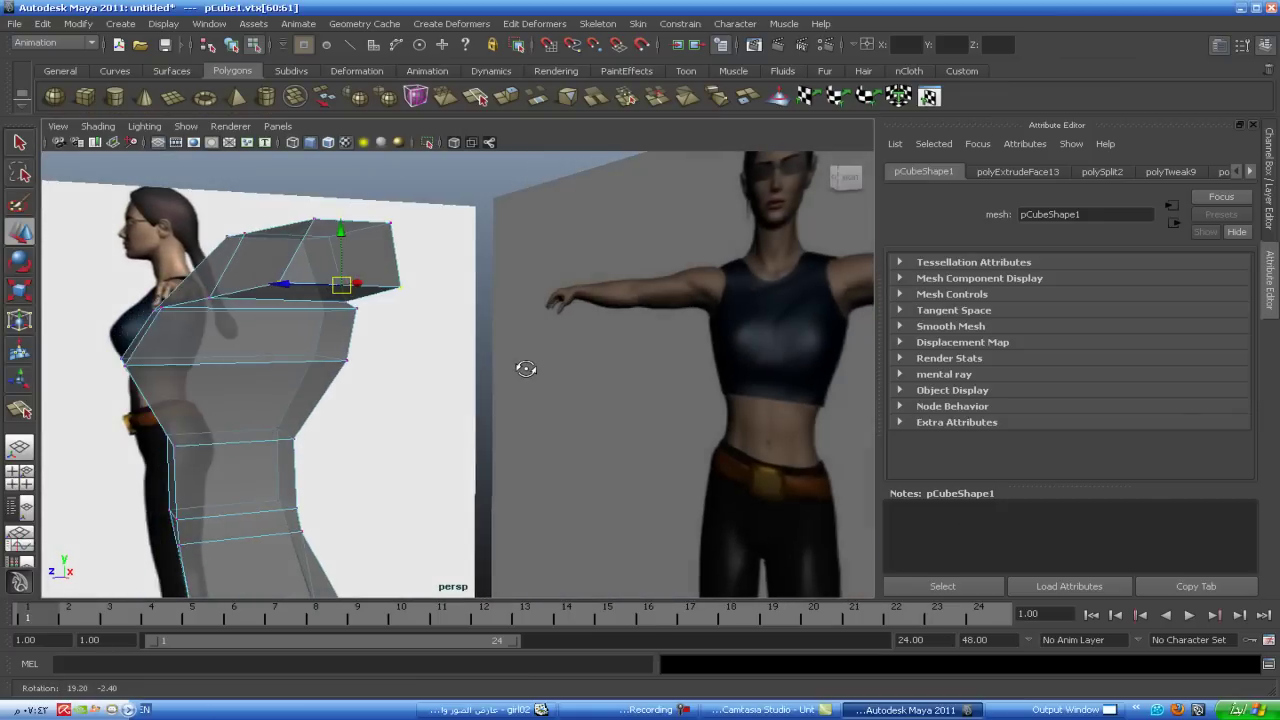
pyautogui.press('space')
pyautogui.press('space')
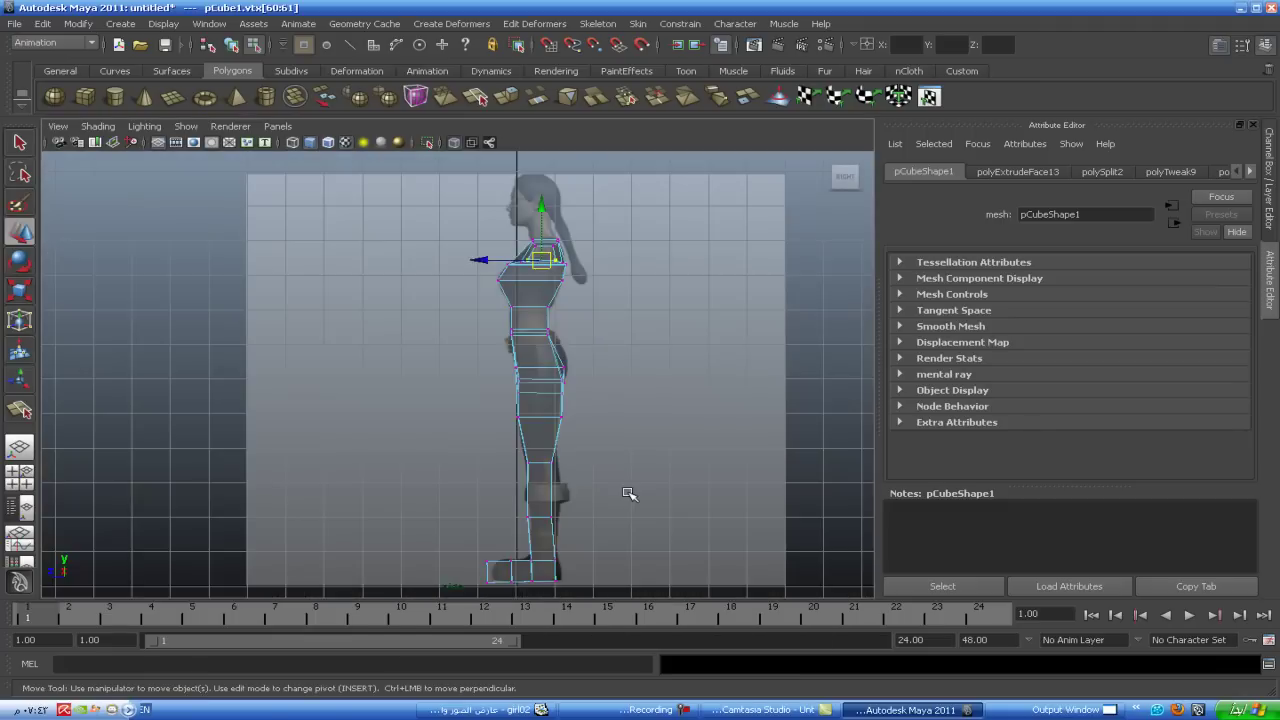
pyautogui.scroll(3, 600, 450)
pyautogui.keyDown('alt'); pyautogui.moveTo(600, 443); pyautogui.dragTo(534, 580, button='middle'); pyautogui.keyUp('alt')
pyautogui.scroll(2, 534, 580)
pyautogui.scroll(1, 490, 521)
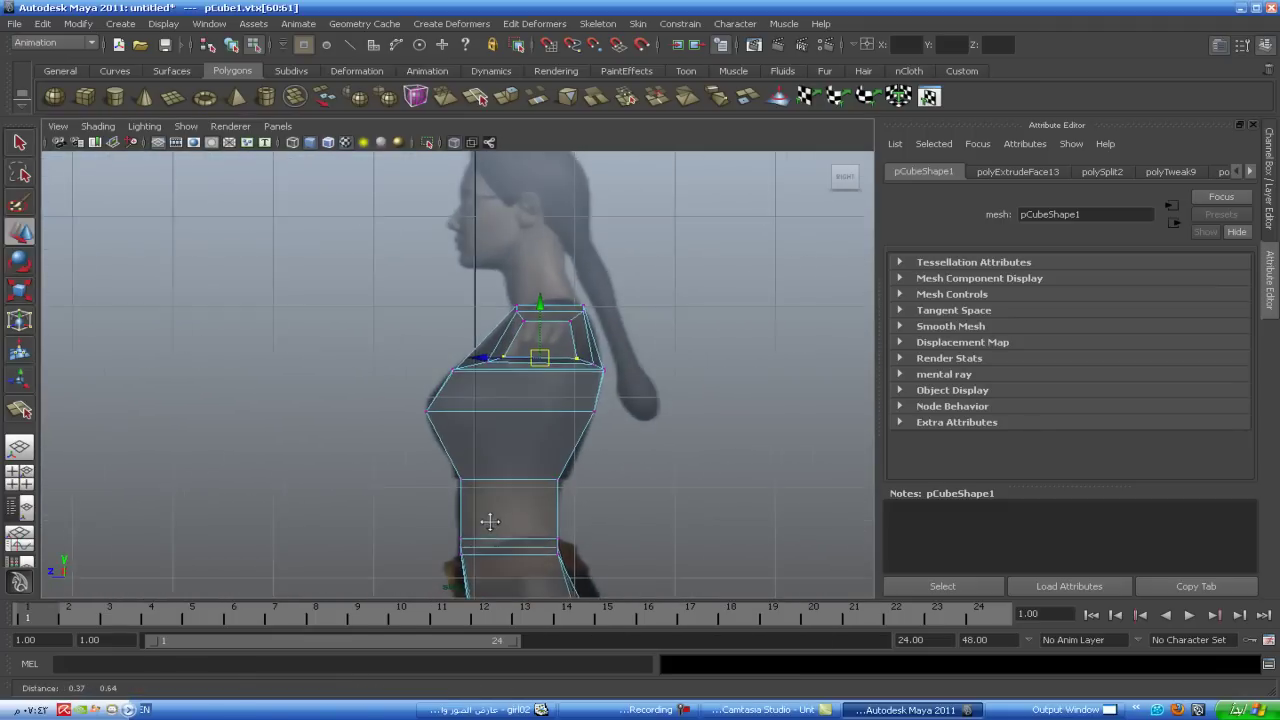
pyautogui.keyDown('alt'); pyautogui.moveTo(490, 521); pyautogui.dragTo(485, 526, button='middle'); pyautogui.keyUp('alt')
pyautogui.click(513, 327)
pyautogui.moveTo(513, 327)
pyautogui.mouseDown()
pyautogui.moveTo(455, 326)
pyautogui.moveTo(536, 326)
pyautogui.mouseUp()
# - Slide the remaining arm-end vertices to fit the arm's depth and select the end face
pyautogui.click(566, 329)
pyautogui.click(568, 367)
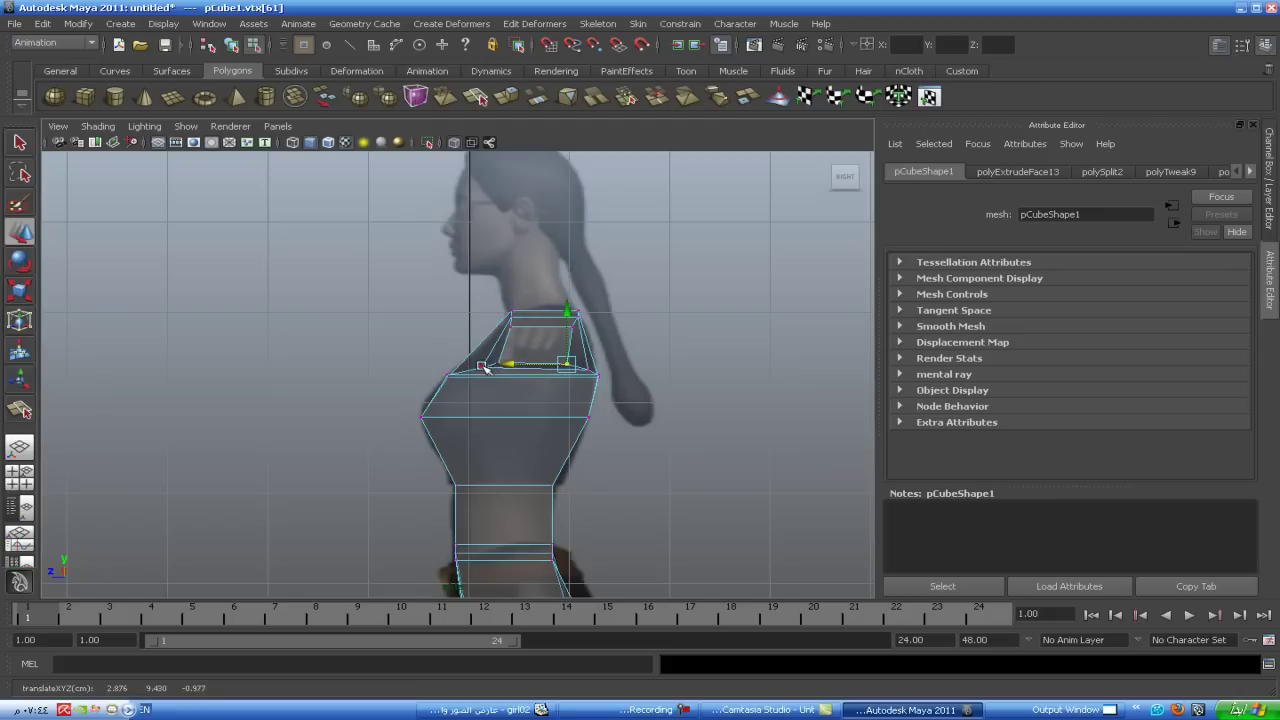
pyautogui.scroll(3, 540, 406)
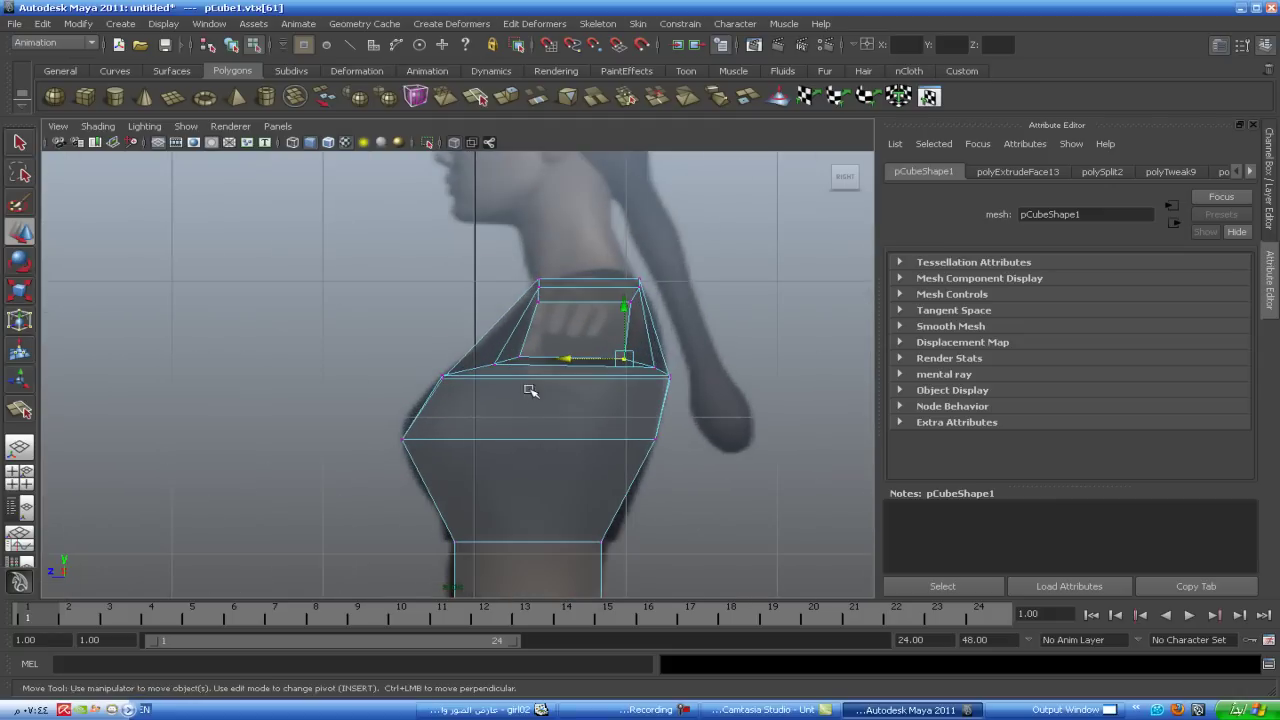
pyautogui.click(521, 358)
pyautogui.moveTo(478, 356); pyautogui.dragTo(493, 348)
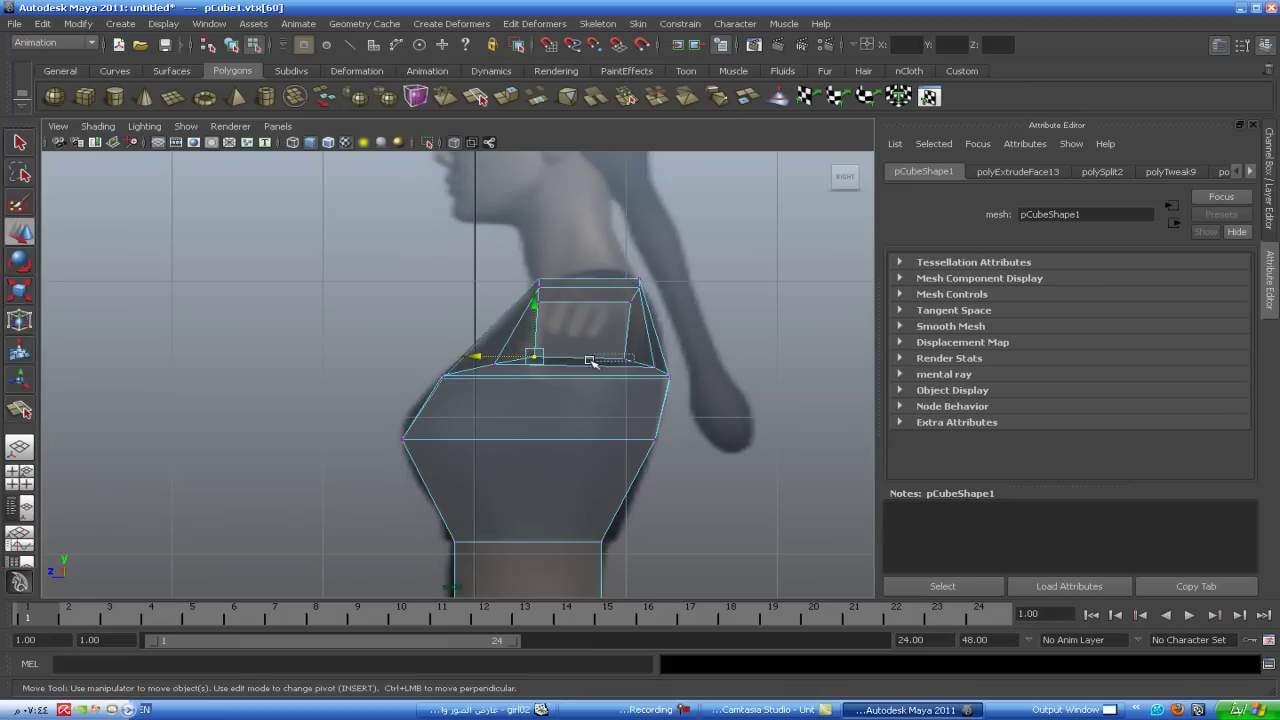
pyautogui.keyDown('shift'); pyautogui.click(530, 358); pyautogui.keyUp('shift')
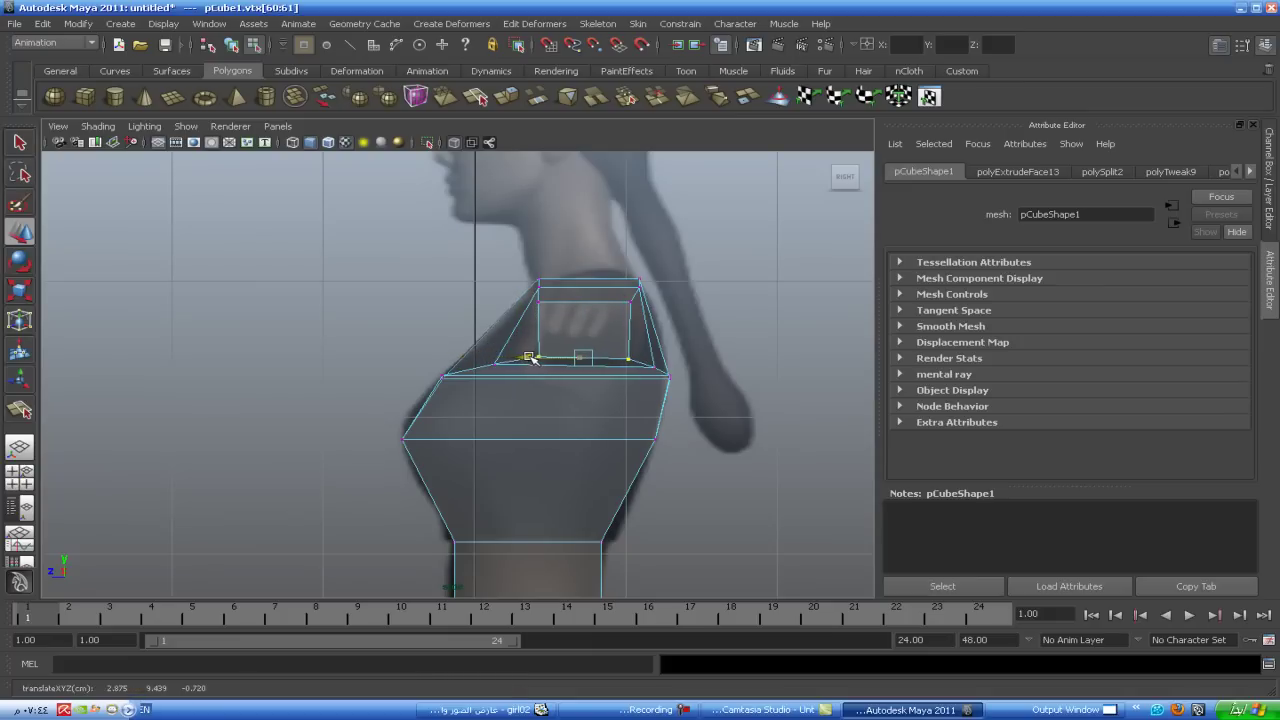
pyautogui.moveTo(607, 324); pyautogui.dragTo(602, 362, button='right')
pyautogui.click(590, 330)
pyautogui.press('space')
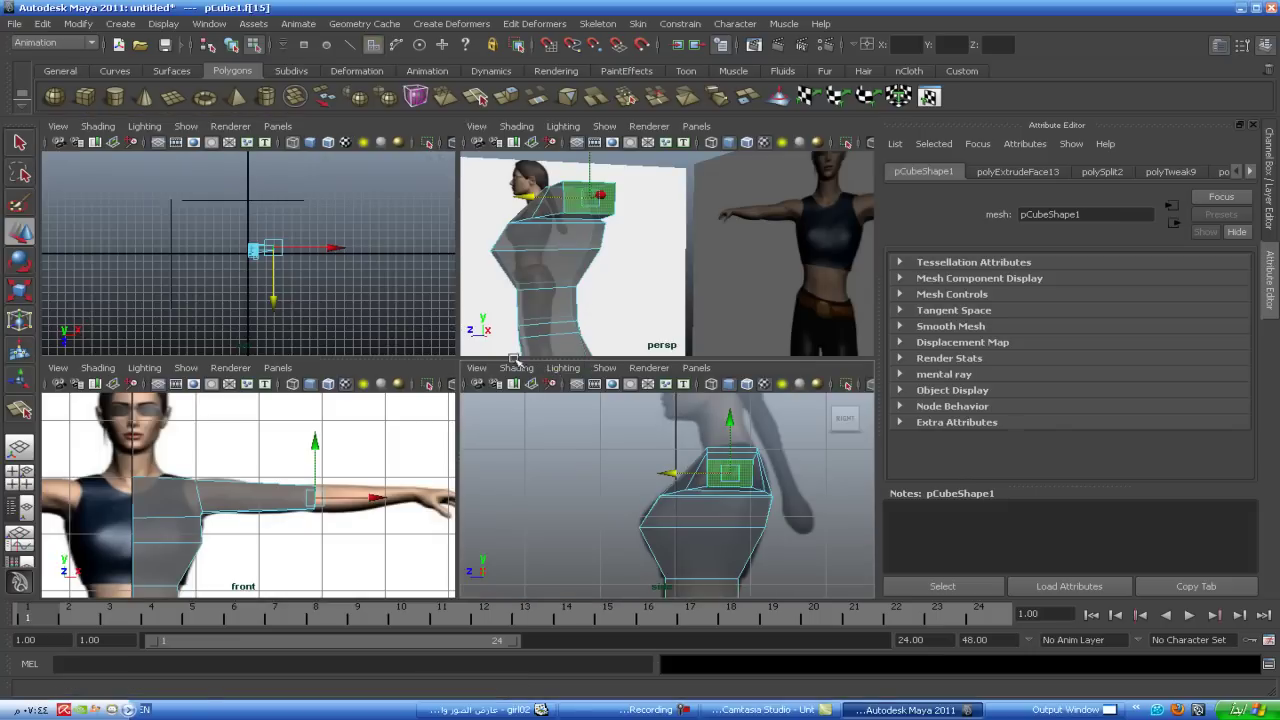
# - Extrude the arm's end face toward the wrist and scale it to 0.583
pyautogui.keyDown('shift'); pyautogui.moveTo(312, 511); pyautogui.dragTo(314, 530, button='right'); pyautogui.keyUp('shift')
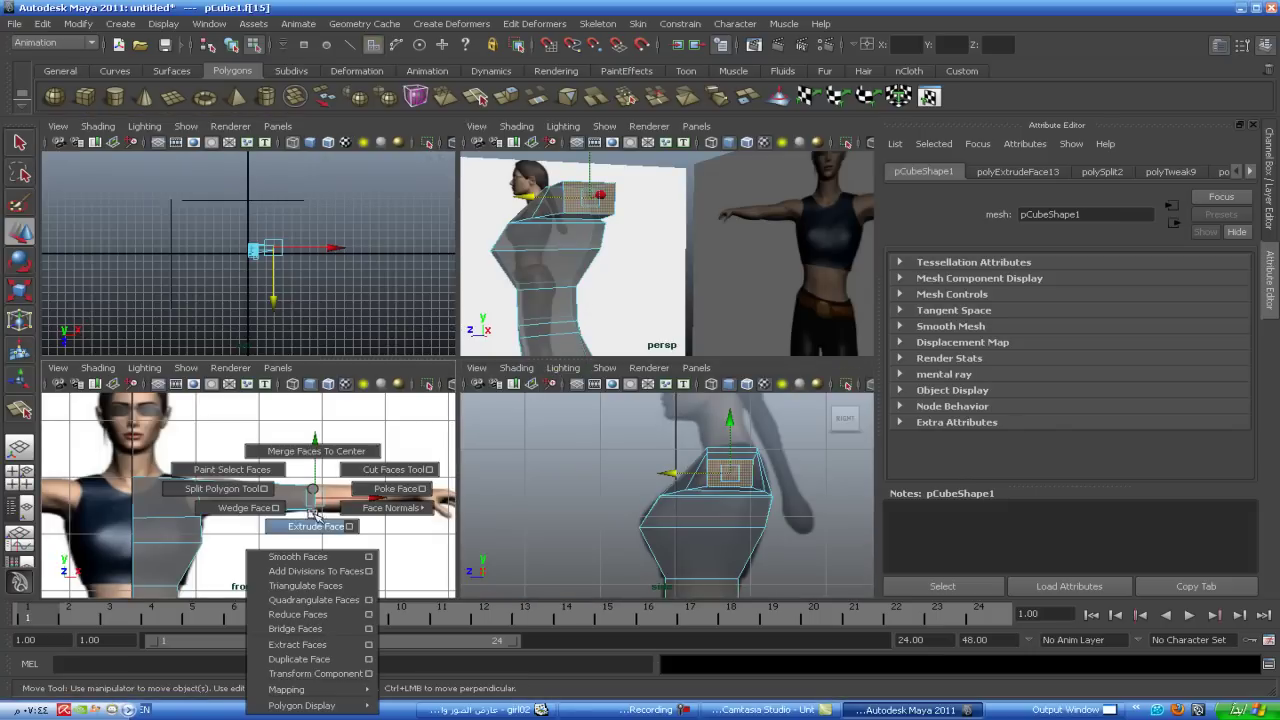
pyautogui.press('space')
pyautogui.keyDown('alt'); pyautogui.moveTo(586, 457); pyautogui.dragTo(420, 466, button='middle'); pyautogui.keyUp('alt')
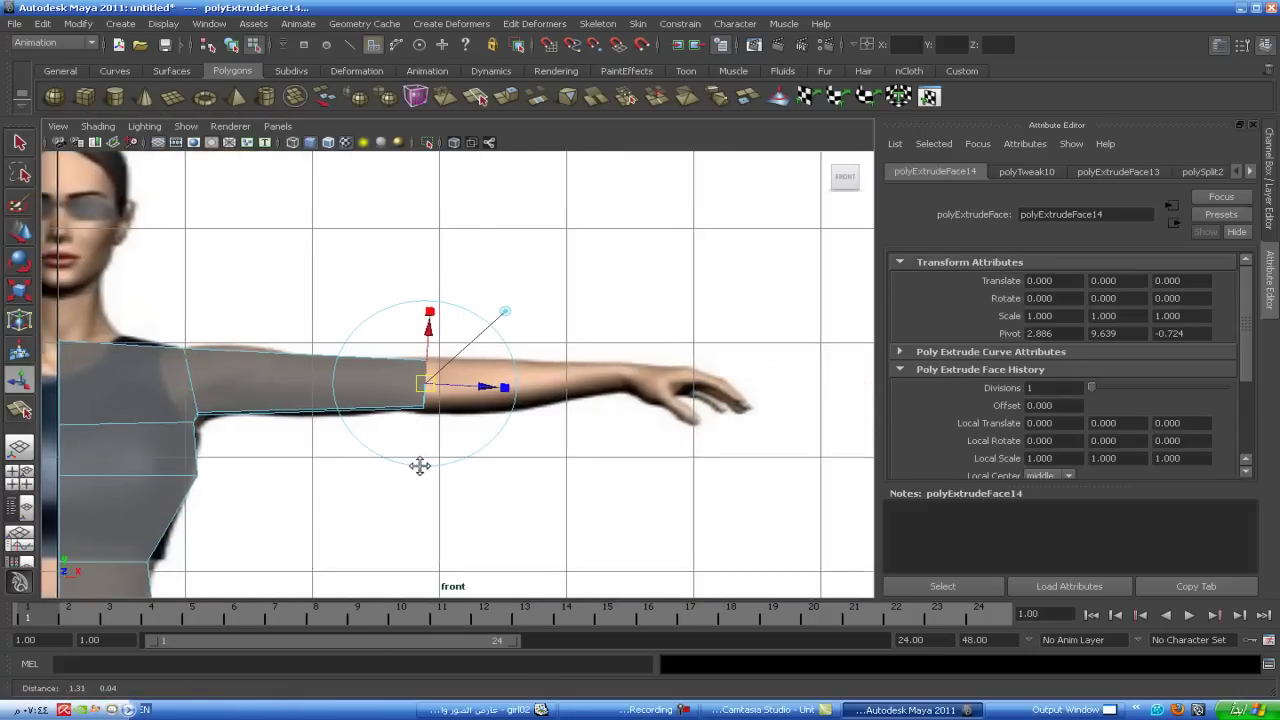
pyautogui.moveTo(489, 389)
pyautogui.mouseDown()
pyautogui.moveTo(620, 398)
pyautogui.moveTo(623, 385)
pyautogui.mouseUp()
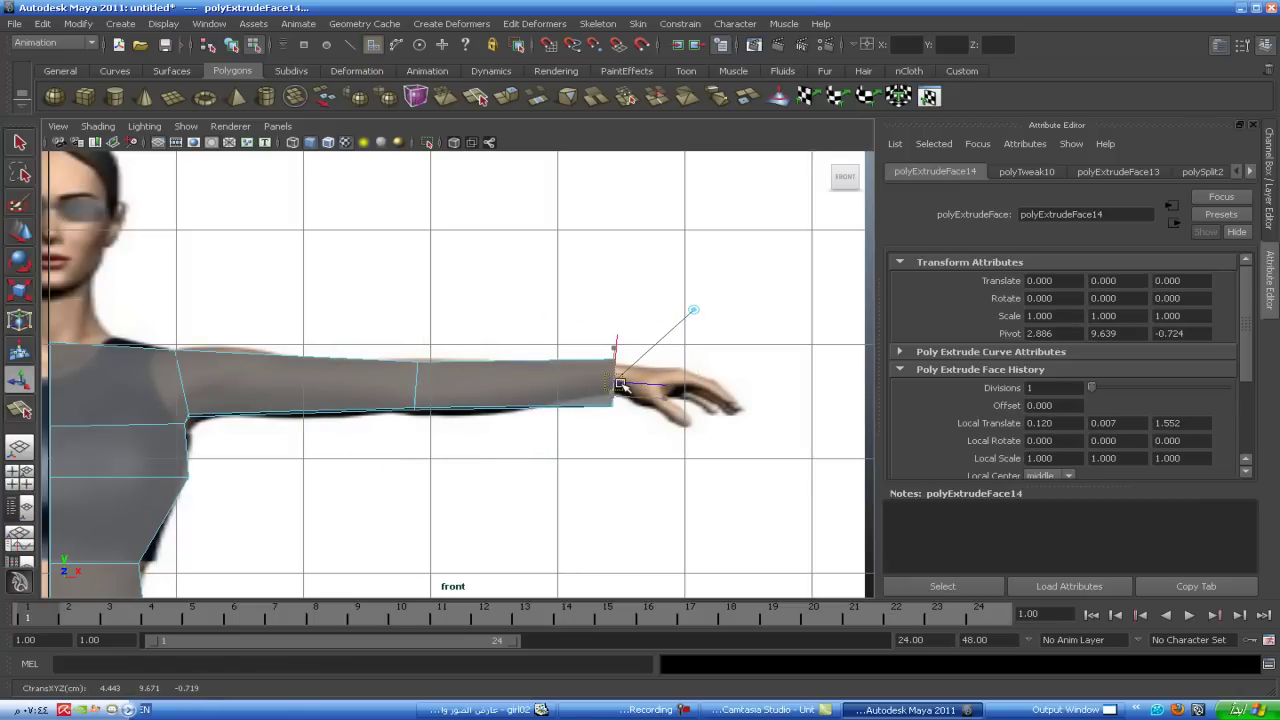
pyautogui.moveTo(700, 392); pyautogui.dragTo(595, 400)
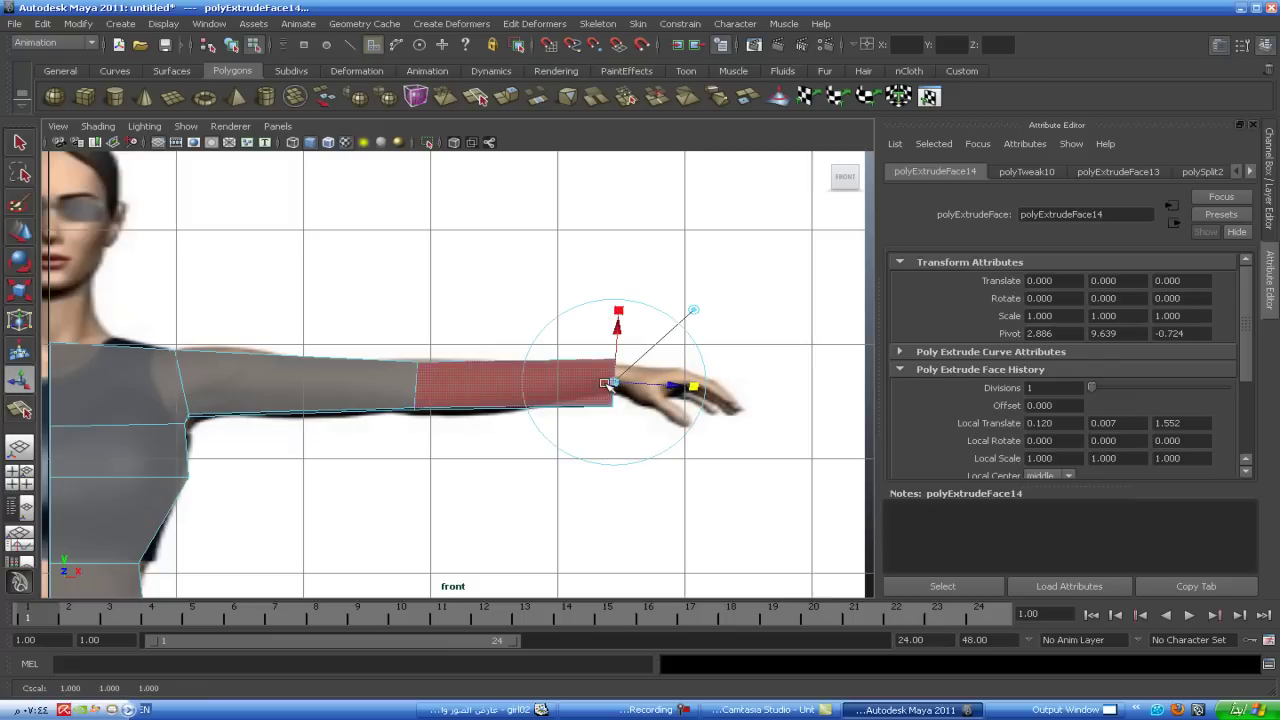
# - Raise the wrist face and push it to the reference wrist, then view it in perspective
pyautogui.click(614, 355)
pyautogui.moveTo(617, 337); pyautogui.dragTo(617, 330)
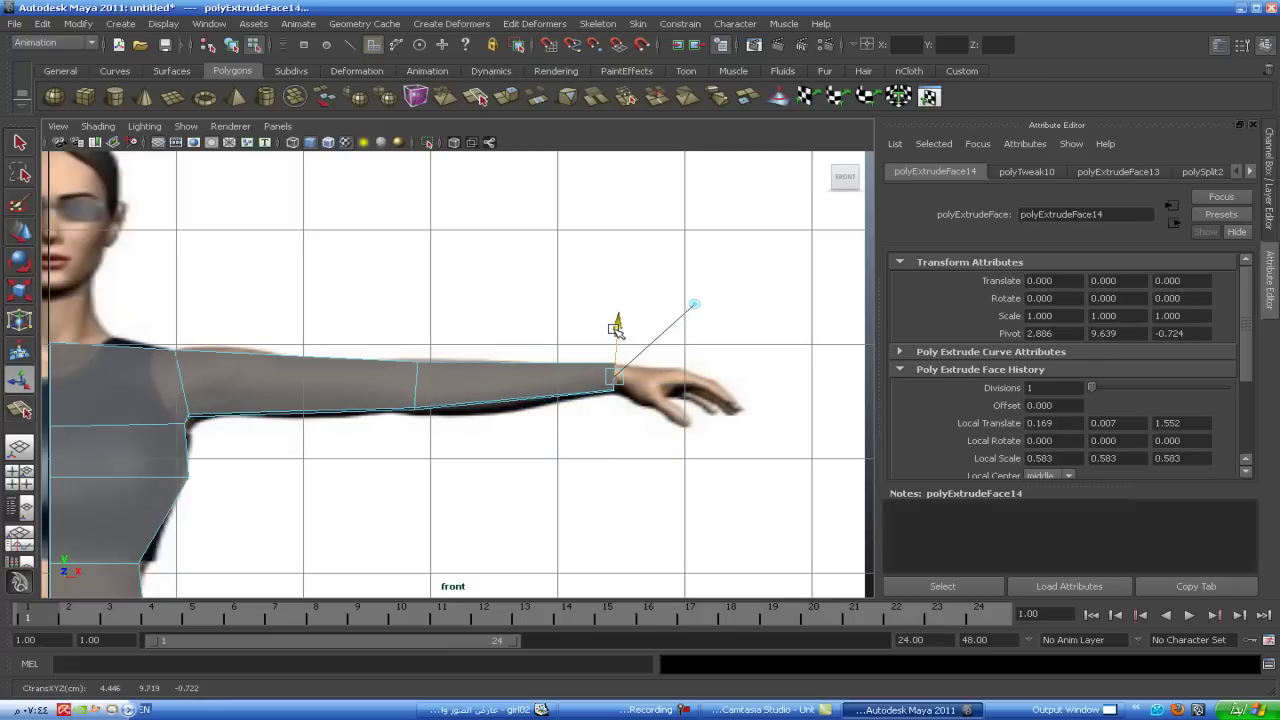
pyautogui.moveTo(666, 381); pyautogui.dragTo(672, 381)
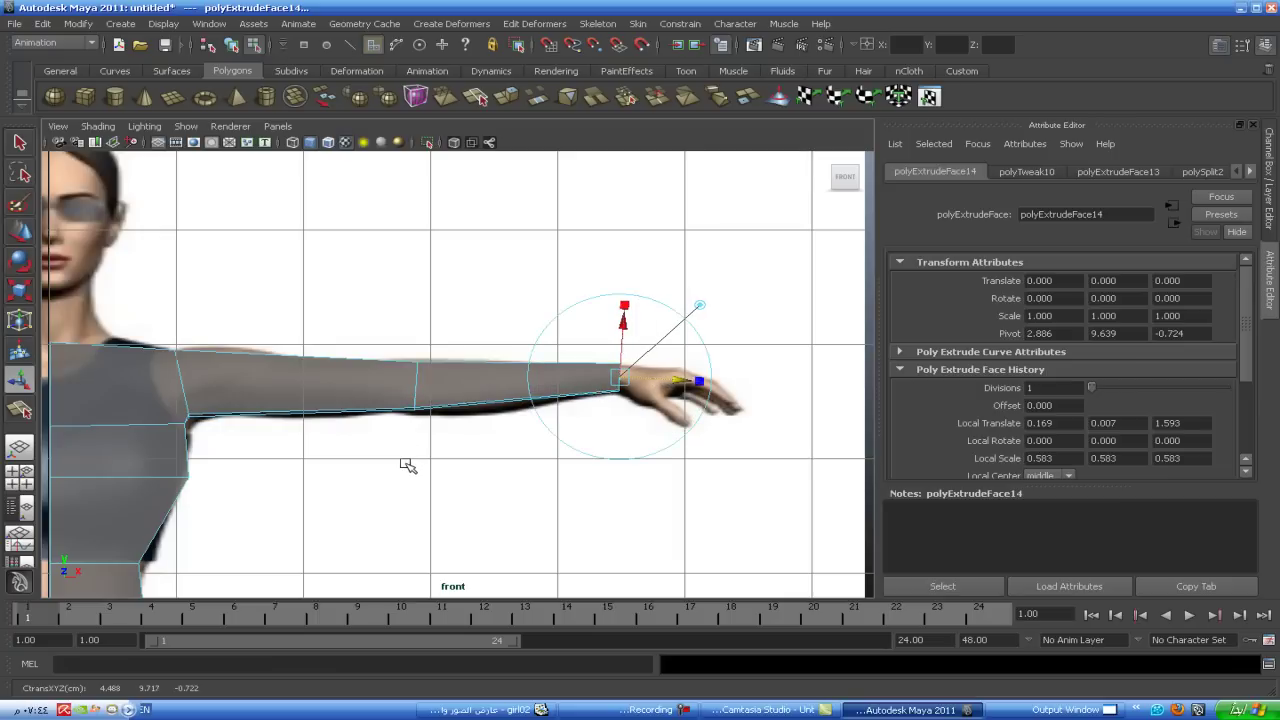
pyautogui.press('space')
pyautogui.press('space')
pyautogui.moveTo(600, 330)
pyautogui.keyDown('alt'); pyautogui.mouseDown()
pyautogui.moveTo(545, 410)
pyautogui.moveTo(634, 463)
pyautogui.moveTo(594, 427)
pyautogui.moveTo(529, 410)
pyautogui.mouseUp(); pyautogui.keyUp('alt')
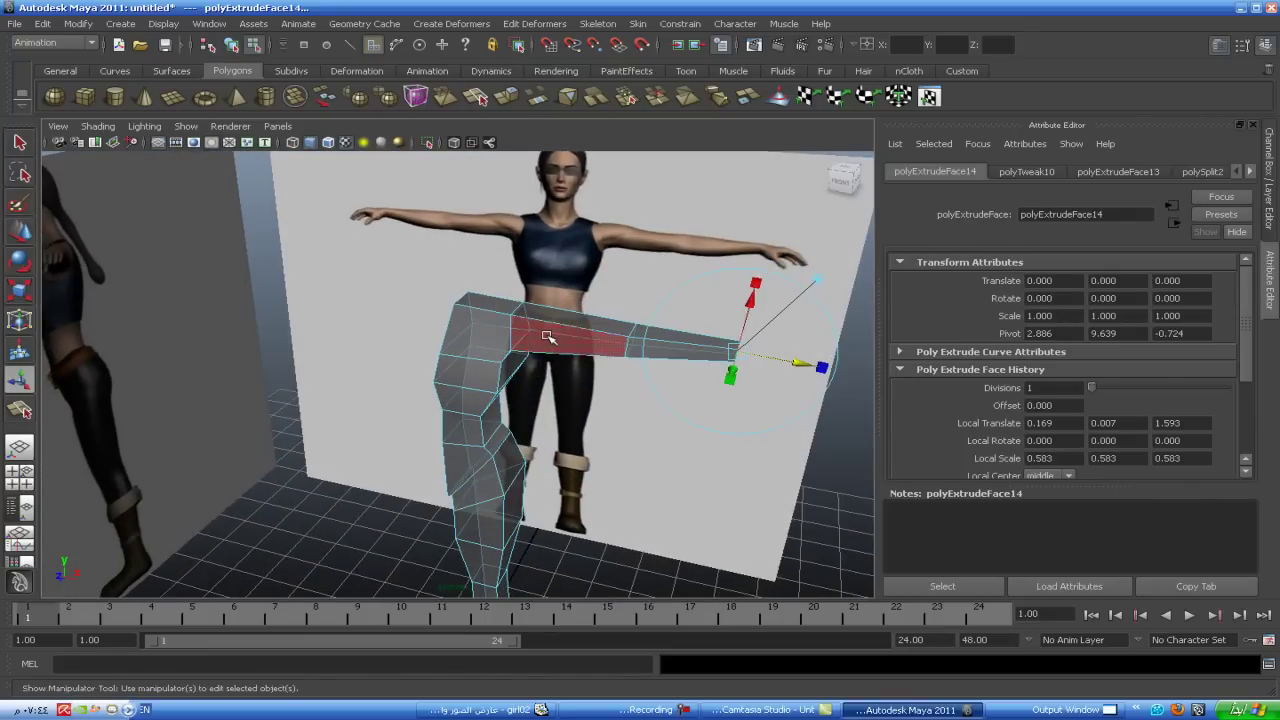
# - In object mode, preview the cage smoothed (3), return to low-poly (1), then show four views
pyautogui.moveTo(547, 336); pyautogui.dragTo(600, 317, button='right')
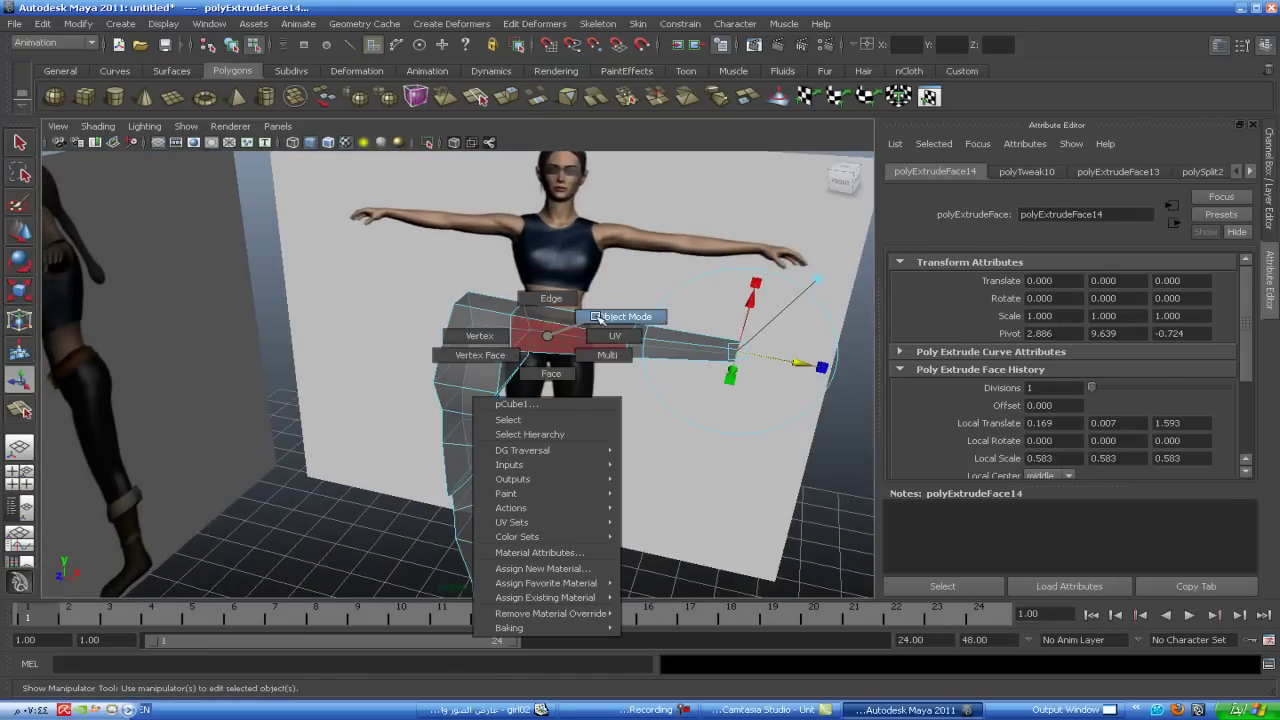
pyautogui.moveTo(600, 317)
pyautogui.keyDown('alt'); pyautogui.mouseDown()
pyautogui.moveTo(494, 391)
pyautogui.moveTo(457, 371)
pyautogui.moveTo(349, 371)
pyautogui.moveTo(491, 403)
pyautogui.moveTo(523, 394)
pyautogui.moveTo(491, 363)
pyautogui.moveTo(514, 371)
pyautogui.moveTo(534, 346)
pyautogui.moveTo(510, 353)
pyautogui.mouseUp(); pyautogui.keyUp('alt')
pyautogui.scroll(3, 528, 366)
pyautogui.press('3')
pyautogui.scroll(-3, 510, 353)
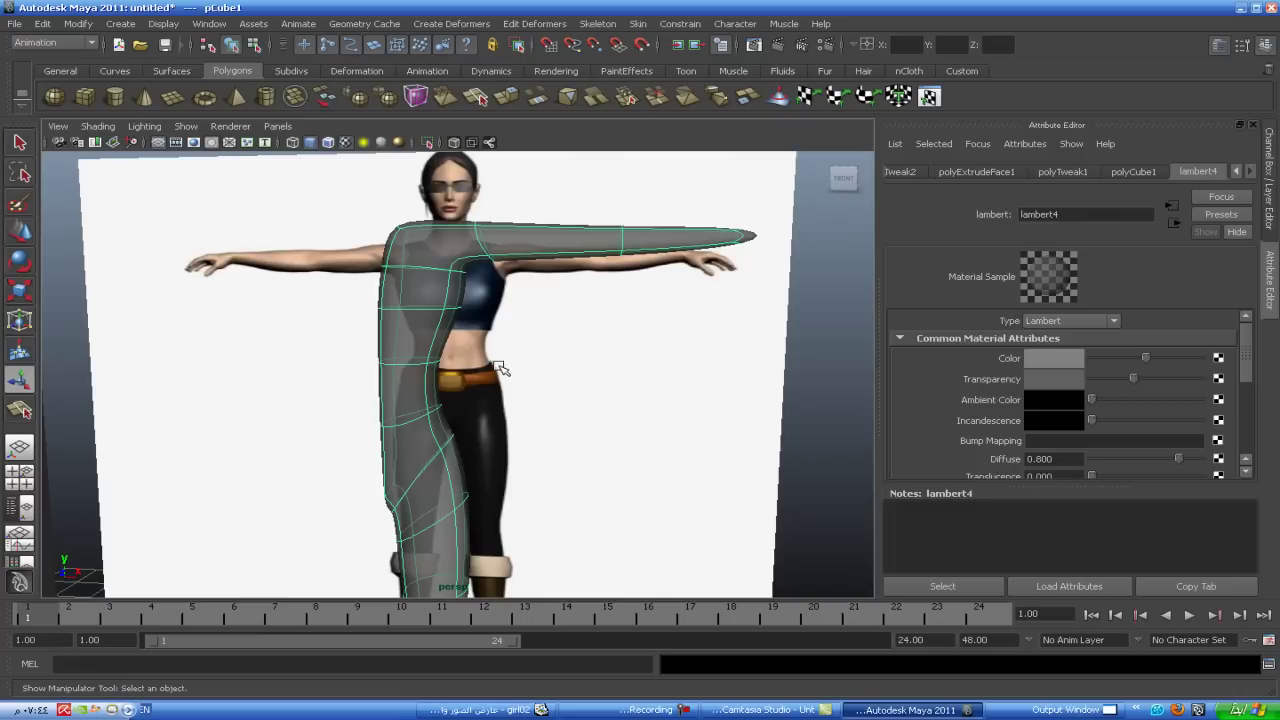
pyautogui.press('1')
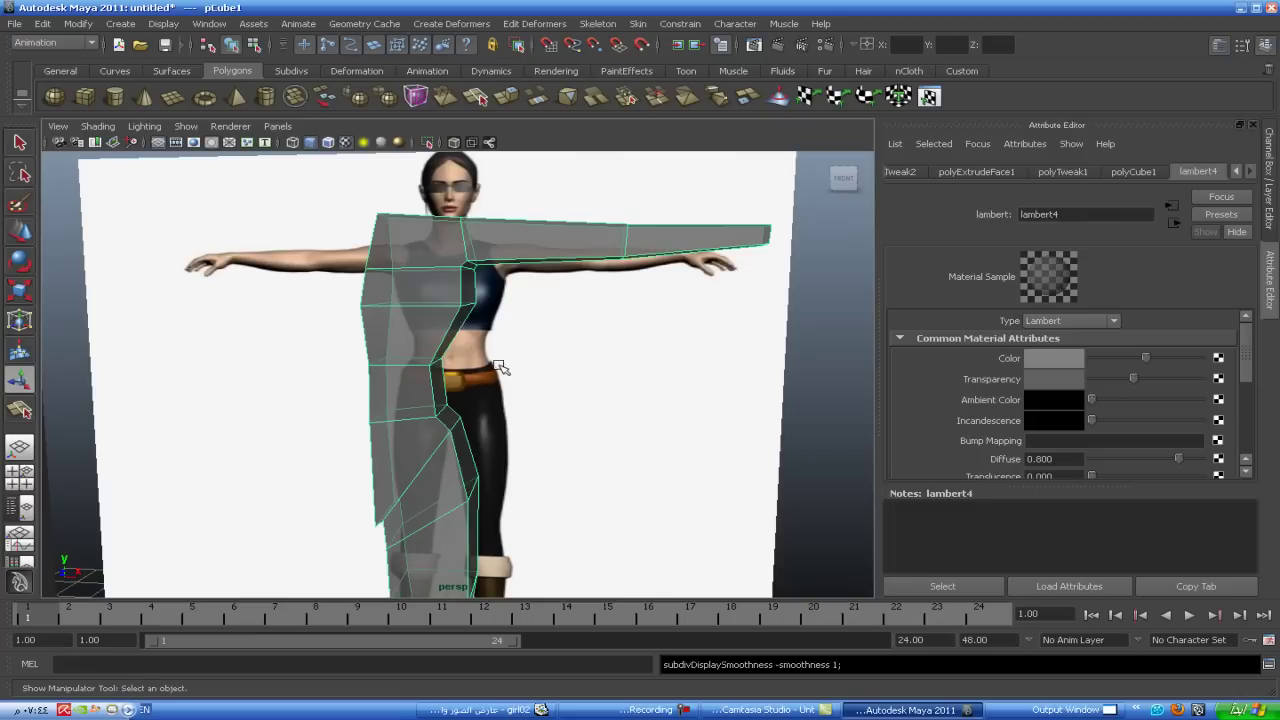
pyautogui.keyDown('alt'); pyautogui.moveTo(472, 330); pyautogui.dragTo(485, 322); pyautogui.keyUp('alt')
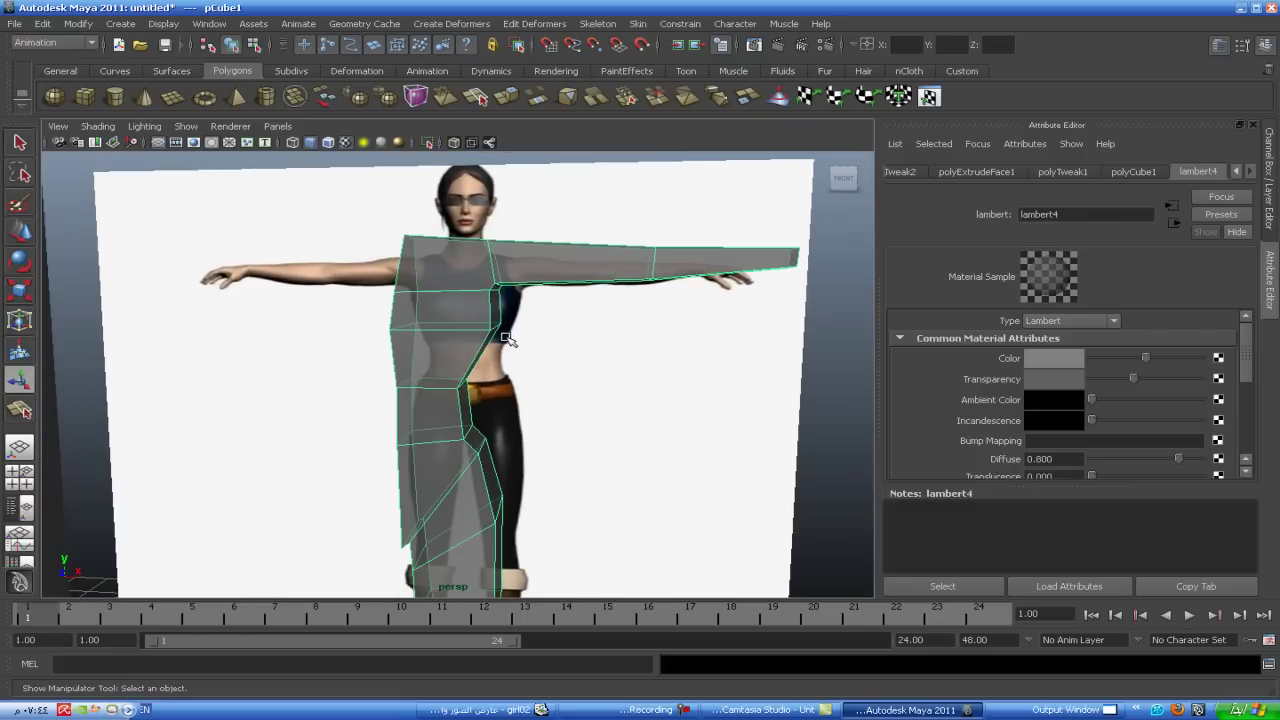
pyautogui.press('space')
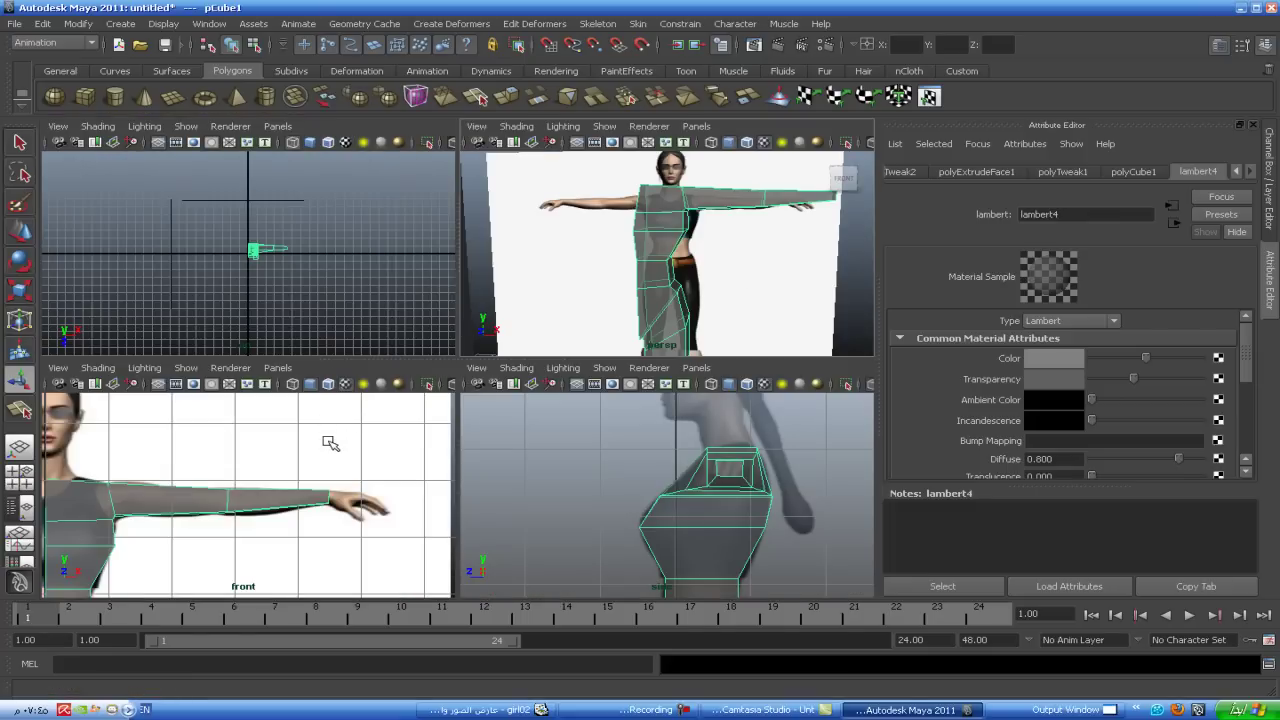
# - Hide the reference image layer1 in the Layer Editor
pyautogui.press('space')
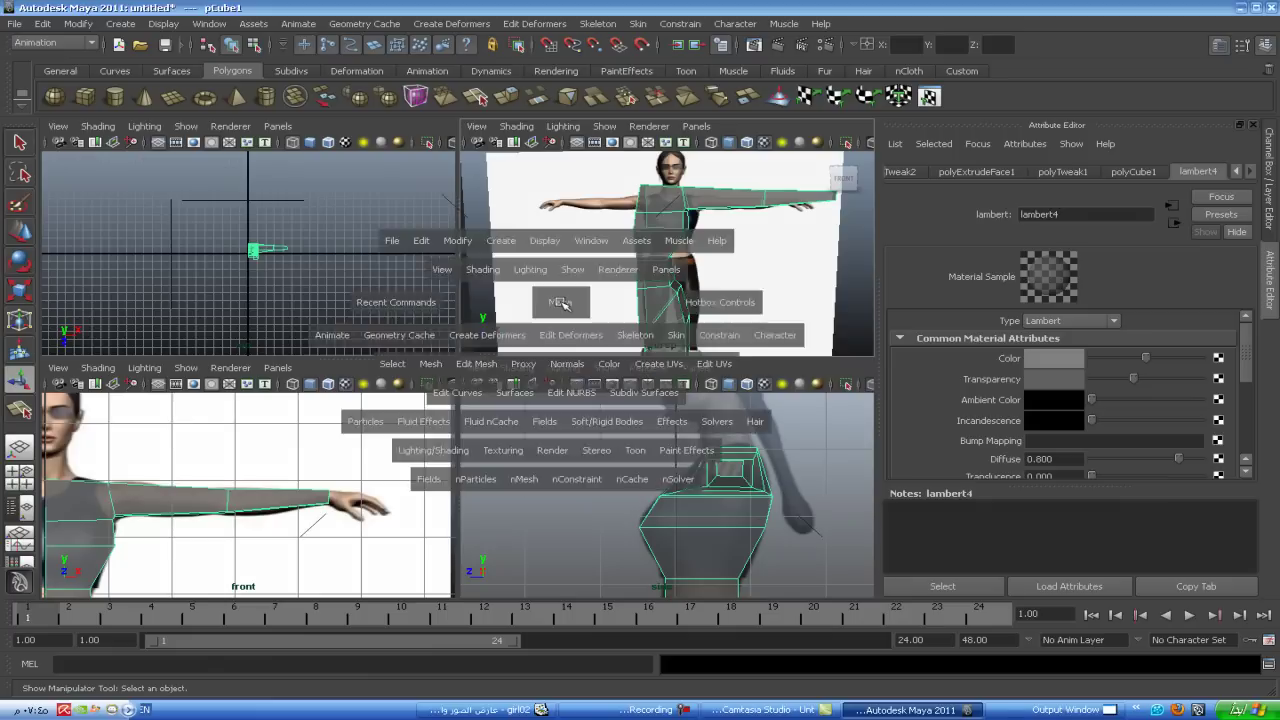
pyautogui.moveTo(455, 312); pyautogui.dragTo(525, 290, button='right')
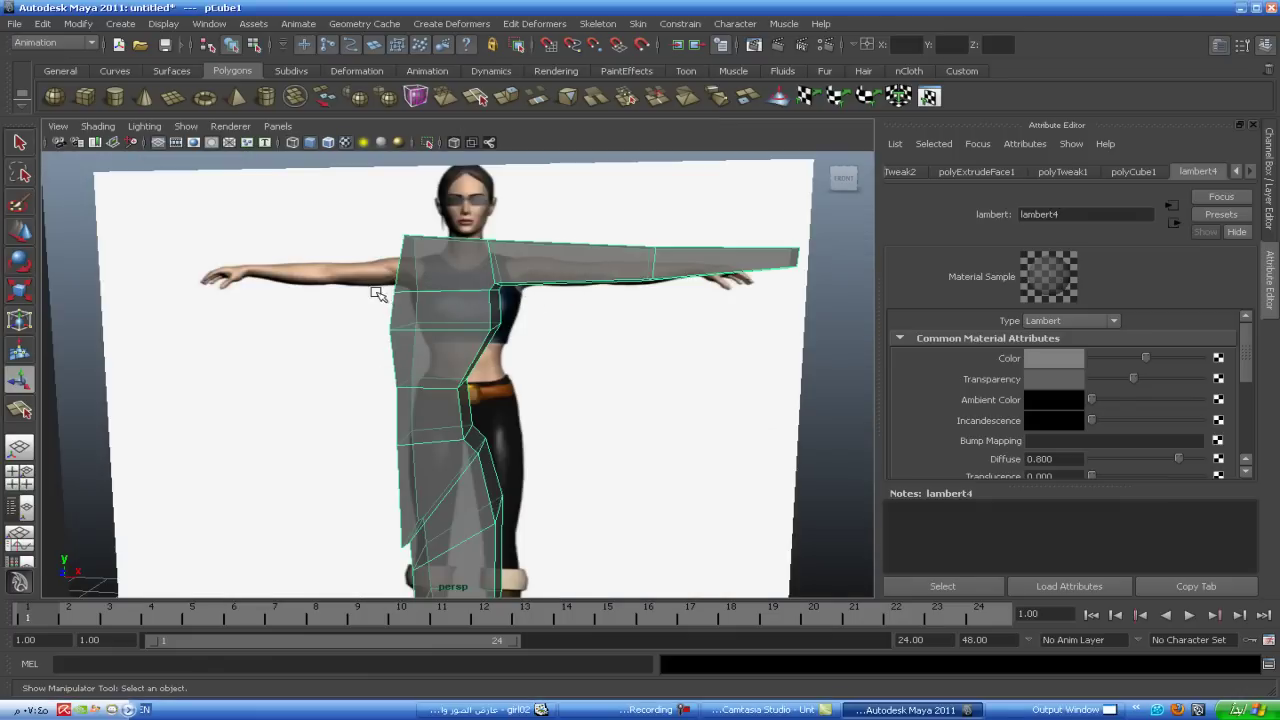
pyautogui.click(1270, 180)
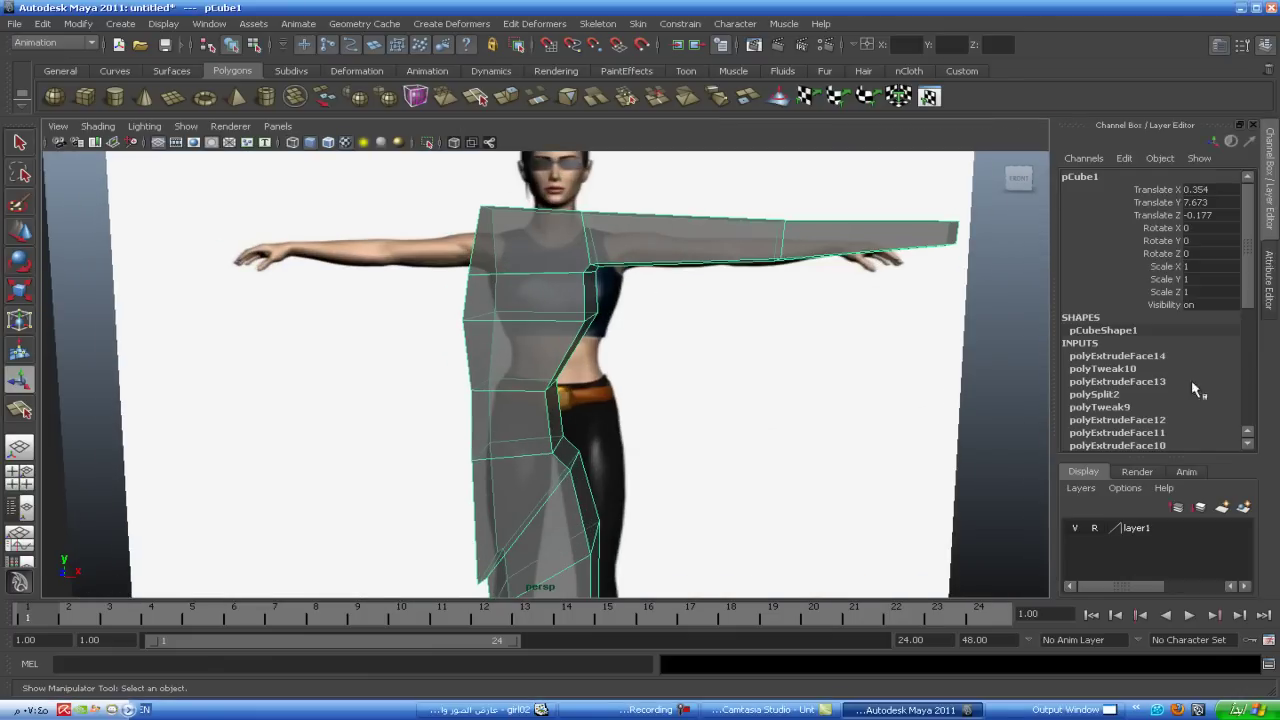
pyautogui.click(1075, 528)
# - Set the lambert4 material's Transparency to black so the cage is opaque
pyautogui.moveTo(696, 256); pyautogui.dragTo(737, 237, button='right')
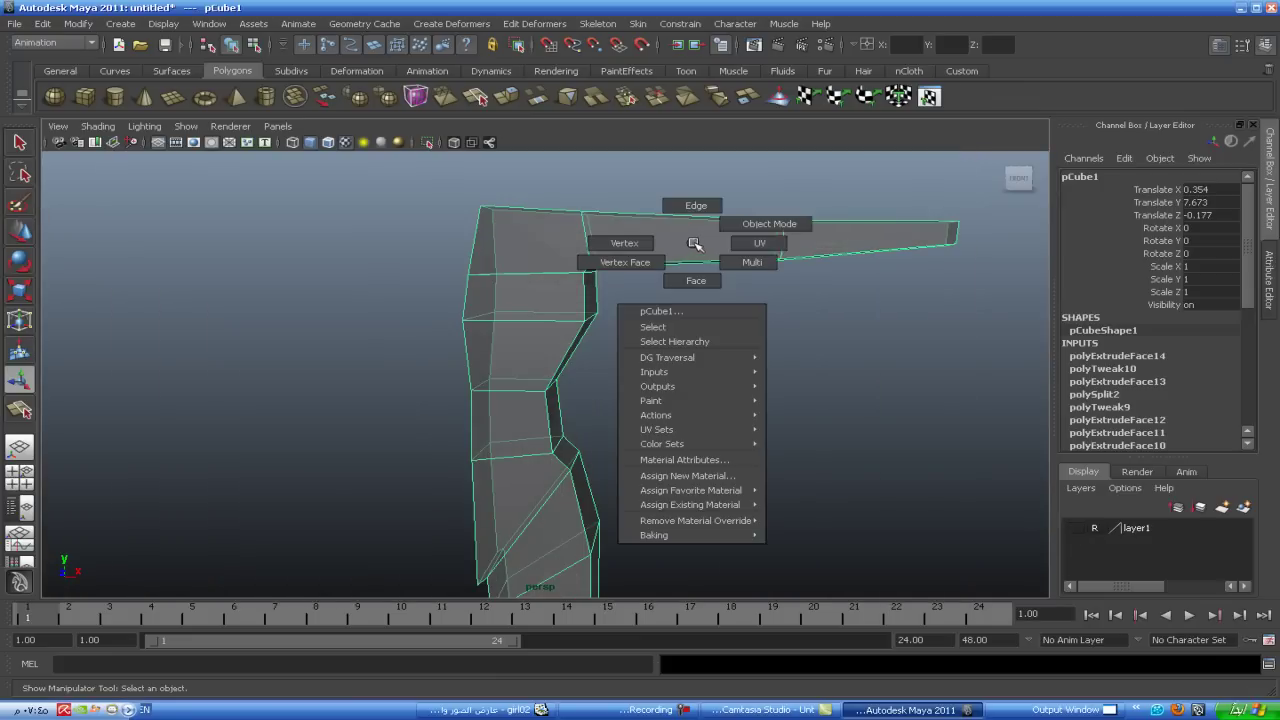
pyautogui.click(1268, 282)
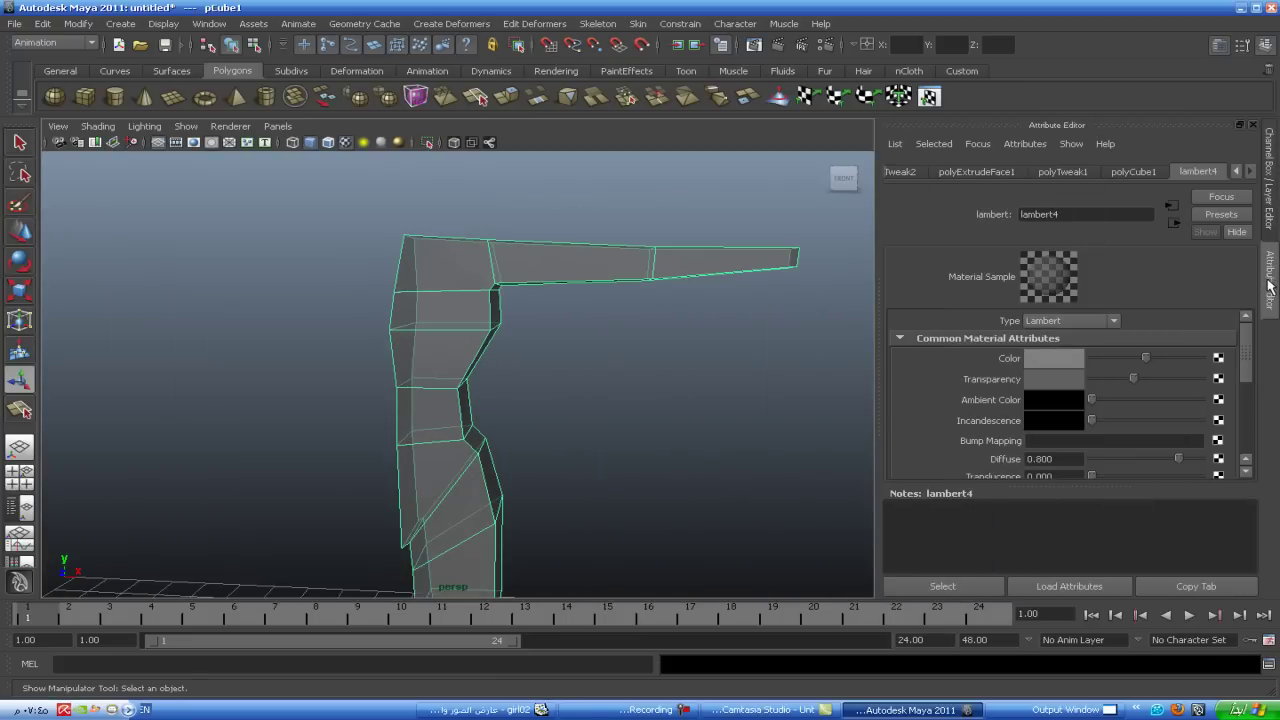
pyautogui.moveTo(1134, 378); pyautogui.dragTo(1091, 378)
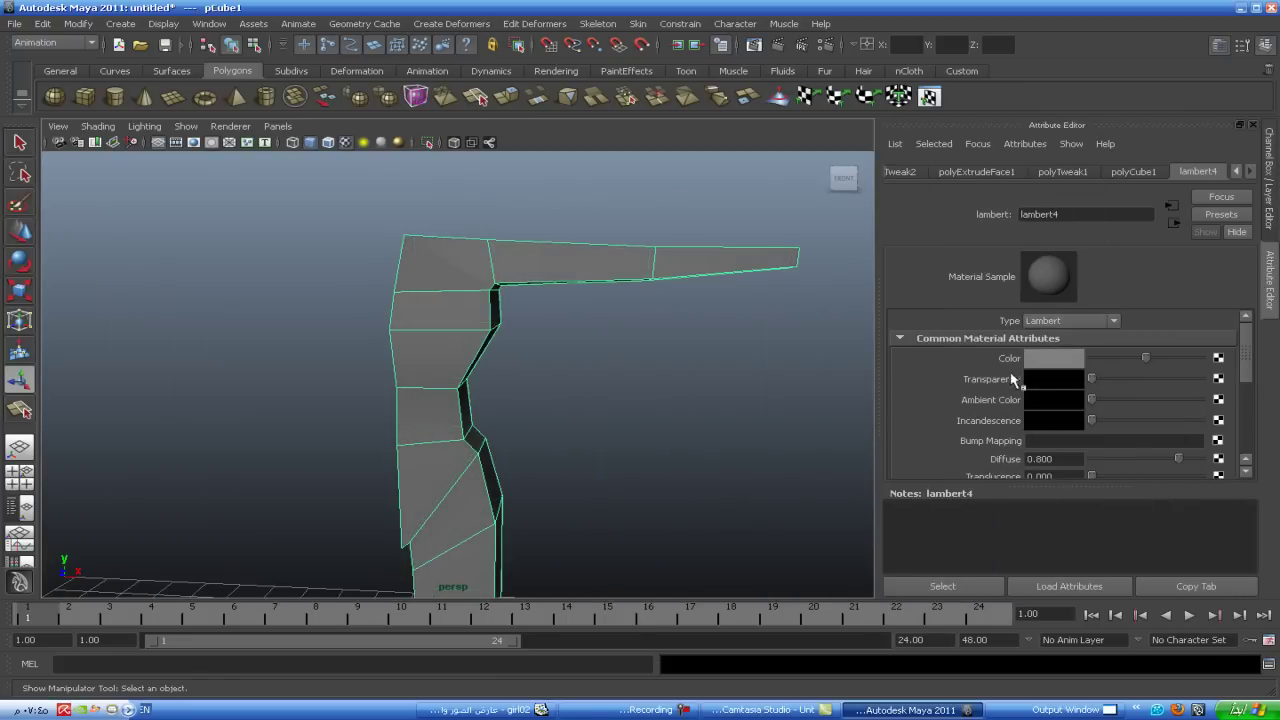
# - Switch to the Polygons menu set and reselect the body cage
pyautogui.click(55, 42)
pyautogui.click(45, 66)
pyautogui.click(394, 245)
pyautogui.click(438, 258)
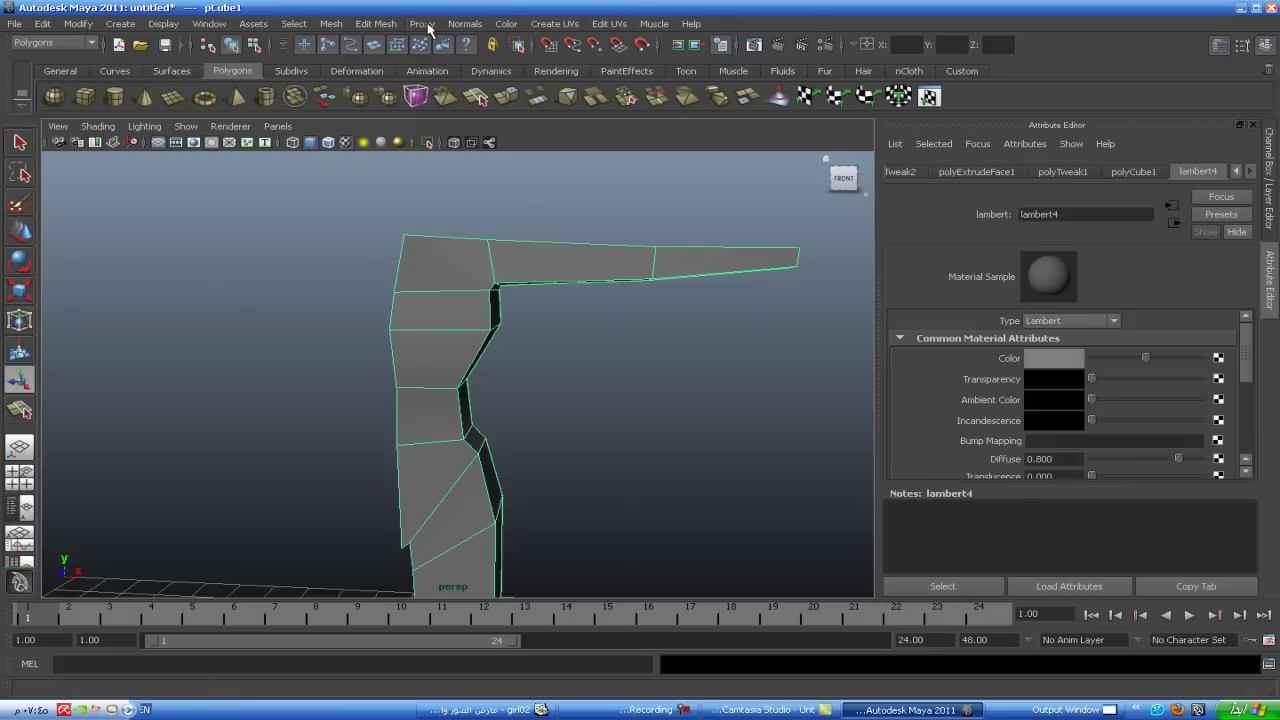
# - Create a Subdiv Proxy of the body cage with Mirror Behavior set to Half
pyautogui.click(422, 23)
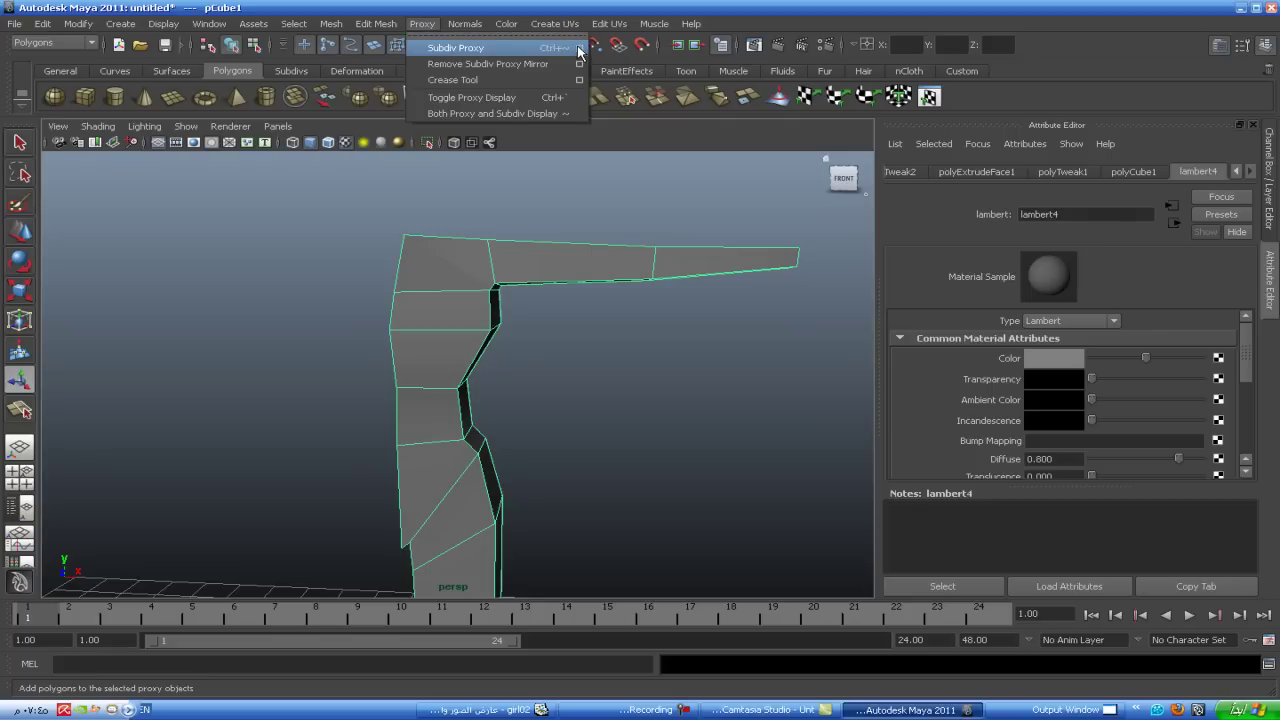
pyautogui.click(578, 50)
pyautogui.moveTo(650, 253); pyautogui.dragTo(868, 233)
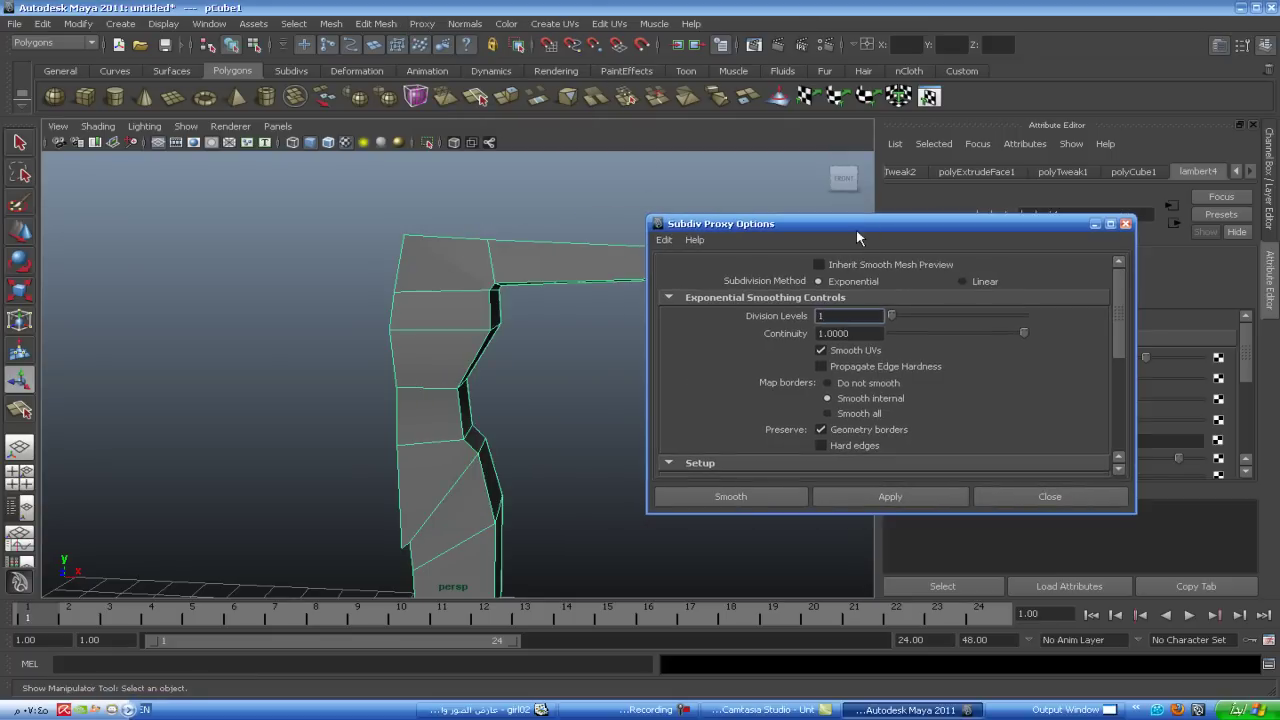
pyautogui.click(19, 232)
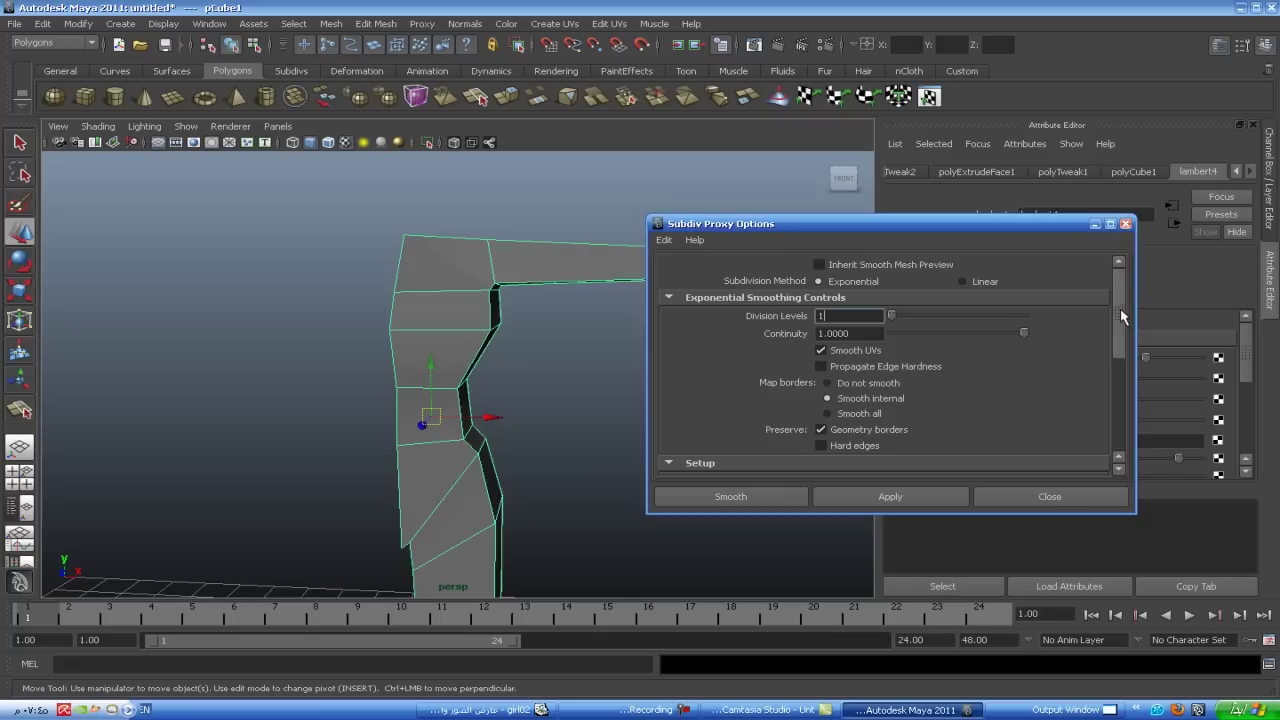
pyautogui.moveTo(1120, 328); pyautogui.dragTo(1122, 360)
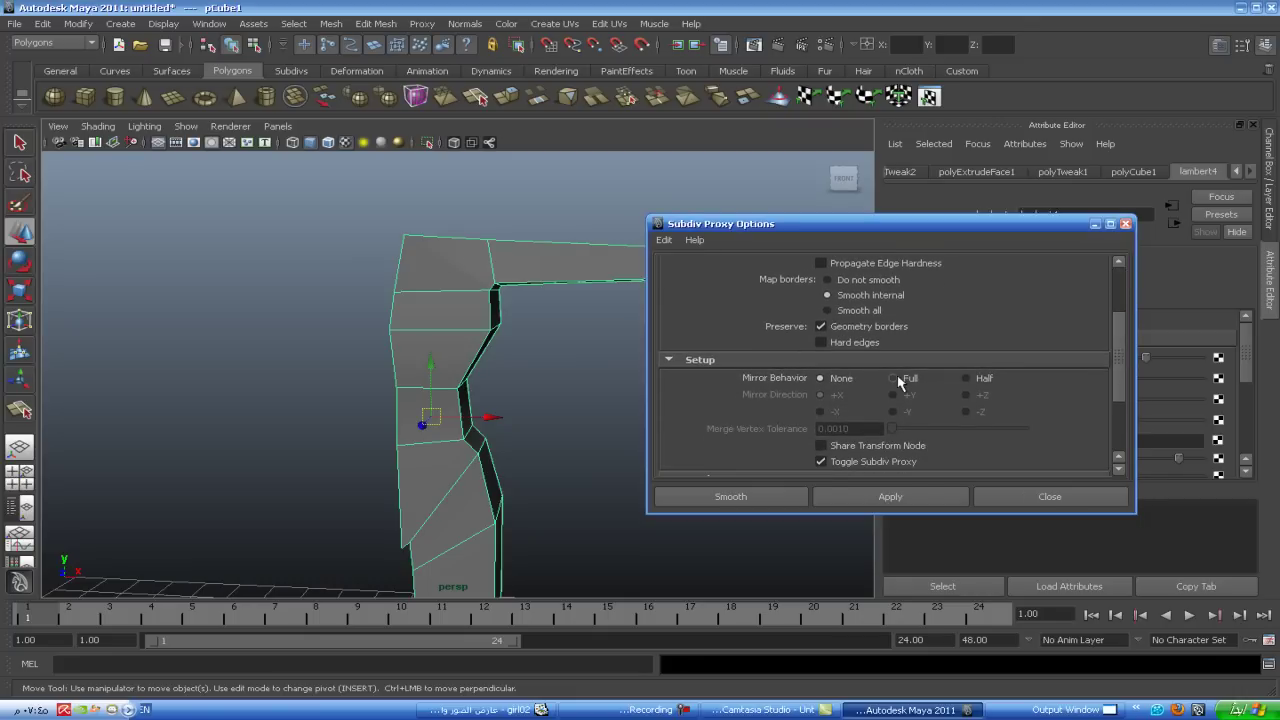
pyautogui.click(968, 380)
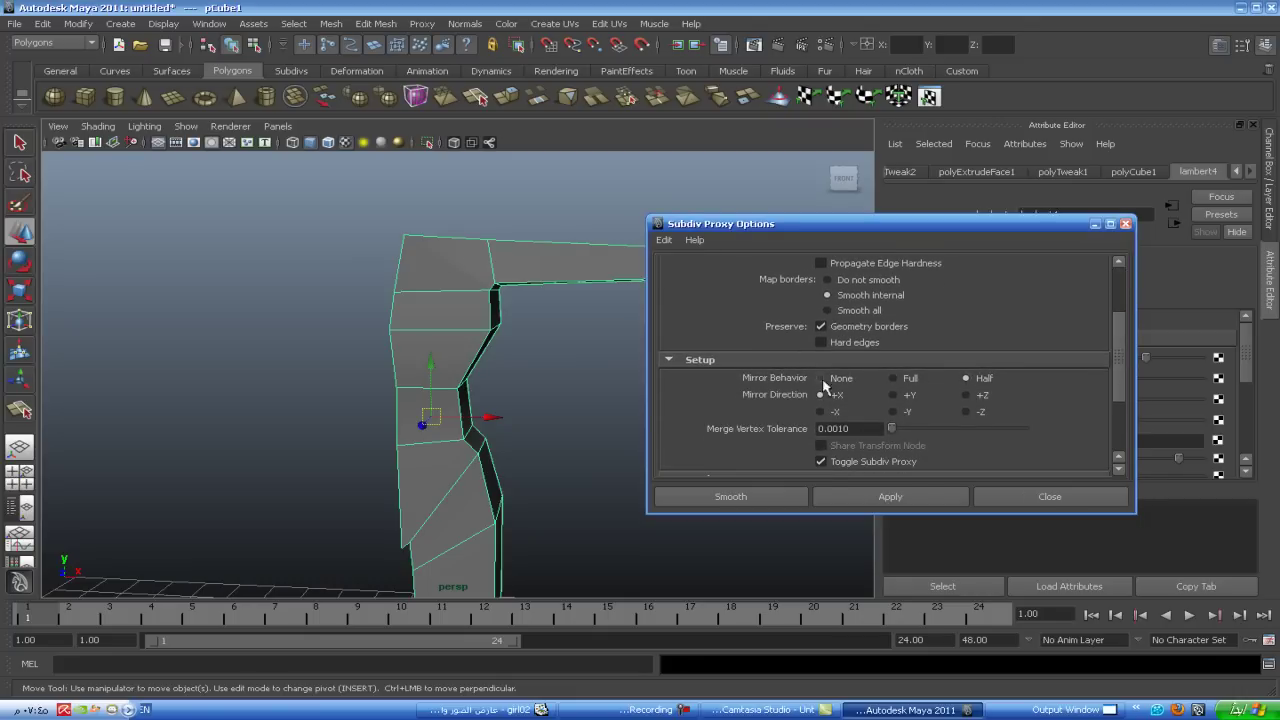
pyautogui.click(860, 498)
pyautogui.scroll(-5, 584, 467)
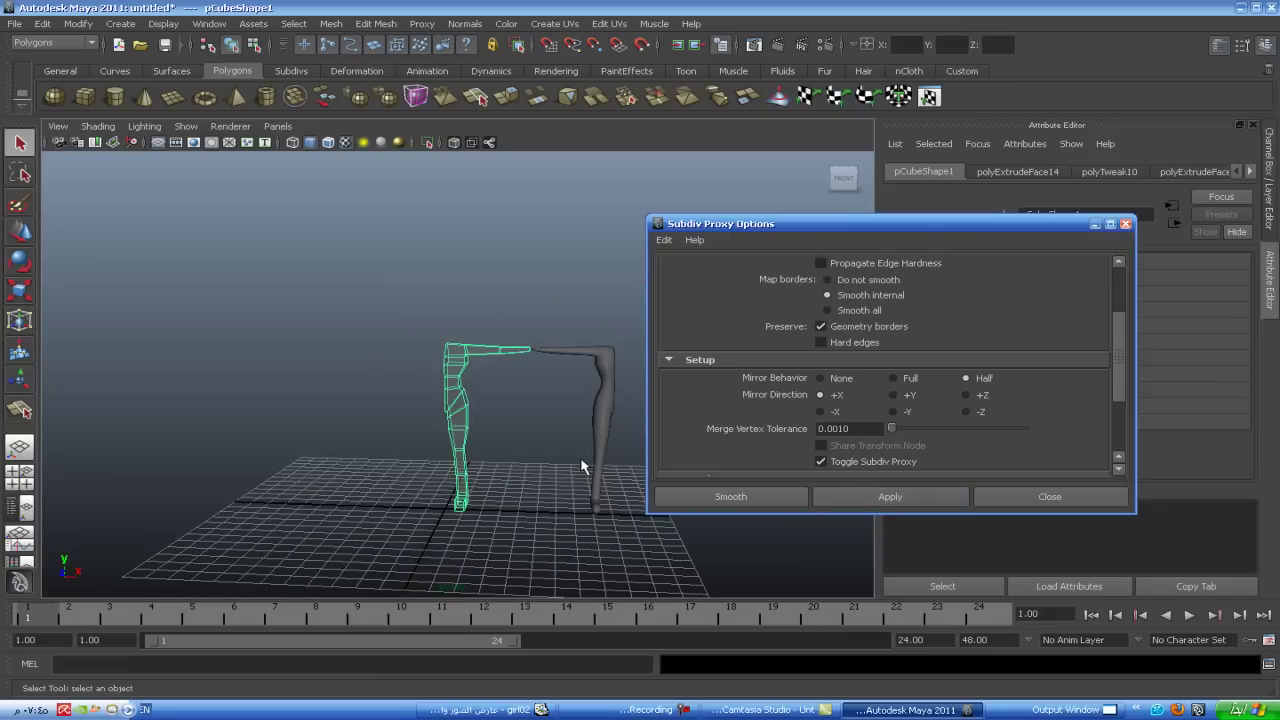
# - Undo the smooth proxy and recreate the mirrored proxy with tolerance 3
pyautogui.click(604, 410)
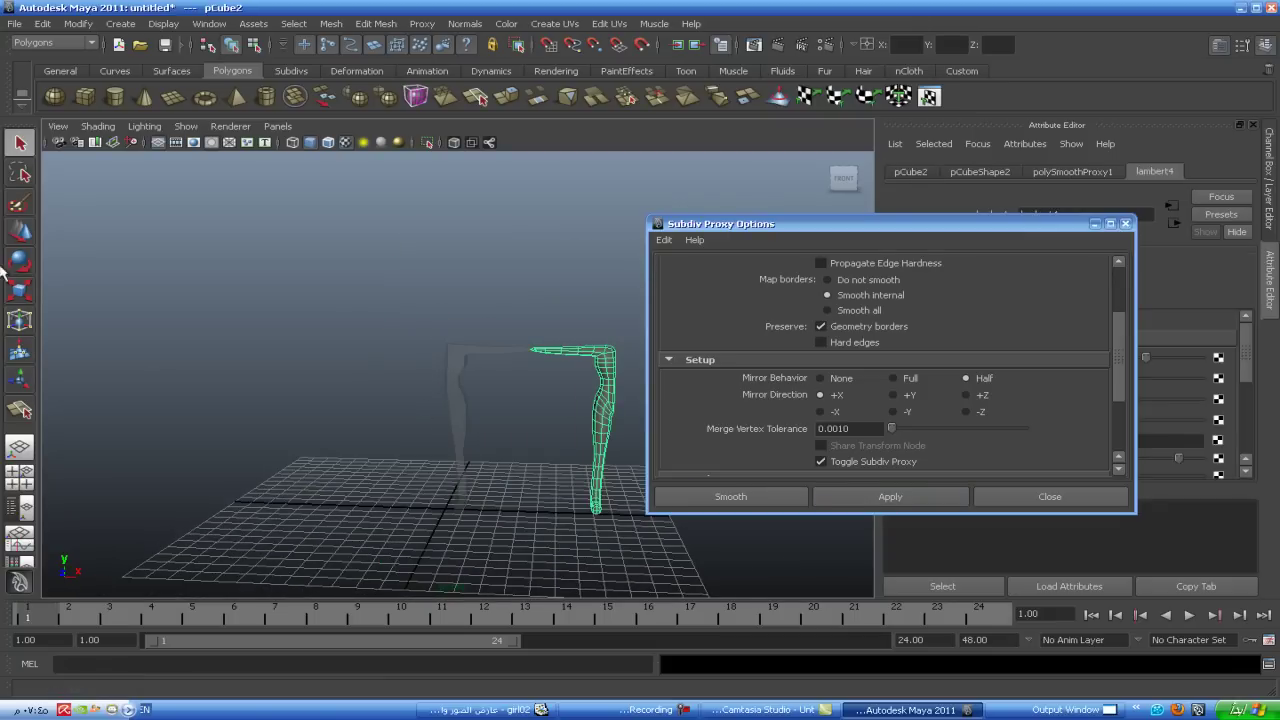
pyautogui.click(19, 232)
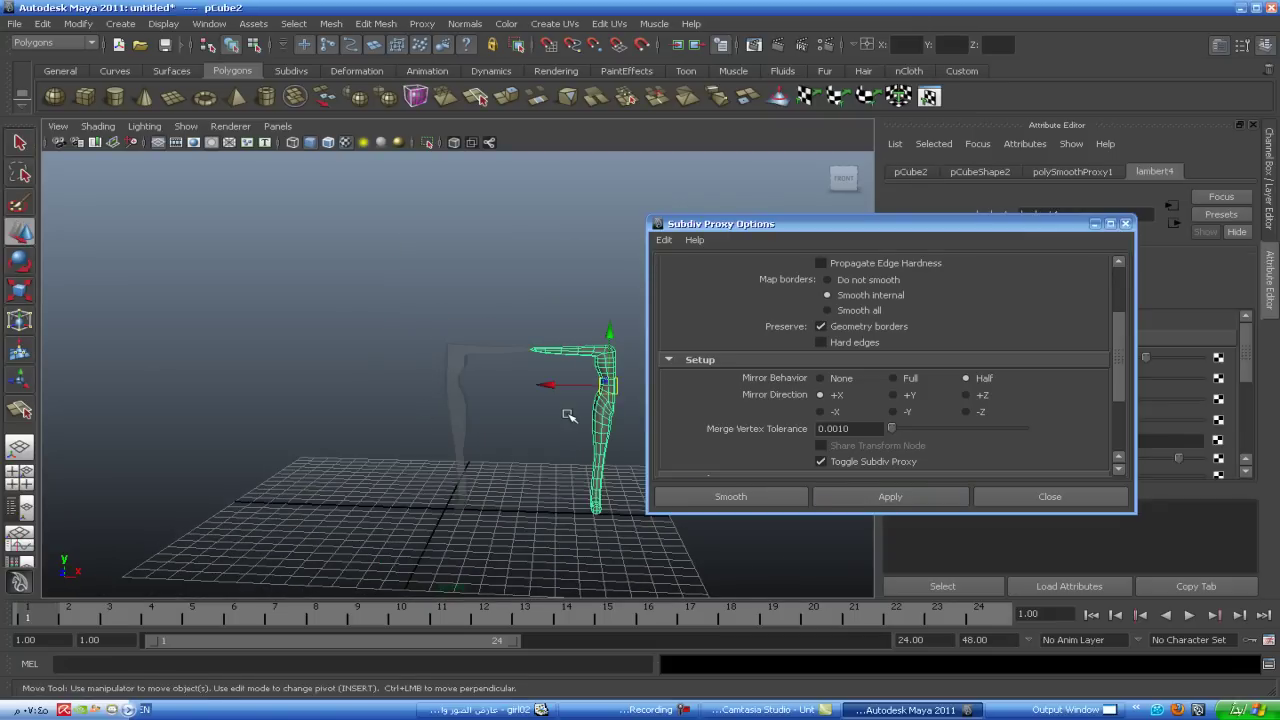
pyautogui.hotkey('ctrl', 'z')
pyautogui.hotkey('ctrl', 'z')
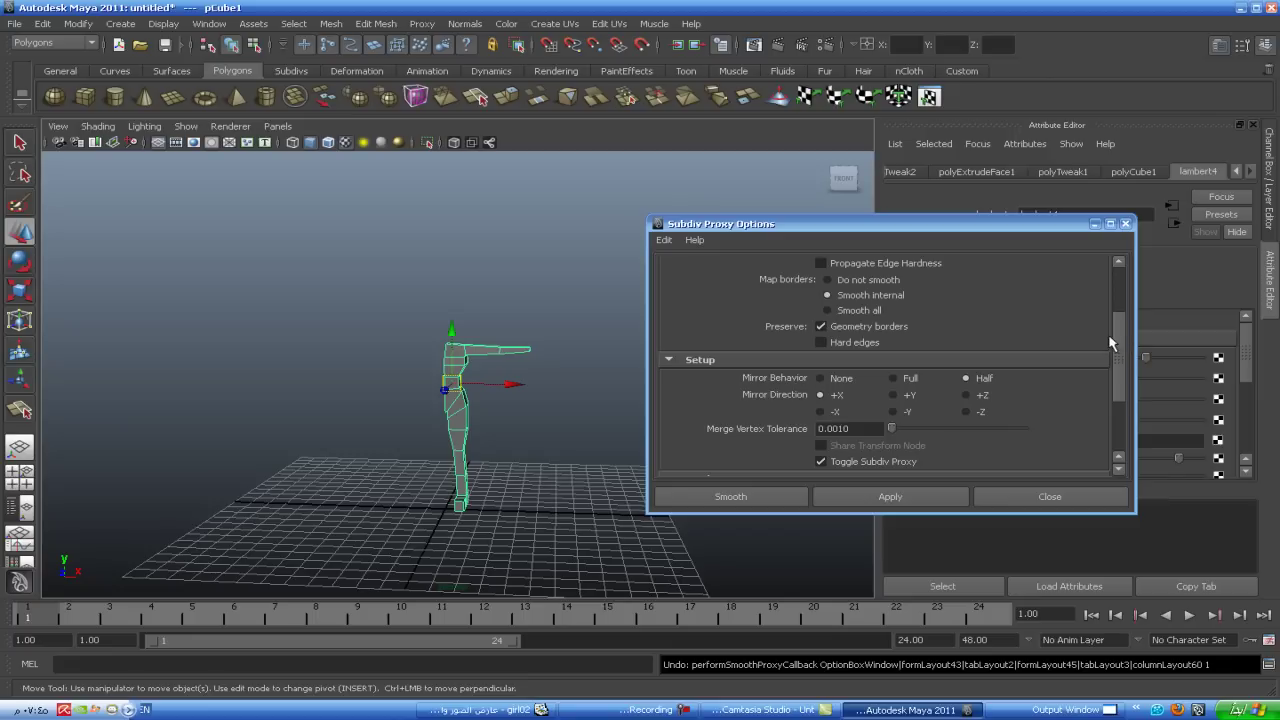
pyautogui.scroll(3, 1110, 342)
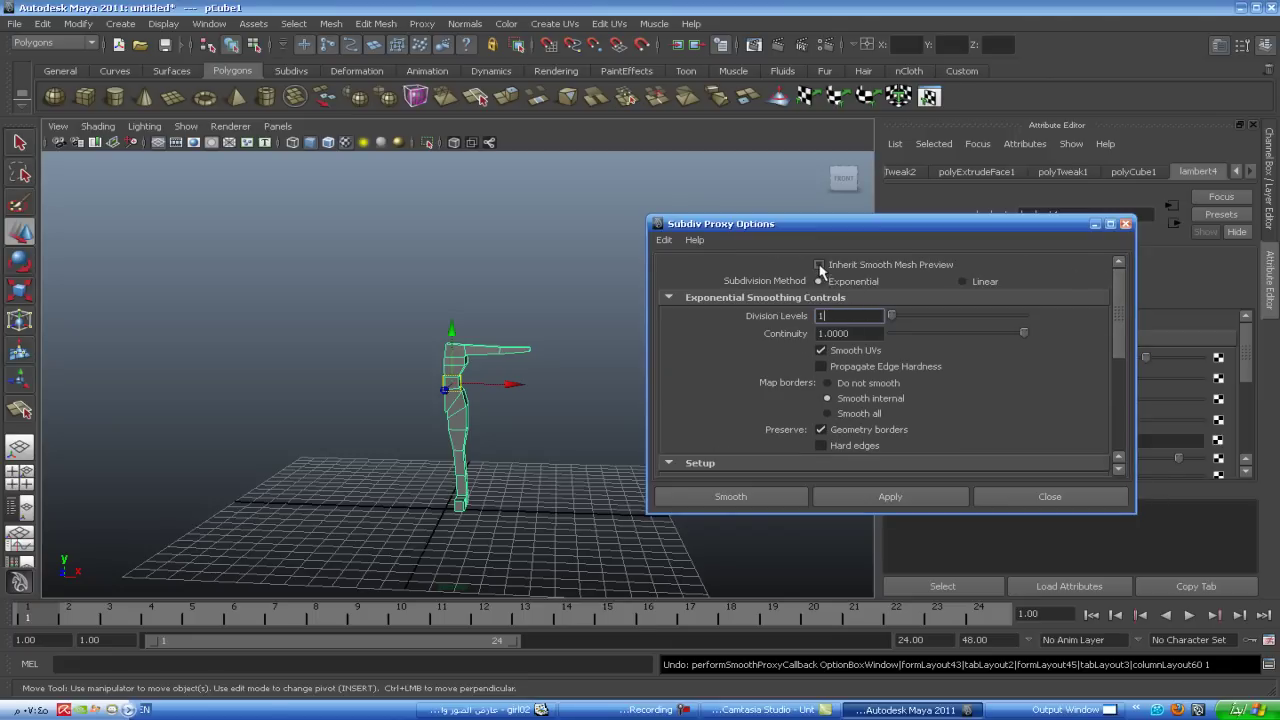
pyautogui.scroll(-5, 820, 264)
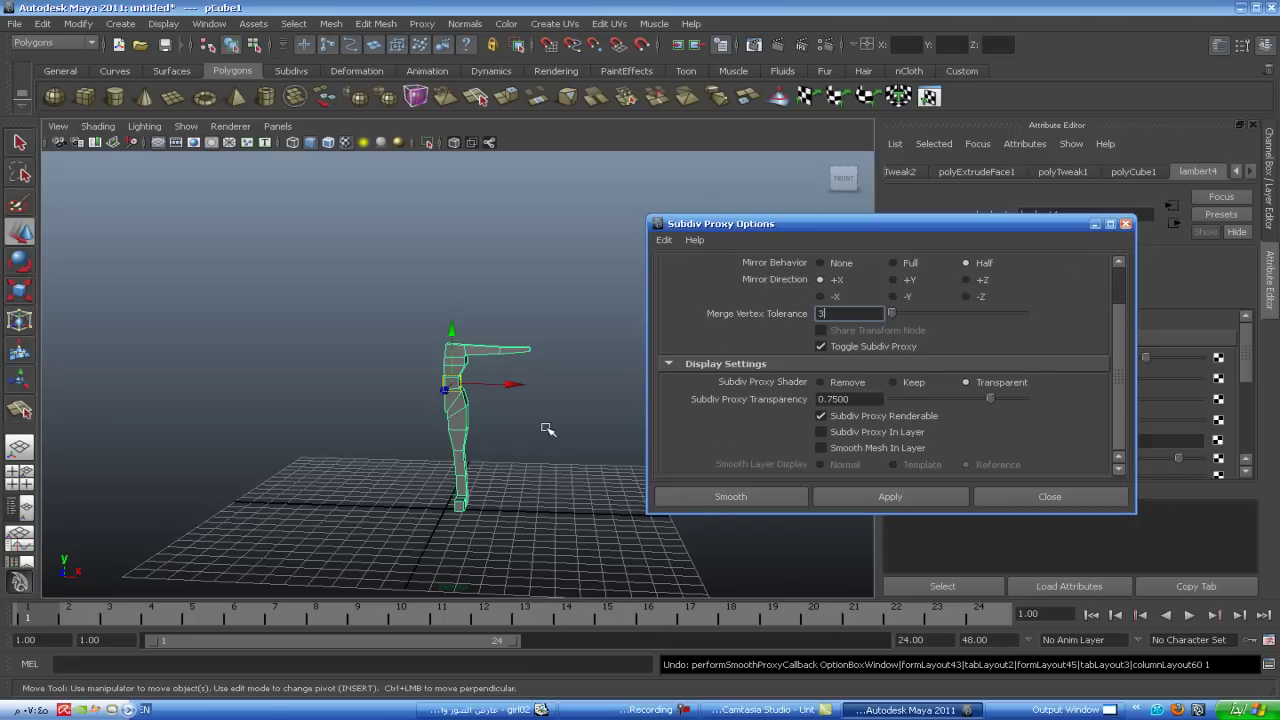
pyautogui.scroll(2, 1120, 314)
pyautogui.scroll(2, 1117, 302)
pyautogui.scroll(-4, 1117, 302)
pyautogui.click(908, 496)
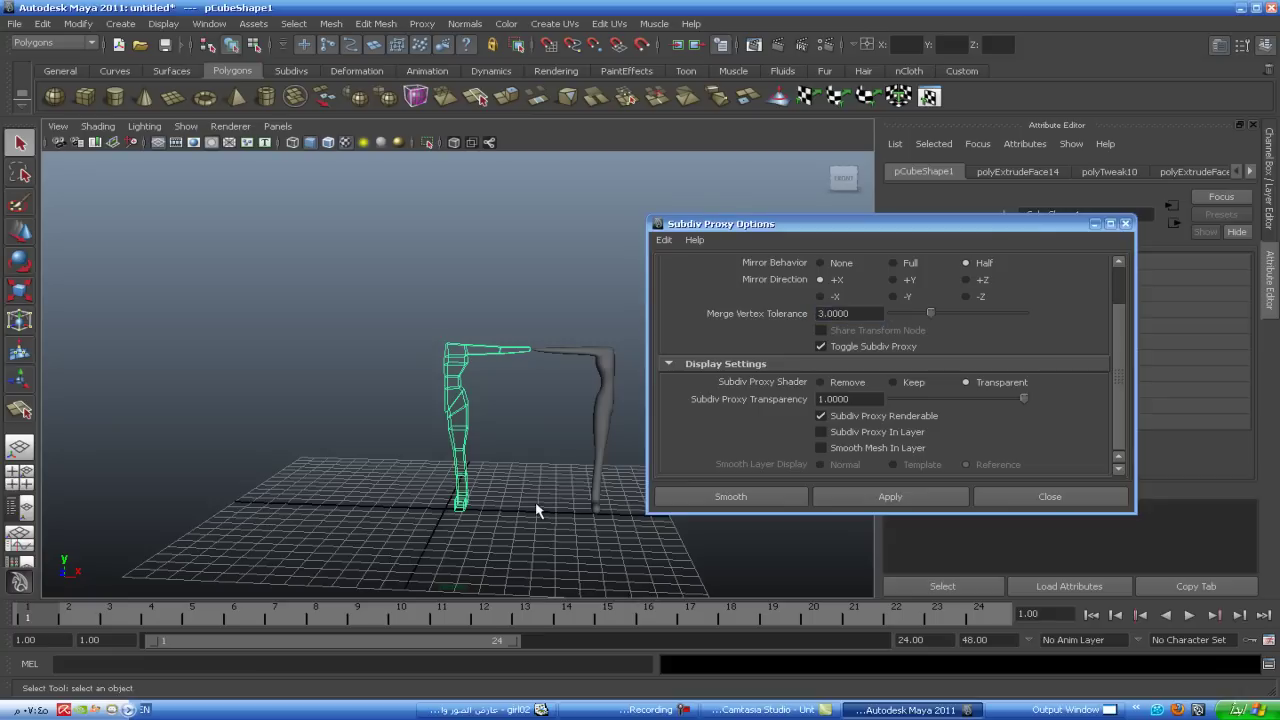
# - Recreate the mirrored smooth proxy with its transparency set to 0
pyautogui.hotkey('ctrl', 'z')
pyautogui.moveTo(1021, 401); pyautogui.dragTo(777, 448)
pyautogui.click(857, 506)
# - Slide the smooth proxy left along X and preview the low-poly cage smoothed
pyautogui.click(598, 425)
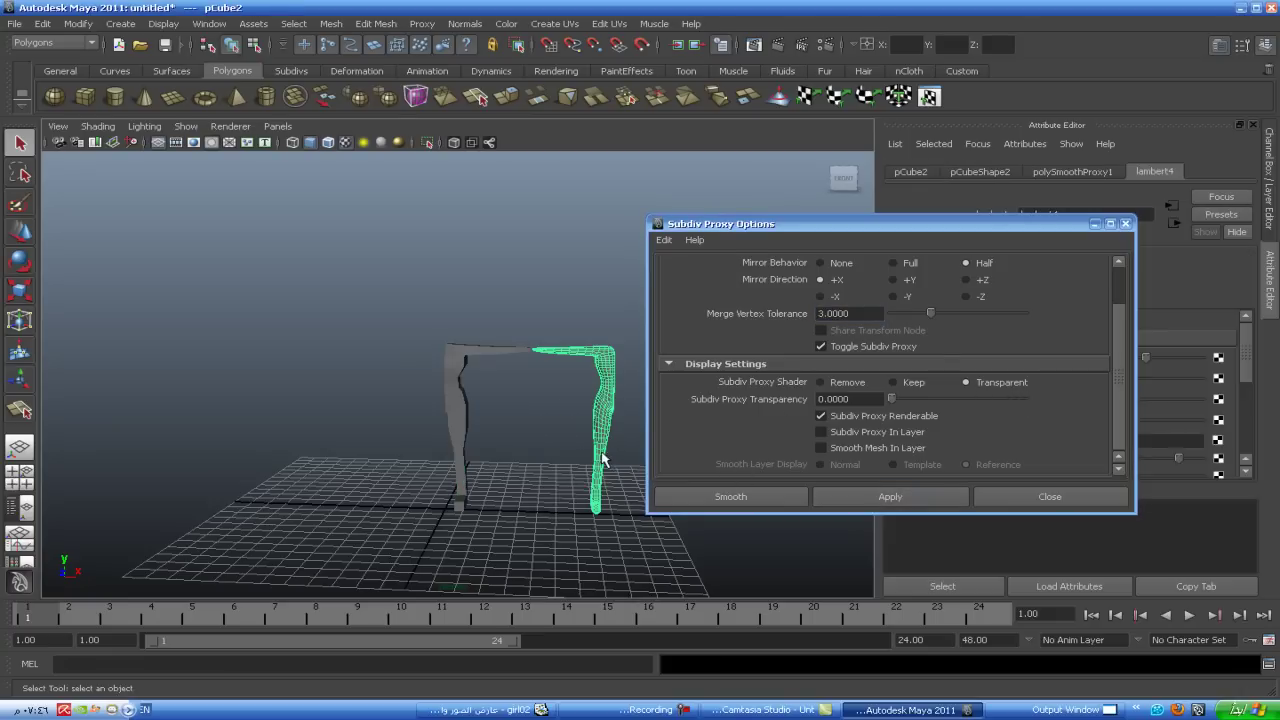
pyautogui.scroll(-3, 185, 335)
pyautogui.click(22, 232)
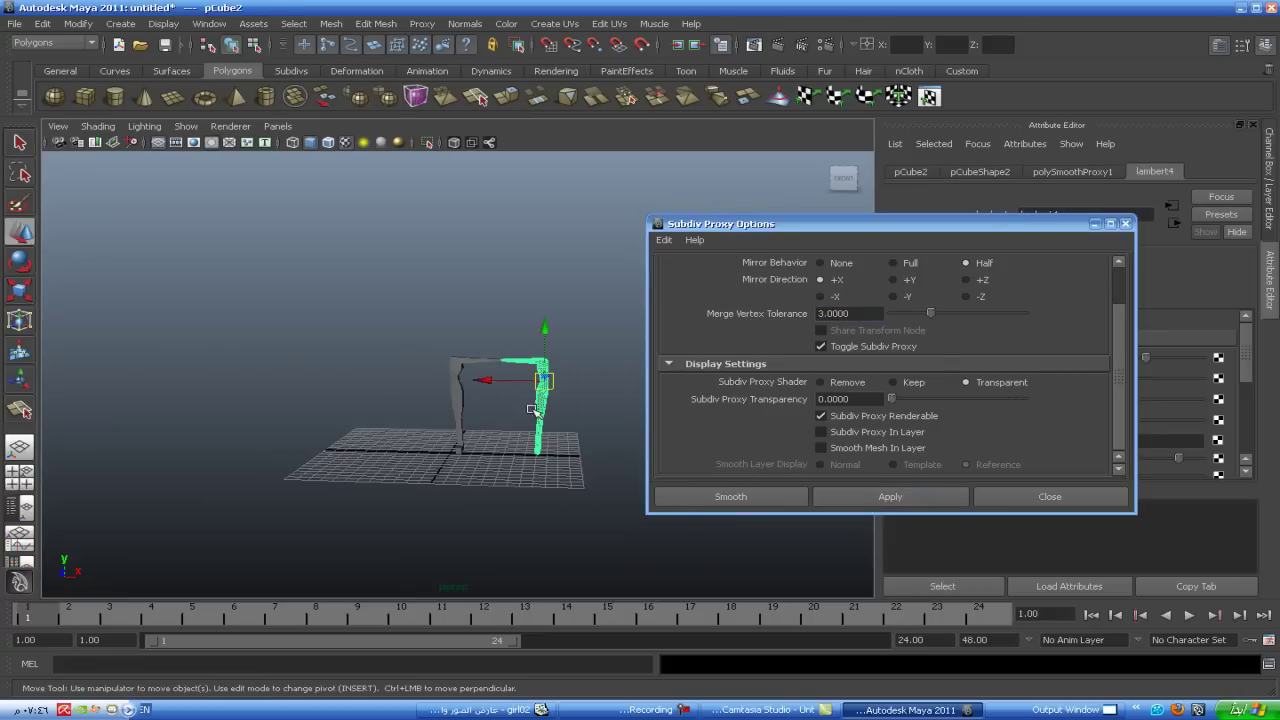
pyautogui.moveTo(484, 377); pyautogui.dragTo(387, 372)
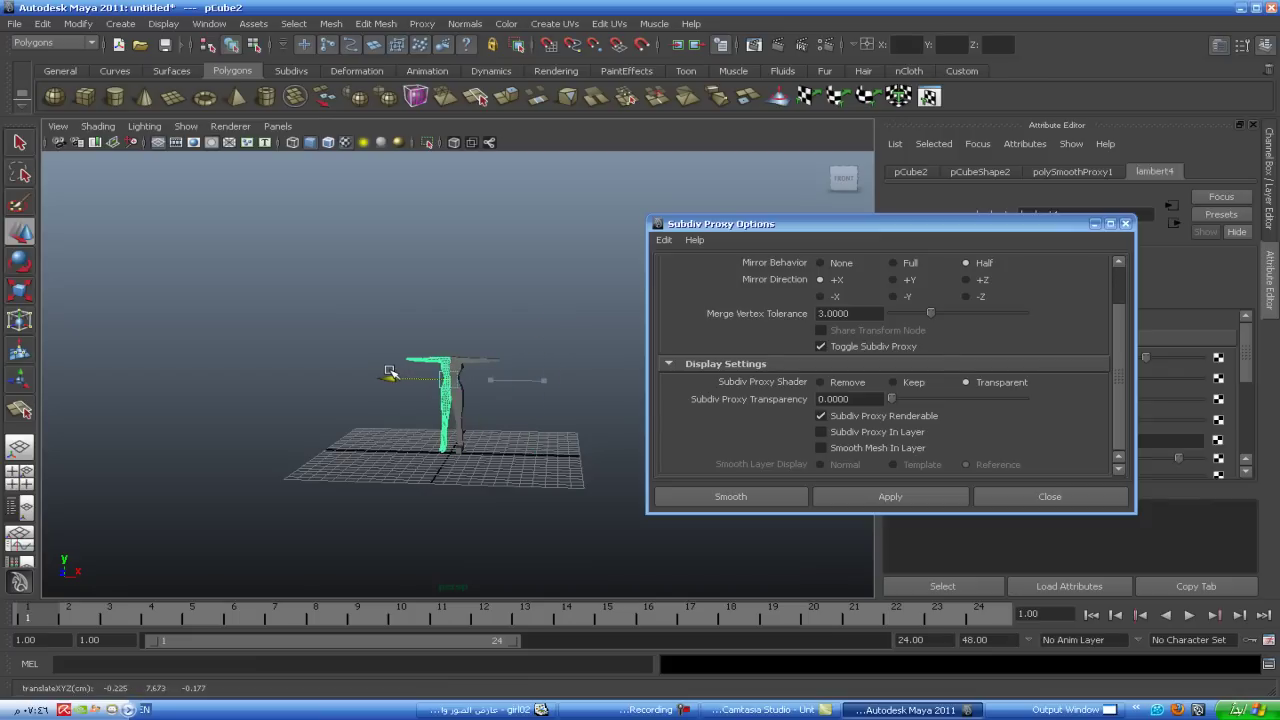
pyautogui.scroll(2, 506, 449)
pyautogui.scroll(3, 507, 446)
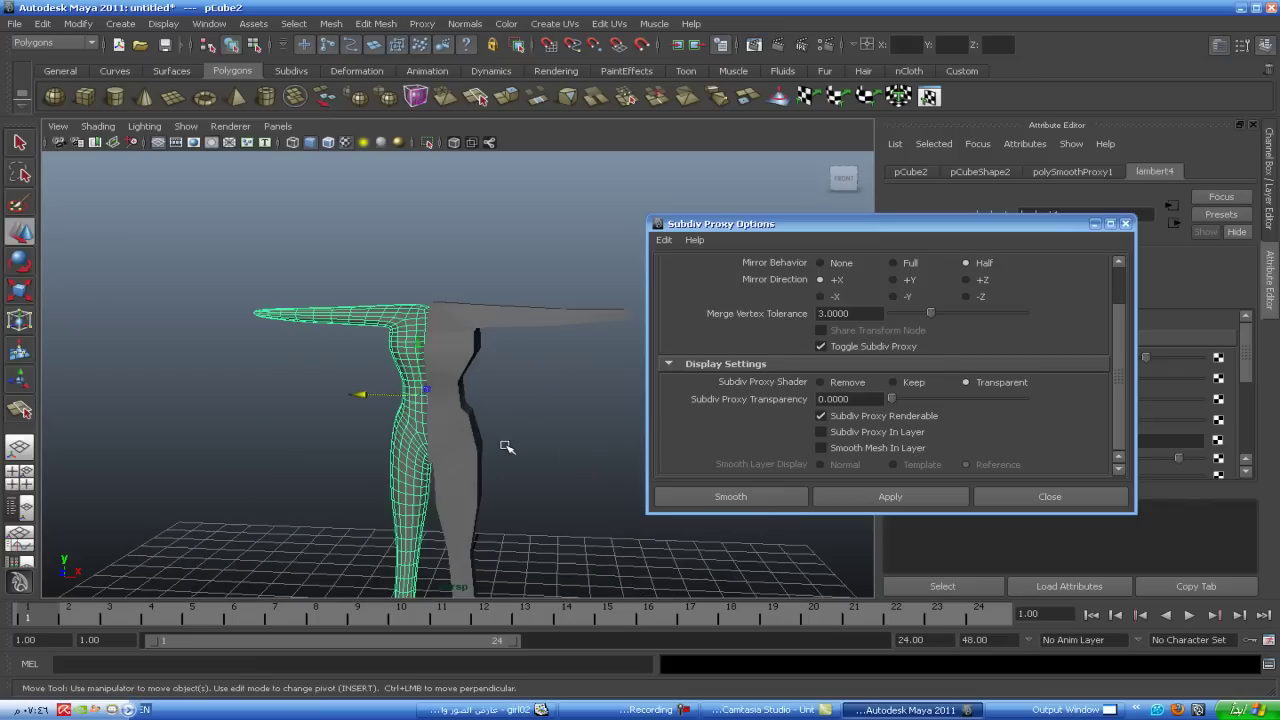
pyautogui.click(452, 410)
pyautogui.press('3')
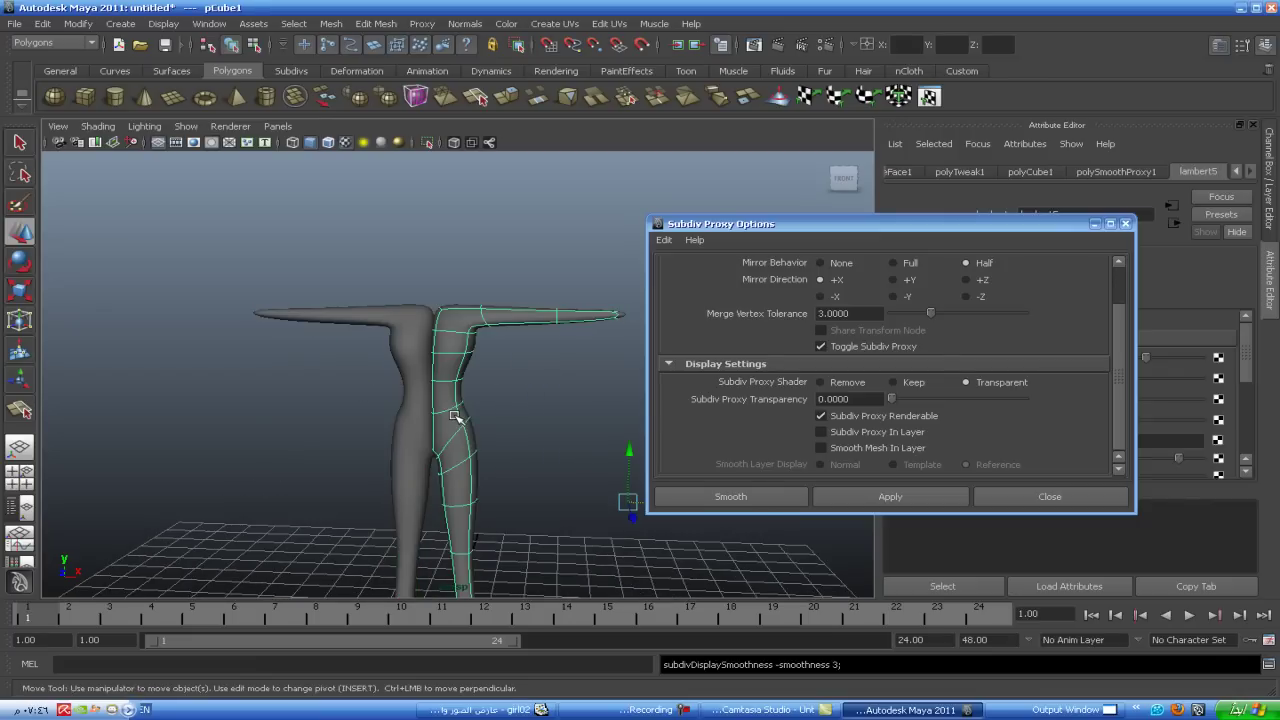
pyautogui.keyDown('alt'); pyautogui.moveTo(515, 428); pyautogui.dragTo(506, 386, button='middle'); pyautogui.keyUp('alt')
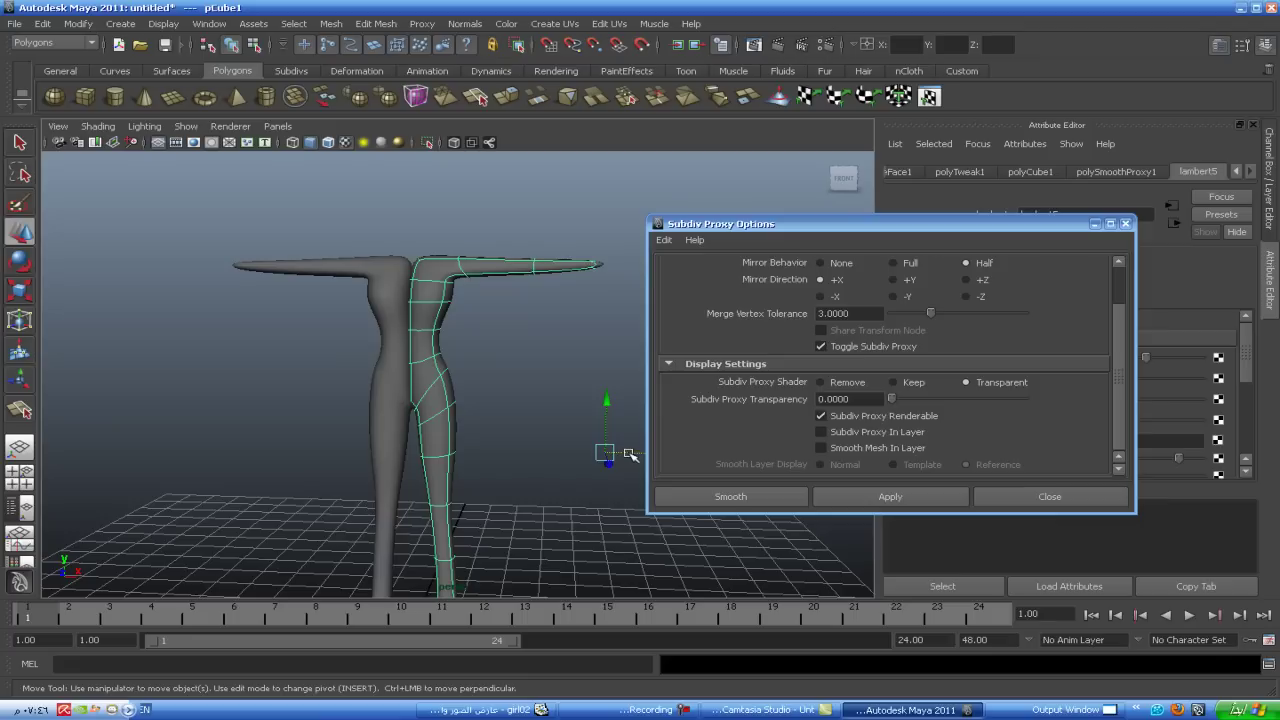
# - Select the mirrored left smooth half of the body for deletion
pyautogui.click(391, 430)
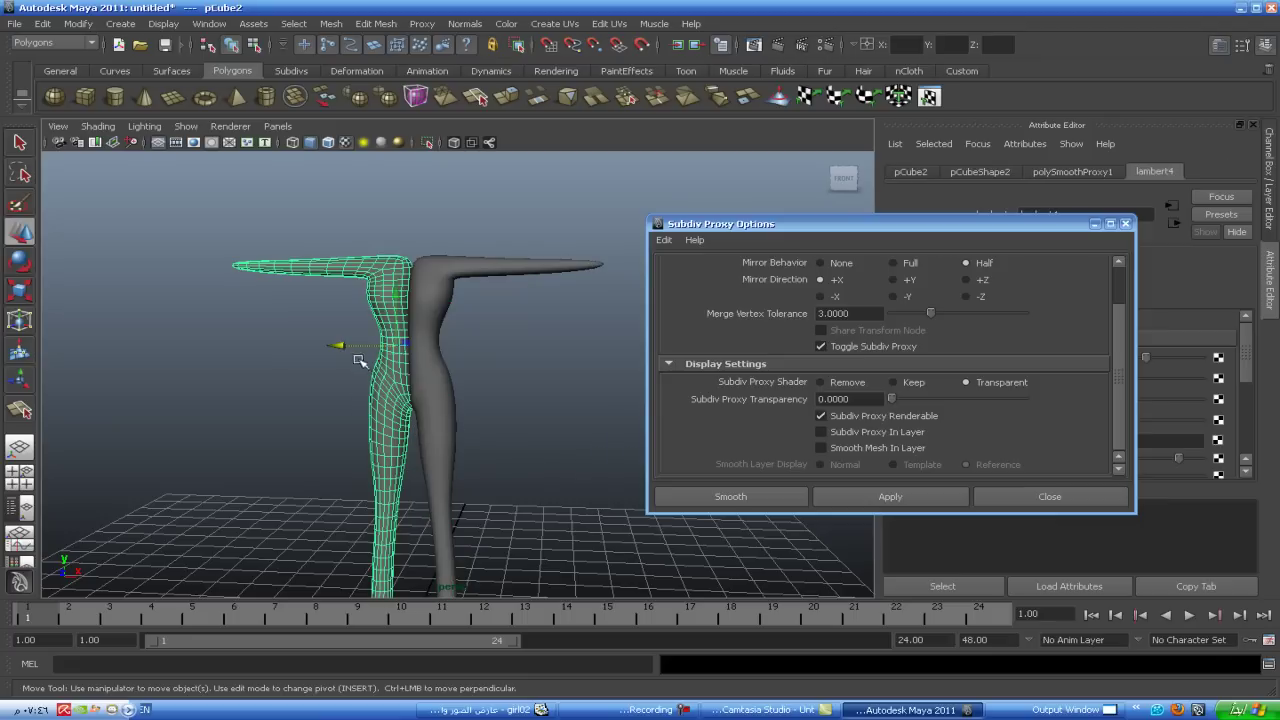
pyautogui.click(514, 400)
pyautogui.scroll(4, 518, 420)
pyautogui.moveTo(518, 428)
pyautogui.keyDown('alt'); pyautogui.mouseDown()
pyautogui.moveTo(471, 366)
pyautogui.moveTo(449, 383)
pyautogui.moveTo(520, 420)
pyautogui.moveTo(529, 380)
pyautogui.moveTo(471, 349)
pyautogui.moveTo(475, 412)
pyautogui.moveTo(556, 442)
pyautogui.mouseUp(); pyautogui.keyUp('alt')
pyautogui.click(385, 452)
# - Delete the old mirrored half and show the remaining body half as its low-poly cage
pyautogui.press('Delete')
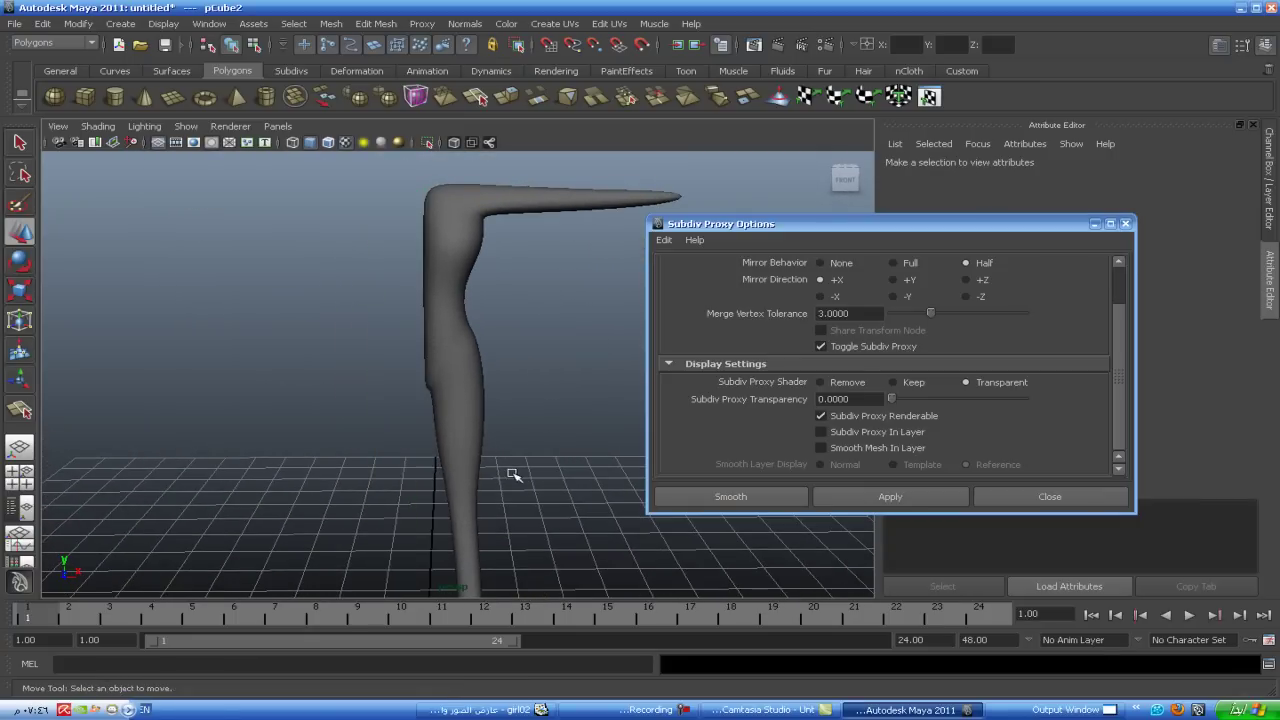
pyautogui.click(453, 407)
pyautogui.press('1')
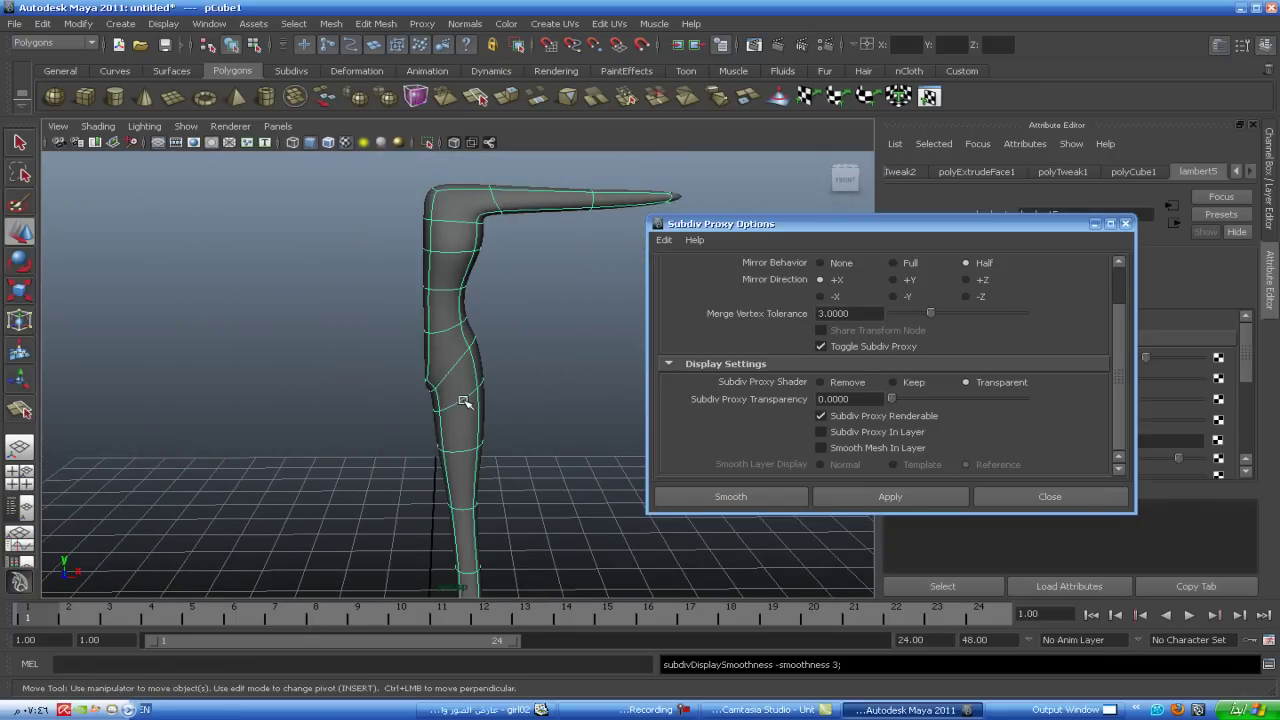
pyautogui.keyDown('alt'); pyautogui.moveTo(494, 417); pyautogui.dragTo(497, 373); pyautogui.keyUp('alt')
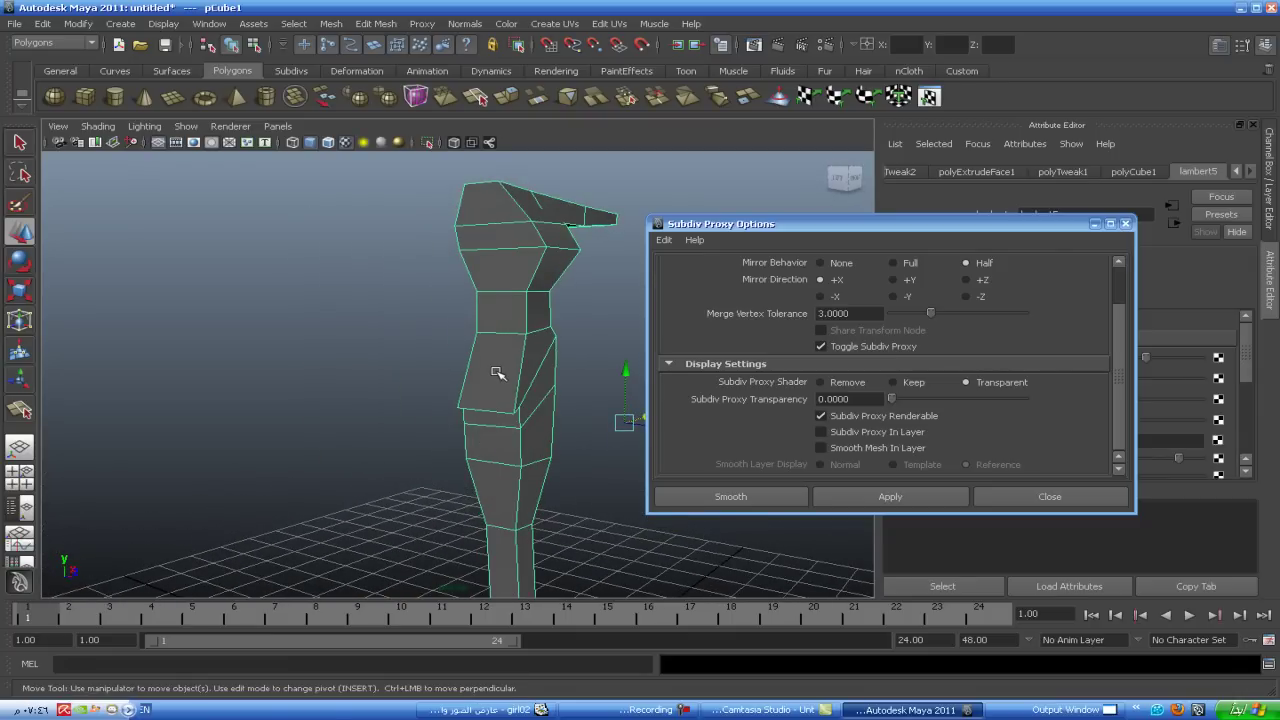
# - Check faces on the head, chest and lower torso, then reselect the whole body half in object mode
pyautogui.moveTo(492, 210); pyautogui.dragTo(493, 245, button='right')
pyautogui.click(495, 210)
pyautogui.click(494, 200)
pyautogui.click(494, 229)
pyautogui.keyDown('shift'); pyautogui.click(494, 229); pyautogui.keyUp('shift')
pyautogui.click(505, 357)
pyautogui.keyDown('shift'); pyautogui.click(510, 355); pyautogui.keyUp('shift')
pyautogui.keyDown('alt'); pyautogui.moveTo(540, 432); pyautogui.dragTo(445, 438); pyautogui.keyUp('alt')
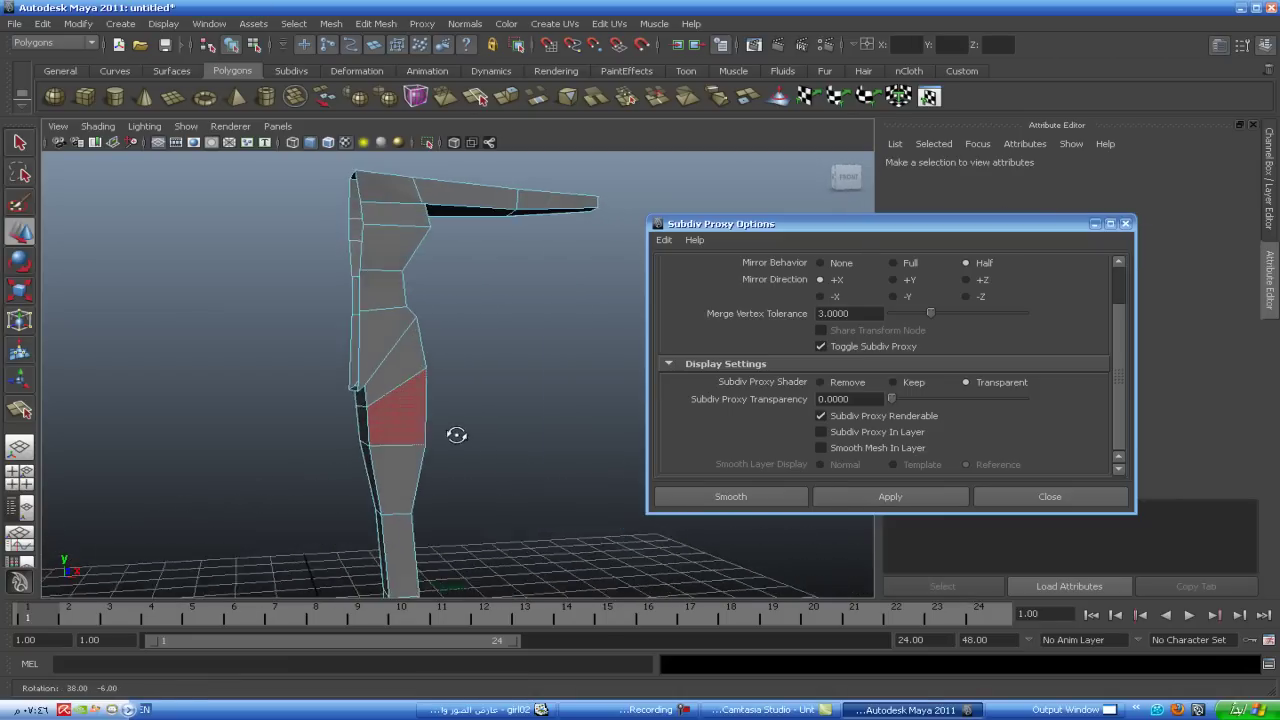
pyautogui.rightClick(383, 310)
pyautogui.click(443, 292)
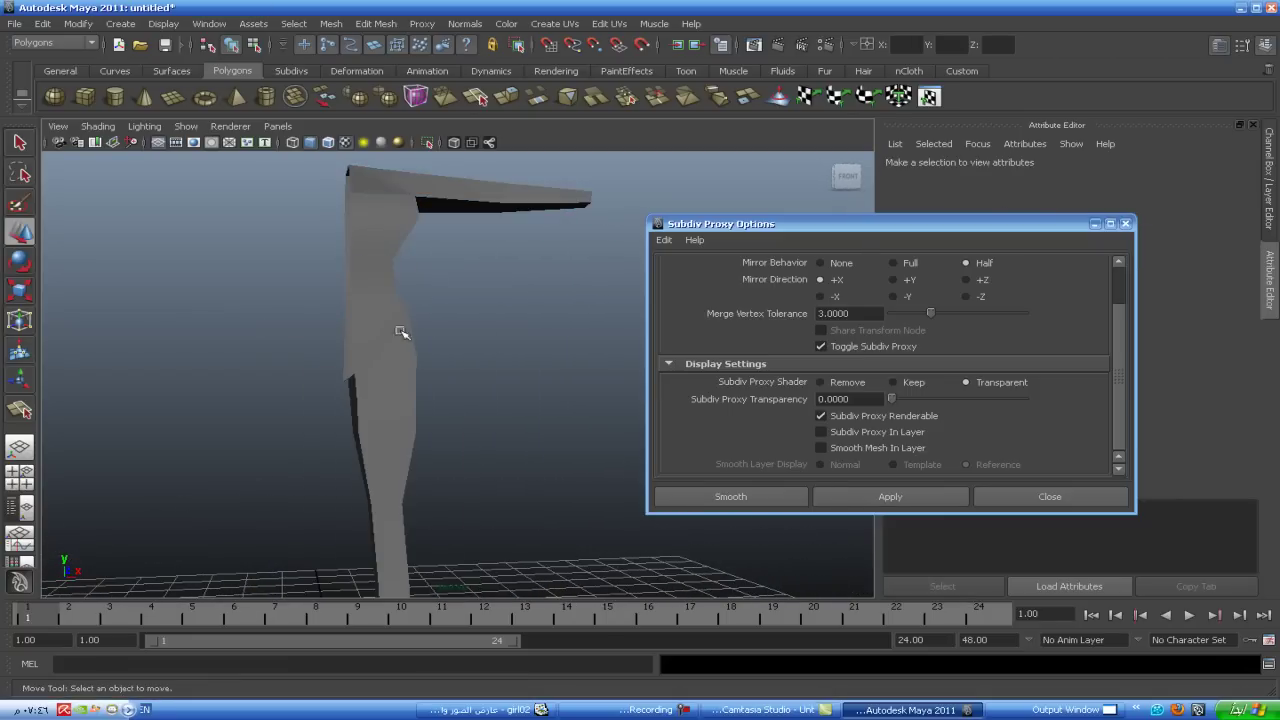
pyautogui.click(398, 333)
# - Create a Mirror Half +X Subdiv Proxy and slide it left along X
pyautogui.click(854, 491)
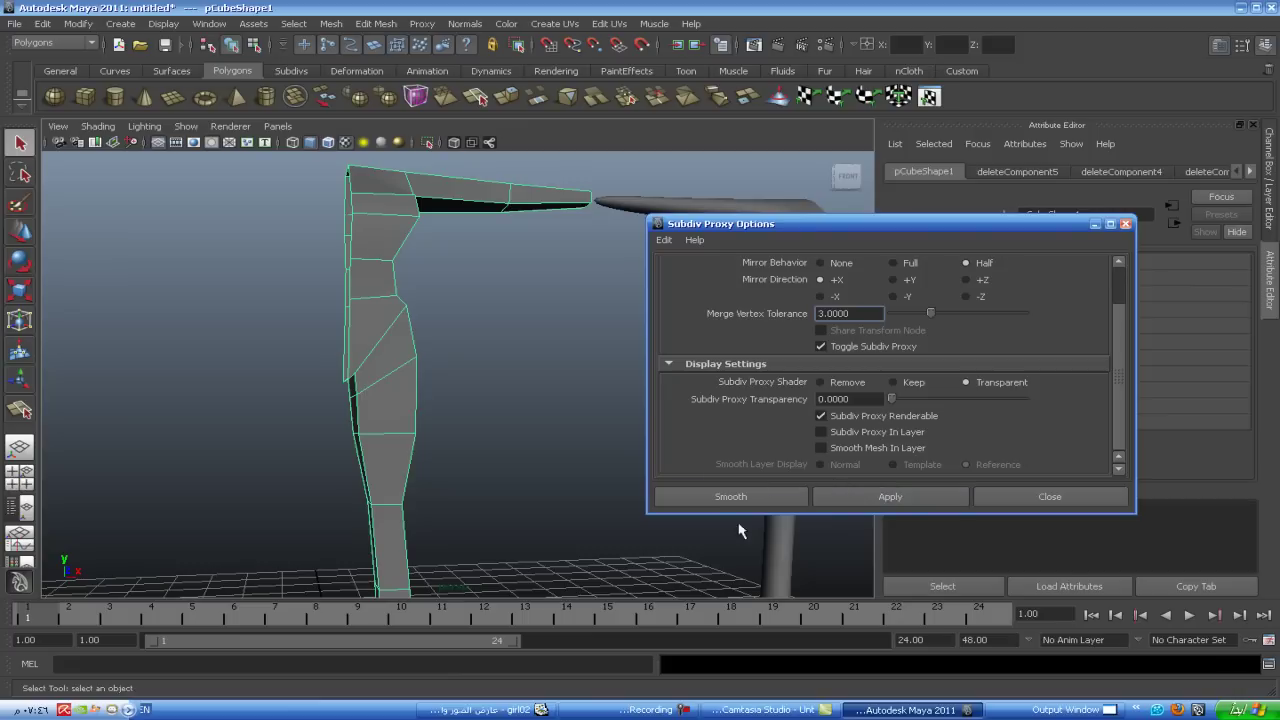
pyautogui.moveTo(805, 225); pyautogui.dragTo(1004, 247)
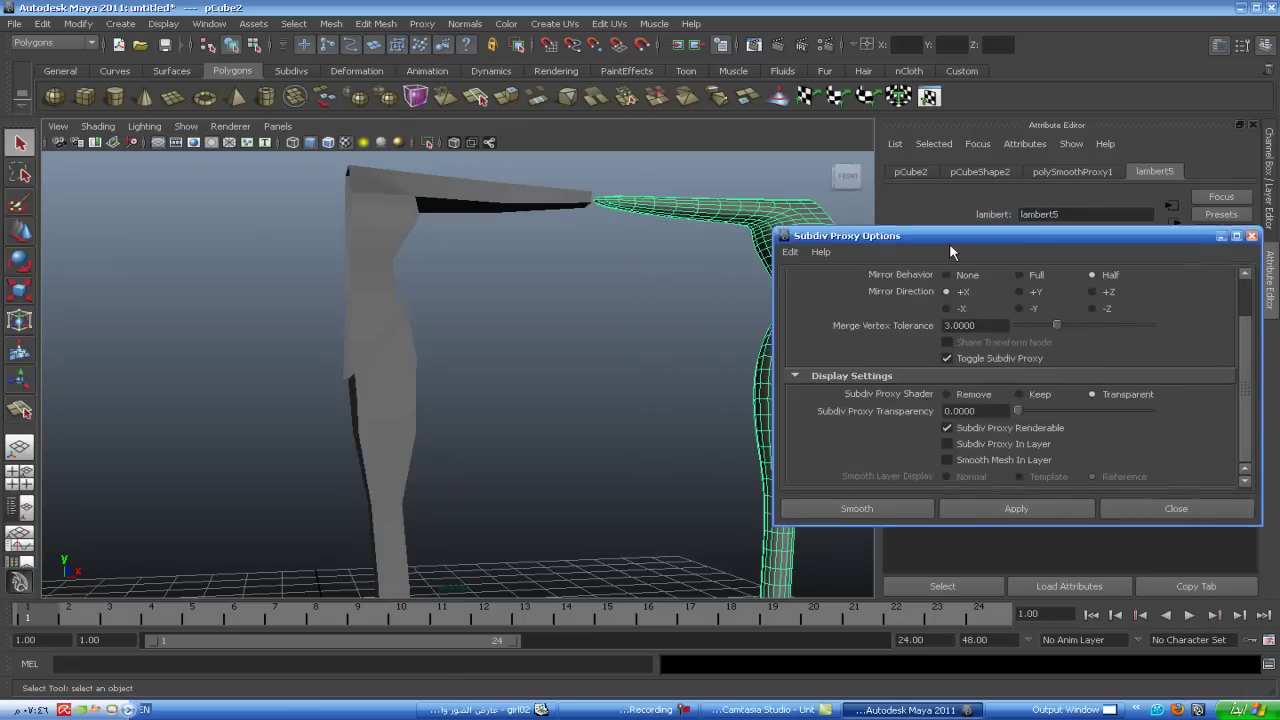
pyautogui.click(27, 233)
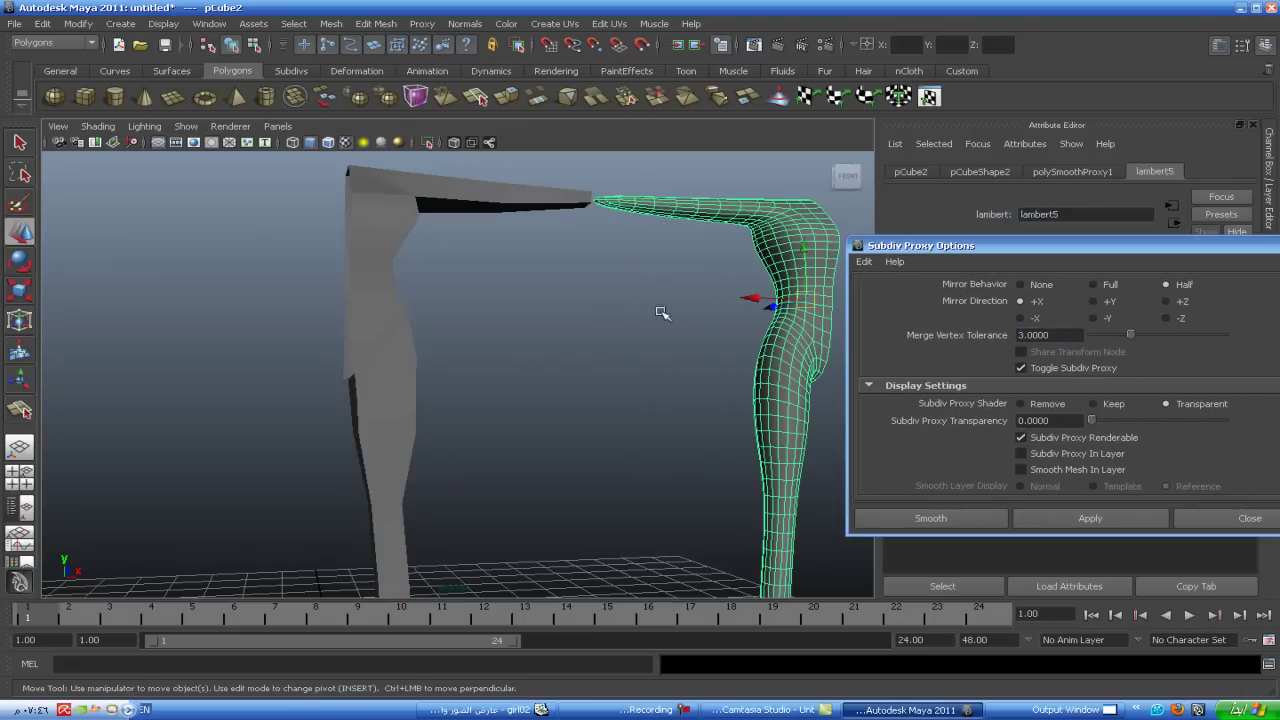
pyautogui.moveTo(752, 298); pyautogui.dragTo(262, 240)
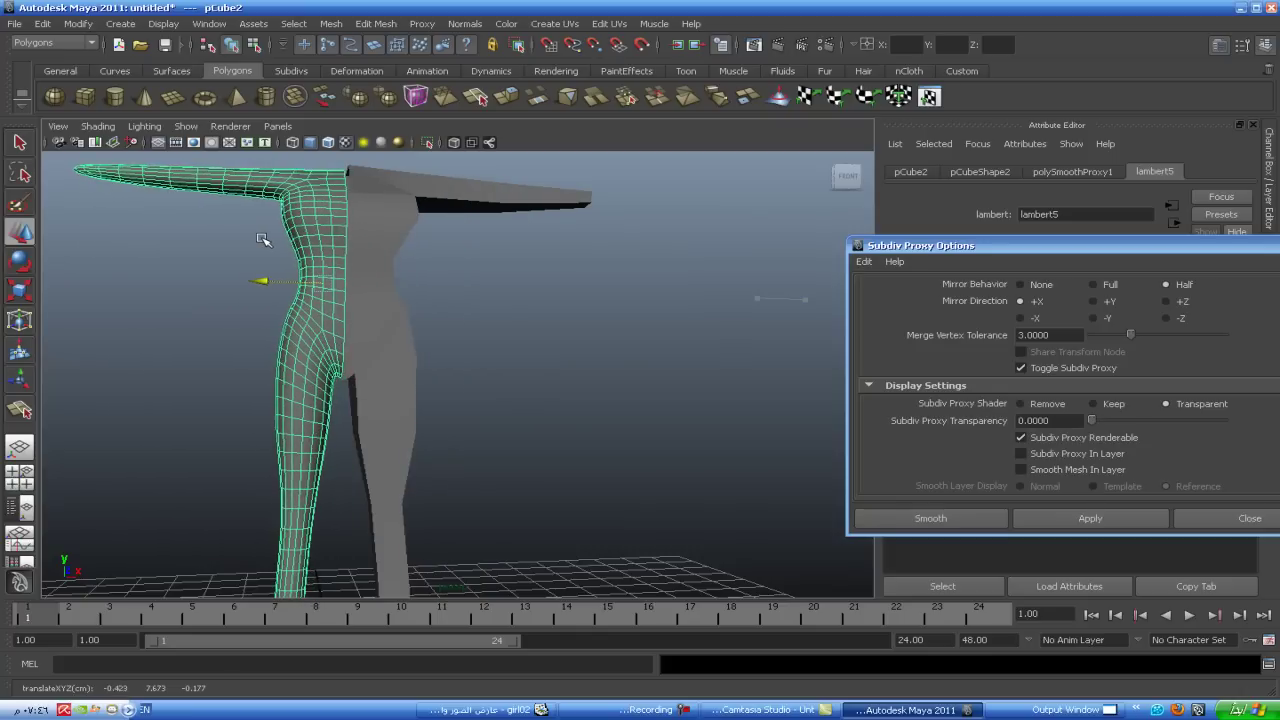
# - Turn on smooth preview (3) for the low-poly cage half and deselect everything
pyautogui.click(391, 360)
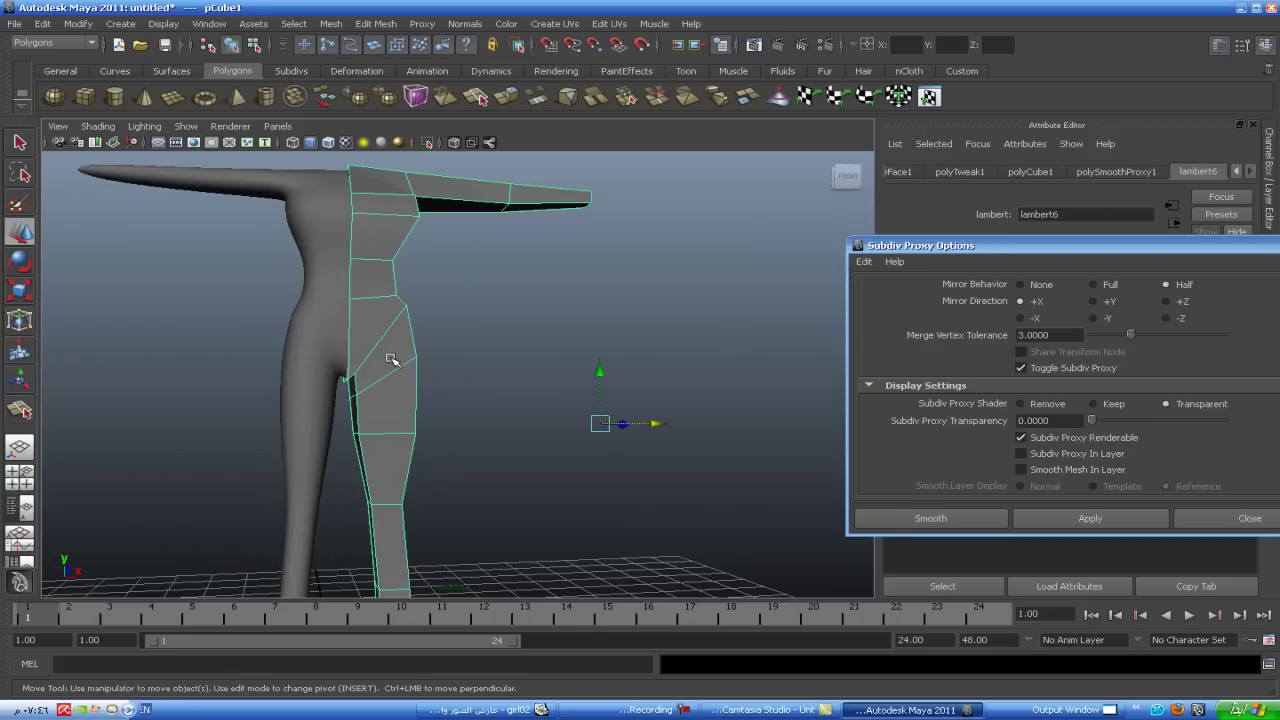
pyautogui.press('3')
pyautogui.keyDown('alt'); pyautogui.moveTo(481, 368); pyautogui.dragTo(529, 429); pyautogui.keyUp('alt')
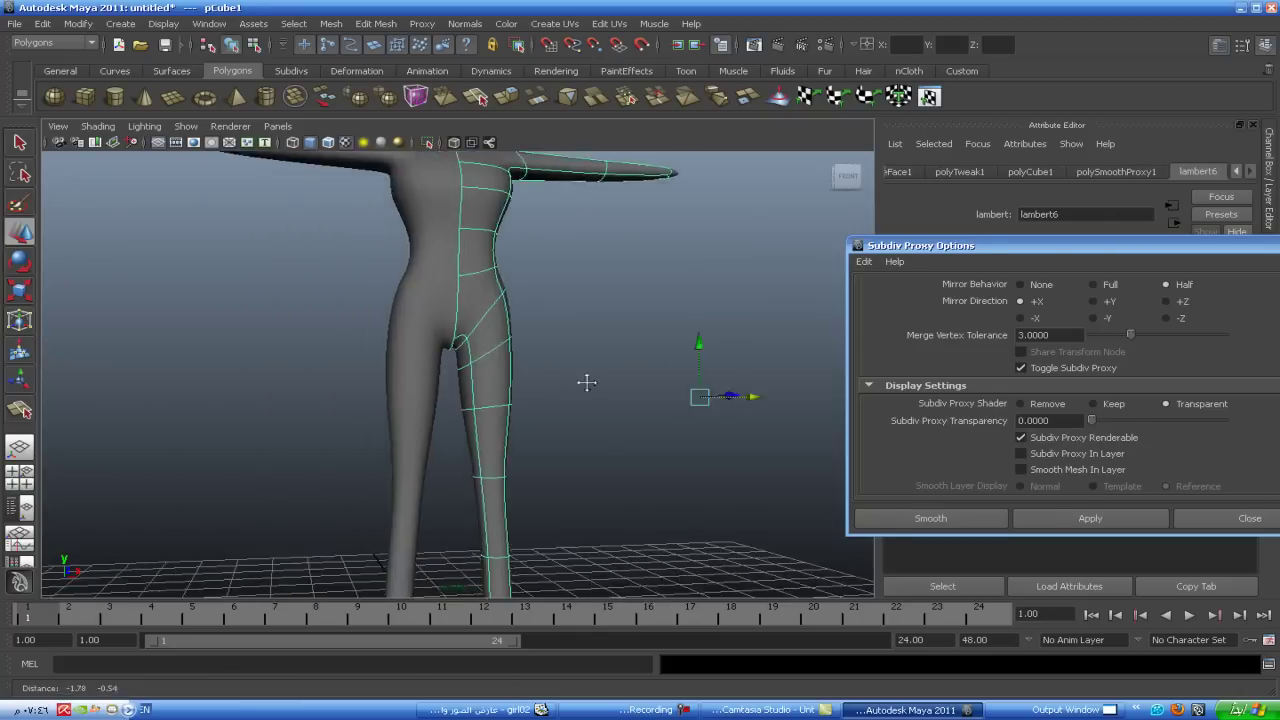
pyautogui.click(513, 370)
pyautogui.scroll(-4, 513, 370)
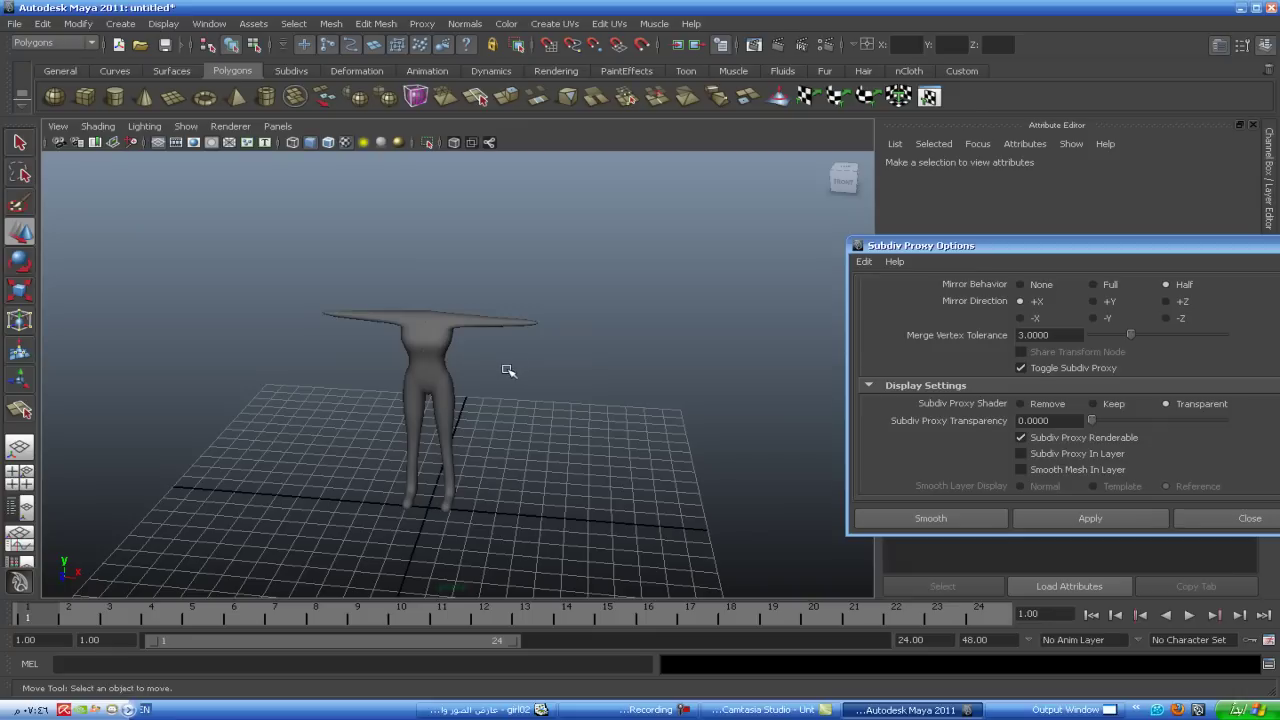
pyautogui.click(398, 321)
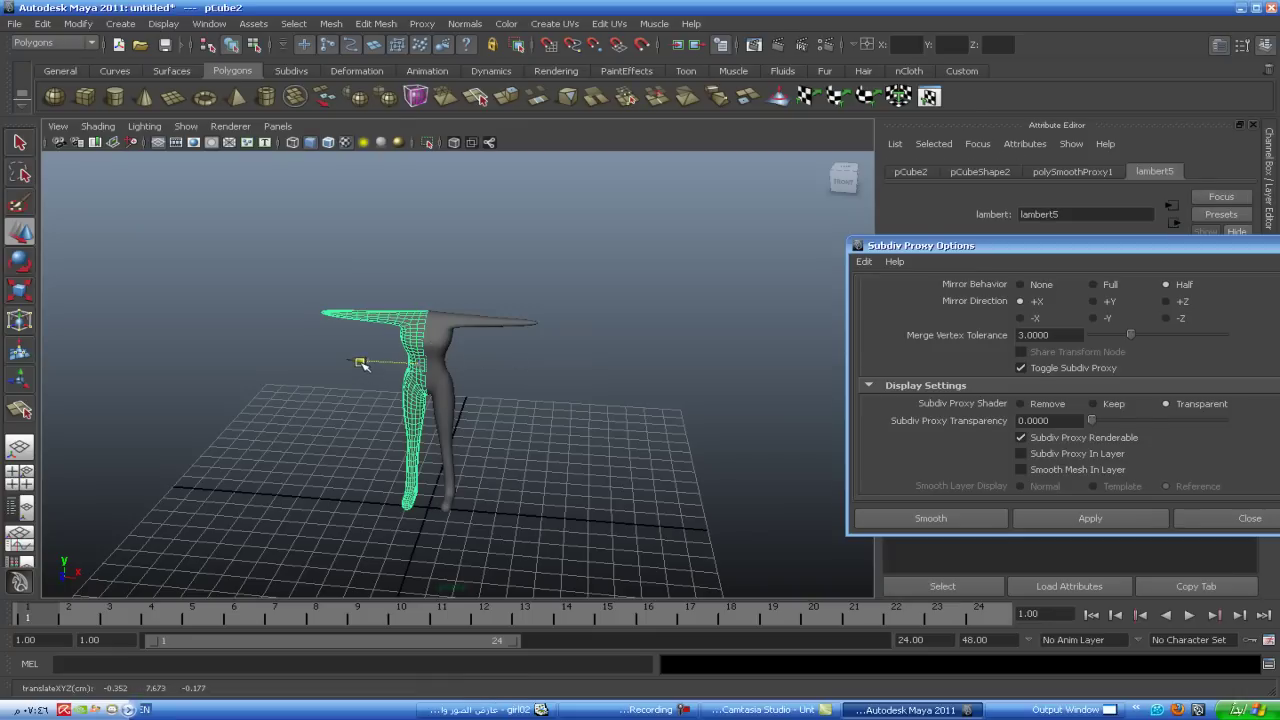
pyautogui.click(514, 406)
pyautogui.moveTo(529, 435)
pyautogui.keyDown('alt'); pyautogui.mouseDown()
pyautogui.moveTo(528, 380)
pyautogui.moveTo(525, 390)
pyautogui.moveTo(323, 334)
pyautogui.moveTo(189, 374)
pyautogui.moveTo(209, 343)
pyautogui.moveTo(445, 374)
pyautogui.moveTo(797, 357)
pyautogui.moveTo(720, 423)
pyautogui.moveTo(529, 409)
pyautogui.moveTo(434, 380)
pyautogui.moveTo(519, 385)
pyautogui.moveTo(560, 357)
pyautogui.mouseUp(); pyautogui.keyUp('alt')
pyautogui.scroll(3, 614, 400)
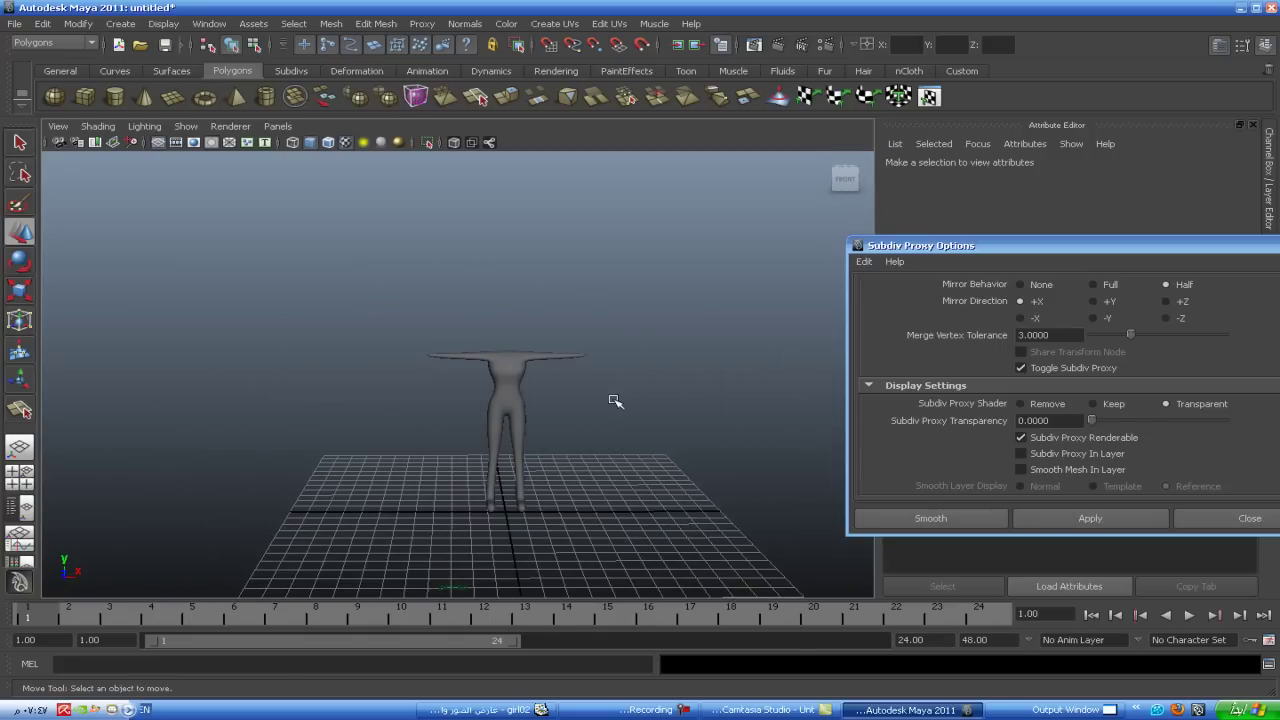
pyautogui.scroll(3, 654, 412)
pyautogui.moveTo(654, 412)
pyautogui.keyDown('alt'); pyautogui.mouseDown(button='middle')
pyautogui.moveTo(526, 374)
pyautogui.moveTo(527, 360)
pyautogui.mouseUp(button='middle'); pyautogui.keyUp('alt')
pyautogui.moveTo(511, 320)
pyautogui.keyDown('alt'); pyautogui.mouseDown()
pyautogui.moveTo(800, 309)
pyautogui.moveTo(811, 351)
pyautogui.moveTo(853, 336)
pyautogui.moveTo(563, 343)
pyautogui.mouseUp(); pyautogui.keyUp('alt')
pyautogui.keyDown('alt'); pyautogui.moveTo(563, 343); pyautogui.dragTo(440, 343, button='middle'); pyautogui.keyUp('alt')
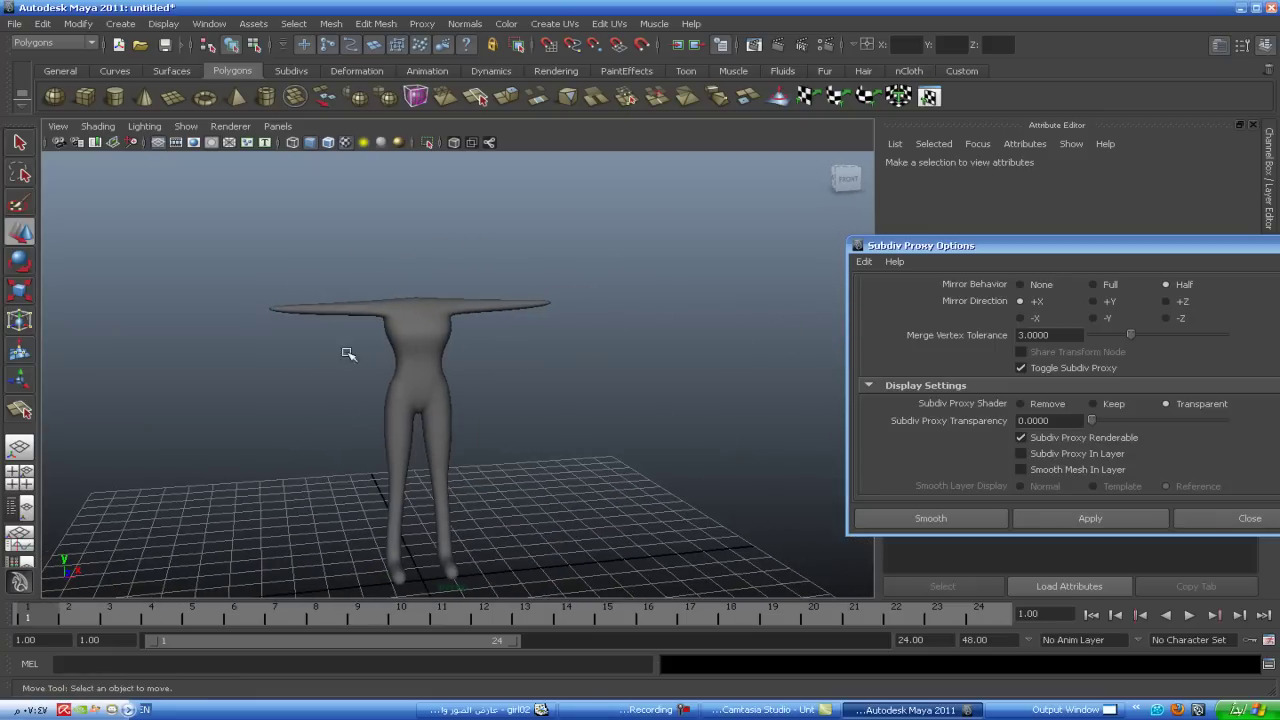
pyautogui.moveTo(453, 493)
pyautogui.keyDown('alt'); pyautogui.mouseDown()
pyautogui.moveTo(454, 454)
pyautogui.moveTo(357, 457)
pyautogui.moveTo(425, 400)
pyautogui.mouseUp(); pyautogui.keyUp('alt')
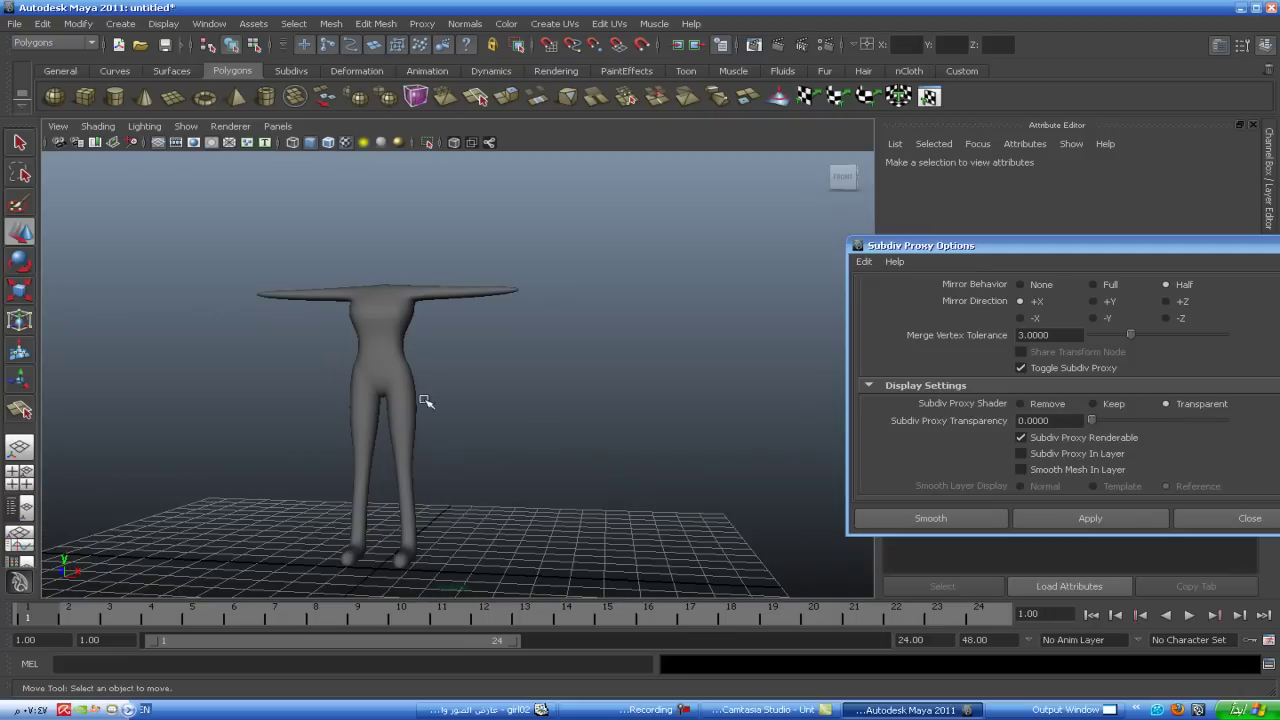
pyautogui.moveTo(425, 465)
pyautogui.keyDown('alt'); pyautogui.mouseDown()
pyautogui.moveTo(477, 400)
pyautogui.moveTo(520, 420)
pyautogui.moveTo(586, 409)
pyautogui.moveTo(492, 438)
pyautogui.moveTo(466, 431)
pyautogui.moveTo(479, 422)
pyautogui.mouseUp(); pyautogui.keyUp('alt')
pyautogui.keyDown('alt'); pyautogui.moveTo(568, 366); pyautogui.dragTo(560, 392); pyautogui.keyUp('alt')
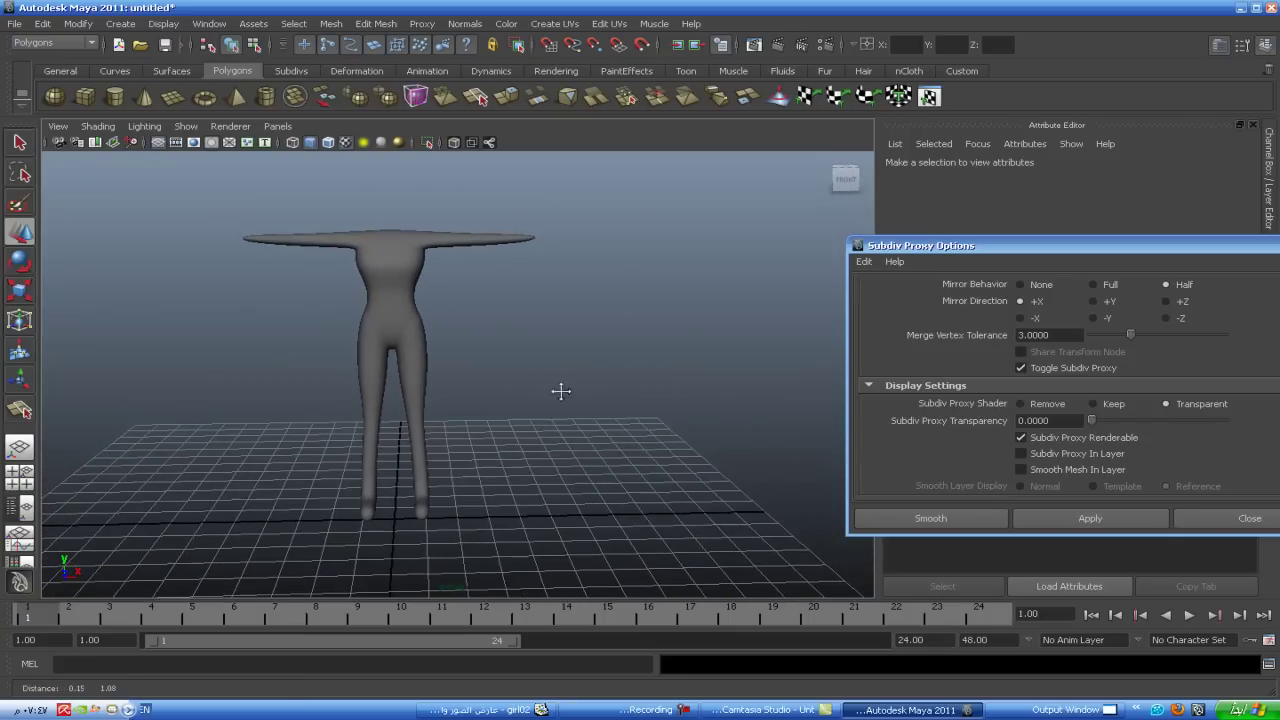
# - Show the body as its low-poly cage and try raising a top-of-arm vertex, then undo it
pyautogui.click(412, 333)
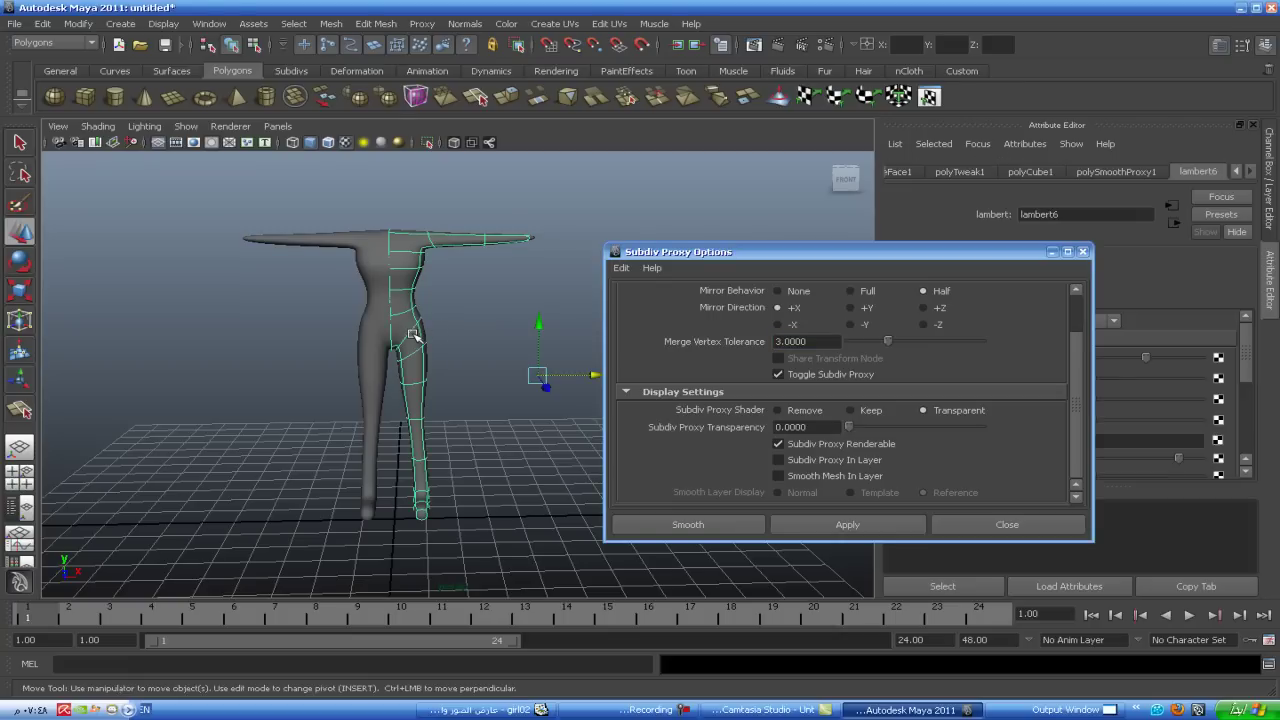
pyautogui.press('1')
pyautogui.scroll(2, 479, 373)
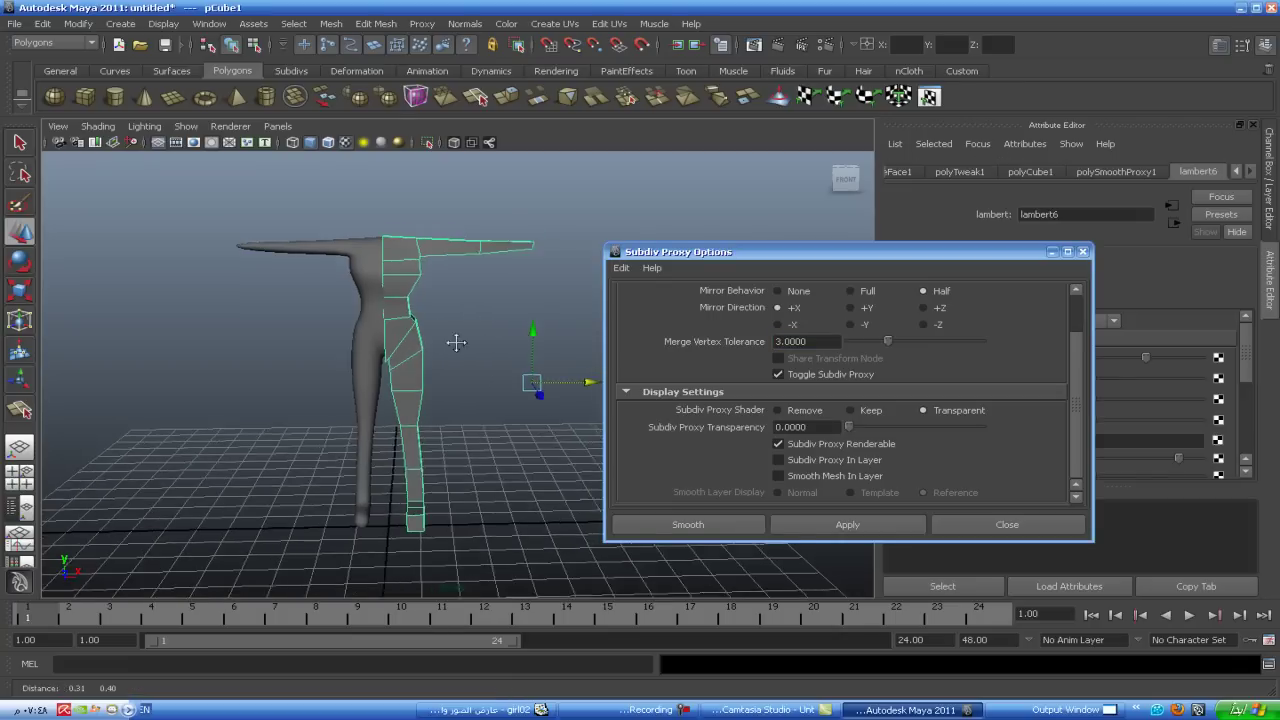
pyautogui.scroll(2, 424, 382)
pyautogui.moveTo(396, 256); pyautogui.dragTo(385, 250, button='right')
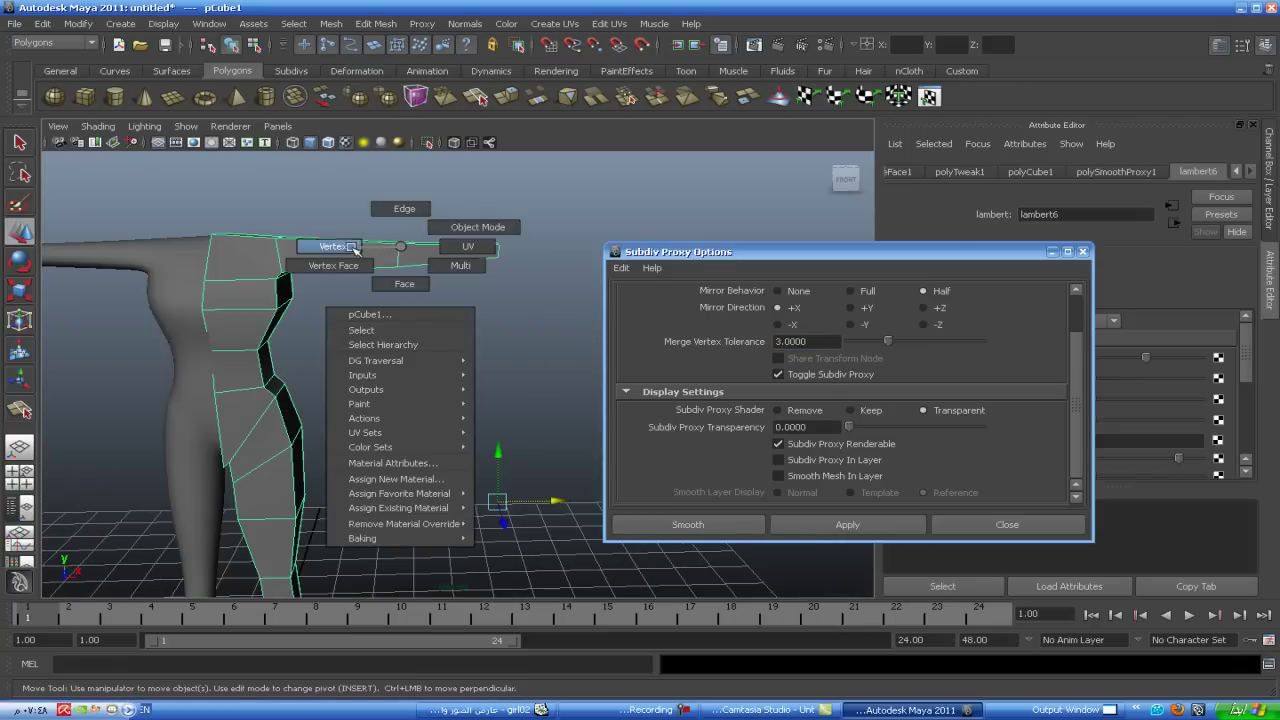
pyautogui.click(385, 250)
pyautogui.moveTo(398, 205); pyautogui.dragTo(420, 165)
pyautogui.keyDown('alt'); pyautogui.moveTo(386, 294); pyautogui.dragTo(543, 364, button='middle'); pyautogui.keyUp('alt')
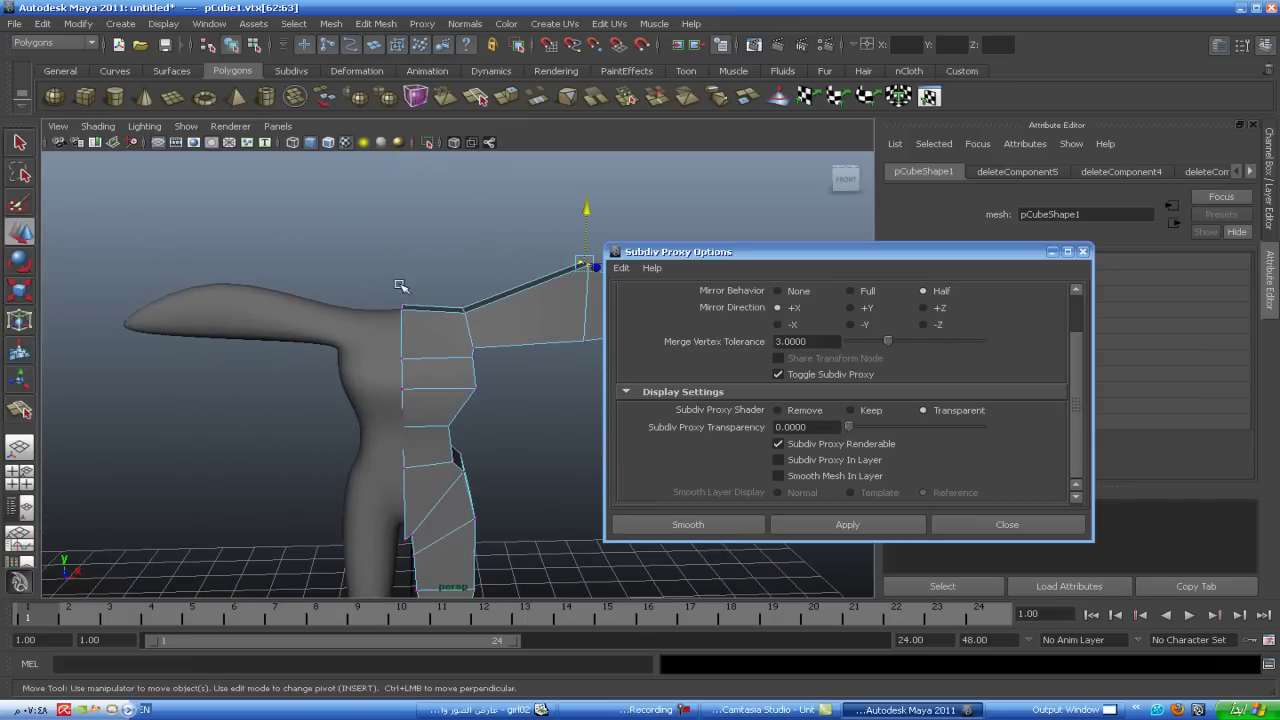
pyautogui.scroll(-5, 410, 320)
pyautogui.hotkey('ctrl', 'z')
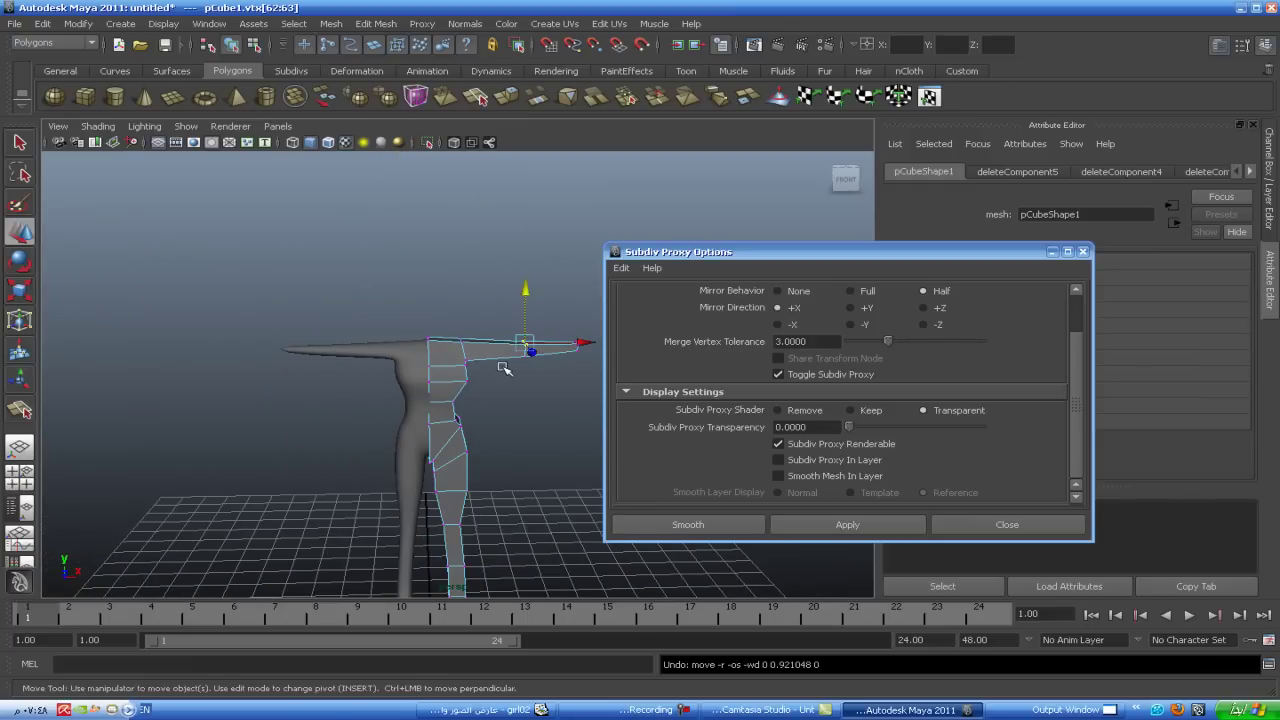
# - Switch the mesh to edge selection and pull back to see the whole body
pyautogui.scroll(5, 451, 431)
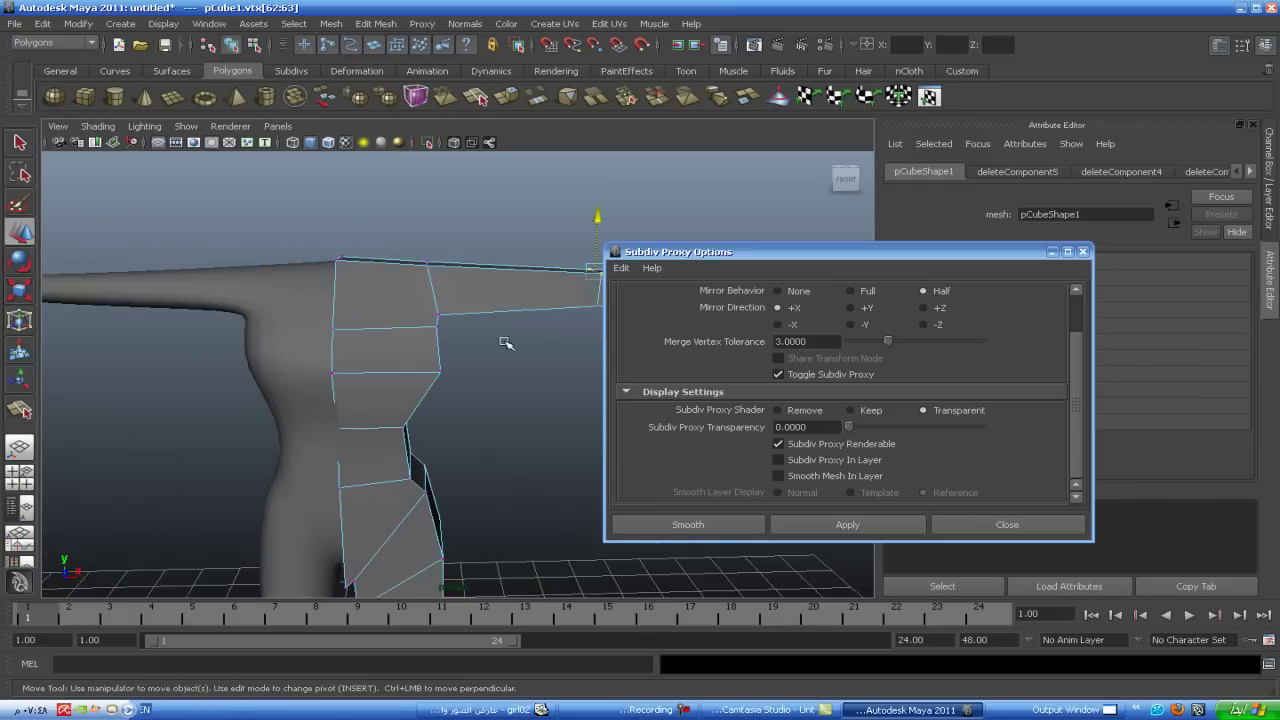
pyautogui.keyDown('alt'); pyautogui.moveTo(503, 343); pyautogui.dragTo(472, 393); pyautogui.keyUp('alt')
pyautogui.rightClick(376, 389)
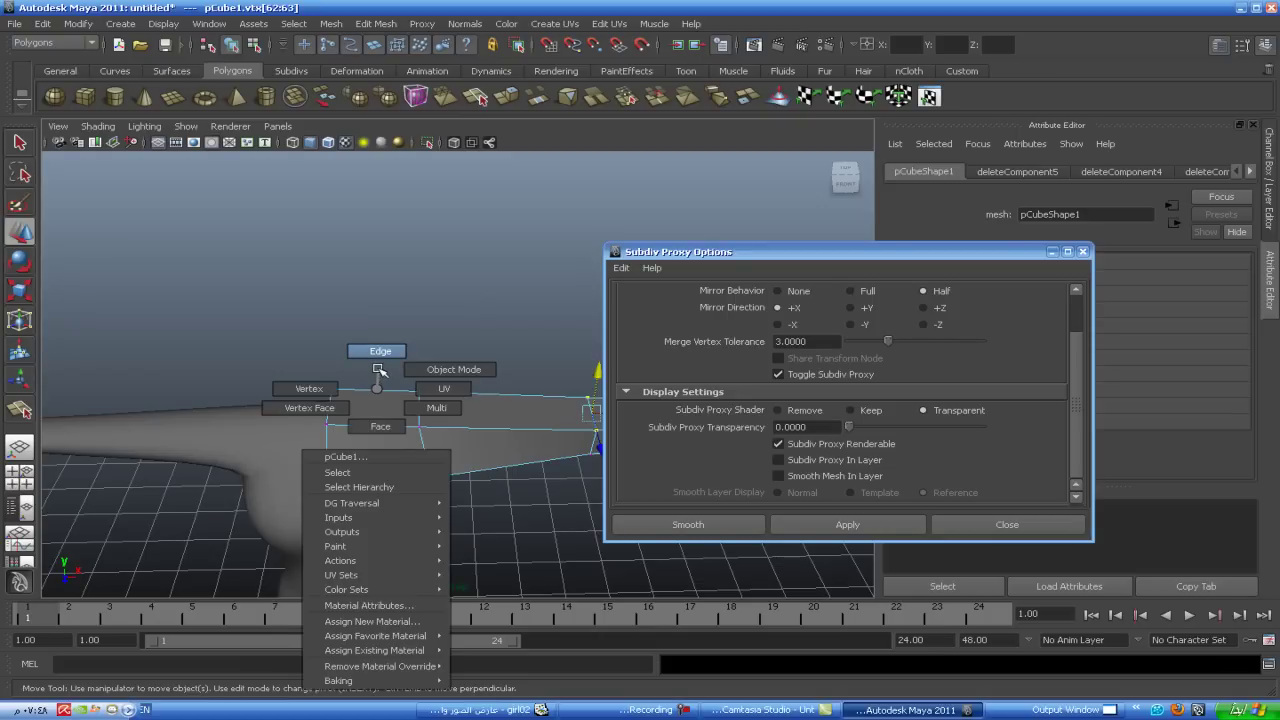
pyautogui.click(378, 357)
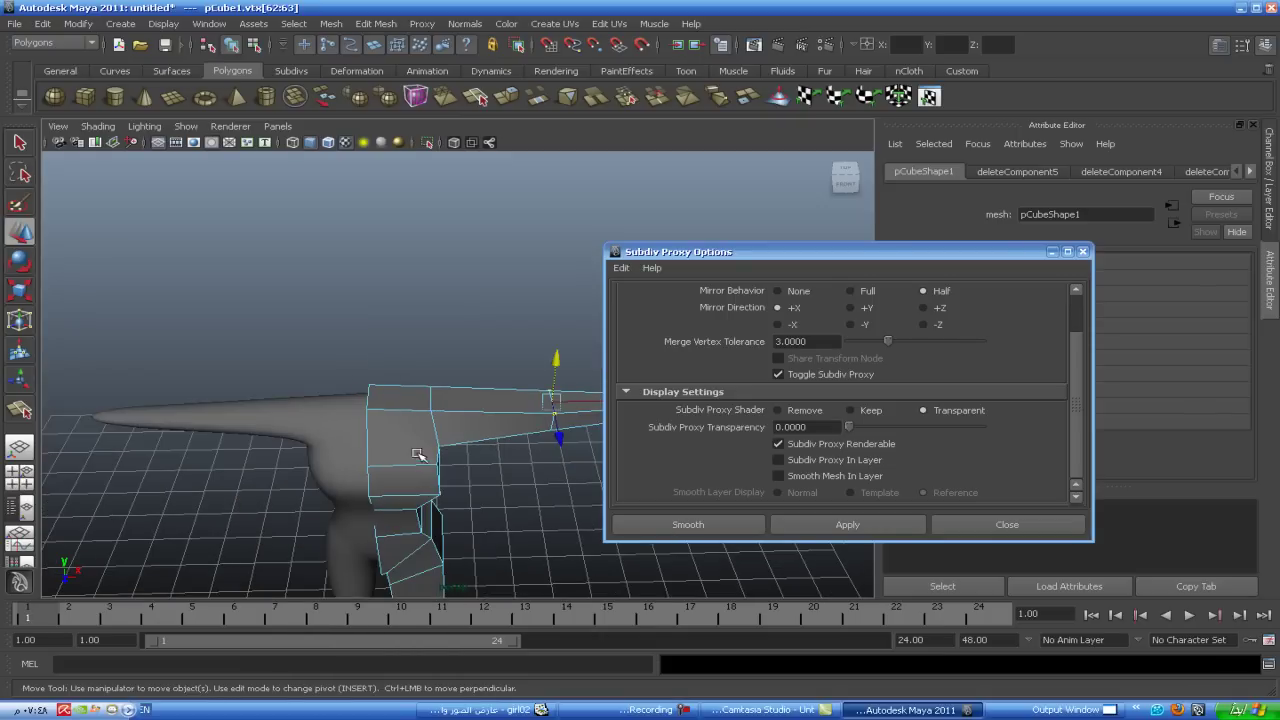
pyautogui.moveTo(423, 449)
pyautogui.keyDown('alt'); pyautogui.mouseDown()
pyautogui.moveTo(402, 364)
pyautogui.moveTo(407, 388)
pyautogui.mouseUp(); pyautogui.keyUp('alt')
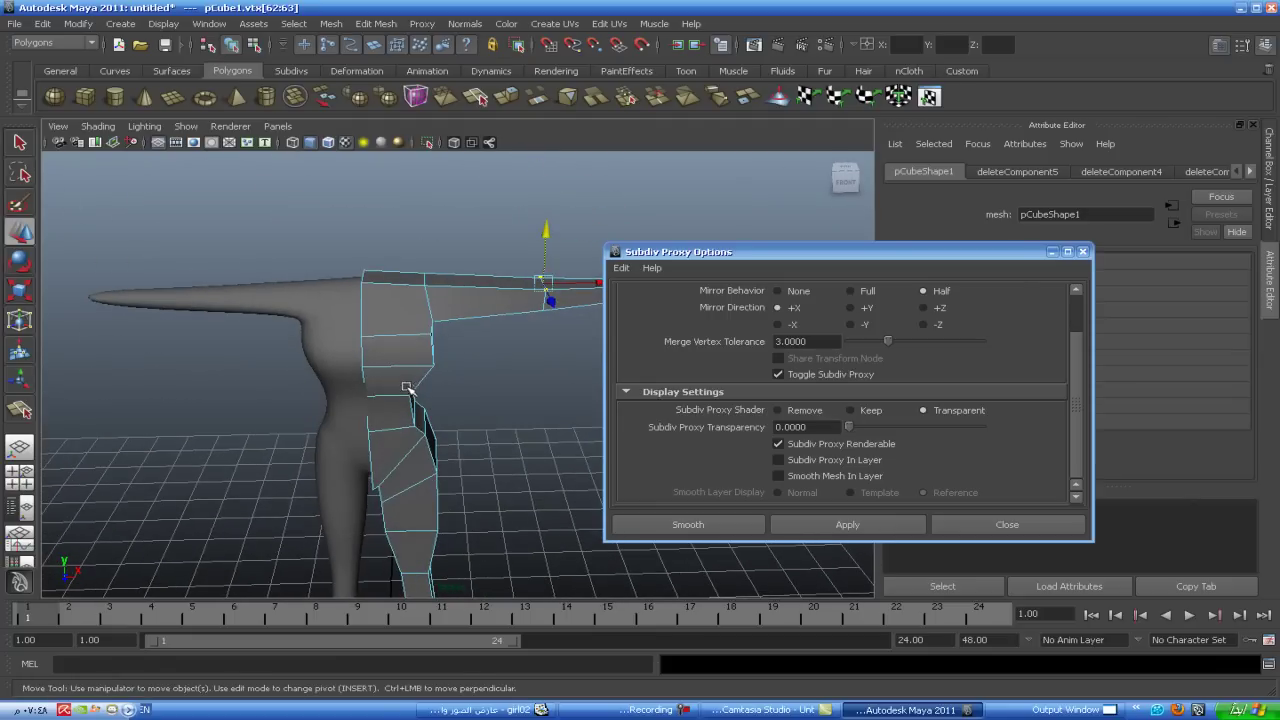
pyautogui.scroll(-3, 400, 362)
pyautogui.scroll(-2, 443, 380)
pyautogui.scroll(-1, 430, 345)
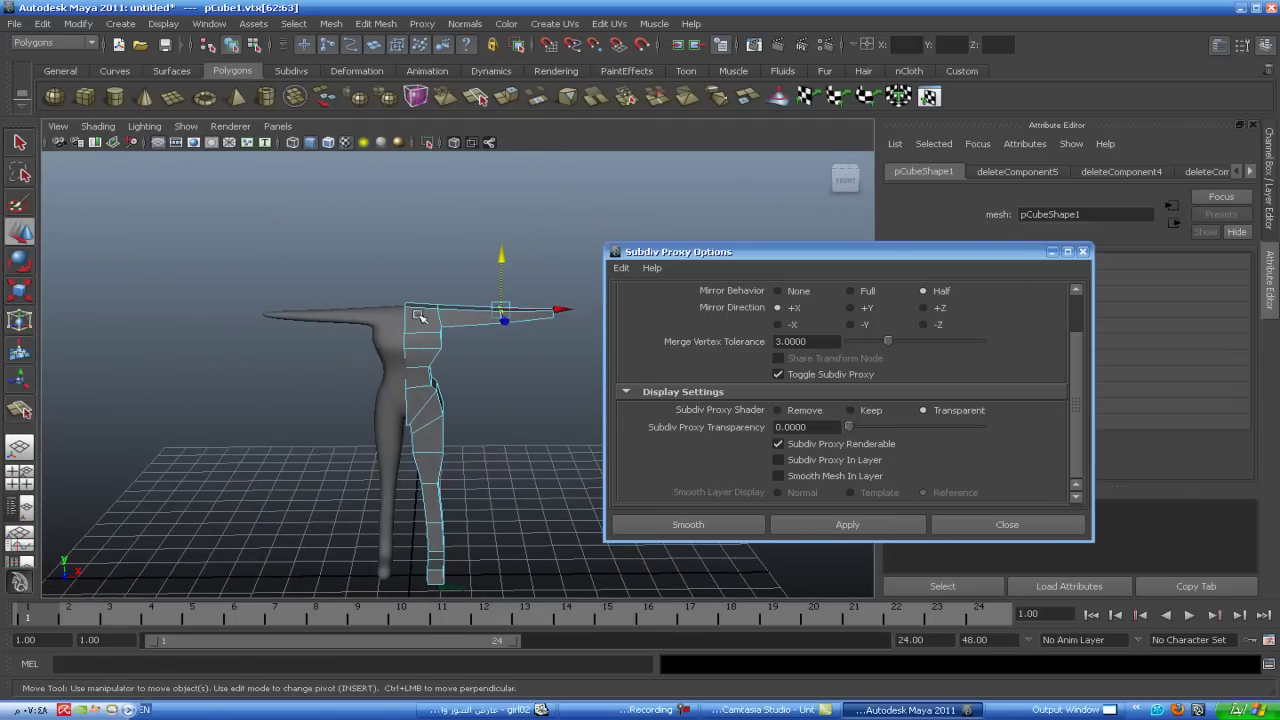
# - Select the shoulder and upper torso edge loops, try moving them down, then undo and clear
pyautogui.click(420, 314)
pyautogui.doubleClick(437, 362)
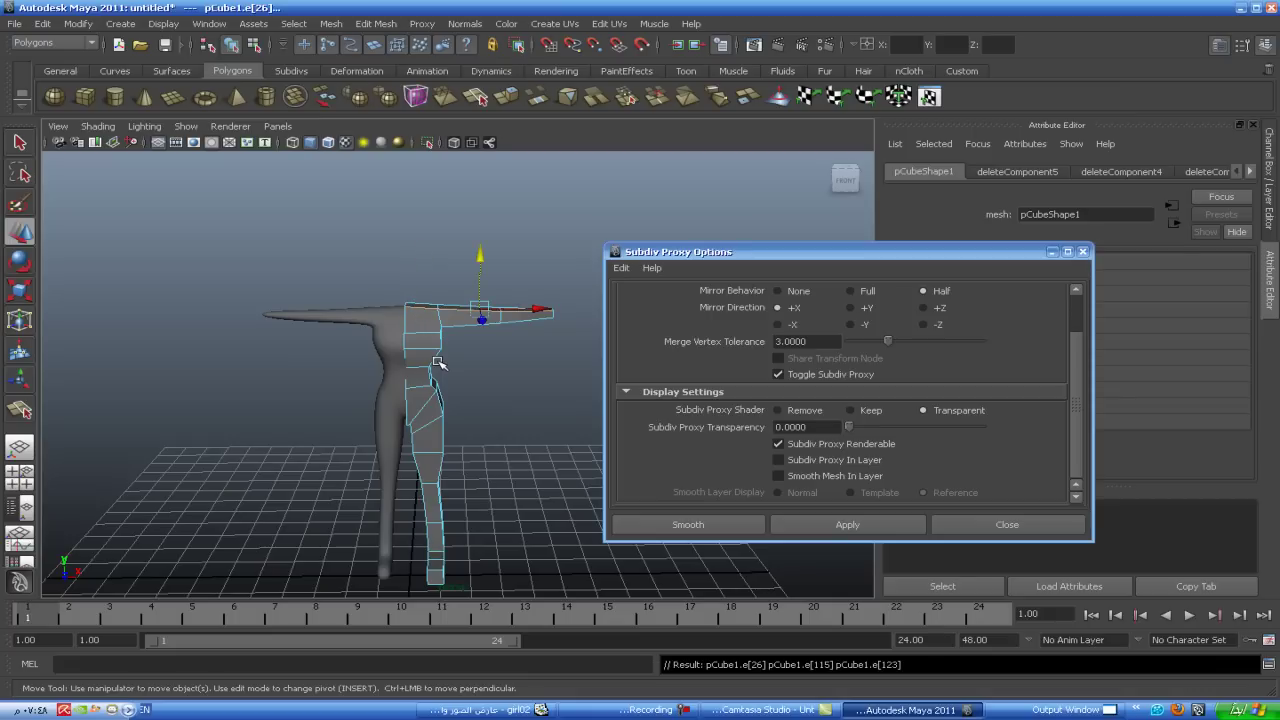
pyautogui.doubleClick(417, 333)
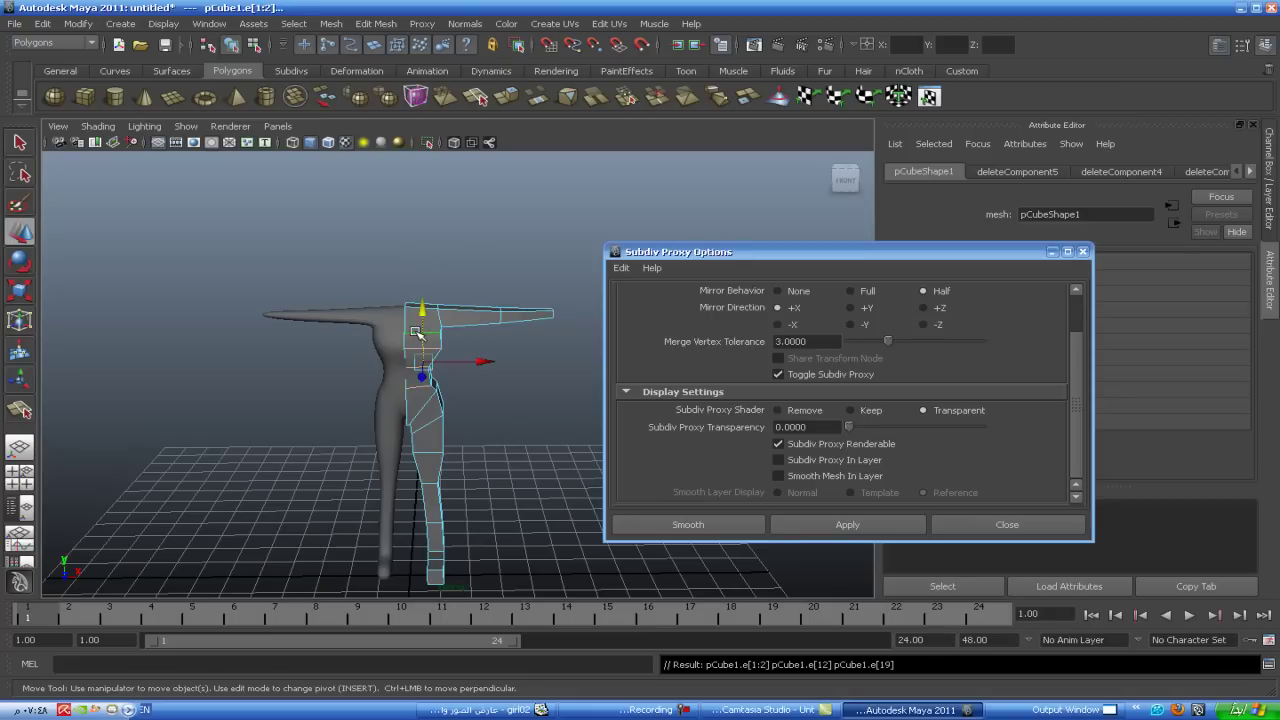
pyautogui.moveTo(423, 297); pyautogui.dragTo(423, 318)
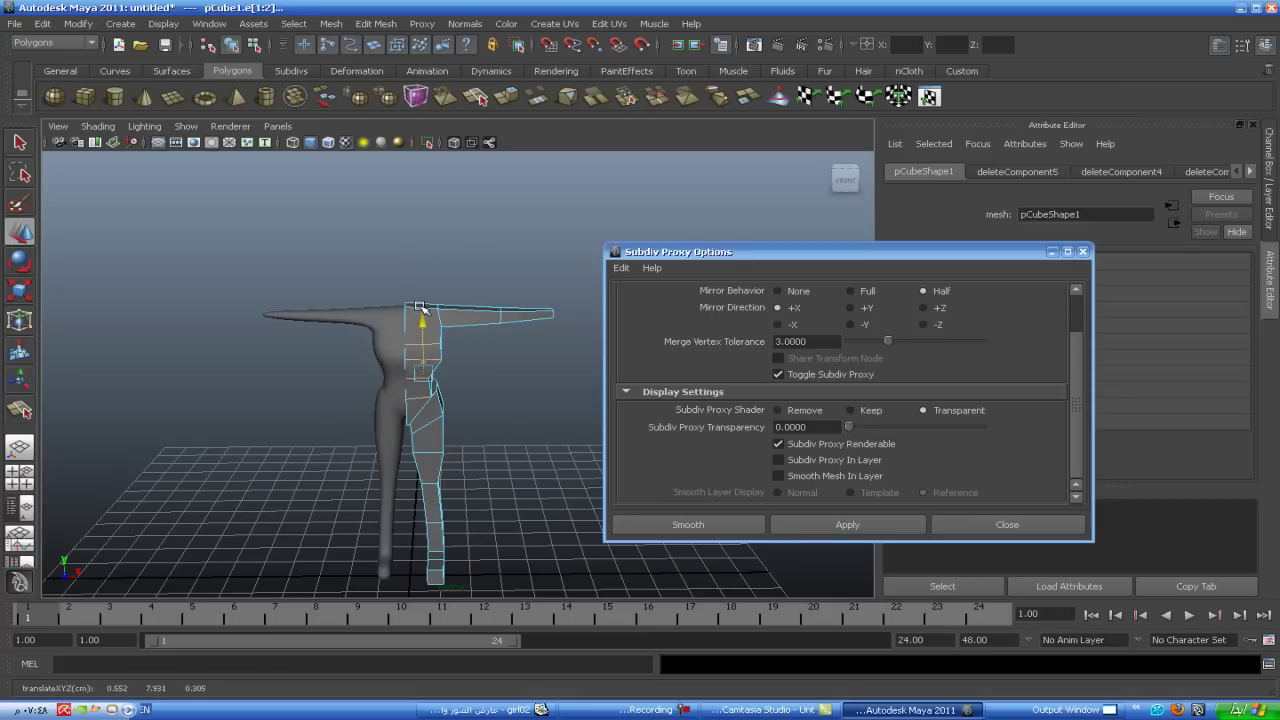
pyautogui.hotkey('ctrl', 'z')
pyautogui.click(489, 400)
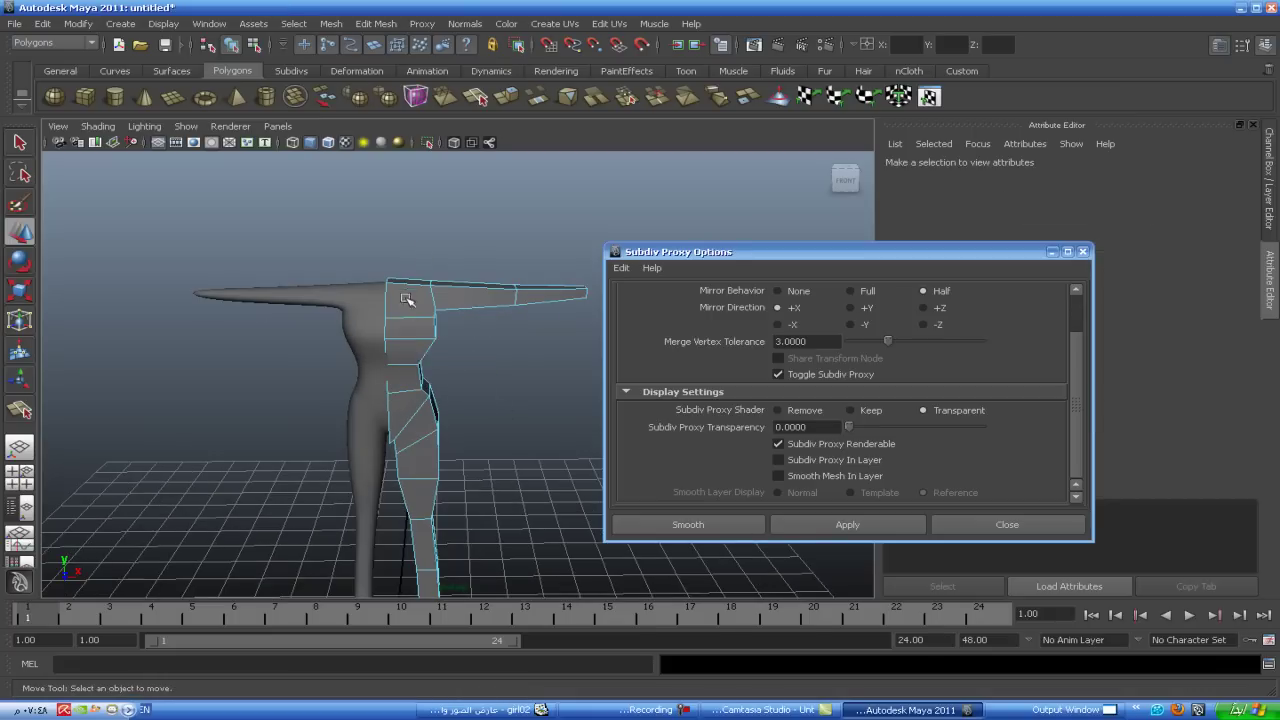
# - Frame the whole body in the maximised front view
pyautogui.press('space')
pyautogui.press('space')
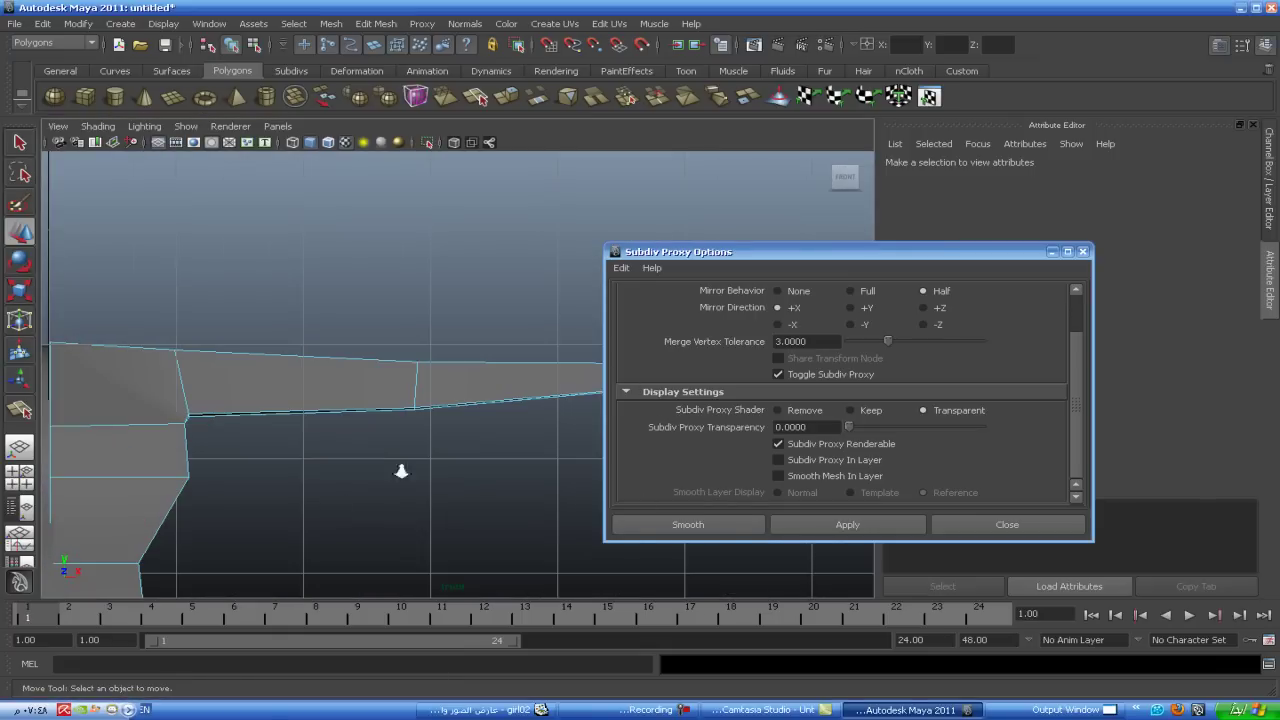
pyautogui.scroll(-3, 400, 471)
pyautogui.keyDown('alt'); pyautogui.moveTo(400, 471); pyautogui.dragTo(417, 286, button='middle'); pyautogui.keyUp('alt')
pyautogui.press('super')
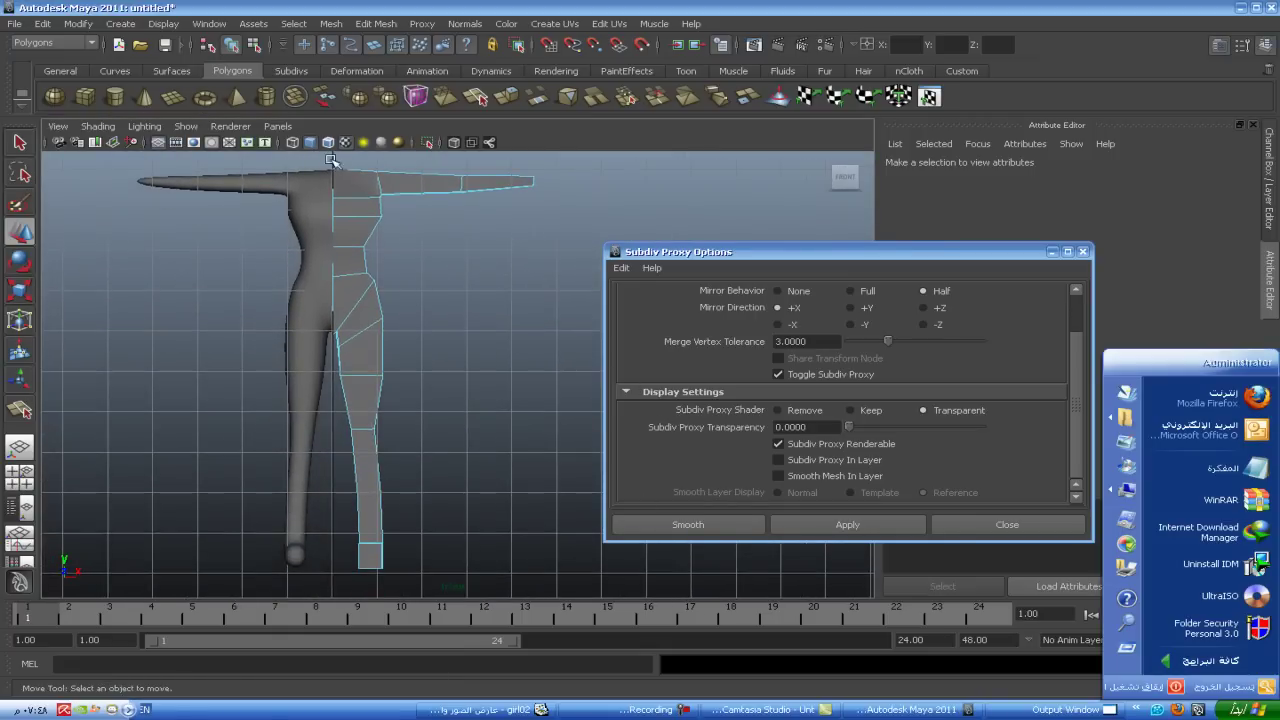
pyautogui.press('Escape')
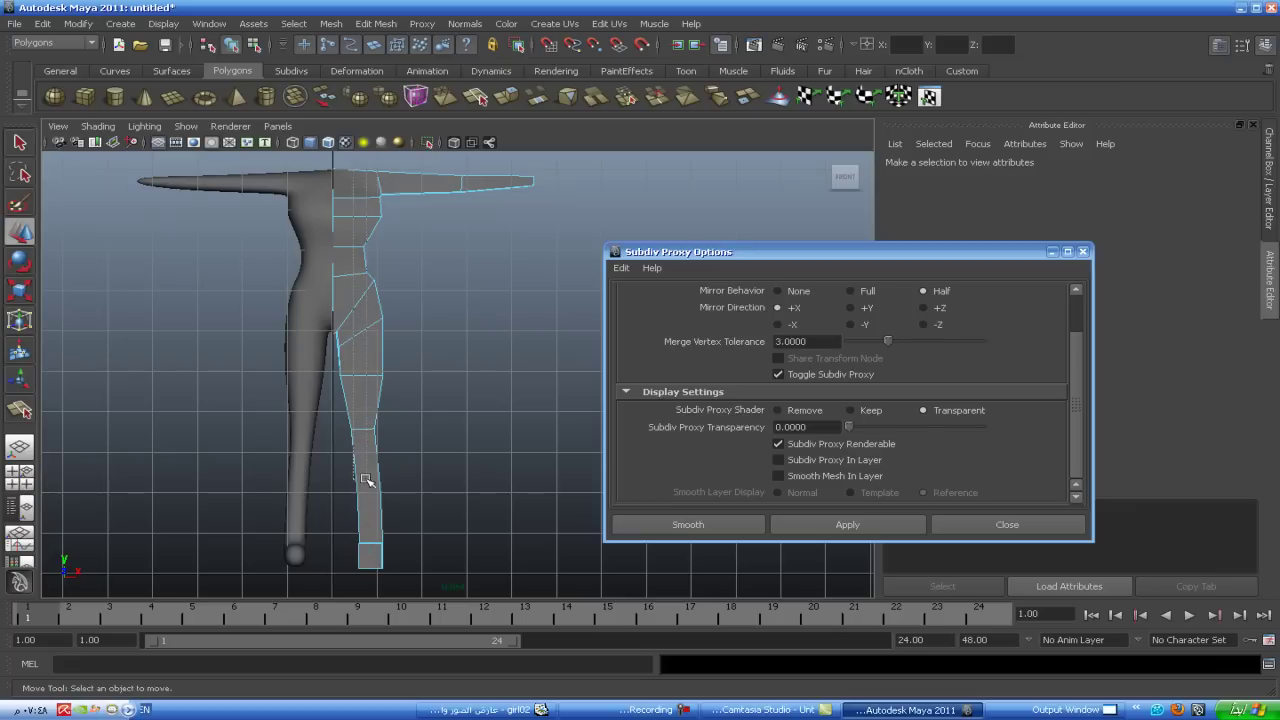
# - Select the waist edge loop, step it down one loop, and pick Insert Edge Loop Tool
pyautogui.doubleClick(366, 432)
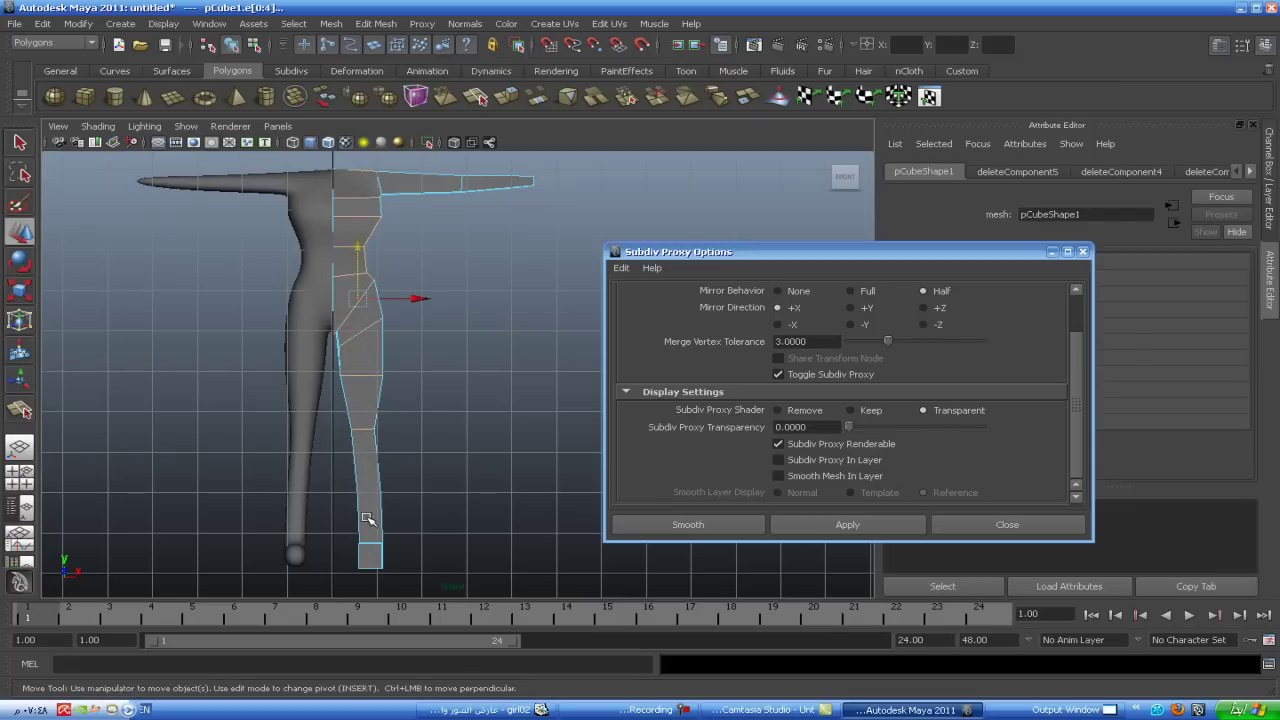
pyautogui.press('Down')
pyautogui.keyDown('alt'); pyautogui.moveTo(450, 425); pyautogui.dragTo(461, 494, button='middle'); pyautogui.keyUp('alt')
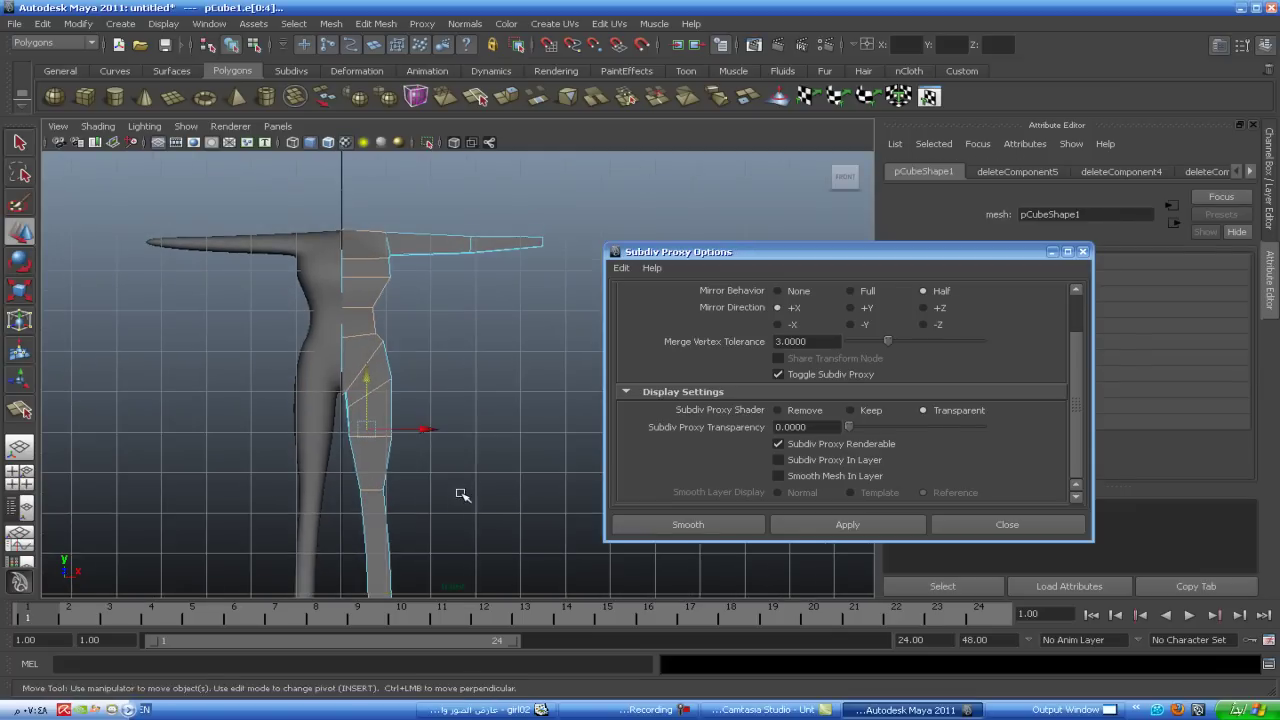
pyautogui.keyDown('shift'); pyautogui.moveTo(361, 258); pyautogui.dragTo(368, 357, button='right'); pyautogui.keyUp('shift')
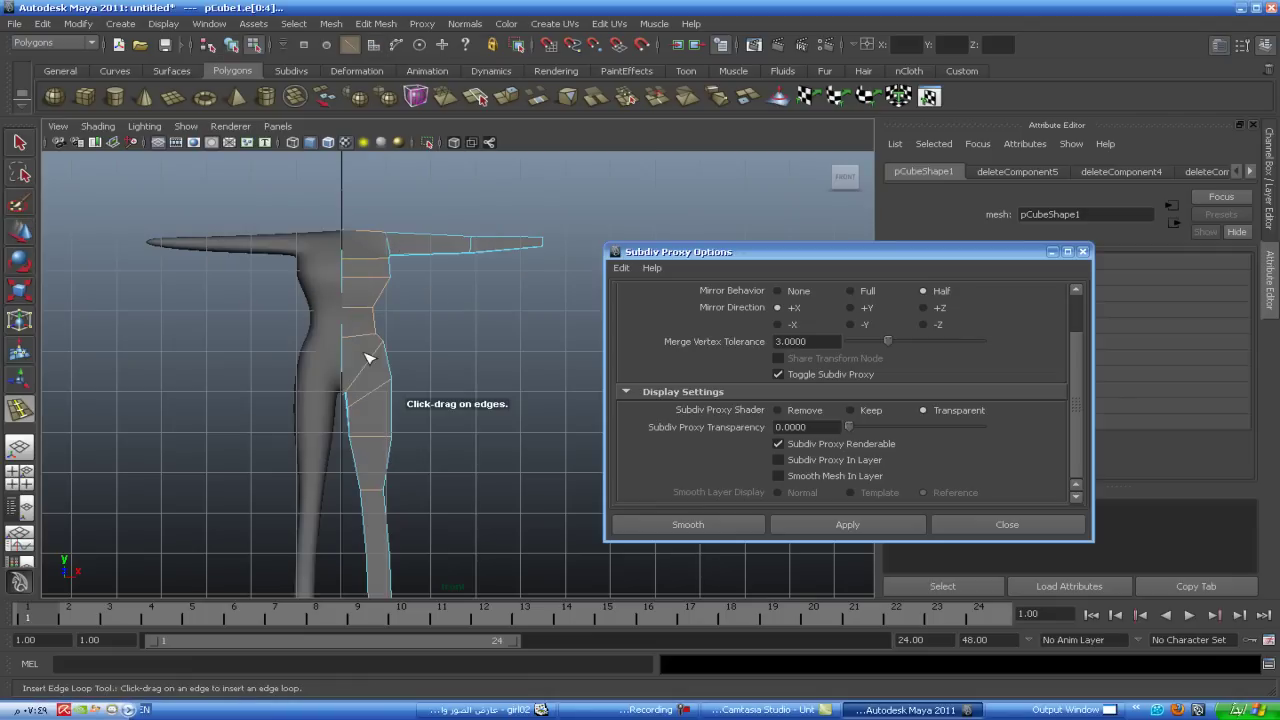
# - Undo a trial torso loop, then select the waist edge loop and step it down the leg
pyautogui.moveTo(362, 312); pyautogui.dragTo(362, 312)
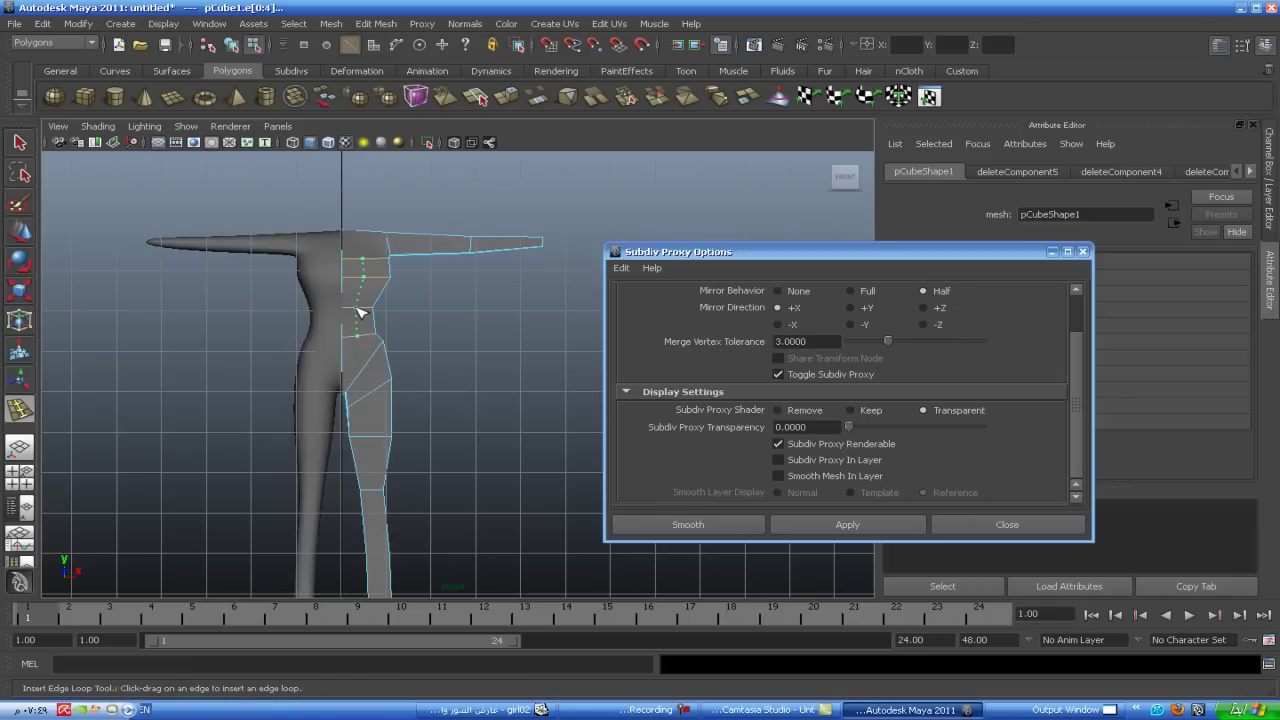
pyautogui.hotkey('ctrl', 'z')
pyautogui.click(19, 232)
pyautogui.click(363, 214)
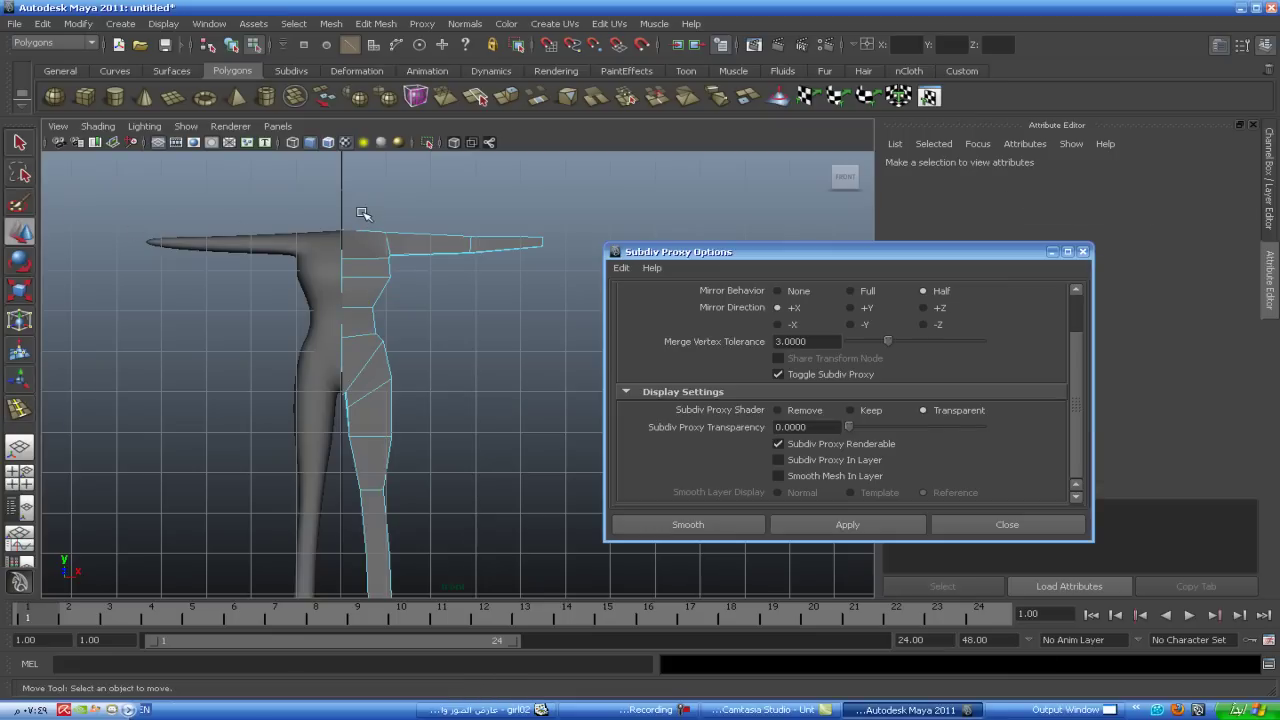
pyautogui.doubleClick(362, 408)
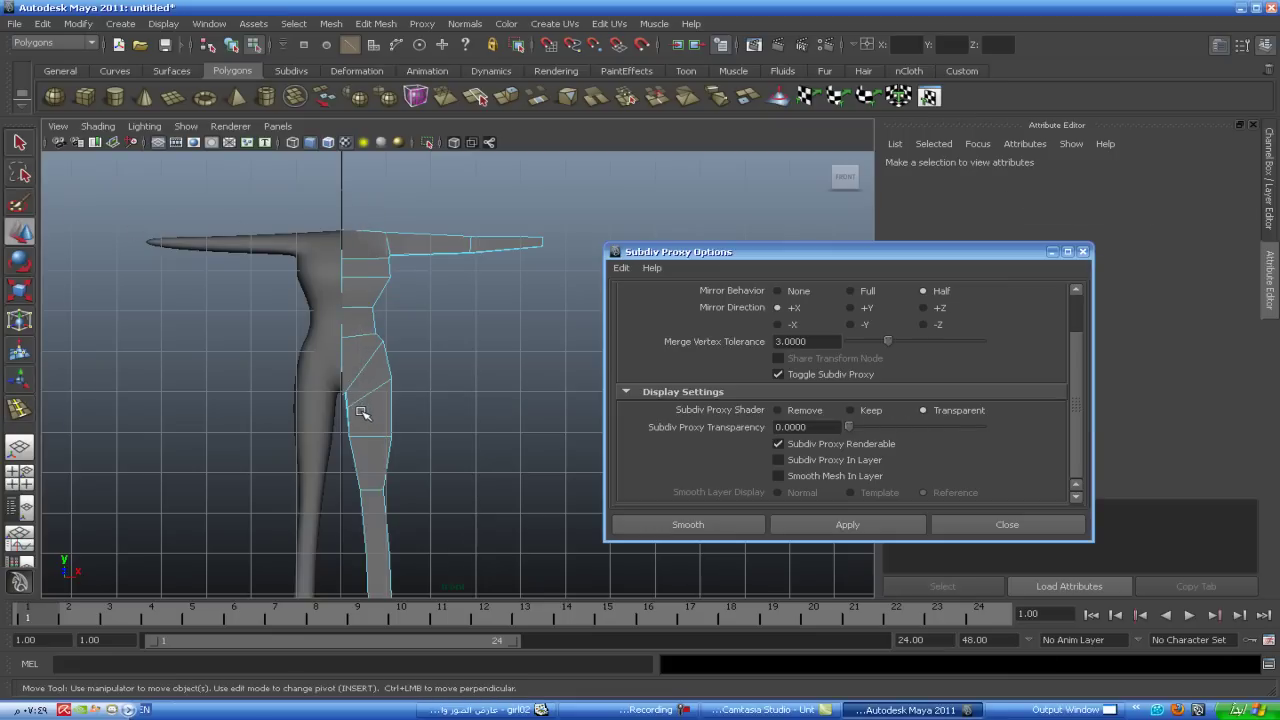
pyautogui.press('Down')
pyautogui.keyDown('alt'); pyautogui.moveTo(463, 541); pyautogui.dragTo(457, 434, button='middle'); pyautogui.keyUp('alt')
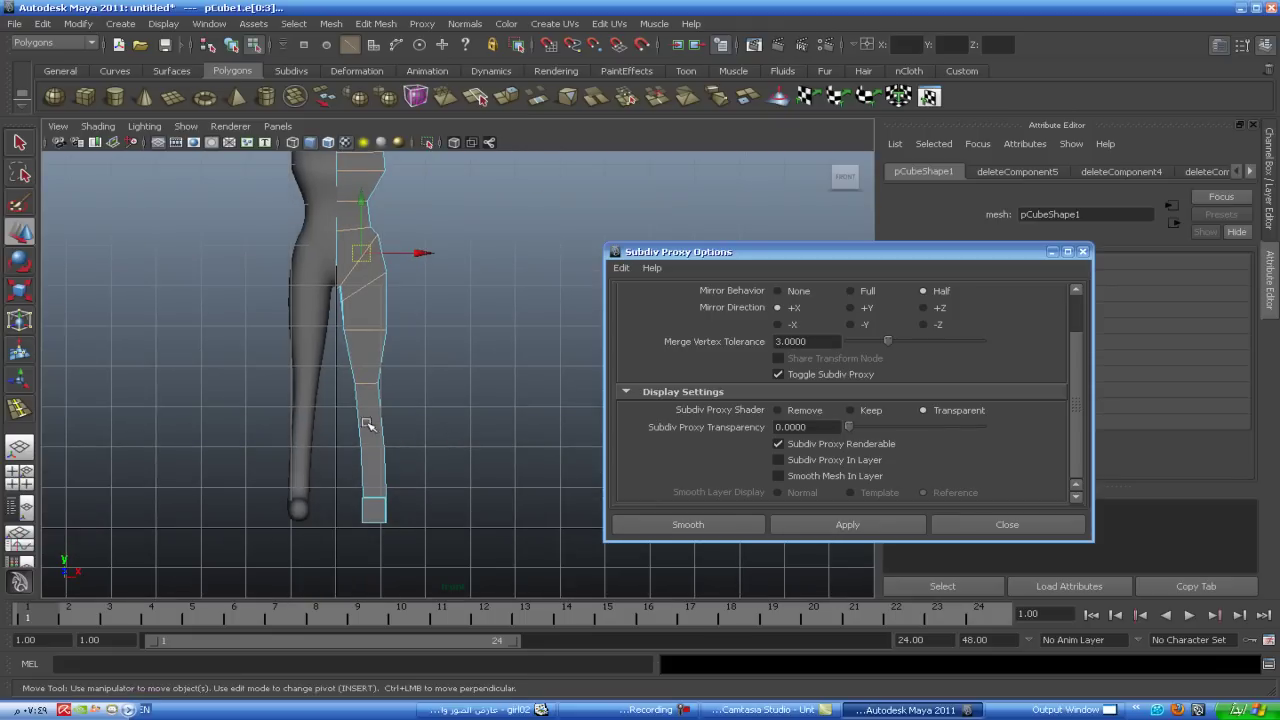
pyautogui.press('Down')
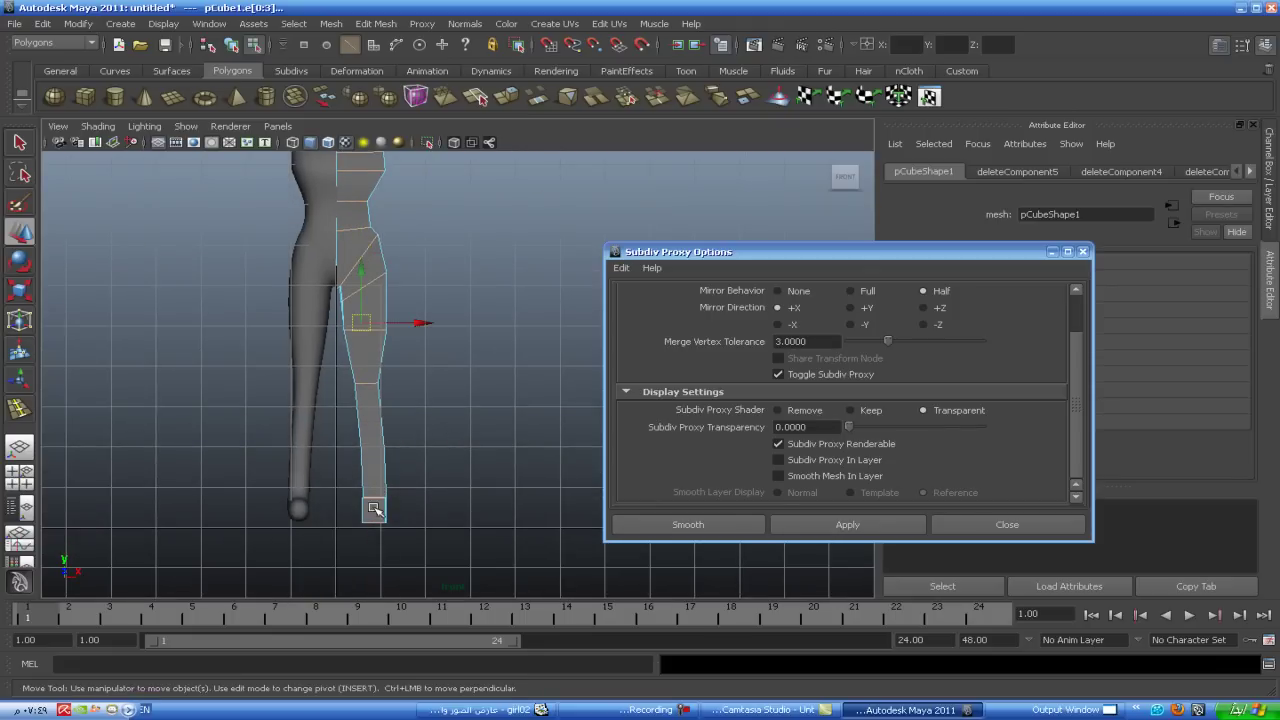
# - Insert a new edge loop running along the leg
pyautogui.moveTo(373, 498)
pyautogui.keyDown('shift'); pyautogui.mouseDown(button='right')
pyautogui.moveTo(400, 598)
pyautogui.moveTo(373, 596)
pyautogui.mouseUp(button='right'); pyautogui.keyUp('shift')
pyautogui.moveTo(365, 390); pyautogui.dragTo(371, 390)
pyautogui.keyDown('alt'); pyautogui.moveTo(483, 332); pyautogui.dragTo(486, 429, button='middle'); pyautogui.keyUp('alt')
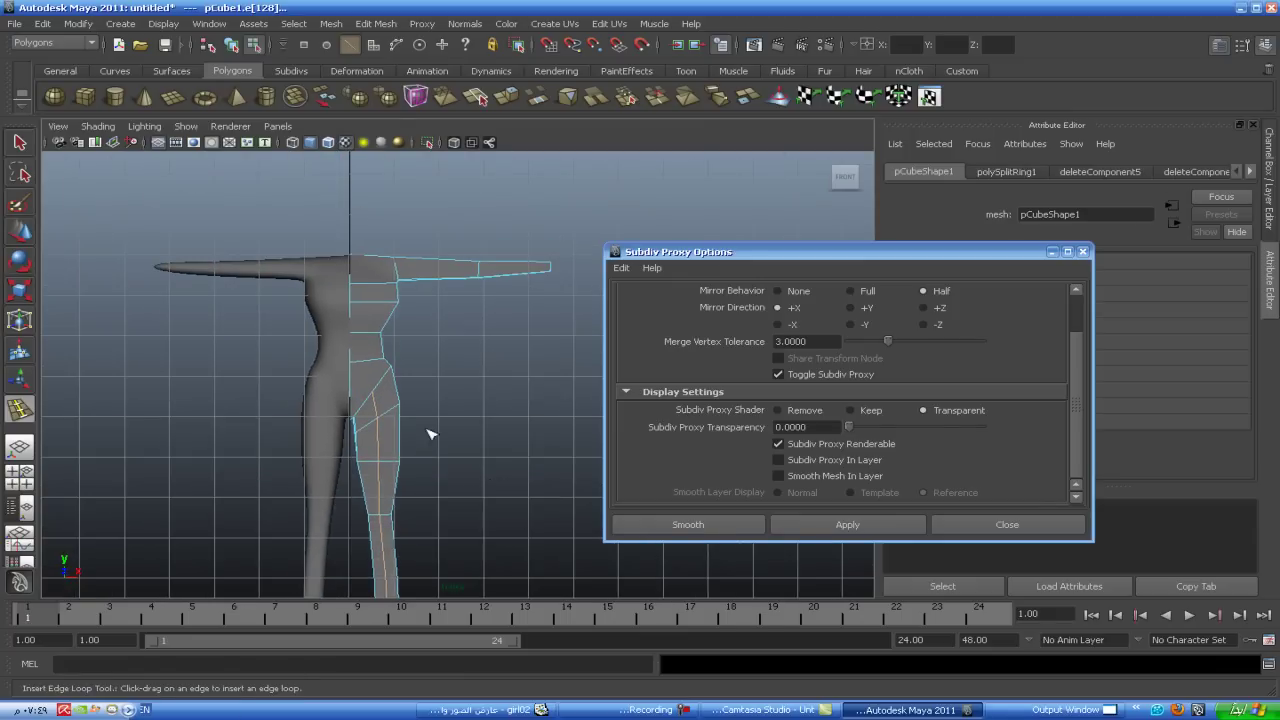
pyautogui.click(20, 232)
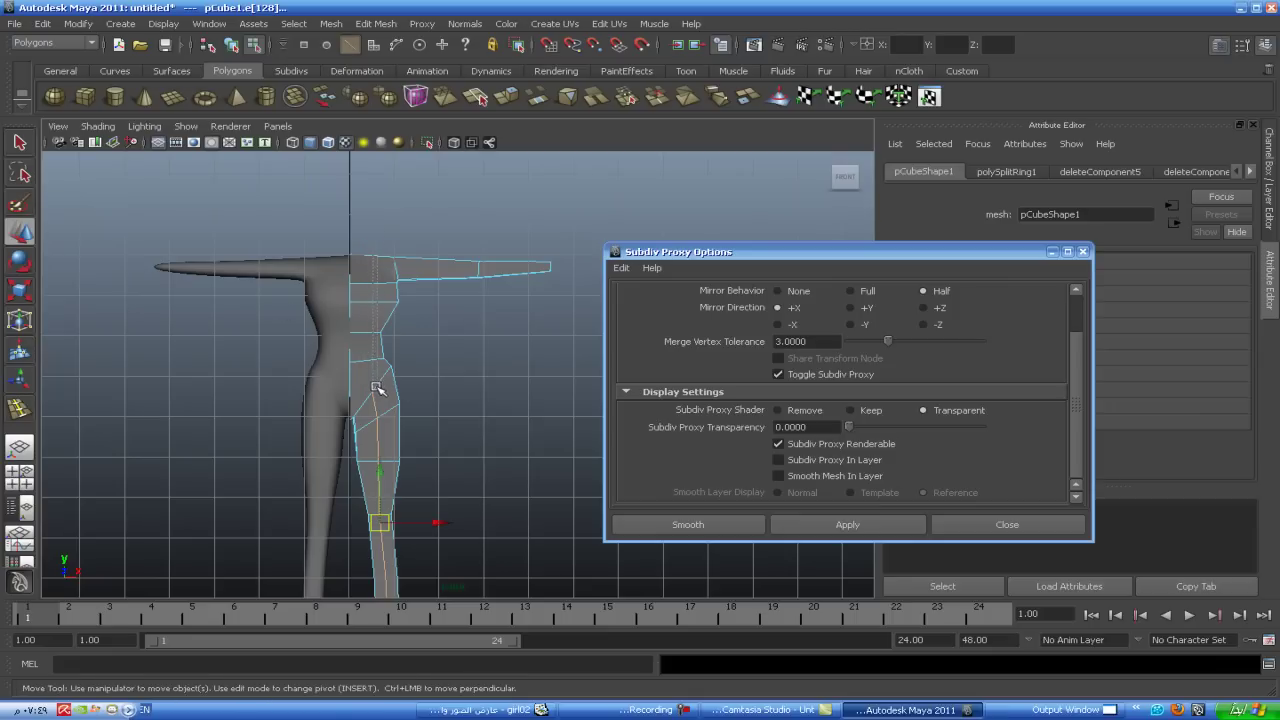
pyautogui.hotkey('ctrl', 'z')
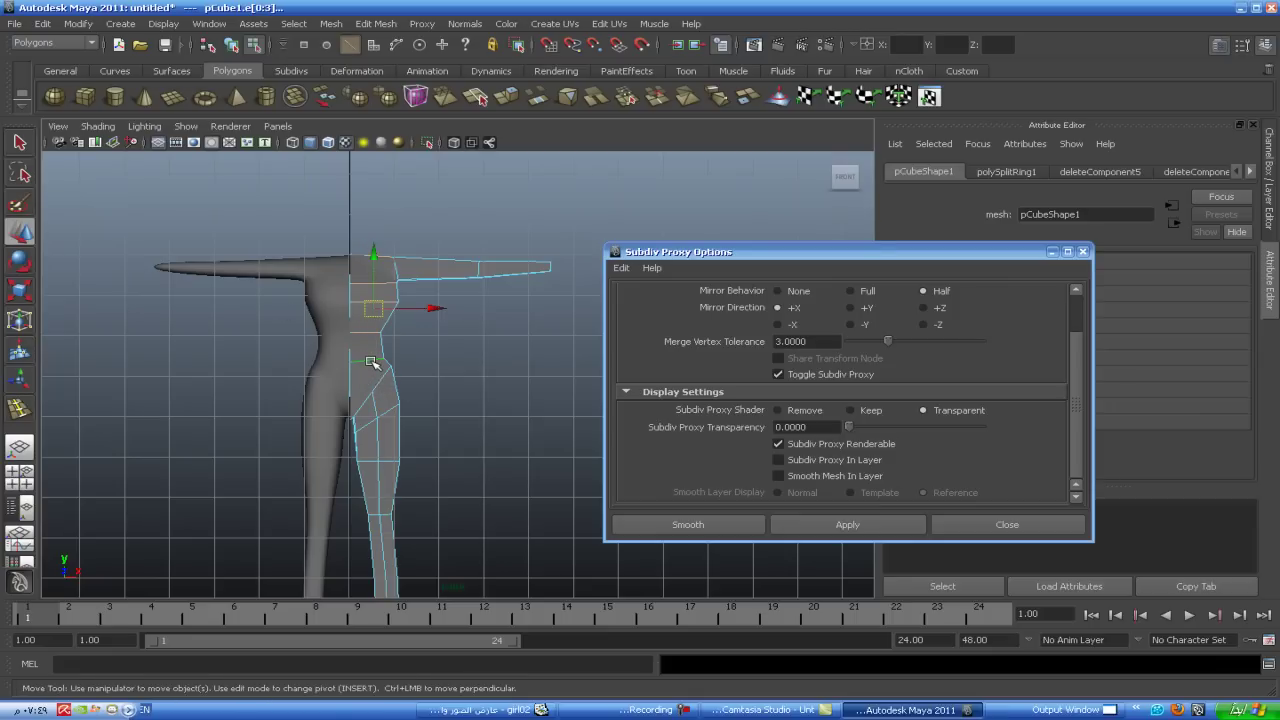
# - Insert a second edge loop running down the torso
pyautogui.keyDown('shift'); pyautogui.moveTo(371, 362); pyautogui.dragTo(370, 467, button='right'); pyautogui.keyUp('shift')
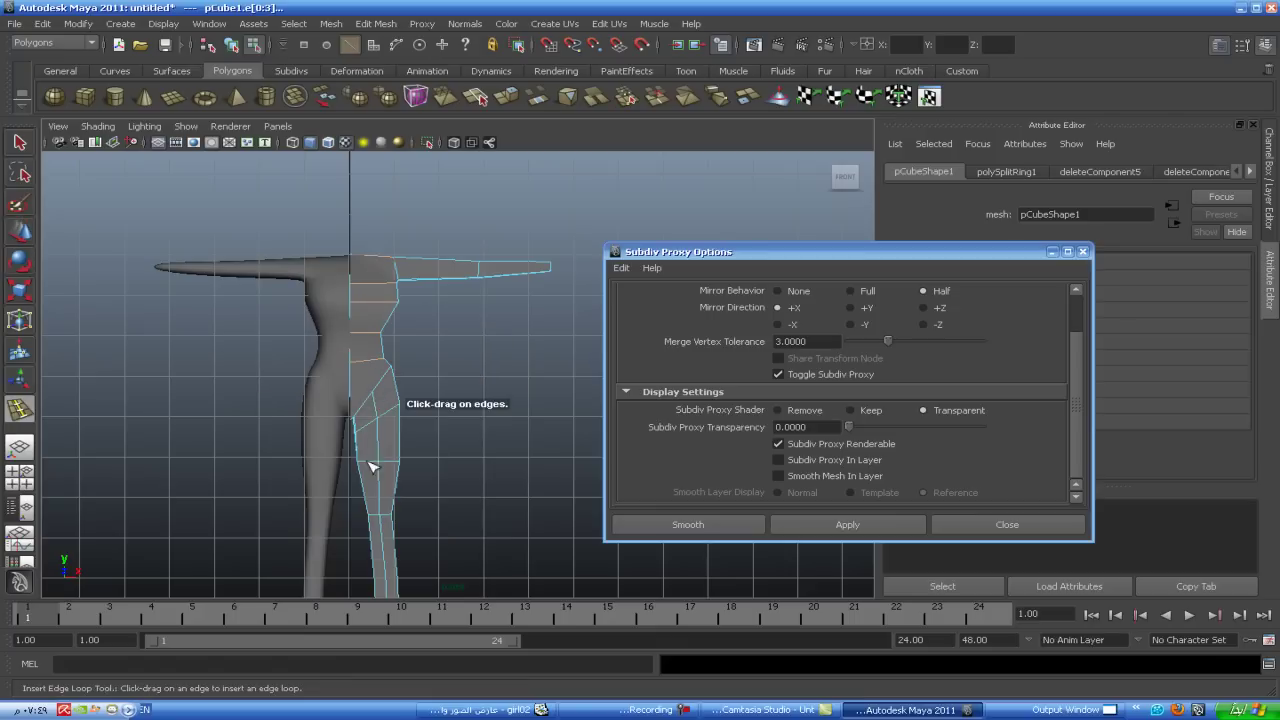
pyautogui.moveTo(372, 360); pyautogui.dragTo(368, 361)
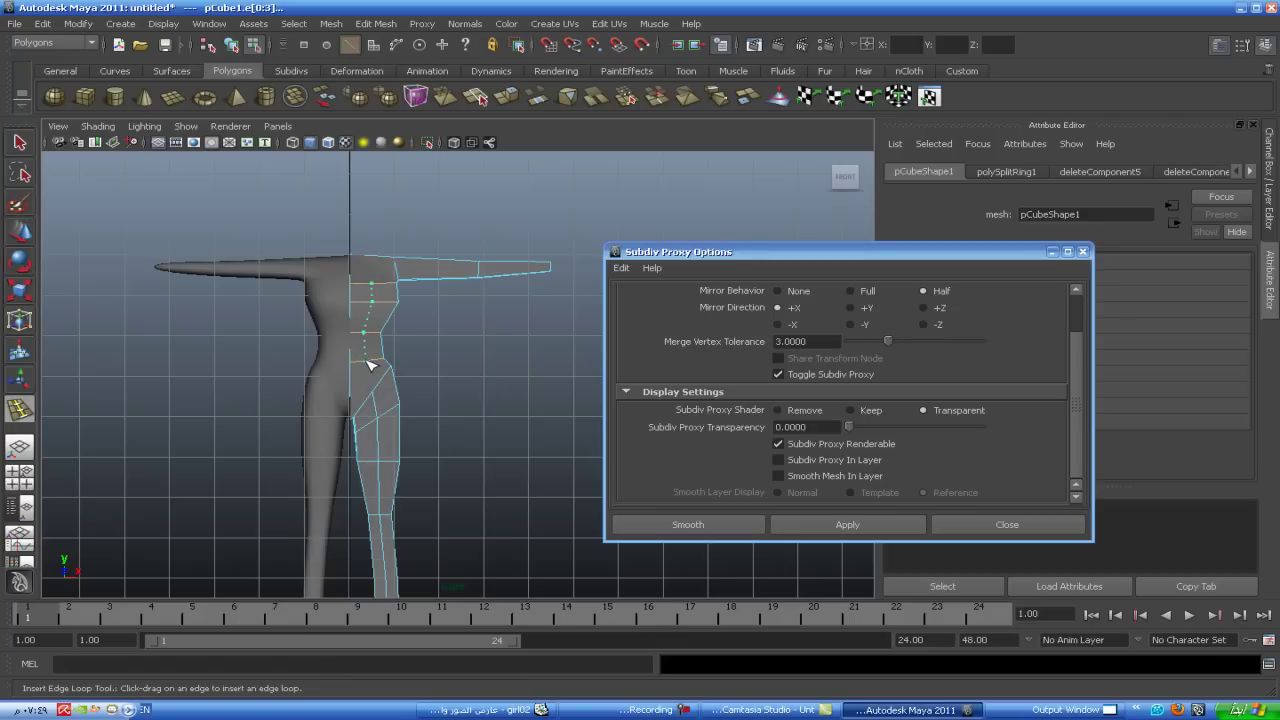
pyautogui.moveTo(371, 362); pyautogui.dragTo(372, 362)
pyautogui.keyDown('alt'); pyautogui.moveTo(443, 323); pyautogui.dragTo(429, 349, button='middle'); pyautogui.keyUp('alt')
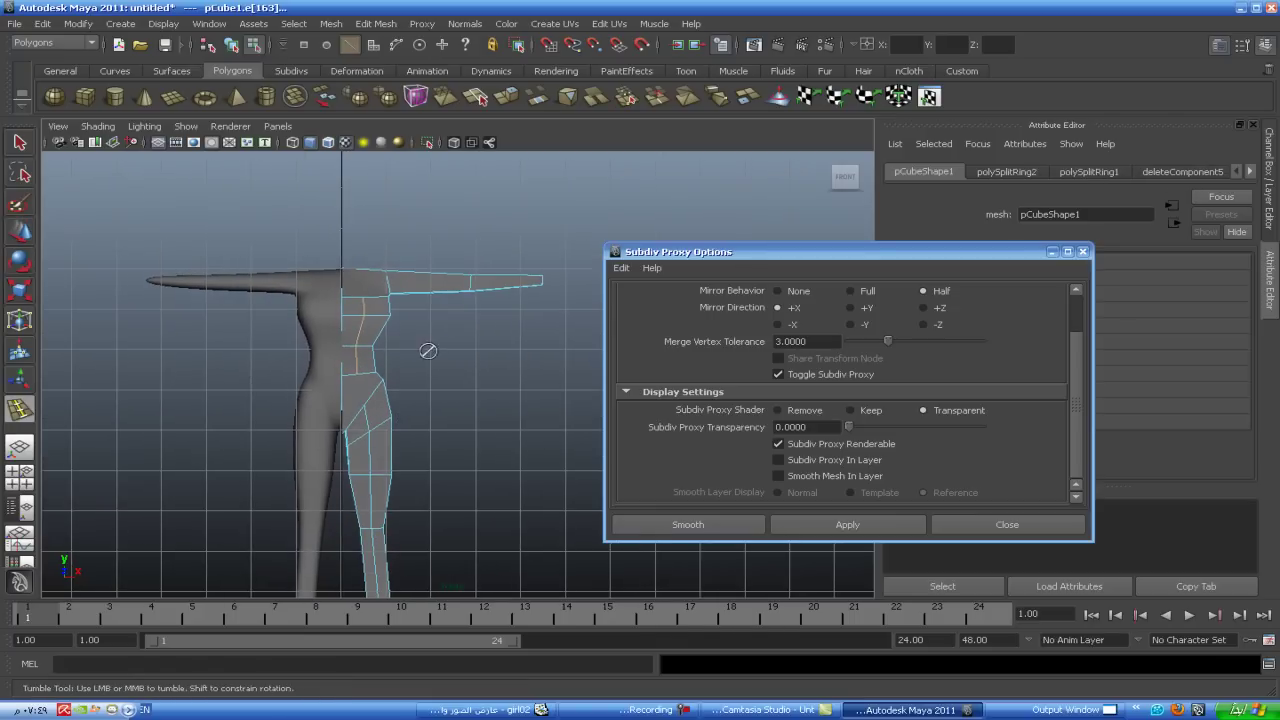
pyautogui.press('w')
pyautogui.keyDown('alt'); pyautogui.moveTo(441, 401); pyautogui.dragTo(437, 336, button='middle'); pyautogui.keyUp('alt')
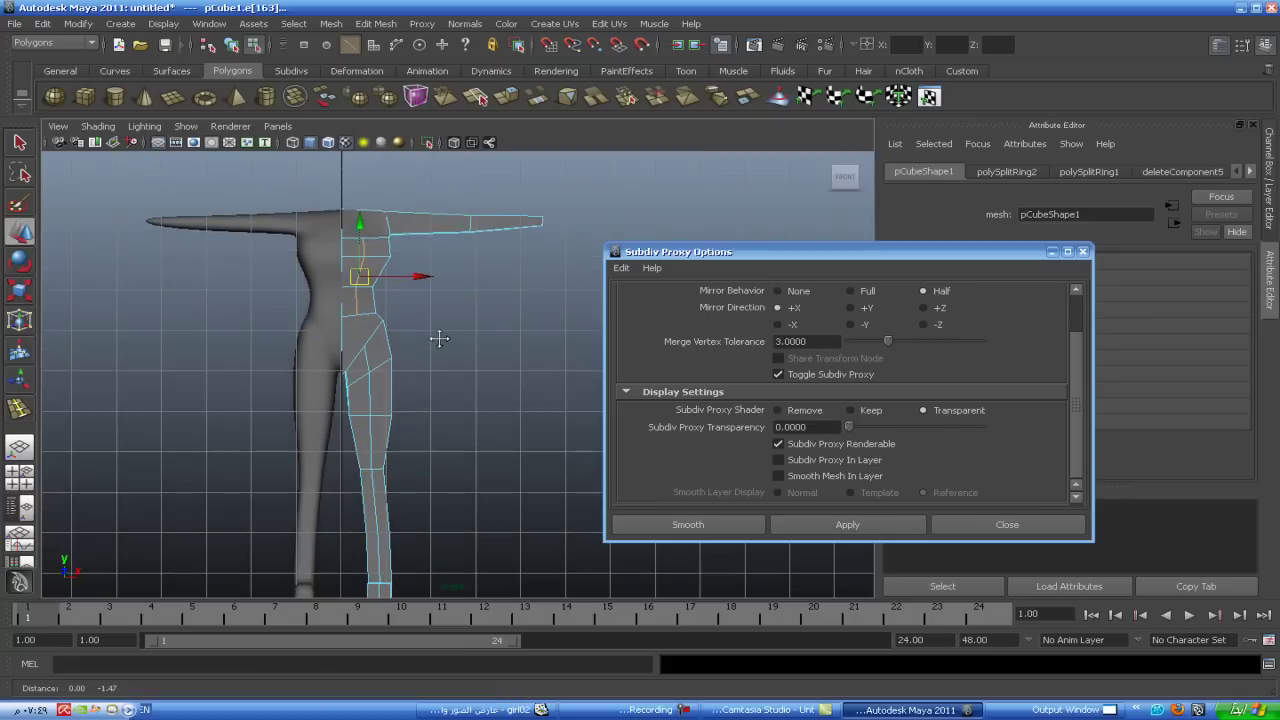
# - Cut a new edge across a torso face with the Split Polygon Tool
pyautogui.rightClick(366, 308)
pyautogui.keyDown('shift'); pyautogui.moveTo(366, 308); pyautogui.dragTo(268, 306, button='right'); pyautogui.keyUp('shift')
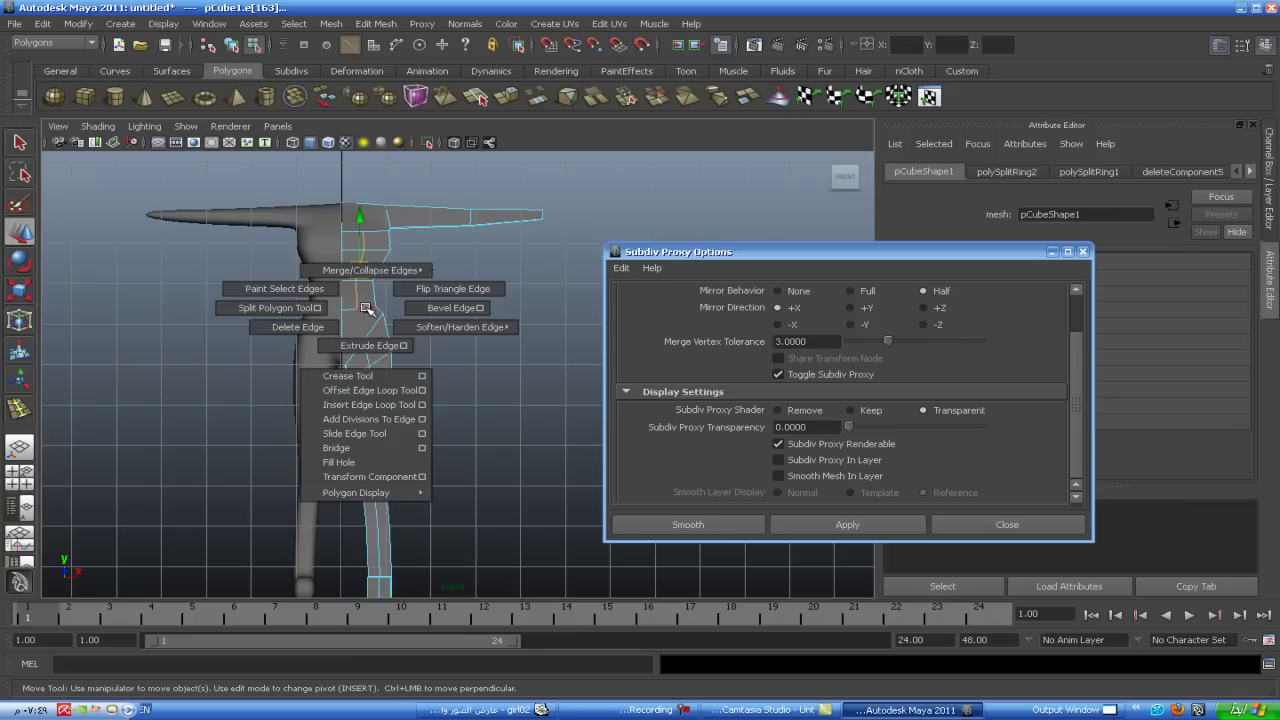
pyautogui.click(357, 308)
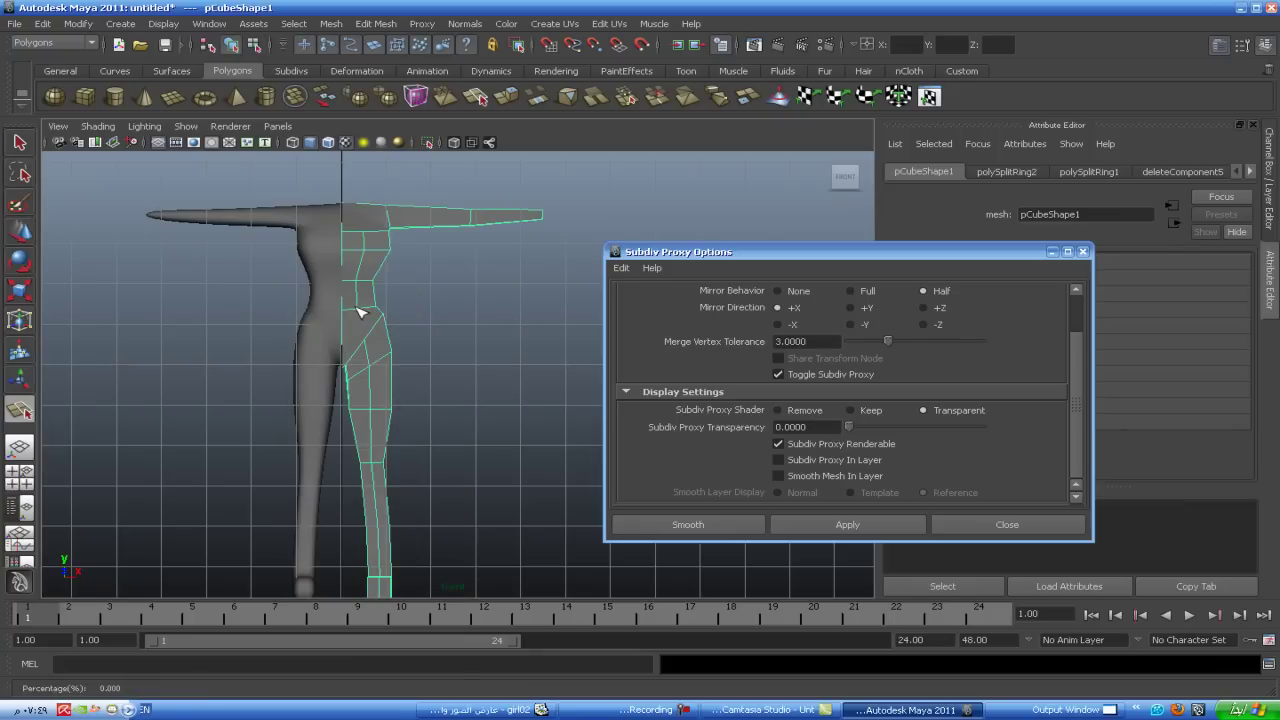
pyautogui.moveTo(370, 340); pyautogui.dragTo(355, 346)
pyautogui.press('Return')
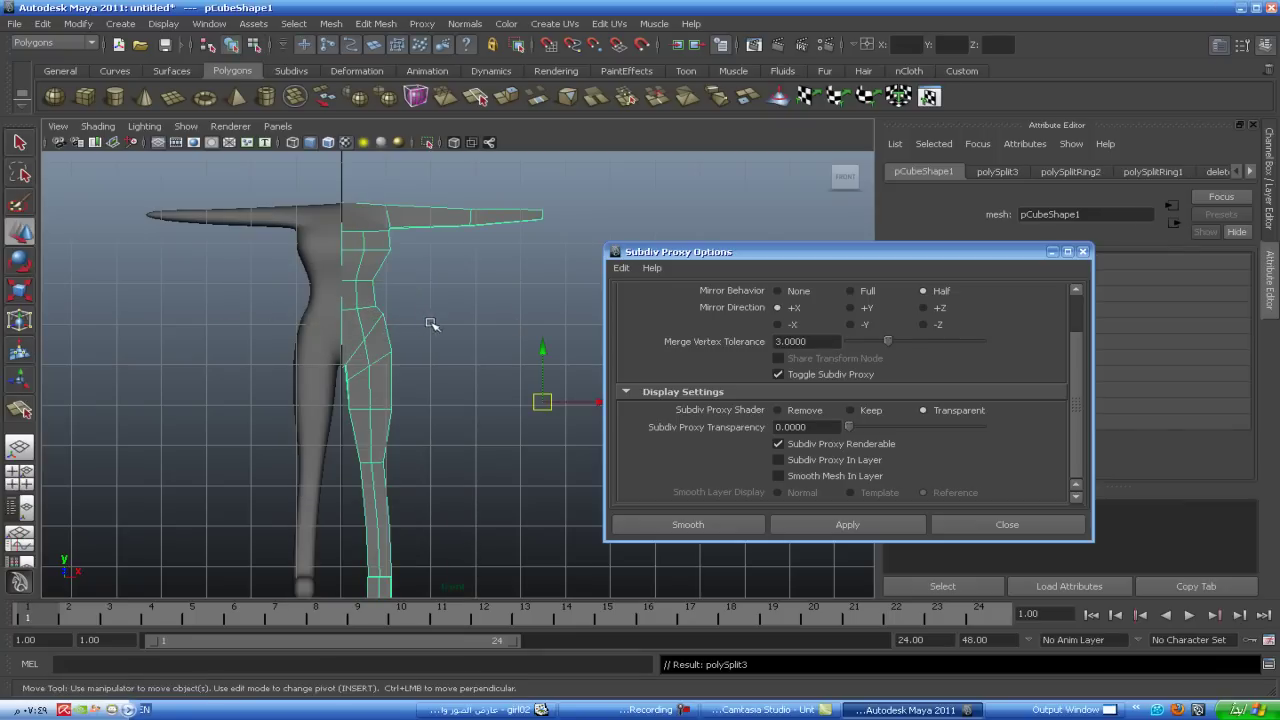
# - Switch to the perspective view and orbit around the body
pyautogui.press('space')
pyautogui.press('space')
pyautogui.moveTo(458, 400)
pyautogui.keyDown('alt'); pyautogui.mouseDown()
pyautogui.moveTo(286, 423)
pyautogui.moveTo(120, 380)
pyautogui.moveTo(455, 432)
pyautogui.mouseUp(); pyautogui.keyUp('alt')
pyautogui.scroll(2, 455, 432)
# - Split a polygon from the side edge up to the top shoulder edge
pyautogui.keyDown('alt'); pyautogui.moveTo(458, 434); pyautogui.dragTo(452, 476, button='middle'); pyautogui.keyUp('alt')
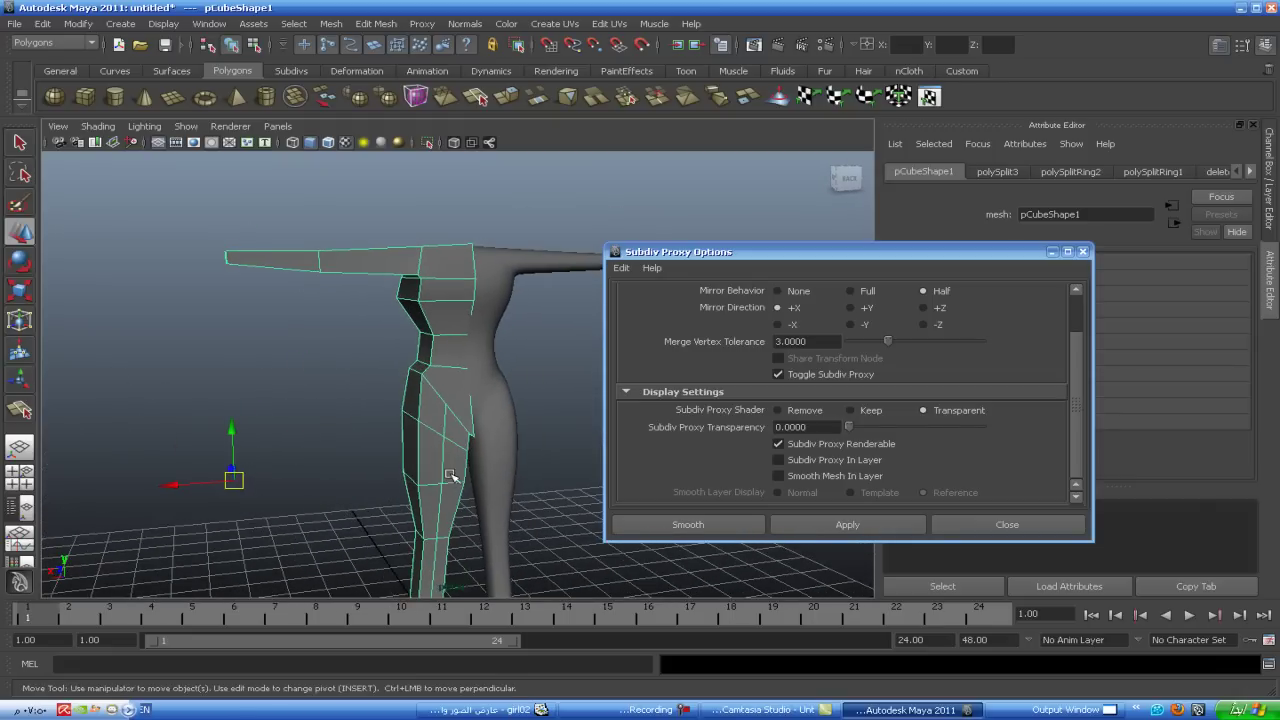
pyautogui.keyDown('alt'); pyautogui.moveTo(433, 281); pyautogui.dragTo(457, 380); pyautogui.keyUp('alt')
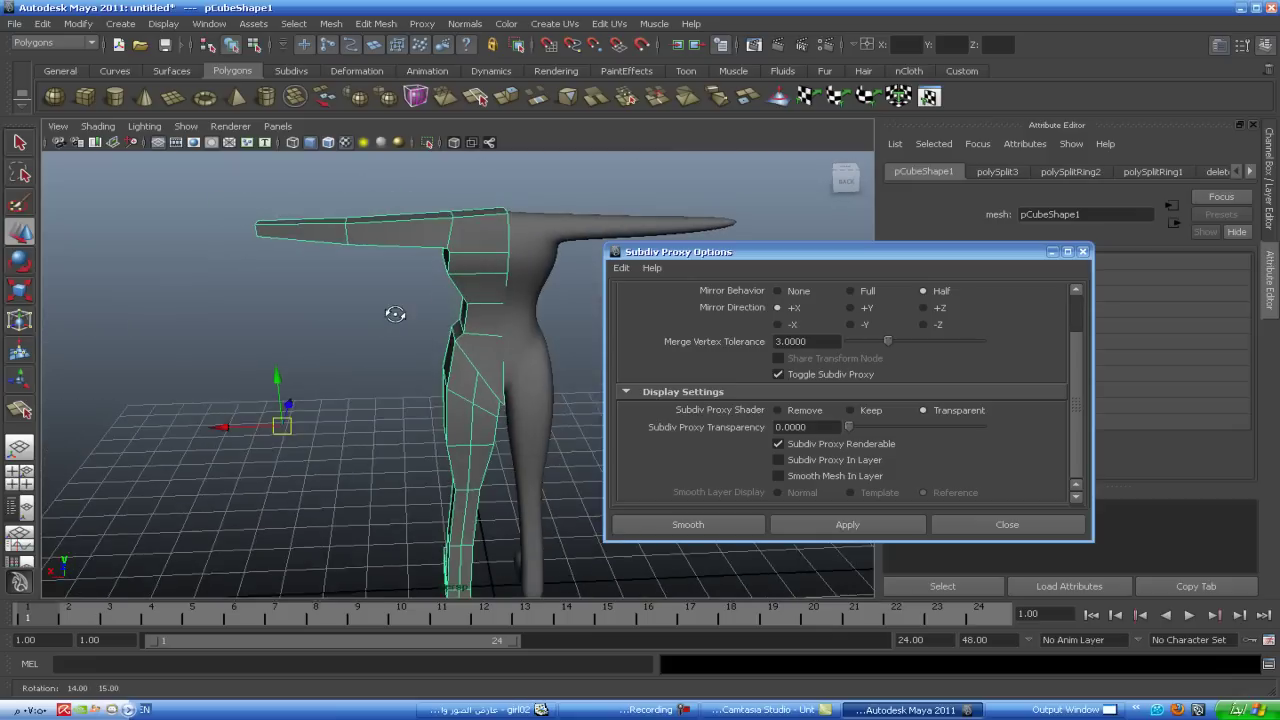
pyautogui.click(490, 386)
pyautogui.keyDown('shift'); pyautogui.rightClick(490, 386); pyautogui.keyUp('shift')
pyautogui.click(450, 388)
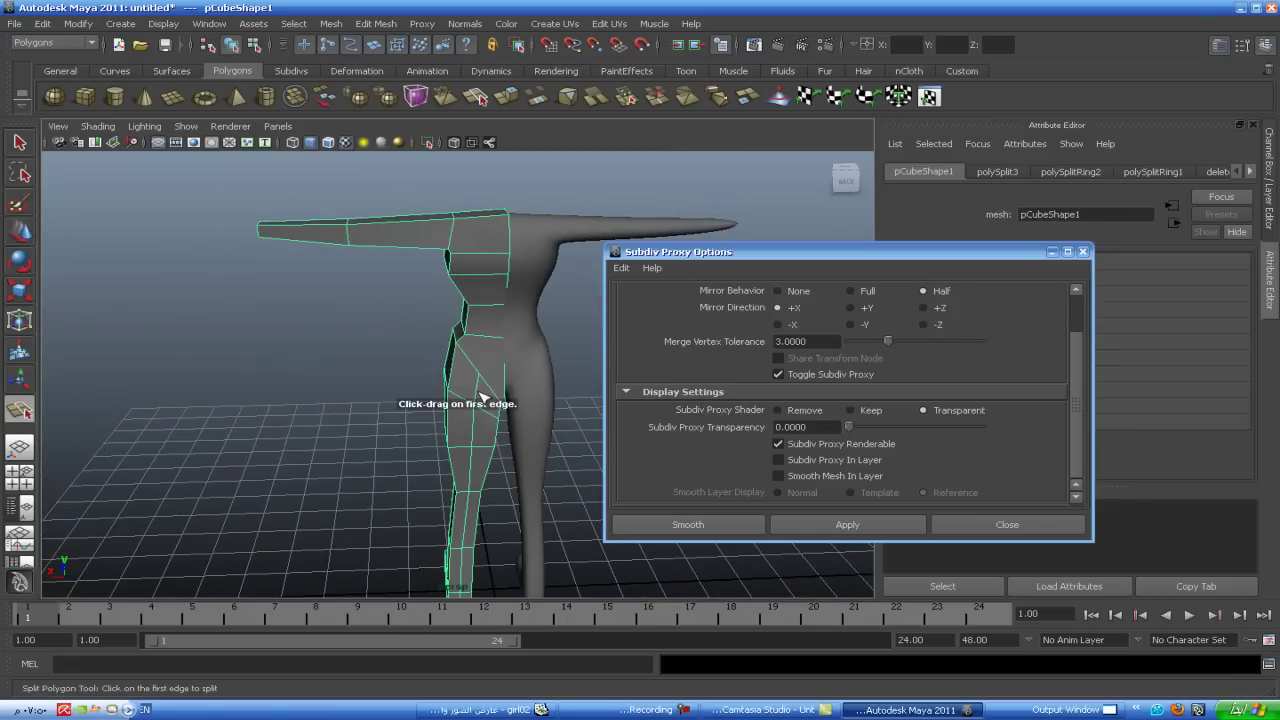
pyautogui.click(476, 374)
pyautogui.moveTo(490, 220); pyautogui.dragTo(382, 435)
pyautogui.press('Return')
pyautogui.press('w')
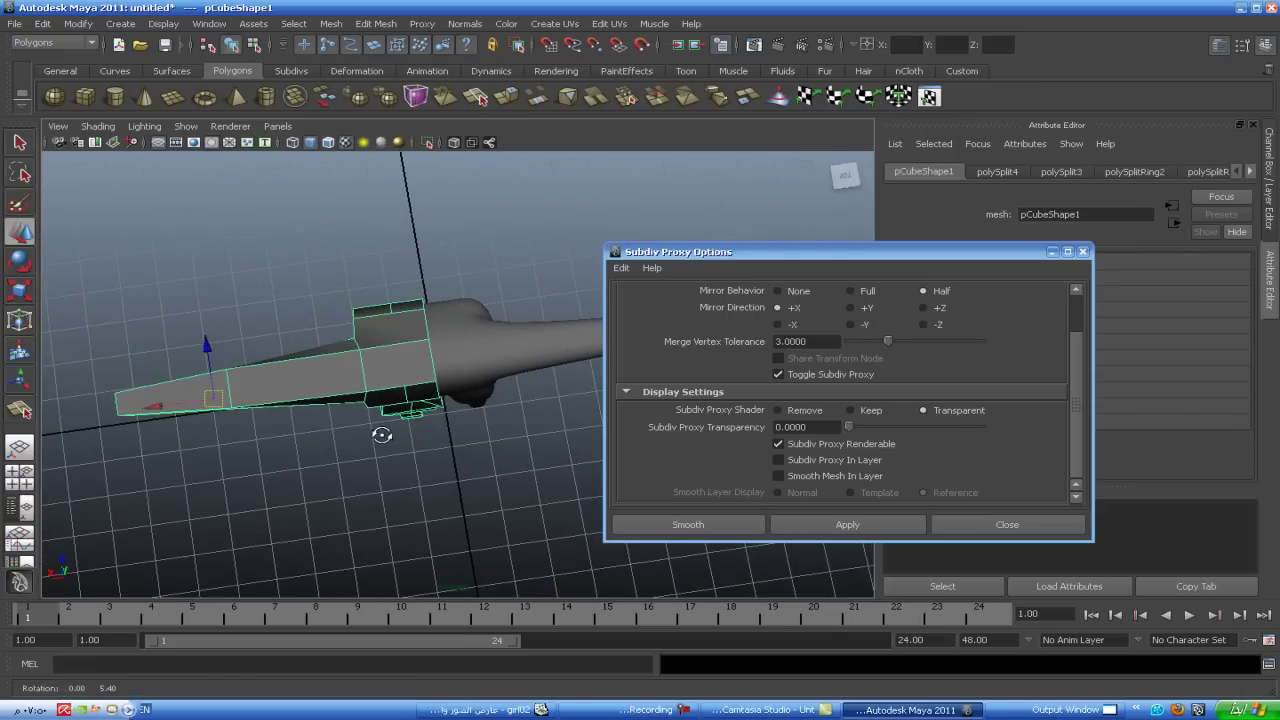
# - Cut a second split edge across the shoulder, ending on the top edge
pyautogui.moveTo(422, 385); pyautogui.dragTo(418, 384, button='right')
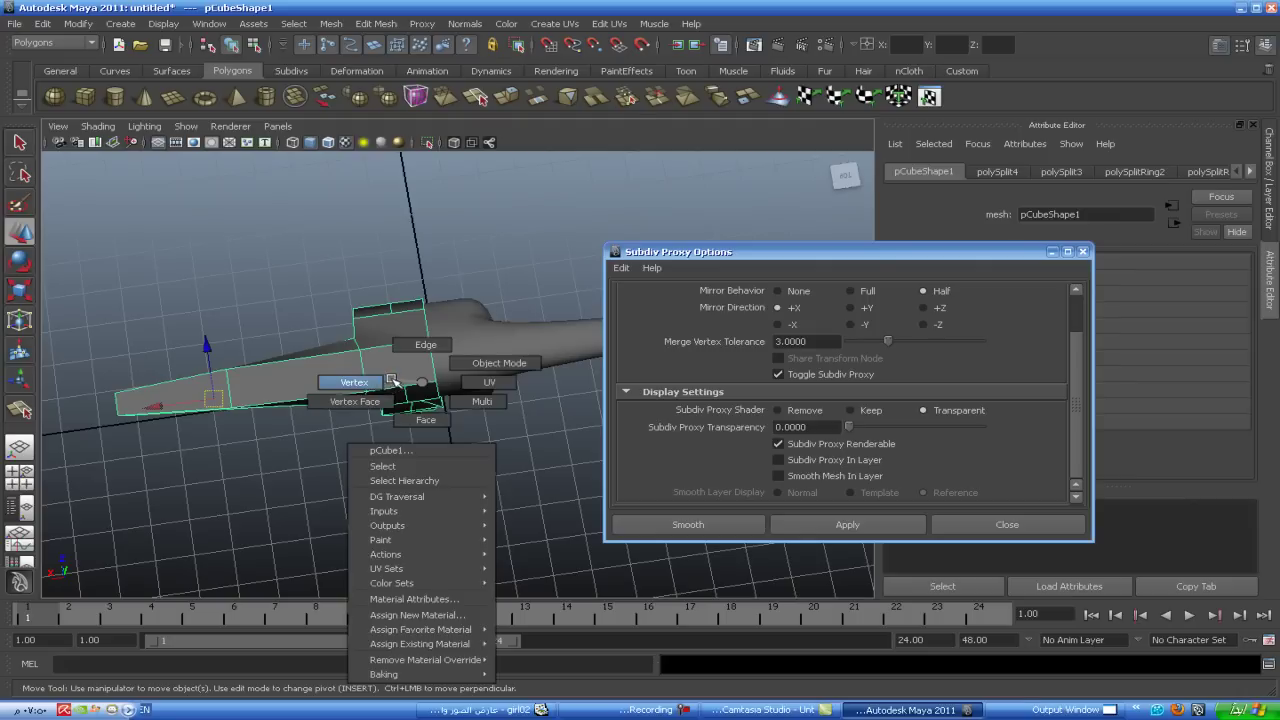
pyautogui.keyDown('shift'); pyautogui.rightClick(421, 383); pyautogui.keyUp('shift')
pyautogui.click(421, 384)
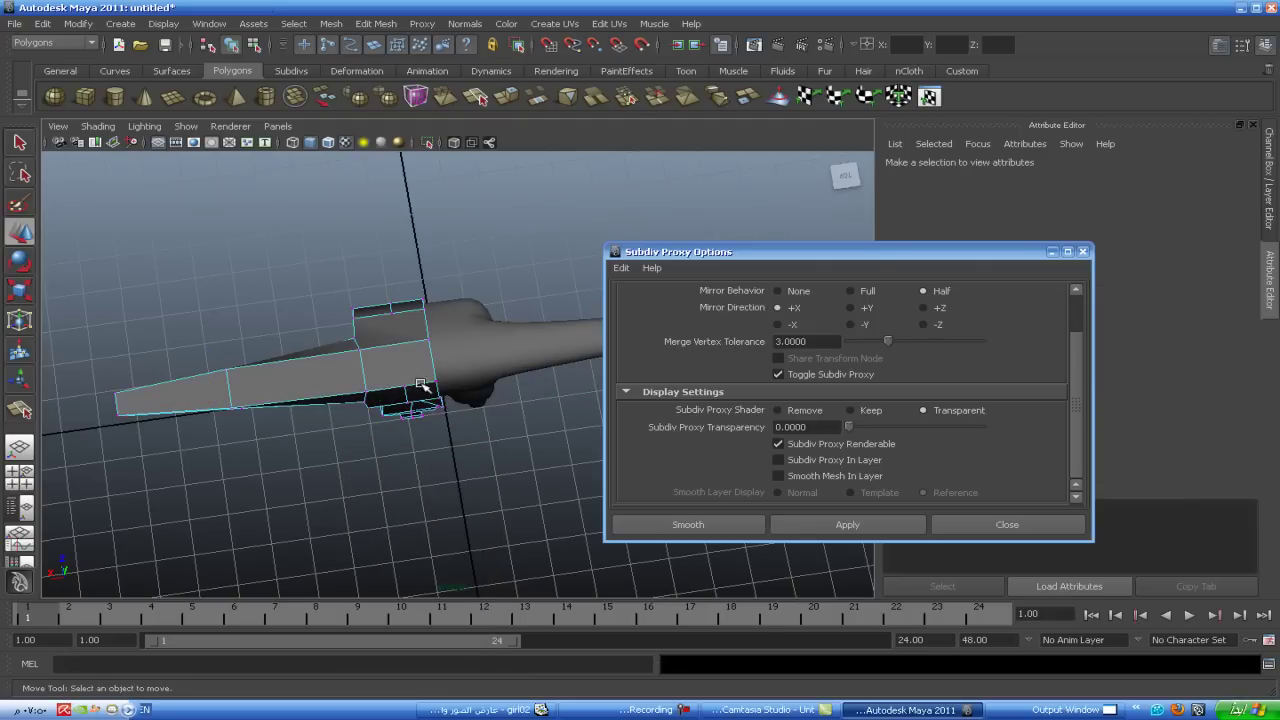
pyautogui.keyDown('shift'); pyautogui.moveTo(421, 384); pyautogui.dragTo(470, 470, button='right'); pyautogui.keyUp('shift')
pyautogui.click(422, 384)
pyautogui.click(422, 384)
pyautogui.keyDown('shift'); pyautogui.moveTo(424, 384); pyautogui.dragTo(345, 386, button='right'); pyautogui.keyUp('shift')
pyautogui.moveTo(424, 388); pyautogui.dragTo(403, 382)
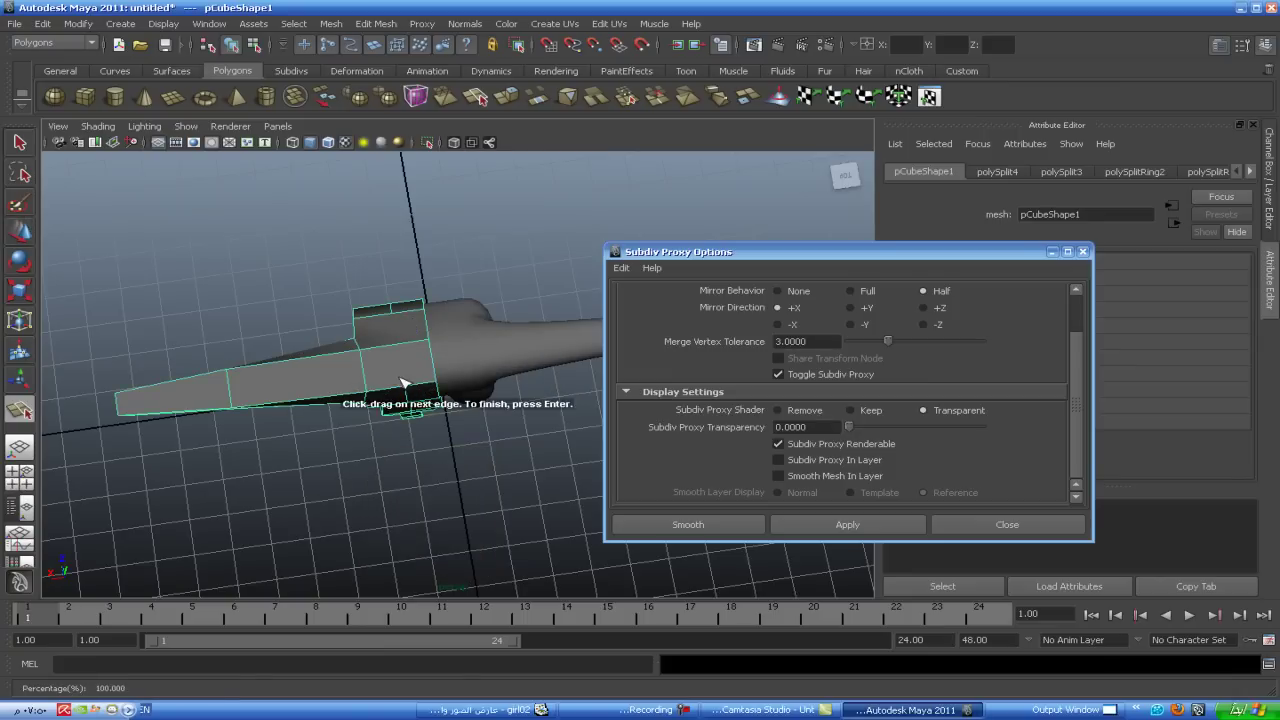
pyautogui.moveTo(403, 314); pyautogui.dragTo(388, 314)
pyautogui.press('Return')
# - Orbit to a near-front view and select a face on top of the shoulder
pyautogui.moveTo(285, 418)
pyautogui.keyDown('alt'); pyautogui.mouseDown()
pyautogui.moveTo(280, 503)
pyautogui.moveTo(531, 376)
pyautogui.moveTo(423, 331)
pyautogui.moveTo(343, 411)
pyautogui.moveTo(166, 409)
pyautogui.moveTo(109, 451)
pyautogui.moveTo(88, 509)
pyautogui.moveTo(369, 471)
pyautogui.moveTo(387, 537)
pyautogui.mouseUp(); pyautogui.keyUp('alt')
pyautogui.moveTo(357, 443)
pyautogui.keyDown('alt'); pyautogui.mouseDown()
pyautogui.moveTo(266, 480)
pyautogui.moveTo(329, 477)
pyautogui.mouseUp(); pyautogui.keyUp('alt')
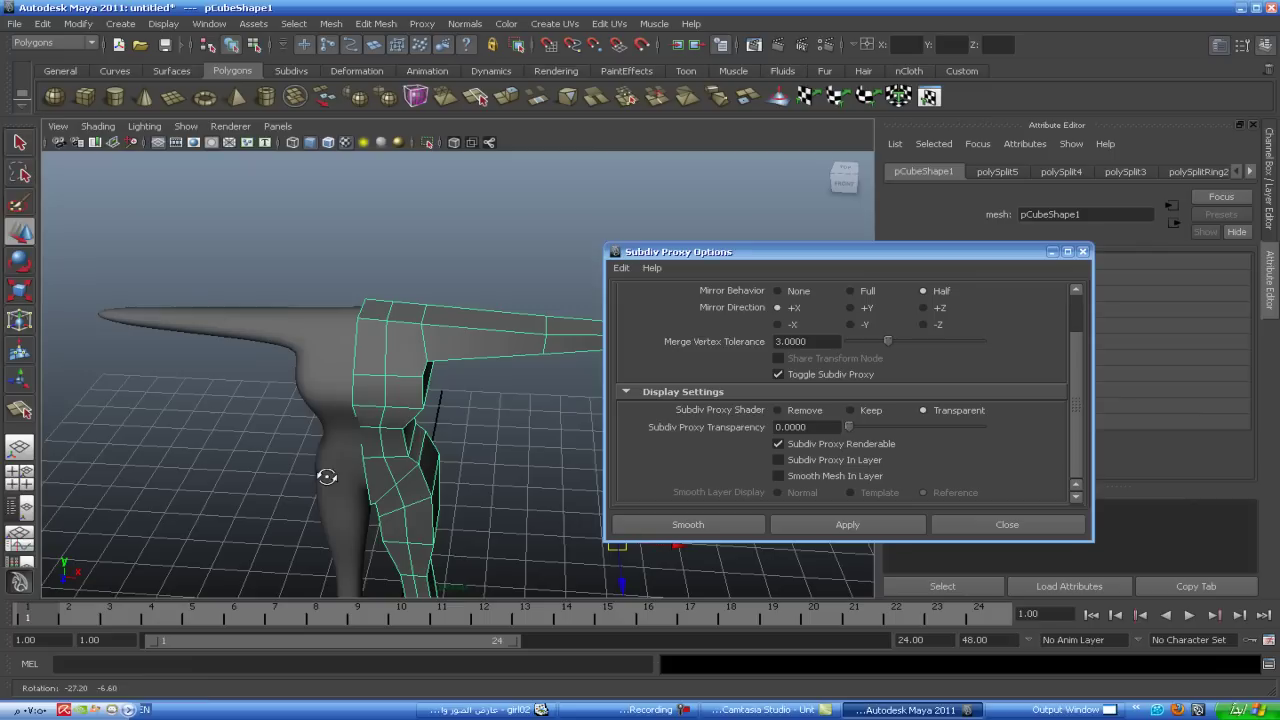
pyautogui.moveTo(378, 311); pyautogui.dragTo(378, 340, button='right')
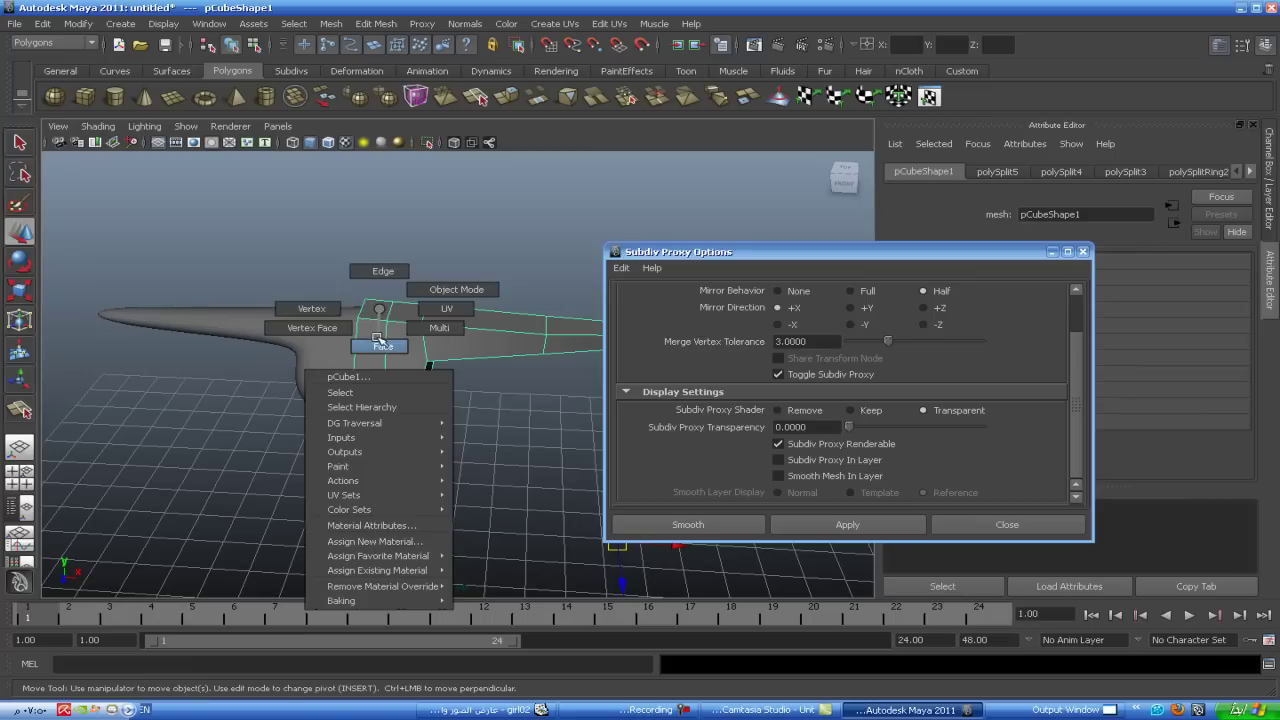
pyautogui.click(441, 358)
pyautogui.click(375, 307)
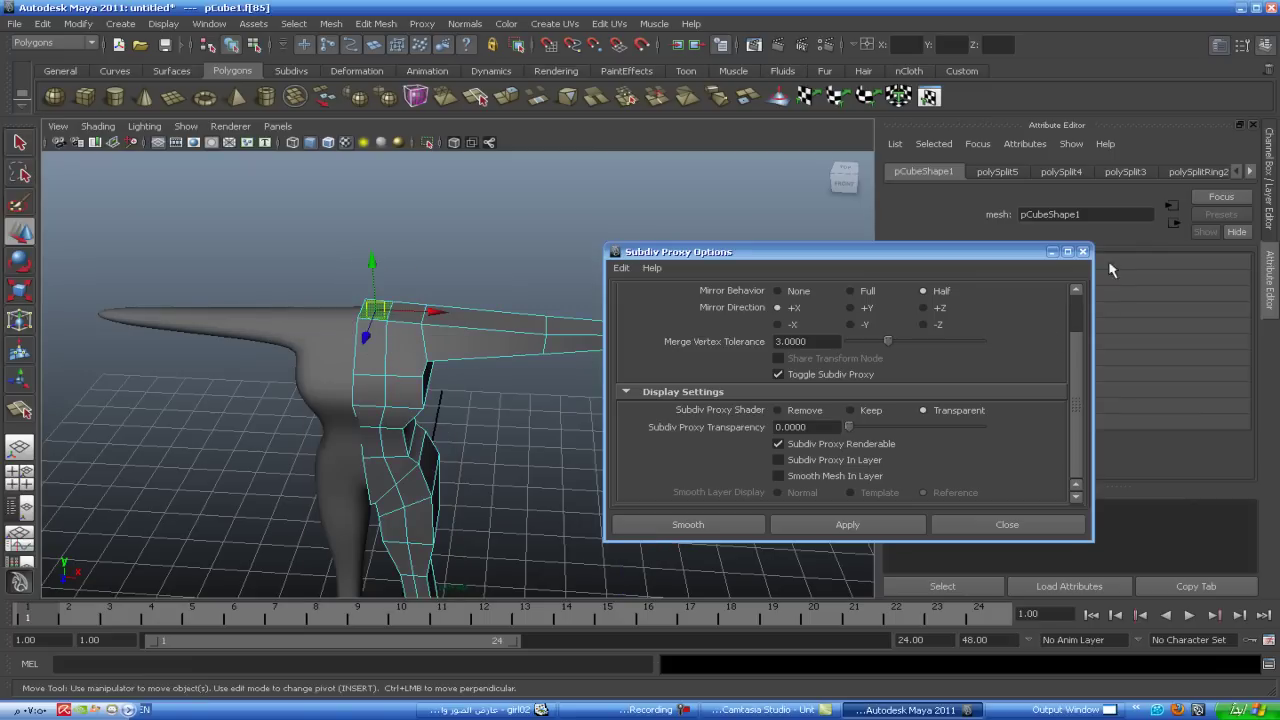
# - Minimise the proxy options, show the reference image layer, and maximise the front view
pyautogui.click(1051, 252)
pyautogui.click(1270, 258)
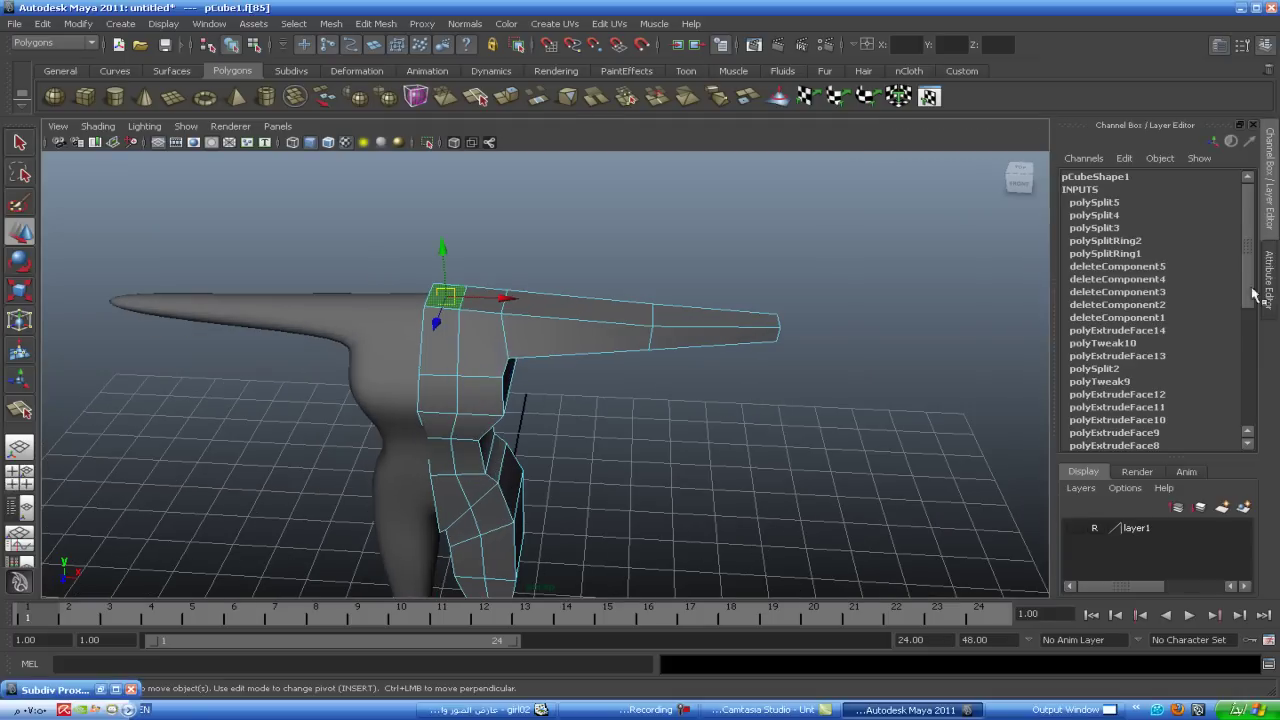
pyautogui.click(1074, 528)
pyautogui.press('space')
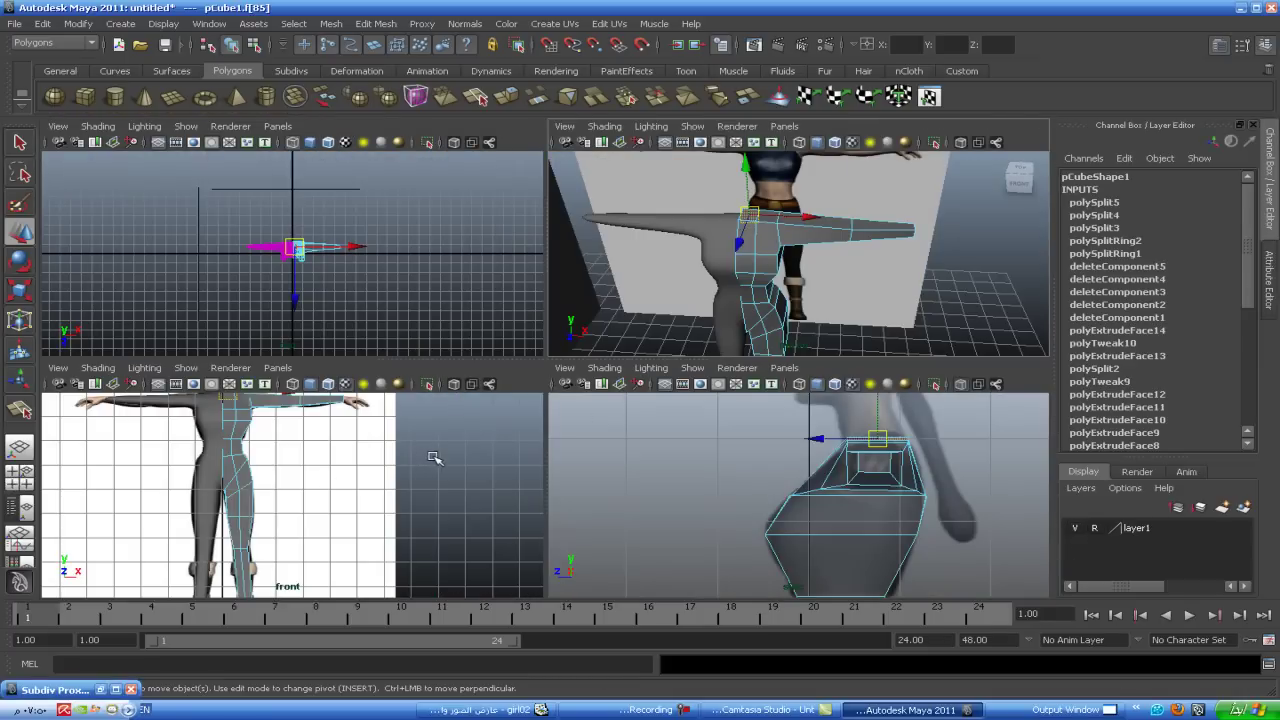
pyautogui.middleClick(420, 460)
pyautogui.press('space')
pyautogui.scroll(2, 489, 500)
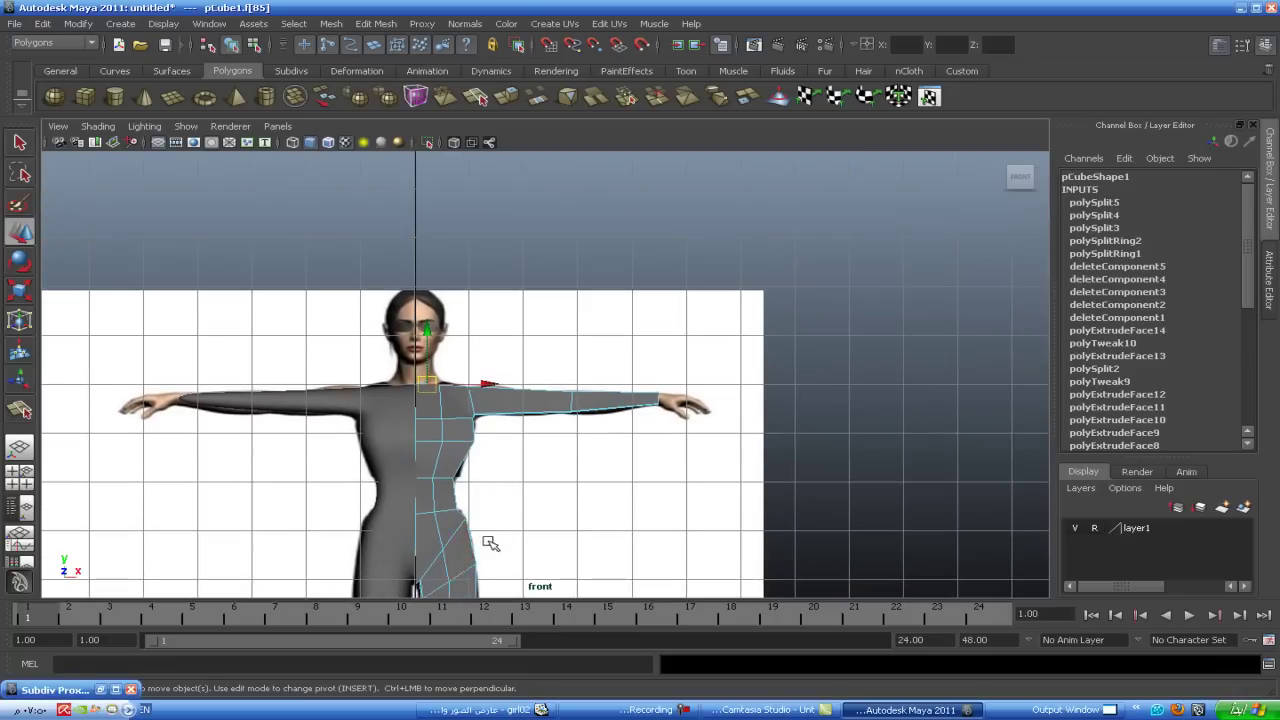
pyautogui.scroll(2, 470, 490)
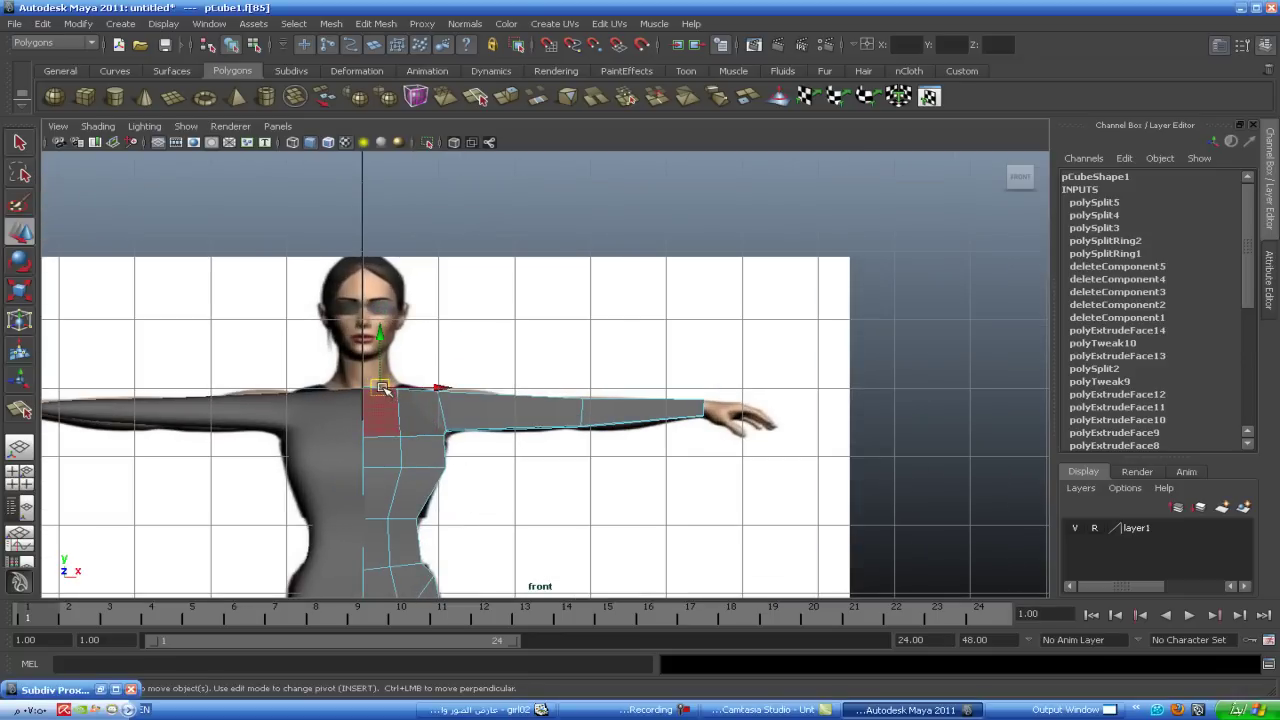
# - Extrude the top shoulder face up to neck height, viewed in X-ray shading
pyautogui.keyDown('shift'); pyautogui.moveTo(381, 388); pyautogui.dragTo(375, 420, button='right'); pyautogui.keyUp('shift')
pyautogui.moveTo(386, 358); pyautogui.dragTo(381, 314)
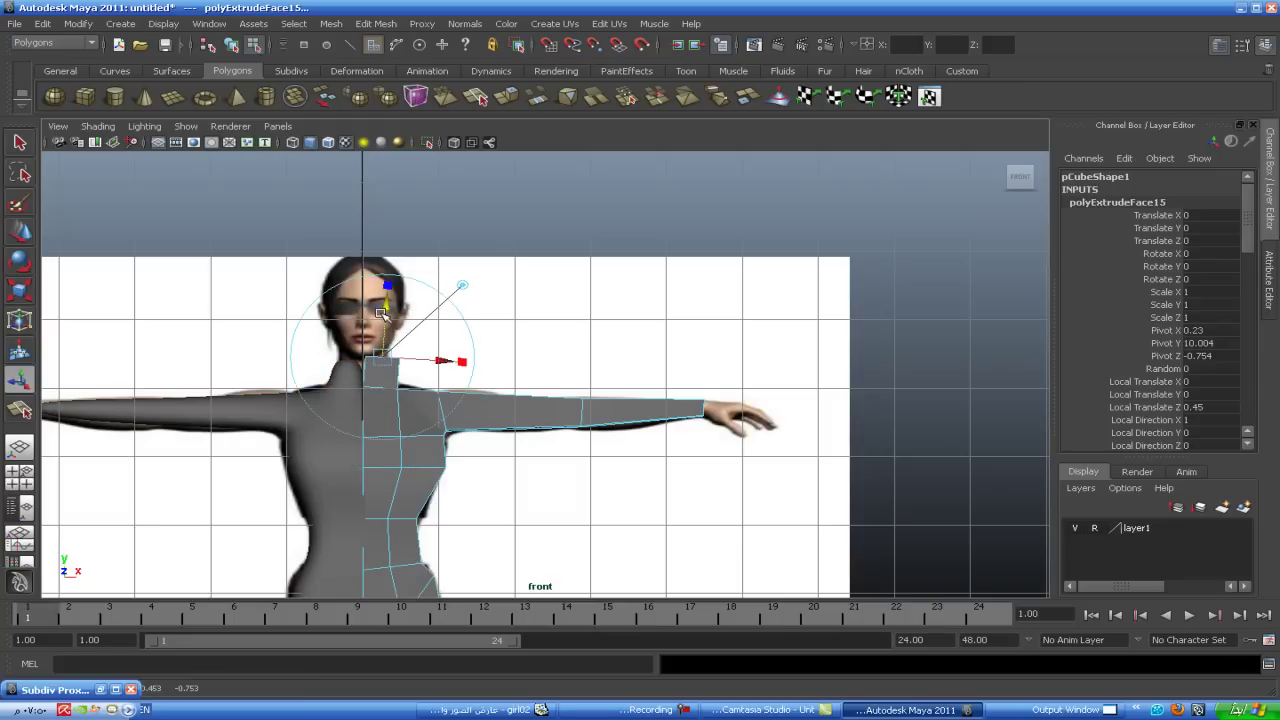
pyautogui.hotkey('ctrl', 'z')
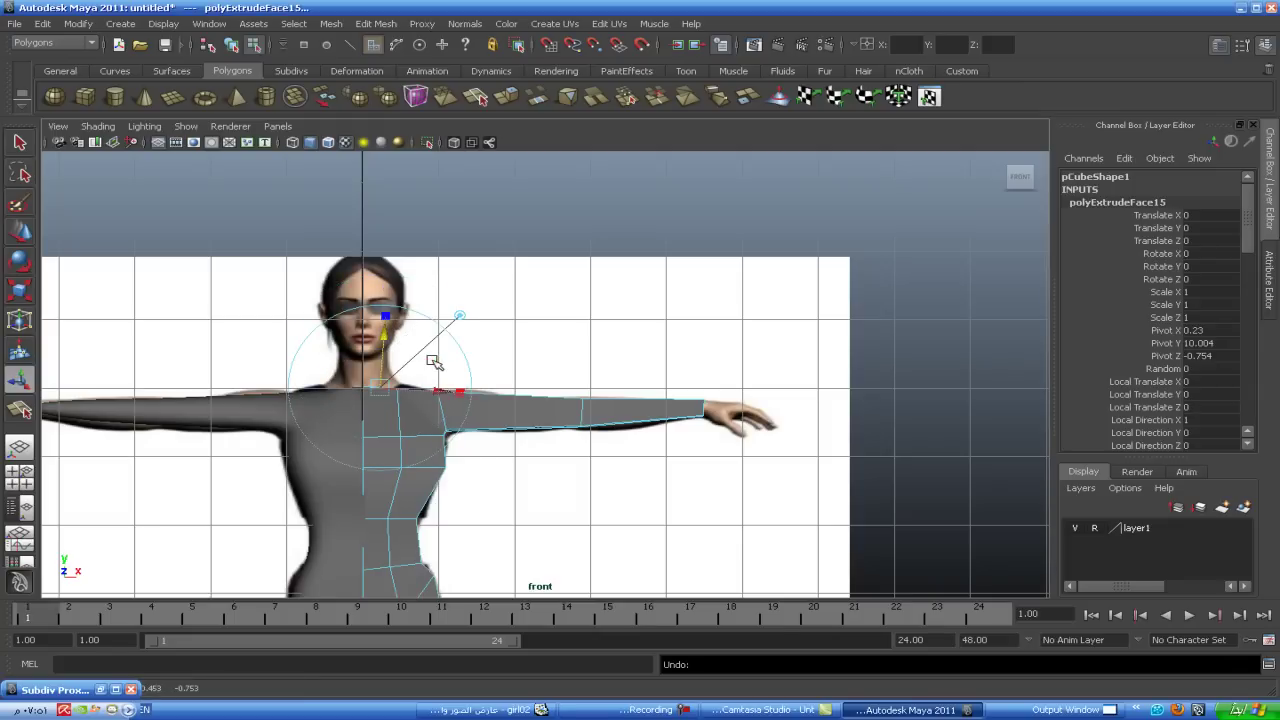
pyautogui.moveTo(378, 337); pyautogui.dragTo(379, 302)
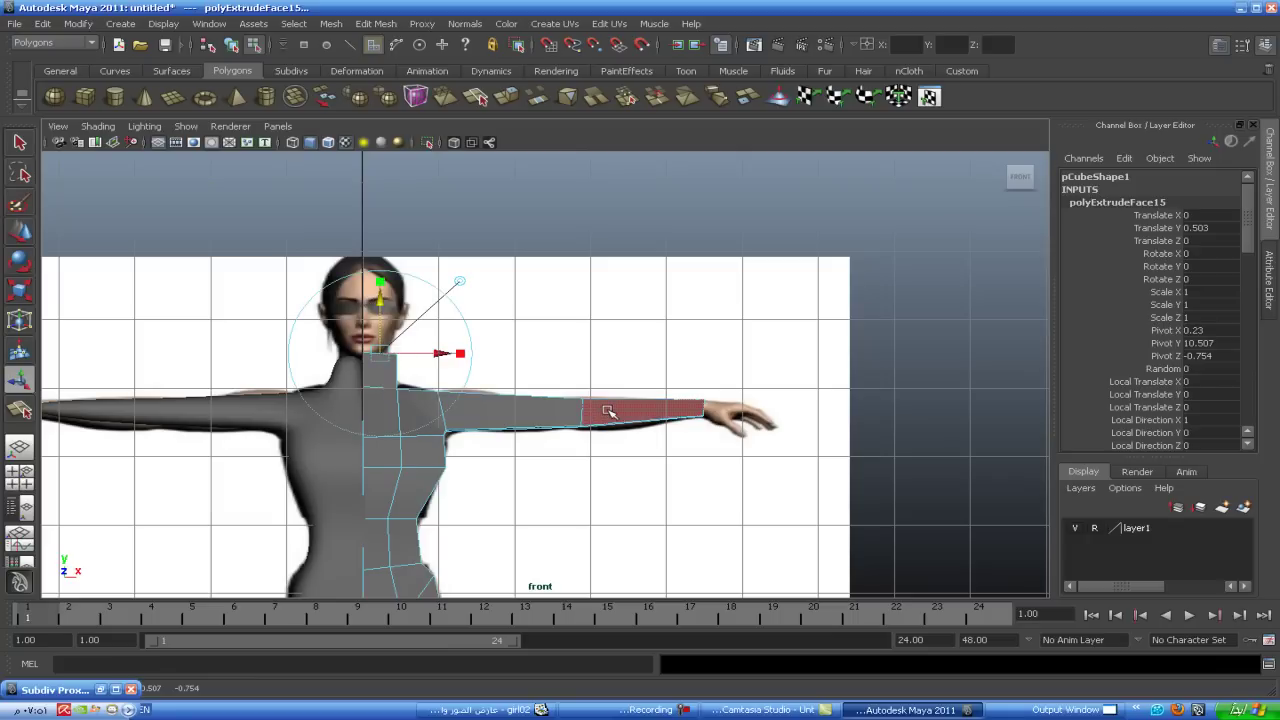
pyautogui.click(453, 142)
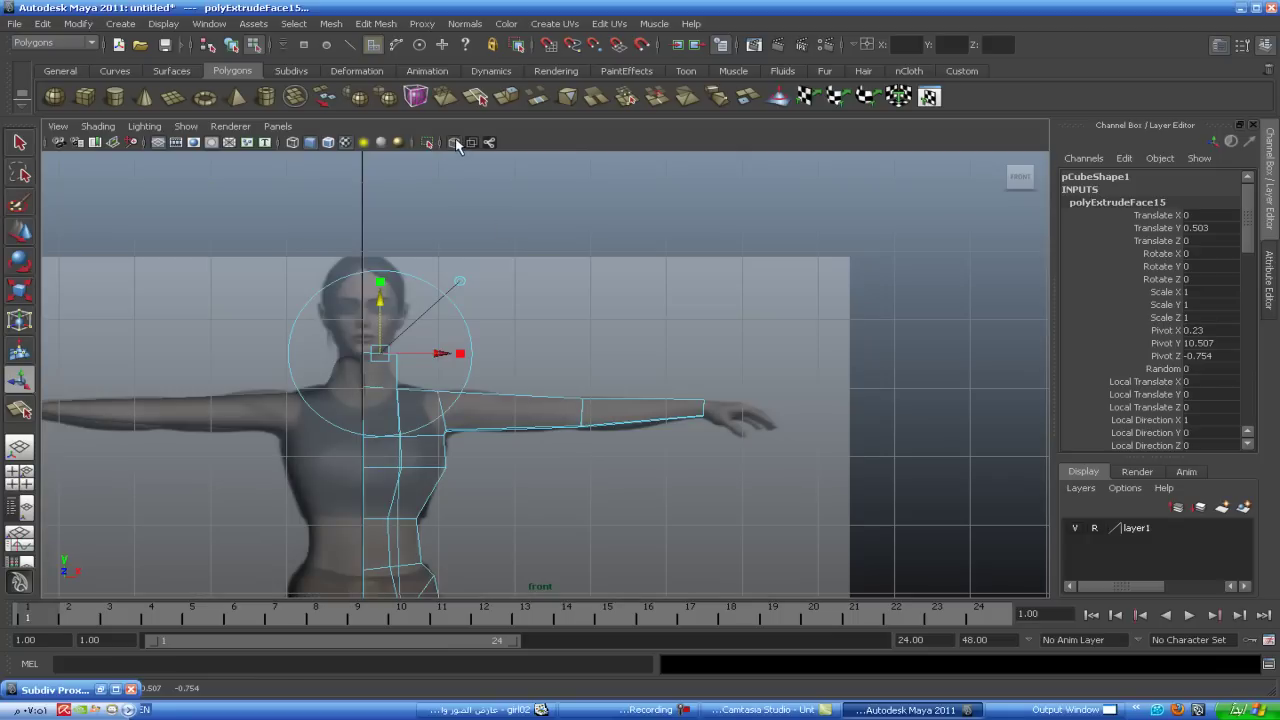
pyautogui.moveTo(509, 427)
pyautogui.keyDown('alt'); pyautogui.mouseDown(button='middle')
pyautogui.moveTo(586, 391)
pyautogui.moveTo(606, 443)
pyautogui.mouseUp(button='middle'); pyautogui.keyUp('alt')
pyautogui.scroll(2, 560, 385)
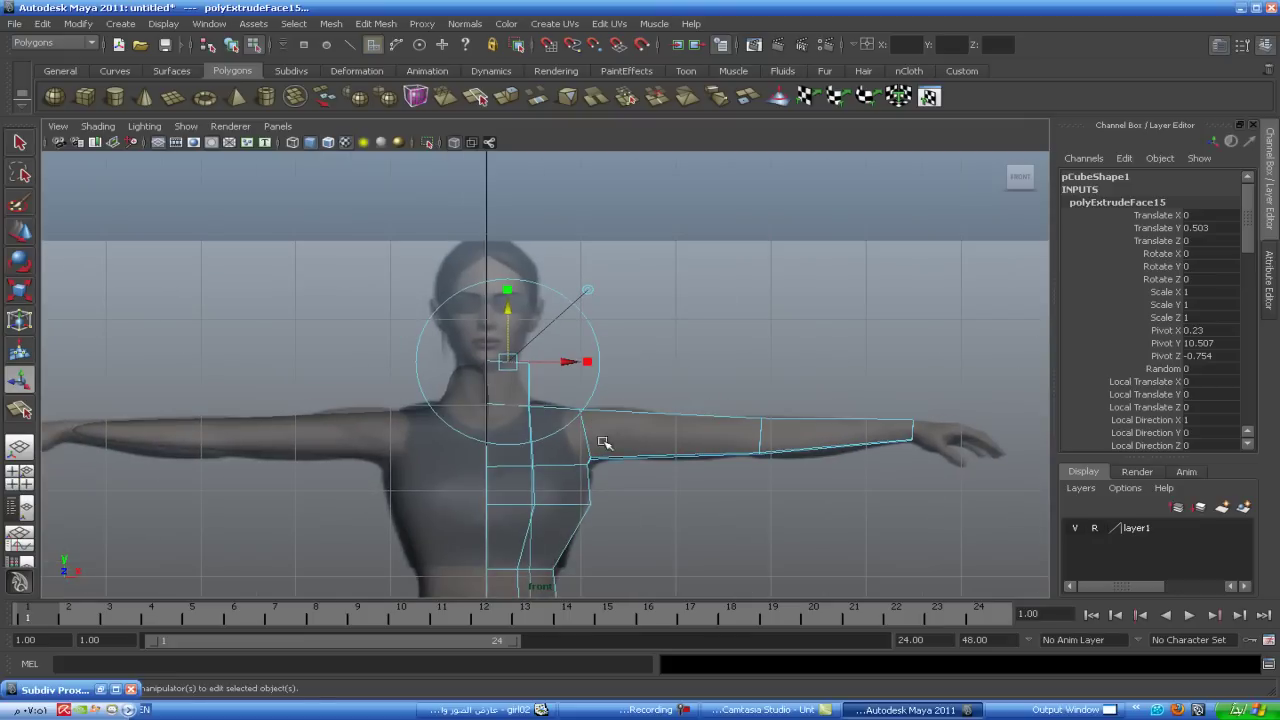
pyautogui.moveTo(505, 327); pyautogui.dragTo(506, 335)
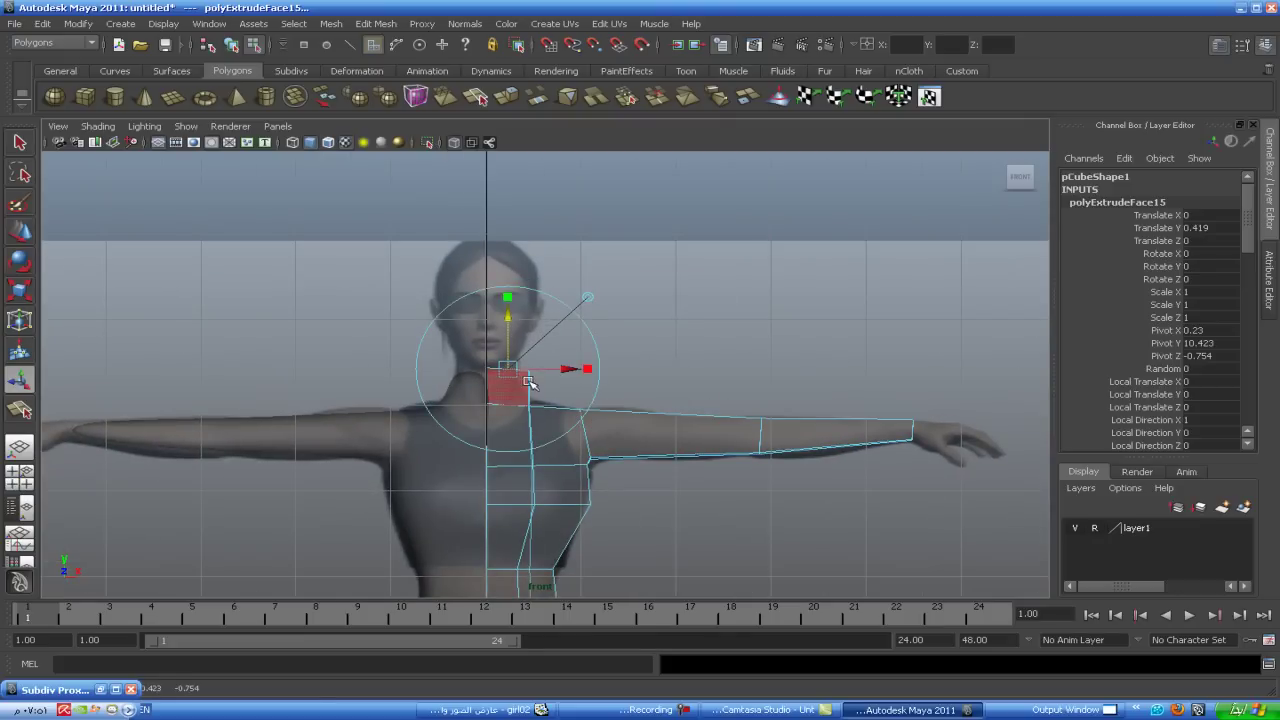
# - Move the top neck vertices inward toward the body's centre line
pyautogui.rightClick(525, 373)
pyautogui.moveTo(525, 373); pyautogui.dragTo(503, 374, button='right')
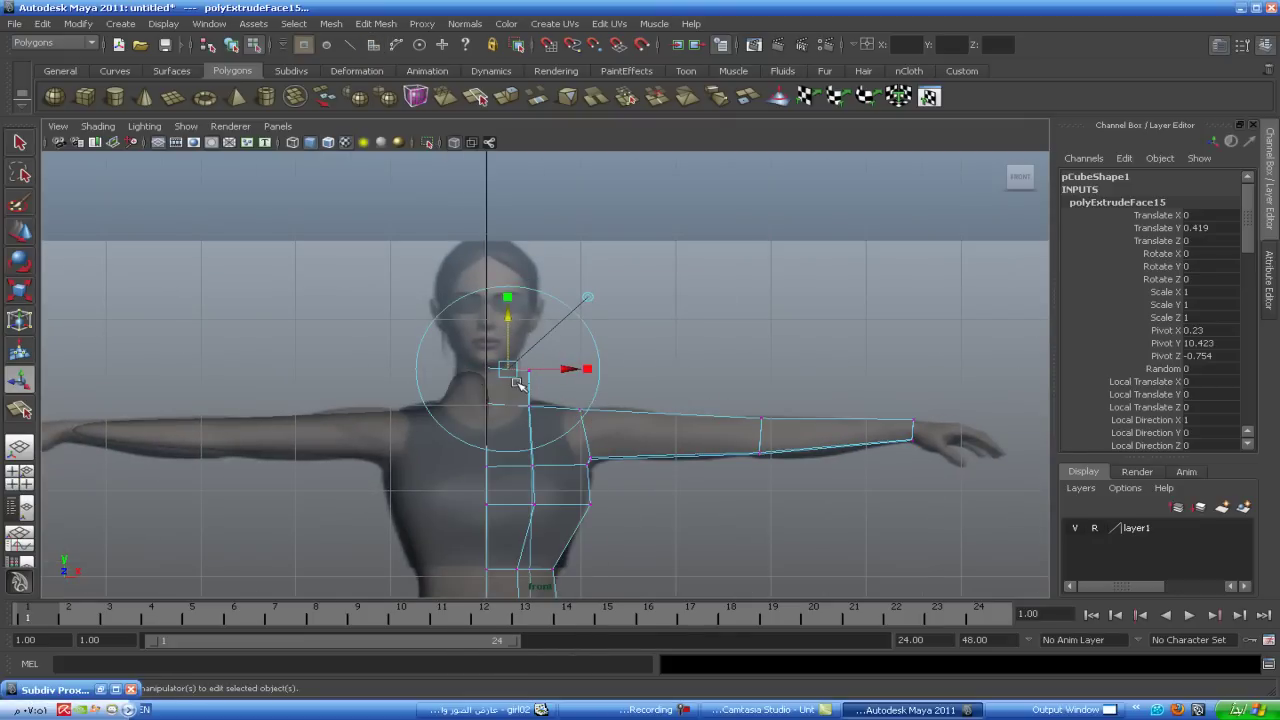
pyautogui.click(530, 371)
pyautogui.press('w')
pyautogui.moveTo(553, 371); pyautogui.dragTo(523, 361)
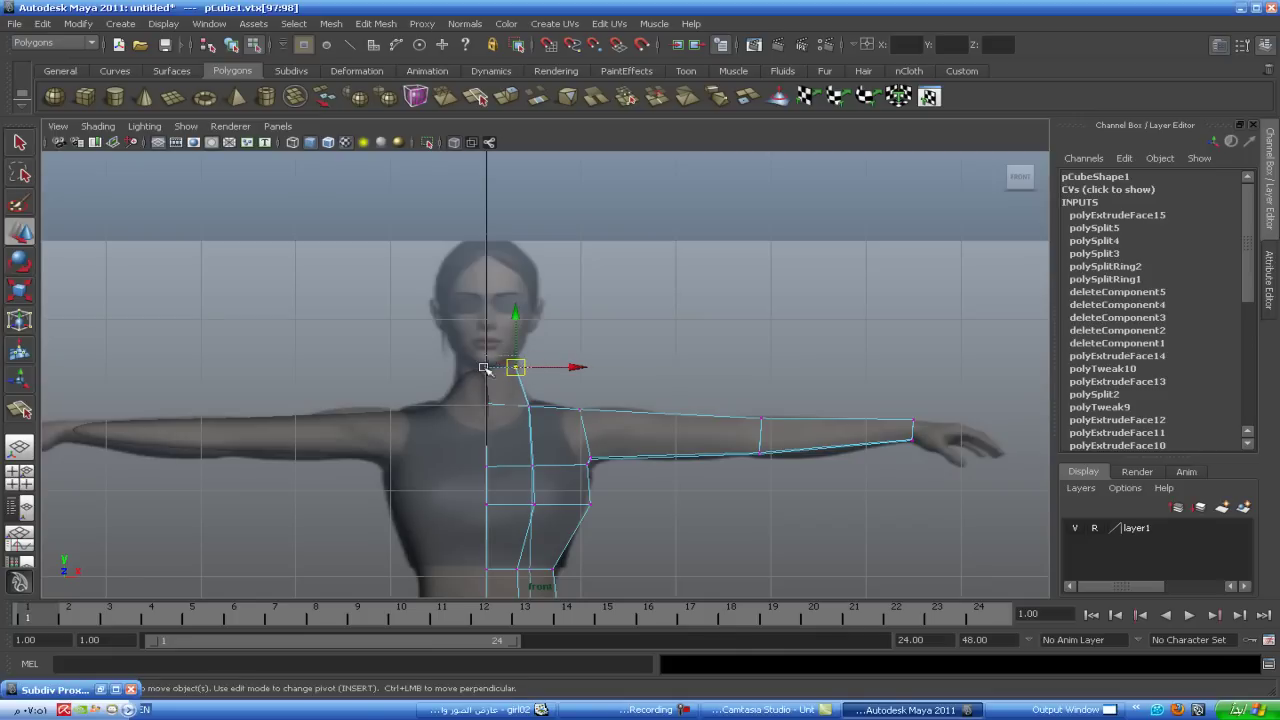
pyautogui.keyDown('shift'); pyautogui.moveTo(478, 378); pyautogui.dragTo(497, 343); pyautogui.keyUp('shift')
# - Orbit around the body to check the neck face, then maximise the side view
pyautogui.press('space')
pyautogui.press('space')
pyautogui.moveTo(666, 317)
pyautogui.keyDown('alt'); pyautogui.mouseDown()
pyautogui.moveTo(597, 434)
pyautogui.moveTo(429, 386)
pyautogui.moveTo(474, 390)
pyautogui.mouseUp(); pyautogui.keyUp('alt')
pyautogui.moveTo(548, 328); pyautogui.dragTo(548, 360, button='right')
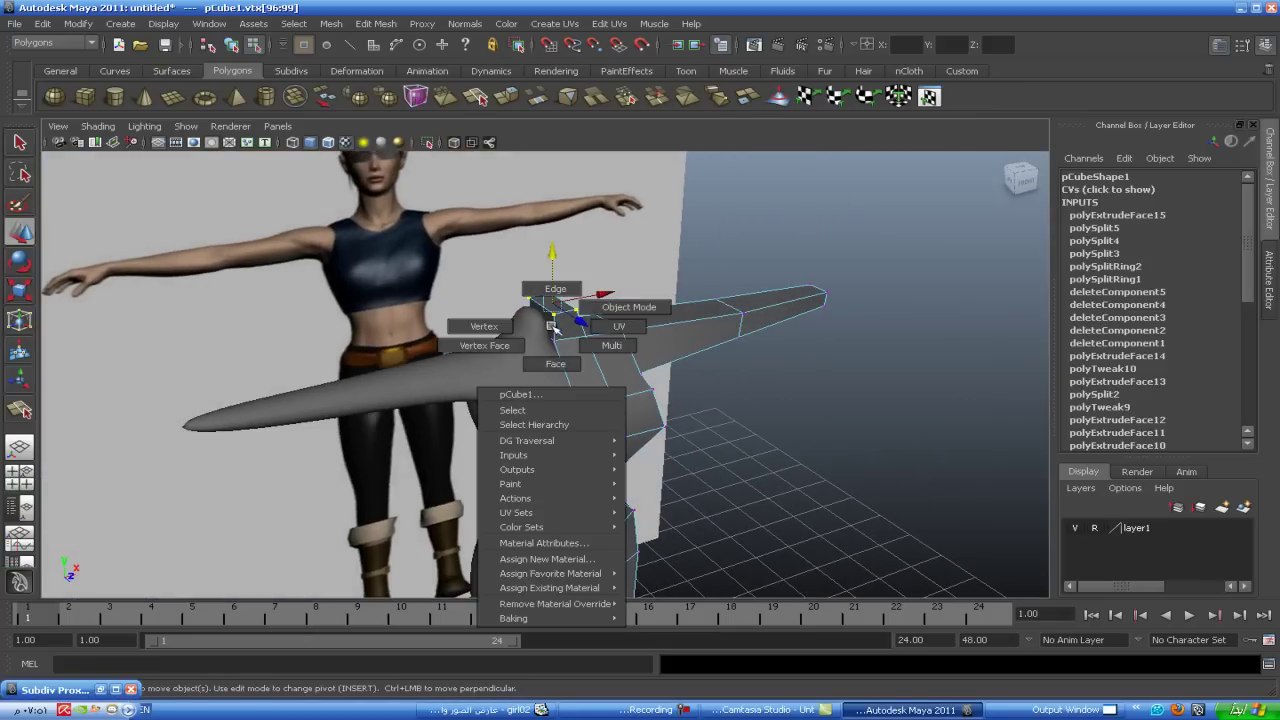
pyautogui.click(537, 337)
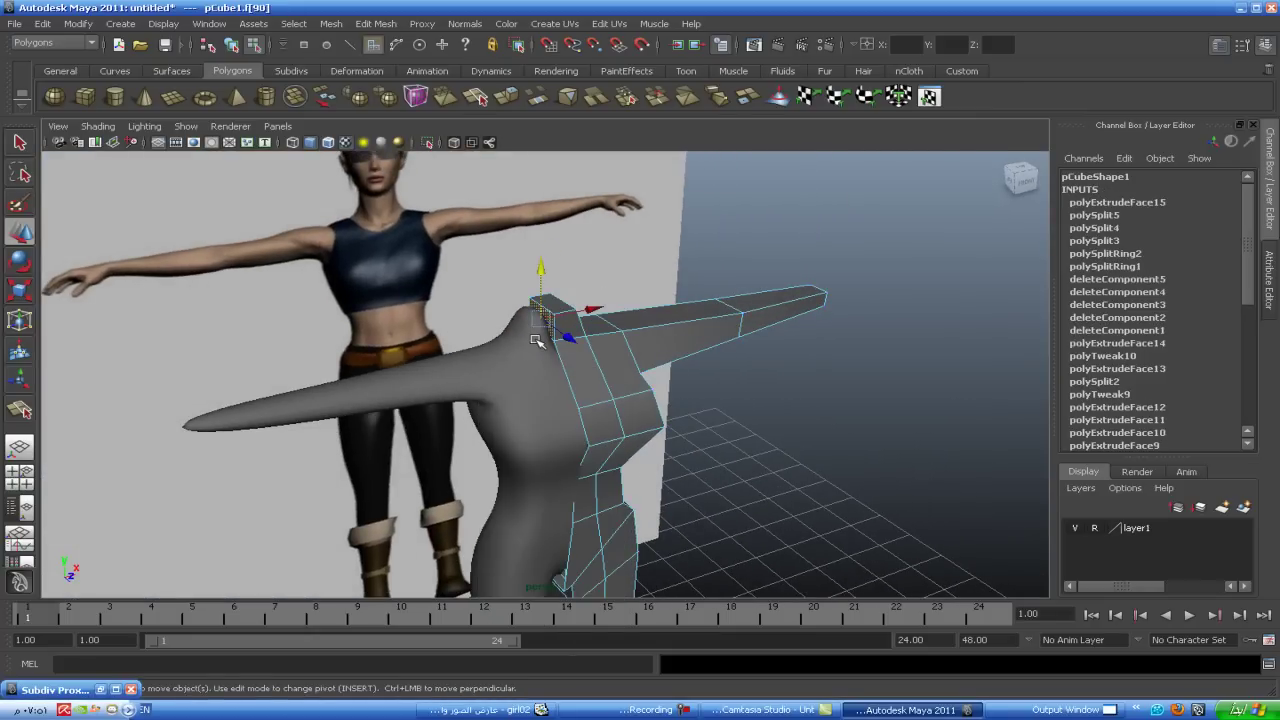
pyautogui.click(537, 338)
pyautogui.keyDown('alt'); pyautogui.moveTo(582, 440); pyautogui.dragTo(510, 433); pyautogui.keyUp('alt')
pyautogui.press('space')
pyautogui.press('space')
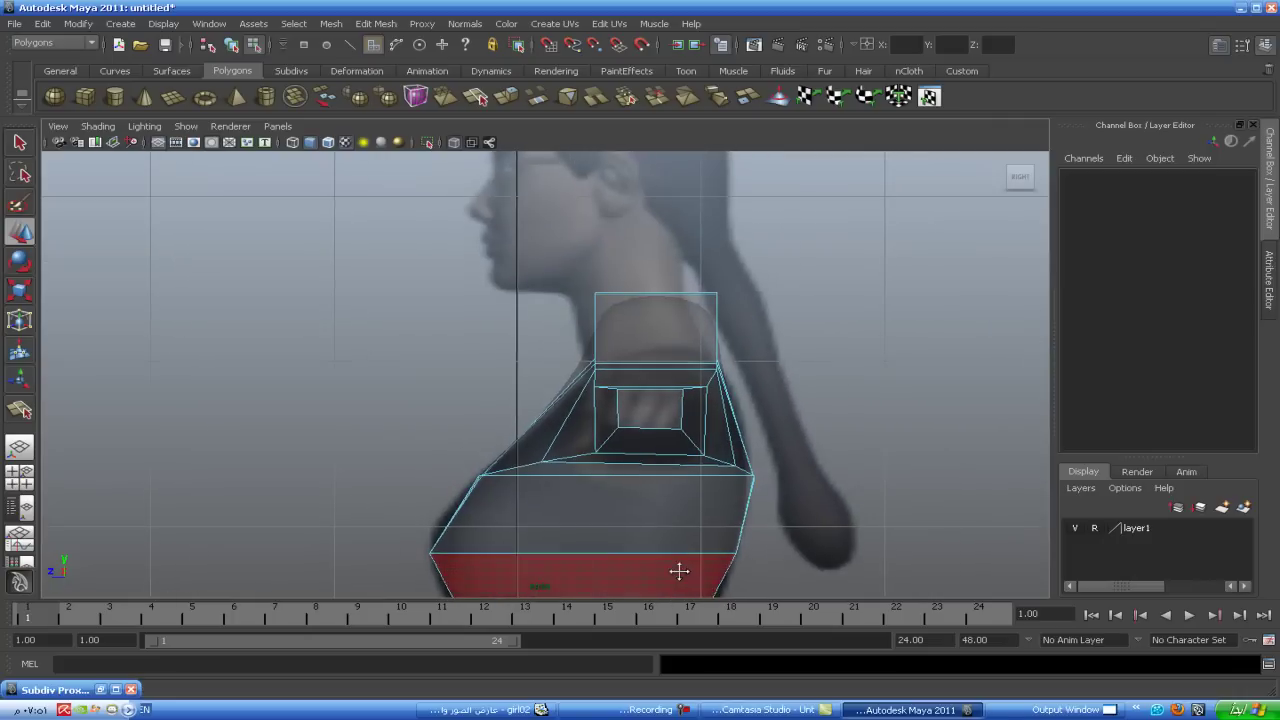
# - Tilt the neck block's top vertices in side view to follow the reference neck profile
pyautogui.moveTo(600, 296); pyautogui.dragTo(530, 292, button='right')
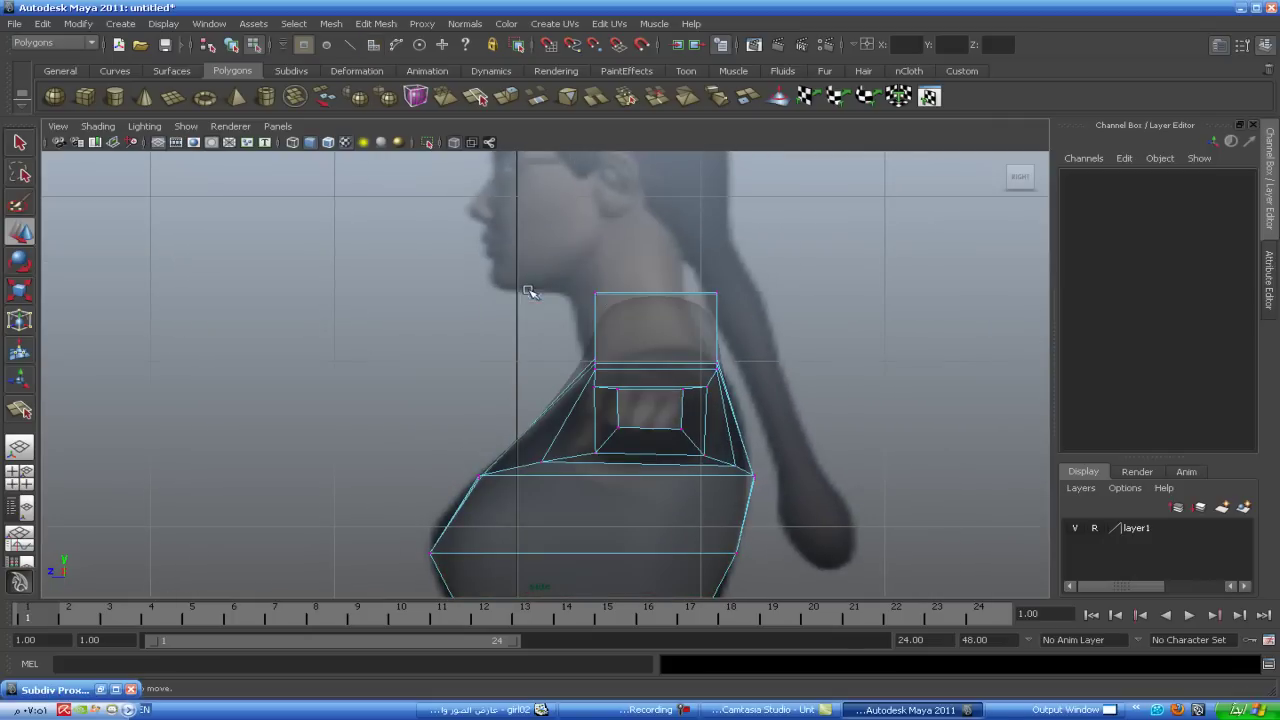
pyautogui.moveTo(582, 286)
pyautogui.mouseDown()
pyautogui.moveTo(610, 308)
pyautogui.moveTo(571, 287)
pyautogui.mouseUp()
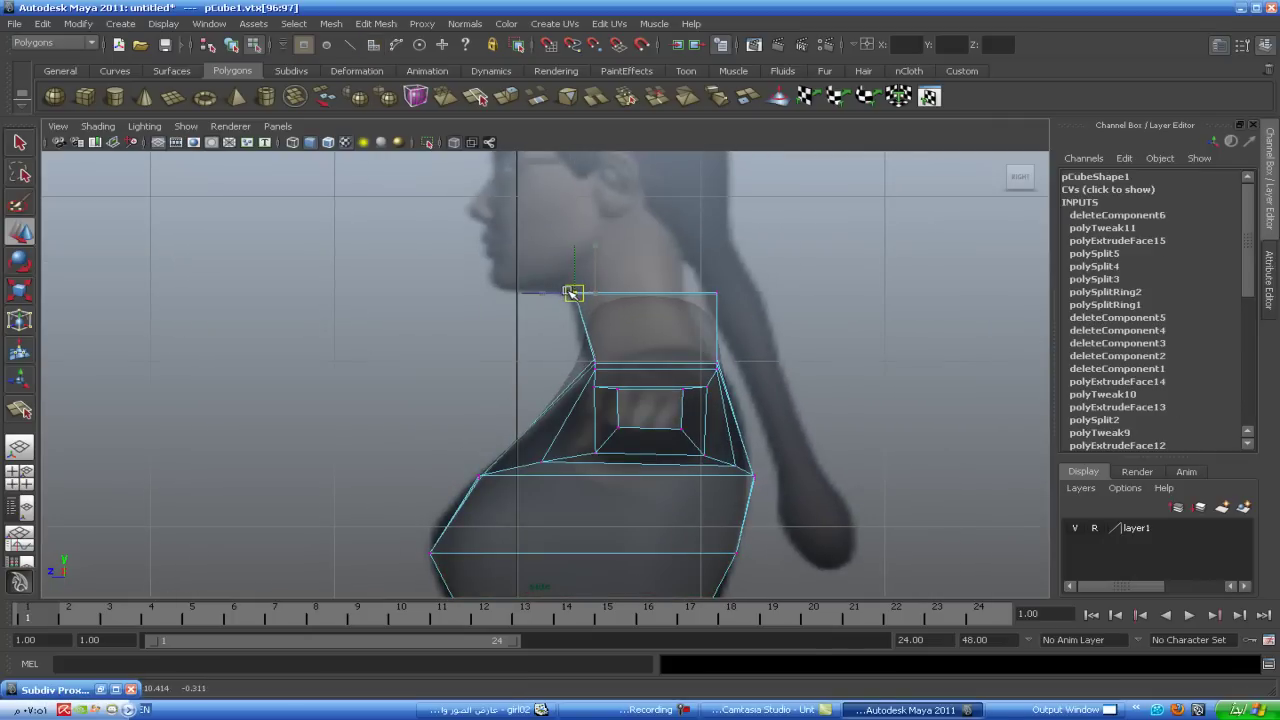
pyautogui.moveTo(717, 277)
pyautogui.mouseDown()
pyautogui.moveTo(697, 309)
pyautogui.moveTo(686, 262)
pyautogui.mouseUp()
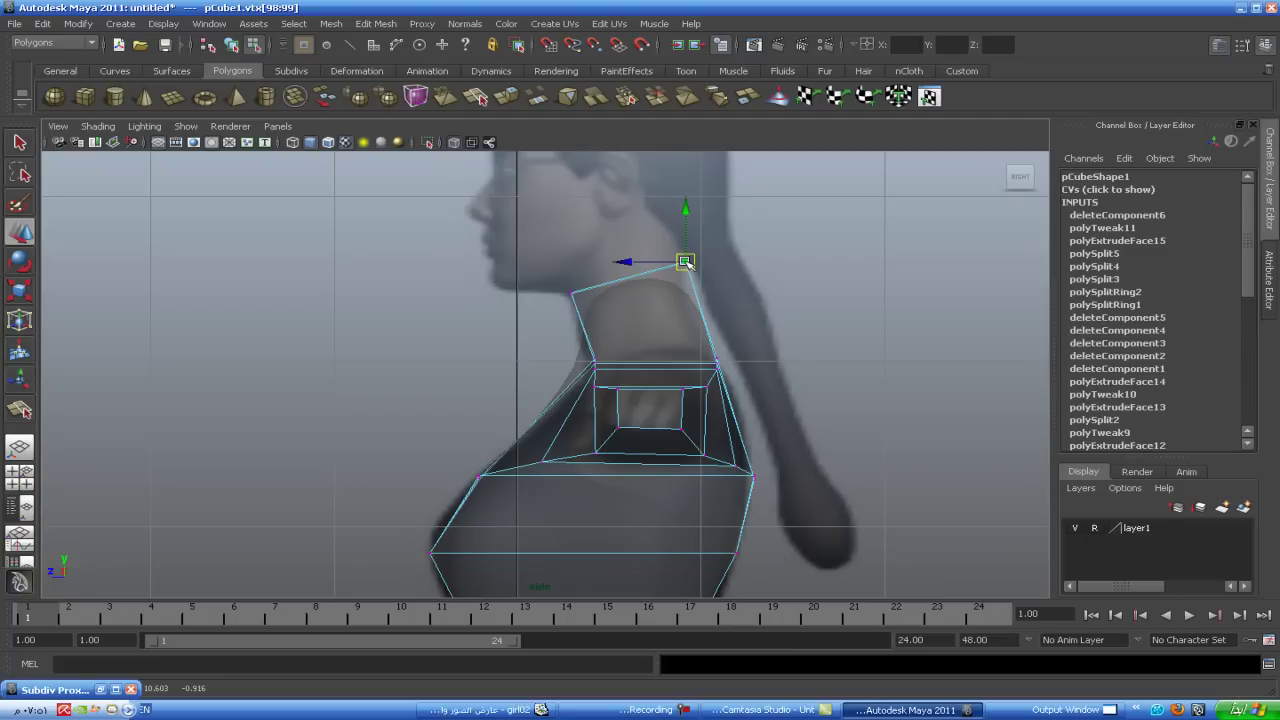
pyautogui.press('space')
pyautogui.press('space')
pyautogui.moveTo(522, 354)
pyautogui.keyDown('alt'); pyautogui.mouseDown()
pyautogui.moveTo(571, 380)
pyautogui.moveTo(594, 345)
pyautogui.moveTo(535, 369)
pyautogui.mouseUp(); pyautogui.keyUp('alt')
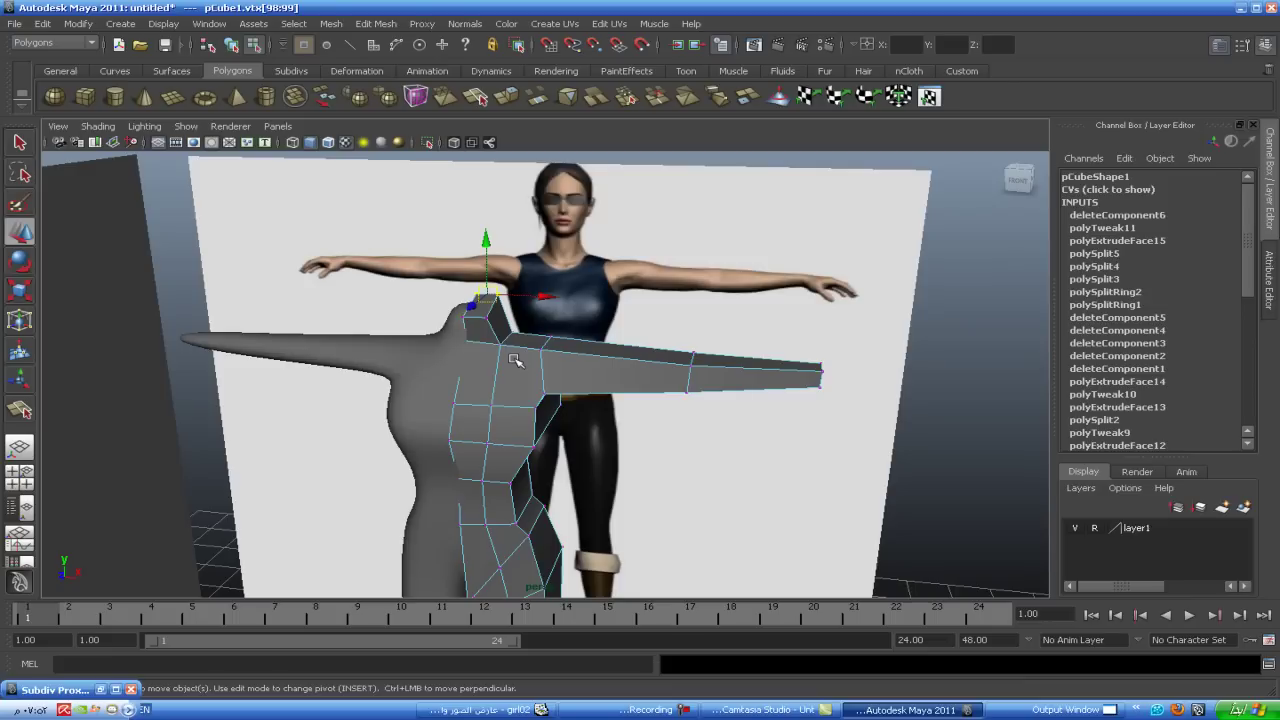
pyautogui.moveTo(537, 373)
pyautogui.keyDown('alt'); pyautogui.mouseDown()
pyautogui.moveTo(575, 392)
pyautogui.moveTo(534, 405)
pyautogui.moveTo(601, 391)
pyautogui.moveTo(548, 400)
pyautogui.mouseUp(); pyautogui.keyUp('alt')
pyautogui.moveTo(550, 368); pyautogui.dragTo(551, 404, button='right')
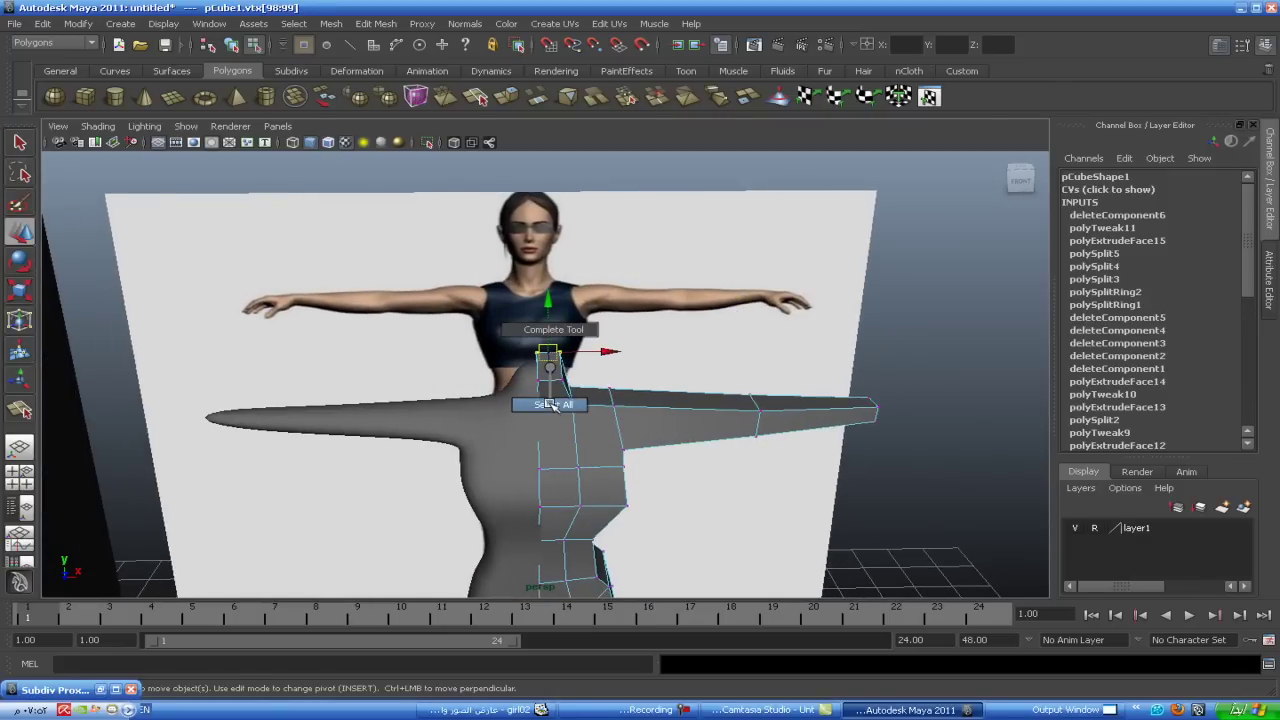
# - Extrude the neck's top face (polyExtrudeFace16) and pull it up and outward toward the jawline
pyautogui.rightClick(550, 368)
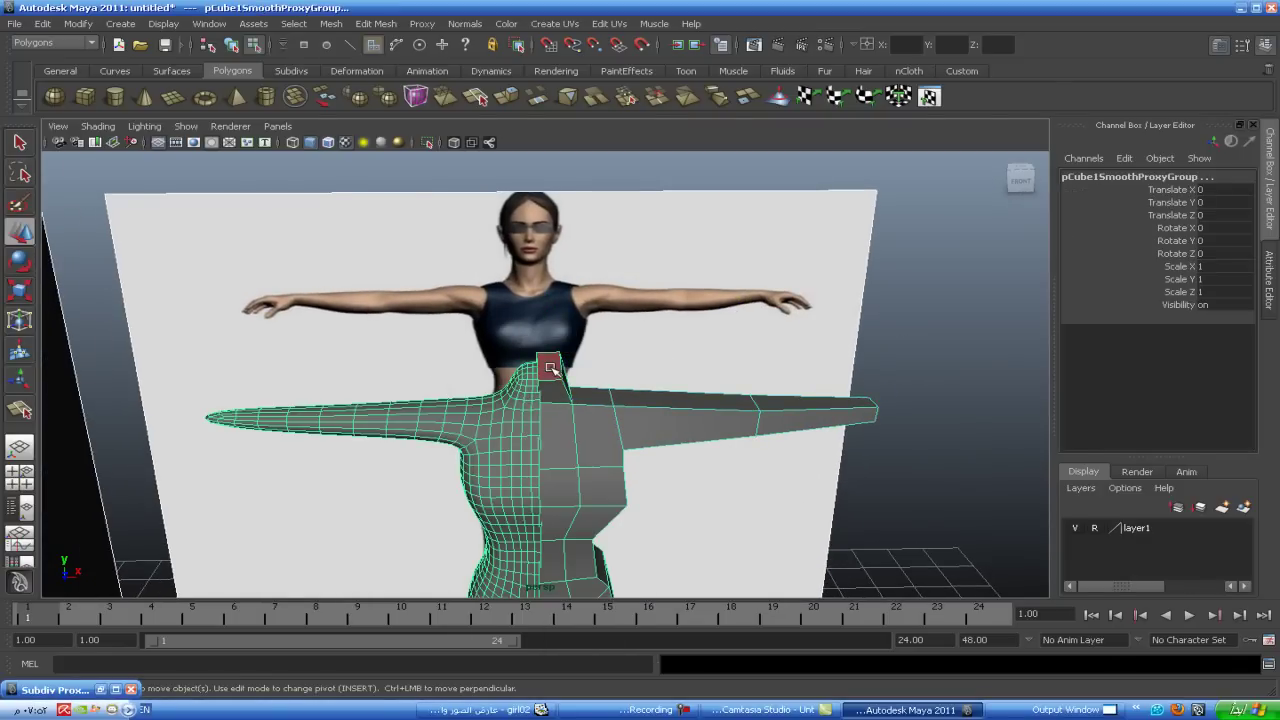
pyautogui.click(551, 368)
pyautogui.keyDown('alt'); pyautogui.moveTo(551, 368); pyautogui.dragTo(517, 423); pyautogui.keyUp('alt')
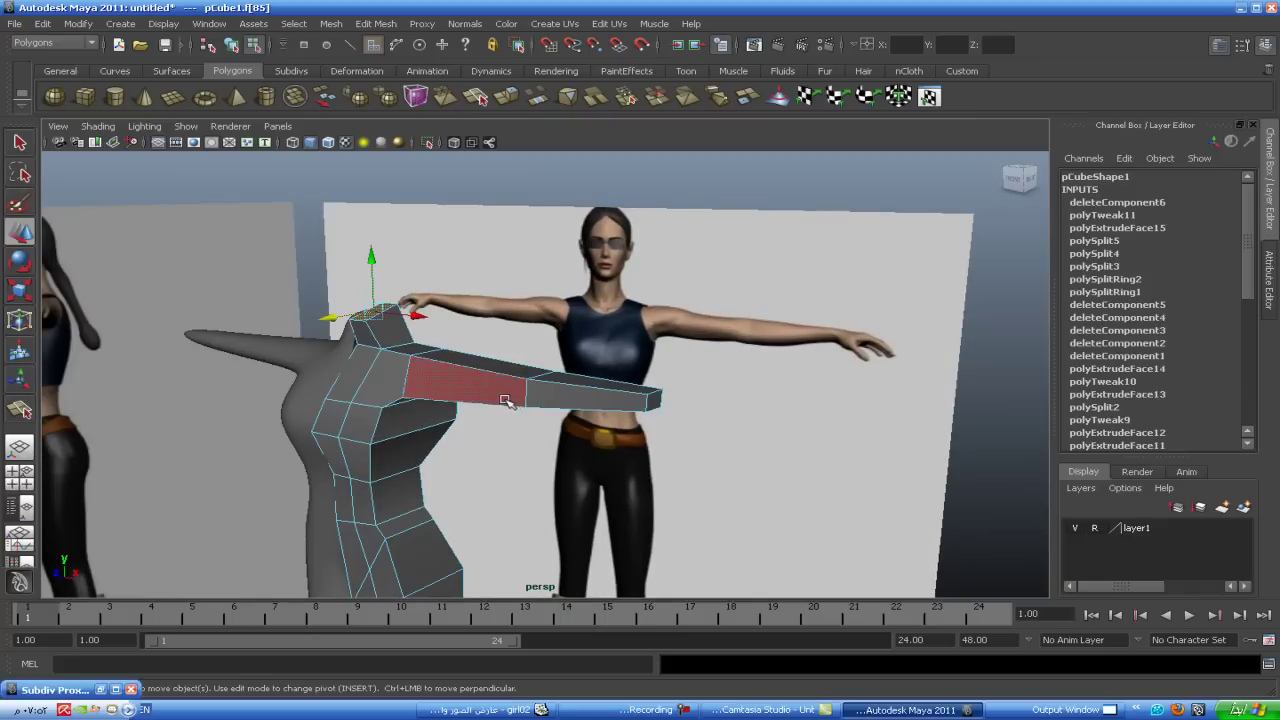
pyautogui.press('space')
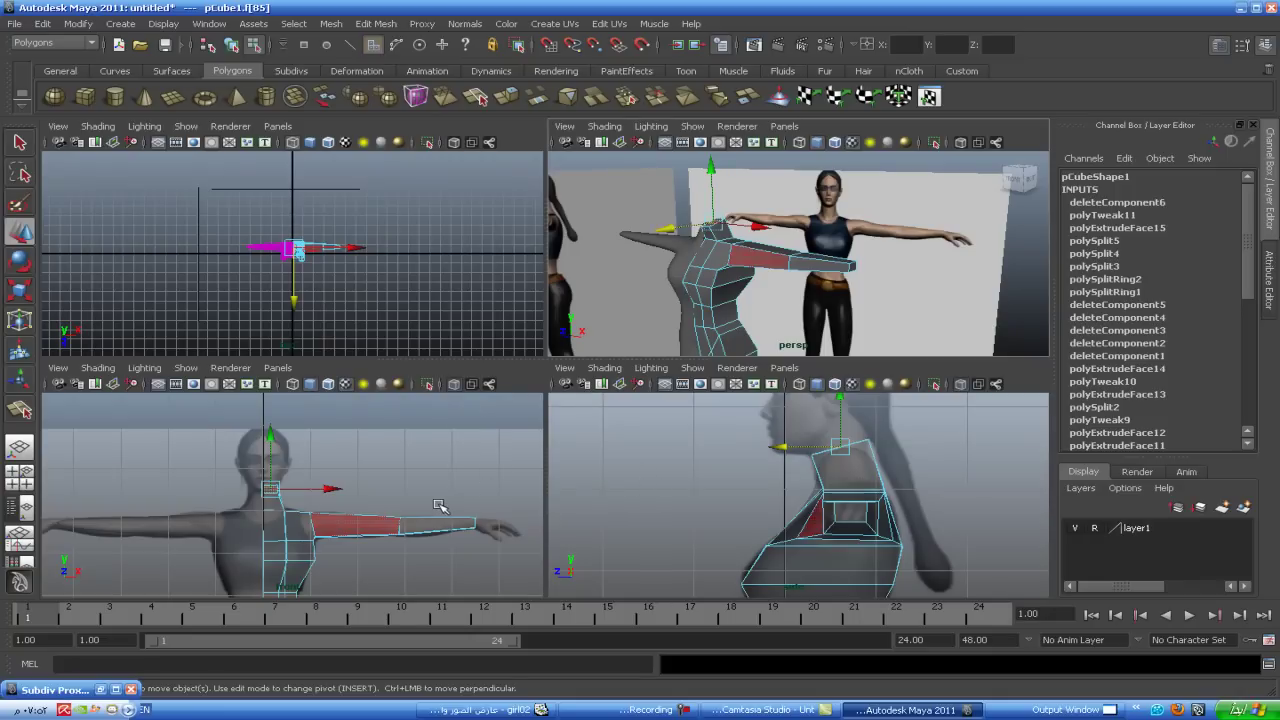
pyautogui.press('space')
pyautogui.scroll(-3, 657, 443)
pyautogui.keyDown('shift'); pyautogui.moveTo(563, 380); pyautogui.dragTo(598, 345, button='right'); pyautogui.keyUp('shift')
pyautogui.moveTo(586, 333)
pyautogui.mouseDown()
pyautogui.moveTo(572, 288)
pyautogui.moveTo(588, 330)
pyautogui.moveTo(618, 284)
pyautogui.moveTo(569, 299)
pyautogui.mouseUp()
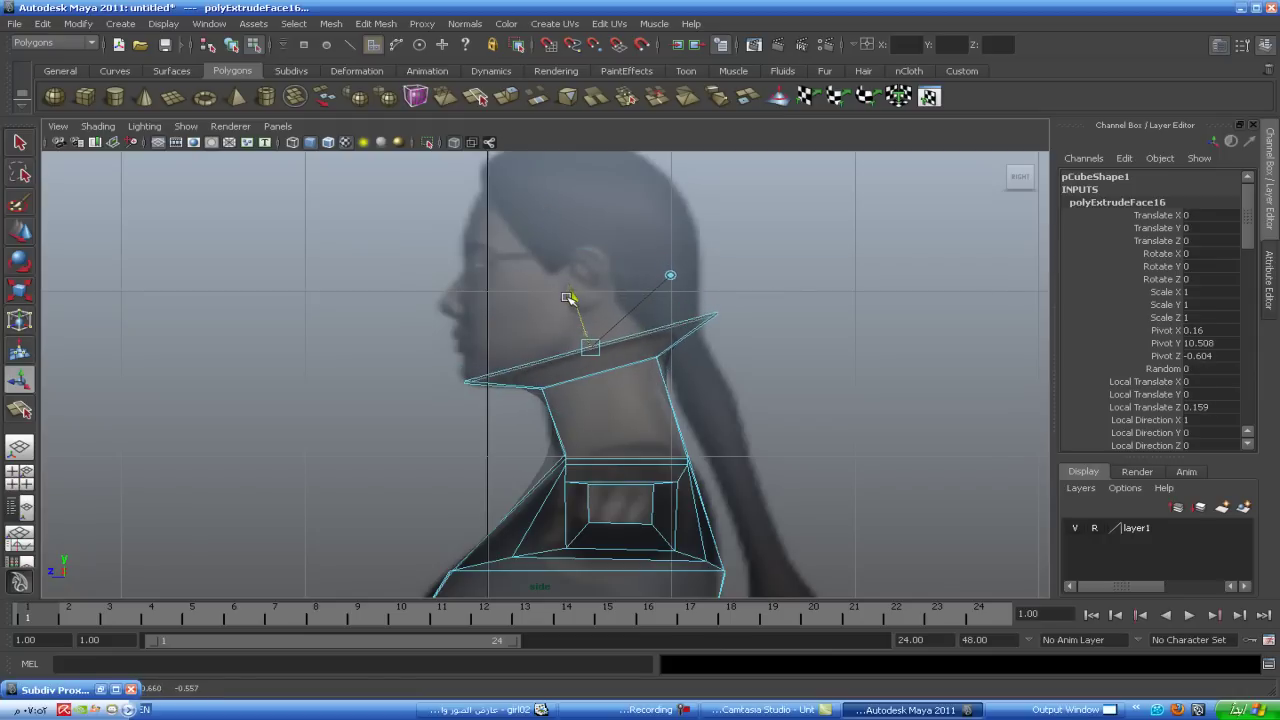
# - Extrude a head block (polyExtrudeFace17) above the jaw and lower its back top corner
pyautogui.hotkey('ctrl', 'e')
pyautogui.moveTo(577, 298); pyautogui.dragTo(577, 183)
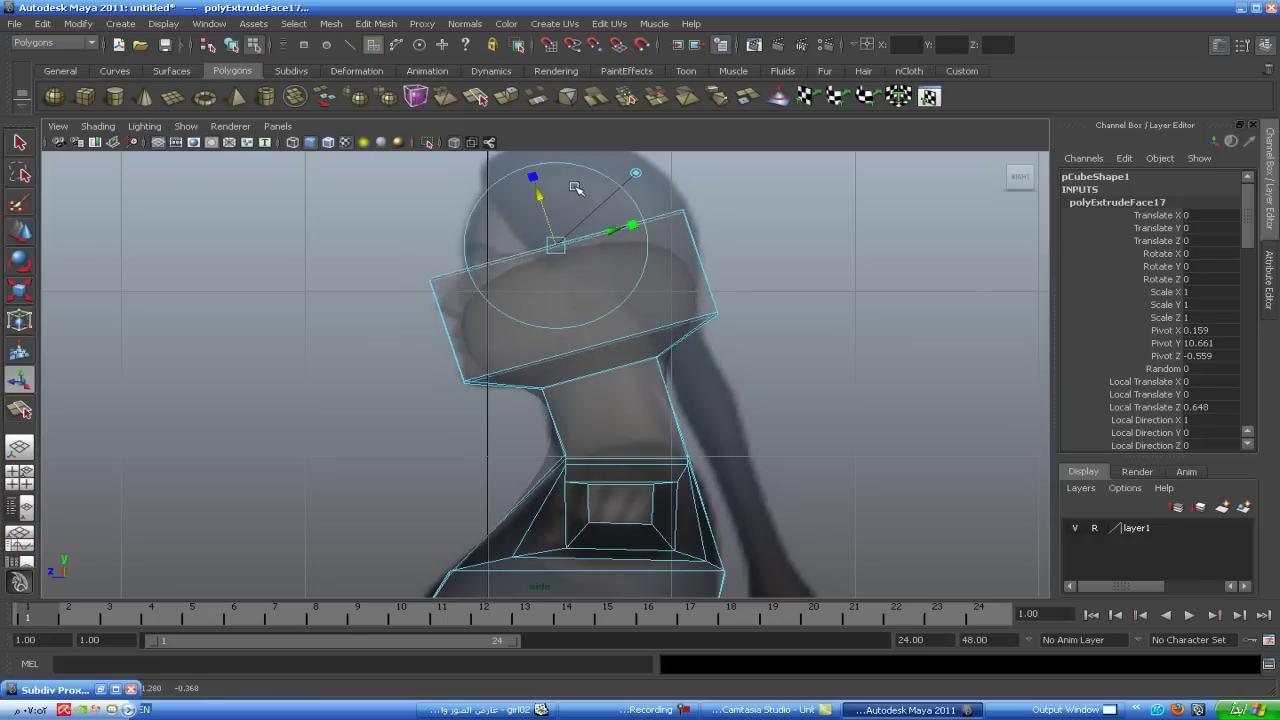
pyautogui.moveTo(435, 281); pyautogui.dragTo(388, 282, button='right')
pyautogui.moveTo(420, 271)
pyautogui.mouseDown()
pyautogui.moveTo(441, 291)
pyautogui.moveTo(407, 271)
pyautogui.mouseUp()
pyautogui.press('w')
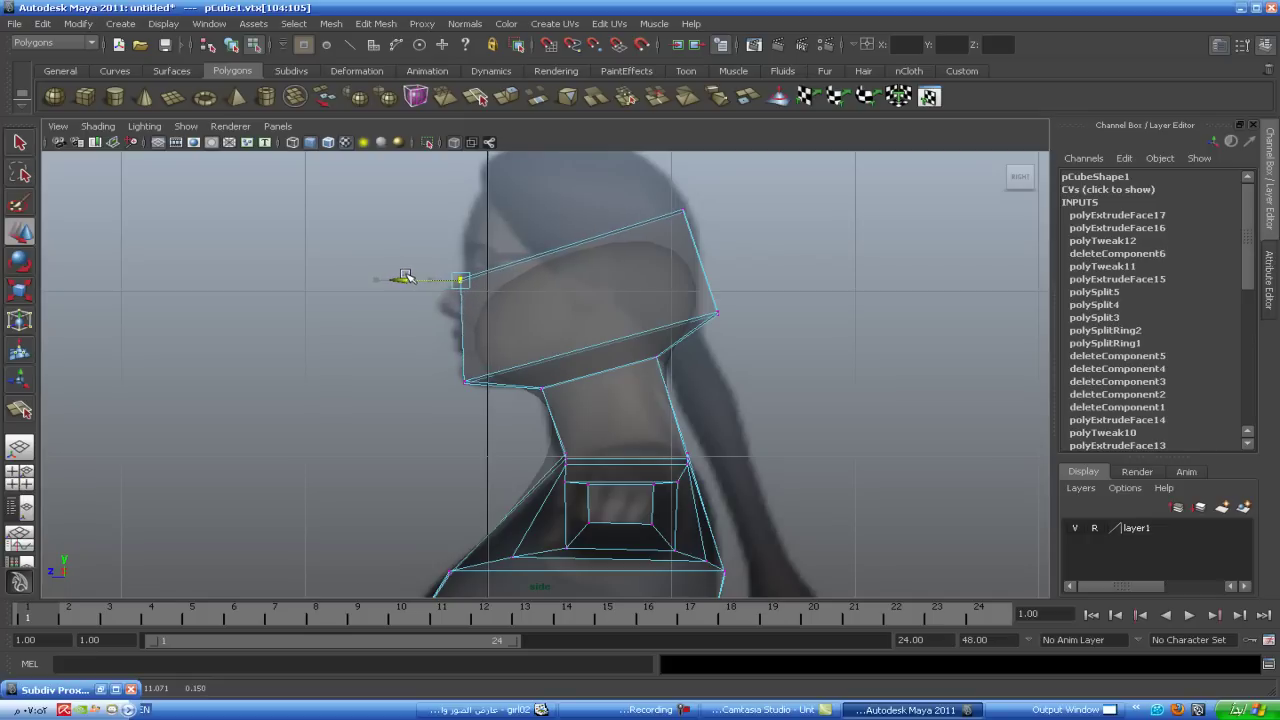
pyautogui.moveTo(702, 194)
pyautogui.mouseDown()
pyautogui.moveTo(668, 228)
pyautogui.moveTo(700, 237)
pyautogui.moveTo(692, 244)
pyautogui.mouseUp()
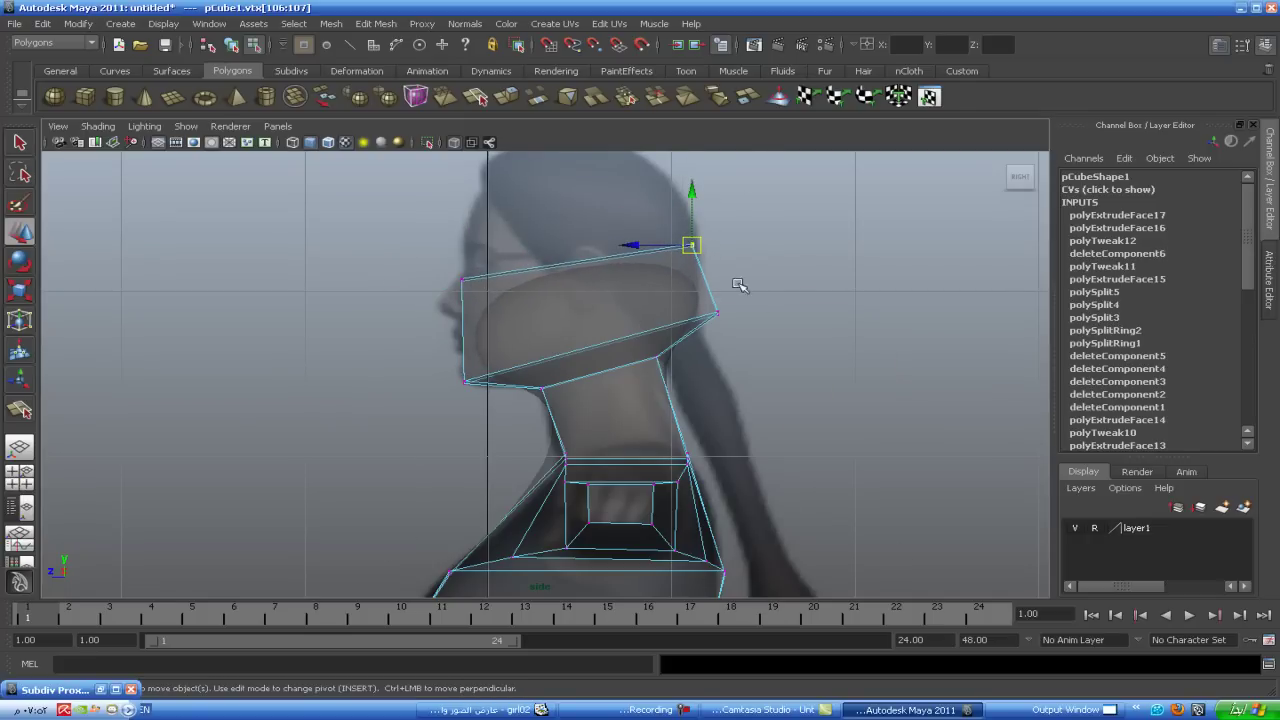
# - Select the head block's top face and frame the whole head in side view
pyautogui.press('space')
pyautogui.press('space')
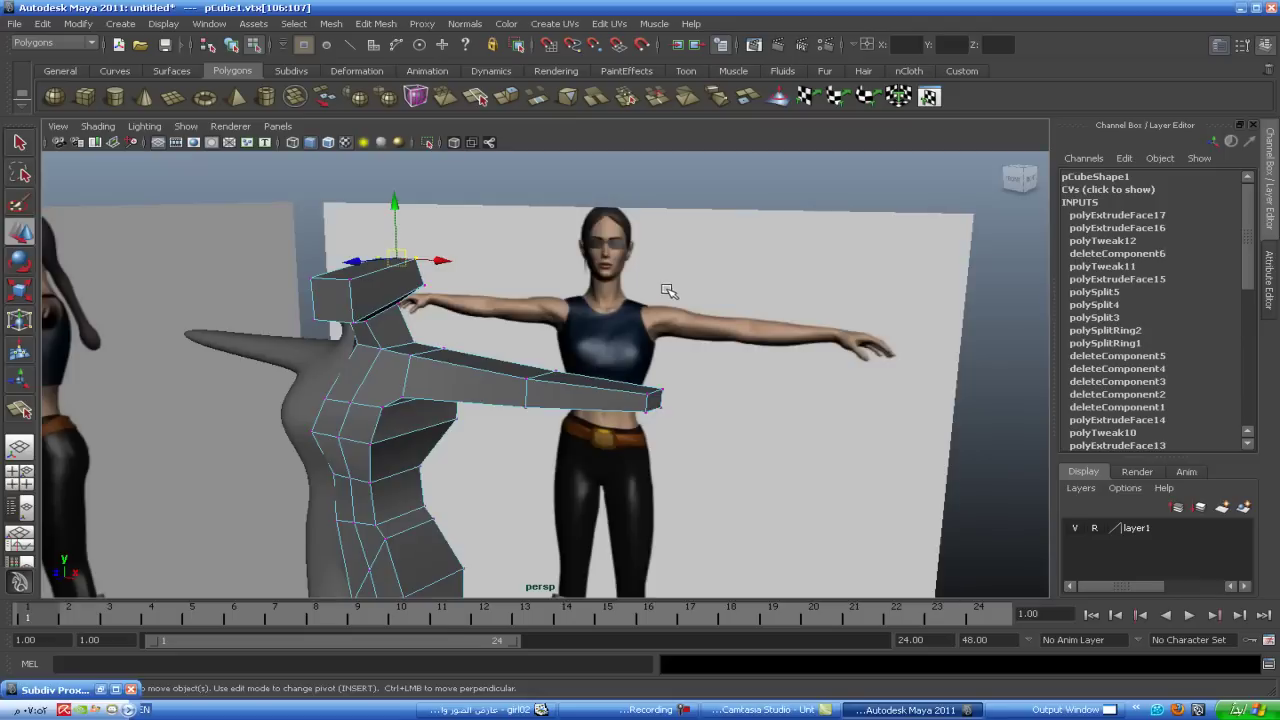
pyautogui.keyDown('alt'); pyautogui.moveTo(666, 286); pyautogui.dragTo(328, 307); pyautogui.keyUp('alt')
pyautogui.moveTo(328, 307); pyautogui.dragTo(322, 345, button='right')
pyautogui.click(325, 312)
pyautogui.press('space')
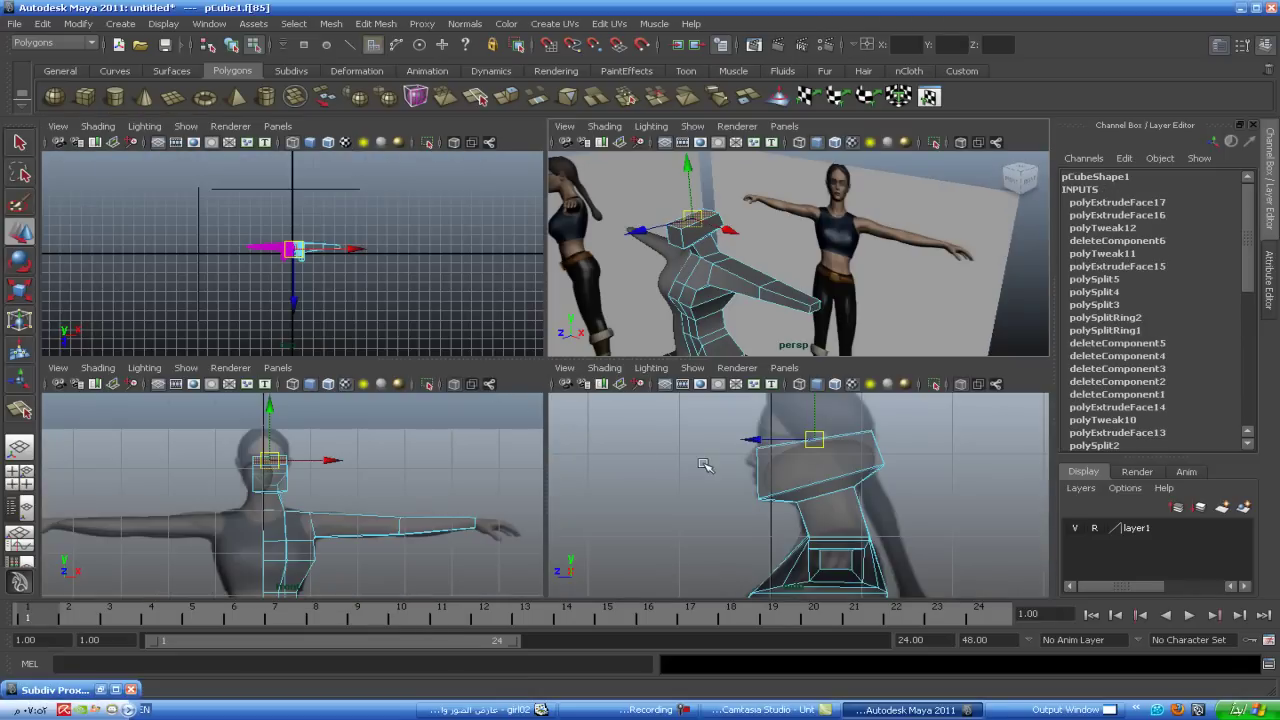
pyautogui.press('space')
pyautogui.keyDown('alt'); pyautogui.moveTo(580, 430); pyautogui.dragTo(588, 482, button='middle'); pyautogui.keyUp('alt')
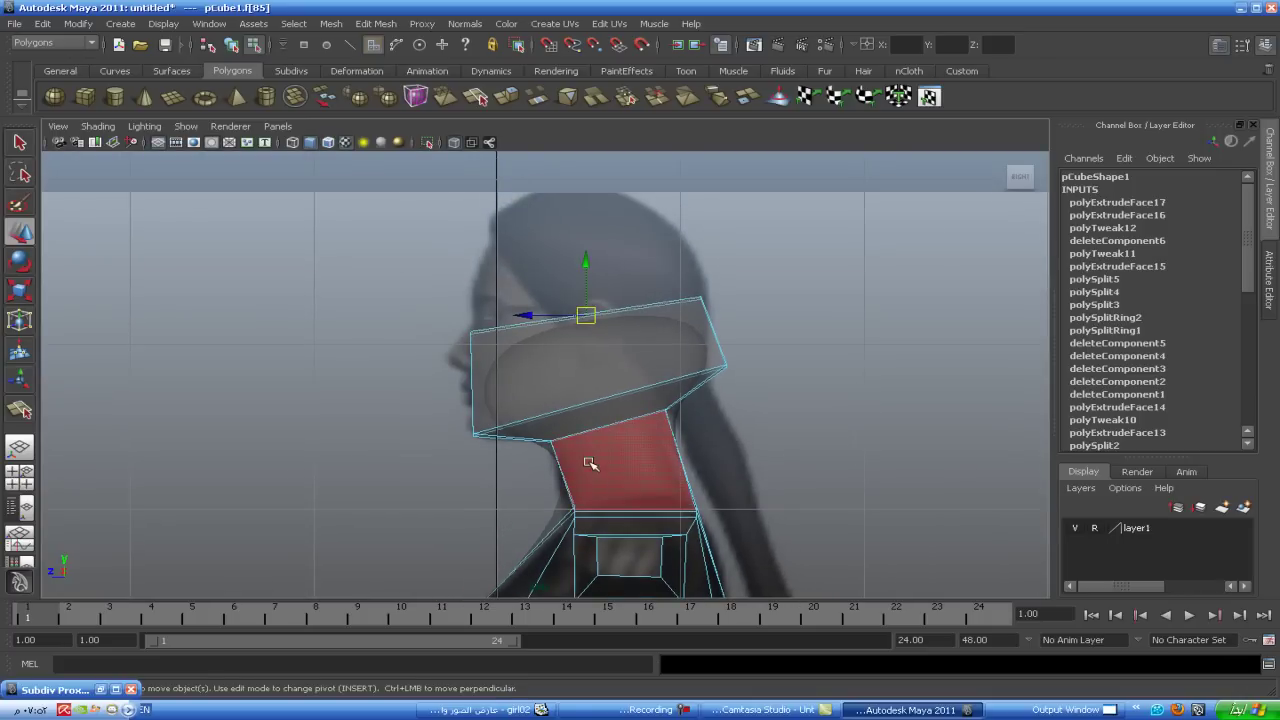
# - Extrude the head's top face and raise it toward the crown
pyautogui.hotkey('ctrl', 'e')
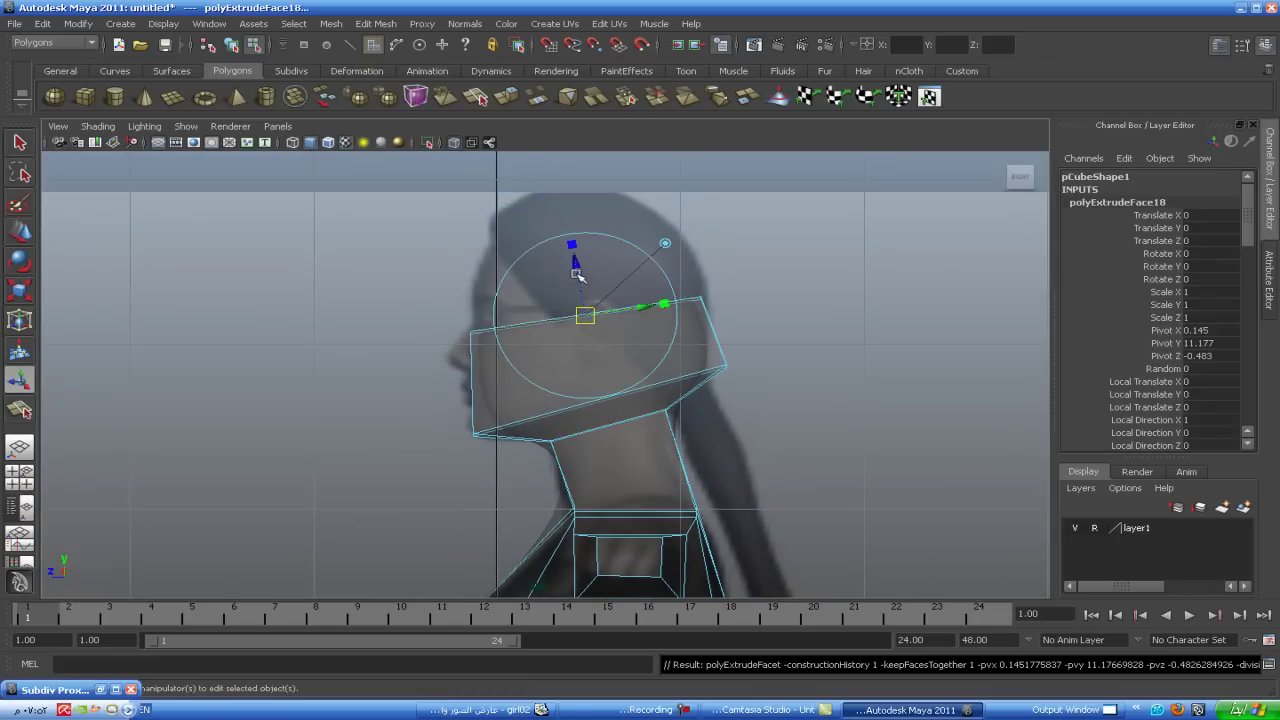
pyautogui.moveTo(577, 273); pyautogui.dragTo(581, 220)
pyautogui.hotkey('ctrl', 'z')
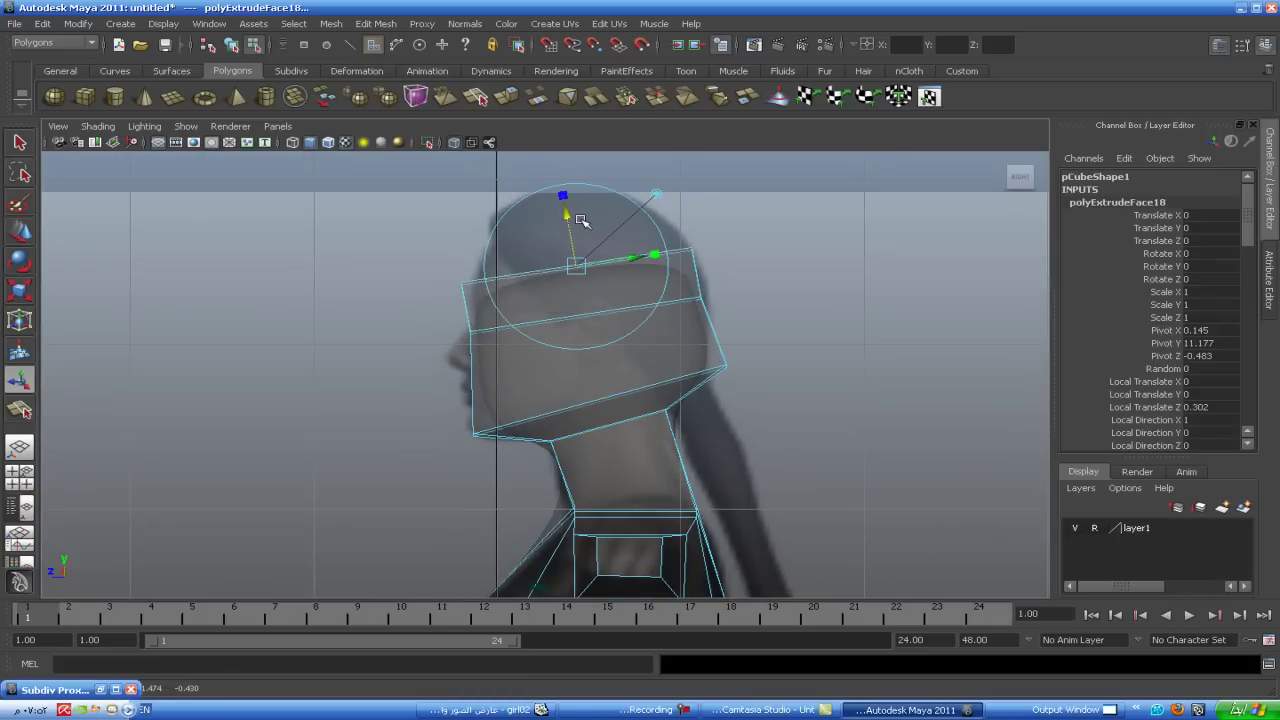
pyautogui.moveTo(576, 264); pyautogui.dragTo(588, 183)
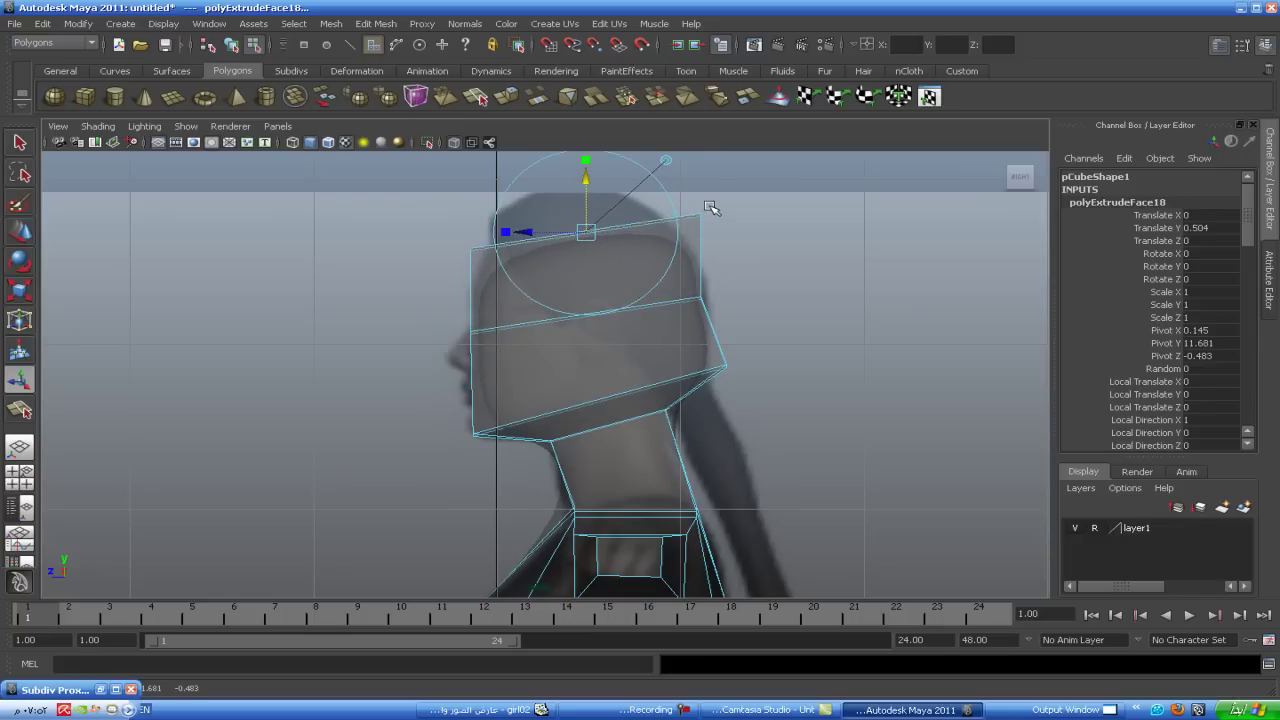
# - Move the head's top back, mid-back and front vertices onto the side-view skull outline
pyautogui.moveTo(696, 214)
pyautogui.mouseDown(button='right')
pyautogui.moveTo(576, 210)
pyautogui.moveTo(626, 214)
pyautogui.mouseUp(button='right')
pyautogui.moveTo(716, 210); pyautogui.dragTo(697, 222)
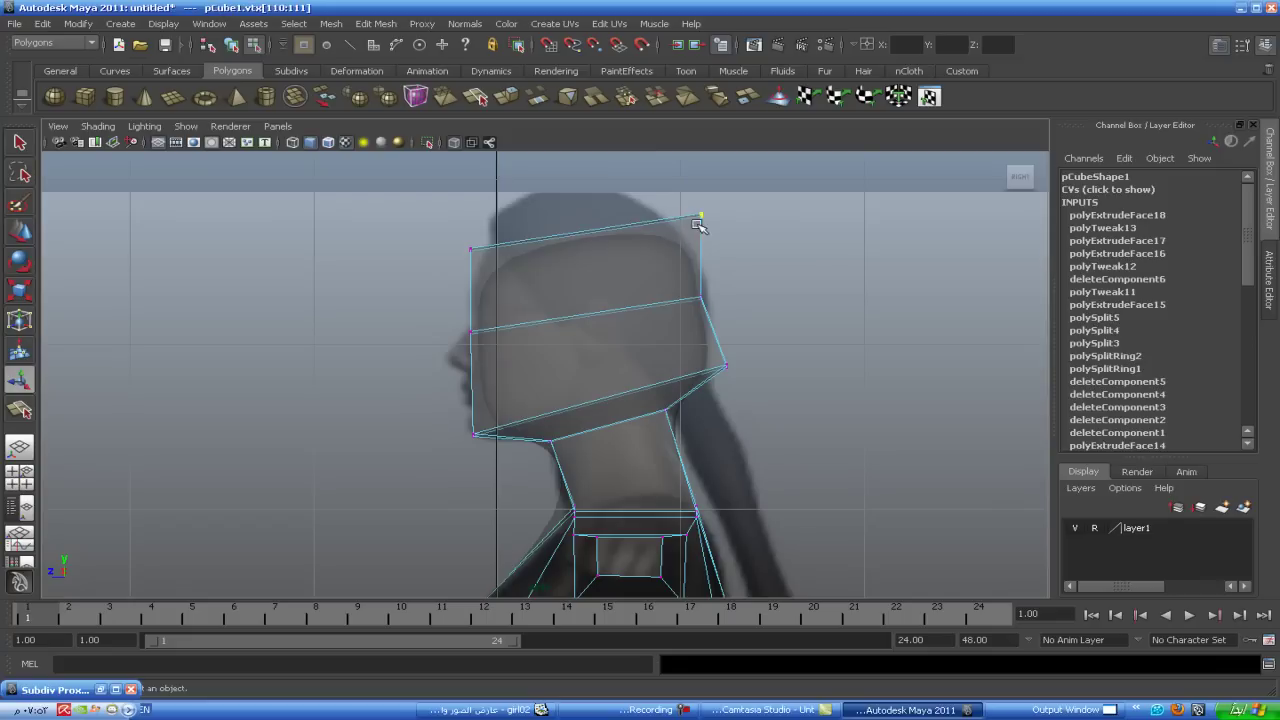
pyautogui.press('w')
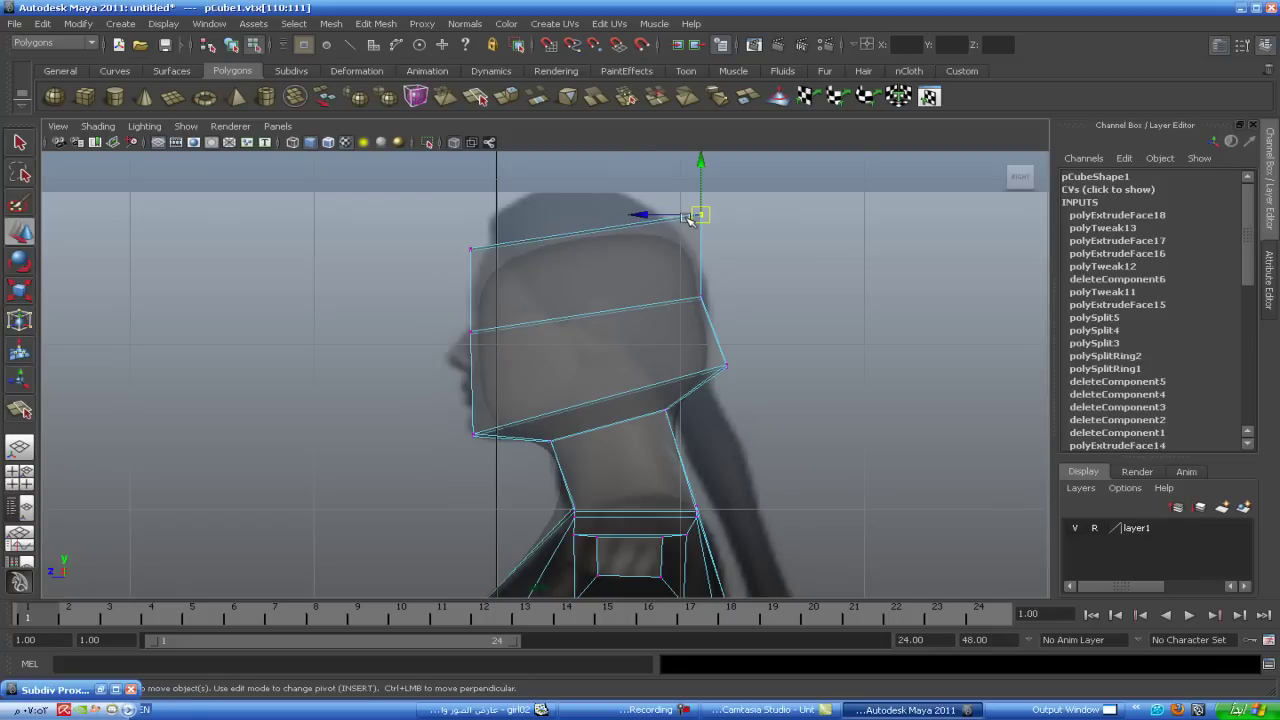
pyautogui.moveTo(697, 217); pyautogui.dragTo(662, 215)
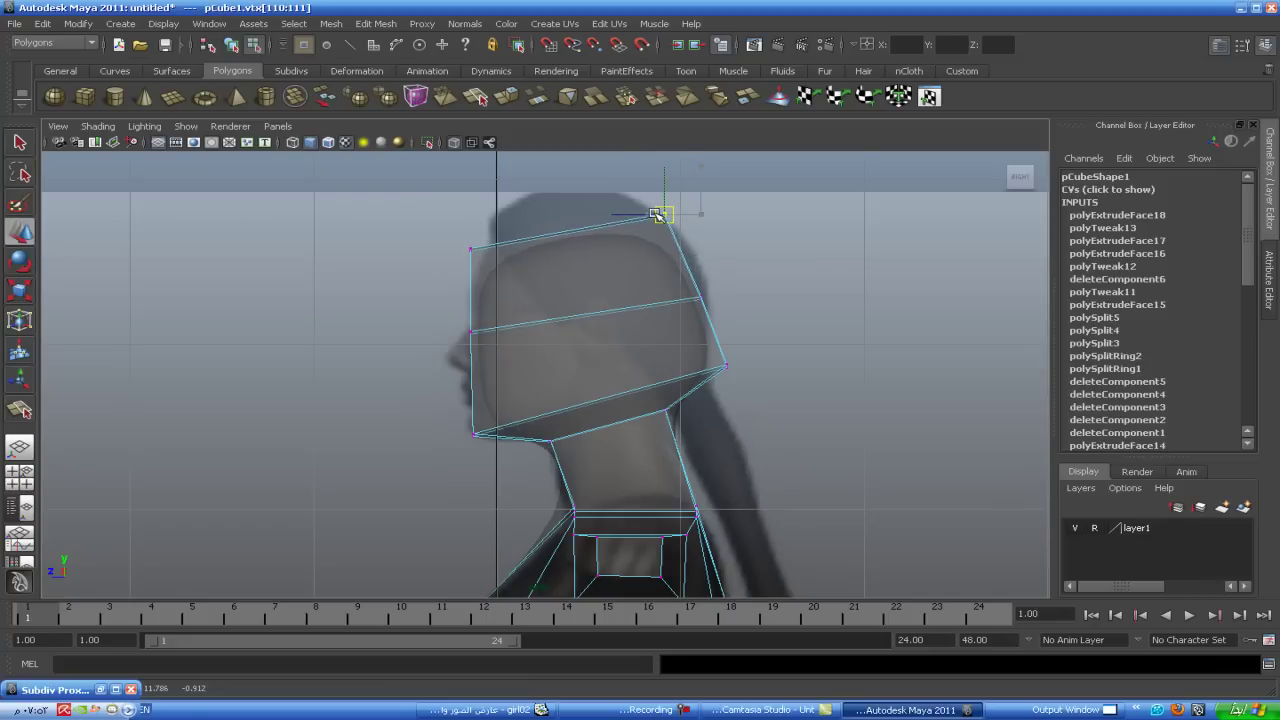
pyautogui.moveTo(712, 290)
pyautogui.mouseDown()
pyautogui.moveTo(698, 300)
pyautogui.moveTo(709, 290)
pyautogui.mouseUp()
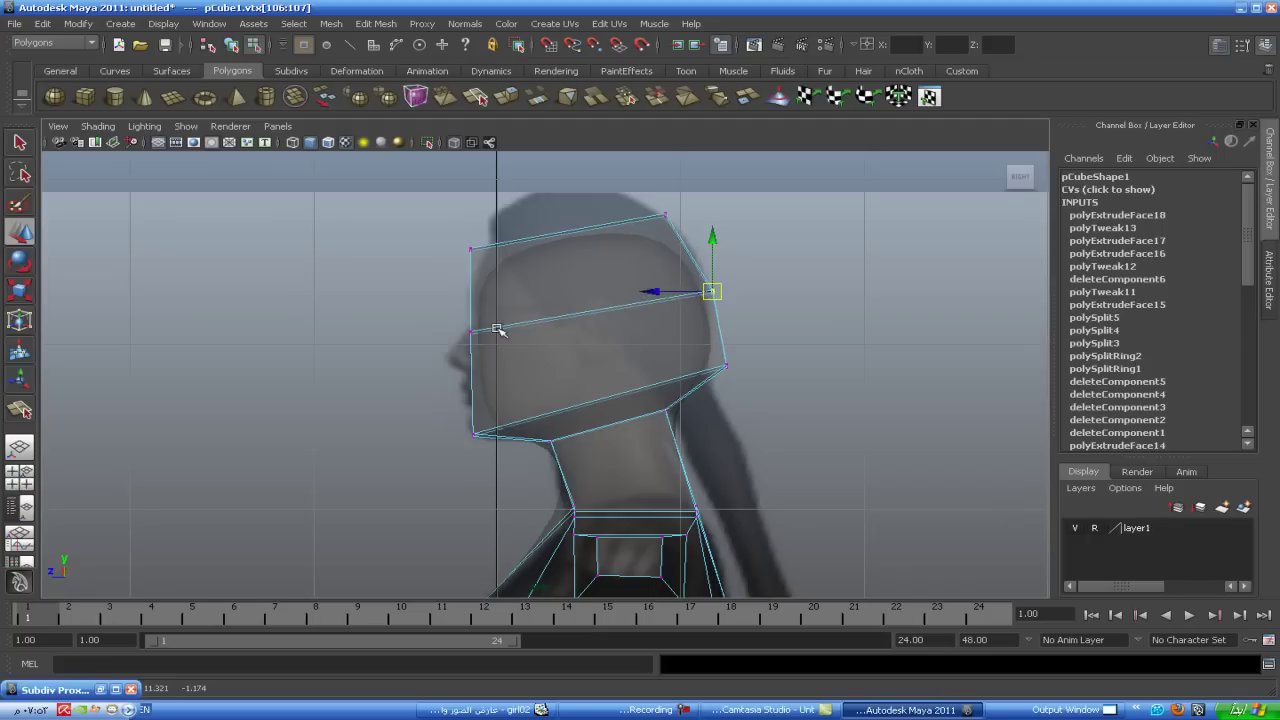
pyautogui.moveTo(452, 316)
pyautogui.mouseDown()
pyautogui.moveTo(488, 352)
pyautogui.moveTo(474, 309)
pyautogui.mouseUp()
pyautogui.moveTo(442, 230)
pyautogui.mouseDown()
pyautogui.moveTo(500, 274)
pyautogui.moveTo(473, 240)
pyautogui.moveTo(495, 218)
pyautogui.mouseUp()
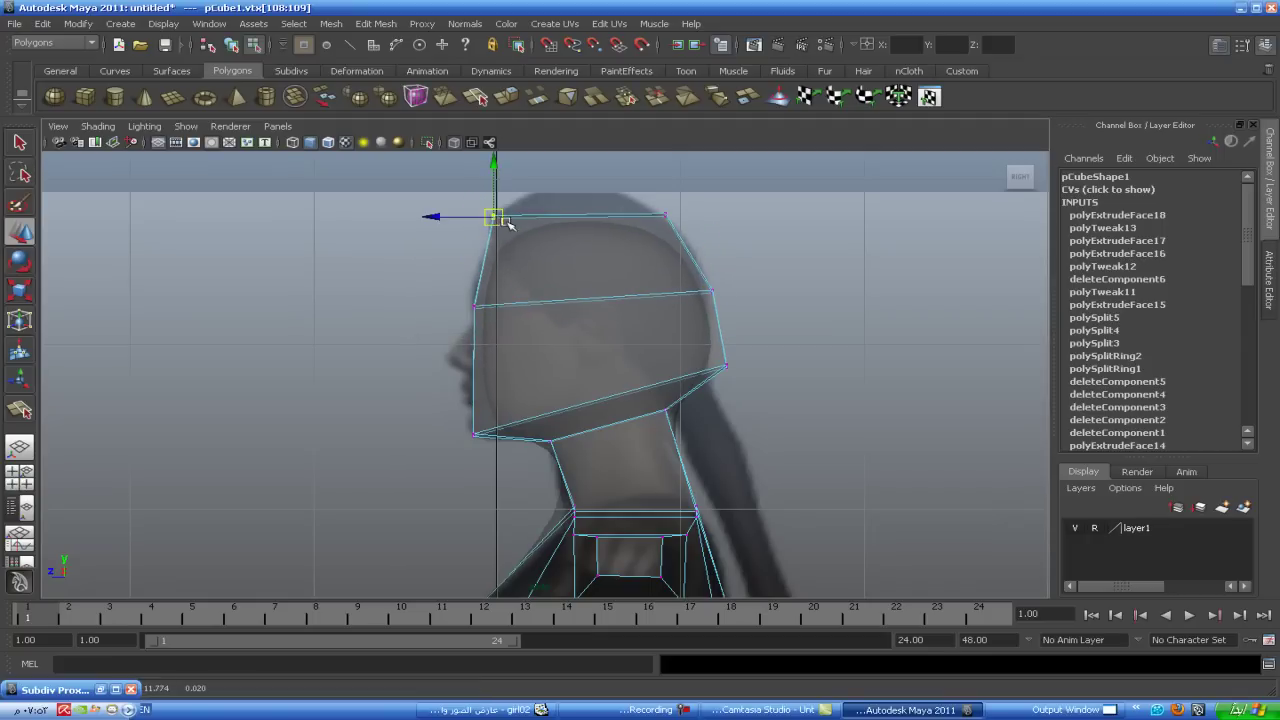
# - Select the head's top face in perspective and extrude it again (polyExtrudeFace18)
pyautogui.press('space')
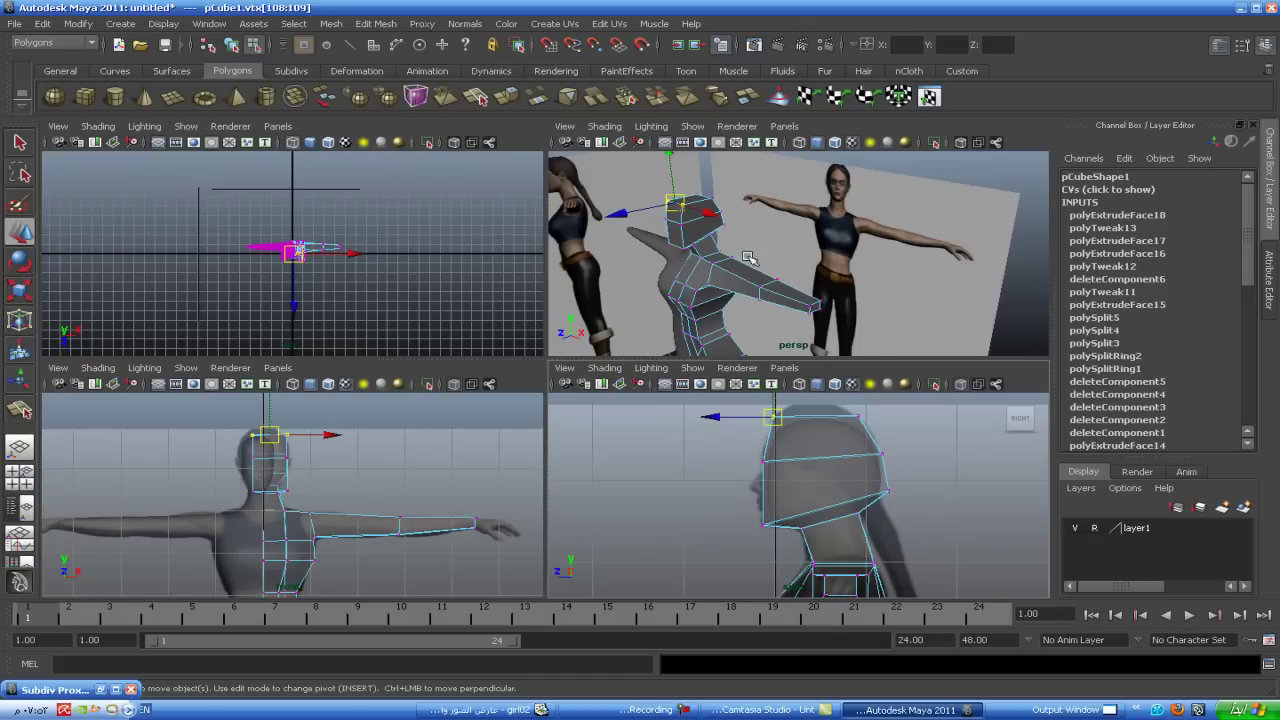
pyautogui.press('space')
pyautogui.keyDown('alt'); pyautogui.moveTo(709, 271); pyautogui.dragTo(370, 350); pyautogui.keyUp('alt')
pyautogui.moveTo(370, 350); pyautogui.dragTo(405, 362, button='right')
pyautogui.click(367, 355)
pyautogui.press('space')
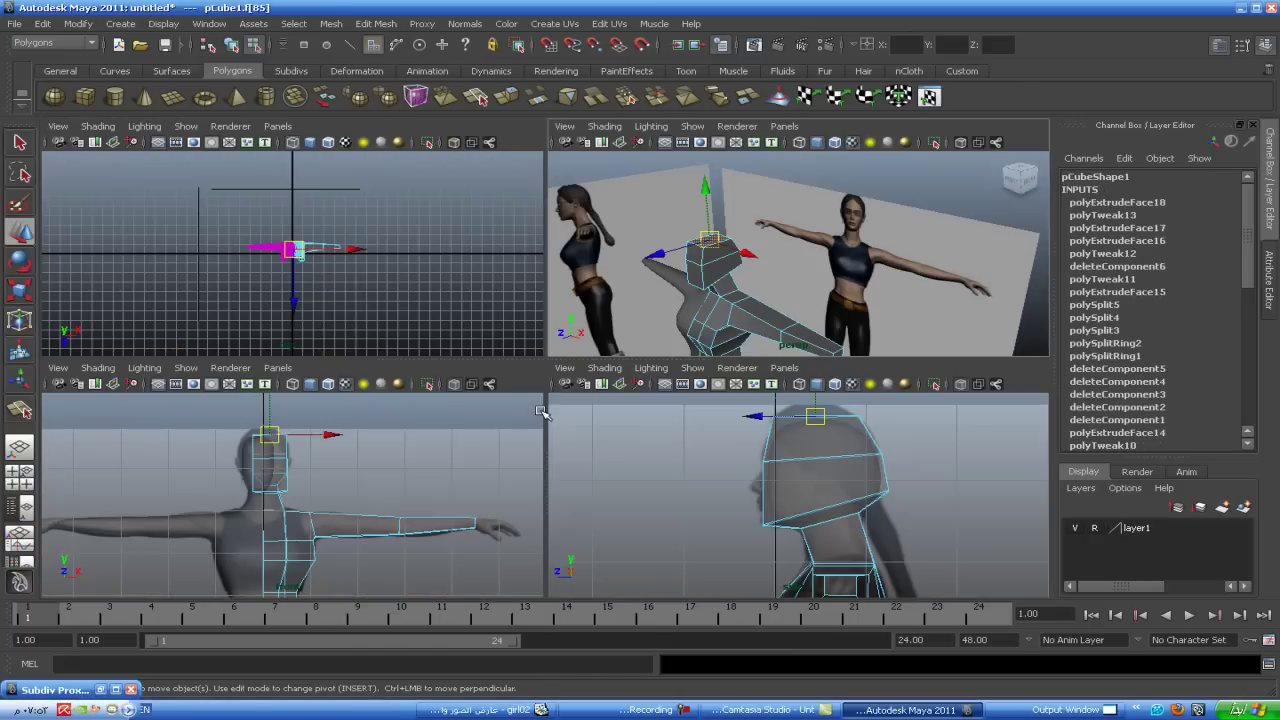
pyautogui.press('space')
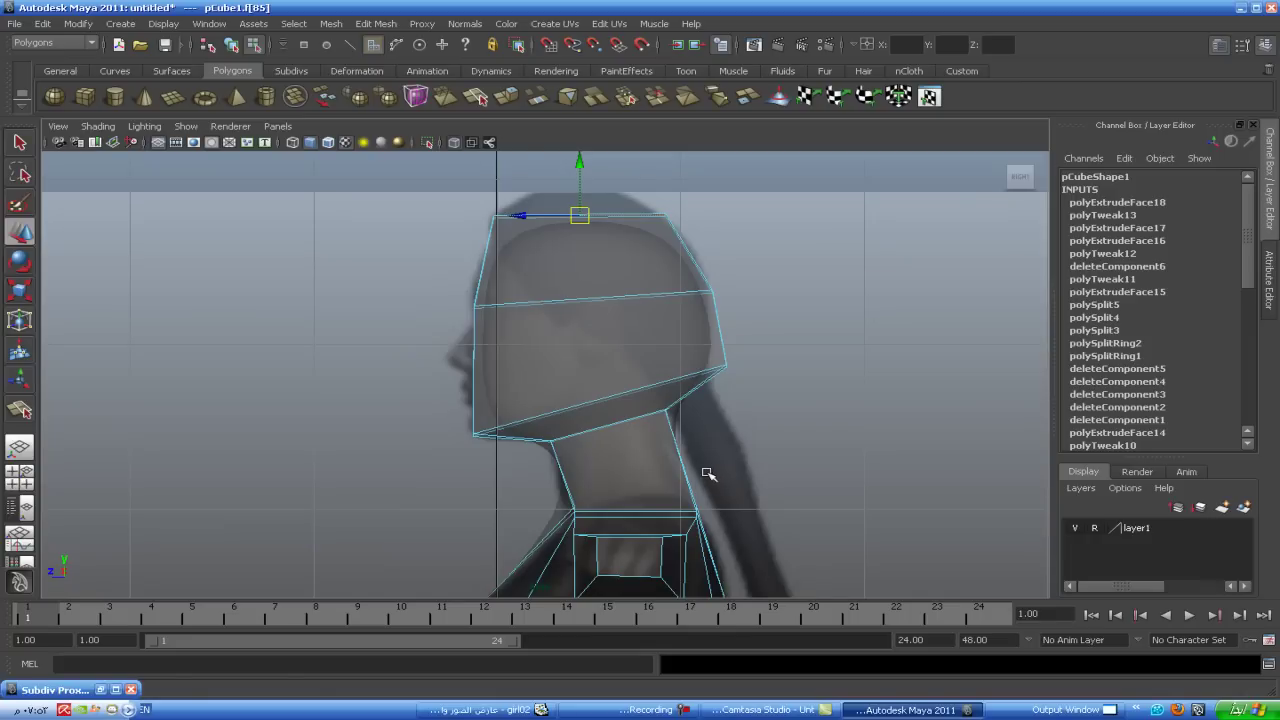
pyautogui.hotkey('ctrl', 'e')
# - Raise the new top section (polyExtrudeFace19) and pull its front and back crown vertices inward
pyautogui.moveTo(578, 178); pyautogui.dragTo(579, 150)
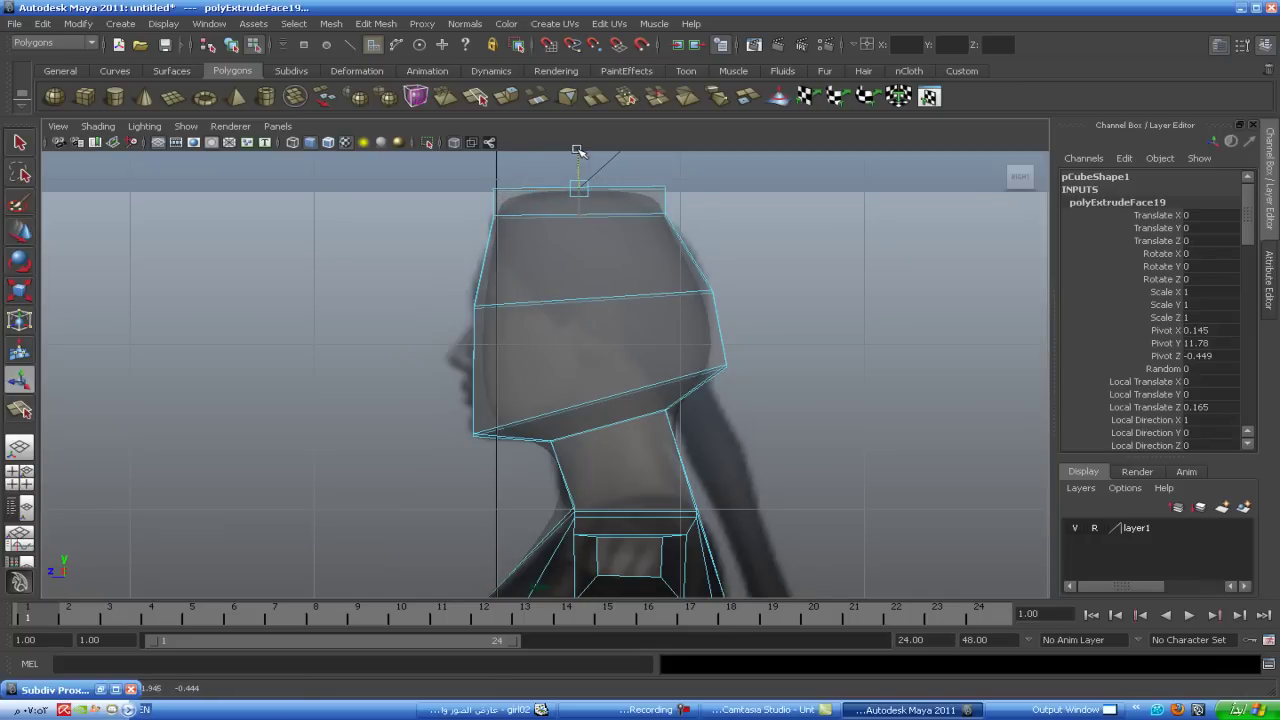
pyautogui.moveTo(637, 200); pyautogui.dragTo(513, 207, button='right')
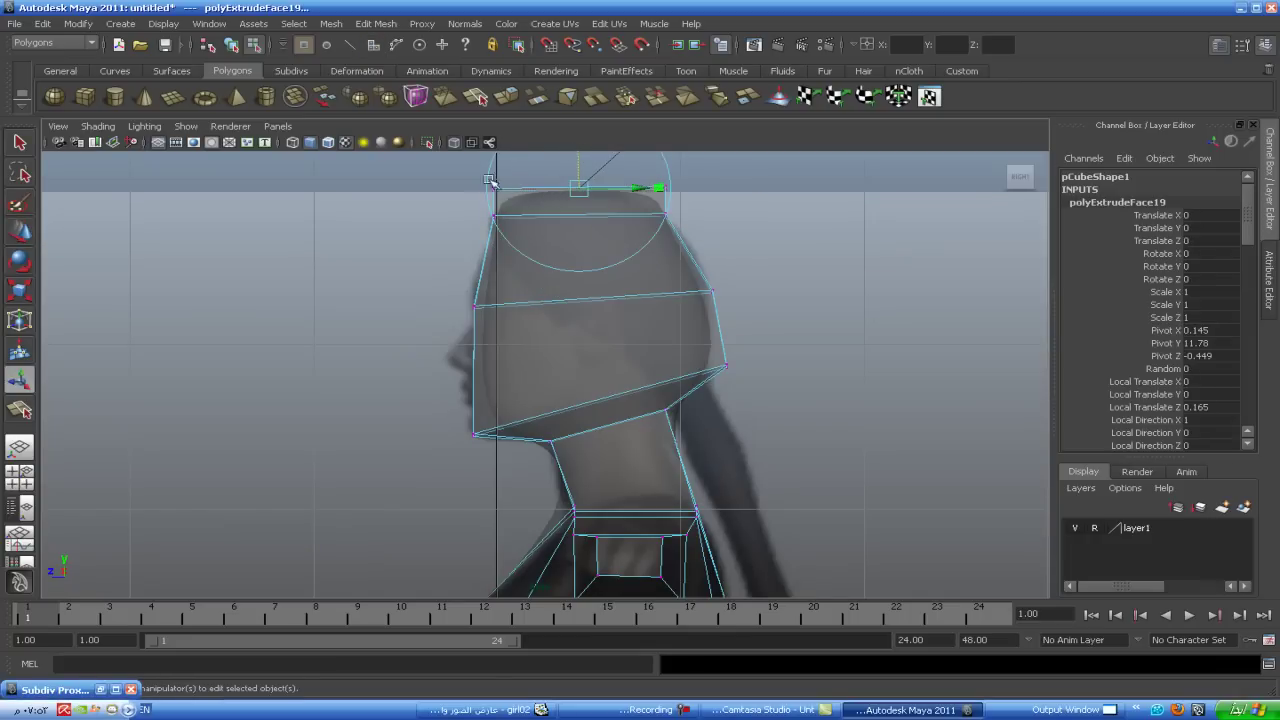
pyautogui.hotkey('ctrl', 'z')
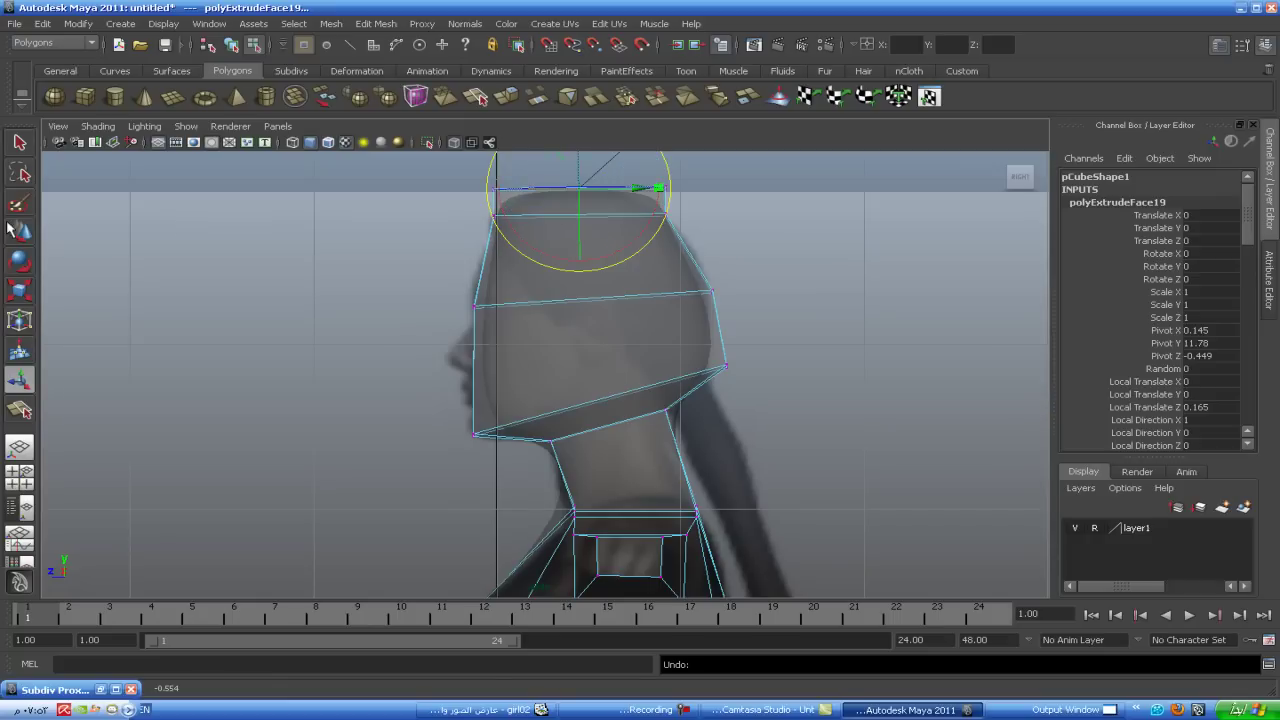
pyautogui.click(19, 232)
pyautogui.moveTo(476, 186); pyautogui.dragTo(514, 210)
pyautogui.moveTo(645, 175); pyautogui.dragTo(690, 194)
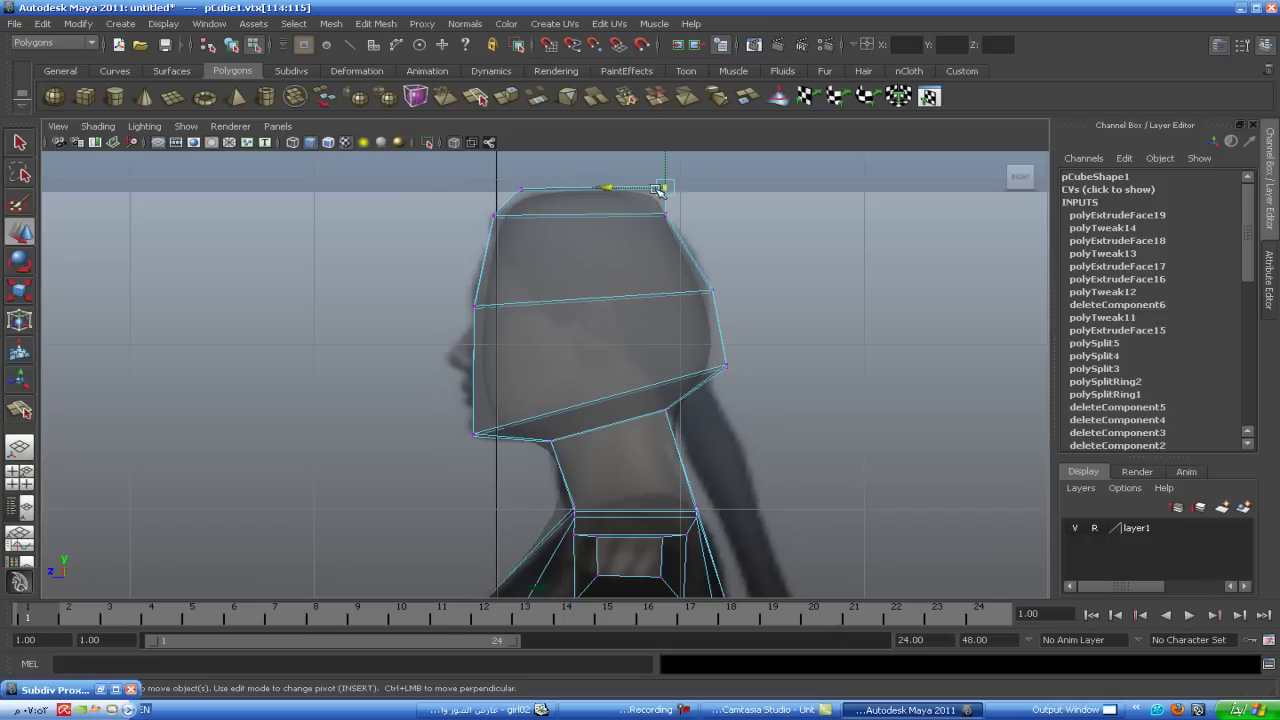
pyautogui.press('space')
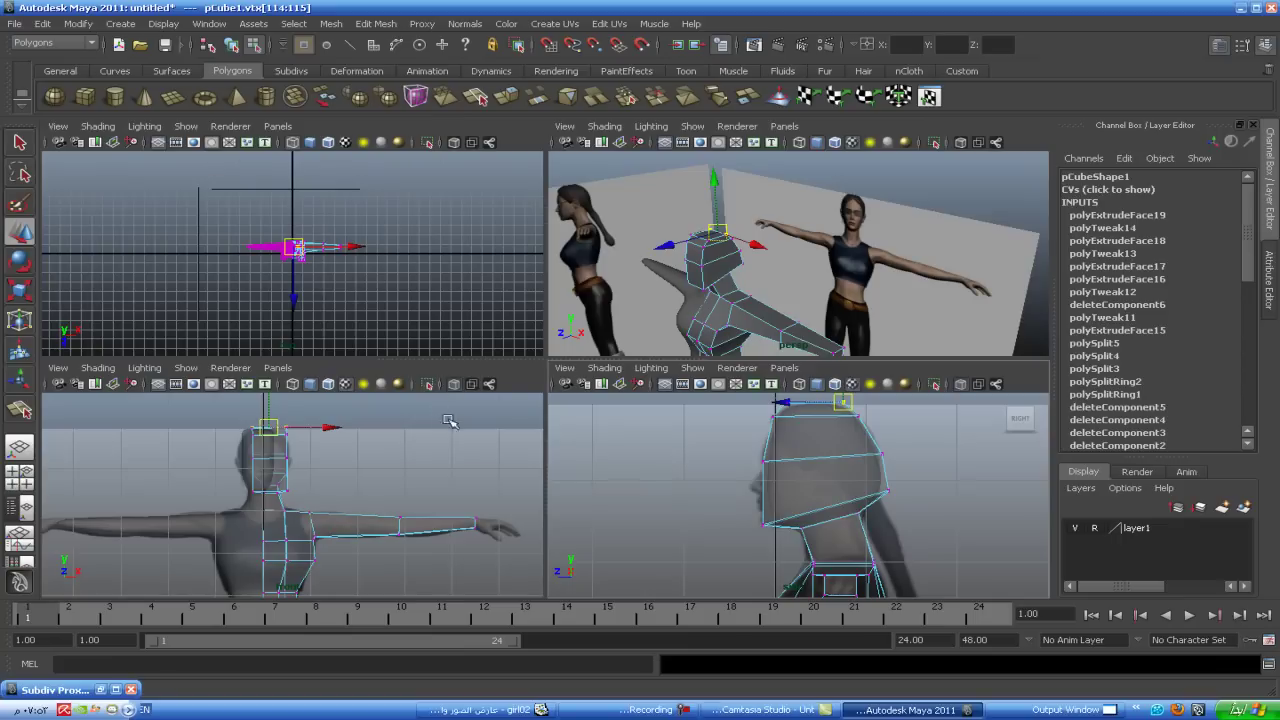
pyautogui.press('space')
pyautogui.moveTo(680, 298)
pyautogui.keyDown('alt'); pyautogui.mouseDown()
pyautogui.moveTo(763, 363)
pyautogui.moveTo(633, 376)
pyautogui.moveTo(529, 349)
pyautogui.mouseUp(); pyautogui.keyUp('alt')
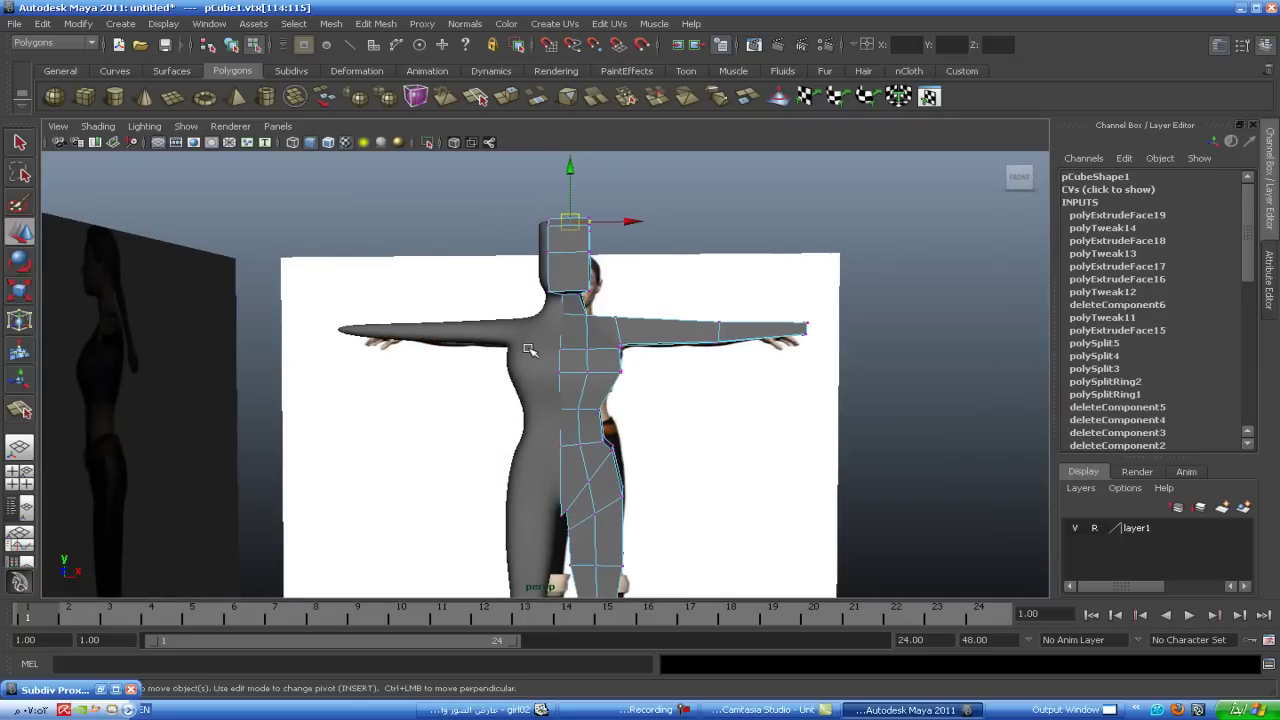
# - Shift the selected head-to-neck vertices right and preview the smoothed body over the cage
pyautogui.moveTo(536, 198); pyautogui.dragTo(557, 302)
pyautogui.moveTo(588, 258); pyautogui.dragTo(576, 302)
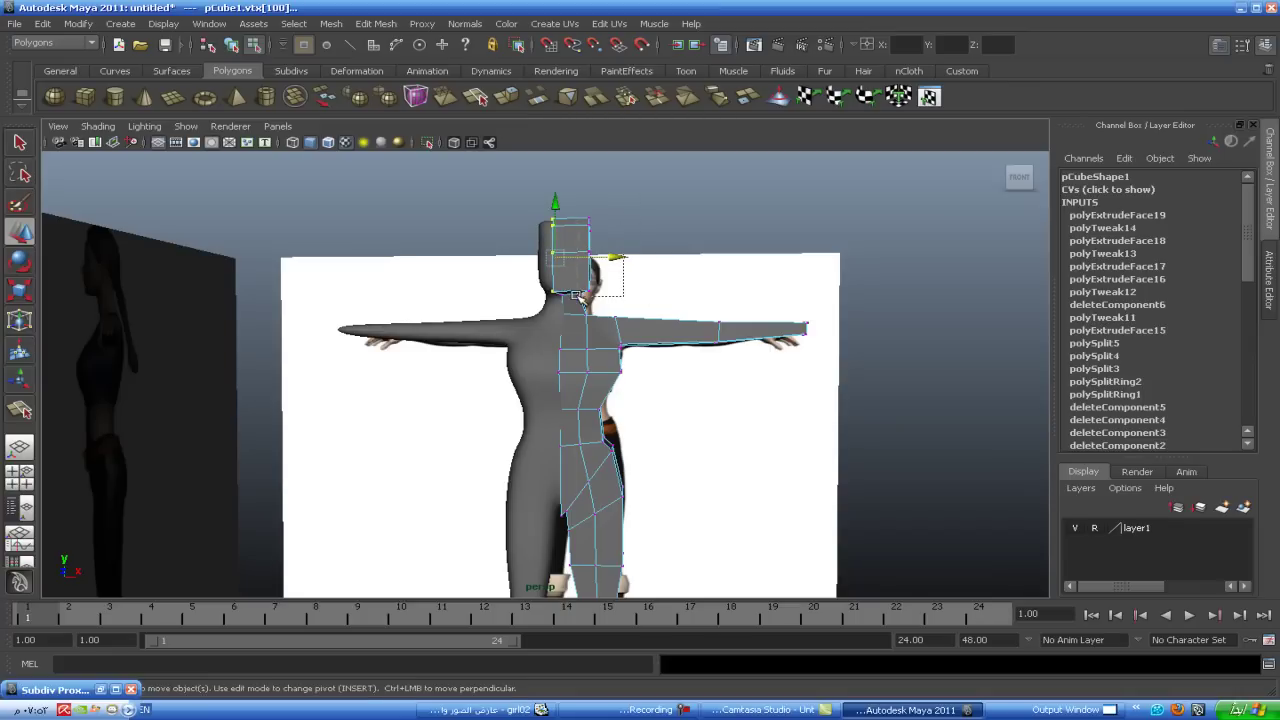
pyautogui.moveTo(622, 258)
pyautogui.mouseDown()
pyautogui.moveTo(617, 303)
pyautogui.moveTo(525, 410)
pyautogui.mouseUp()
pyautogui.press('space')
pyautogui.press('space')
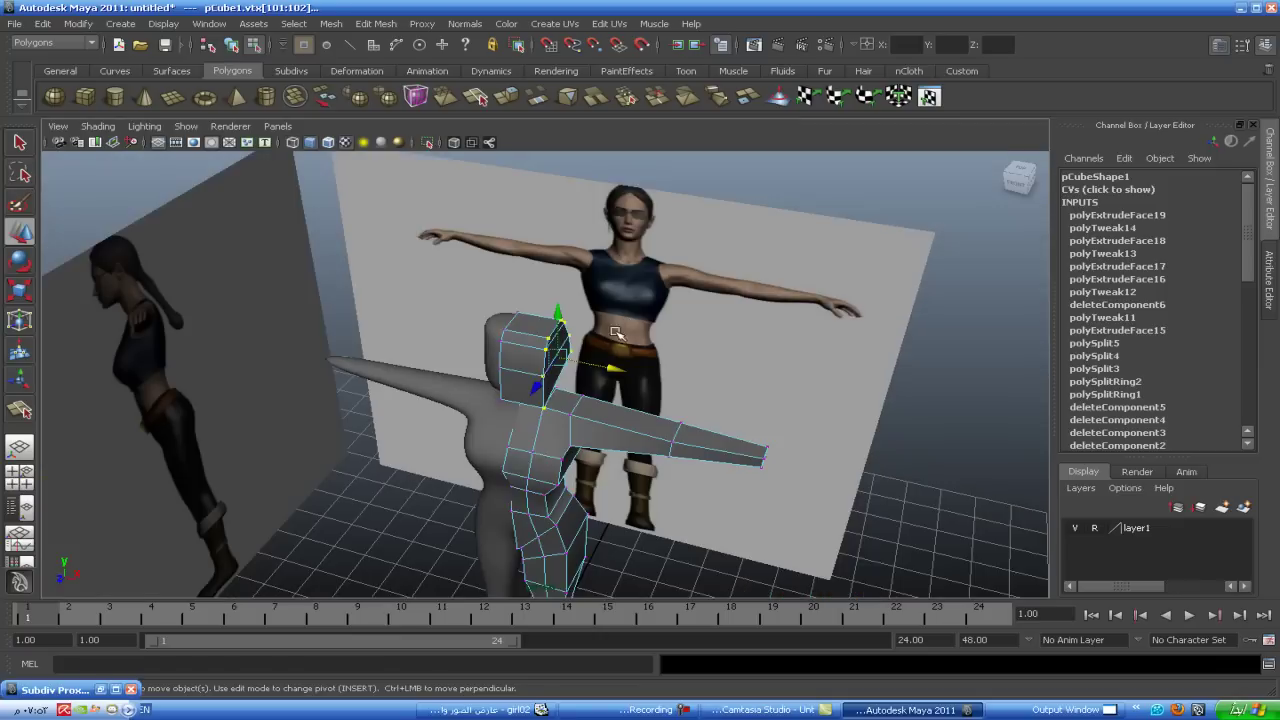
pyautogui.keyDown('alt'); pyautogui.moveTo(600, 340); pyautogui.dragTo(557, 339); pyautogui.keyUp('alt')
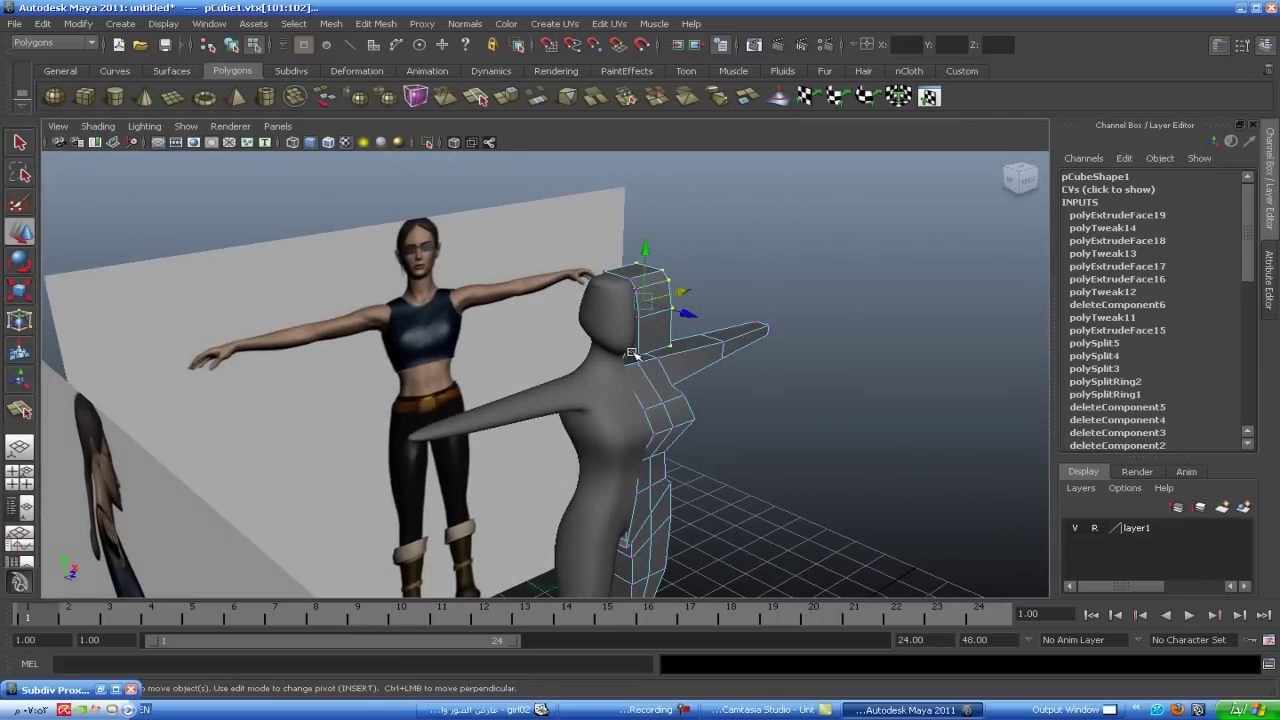
pyautogui.click(660, 437)
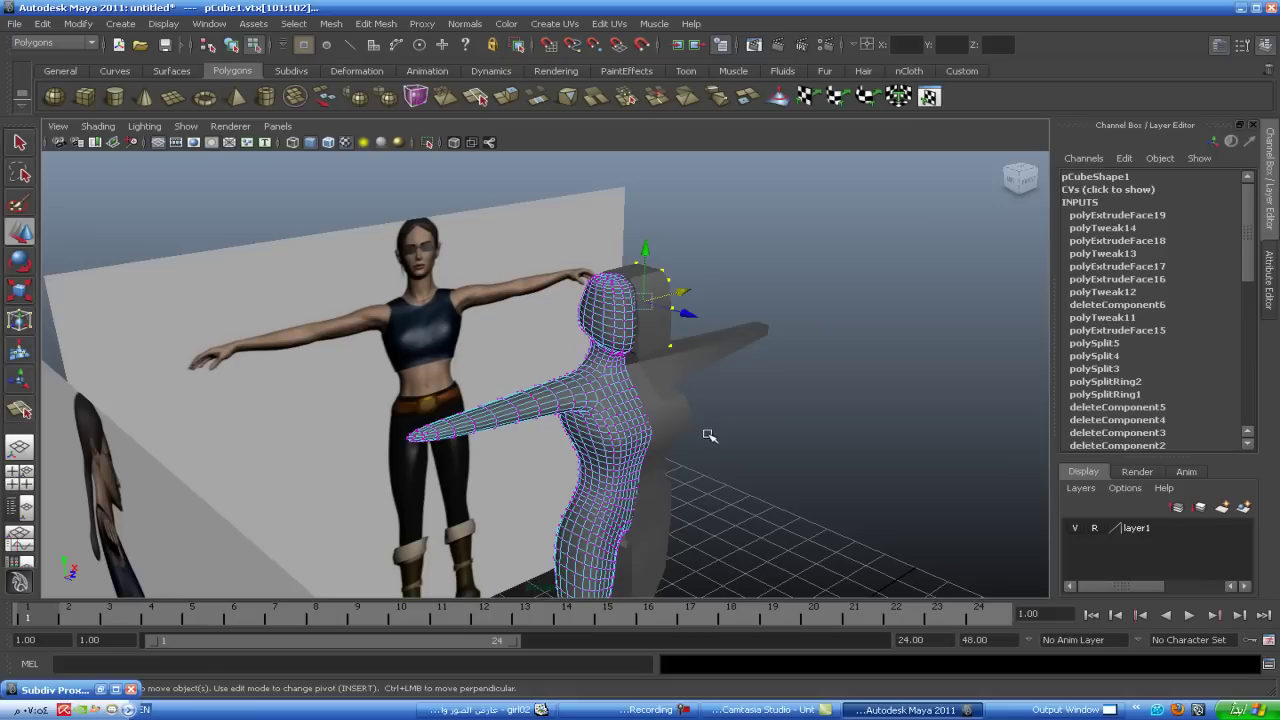
pyautogui.moveTo(682, 292); pyautogui.dragTo(655, 293)
pyautogui.hotkey('ctrl', 'z')
pyautogui.moveTo(607, 404); pyautogui.dragTo(680, 389, button='right')
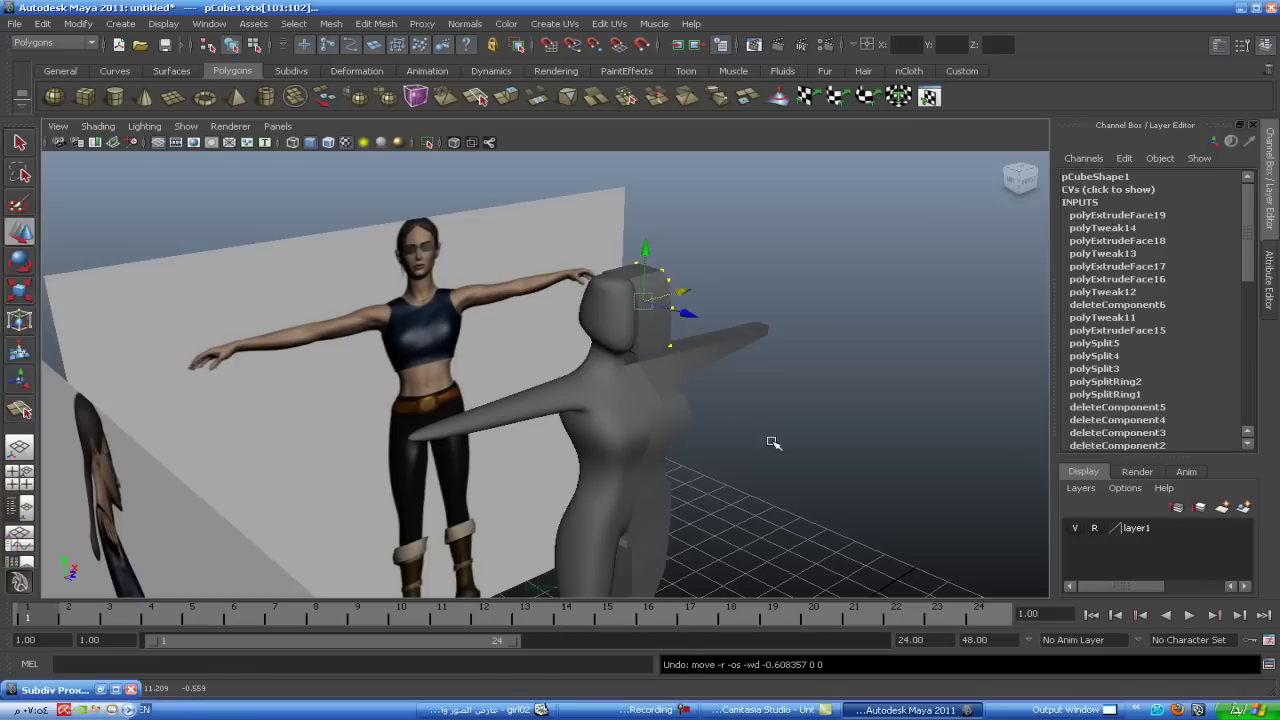
# - Move the smooth mirrored half pCube2 right toward the cage pCube1
pyautogui.click(585, 426)
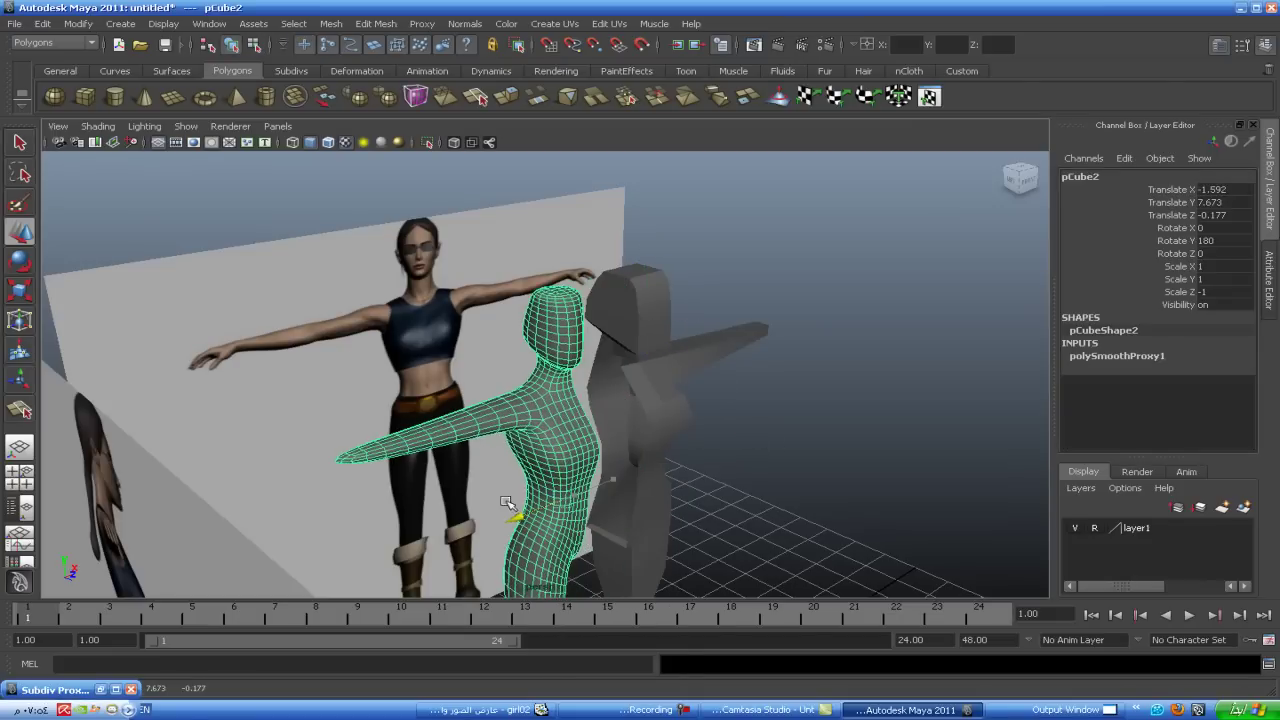
pyautogui.click(640, 345)
pyautogui.rightClick(626, 333)
pyautogui.click(630, 369)
pyautogui.click(618, 307)
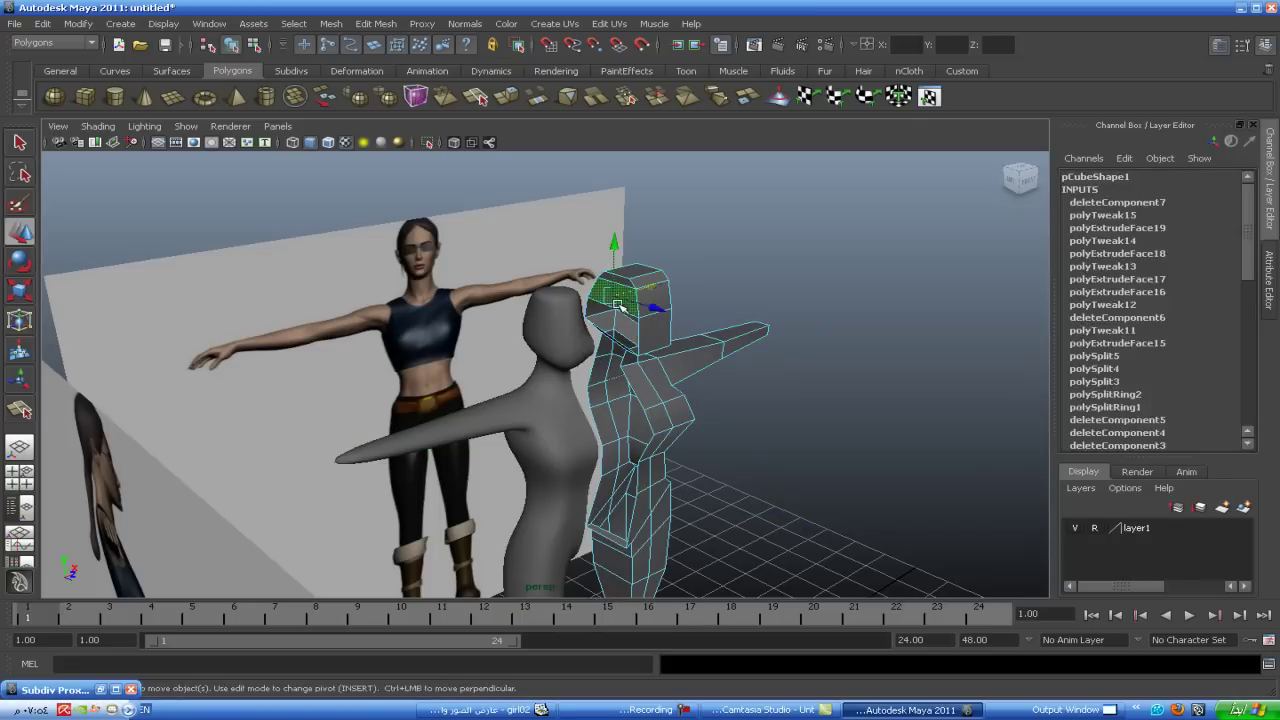
pyautogui.click(619, 287)
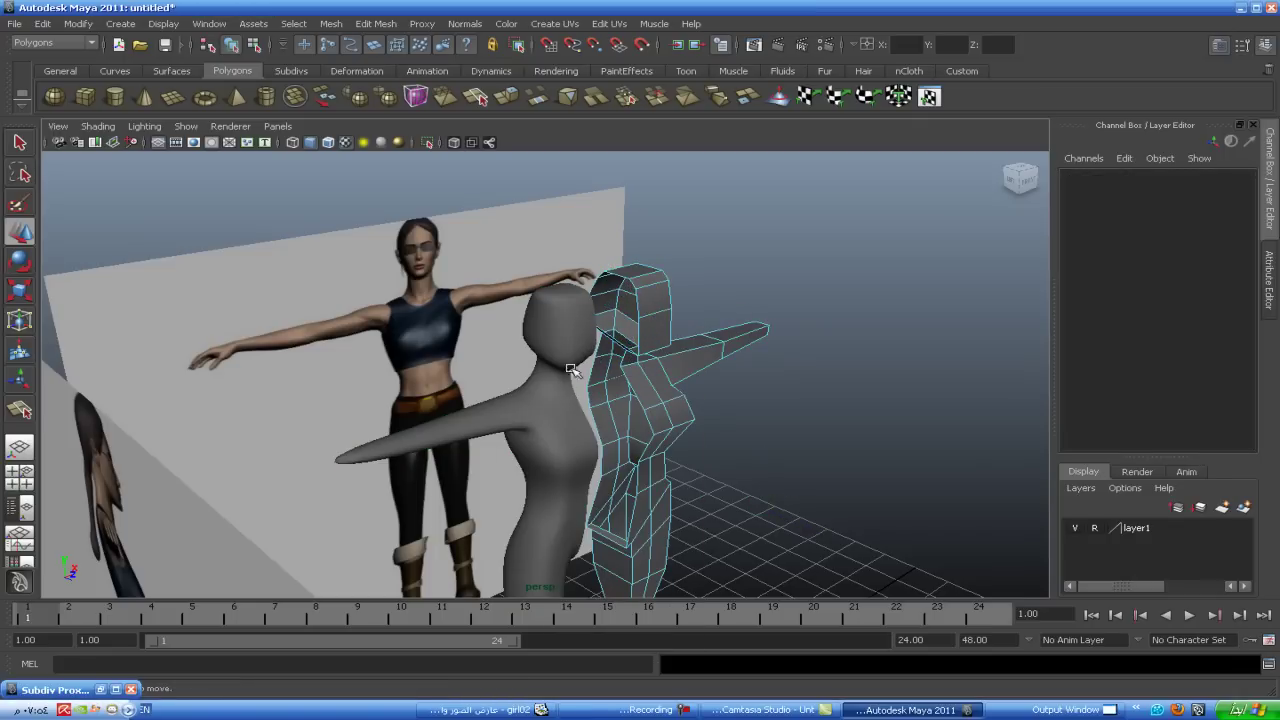
pyautogui.keyDown('alt'); pyautogui.moveTo(552, 403); pyautogui.dragTo(591, 371); pyautogui.keyUp('alt')
pyautogui.rightClick(591, 370)
pyautogui.click(600, 364)
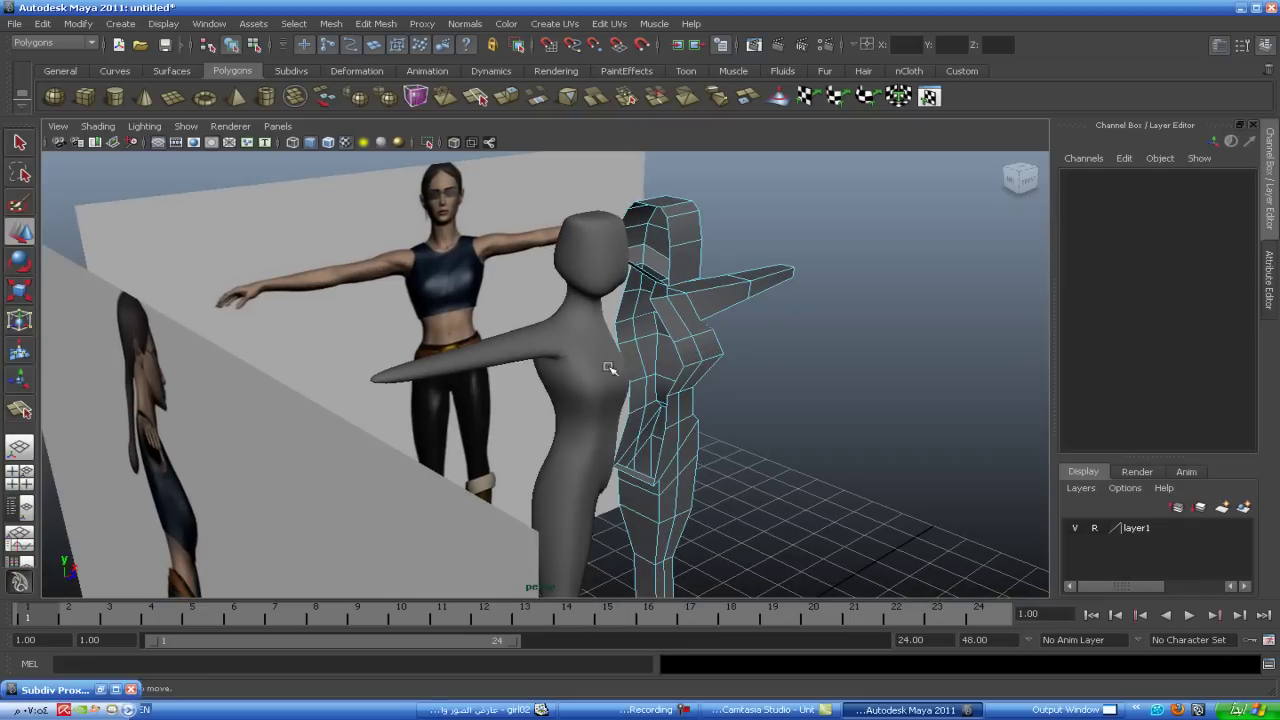
pyautogui.click(598, 402)
pyautogui.moveTo(541, 463); pyautogui.dragTo(592, 420)
# - Slide the smooth half pCube2 back left, away from the cage
pyautogui.moveTo(757, 466)
pyautogui.keyDown('alt'); pyautogui.mouseDown()
pyautogui.moveTo(530, 400)
pyautogui.moveTo(507, 380)
pyautogui.mouseUp(); pyautogui.keyUp('alt')
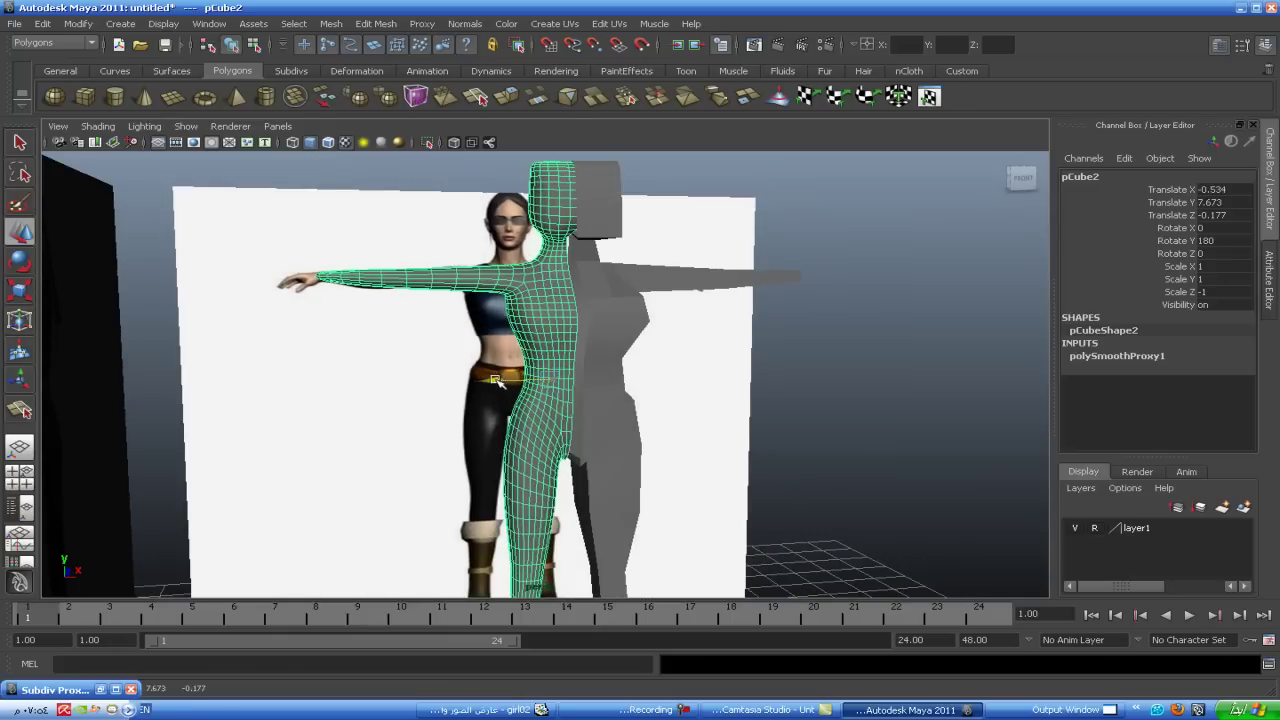
pyautogui.moveTo(784, 358)
pyautogui.keyDown('alt'); pyautogui.mouseDown()
pyautogui.moveTo(709, 437)
pyautogui.moveTo(663, 437)
pyautogui.mouseUp(); pyautogui.keyUp('alt')
pyautogui.click(487, 414)
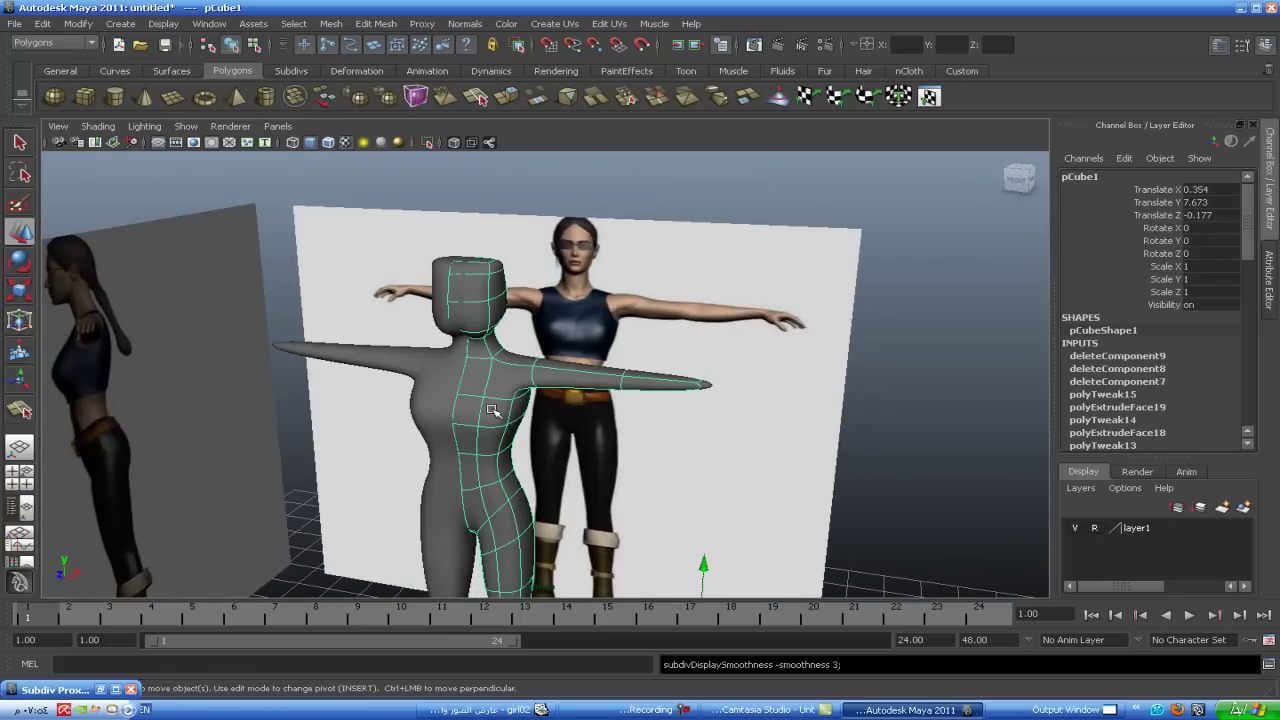
pyautogui.keyDown('alt'); pyautogui.moveTo(519, 409); pyautogui.dragTo(548, 400); pyautogui.keyUp('alt')
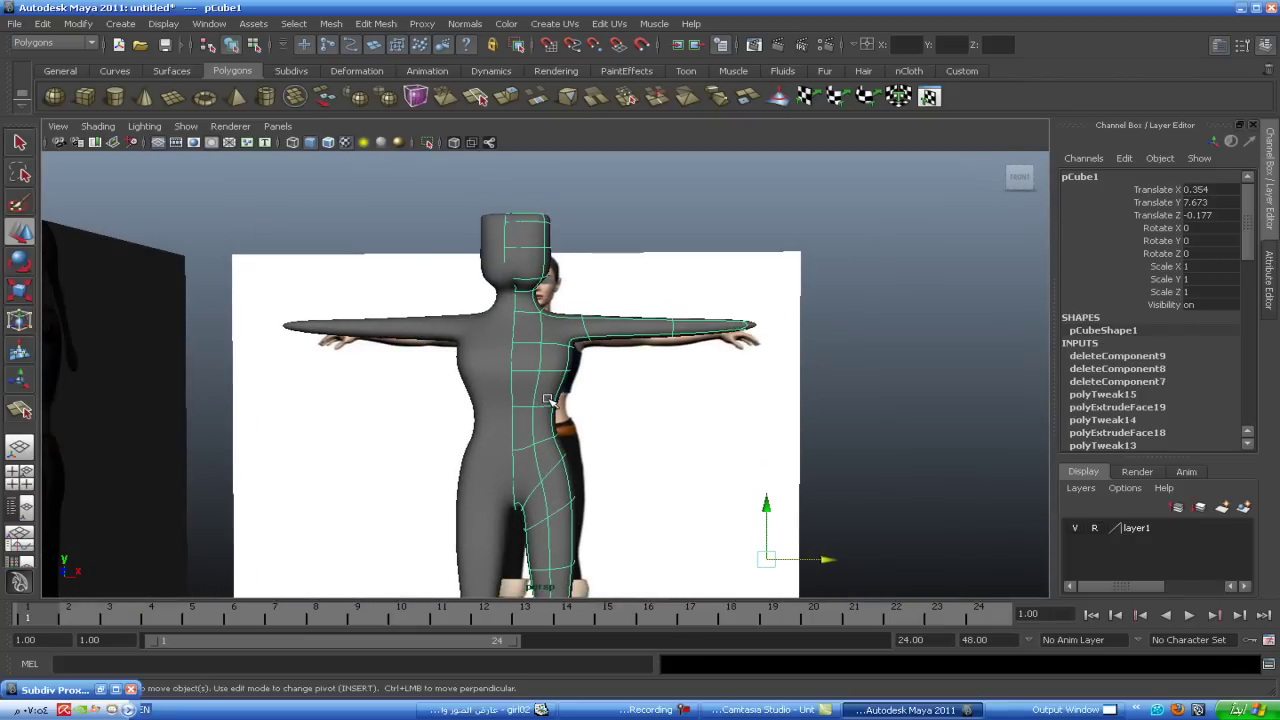
pyautogui.click(492, 371)
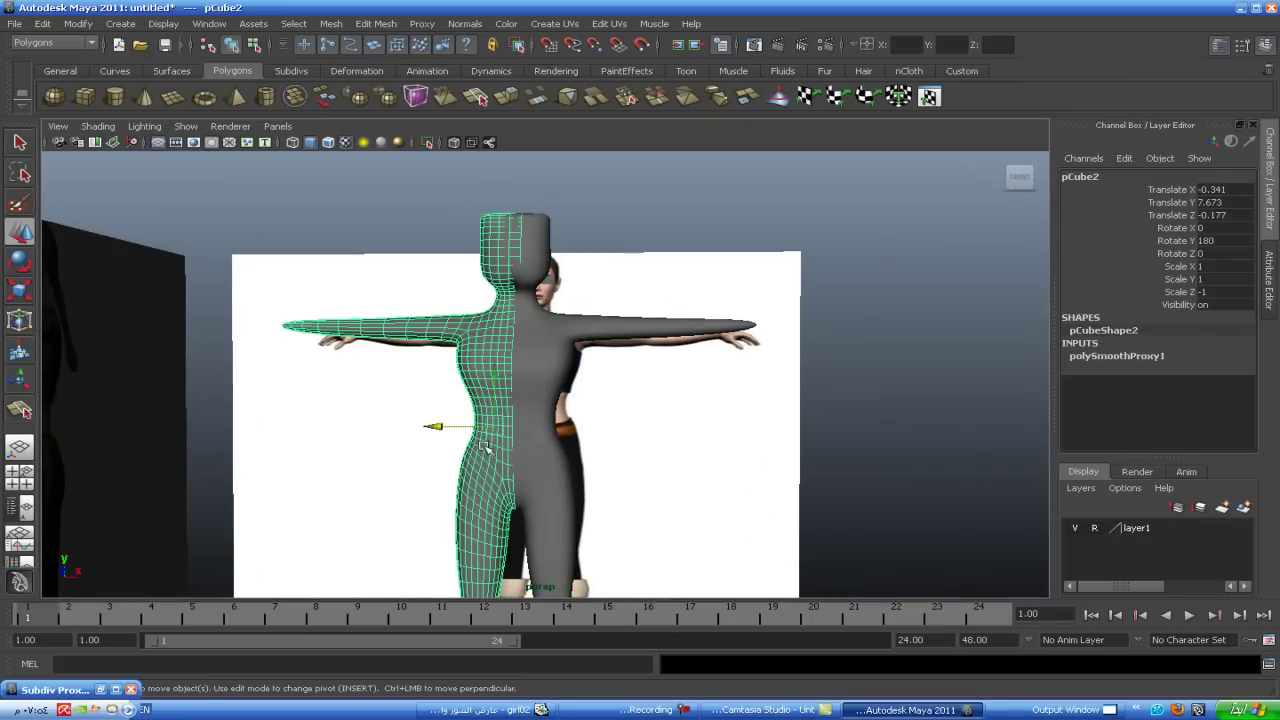
pyautogui.moveTo(444, 427); pyautogui.dragTo(366, 419)
# - Select all faces of the cage pCube1 from a side view, then clear the selection
pyautogui.click(555, 405)
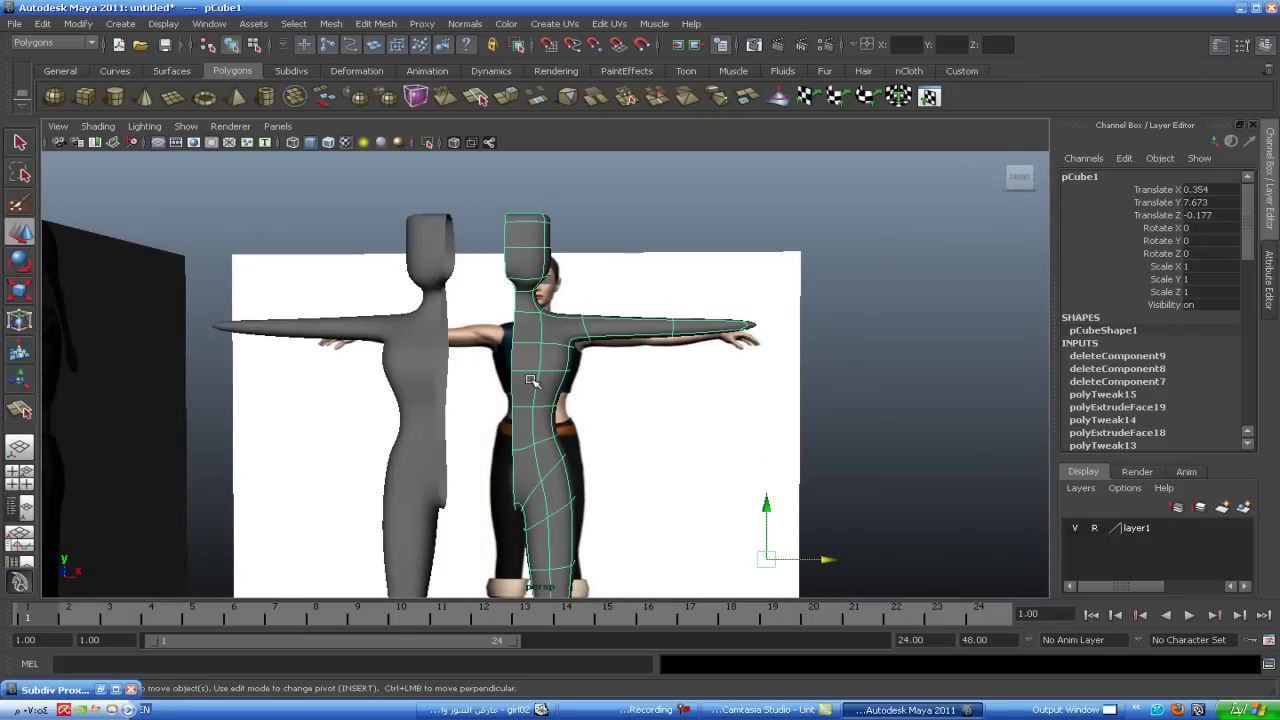
pyautogui.rightClick(531, 380)
pyautogui.click(535, 417)
pyautogui.moveTo(535, 417)
pyautogui.keyDown('alt'); pyautogui.mouseDown()
pyautogui.moveTo(600, 350)
pyautogui.moveTo(630, 340)
pyautogui.moveTo(500, 334)
pyautogui.moveTo(548, 333)
pyautogui.mouseUp(); pyautogui.keyUp('alt')
pyautogui.scroll(3, 620, 320)
pyautogui.click(625, 300)
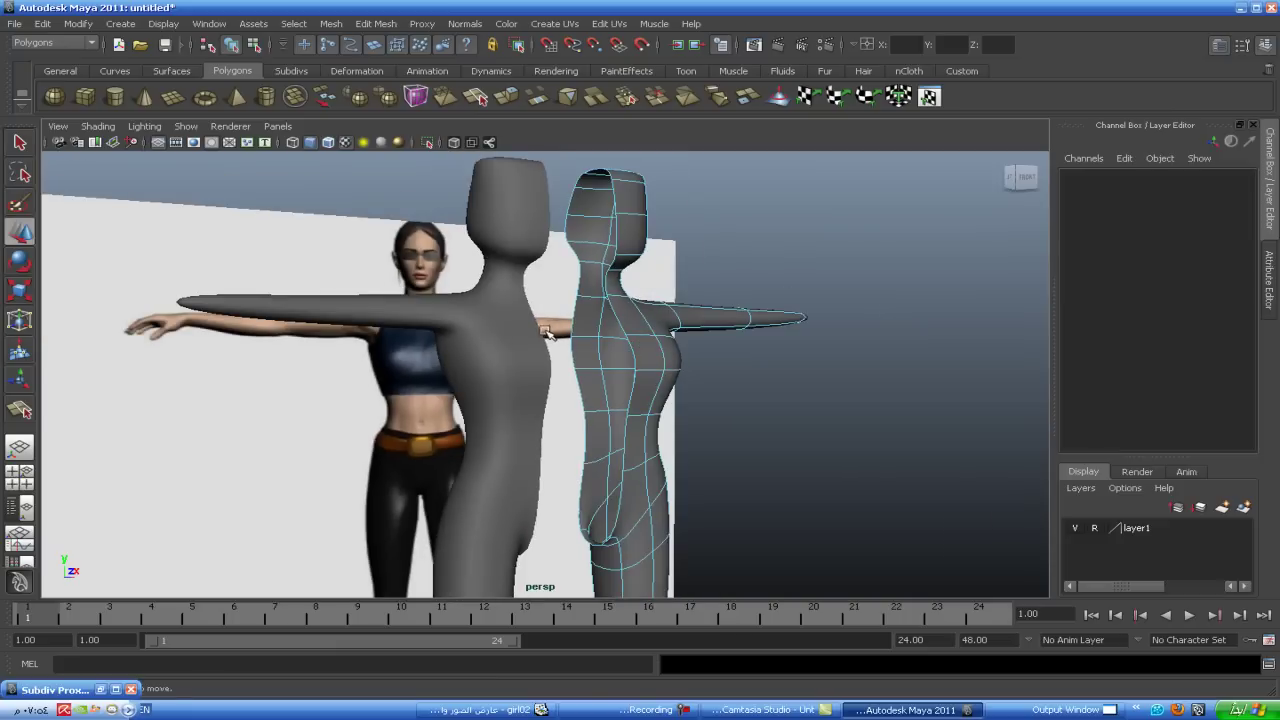
pyautogui.hotkey('ctrl', 'shift', 'a')
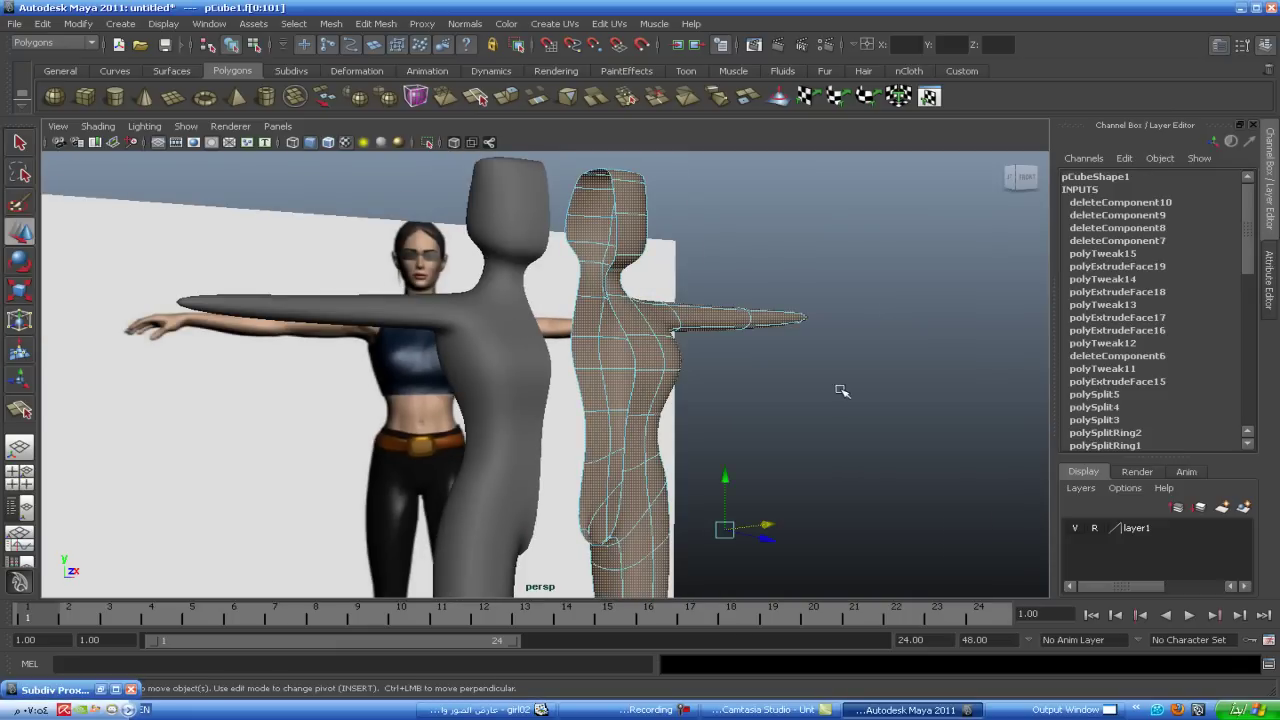
pyautogui.click(840, 390)
# - Slide pCube2 further left and nudge it to Translate X -0.346
pyautogui.click(531, 392)
pyautogui.moveTo(531, 392)
pyautogui.keyDown('alt'); pyautogui.mouseDown()
pyautogui.moveTo(540, 447)
pyautogui.moveTo(391, 472)
pyautogui.moveTo(420, 460)
pyautogui.mouseUp(); pyautogui.keyUp('alt')
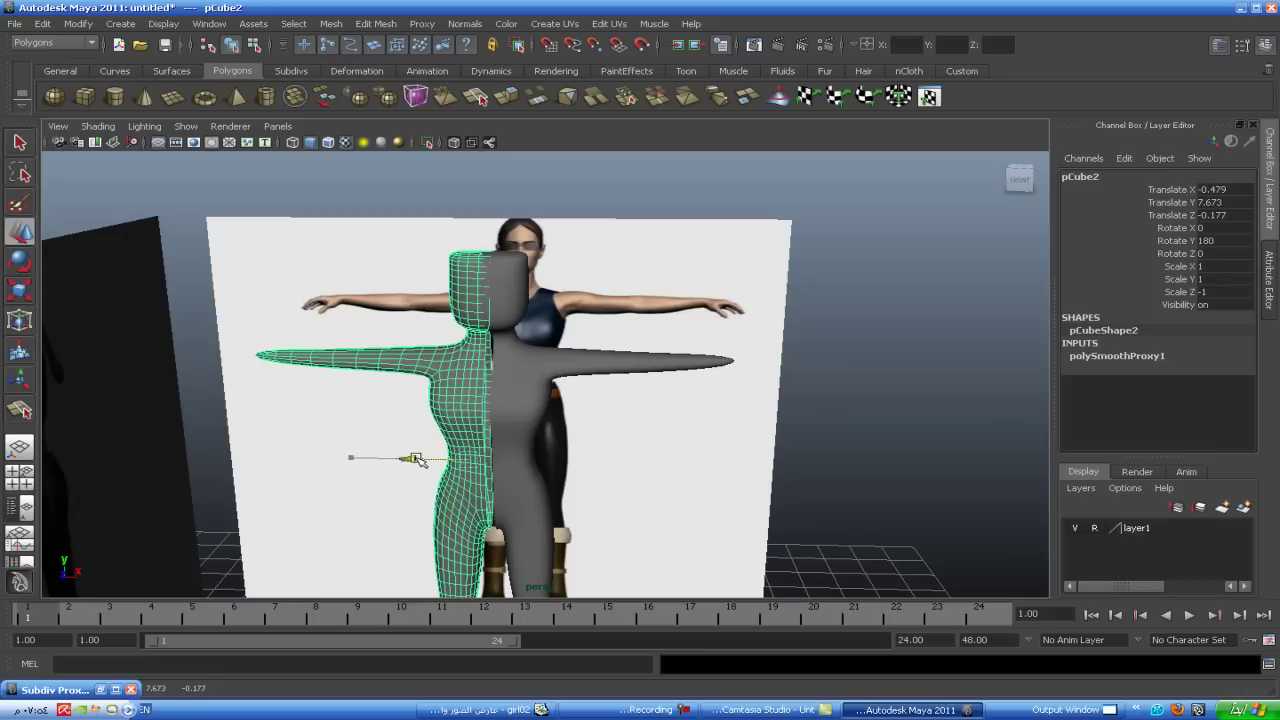
pyautogui.click(520, 392)
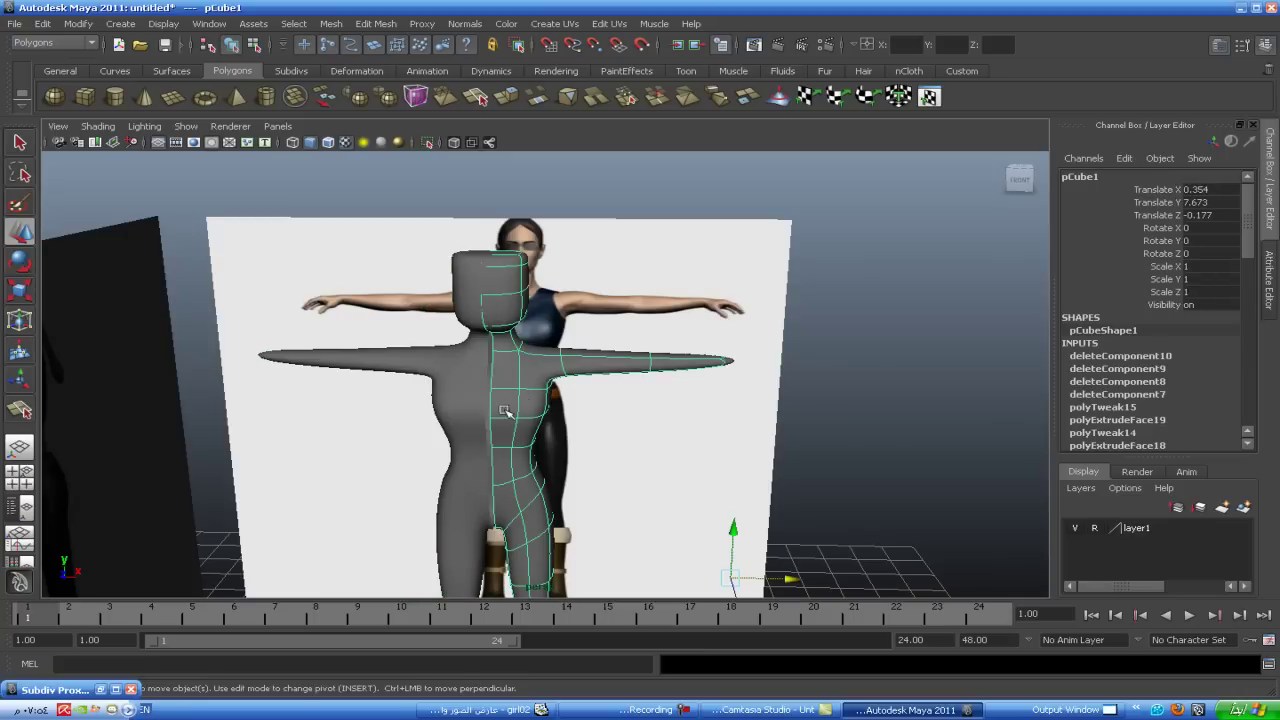
pyautogui.click(450, 403)
pyautogui.moveTo(414, 459); pyautogui.dragTo(422, 459)
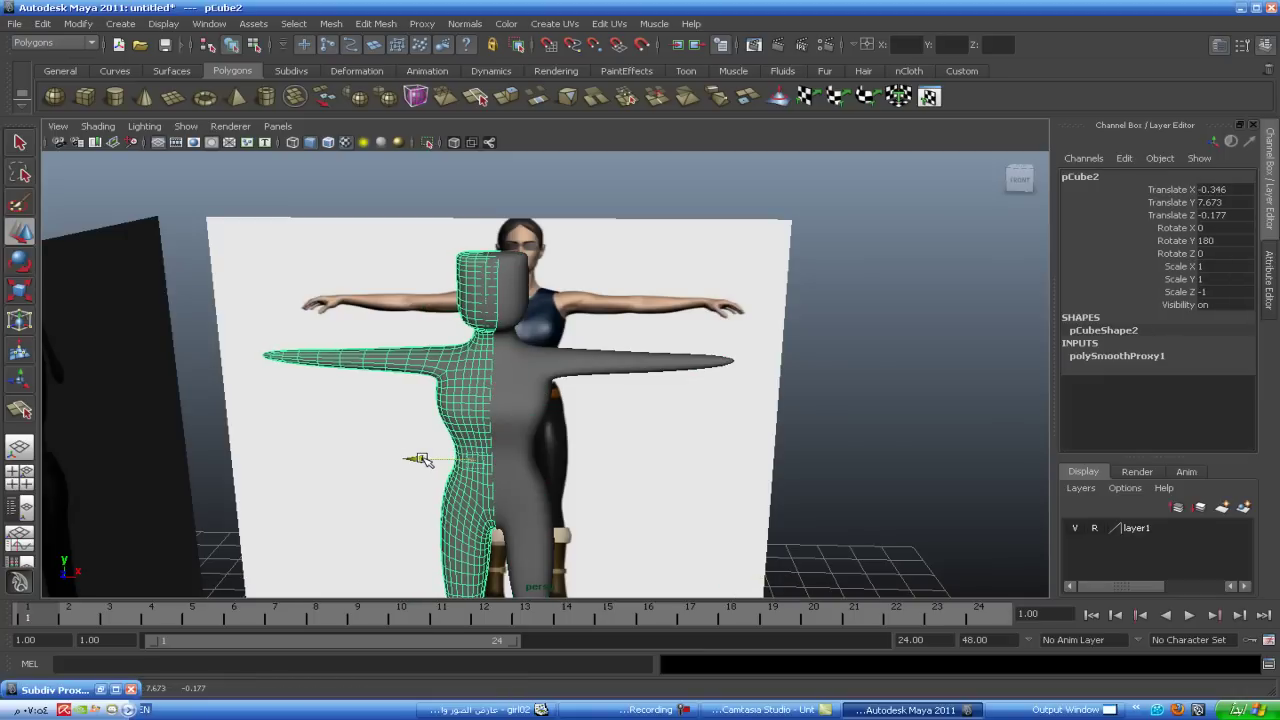
pyautogui.click(510, 398)
pyautogui.keyDown('alt'); pyautogui.moveTo(691, 429); pyautogui.dragTo(554, 407); pyautogui.keyUp('alt')
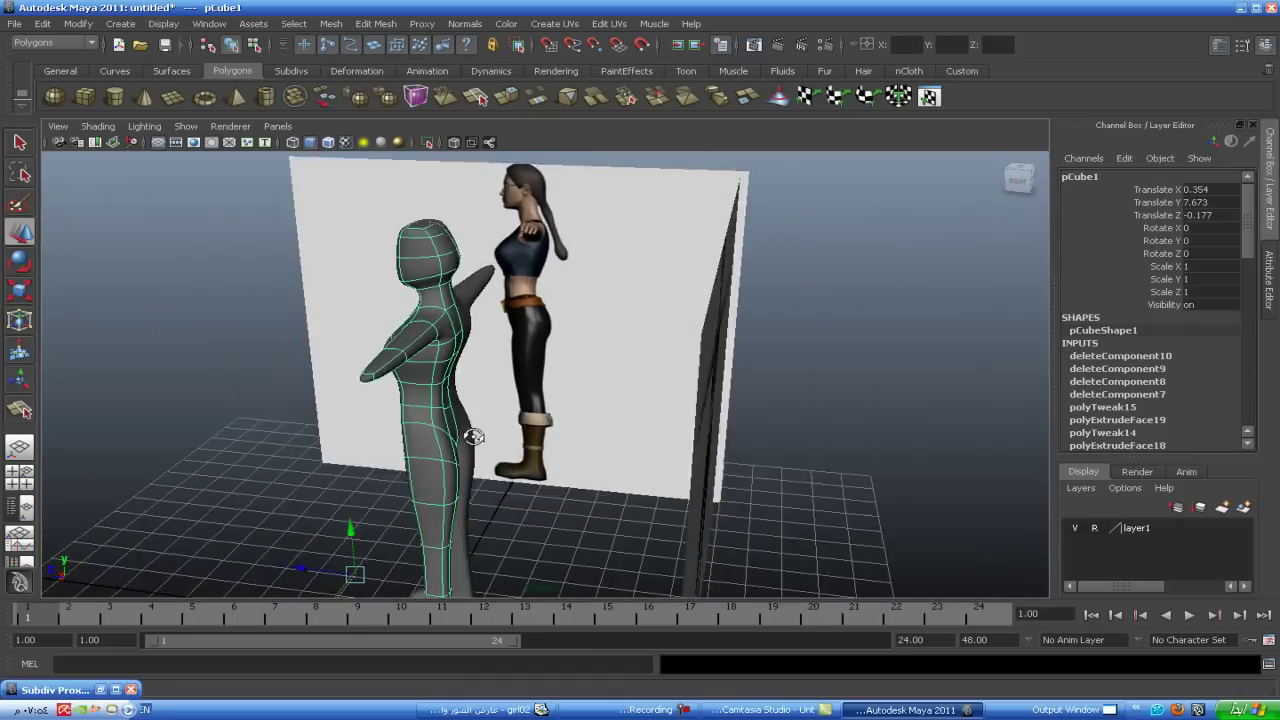
# - In front view, pull the head's top, side and jaw vertices inward to the reference face
pyautogui.press('space')
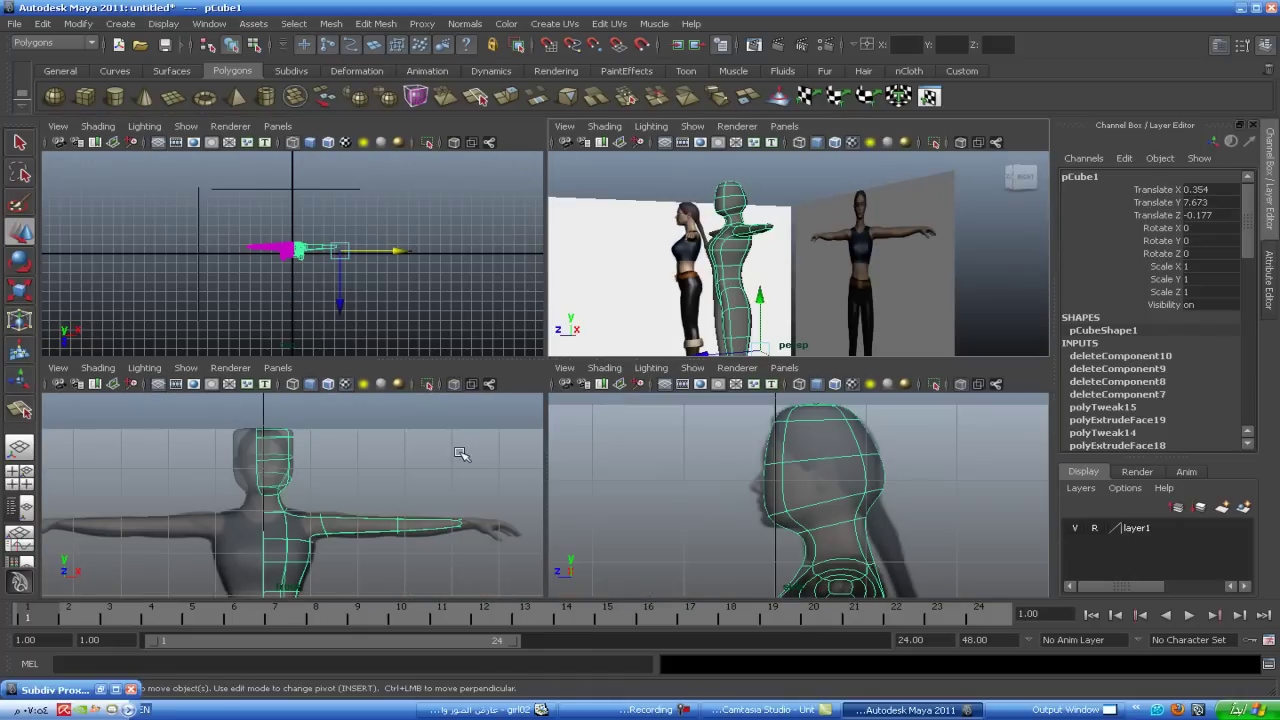
pyautogui.press('space')
pyautogui.keyDown('alt'); pyautogui.moveTo(546, 430); pyautogui.dragTo(546, 490, button='middle'); pyautogui.keyUp('alt')
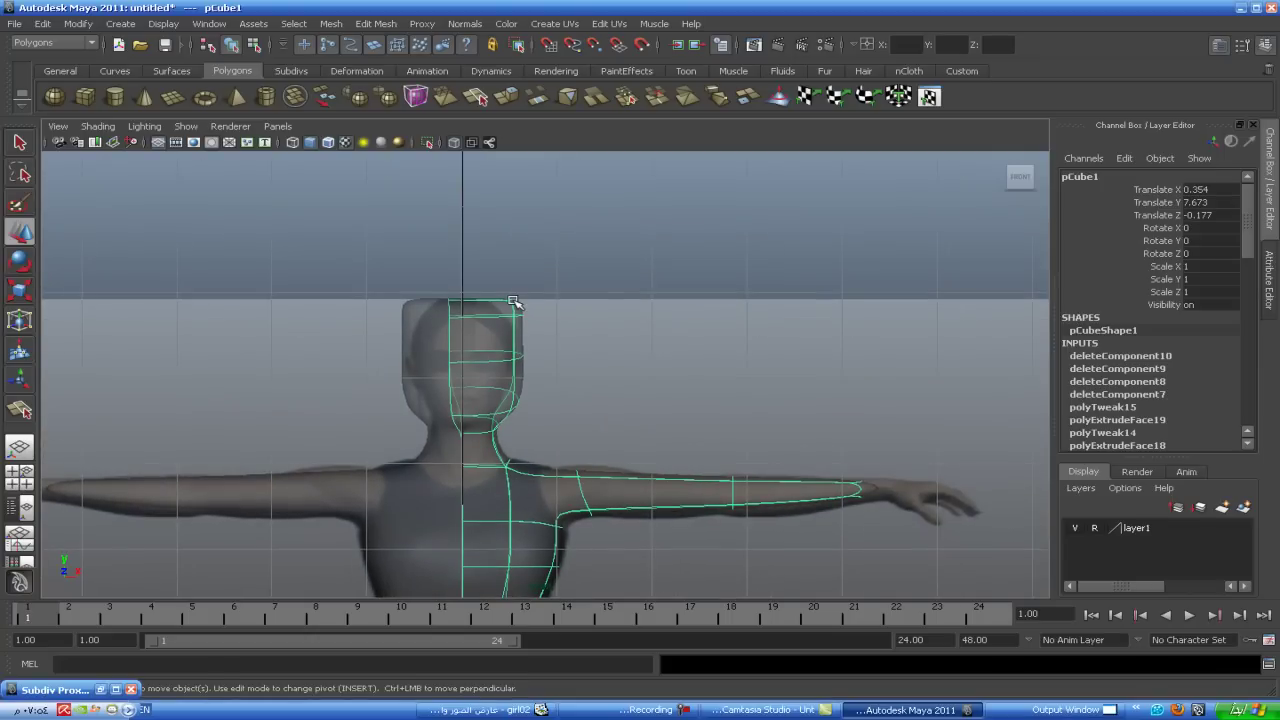
pyautogui.press('1')
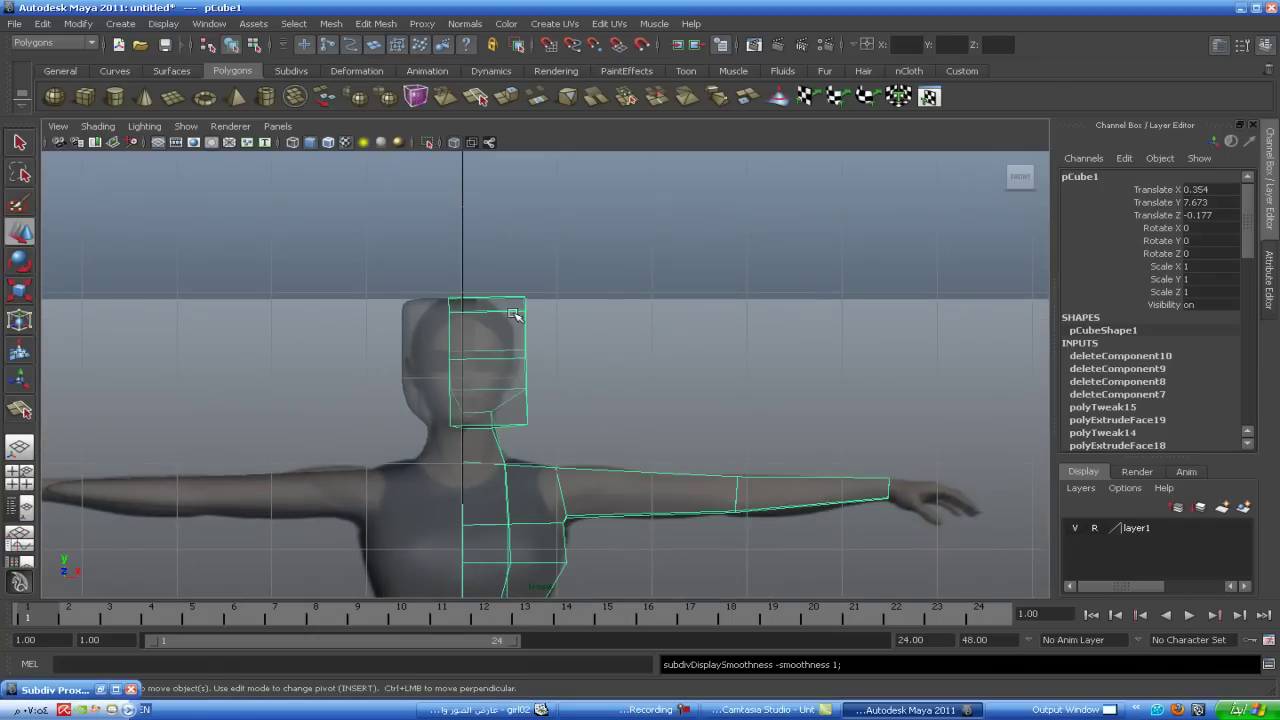
pyautogui.moveTo(509, 310); pyautogui.dragTo(432, 306, button='right')
pyautogui.moveTo(545, 289)
pyautogui.mouseDown()
pyautogui.moveTo(510, 306)
pyautogui.moveTo(490, 298)
pyautogui.moveTo(511, 316)
pyautogui.moveTo(517, 357)
pyautogui.mouseUp()
pyautogui.click(524, 310)
pyautogui.click(524, 355)
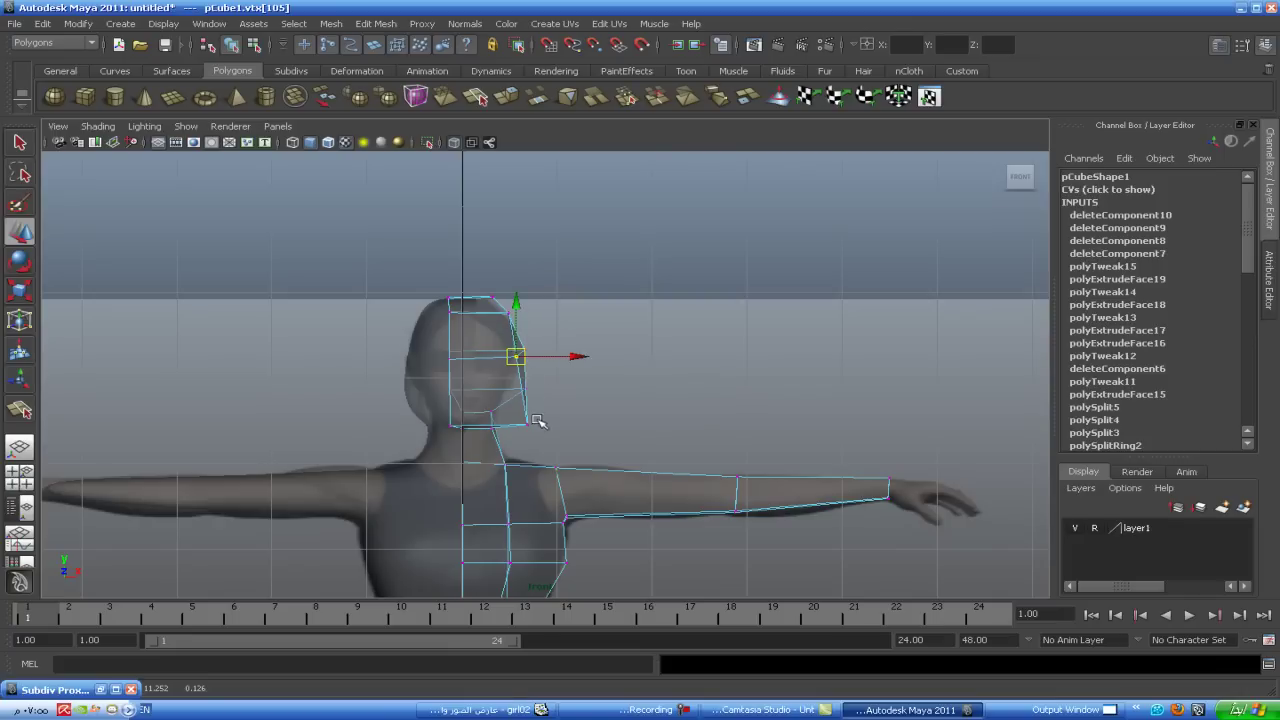
pyautogui.click(526, 424)
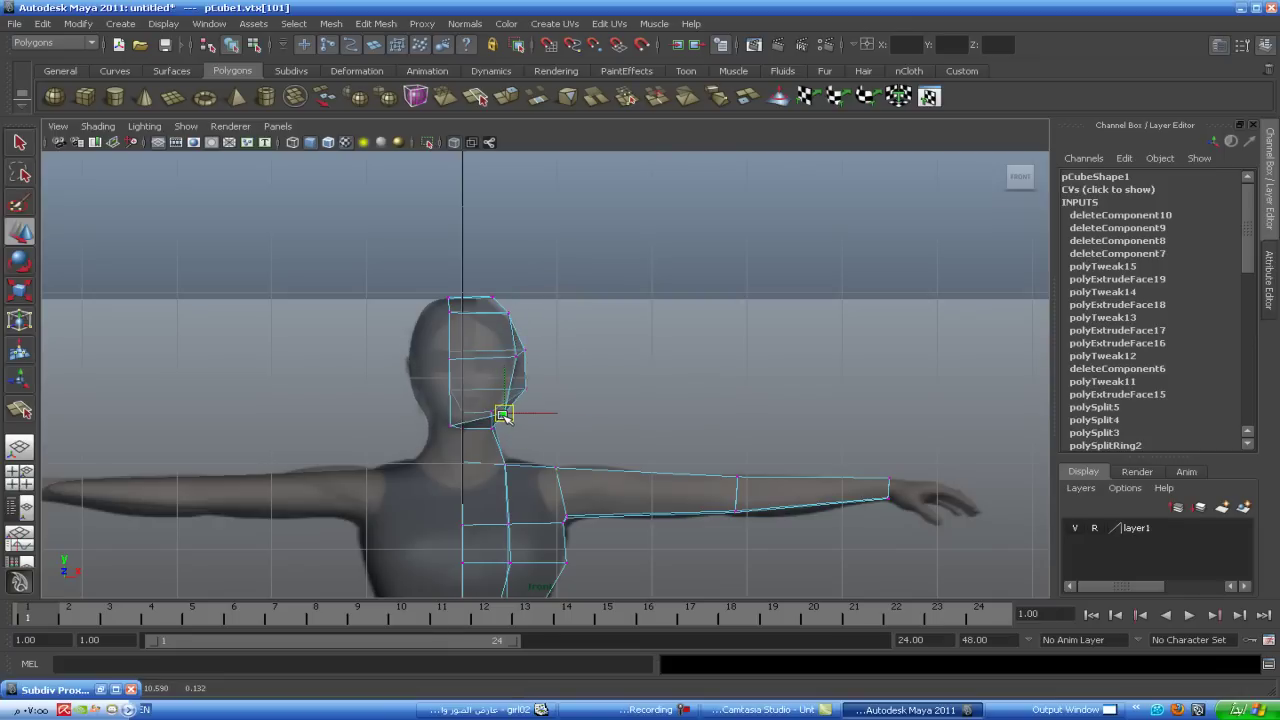
# - Preview the body smoothed (3) in perspective, standing beside the reference
pyautogui.press('space')
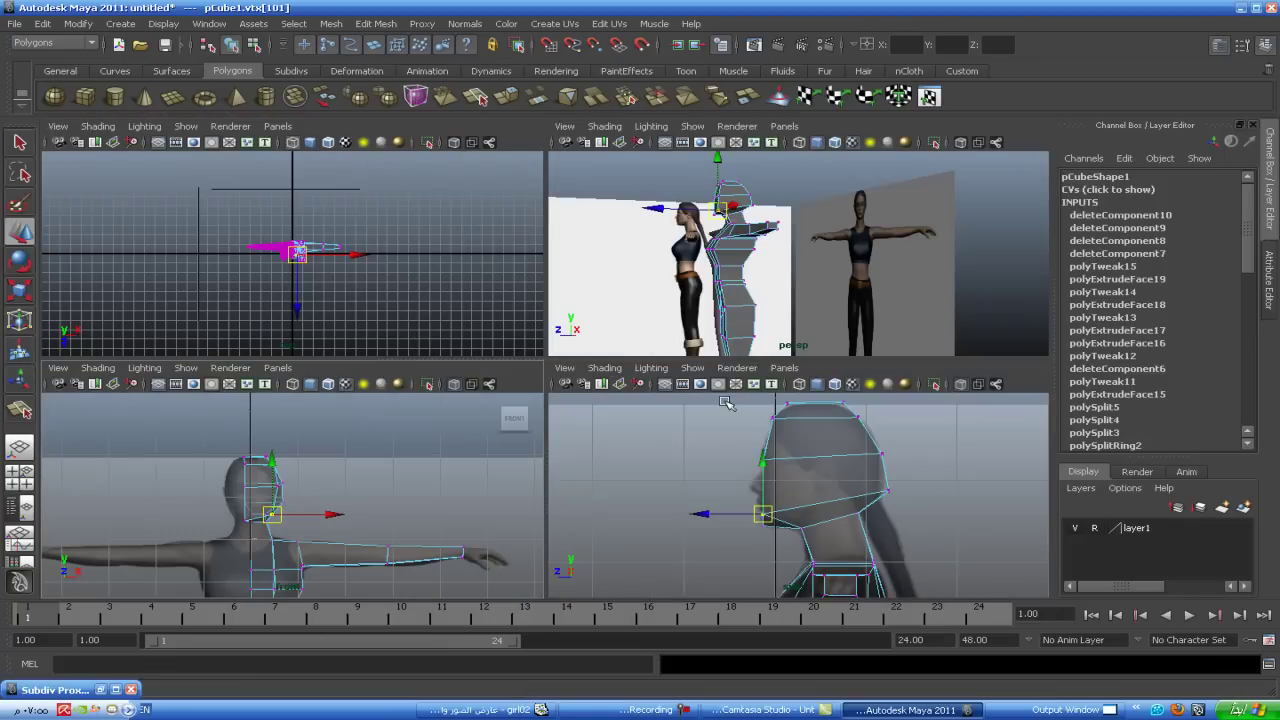
pyautogui.press('space')
pyautogui.keyDown('alt'); pyautogui.moveTo(674, 320); pyautogui.dragTo(728, 385); pyautogui.keyUp('alt')
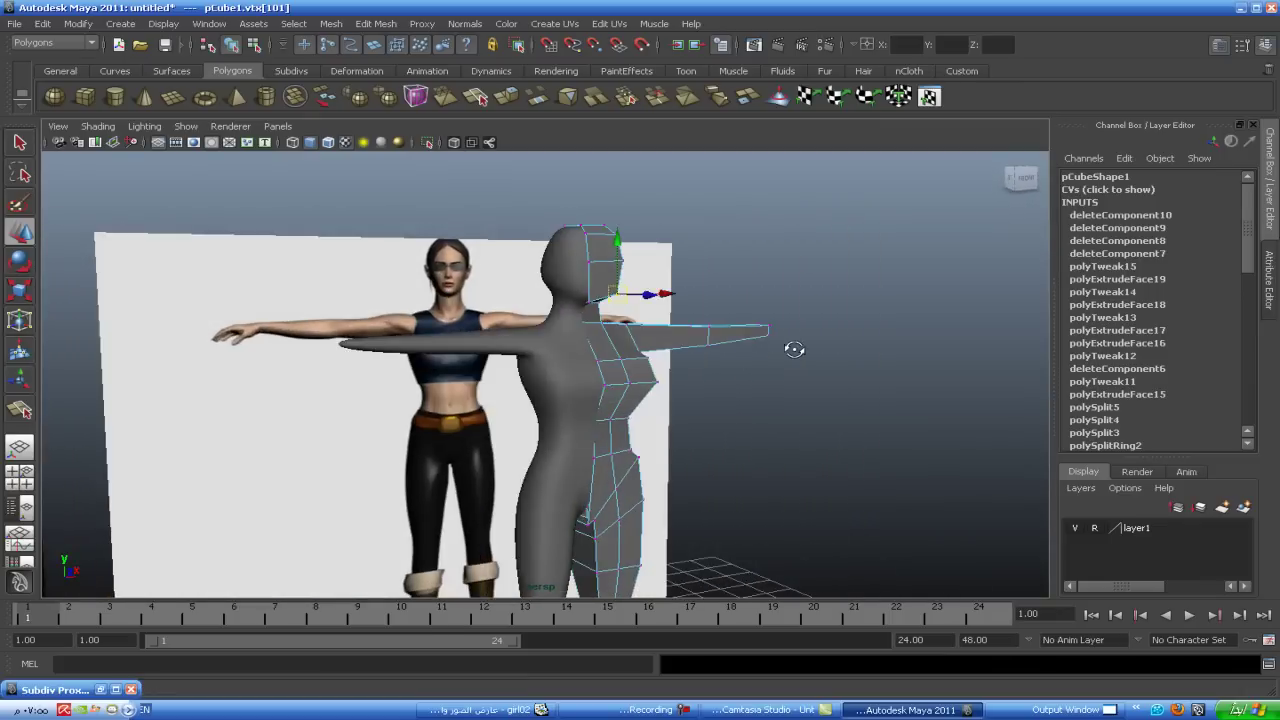
pyautogui.press('3')
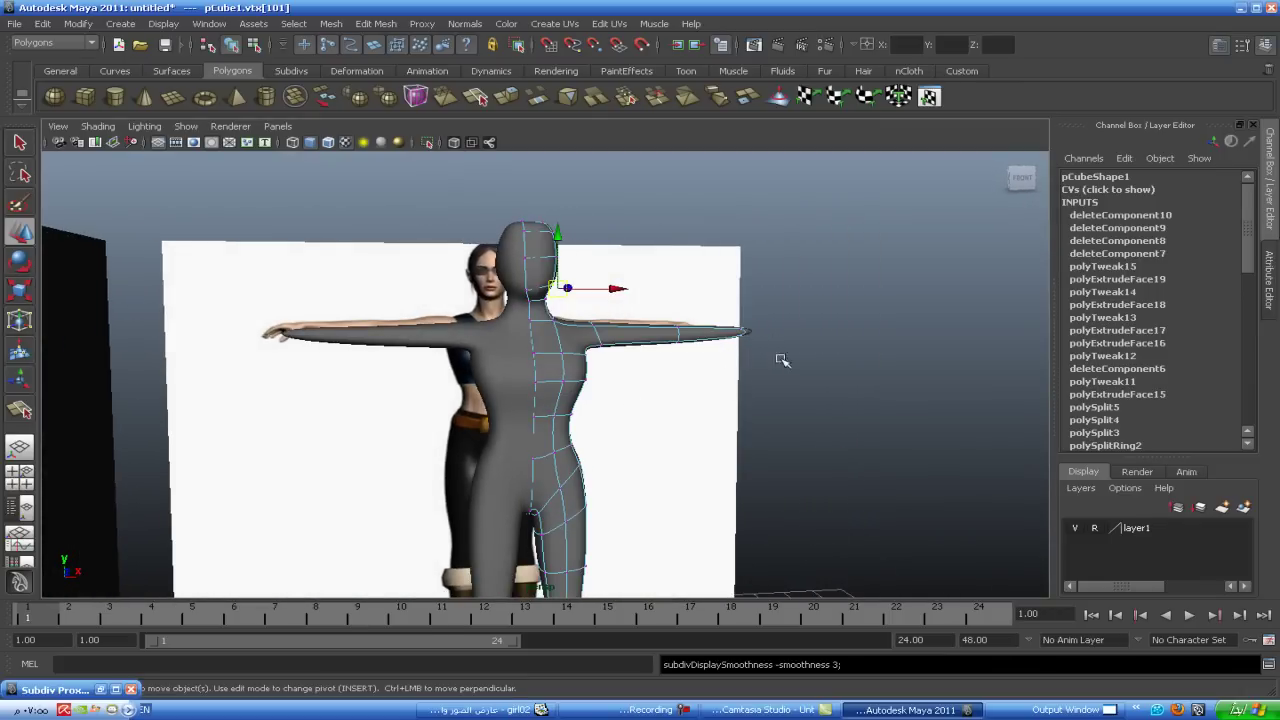
pyautogui.click(770, 412)
pyautogui.keyDown('alt'); pyautogui.moveTo(770, 412); pyautogui.dragTo(711, 420); pyautogui.keyUp('alt')
pyautogui.moveTo(497, 389); pyautogui.dragTo(557, 364, button='right')
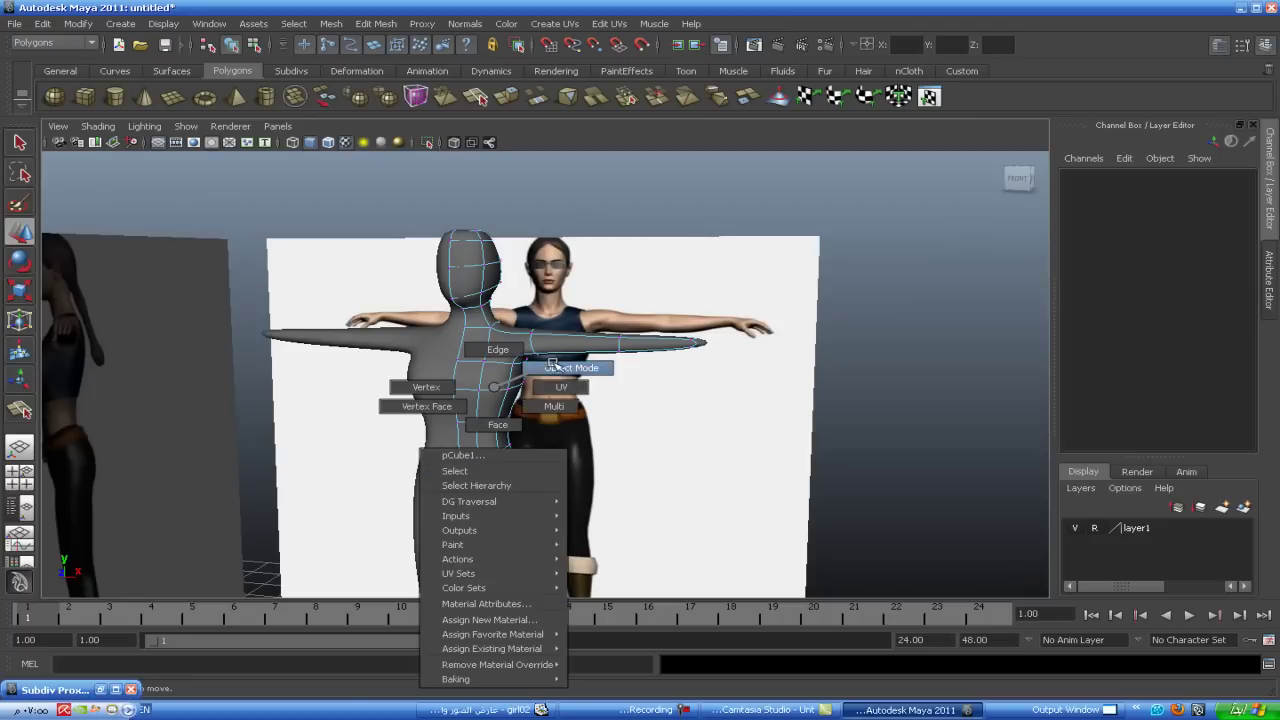
pyautogui.moveTo(870, 387)
pyautogui.keyDown('alt'); pyautogui.mouseDown()
pyautogui.moveTo(564, 355)
pyautogui.moveTo(806, 363)
pyautogui.moveTo(809, 403)
pyautogui.mouseUp(); pyautogui.keyUp('alt')
pyautogui.moveTo(809, 403)
pyautogui.keyDown('alt'); pyautogui.mouseDown(button='middle')
pyautogui.moveTo(663, 260)
pyautogui.moveTo(634, 300)
pyautogui.mouseUp(button='middle'); pyautogui.keyUp('alt')
pyautogui.moveTo(634, 300)
pyautogui.keyDown('alt'); pyautogui.mouseDown()
pyautogui.moveTo(634, 357)
pyautogui.moveTo(677, 340)
pyautogui.moveTo(634, 374)
pyautogui.moveTo(591, 347)
pyautogui.mouseUp(); pyautogui.keyUp('alt')
pyautogui.keyDown('alt'); pyautogui.moveTo(591, 347); pyautogui.dragTo(611, 320, button='middle'); pyautogui.keyUp('alt')
pyautogui.keyDown('alt'); pyautogui.moveTo(611, 320); pyautogui.dragTo(557, 304); pyautogui.keyUp('alt')
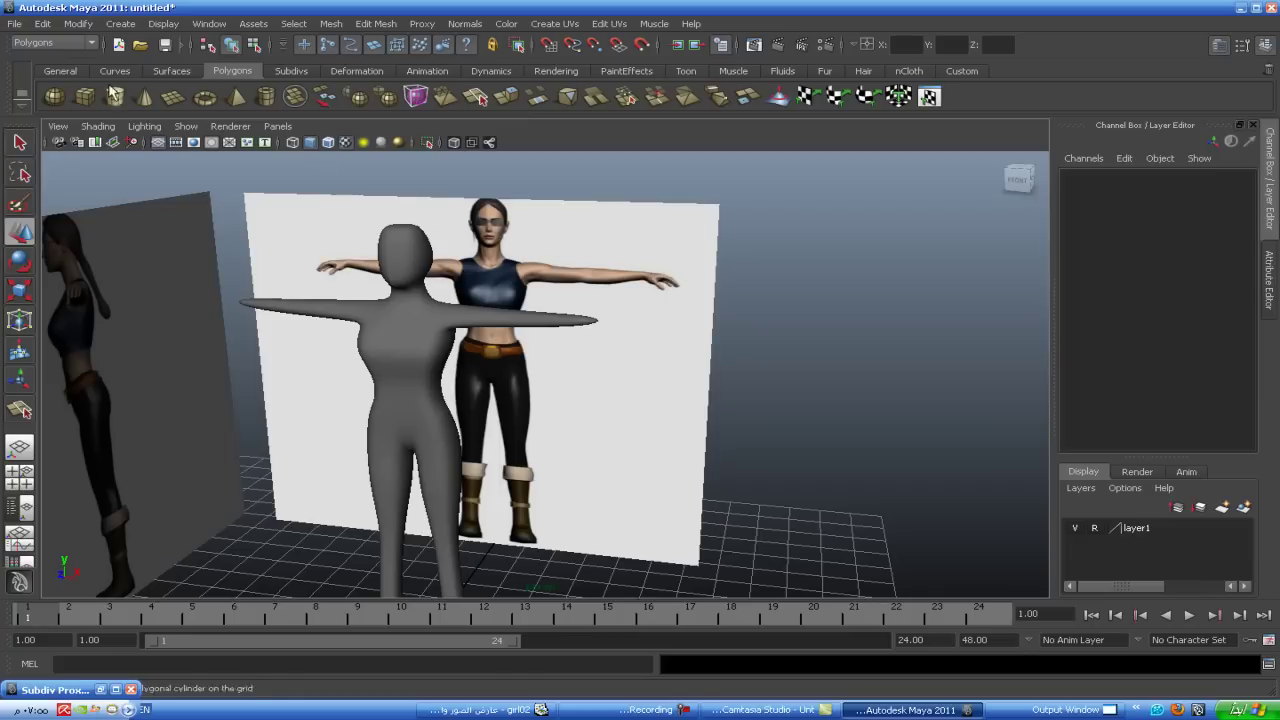
# - In the top view, draw a new polygon cube's base on empty grid beside the figures
pyautogui.click(85, 96)
pyautogui.keyDown('alt'); pyautogui.moveTo(793, 494); pyautogui.dragTo(468, 337, button='middle'); pyautogui.keyUp('alt')
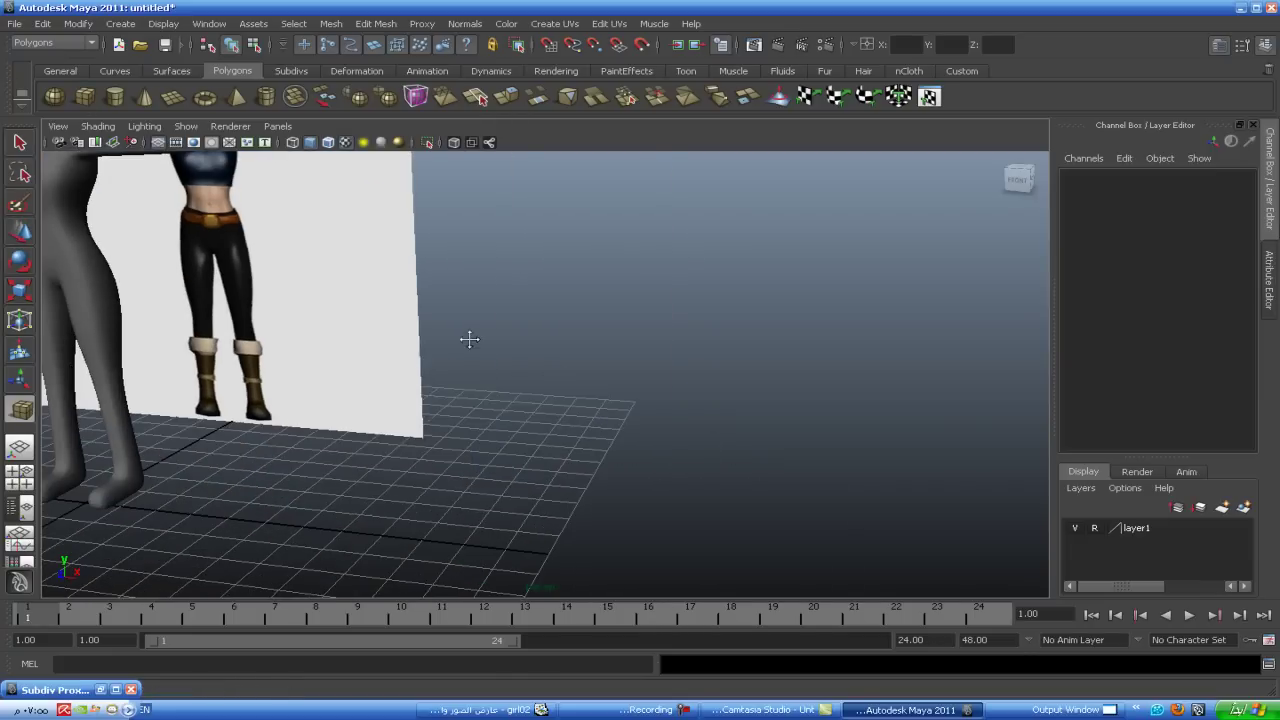
pyautogui.press('space')
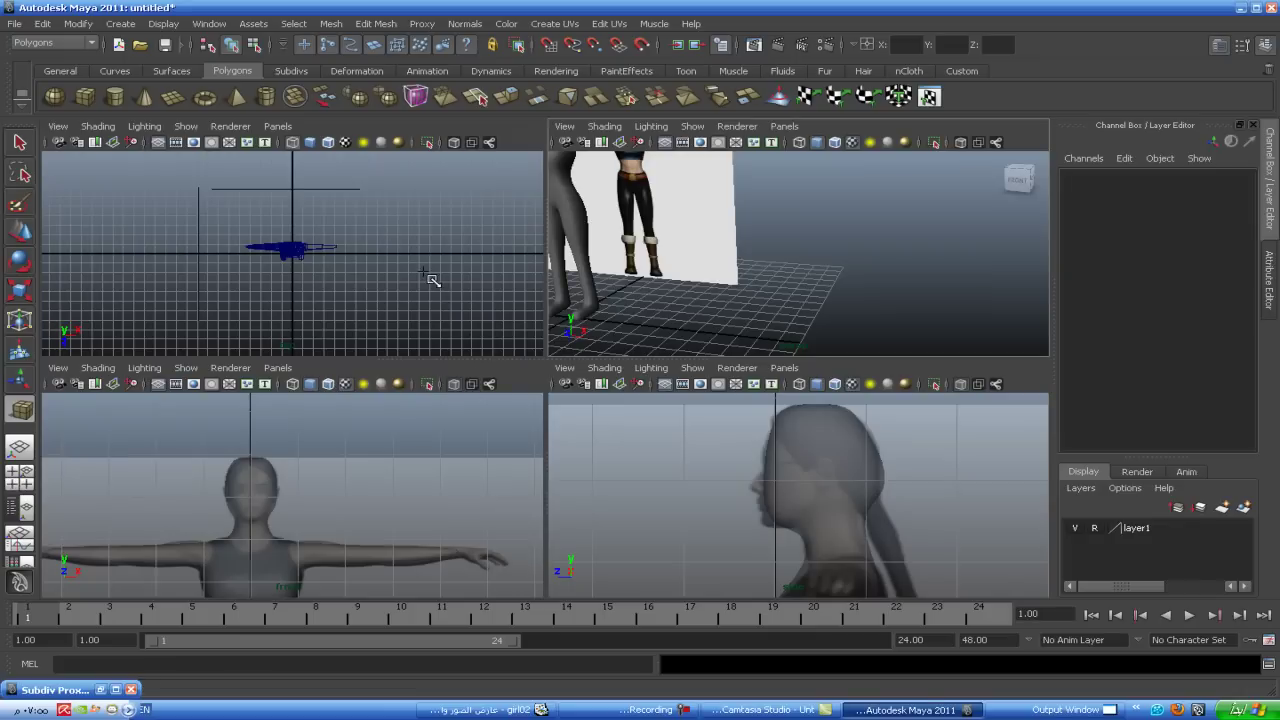
pyautogui.press('space')
pyautogui.keyDown('alt'); pyautogui.moveTo(500, 336); pyautogui.dragTo(224, 338, button='middle'); pyautogui.keyUp('alt')
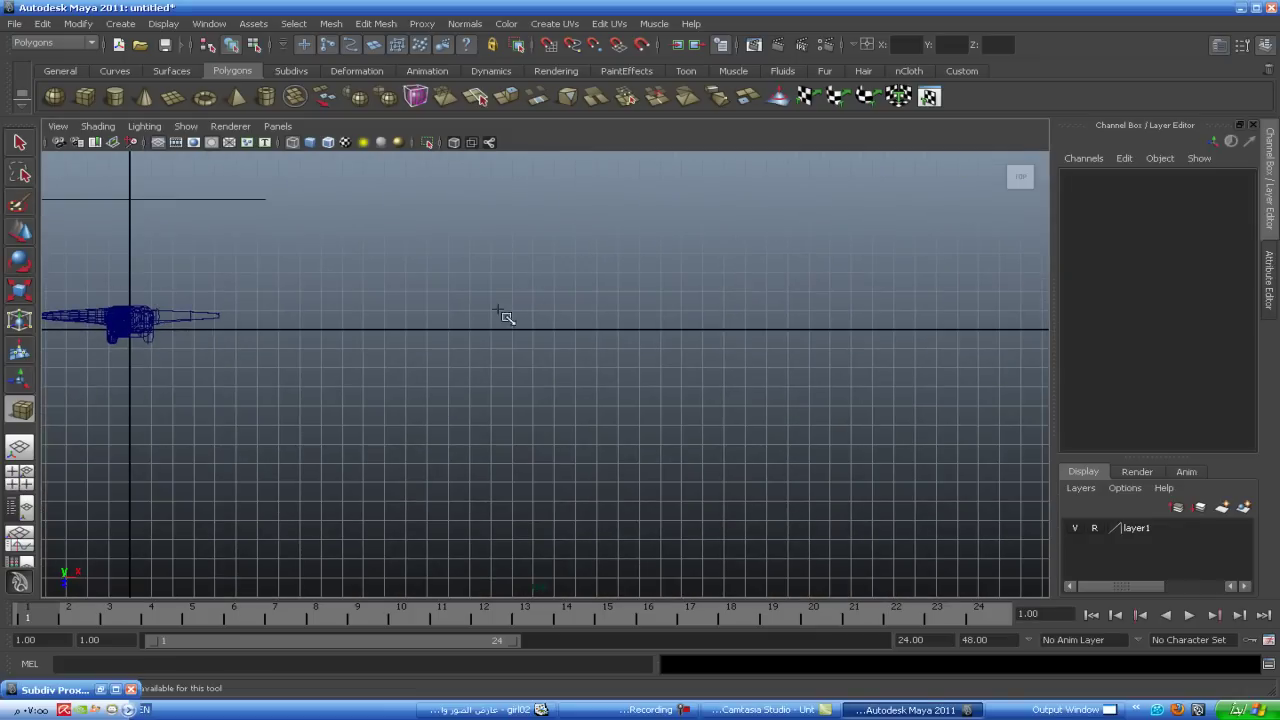
pyautogui.click(85, 96)
pyautogui.moveTo(446, 315)
pyautogui.mouseDown()
pyautogui.moveTo(583, 393)
pyautogui.moveTo(571, 346)
pyautogui.mouseUp()
# - Frame the new cube in perspective and set its width subdivisions to 2
pyautogui.press('space')
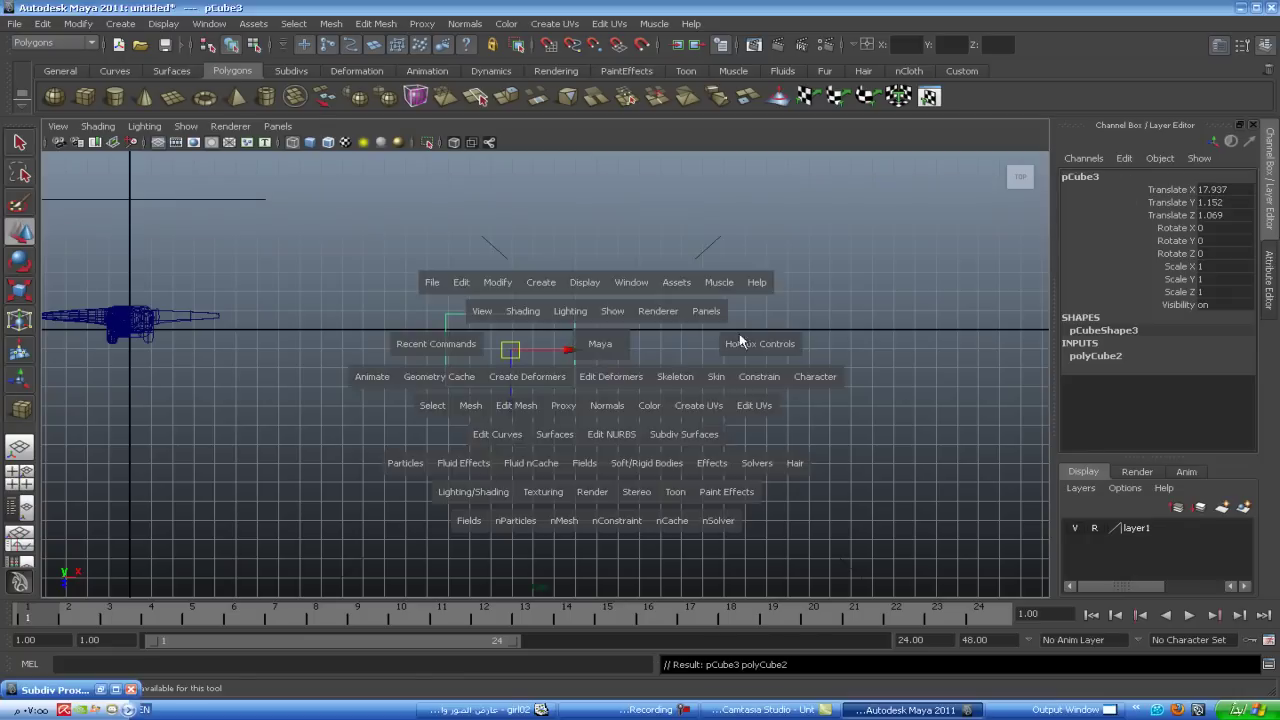
pyautogui.press('space')
pyautogui.press('f')
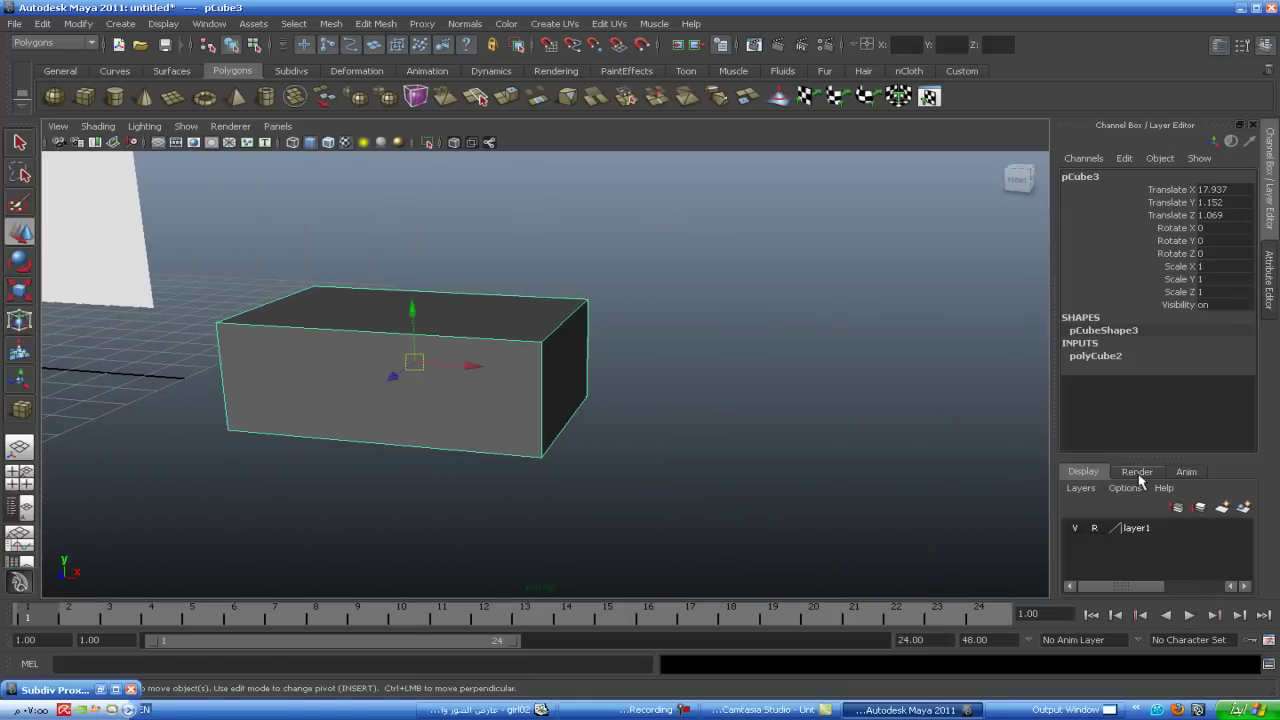
pyautogui.click(1108, 357)
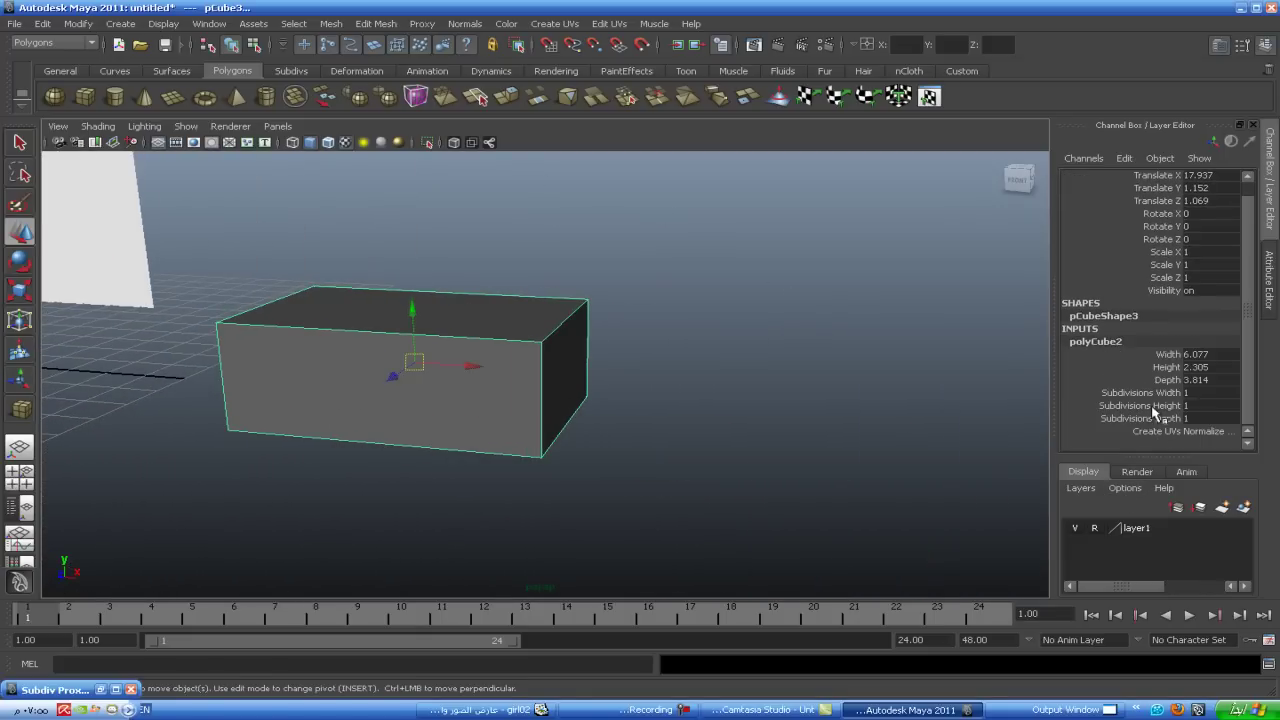
pyautogui.click(1140, 392)
pyautogui.moveTo(945, 435); pyautogui.dragTo(958, 435, button='middle')
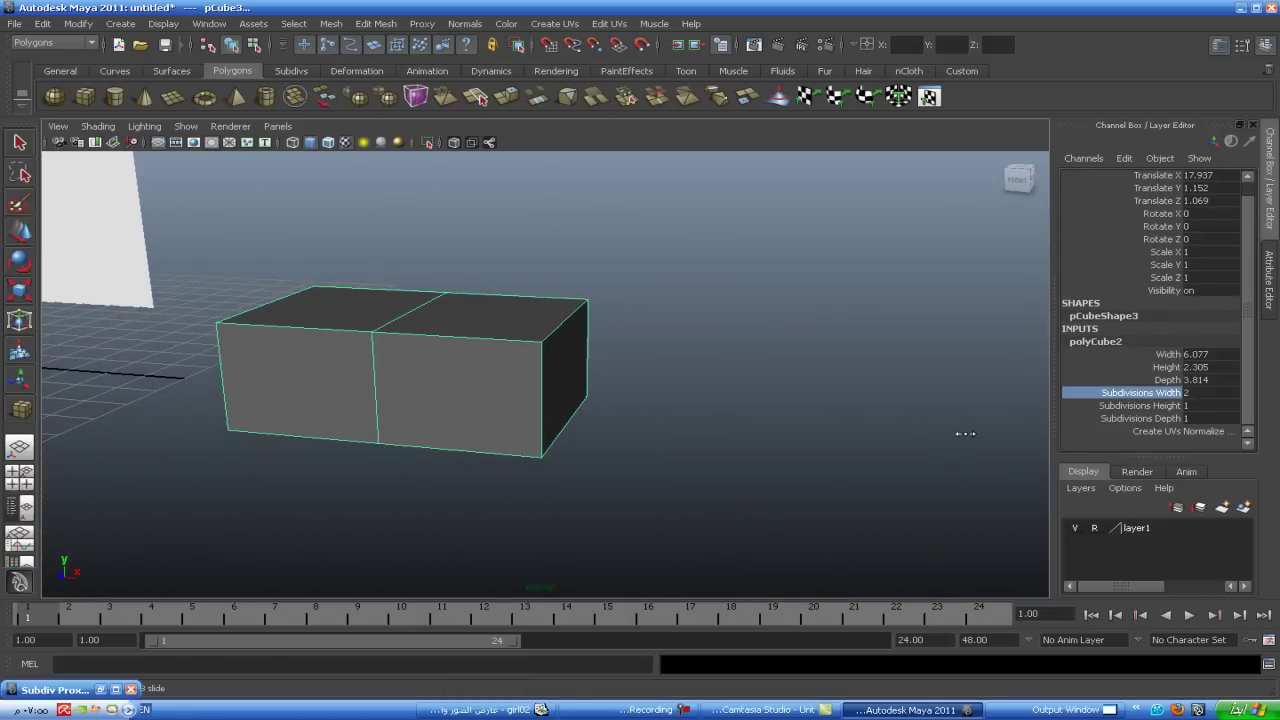
# - Try 3 width subdivisions, then adjust height subdivisions and add depth subdivisions
pyautogui.moveTo(922, 442)
pyautogui.keyDown('alt'); pyautogui.mouseDown()
pyautogui.moveTo(903, 463)
pyautogui.moveTo(940, 423)
pyautogui.mouseUp(); pyautogui.keyUp('alt')
pyautogui.scroll(-2, 940, 423)
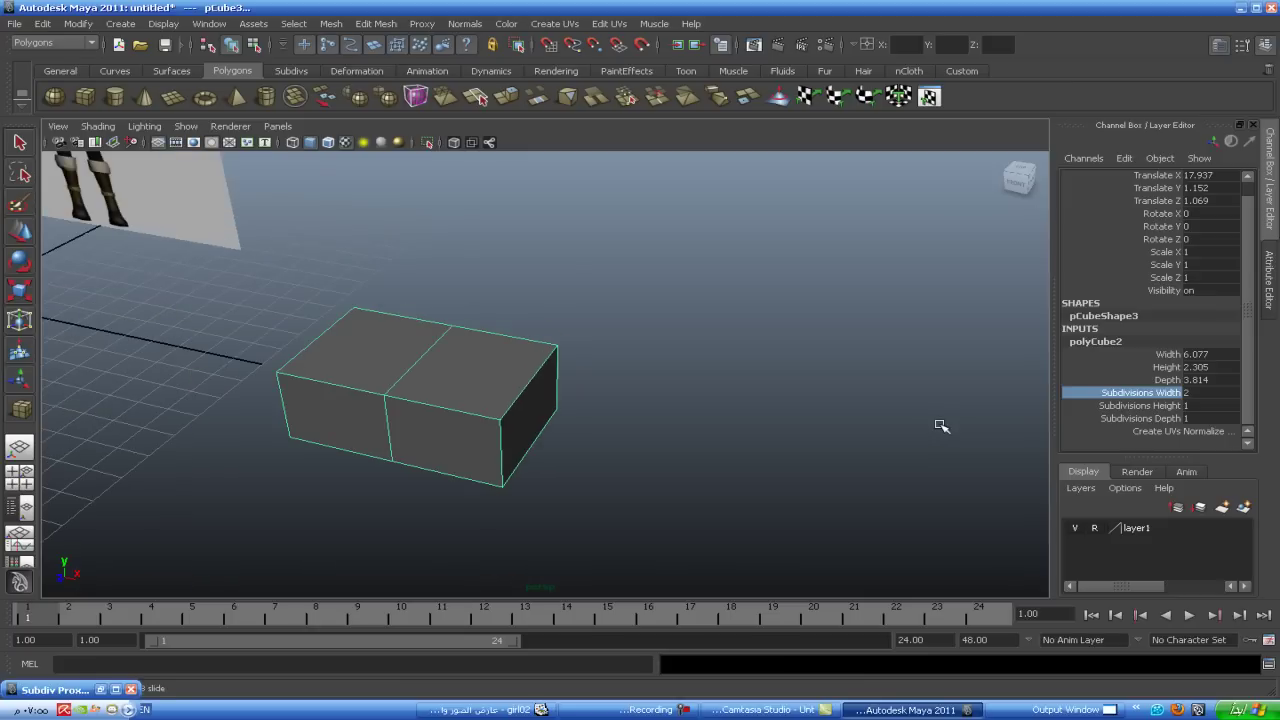
pyautogui.moveTo(940, 411)
pyautogui.mouseDown(button='middle')
pyautogui.moveTo(953, 410)
pyautogui.moveTo(905, 437)
pyautogui.moveTo(938, 432)
pyautogui.moveTo(953, 407)
pyautogui.mouseUp(button='middle')
pyautogui.click(1140, 406)
pyautogui.click(1130, 418)
pyautogui.keyDown('alt'); pyautogui.moveTo(875, 426); pyautogui.dragTo(686, 430); pyautogui.keyUp('alt')
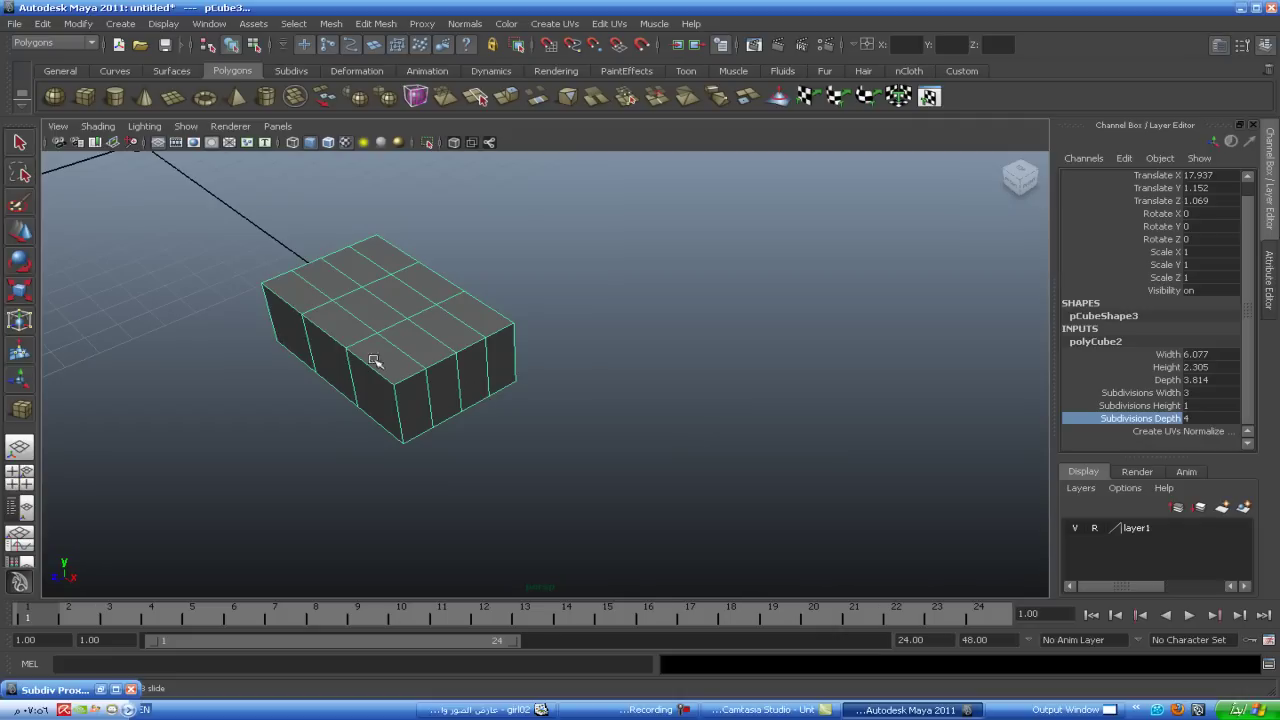
# - Lower the cube's Height to flatten it into a thin box
pyautogui.click(1166, 367)
pyautogui.moveTo(891, 406); pyautogui.dragTo(886, 406, button='middle')
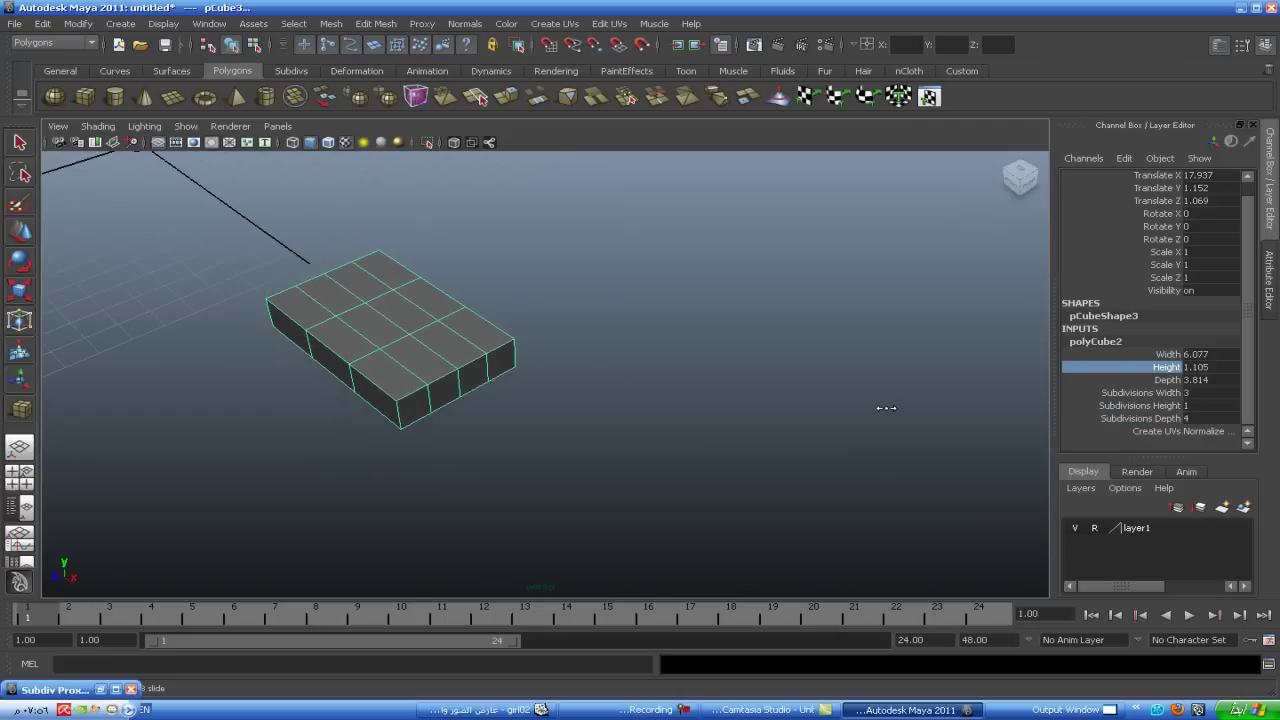
pyautogui.keyDown('alt'); pyautogui.moveTo(734, 417); pyautogui.dragTo(757, 383); pyautogui.keyUp('alt')
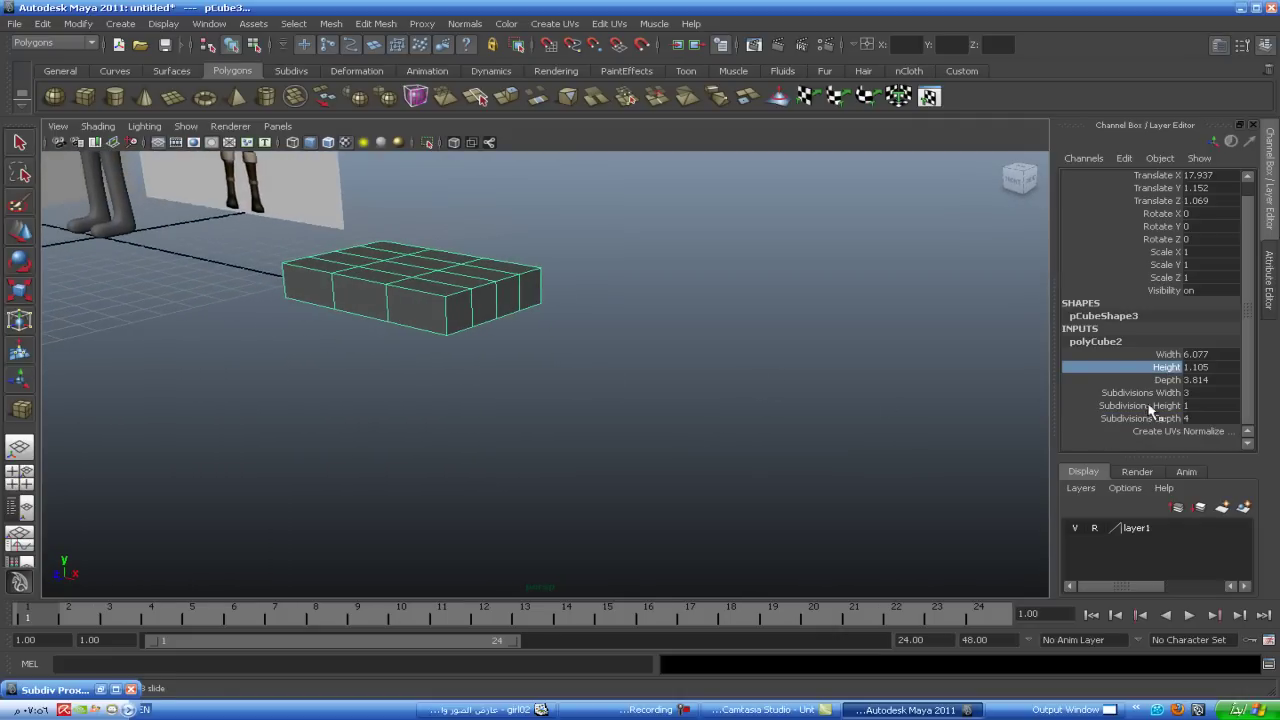
pyautogui.moveTo(988, 388); pyautogui.dragTo(974, 384, button='middle')
pyautogui.moveTo(697, 354)
pyautogui.keyDown('alt'); pyautogui.mouseDown()
pyautogui.moveTo(703, 371)
pyautogui.moveTo(676, 369)
pyautogui.mouseUp(); pyautogui.keyUp('alt')
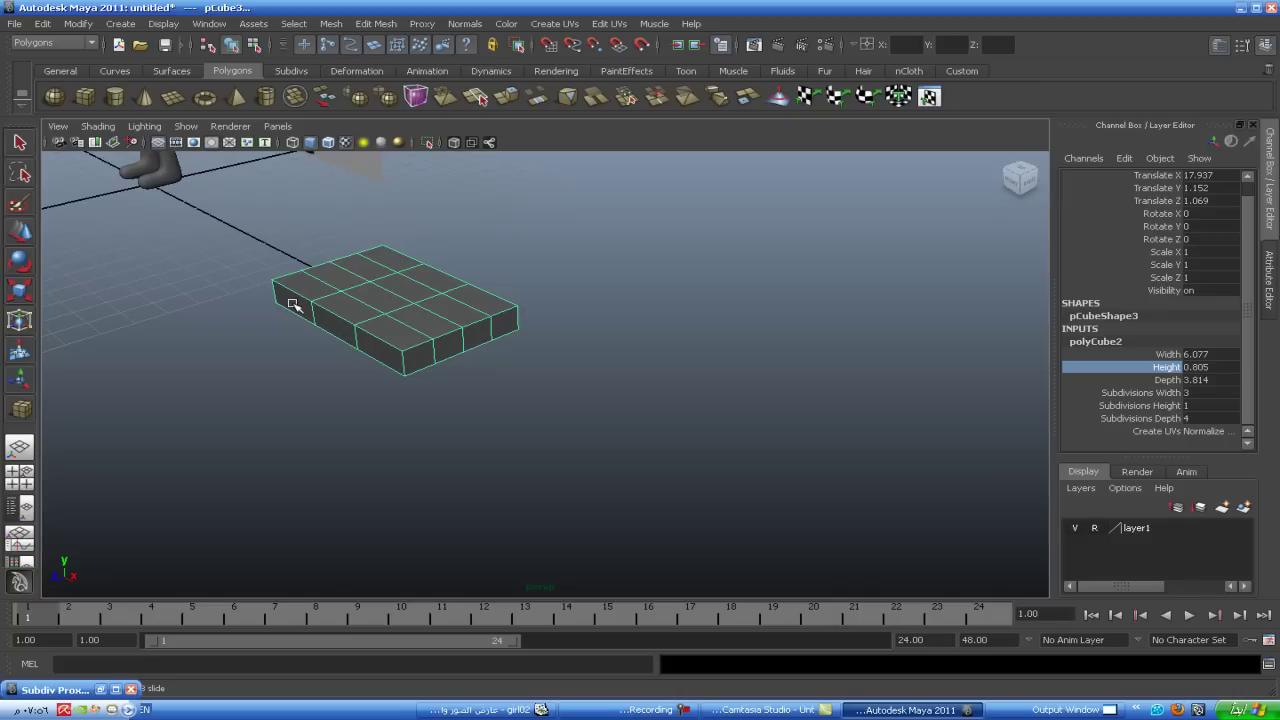
# - Set the cube's width subdivisions back to 2
pyautogui.click(290, 303)
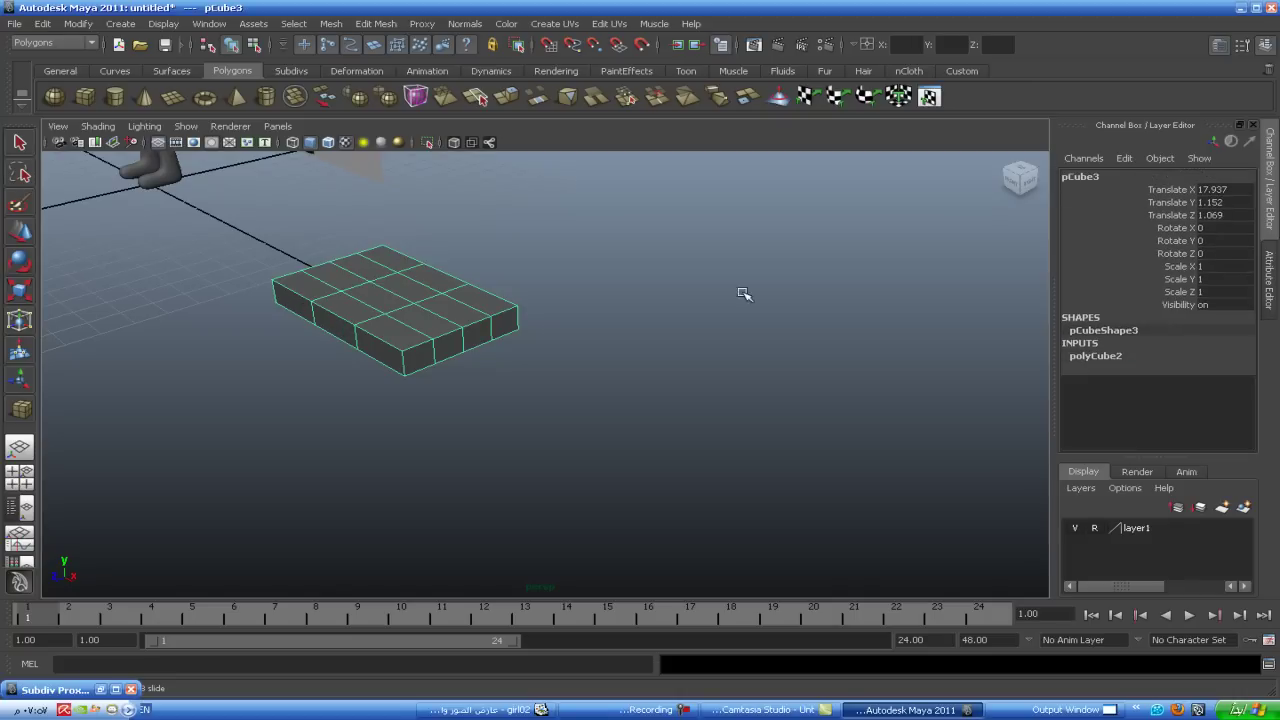
pyautogui.click(1092, 342)
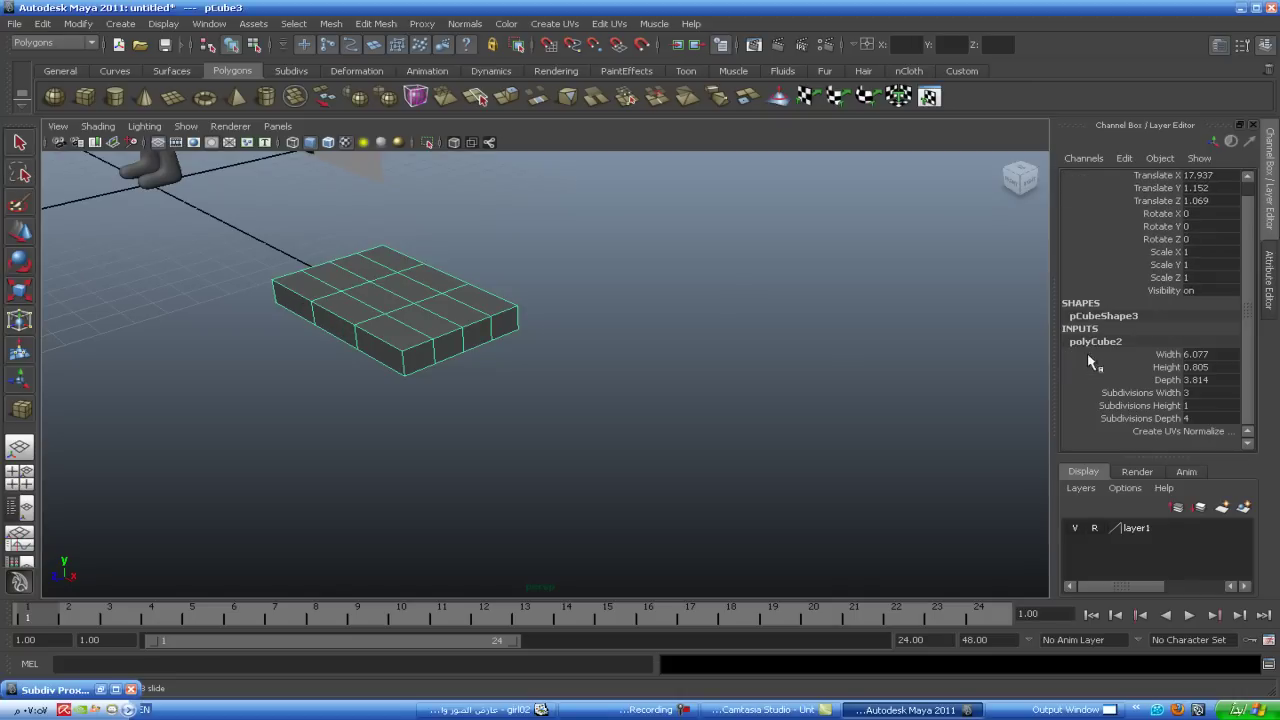
pyautogui.click(1165, 394)
pyautogui.moveTo(1010, 424); pyautogui.dragTo(1002, 420, button='middle')
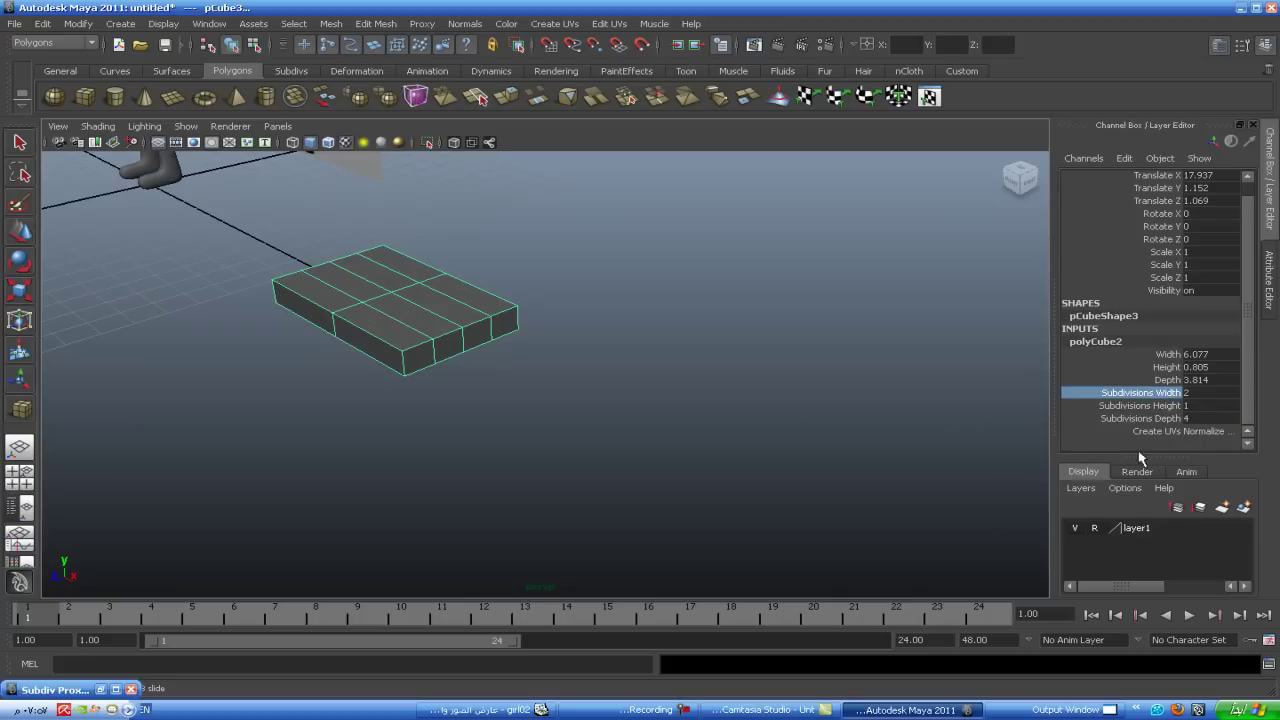
# - Narrow the box's Width to 4.277, undoing a trial Depth change
pyautogui.click(1170, 380)
pyautogui.moveTo(1003, 400); pyautogui.dragTo(1000, 398, button='middle')
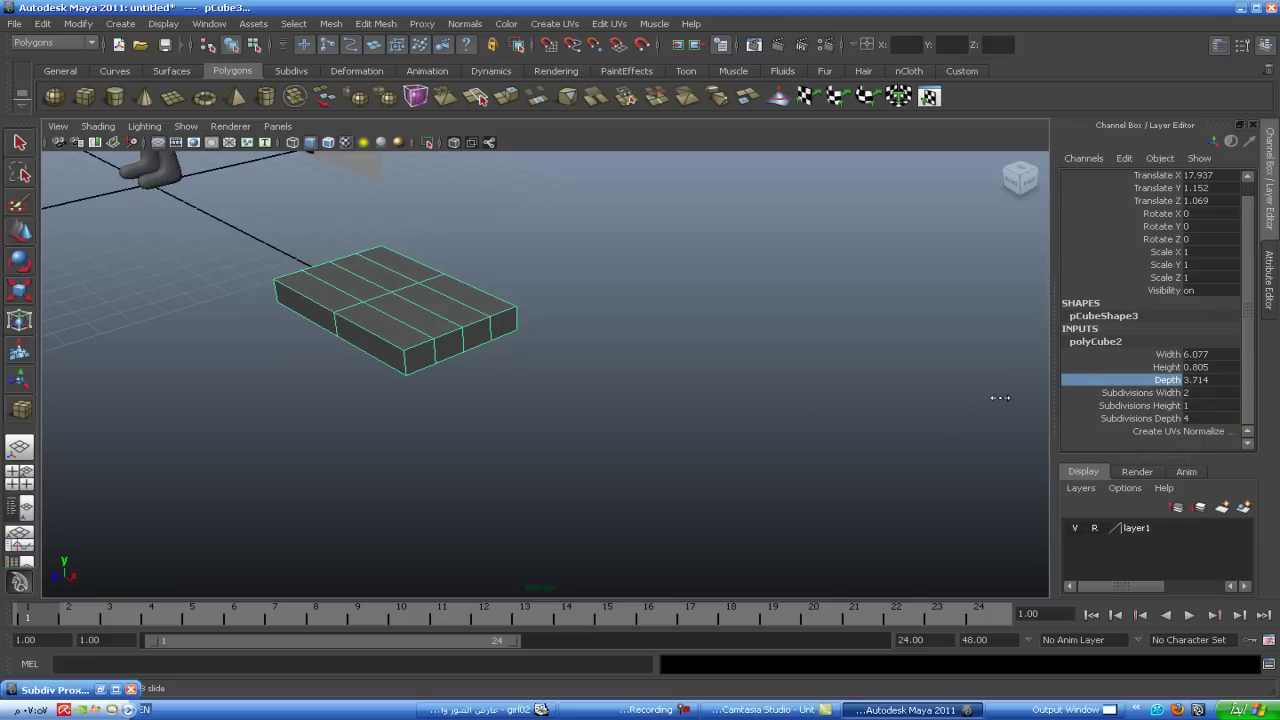
pyautogui.hotkey('ctrl', 'z')
pyautogui.click(1167, 367)
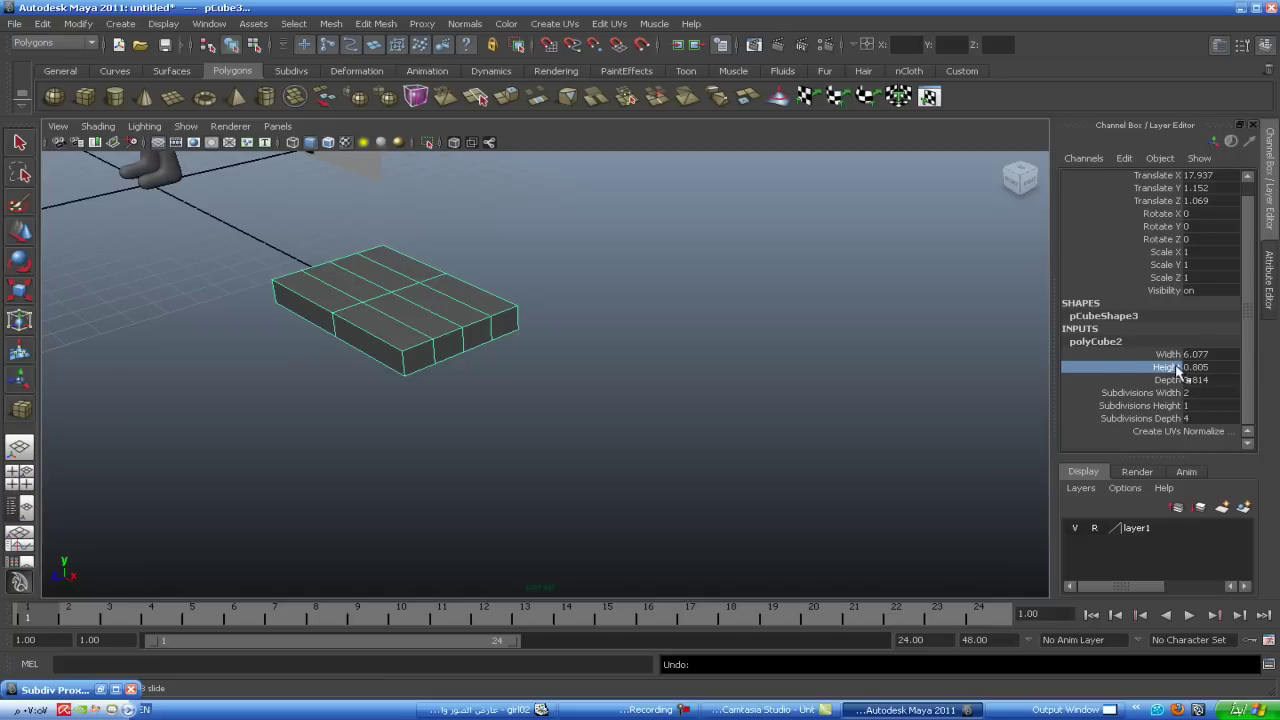
pyautogui.click(1170, 354)
pyautogui.moveTo(1018, 402); pyautogui.dragTo(959, 402, button='middle')
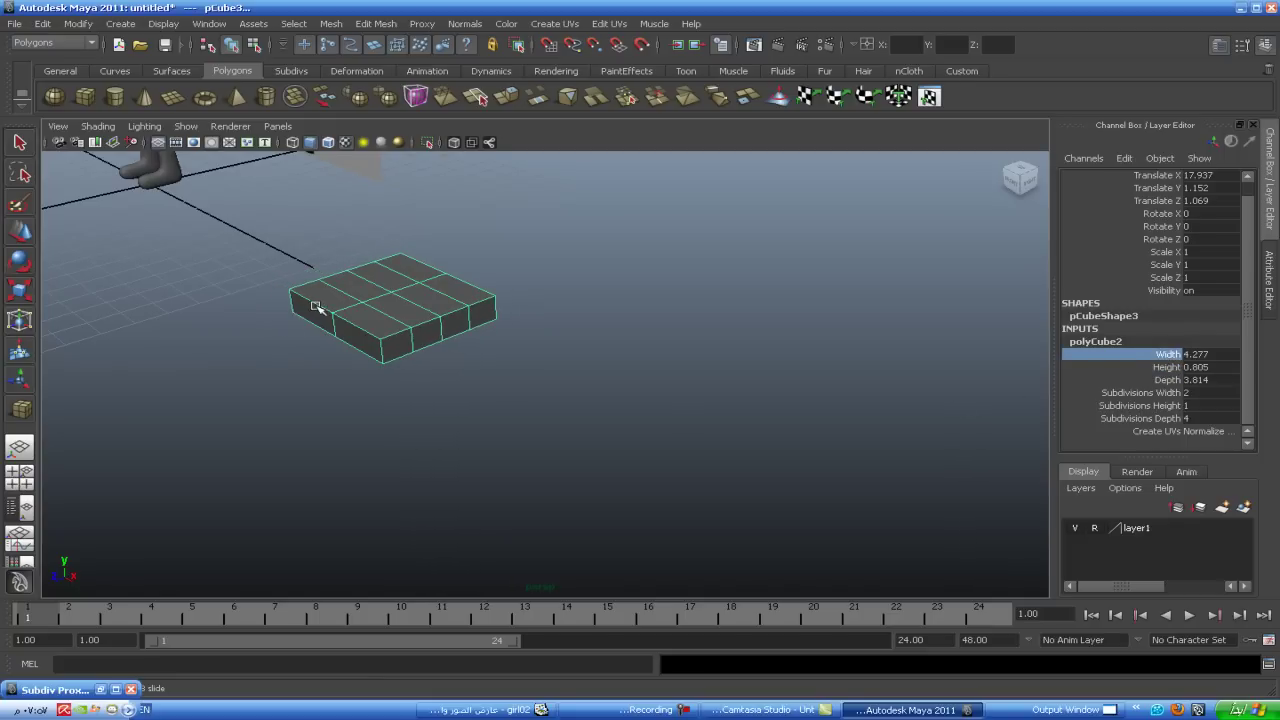
# - Turn off Keep Faces Together and select the slab's four end faces
pyautogui.click(366, 27)
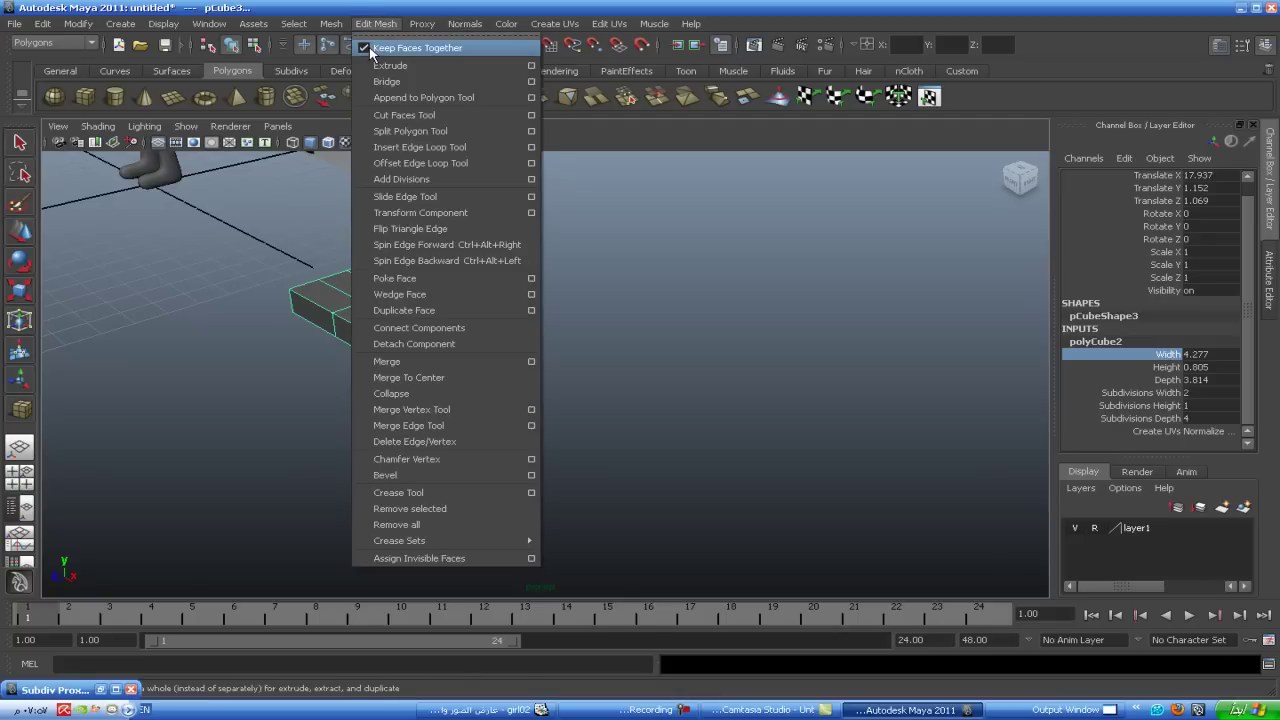
pyautogui.click(372, 48)
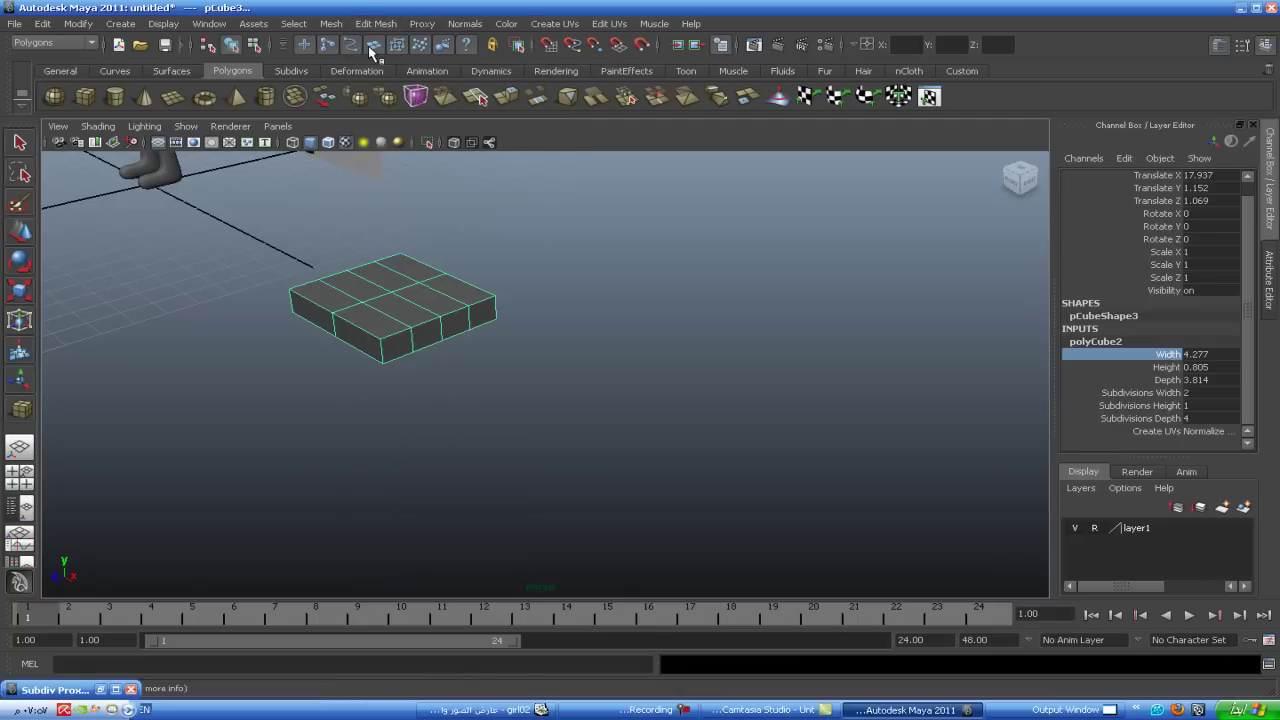
pyautogui.moveTo(487, 313); pyautogui.dragTo(490, 358, button='right')
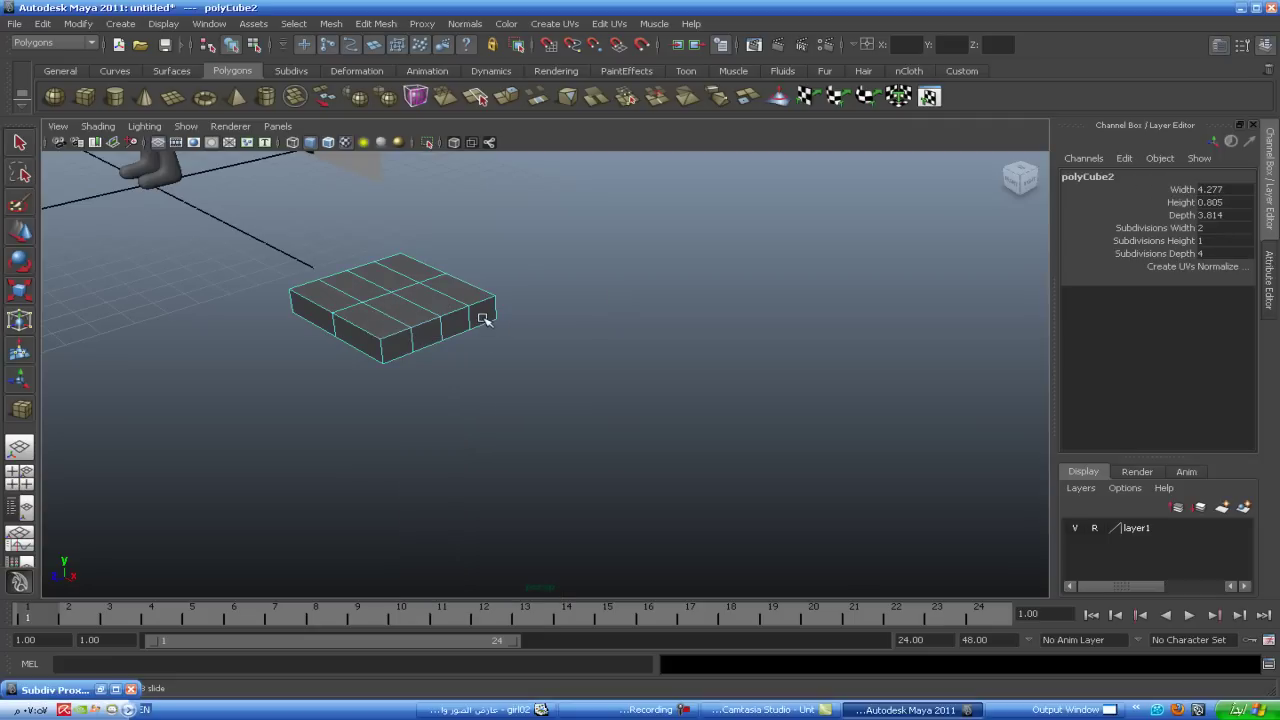
pyautogui.click(486, 311)
pyautogui.keyDown('shift'); pyautogui.click(441, 329); pyautogui.keyUp('shift')
pyautogui.keyDown('shift'); pyautogui.click(408, 337); pyautogui.keyUp('shift')
pyautogui.keyDown('shift'); pyautogui.click(395, 346); pyautogui.keyUp('shift')
# - Extrude the end faces outward and shrink the extruded tips
pyautogui.keyDown('alt'); pyautogui.moveTo(443, 363); pyautogui.dragTo(466, 380); pyautogui.keyUp('alt')
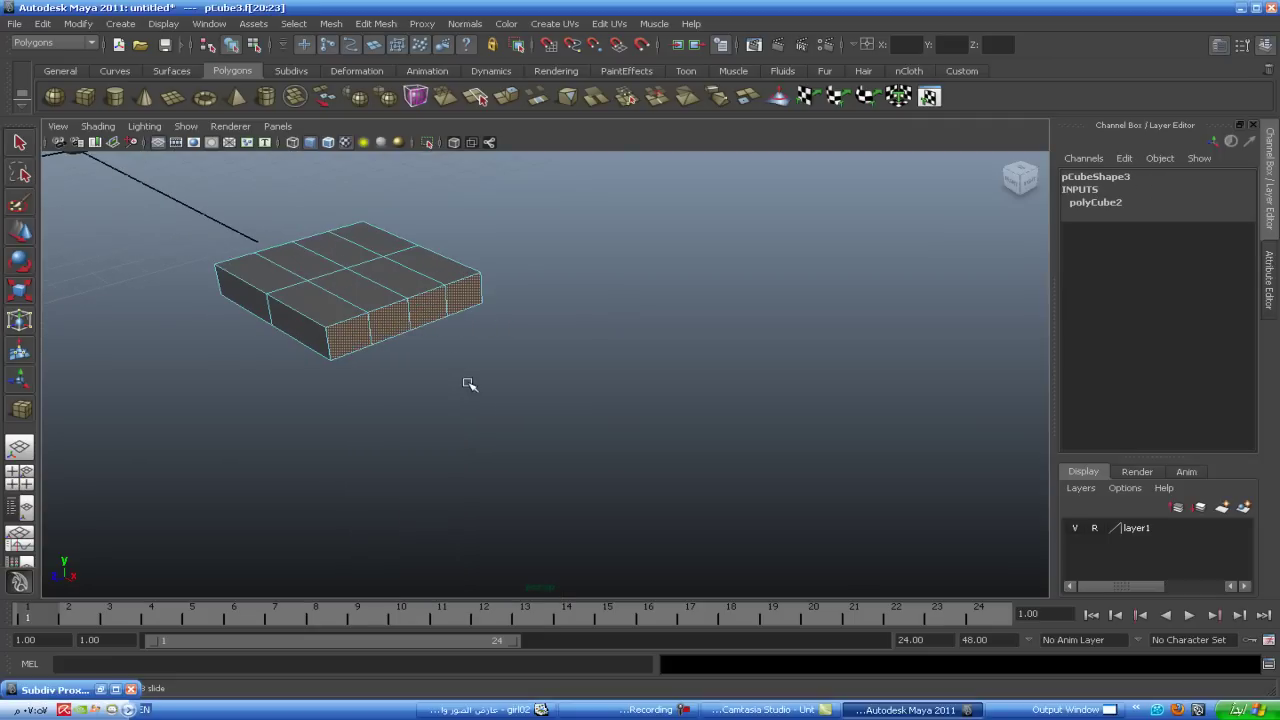
pyautogui.keyDown('shift'); pyautogui.rightClick(465, 300); pyautogui.keyUp('shift')
pyautogui.click(466, 332)
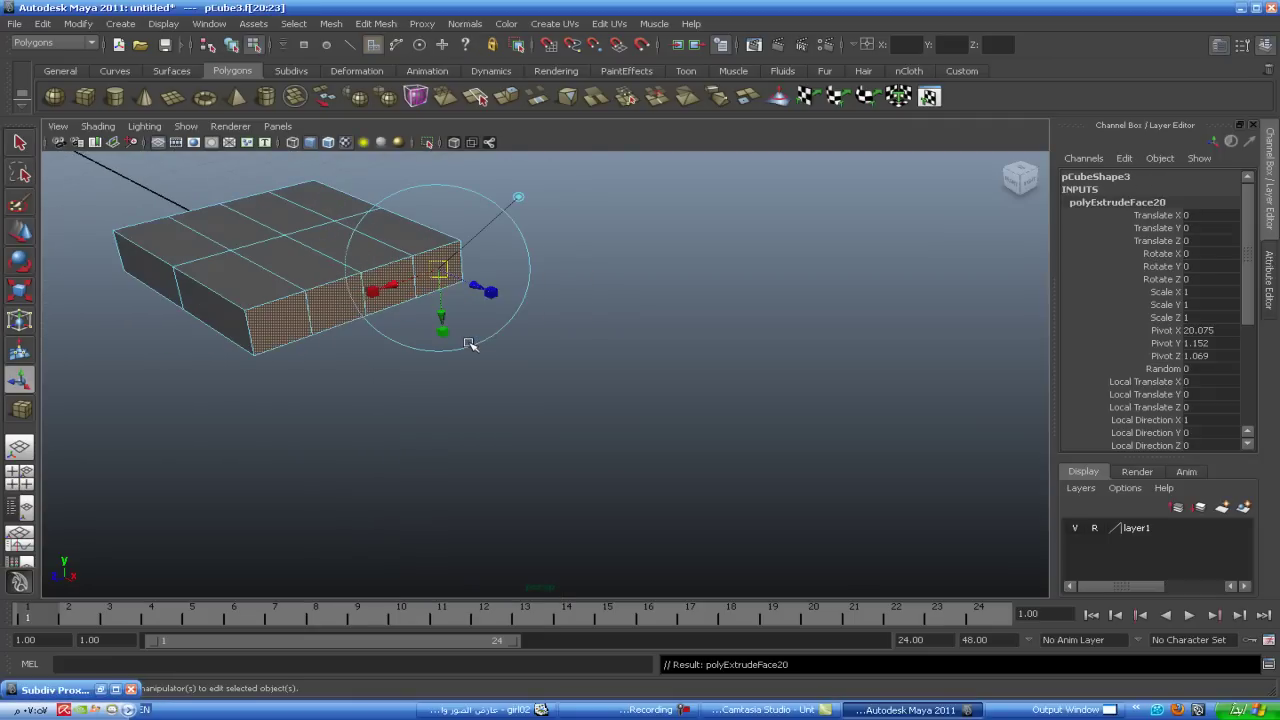
pyautogui.moveTo(470, 288)
pyautogui.mouseDown()
pyautogui.moveTo(686, 313)
pyautogui.moveTo(668, 334)
pyautogui.mouseUp()
pyautogui.scroll(-2, 667, 338)
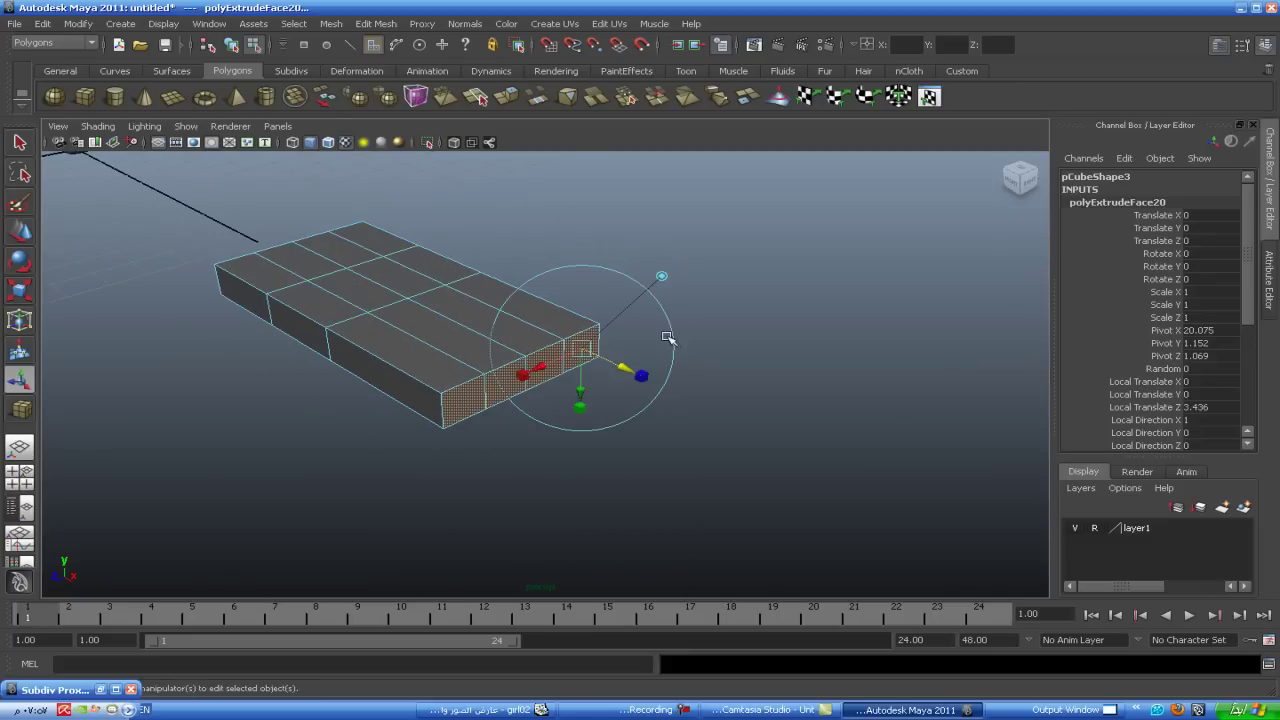
pyautogui.moveTo(578, 345)
pyautogui.mouseDown()
pyautogui.moveTo(576, 357)
pyautogui.moveTo(584, 350)
pyautogui.mouseUp()
pyautogui.moveTo(577, 437)
pyautogui.keyDown('alt'); pyautogui.mouseDown()
pyautogui.moveTo(522, 420)
pyautogui.moveTo(606, 409)
pyautogui.moveTo(580, 403)
pyautogui.moveTo(600, 394)
pyautogui.mouseUp(); pyautogui.keyUp('alt')
pyautogui.moveTo(677, 297); pyautogui.dragTo(680, 291)
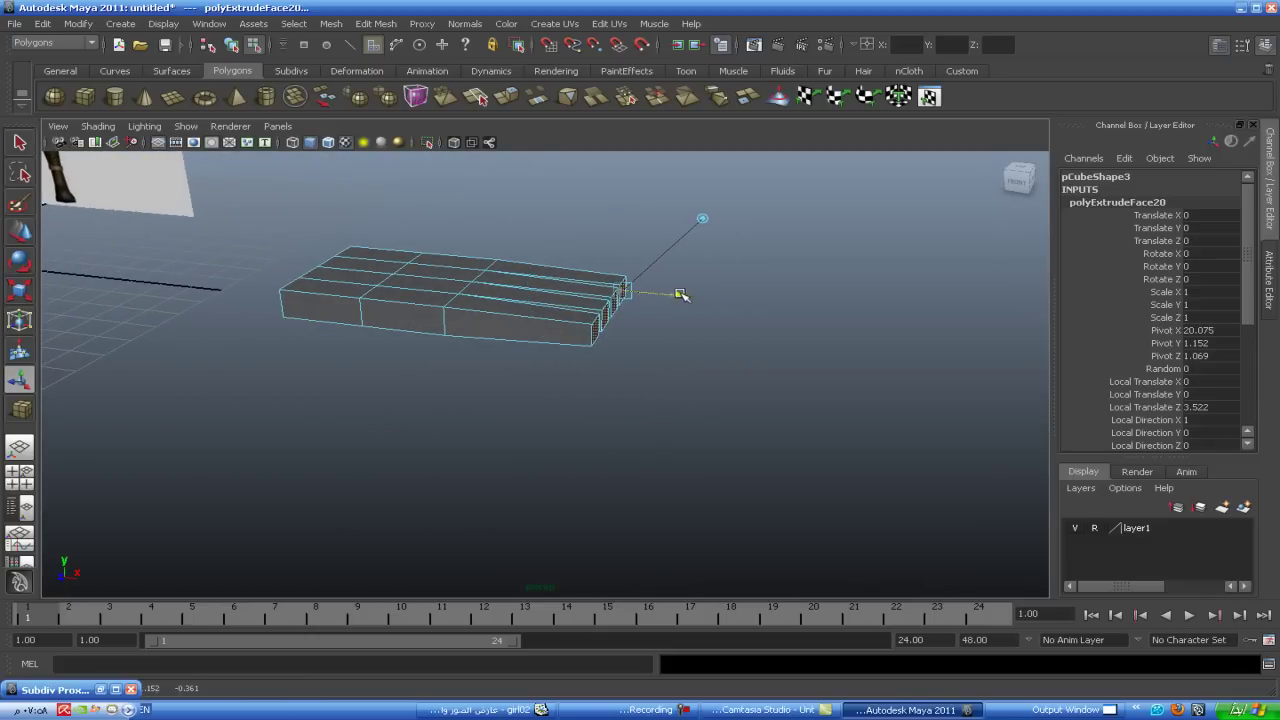
pyautogui.keyDown('alt'); pyautogui.moveTo(694, 366); pyautogui.dragTo(617, 356, button='middle'); pyautogui.keyUp('alt')
# - Extrude the end faces twice more, pulling and adjusting the new tips
pyautogui.press('g')
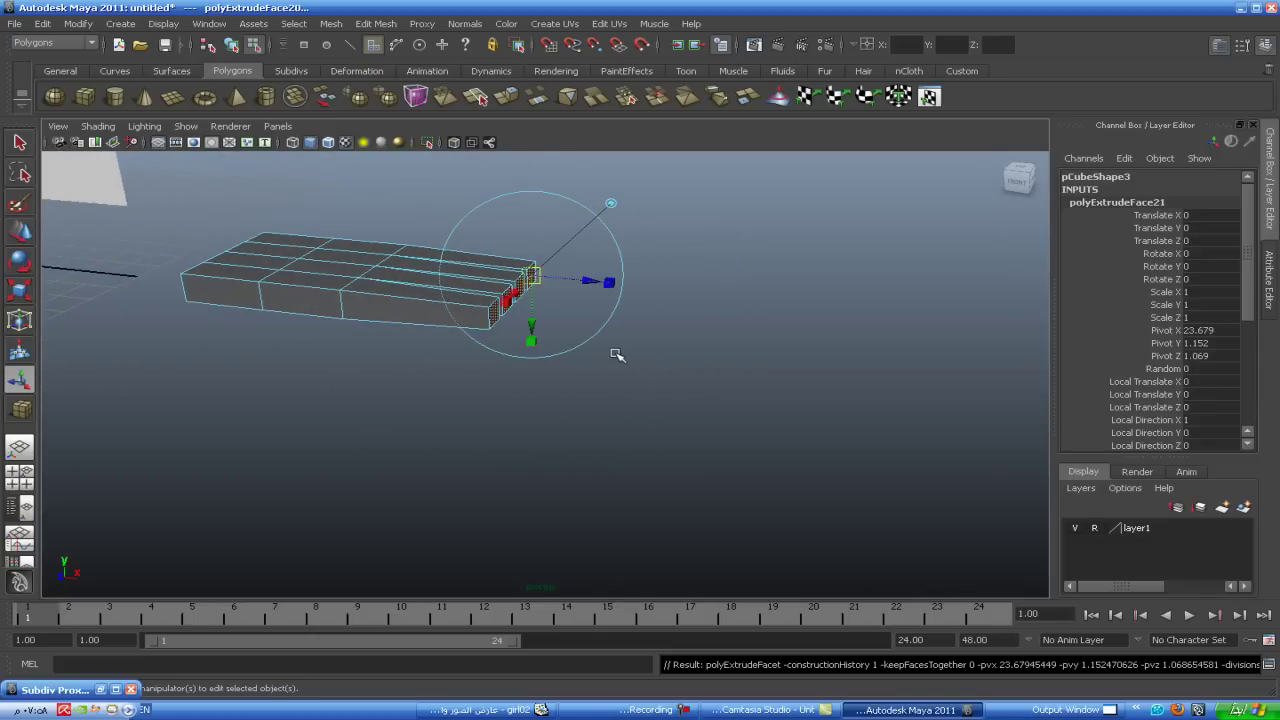
pyautogui.moveTo(589, 284); pyautogui.dragTo(659, 304)
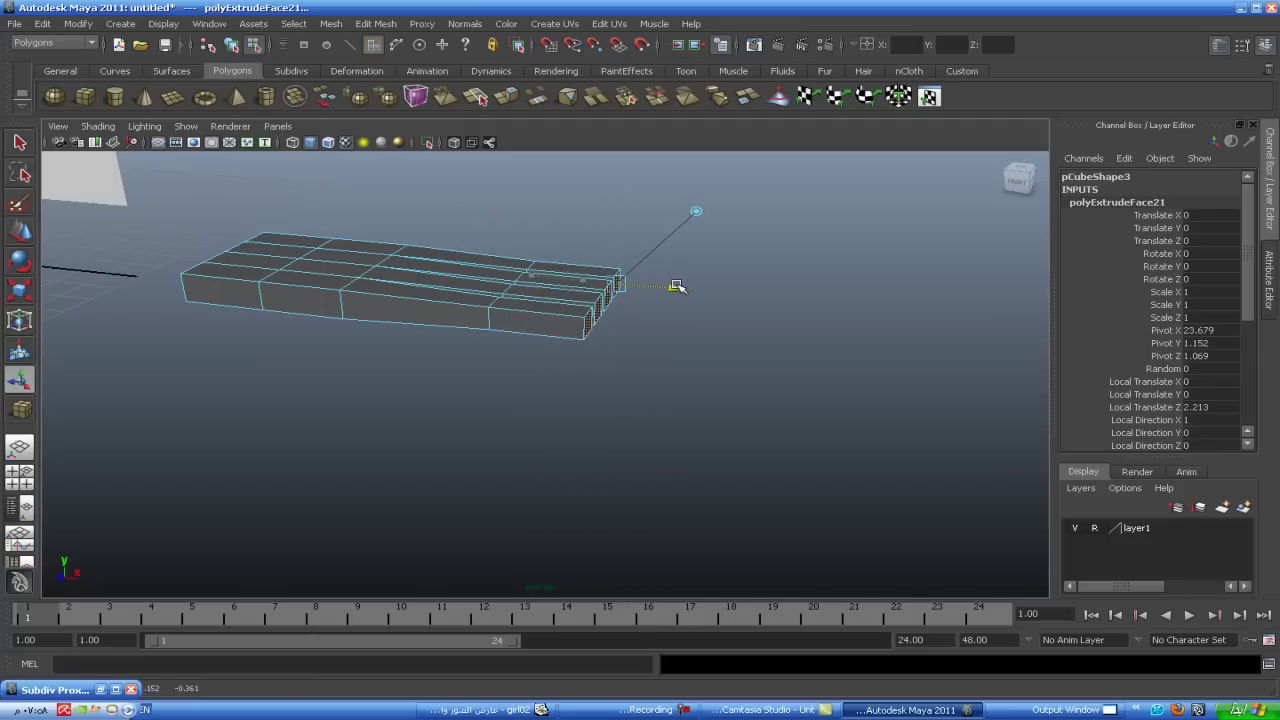
pyautogui.moveTo(573, 390)
pyautogui.keyDown('alt'); pyautogui.mouseDown()
pyautogui.moveTo(580, 417)
pyautogui.moveTo(544, 428)
pyautogui.mouseUp(); pyautogui.keyUp('alt')
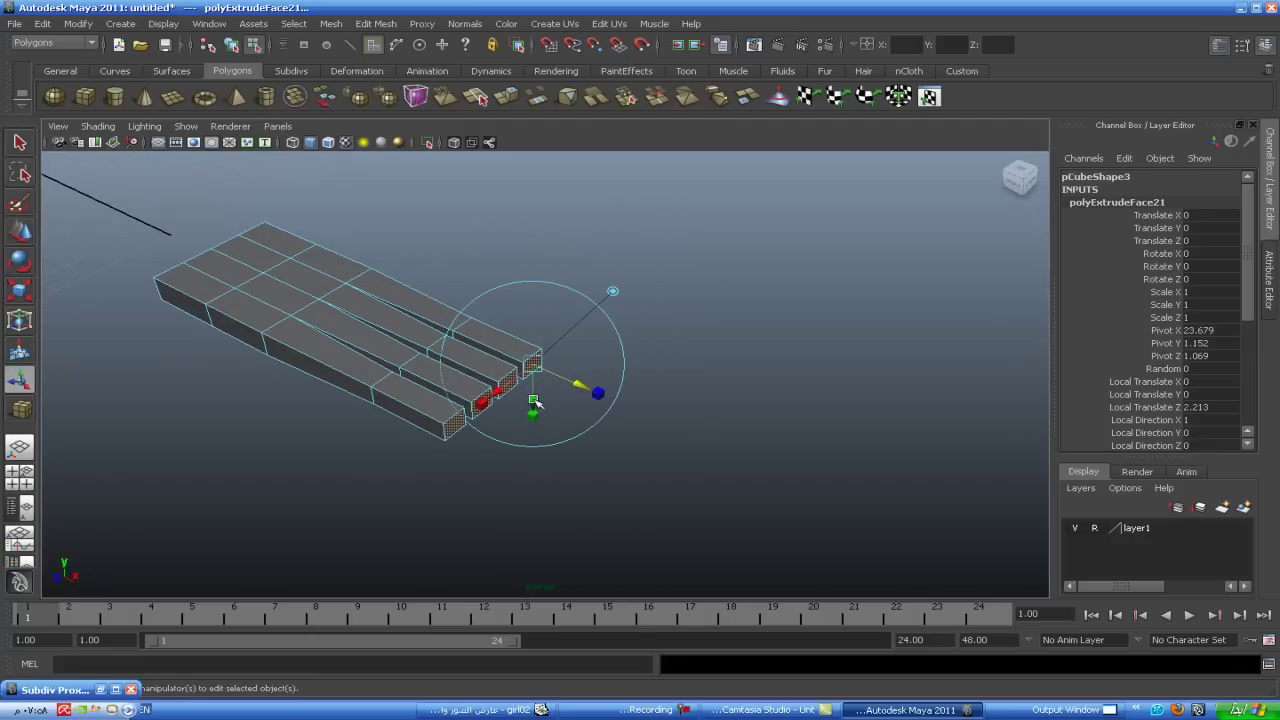
pyautogui.click(533, 414)
pyautogui.moveTo(540, 367); pyautogui.dragTo(530, 367)
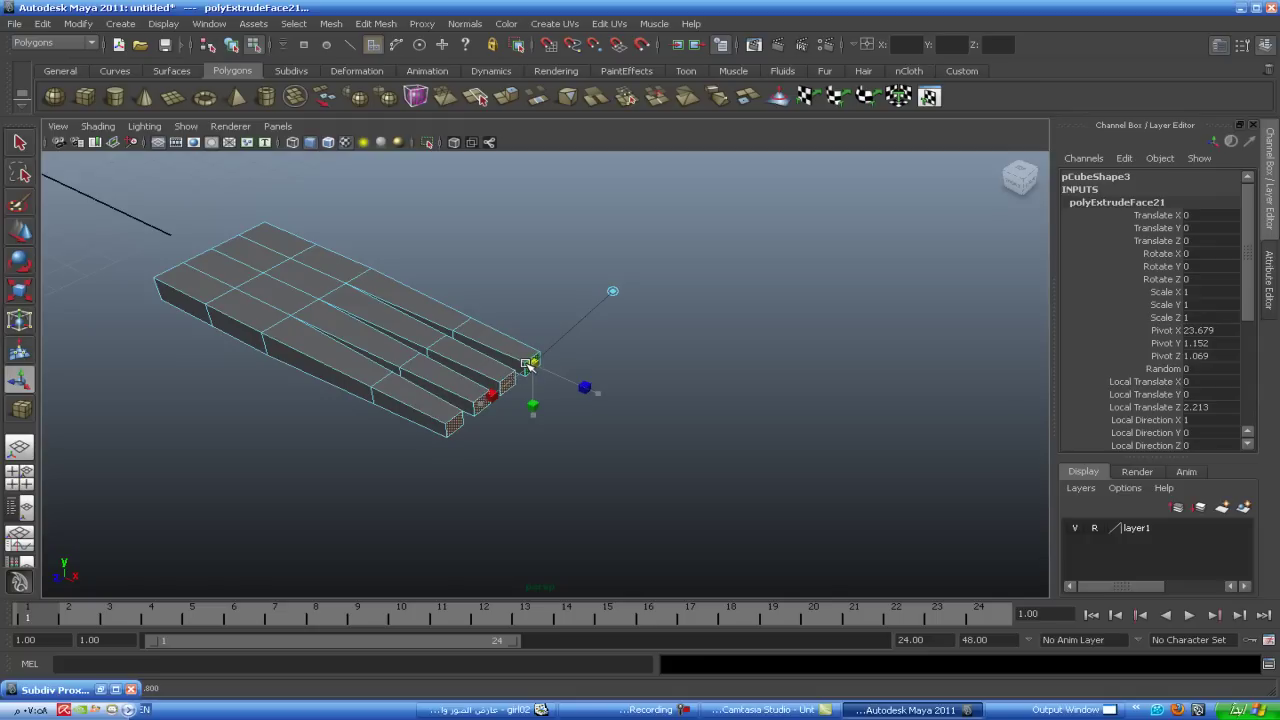
pyautogui.click(527, 366)
pyautogui.press('g')
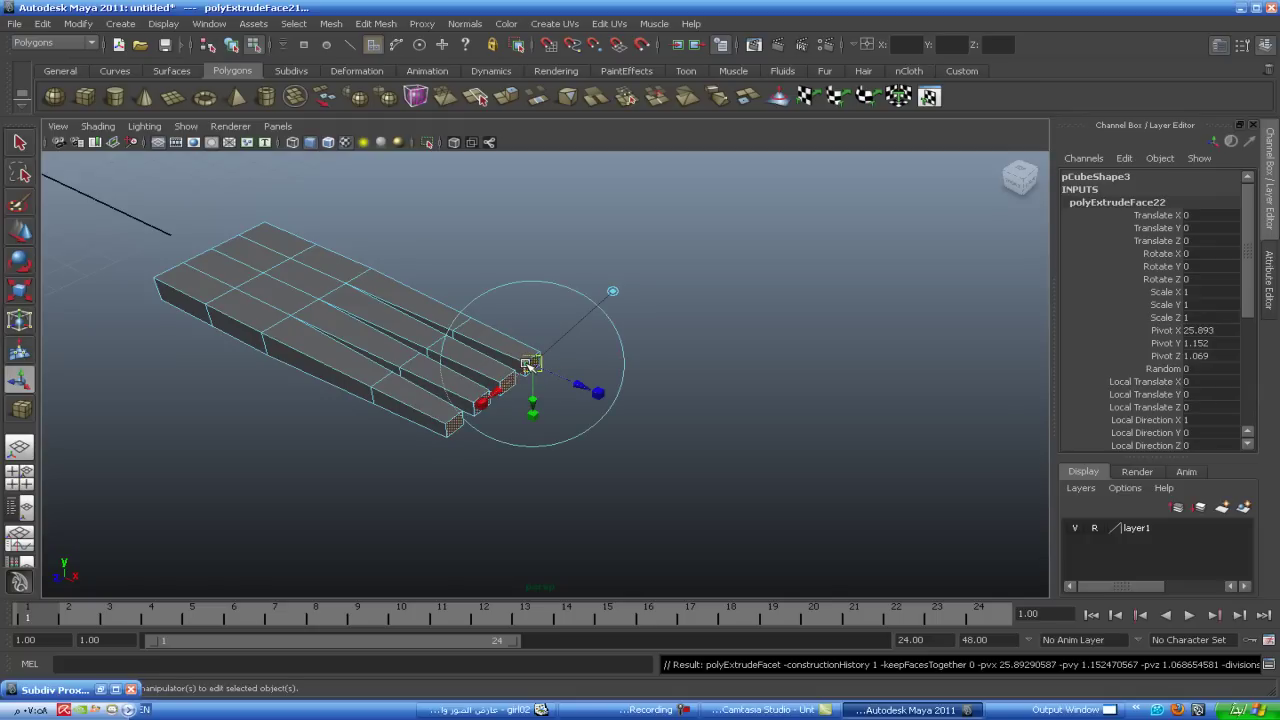
pyautogui.moveTo(566, 384)
pyautogui.mouseDown()
pyautogui.moveTo(680, 399)
pyautogui.moveTo(395, 407)
pyautogui.mouseUp()
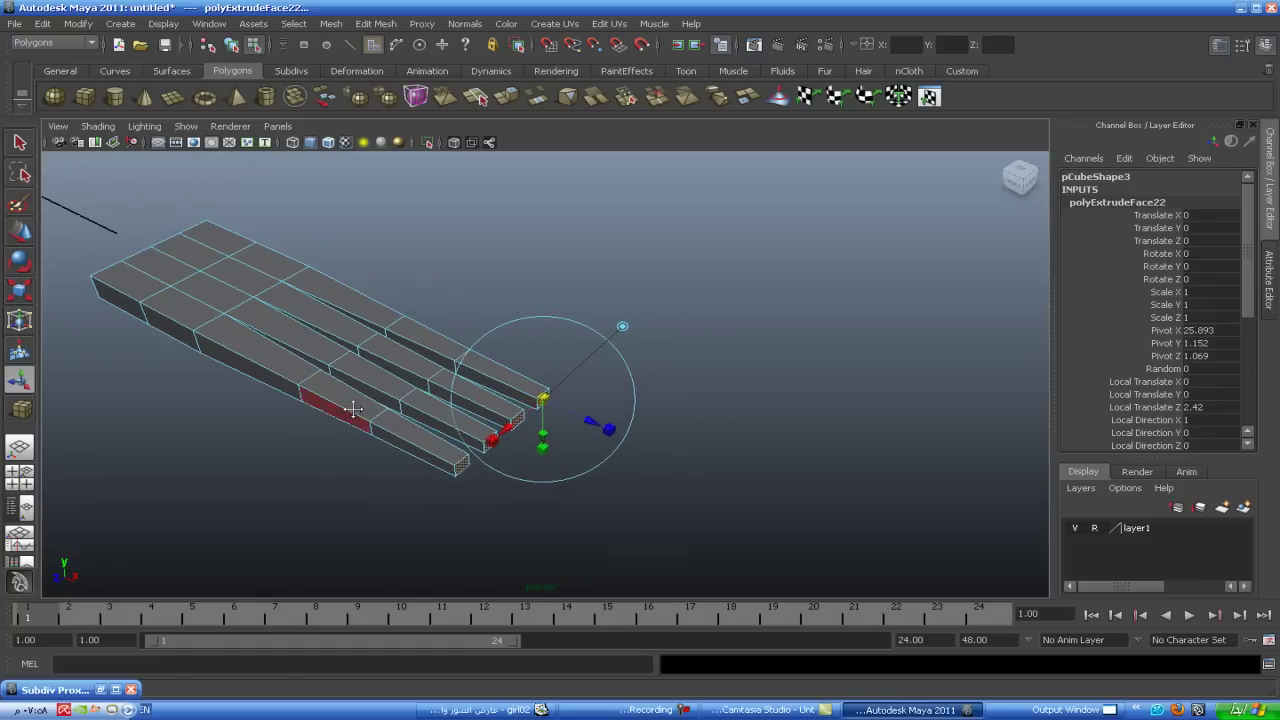
# - Undo the trial extrusions, leaving only polyExtrudeFace20 as a short block
pyautogui.moveTo(372, 404); pyautogui.dragTo(407, 376, button='right')
pyautogui.hotkey('ctrl', 'z')
pyautogui.hotkey('ctrl', 'z')
pyautogui.hotkey('ctrl', 'z')
pyautogui.hotkey('ctrl', 'z')
pyautogui.hotkey('ctrl', 'z')
pyautogui.hotkey('ctrl', 'z')
pyautogui.hotkey('ctrl', 'z')
pyautogui.hotkey('ctrl', 'z')
pyautogui.hotkey('ctrl', 'z')
pyautogui.moveTo(457, 435)
pyautogui.keyDown('alt'); pyautogui.mouseDown()
pyautogui.moveTo(543, 434)
pyautogui.moveTo(417, 366)
pyautogui.mouseUp(); pyautogui.keyUp('alt')
# - Extrude the four end faces out about 6.8 units and taper their tips
pyautogui.rightClick(398, 328)
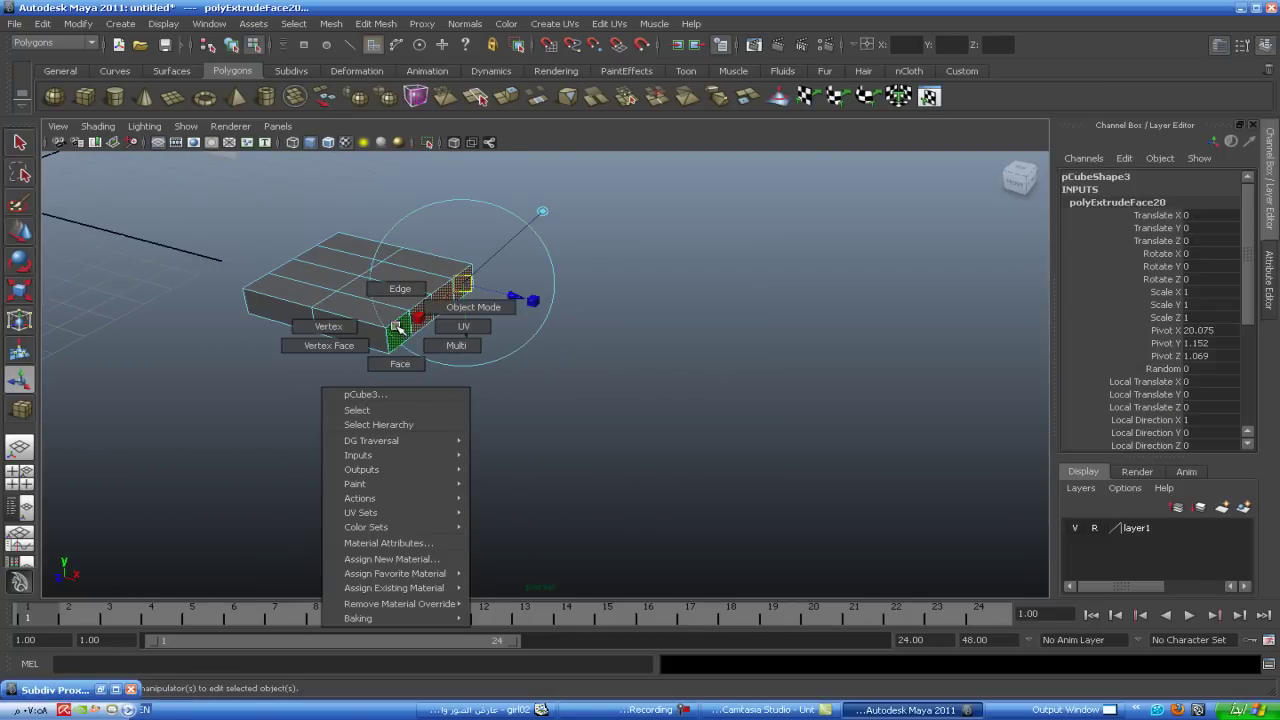
pyautogui.click(400, 364)
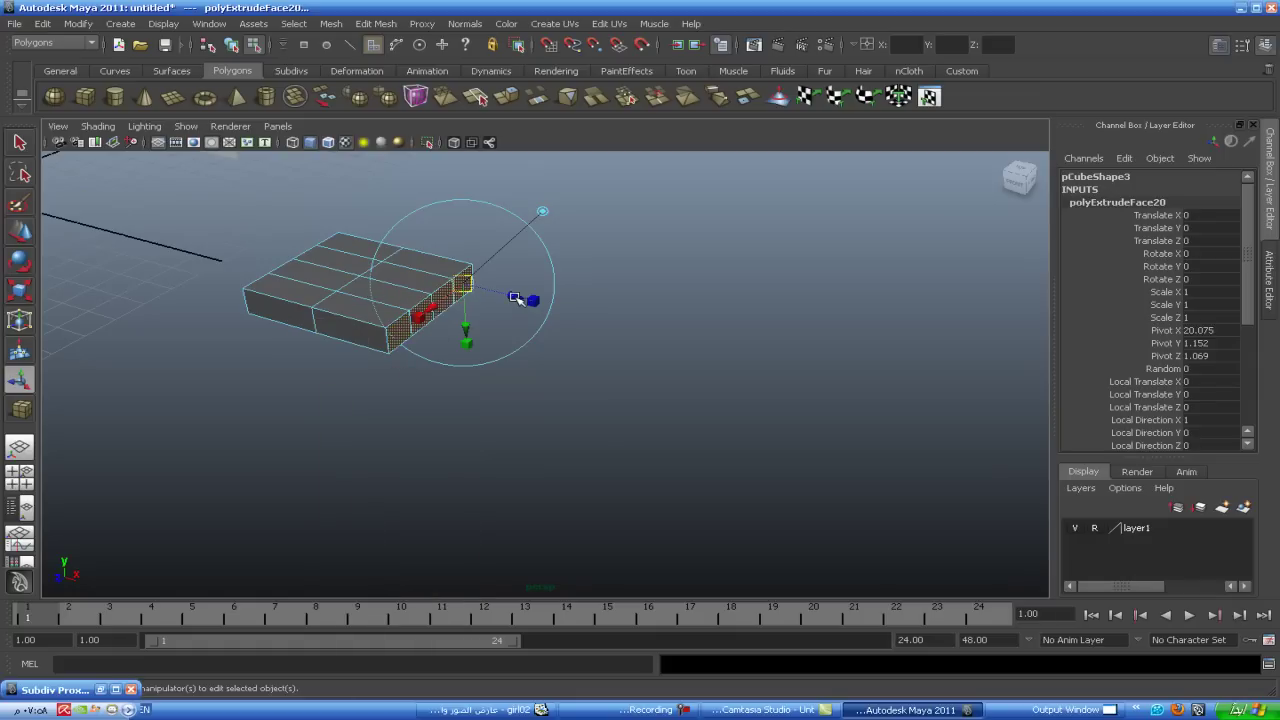
pyautogui.moveTo(516, 300); pyautogui.dragTo(688, 425)
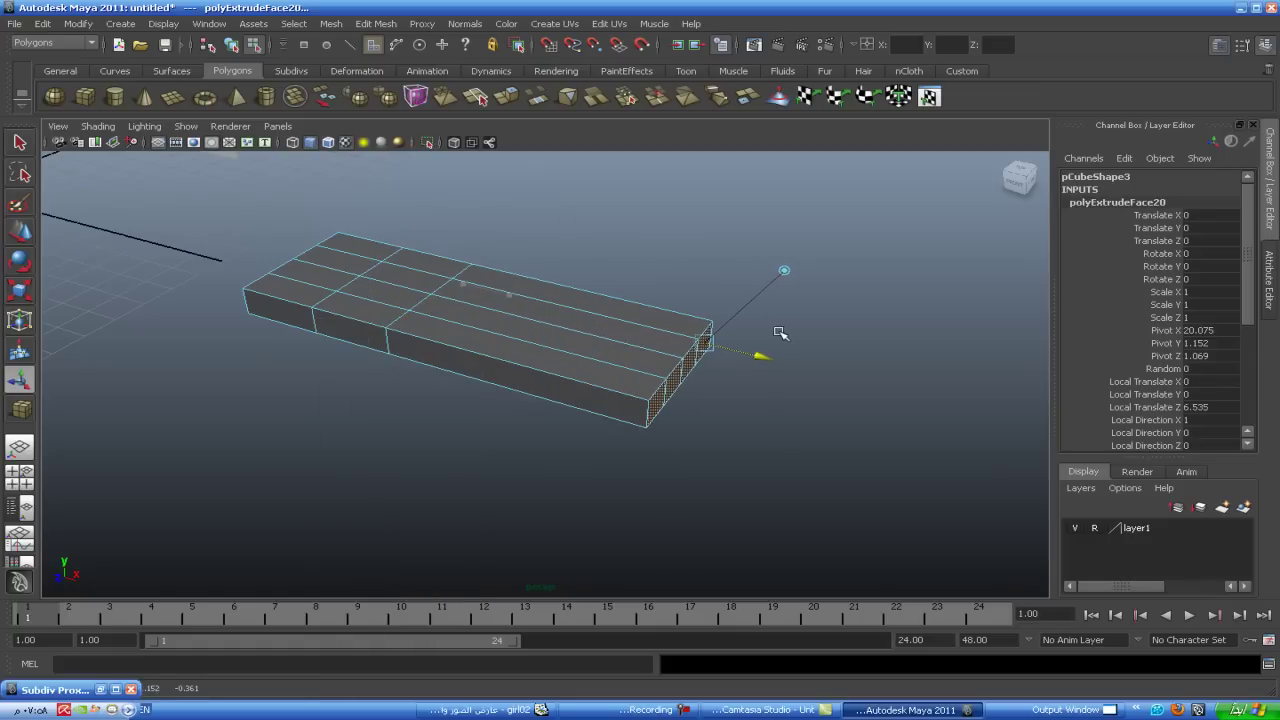
pyautogui.keyDown('alt'); pyautogui.moveTo(688, 425); pyautogui.dragTo(632, 426, button='middle'); pyautogui.keyUp('alt')
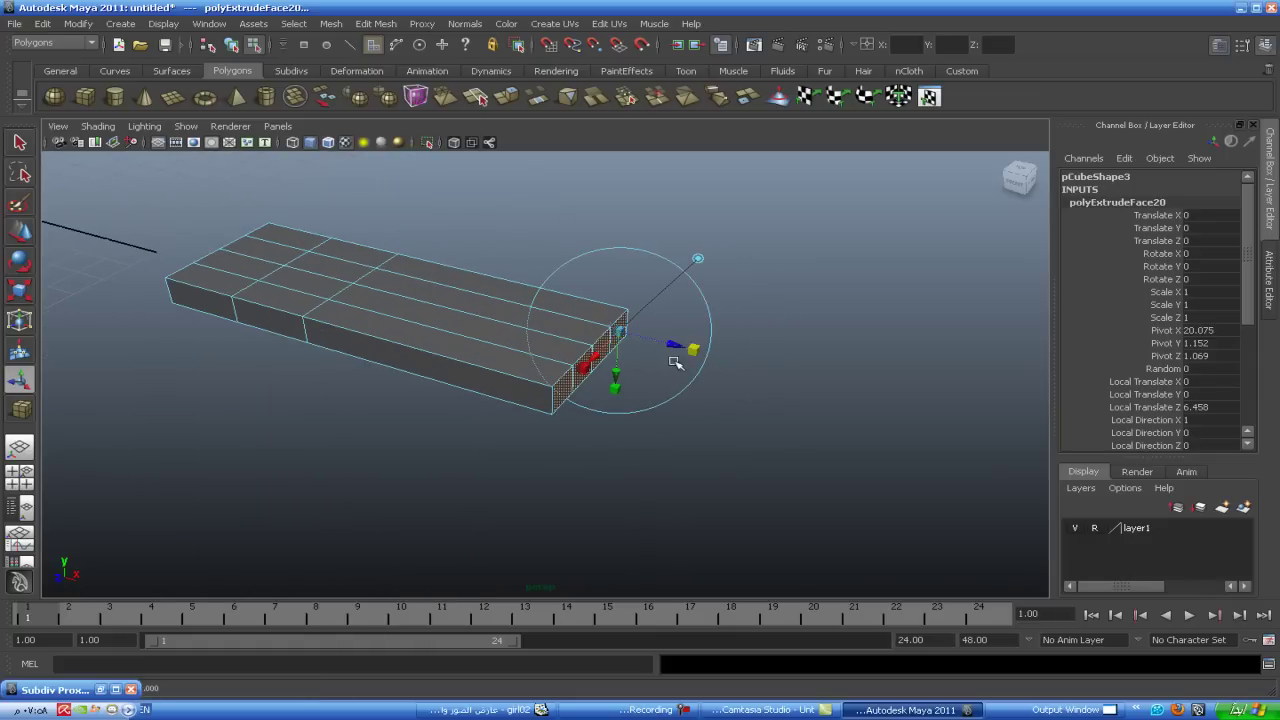
pyautogui.moveTo(620, 334)
pyautogui.mouseDown()
pyautogui.moveTo(514, 434)
pyautogui.moveTo(557, 414)
pyautogui.mouseUp()
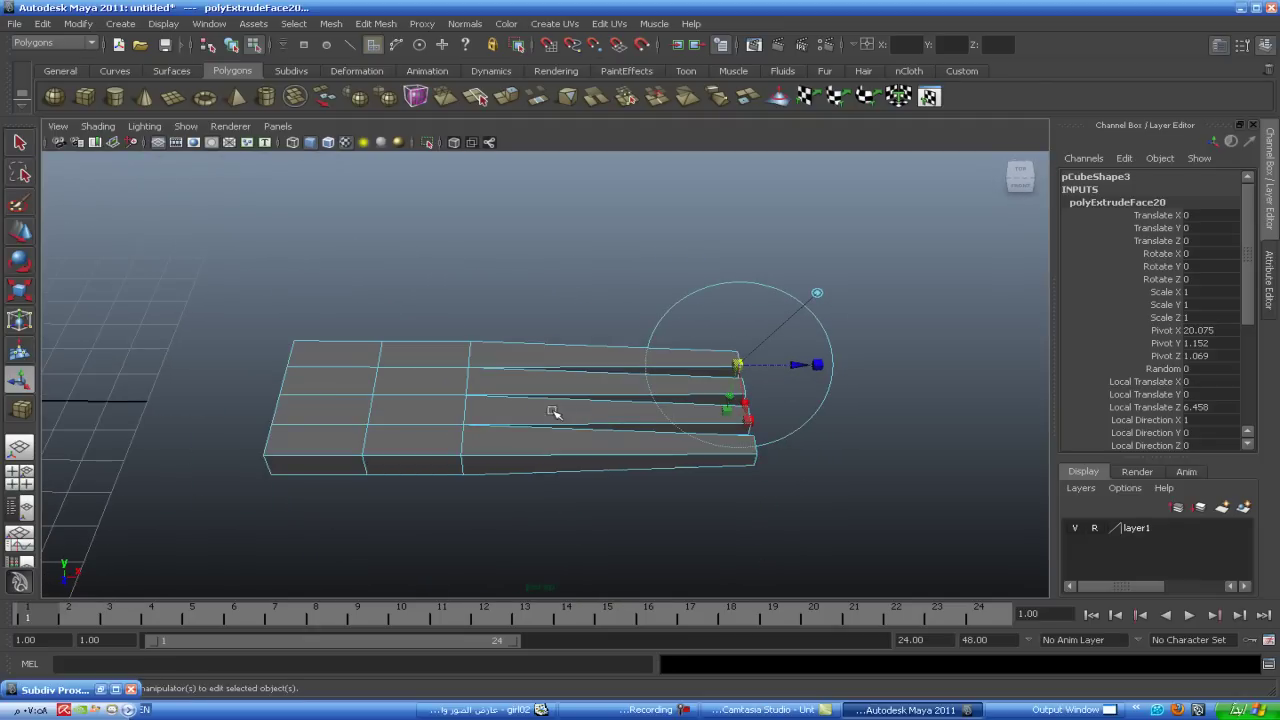
pyautogui.moveTo(796, 368); pyautogui.dragTo(814, 366)
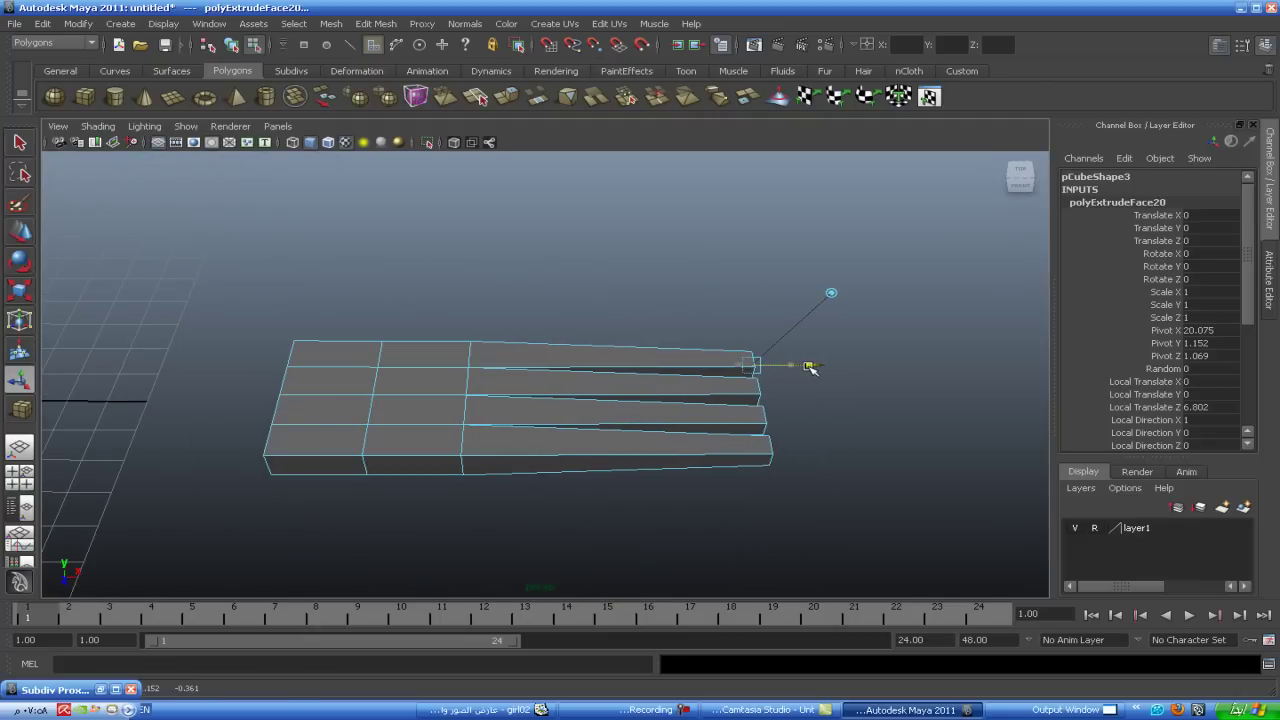
pyautogui.keyDown('alt'); pyautogui.moveTo(648, 422); pyautogui.dragTo(543, 354, button='middle'); pyautogui.keyUp('alt')
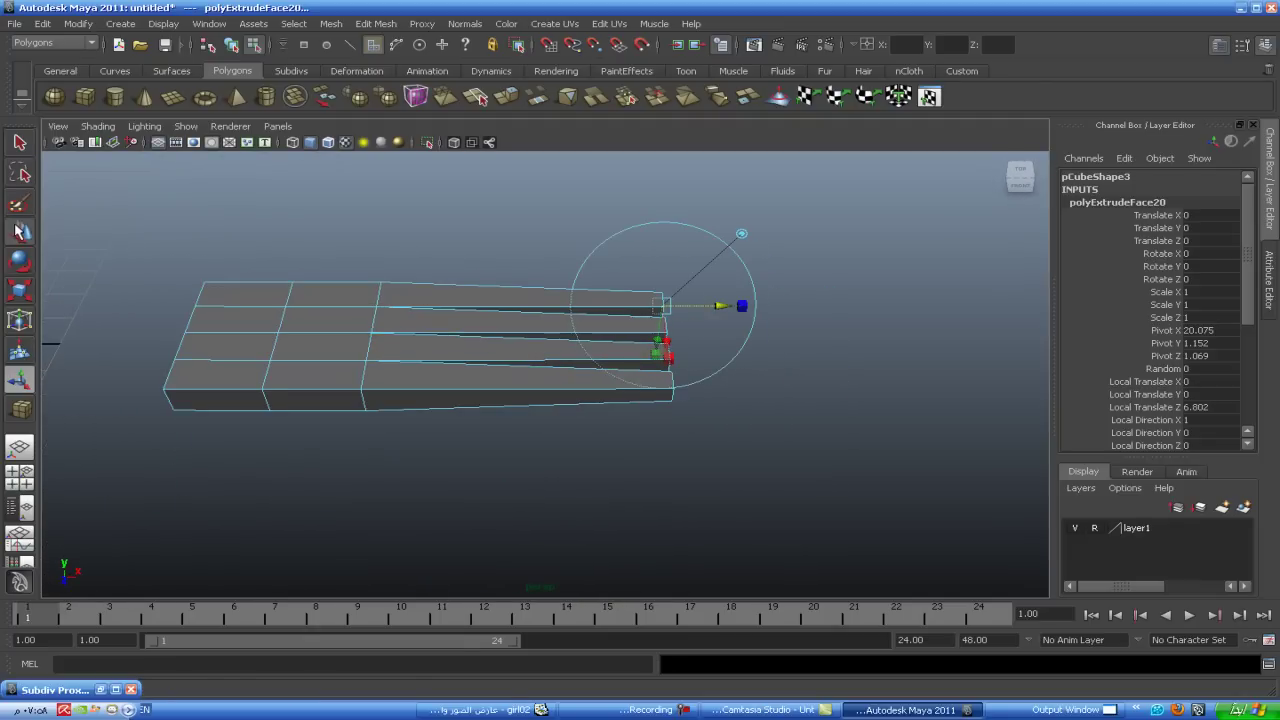
# - Check the strips in smooth preview (3), then return to normal display (1)
pyautogui.press('w')
pyautogui.moveTo(535, 448)
pyautogui.keyDown('alt'); pyautogui.mouseDown()
pyautogui.moveTo(471, 451)
pyautogui.moveTo(343, 426)
pyautogui.moveTo(517, 420)
pyautogui.moveTo(543, 446)
pyautogui.moveTo(511, 400)
pyautogui.mouseUp(); pyautogui.keyUp('alt')
pyautogui.press('3')
pyautogui.press('1')
pyautogui.moveTo(586, 437)
pyautogui.keyDown('alt'); pyautogui.mouseDown()
pyautogui.moveTo(539, 463)
pyautogui.moveTo(470, 440)
pyautogui.mouseUp(); pyautogui.keyUp('alt')
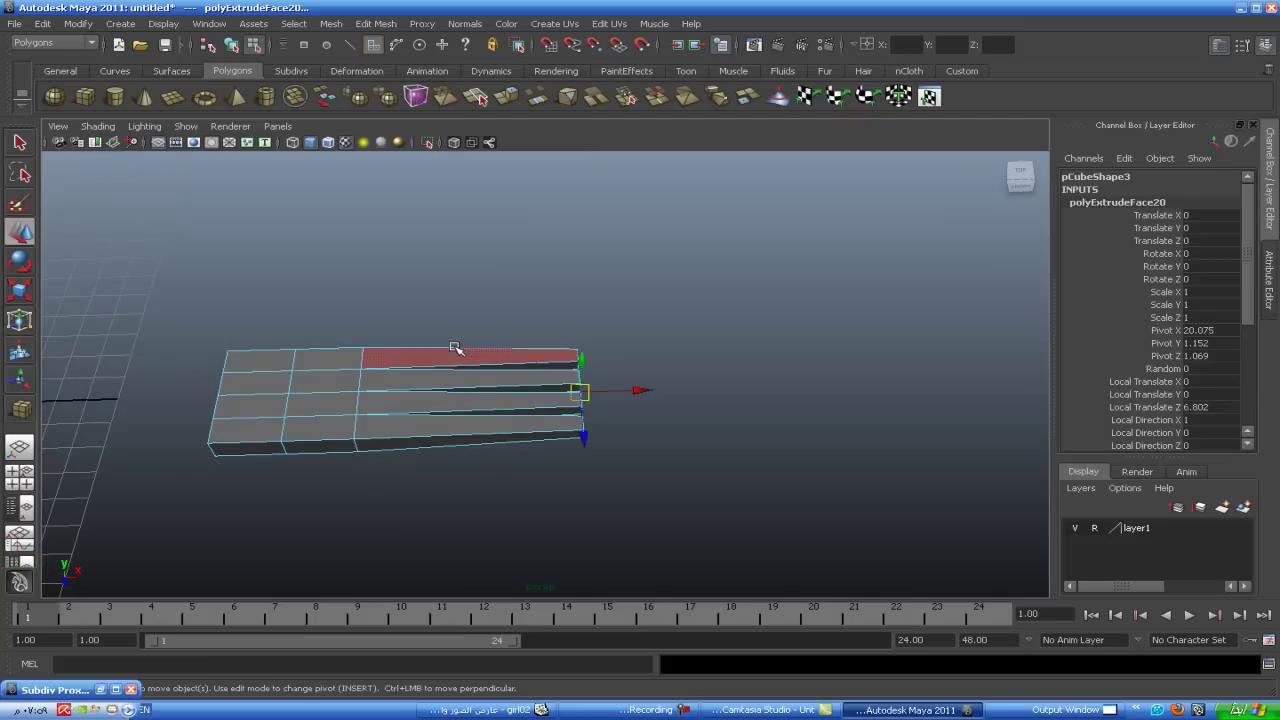
# - Switch to edges and start the Insert Edge Loop Tool on the strips
pyautogui.moveTo(455, 348); pyautogui.dragTo(451, 331, button='right')
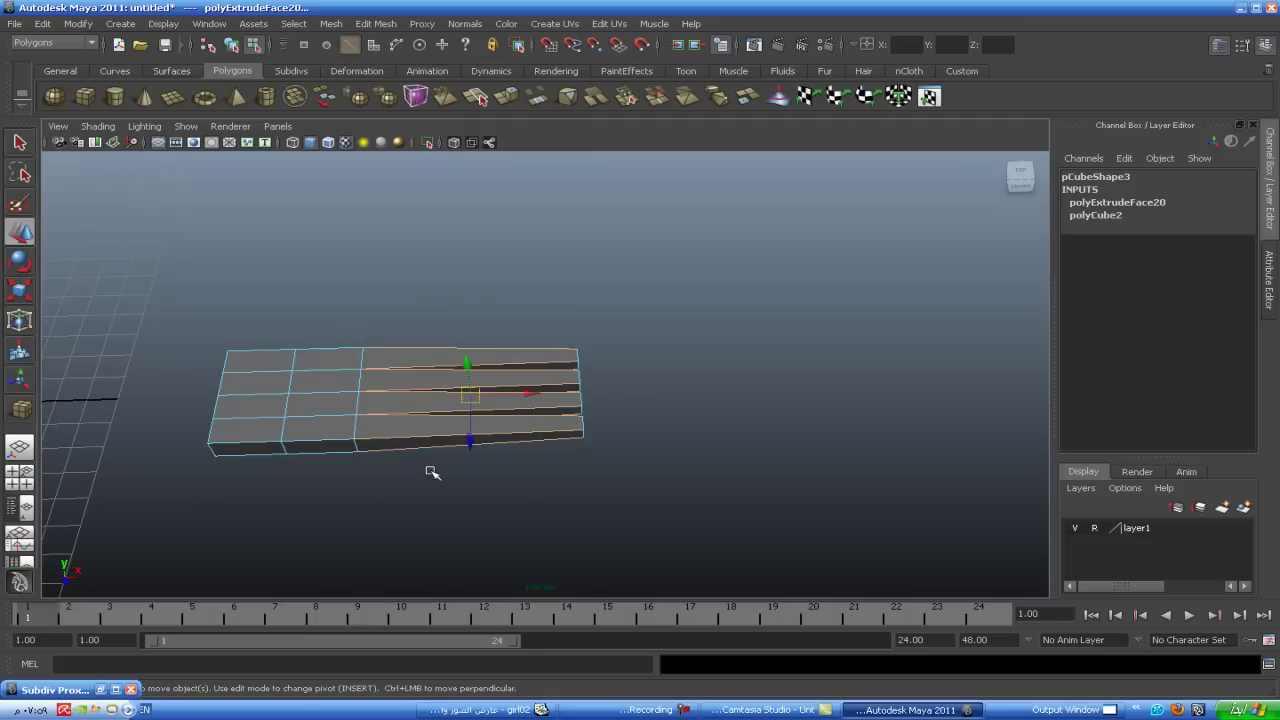
pyautogui.keyDown('shift'); pyautogui.moveTo(430, 432); pyautogui.dragTo(428, 530, button='right'); pyautogui.keyUp('shift')
pyautogui.moveTo(446, 440); pyautogui.dragTo(432, 442)
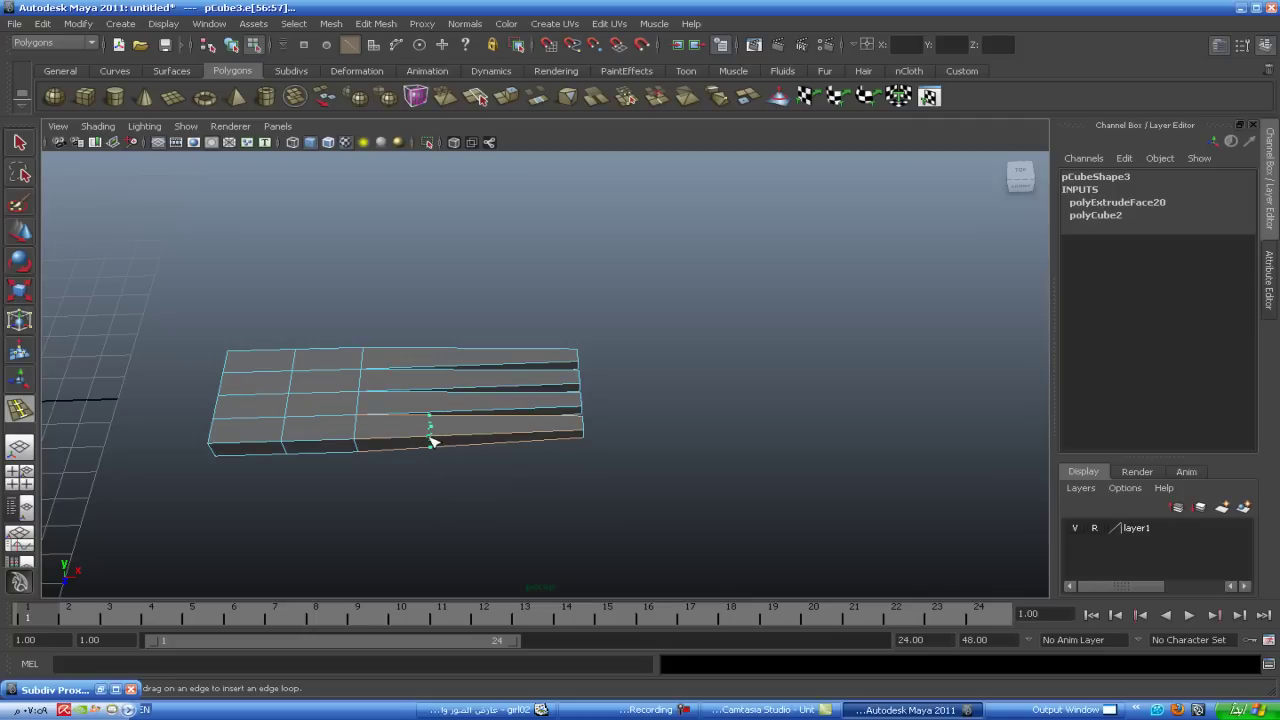
# - Undo the stray edge loop and reactivate the Insert Edge Loop Tool
pyautogui.hotkey('ctrl', 'z')
pyautogui.hotkey('ctrl', 'z')
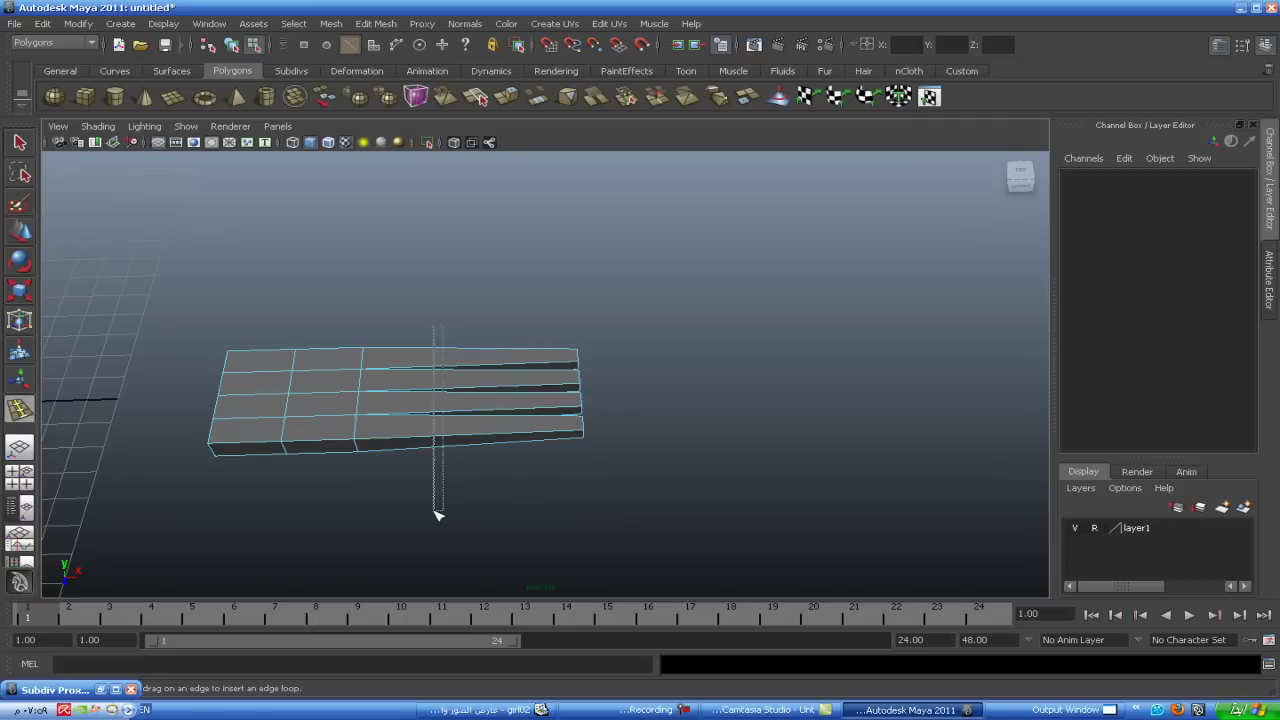
pyautogui.hotkey('ctrl', 'z')
pyautogui.rightClick(441, 442)
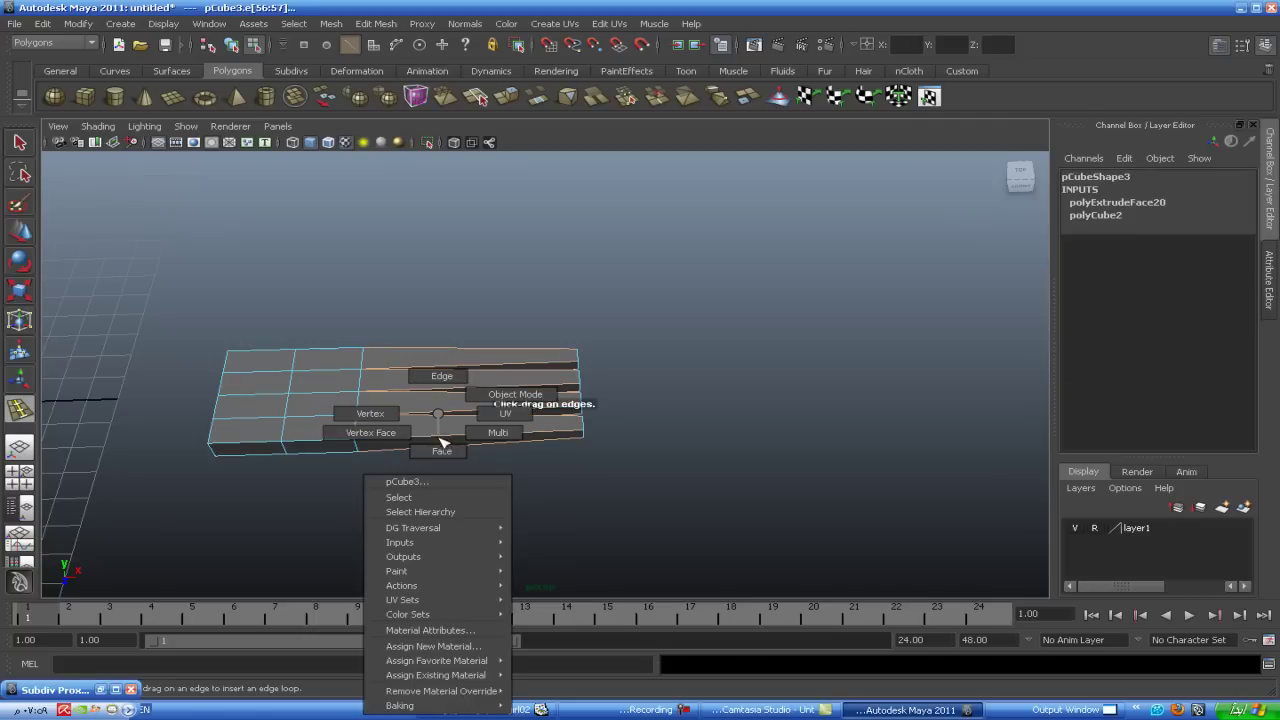
pyautogui.moveTo(401, 557)
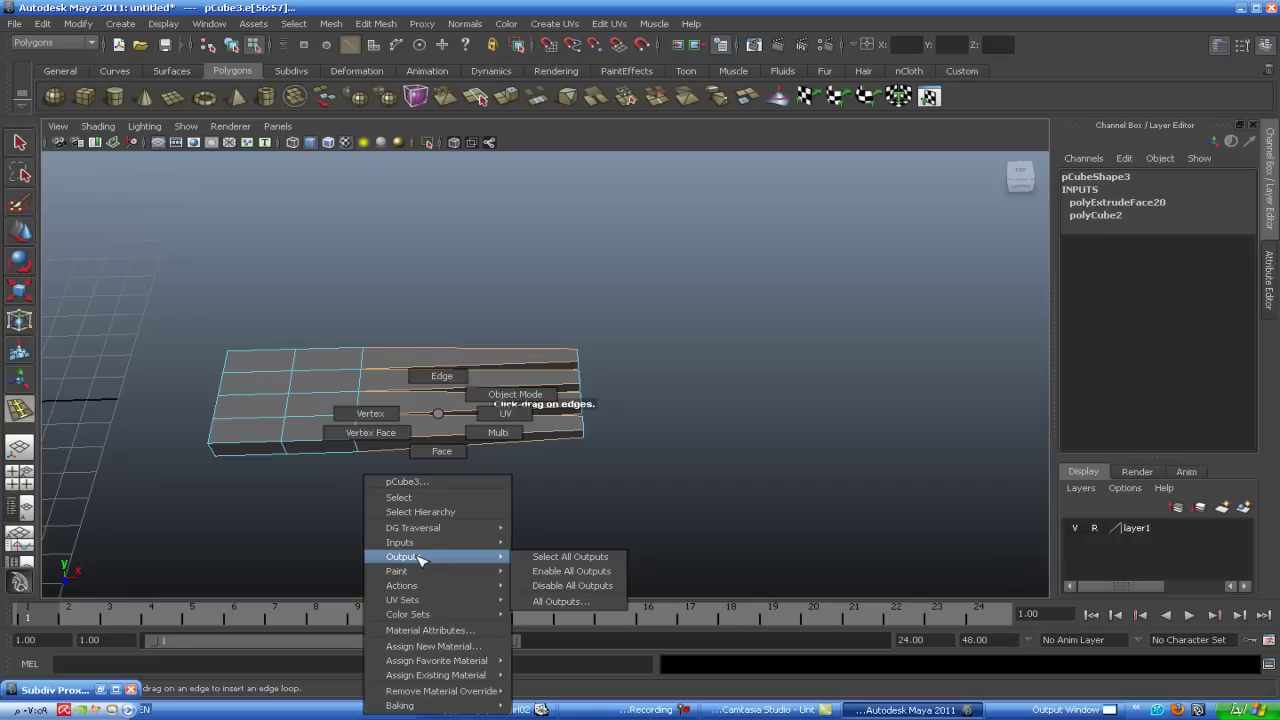
pyautogui.click(443, 422)
pyautogui.rightClick(441, 420)
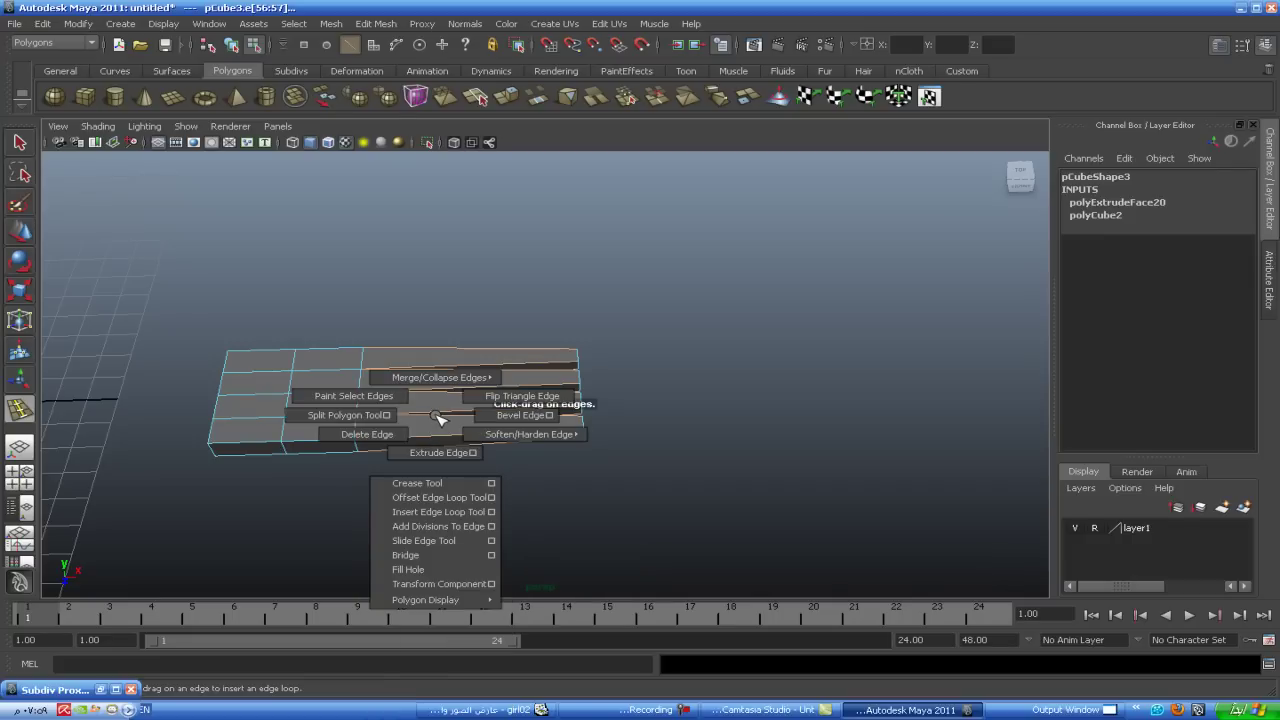
pyautogui.click(440, 512)
# - Insert edge loops across the bottom, second and third finger strips
pyautogui.moveTo(446, 418); pyautogui.dragTo(445, 418)
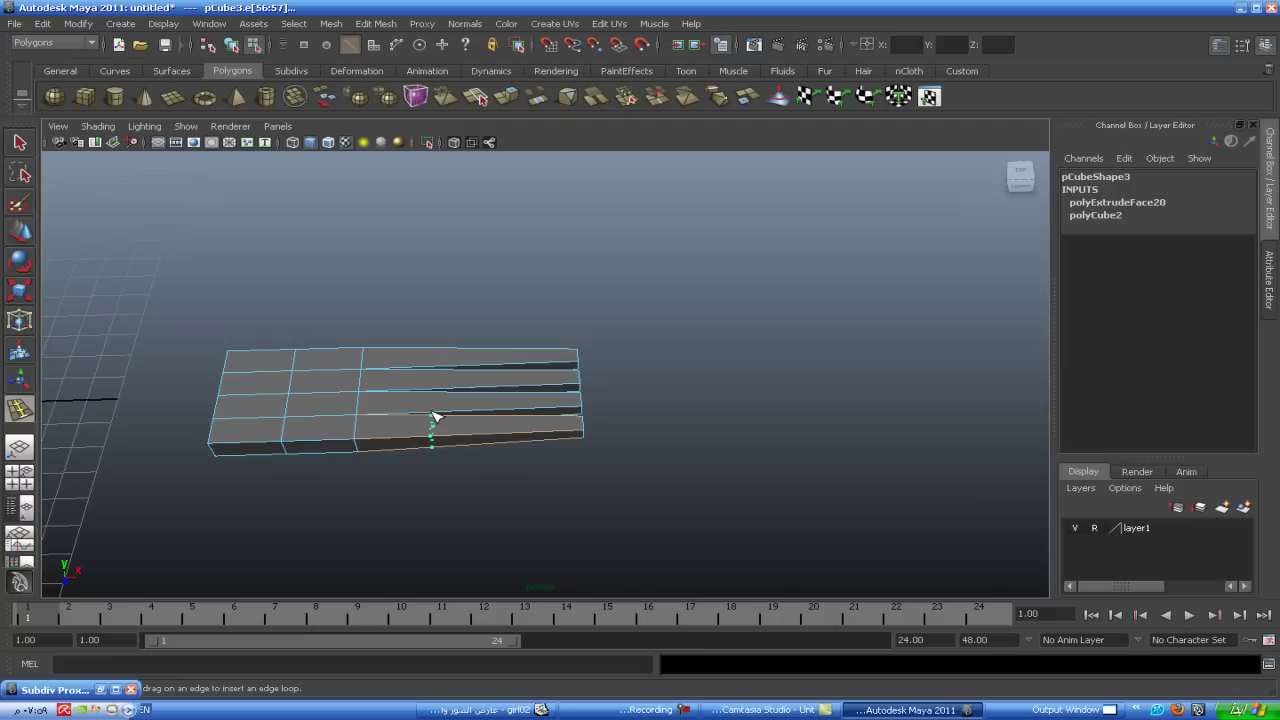
pyautogui.moveTo(434, 416); pyautogui.dragTo(434, 417)
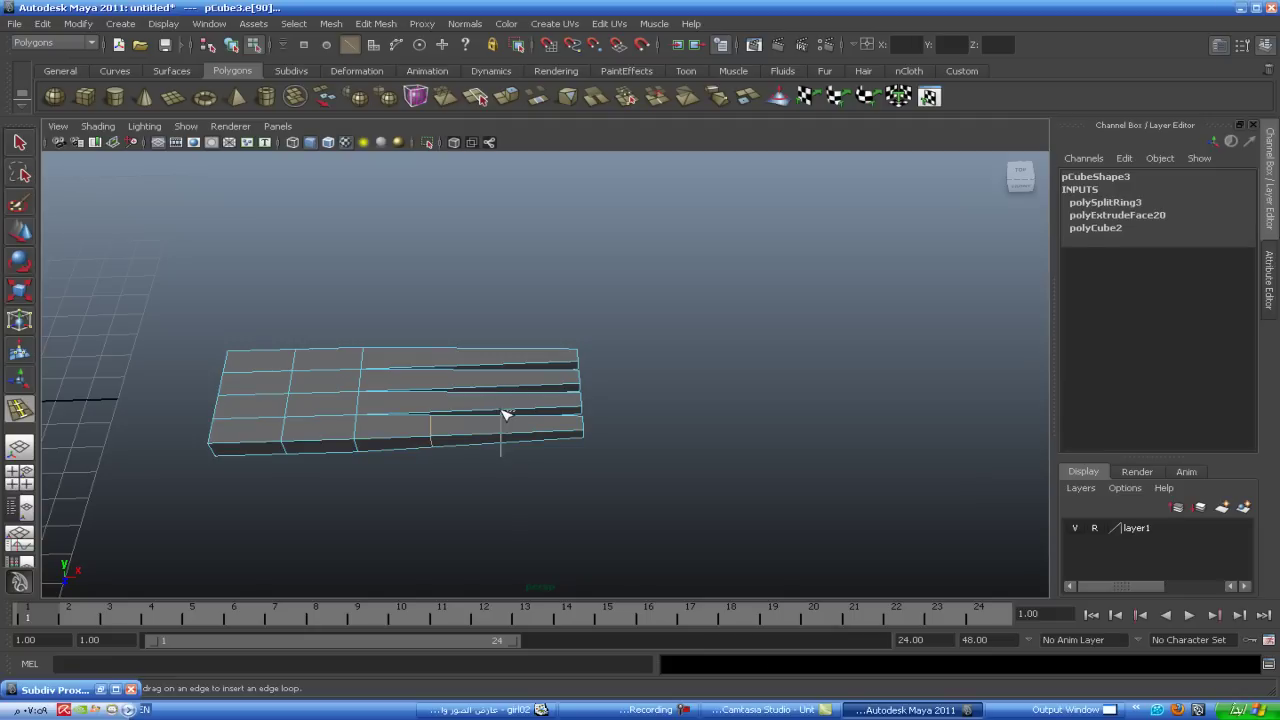
pyautogui.moveTo(510, 438); pyautogui.dragTo(508, 436)
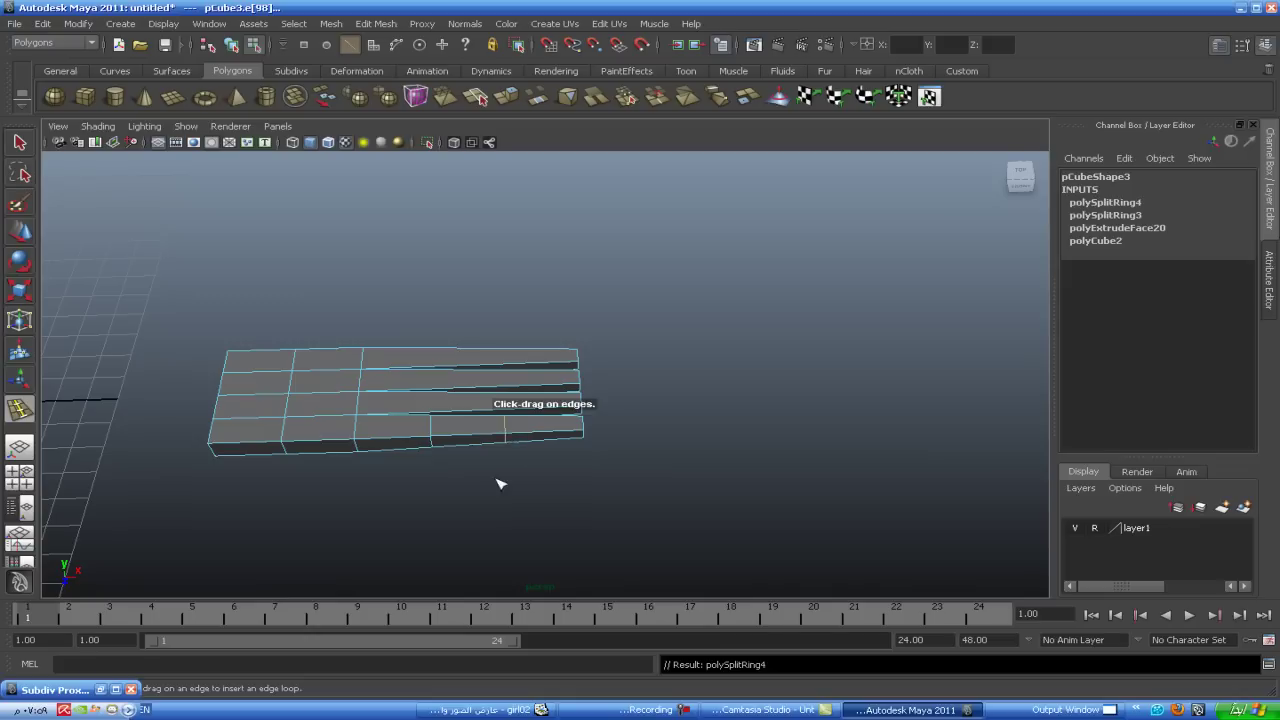
pyautogui.scroll(2, 500, 484)
pyautogui.scroll(2, 549, 531)
pyautogui.scroll(2, 554, 457)
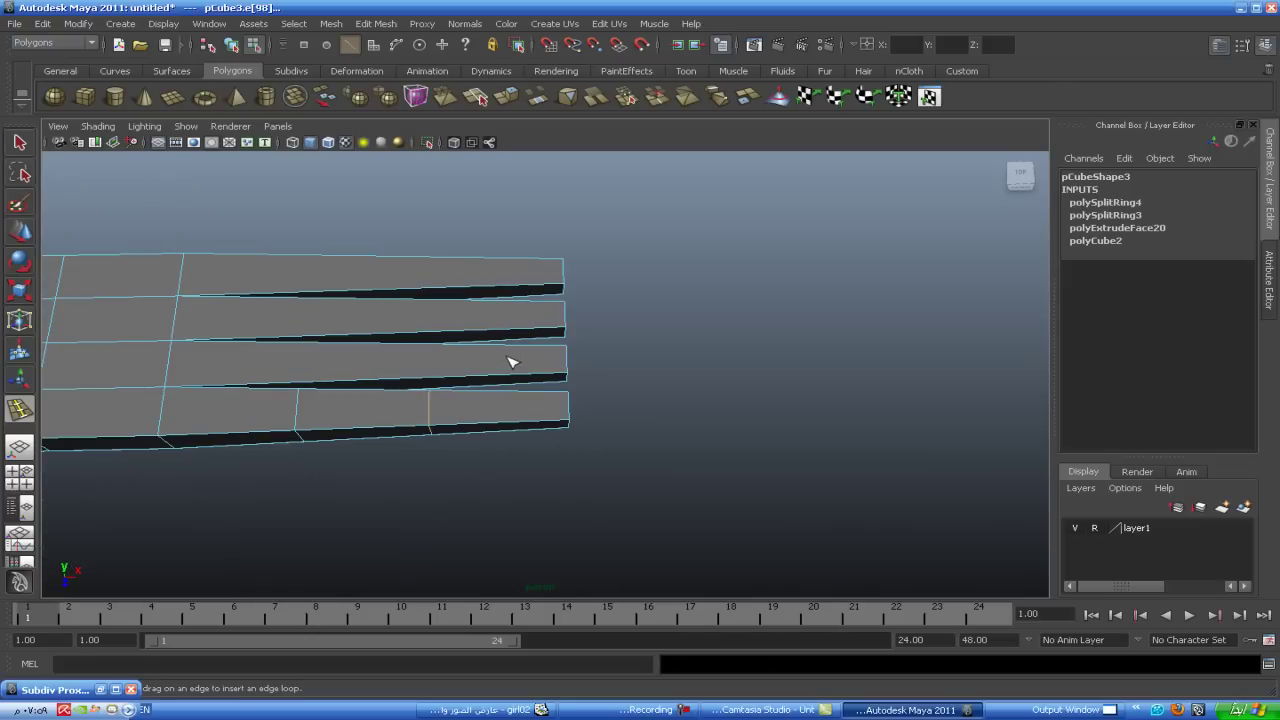
pyautogui.moveTo(517, 375)
pyautogui.mouseDown()
pyautogui.moveTo(449, 349)
pyautogui.moveTo(332, 335)
pyautogui.mouseUp()
pyautogui.moveTo(332, 336); pyautogui.dragTo(316, 336)
pyautogui.moveTo(316, 336); pyautogui.dragTo(316, 336)
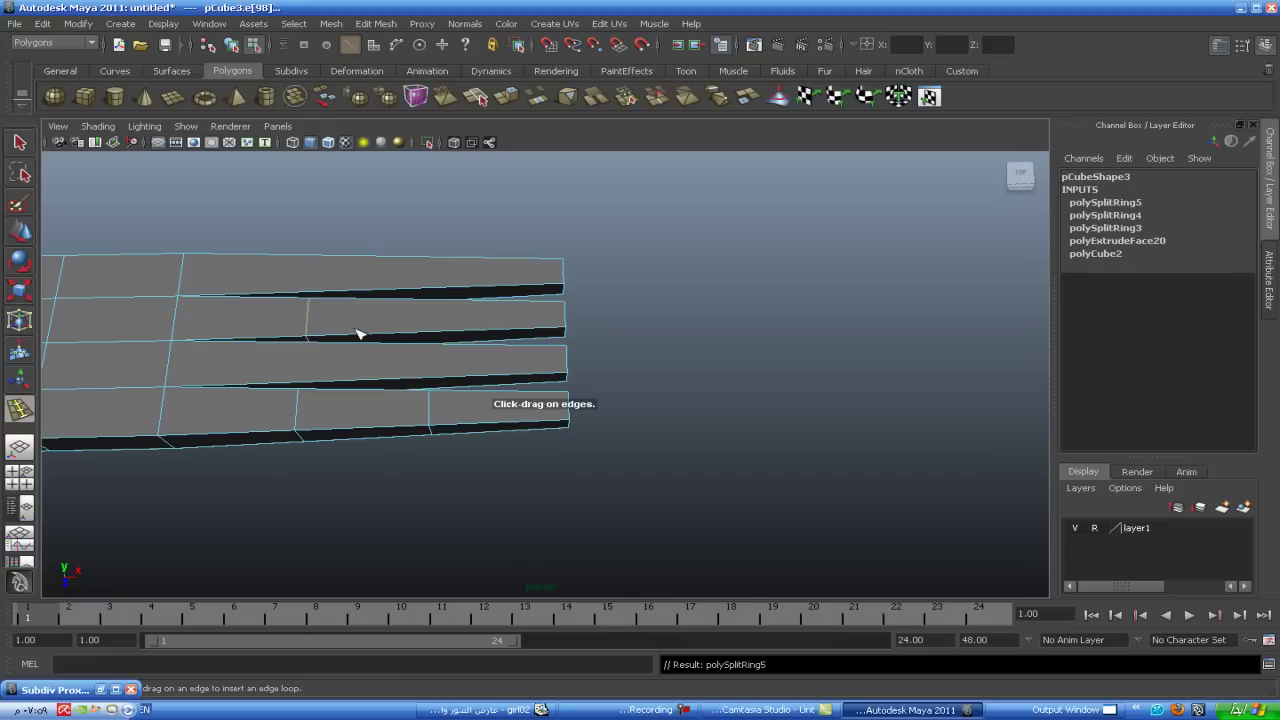
pyautogui.moveTo(548, 303); pyautogui.dragTo(433, 316)
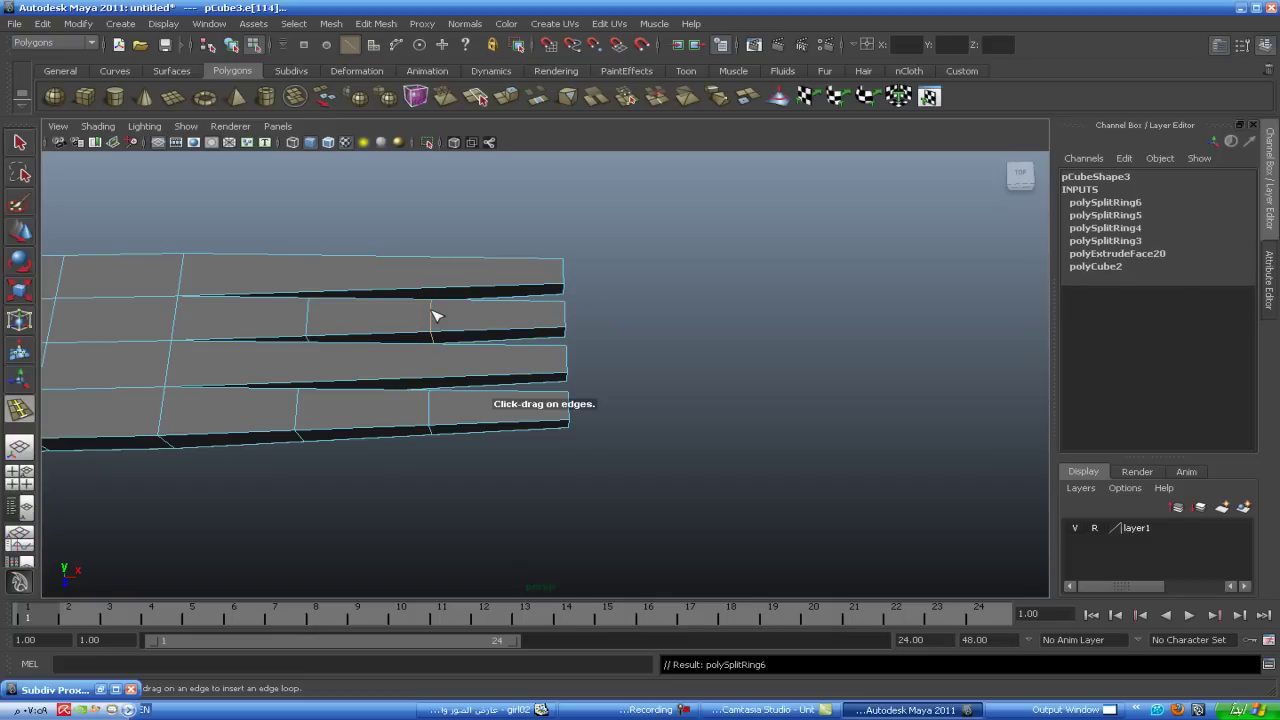
pyautogui.moveTo(518, 350); pyautogui.dragTo(455, 356)
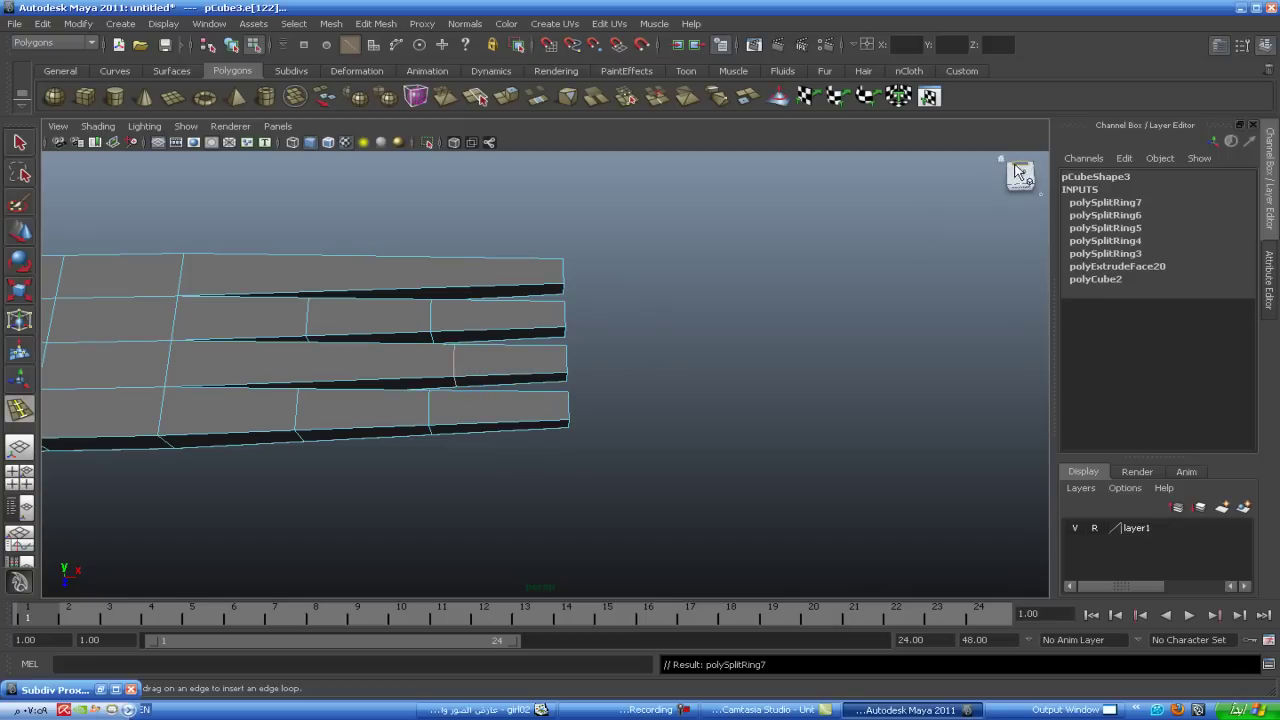
# - Insert three more edge loops (polySplitRing8–10) across the upper finger strips
pyautogui.click(1000, 158)
pyautogui.scroll(5, 566, 386)
pyautogui.moveTo(566, 386)
pyautogui.keyDown('alt'); pyautogui.mouseDown()
pyautogui.moveTo(661, 441)
pyautogui.moveTo(623, 333)
pyautogui.moveTo(623, 349)
pyautogui.mouseUp(); pyautogui.keyUp('alt')
pyautogui.scroll(3, 646, 354)
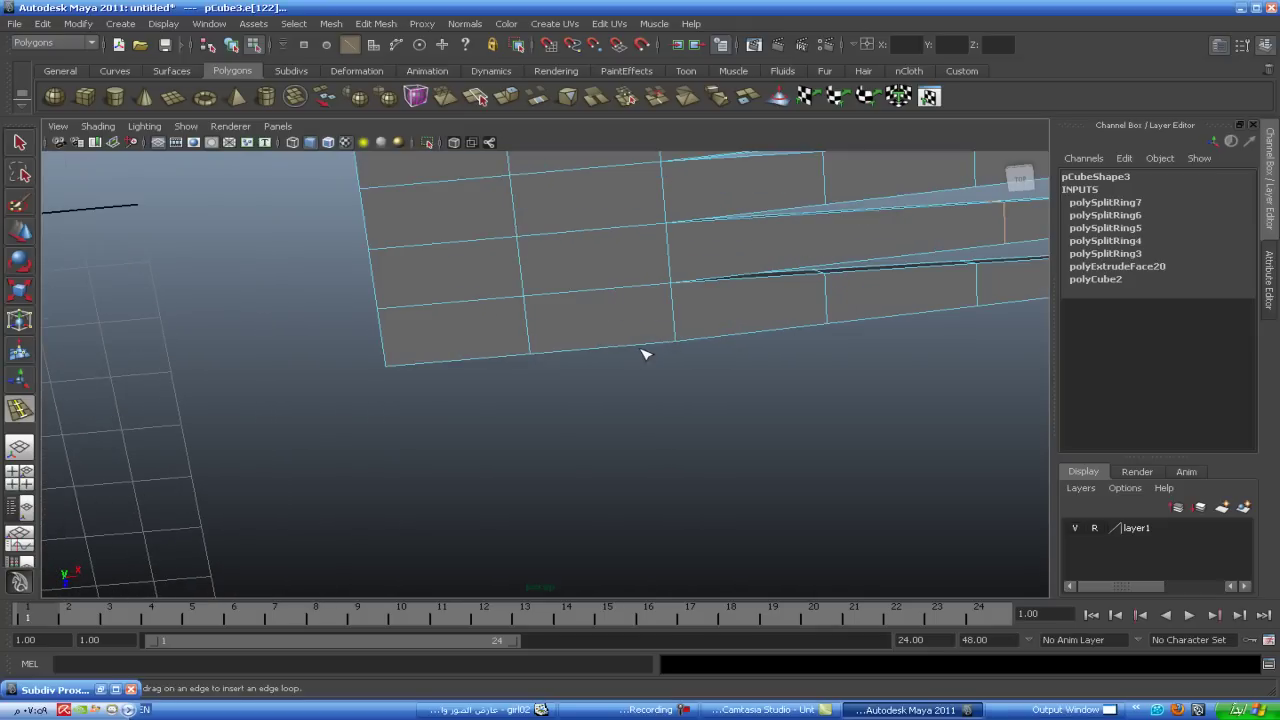
pyautogui.keyDown('alt'); pyautogui.moveTo(646, 354); pyautogui.dragTo(544, 372, button='middle'); pyautogui.keyUp('alt')
pyautogui.moveTo(757, 366)
pyautogui.keyDown('alt'); pyautogui.mouseDown()
pyautogui.moveTo(691, 434)
pyautogui.moveTo(677, 420)
pyautogui.mouseUp(); pyautogui.keyUp('alt')
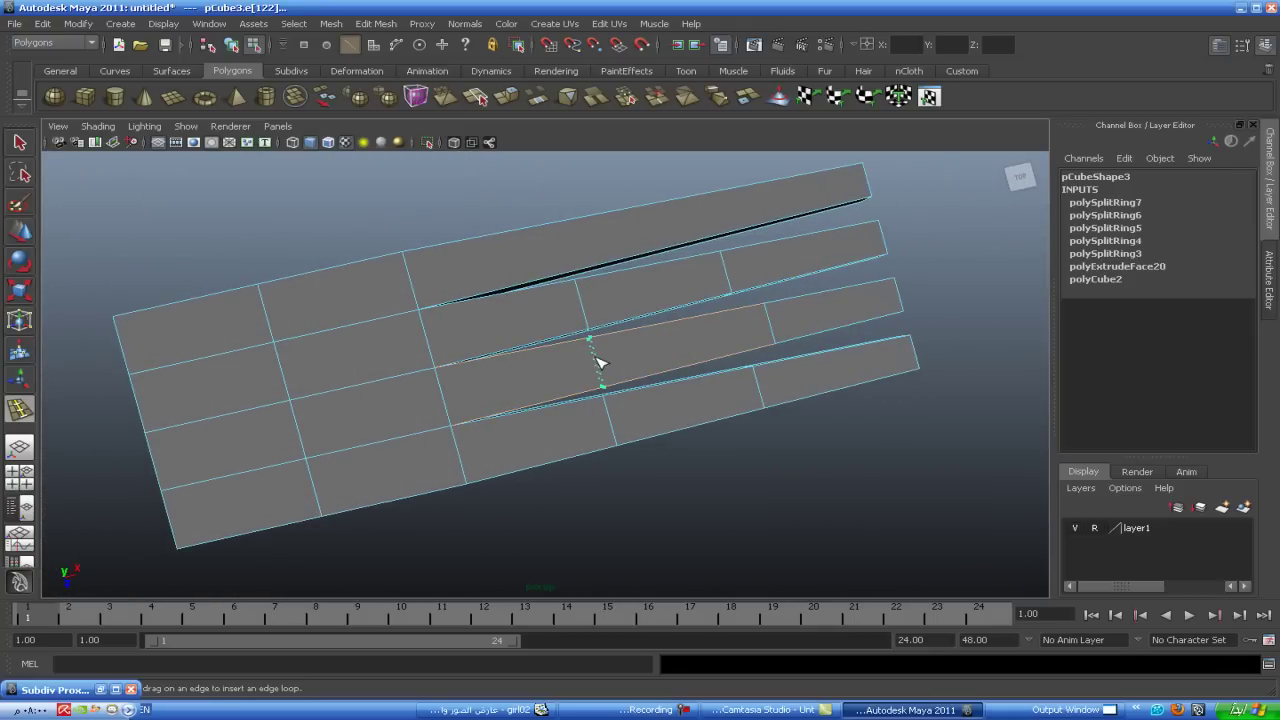
pyautogui.moveTo(707, 337); pyautogui.dragTo(626, 349)
pyautogui.moveTo(785, 178)
pyautogui.mouseDown()
pyautogui.moveTo(776, 212)
pyautogui.moveTo(718, 232)
pyautogui.mouseUp()
pyautogui.moveTo(535, 222)
pyautogui.mouseDown()
pyautogui.moveTo(620, 263)
pyautogui.moveTo(664, 258)
pyautogui.mouseUp()
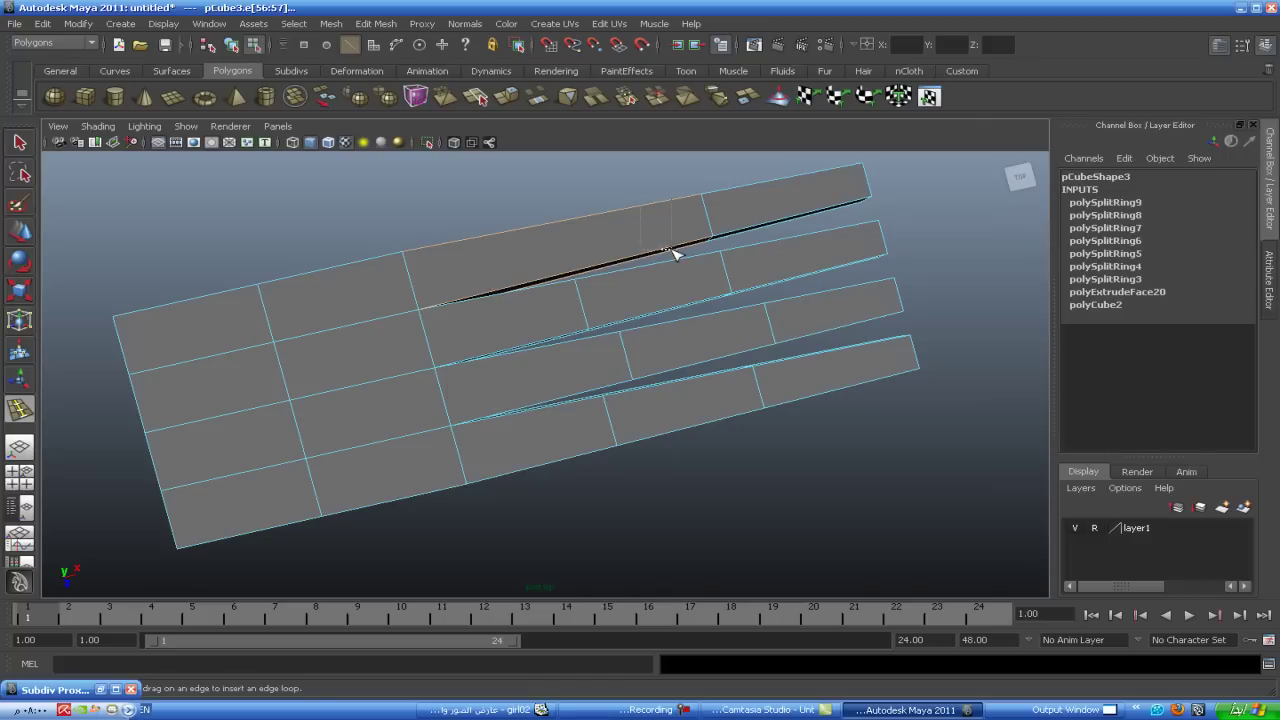
pyautogui.moveTo(591, 269); pyautogui.dragTo(588, 269)
pyautogui.keyDown('alt'); pyautogui.moveTo(651, 317); pyautogui.dragTo(650, 378, button='middle'); pyautogui.keyUp('alt')
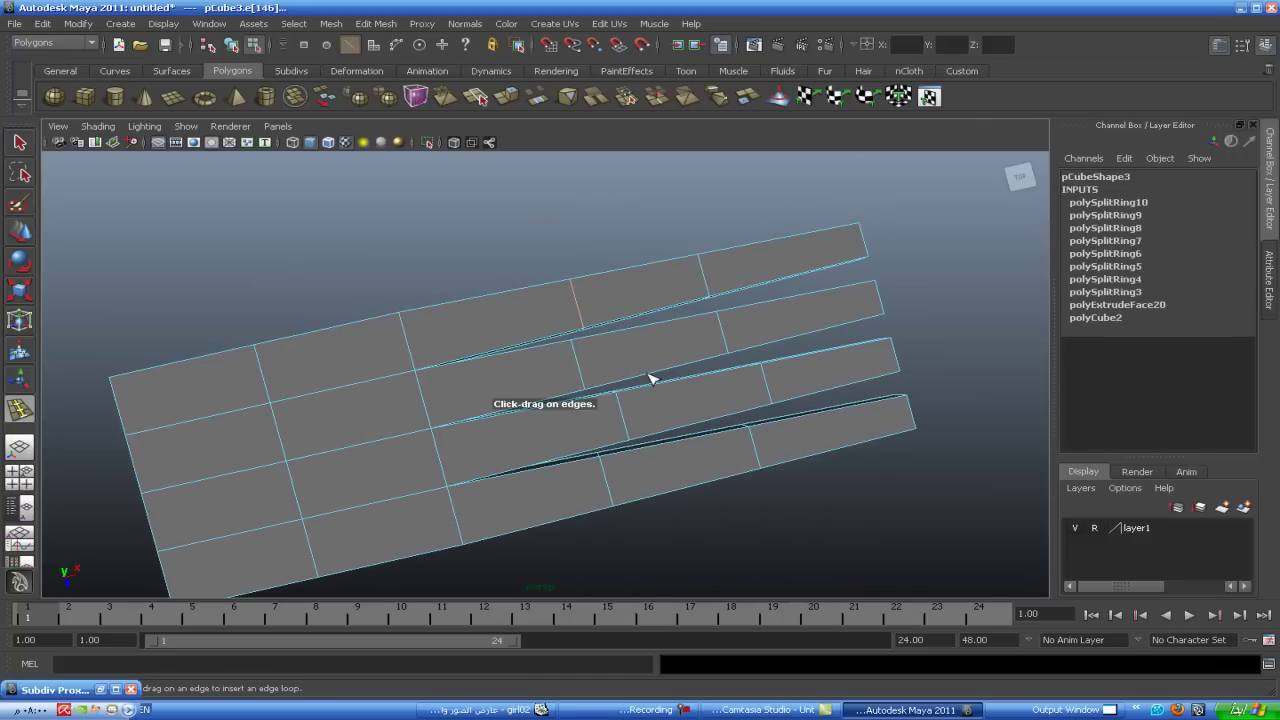
# - Pull the lowest strip's tip and knuckle vertex columns left along X
pyautogui.click(19, 290)
pyautogui.moveTo(620, 503)
pyautogui.keyDown('alt'); pyautogui.mouseDown()
pyautogui.moveTo(549, 466)
pyautogui.moveTo(548, 449)
pyautogui.moveTo(557, 466)
pyautogui.moveTo(600, 460)
pyautogui.mouseUp(); pyautogui.keyUp('alt')
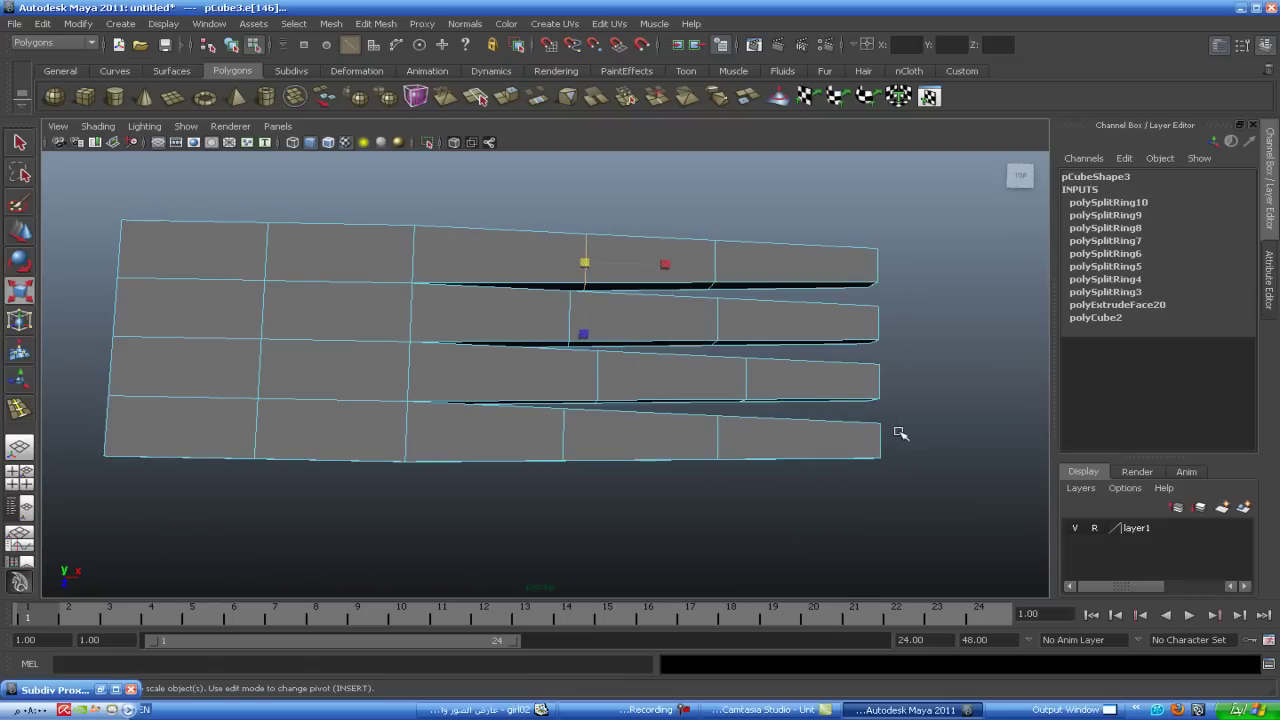
pyautogui.moveTo(883, 434); pyautogui.dragTo(808, 431, button='right')
pyautogui.moveTo(900, 419)
pyautogui.mouseDown()
pyautogui.moveTo(777, 466)
pyautogui.moveTo(704, 466)
pyautogui.mouseUp()
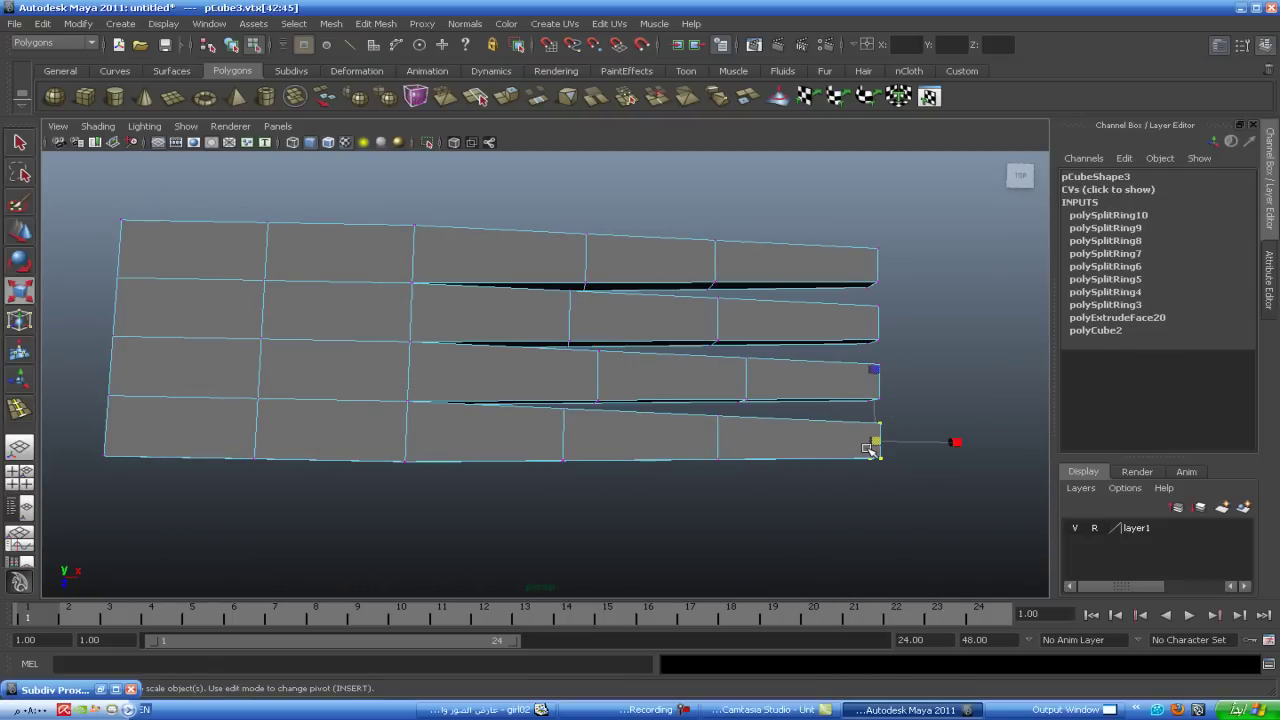
pyautogui.click(20, 234)
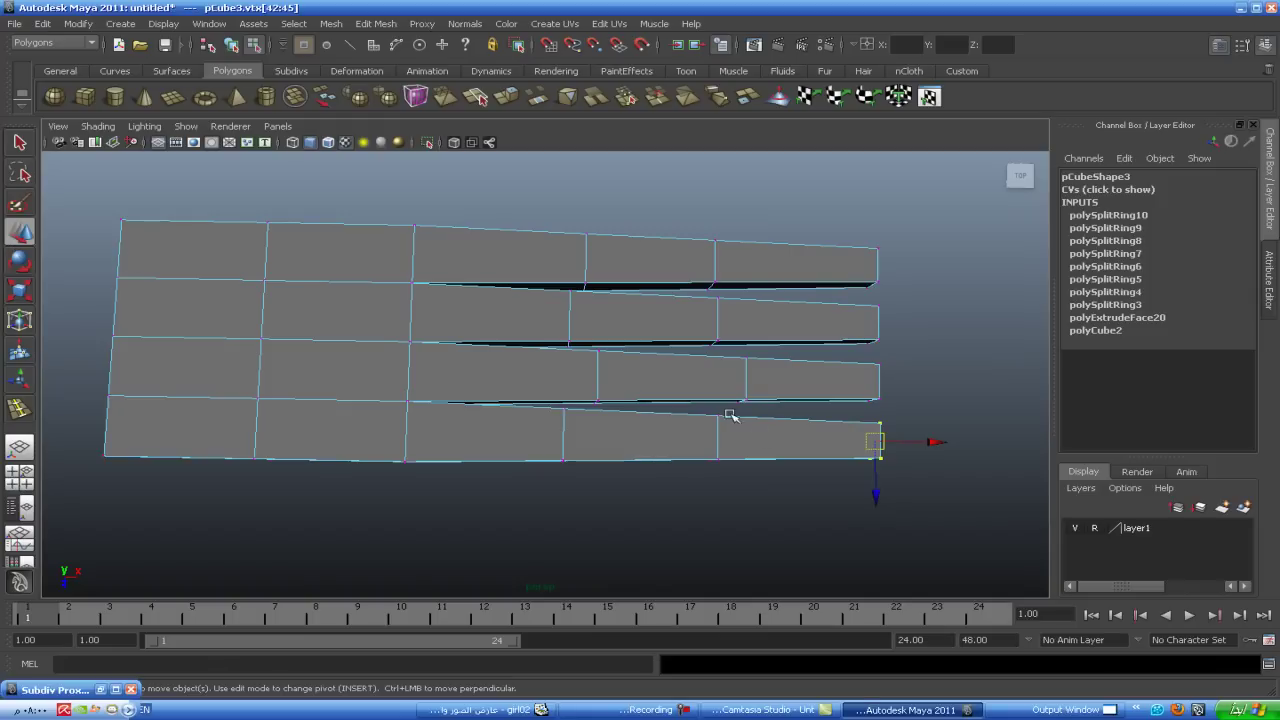
pyautogui.moveTo(915, 444); pyautogui.dragTo(865, 440)
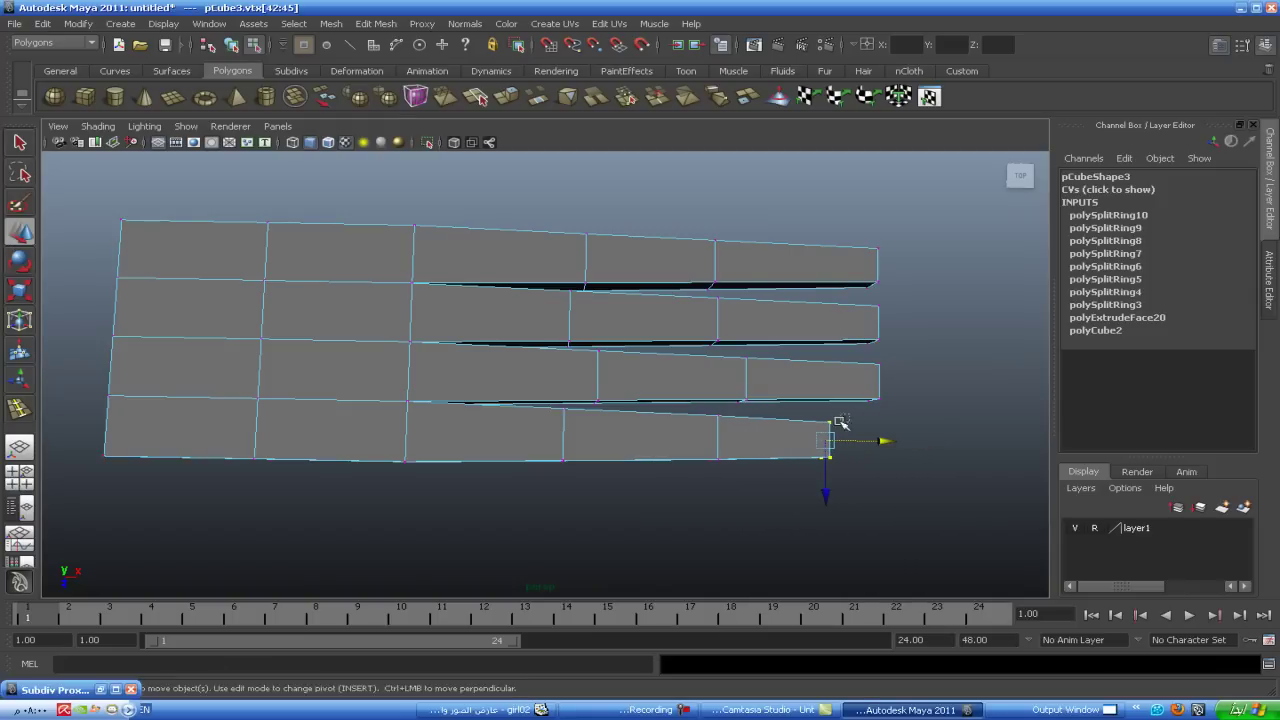
pyautogui.moveTo(694, 466)
pyautogui.keyDown('shift'); pyautogui.mouseDown()
pyautogui.moveTo(814, 449)
pyautogui.moveTo(768, 441)
pyautogui.mouseUp(); pyautogui.keyUp('shift')
pyautogui.moveTo(603, 482); pyautogui.dragTo(522, 411)
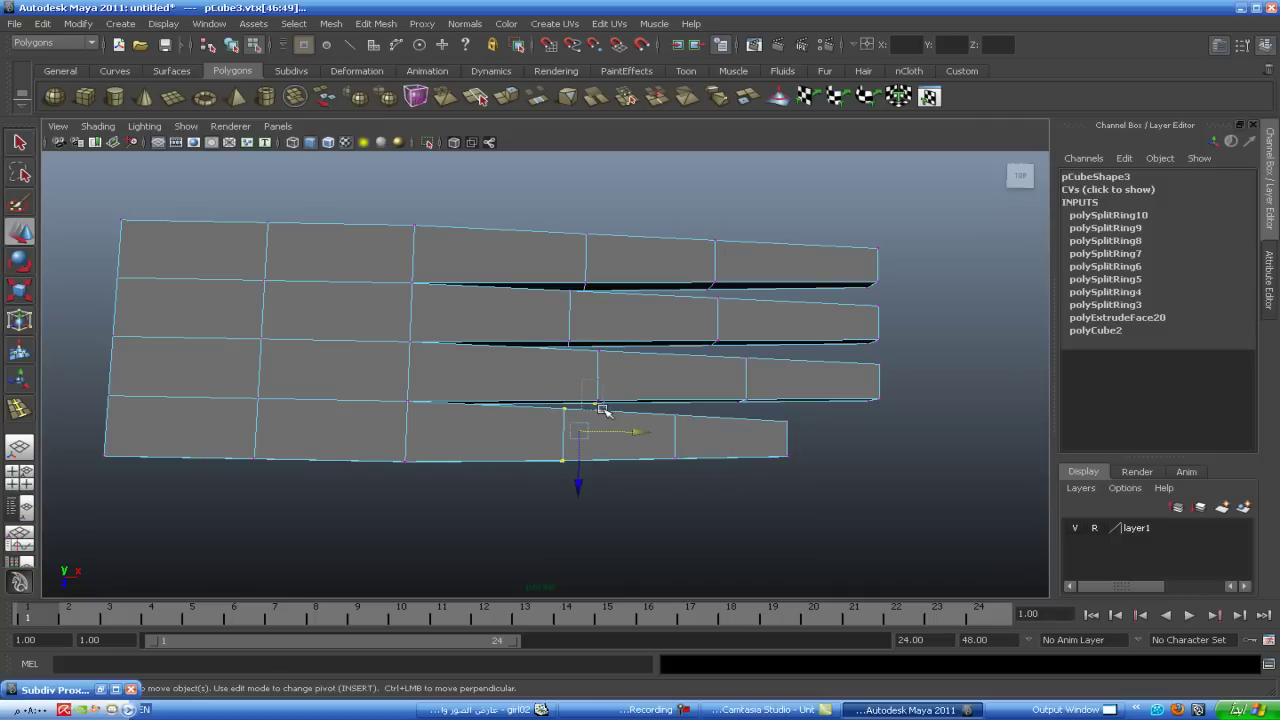
pyautogui.moveTo(615, 441); pyautogui.dragTo(582, 437)
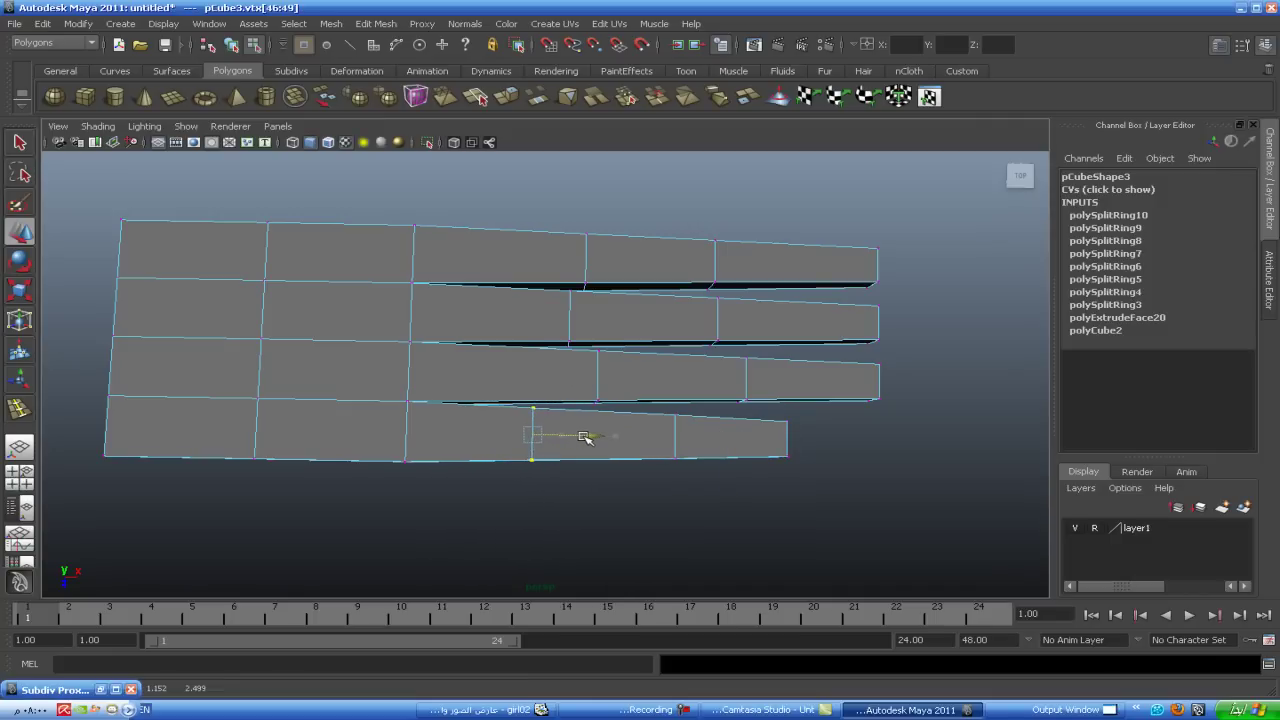
# - Shift the second strip's tip and knuckle vertex columns left
pyautogui.keyDown('alt'); pyautogui.moveTo(698, 390); pyautogui.dragTo(738, 466); pyautogui.keyUp('alt')
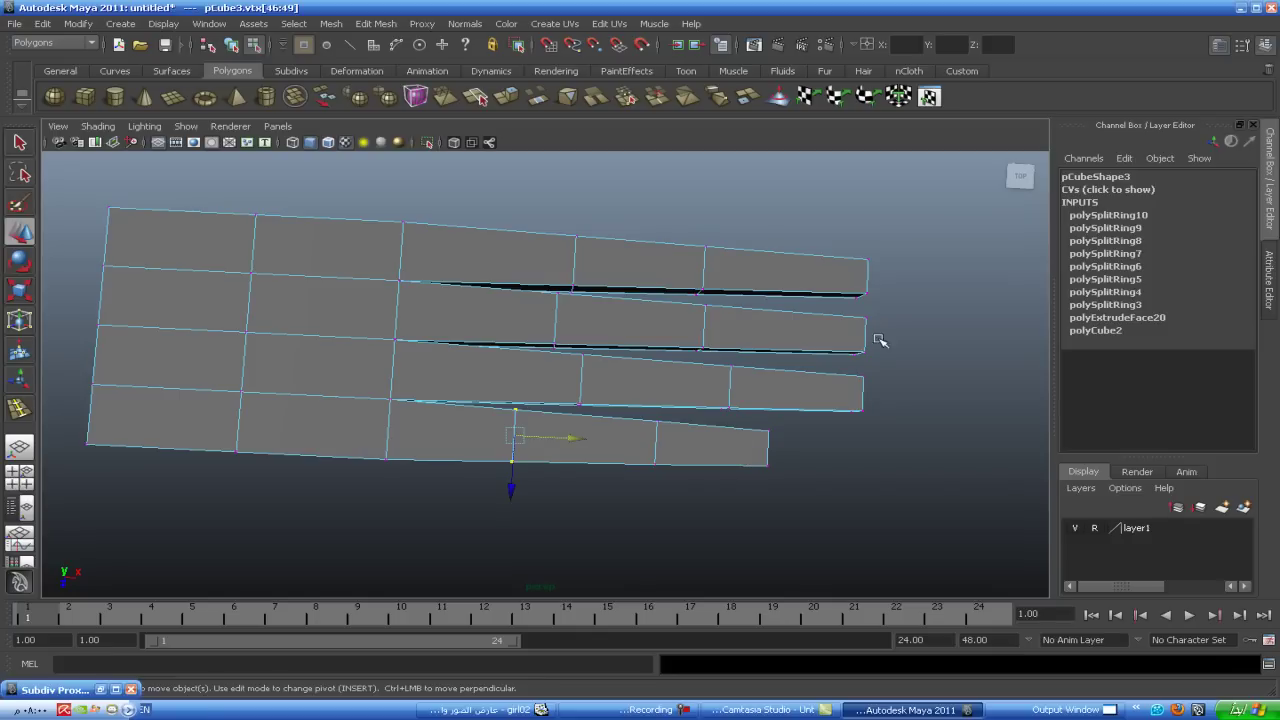
pyautogui.moveTo(884, 317)
pyautogui.mouseDown()
pyautogui.moveTo(838, 348)
pyautogui.moveTo(850, 362)
pyautogui.moveTo(805, 335)
pyautogui.moveTo(840, 335)
pyautogui.moveTo(810, 335)
pyautogui.mouseUp()
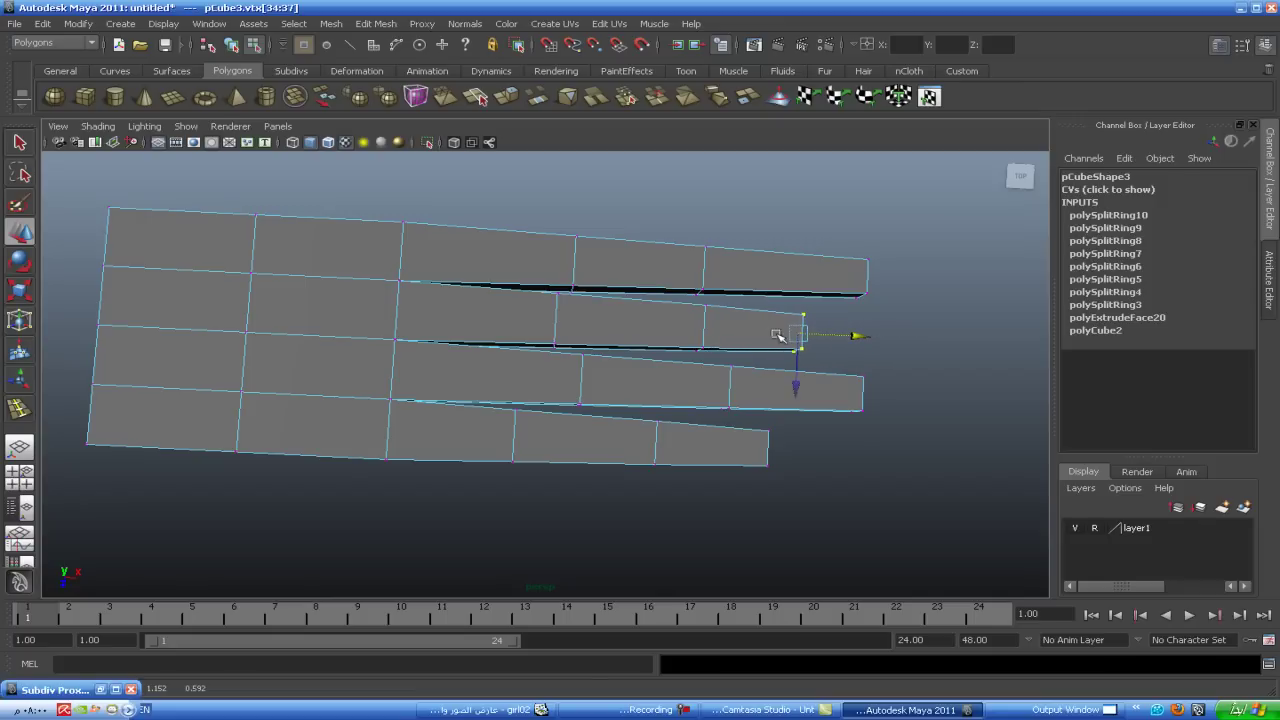
pyautogui.moveTo(722, 308)
pyautogui.mouseDown()
pyautogui.moveTo(686, 357)
pyautogui.moveTo(697, 330)
pyautogui.moveTo(684, 330)
pyautogui.mouseUp()
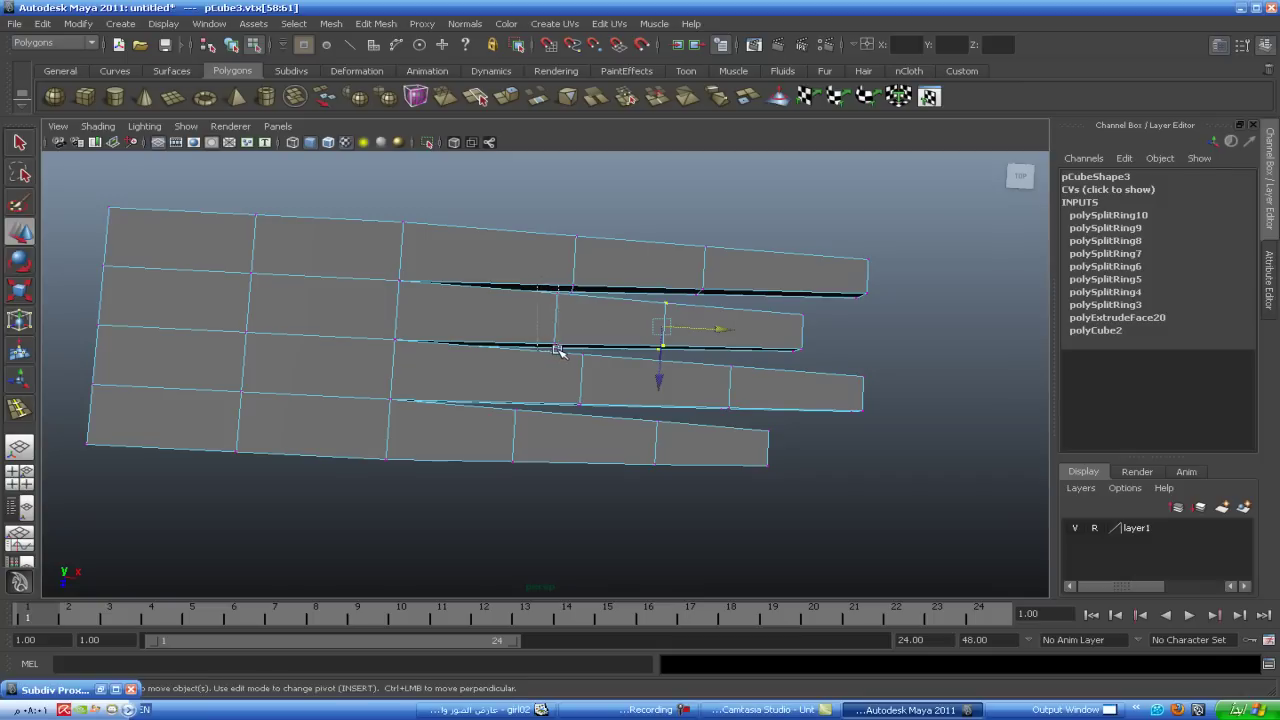
pyautogui.moveTo(564, 352); pyautogui.dragTo(545, 284)
pyautogui.moveTo(607, 322); pyautogui.dragTo(587, 322)
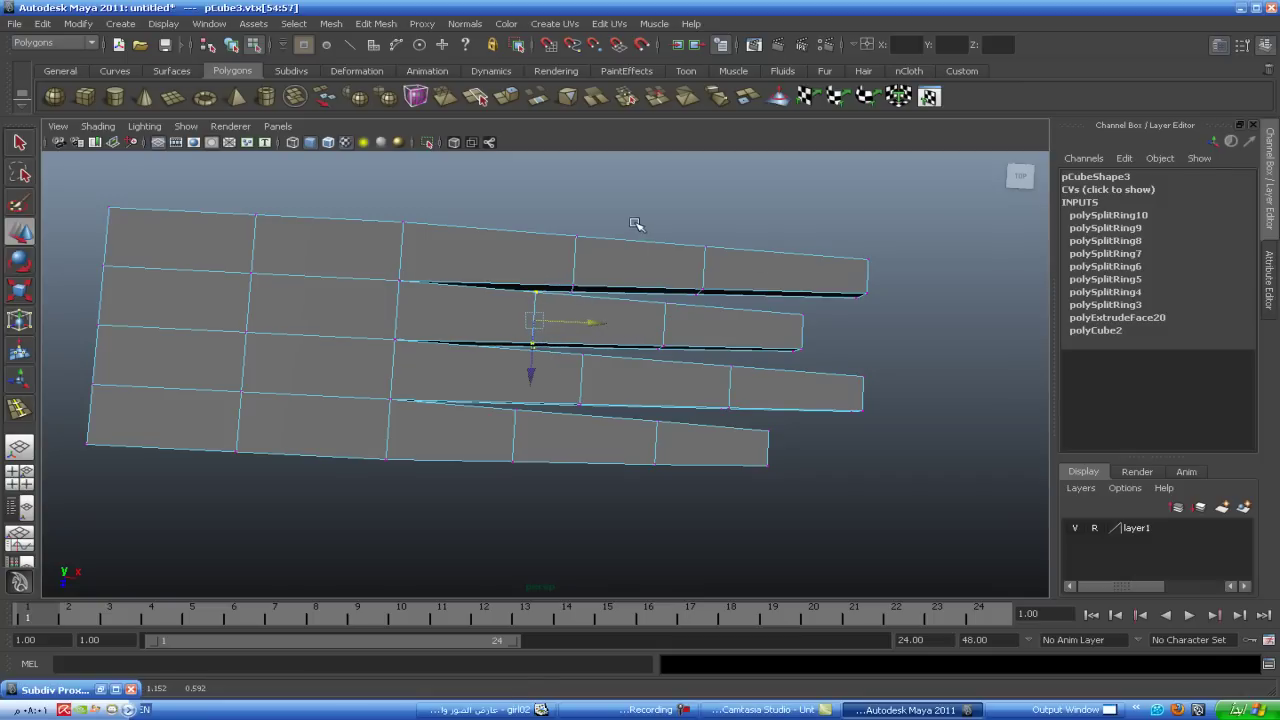
# - Pull the top finger's knuckle and tip vertices left to shorten it
pyautogui.moveTo(560, 296); pyautogui.dragTo(590, 284)
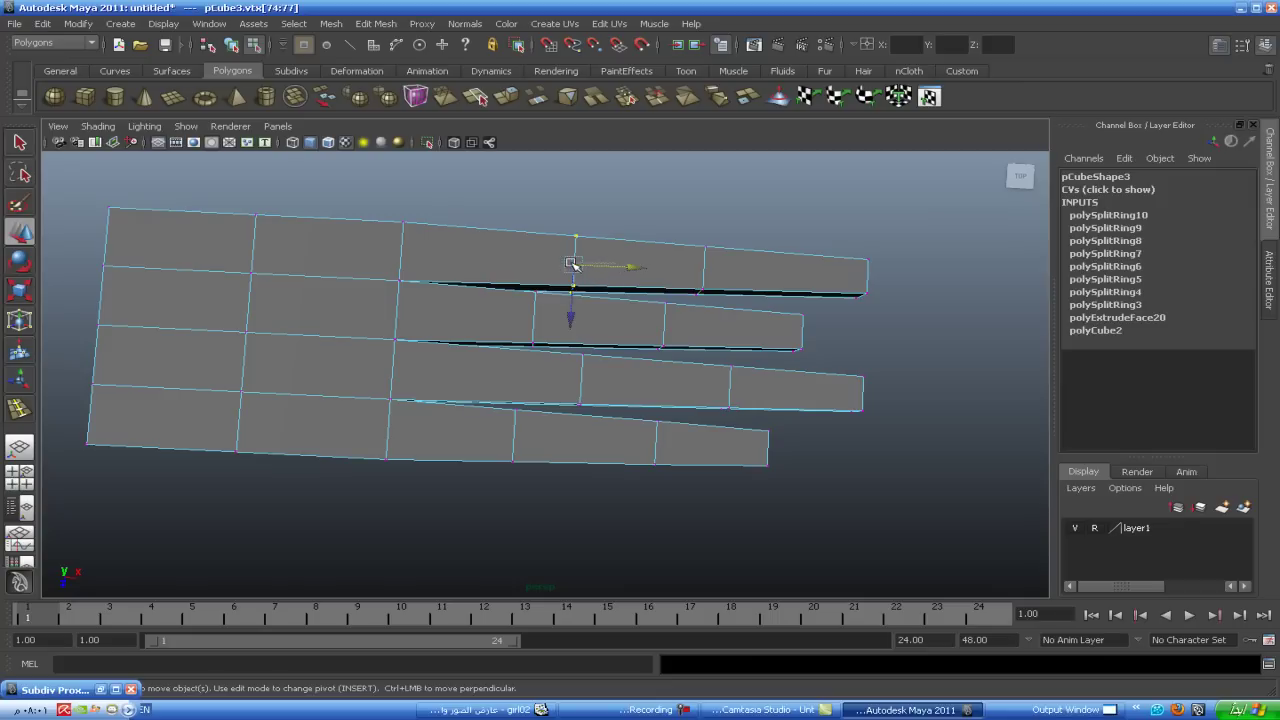
pyautogui.moveTo(628, 267); pyautogui.dragTo(566, 269)
pyautogui.moveTo(714, 306)
pyautogui.mouseDown()
pyautogui.moveTo(697, 289)
pyautogui.moveTo(737, 274)
pyautogui.moveTo(649, 273)
pyautogui.mouseUp()
pyautogui.moveTo(913, 242)
pyautogui.mouseDown()
pyautogui.moveTo(847, 307)
pyautogui.moveTo(789, 284)
pyautogui.moveTo(708, 283)
pyautogui.mouseUp()
# - Move the third finger's tip and knuckle vertex columns back along X
pyautogui.moveTo(785, 390)
pyautogui.keyDown('alt'); pyautogui.mouseDown()
pyautogui.moveTo(794, 437)
pyautogui.moveTo(720, 354)
pyautogui.moveTo(731, 377)
pyautogui.moveTo(884, 426)
pyautogui.mouseUp(); pyautogui.keyUp('alt')
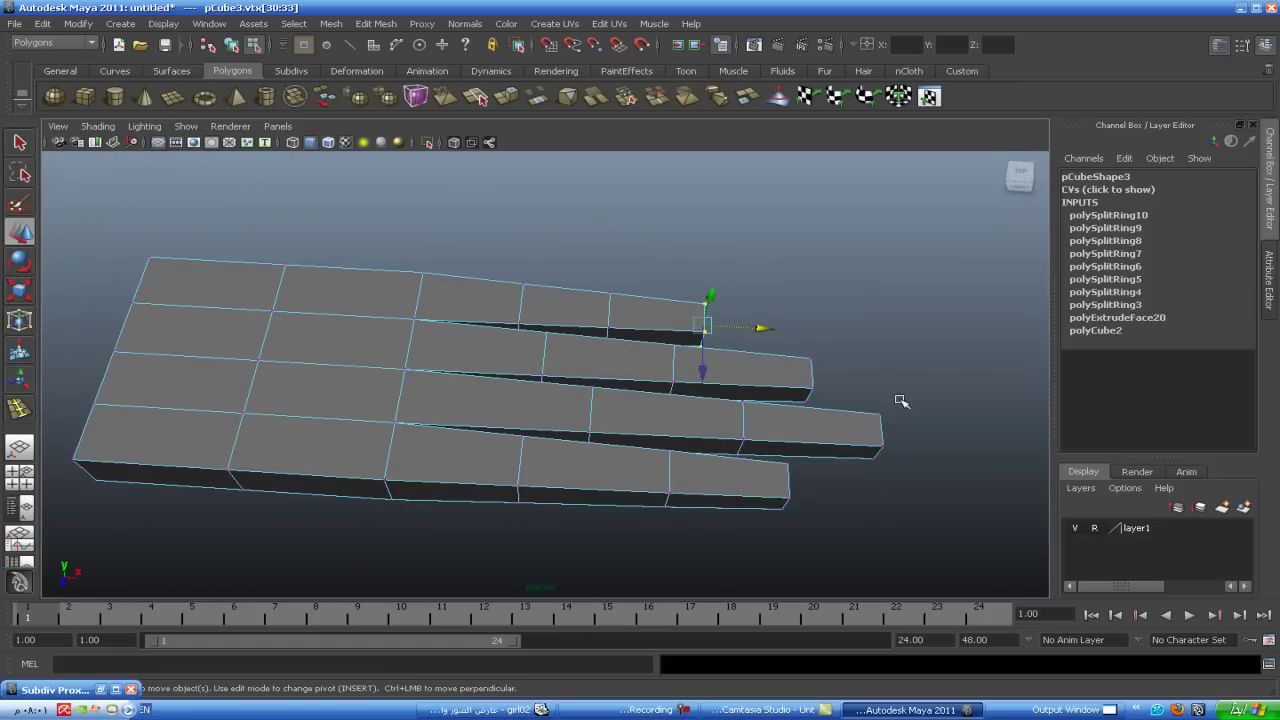
pyautogui.moveTo(857, 471)
pyautogui.mouseDown()
pyautogui.moveTo(905, 405)
pyautogui.moveTo(877, 438)
pyautogui.moveTo(829, 444)
pyautogui.mouseUp()
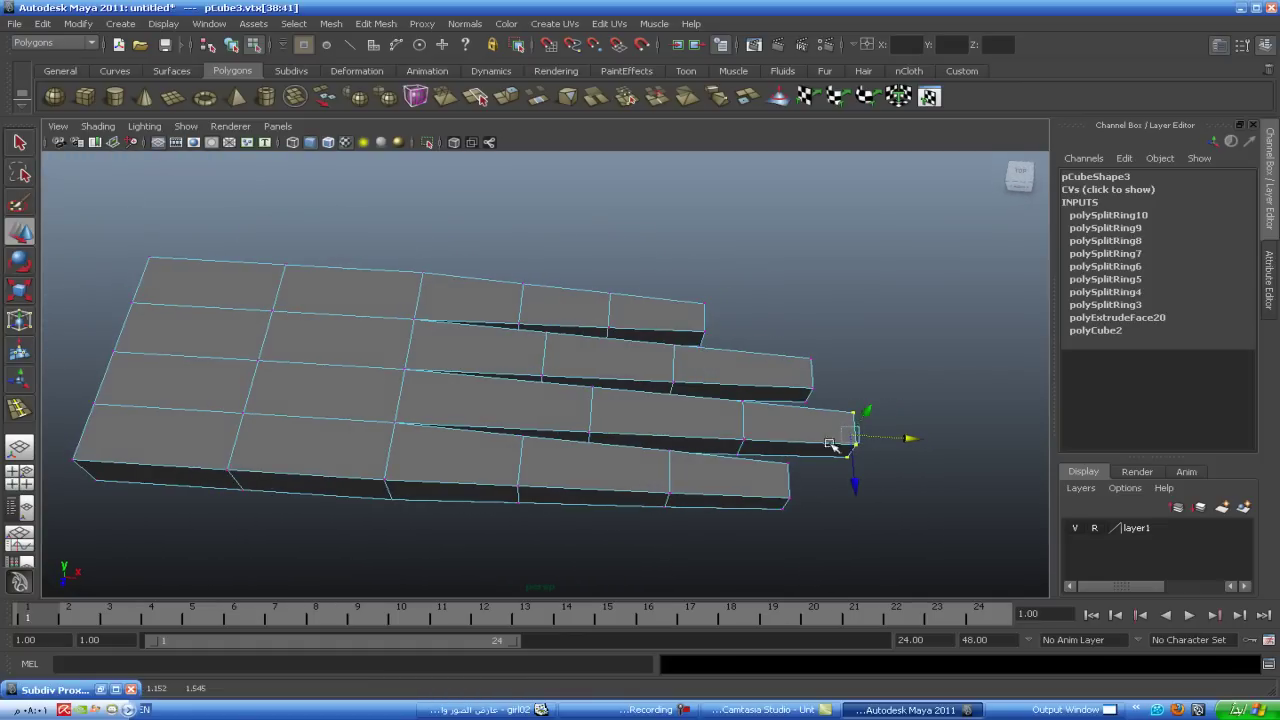
pyautogui.moveTo(755, 393); pyautogui.dragTo(728, 453)
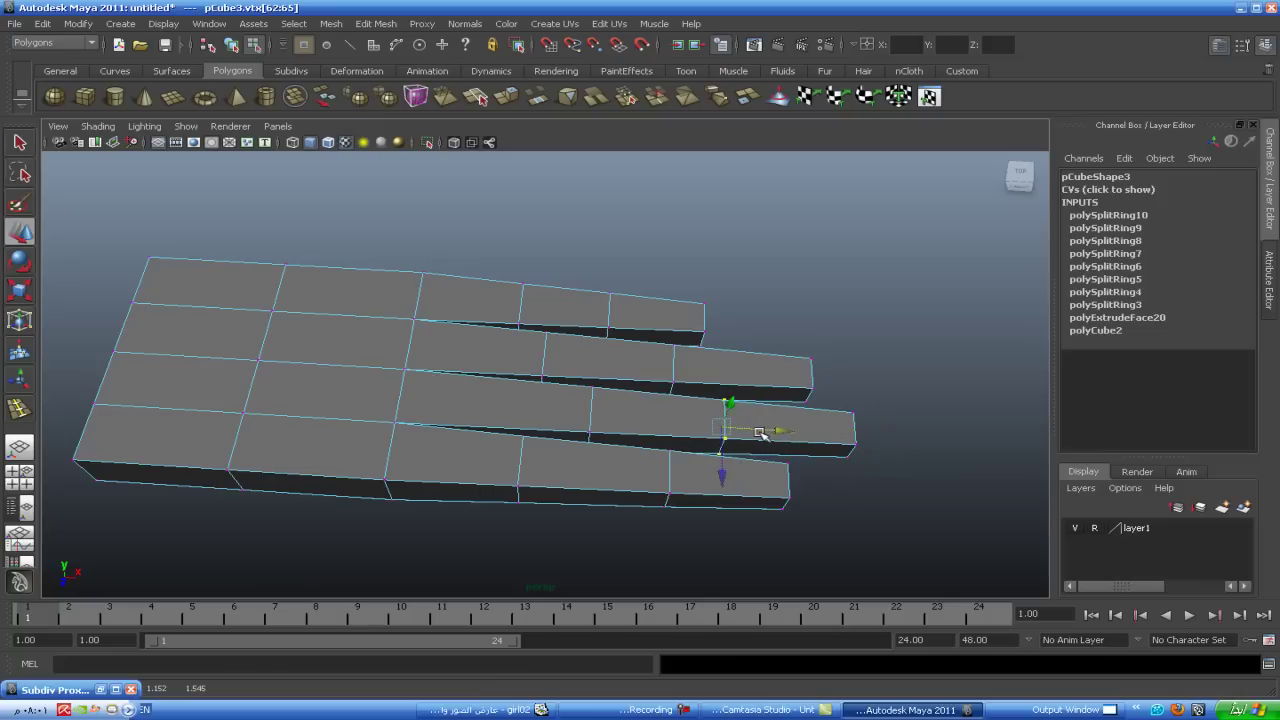
pyautogui.moveTo(607, 382); pyautogui.dragTo(576, 462)
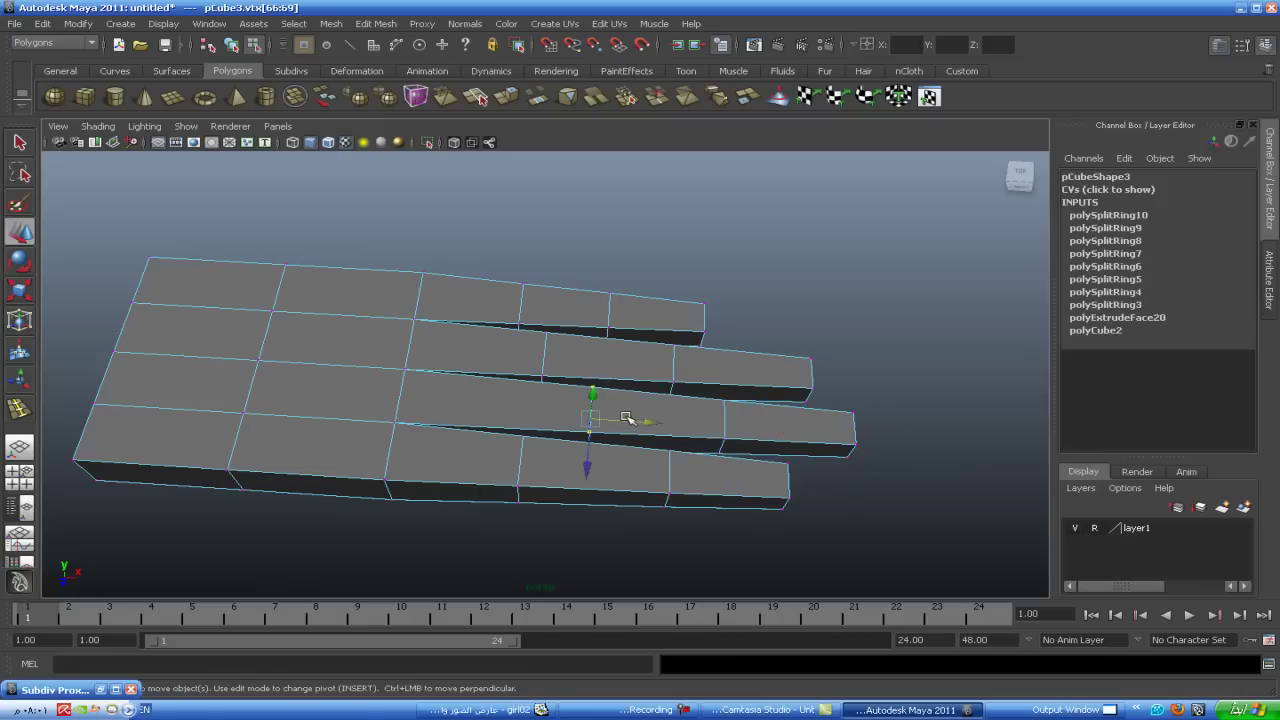
pyautogui.click(627, 417)
pyautogui.moveTo(601, 390)
pyautogui.mouseDown()
pyautogui.moveTo(582, 445)
pyautogui.moveTo(491, 409)
pyautogui.moveTo(698, 445)
pyautogui.moveTo(731, 494)
pyautogui.moveTo(743, 451)
pyautogui.moveTo(724, 472)
pyautogui.mouseUp()
pyautogui.moveTo(765, 260)
pyautogui.keyDown('alt'); pyautogui.mouseDown()
pyautogui.moveTo(706, 354)
pyautogui.moveTo(589, 323)
pyautogui.moveTo(523, 334)
pyautogui.moveTo(613, 345)
pyautogui.mouseUp(); pyautogui.keyUp('alt')
pyautogui.moveTo(727, 370)
pyautogui.keyDown('alt'); pyautogui.mouseDown()
pyautogui.moveTo(823, 434)
pyautogui.moveTo(720, 423)
pyautogui.moveTo(686, 434)
pyautogui.moveTo(850, 485)
pyautogui.moveTo(823, 474)
pyautogui.moveTo(760, 491)
pyautogui.moveTo(777, 503)
pyautogui.mouseUp(); pyautogui.keyUp('alt')
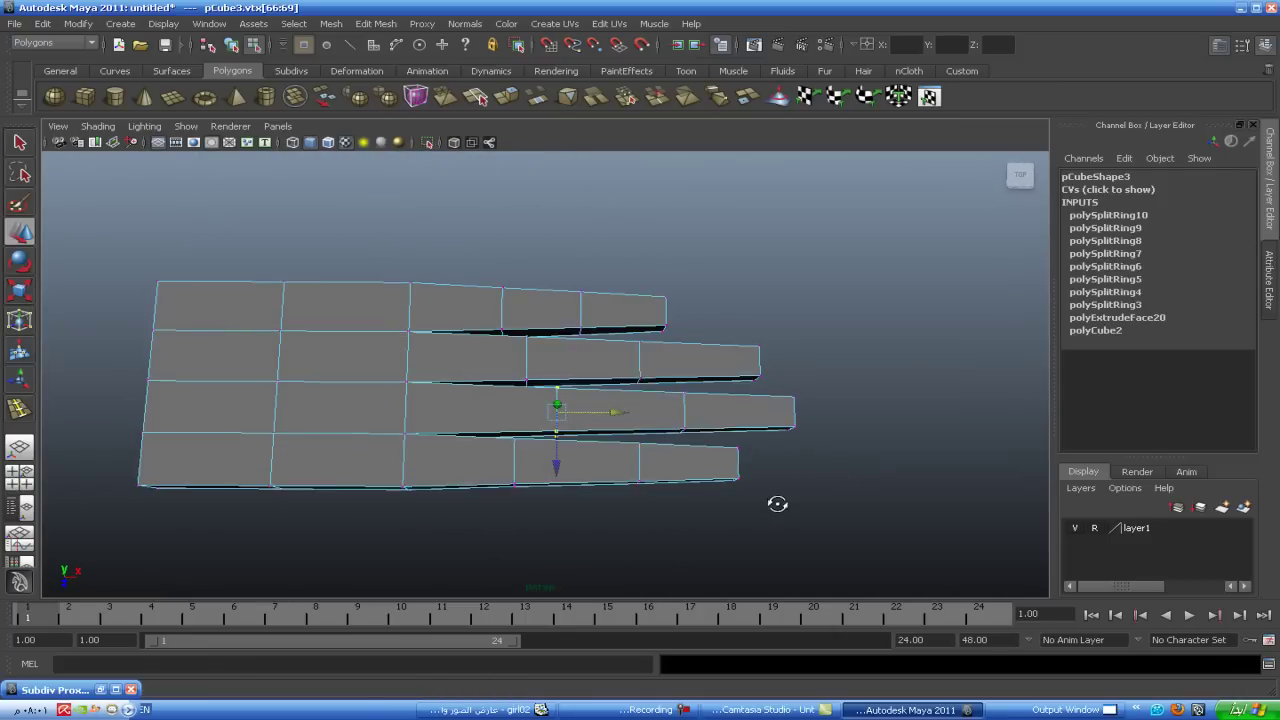
# - Insert edge loop polySplitRing11 across the shortest finger's tip segment
pyautogui.rightClick(632, 313)
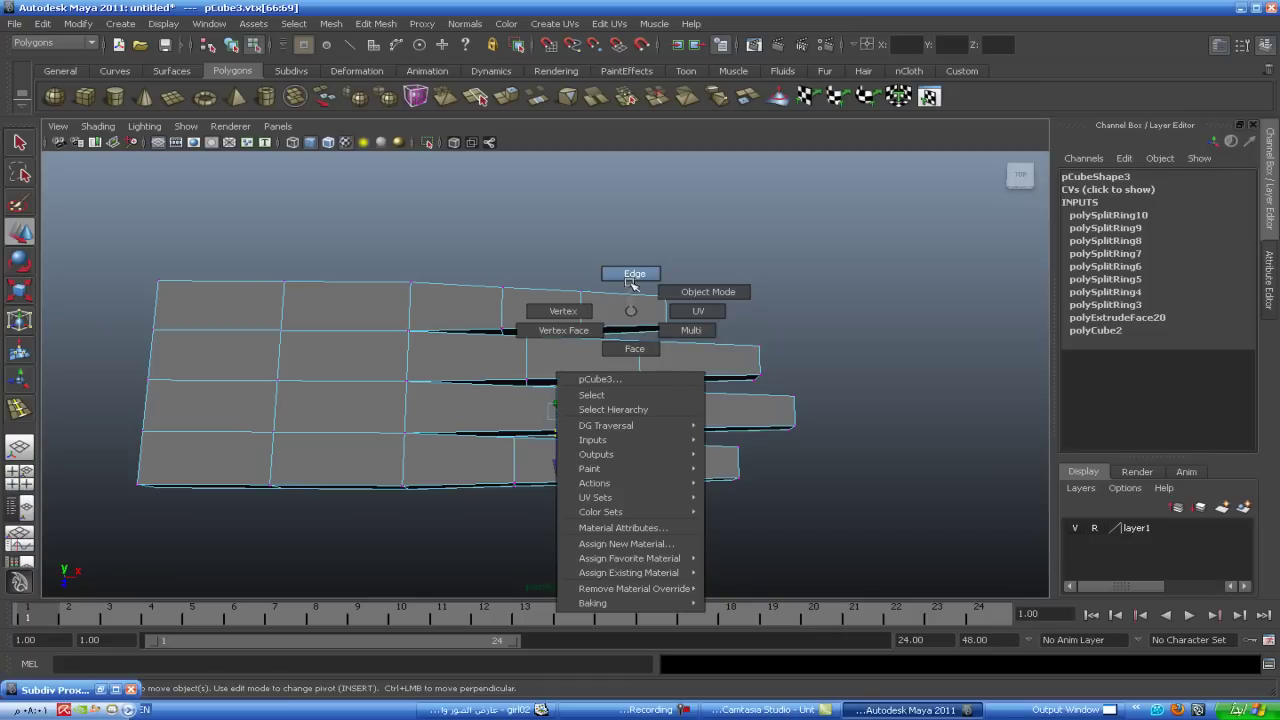
pyautogui.moveTo(629, 344); pyautogui.dragTo(630, 270, button='right')
pyautogui.click(619, 332)
pyautogui.moveTo(617, 326)
pyautogui.keyDown('shift'); pyautogui.mouseDown(button='right')
pyautogui.moveTo(612, 453)
pyautogui.moveTo(618, 424)
pyautogui.mouseUp(button='right'); pyautogui.keyUp('shift')
pyautogui.moveTo(632, 299); pyautogui.dragTo(631, 300)
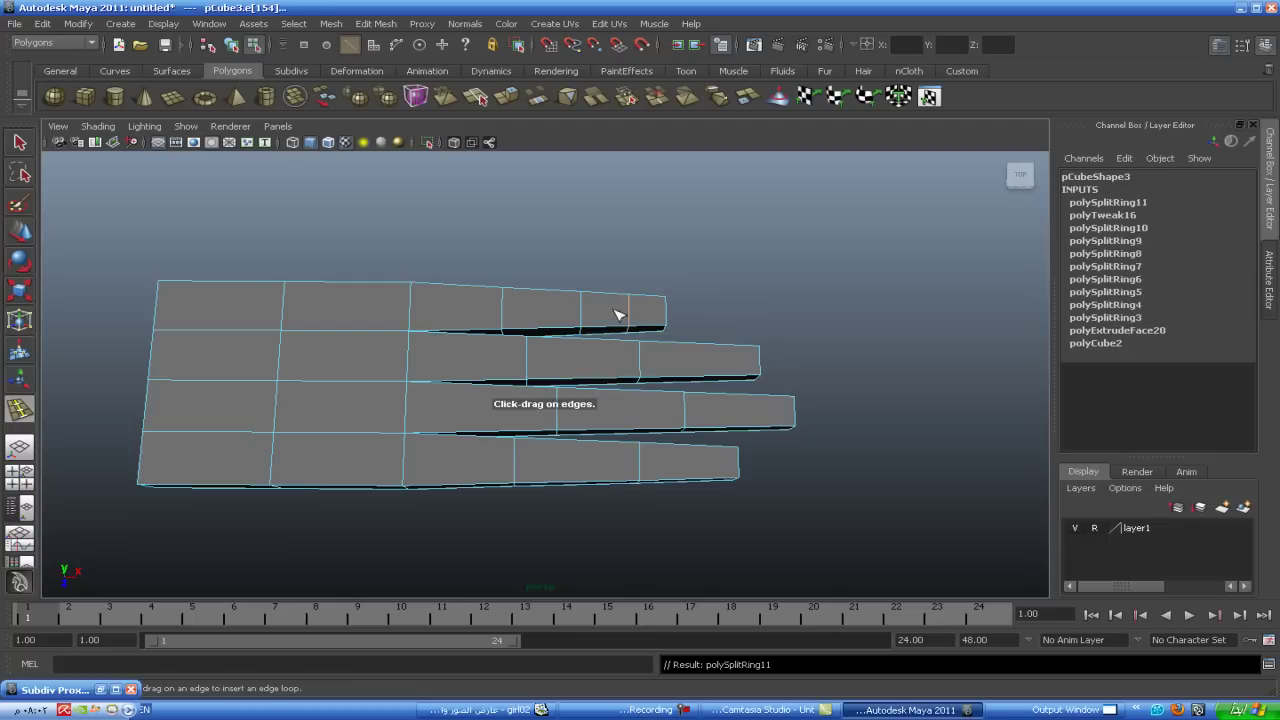
pyautogui.moveTo(645, 311); pyautogui.dragTo(646, 315, button='right')
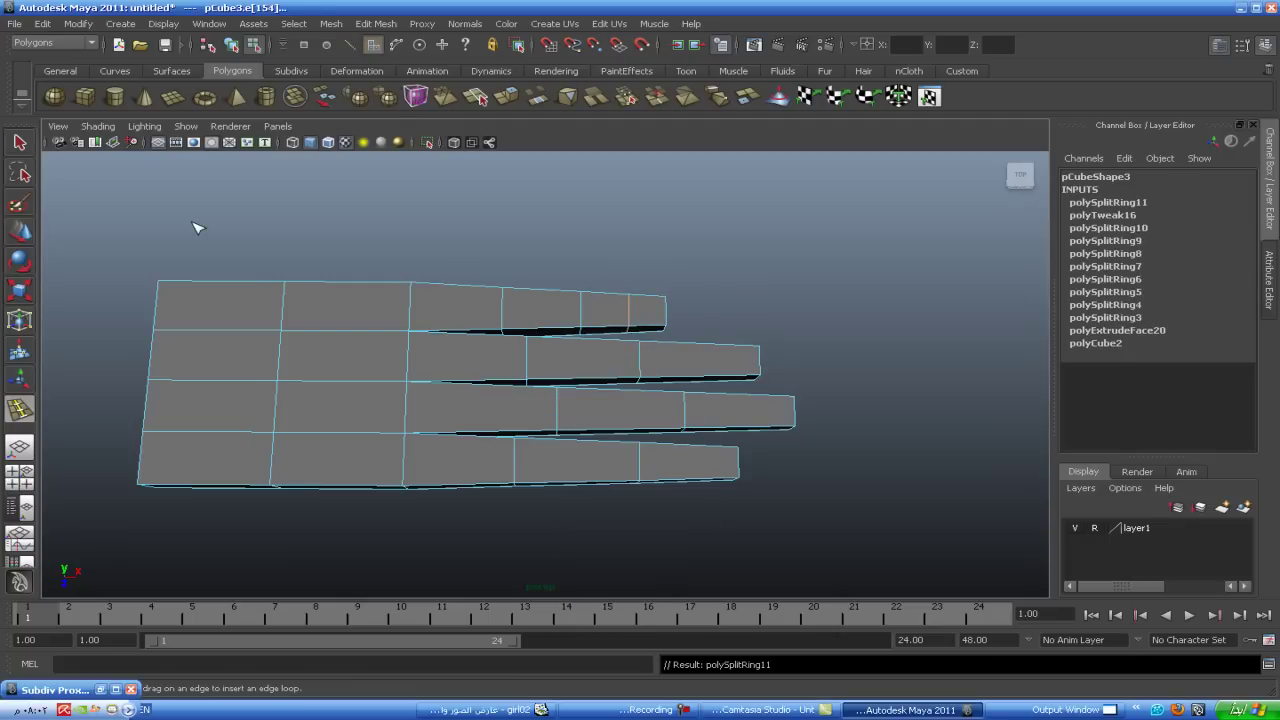
pyautogui.click(19, 231)
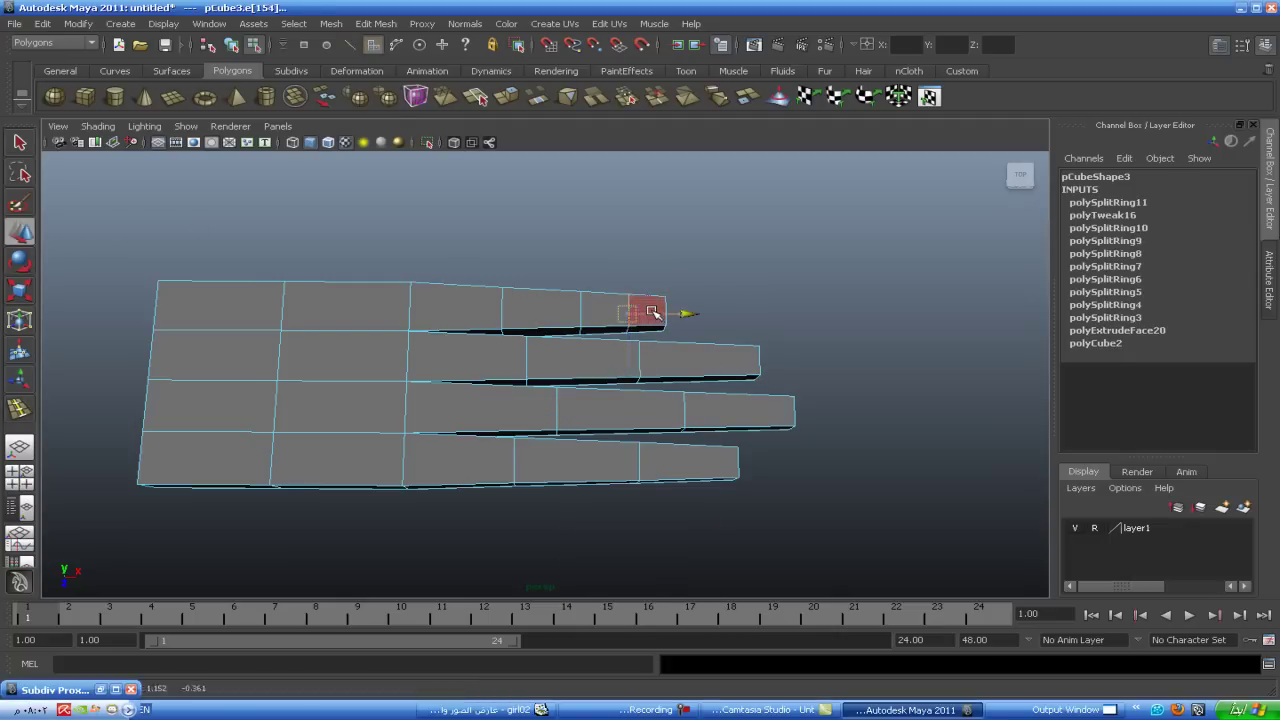
pyautogui.moveTo(609, 397)
pyautogui.keyDown('alt'); pyautogui.mouseDown()
pyautogui.moveTo(490, 482)
pyautogui.moveTo(620, 420)
pyautogui.mouseUp(); pyautogui.keyUp('alt')
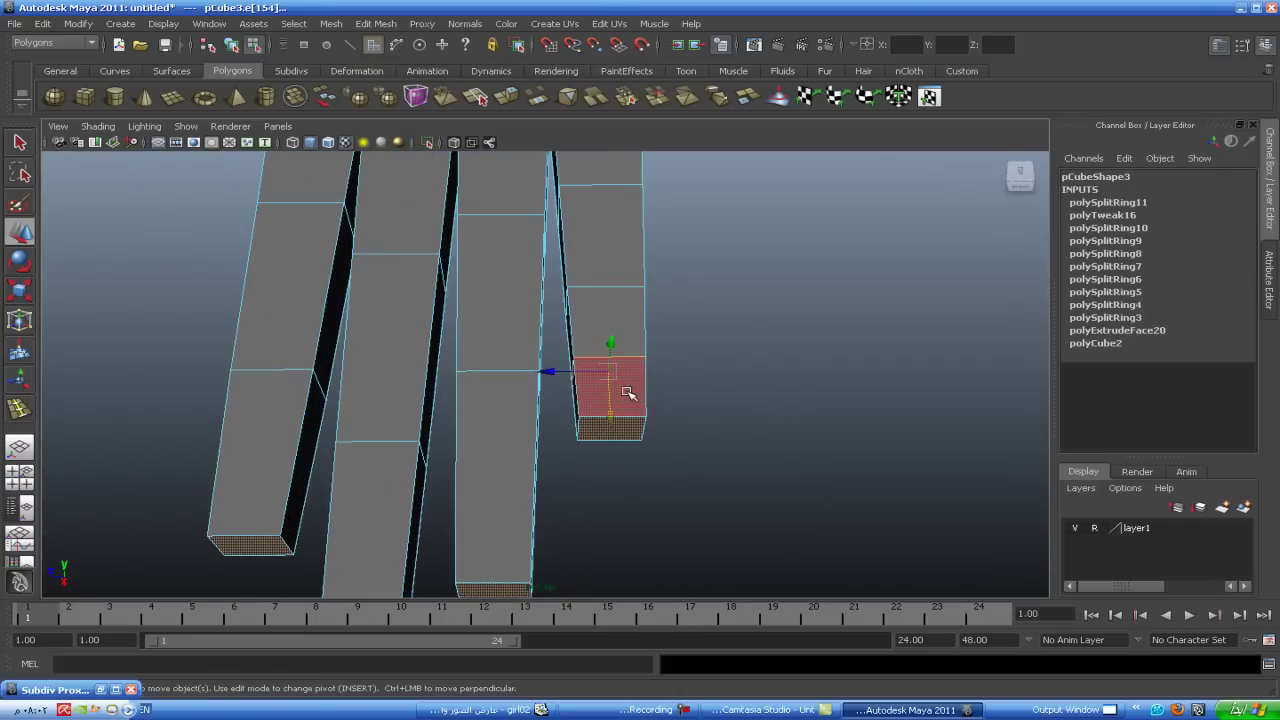
# - Extrude the fingertip's top face and scale it down into an inset
pyautogui.click(627, 392)
pyautogui.keyDown('shift'); pyautogui.rightClick(627, 392); pyautogui.keyUp('shift')
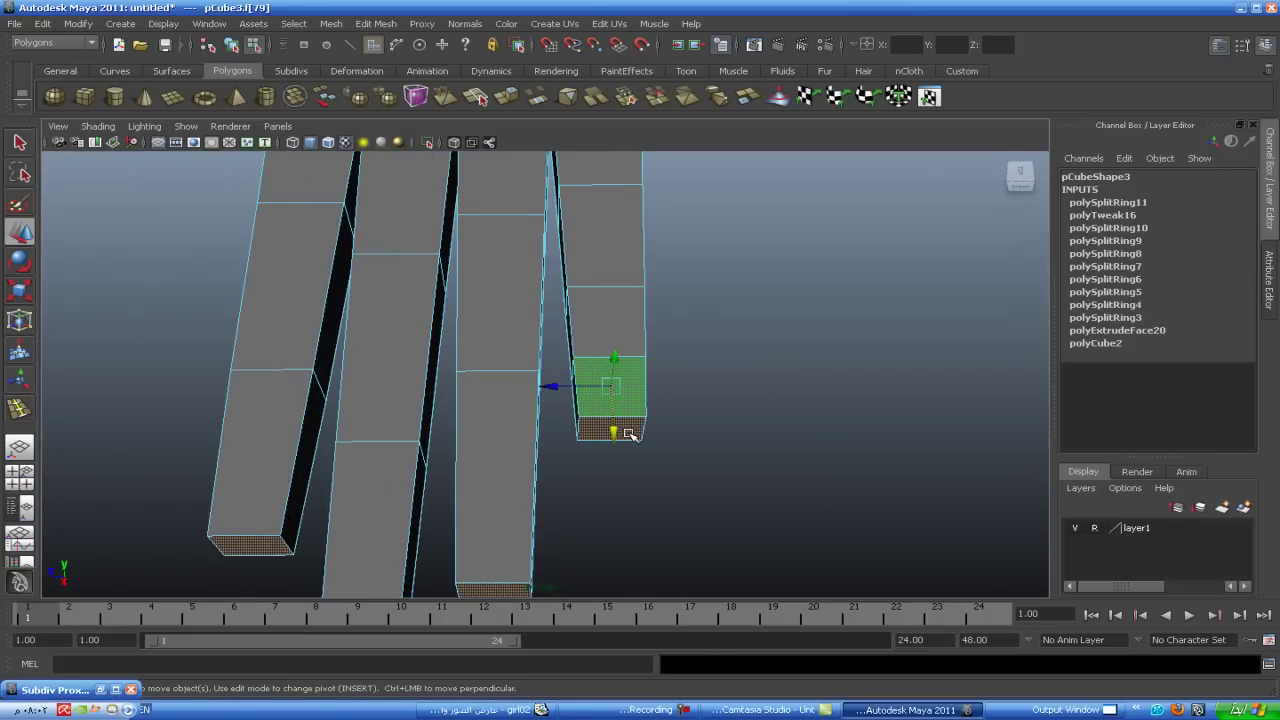
pyautogui.keyDown('shift'); pyautogui.rightClick(627, 392); pyautogui.keyUp('shift')
pyautogui.keyDown('shift'); pyautogui.moveTo(627, 392); pyautogui.dragTo(632, 429, button='right'); pyautogui.keyUp('shift')
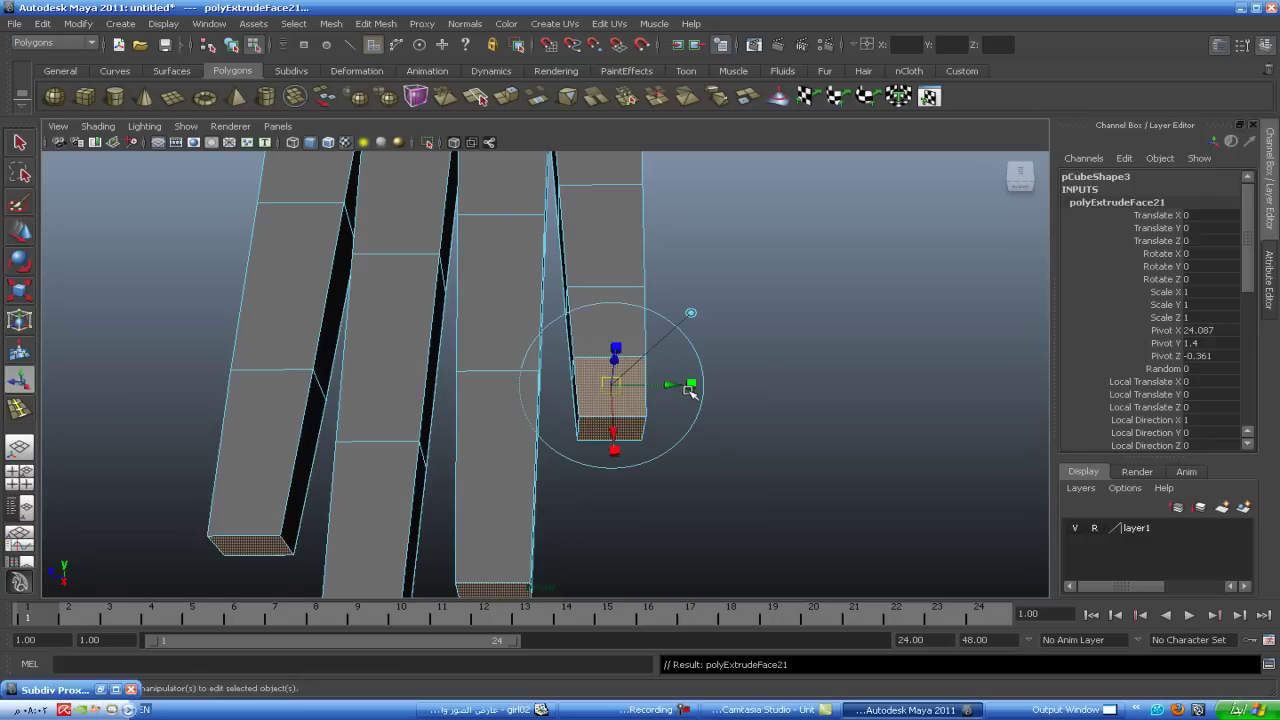
pyautogui.click(686, 449)
pyautogui.click(614, 383)
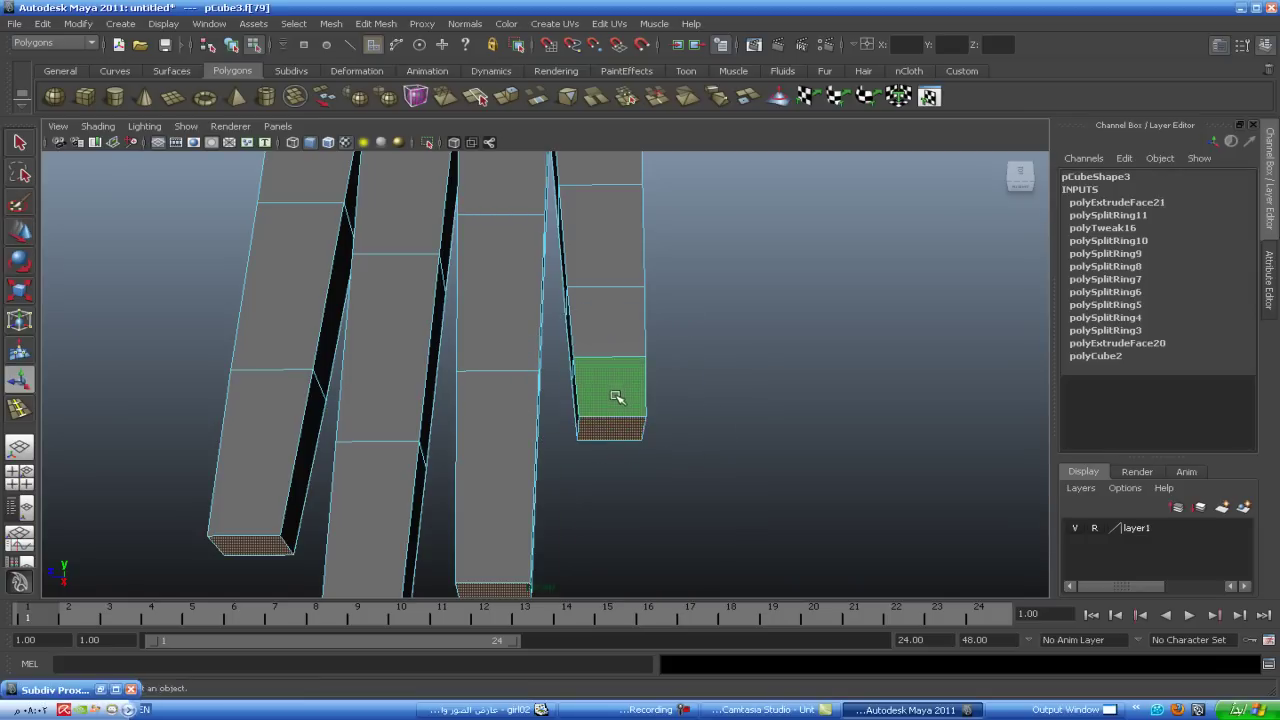
pyautogui.click(500, 480)
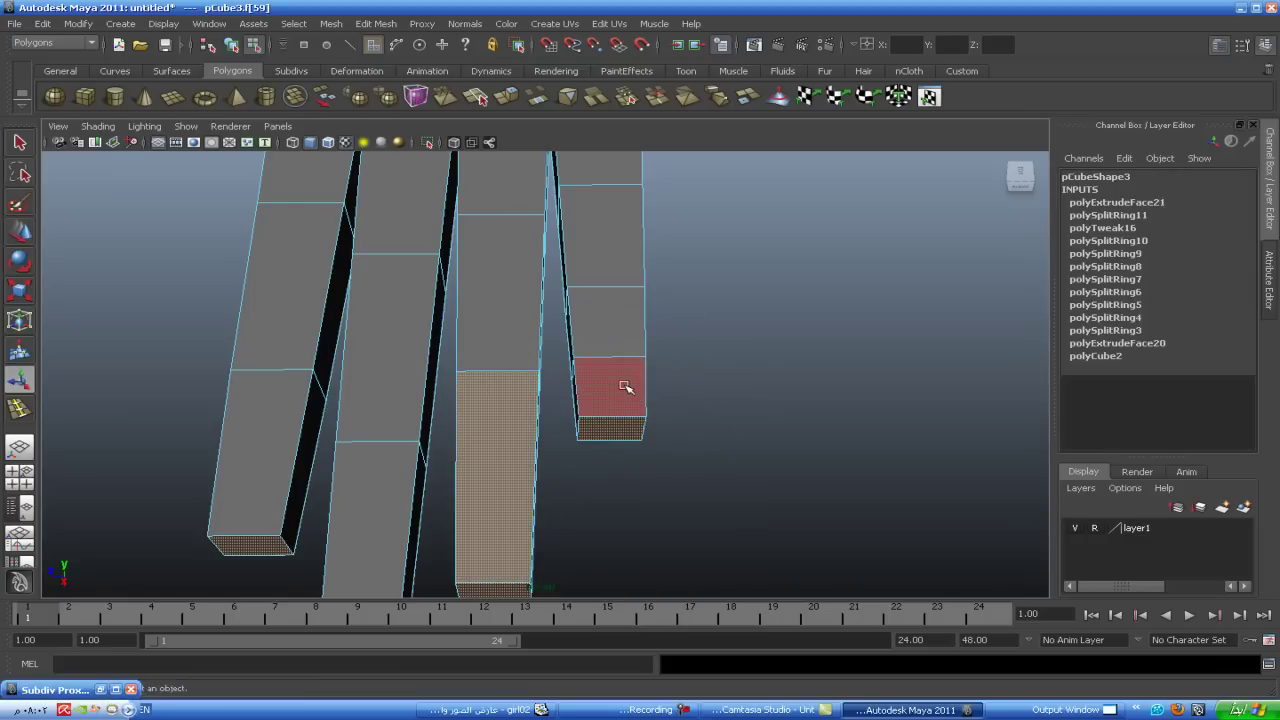
pyautogui.click(626, 387)
pyautogui.keyDown('shift'); pyautogui.moveTo(626, 387); pyautogui.dragTo(622, 424, button='right'); pyautogui.keyUp('shift')
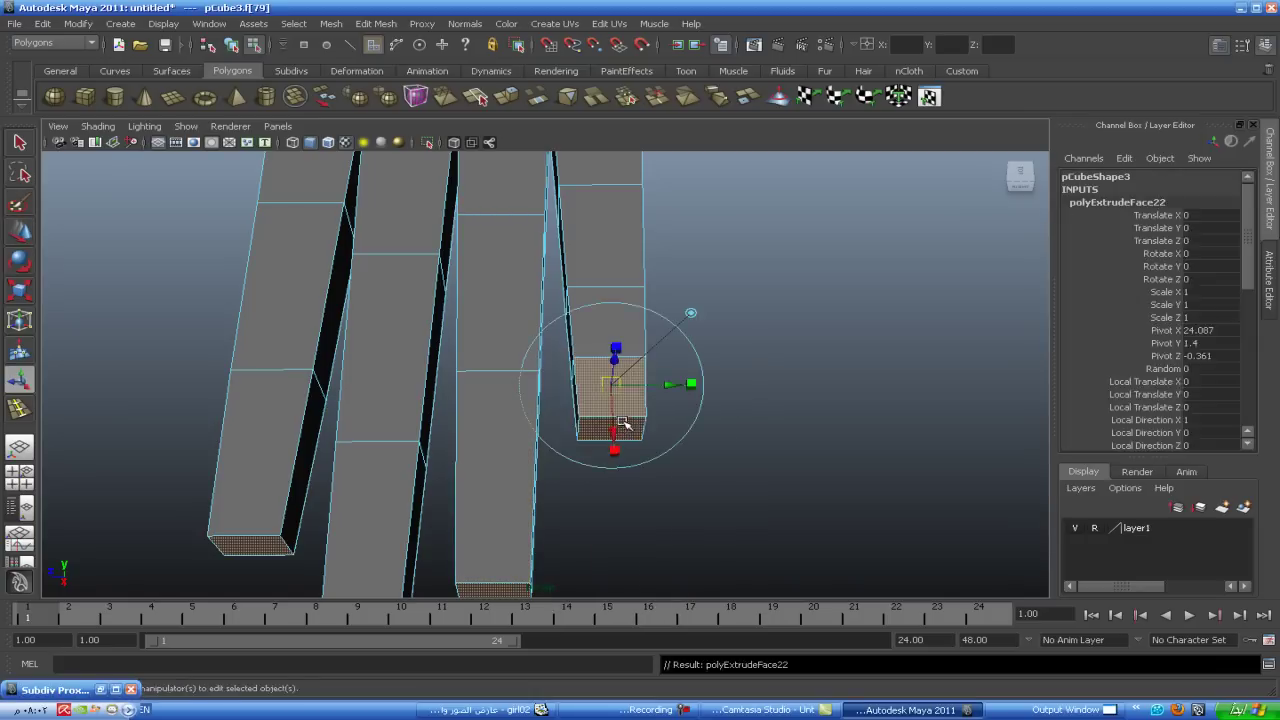
pyautogui.click(690, 315)
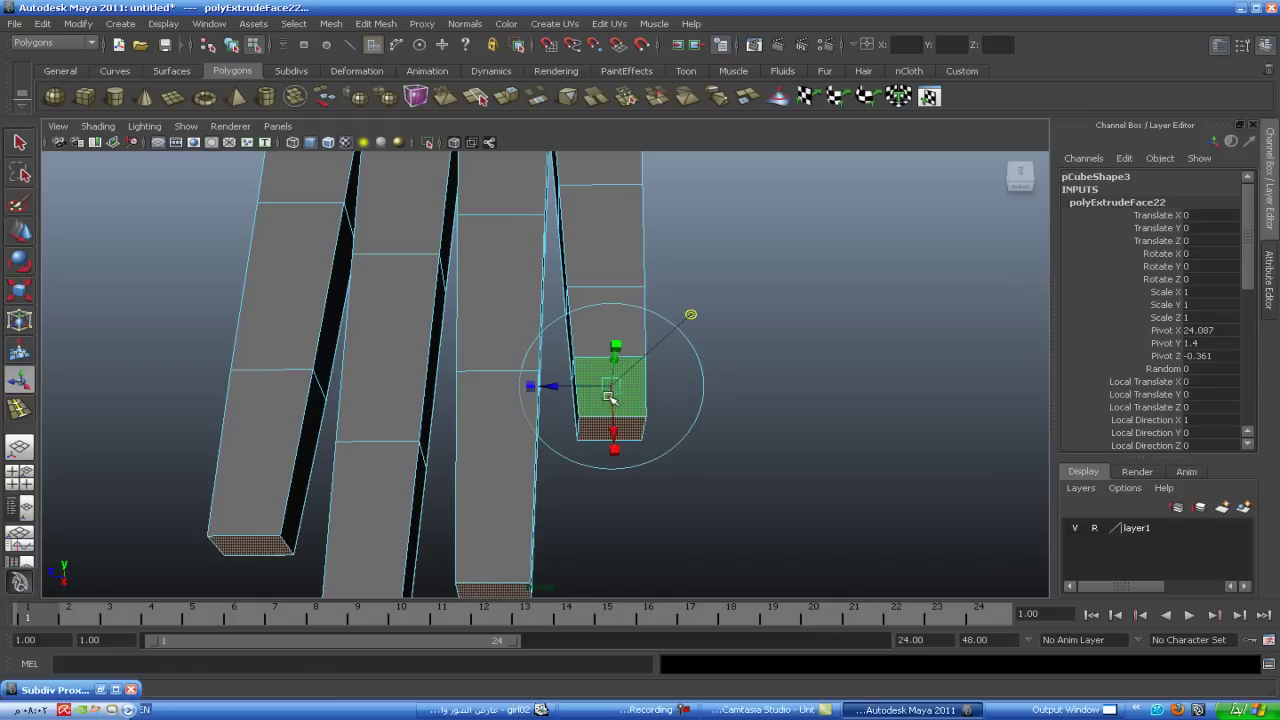
pyautogui.moveTo(609, 387); pyautogui.dragTo(610, 422)
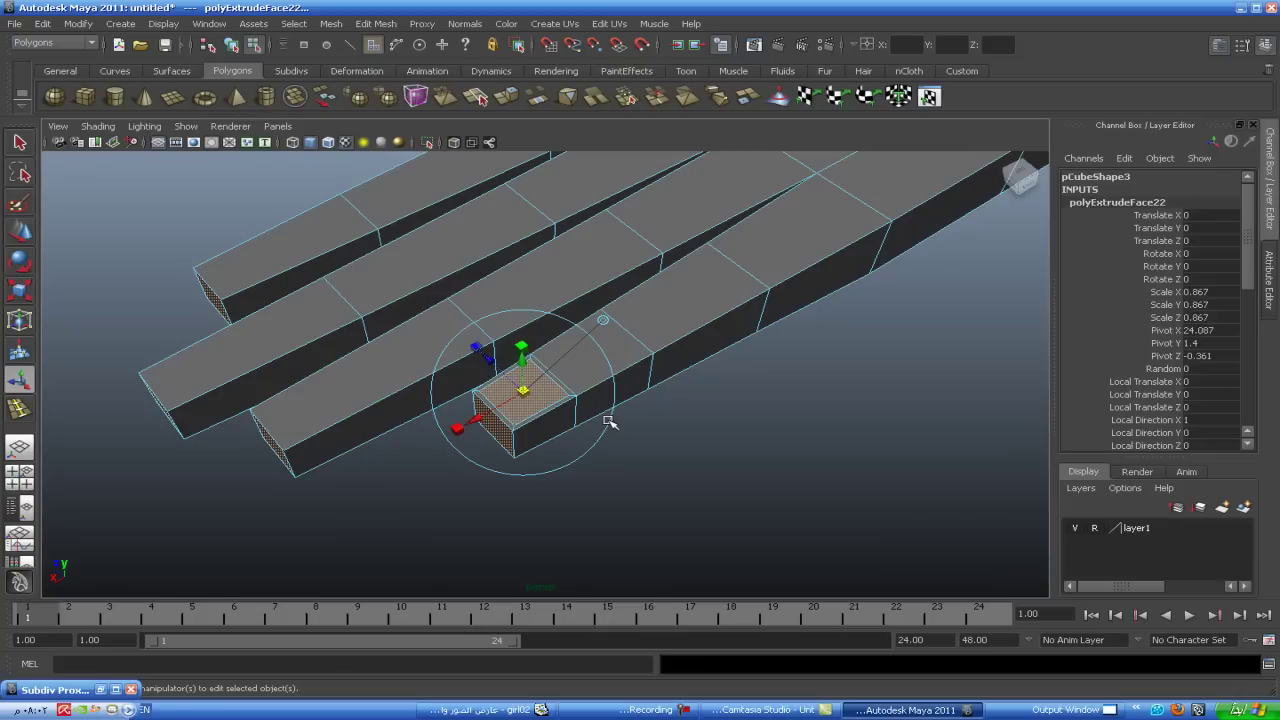
# - Extrude the inset face again with Ctrl+E and sink it slightly inward
pyautogui.hotkey('ctrl', 'e')
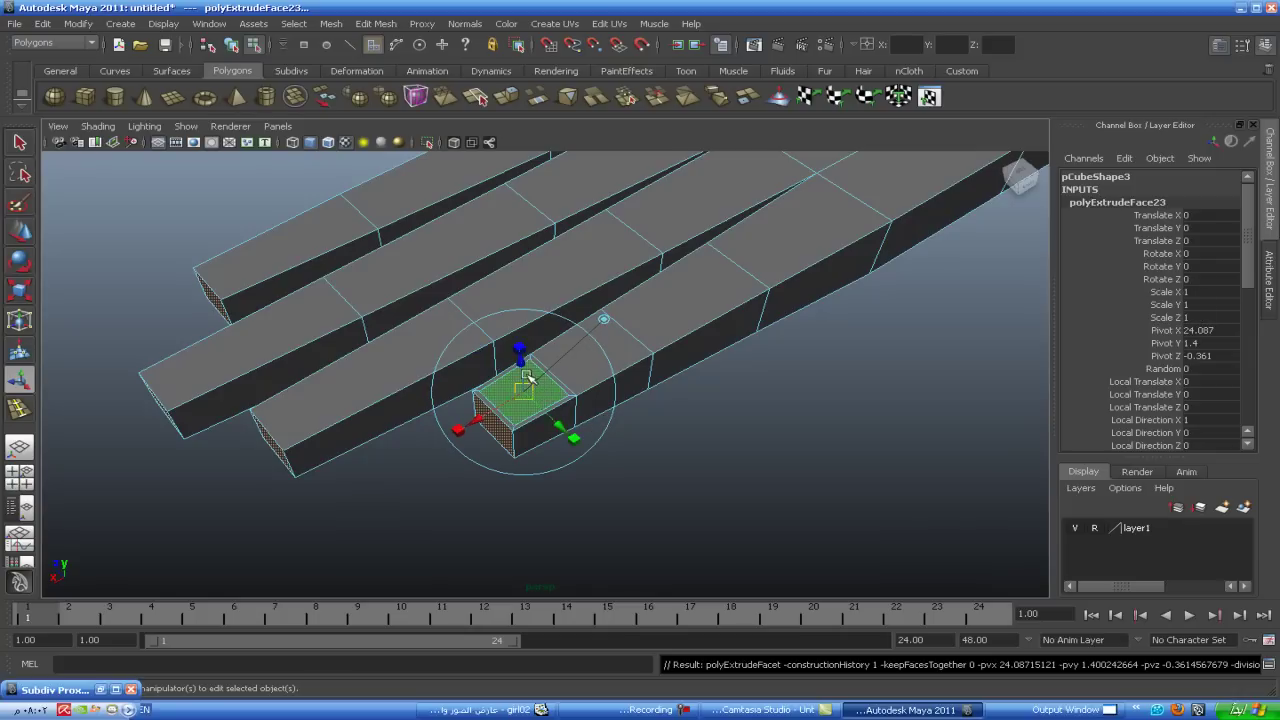
pyautogui.moveTo(521, 368); pyautogui.dragTo(521, 372)
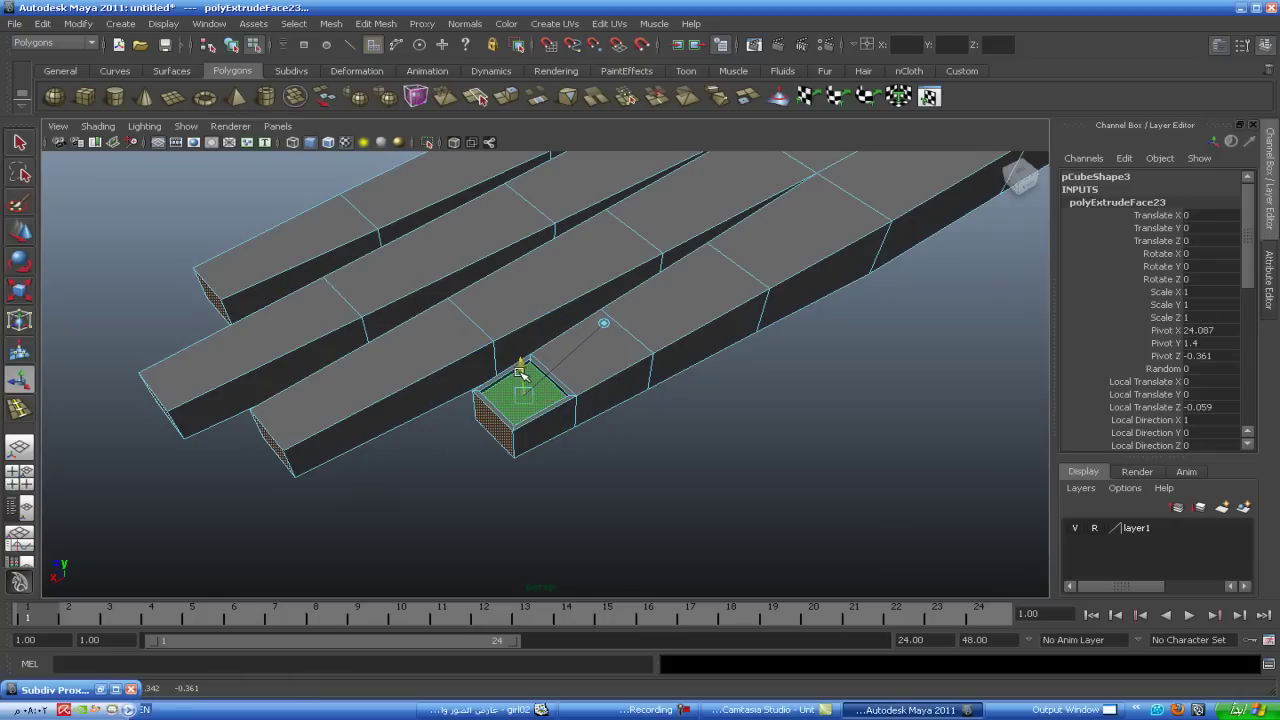
pyautogui.scroll(1, 632, 466)
pyautogui.scroll(1, 625, 430)
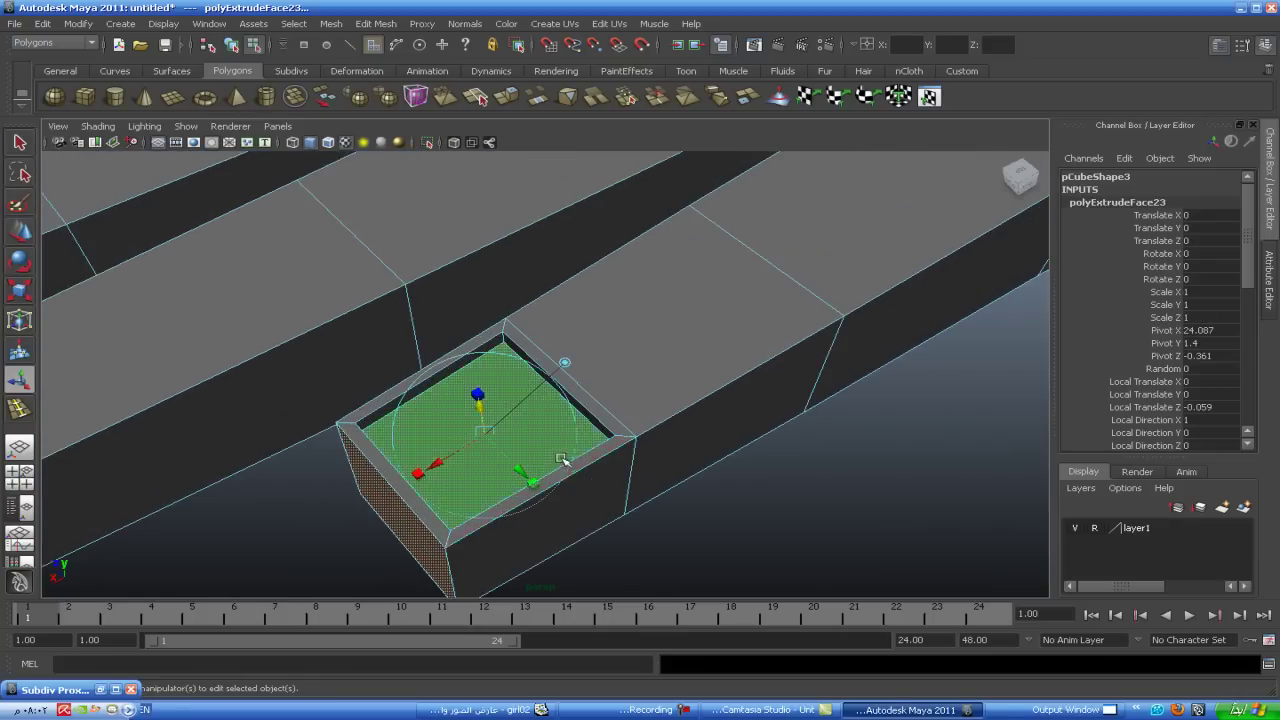
pyautogui.scroll(2, 618, 400)
pyautogui.moveTo(529, 400); pyautogui.dragTo(570, 369, button='right')
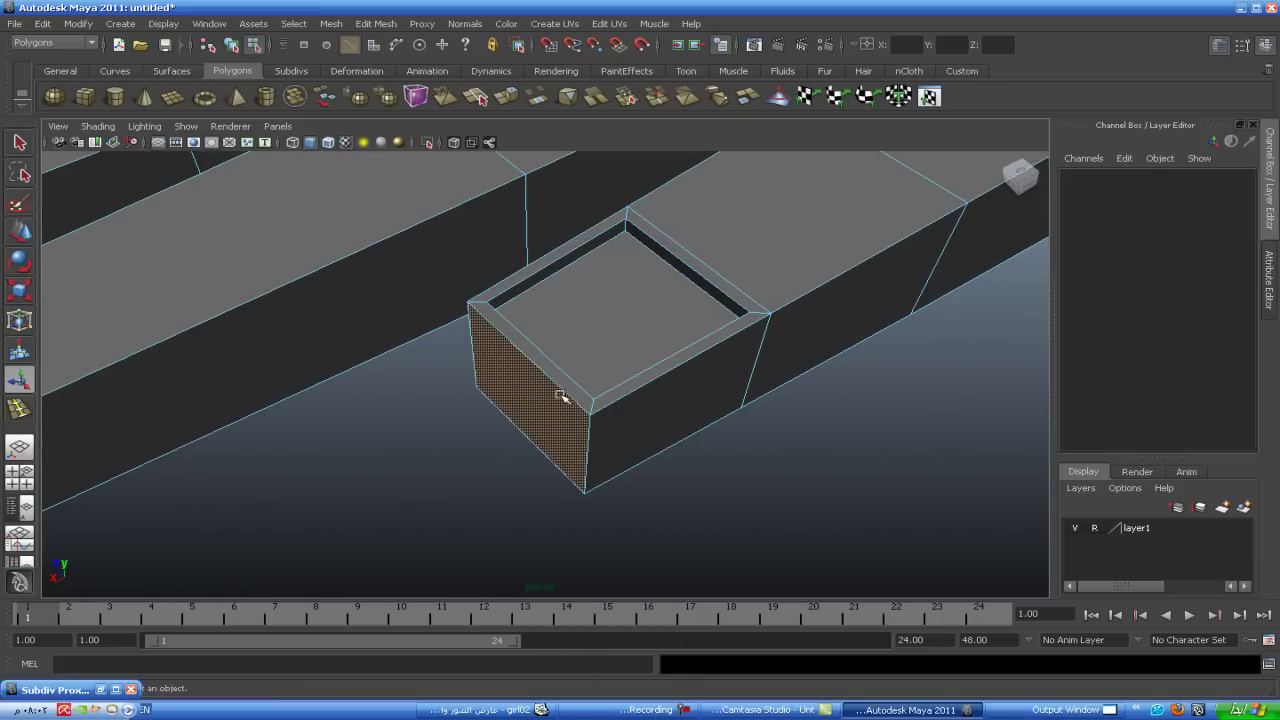
pyautogui.click(562, 379)
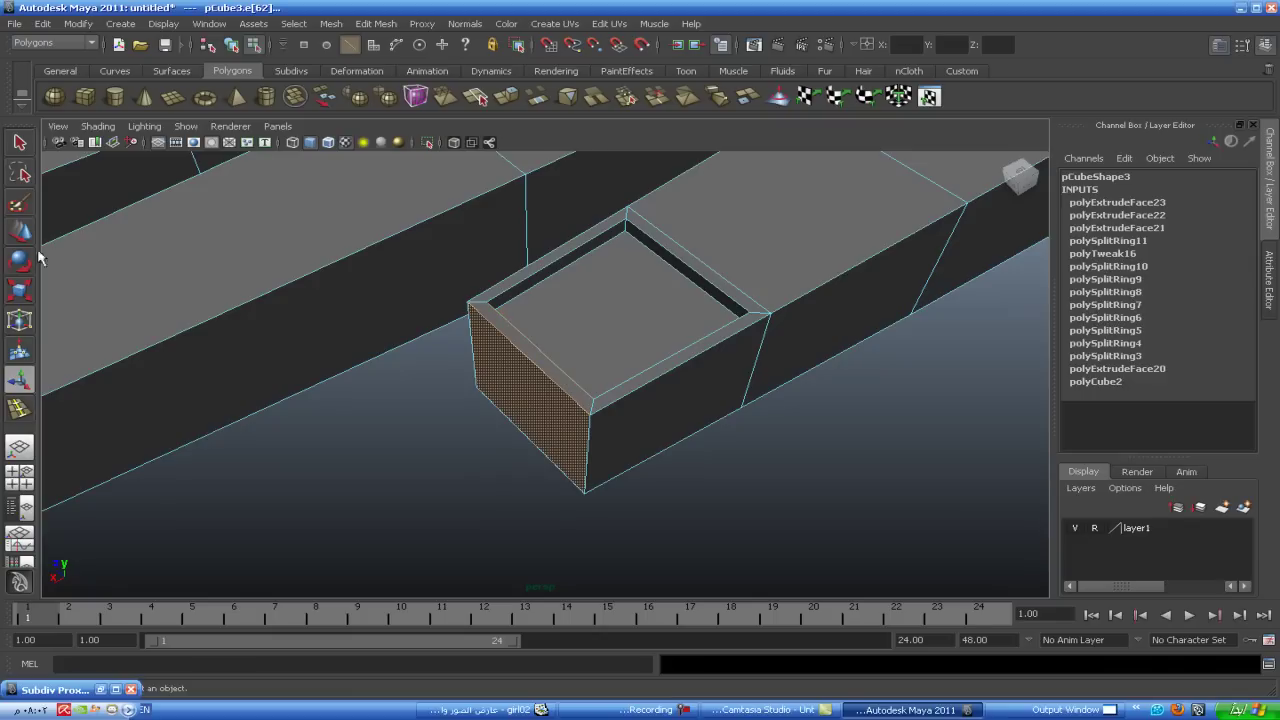
# - Try moving the tip face, undo it, and select the tip's side face
pyautogui.press('w')
pyautogui.moveTo(536, 327); pyautogui.dragTo(532, 333)
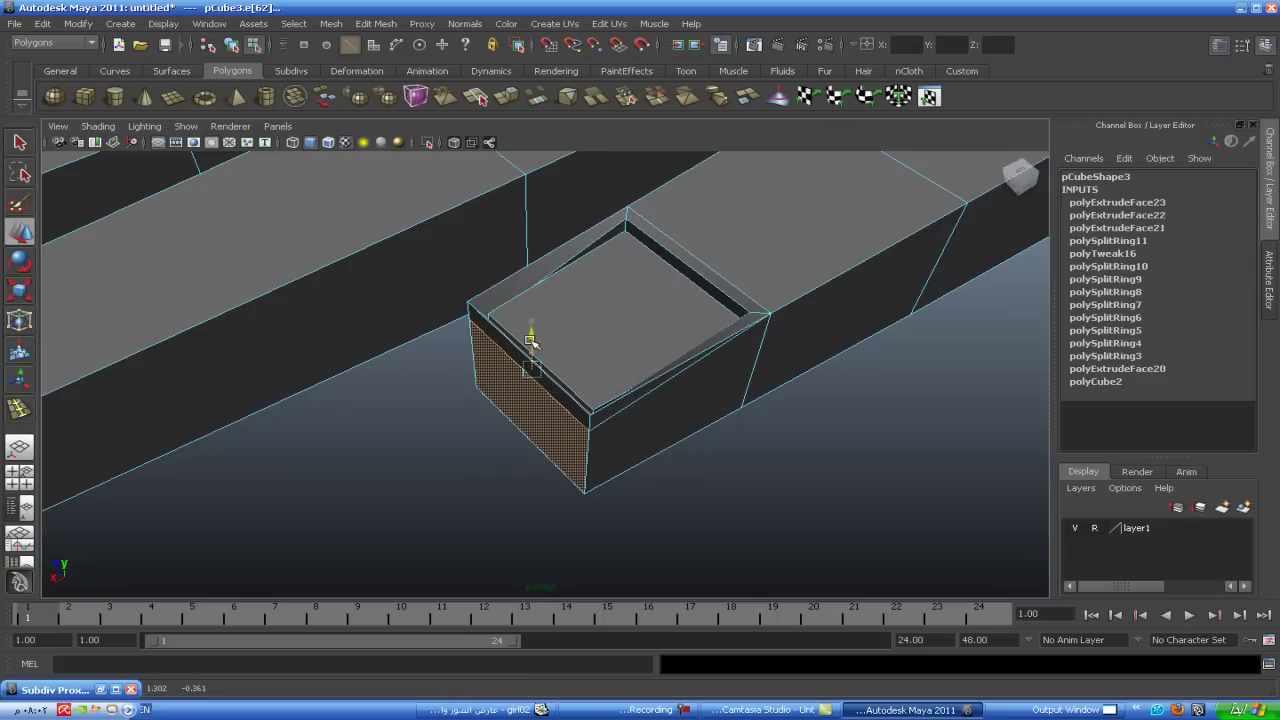
pyautogui.hotkey('ctrl', 'z')
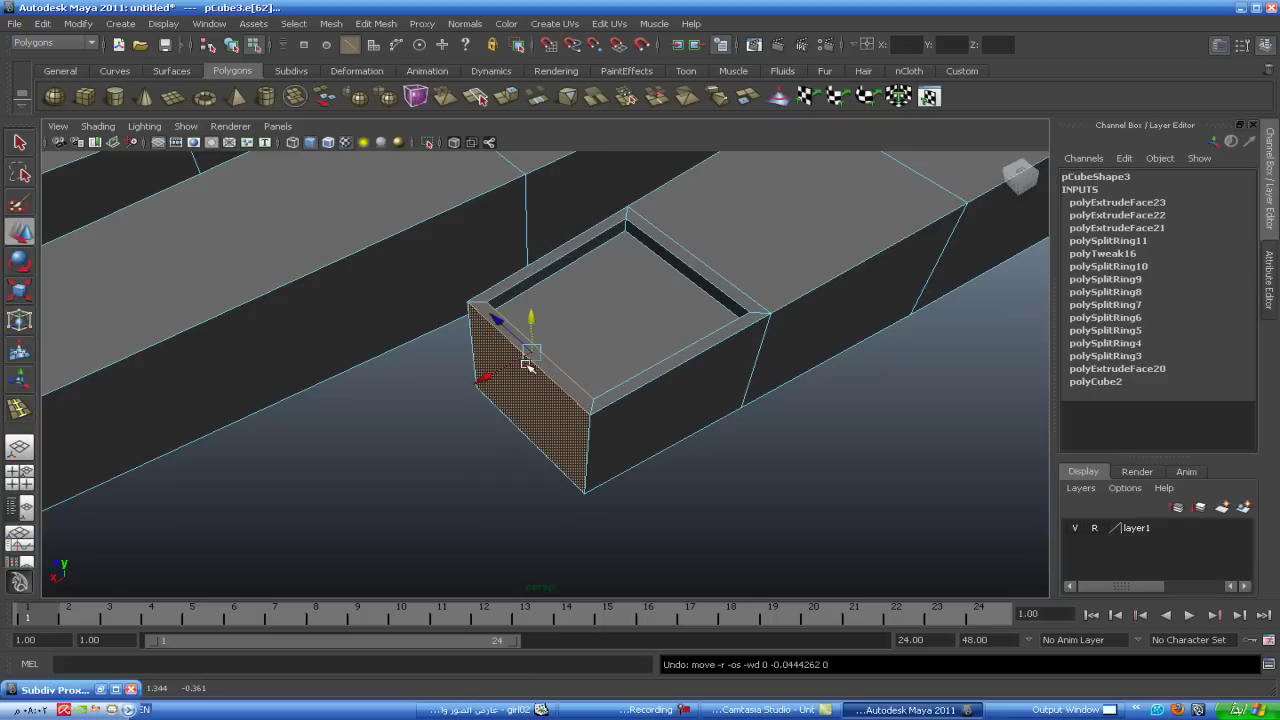
pyautogui.click(473, 416)
pyautogui.moveTo(643, 415); pyautogui.dragTo(650, 448, button='right')
pyautogui.click(664, 414)
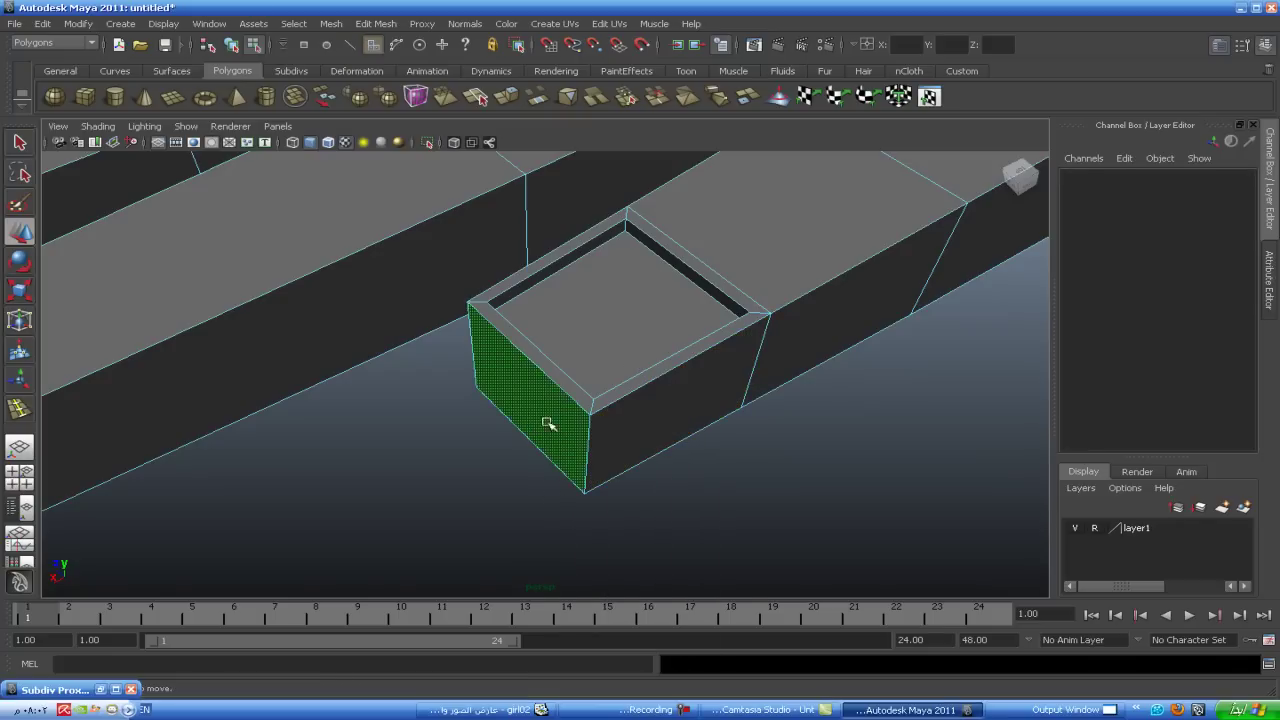
# - Move an inner rim edge to reshape the inset, then reselect the nail face
pyautogui.moveTo(550, 380); pyautogui.dragTo(482, 379, button='right')
pyautogui.moveTo(530, 385)
pyautogui.keyDown('alt'); pyautogui.mouseDown()
pyautogui.moveTo(417, 389)
pyautogui.moveTo(376, 351)
pyautogui.mouseUp(); pyautogui.keyUp('alt')
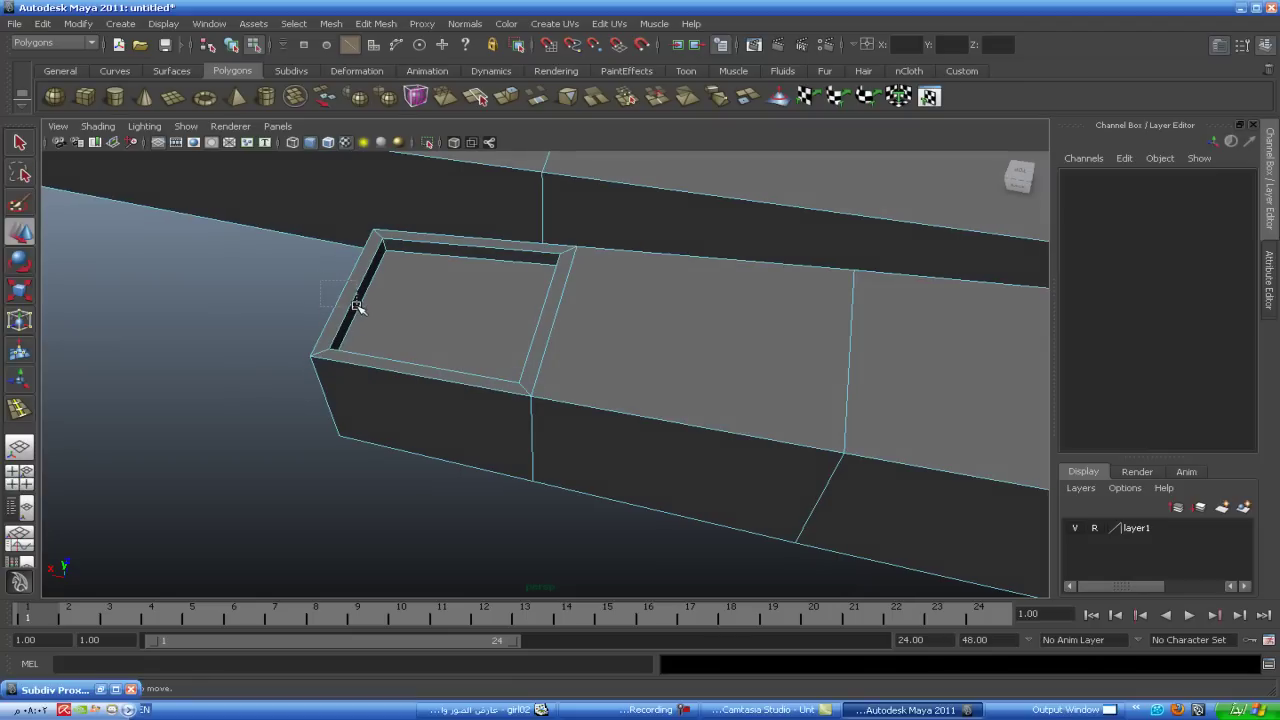
pyautogui.click(352, 303)
pyautogui.moveTo(345, 266)
pyautogui.mouseDown()
pyautogui.moveTo(280, 400)
pyautogui.moveTo(380, 363)
pyautogui.moveTo(457, 420)
pyautogui.mouseUp()
pyautogui.moveTo(557, 330); pyautogui.dragTo(557, 362, button='right')
pyautogui.click(563, 332)
# - Extrude the thumb's nail face outward past the tip and check it in smooth preview
pyautogui.keyDown('shift'); pyautogui.rightClick(563, 332); pyautogui.keyUp('shift')
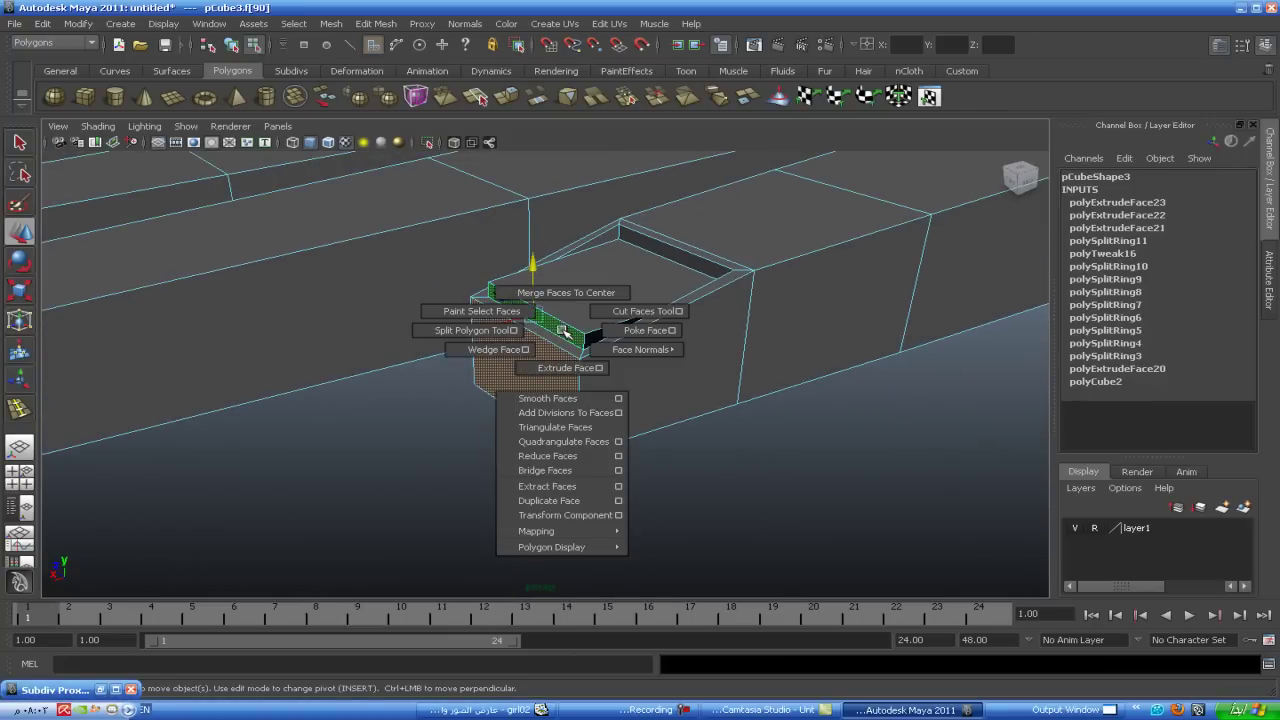
pyautogui.click(566, 367)
pyautogui.moveTo(470, 345); pyautogui.dragTo(394, 363)
pyautogui.scroll(-2, 500, 375)
pyautogui.scroll(-2, 540, 385)
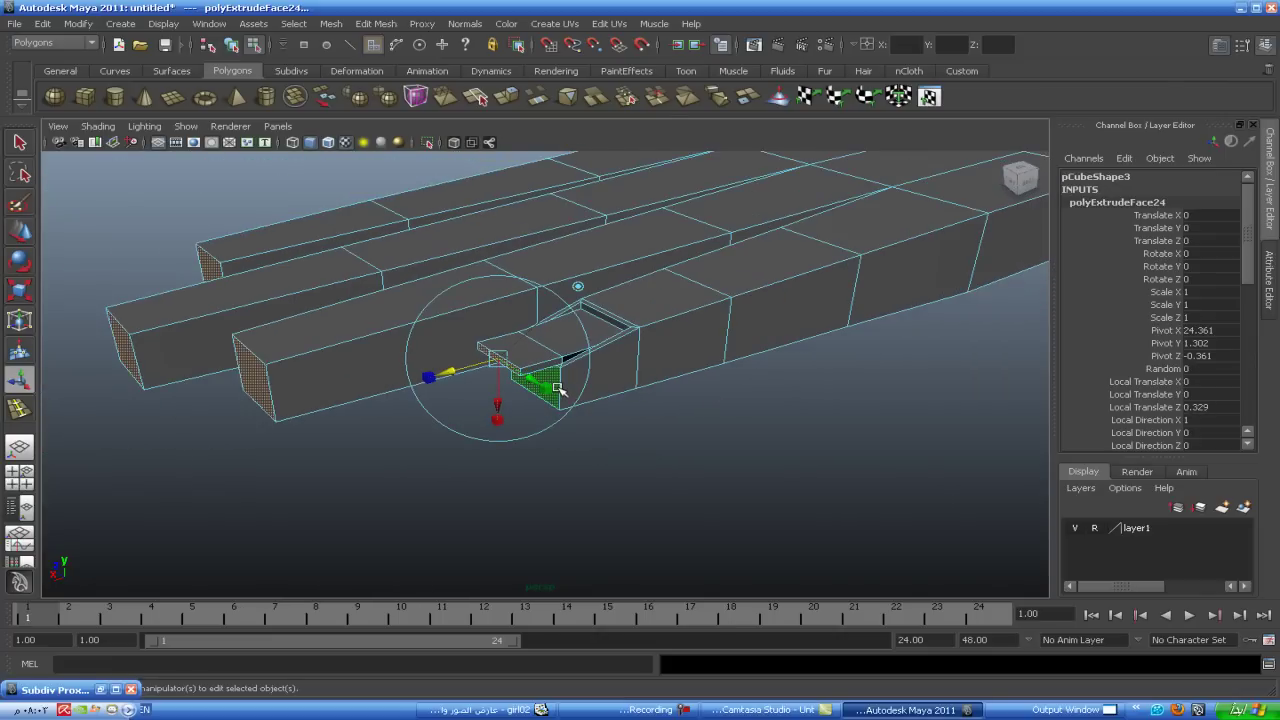
pyautogui.press('3')
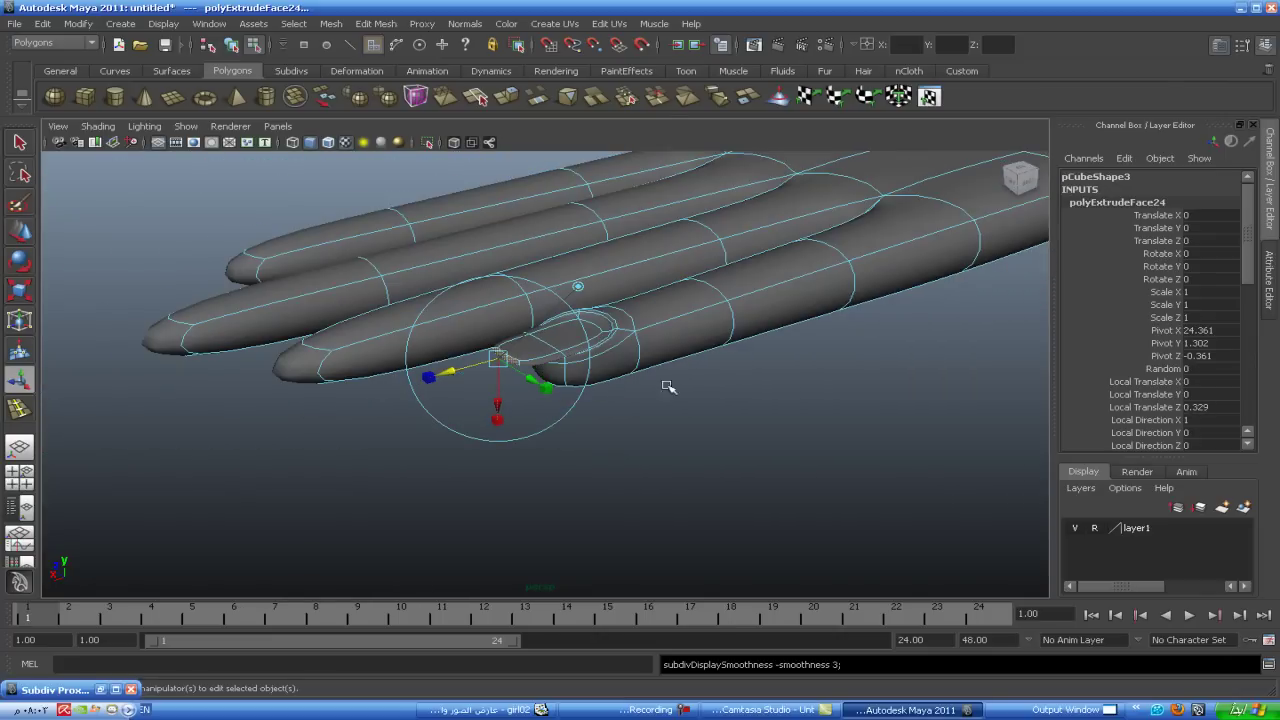
pyautogui.keyDown('alt'); pyautogui.moveTo(668, 387); pyautogui.dragTo(474, 446); pyautogui.keyUp('alt')
pyautogui.moveTo(386, 424); pyautogui.dragTo(400, 423)
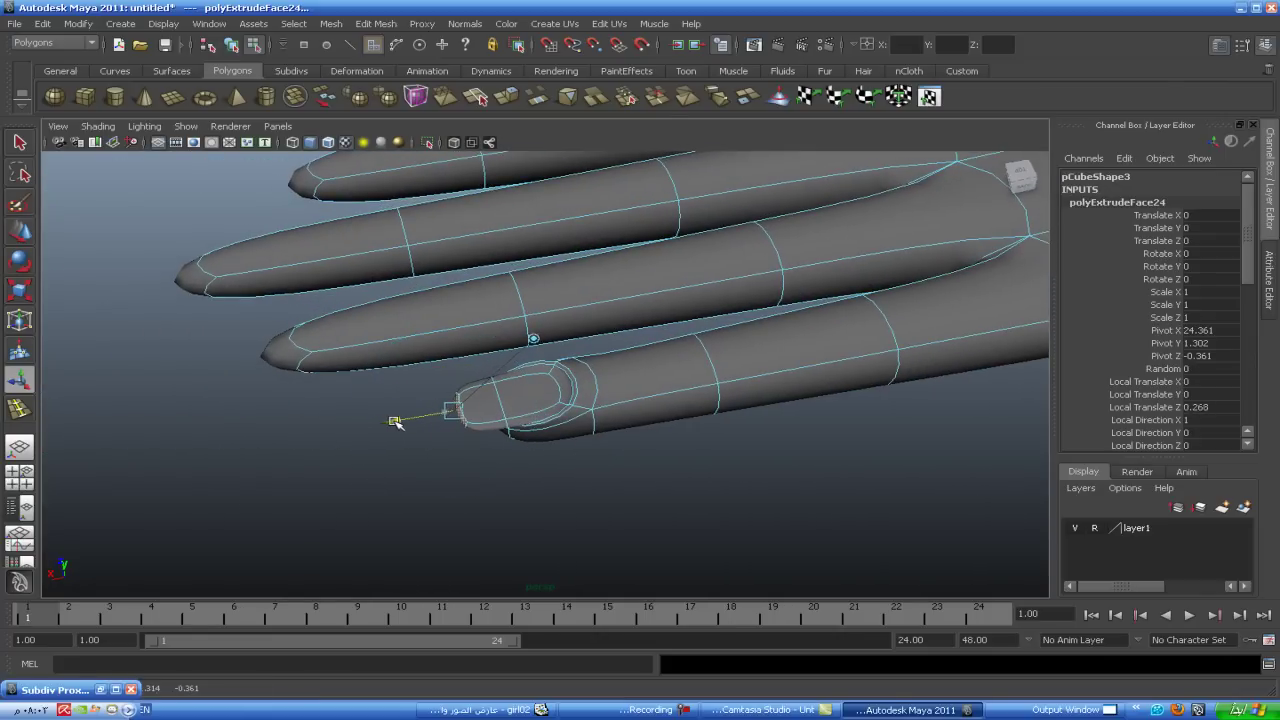
pyautogui.moveTo(577, 483)
pyautogui.keyDown('alt'); pyautogui.mouseDown()
pyautogui.moveTo(612, 432)
pyautogui.moveTo(623, 491)
pyautogui.mouseUp(); pyautogui.keyUp('alt')
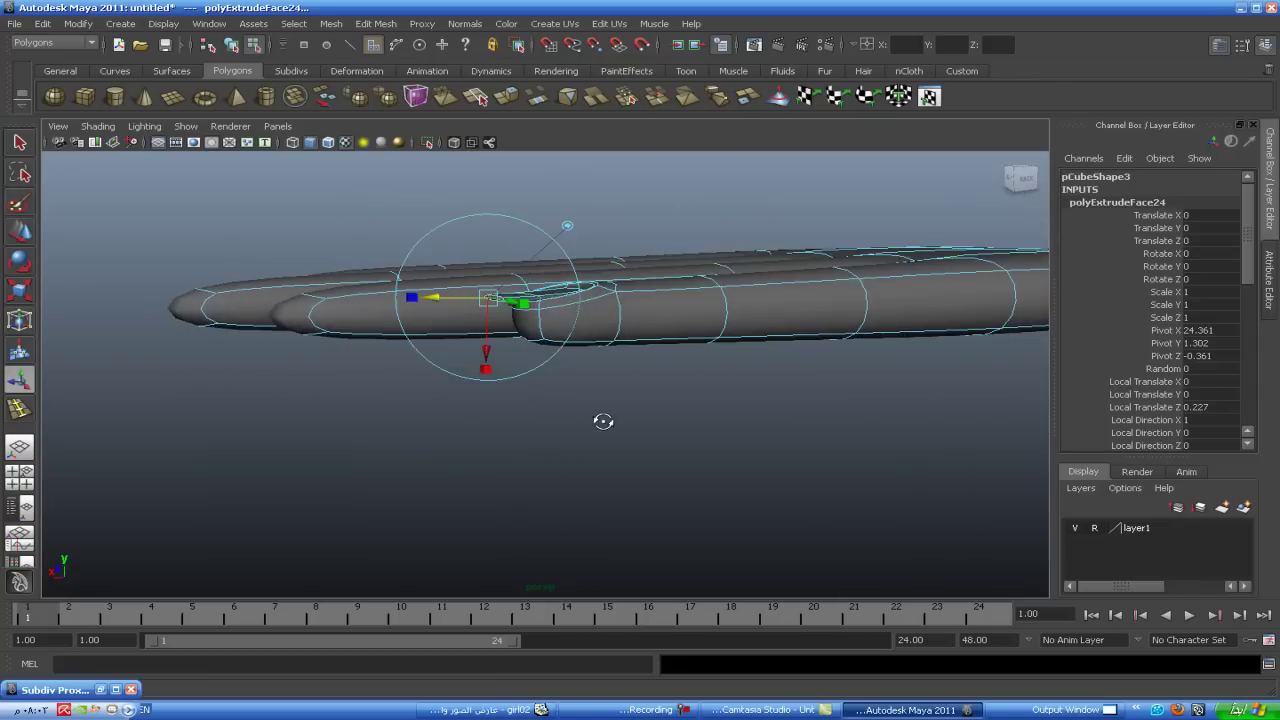
# - Switch the thumb tip to vertex selection, toggling between the cage and smooth preview
pyautogui.click(664, 480)
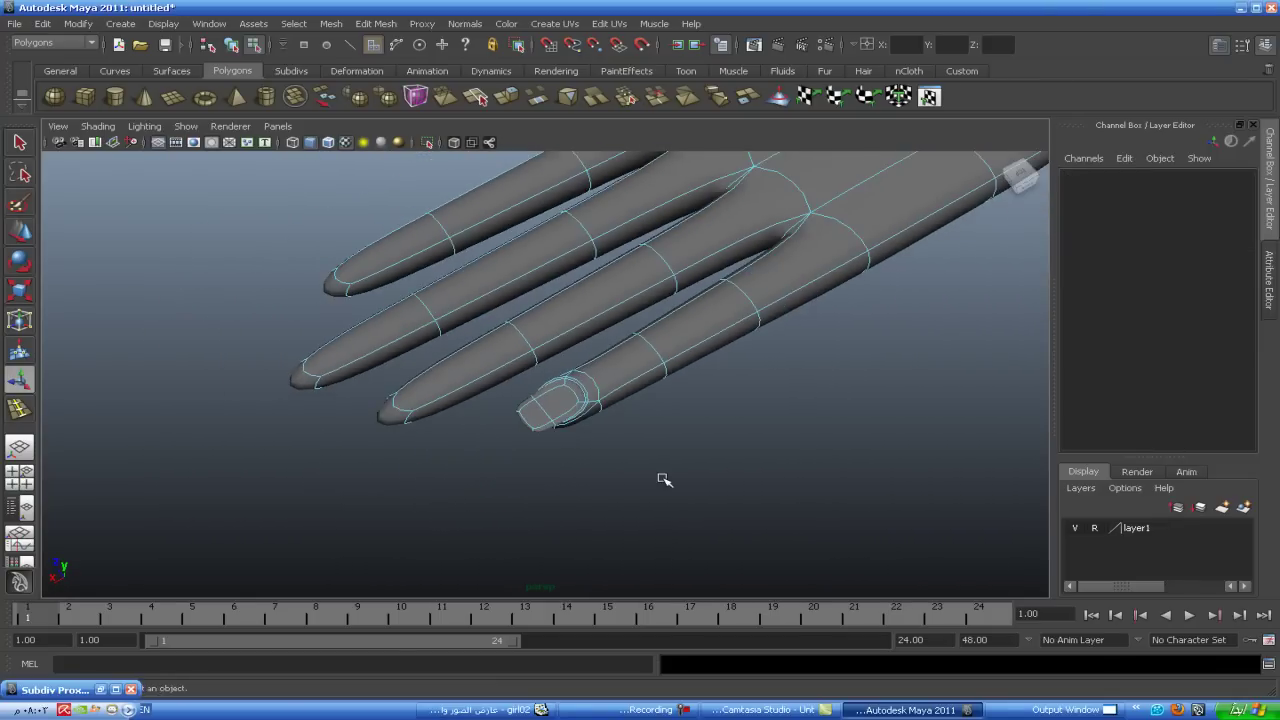
pyautogui.moveTo(627, 383); pyautogui.dragTo(728, 356, button='right')
pyautogui.scroll(-2, 726, 403)
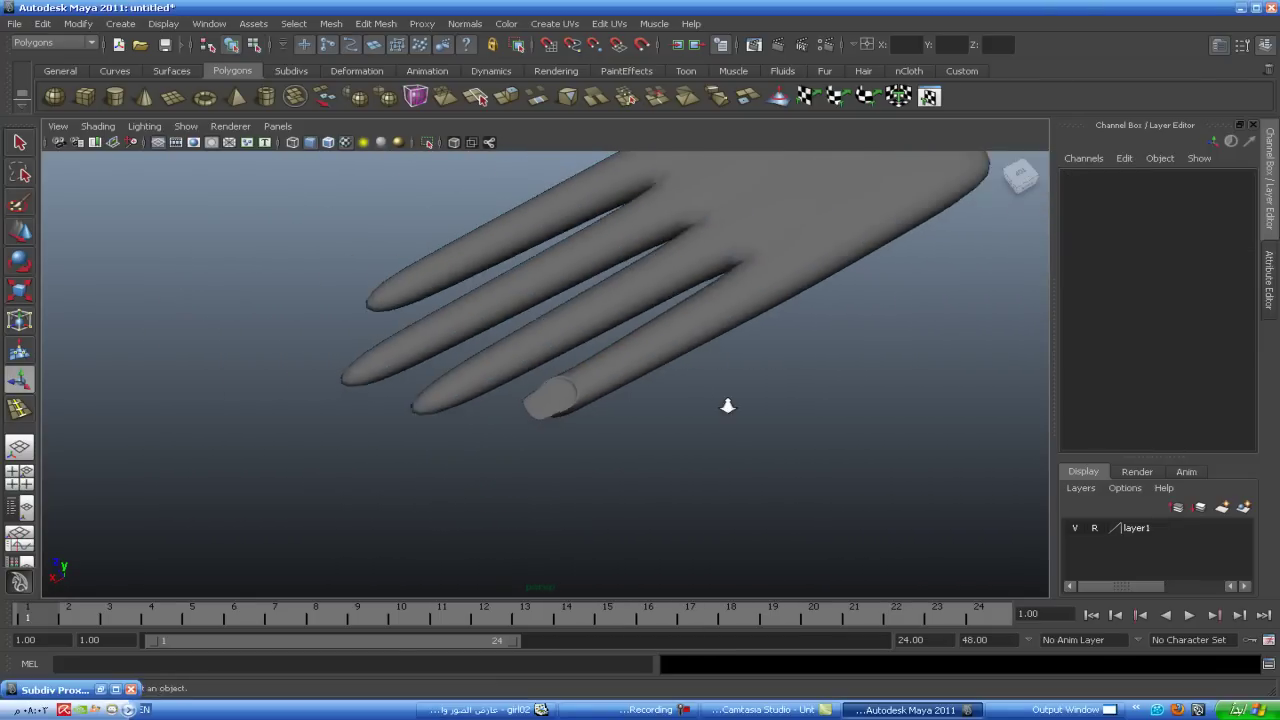
pyautogui.scroll(-2, 728, 407)
pyautogui.scroll(1, 660, 431)
pyautogui.scroll(2, 646, 431)
pyautogui.scroll(2, 580, 354)
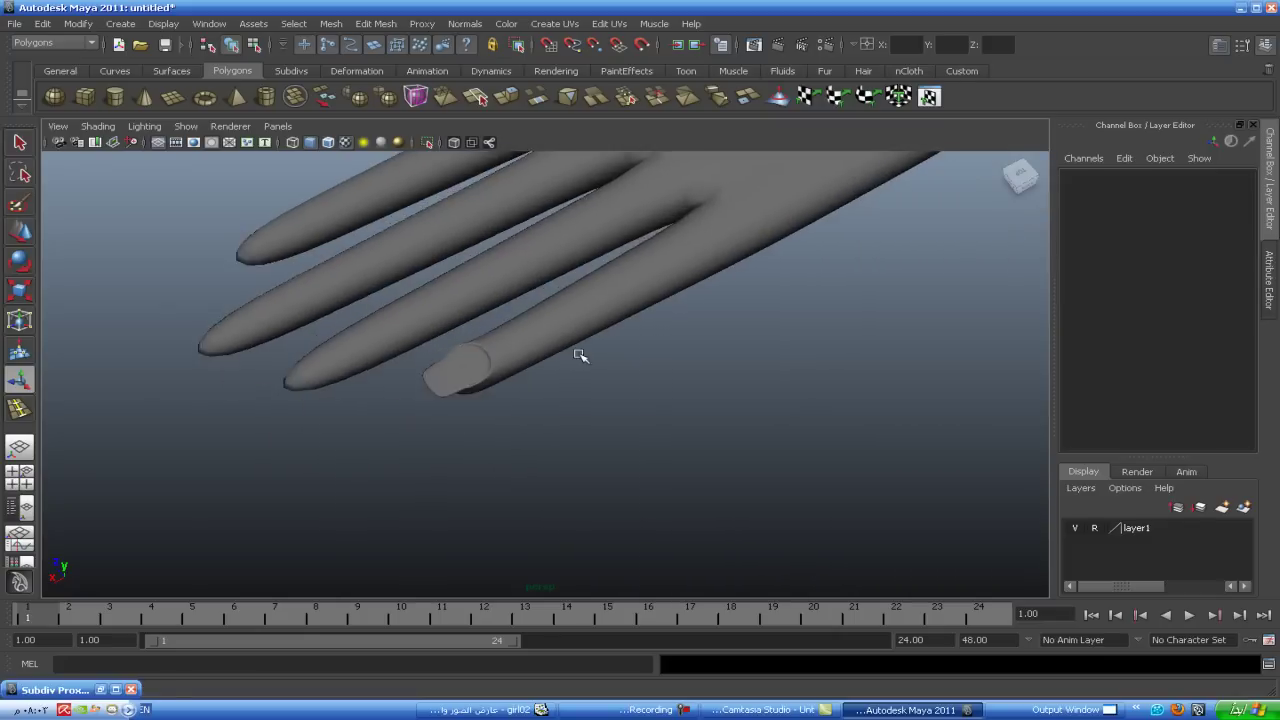
pyautogui.scroll(2, 461, 385)
pyautogui.moveTo(461, 385)
pyautogui.keyDown('alt'); pyautogui.mouseDown()
pyautogui.moveTo(543, 371)
pyautogui.moveTo(591, 334)
pyautogui.moveTo(634, 323)
pyautogui.moveTo(570, 359)
pyautogui.moveTo(620, 349)
pyautogui.moveTo(583, 334)
pyautogui.mouseUp(); pyautogui.keyUp('alt')
pyautogui.moveTo(557, 339); pyautogui.dragTo(540, 309, button='right')
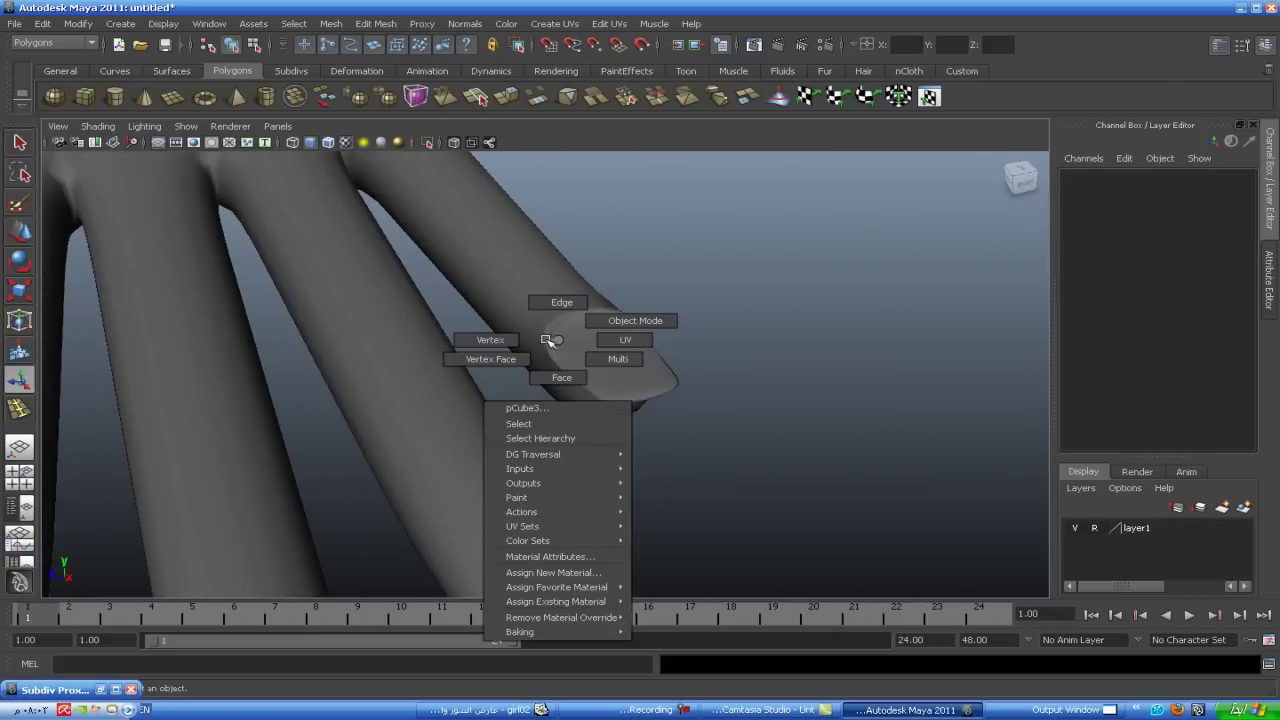
pyautogui.click(557, 333)
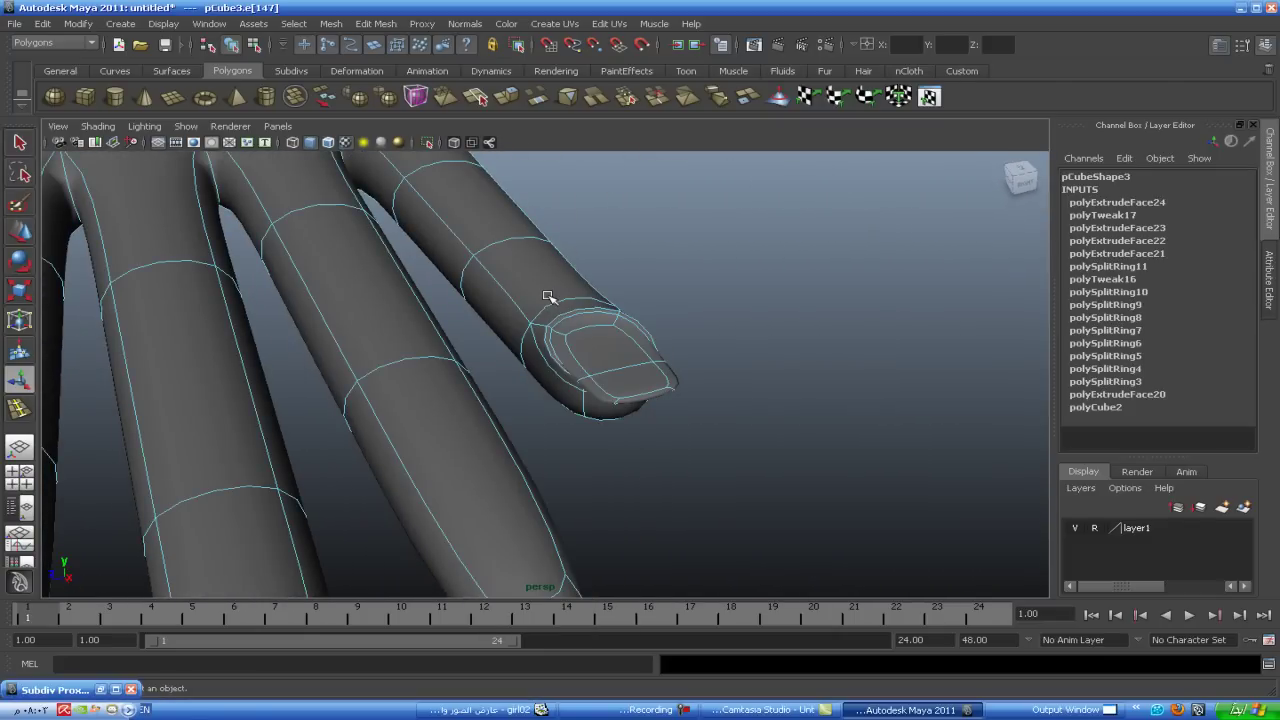
pyautogui.press('1')
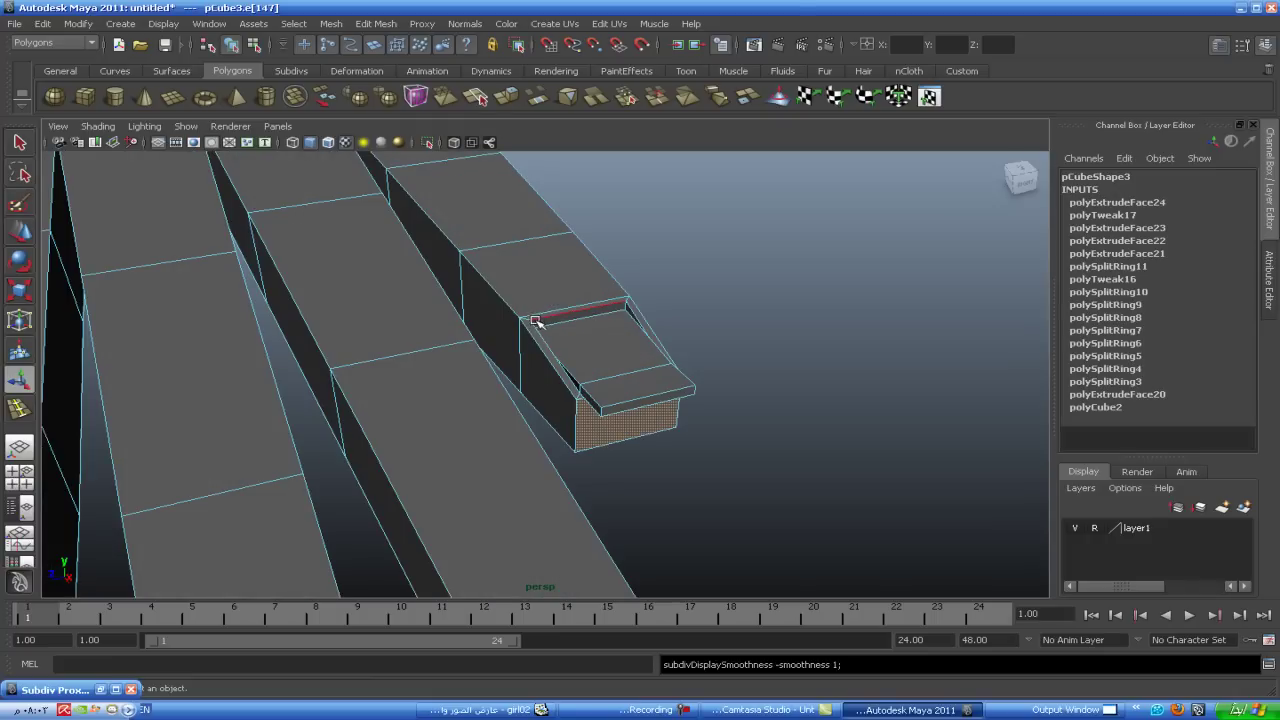
pyautogui.moveTo(543, 305); pyautogui.dragTo(518, 312, button='right')
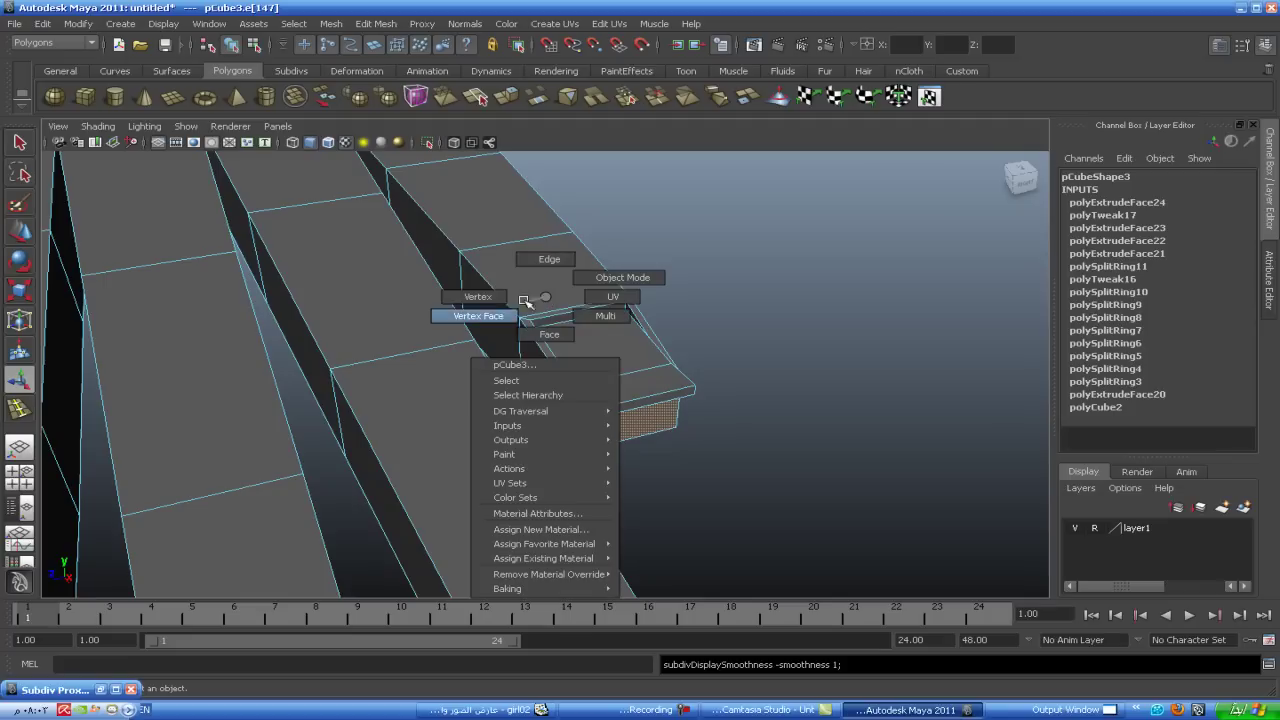
pyautogui.press('3')
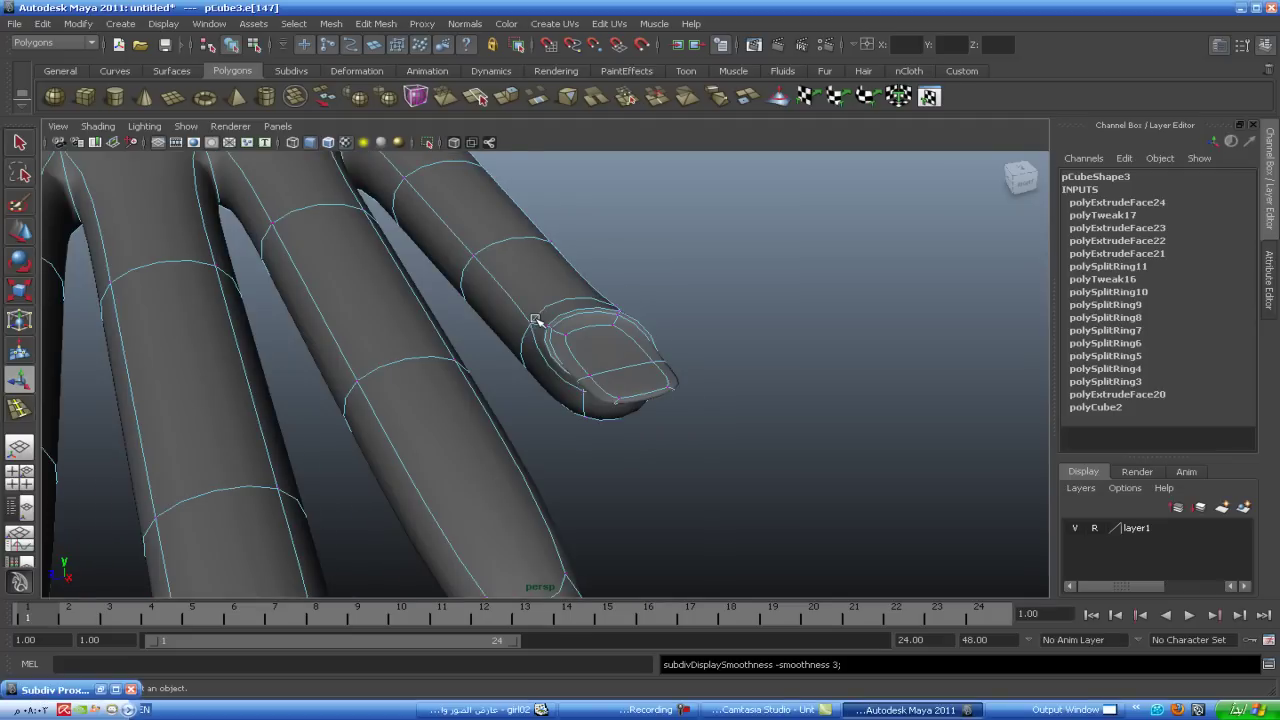
# - Nudge a nail corner vertex slightly to shape the fingernail, checking from several angles
pyautogui.keyDown('alt'); pyautogui.moveTo(548, 355); pyautogui.dragTo(508, 340); pyautogui.keyUp('alt')
pyautogui.click(512, 334)
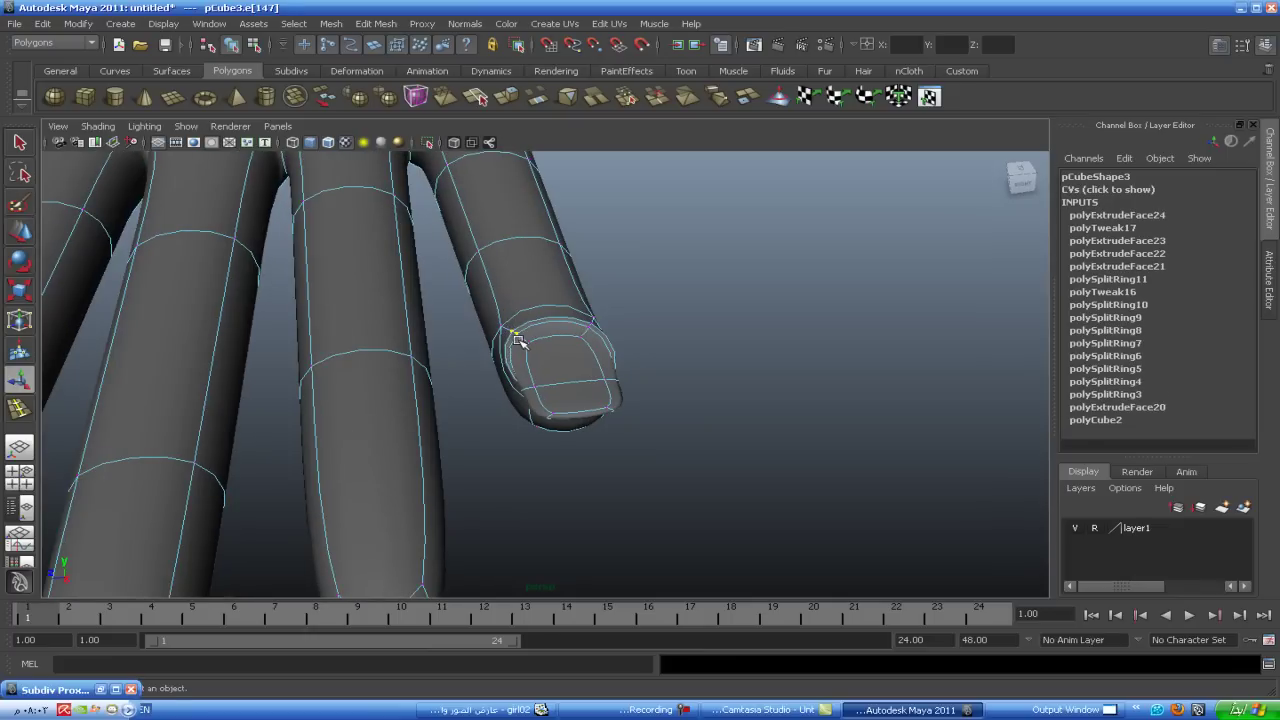
pyautogui.click(19, 232)
pyautogui.moveTo(427, 330); pyautogui.dragTo(435, 323)
pyautogui.moveTo(538, 375)
pyautogui.keyDown('alt'); pyautogui.mouseDown()
pyautogui.moveTo(443, 357)
pyautogui.moveTo(371, 371)
pyautogui.moveTo(453, 346)
pyautogui.moveTo(457, 366)
pyautogui.mouseUp(); pyautogui.keyUp('alt')
pyautogui.keyDown('alt'); pyautogui.moveTo(371, 314); pyautogui.dragTo(517, 307); pyautogui.keyUp('alt')
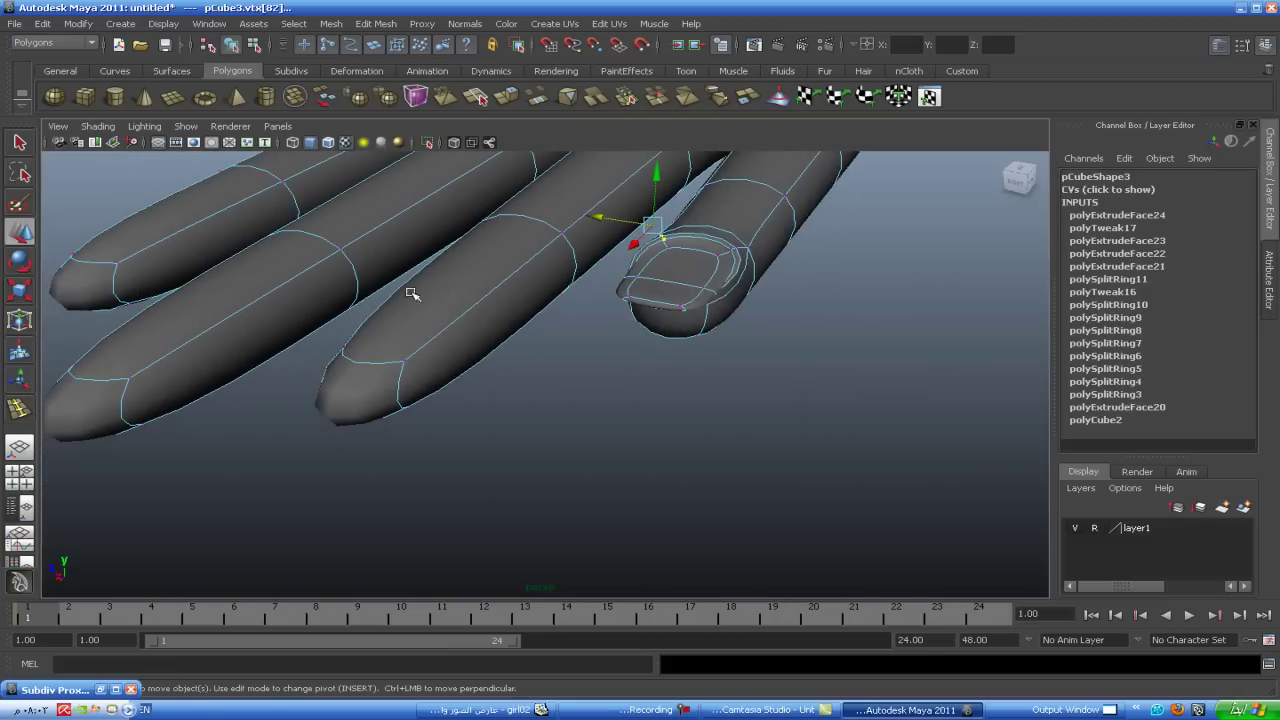
pyautogui.press('1')
pyautogui.moveTo(419, 315)
pyautogui.keyDown('alt'); pyautogui.mouseDown()
pyautogui.moveTo(531, 326)
pyautogui.moveTo(509, 380)
pyautogui.moveTo(306, 266)
pyautogui.mouseUp(); pyautogui.keyUp('alt')
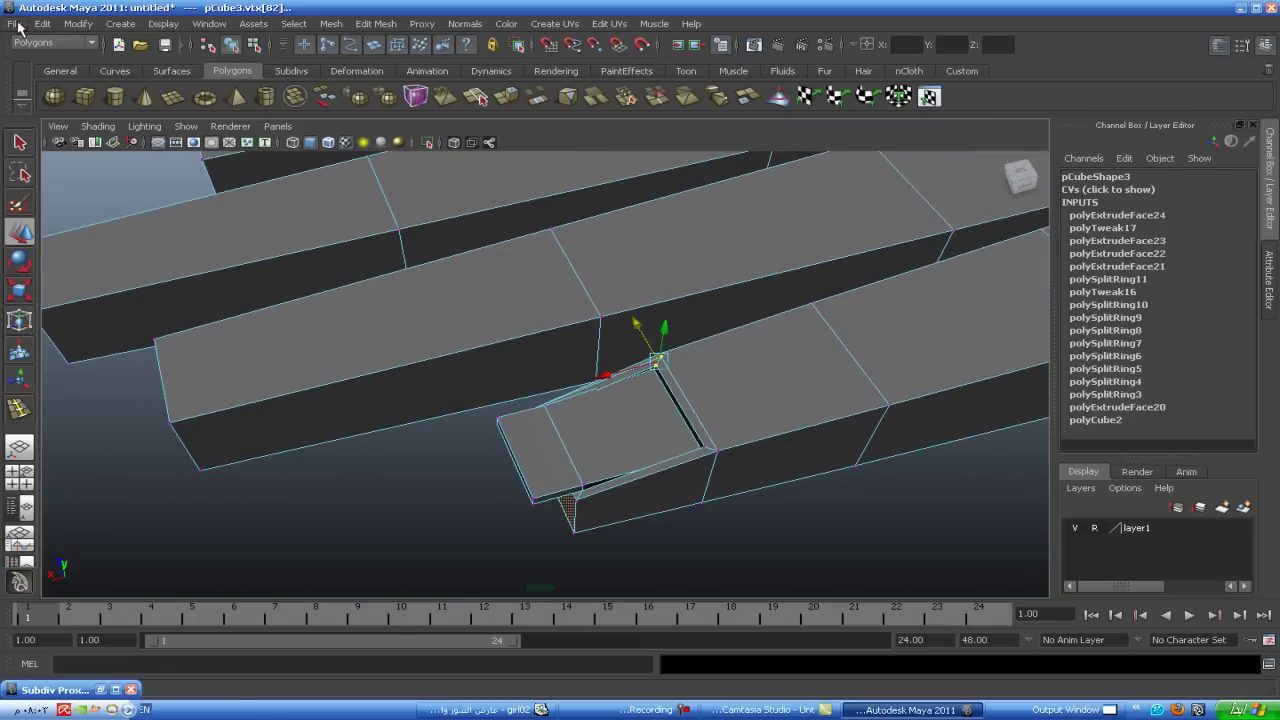
pyautogui.click(18, 24)
# - Save the scene as 'chara' in the Desktop folder with Save Scene As
pyautogui.click(40, 94)
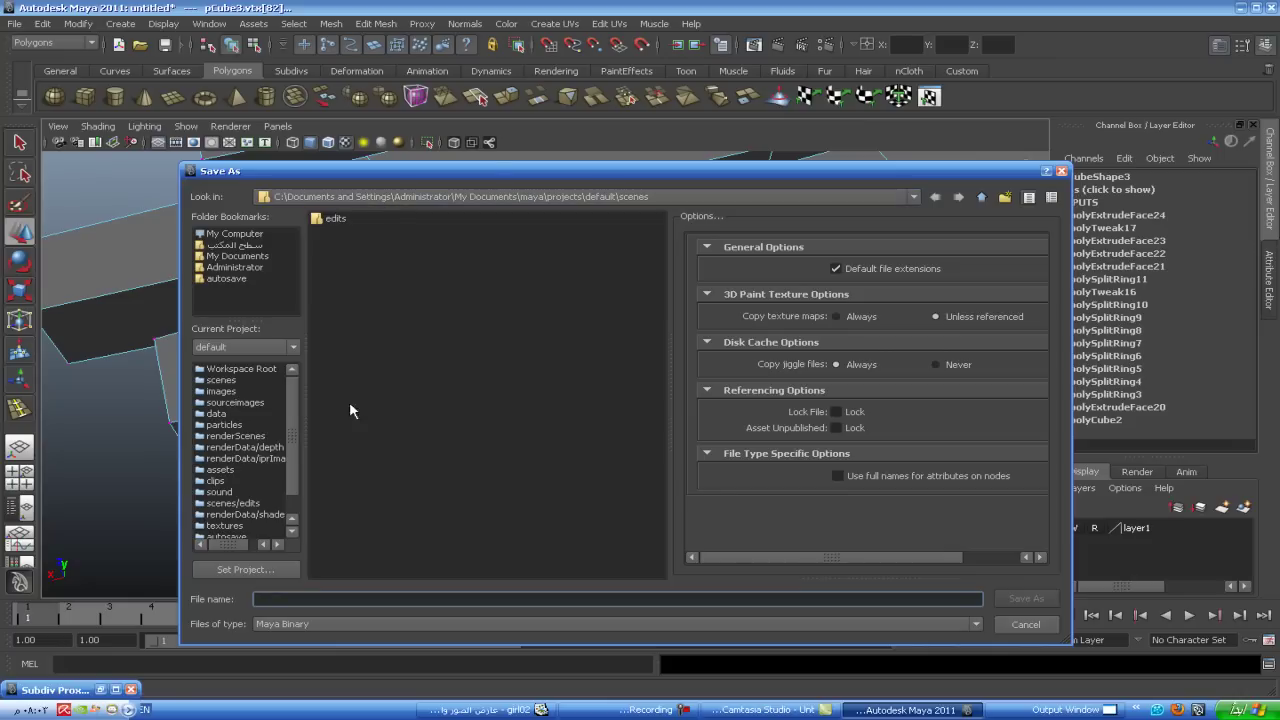
pyautogui.click(222, 245)
pyautogui.click(324, 598)
pyautogui.write('chara')
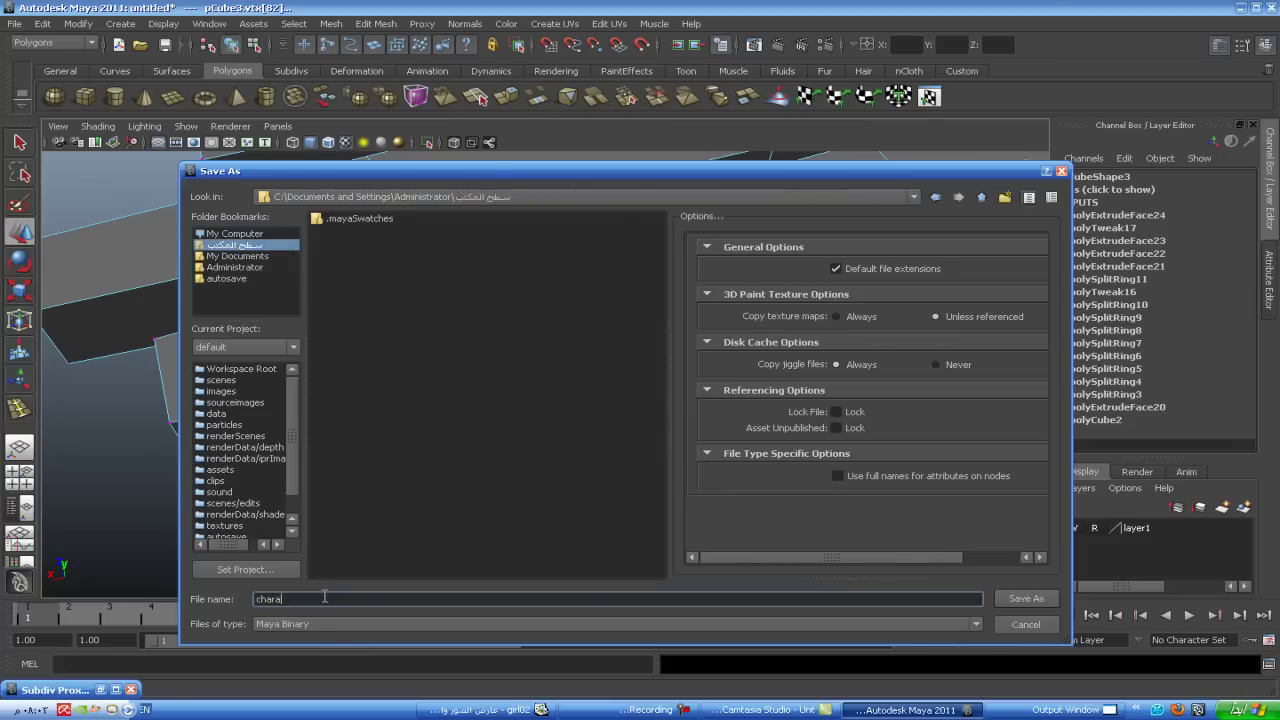
pyautogui.click(1030, 598)
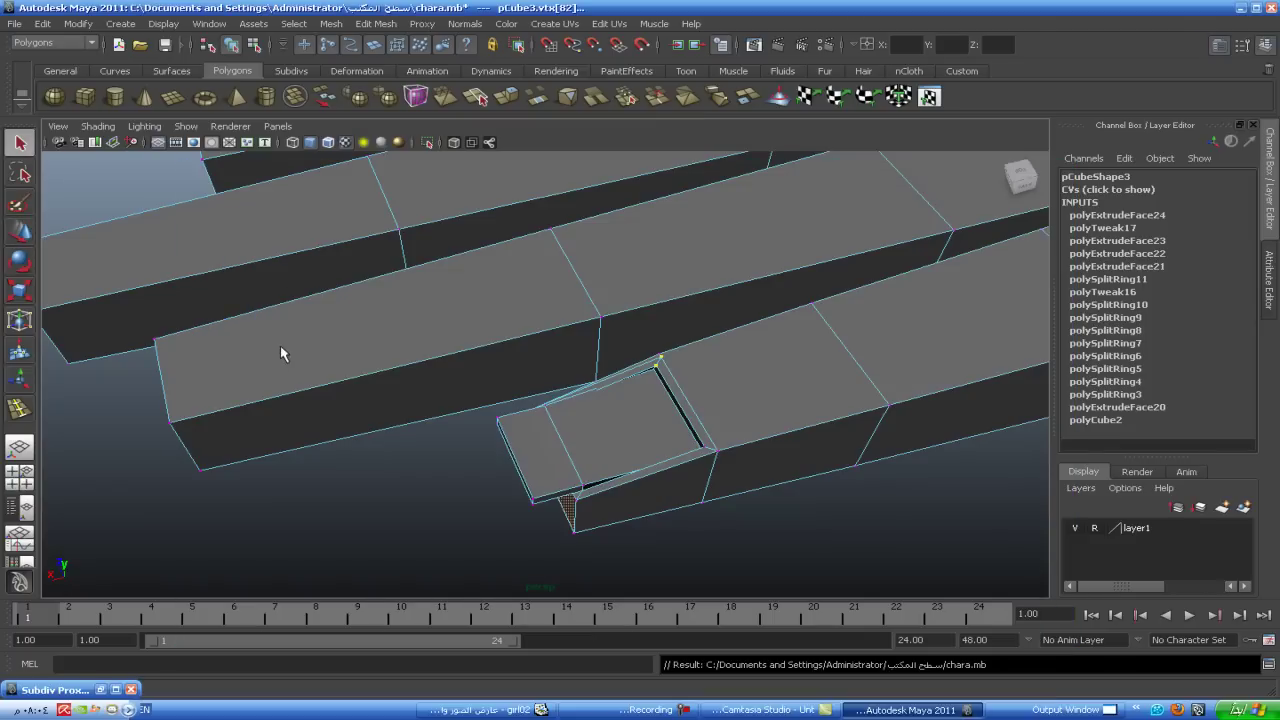
# - Insert an edge loop across the finger box near its end
pyautogui.rightClick(284, 316)
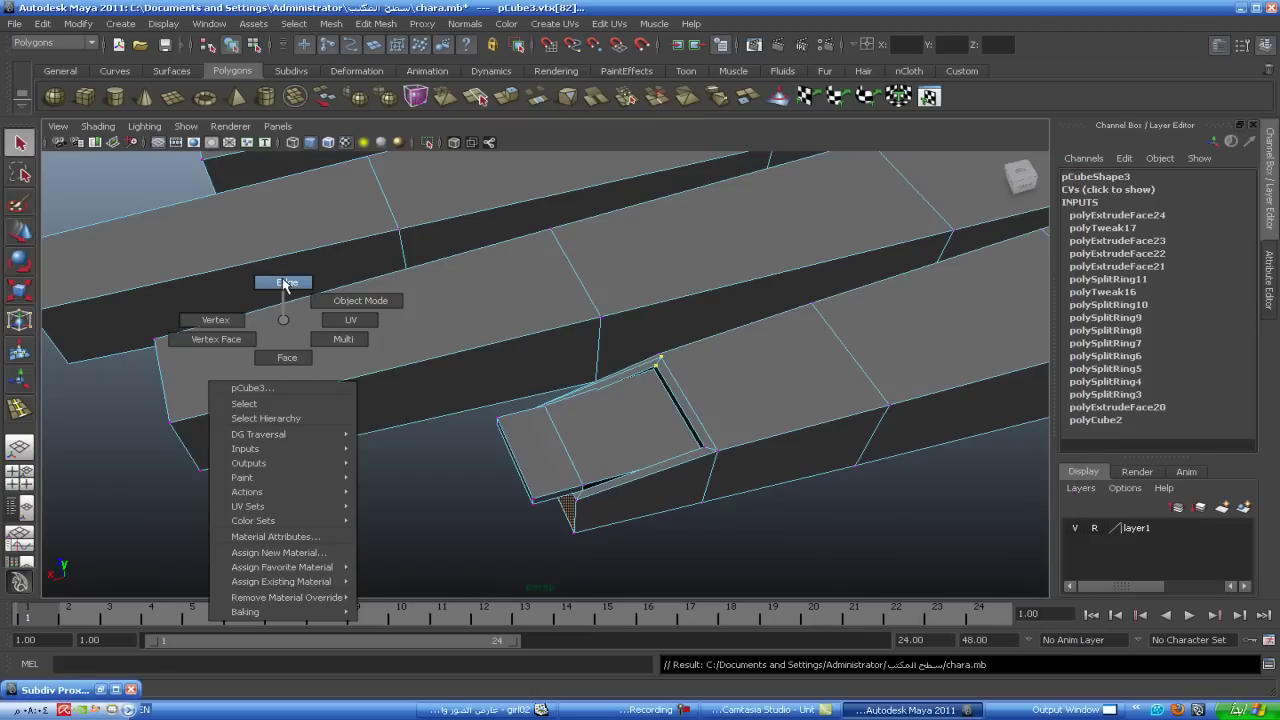
pyautogui.click(285, 283)
pyautogui.moveTo(447, 443)
pyautogui.keyDown('alt'); pyautogui.mouseDown()
pyautogui.moveTo(606, 420)
pyautogui.moveTo(570, 453)
pyautogui.mouseUp(); pyautogui.keyUp('alt')
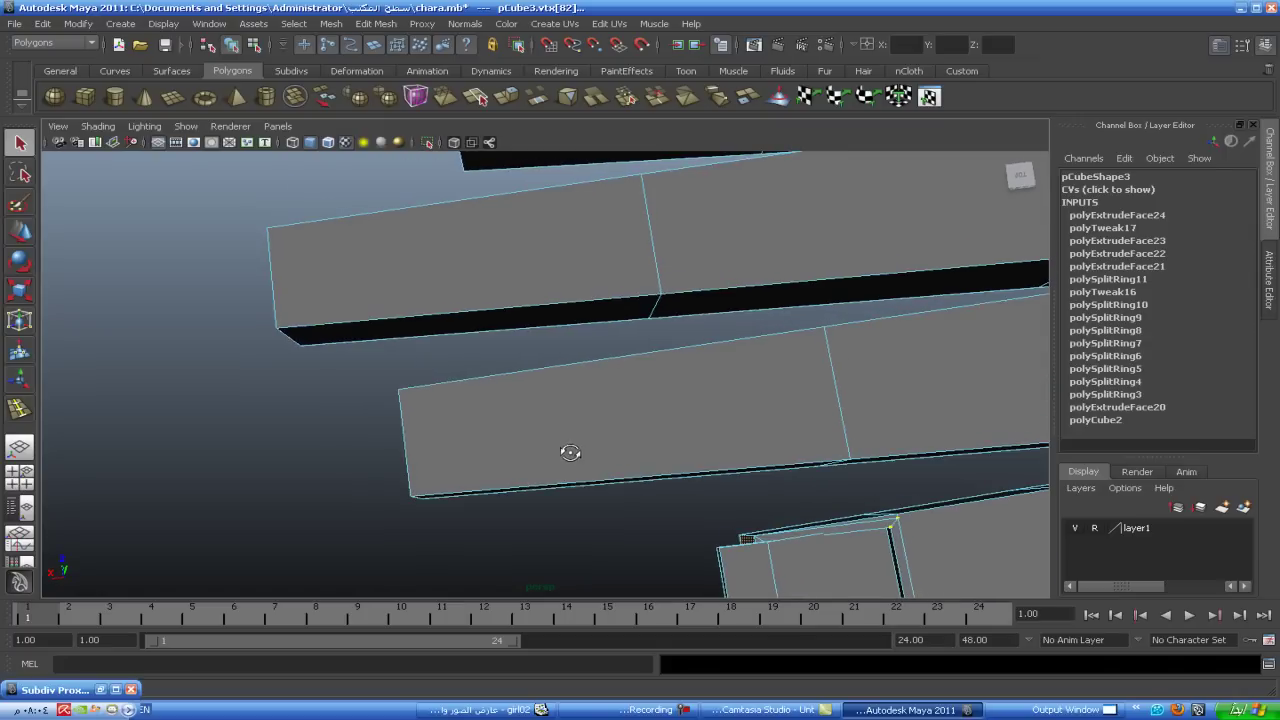
pyautogui.moveTo(492, 535); pyautogui.dragTo(493, 533)
pyautogui.keyDown('shift'); pyautogui.rightClick(522, 485); pyautogui.keyUp('shift')
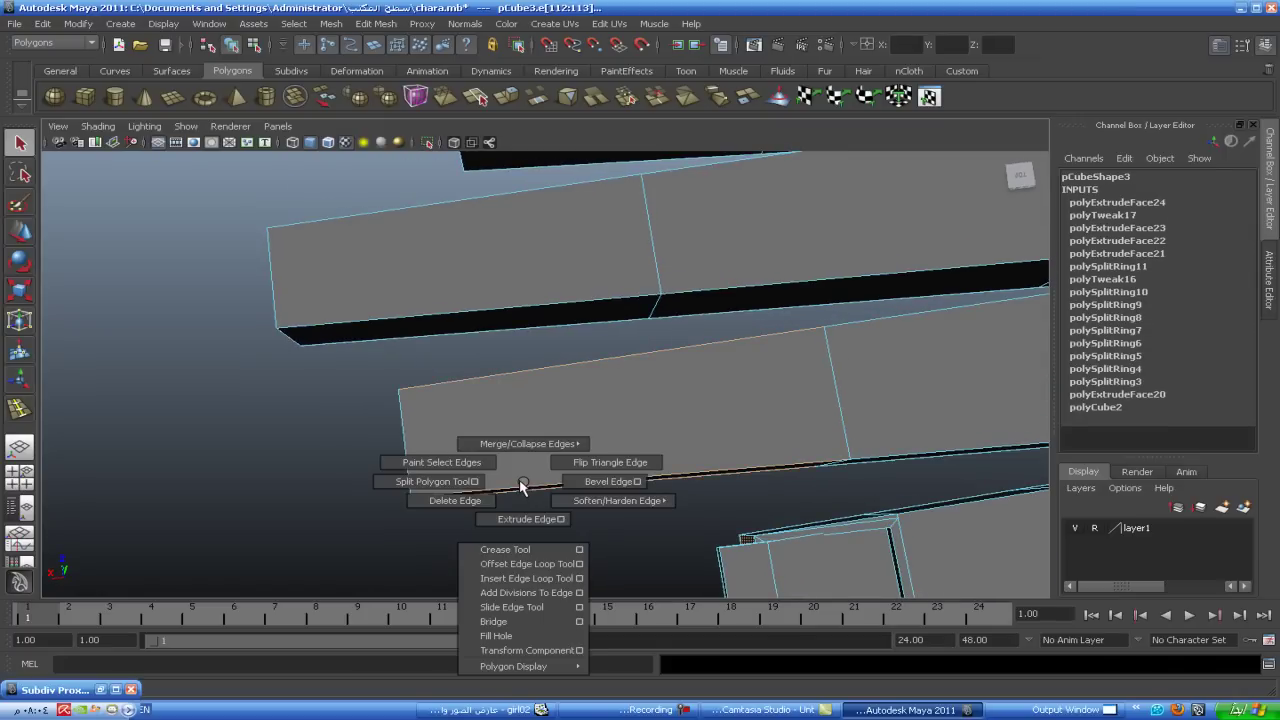
pyautogui.click(527, 578)
pyautogui.moveTo(547, 378); pyautogui.dragTo(515, 377)
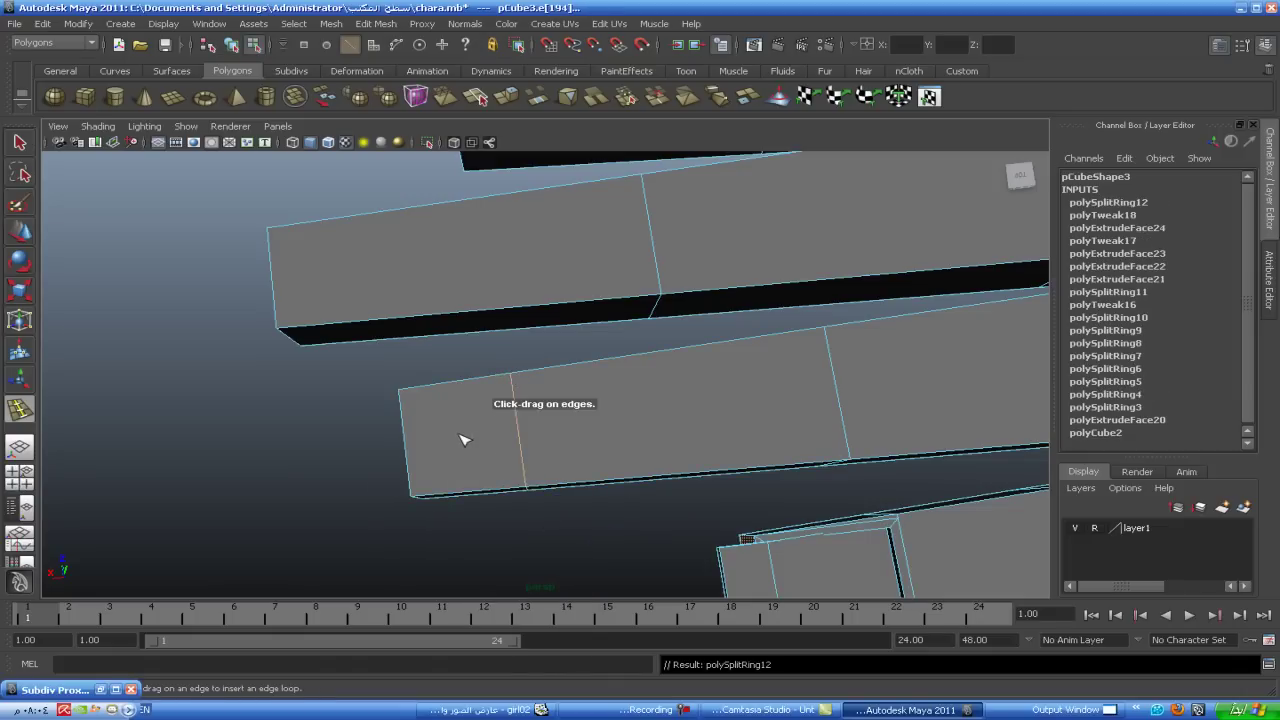
# - Select the top face of the finger tip in face mode
pyautogui.moveTo(463, 439); pyautogui.dragTo(452, 452, button='right')
pyautogui.press('w')
pyautogui.click(503, 433)
pyautogui.moveTo(476, 404); pyautogui.dragTo(477, 437, button='right')
pyautogui.click(466, 429)
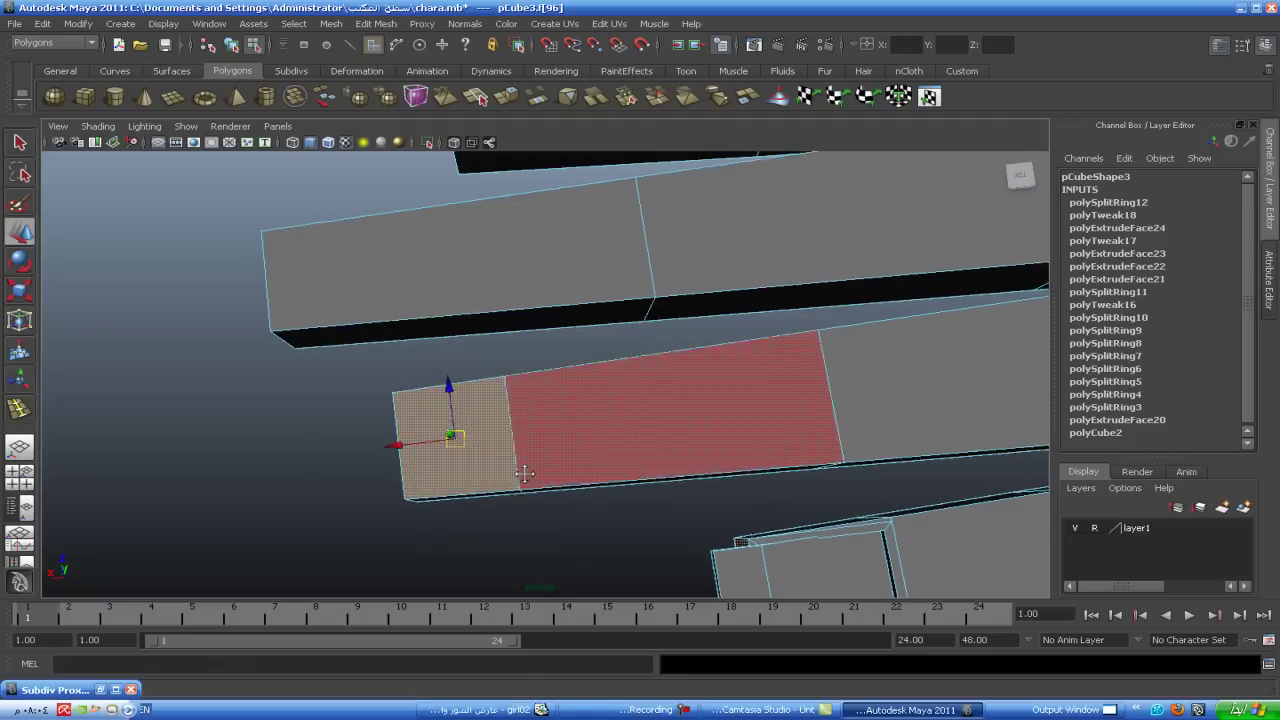
pyautogui.keyDown('alt'); pyautogui.moveTo(525, 474); pyautogui.dragTo(486, 457); pyautogui.keyUp('alt')
pyautogui.click(487, 367)
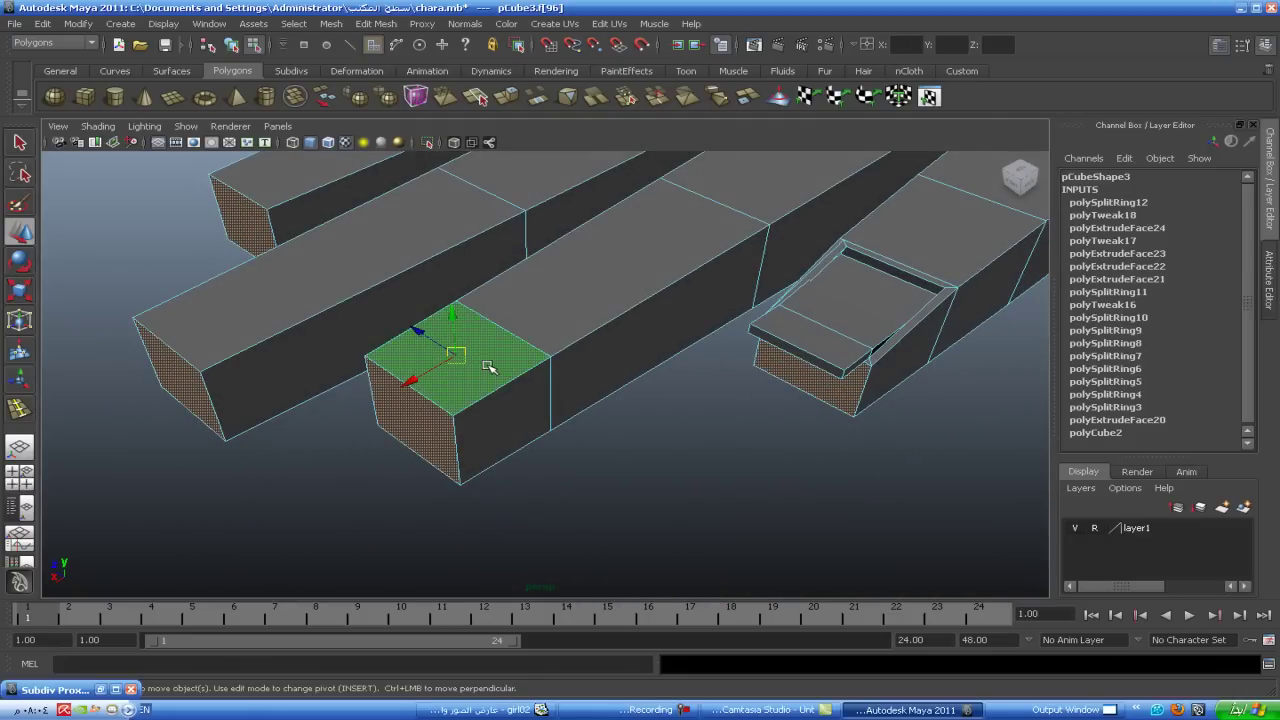
# - Inset the fingertip's top face, then extrude it again and push it slightly into the finger
pyautogui.keyDown('shift'); pyautogui.moveTo(487, 367); pyautogui.dragTo(491, 403, button='right'); pyautogui.keyUp('shift')
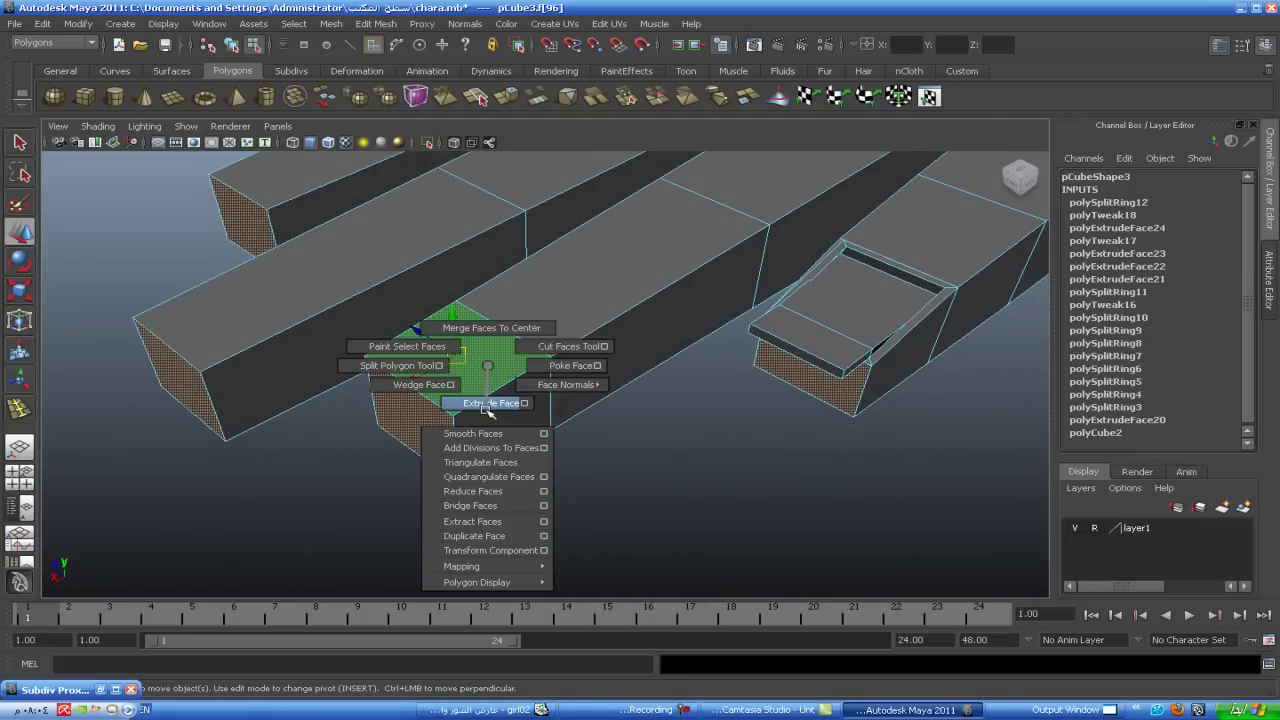
pyautogui.moveTo(457, 355)
pyautogui.mouseDown()
pyautogui.moveTo(443, 362)
pyautogui.moveTo(453, 356)
pyautogui.mouseUp()
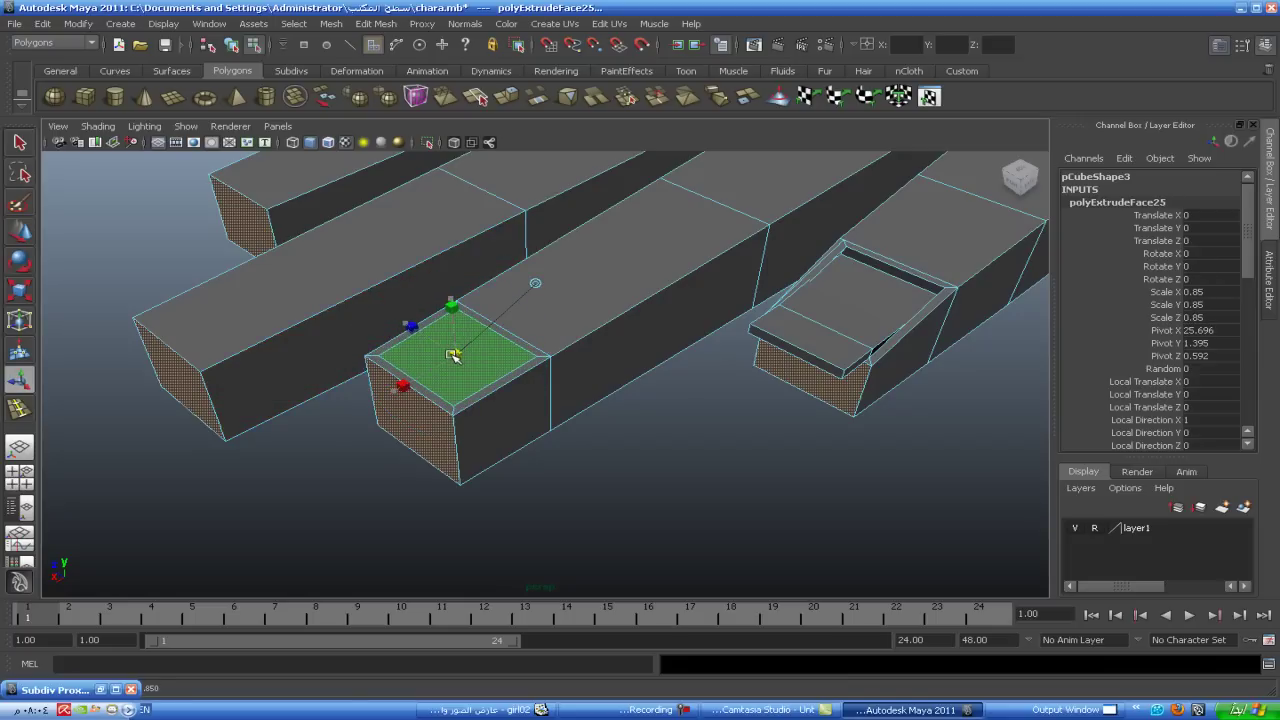
pyautogui.press('g')
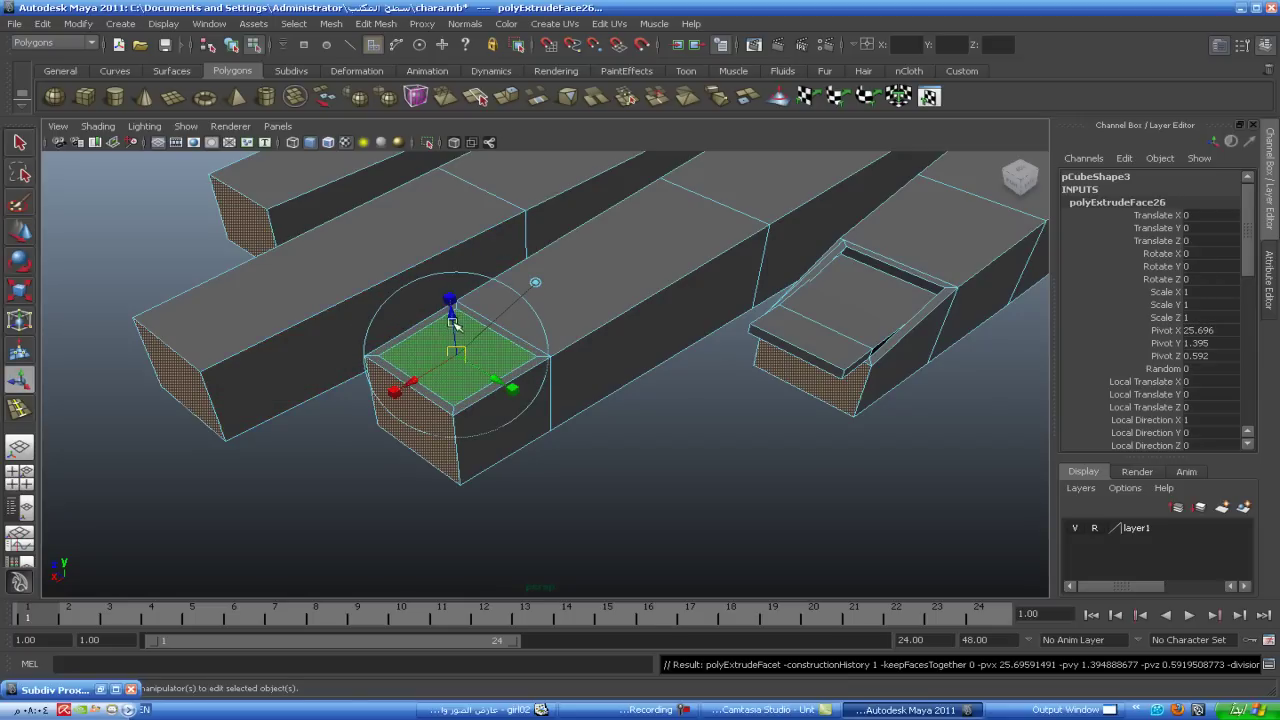
pyautogui.moveTo(453, 316); pyautogui.dragTo(441, 438)
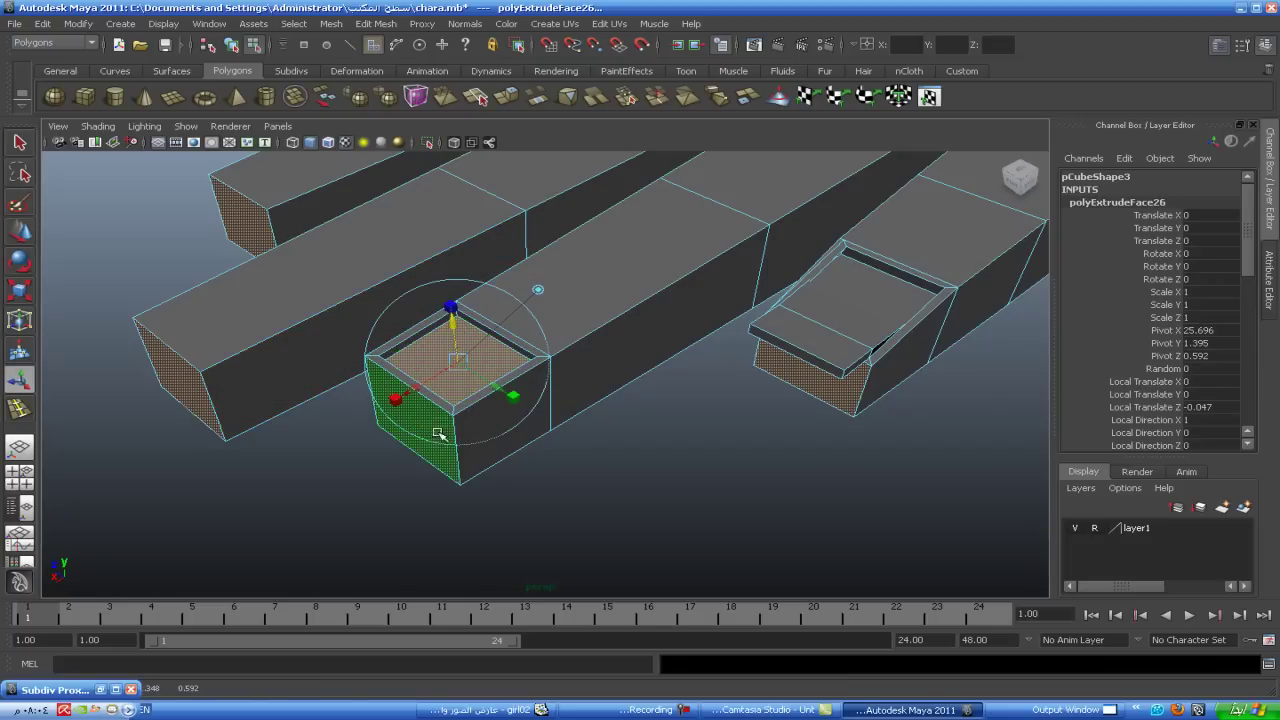
pyautogui.scroll(2, 457, 468)
pyautogui.scroll(2, 457, 468)
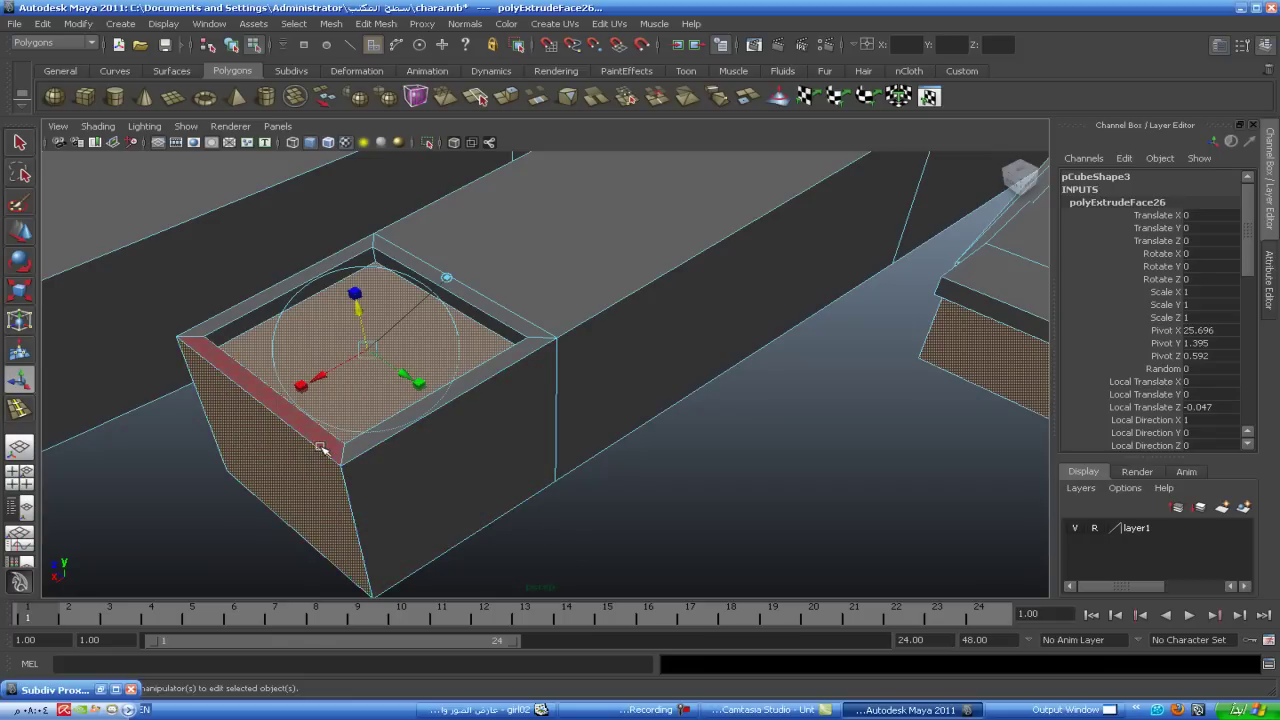
# - Lower the recess's inner left edge to slope the nail
pyautogui.moveTo(320, 413); pyautogui.dragTo(293, 428, button='right')
pyautogui.moveTo(293, 428)
pyautogui.keyDown('alt'); pyautogui.mouseDown()
pyautogui.moveTo(651, 443)
pyautogui.moveTo(588, 491)
pyautogui.moveTo(380, 458)
pyautogui.mouseUp(); pyautogui.keyUp('alt')
pyautogui.click(117, 381)
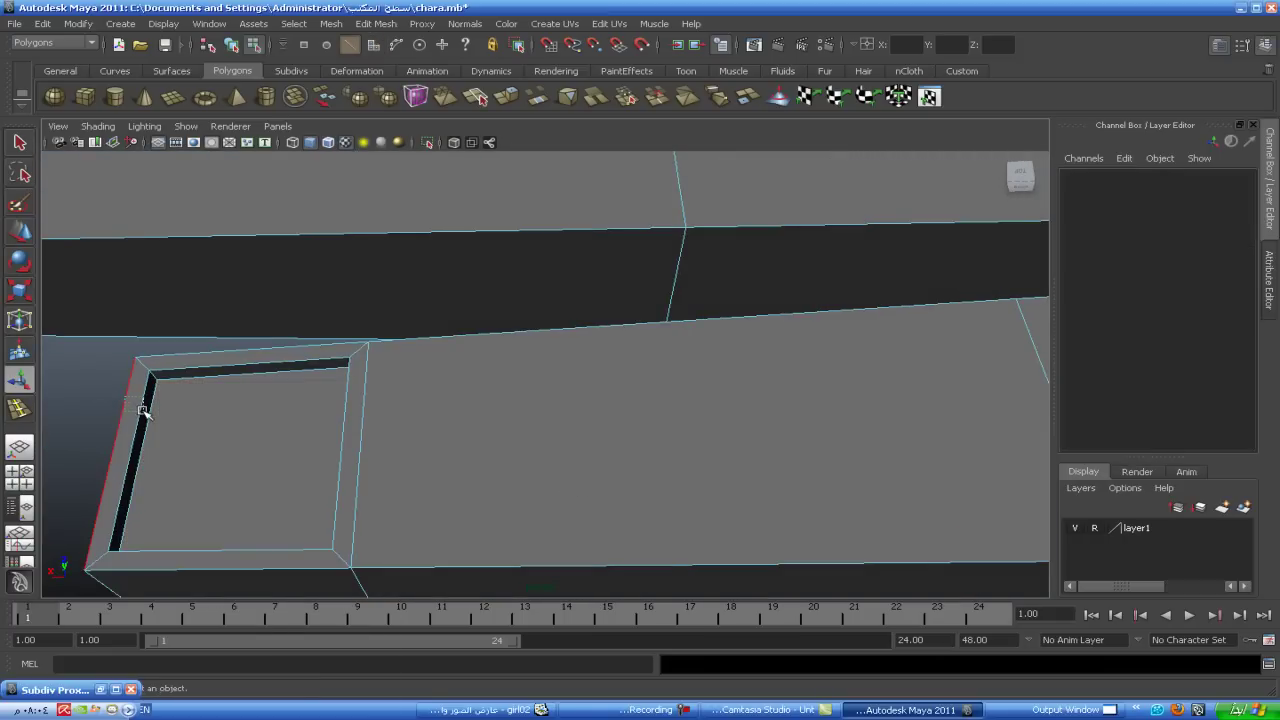
pyautogui.click(143, 412)
pyautogui.click(19, 232)
pyautogui.keyDown('alt'); pyautogui.moveTo(210, 422); pyautogui.dragTo(294, 417); pyautogui.keyUp('alt')
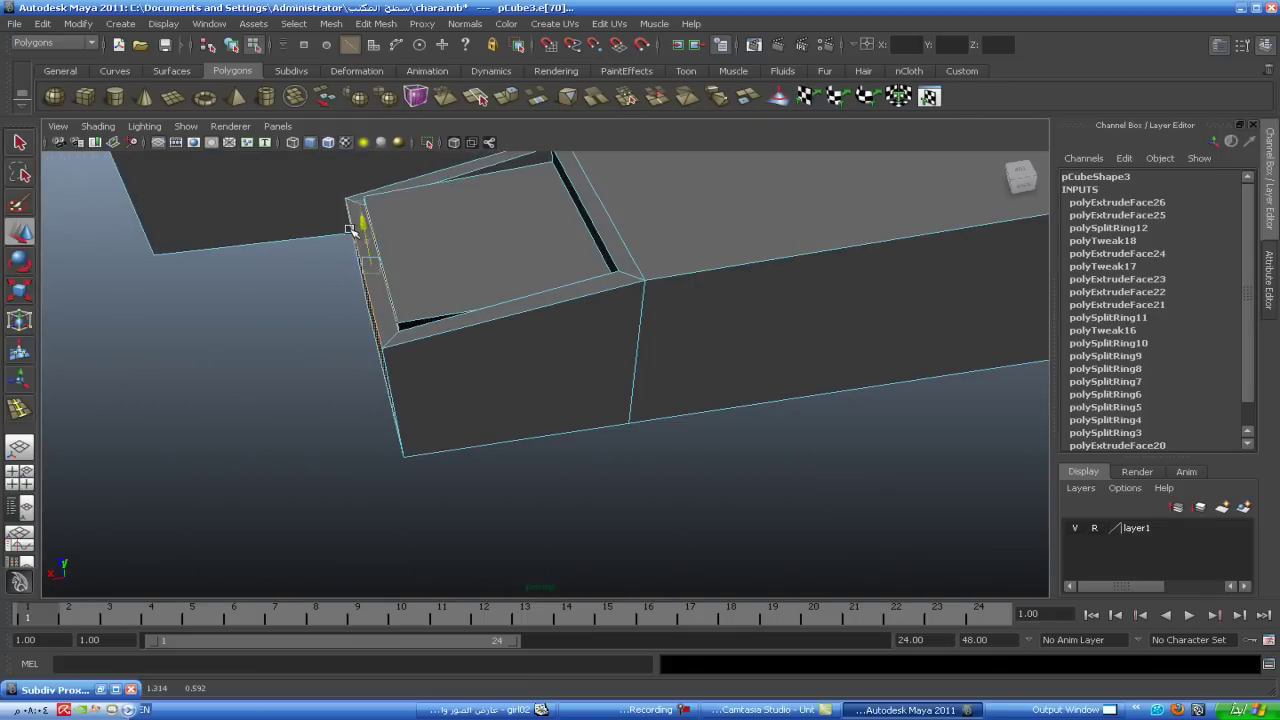
pyautogui.moveTo(362, 203)
pyautogui.mouseDown()
pyautogui.moveTo(259, 414)
pyautogui.moveTo(280, 423)
pyautogui.mouseUp()
# - Extrude the next finger's end face outward to lengthen the finger
pyautogui.rightClick(594, 206)
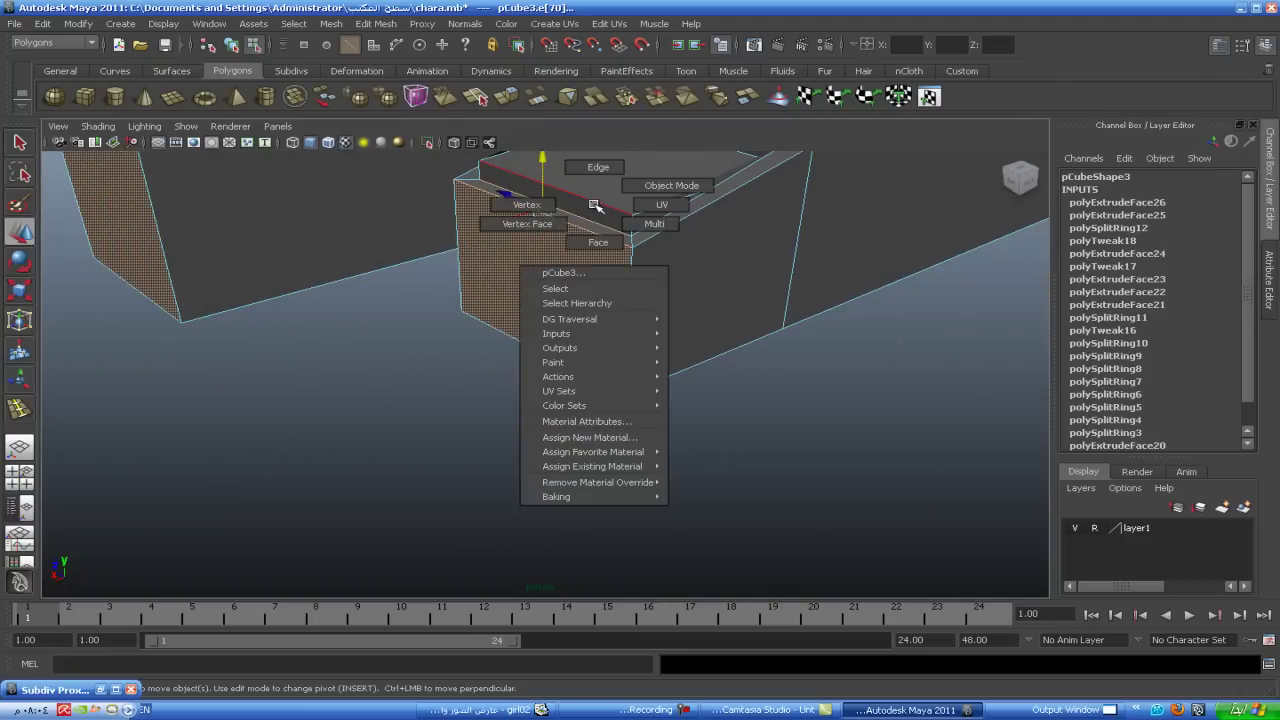
pyautogui.rightClick(593, 209)
pyautogui.rightClick(592, 211)
pyautogui.moveTo(591, 210); pyautogui.dragTo(594, 254, button='right')
pyautogui.click(595, 213)
pyautogui.moveTo(513, 213)
pyautogui.mouseDown()
pyautogui.moveTo(370, 262)
pyautogui.moveTo(601, 407)
pyautogui.moveTo(463, 466)
pyautogui.mouseUp()
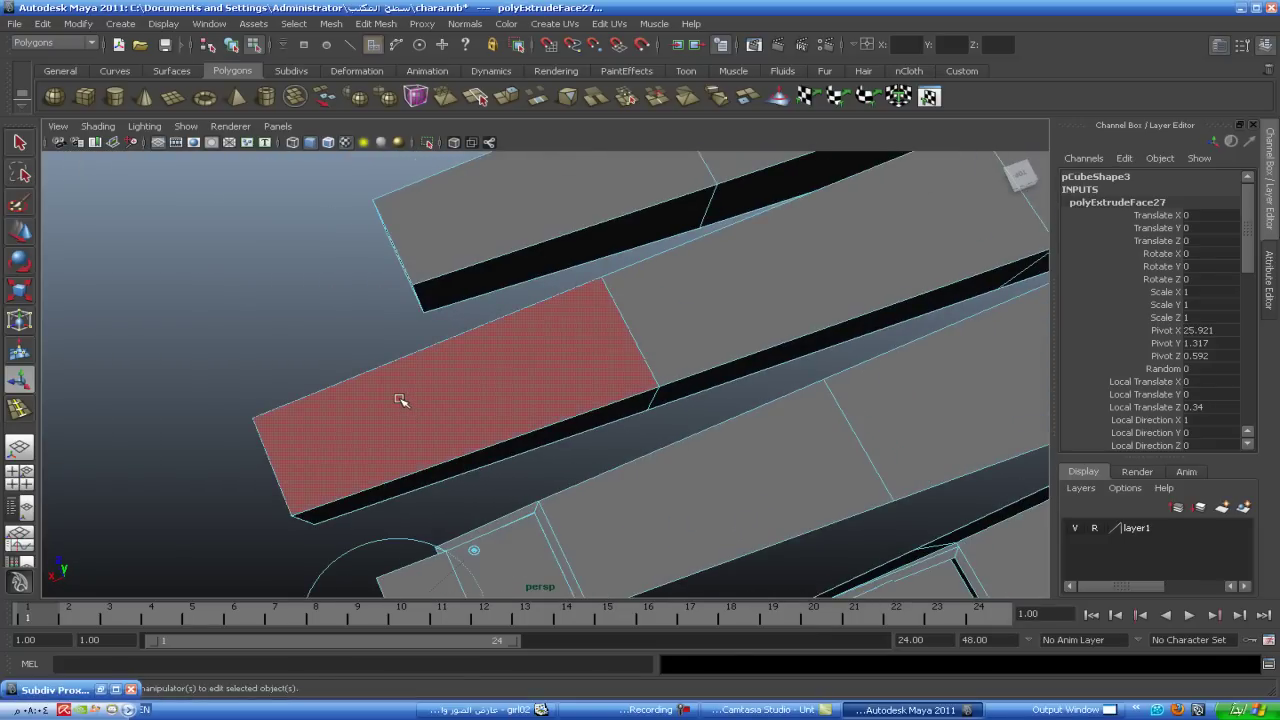
# - Insert an edge loop near the lengthened finger's tip
pyautogui.moveTo(381, 365); pyautogui.dragTo(366, 334, button='right')
pyautogui.moveTo(436, 500); pyautogui.dragTo(436, 500)
pyautogui.keyDown('shift'); pyautogui.moveTo(420, 466); pyautogui.dragTo(422, 562, button='right'); pyautogui.keyUp('shift')
pyautogui.moveTo(368, 386); pyautogui.dragTo(359, 375)
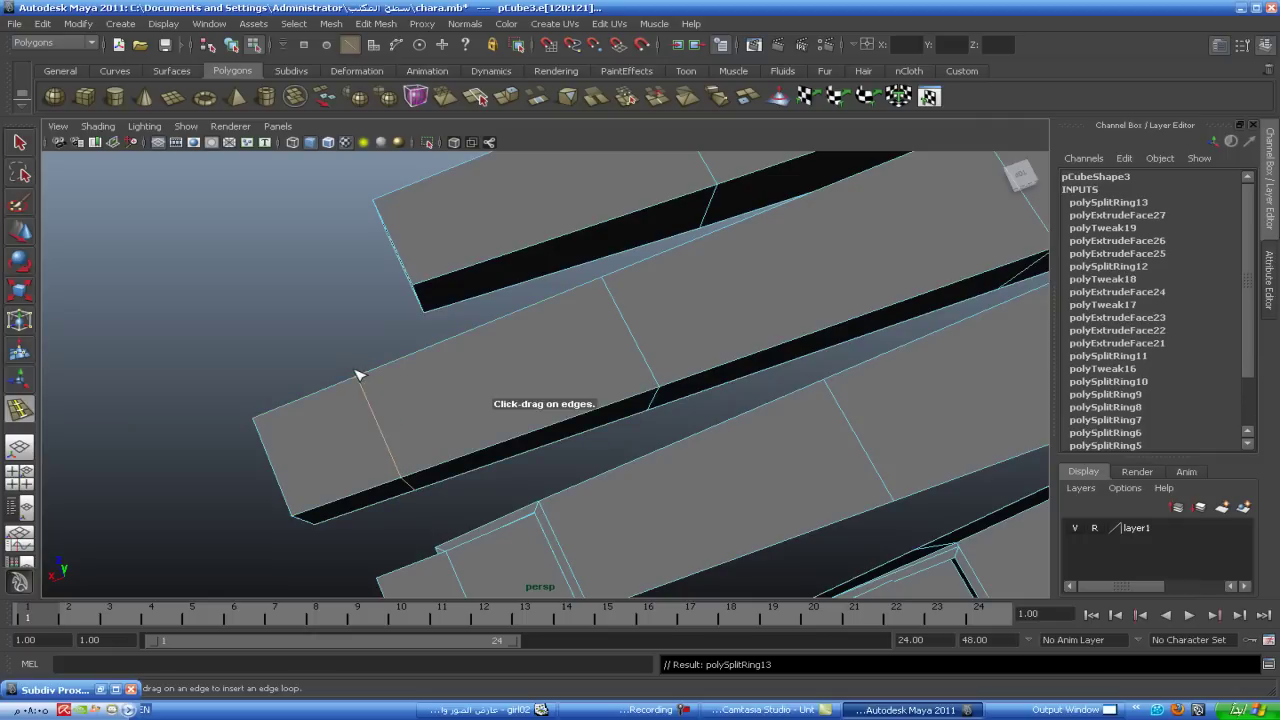
# - Select the fingertip's top face and extrude it
pyautogui.rightClick(334, 438)
pyautogui.moveTo(338, 416); pyautogui.dragTo(333, 451, button='right')
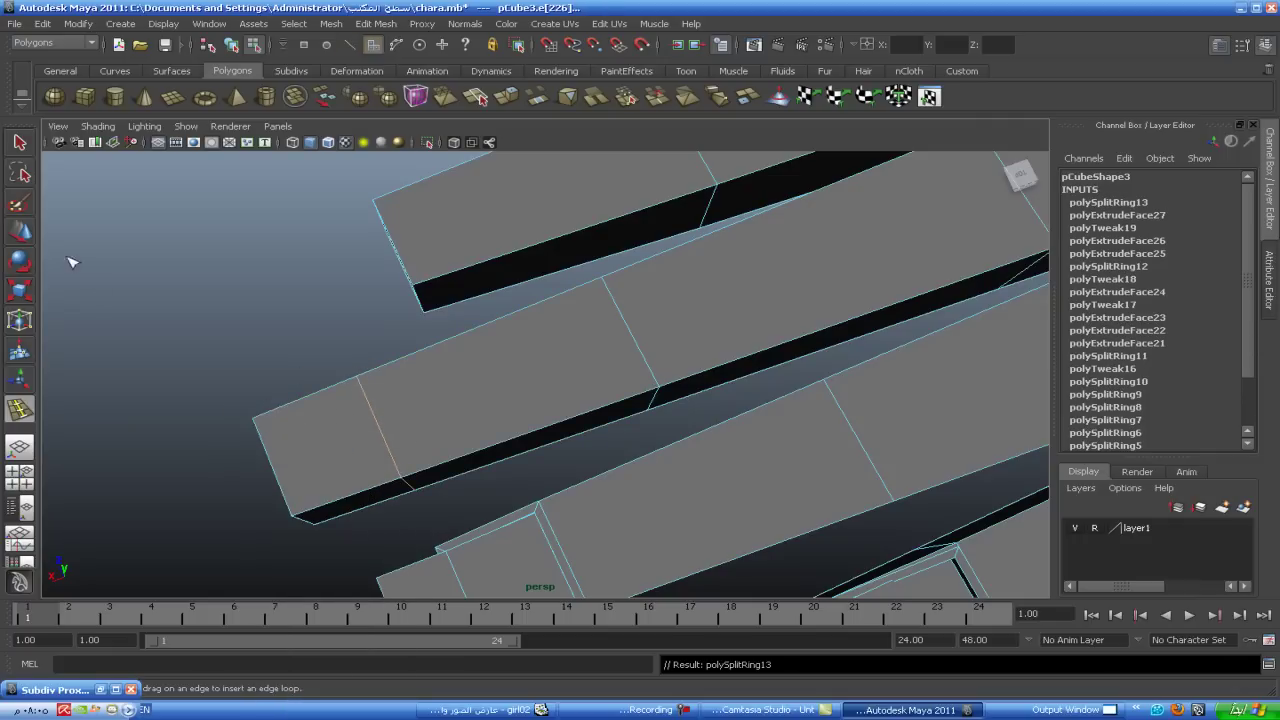
pyautogui.click(19, 230)
pyautogui.click(328, 455)
pyautogui.click(328, 455)
pyautogui.keyDown('alt'); pyautogui.moveTo(330, 452); pyautogui.dragTo(455, 487); pyautogui.keyUp('alt')
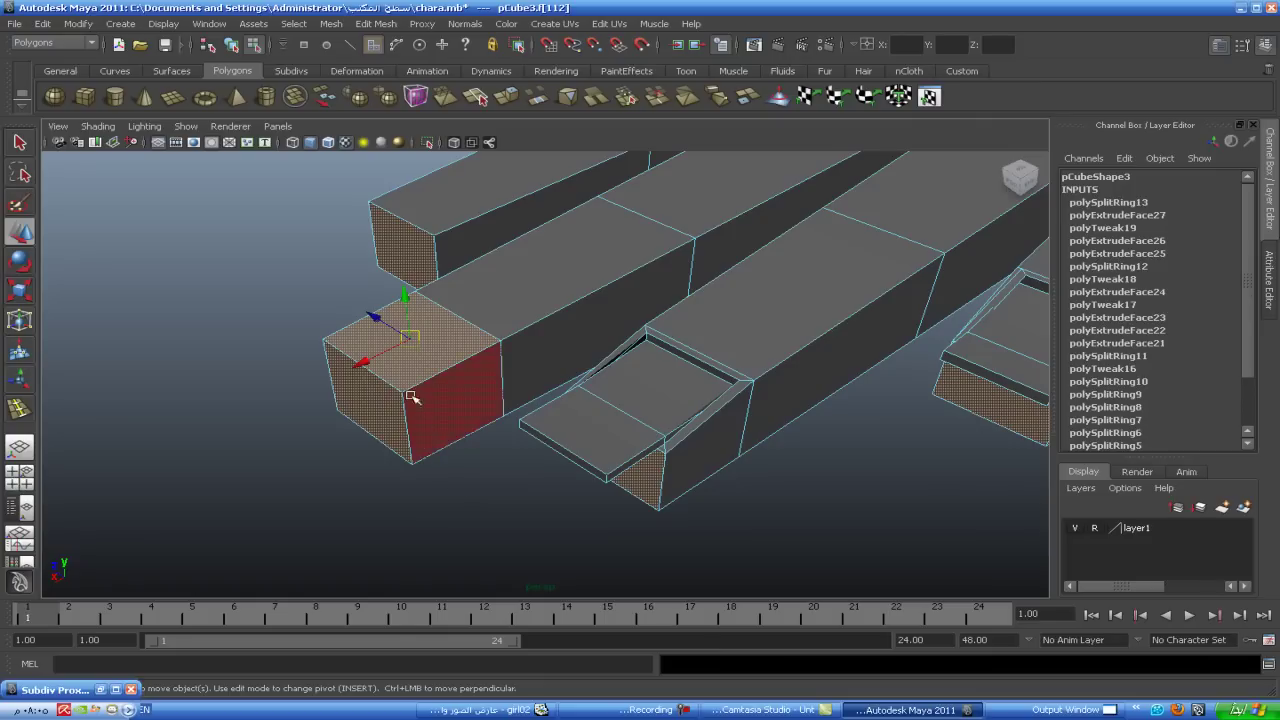
pyautogui.keyDown('shift'); pyautogui.moveTo(412, 385); pyautogui.dragTo(434, 386, button='right'); pyautogui.keyUp('shift')
# - Inset the extruded tip face, then extrude again and push it slightly into the tip
pyautogui.click(465, 374)
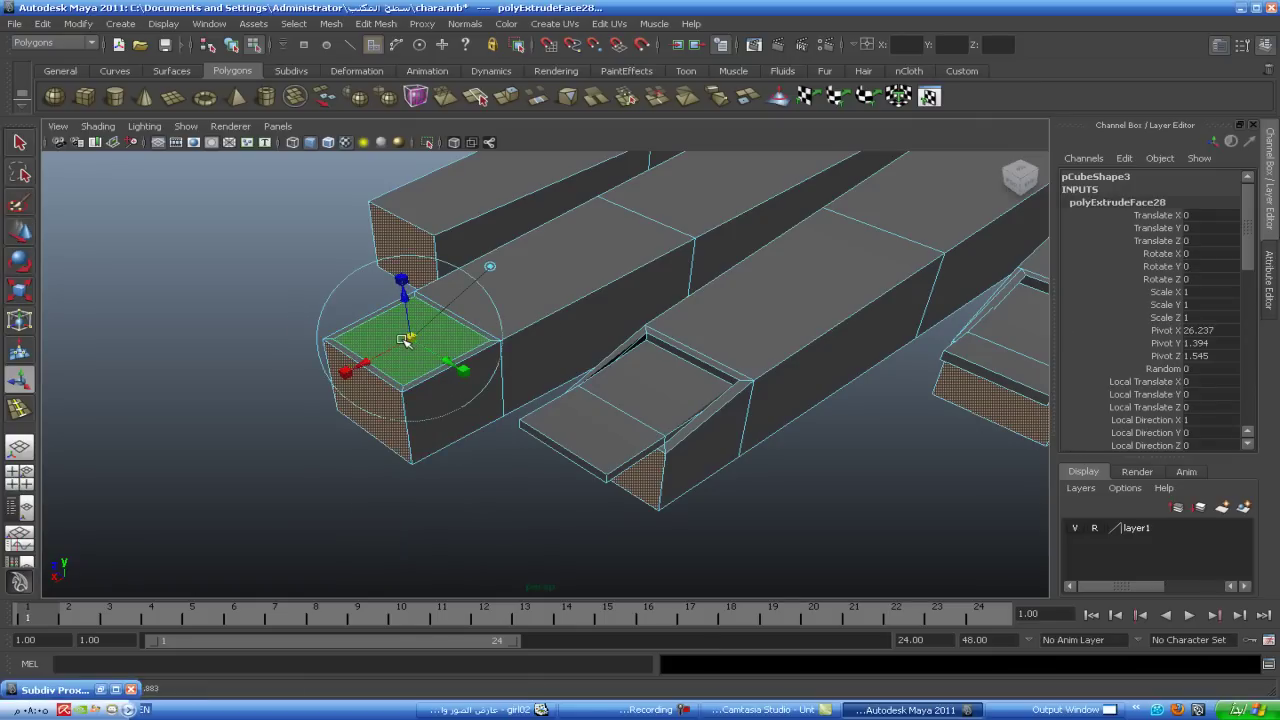
pyautogui.keyDown('shift'); pyautogui.moveTo(409, 336); pyautogui.dragTo(404, 316, button='right'); pyautogui.keyUp('shift')
pyautogui.moveTo(402, 312); pyautogui.dragTo(400, 305)
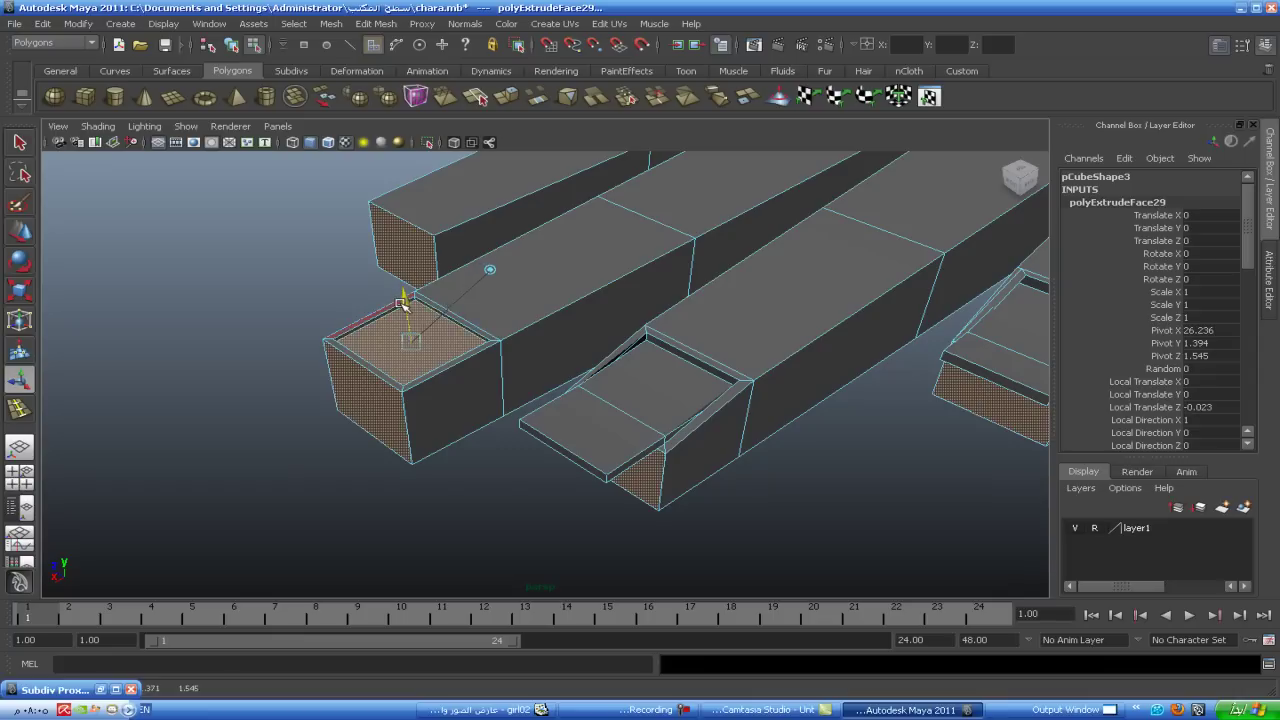
pyautogui.scroll(1, 451, 432)
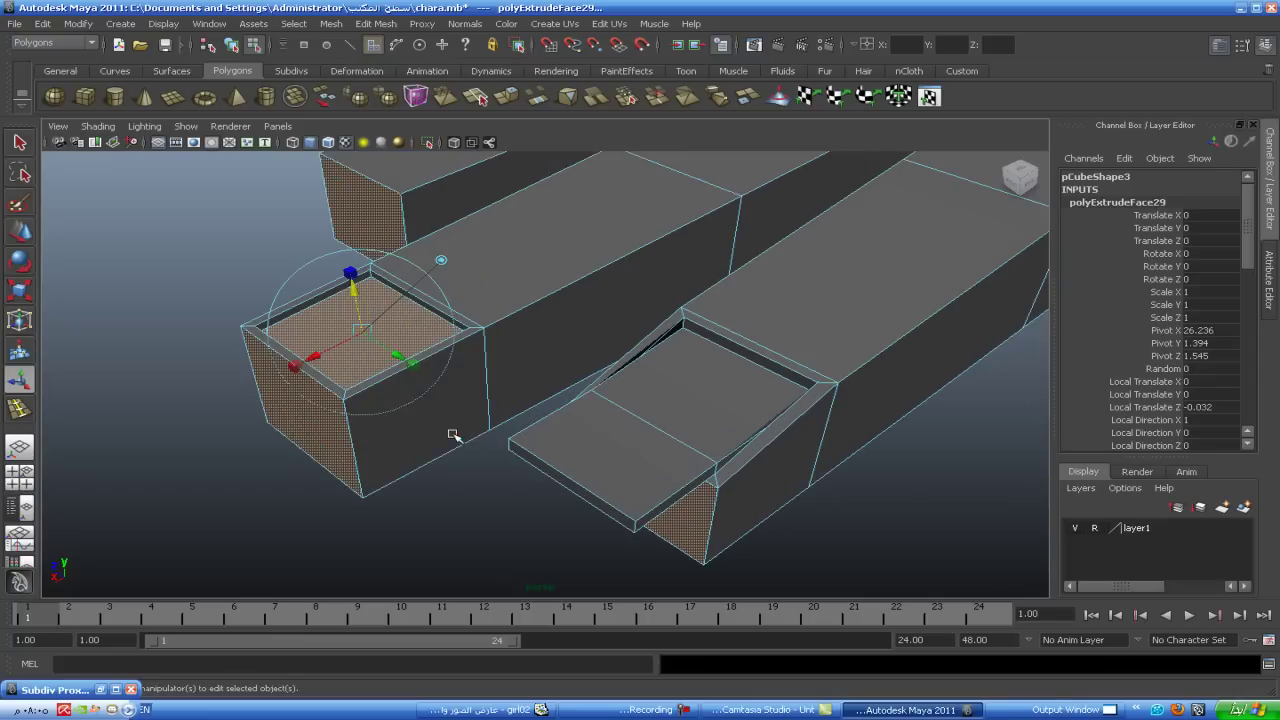
pyautogui.scroll(1, 458, 440)
pyautogui.scroll(2, 465, 457)
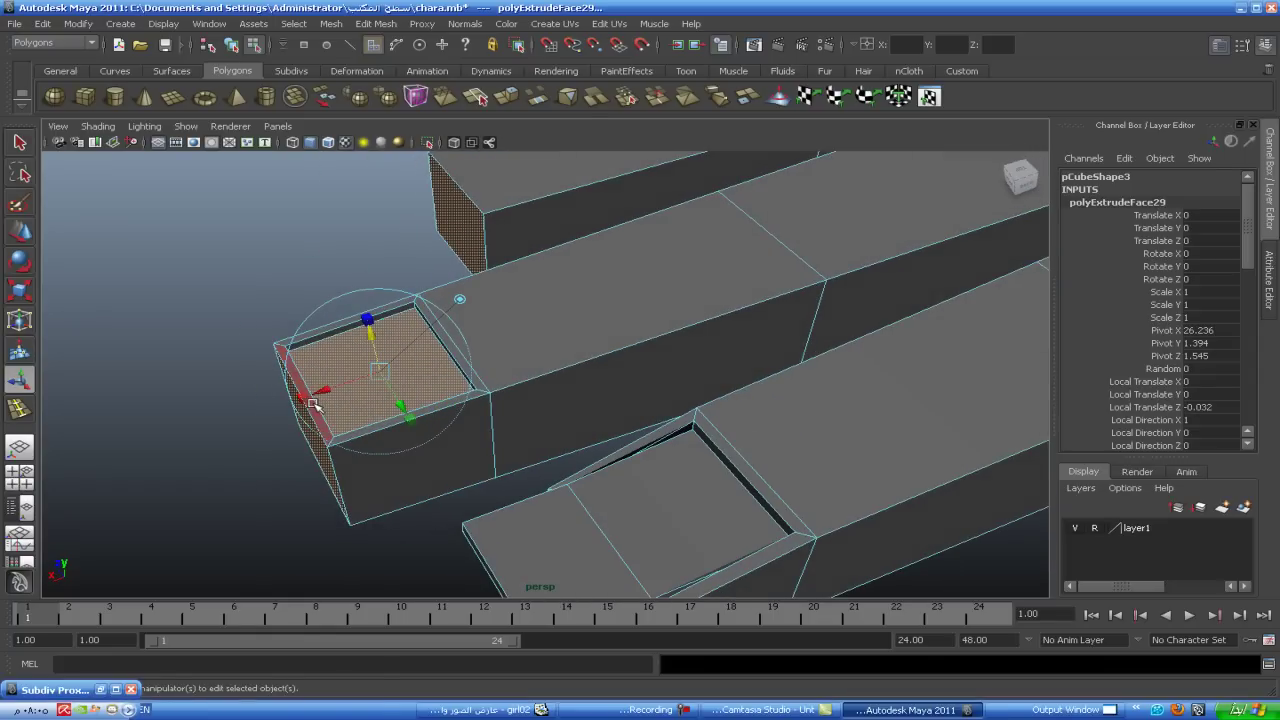
# - Lower the recess's inner left edge slightly to slope the nail
pyautogui.moveTo(314, 404); pyautogui.dragTo(318, 370, button='right')
pyautogui.keyDown('alt'); pyautogui.moveTo(318, 370); pyautogui.dragTo(65, 270); pyautogui.keyUp('alt')
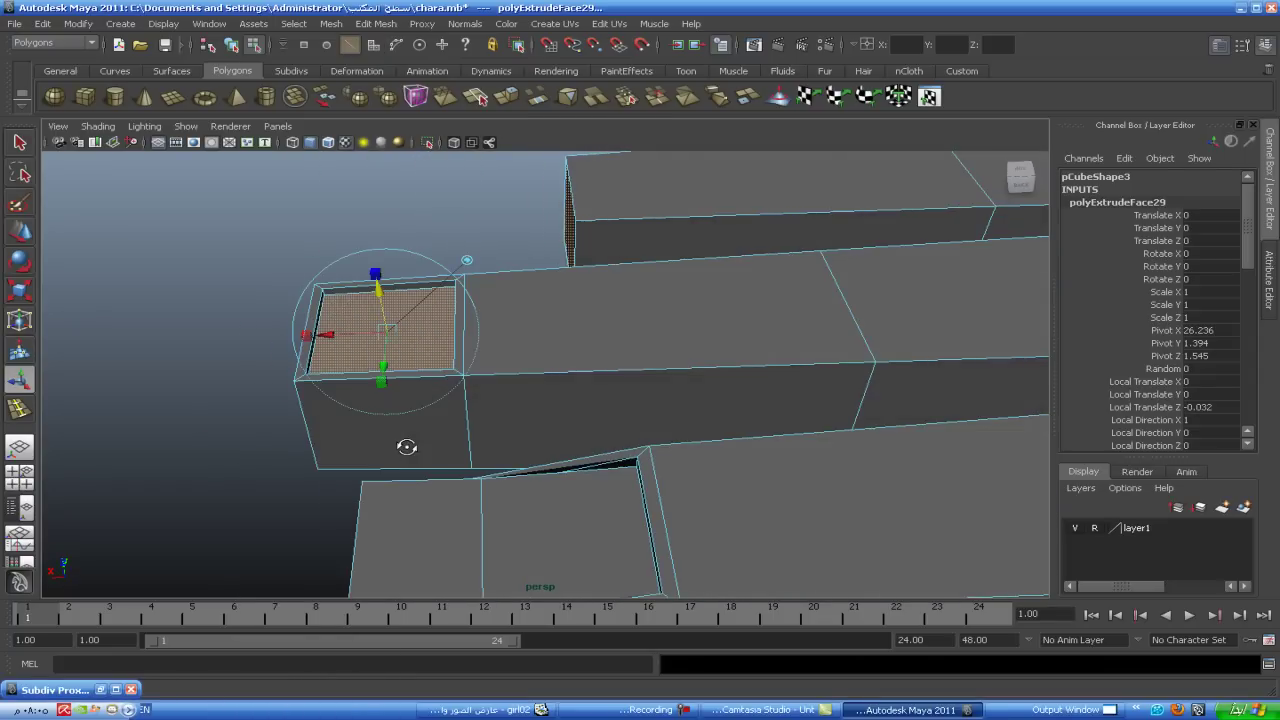
pyautogui.click(20, 233)
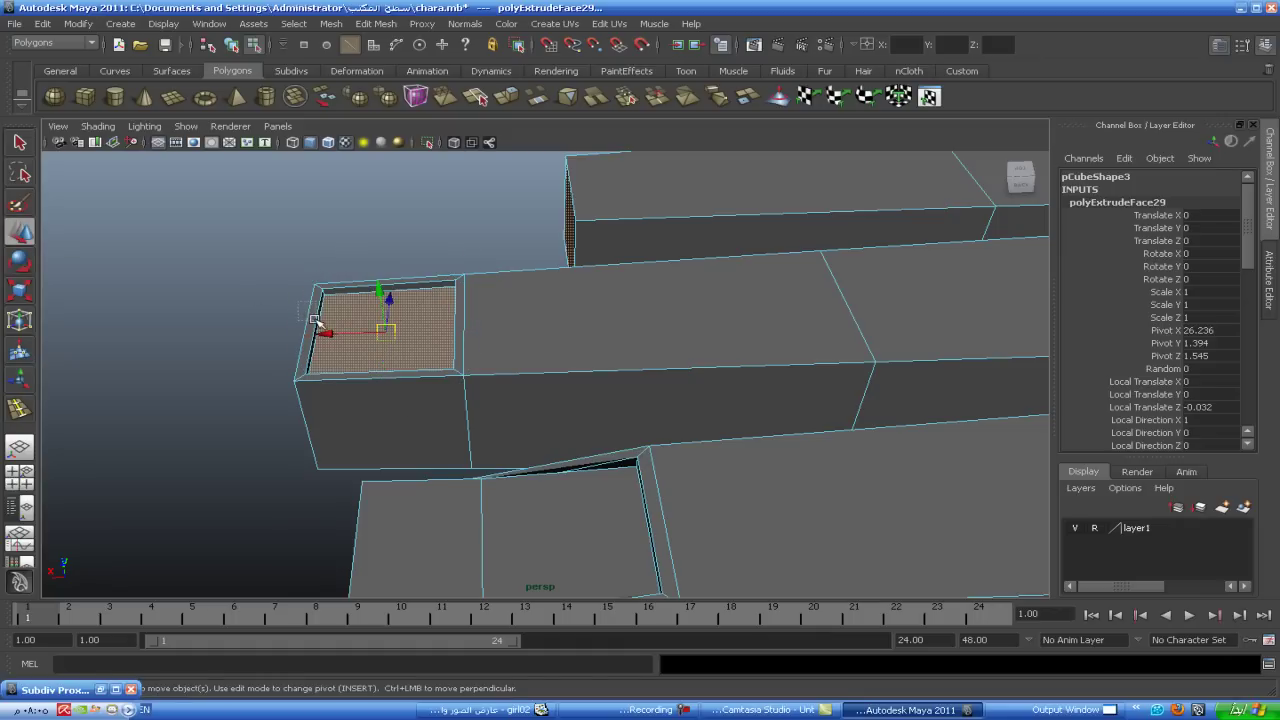
pyautogui.click(316, 322)
pyautogui.press('f')
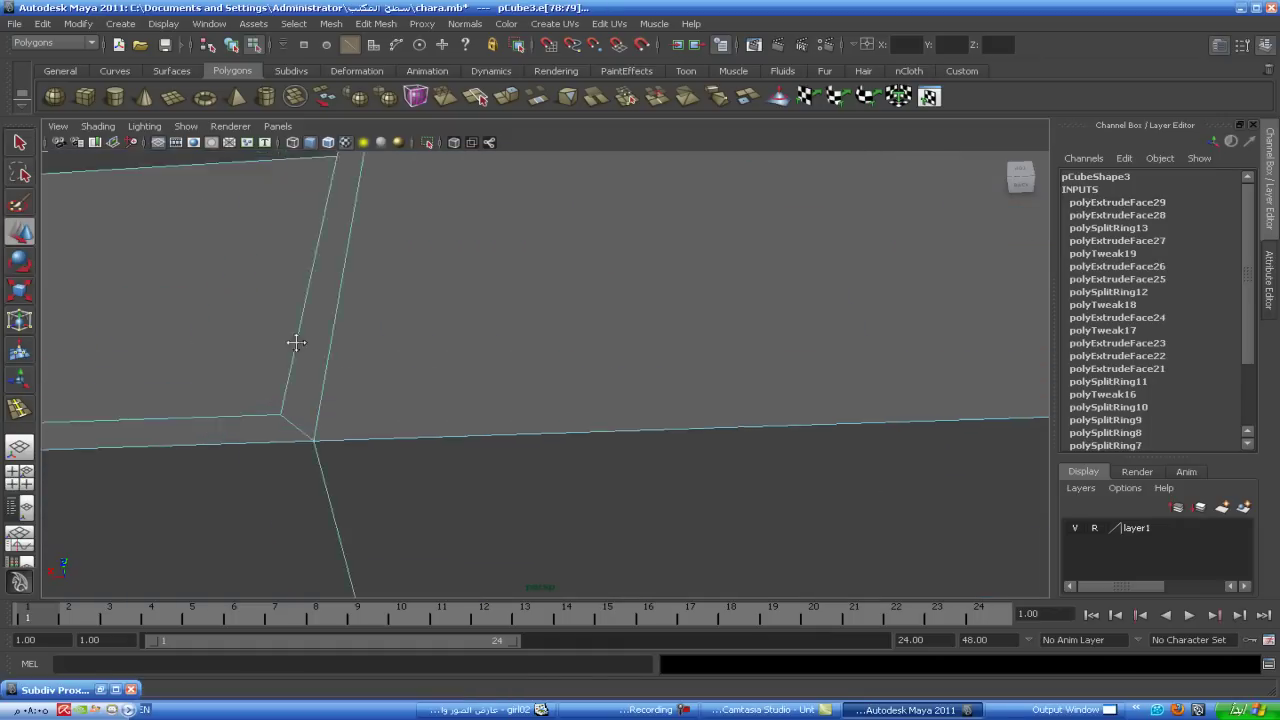
pyautogui.scroll(-3, 329, 348)
pyautogui.moveTo(279, 330)
pyautogui.mouseDown()
pyautogui.moveTo(243, 329)
pyautogui.moveTo(249, 363)
pyautogui.moveTo(414, 400)
pyautogui.moveTo(423, 443)
pyautogui.mouseUp()
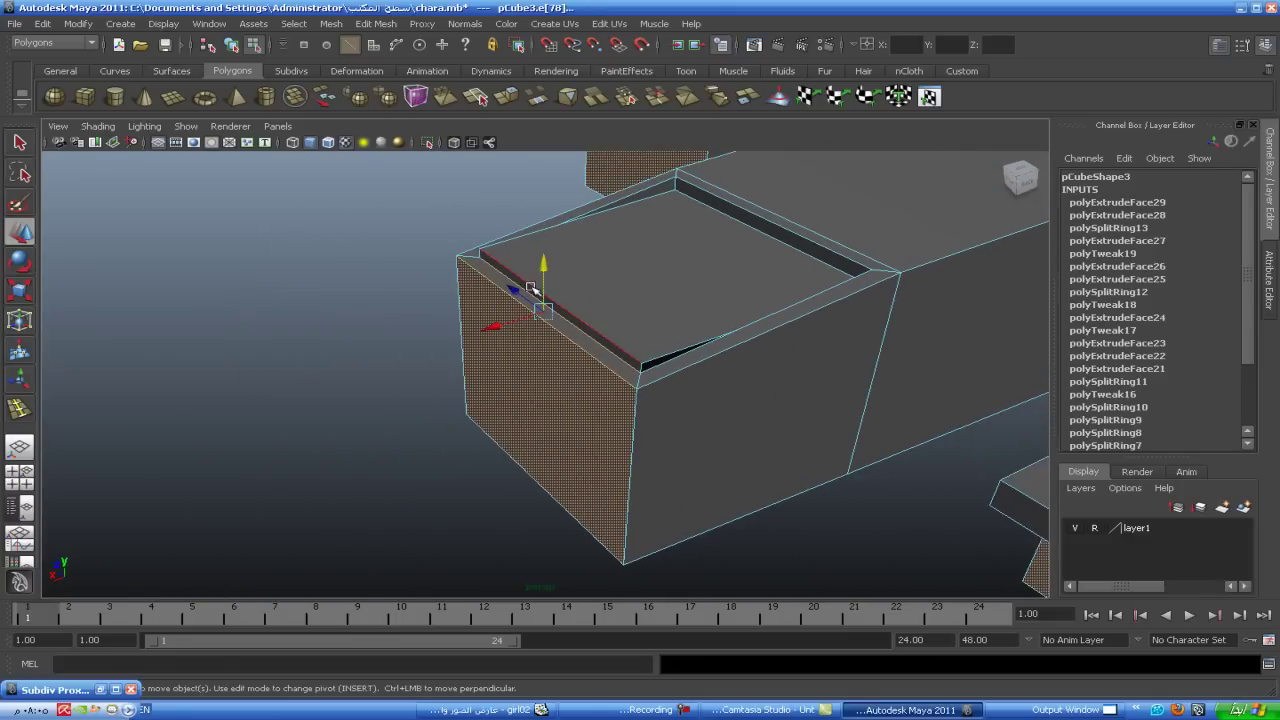
pyautogui.moveTo(540, 265); pyautogui.dragTo(540, 272)
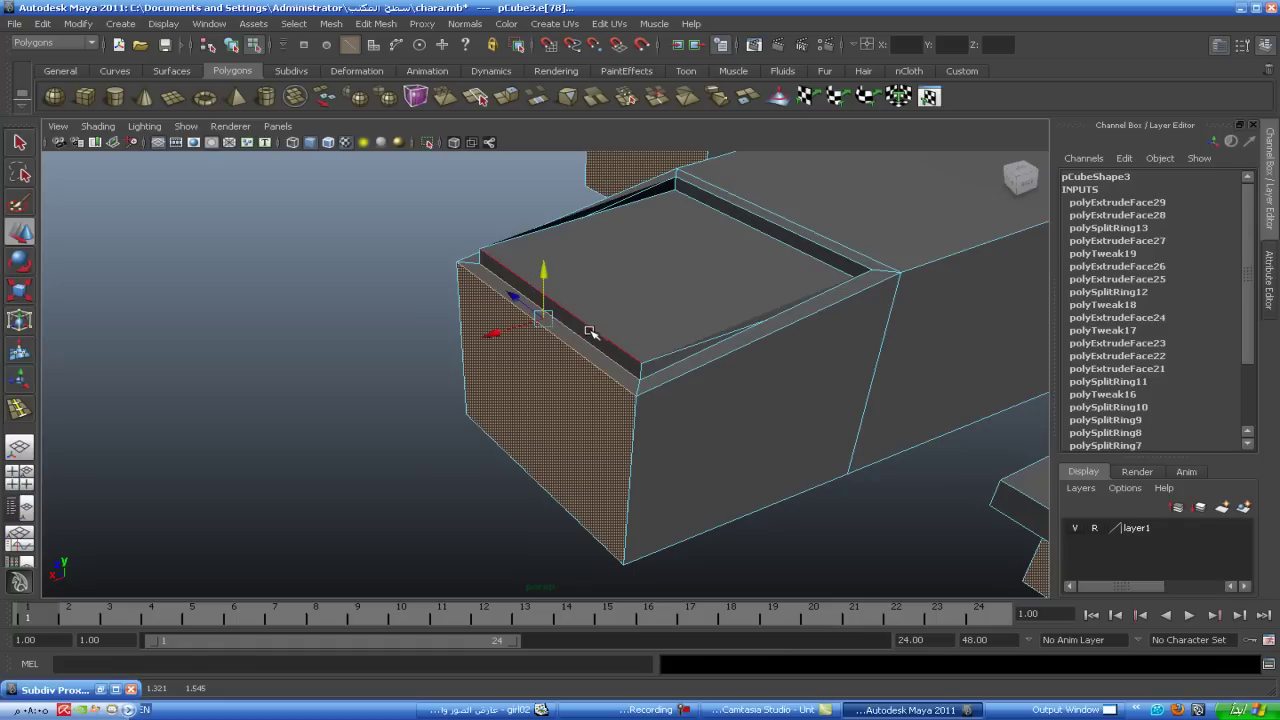
# - Extrude another finger's end face outward 0.287 to lengthen it
pyautogui.rightClick(591, 331)
pyautogui.click(594, 368)
pyautogui.click(599, 344)
pyautogui.keyDown('shift'); pyautogui.rightClick(599, 342); pyautogui.keyUp('shift')
pyautogui.click(591, 379)
pyautogui.moveTo(497, 320)
pyautogui.mouseDown()
pyautogui.moveTo(330, 366)
pyautogui.moveTo(380, 297)
pyautogui.moveTo(229, 391)
pyautogui.moveTo(308, 403)
pyautogui.mouseUp()
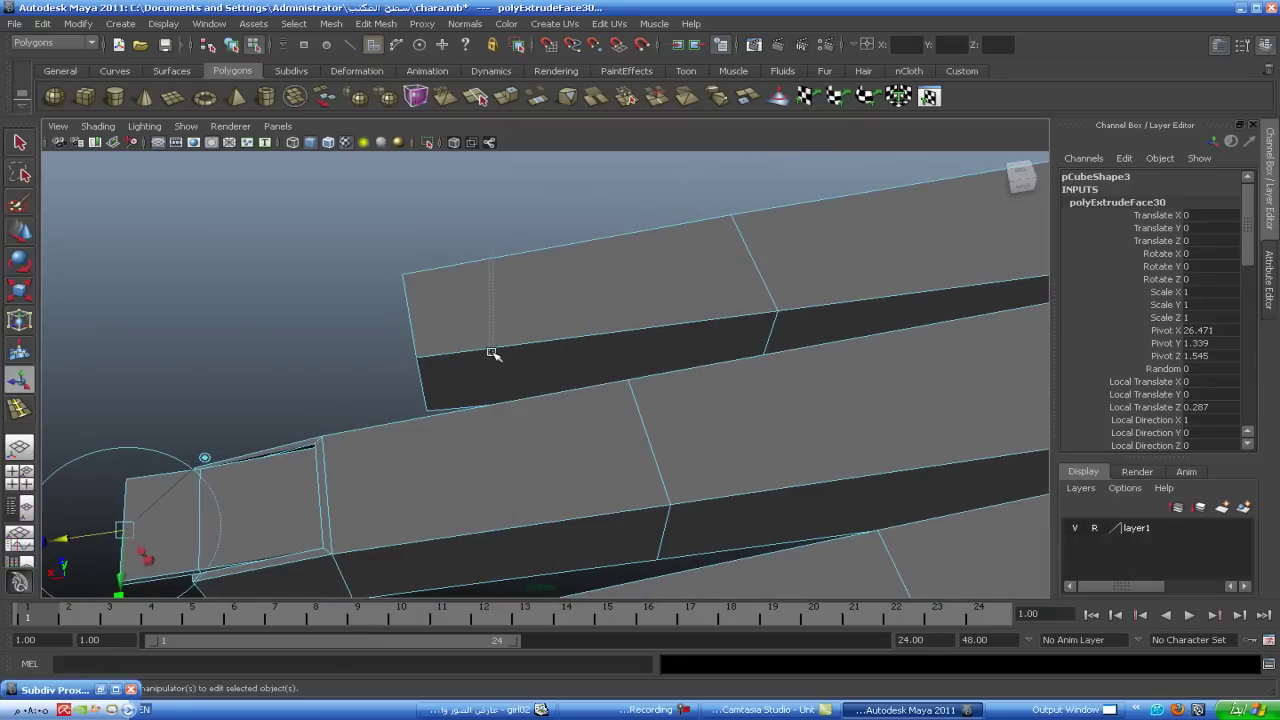
# - Insert an edge loop across the newly extruded finger block
pyautogui.doubleClick(492, 354)
pyautogui.moveTo(492, 350); pyautogui.dragTo(494, 295, button='right')
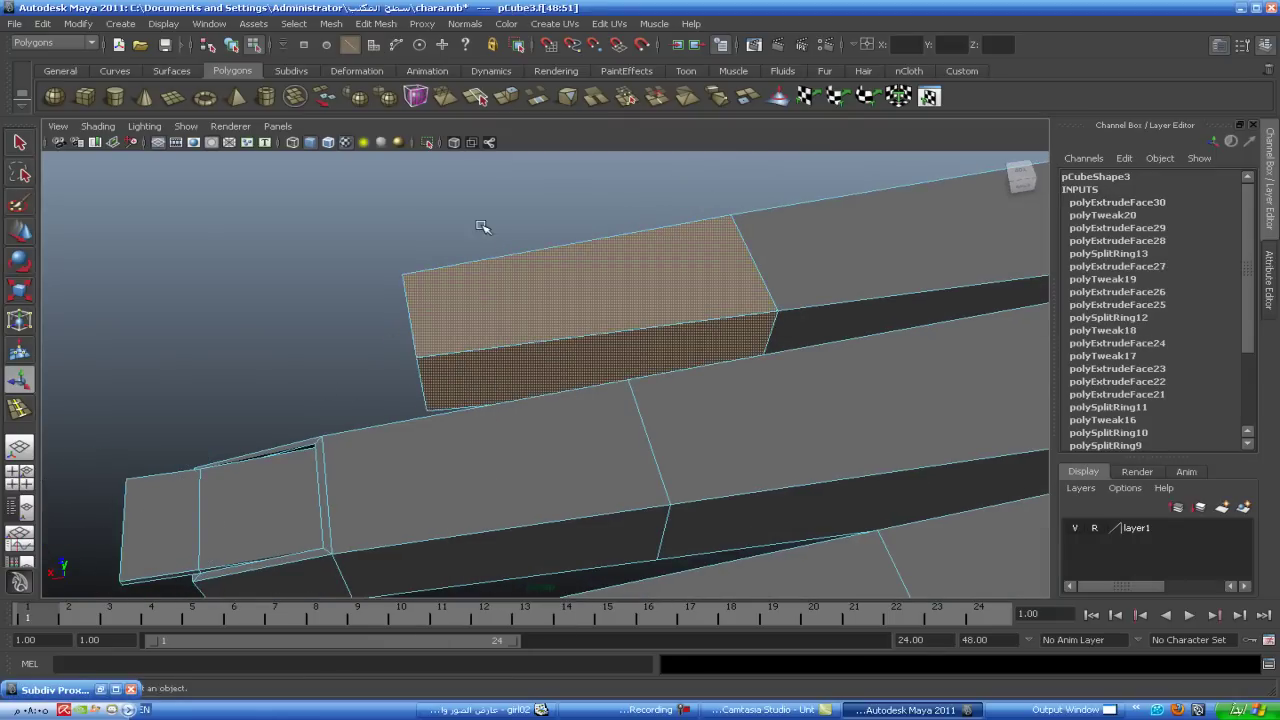
pyautogui.click(482, 227)
pyautogui.click(503, 338)
pyautogui.moveTo(503, 338)
pyautogui.keyDown('alt'); pyautogui.mouseDown()
pyautogui.moveTo(591, 311)
pyautogui.moveTo(571, 366)
pyautogui.moveTo(541, 214)
pyautogui.mouseUp(); pyautogui.keyUp('alt')
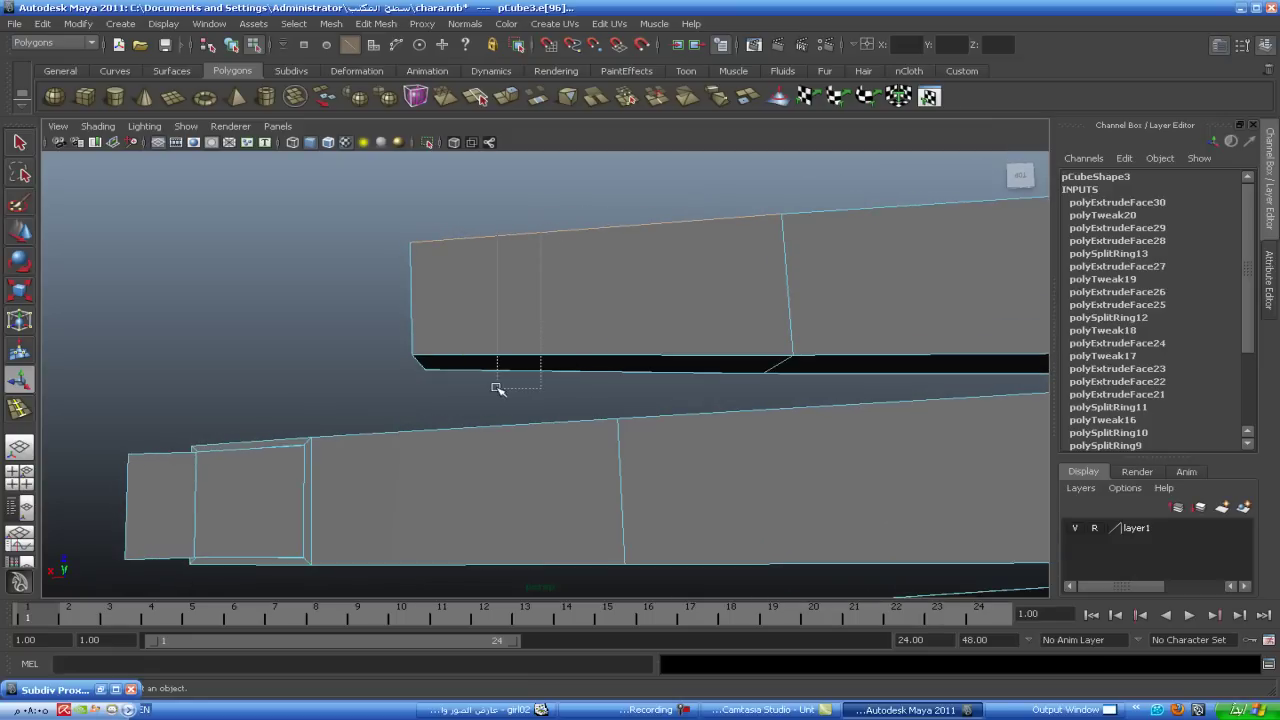
pyautogui.keyDown('shift'); pyautogui.moveTo(513, 348); pyautogui.dragTo(503, 445, button='right'); pyautogui.keyUp('shift')
pyautogui.moveTo(519, 358); pyautogui.dragTo(535, 358)
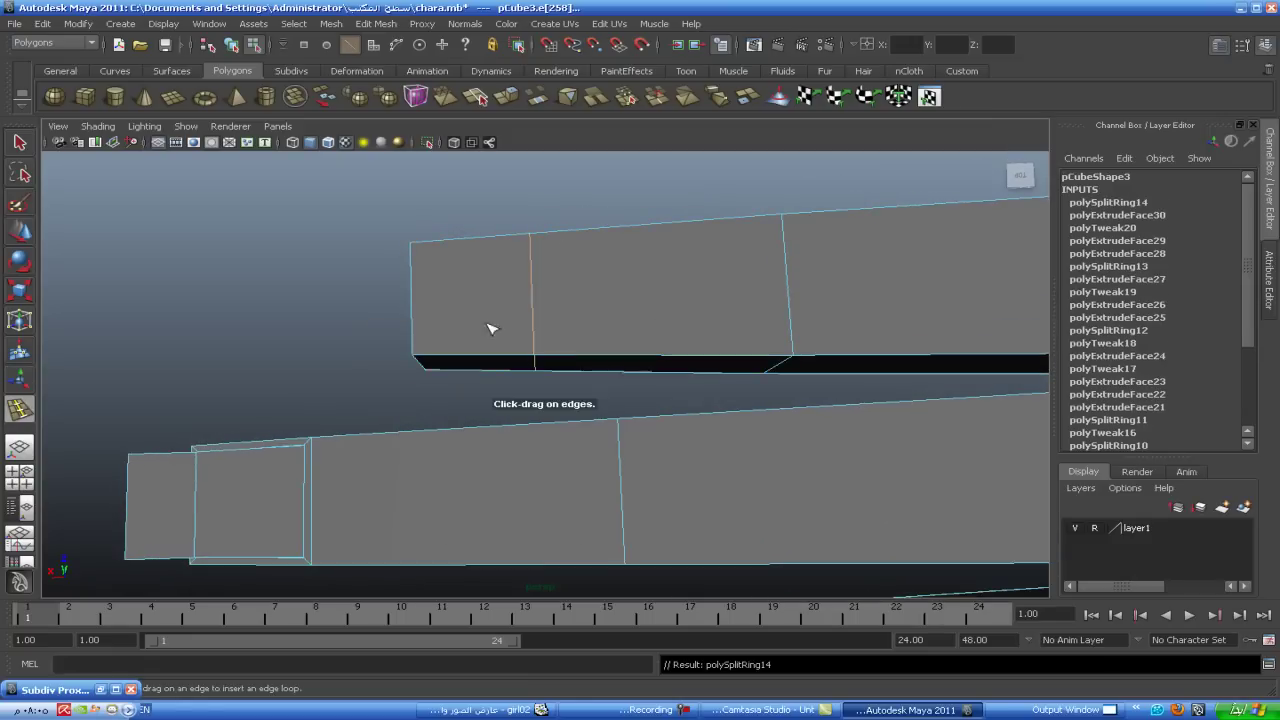
pyautogui.moveTo(463, 287); pyautogui.dragTo(463, 322, button='right')
# - Inset the block's end face and extrude it again, recessing it slightly
pyautogui.press('w')
pyautogui.click(466, 289)
pyautogui.keyDown('shift'); pyautogui.moveTo(450, 276); pyautogui.dragTo(455, 315, button='right'); pyautogui.keyUp('shift')
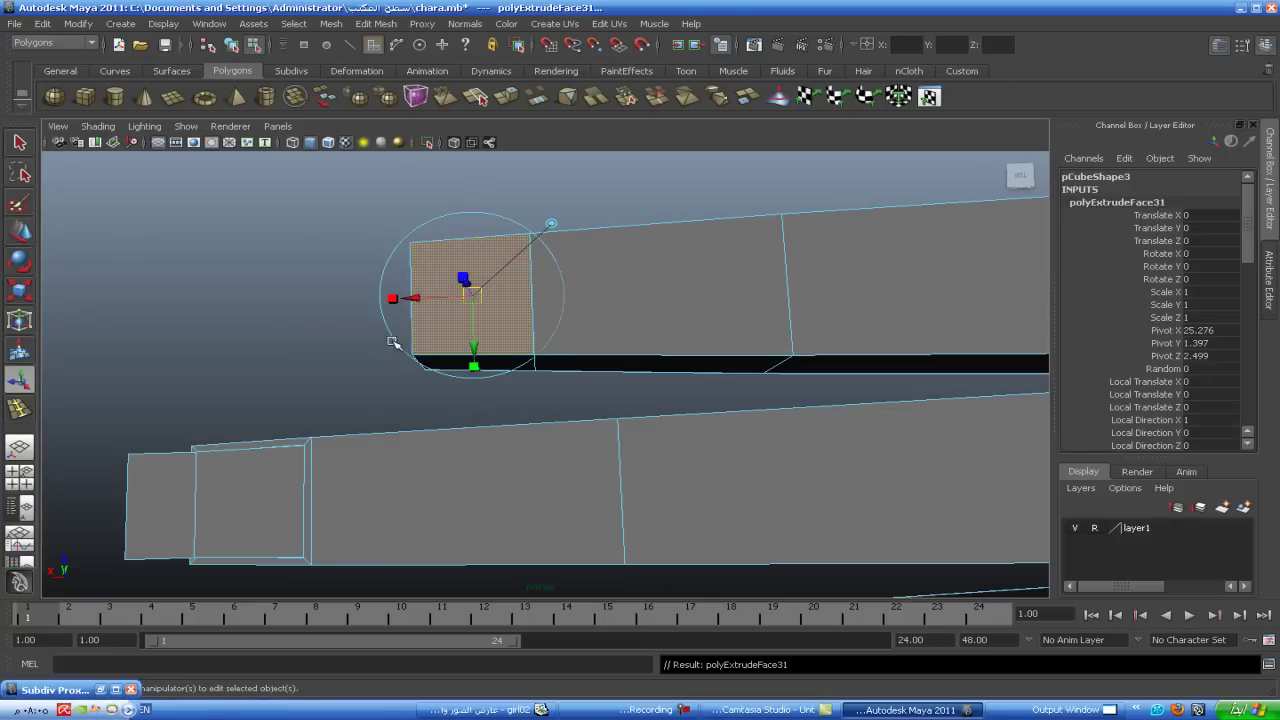
pyautogui.keyDown('alt'); pyautogui.moveTo(455, 315); pyautogui.dragTo(455, 421); pyautogui.keyUp('alt')
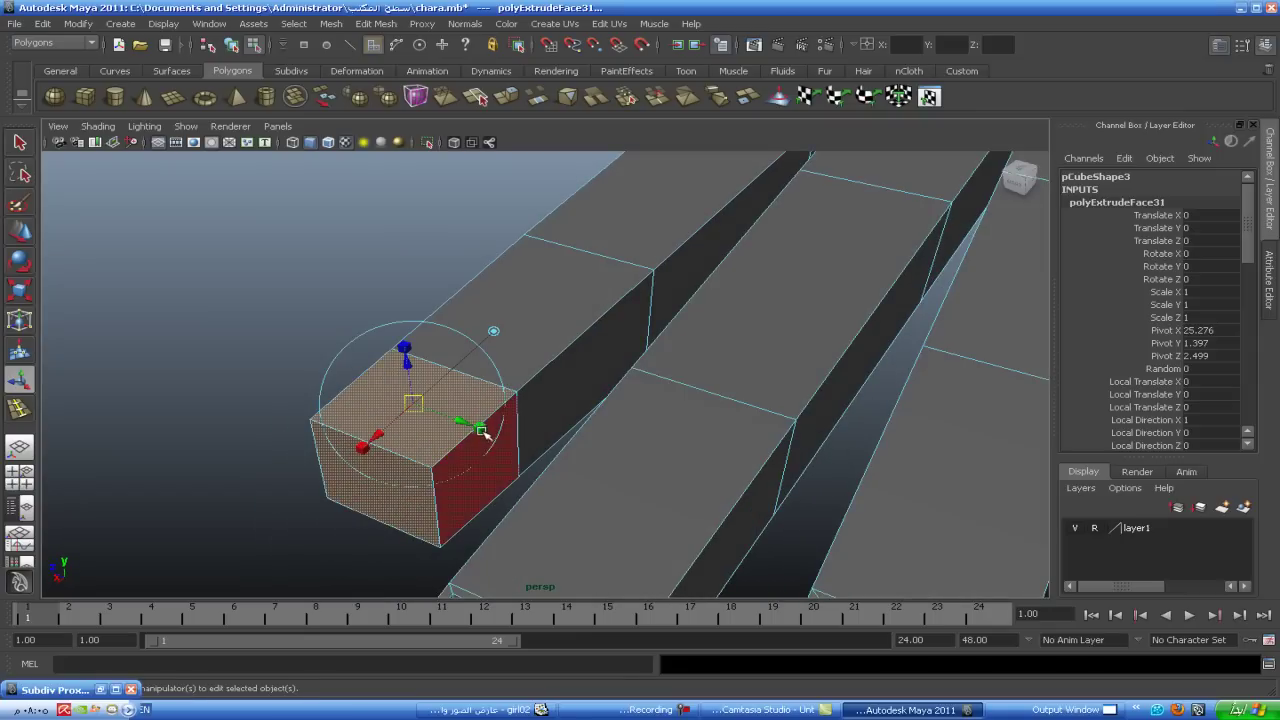
pyautogui.moveTo(414, 406); pyautogui.dragTo(407, 405)
pyautogui.press('g')
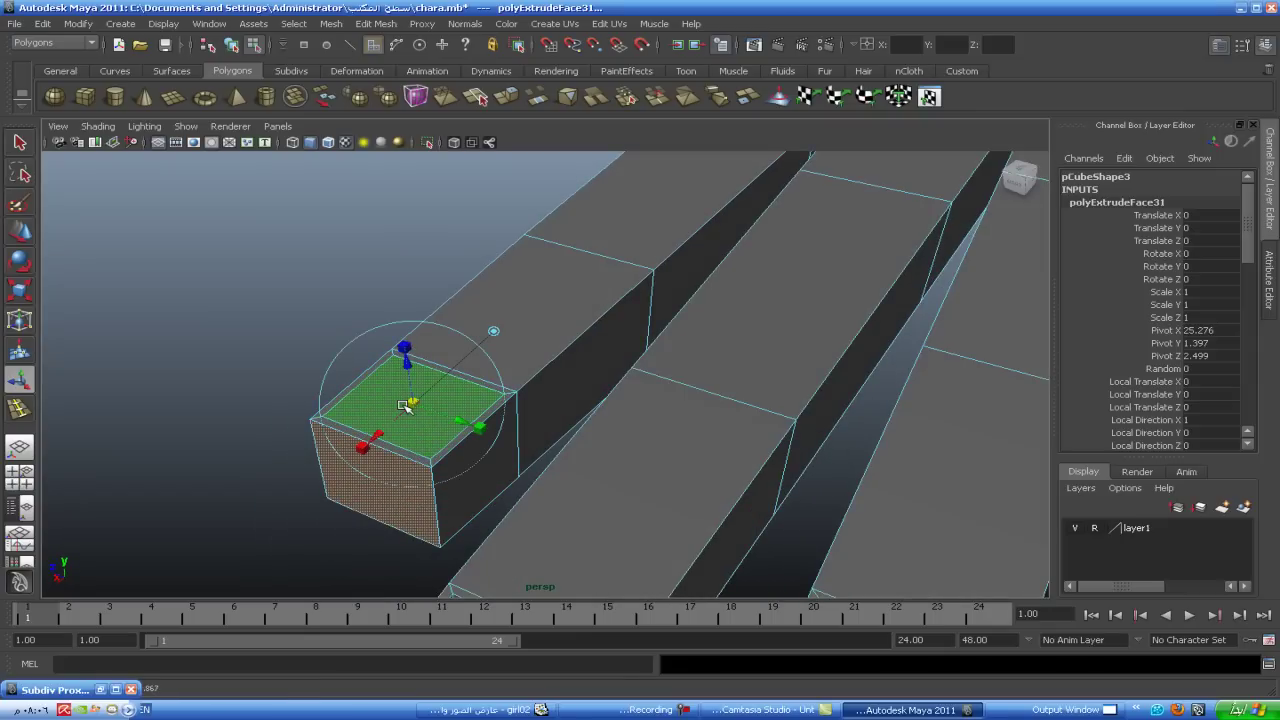
pyautogui.moveTo(405, 366)
pyautogui.mouseDown()
pyautogui.moveTo(209, 398)
pyautogui.moveTo(296, 364)
pyautogui.moveTo(333, 314)
pyautogui.mouseUp()
pyautogui.press('w')
pyautogui.press('F8')
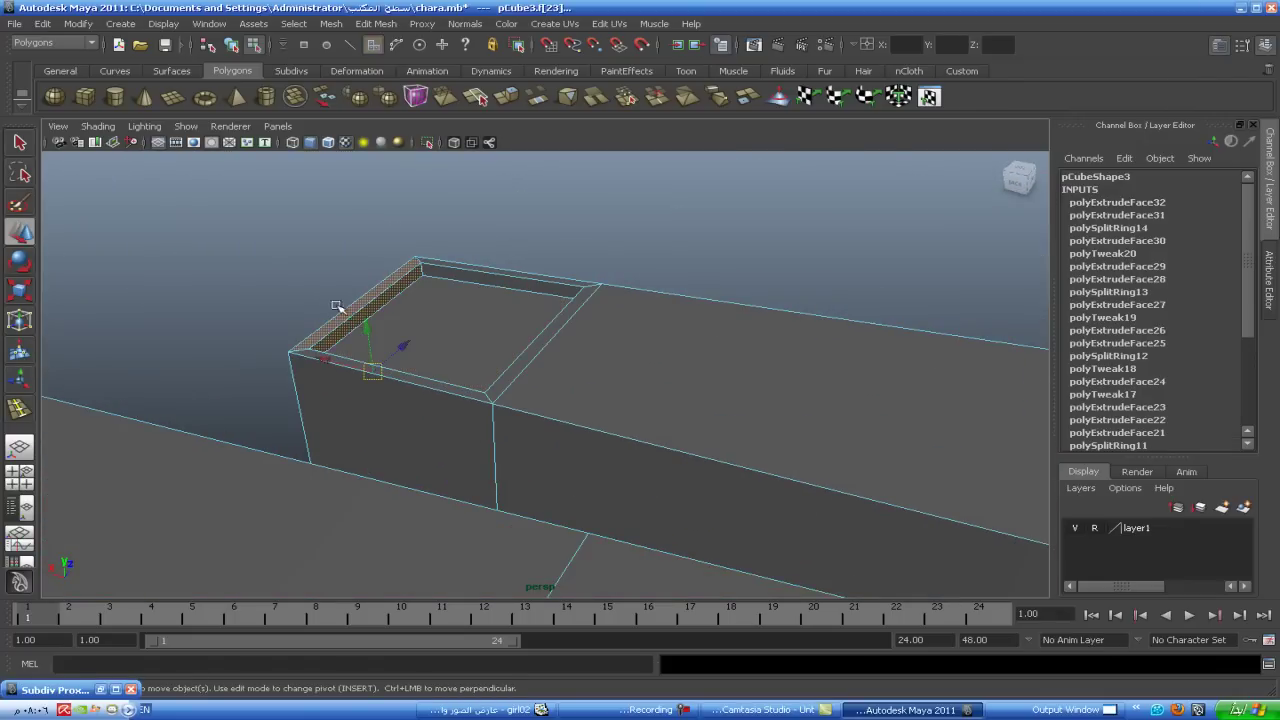
# - Raise the fingertip's top edge to reshape its top
pyautogui.rightClick(338, 318)
pyautogui.moveTo(338, 318); pyautogui.dragTo(335, 283, button='right')
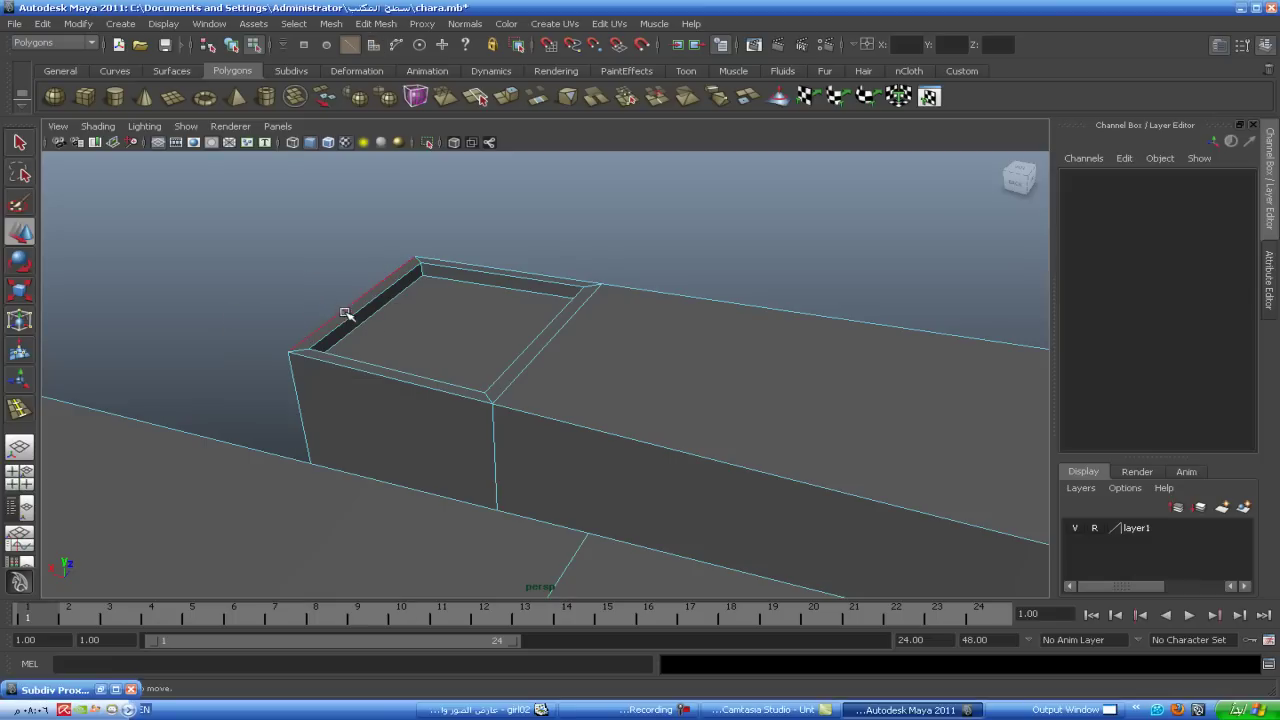
pyautogui.click(345, 312)
pyautogui.moveTo(355, 283); pyautogui.dragTo(357, 287)
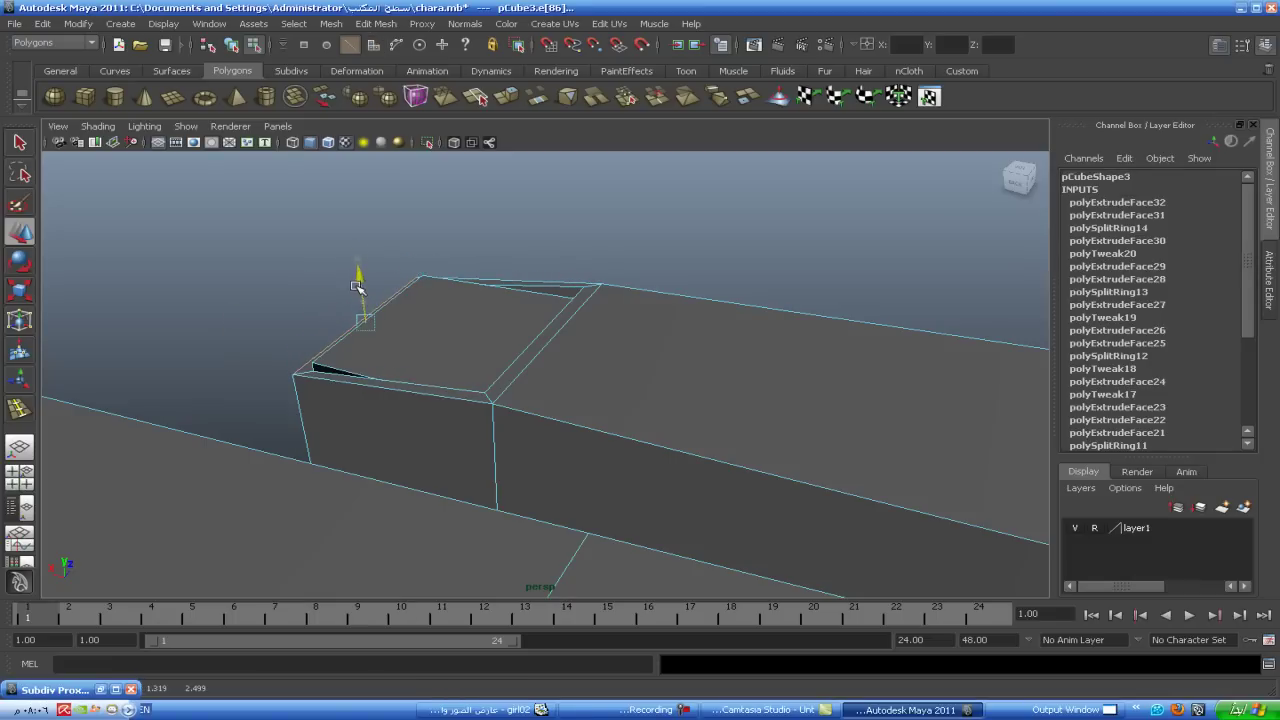
pyautogui.keyDown('alt'); pyautogui.moveTo(325, 328); pyautogui.dragTo(400, 371); pyautogui.keyUp('alt')
pyautogui.moveTo(414, 420)
pyautogui.keyDown('alt'); pyautogui.mouseDown()
pyautogui.moveTo(425, 262)
pyautogui.moveTo(423, 302)
pyautogui.mouseUp(); pyautogui.keyUp('alt')
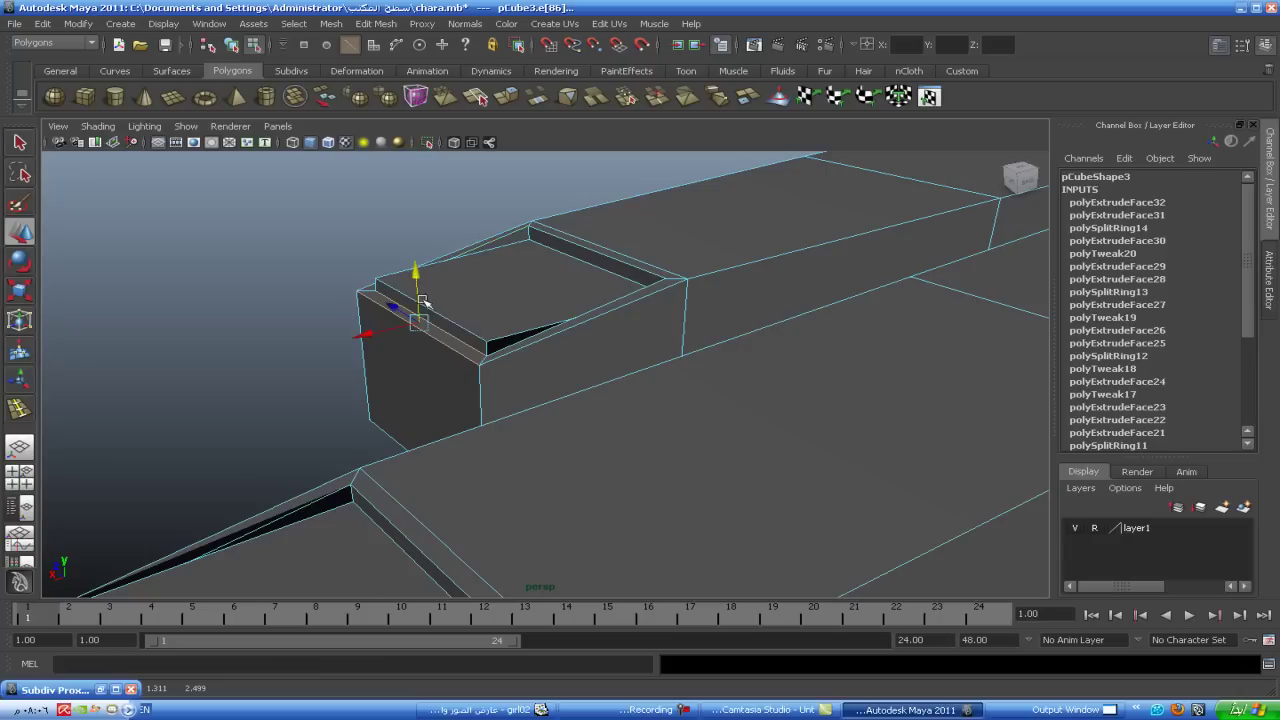
# - Extrude the nail face strip outward to Local Translate Z 0.305
pyautogui.moveTo(452, 330); pyautogui.dragTo(460, 355, button='right')
pyautogui.click(460, 340)
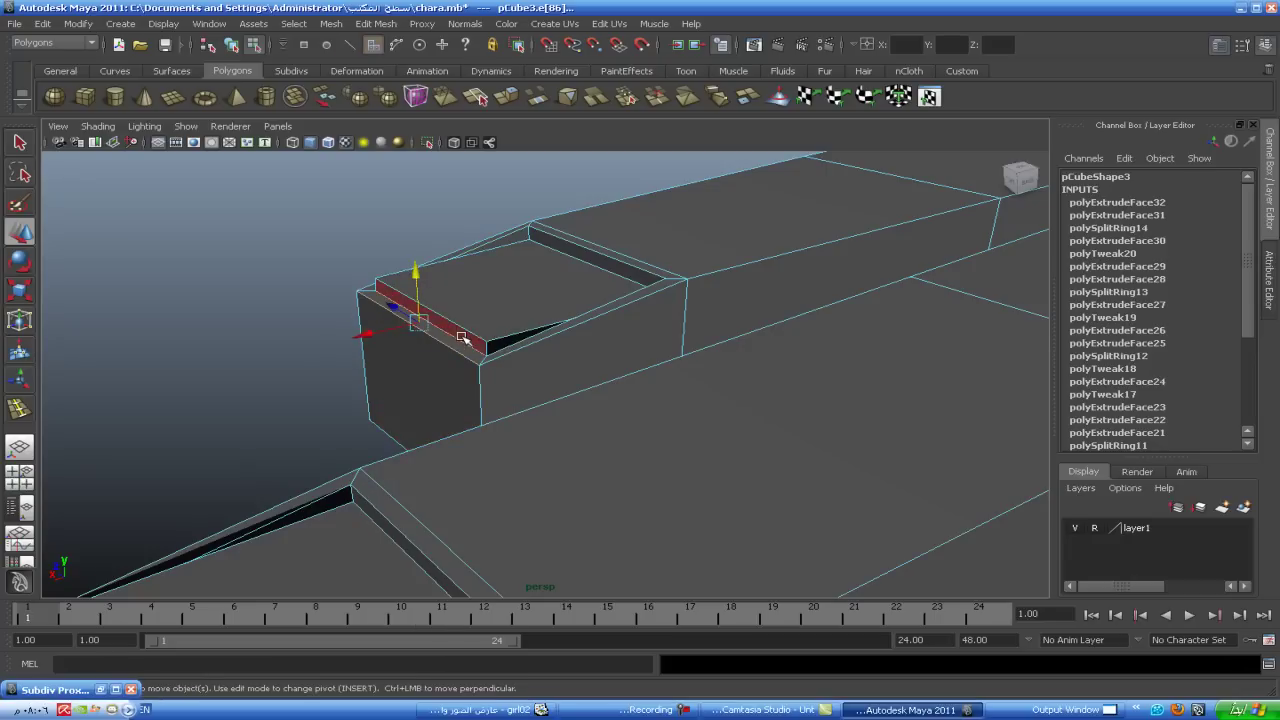
pyautogui.keyDown('shift'); pyautogui.rightClick(462, 337); pyautogui.keyUp('shift')
pyautogui.click(466, 374)
pyautogui.moveTo(372, 336); pyautogui.dragTo(243, 351)
pyautogui.scroll(-3, 243, 355)
pyautogui.scroll(-2, 245, 365)
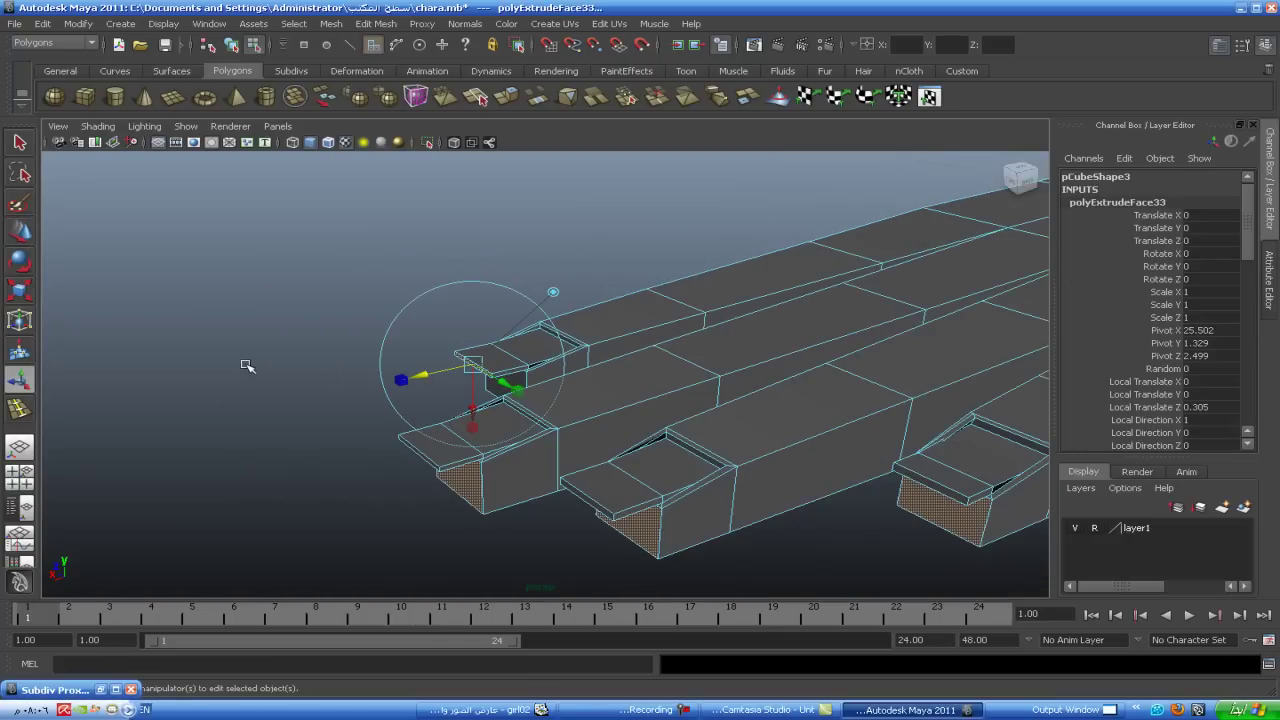
pyautogui.keyDown('alt'); pyautogui.moveTo(246, 366); pyautogui.dragTo(133, 322, button='middle'); pyautogui.keyUp('alt')
# - Preview the hand smoothed and orbit to look down on it
pyautogui.scroll(-2, 133, 322)
pyautogui.press('3')
pyautogui.scroll(-2, 160, 318)
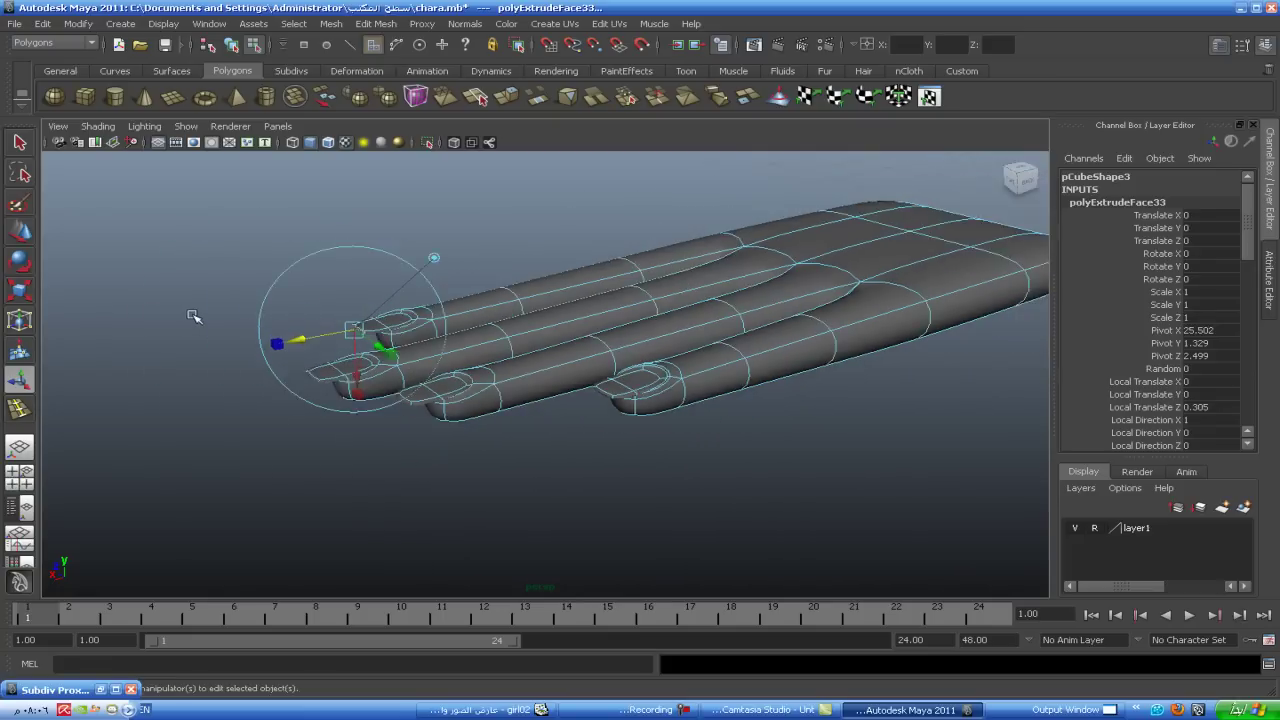
pyautogui.scroll(-2, 198, 320)
pyautogui.keyDown('alt'); pyautogui.moveTo(305, 387); pyautogui.dragTo(240, 434); pyautogui.keyUp('alt')
# - Clear the selection, orbit so the fingers point right, and show the four-view layout
pyautogui.press('w')
pyautogui.click(211, 286)
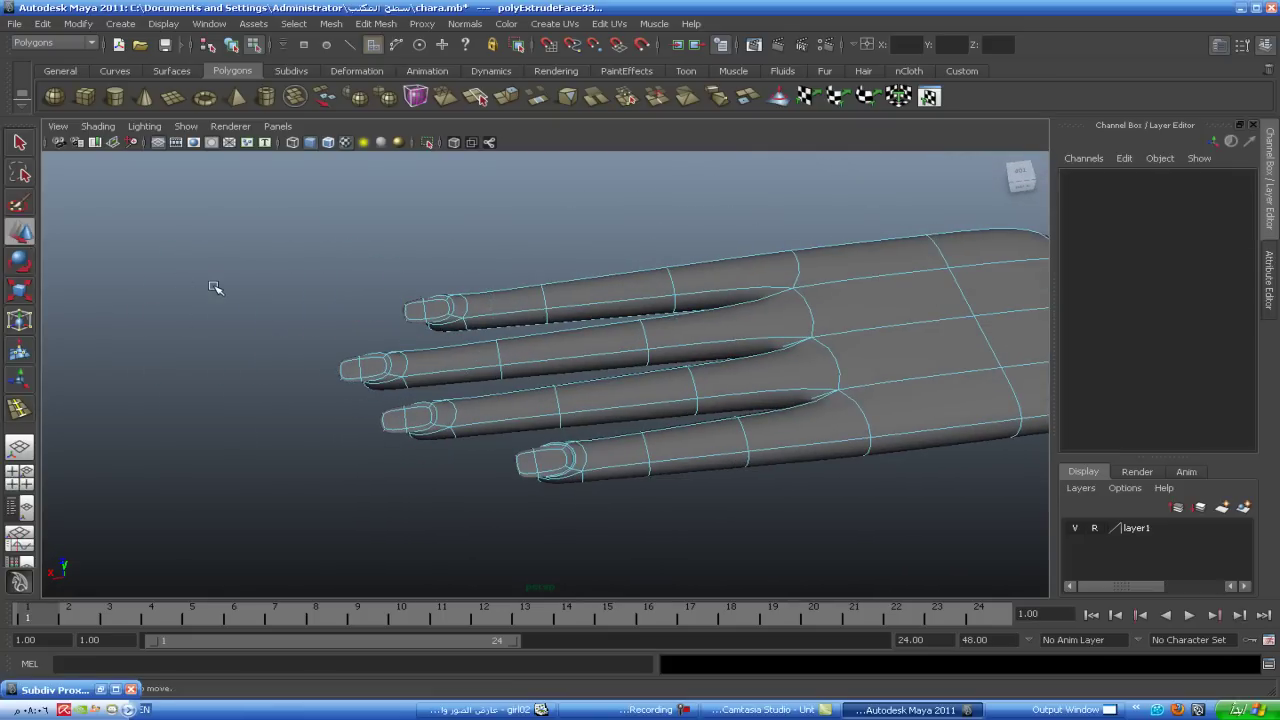
pyautogui.scroll(-2, 512, 318)
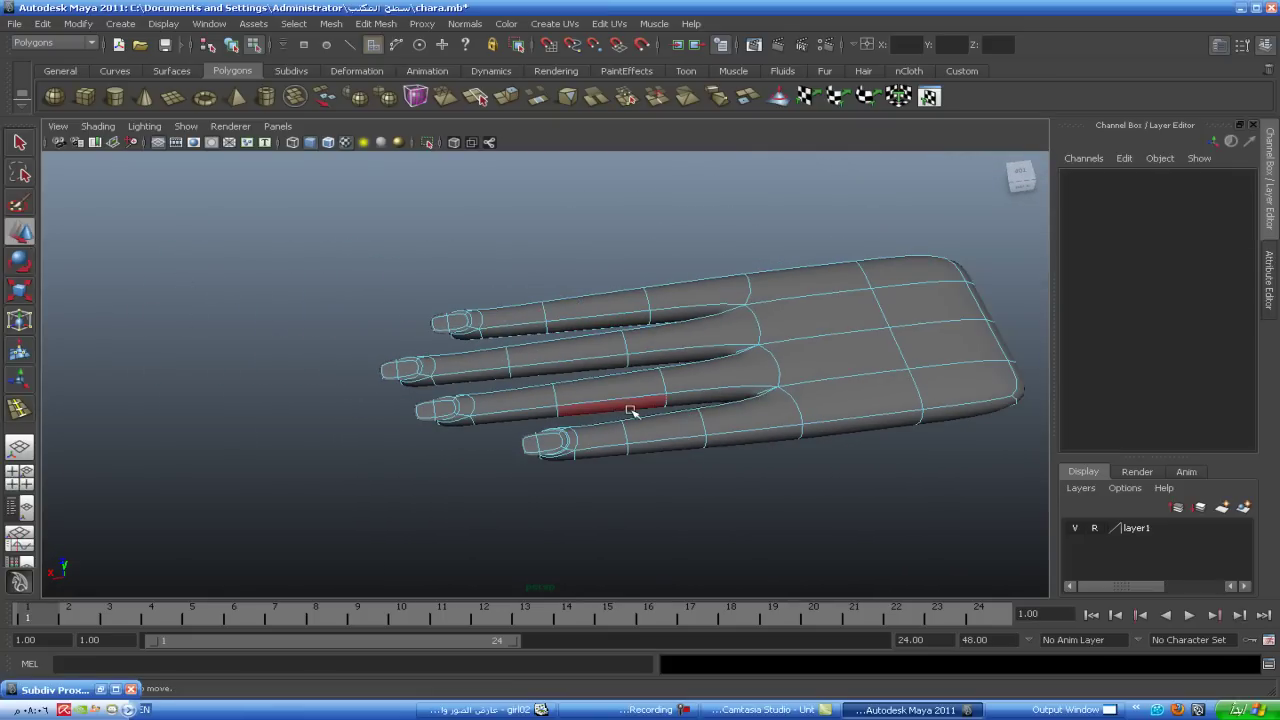
pyautogui.moveTo(630, 410)
pyautogui.keyDown('alt'); pyautogui.mouseDown()
pyautogui.moveTo(800, 531)
pyautogui.moveTo(957, 420)
pyautogui.moveTo(933, 461)
pyautogui.moveTo(851, 474)
pyautogui.moveTo(936, 440)
pyautogui.mouseUp(); pyautogui.keyUp('alt')
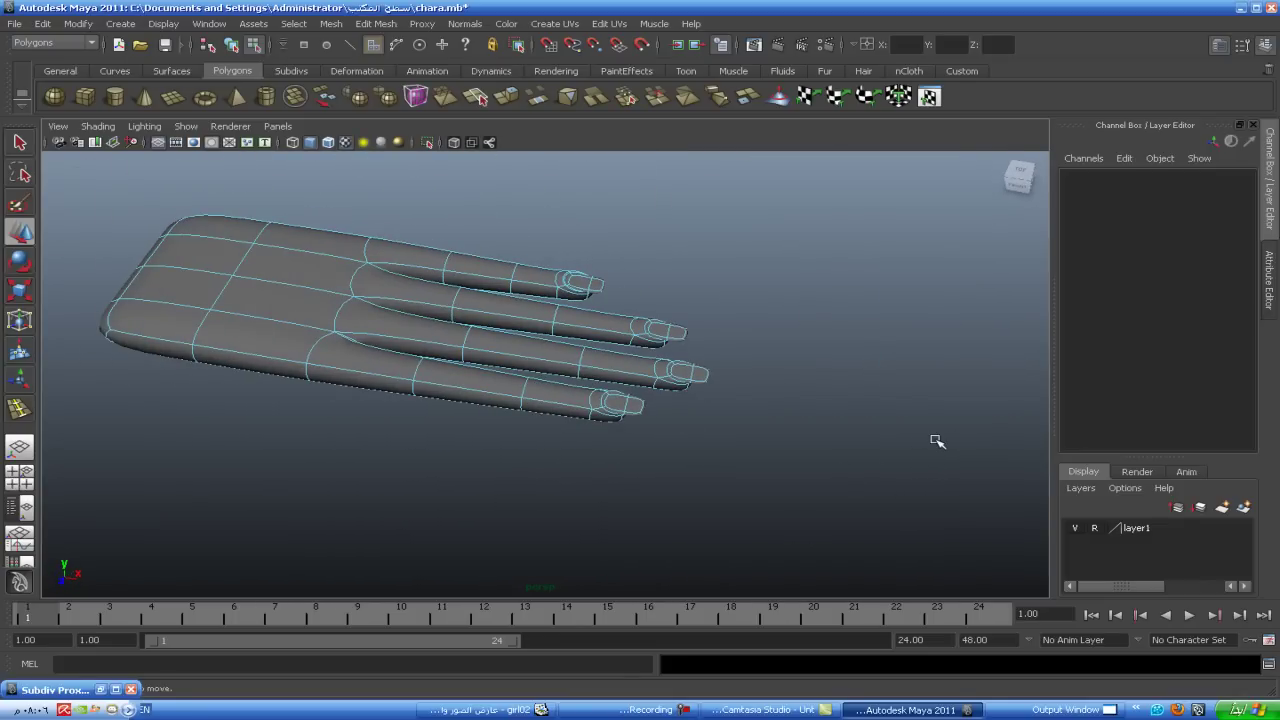
pyautogui.press('space')
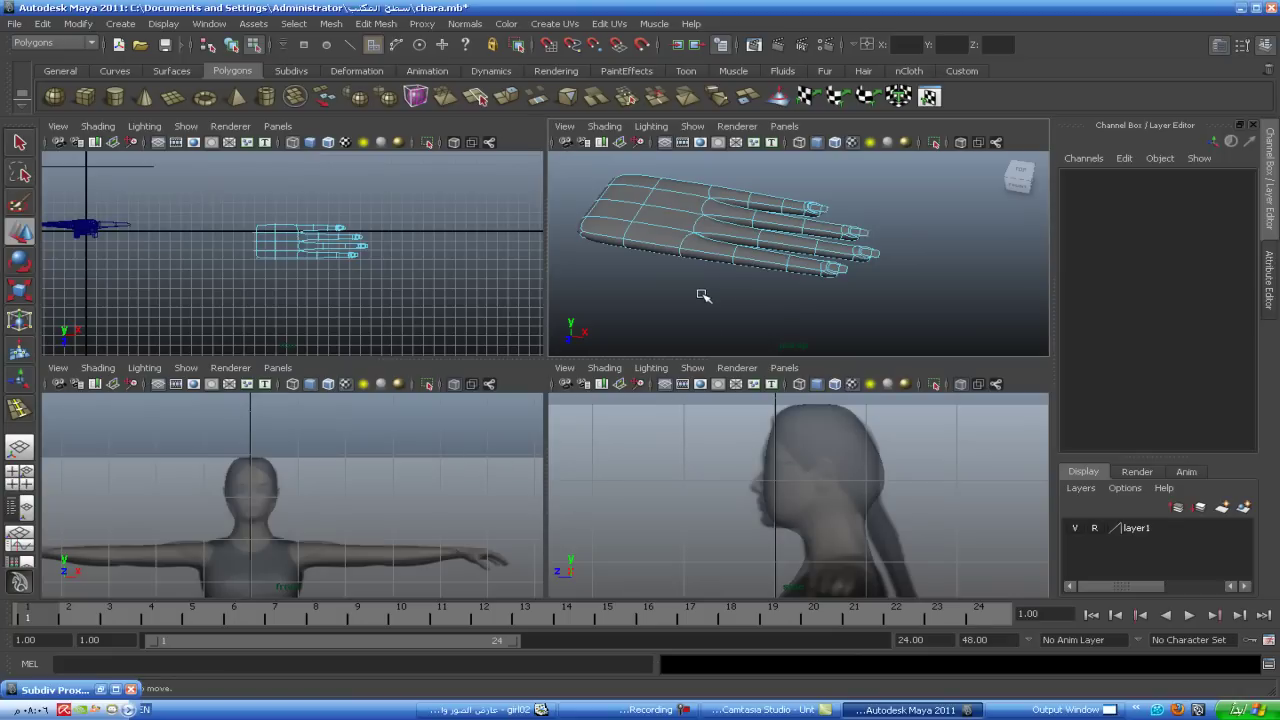
pyautogui.click(684, 236)
# - Return the hand to its blocky cage and extrude the side face at the palm's base
pyautogui.press('3')
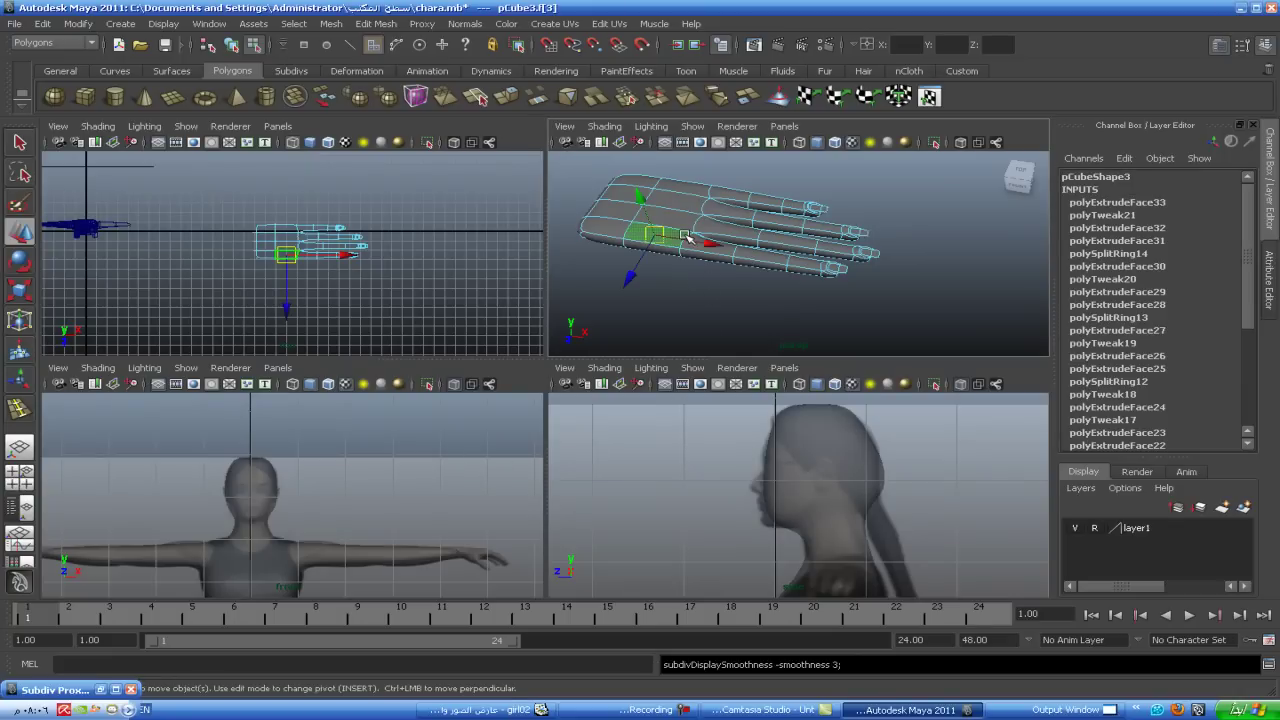
pyautogui.press('1')
pyautogui.press('space')
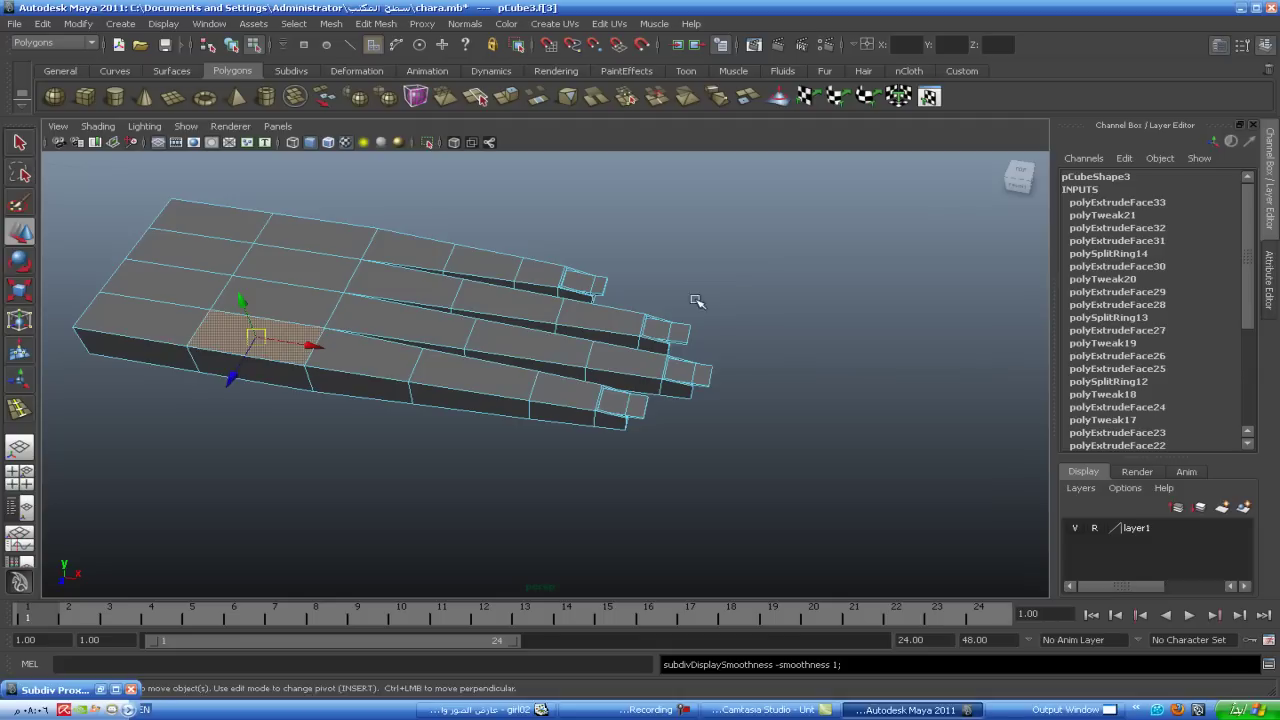
pyautogui.keyDown('alt'); pyautogui.moveTo(640, 480); pyautogui.dragTo(654, 477); pyautogui.keyUp('alt')
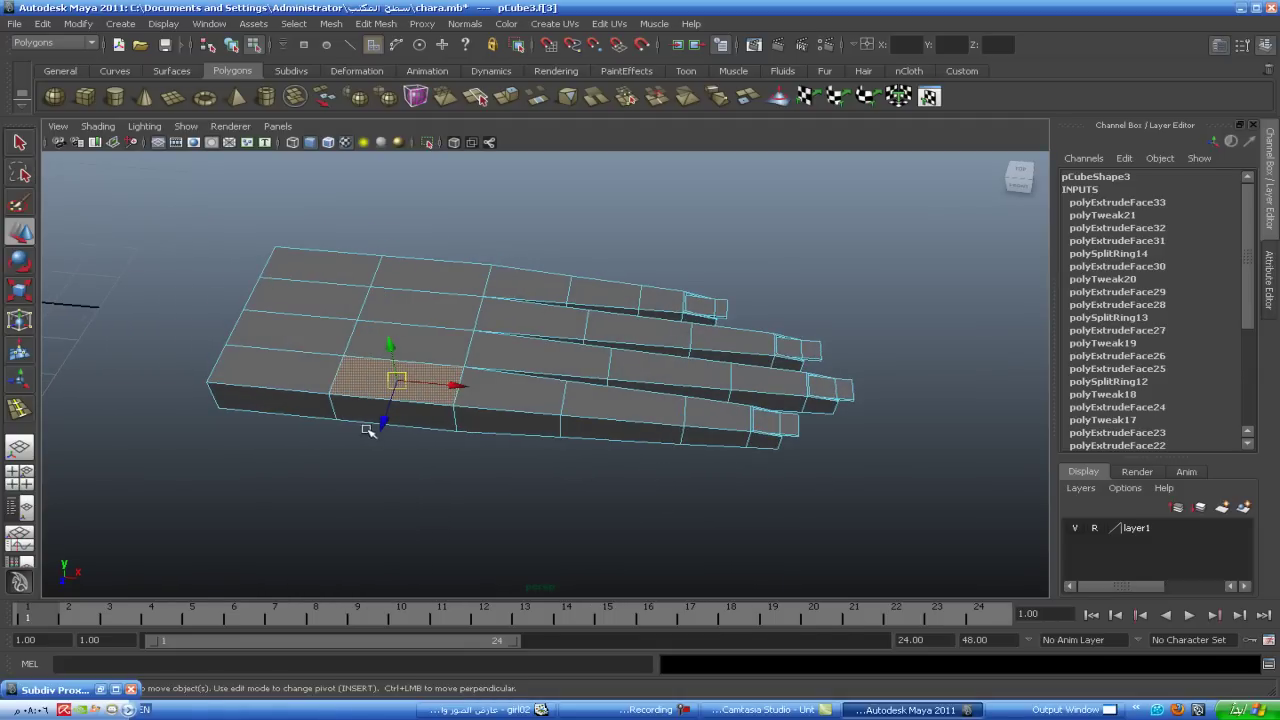
pyautogui.click(419, 455)
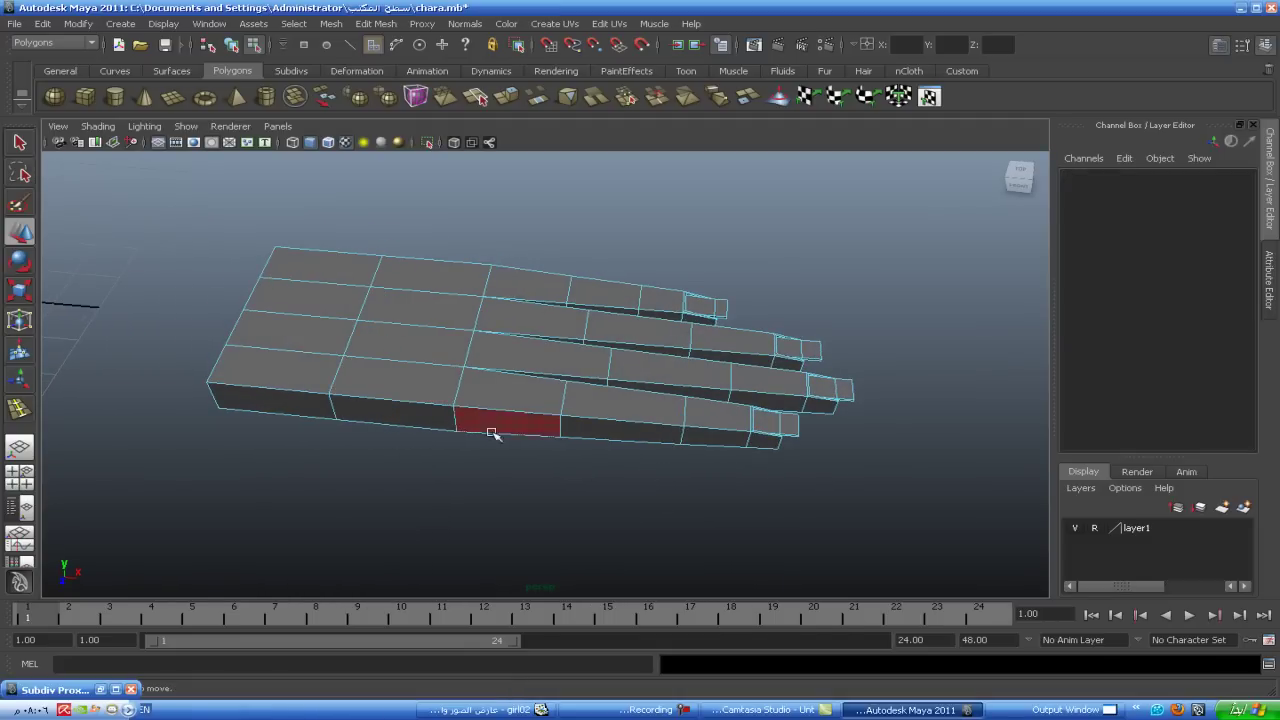
pyautogui.moveTo(273, 402)
pyautogui.mouseDown(button='right')
pyautogui.moveTo(272, 437)
pyautogui.moveTo(290, 443)
pyautogui.mouseUp(button='right')
pyautogui.click(283, 405)
pyautogui.keyDown('shift'); pyautogui.rightClick(283, 405); pyautogui.keyUp('shift')
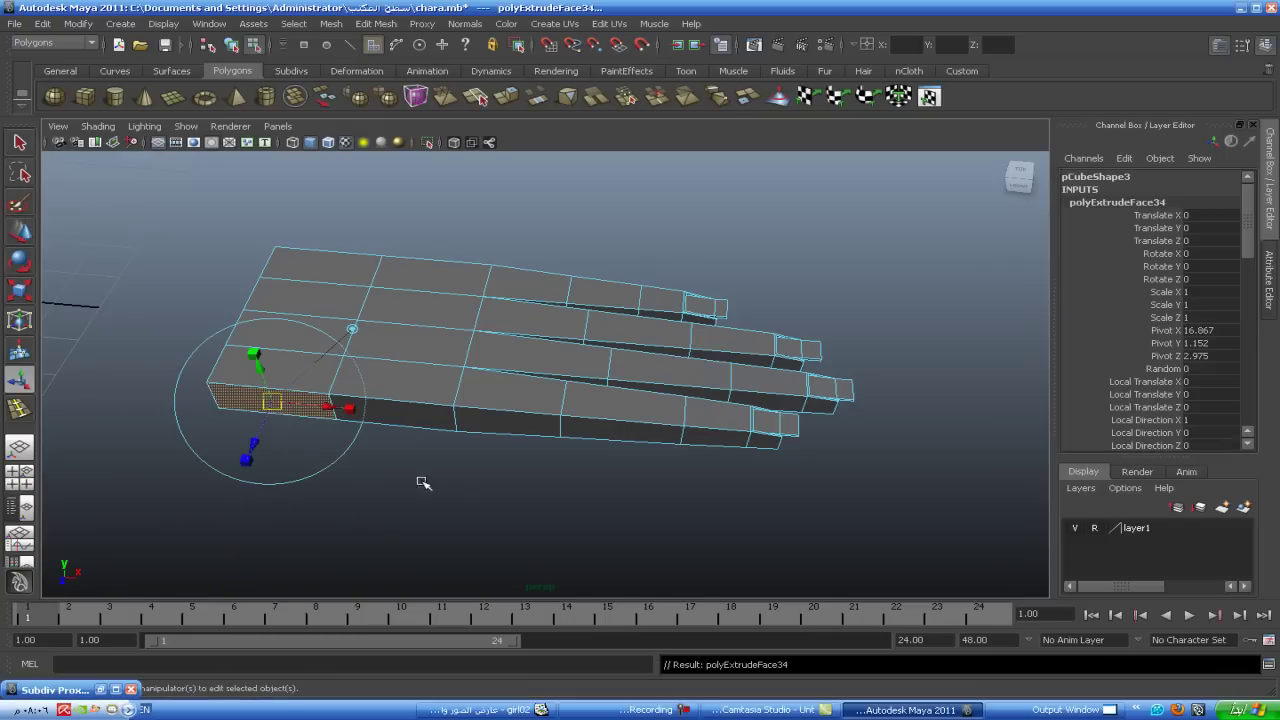
pyautogui.keyDown('alt'); pyautogui.moveTo(423, 486); pyautogui.dragTo(447, 463); pyautogui.keyUp('alt')
# - In the top view, pull the extruded face down, narrow it, and push it further down
pyautogui.press('space')
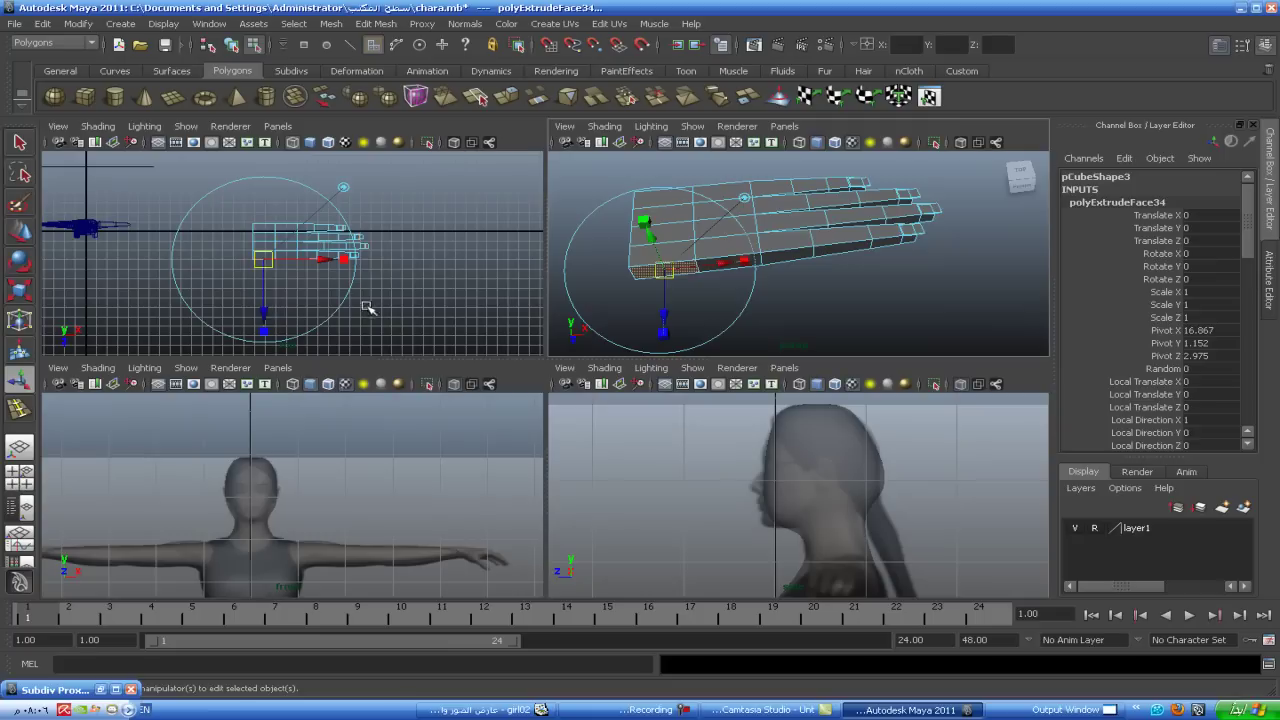
pyautogui.press('space')
pyautogui.scroll(-3, 434, 360)
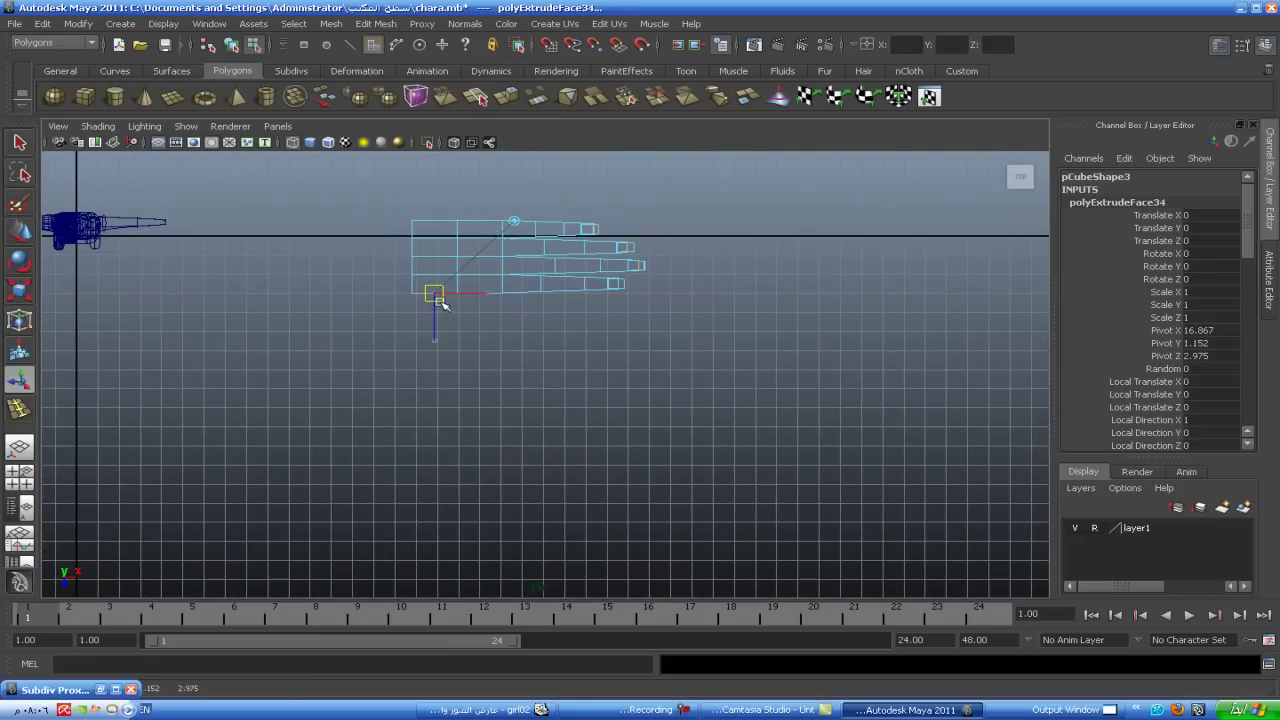
pyautogui.moveTo(437, 337); pyautogui.dragTo(434, 433)
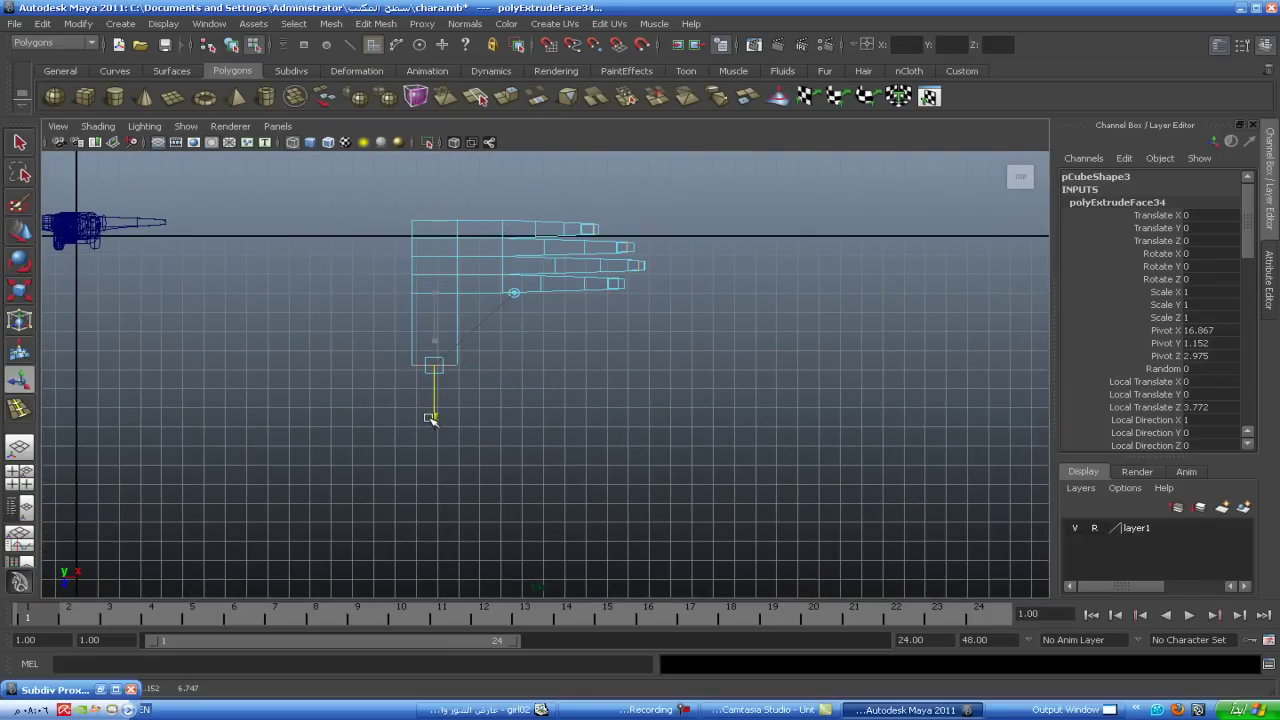
pyautogui.press('r')
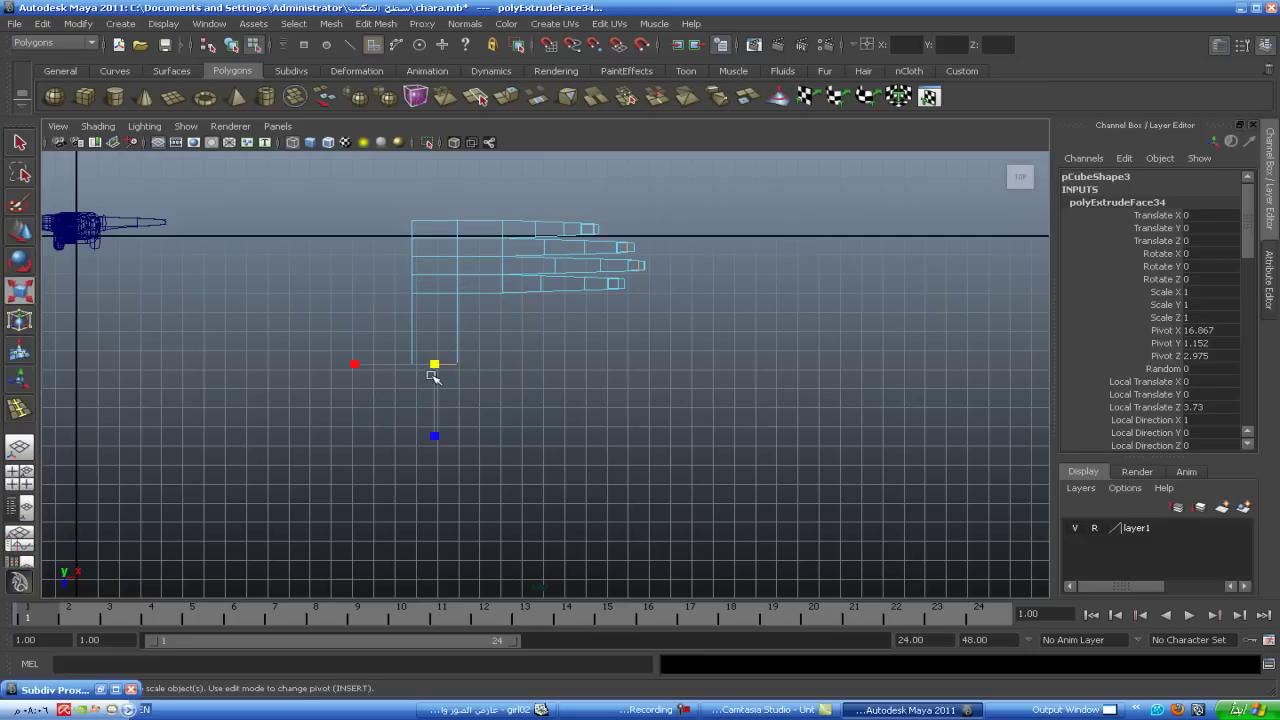
pyautogui.moveTo(432, 376); pyautogui.dragTo(420, 373)
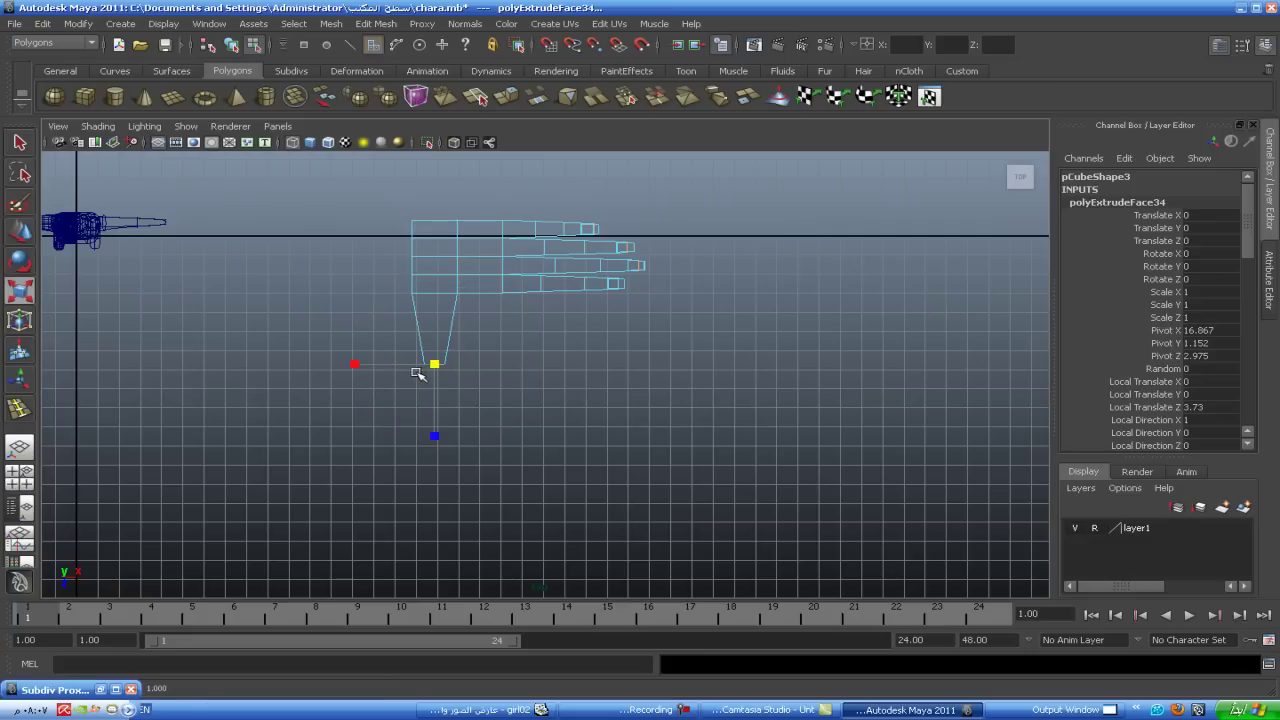
pyautogui.press('w')
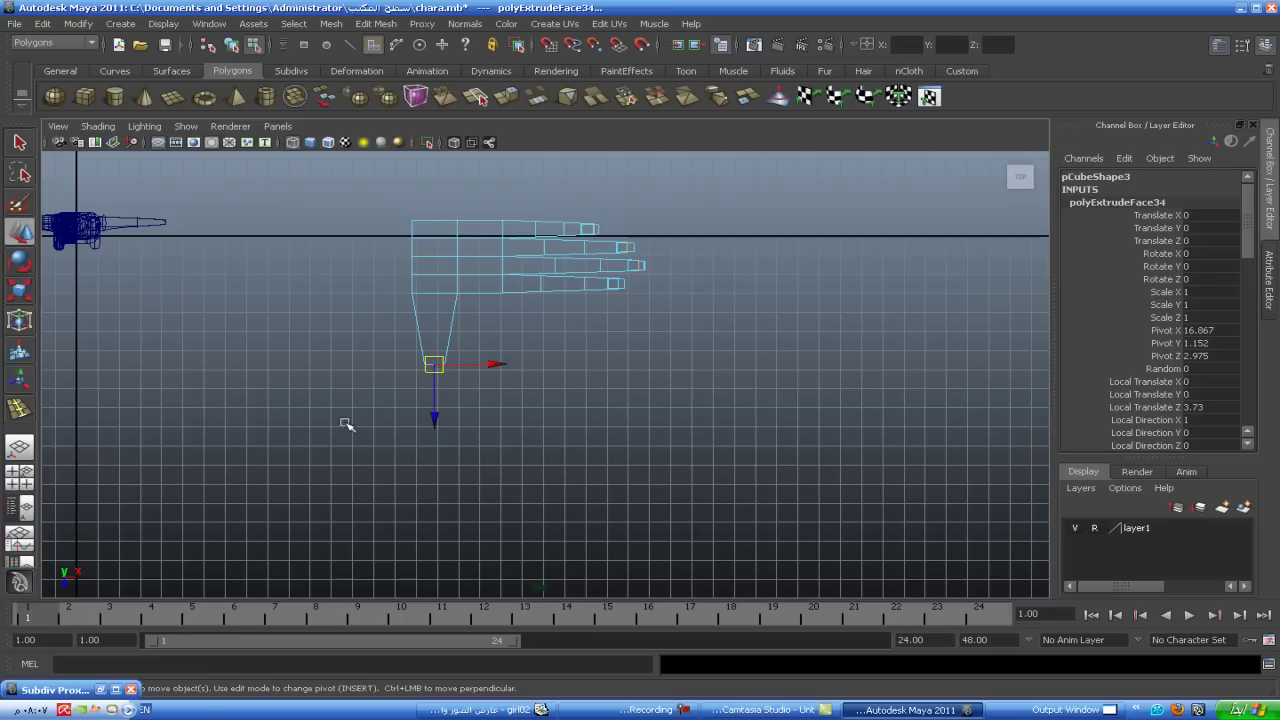
pyautogui.moveTo(425, 420); pyautogui.dragTo(433, 430)
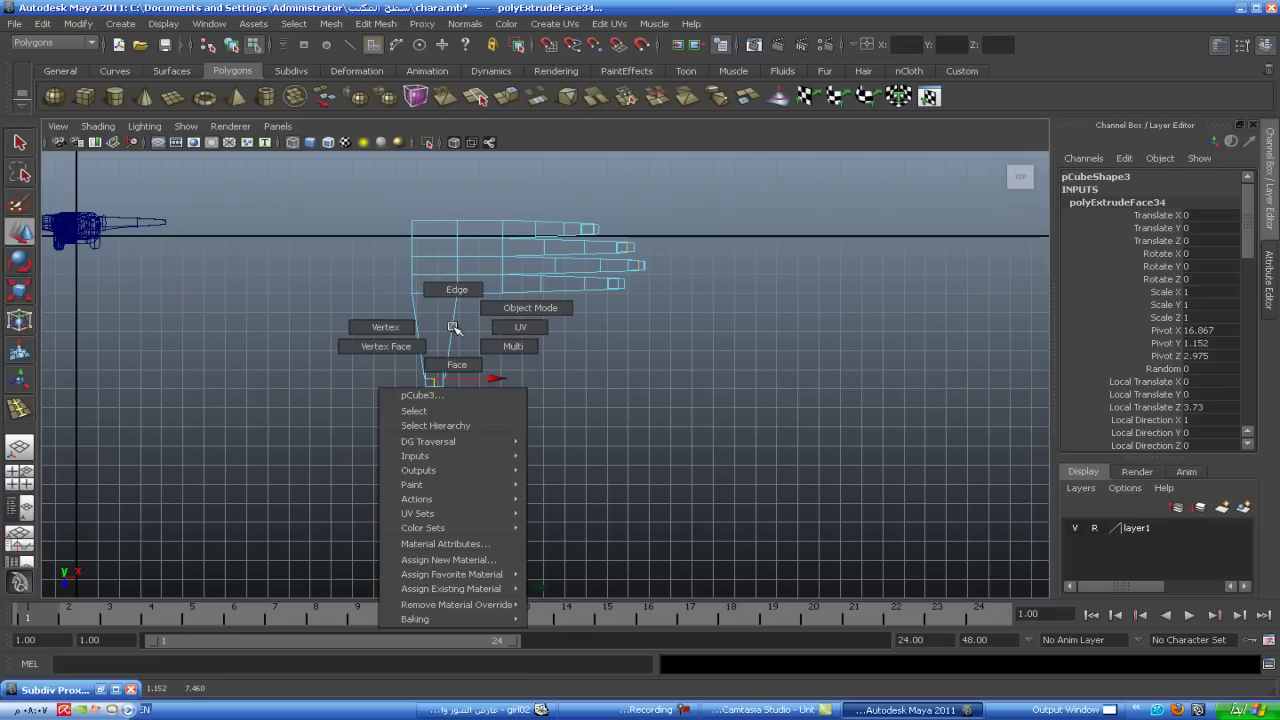
# - Insert an edge loop across the thumb extrusion and preview the hand smoothed
pyautogui.moveTo(458, 330)
pyautogui.mouseDown(button='right')
pyautogui.moveTo(449, 290)
pyautogui.moveTo(466, 424)
pyautogui.mouseUp(button='right')
pyautogui.click(452, 342)
pyautogui.moveTo(451, 355); pyautogui.dragTo(455, 333)
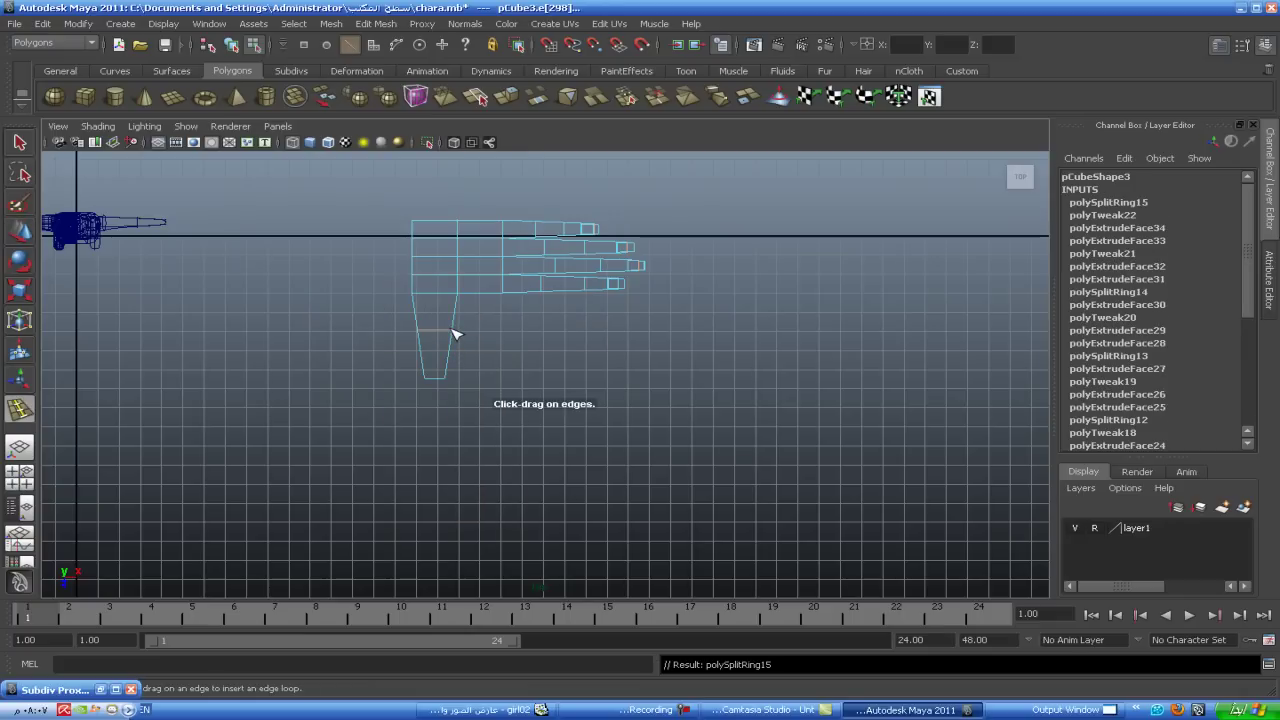
pyautogui.click(20, 232)
pyautogui.press('space')
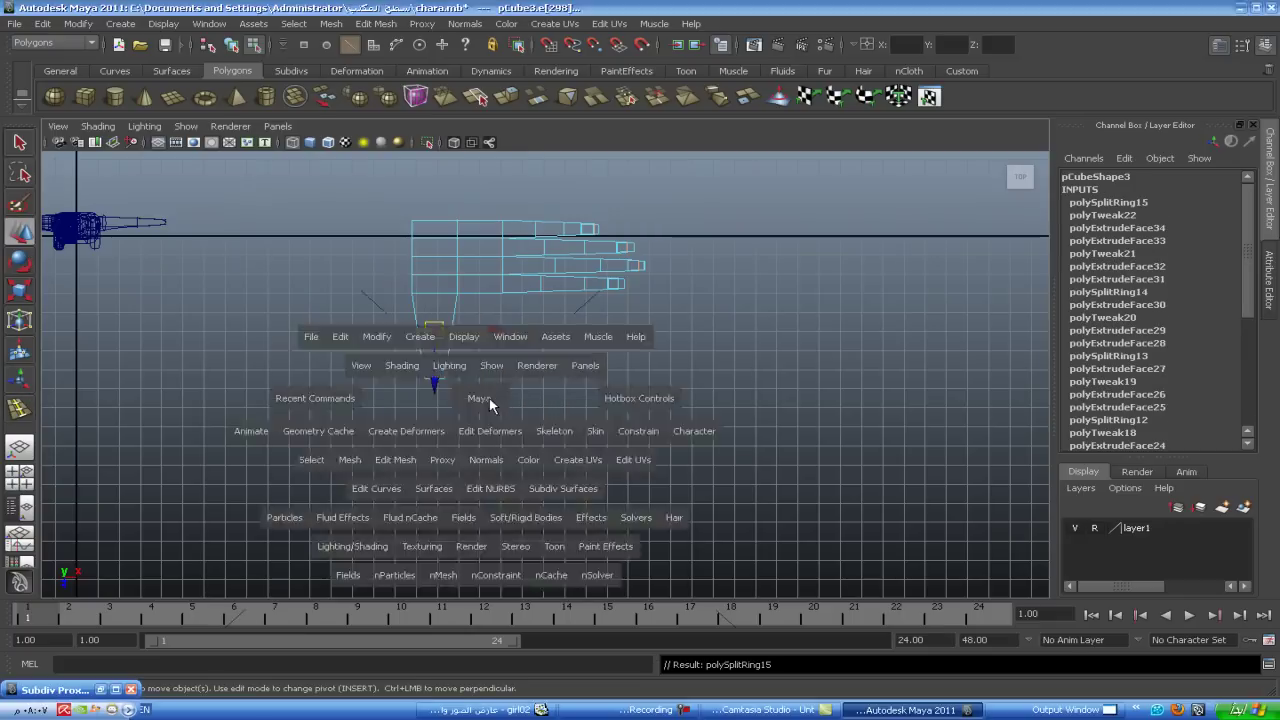
pyautogui.press('space')
pyautogui.moveTo(700, 366)
pyautogui.keyDown('alt'); pyautogui.mouseDown()
pyautogui.moveTo(500, 449)
pyautogui.moveTo(531, 369)
pyautogui.moveTo(523, 320)
pyautogui.moveTo(470, 350)
pyautogui.moveTo(467, 393)
pyautogui.mouseUp(); pyautogui.keyUp('alt')
pyautogui.press('3')
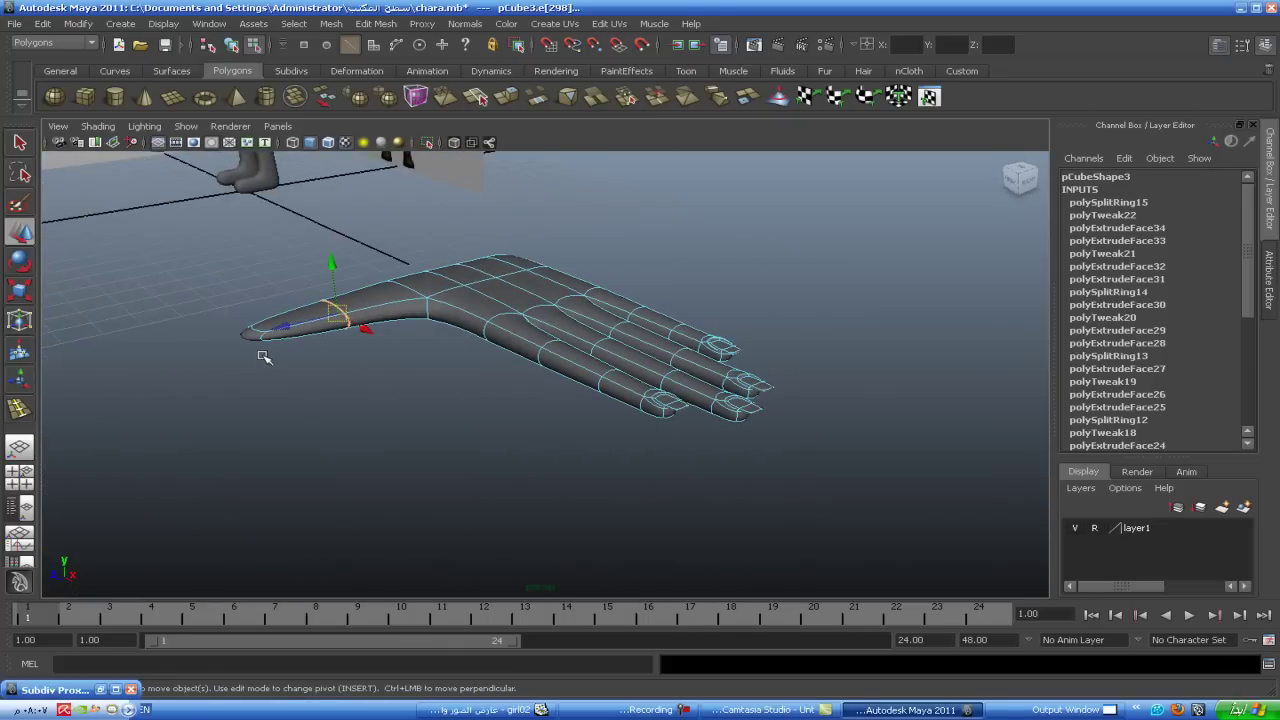
# - Select the thumb-tip vertices and pull them sideways and inward to shorten the thumb
pyautogui.rightClick(251, 326)
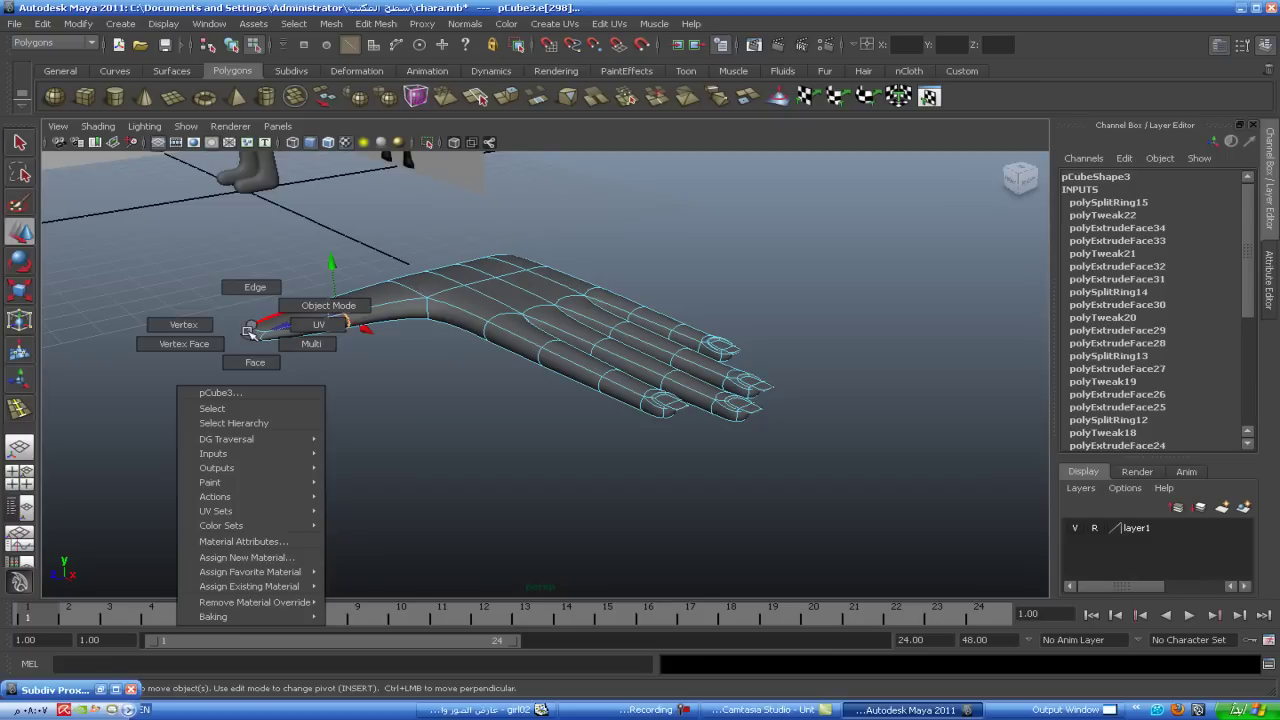
pyautogui.click(191, 325)
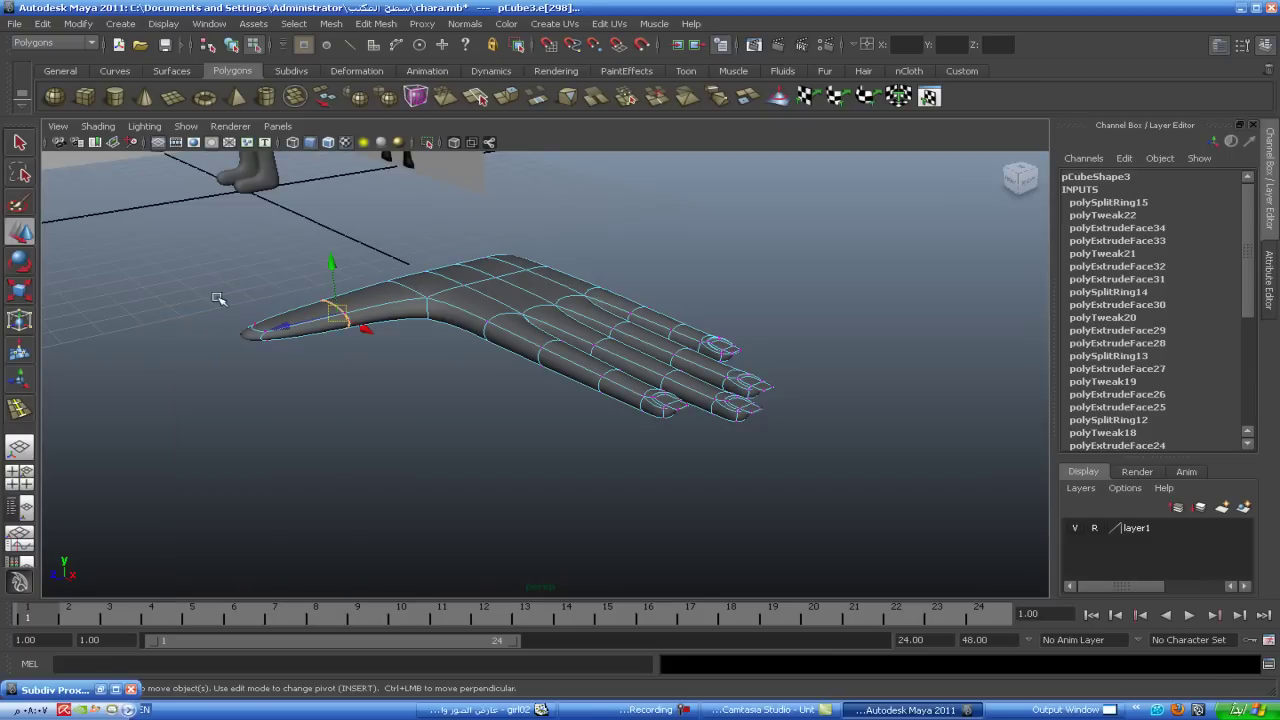
pyautogui.moveTo(218, 300); pyautogui.dragTo(277, 376)
pyautogui.moveTo(195, 346)
pyautogui.mouseDown()
pyautogui.moveTo(408, 373)
pyautogui.moveTo(329, 449)
pyautogui.mouseUp()
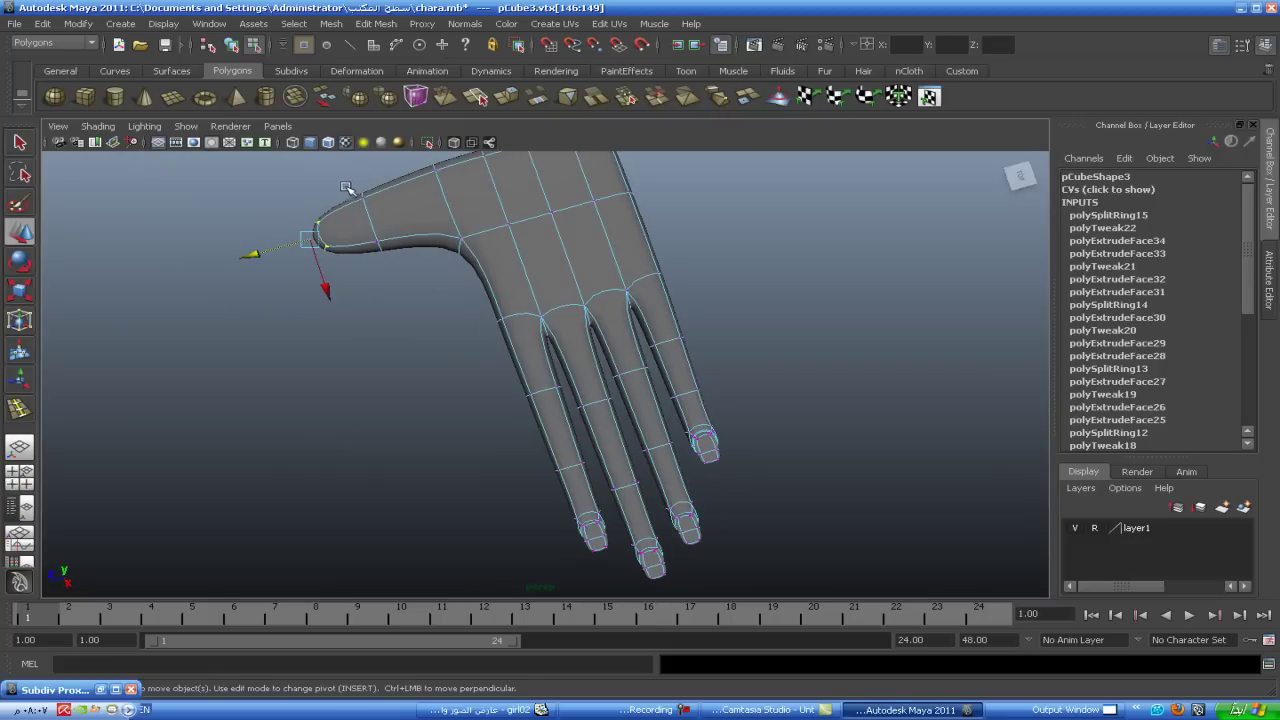
pyautogui.moveTo(397, 255); pyautogui.dragTo(402, 265, button='middle')
pyautogui.moveTo(342, 236)
pyautogui.mouseDown()
pyautogui.moveTo(388, 207)
pyautogui.moveTo(471, 266)
pyautogui.moveTo(221, 279)
pyautogui.mouseUp()
# - Move the thumb-side vertices right, undo one move, and nudge the top-left vertex upward
pyautogui.moveTo(384, 378)
pyautogui.keyDown('alt'); pyautogui.mouseDown()
pyautogui.moveTo(466, 374)
pyautogui.moveTo(451, 474)
pyautogui.moveTo(457, 409)
pyautogui.moveTo(363, 289)
pyautogui.moveTo(376, 284)
pyautogui.moveTo(500, 366)
pyautogui.moveTo(463, 449)
pyautogui.moveTo(465, 345)
pyautogui.mouseUp(); pyautogui.keyUp('alt')
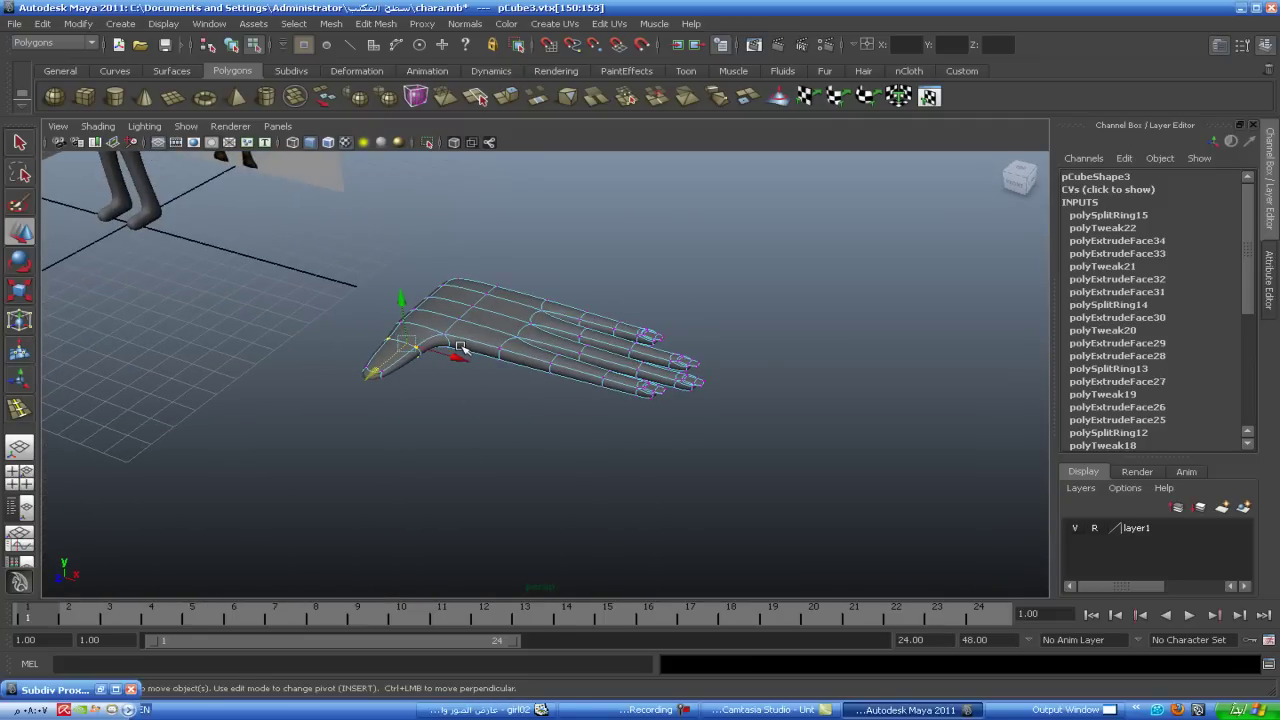
pyautogui.moveTo(450, 372)
pyautogui.keyDown('alt'); pyautogui.mouseDown()
pyautogui.moveTo(463, 437)
pyautogui.moveTo(314, 314)
pyautogui.mouseUp(); pyautogui.keyUp('alt')
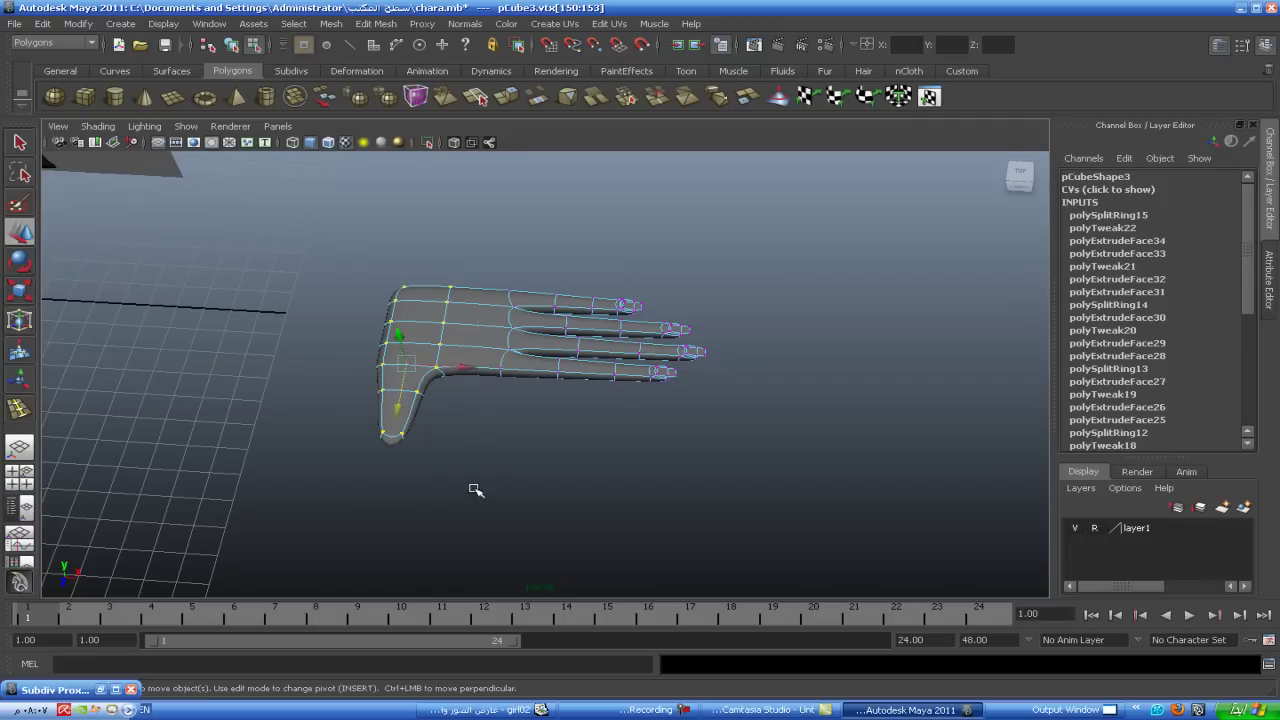
pyautogui.moveTo(447, 368)
pyautogui.mouseDown()
pyautogui.moveTo(497, 368)
pyautogui.moveTo(494, 463)
pyautogui.moveTo(387, 397)
pyautogui.moveTo(351, 437)
pyautogui.moveTo(429, 437)
pyautogui.moveTo(491, 403)
pyautogui.moveTo(466, 337)
pyautogui.moveTo(463, 426)
pyautogui.moveTo(449, 449)
pyautogui.moveTo(362, 413)
pyautogui.moveTo(443, 391)
pyautogui.moveTo(369, 363)
pyautogui.moveTo(378, 348)
pyautogui.mouseUp()
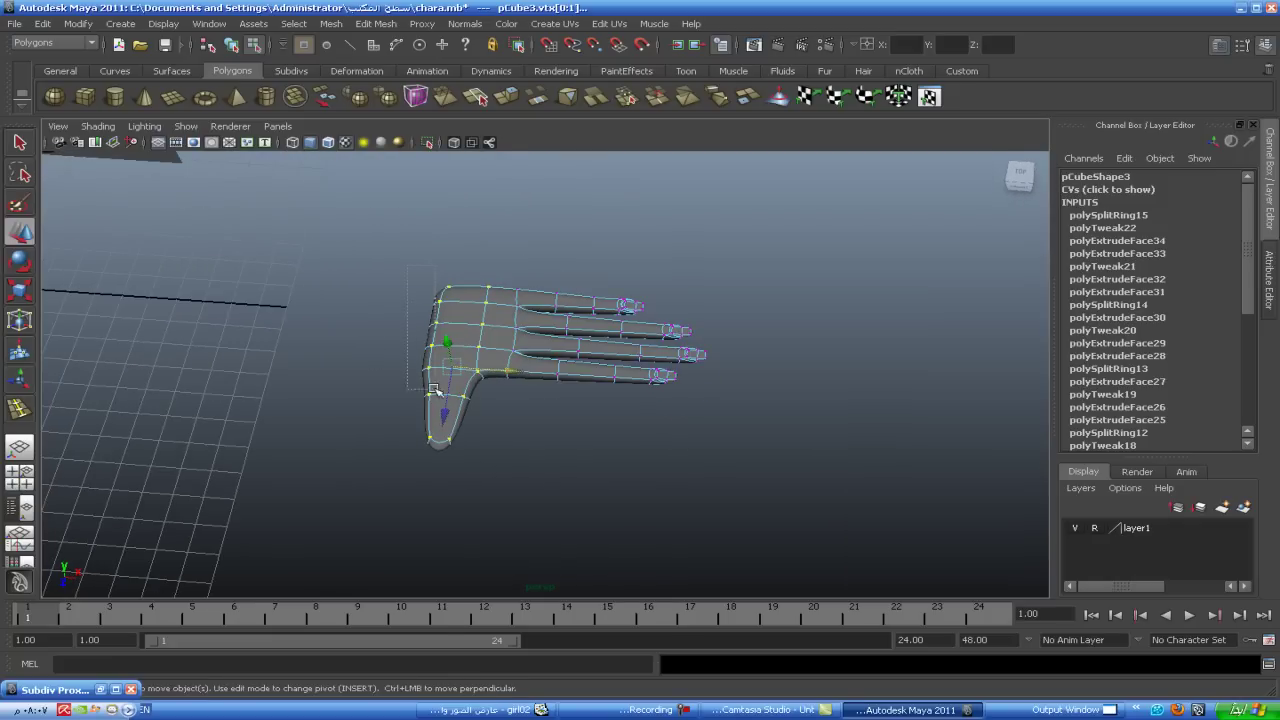
pyautogui.moveTo(445, 461); pyautogui.dragTo(445, 461)
pyautogui.moveTo(485, 385); pyautogui.dragTo(493, 380)
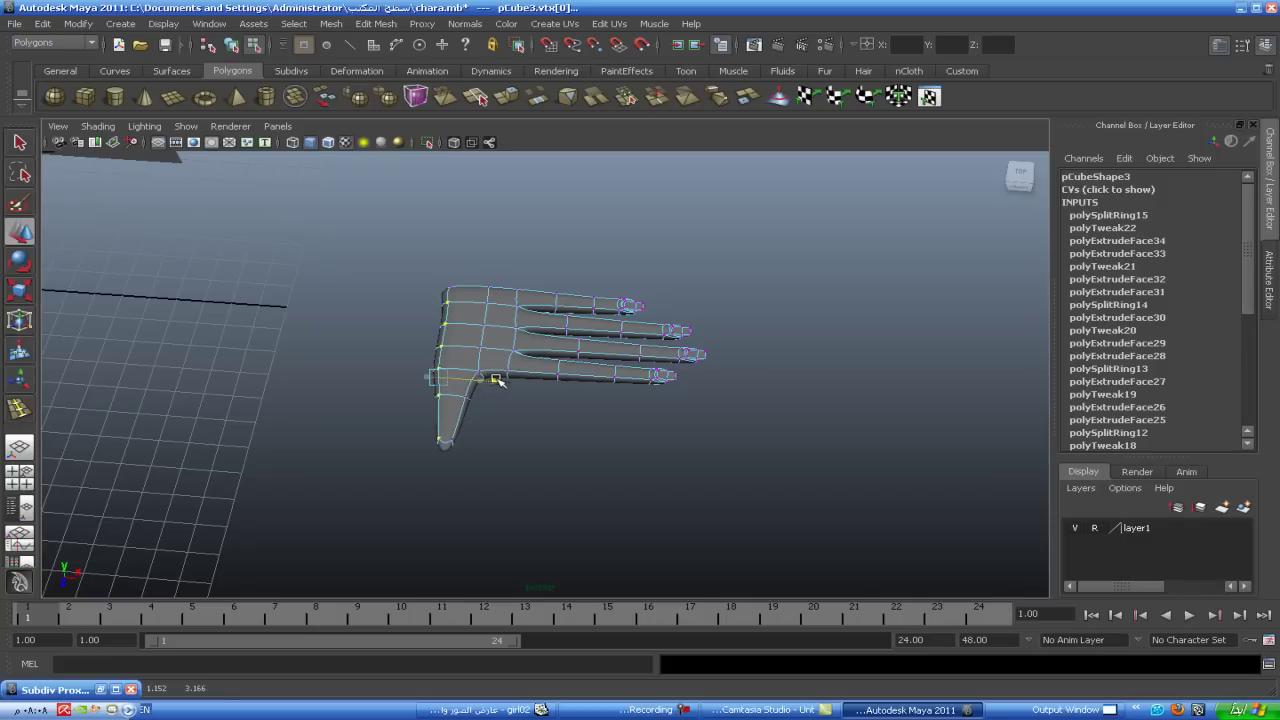
pyautogui.hotkey('ctrl', 'z')
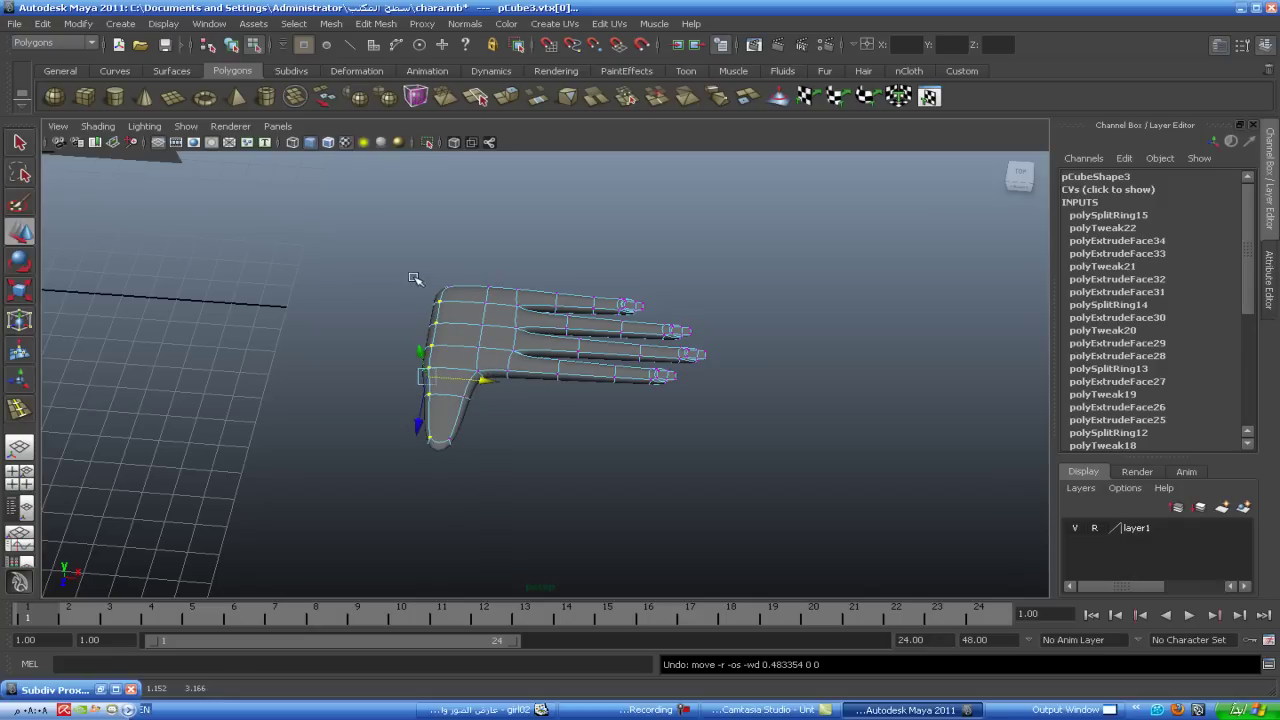
pyautogui.moveTo(485, 391)
pyautogui.mouseDown()
pyautogui.moveTo(490, 366)
pyautogui.moveTo(580, 380)
pyautogui.moveTo(534, 309)
pyautogui.moveTo(434, 391)
pyautogui.moveTo(417, 381)
pyautogui.moveTo(440, 370)
pyautogui.moveTo(428, 380)
pyautogui.mouseUp()
pyautogui.press('space')
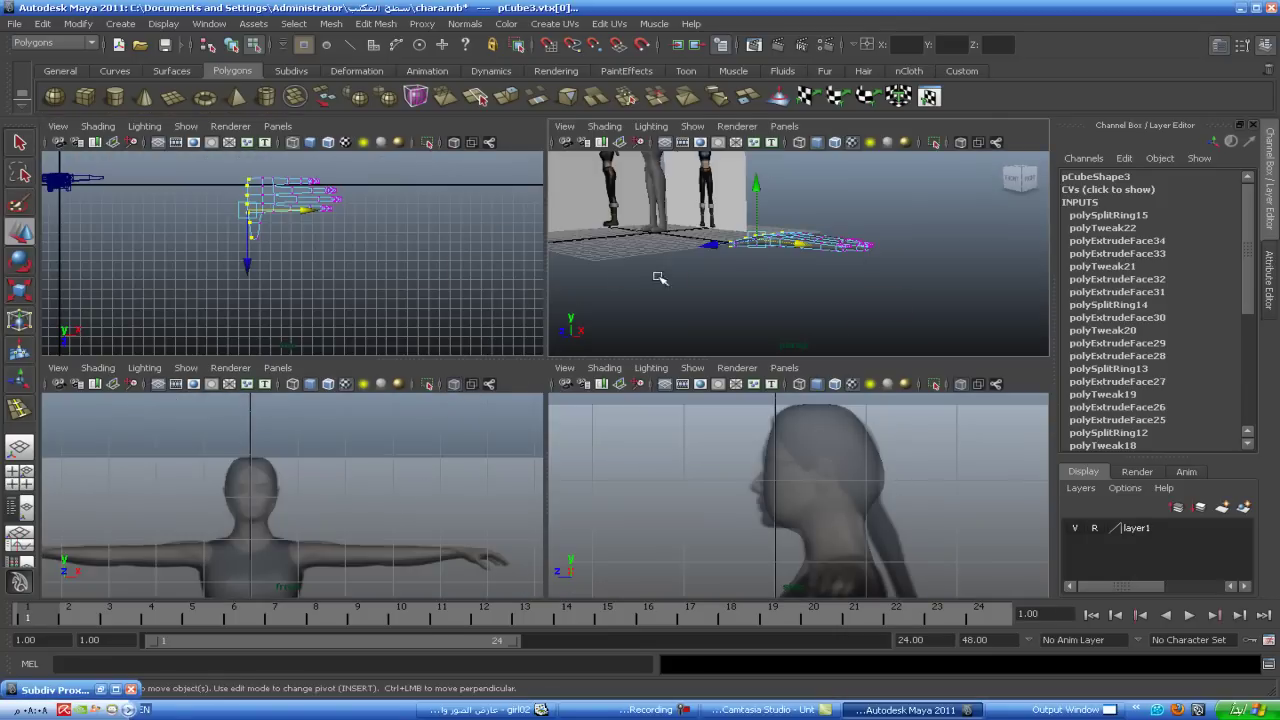
# - Frame the hand in a single perspective view and shift the thumb-base vertex column left
pyautogui.press('space')
pyautogui.keyDown('alt'); pyautogui.moveTo(537, 403); pyautogui.dragTo(474, 389); pyautogui.keyUp('alt')
pyautogui.press('f')
pyautogui.press('3')
pyautogui.press('1')
pyautogui.scroll(3, 463, 431)
pyautogui.moveTo(463, 431)
pyautogui.keyDown('alt'); pyautogui.mouseDown()
pyautogui.moveTo(531, 466)
pyautogui.moveTo(398, 470)
pyautogui.moveTo(439, 398)
pyautogui.mouseUp(); pyautogui.keyUp('alt')
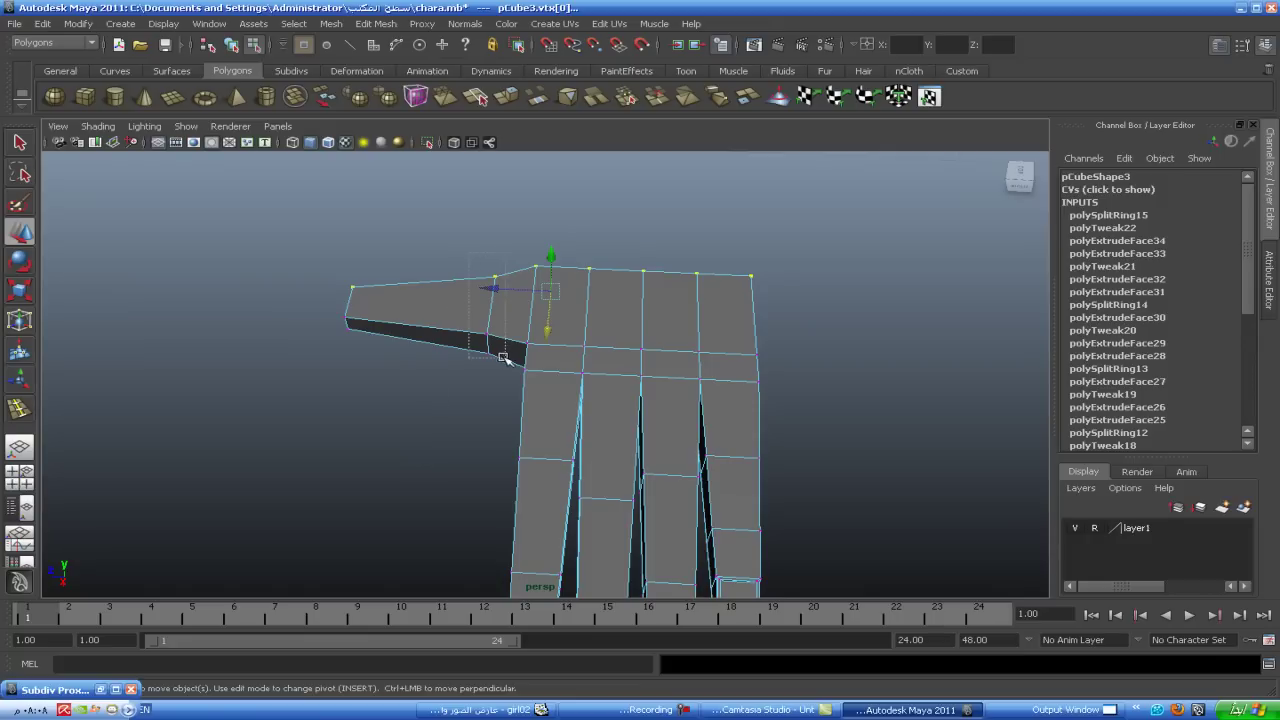
pyautogui.moveTo(503, 368); pyautogui.dragTo(503, 368)
pyautogui.moveTo(466, 309); pyautogui.dragTo(430, 313)
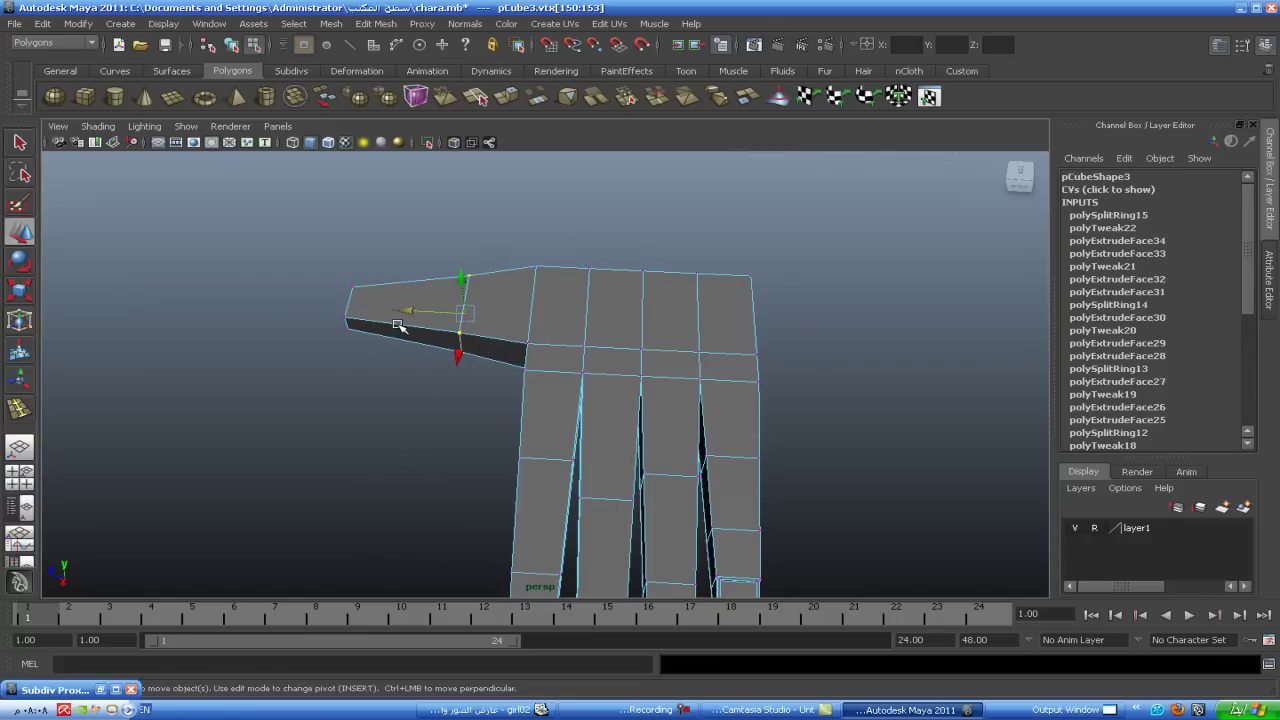
# - Insert an additional edge loop across the thumb near its tip
pyautogui.moveTo(398, 325); pyautogui.dragTo(386, 287, button='right')
pyautogui.click(401, 324)
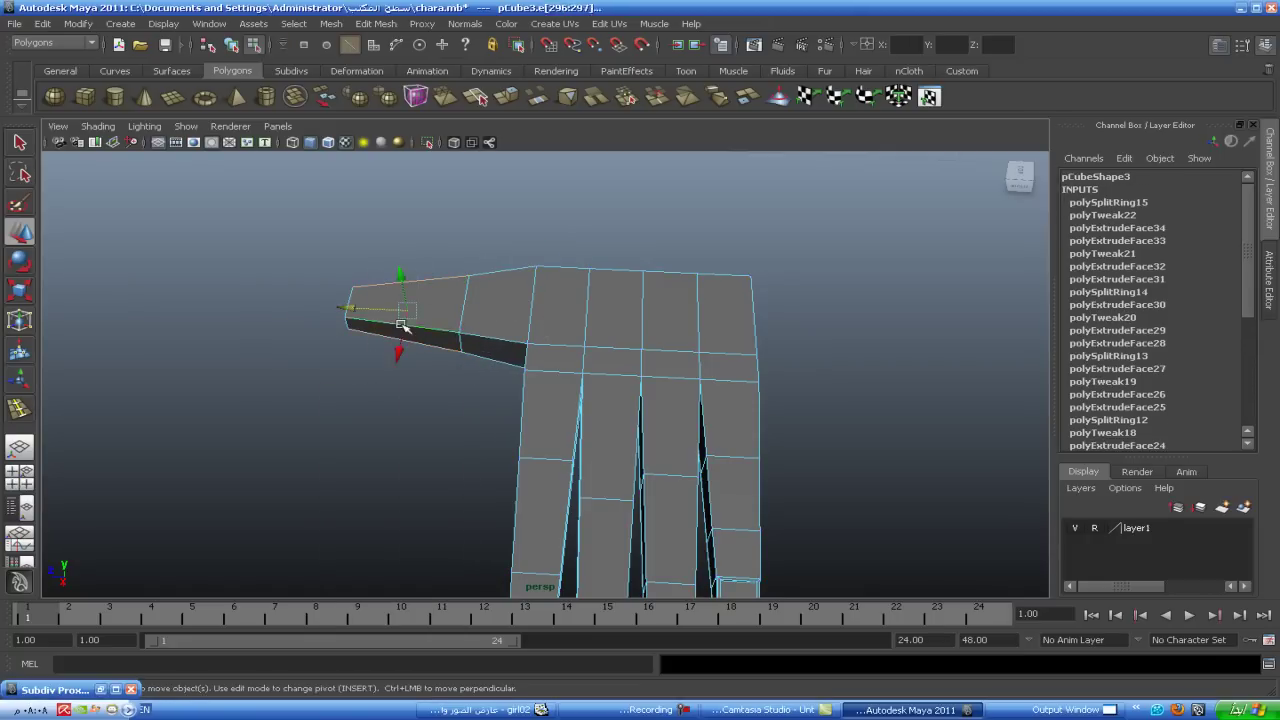
pyautogui.rightClick(415, 326)
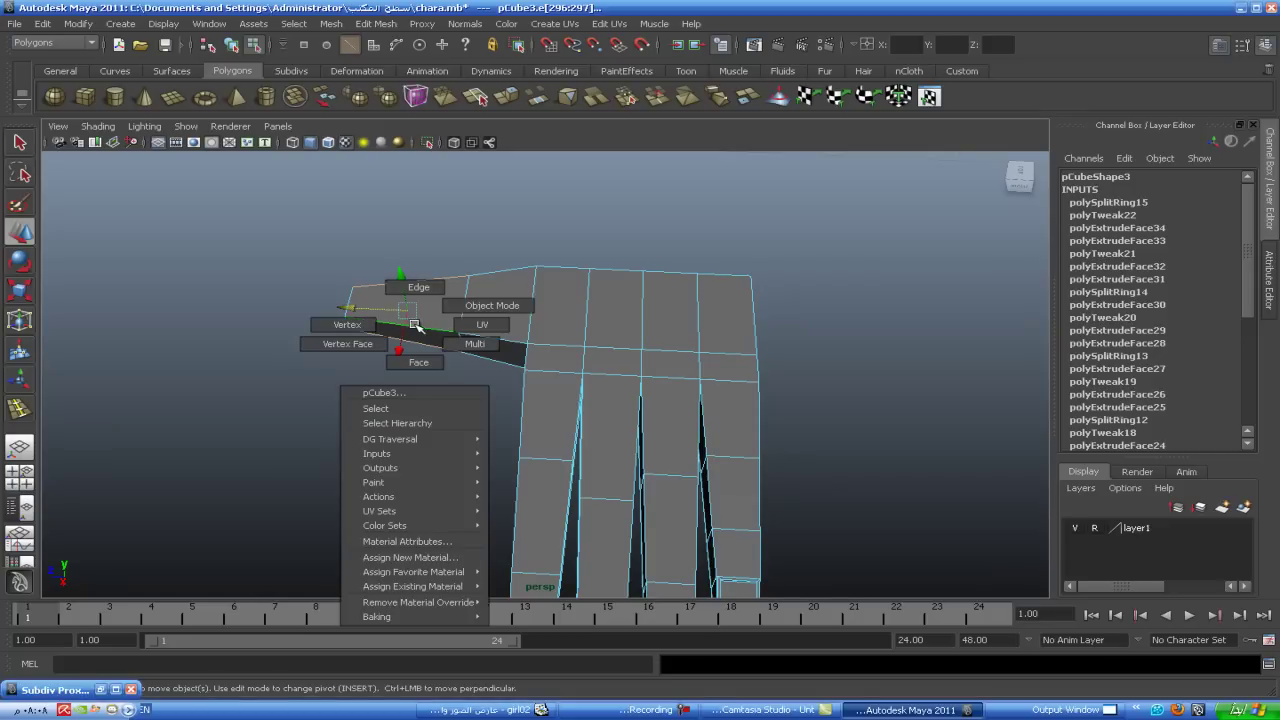
pyautogui.click(405, 320)
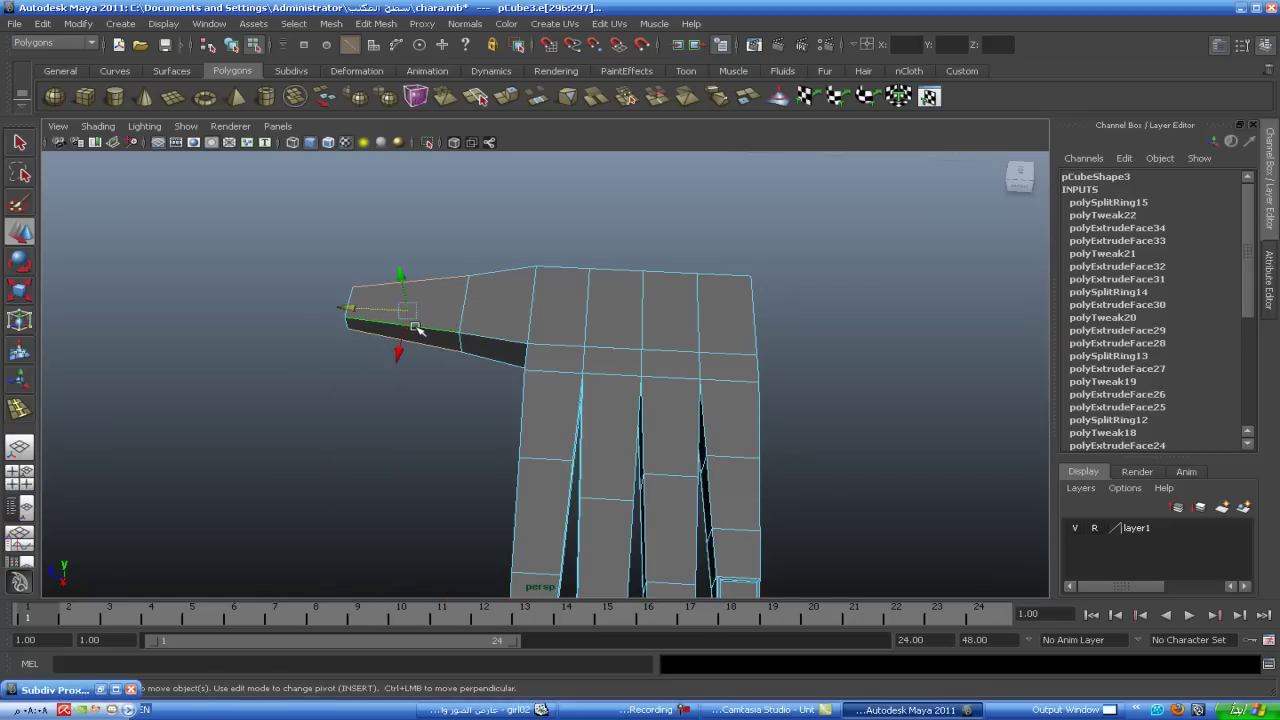
pyautogui.keyDown('shift'); pyautogui.moveTo(416, 328); pyautogui.dragTo(393, 430, button='right'); pyautogui.keyUp('shift')
pyautogui.moveTo(416, 334); pyautogui.dragTo(390, 331)
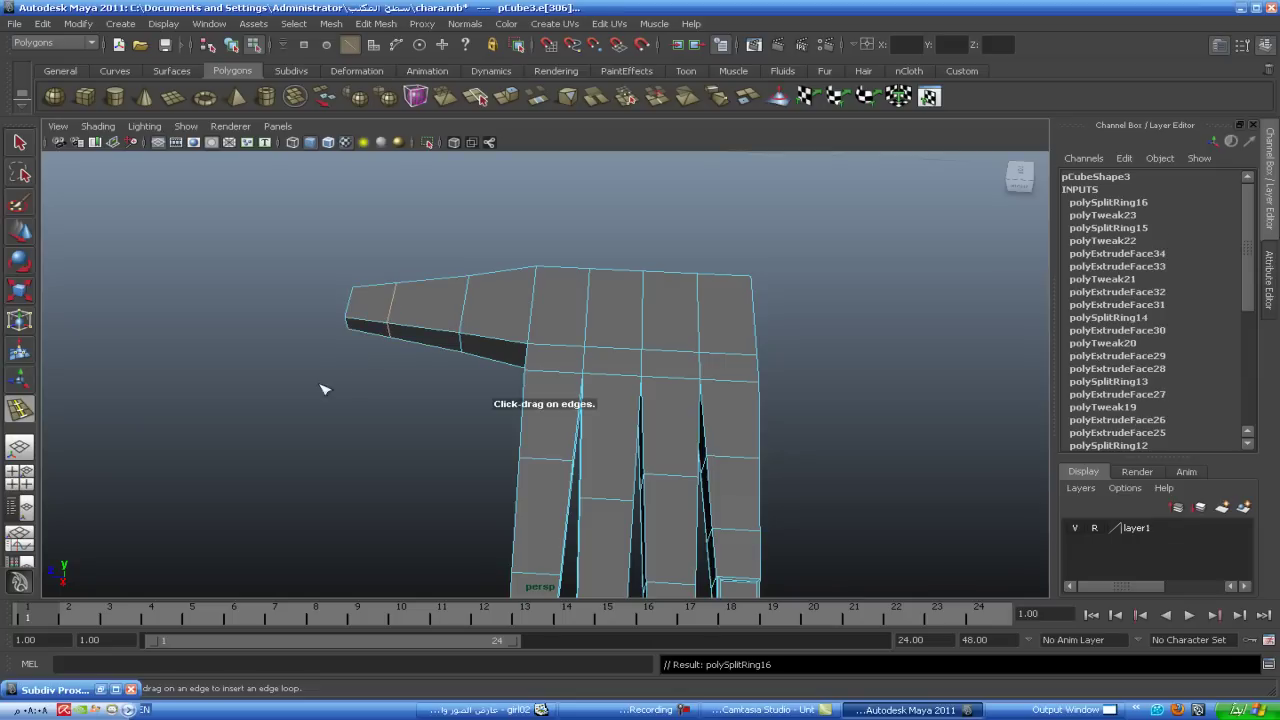
pyautogui.click(22, 235)
pyautogui.keyDown('alt'); pyautogui.moveTo(237, 406); pyautogui.dragTo(286, 423); pyautogui.keyUp('alt')
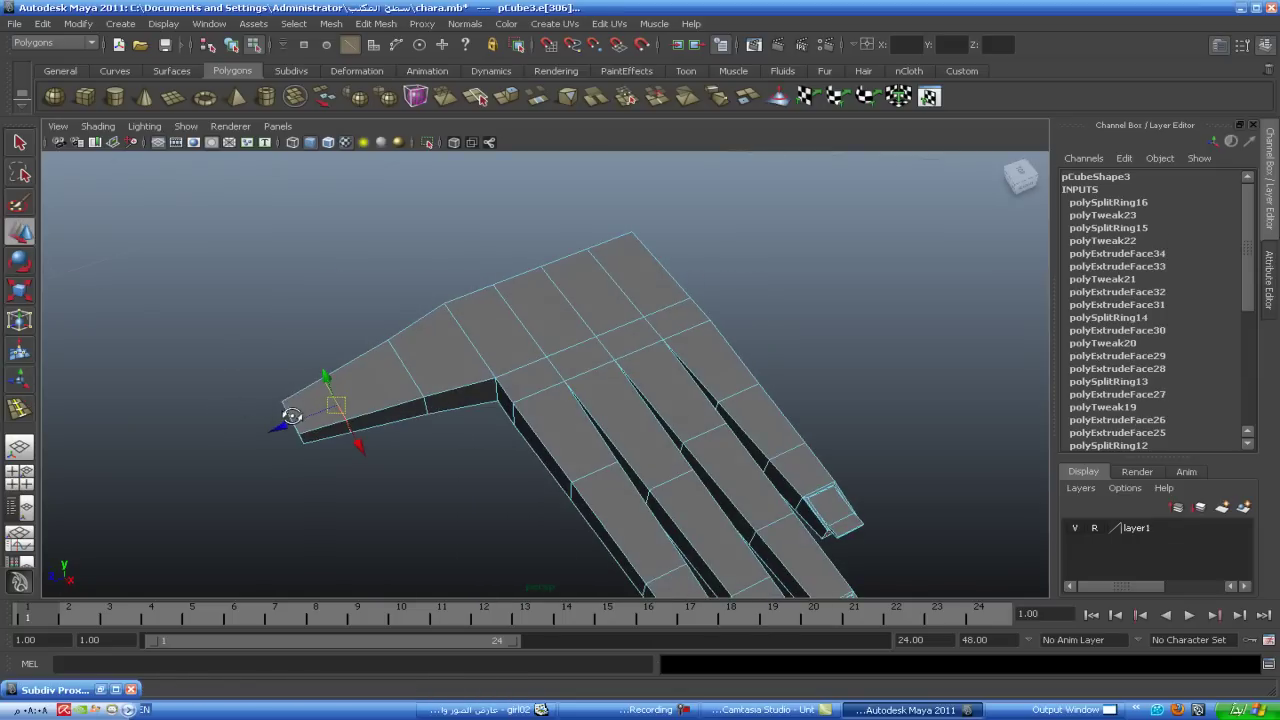
# - Extrude the thumb-tip face and scale it inward into an inset
pyautogui.rightClick(302, 432)
pyautogui.click(310, 412)
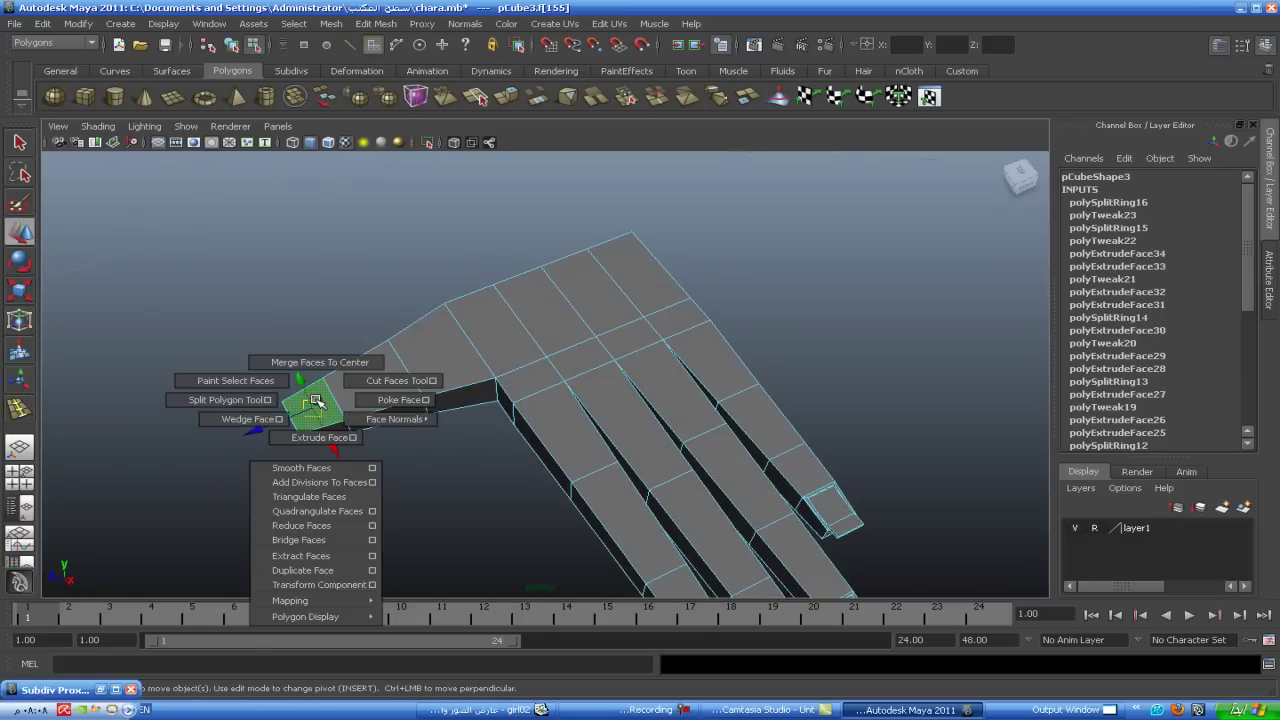
pyautogui.keyDown('shift'); pyautogui.moveTo(302, 435); pyautogui.dragTo(316, 437, button='right'); pyautogui.keyUp('shift')
pyautogui.keyDown('alt'); pyautogui.moveTo(316, 437); pyautogui.dragTo(503, 449); pyautogui.keyUp('alt')
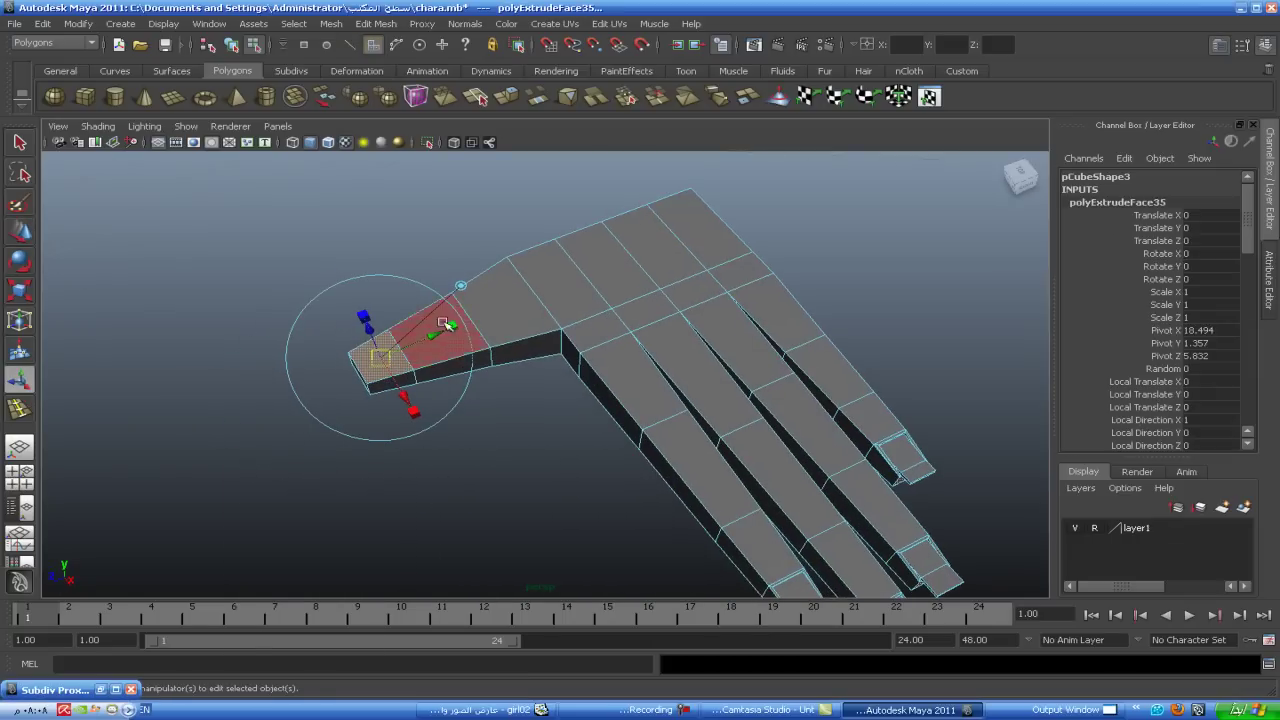
pyautogui.click(413, 412)
pyautogui.moveTo(378, 358); pyautogui.dragTo(372, 362)
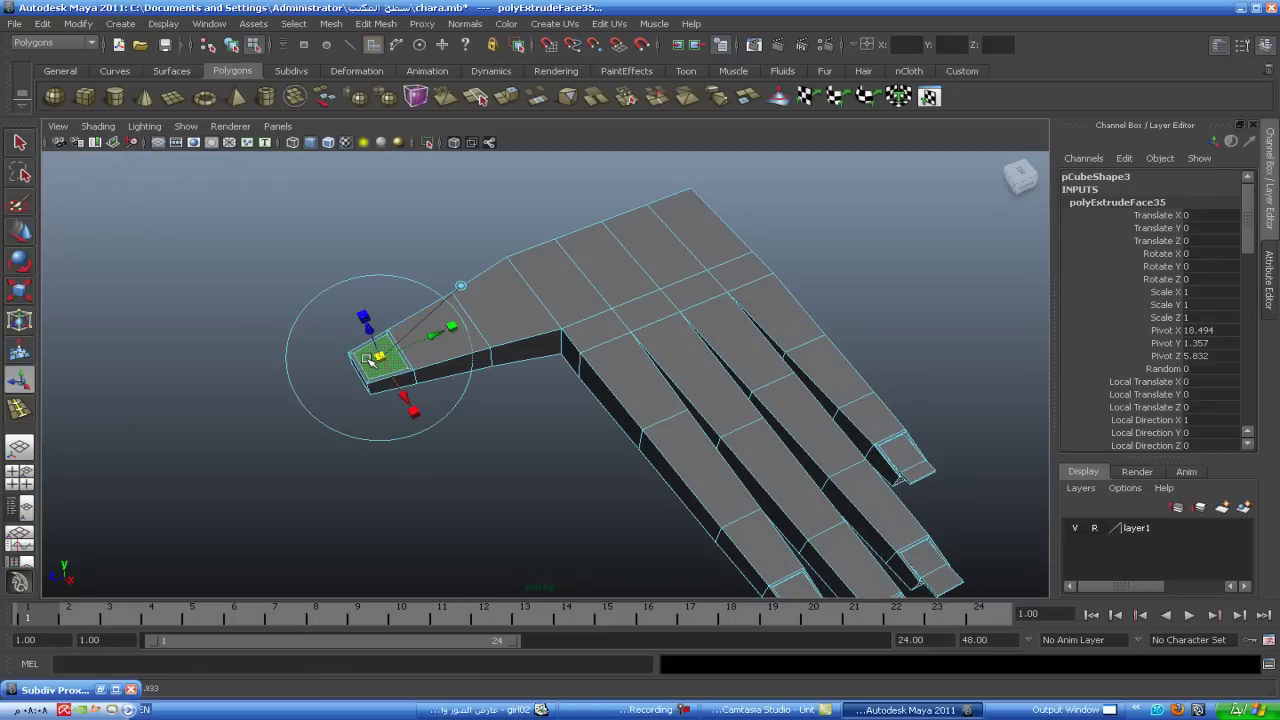
# - Extrude the inset face again and sink it slightly to form the thumb nail
pyautogui.press('g')
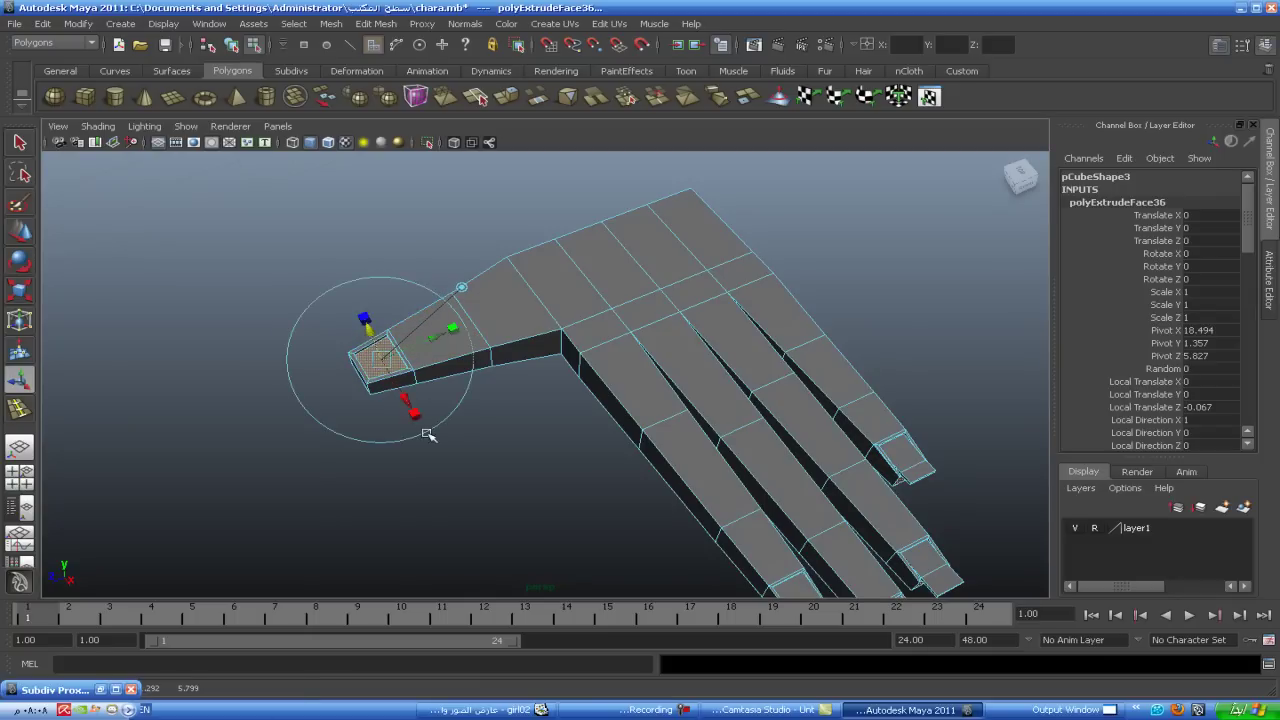
pyautogui.scroll(5, 414, 431)
pyautogui.keyDown('alt'); pyautogui.moveTo(414, 431); pyautogui.dragTo(523, 434, button='middle'); pyautogui.keyUp('alt')
pyautogui.press('super')
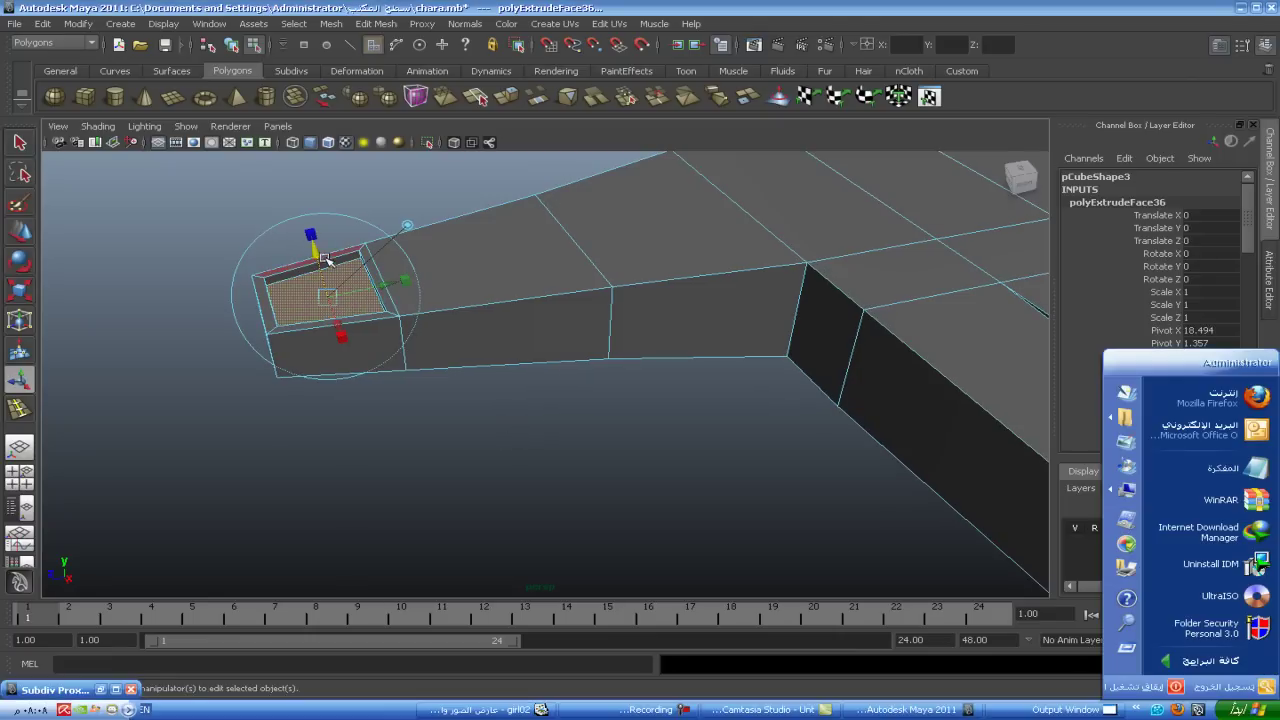
pyautogui.click(318, 250)
pyautogui.moveTo(318, 250); pyautogui.dragTo(310, 255)
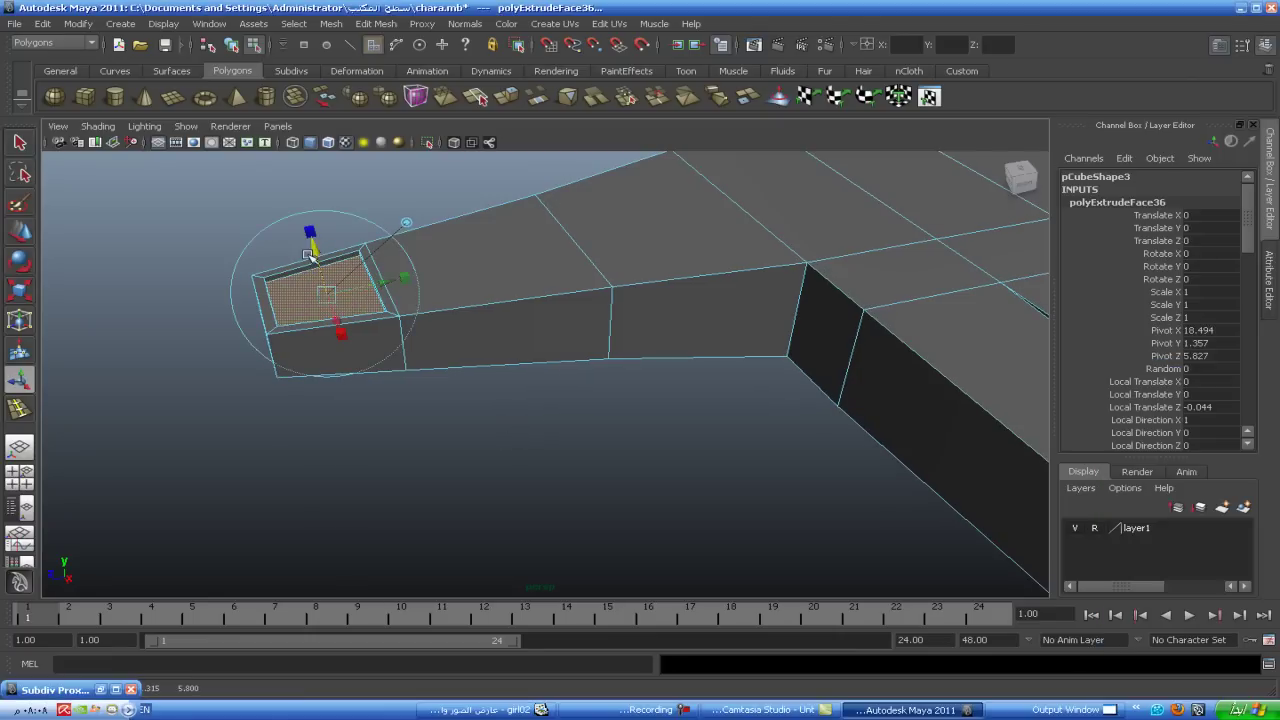
pyautogui.moveTo(341, 453)
pyautogui.keyDown('alt'); pyautogui.mouseDown()
pyautogui.moveTo(400, 491)
pyautogui.moveTo(297, 486)
pyautogui.mouseUp(); pyautogui.keyUp('alt')
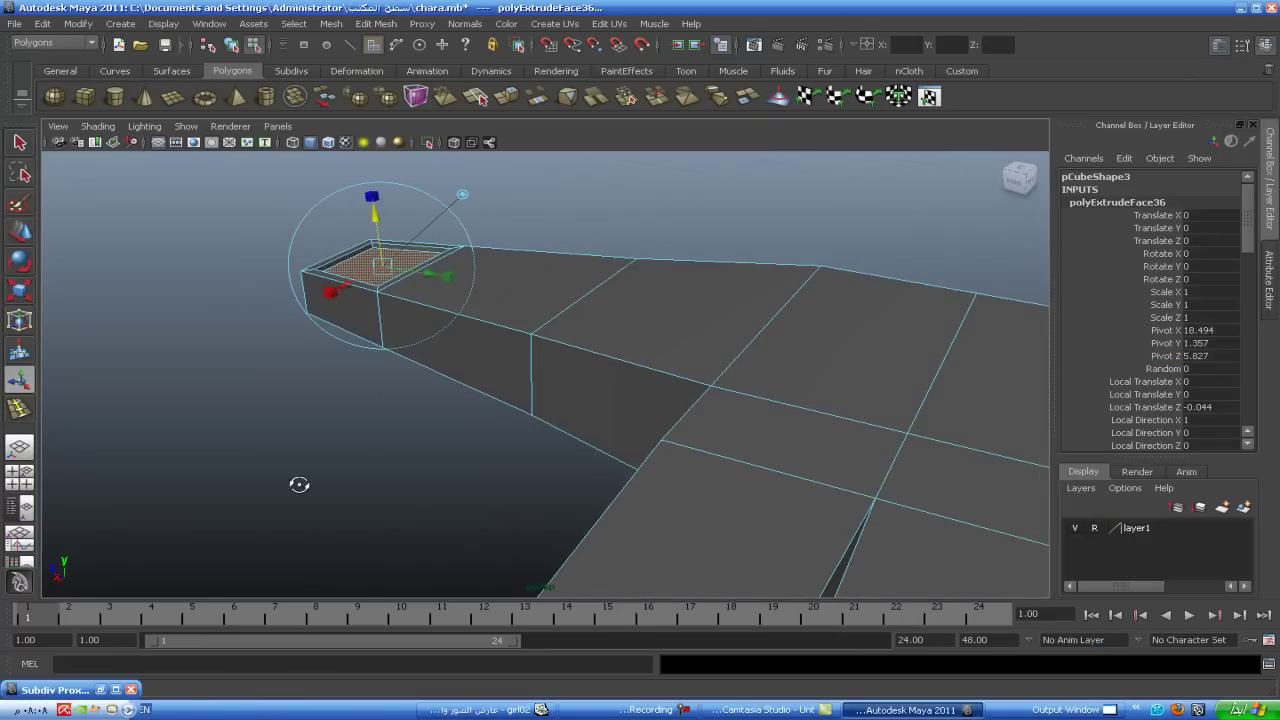
# - Extrude the thumb's nail face outward by 0.358 to lengthen the tip
pyautogui.moveTo(330, 262); pyautogui.dragTo(331, 244, button='right')
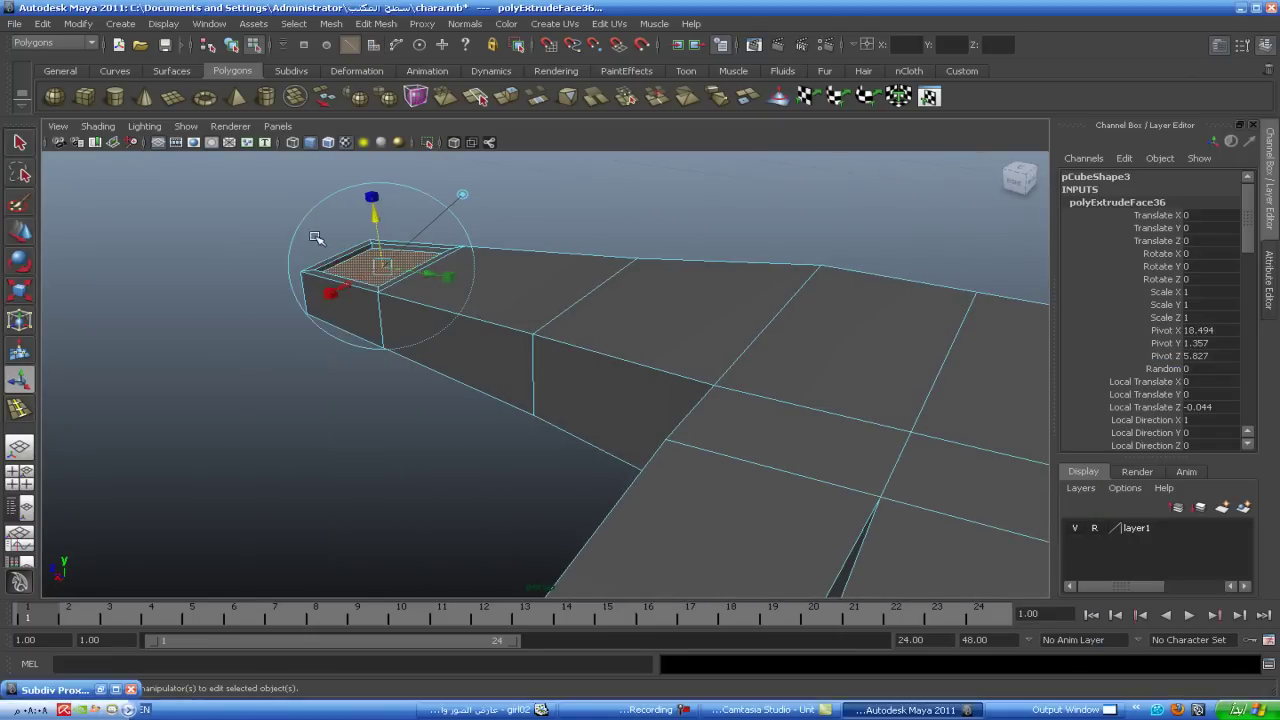
pyautogui.click(341, 261)
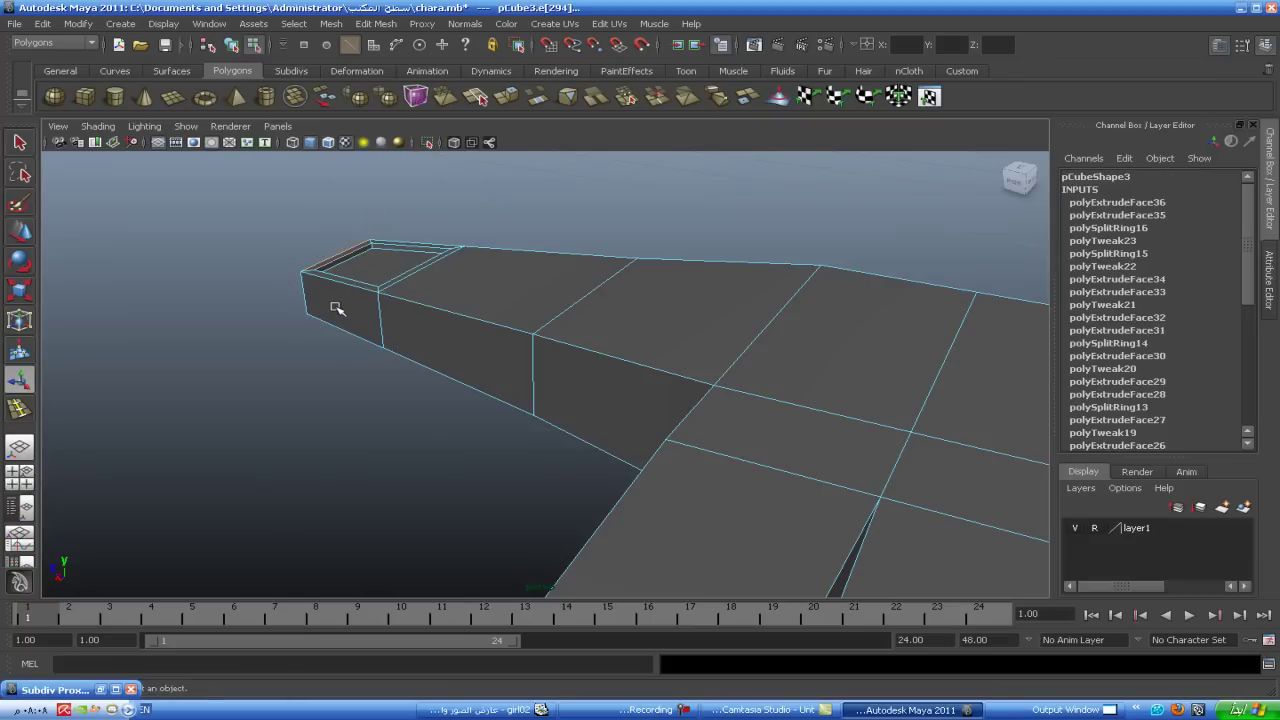
pyautogui.press('w')
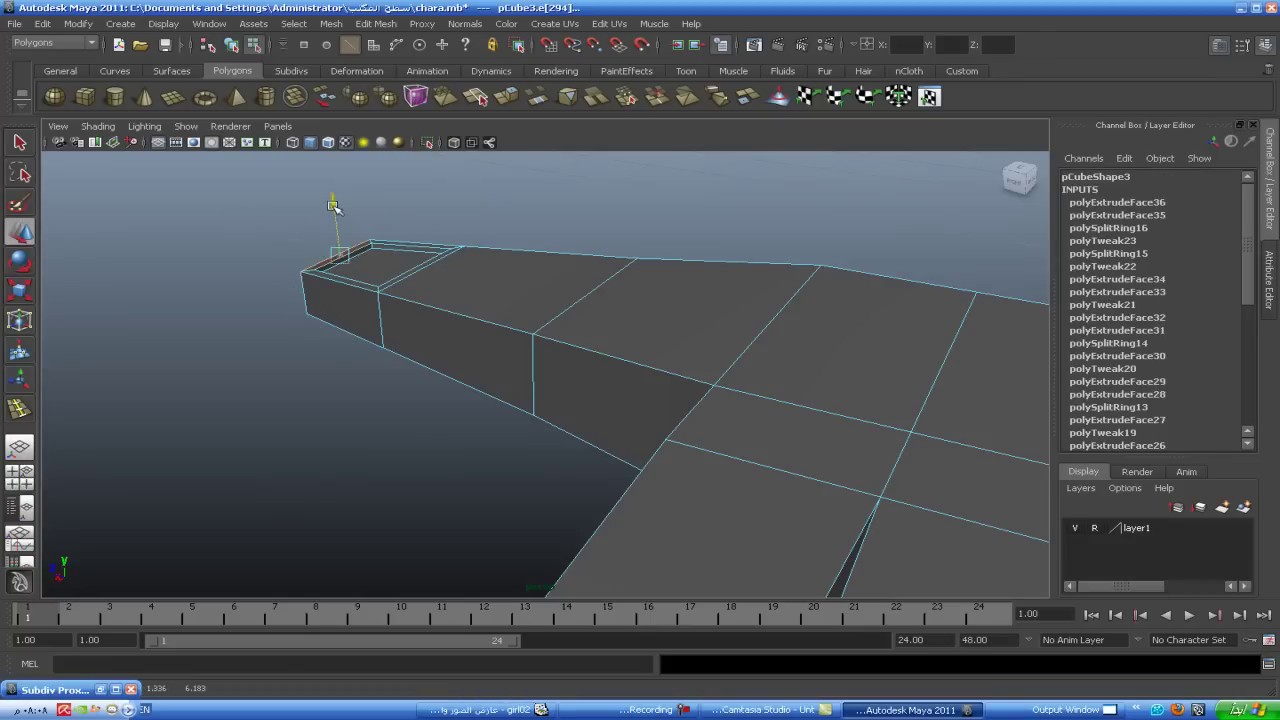
pyautogui.keyDown('alt'); pyautogui.moveTo(335, 210); pyautogui.dragTo(395, 420); pyautogui.keyUp('alt')
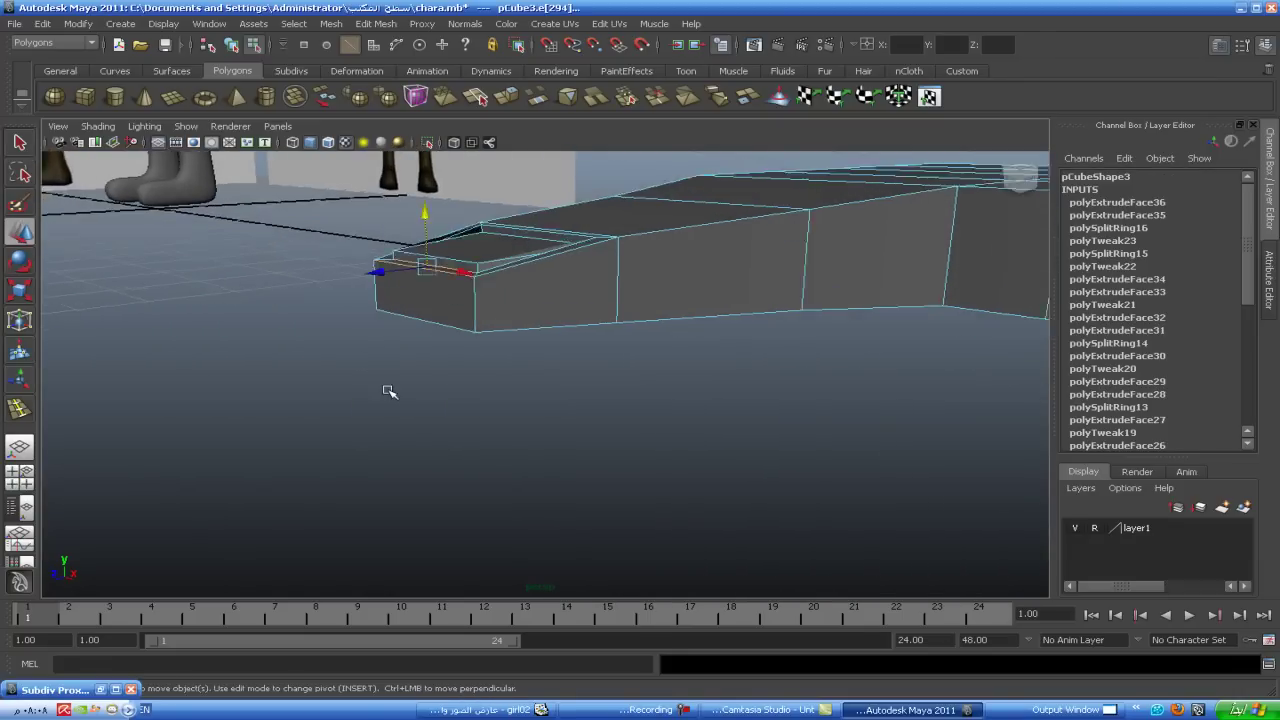
pyautogui.rightClick(430, 297)
pyautogui.click(436, 331)
pyautogui.click(436, 301)
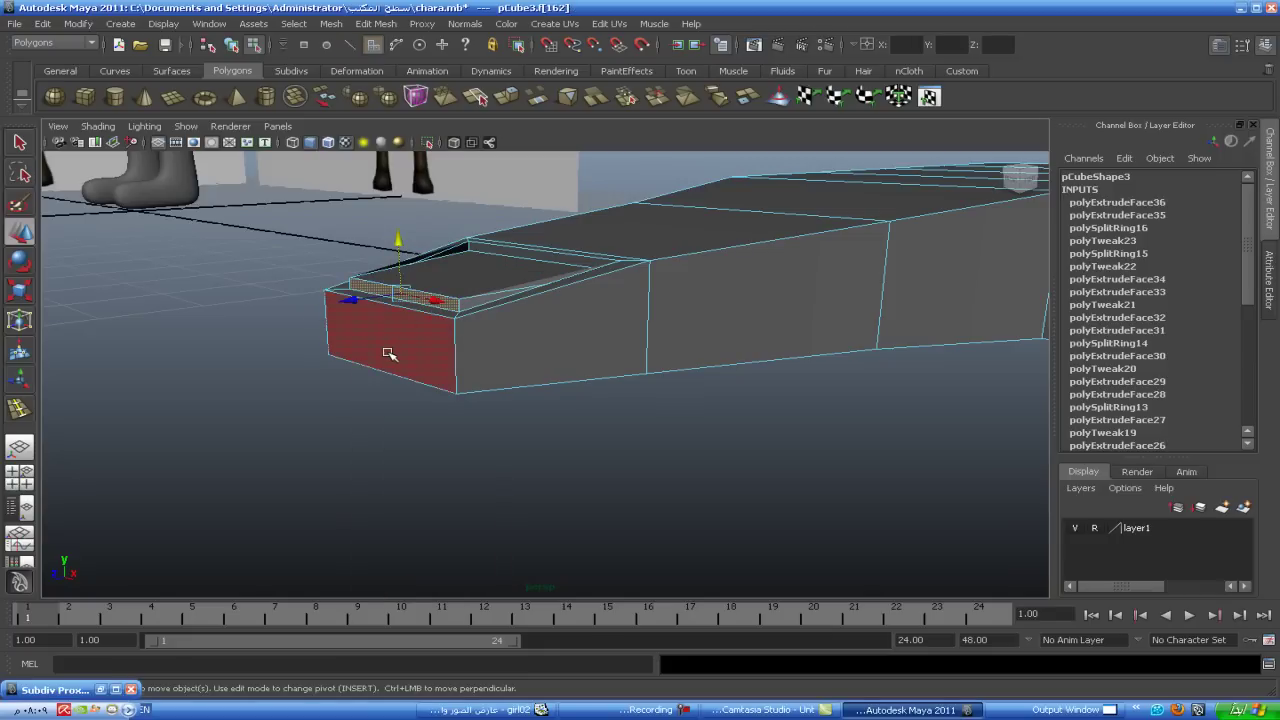
pyautogui.hotkey('ctrl', 'e')
pyautogui.keyDown('alt'); pyautogui.moveTo(390, 354); pyautogui.dragTo(350, 370); pyautogui.keyUp('alt')
pyautogui.scroll(3, 297, 396)
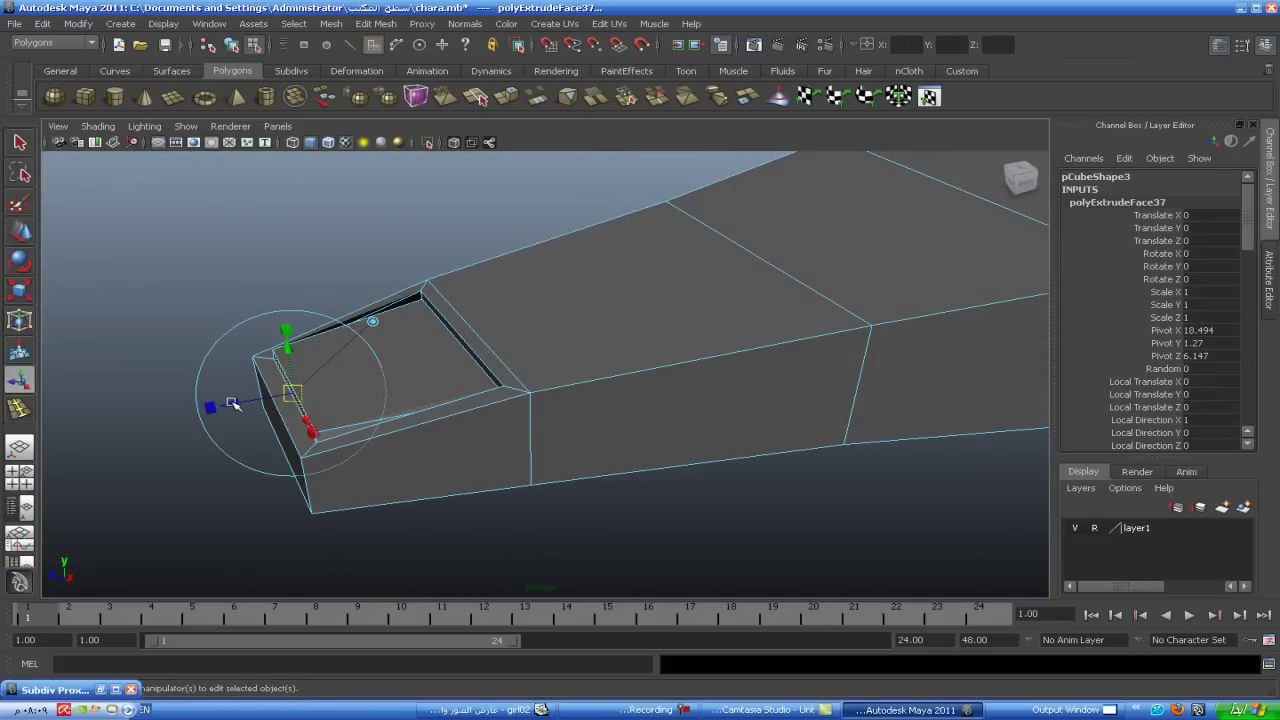
pyautogui.moveTo(232, 403); pyautogui.dragTo(134, 430)
# - Preview the hand smoothed and orbit out to see the whole hand
pyautogui.scroll(-3, 138, 436)
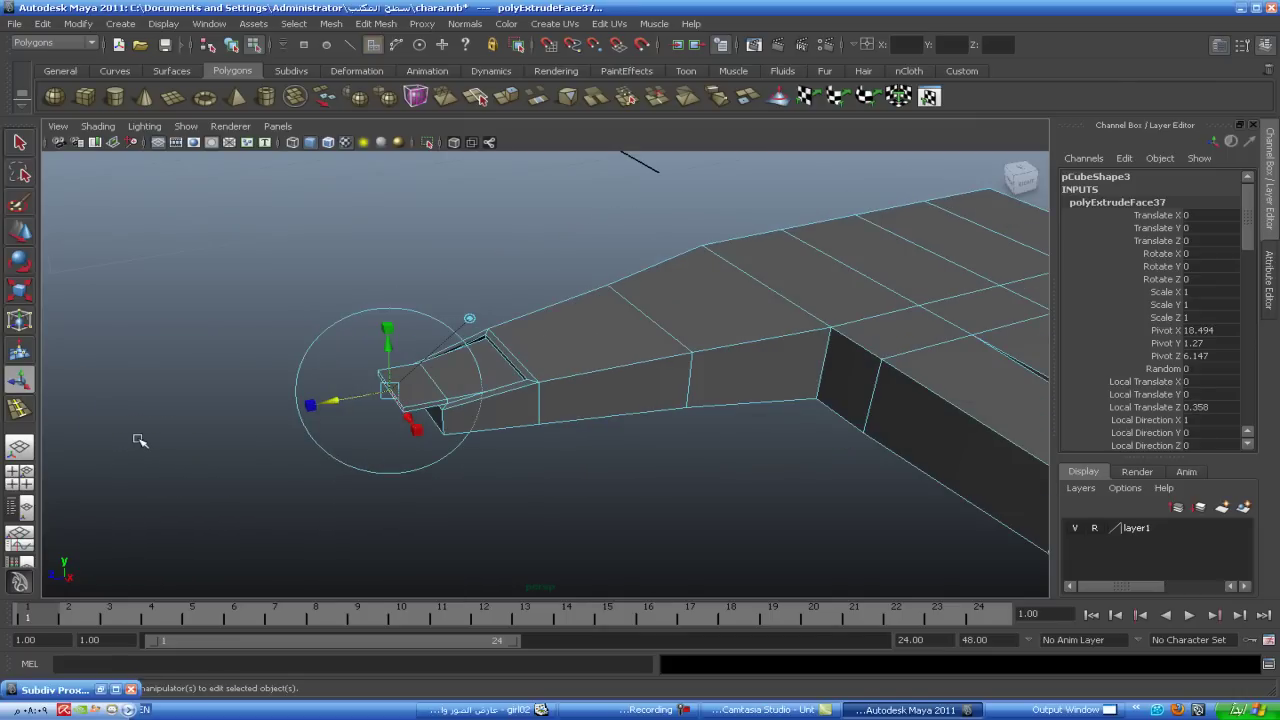
pyautogui.press('3')
pyautogui.moveTo(325, 400); pyautogui.dragTo(336, 400)
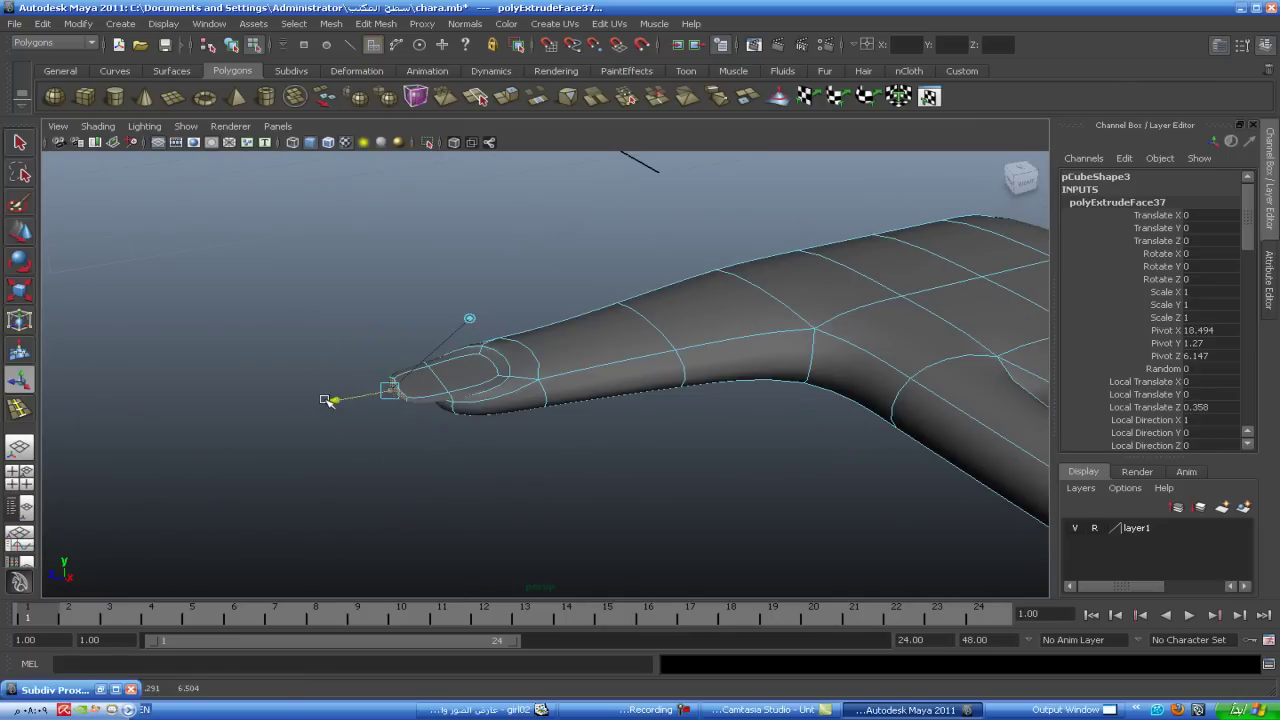
pyautogui.click(247, 354)
pyautogui.scroll(-3, 428, 417)
pyautogui.moveTo(428, 417)
pyautogui.keyDown('alt'); pyautogui.mouseDown()
pyautogui.moveTo(463, 429)
pyautogui.moveTo(206, 394)
pyautogui.moveTo(376, 401)
pyautogui.moveTo(325, 406)
pyautogui.mouseUp(); pyautogui.keyUp('alt')
# - Turn off smooth preview and box-select the vertices at all four fingertips from the top view
pyautogui.moveTo(550, 421); pyautogui.dragTo(555, 398, button='right')
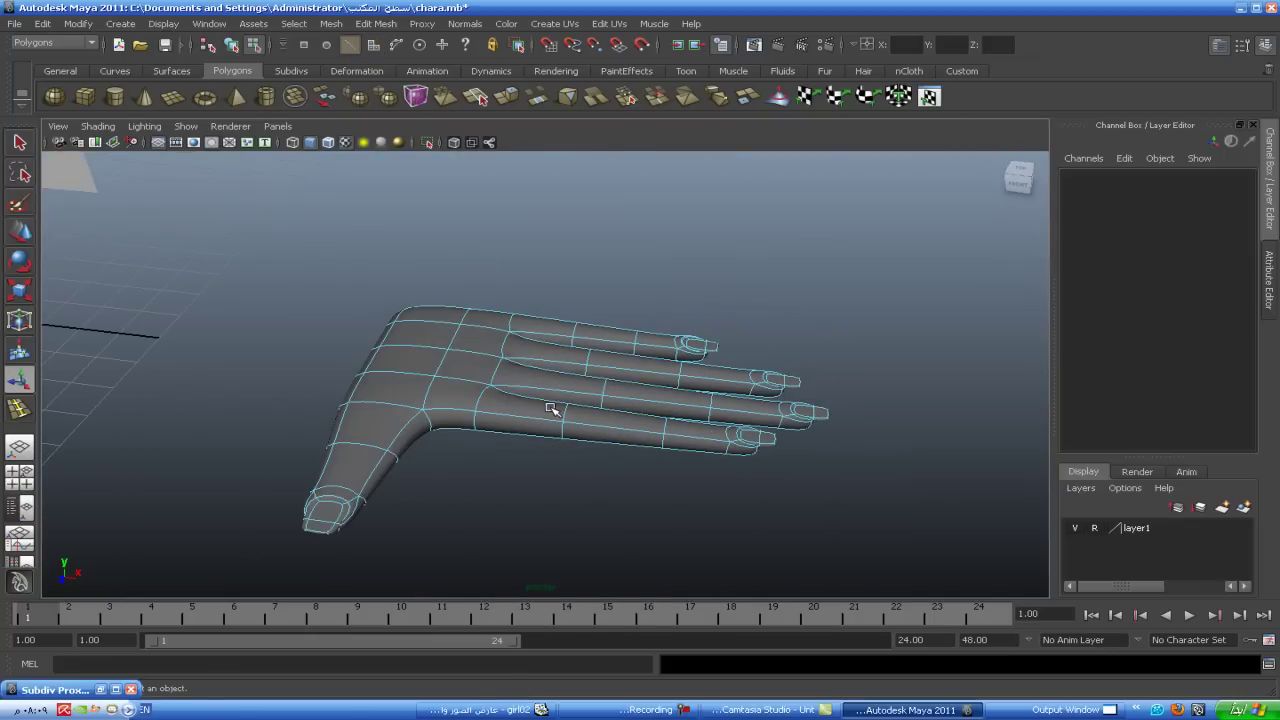
pyautogui.press('1')
pyautogui.moveTo(643, 443)
pyautogui.keyDown('alt'); pyautogui.mouseDown()
pyautogui.moveTo(671, 477)
pyautogui.moveTo(566, 486)
pyautogui.moveTo(612, 470)
pyautogui.mouseUp(); pyautogui.keyUp('alt')
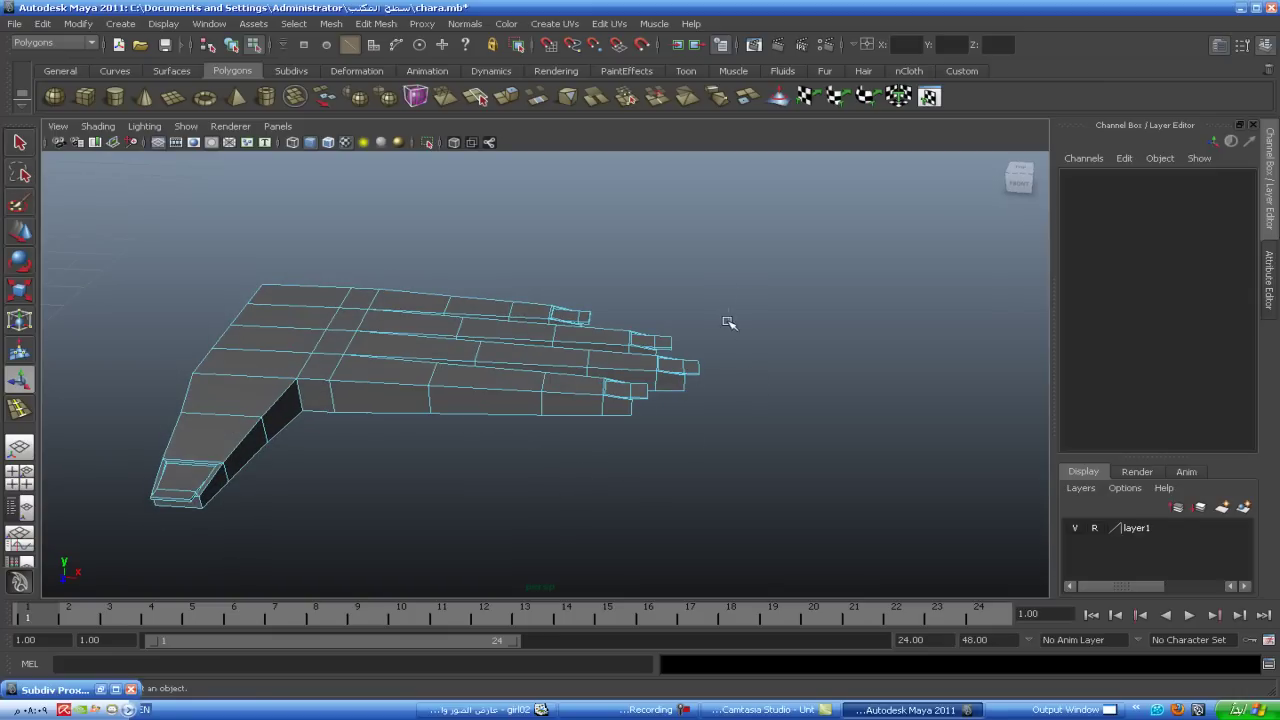
pyautogui.rightClick(617, 396)
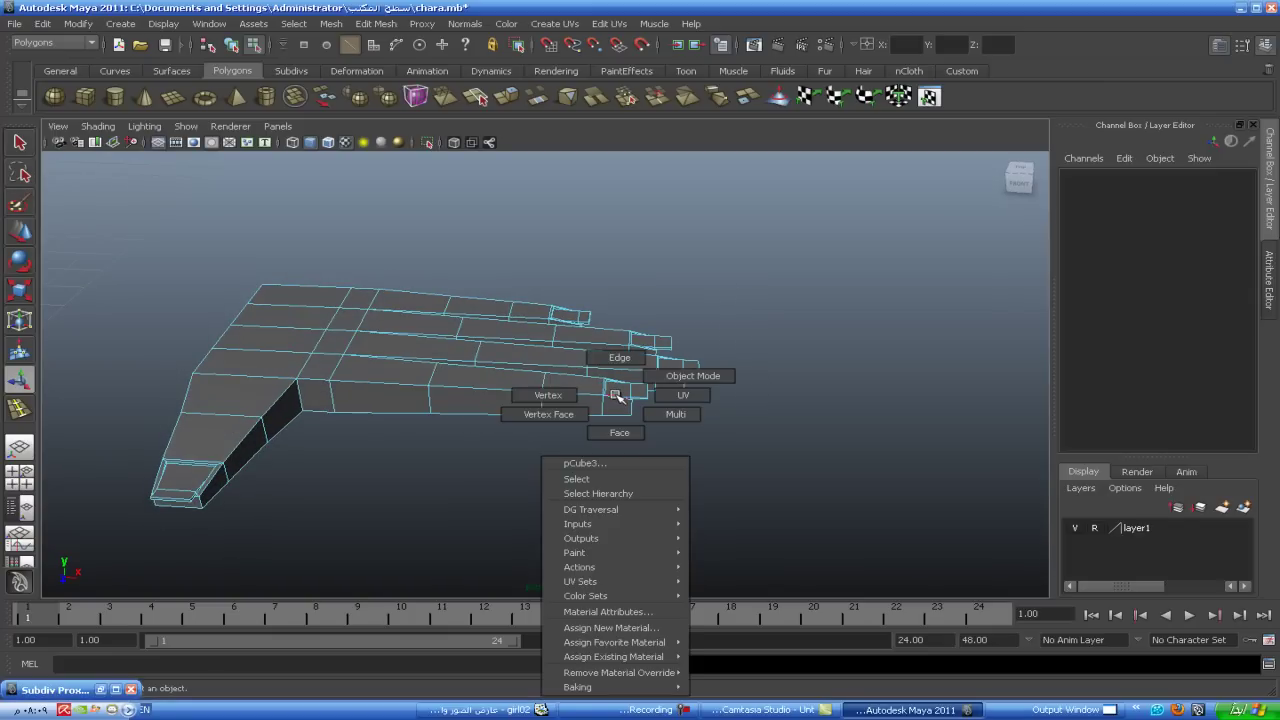
pyautogui.click(556, 395)
pyautogui.moveTo(756, 353)
pyautogui.keyDown('alt'); pyautogui.mouseDown()
pyautogui.moveTo(731, 366)
pyautogui.moveTo(731, 346)
pyautogui.moveTo(612, 417)
pyautogui.moveTo(574, 416)
pyautogui.moveTo(537, 451)
pyautogui.moveTo(536, 504)
pyautogui.mouseUp(); pyautogui.keyUp('alt')
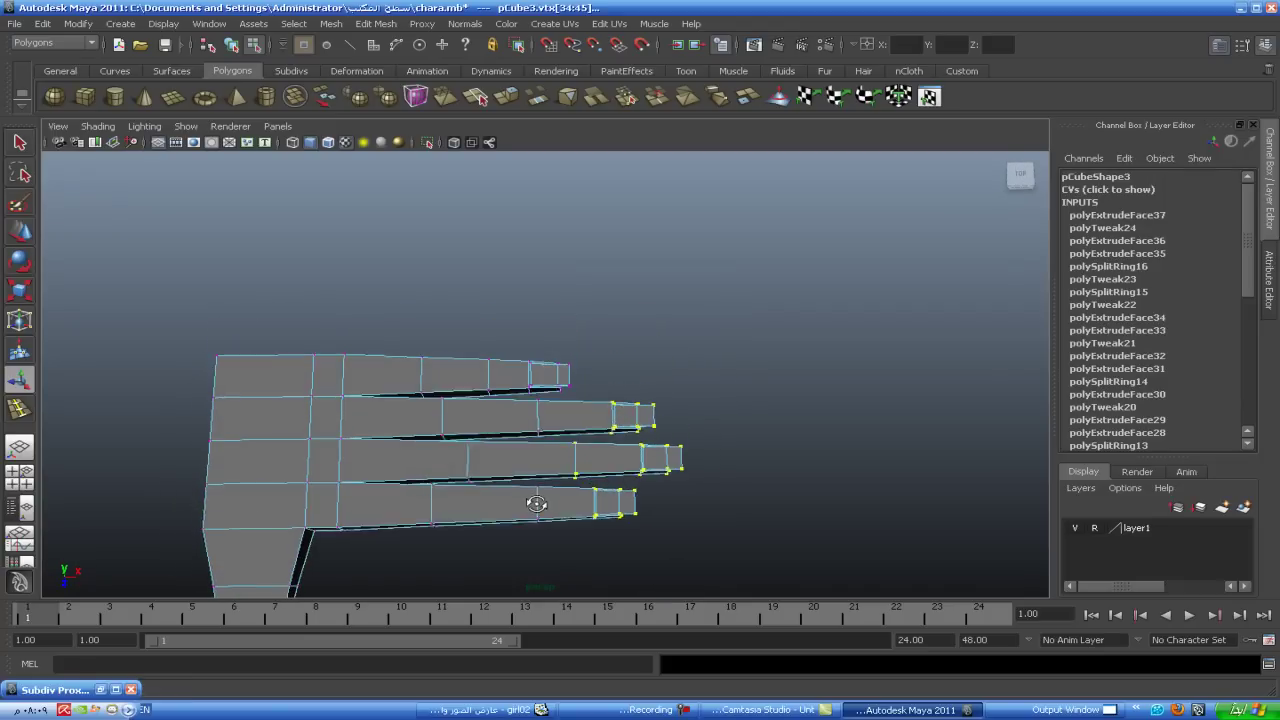
pyautogui.keyDown('alt'); pyautogui.moveTo(609, 478); pyautogui.dragTo(624, 385, button='middle'); pyautogui.keyUp('alt')
pyautogui.moveTo(762, 240)
pyautogui.mouseDown()
pyautogui.moveTo(491, 463)
pyautogui.moveTo(500, 456)
pyautogui.mouseUp()
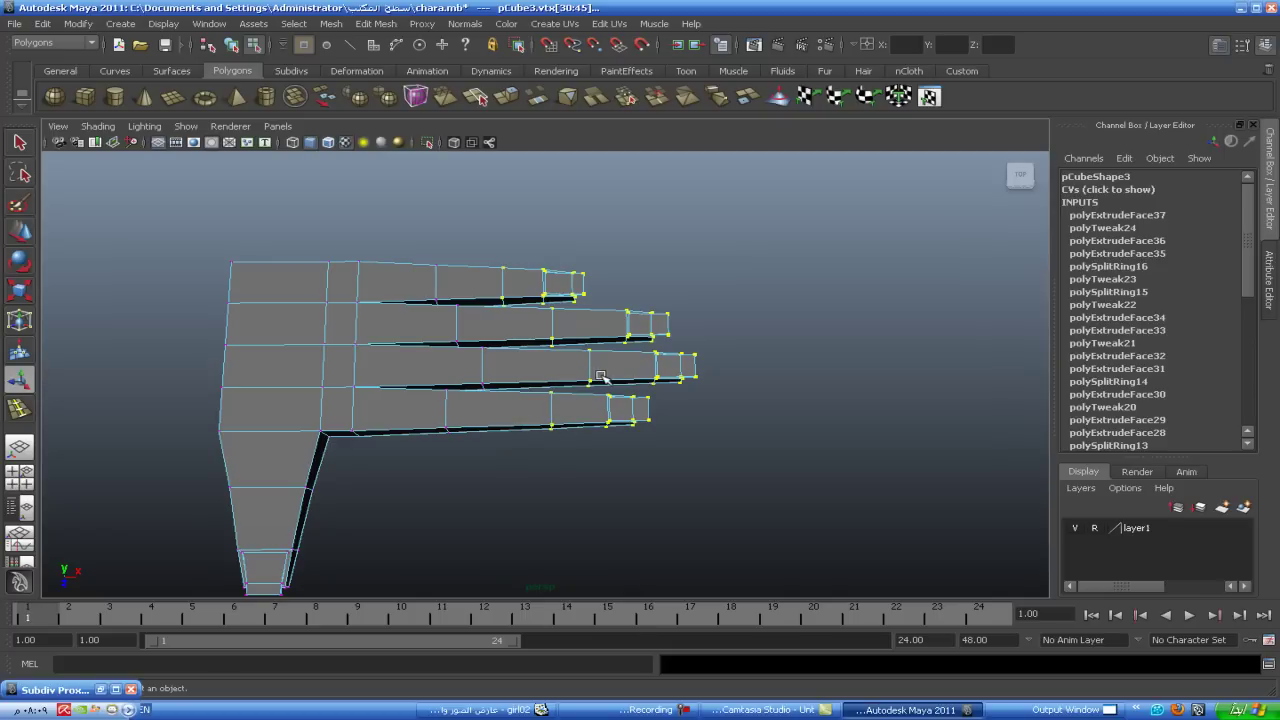
# - Rotate and lower the selected fingertip vertices to bend the fingers downward
pyautogui.click(18, 264)
pyautogui.keyDown('alt'); pyautogui.moveTo(486, 480); pyautogui.dragTo(408, 459); pyautogui.keyUp('alt')
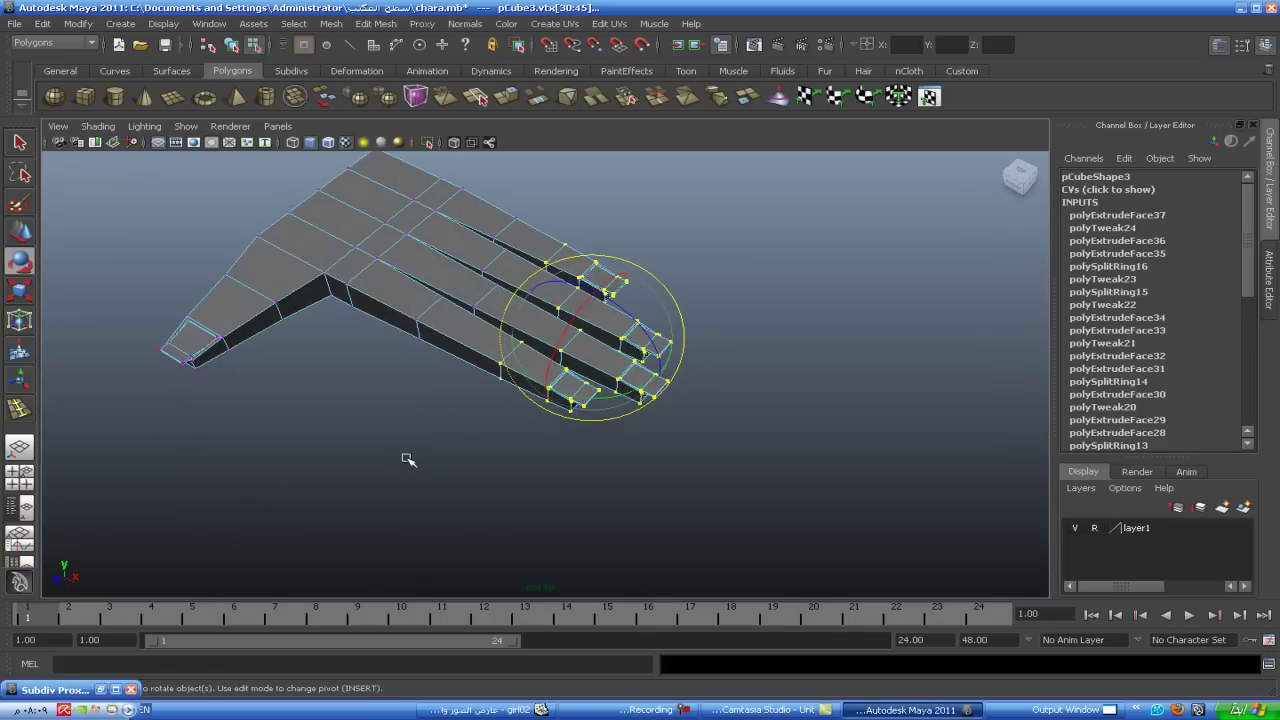
pyautogui.moveTo(625, 321); pyautogui.dragTo(628, 355)
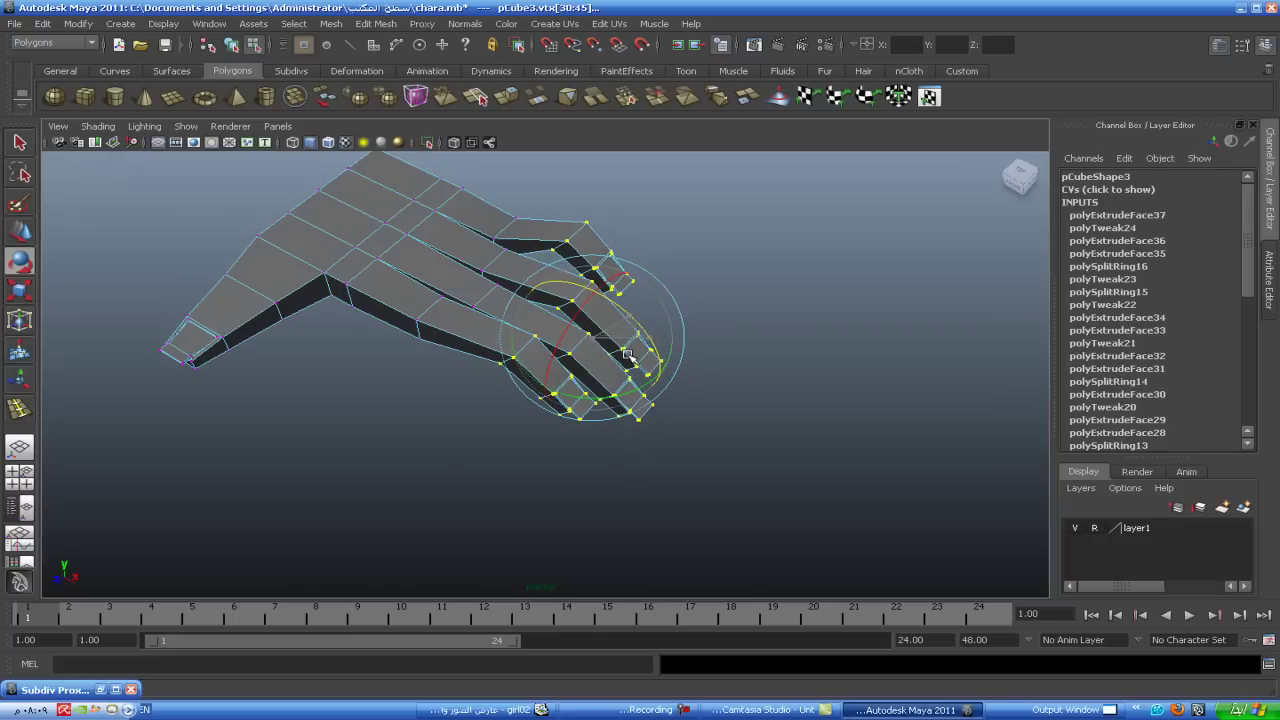
pyautogui.moveTo(731, 400)
pyautogui.keyDown('alt'); pyautogui.mouseDown()
pyautogui.moveTo(700, 371)
pyautogui.moveTo(577, 363)
pyautogui.mouseUp(); pyautogui.keyUp('alt')
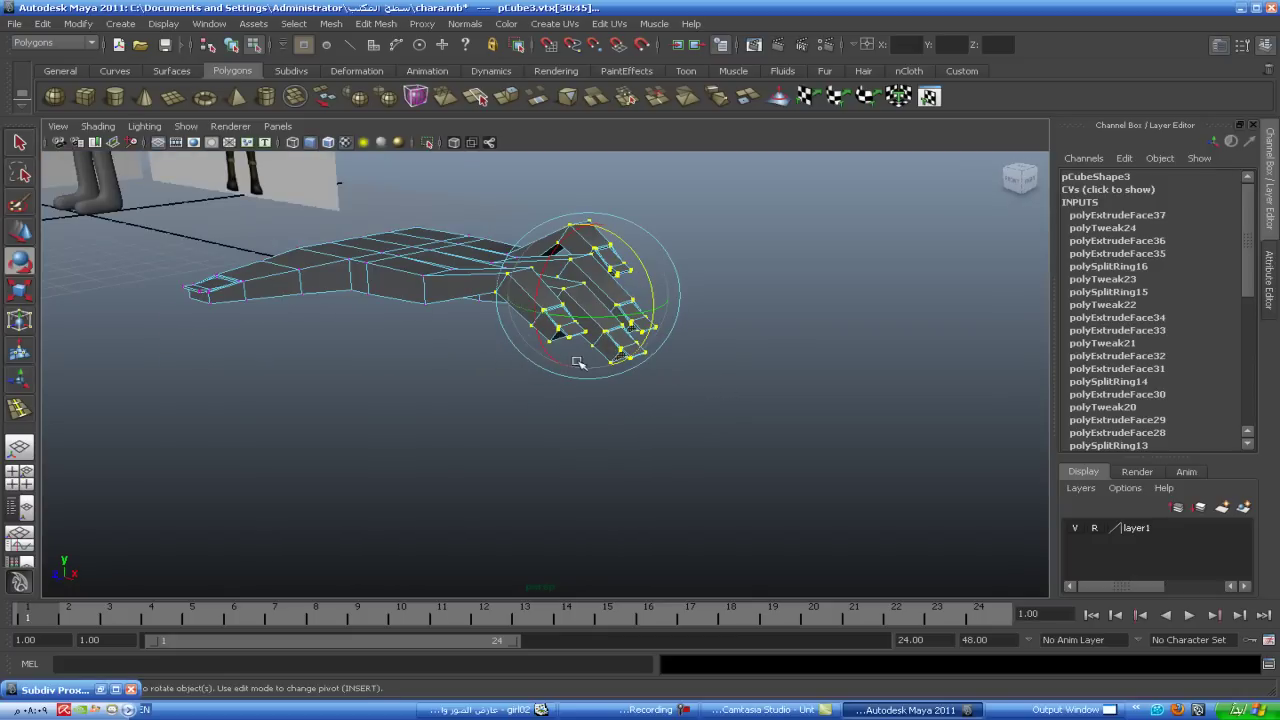
pyautogui.click(19, 231)
pyautogui.moveTo(588, 272); pyautogui.dragTo(613, 328)
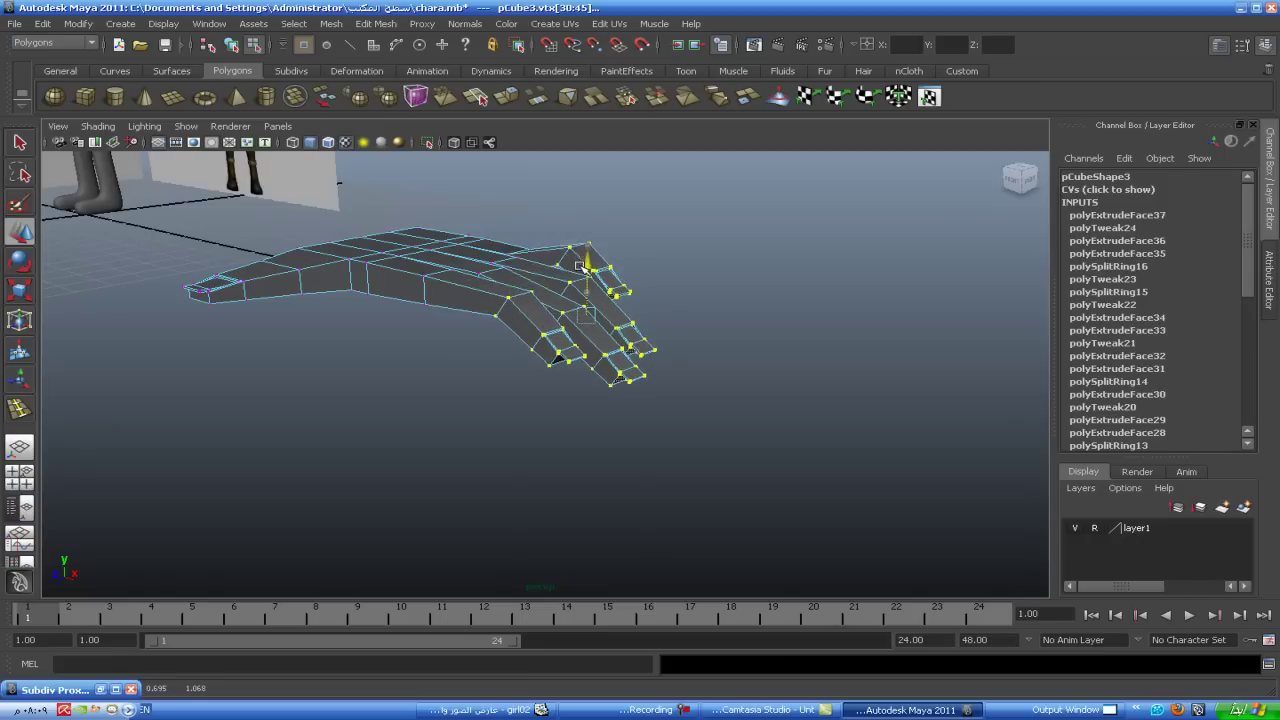
# - Check the bend in smooth preview, return to the cage, and undo the last vertex move
pyautogui.moveTo(586, 286)
pyautogui.keyDown('alt'); pyautogui.mouseDown()
pyautogui.moveTo(563, 363)
pyautogui.moveTo(533, 405)
pyautogui.moveTo(351, 366)
pyautogui.moveTo(306, 397)
pyautogui.moveTo(443, 349)
pyautogui.moveTo(484, 378)
pyautogui.moveTo(477, 406)
pyautogui.moveTo(540, 271)
pyautogui.mouseUp(); pyautogui.keyUp('alt')
pyautogui.press('3')
pyautogui.press('1')
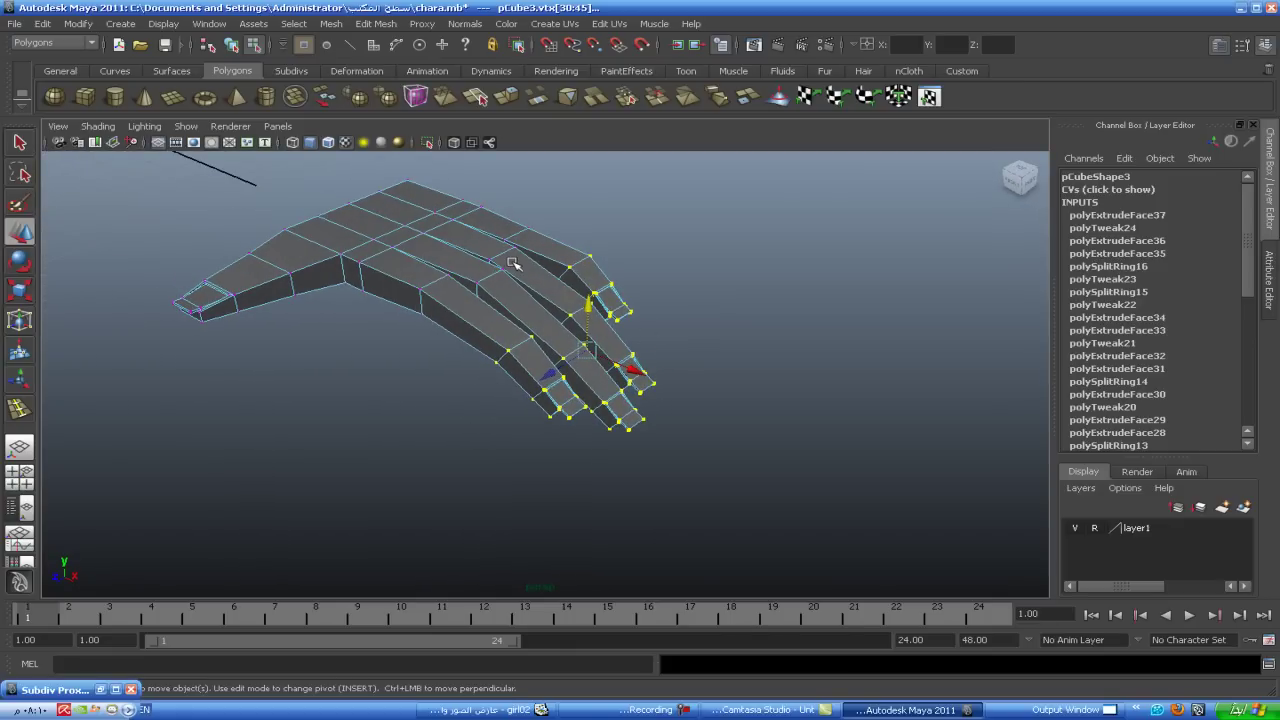
pyautogui.moveTo(479, 318)
pyautogui.keyDown('alt'); pyautogui.mouseDown()
pyautogui.moveTo(531, 308)
pyautogui.moveTo(526, 397)
pyautogui.moveTo(554, 444)
pyautogui.moveTo(594, 463)
pyautogui.moveTo(537, 491)
pyautogui.moveTo(550, 508)
pyautogui.moveTo(434, 444)
pyautogui.mouseUp(); pyautogui.keyUp('alt')
pyautogui.hotkey('ctrl', 'z')
pyautogui.hotkey('ctrl', 'z')
pyautogui.hotkey('ctrl', 'z')
pyautogui.hotkey('ctrl', 'z')
pyautogui.hotkey('ctrl', 'z')
pyautogui.hotkey('ctrl', 'z')
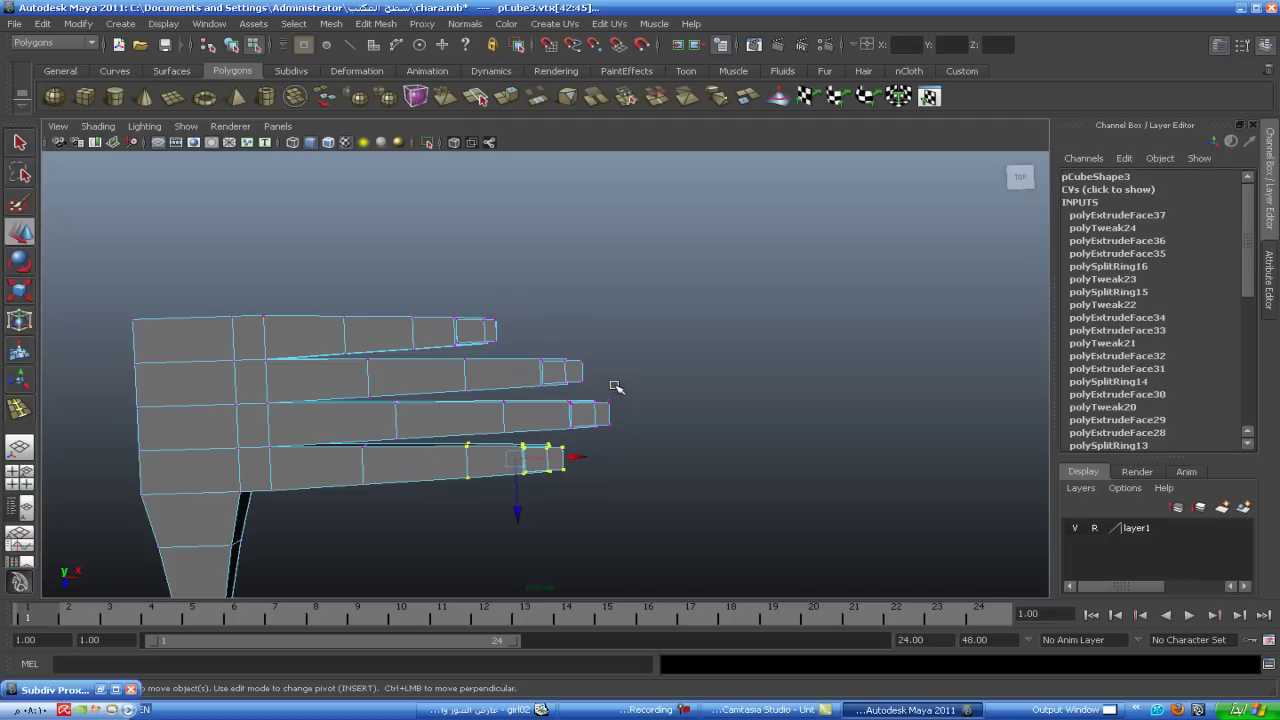
# - Build one selection of the tip vertices of all four fingers, finger by finger, in the top view
pyautogui.moveTo(537, 432); pyautogui.dragTo(491, 443)
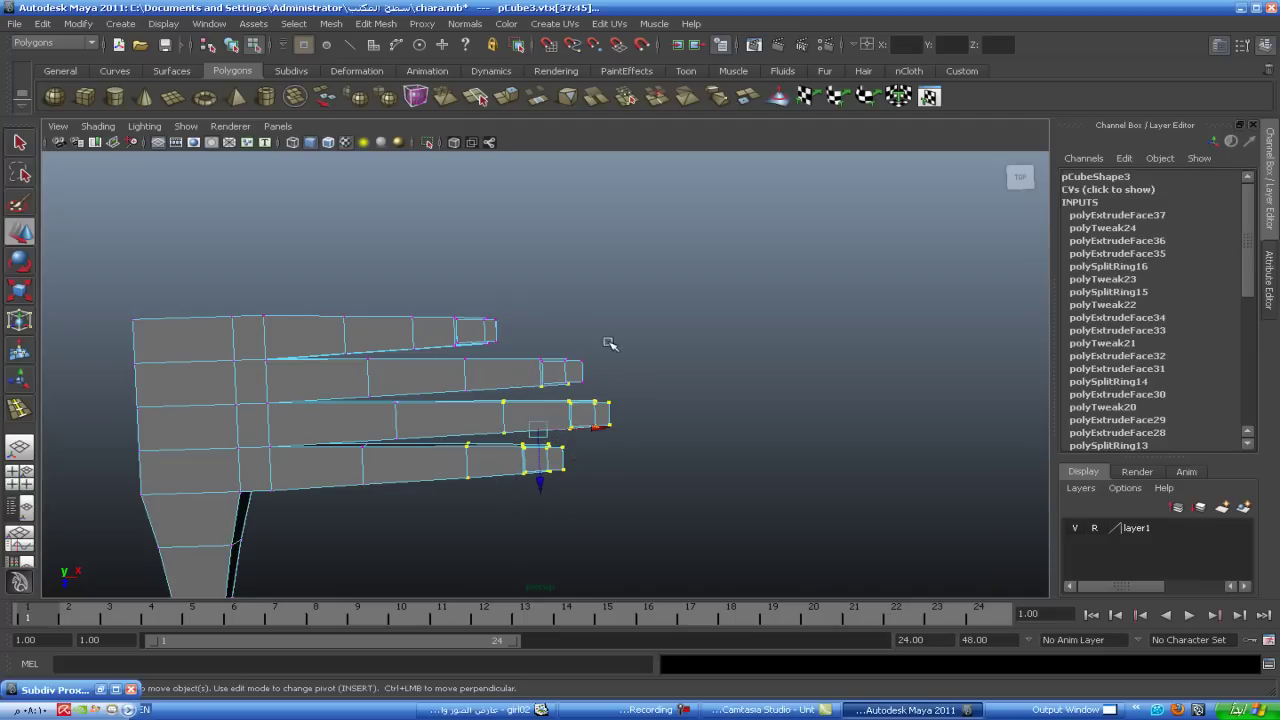
pyautogui.keyDown('shift'); pyautogui.moveTo(455, 398); pyautogui.dragTo(459, 396); pyautogui.keyUp('shift')
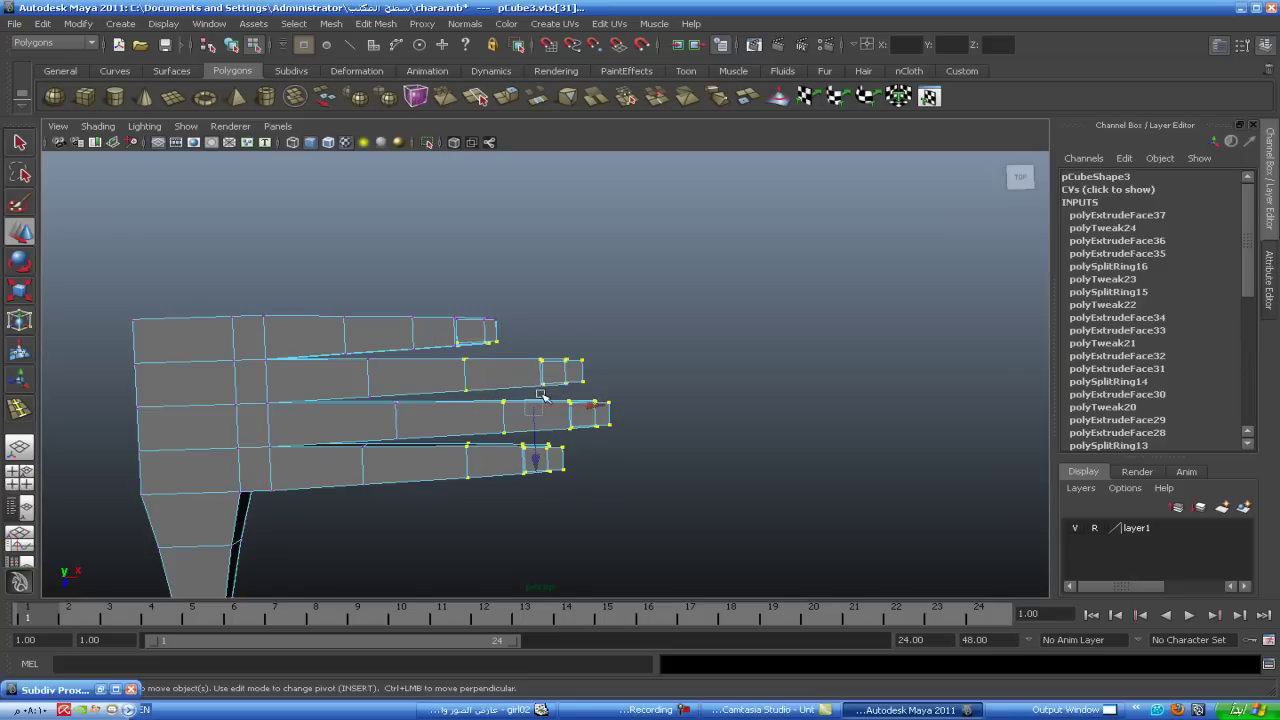
pyautogui.click(630, 420)
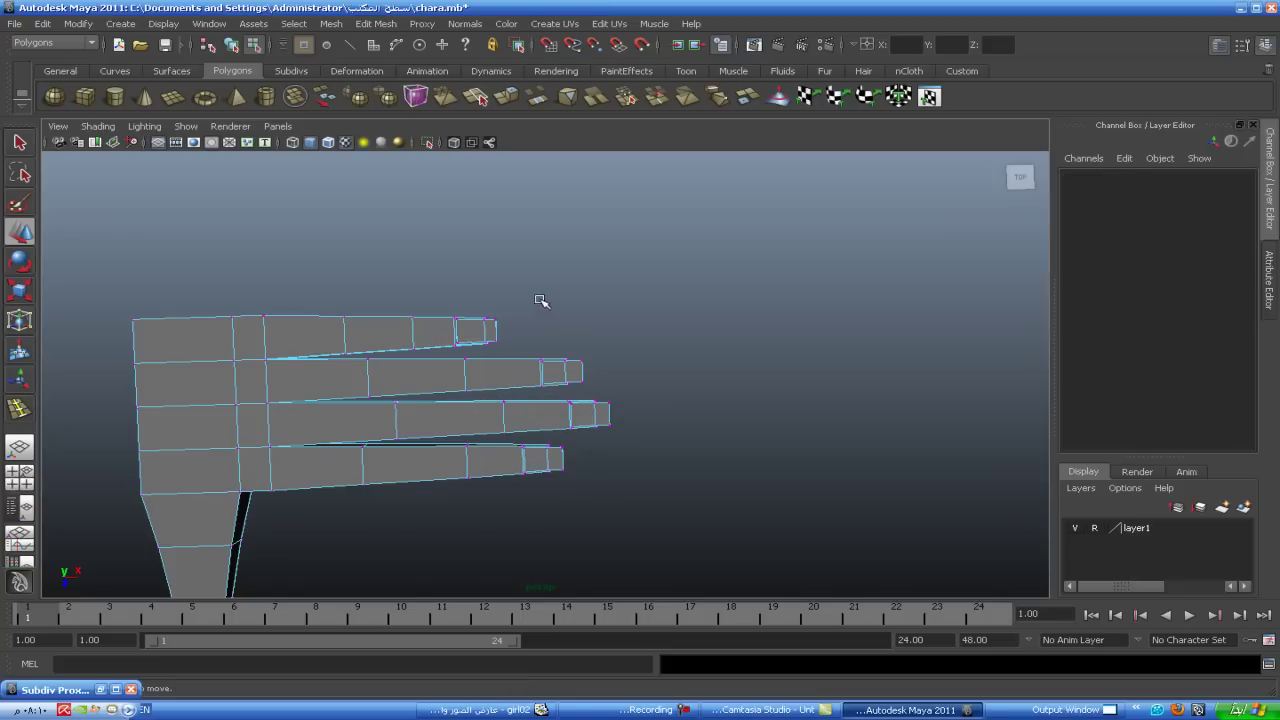
pyautogui.moveTo(410, 353); pyautogui.dragTo(405, 354)
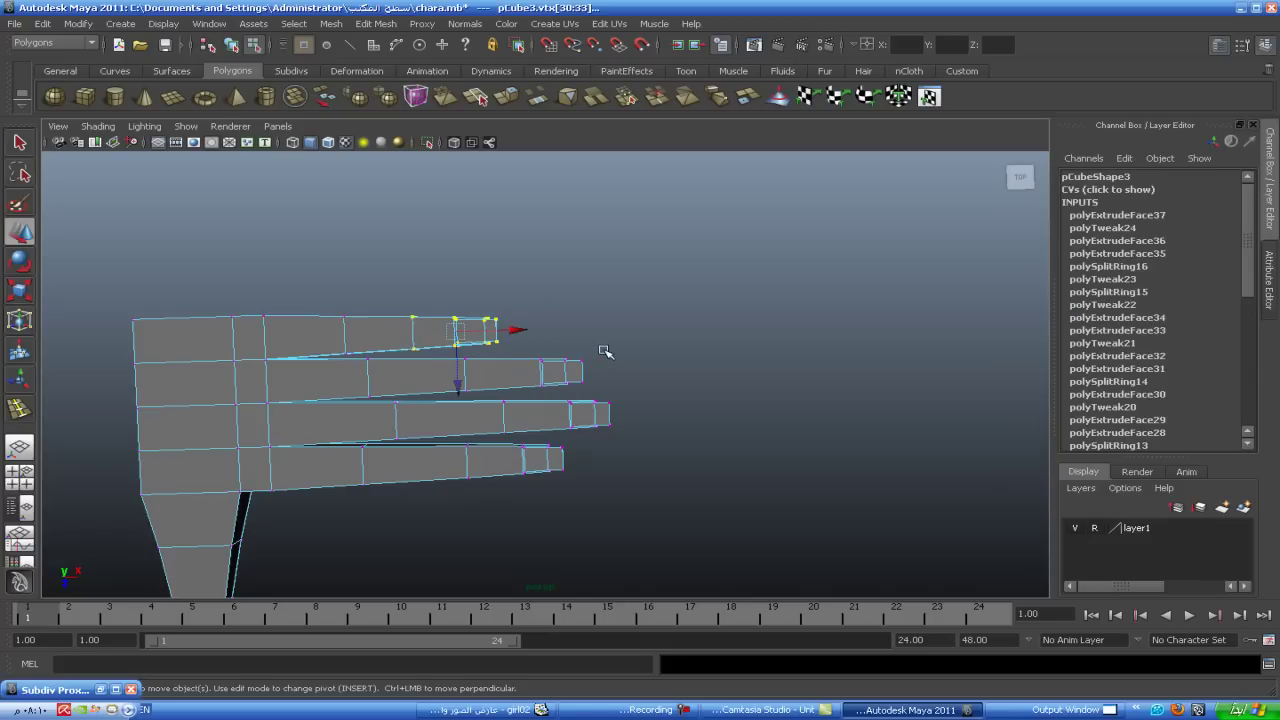
pyautogui.scroll(2, 605, 351)
pyautogui.moveTo(465, 410); pyautogui.dragTo(636, 356)
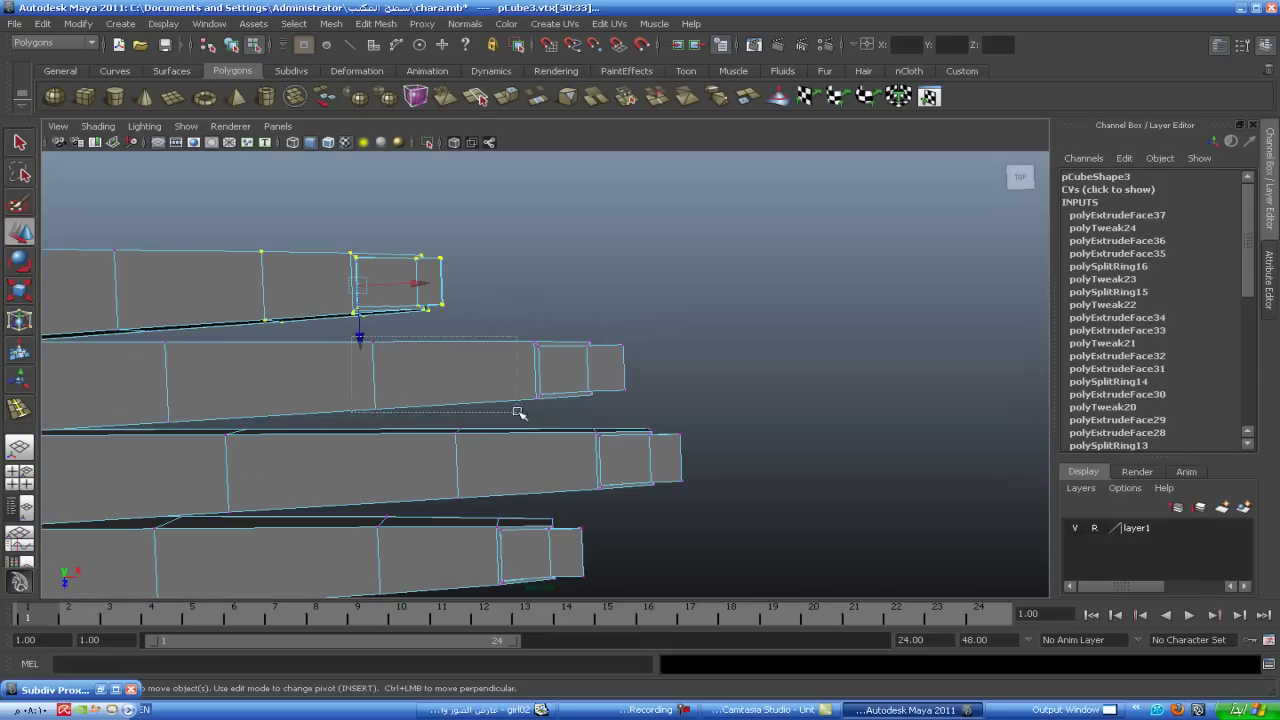
pyautogui.moveTo(619, 400)
pyautogui.mouseDown()
pyautogui.moveTo(641, 412)
pyautogui.moveTo(613, 410)
pyautogui.mouseUp()
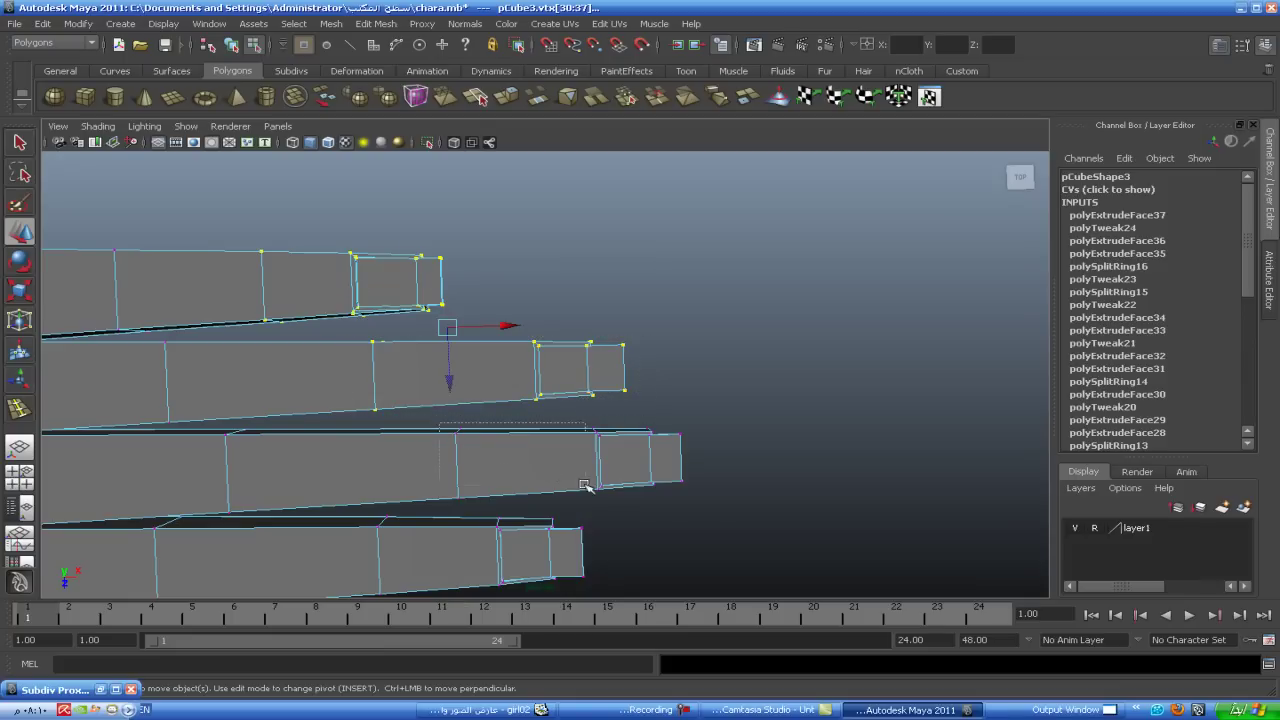
pyautogui.keyDown('shift'); pyautogui.moveTo(585, 485); pyautogui.dragTo(724, 510); pyautogui.keyUp('shift')
pyautogui.keyDown('alt'); pyautogui.moveTo(740, 521); pyautogui.dragTo(771, 451, button='middle'); pyautogui.keyUp('alt')
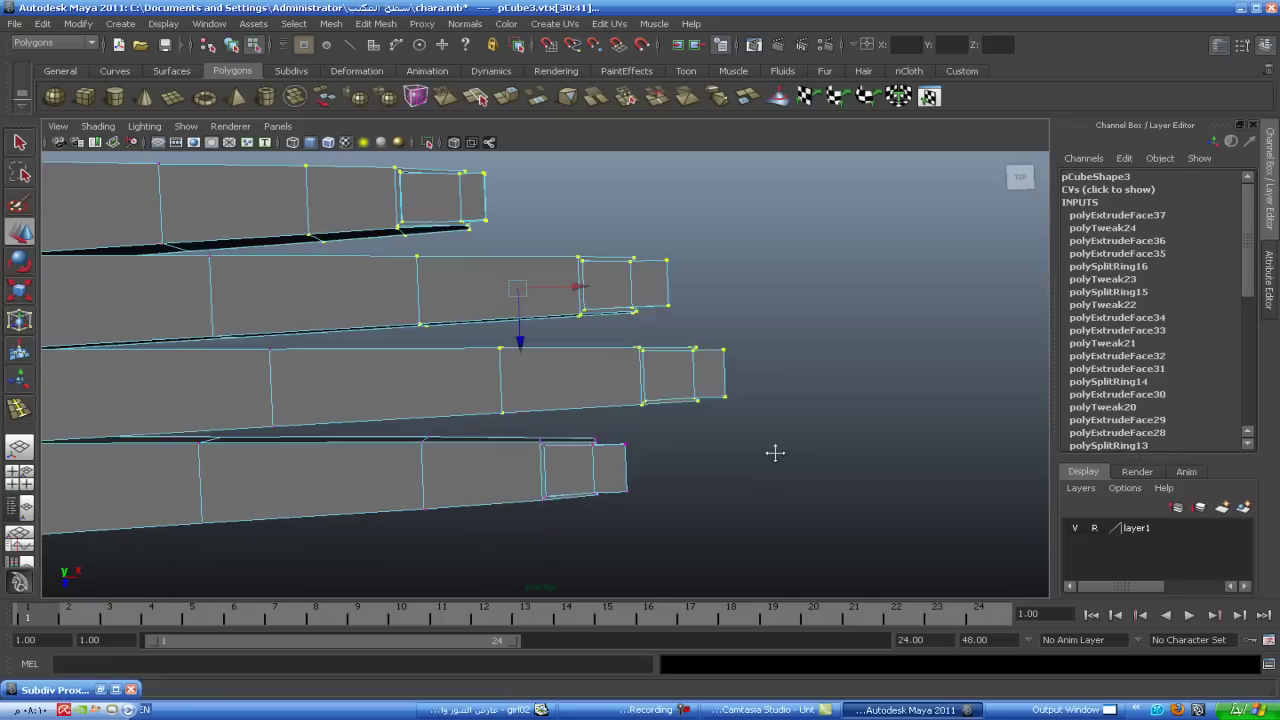
pyautogui.keyDown('shift'); pyautogui.moveTo(408, 430); pyautogui.dragTo(732, 529); pyautogui.keyUp('shift')
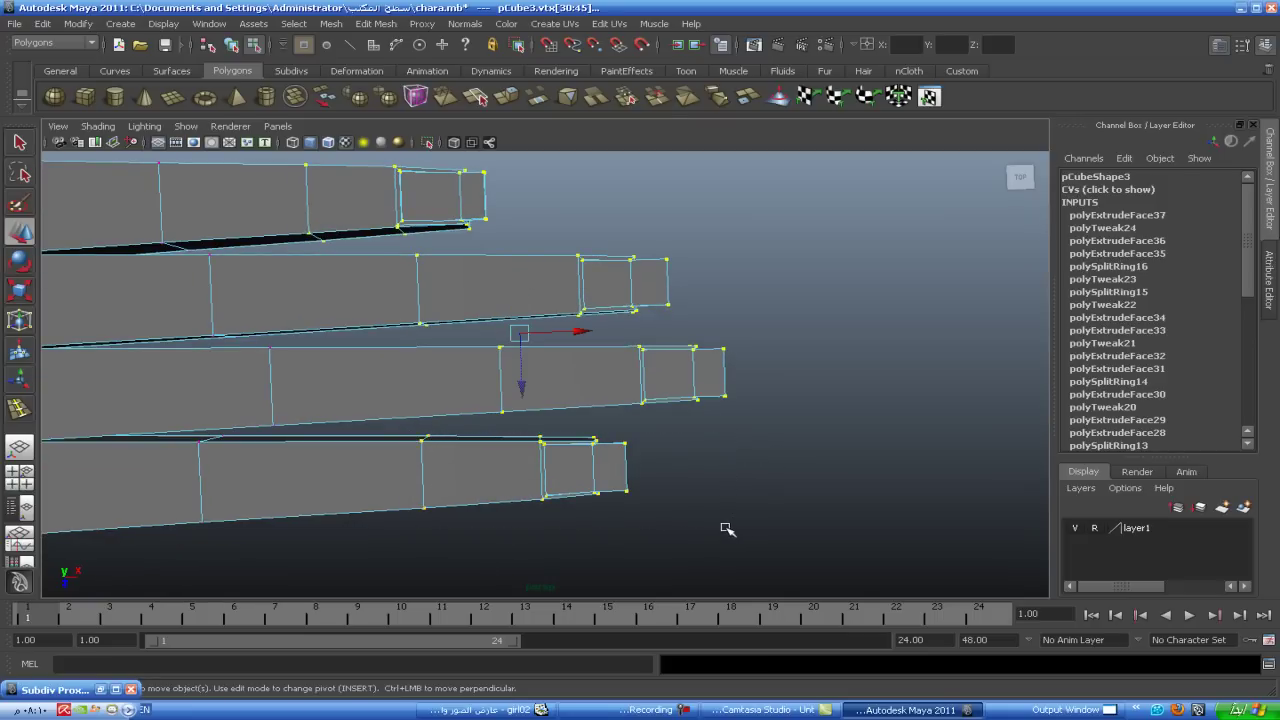
pyautogui.press('space')
pyautogui.press('space')
pyautogui.moveTo(654, 478)
pyautogui.keyDown('alt'); pyautogui.mouseDown()
pyautogui.moveTo(634, 457)
pyautogui.moveTo(580, 523)
pyautogui.mouseUp(); pyautogui.keyUp('alt')
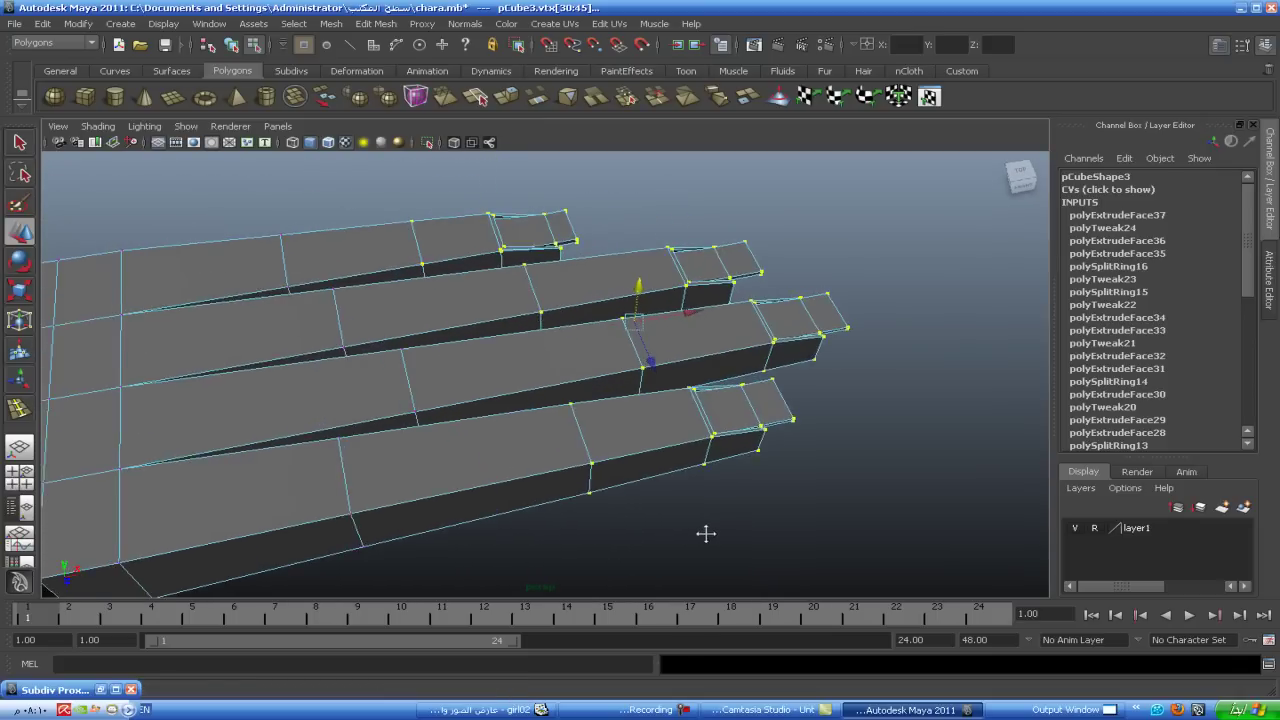
# - Rotate and lower the selected fingertip vertices to curl all four fingers further downward
pyautogui.click(19, 262)
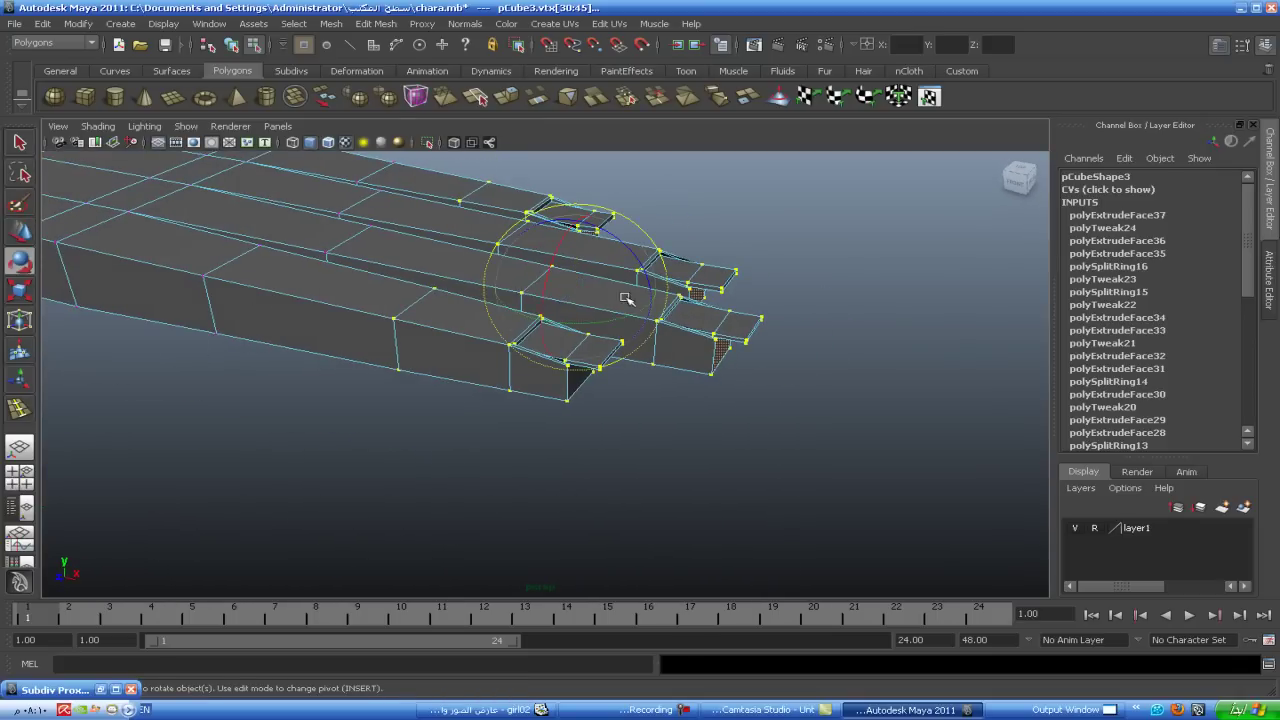
pyautogui.moveTo(628, 253); pyautogui.dragTo(623, 288)
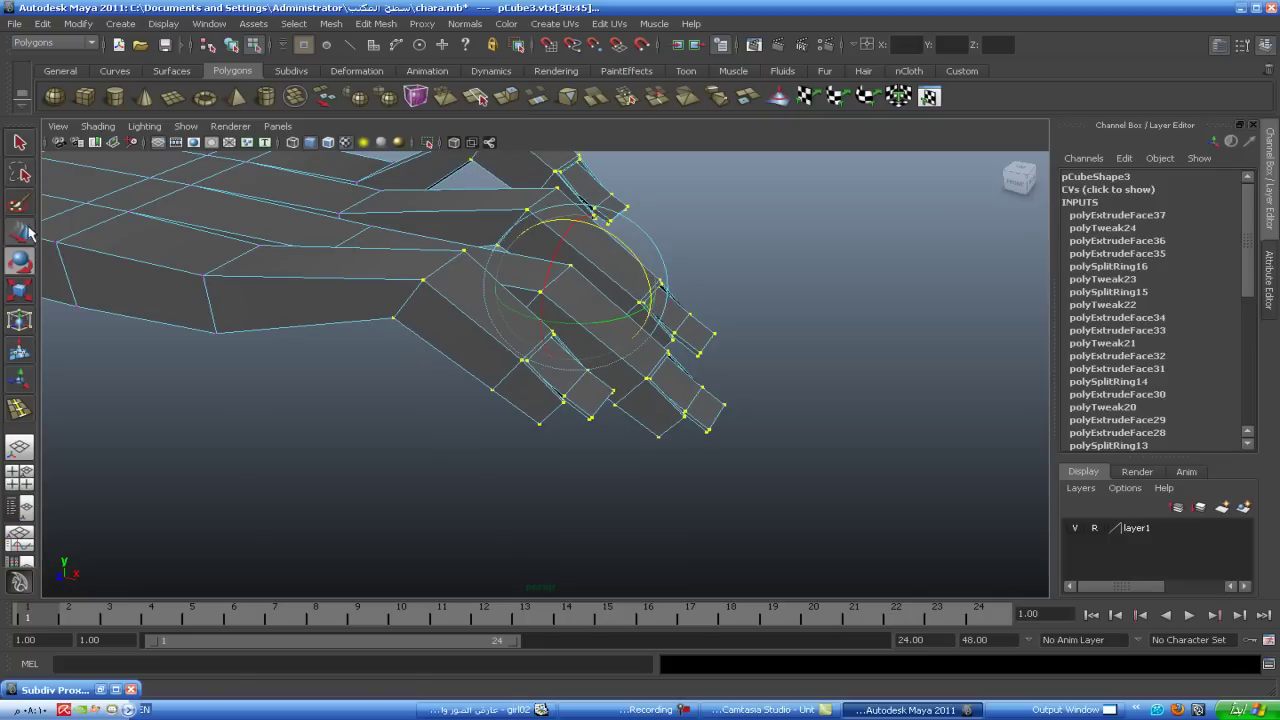
pyautogui.click(22, 232)
pyautogui.keyDown('alt'); pyautogui.moveTo(326, 491); pyautogui.dragTo(510, 381); pyautogui.keyUp('alt')
pyautogui.moveTo(510, 325); pyautogui.dragTo(482, 398)
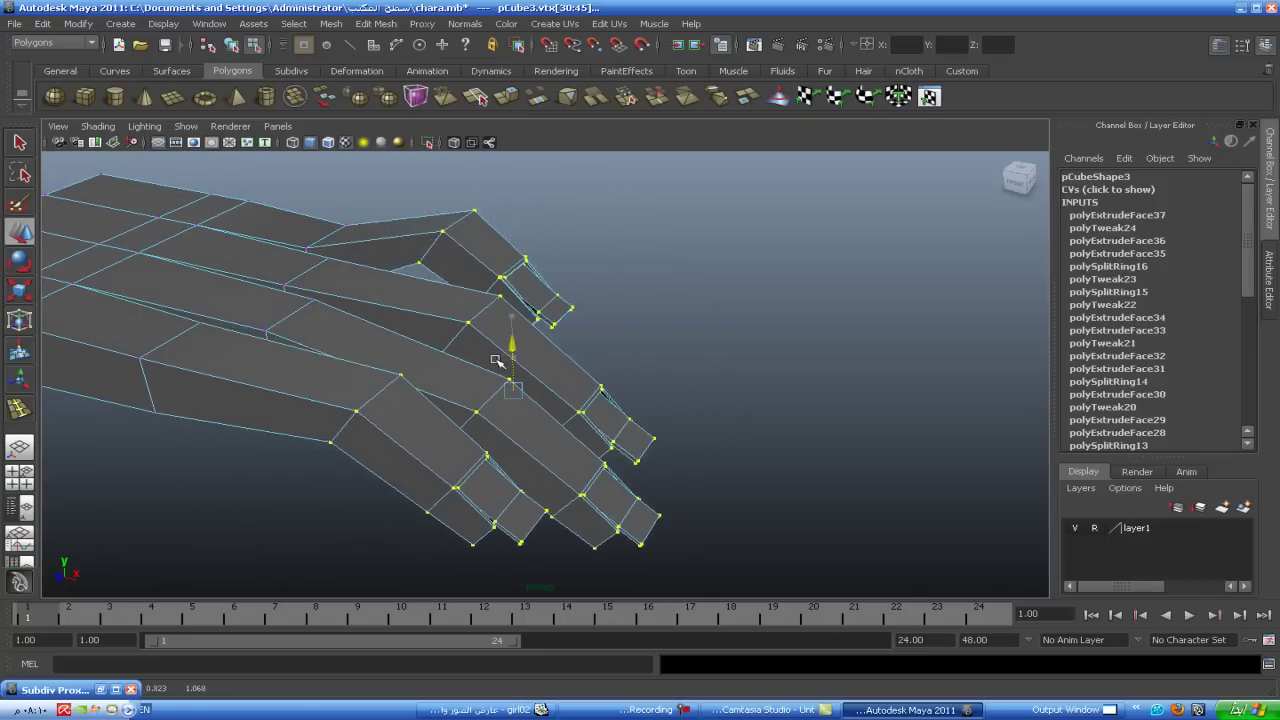
pyautogui.keyDown('alt'); pyautogui.moveTo(314, 393); pyautogui.dragTo(362, 385); pyautogui.keyUp('alt')
pyautogui.moveTo(282, 404)
pyautogui.keyDown('alt'); pyautogui.mouseDown()
pyautogui.moveTo(366, 423)
pyautogui.moveTo(346, 414)
pyautogui.moveTo(366, 407)
pyautogui.moveTo(337, 477)
pyautogui.mouseUp(); pyautogui.keyUp('alt')
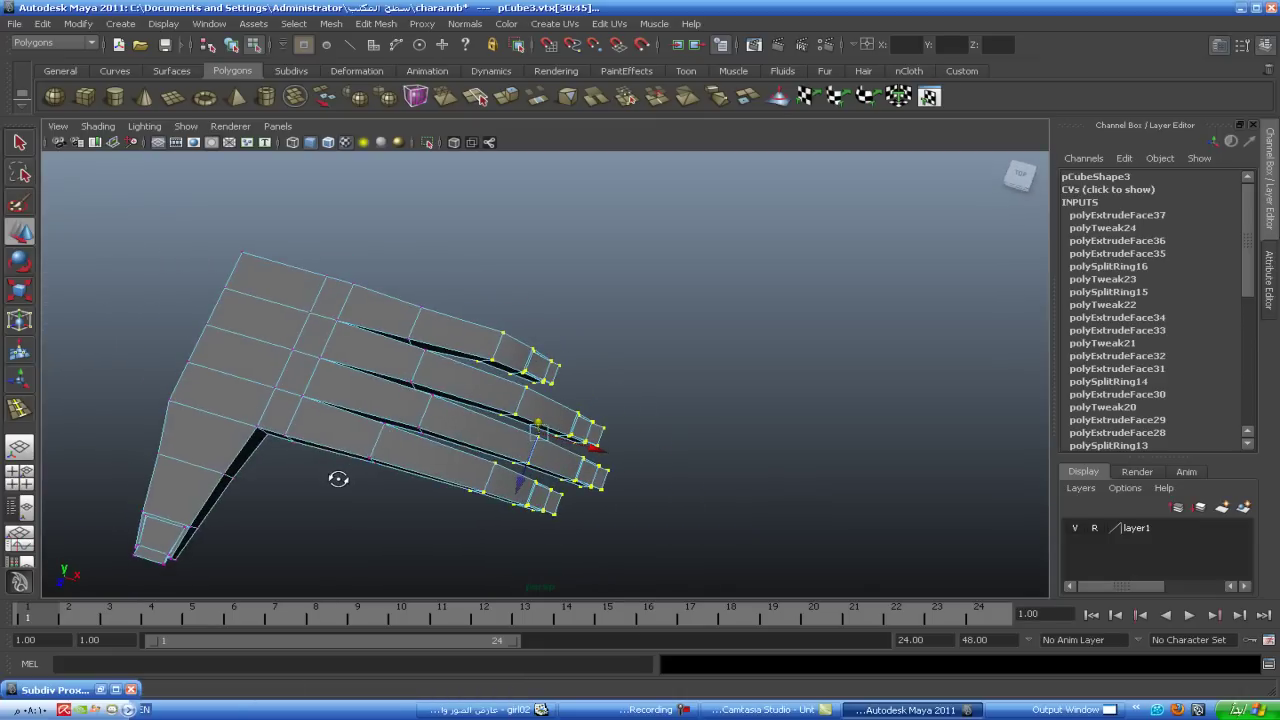
pyautogui.moveTo(409, 329)
pyautogui.keyDown('alt'); pyautogui.mouseDown()
pyautogui.moveTo(480, 366)
pyautogui.moveTo(442, 320)
pyautogui.moveTo(517, 289)
pyautogui.moveTo(558, 203)
pyautogui.moveTo(550, 290)
pyautogui.moveTo(530, 326)
pyautogui.moveTo(525, 309)
pyautogui.mouseUp(); pyautogui.keyUp('alt')
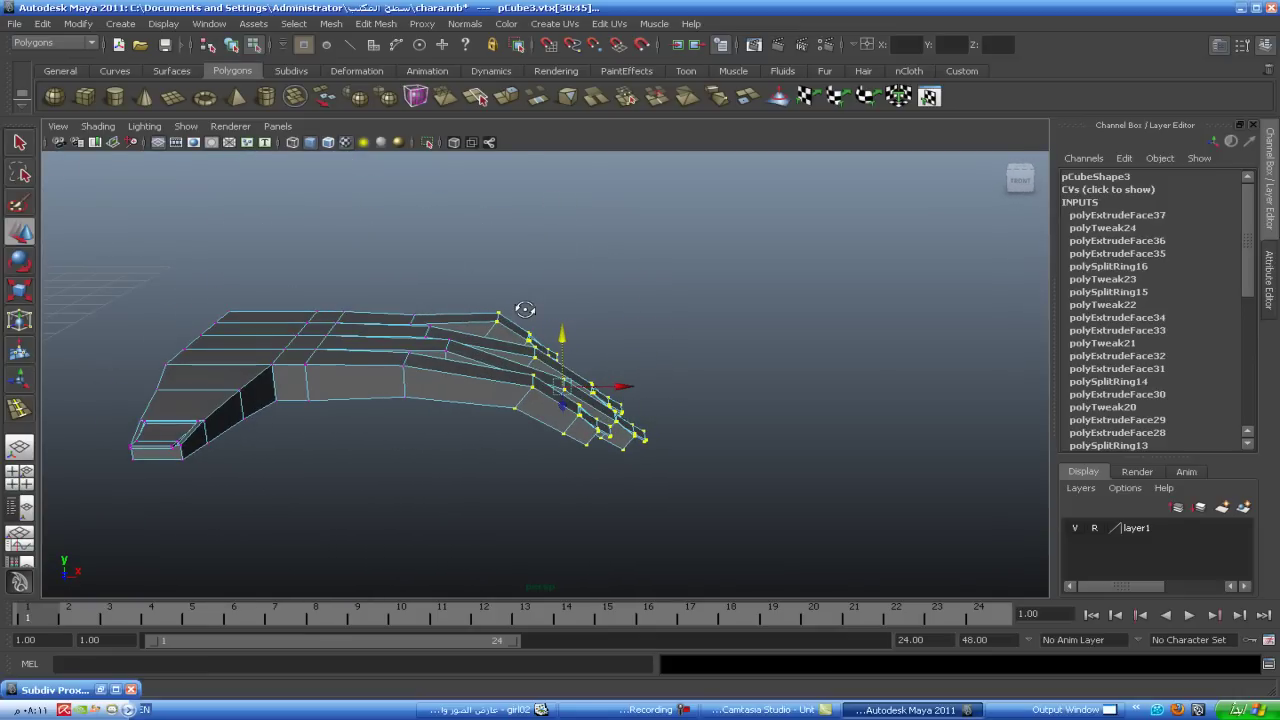
# - Inspect the curled hand in smooth preview, then select it in object mode and restore the blocky display
pyautogui.press('3')
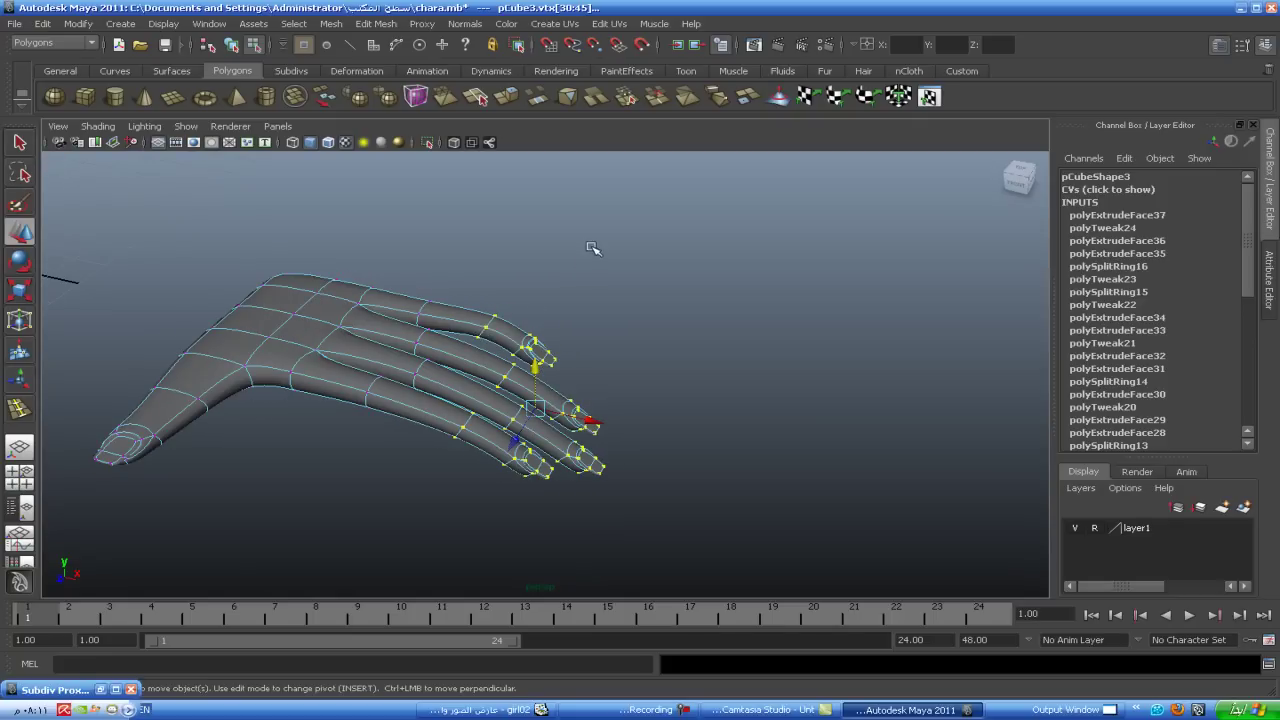
pyautogui.click(557, 320)
pyautogui.moveTo(396, 403)
pyautogui.keyDown('alt'); pyautogui.mouseDown()
pyautogui.moveTo(271, 366)
pyautogui.moveTo(351, 349)
pyautogui.moveTo(386, 391)
pyautogui.moveTo(373, 427)
pyautogui.moveTo(338, 428)
pyautogui.moveTo(371, 377)
pyautogui.moveTo(355, 422)
pyautogui.mouseUp(); pyautogui.keyUp('alt')
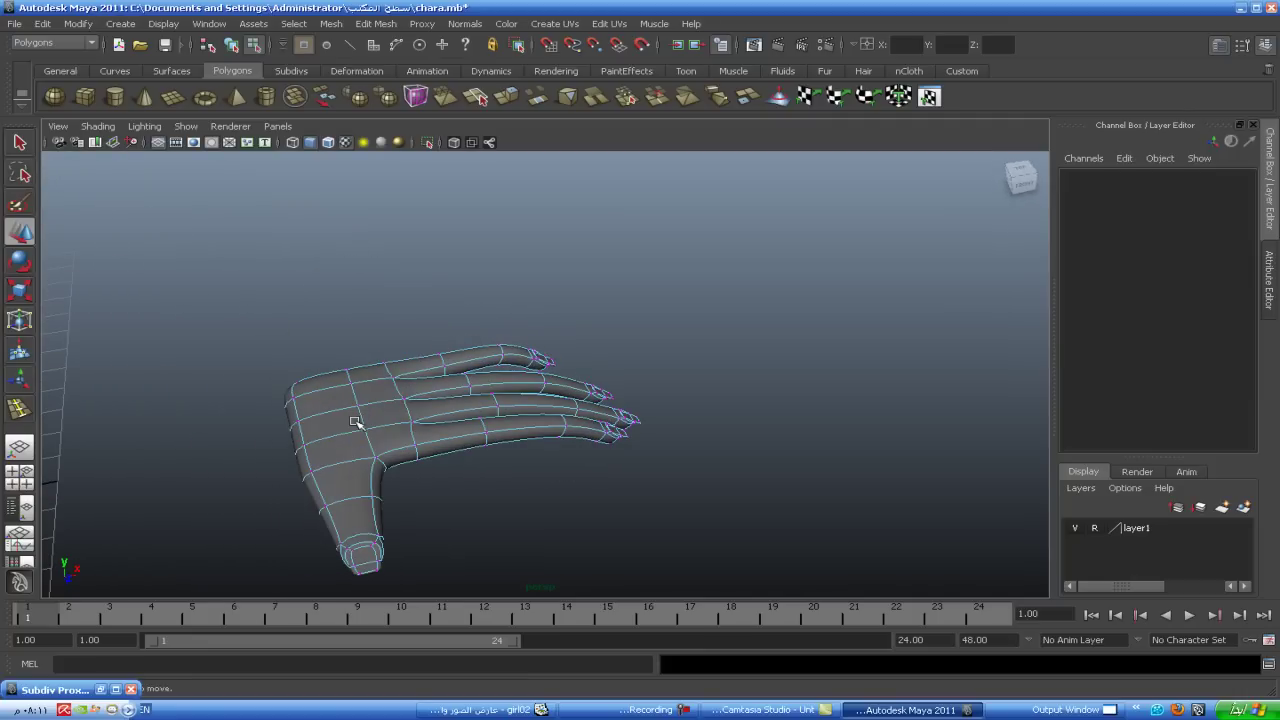
pyautogui.moveTo(377, 420)
pyautogui.mouseDown(button='right')
pyautogui.moveTo(443, 401)
pyautogui.moveTo(377, 392)
pyautogui.mouseUp(button='right')
pyautogui.click(355, 400)
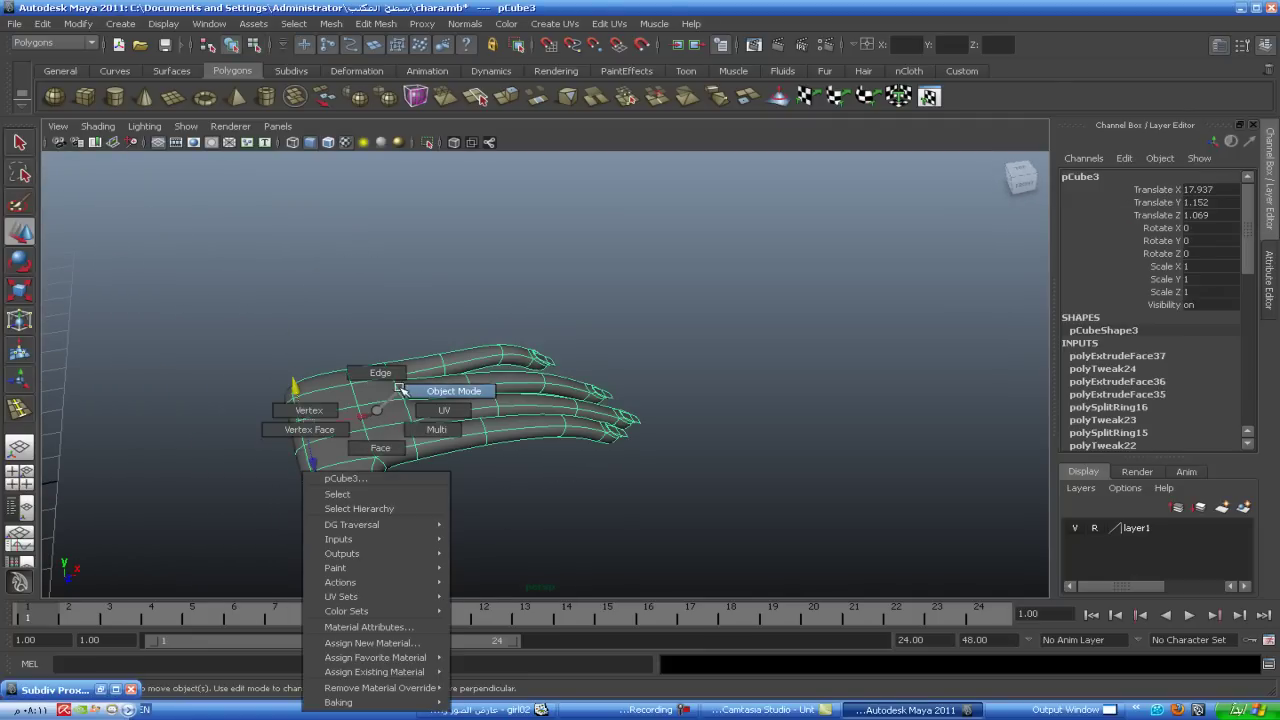
pyautogui.press('1')
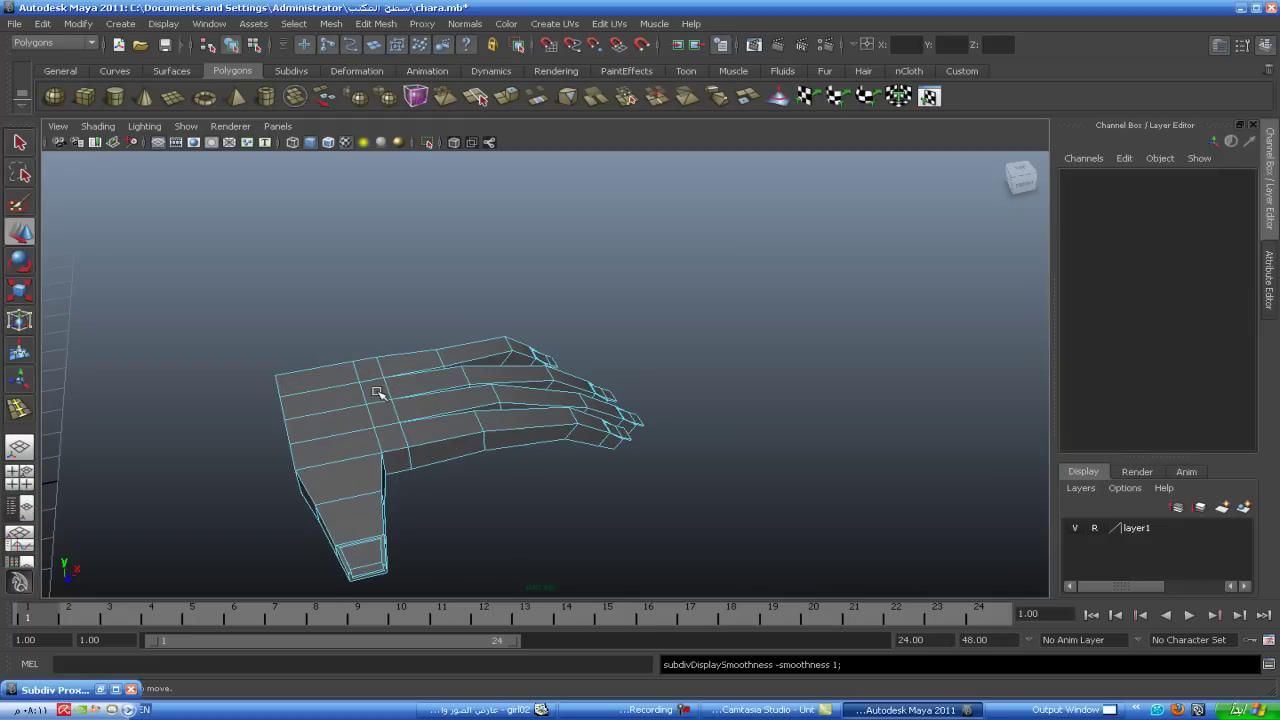
pyautogui.moveTo(471, 466)
pyautogui.keyDown('alt'); pyautogui.mouseDown()
pyautogui.moveTo(586, 434)
pyautogui.moveTo(409, 420)
pyautogui.moveTo(454, 416)
pyautogui.moveTo(463, 378)
pyautogui.mouseUp(); pyautogui.keyUp('alt')
# - Select the thumb-tip vertices and rotate them so the thumb tip bends upward
pyautogui.moveTo(470, 365); pyautogui.dragTo(400, 363, button='right')
pyautogui.moveTo(400, 363)
pyautogui.keyDown('alt'); pyautogui.mouseDown()
pyautogui.moveTo(469, 458)
pyautogui.moveTo(446, 418)
pyautogui.moveTo(496, 394)
pyautogui.mouseUp(); pyautogui.keyUp('alt')
pyautogui.click(18, 234)
pyautogui.moveTo(294, 286); pyautogui.dragTo(518, 410)
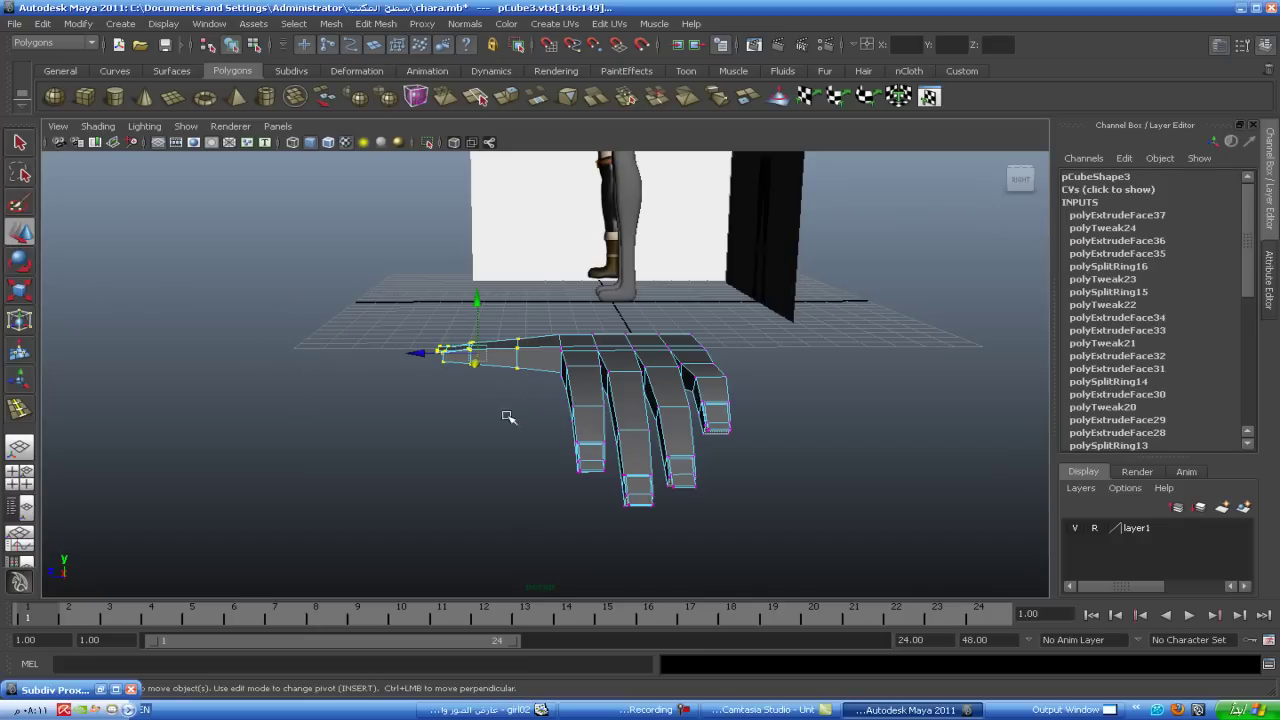
pyautogui.click(18, 262)
pyautogui.moveTo(430, 290)
pyautogui.mouseDown()
pyautogui.moveTo(421, 309)
pyautogui.moveTo(483, 313)
pyautogui.mouseUp()
pyautogui.click(18, 231)
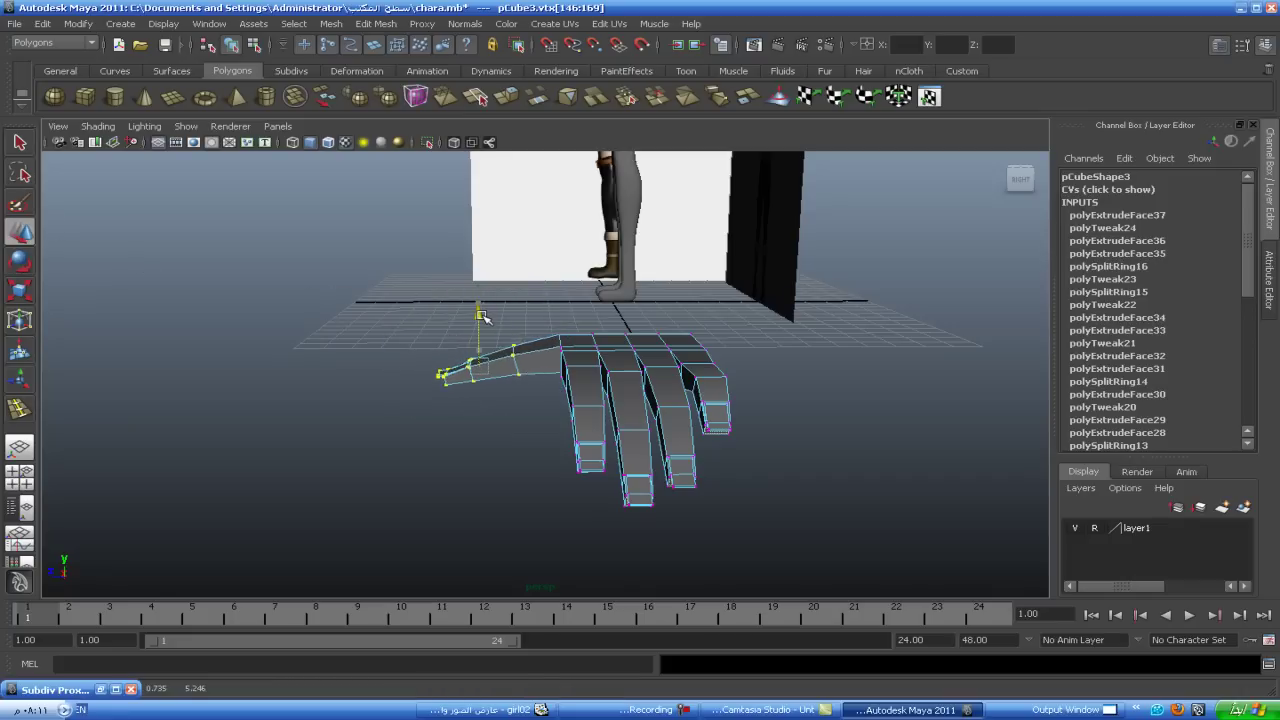
# - Dismiss the antivirus notification, check the posed hand, and return it to object mode
pyautogui.moveTo(483, 313)
pyautogui.keyDown('alt'); pyautogui.mouseDown()
pyautogui.moveTo(506, 434)
pyautogui.moveTo(591, 466)
pyautogui.moveTo(441, 384)
pyautogui.mouseUp(); pyautogui.keyUp('alt')
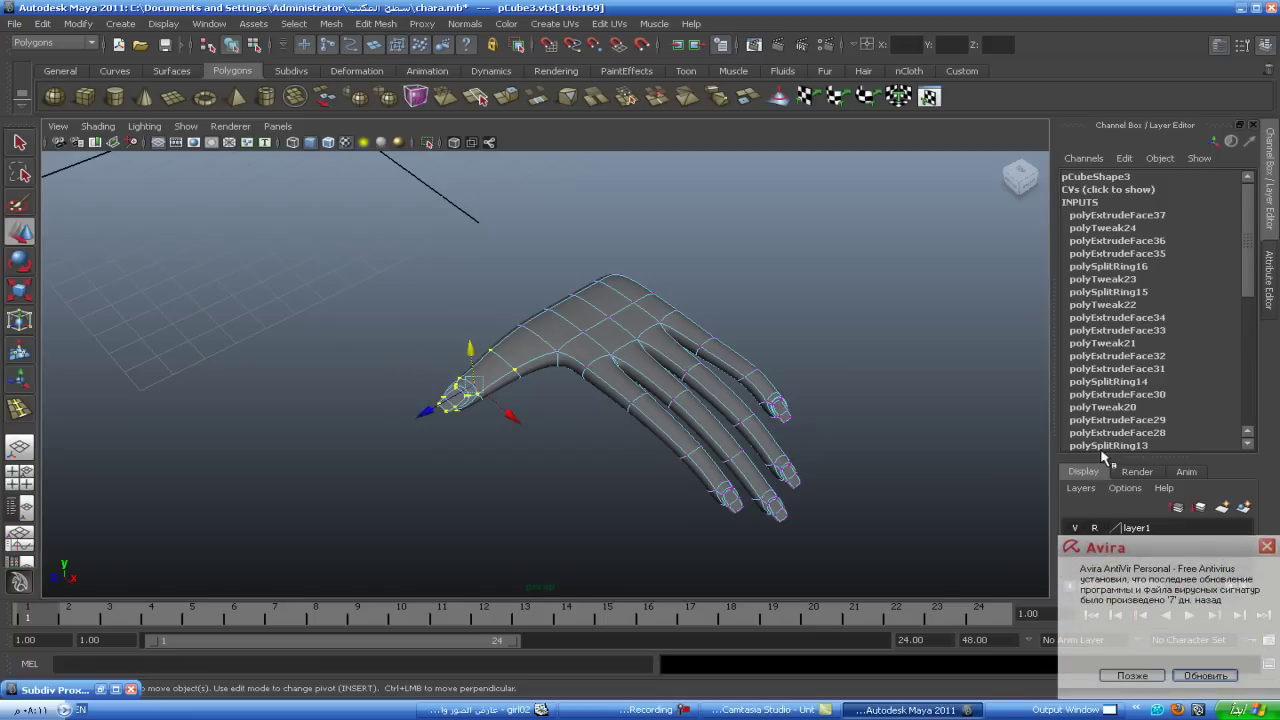
pyautogui.click(1267, 546)
pyautogui.keyDown('alt'); pyautogui.moveTo(620, 470); pyautogui.dragTo(554, 491); pyautogui.keyUp('alt')
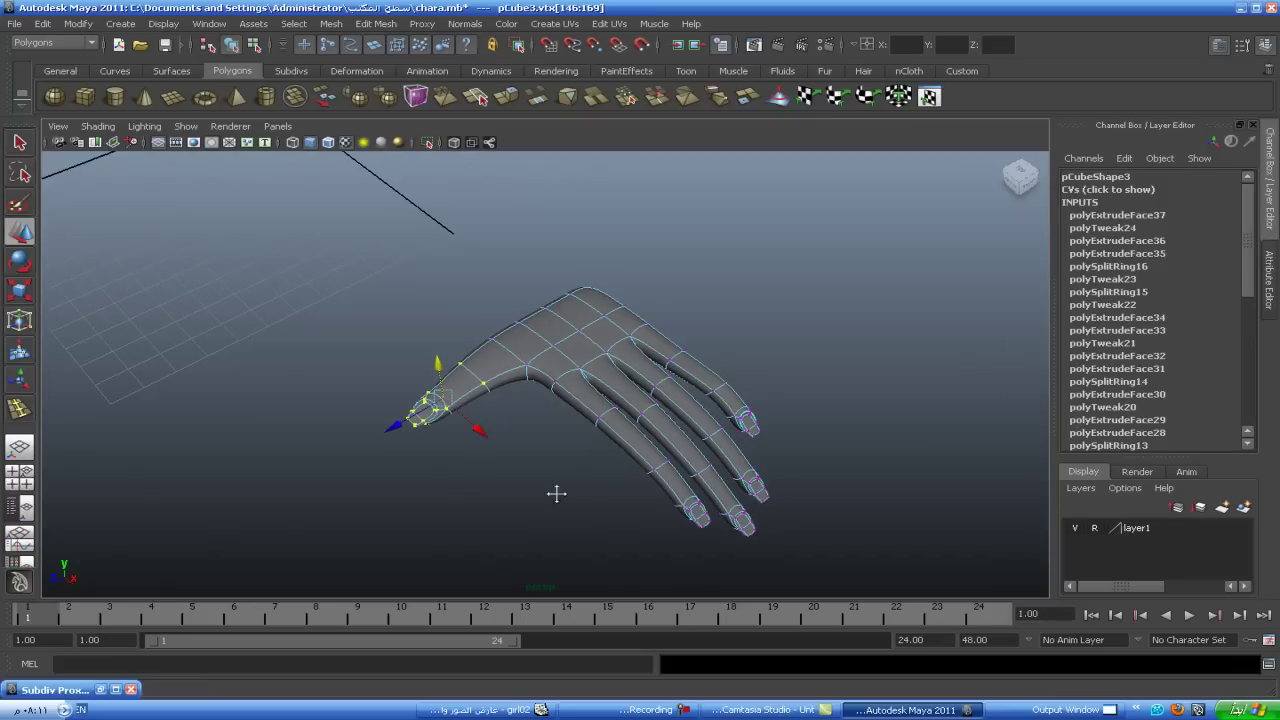
pyautogui.moveTo(597, 367); pyautogui.dragTo(655, 350, button='right')
# - Select the hand, check its smooth preview, and bring the character body into view
pyautogui.click(575, 341)
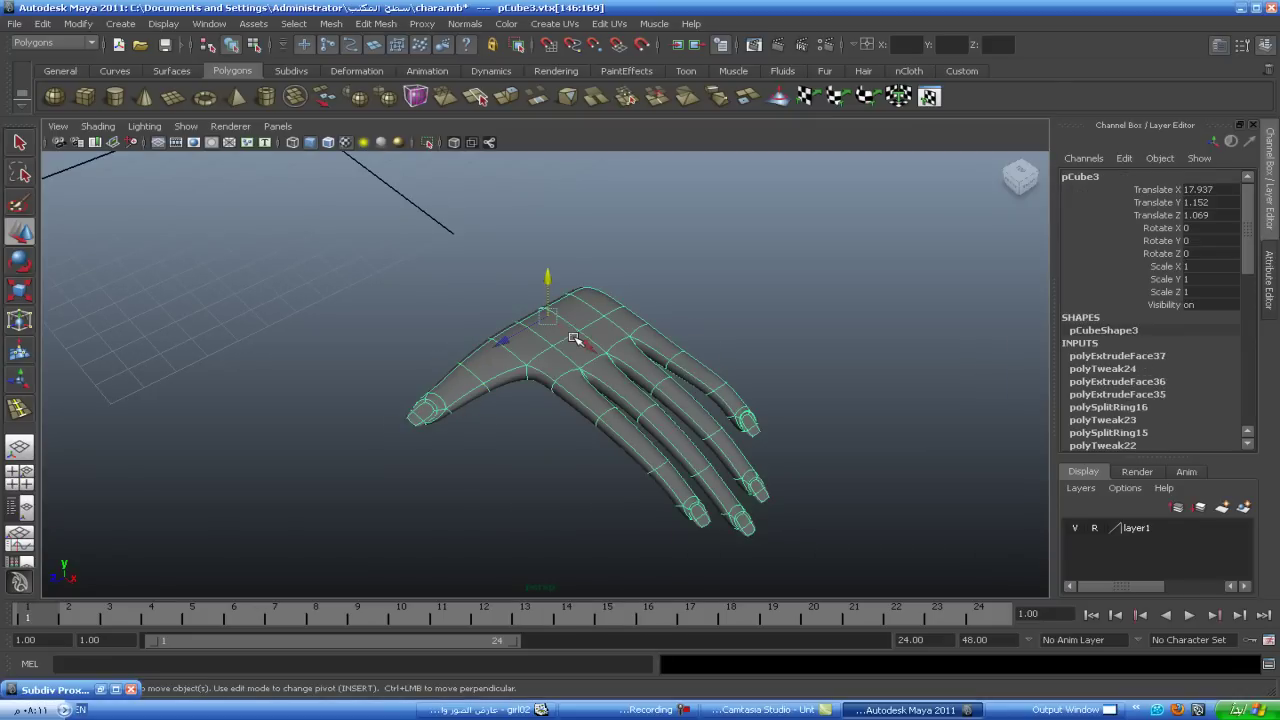
pyautogui.press('2')
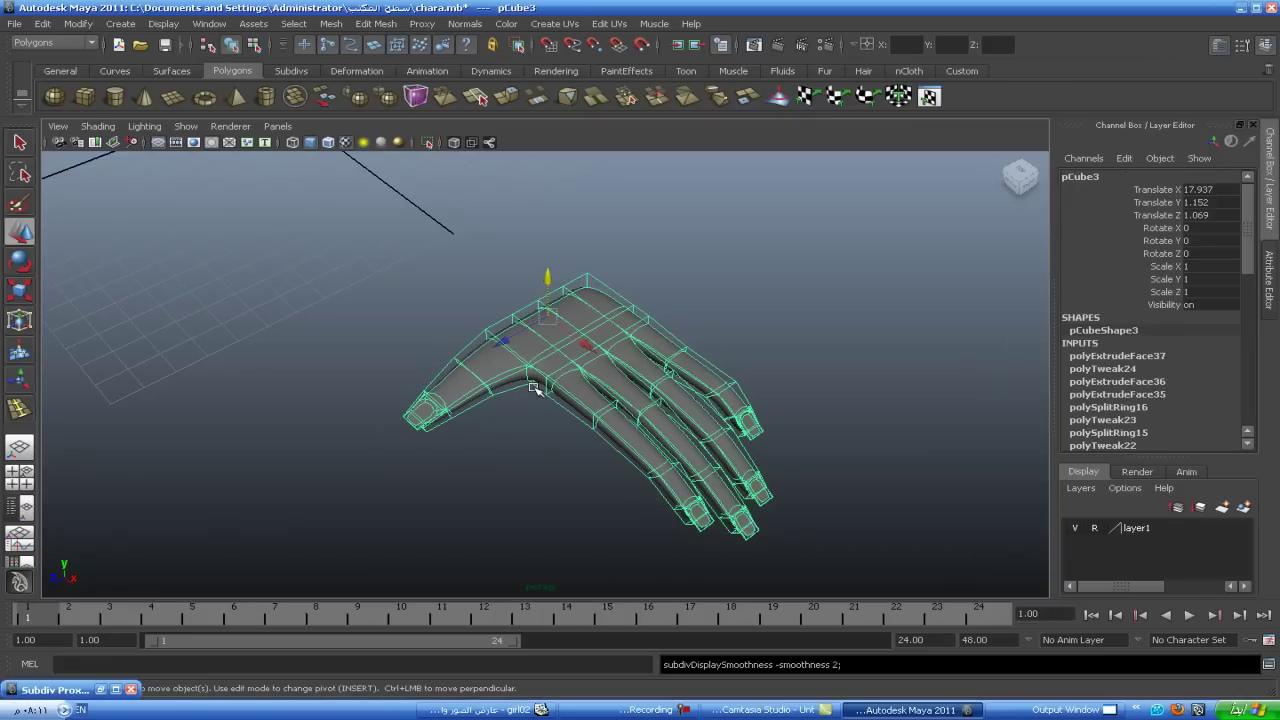
pyautogui.press('1')
pyautogui.moveTo(556, 450)
pyautogui.keyDown('alt'); pyautogui.mouseDown()
pyautogui.moveTo(586, 491)
pyautogui.moveTo(651, 434)
pyautogui.mouseUp(); pyautogui.keyUp('alt')
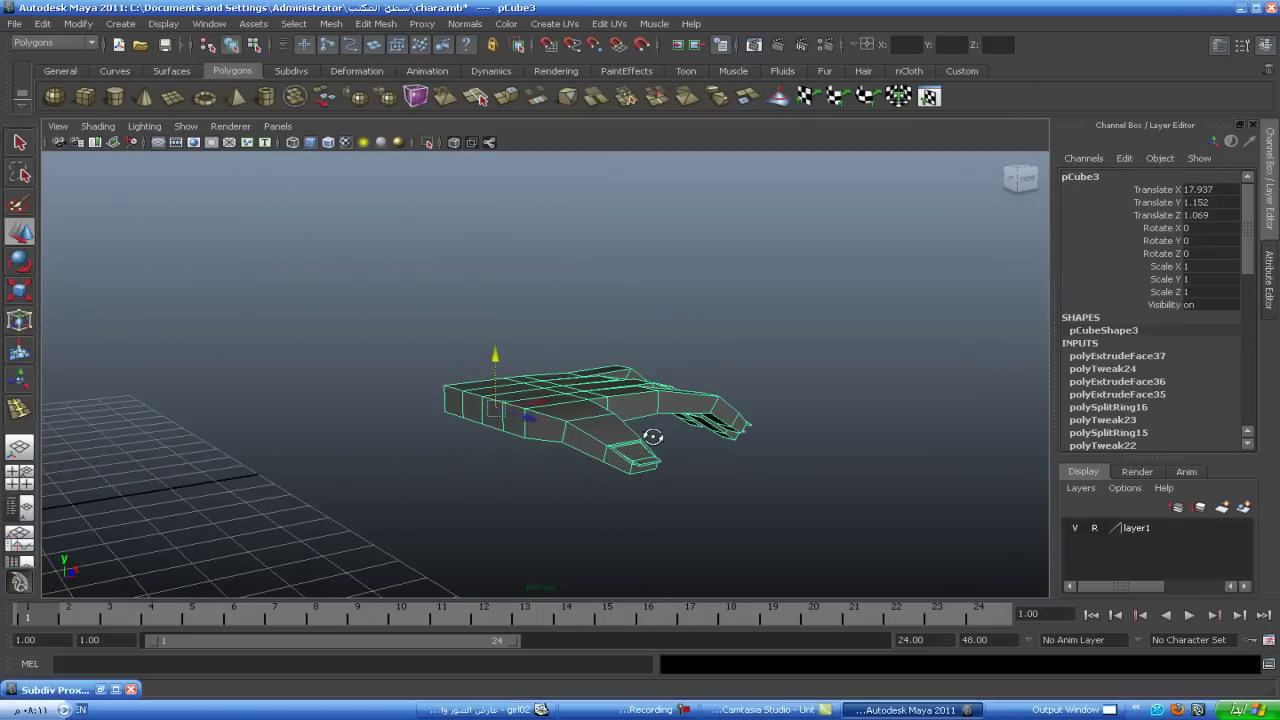
pyautogui.keyDown('alt'); pyautogui.moveTo(486, 457); pyautogui.dragTo(680, 437, button='middle'); pyautogui.keyUp('alt')
pyautogui.keyDown('alt'); pyautogui.moveTo(680, 437); pyautogui.dragTo(555, 478); pyautogui.keyUp('alt')
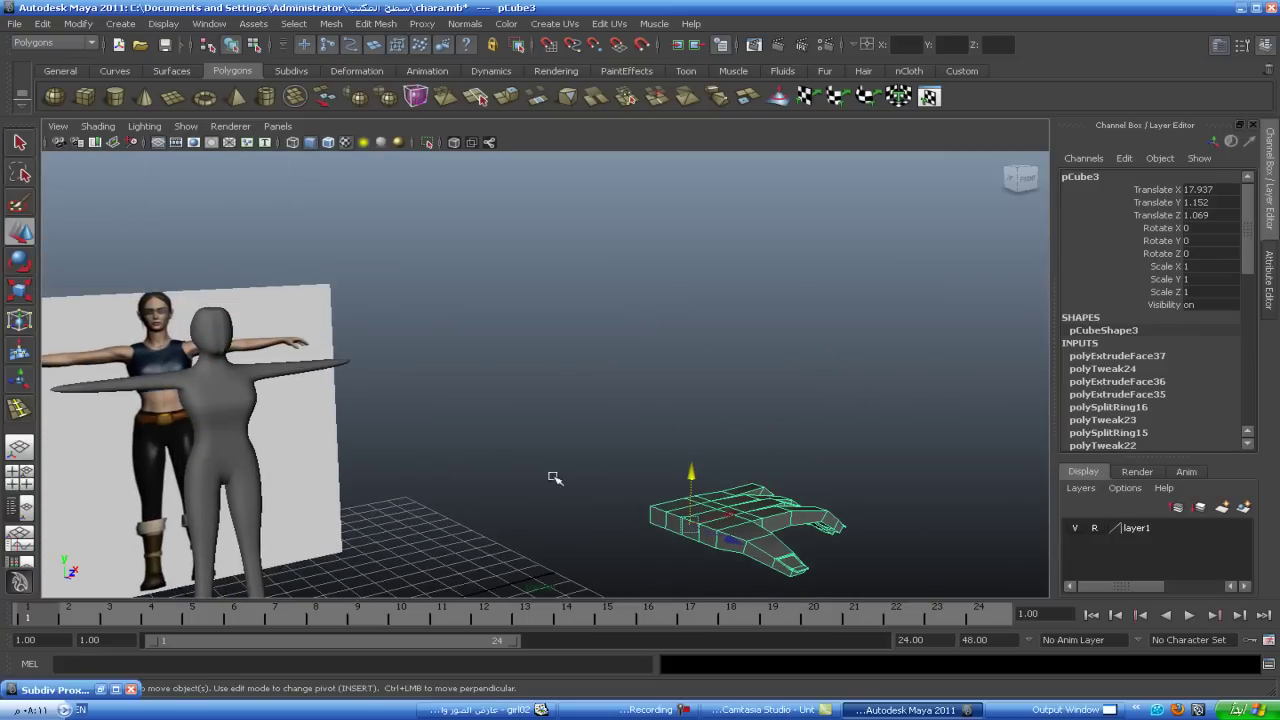
# - Select the body mesh and frame it from side and front angles against the references
pyautogui.click(255, 390)
pyautogui.moveTo(314, 403)
pyautogui.keyDown('alt'); pyautogui.mouseDown()
pyautogui.moveTo(429, 460)
pyautogui.moveTo(417, 508)
pyautogui.moveTo(304, 490)
pyautogui.moveTo(634, 423)
pyautogui.moveTo(430, 443)
pyautogui.moveTo(410, 432)
pyautogui.mouseUp(); pyautogui.keyUp('alt')
pyautogui.scroll(5, 304, 490)
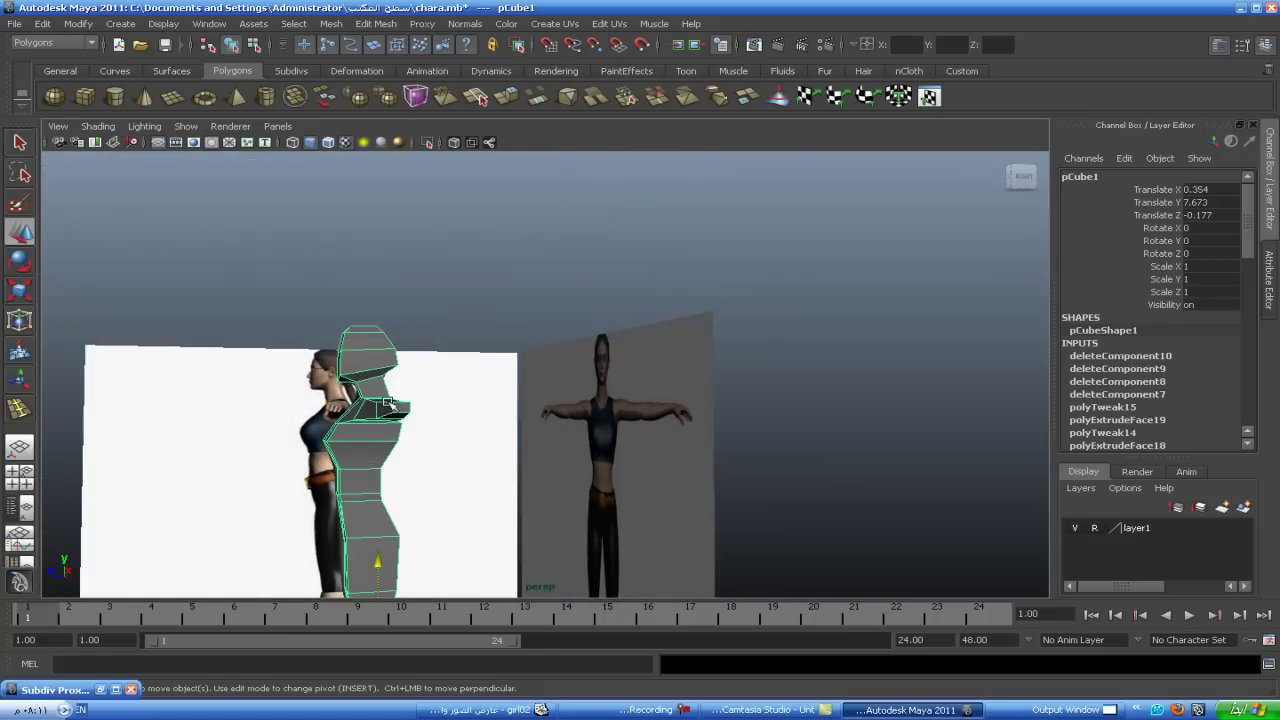
pyautogui.scroll(2, 409, 431)
pyautogui.moveTo(409, 431)
pyautogui.keyDown('alt'); pyautogui.mouseDown(button='middle')
pyautogui.moveTo(383, 393)
pyautogui.moveTo(418, 398)
pyautogui.mouseUp(button='middle'); pyautogui.keyUp('alt')
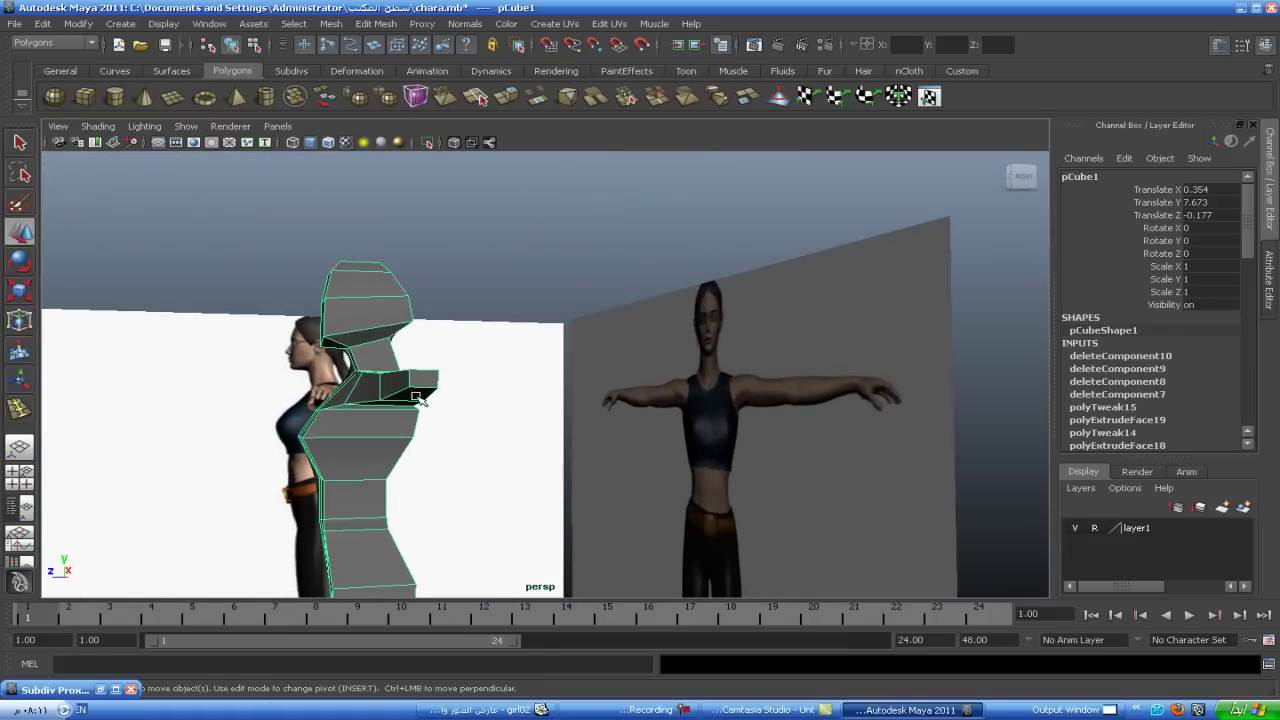
pyautogui.moveTo(424, 383)
pyautogui.keyDown('alt'); pyautogui.mouseDown()
pyautogui.moveTo(463, 437)
pyautogui.moveTo(489, 403)
pyautogui.moveTo(458, 448)
pyautogui.moveTo(502, 325)
pyautogui.moveTo(491, 453)
pyautogui.mouseUp(); pyautogui.keyUp('alt')
pyautogui.press('w')
pyautogui.press('space')
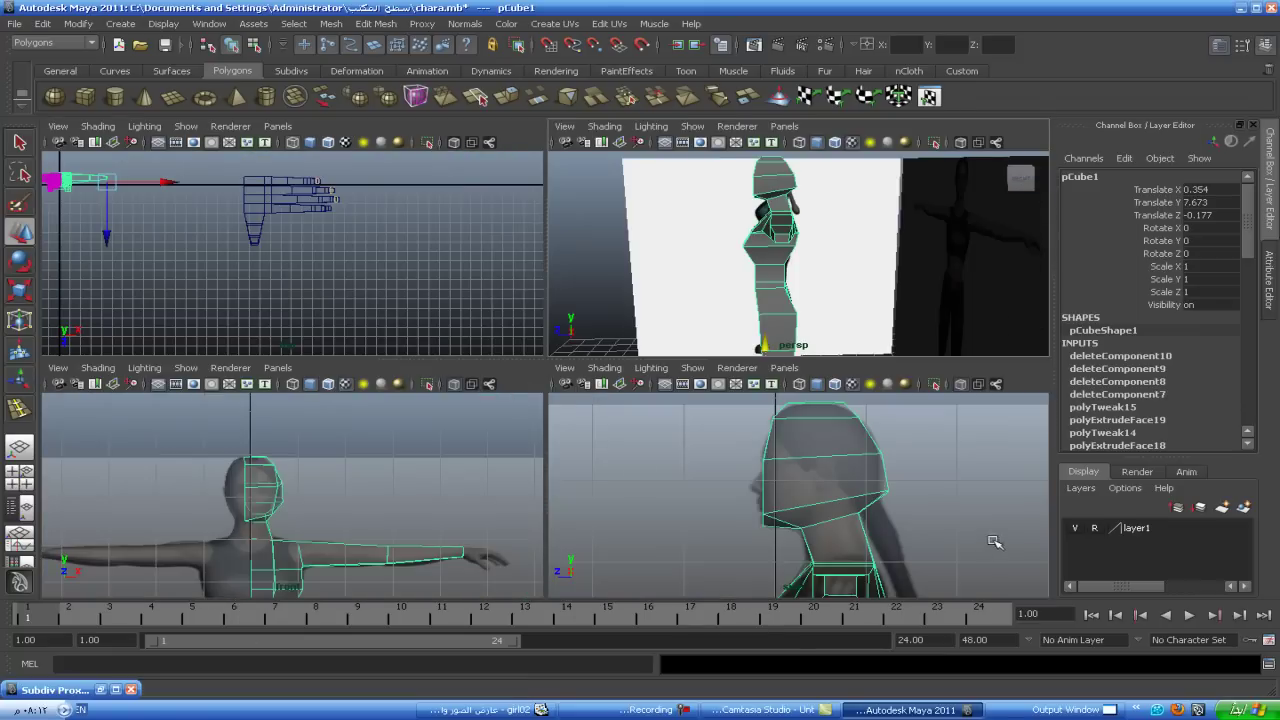
pyautogui.press('space')
# - Navigate back to the blocky hand mesh, select it and frame it up close
pyautogui.keyDown('alt'); pyautogui.moveTo(783, 286); pyautogui.dragTo(706, 271, button='middle'); pyautogui.keyUp('alt')
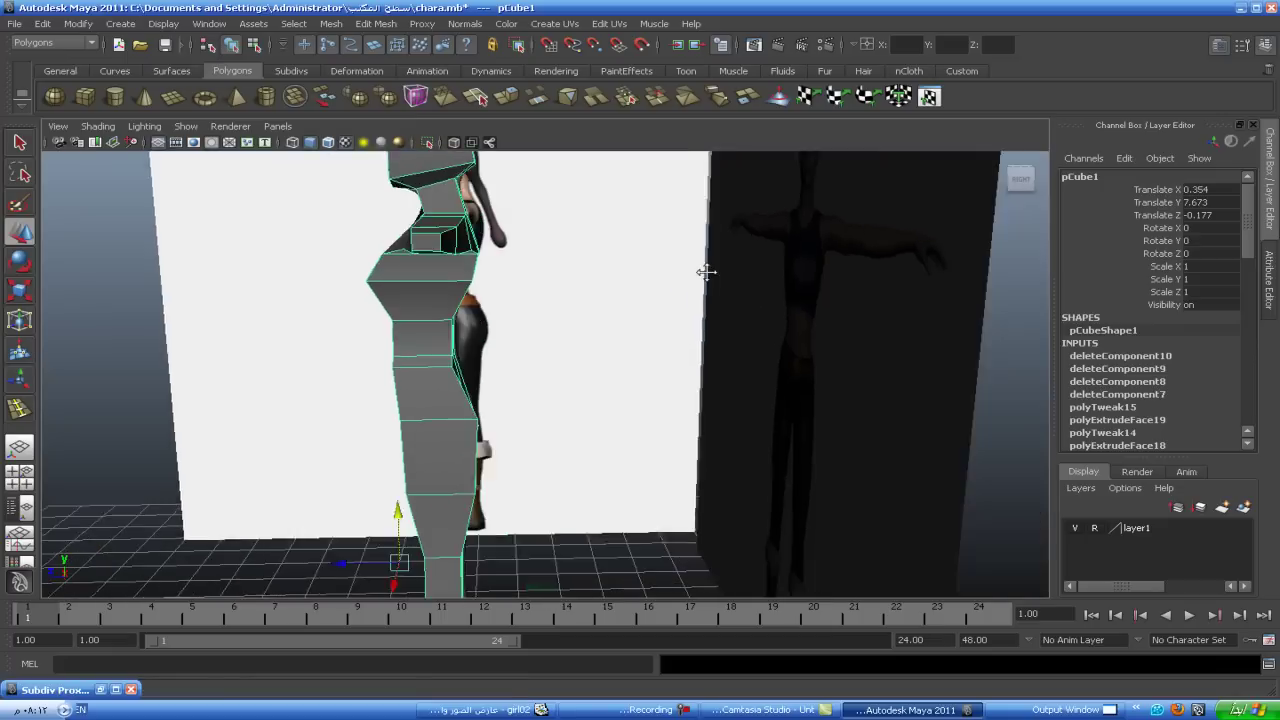
pyautogui.scroll(-5, 712, 320)
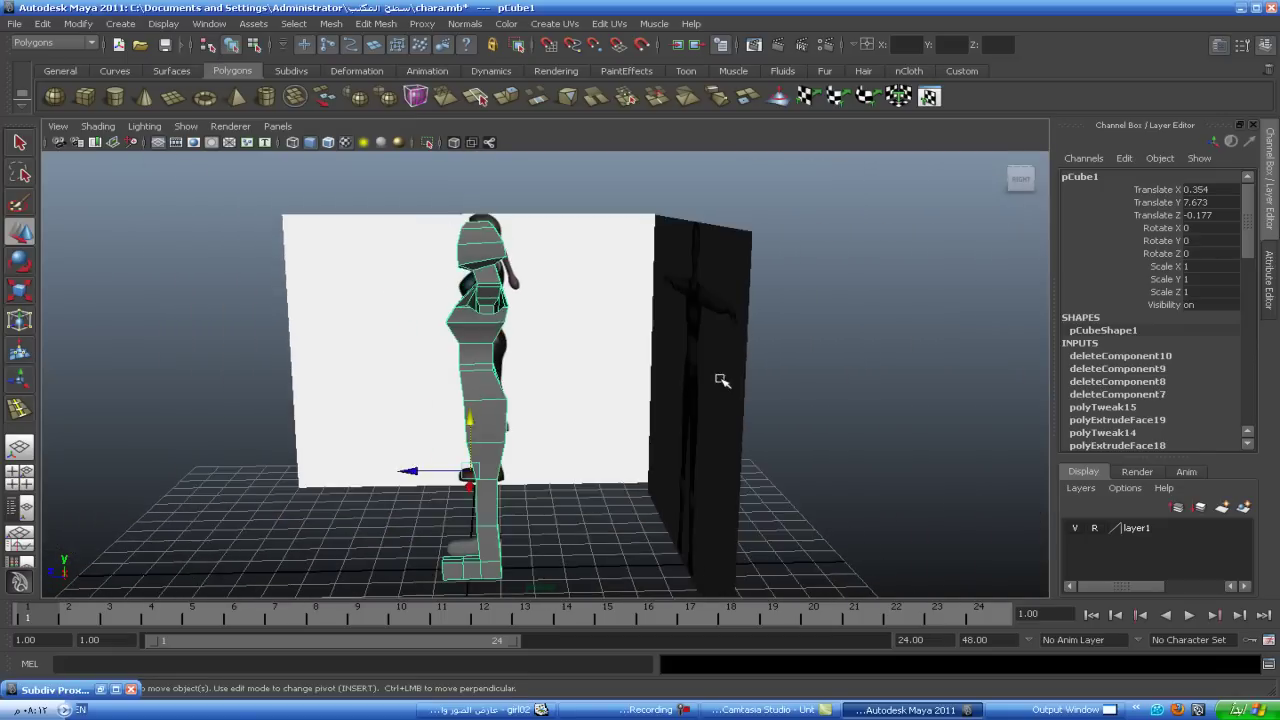
pyautogui.scroll(-3, 725, 392)
pyautogui.keyDown('alt'); pyautogui.moveTo(806, 466); pyautogui.dragTo(611, 331, button='middle'); pyautogui.keyUp('alt')
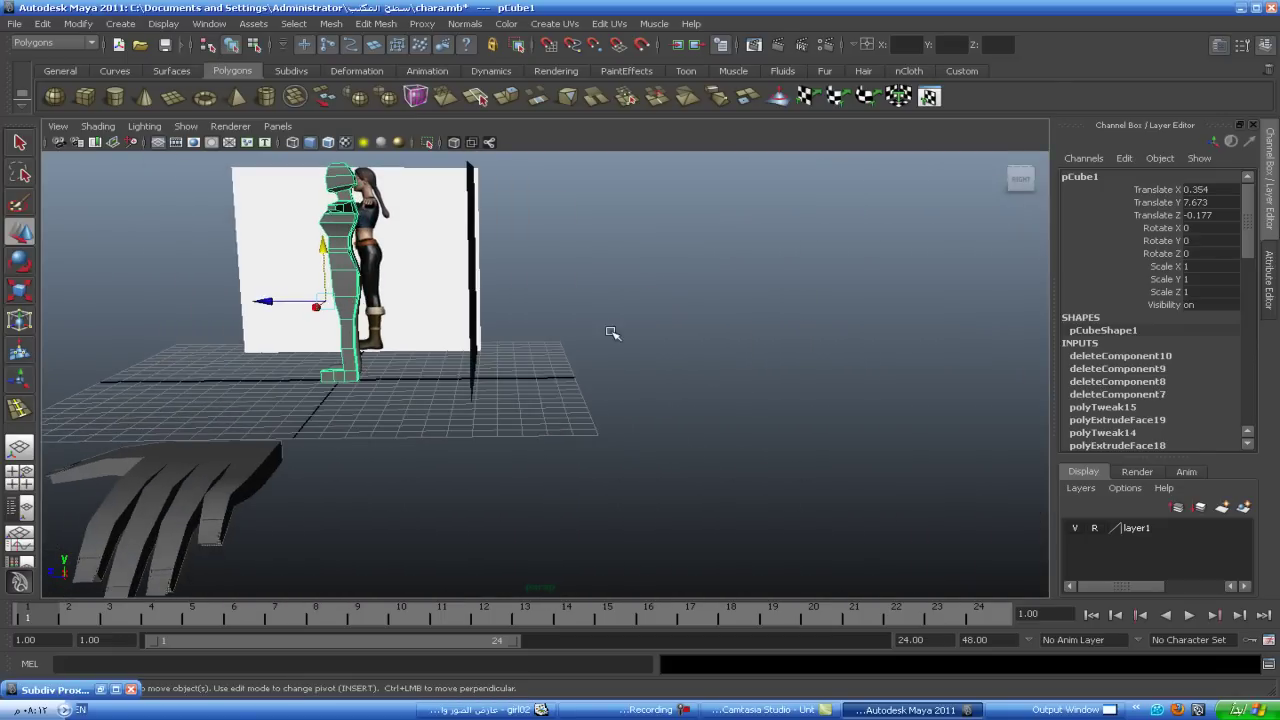
pyautogui.scroll(-2, 600, 349)
pyautogui.moveTo(600, 349)
pyautogui.keyDown('alt'); pyautogui.mouseDown()
pyautogui.moveTo(611, 423)
pyautogui.moveTo(760, 427)
pyautogui.mouseUp(); pyautogui.keyUp('alt')
pyautogui.keyDown('alt'); pyautogui.moveTo(760, 427); pyautogui.dragTo(580, 434, button='middle'); pyautogui.keyUp('alt')
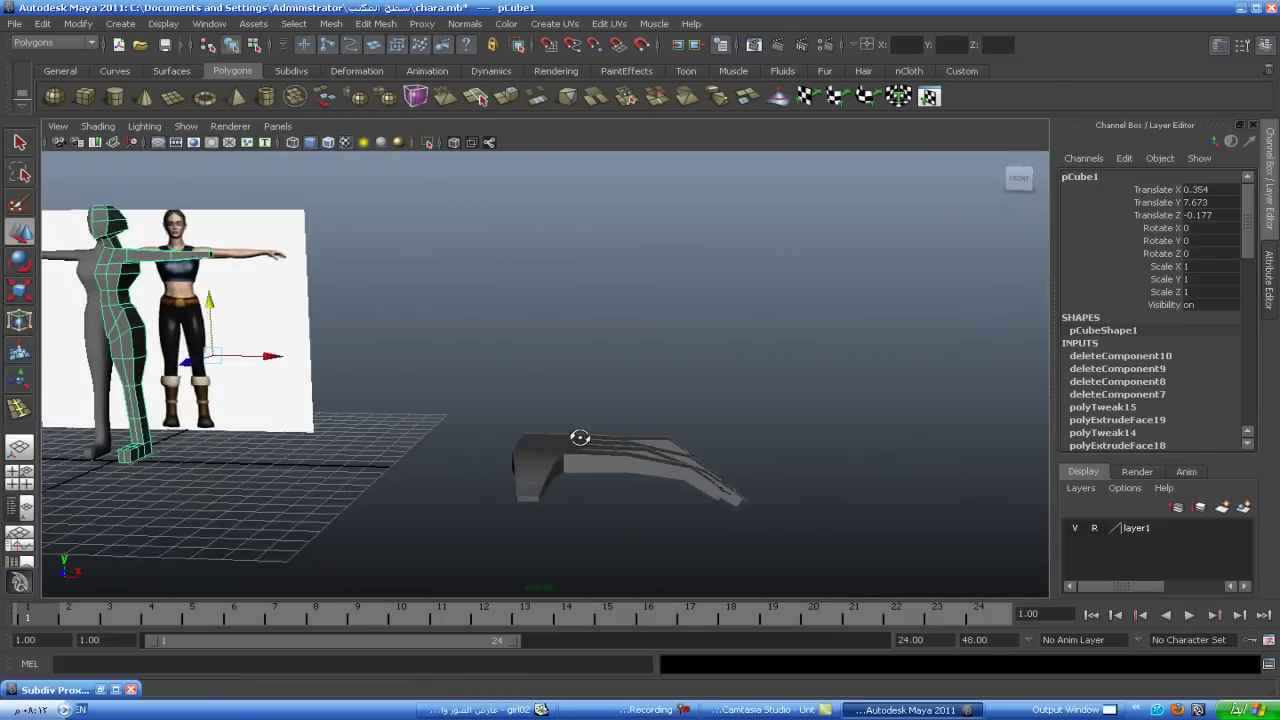
pyautogui.keyDown('alt'); pyautogui.moveTo(580, 434); pyautogui.dragTo(720, 520); pyautogui.keyUp('alt')
pyautogui.click(720, 520)
pyautogui.keyDown('alt'); pyautogui.moveTo(686, 463); pyautogui.dragTo(669, 390, button='middle'); pyautogui.keyUp('alt')
pyautogui.scroll(2, 669, 390)
pyautogui.scroll(1, 650, 380)
pyautogui.scroll(-2, 563, 403)
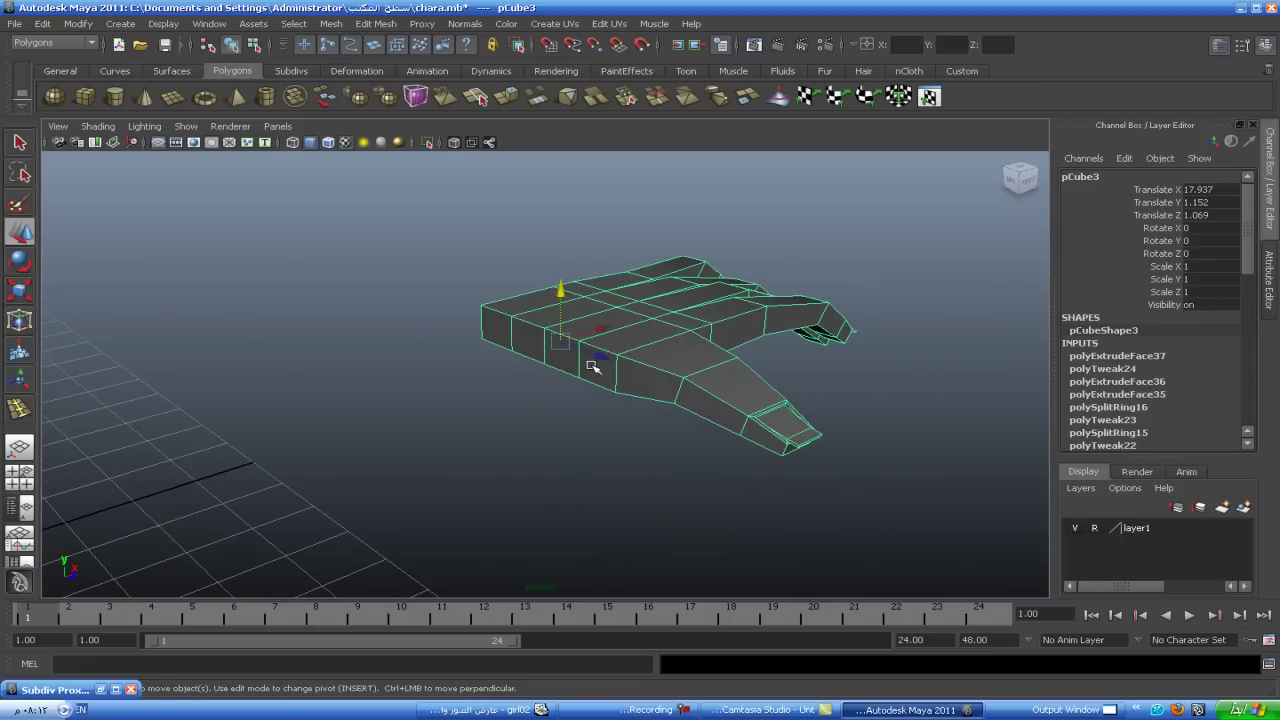
# - Select the wrist-end faces, try an extrusion, then undo it and restore the face selection
pyautogui.moveTo(593, 367); pyautogui.dragTo(586, 395, button='right')
pyautogui.click(591, 366)
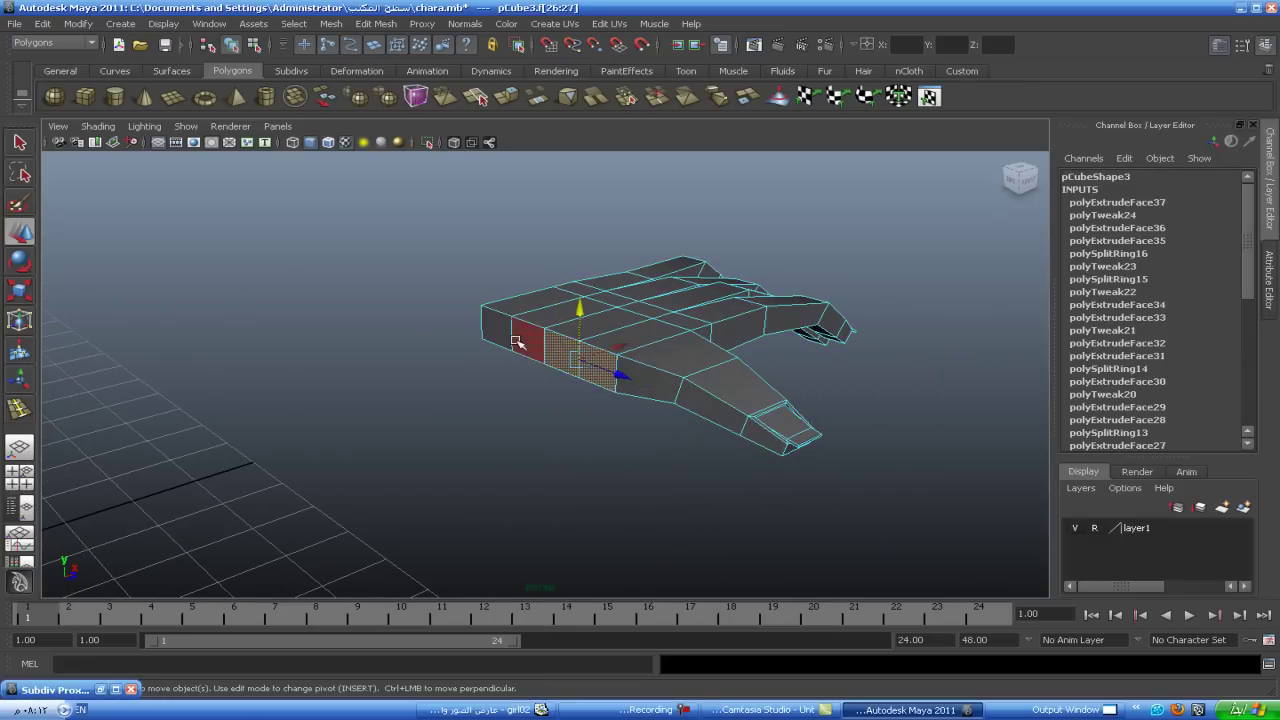
pyautogui.keyDown('shift'); pyautogui.click(516, 342); pyautogui.keyUp('shift')
pyautogui.keyDown('shift'); pyautogui.click(500, 332); pyautogui.keyUp('shift')
pyautogui.keyDown('shift'); pyautogui.moveTo(519, 341); pyautogui.dragTo(518, 382, button='right'); pyautogui.keyUp('shift')
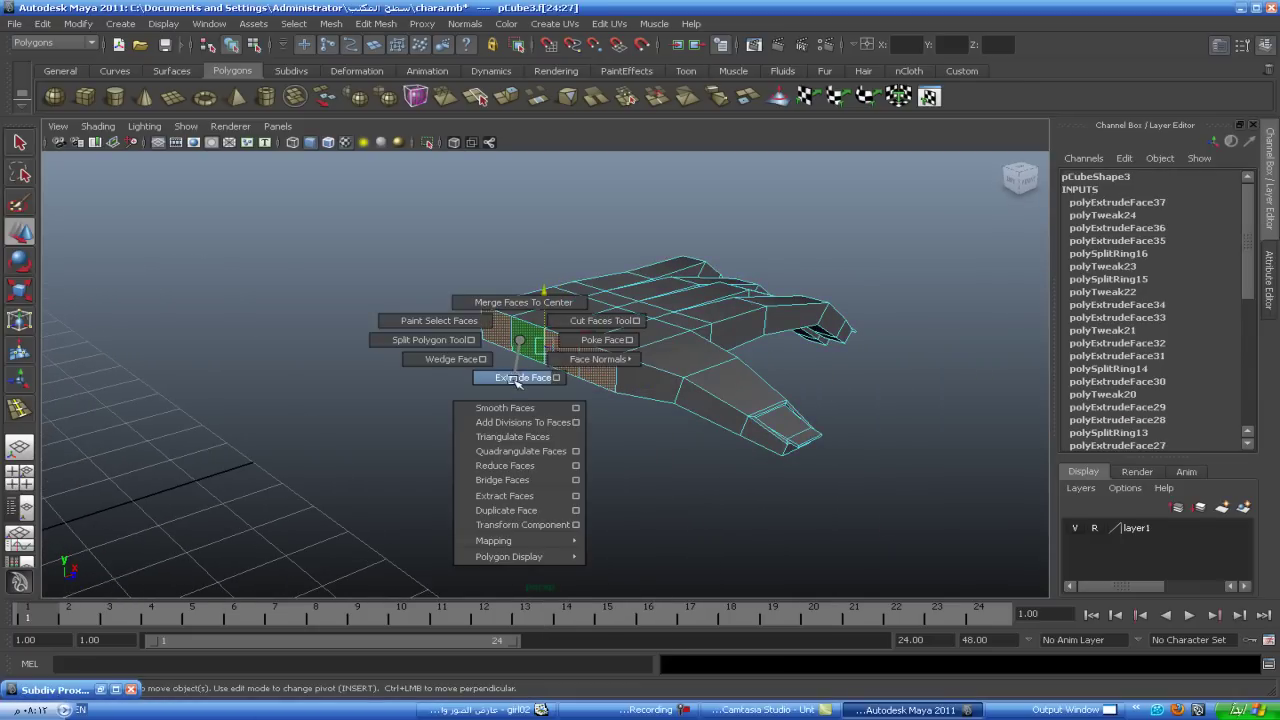
pyautogui.moveTo(462, 348); pyautogui.dragTo(415, 350)
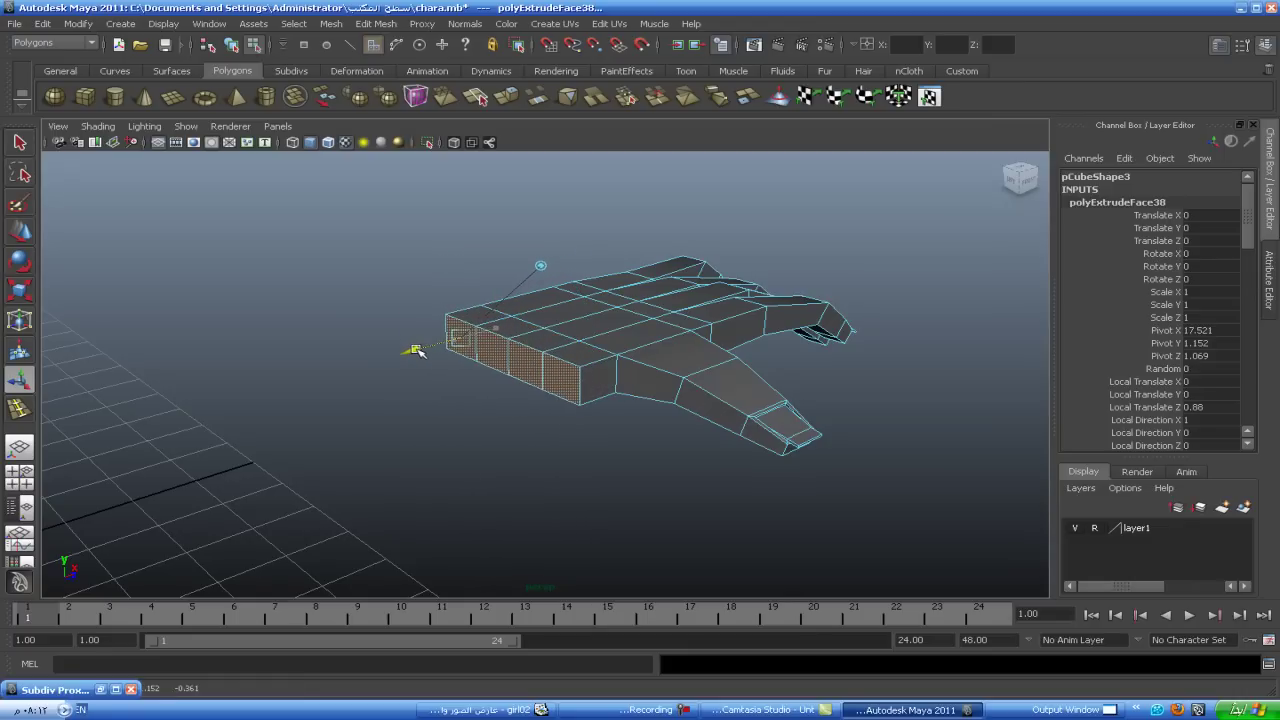
pyautogui.hotkey('ctrl', 'z')
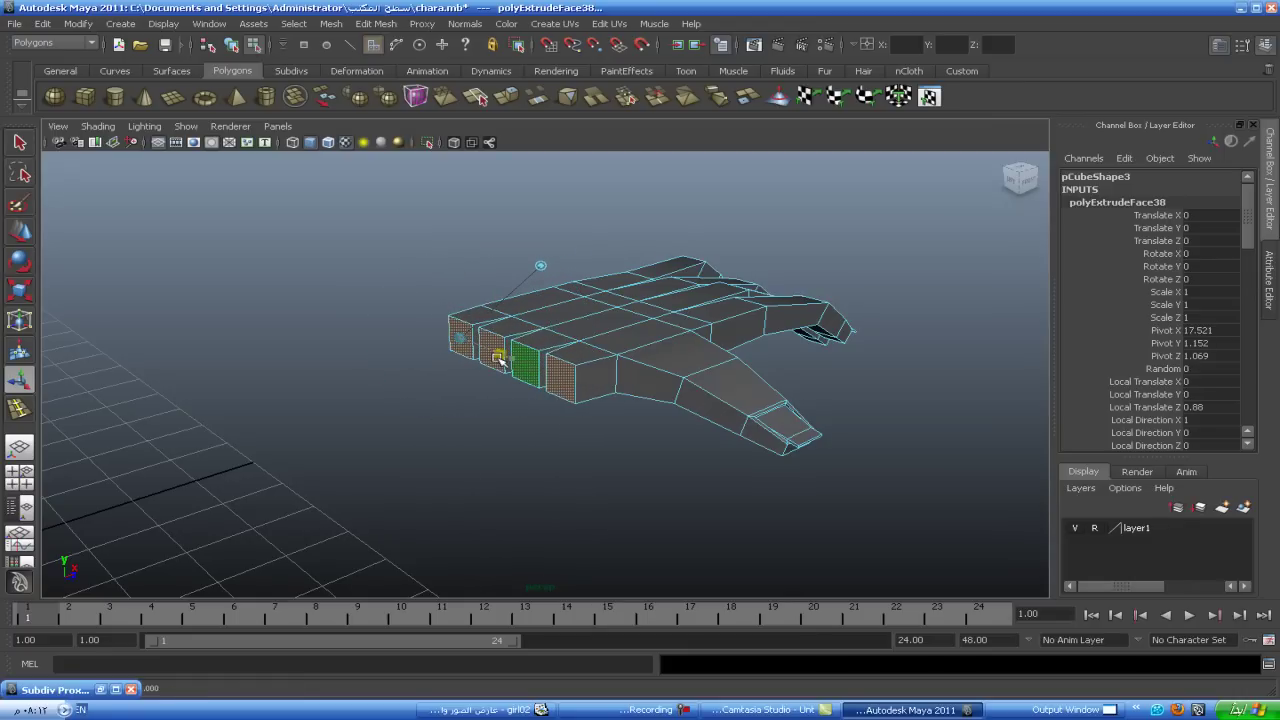
pyautogui.hotkey('ctrl', 'z')
pyautogui.hotkey('ctrl', 'z')
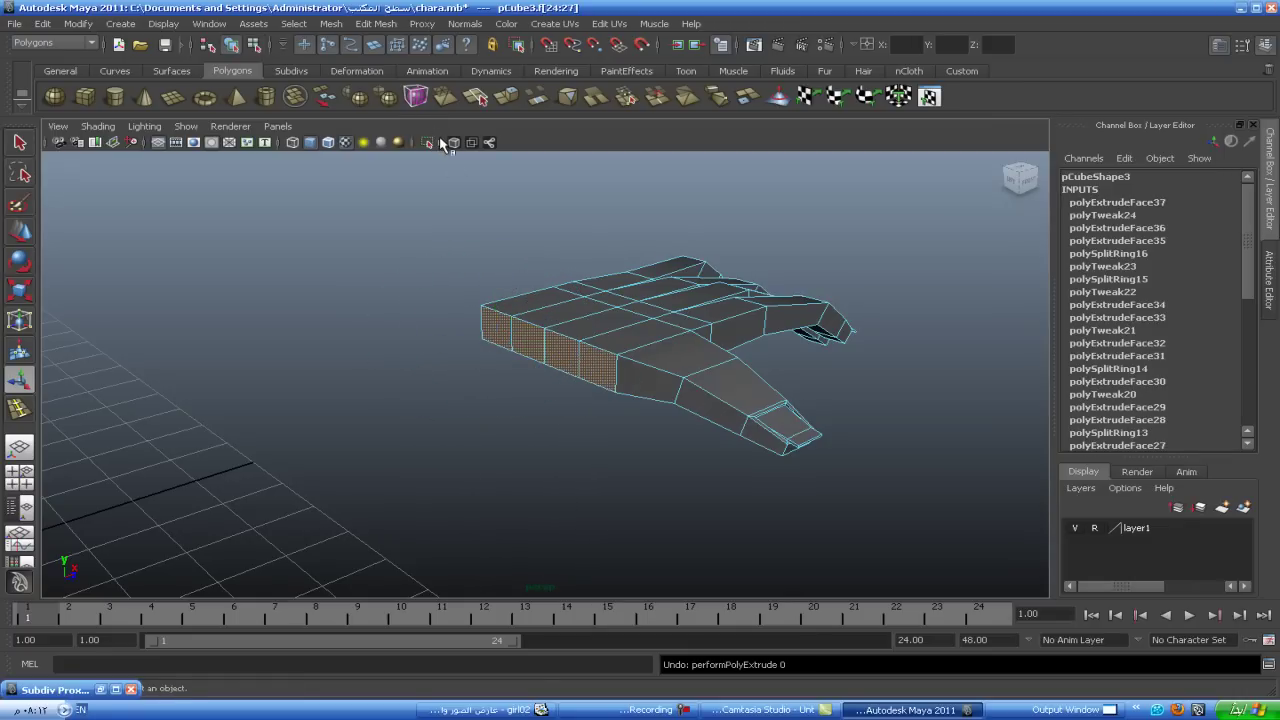
pyautogui.hotkey('ctrl', 'z')
pyautogui.hotkey('shift', 'z')
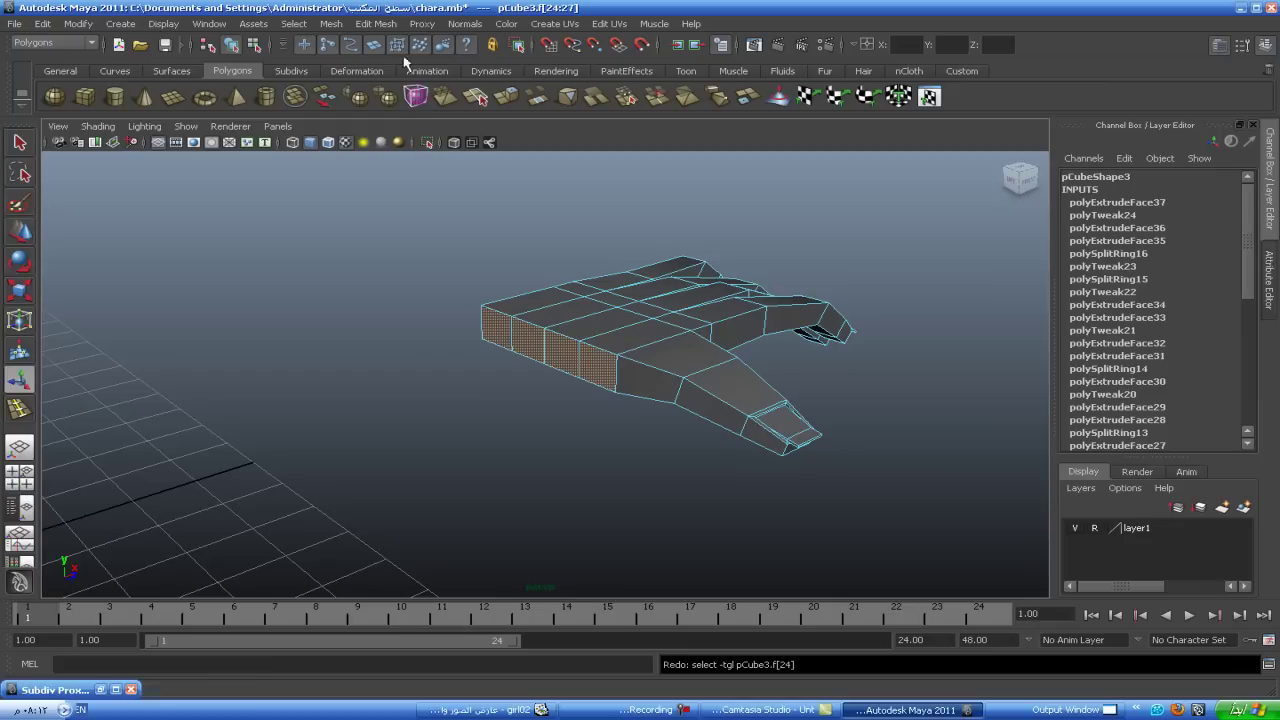
# - Enable Keep Faces Together and extrude the wrist faces outward as one block to 1.309
pyautogui.click(377, 24)
pyautogui.click(365, 49)
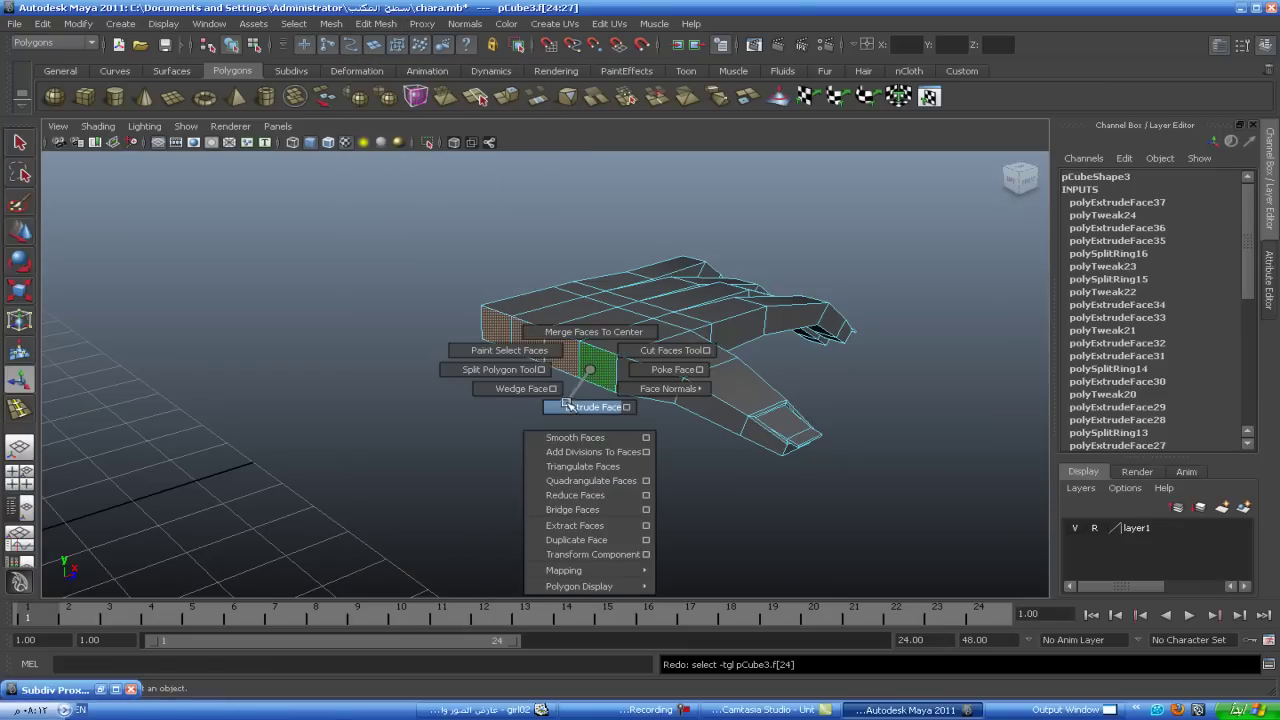
pyautogui.keyDown('shift'); pyautogui.moveTo(591, 371); pyautogui.dragTo(606, 408, button='right'); pyautogui.keyUp('shift')
pyautogui.moveTo(454, 345)
pyautogui.mouseDown()
pyautogui.moveTo(414, 343)
pyautogui.moveTo(459, 353)
pyautogui.mouseUp()
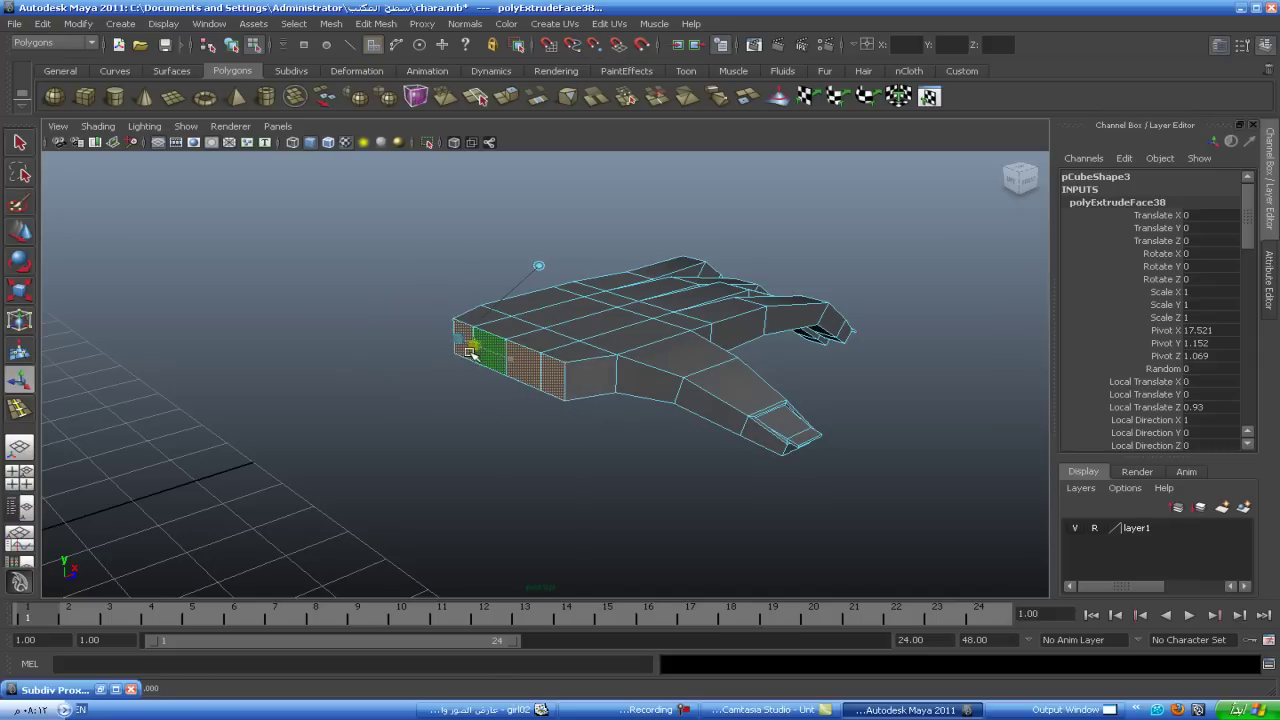
pyautogui.press('3')
pyautogui.moveTo(586, 400)
pyautogui.keyDown('alt'); pyautogui.mouseDown()
pyautogui.moveTo(643, 414)
pyautogui.moveTo(595, 445)
pyautogui.mouseUp(); pyautogui.keyUp('alt')
pyautogui.moveTo(418, 458)
pyautogui.mouseDown()
pyautogui.moveTo(401, 452)
pyautogui.moveTo(428, 452)
pyautogui.moveTo(408, 445)
pyautogui.mouseUp()
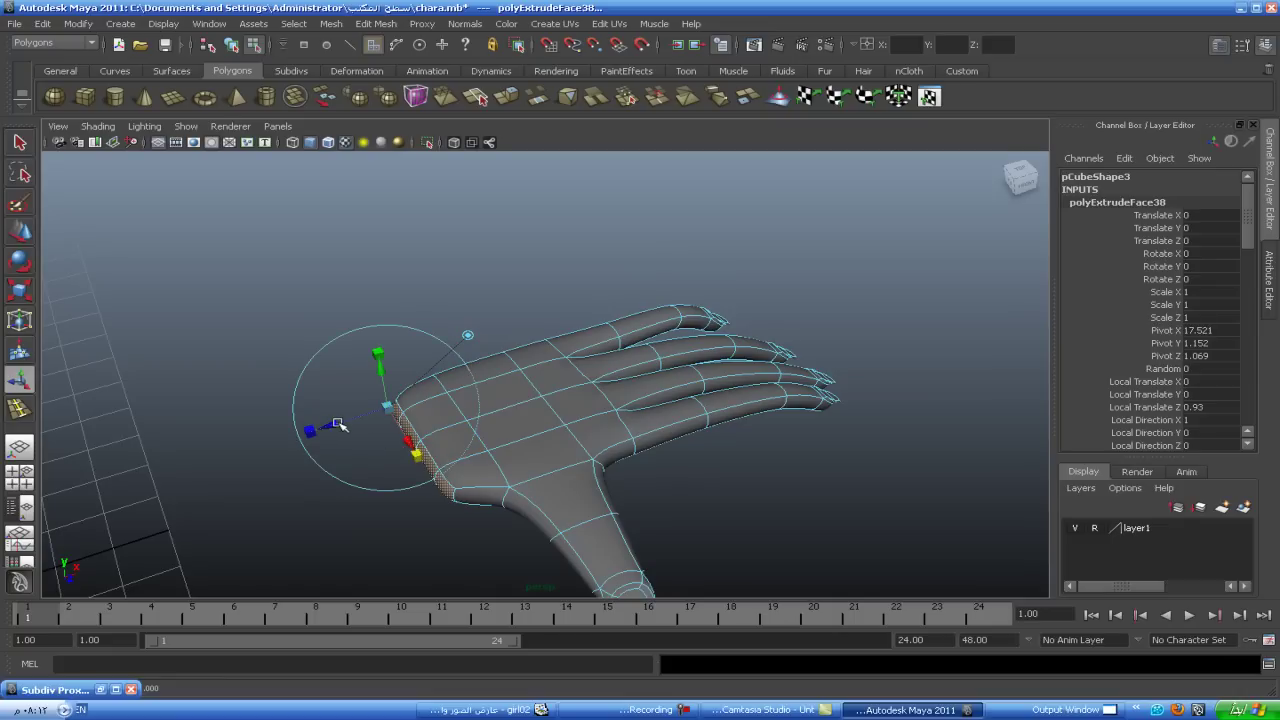
pyautogui.press('1')
pyautogui.moveTo(343, 421); pyautogui.dragTo(314, 429)
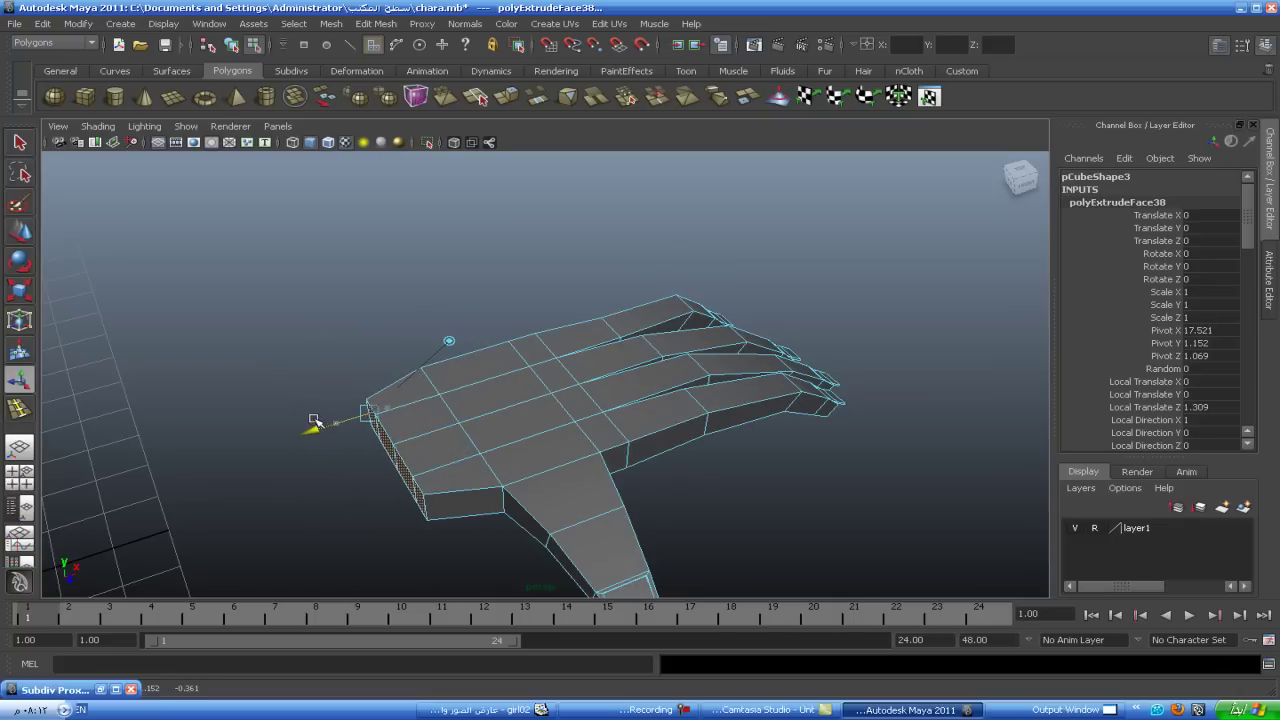
# - Reselect the four wrist-end faces and scale them narrower
pyautogui.keyDown('alt'); pyautogui.moveTo(400, 460); pyautogui.dragTo(586, 477); pyautogui.keyUp('alt')
pyautogui.click(615, 432)
pyautogui.click(634, 387)
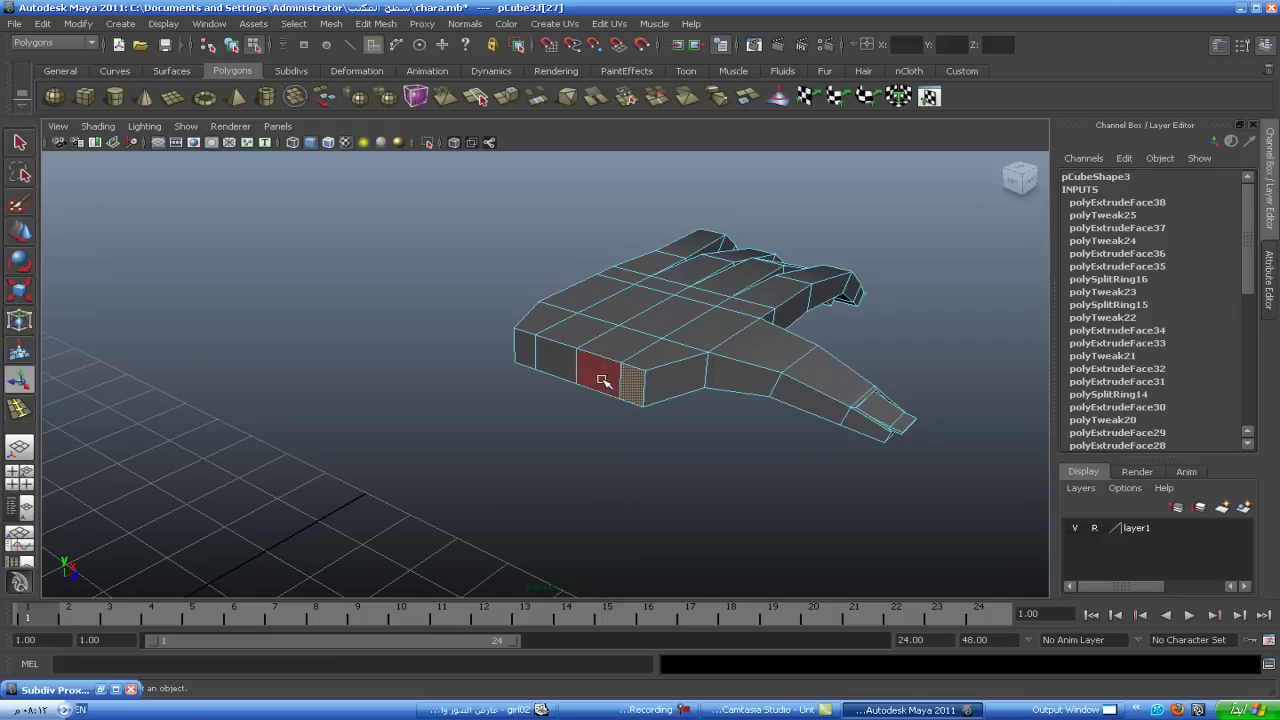
pyautogui.keyDown('shift'); pyautogui.click(598, 374); pyautogui.keyUp('shift')
pyautogui.keyDown('shift'); pyautogui.click(555, 365); pyautogui.keyUp('shift')
pyautogui.keyDown('shift'); pyautogui.click(523, 350); pyautogui.keyUp('shift')
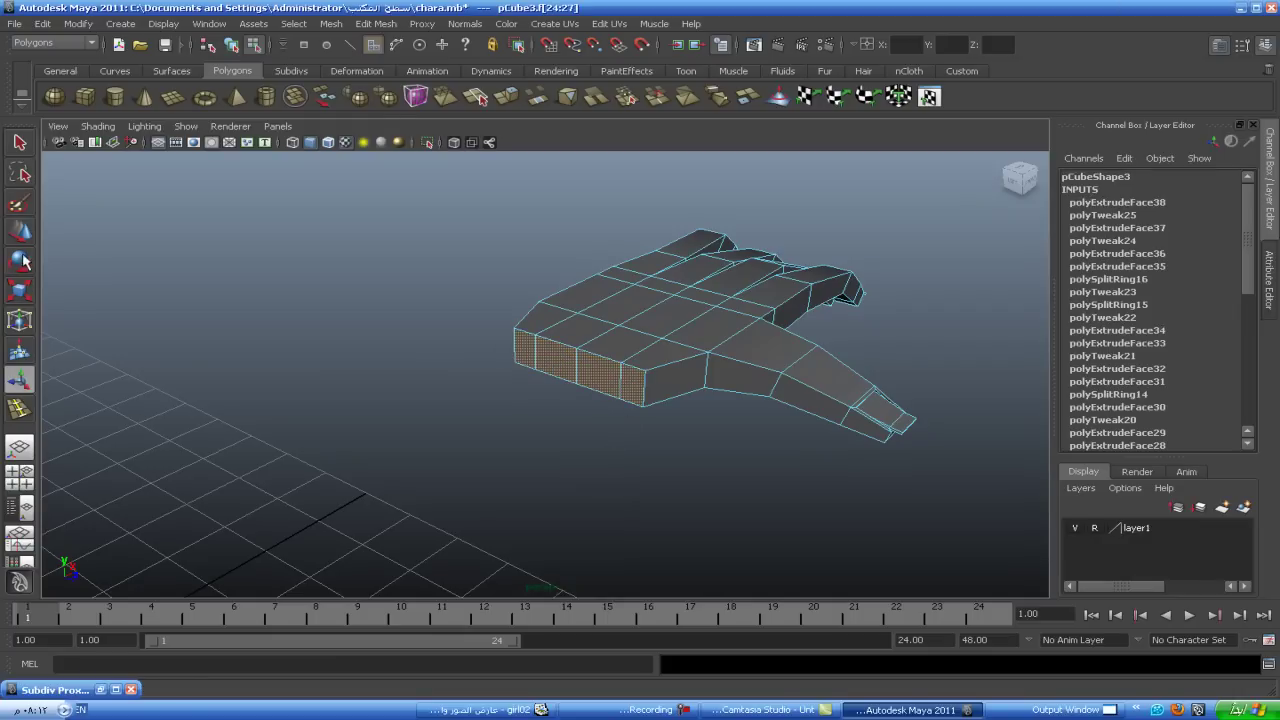
pyautogui.click(19, 291)
pyautogui.moveTo(512, 344)
pyautogui.mouseDown()
pyautogui.moveTo(525, 353)
pyautogui.moveTo(517, 410)
pyautogui.moveTo(211, 343)
pyautogui.mouseUp()
# - Check the tapered wrist in smooth preview, then return to object mode and cage display
pyautogui.press('3')
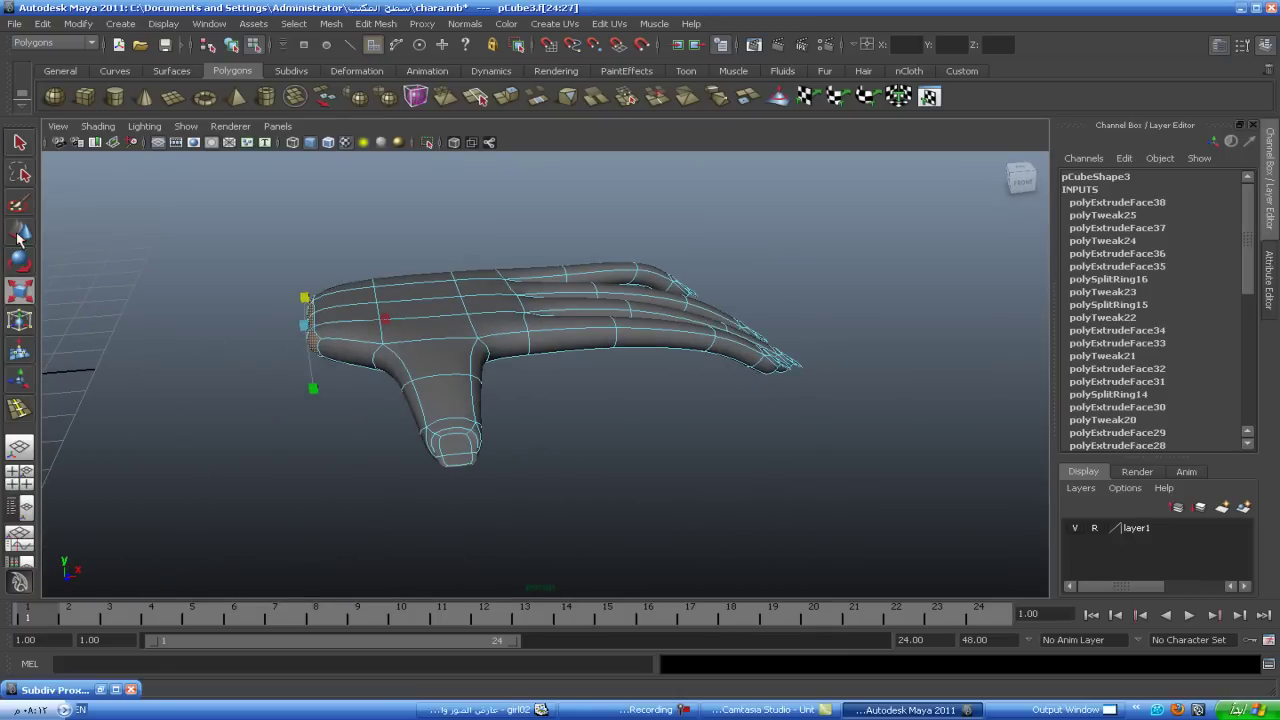
pyautogui.click(18, 234)
pyautogui.moveTo(322, 336); pyautogui.dragTo(309, 356, button='right')
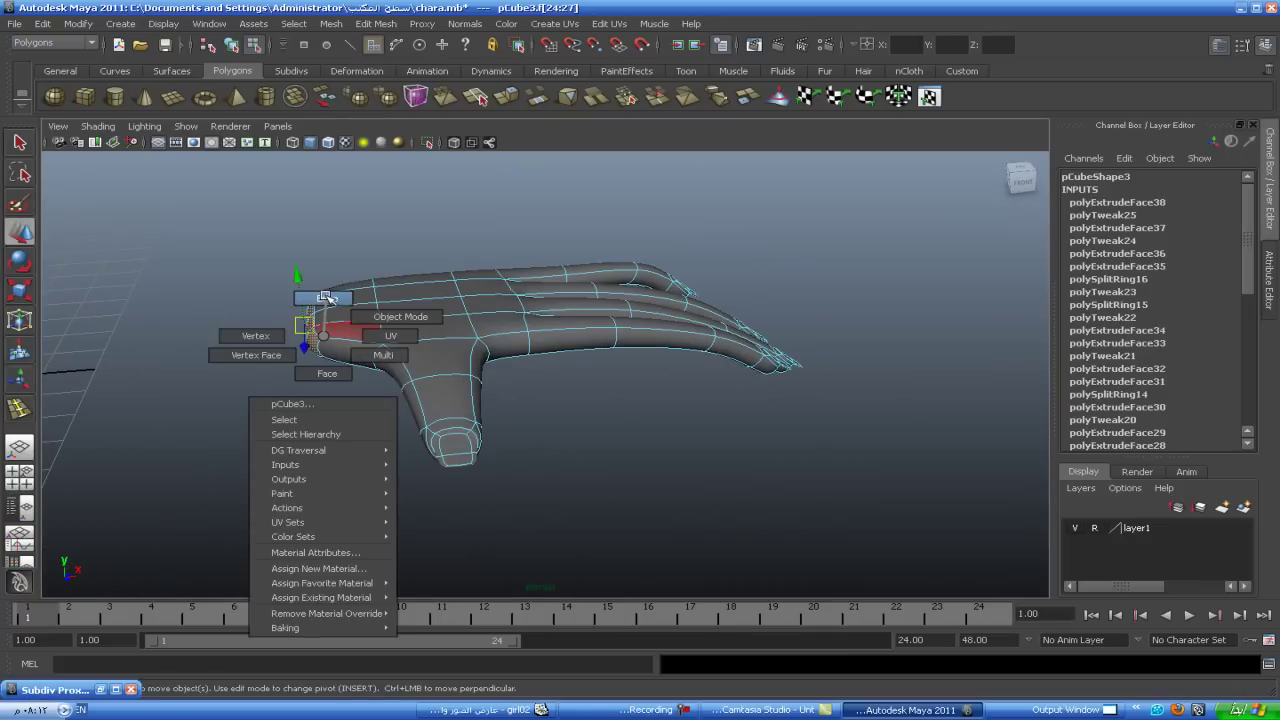
pyautogui.press('1')
pyautogui.keyDown('alt'); pyautogui.moveTo(311, 384); pyautogui.dragTo(400, 430); pyautogui.keyUp('alt')
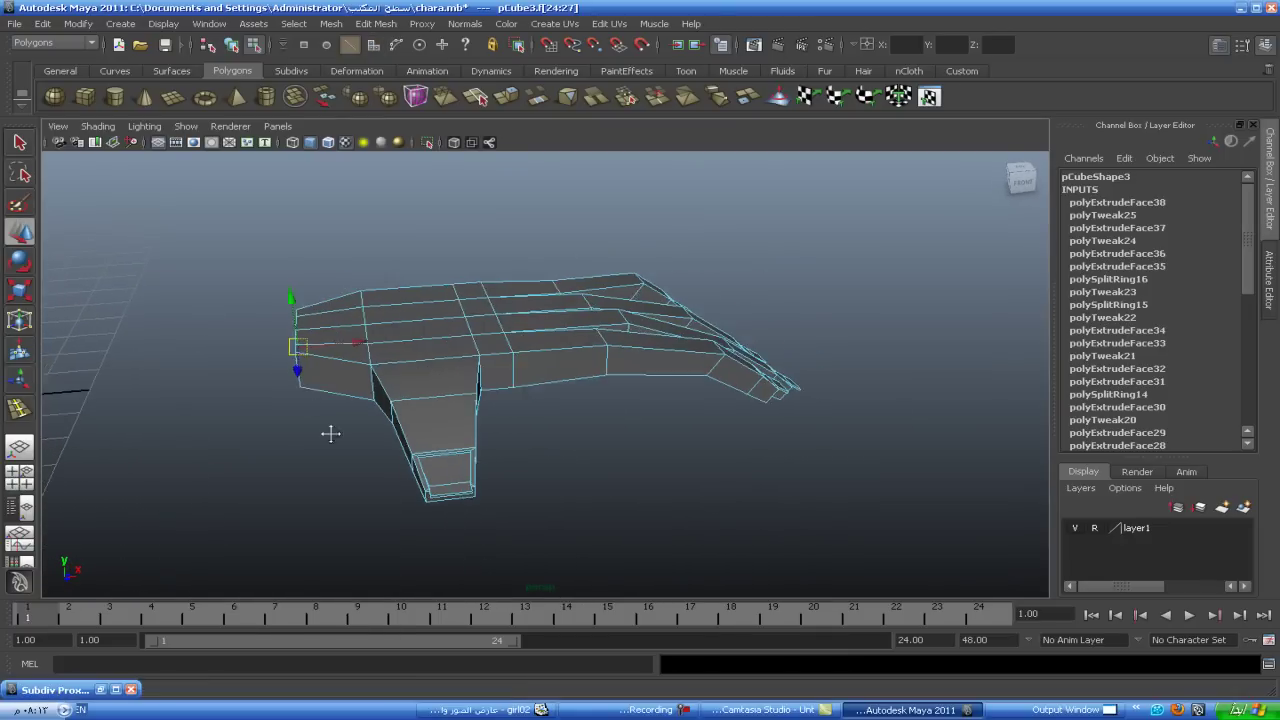
pyautogui.click(511, 418)
# - Orbit and zoom from the hand to the low-poly body's outstretched arm beside the reference images
pyautogui.scroll(2, 571, 420)
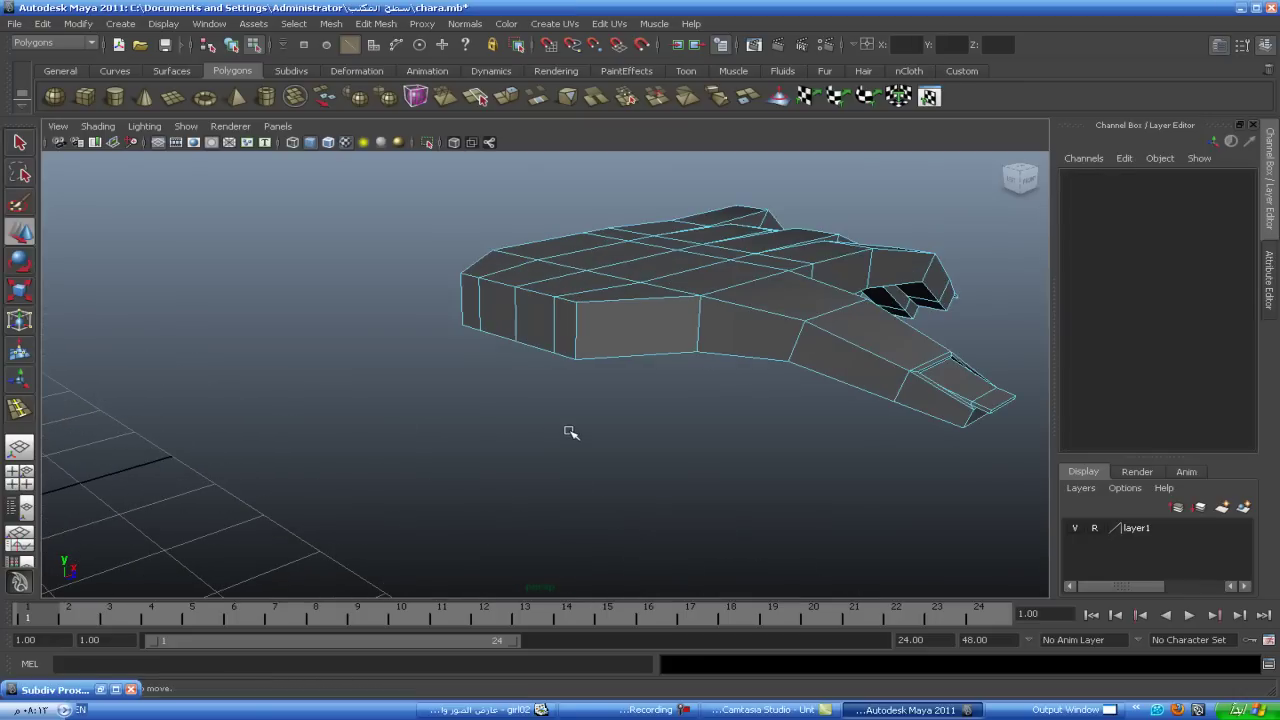
pyautogui.scroll(3, 557, 405)
pyautogui.scroll(3, 545, 410)
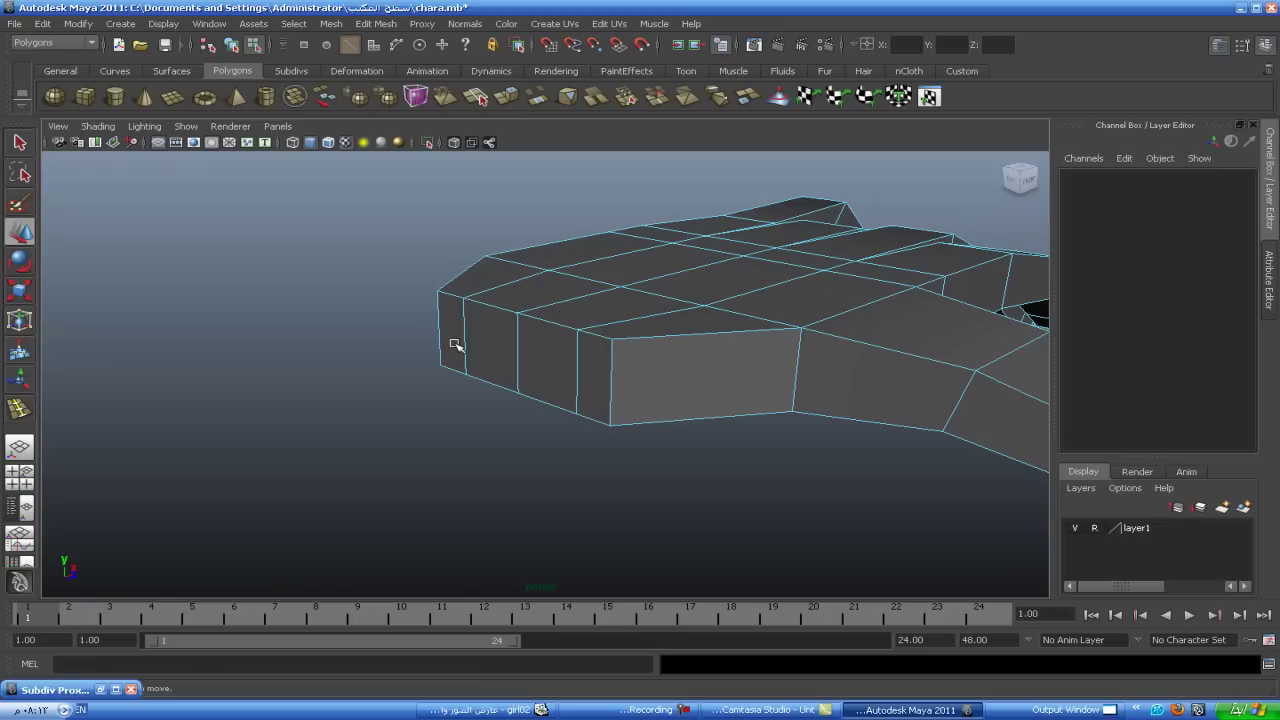
pyautogui.scroll(-3, 740, 366)
pyautogui.scroll(-2, 597, 323)
pyautogui.moveTo(597, 323)
pyautogui.keyDown('alt'); pyautogui.mouseDown()
pyautogui.moveTo(700, 460)
pyautogui.moveTo(558, 407)
pyautogui.moveTo(718, 331)
pyautogui.mouseUp(); pyautogui.keyUp('alt')
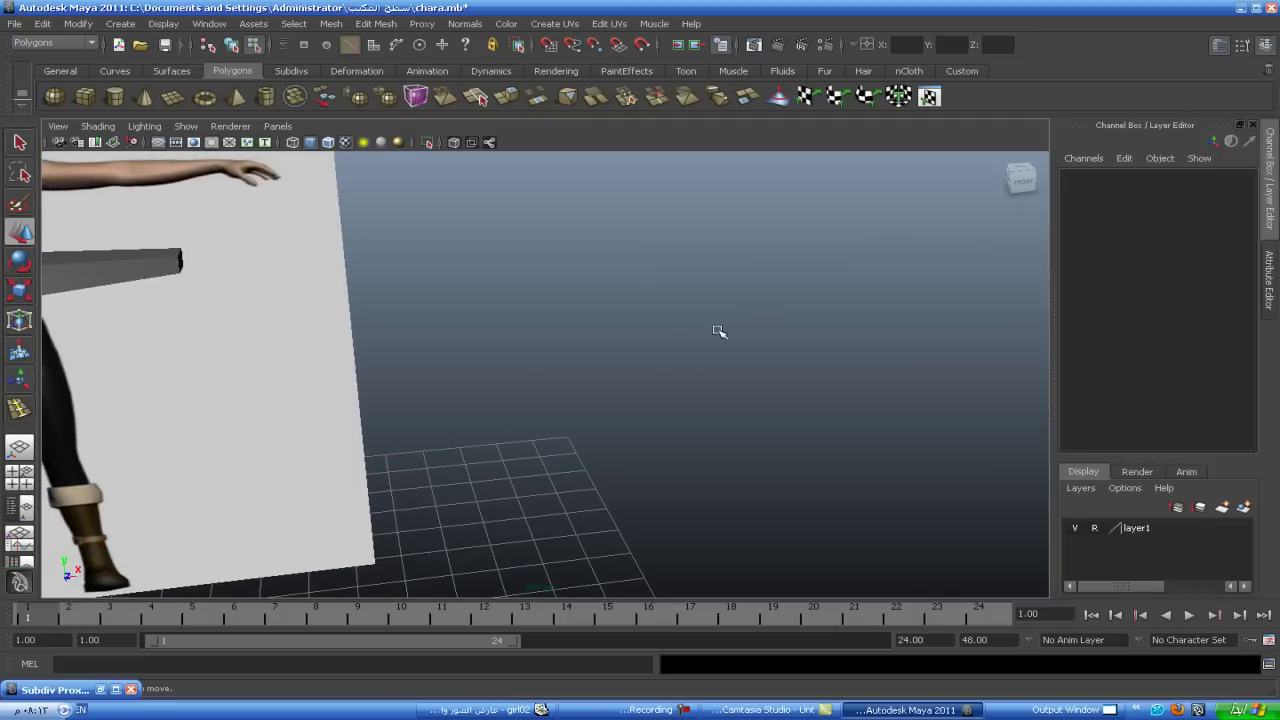
pyautogui.keyDown('alt'); pyautogui.moveTo(326, 286); pyautogui.dragTo(429, 323); pyautogui.keyUp('alt')
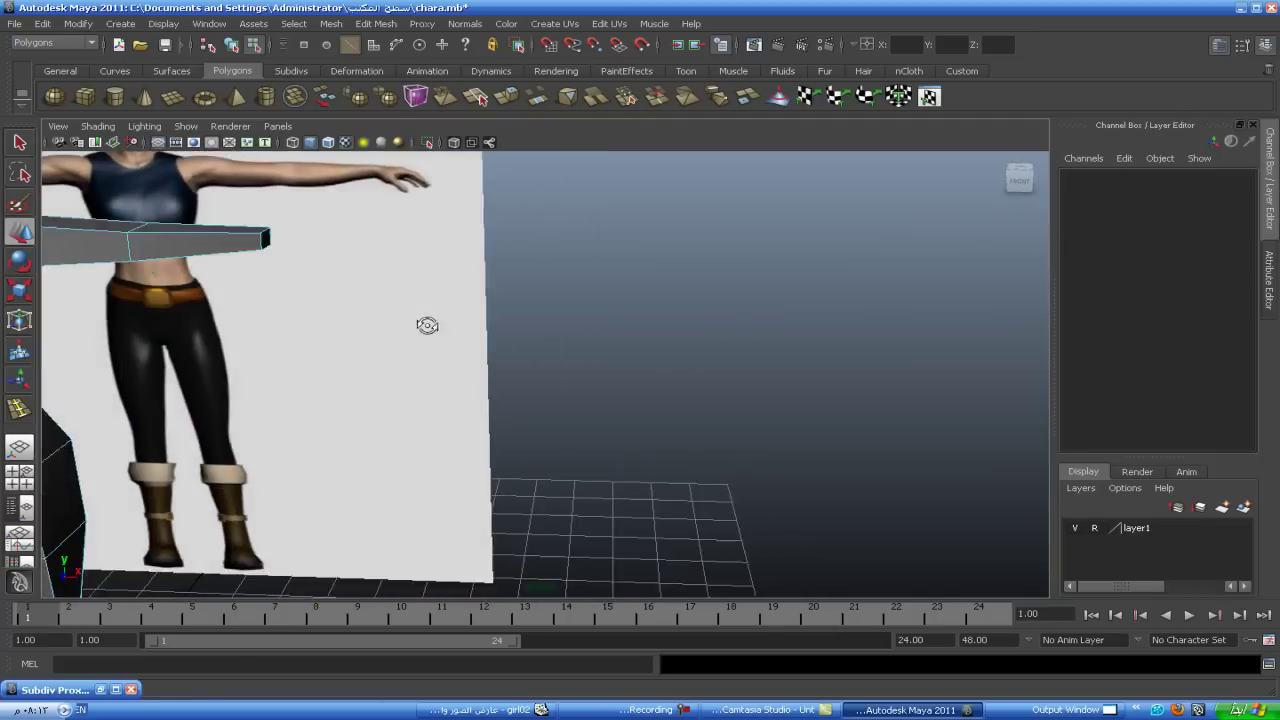
pyautogui.keyDown('alt'); pyautogui.moveTo(282, 292); pyautogui.dragTo(487, 318); pyautogui.keyUp('alt')
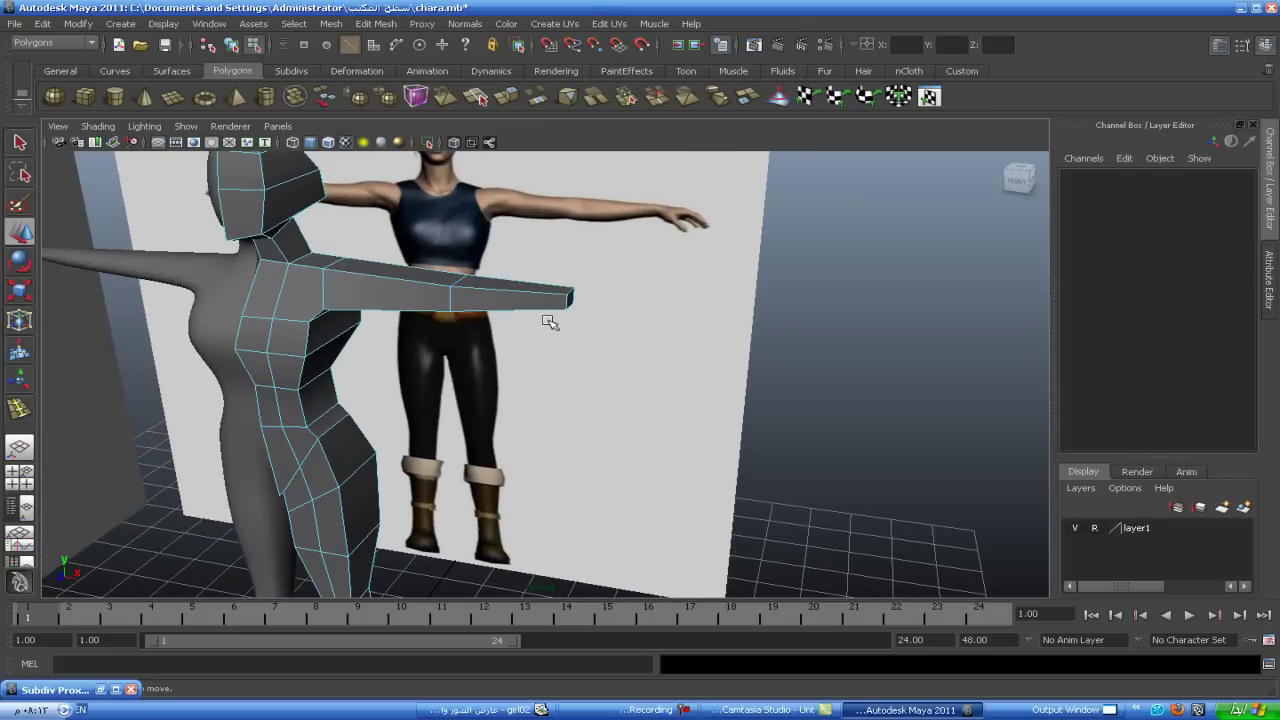
pyautogui.keyDown('alt'); pyautogui.moveTo(470, 291); pyautogui.dragTo(519, 308); pyautogui.keyUp('alt')
pyautogui.moveTo(519, 308)
pyautogui.keyDown('alt'); pyautogui.mouseDown(button='middle')
pyautogui.moveTo(642, 290)
pyautogui.moveTo(540, 294)
pyautogui.mouseUp(button='middle'); pyautogui.keyUp('alt')
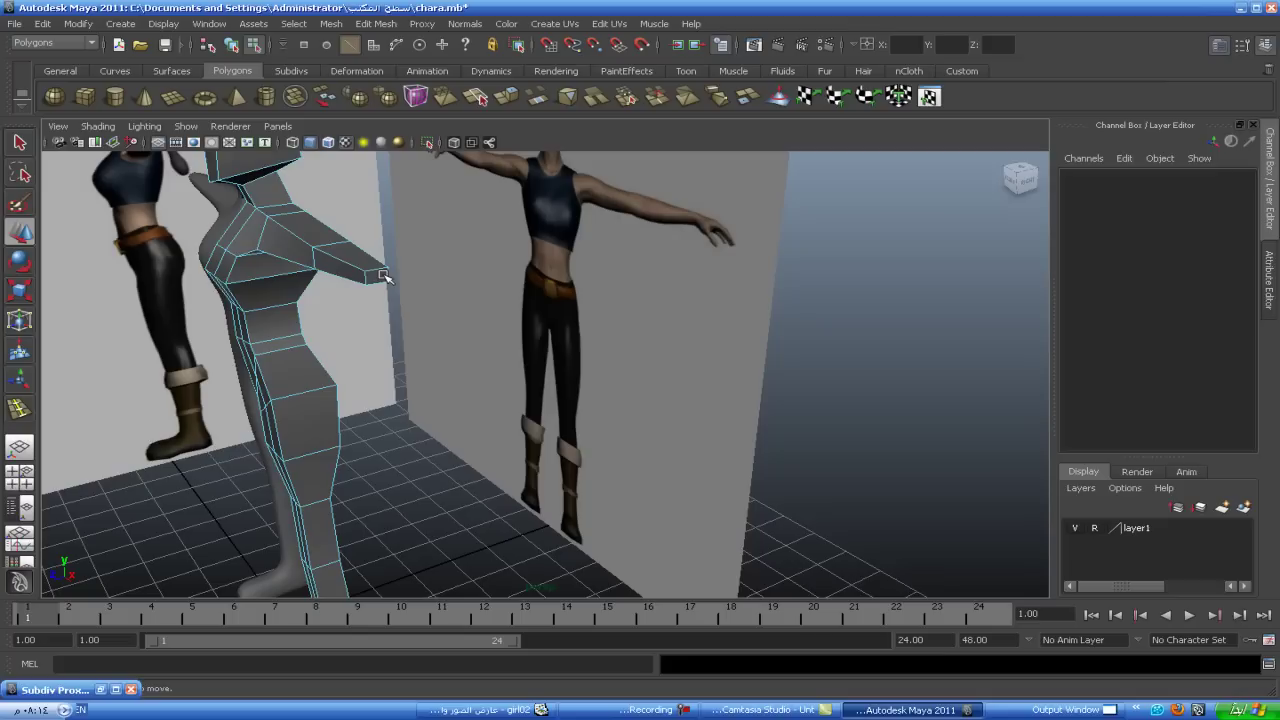
pyautogui.keyDown('alt'); pyautogui.moveTo(390, 292); pyautogui.dragTo(446, 380); pyautogui.keyUp('alt')
pyautogui.keyDown('alt'); pyautogui.moveTo(446, 380); pyautogui.dragTo(540, 362, button='right'); pyautogui.keyUp('alt')
pyautogui.moveTo(540, 362)
pyautogui.keyDown('alt'); pyautogui.mouseDown()
pyautogui.moveTo(503, 360)
pyautogui.moveTo(523, 360)
pyautogui.mouseUp(); pyautogui.keyUp('alt')
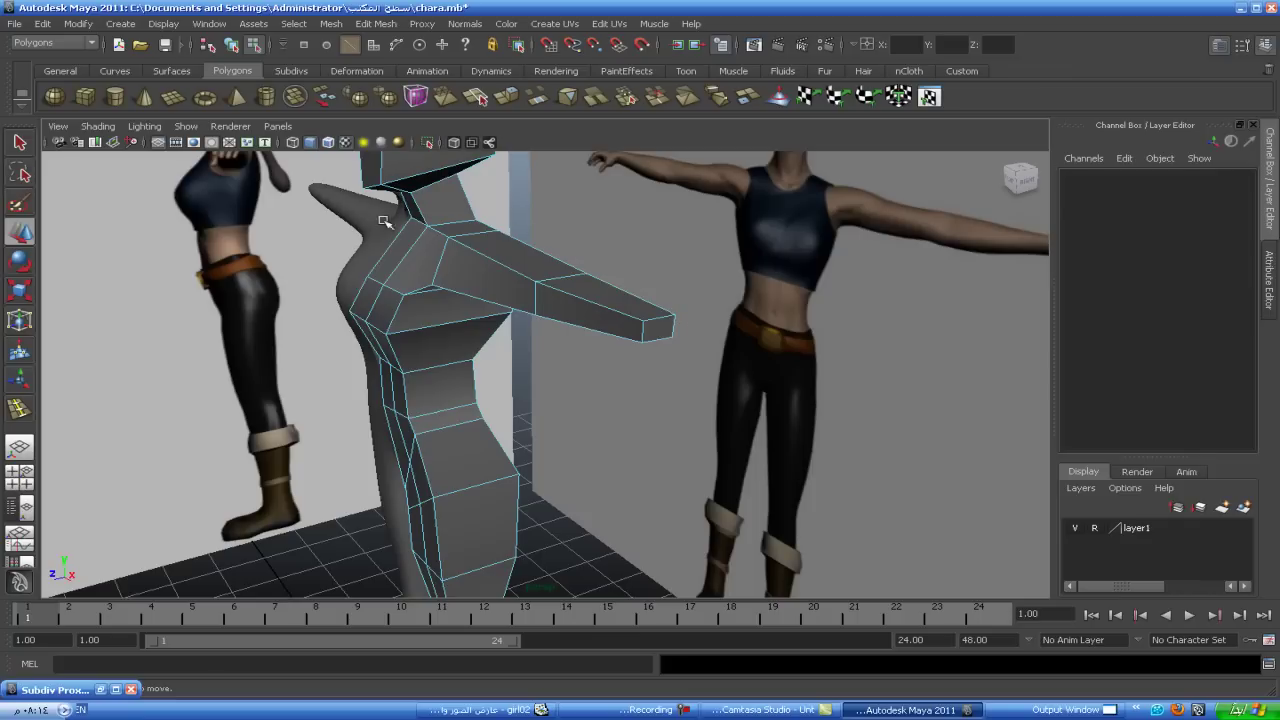
# - Select the arm's edge loop and insert a new edge loop across the arm
pyautogui.click(640, 331)
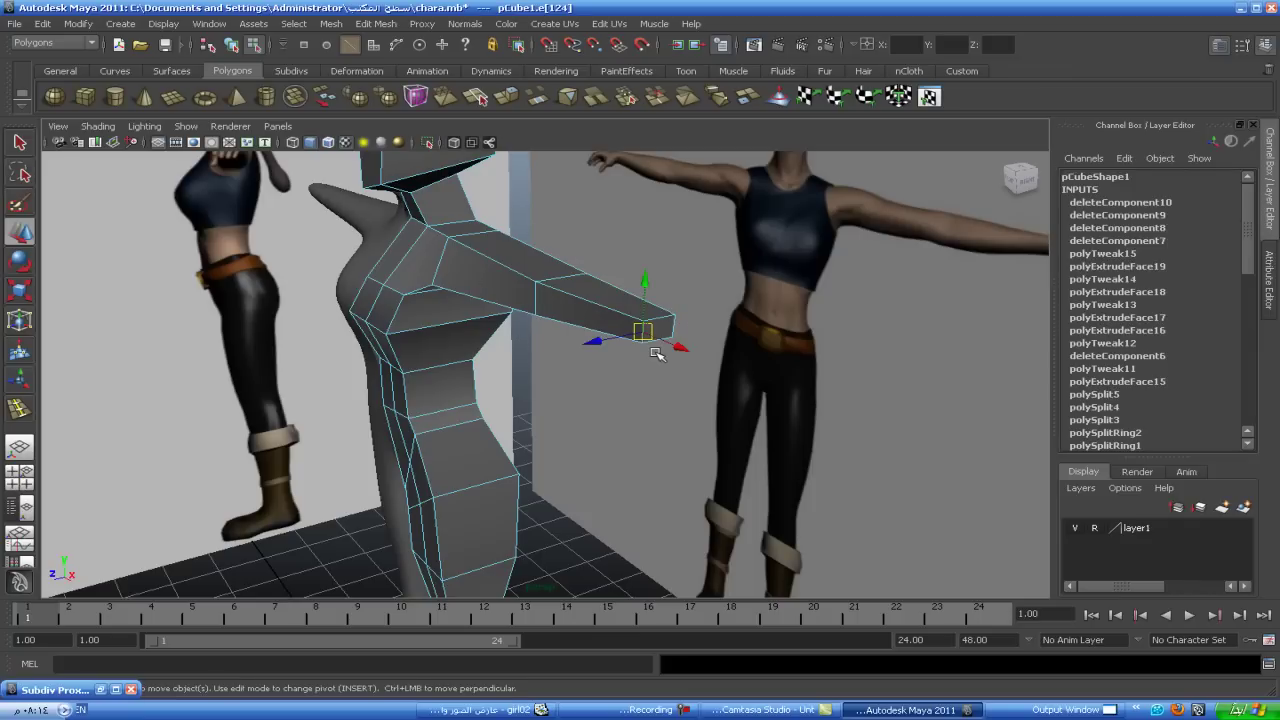
pyautogui.doubleClick(656, 353)
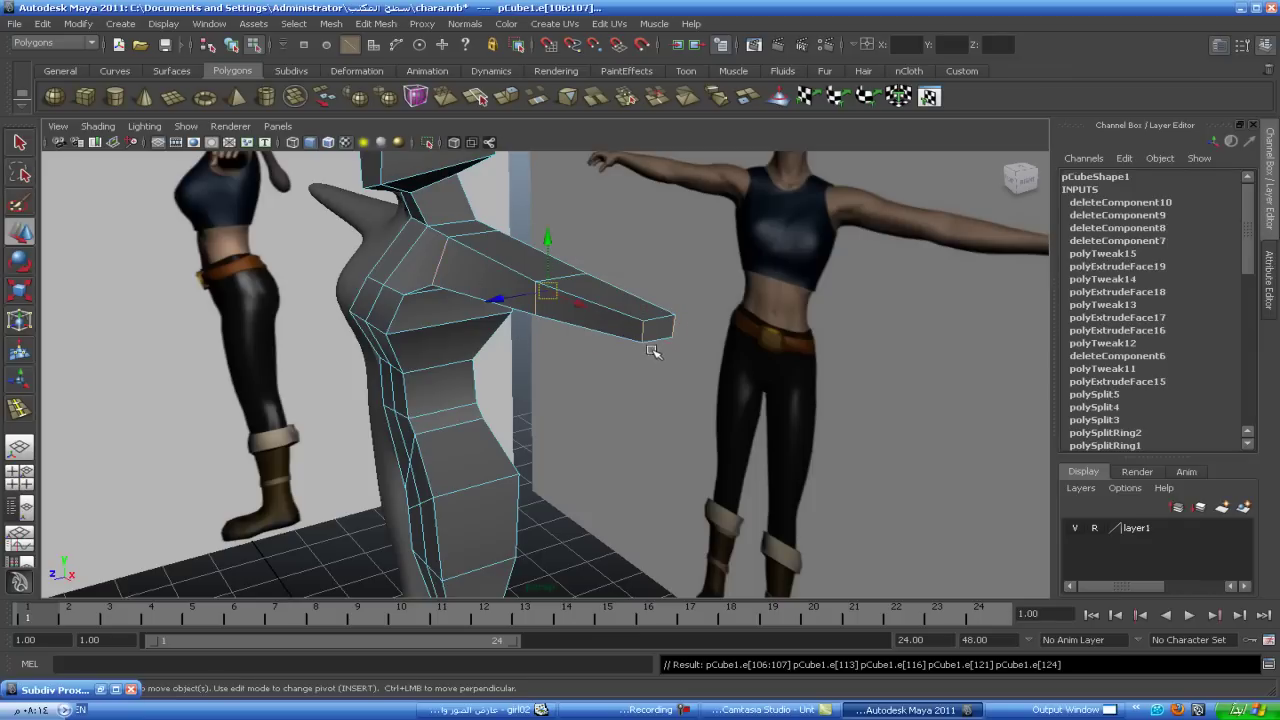
pyautogui.moveTo(625, 364)
pyautogui.keyDown('alt'); pyautogui.mouseDown()
pyautogui.moveTo(543, 366)
pyautogui.moveTo(478, 293)
pyautogui.mouseUp(); pyautogui.keyUp('alt')
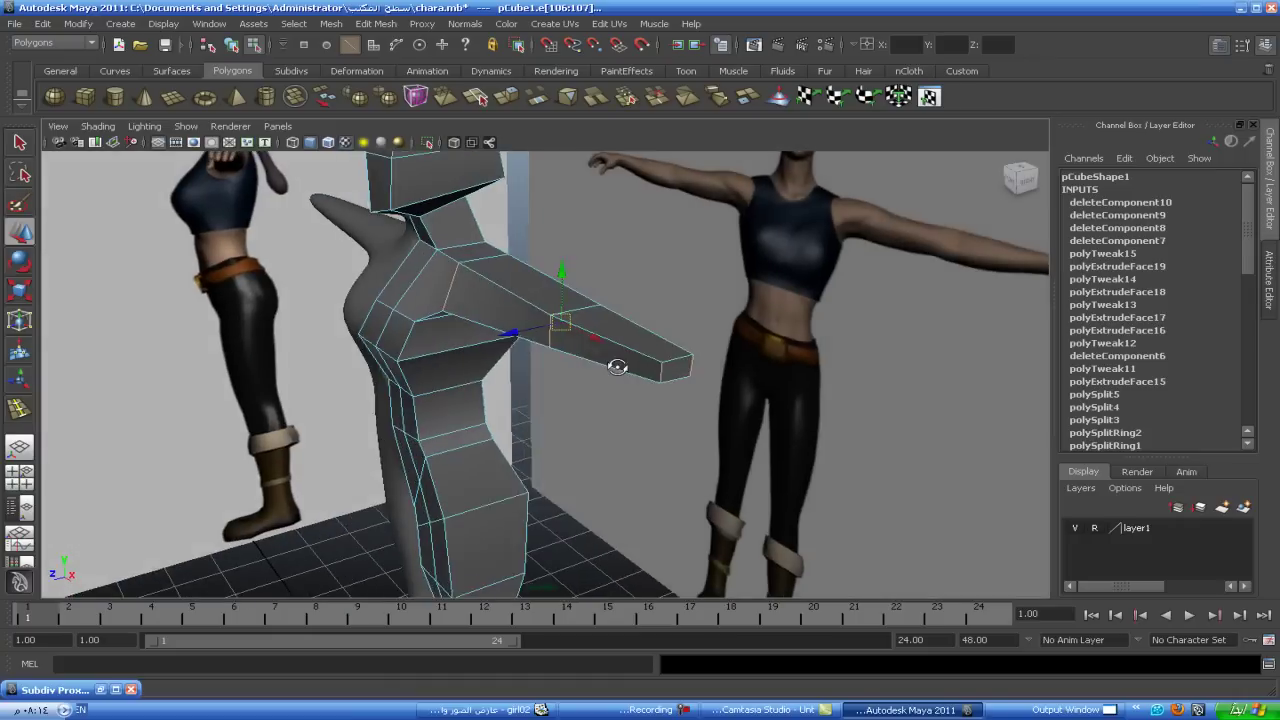
pyautogui.keyDown('shift'); pyautogui.moveTo(476, 289); pyautogui.dragTo(487, 385, button='right'); pyautogui.keyUp('shift')
pyautogui.moveTo(486, 300); pyautogui.dragTo(488, 290)
# - Raise an edge on the leg upward with the Move tool
pyautogui.keyDown('alt'); pyautogui.moveTo(641, 432); pyautogui.dragTo(583, 417); pyautogui.keyUp('alt')
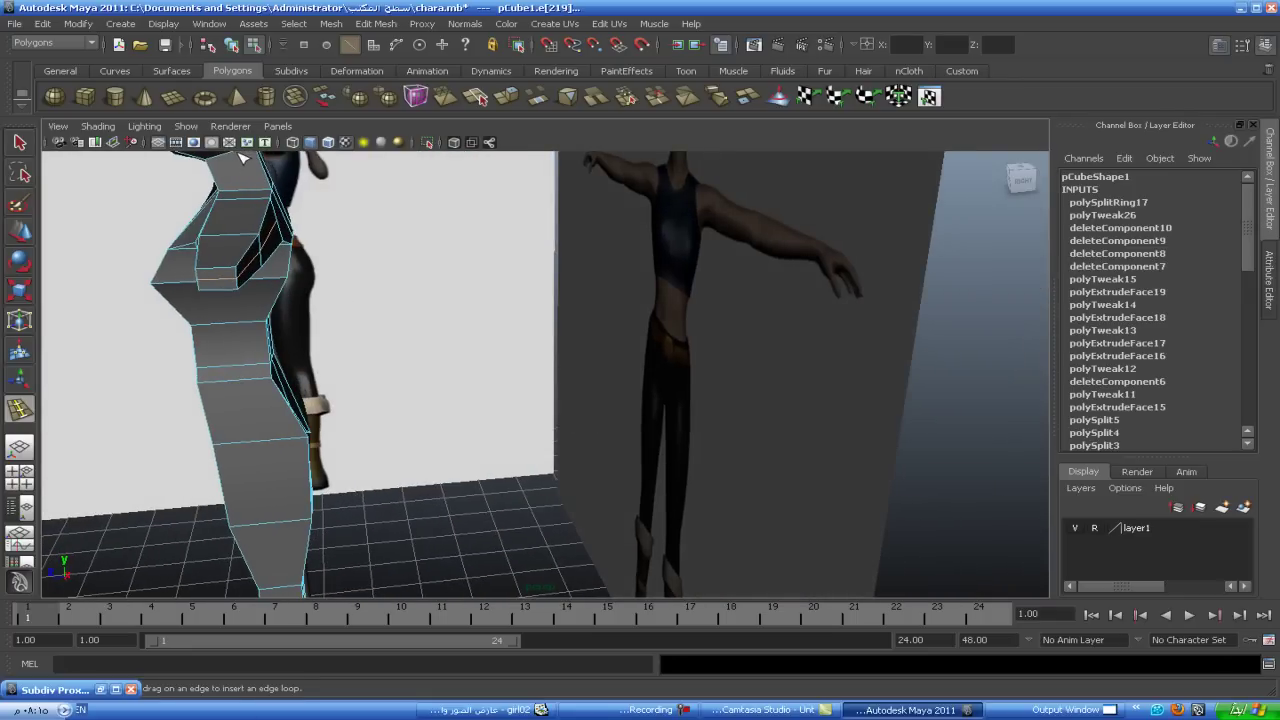
pyautogui.moveTo(409, 455)
pyautogui.keyDown('alt'); pyautogui.mouseDown()
pyautogui.moveTo(423, 426)
pyautogui.moveTo(411, 446)
pyautogui.mouseUp(); pyautogui.keyUp('alt')
pyautogui.keyDown('alt'); pyautogui.moveTo(411, 446); pyautogui.dragTo(473, 345, button='middle'); pyautogui.keyUp('alt')
pyautogui.keyDown('alt'); pyautogui.moveTo(473, 345); pyautogui.dragTo(523, 386); pyautogui.keyUp('alt')
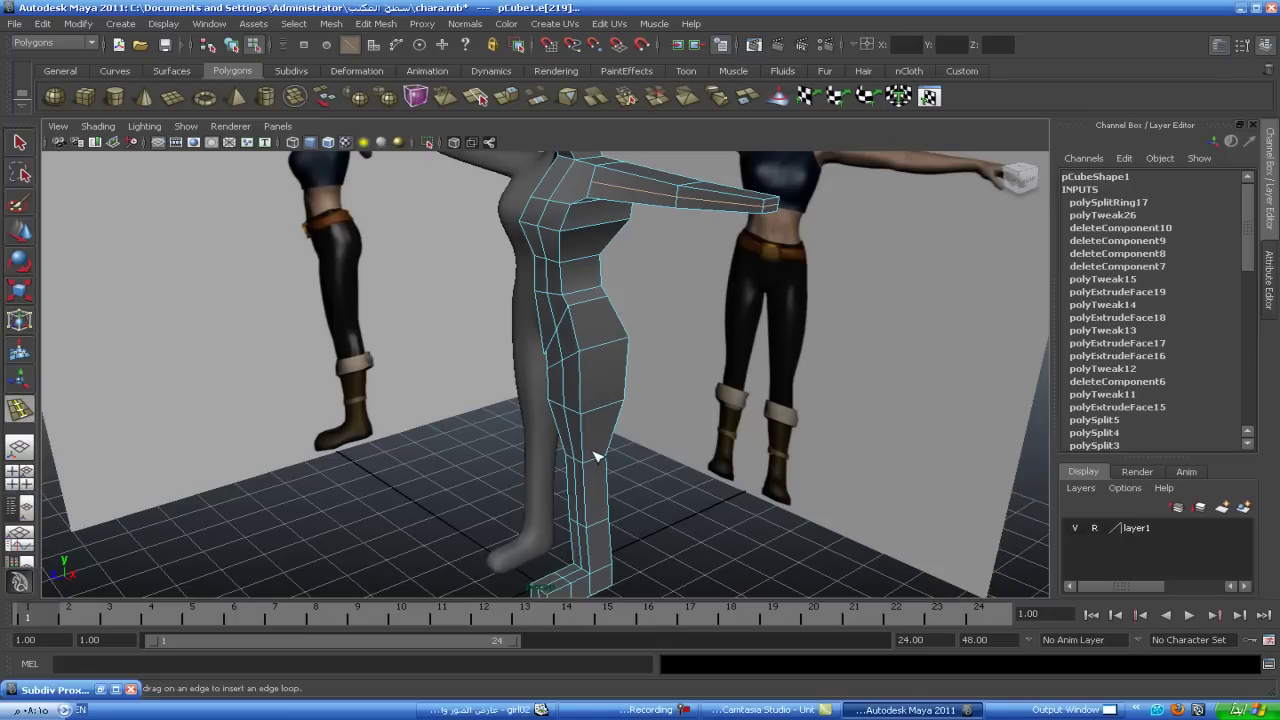
pyautogui.moveTo(603, 452)
pyautogui.keyDown('alt'); pyautogui.mouseDown()
pyautogui.moveTo(604, 477)
pyautogui.moveTo(651, 437)
pyautogui.moveTo(648, 424)
pyautogui.mouseUp(); pyautogui.keyUp('alt')
pyautogui.click(20, 232)
pyautogui.click(594, 396)
pyautogui.moveTo(591, 393); pyautogui.dragTo(598, 368)
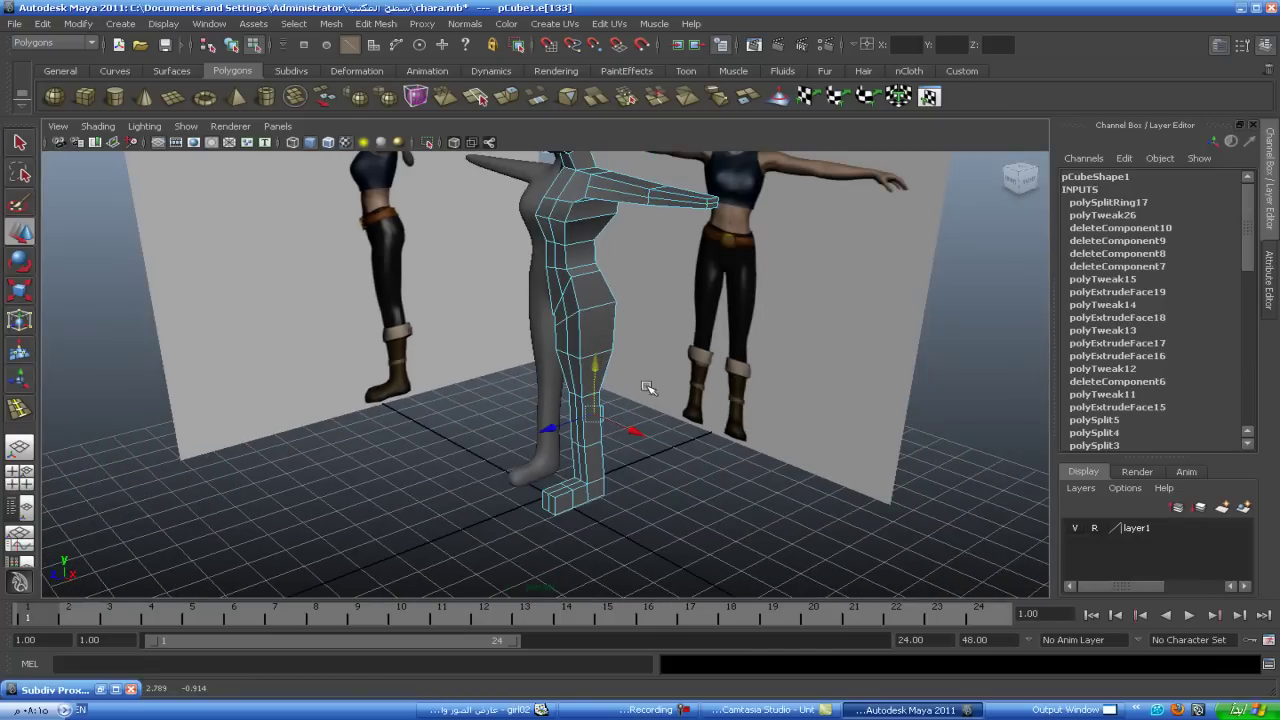
# - Select a torso edge and its edge ring running down the body
pyautogui.click(655, 479)
pyautogui.click(598, 305)
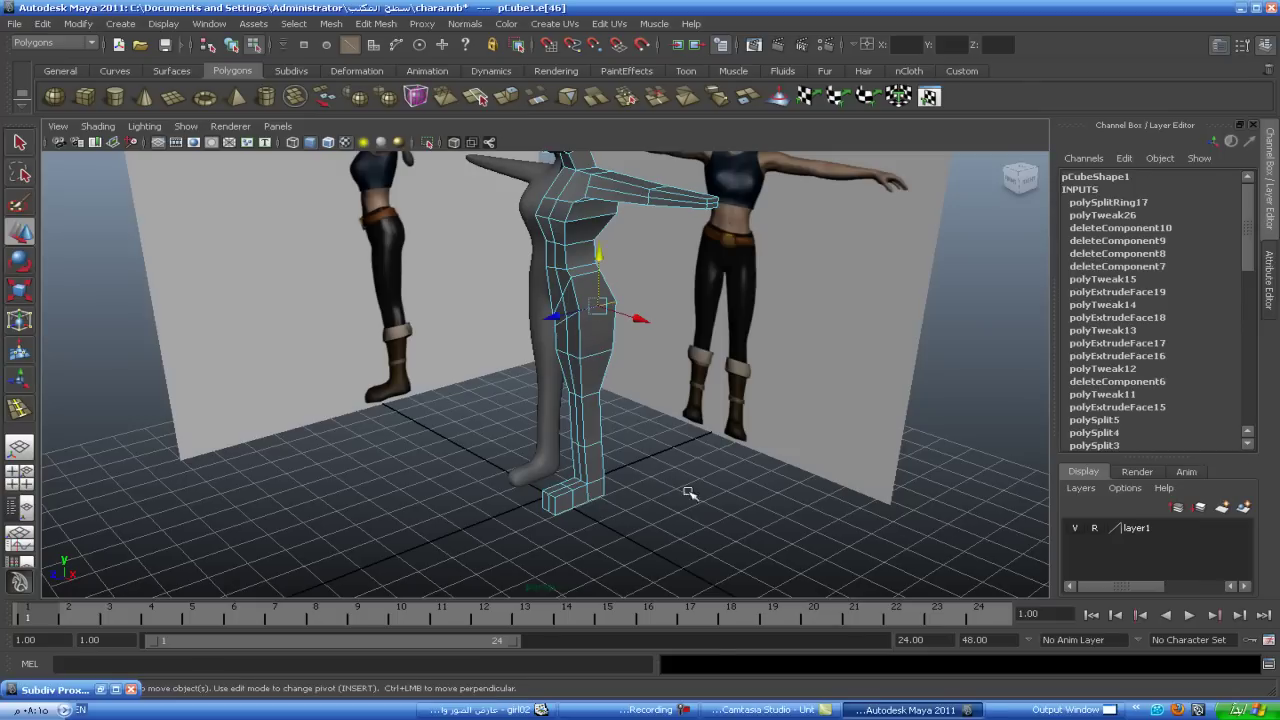
pyautogui.keyDown('ctrl'); pyautogui.moveTo(676, 484); pyautogui.dragTo(674, 483, button='right'); pyautogui.keyUp('ctrl')
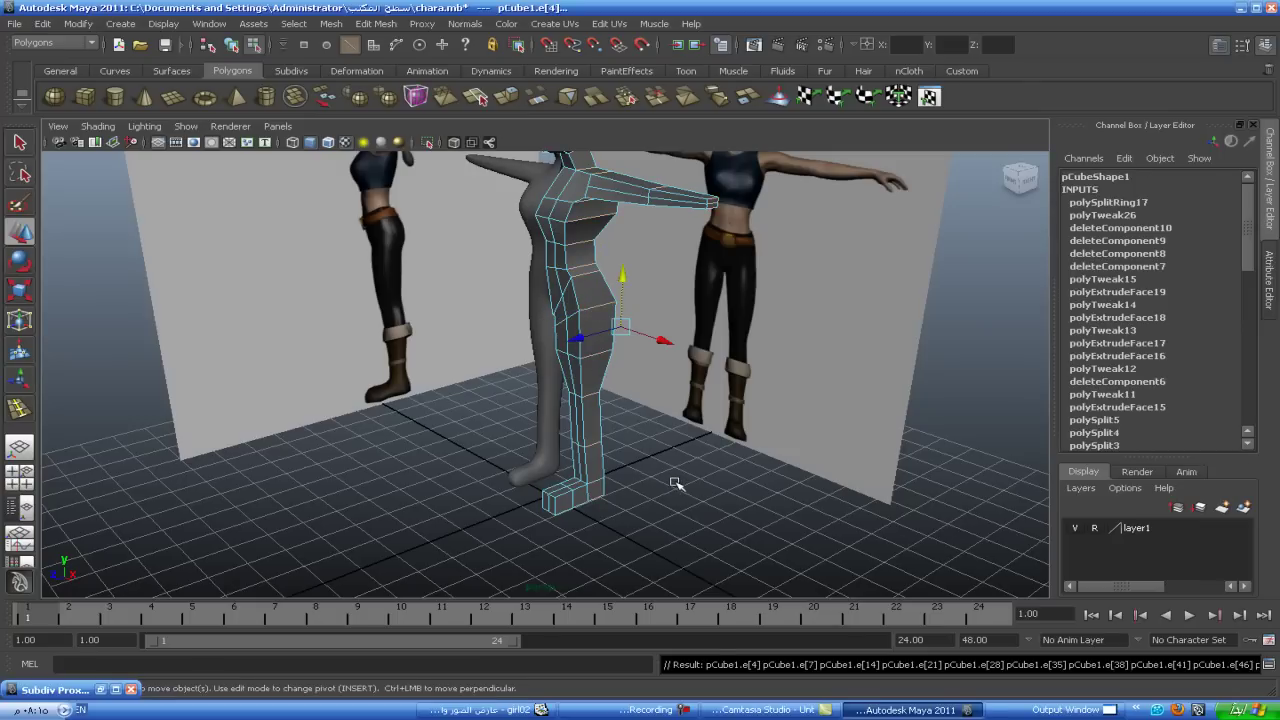
pyautogui.moveTo(678, 494)
pyautogui.keyDown('alt'); pyautogui.mouseDown()
pyautogui.moveTo(634, 349)
pyautogui.moveTo(626, 466)
pyautogui.moveTo(600, 517)
pyautogui.moveTo(526, 583)
pyautogui.moveTo(594, 497)
pyautogui.moveTo(642, 512)
pyautogui.mouseUp(); pyautogui.keyUp('alt')
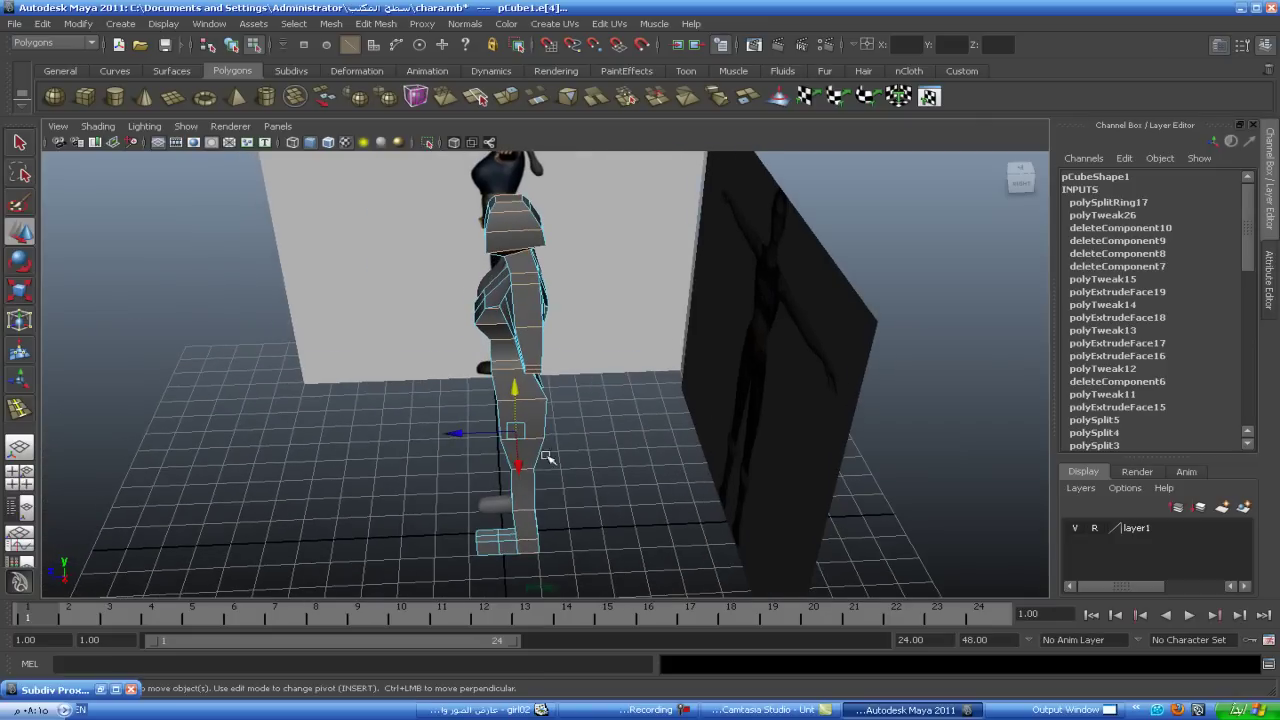
pyautogui.keyDown('shift'); pyautogui.moveTo(530, 437); pyautogui.dragTo(524, 542, button='right'); pyautogui.keyUp('shift')
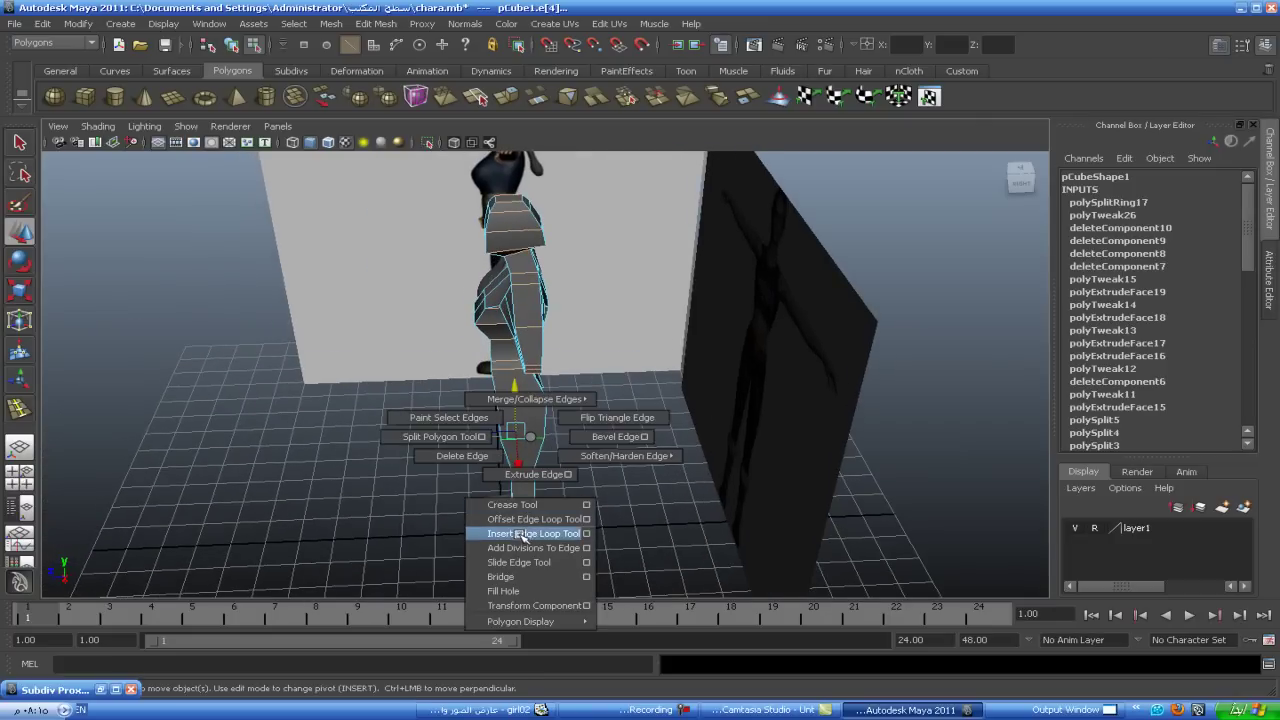
# - Insert a vertical edge loop down the leg and torso, inspect it, and return to object mode
pyautogui.moveTo(535, 479); pyautogui.dragTo(527, 472)
pyautogui.click(20, 231)
pyautogui.moveTo(200, 400)
pyautogui.keyDown('alt'); pyautogui.mouseDown()
pyautogui.moveTo(277, 443)
pyautogui.moveTo(343, 409)
pyautogui.mouseUp(); pyautogui.keyUp('alt')
pyautogui.scroll(2, 280, 438)
pyautogui.moveTo(755, 465)
pyautogui.keyDown('alt'); pyautogui.mouseDown()
pyautogui.moveTo(620, 337)
pyautogui.moveTo(674, 409)
pyautogui.moveTo(785, 335)
pyautogui.moveTo(745, 375)
pyautogui.mouseUp(); pyautogui.keyUp('alt')
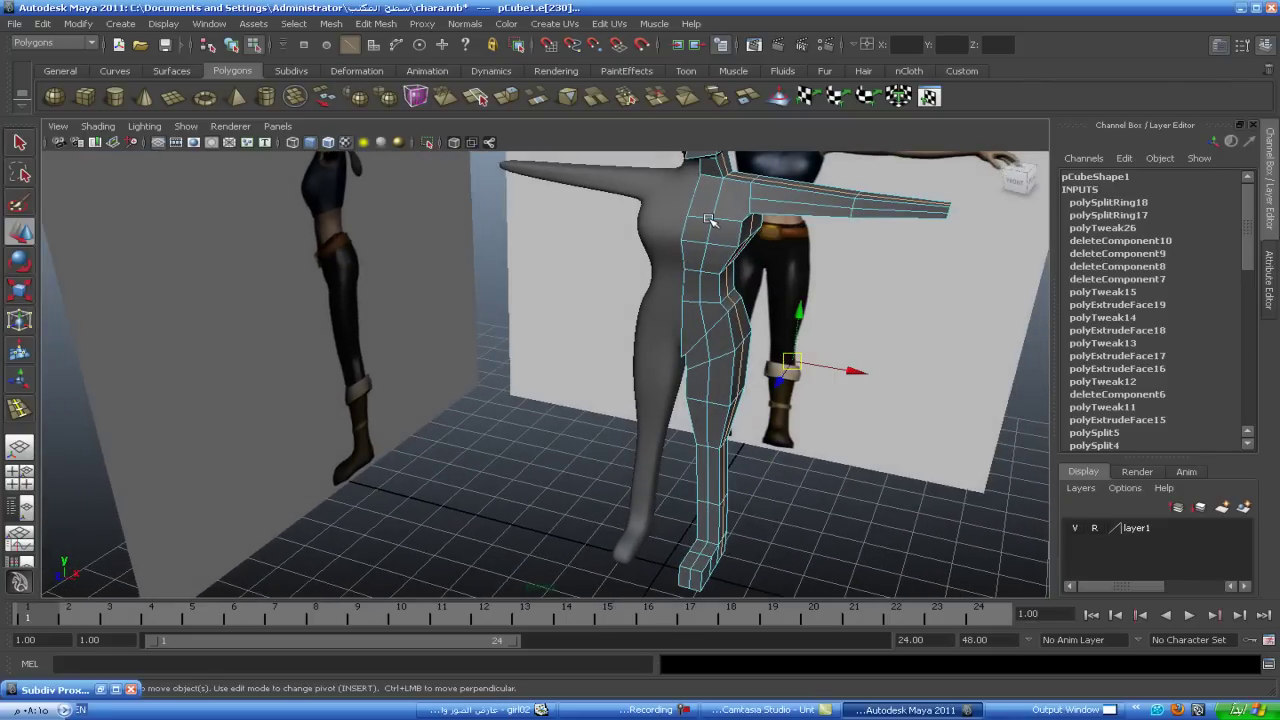
pyautogui.moveTo(815, 290)
pyautogui.keyDown('alt'); pyautogui.mouseDown()
pyautogui.moveTo(686, 357)
pyautogui.moveTo(633, 370)
pyautogui.moveTo(590, 357)
pyautogui.mouseUp(); pyautogui.keyUp('alt')
pyautogui.scroll(2, 590, 357)
pyautogui.moveTo(543, 294)
pyautogui.keyDown('alt'); pyautogui.mouseDown()
pyautogui.moveTo(646, 357)
pyautogui.moveTo(603, 346)
pyautogui.mouseUp(); pyautogui.keyUp('alt')
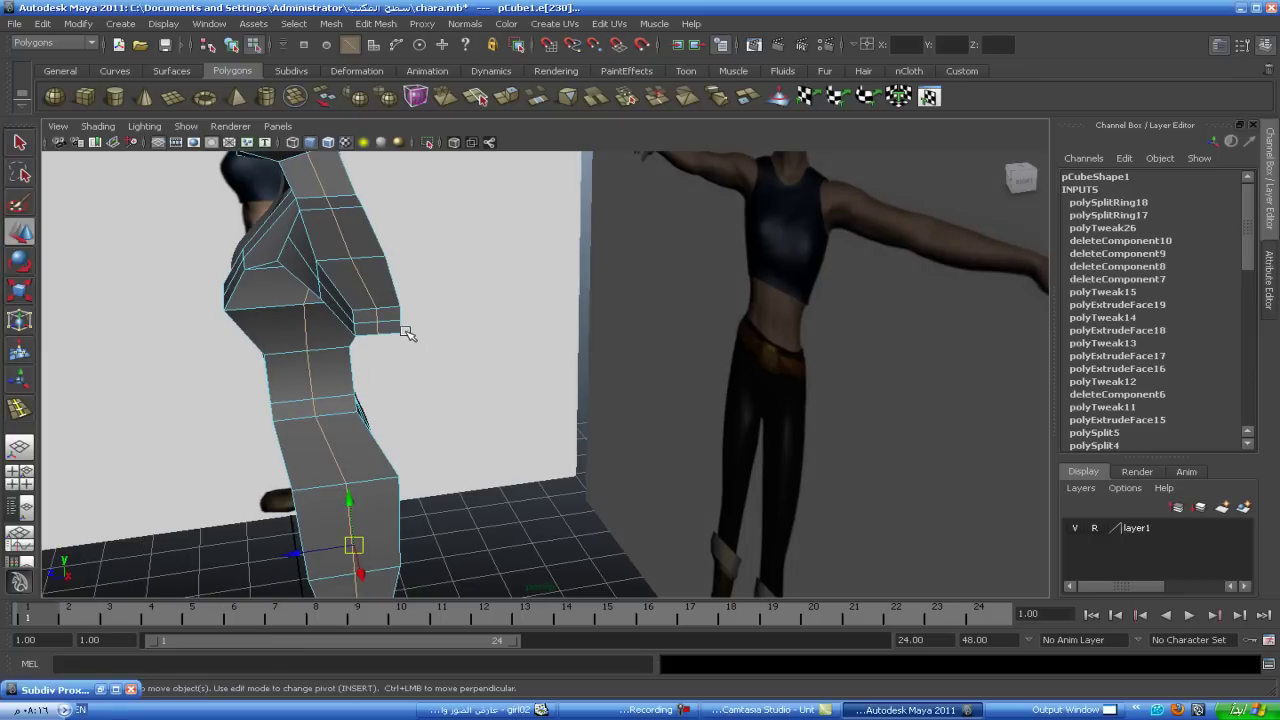
pyautogui.moveTo(437, 357)
pyautogui.keyDown('alt'); pyautogui.mouseDown()
pyautogui.moveTo(337, 314)
pyautogui.moveTo(609, 457)
pyautogui.moveTo(424, 352)
pyautogui.moveTo(651, 457)
pyautogui.moveTo(491, 509)
pyautogui.mouseUp(); pyautogui.keyUp('alt')
pyautogui.moveTo(122, 320)
pyautogui.keyDown('alt'); pyautogui.mouseDown()
pyautogui.moveTo(266, 451)
pyautogui.moveTo(251, 451)
pyautogui.moveTo(395, 465)
pyautogui.mouseUp(); pyautogui.keyUp('alt')
pyautogui.moveTo(710, 427); pyautogui.dragTo(766, 405, button='right')
# - Select the hand mesh and move it down beside the character
pyautogui.click(706, 434)
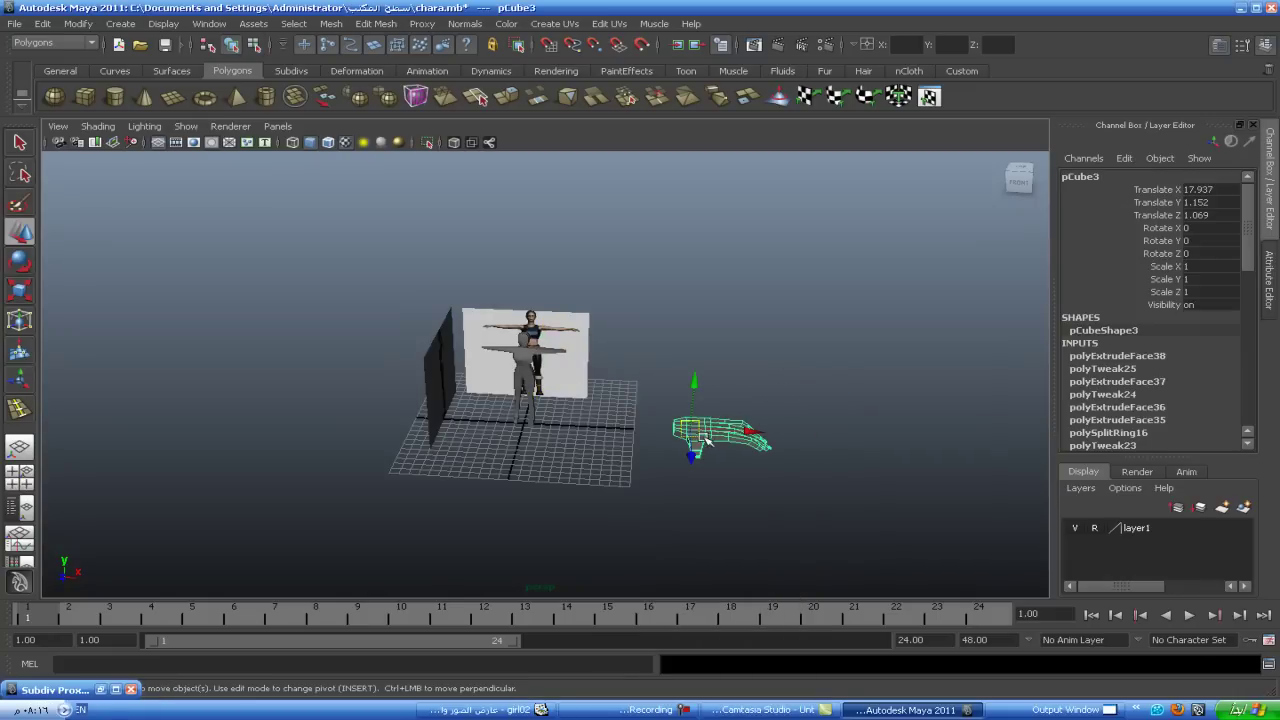
pyautogui.moveTo(703, 440)
pyautogui.mouseDown()
pyautogui.moveTo(550, 317)
pyautogui.moveTo(545, 298)
pyautogui.mouseUp()
pyautogui.keyDown('alt'); pyautogui.moveTo(540, 432); pyautogui.dragTo(366, 486); pyautogui.keyUp('alt')
pyautogui.moveTo(373, 351)
pyautogui.mouseDown()
pyautogui.moveTo(351, 443)
pyautogui.moveTo(466, 414)
pyautogui.mouseUp()
pyautogui.keyDown('alt'); pyautogui.moveTo(466, 414); pyautogui.dragTo(412, 512, button='right'); pyautogui.keyUp('alt')
pyautogui.moveTo(412, 512)
pyautogui.keyDown('alt'); pyautogui.mouseDown()
pyautogui.moveTo(600, 409)
pyautogui.moveTo(571, 391)
pyautogui.mouseUp(); pyautogui.keyUp('alt')
pyautogui.keyDown('alt'); pyautogui.moveTo(571, 391); pyautogui.dragTo(509, 446, button='right'); pyautogui.keyUp('alt')
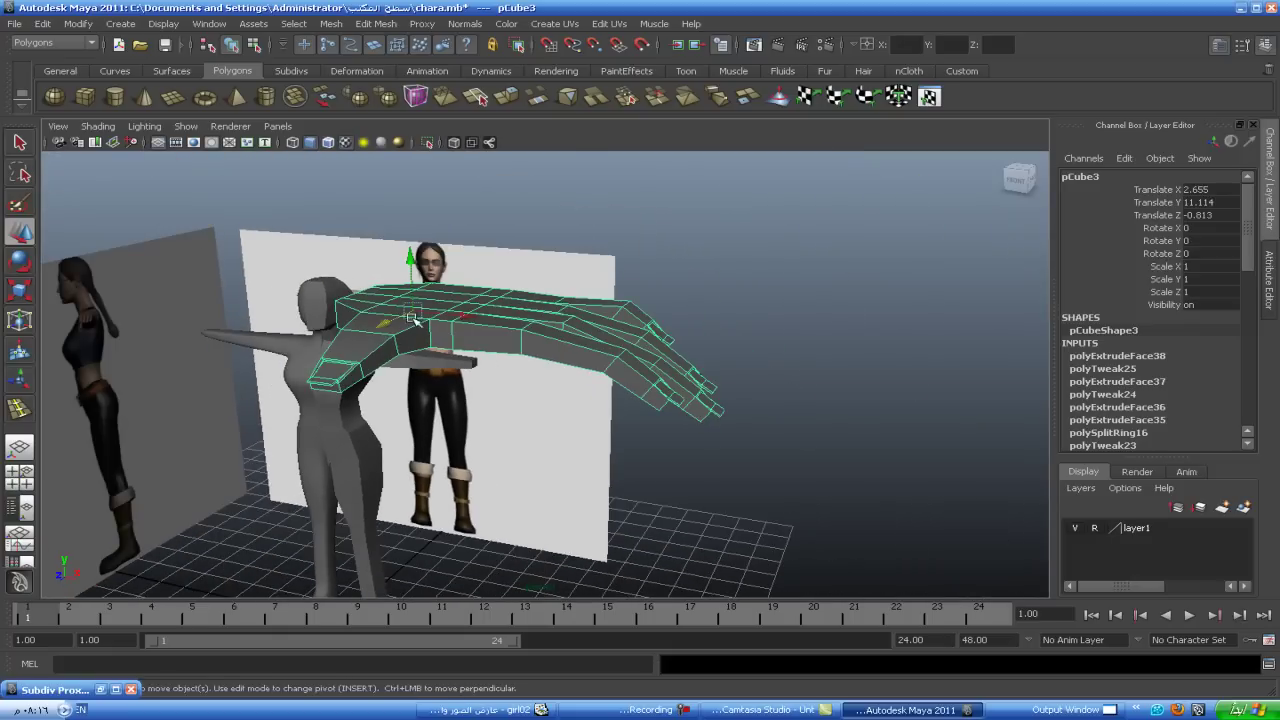
pyautogui.moveTo(443, 316)
pyautogui.mouseDown()
pyautogui.moveTo(288, 302)
pyautogui.moveTo(258, 466)
pyautogui.moveTo(325, 389)
pyautogui.moveTo(470, 395)
pyautogui.moveTo(571, 429)
pyautogui.moveTo(563, 414)
pyautogui.mouseUp()
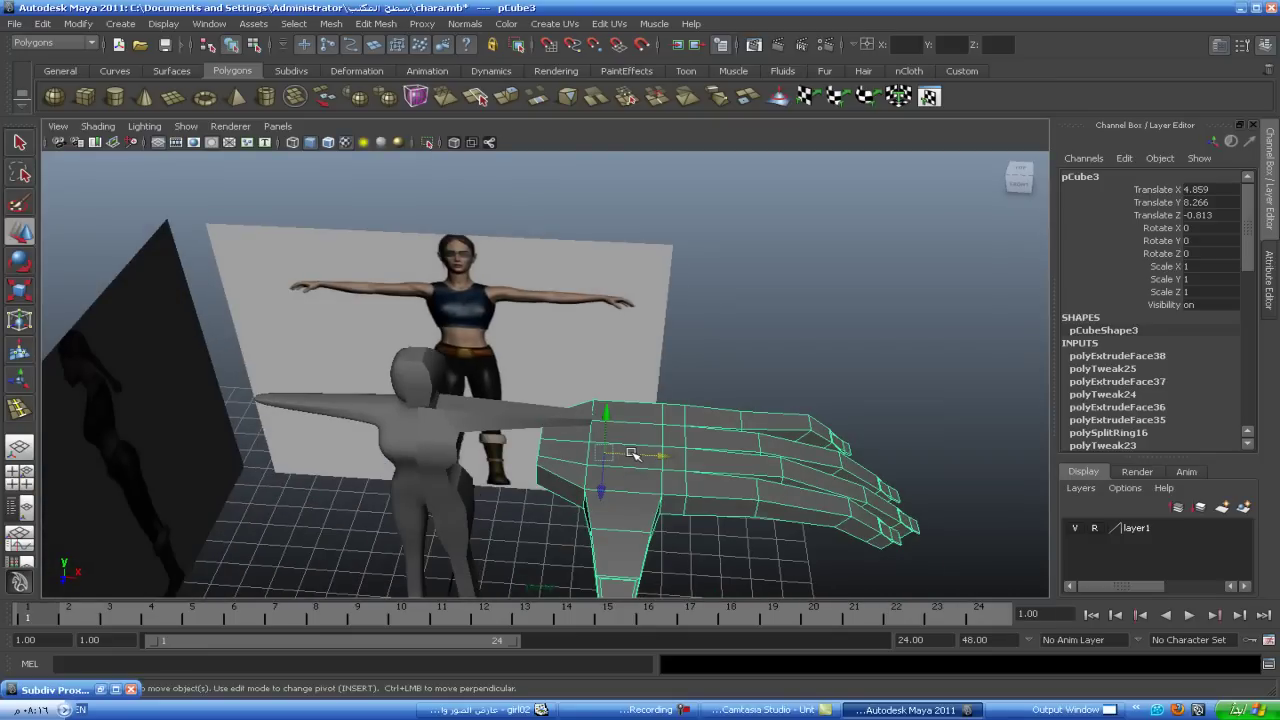
# - Center the hand's pivot and scale it down to about 0.151
pyautogui.click(20, 262)
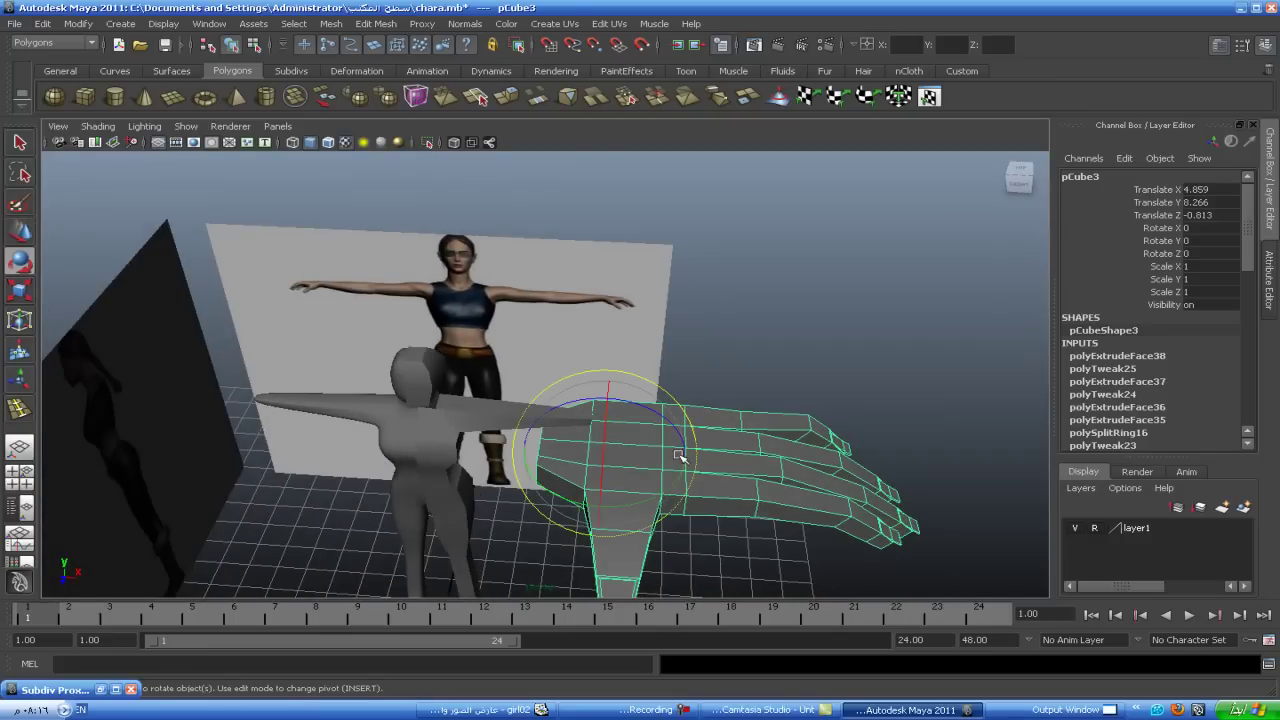
pyautogui.click(21, 290)
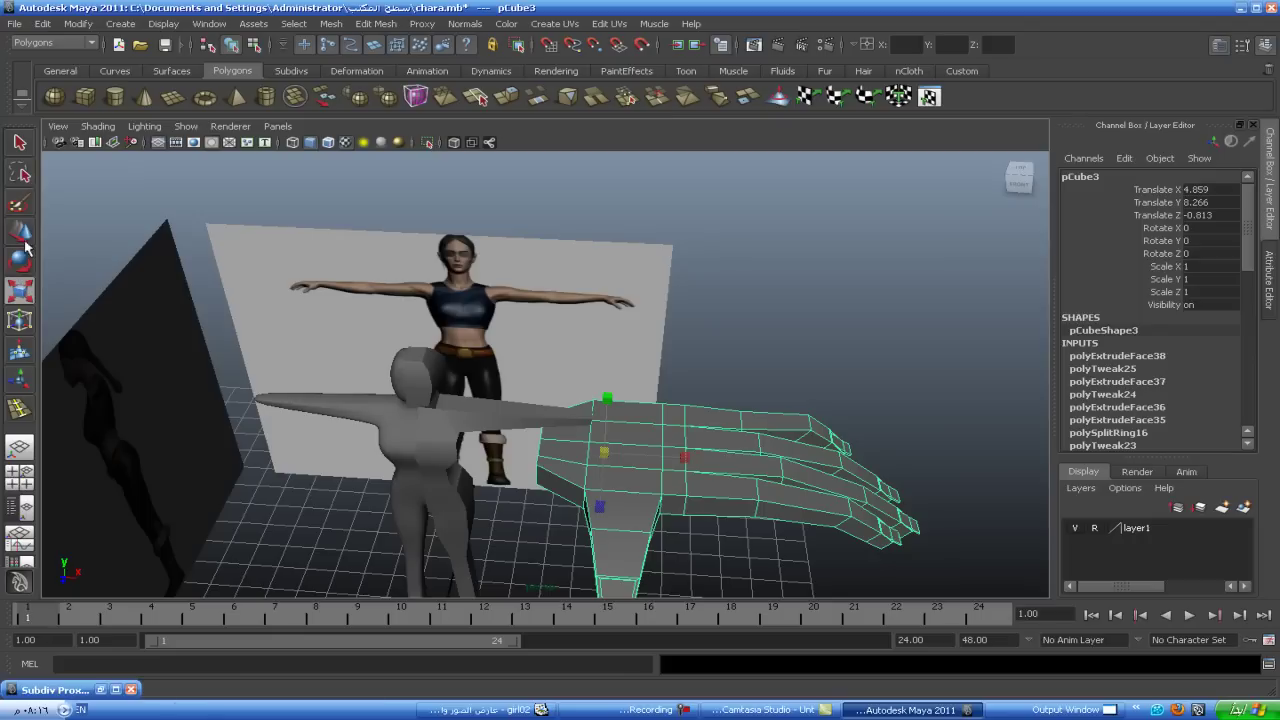
pyautogui.click(78, 24)
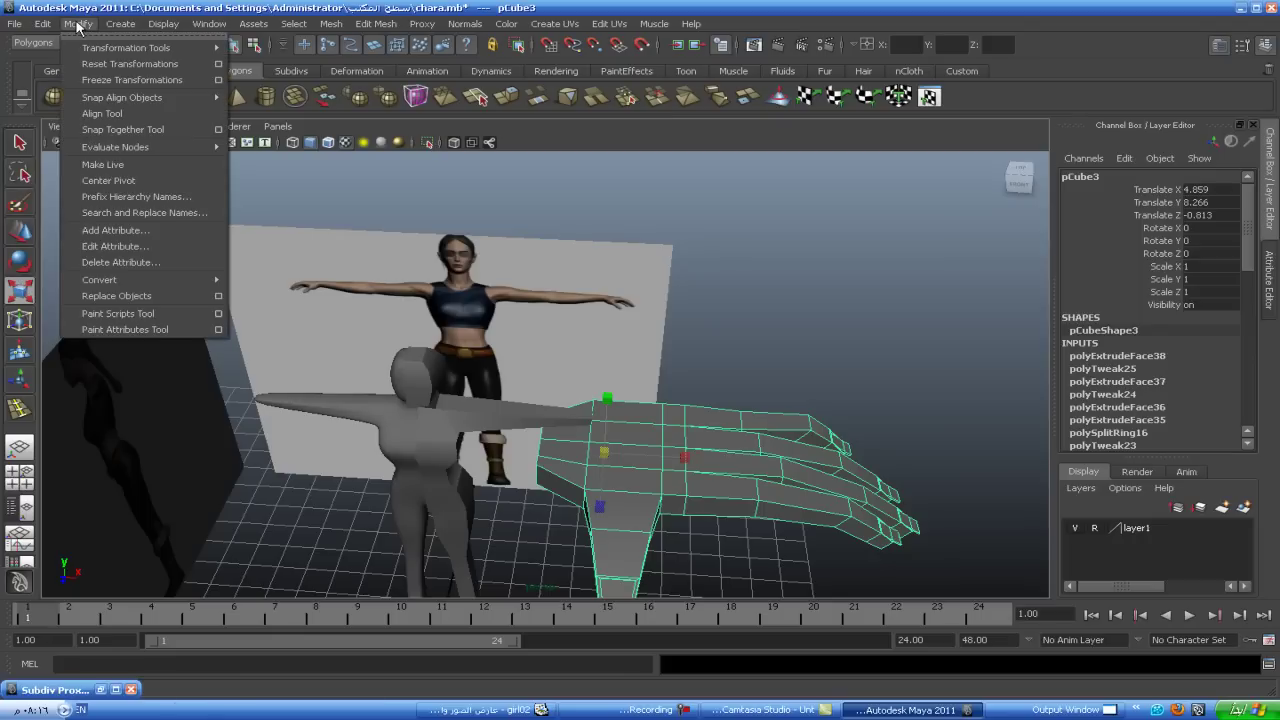
pyautogui.click(86, 182)
pyautogui.moveTo(740, 522)
pyautogui.mouseDown()
pyautogui.moveTo(512, 568)
pyautogui.moveTo(508, 556)
pyautogui.mouseUp()
pyautogui.click(22, 234)
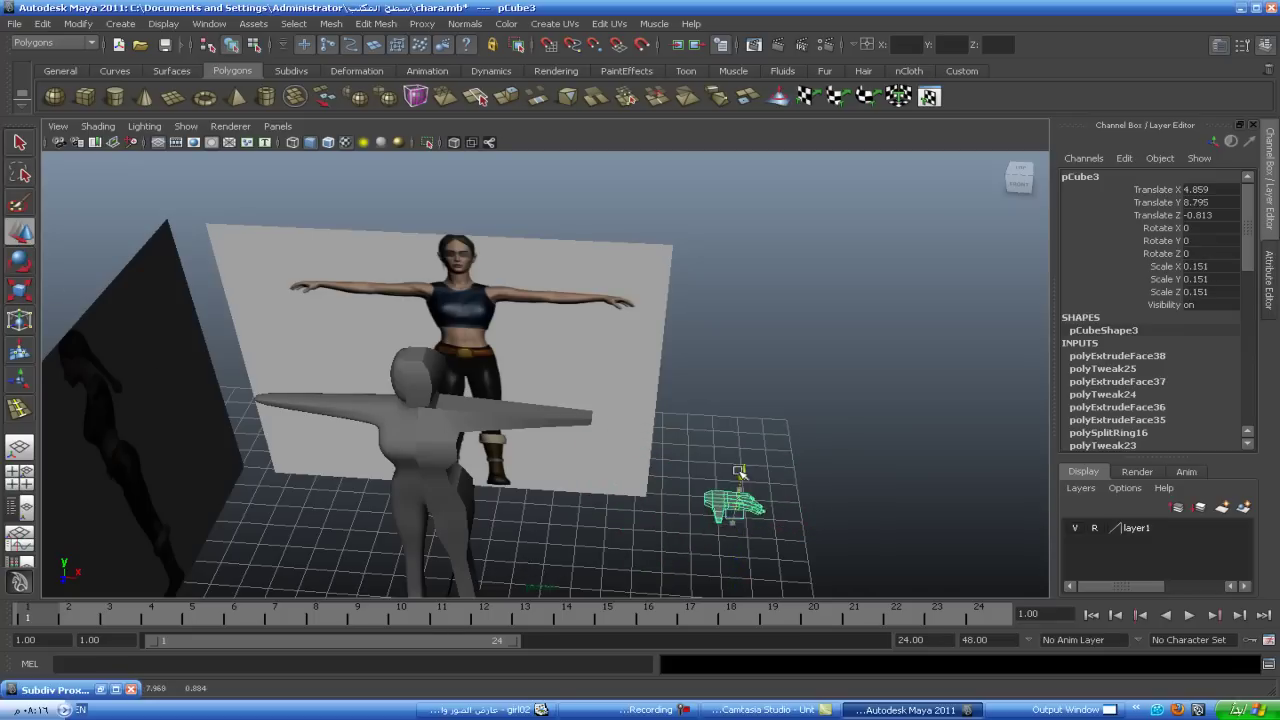
# - Lift the hand to shoulder height and move it toward the arm's tip
pyautogui.moveTo(745, 497); pyautogui.dragTo(745, 405)
pyautogui.moveTo(805, 437)
pyautogui.mouseDown()
pyautogui.moveTo(686, 445)
pyautogui.moveTo(583, 486)
pyautogui.mouseUp()
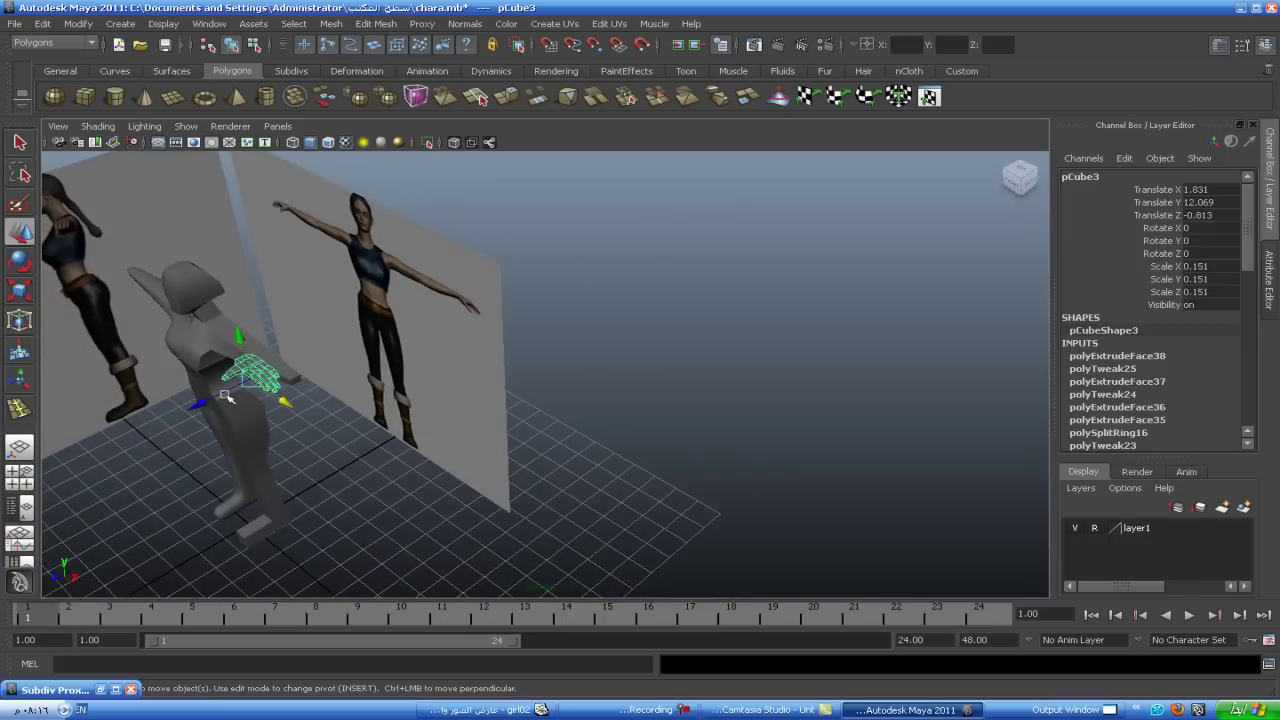
pyautogui.moveTo(205, 401); pyautogui.dragTo(225, 386)
pyautogui.press('space')
pyautogui.press('space')
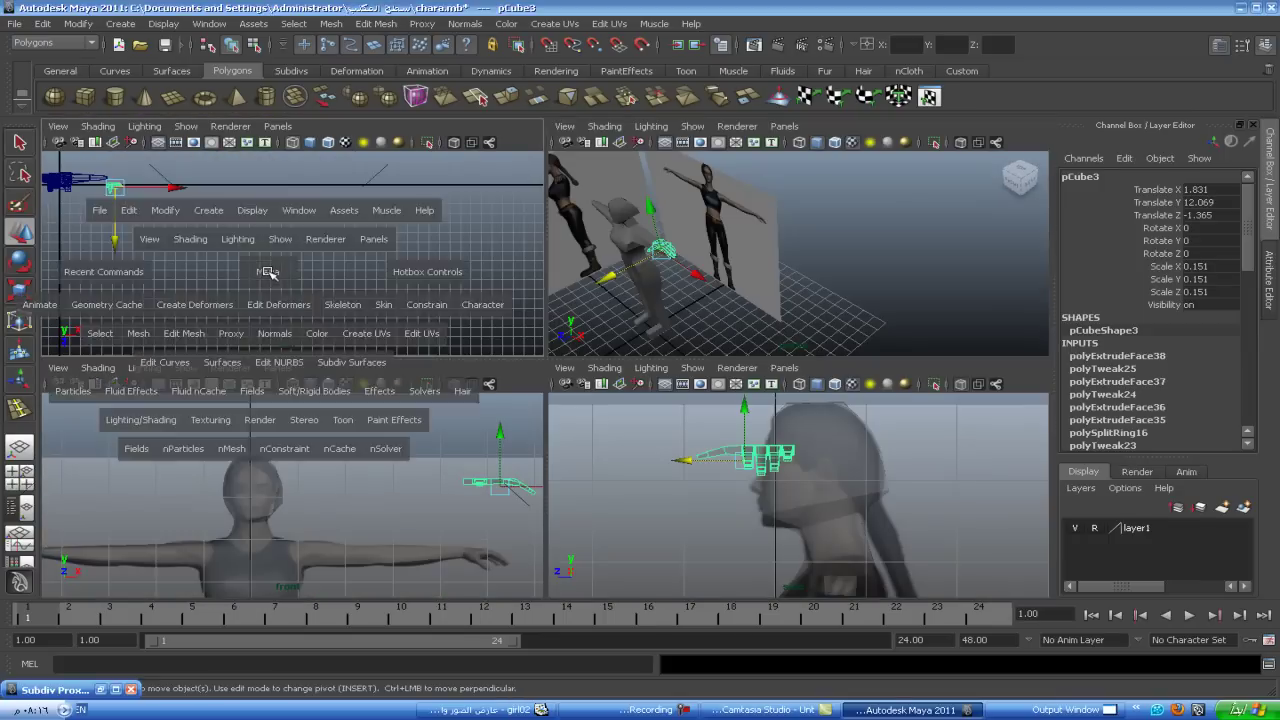
# - Align the hand with the end of the arm in the top and front views
pyautogui.keyDown('alt'); pyautogui.moveTo(265, 325); pyautogui.dragTo(506, 374, button='right'); pyautogui.keyUp('alt')
pyautogui.moveTo(506, 374)
pyautogui.keyDown('alt'); pyautogui.mouseDown(button='middle')
pyautogui.moveTo(597, 497)
pyautogui.moveTo(868, 456)
pyautogui.mouseUp(button='middle'); pyautogui.keyUp('alt')
pyautogui.scroll(2, 600, 494)
pyautogui.moveTo(720, 392); pyautogui.dragTo(724, 347)
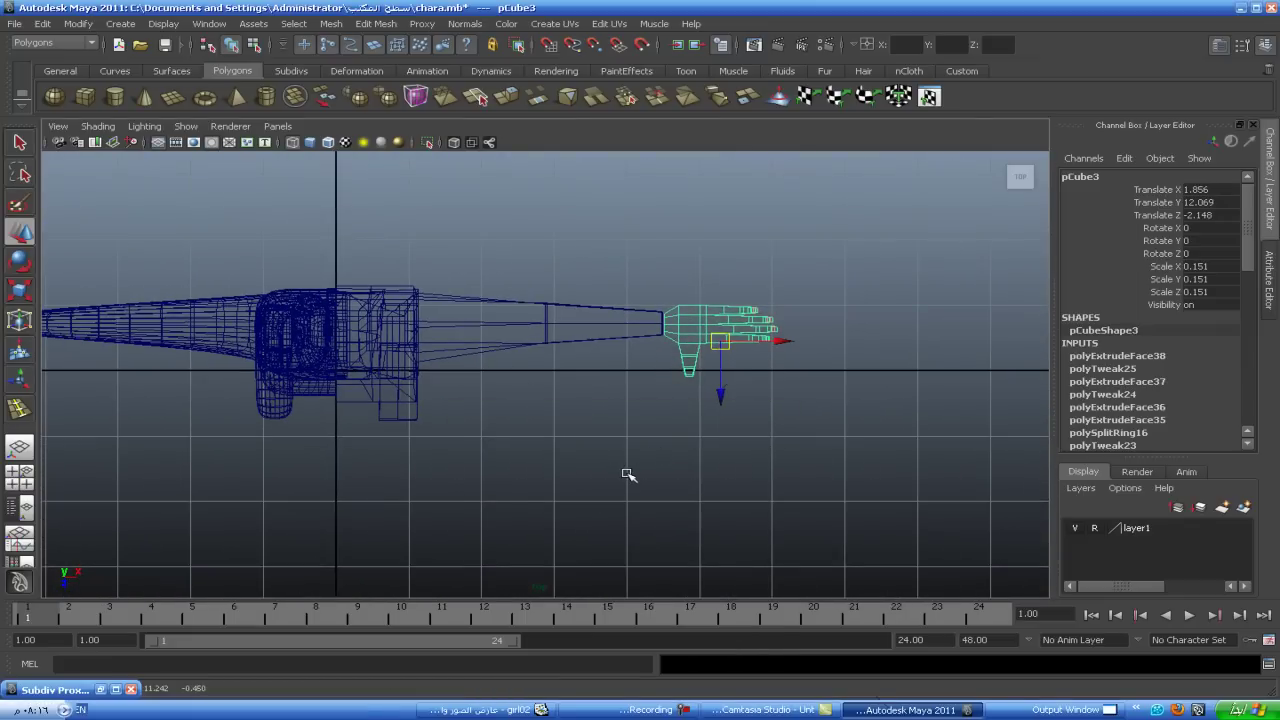
pyautogui.press('space')
pyautogui.press('space')
pyautogui.moveTo(467, 560)
pyautogui.keyDown('alt'); pyautogui.mouseDown(button='middle')
pyautogui.moveTo(307, 517)
pyautogui.moveTo(227, 534)
pyautogui.mouseUp(button='middle'); pyautogui.keyUp('alt')
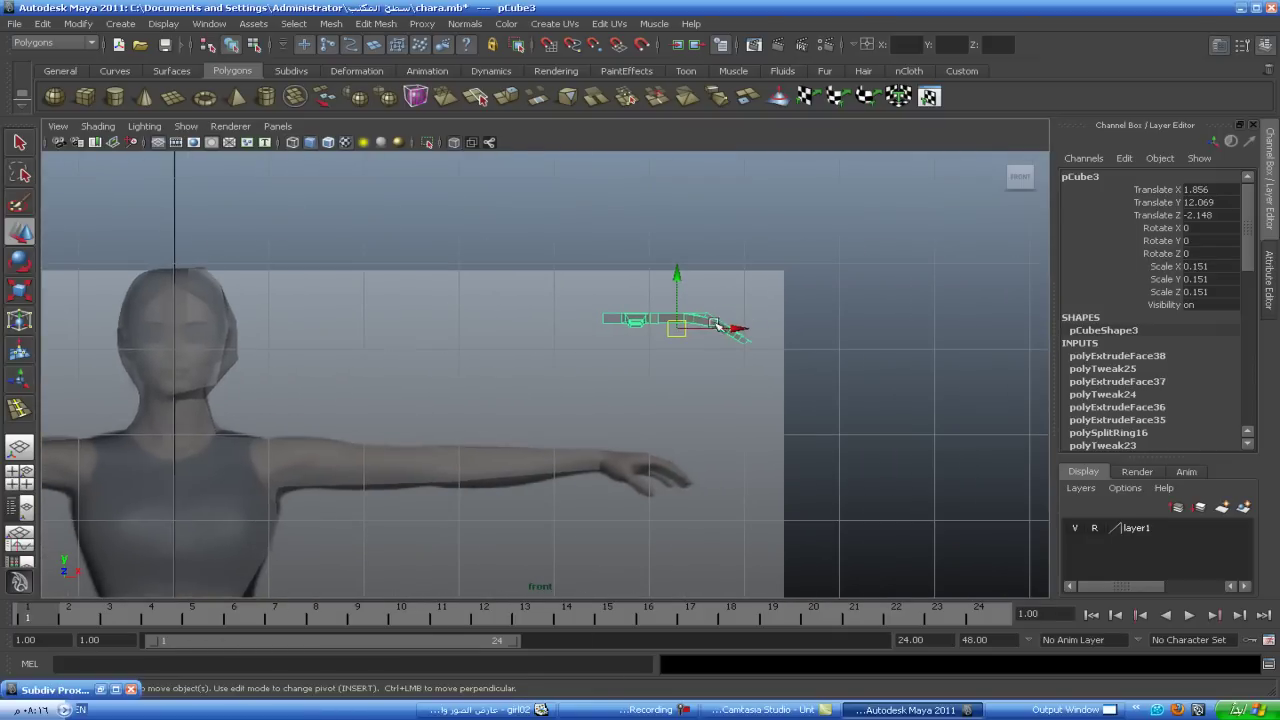
pyautogui.moveTo(678, 272); pyautogui.dragTo(678, 417)
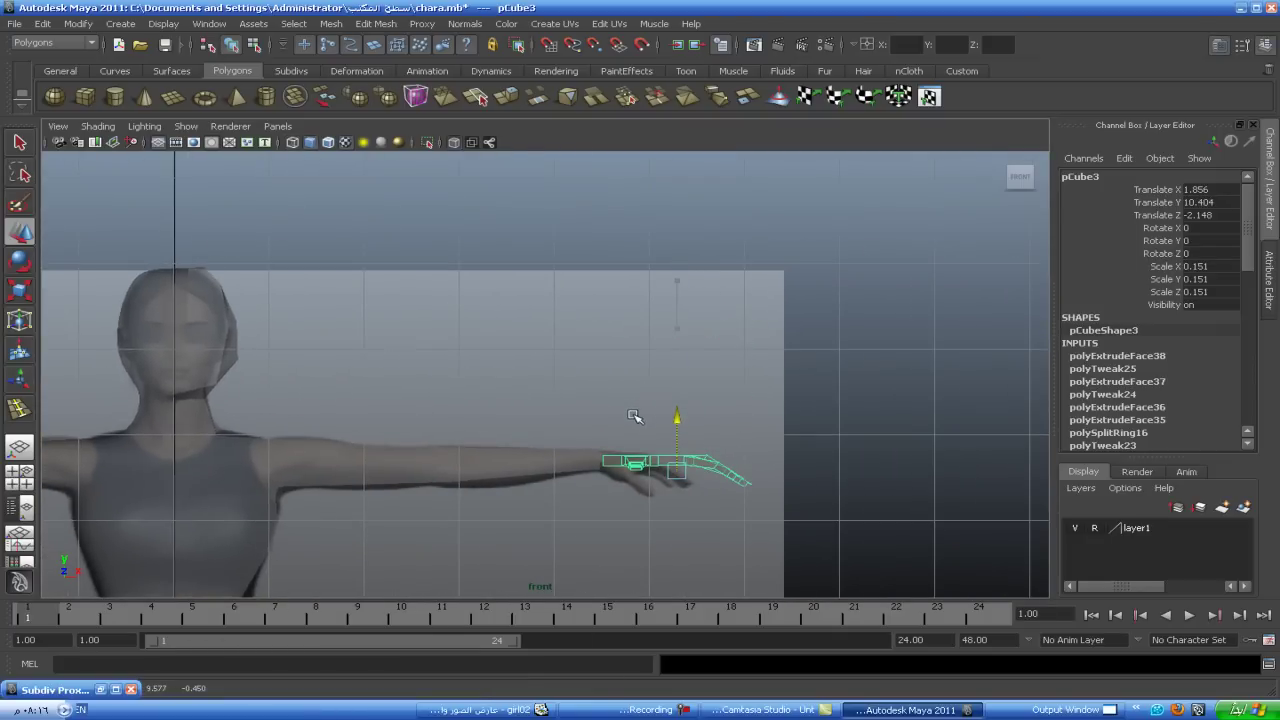
pyautogui.press('space')
pyautogui.press('space')
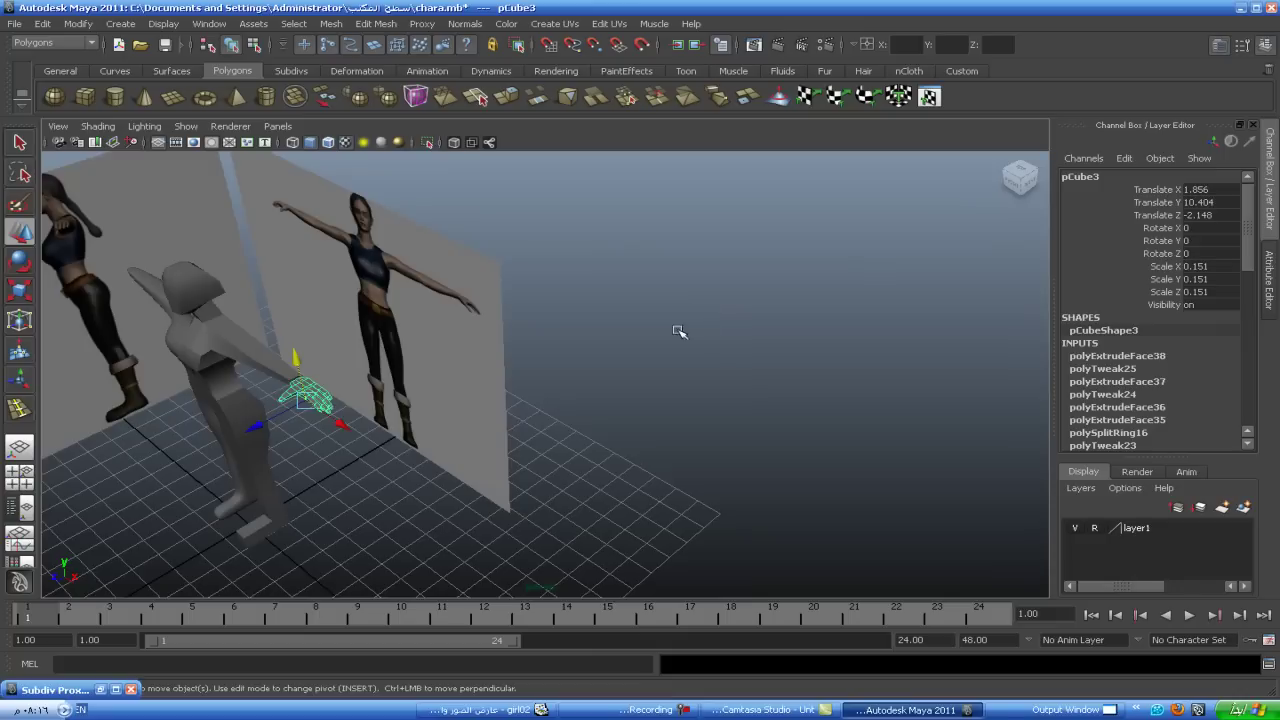
pyautogui.keyDown('alt'); pyautogui.moveTo(674, 331); pyautogui.dragTo(680, 389); pyautogui.keyUp('alt')
pyautogui.click(680, 389)
# - Duplicate the hand as pCube4 and move the copy aside along X
pyautogui.moveTo(497, 446)
pyautogui.keyDown('alt'); pyautogui.mouseDown()
pyautogui.moveTo(577, 437)
pyautogui.moveTo(569, 449)
pyautogui.mouseUp(); pyautogui.keyUp('alt')
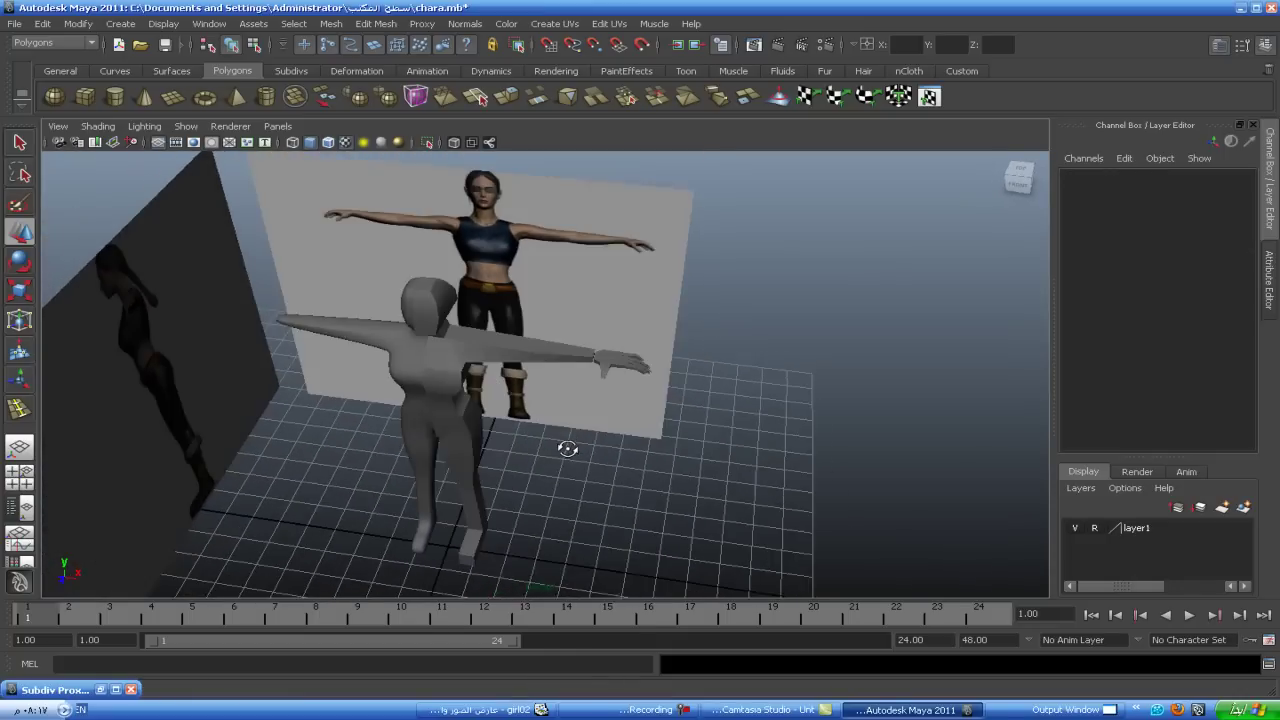
pyautogui.click(617, 369)
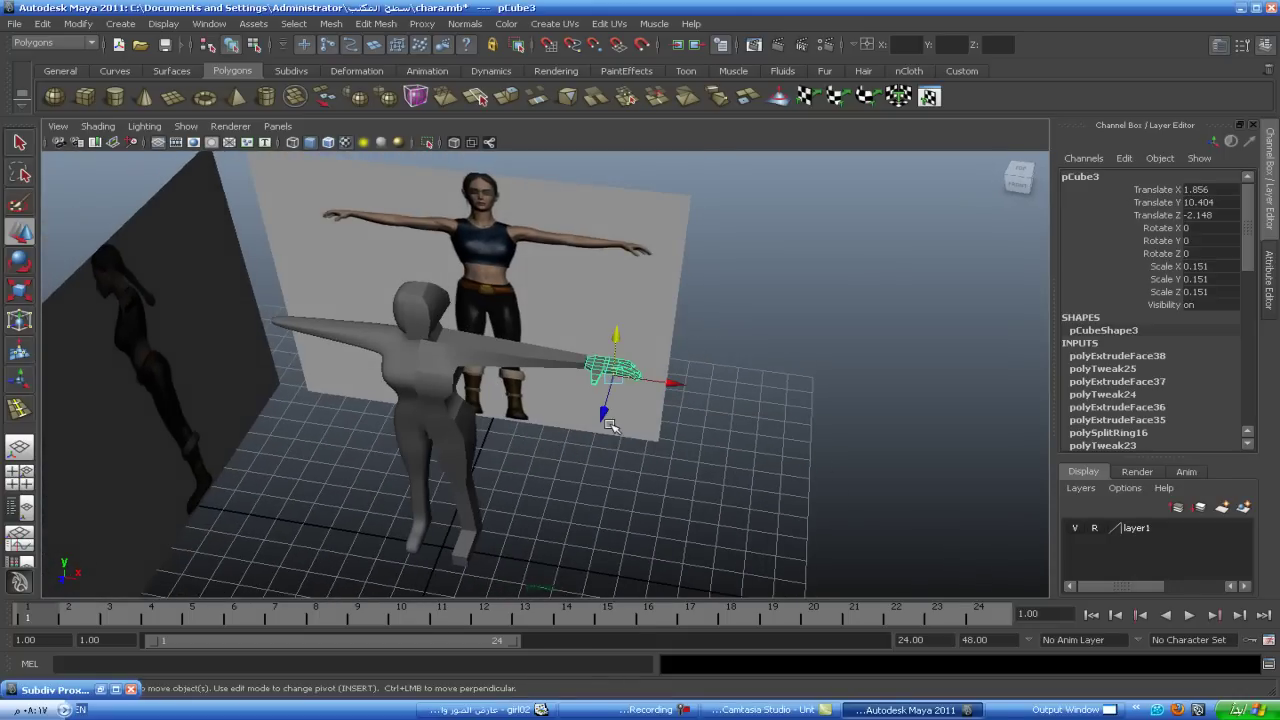
pyautogui.hotkey('ctrl', 'd')
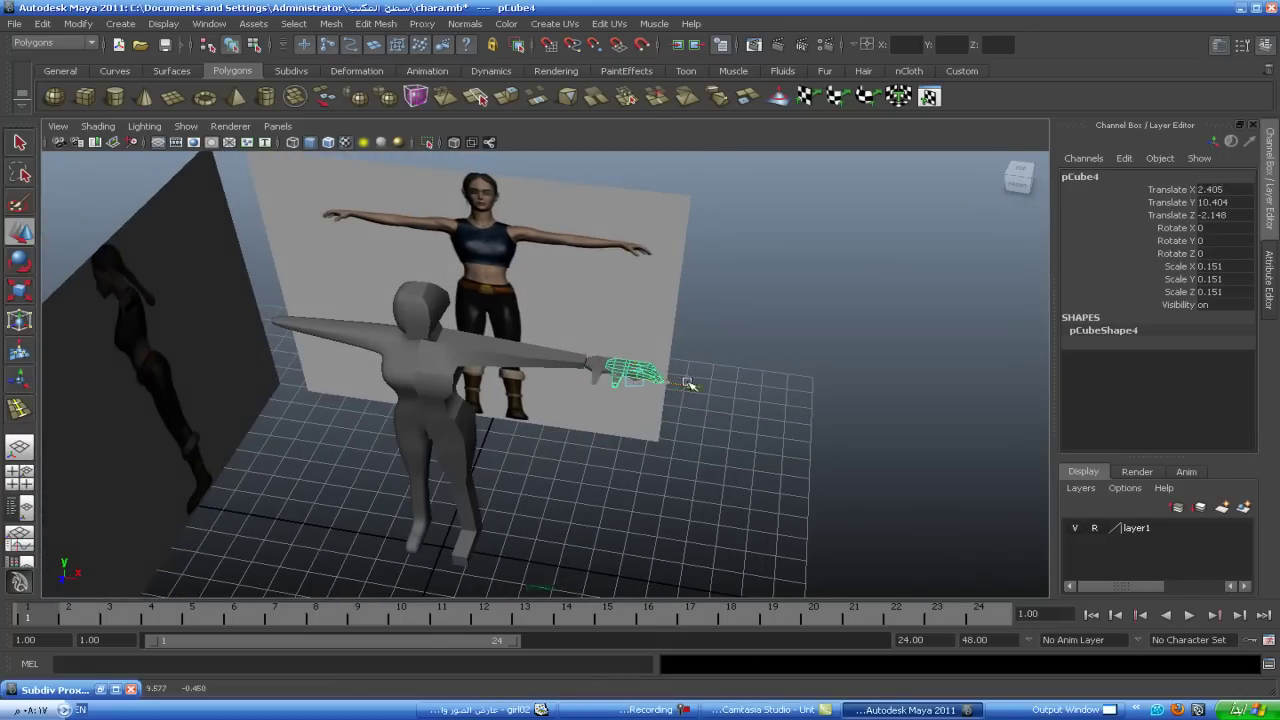
pyautogui.moveTo(658, 386); pyautogui.dragTo(960, 412)
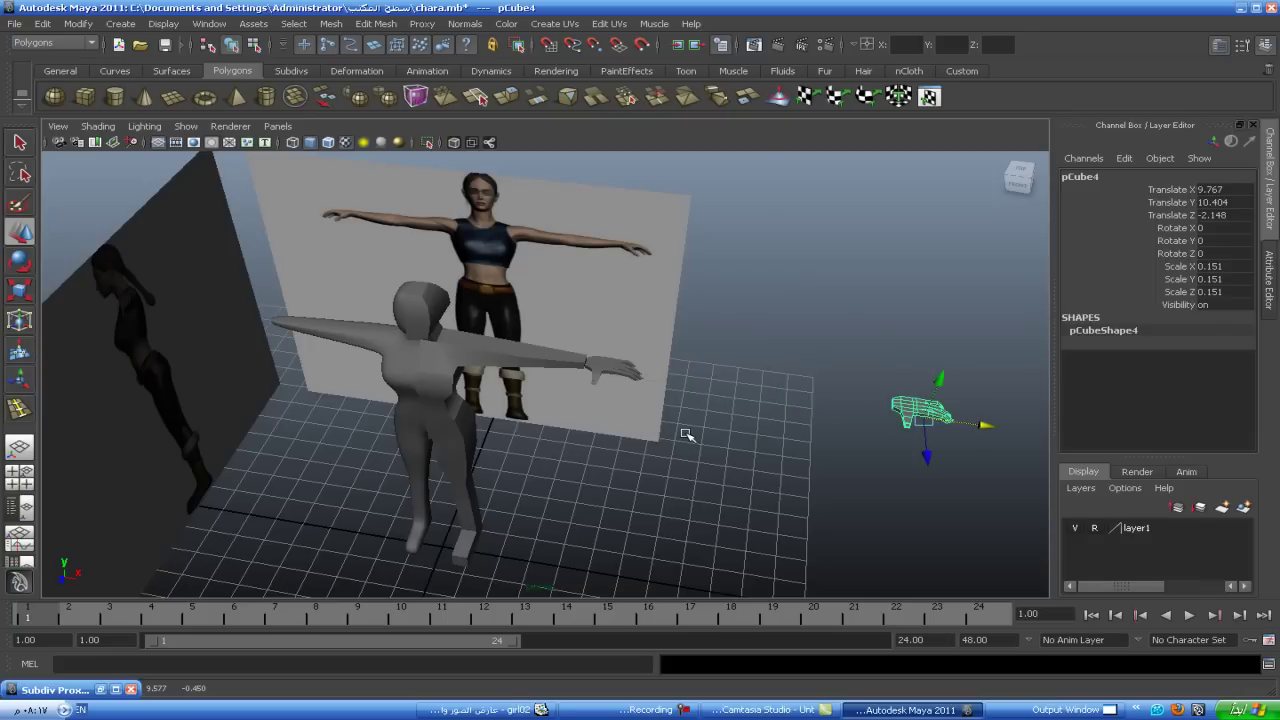
pyautogui.scroll(5, 686, 434)
pyautogui.scroll(-3, 600, 400)
pyautogui.scroll(1, 509, 394)
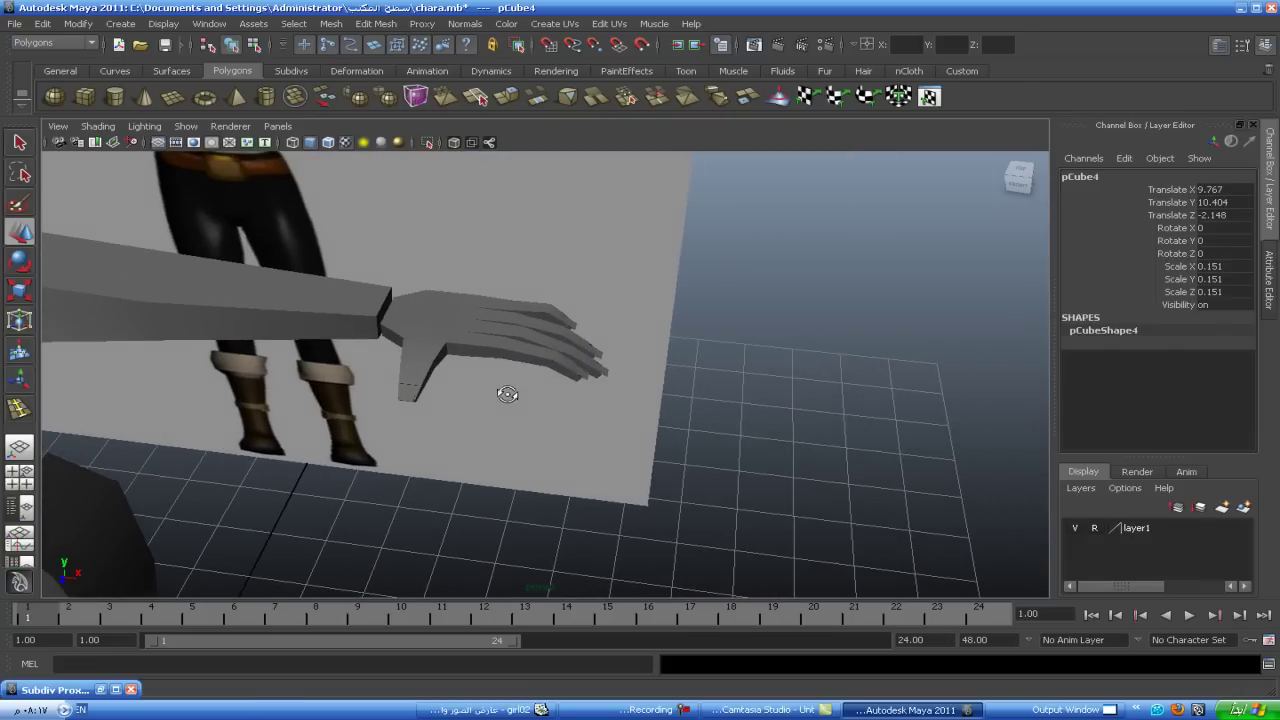
pyautogui.click(508, 370)
pyautogui.moveTo(512, 362); pyautogui.dragTo(660, 377)
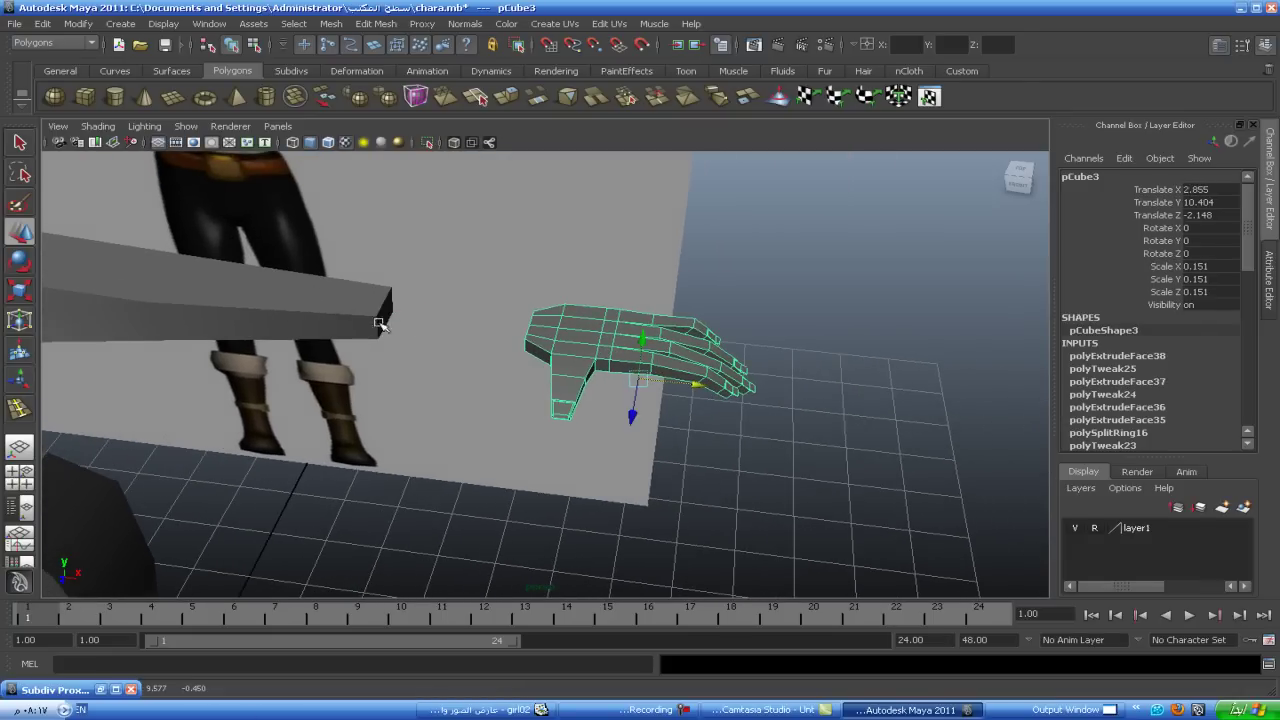
pyautogui.scroll(4, 531, 381)
pyautogui.scroll(-5, 600, 400)
pyautogui.scroll(2, 650, 427)
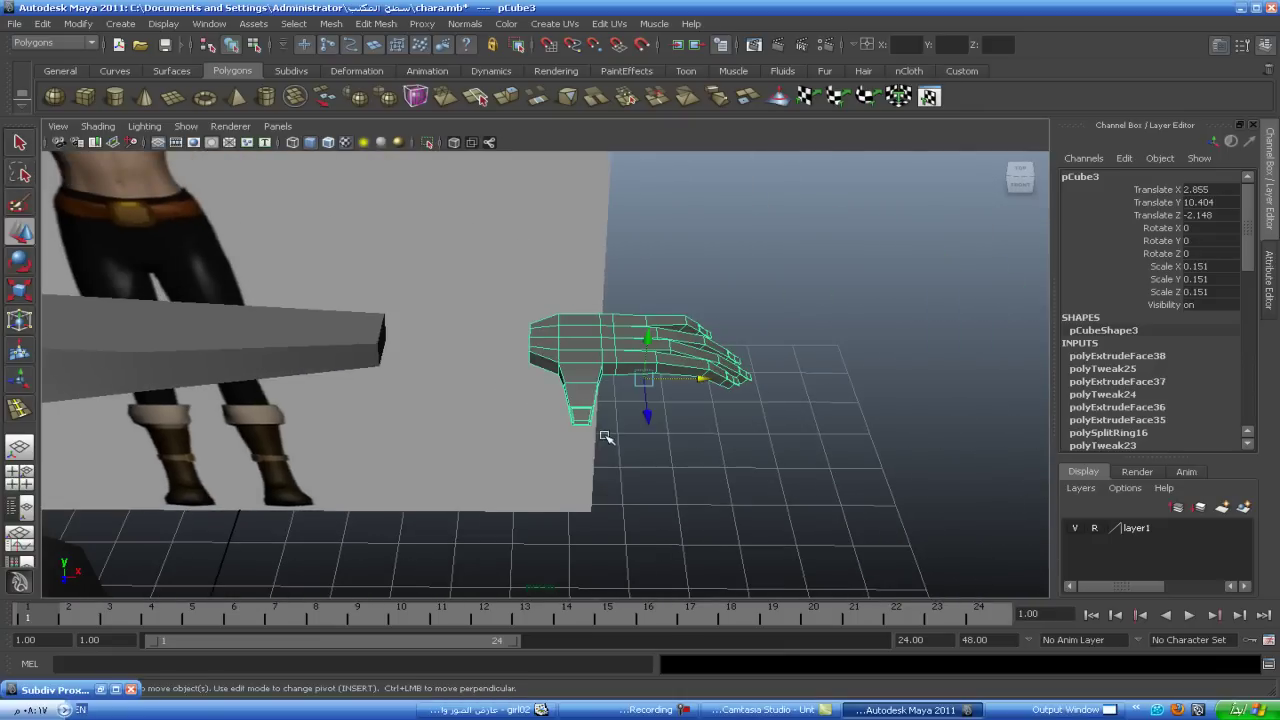
pyautogui.scroll(2, 603, 435)
pyautogui.scroll(1, 543, 408)
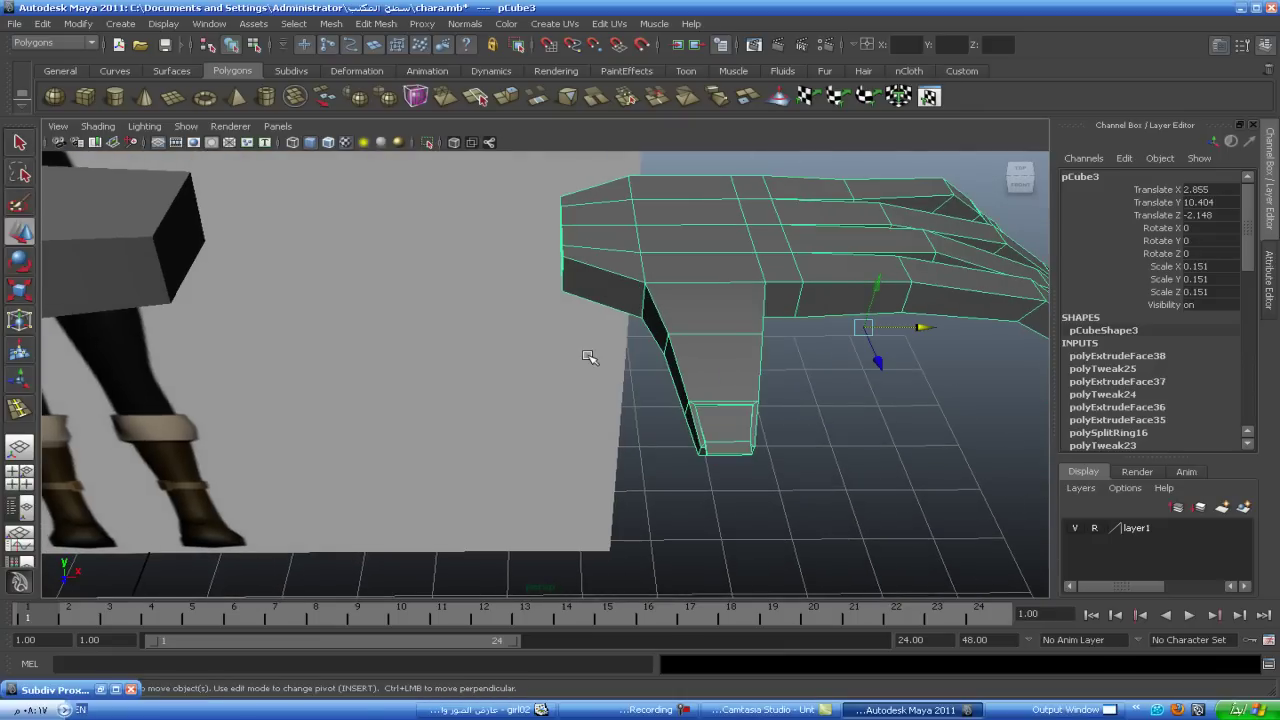
pyautogui.press('f')
pyautogui.keyDown('alt'); pyautogui.moveTo(432, 393); pyautogui.dragTo(396, 400); pyautogui.keyUp('alt')
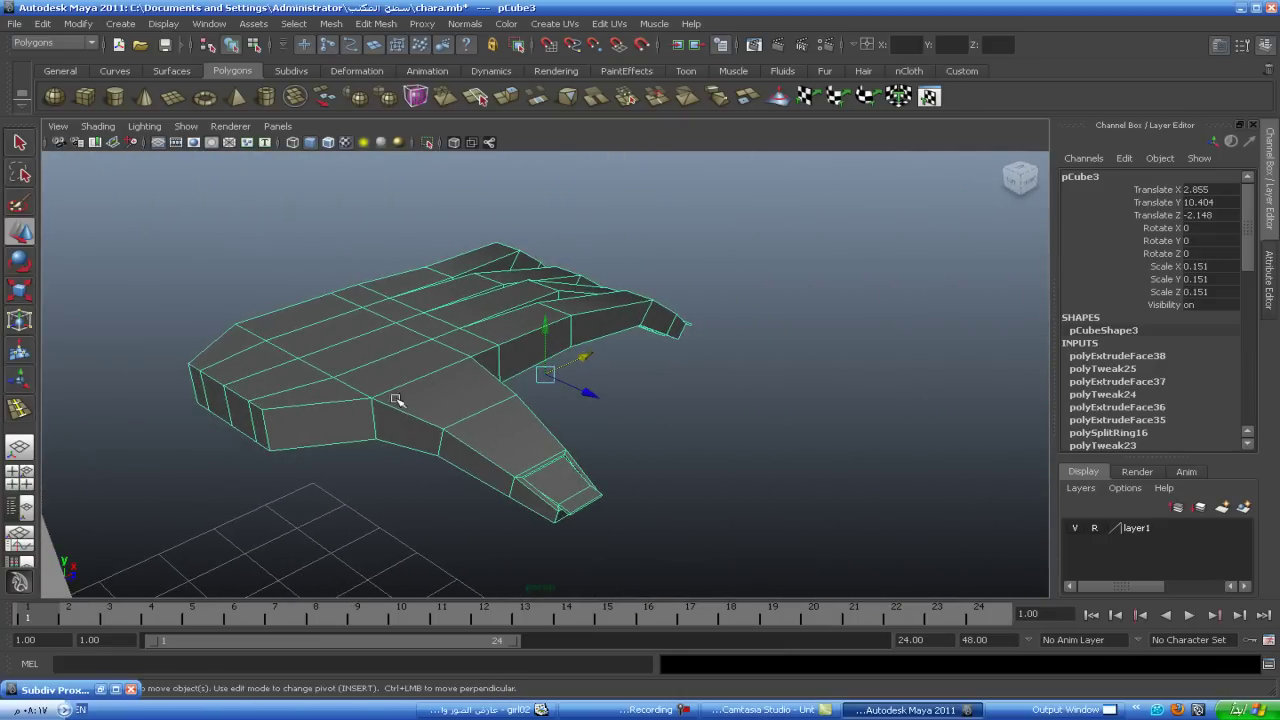
pyautogui.moveTo(190, 390)
pyautogui.keyDown('alt'); pyautogui.mouseDown()
pyautogui.moveTo(429, 426)
pyautogui.moveTo(137, 305)
pyautogui.mouseUp(); pyautogui.keyUp('alt')
pyautogui.click(142, 303)
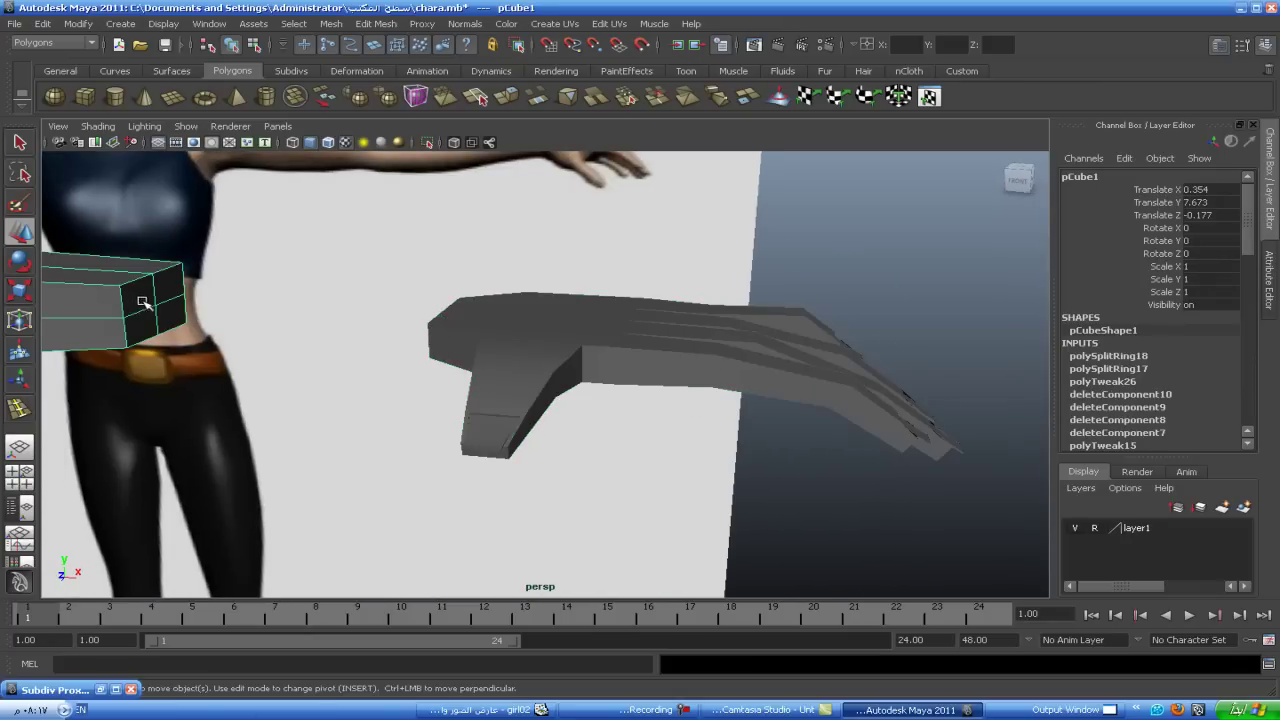
pyautogui.keyDown('alt'); pyautogui.moveTo(248, 340); pyautogui.dragTo(337, 351); pyautogui.keyUp('alt')
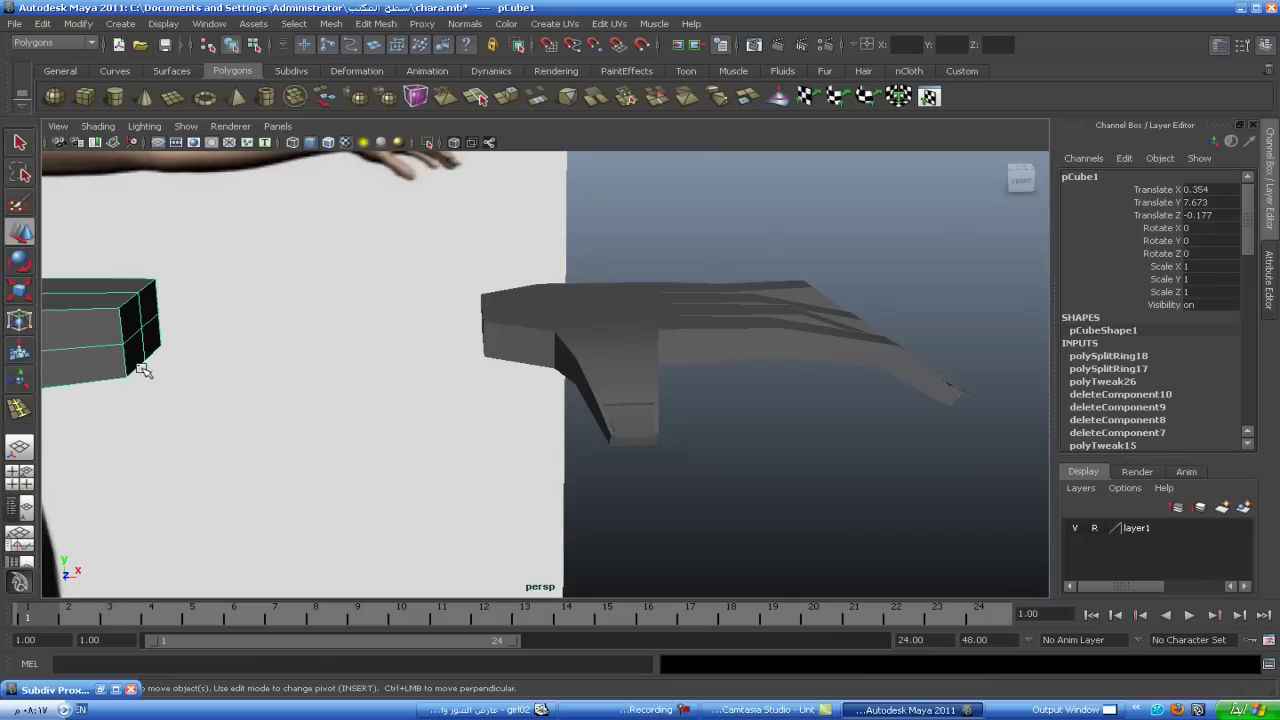
pyautogui.moveTo(271, 357)
pyautogui.keyDown('alt'); pyautogui.mouseDown()
pyautogui.moveTo(391, 380)
pyautogui.moveTo(572, 325)
pyautogui.mouseUp(); pyautogui.keyUp('alt')
pyautogui.click(572, 325)
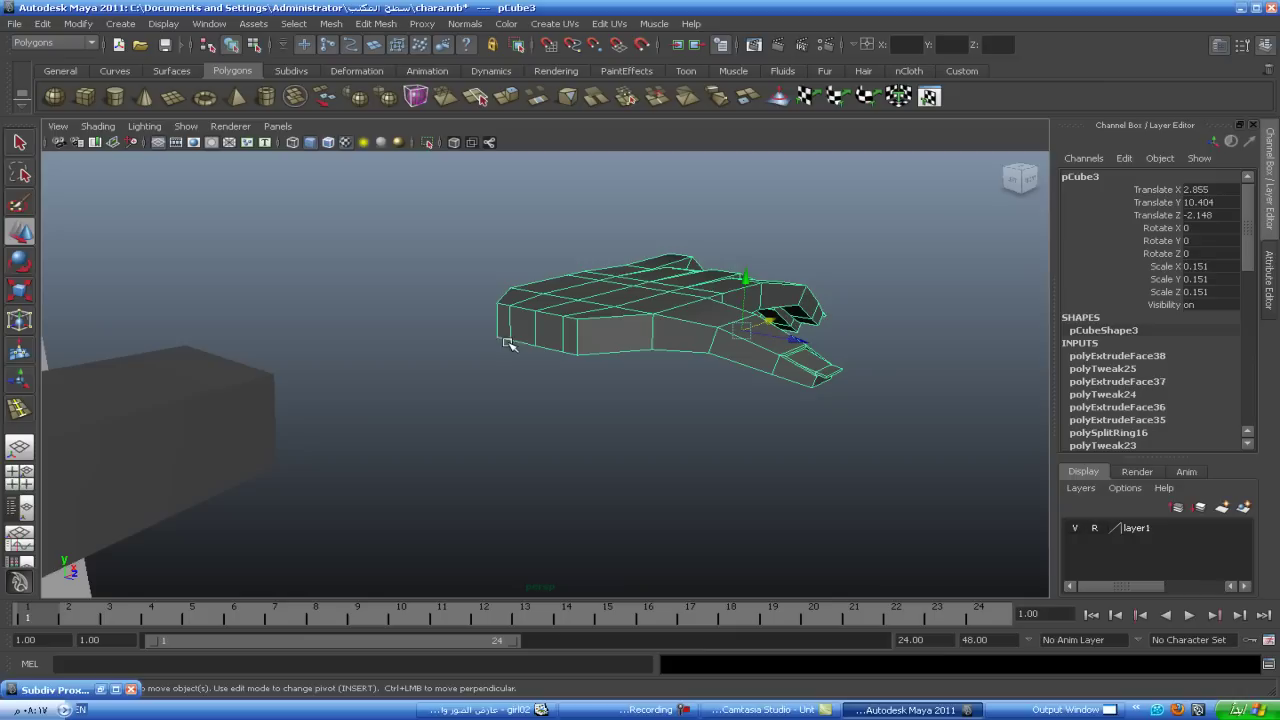
pyautogui.moveTo(584, 364)
pyautogui.keyDown('alt'); pyautogui.mouseDown()
pyautogui.moveTo(572, 382)
pyautogui.moveTo(607, 400)
pyautogui.mouseUp(); pyautogui.keyUp('alt')
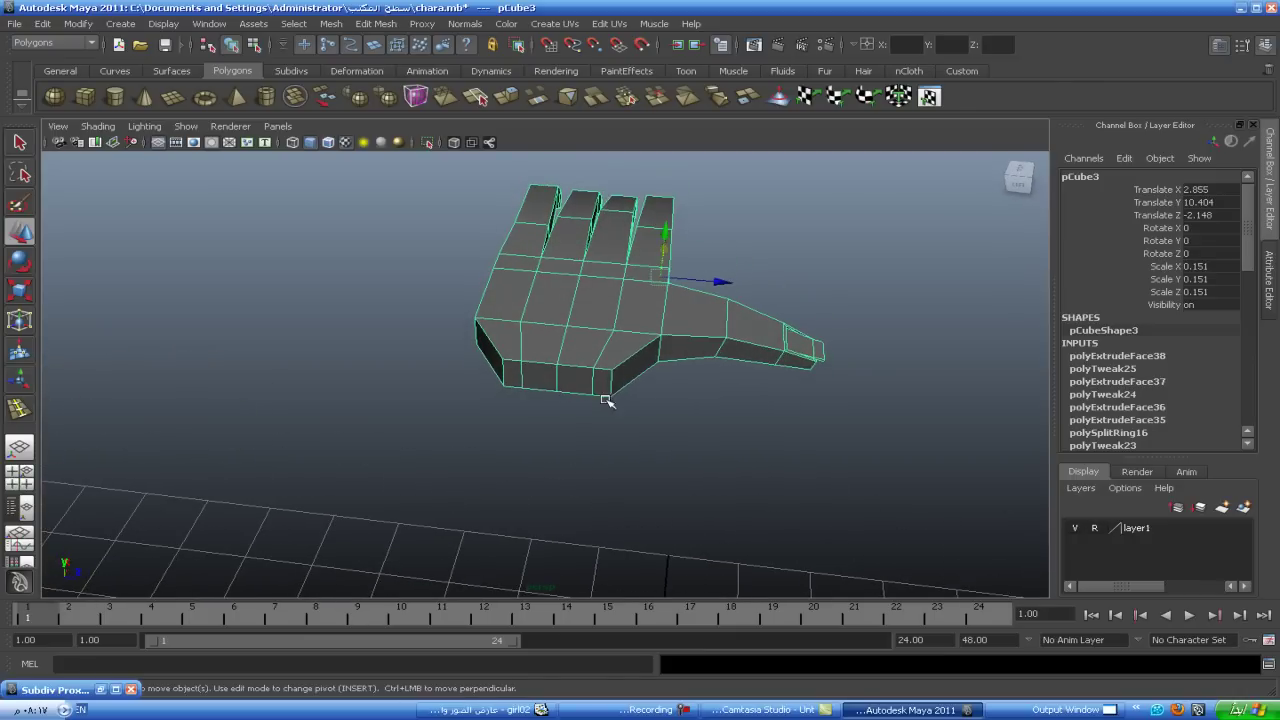
# - Merge a hand corner vertex into the lower corner and preview it smoothed
pyautogui.rightClick(530, 363)
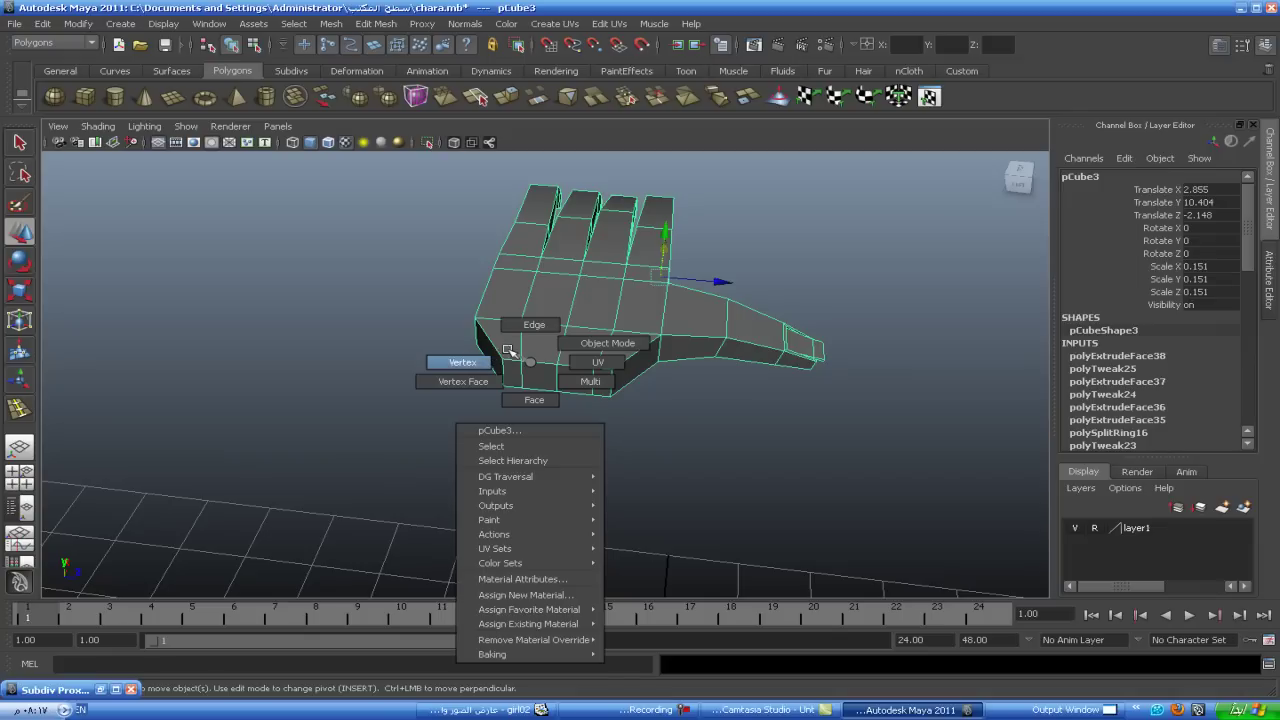
pyautogui.click(521, 363)
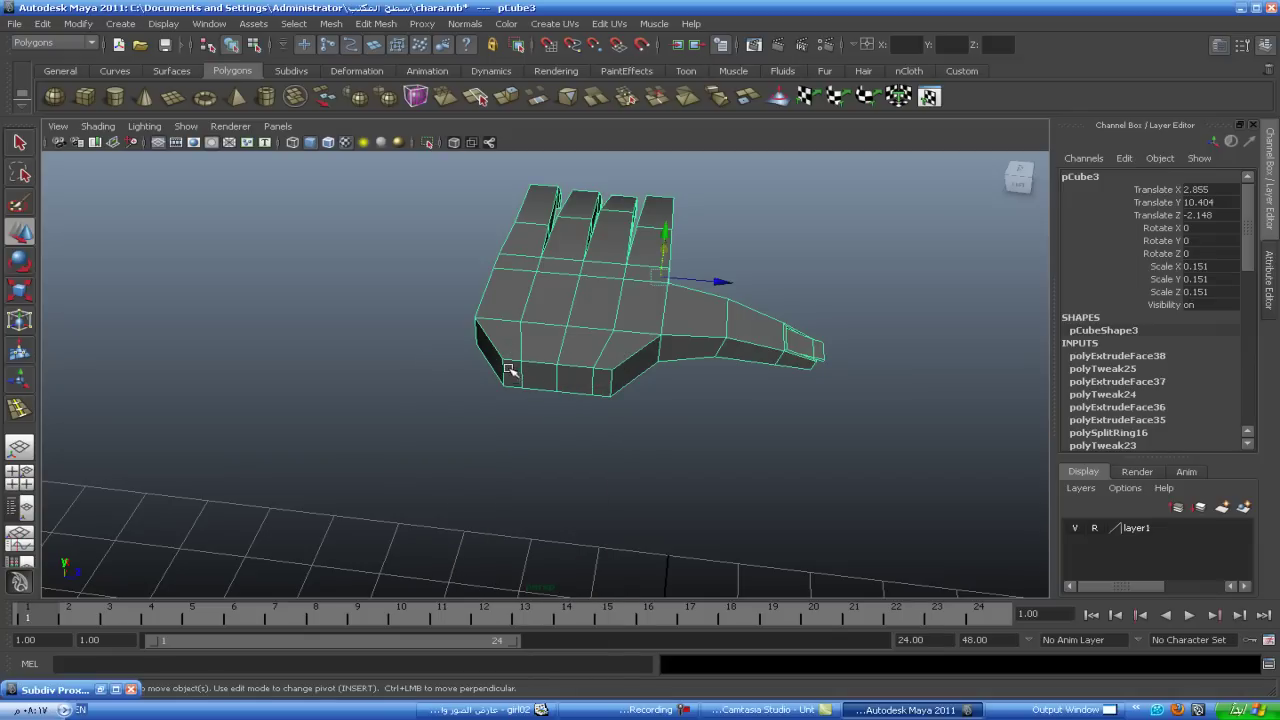
pyautogui.moveTo(505, 360); pyautogui.dragTo(450, 362, button='right')
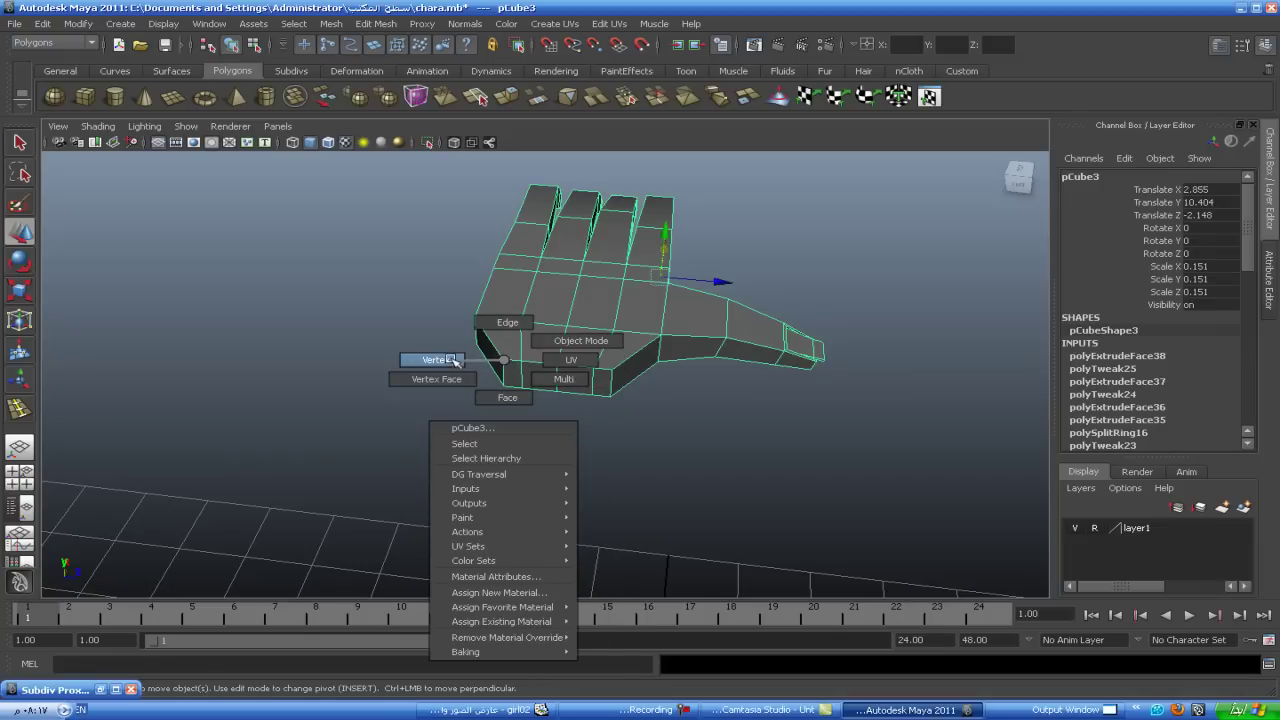
pyautogui.click(505, 358)
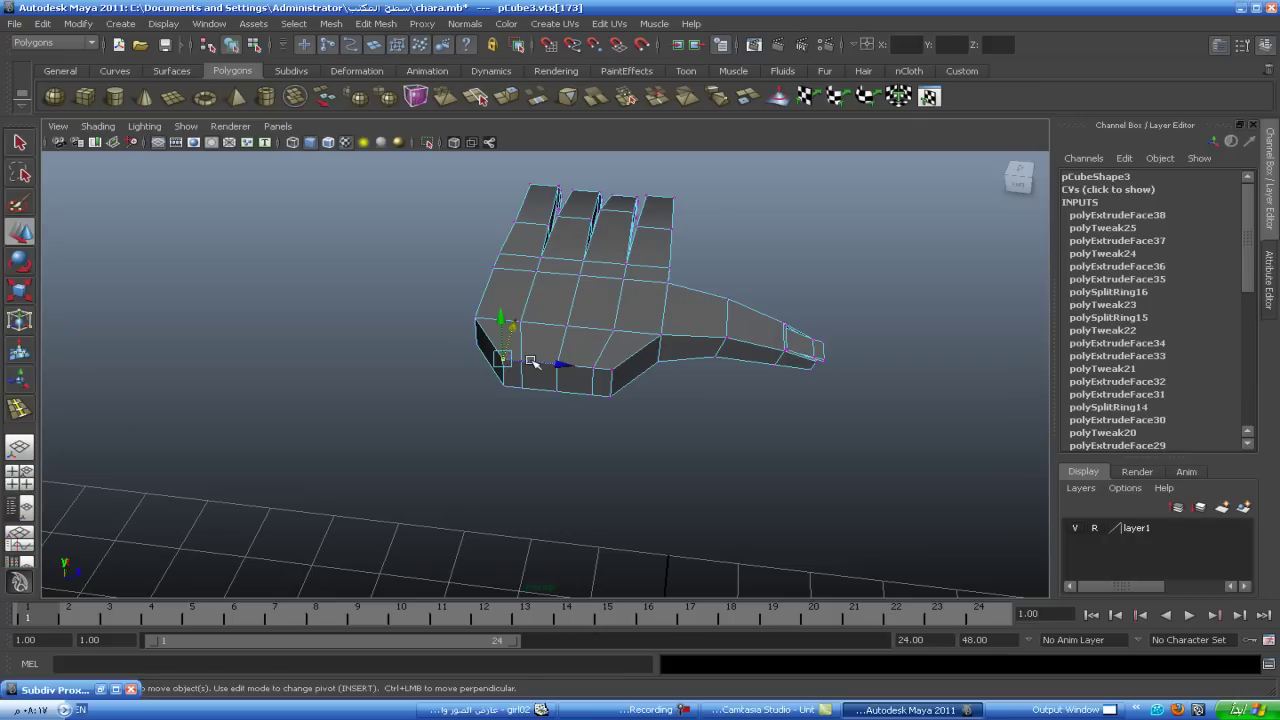
pyautogui.keyDown('shift'); pyautogui.rightClick(505, 360); pyautogui.keyUp('shift')
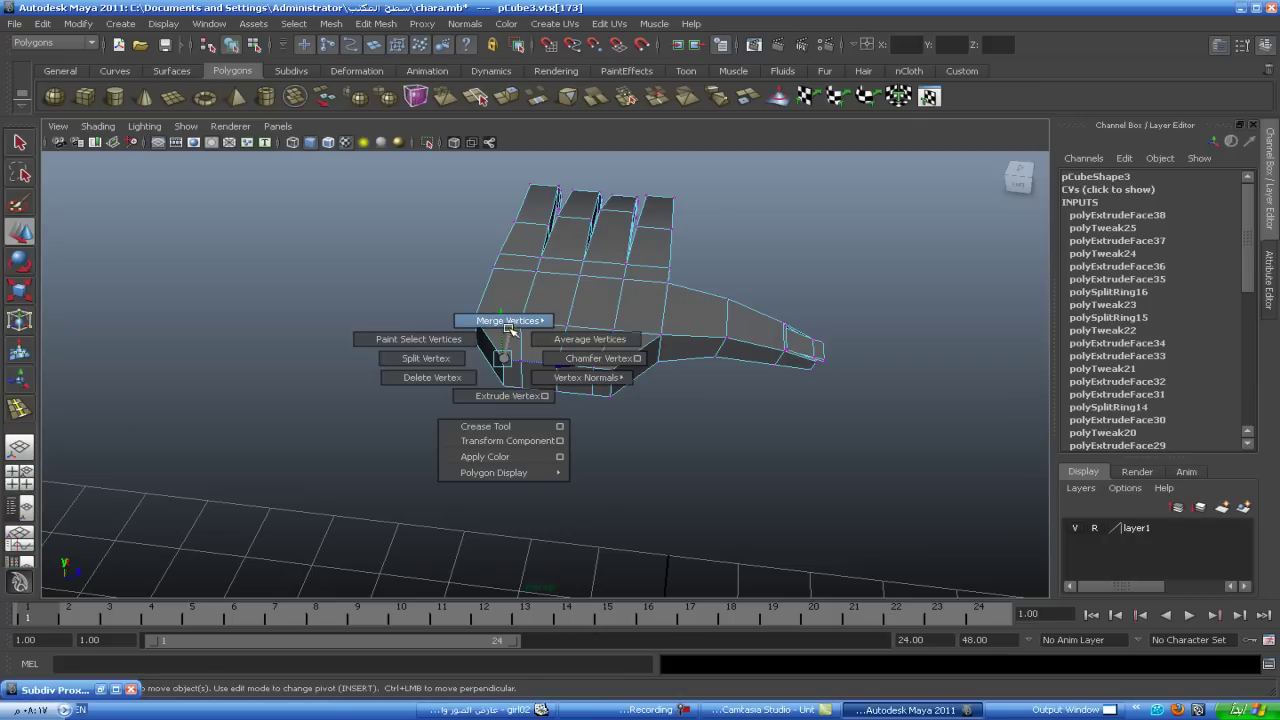
pyautogui.keyDown('shift'); pyautogui.moveTo(511, 355); pyautogui.dragTo(503, 358, button='right'); pyautogui.keyUp('shift')
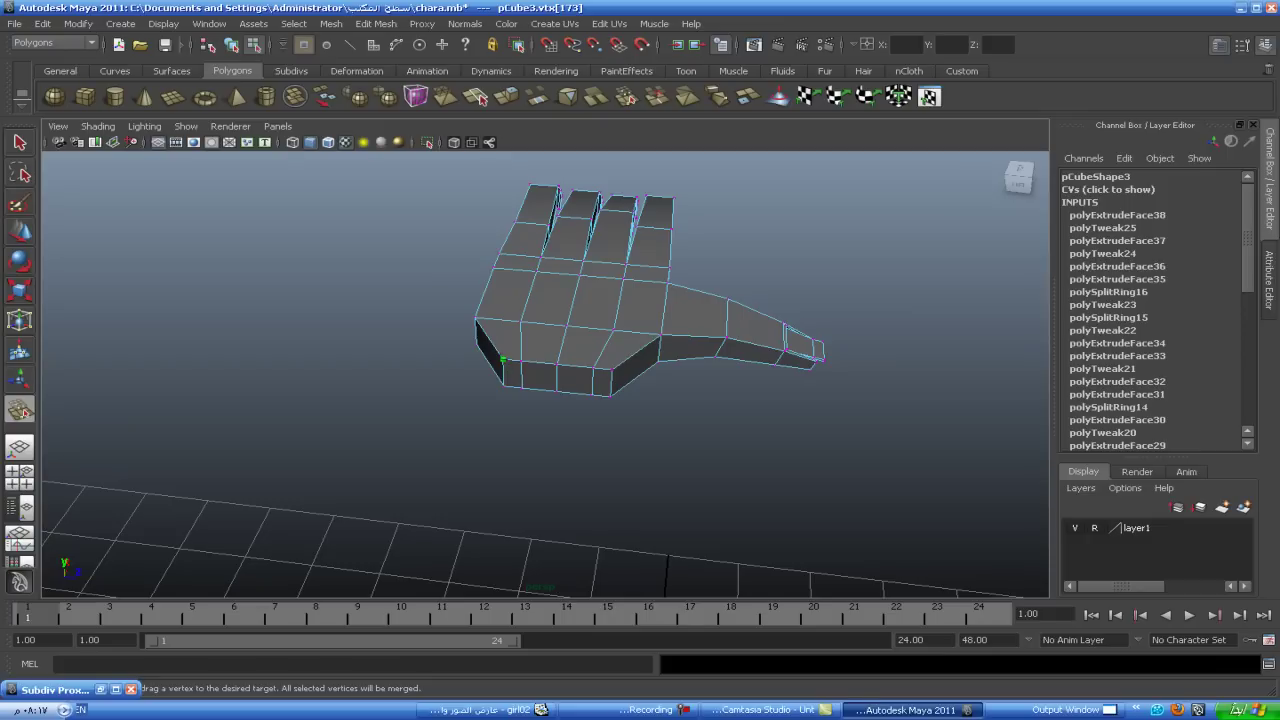
pyautogui.moveTo(503, 359)
pyautogui.mouseDown()
pyautogui.moveTo(504, 385)
pyautogui.moveTo(521, 389)
pyautogui.moveTo(514, 486)
pyautogui.moveTo(440, 443)
pyautogui.moveTo(478, 434)
pyautogui.mouseUp()
pyautogui.press('3')
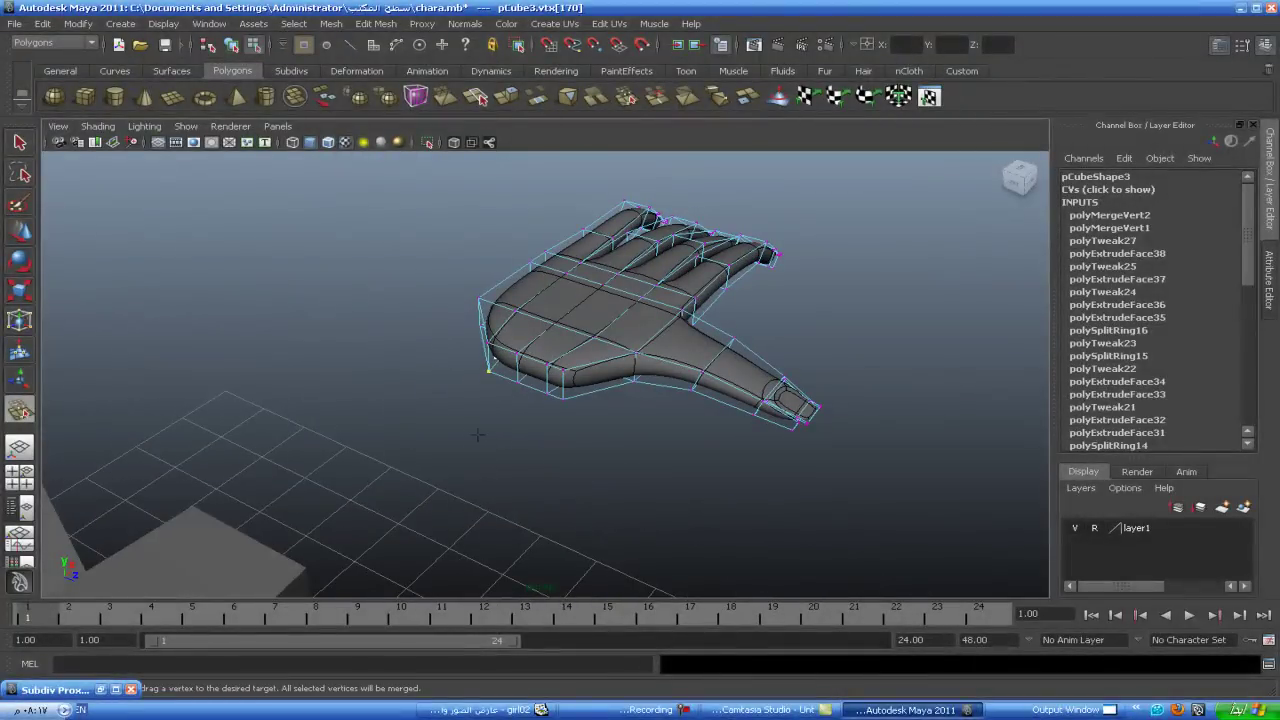
pyautogui.press('1')
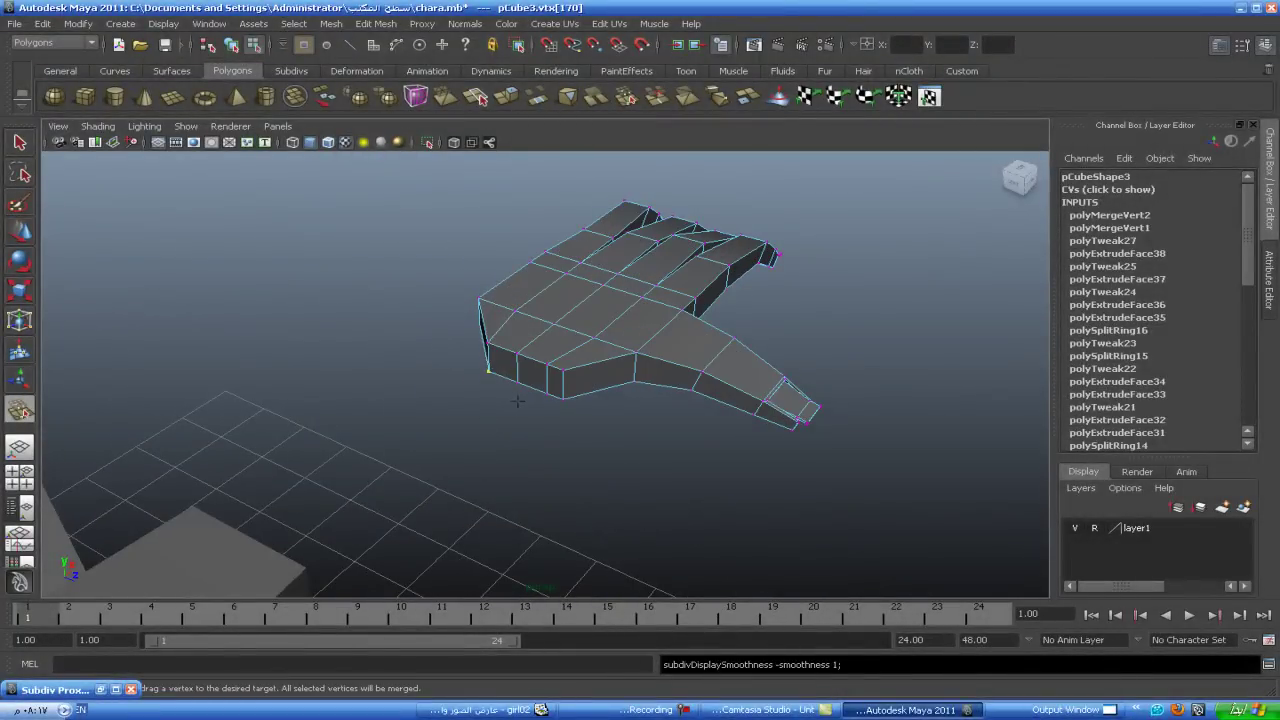
# - Inspect the body and hand, then undo the vertex merge
pyautogui.moveTo(535, 421)
pyautogui.keyDown('alt'); pyautogui.mouseDown()
pyautogui.moveTo(520, 408)
pyautogui.moveTo(374, 397)
pyautogui.moveTo(4, 222)
pyautogui.mouseUp(); pyautogui.keyUp('alt')
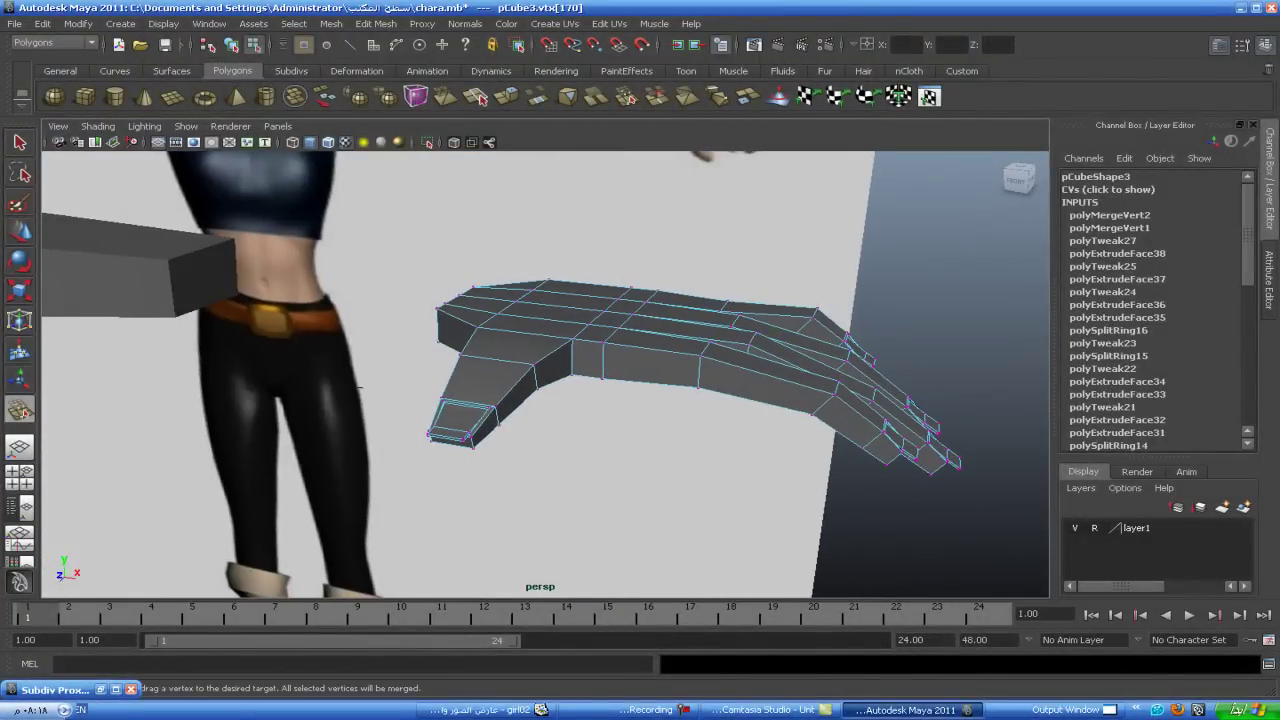
pyautogui.click(20, 232)
pyautogui.press('F8')
pyautogui.moveTo(238, 271)
pyautogui.keyDown('alt'); pyautogui.mouseDown()
pyautogui.moveTo(277, 306)
pyautogui.moveTo(362, 317)
pyautogui.mouseUp(); pyautogui.keyUp('alt')
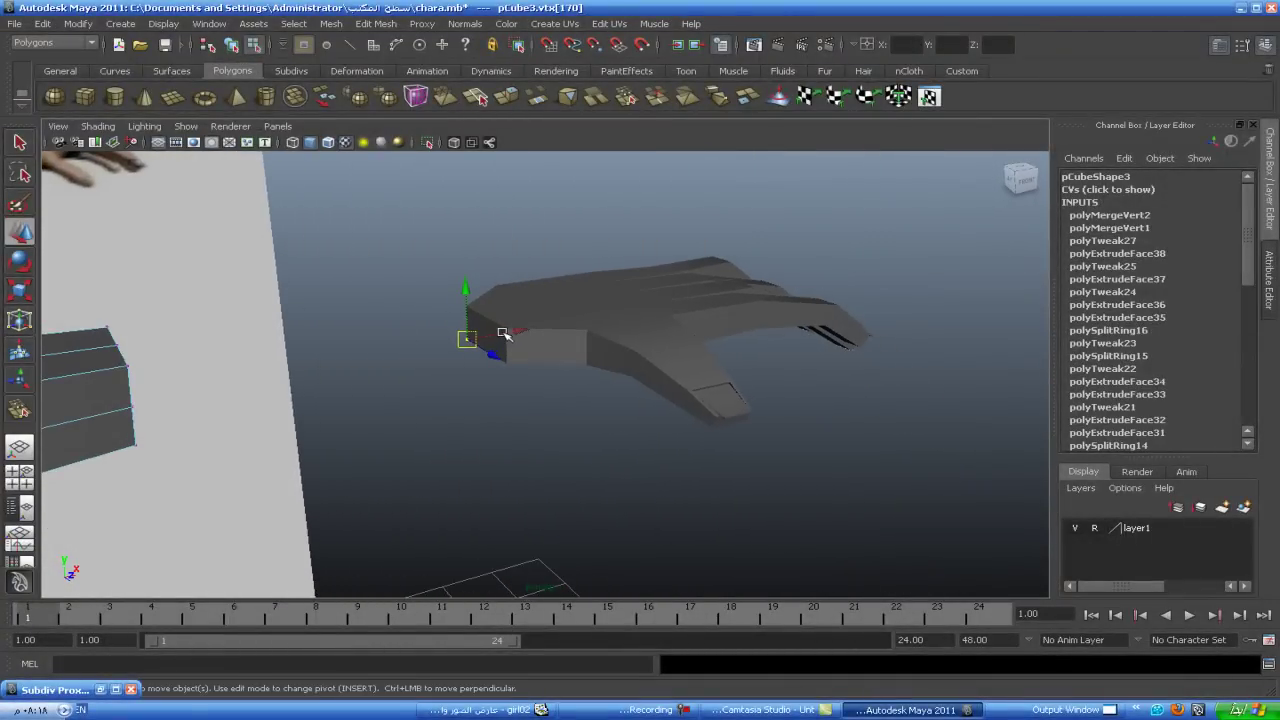
pyautogui.press('F8')
pyautogui.moveTo(500, 335)
pyautogui.keyDown('alt'); pyautogui.mouseDown()
pyautogui.moveTo(402, 369)
pyautogui.moveTo(455, 363)
pyautogui.mouseUp(); pyautogui.keyUp('alt')
pyautogui.moveTo(95, 348)
pyautogui.keyDown('alt'); pyautogui.mouseDown()
pyautogui.moveTo(271, 346)
pyautogui.moveTo(443, 306)
pyautogui.moveTo(391, 329)
pyautogui.moveTo(361, 312)
pyautogui.moveTo(323, 320)
pyautogui.moveTo(323, 294)
pyautogui.moveTo(329, 306)
pyautogui.moveTo(449, 300)
pyautogui.moveTo(583, 343)
pyautogui.moveTo(720, 331)
pyautogui.moveTo(706, 313)
pyautogui.mouseUp(); pyautogui.keyUp('alt')
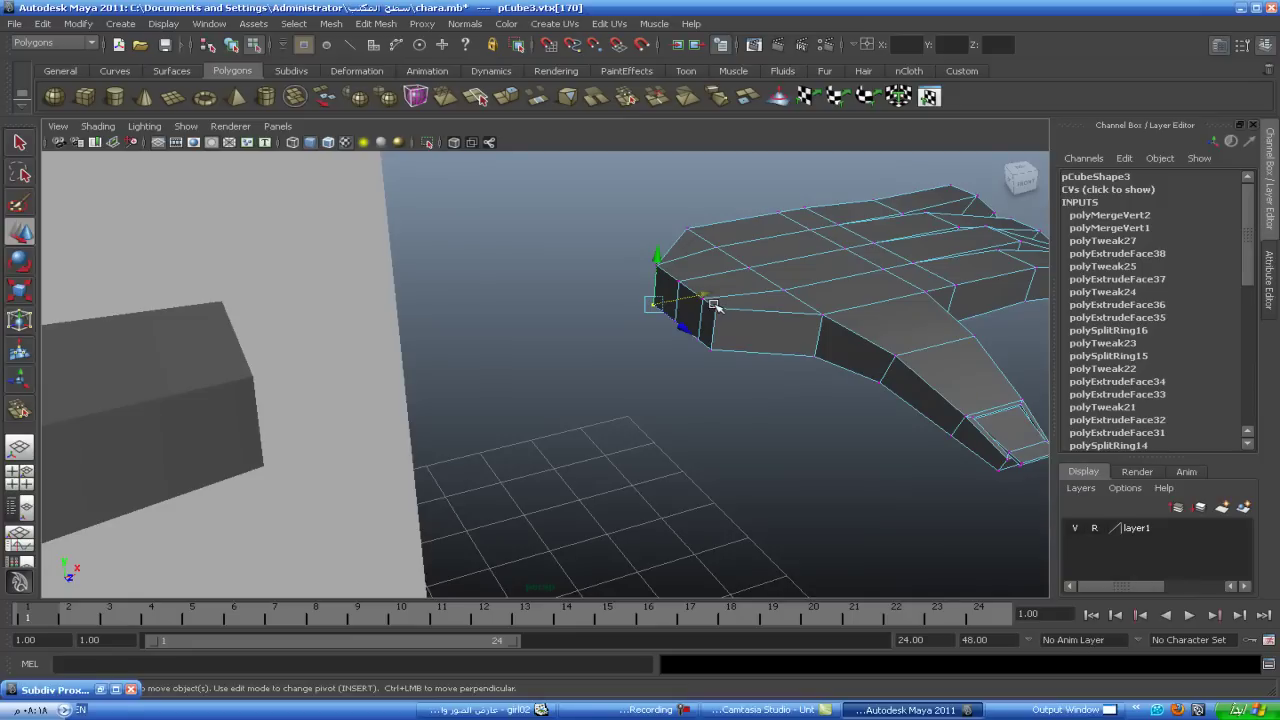
pyautogui.hotkey('ctrl', 'z')
pyautogui.hotkey('ctrl', 'z')
pyautogui.hotkey('ctrl', 'z')
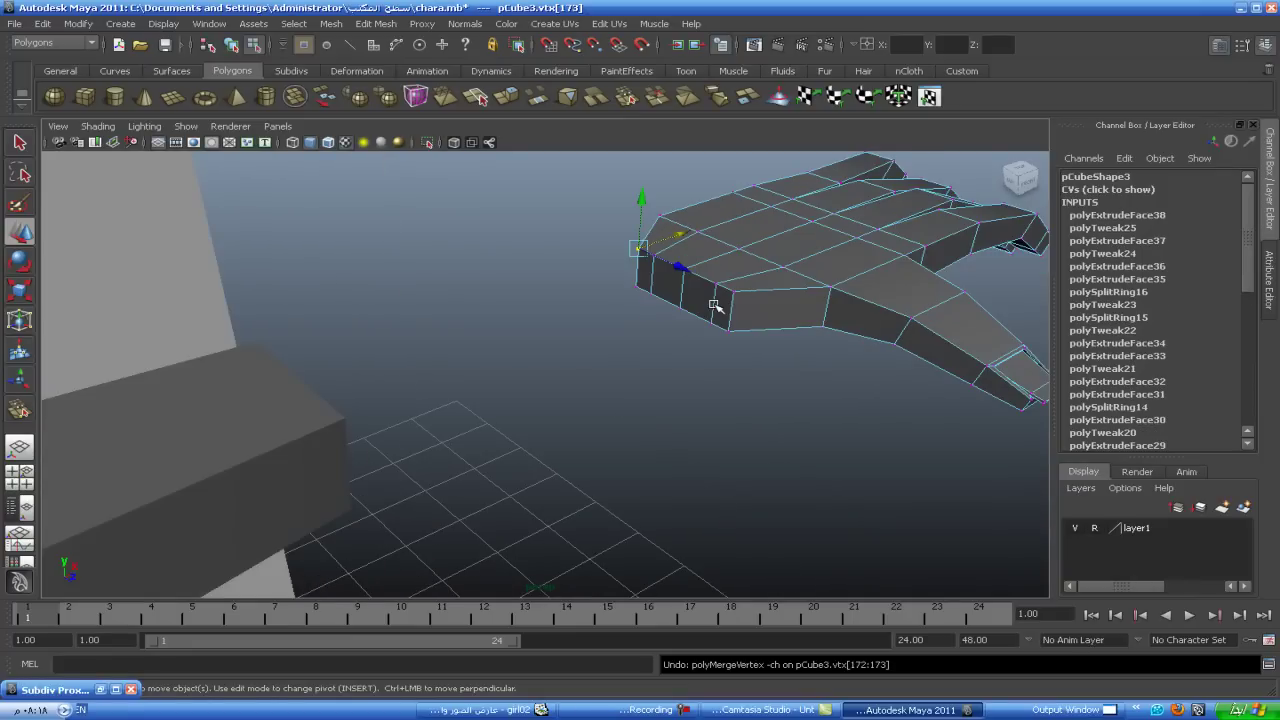
# - Select the upper vertex at the hand's side corner for a new merge
pyautogui.moveTo(717, 286); pyautogui.dragTo(719, 272, button='right')
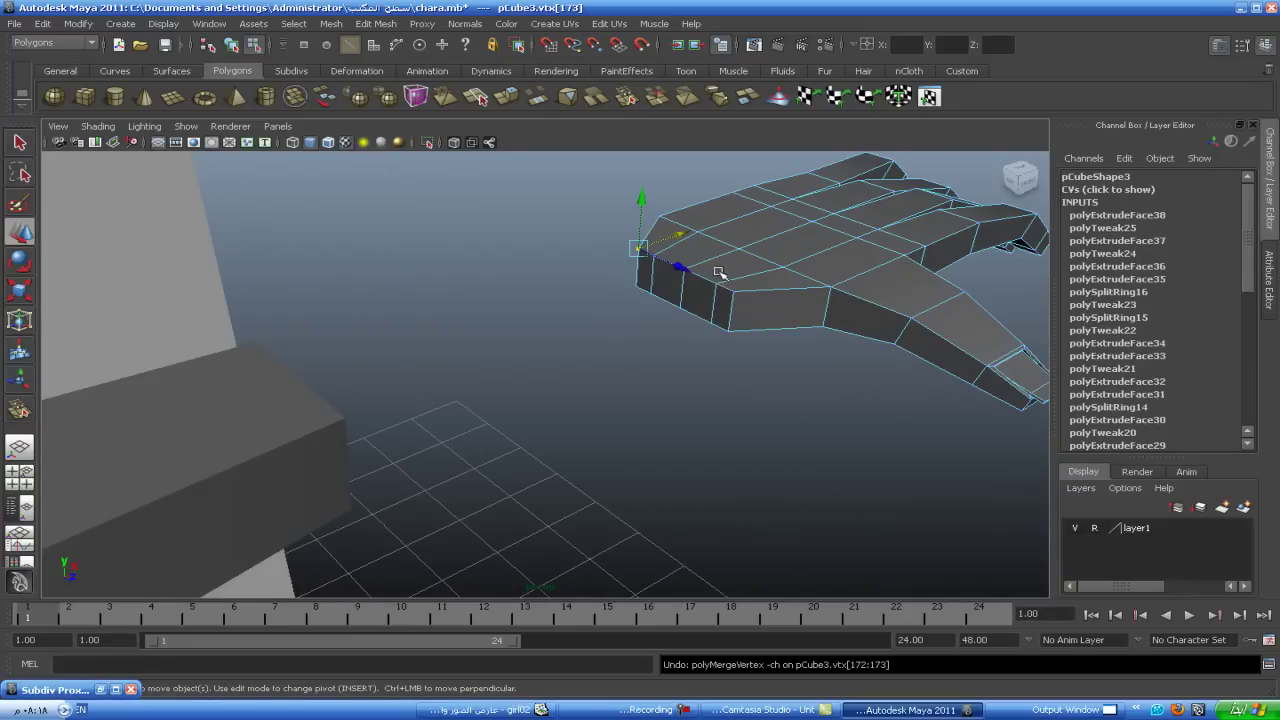
pyautogui.keyDown('alt'); pyautogui.moveTo(608, 286); pyautogui.dragTo(660, 328, button='right'); pyautogui.keyUp('alt')
pyautogui.moveTo(660, 328)
pyautogui.keyDown('alt'); pyautogui.mouseDown()
pyautogui.moveTo(677, 391)
pyautogui.moveTo(666, 360)
pyautogui.mouseUp(); pyautogui.keyUp('alt')
pyautogui.click(666, 360)
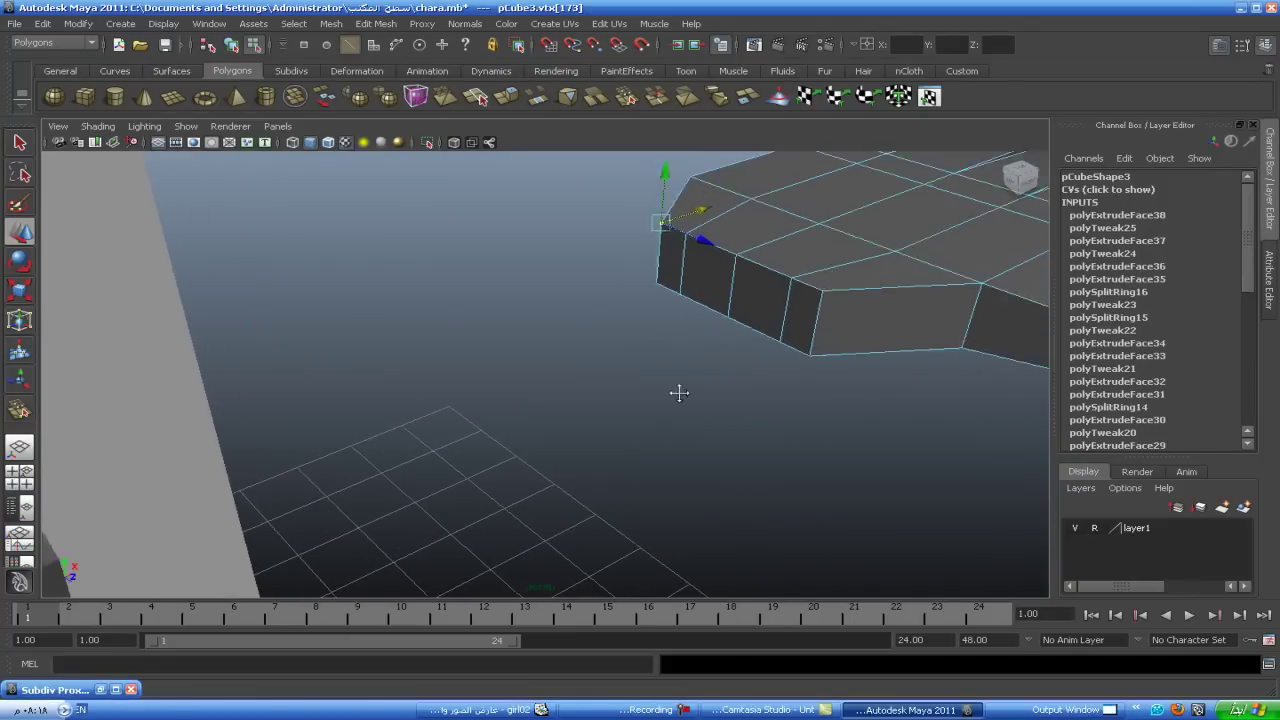
pyautogui.moveTo(667, 277)
pyautogui.mouseDown(button='right')
pyautogui.moveTo(607, 279)
pyautogui.moveTo(684, 236)
pyautogui.moveTo(684, 281)
pyautogui.mouseUp(button='right')
pyautogui.click(661, 276)
# - Merge three side vertices into the hand's corner vertex and inspect the result
pyautogui.moveTo(667, 275); pyautogui.dragTo(641, 323)
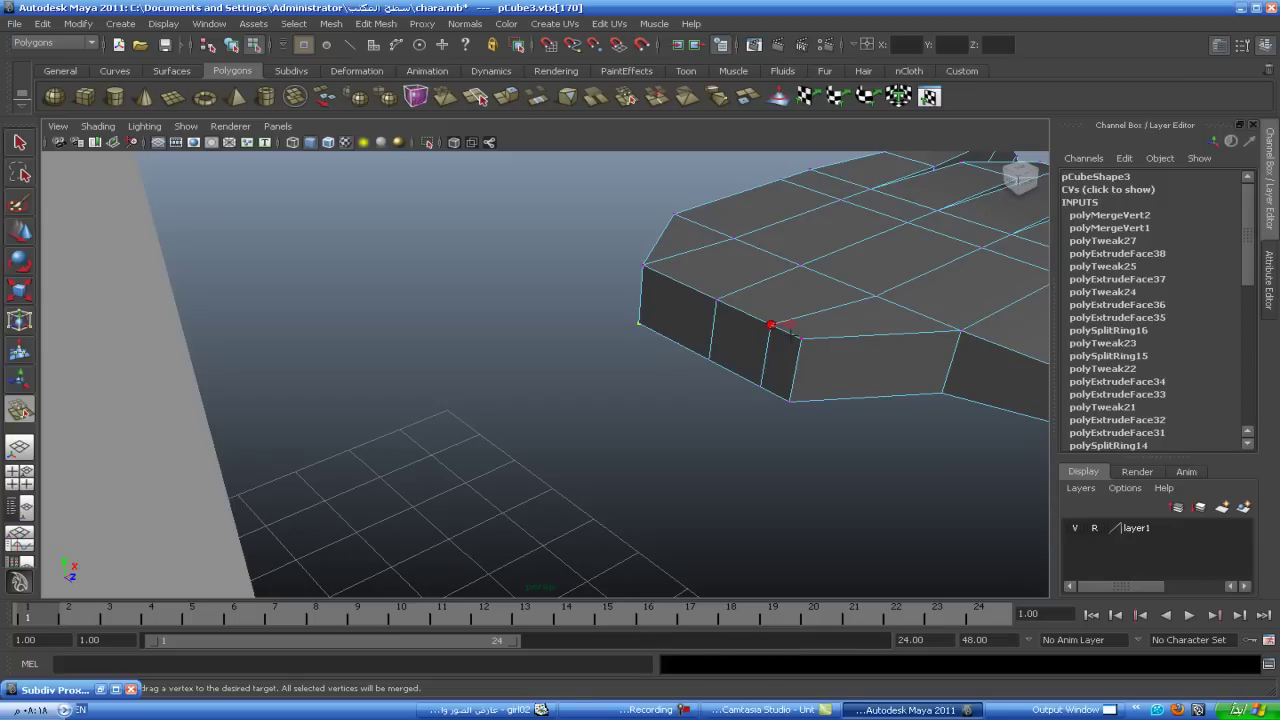
pyautogui.moveTo(770, 324); pyautogui.dragTo(801, 340)
pyautogui.moveTo(760, 388); pyautogui.dragTo(789, 401)
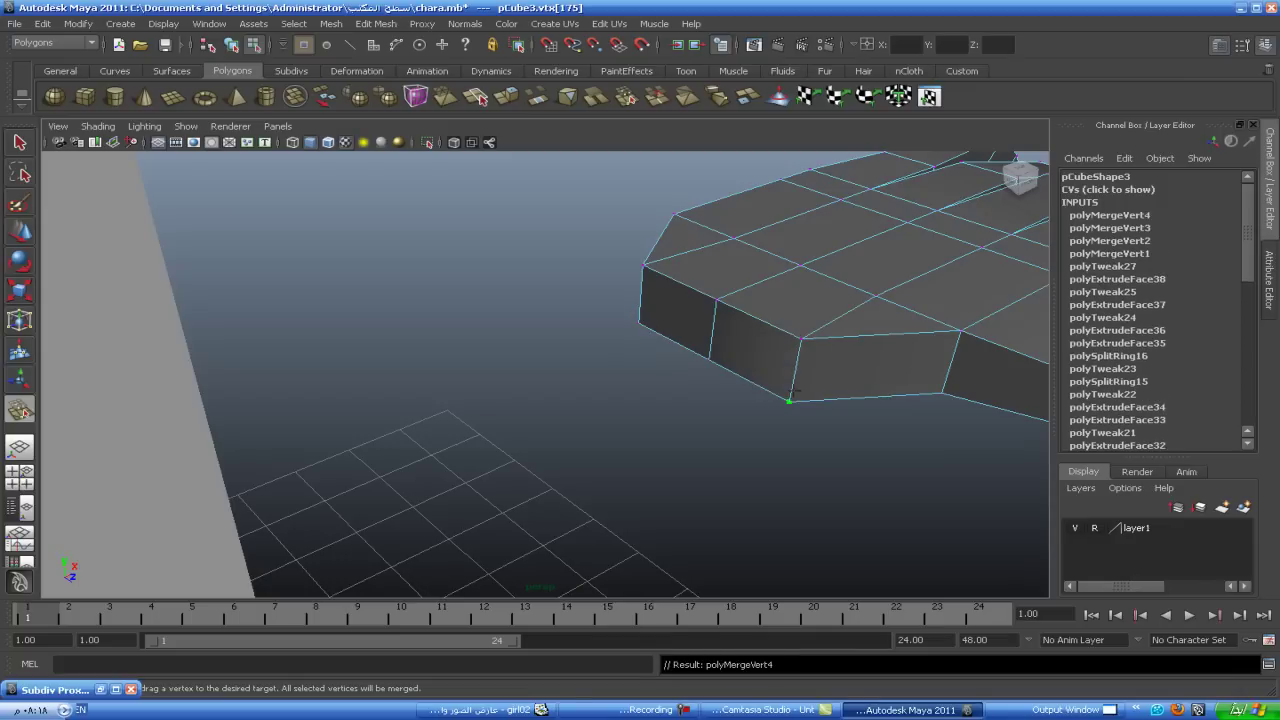
pyautogui.click(20, 231)
pyautogui.keyDown('alt'); pyautogui.moveTo(151, 283); pyautogui.dragTo(403, 369); pyautogui.keyUp('alt')
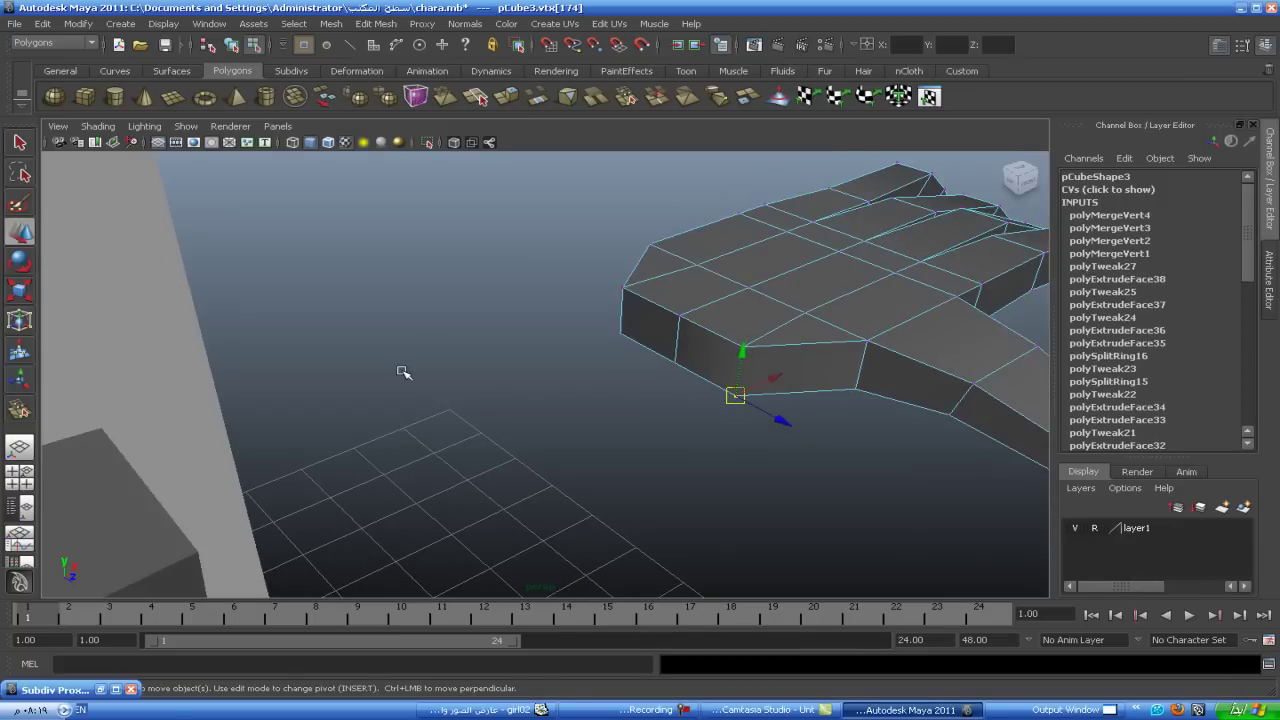
pyautogui.keyDown('alt'); pyautogui.moveTo(580, 468); pyautogui.dragTo(612, 437, button='middle'); pyautogui.keyUp('alt')
pyautogui.keyDown('alt'); pyautogui.moveTo(612, 437); pyautogui.dragTo(565, 436); pyautogui.keyUp('alt')
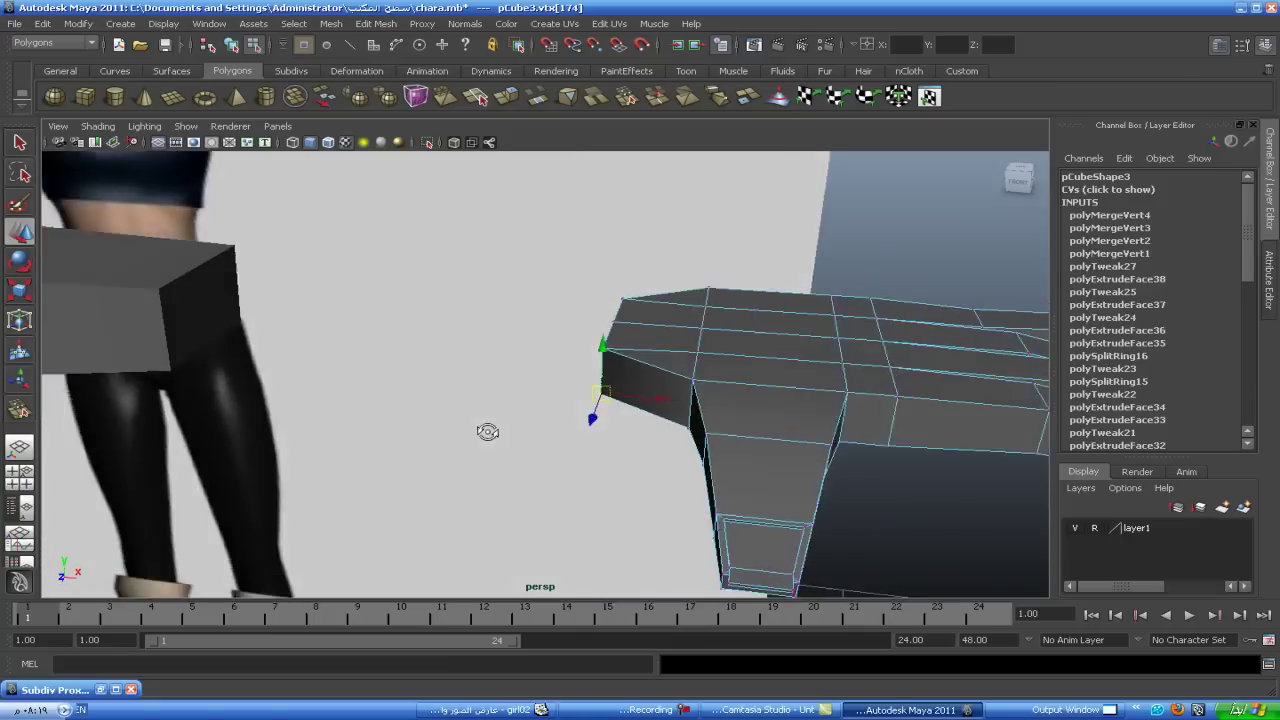
pyautogui.moveTo(633, 311)
pyautogui.keyDown('alt'); pyautogui.mouseDown()
pyautogui.moveTo(486, 371)
pyautogui.moveTo(200, 330)
pyautogui.mouseUp(); pyautogui.keyUp('alt')
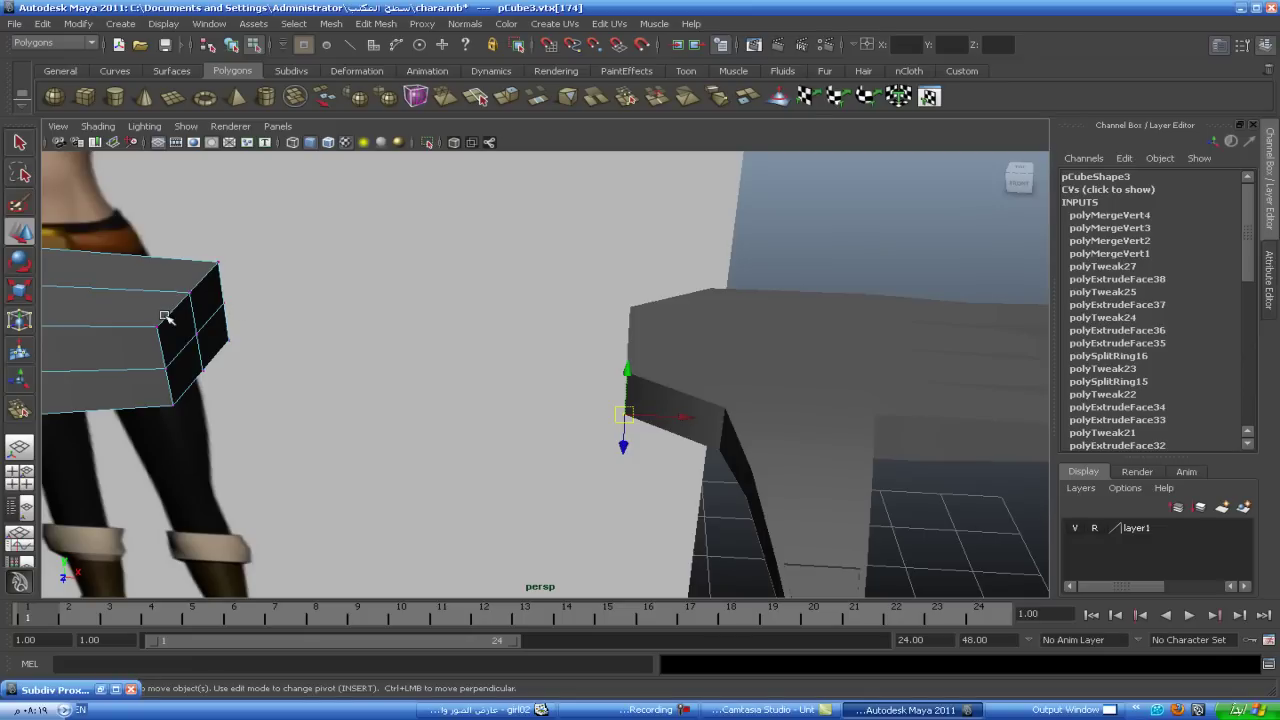
pyautogui.keyDown('alt'); pyautogui.moveTo(354, 387); pyautogui.dragTo(460, 380); pyautogui.keyUp('alt')
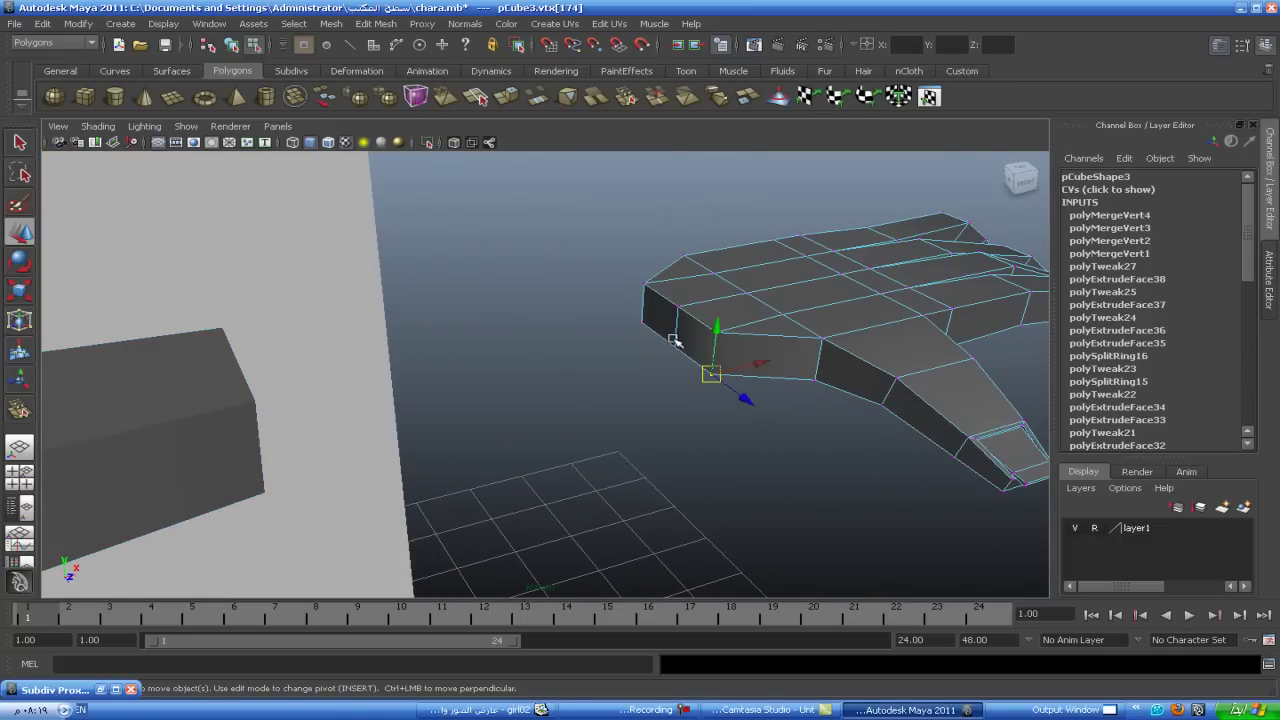
# - Undo the last two vertex merges
pyautogui.hotkey('ctrl', 'z')
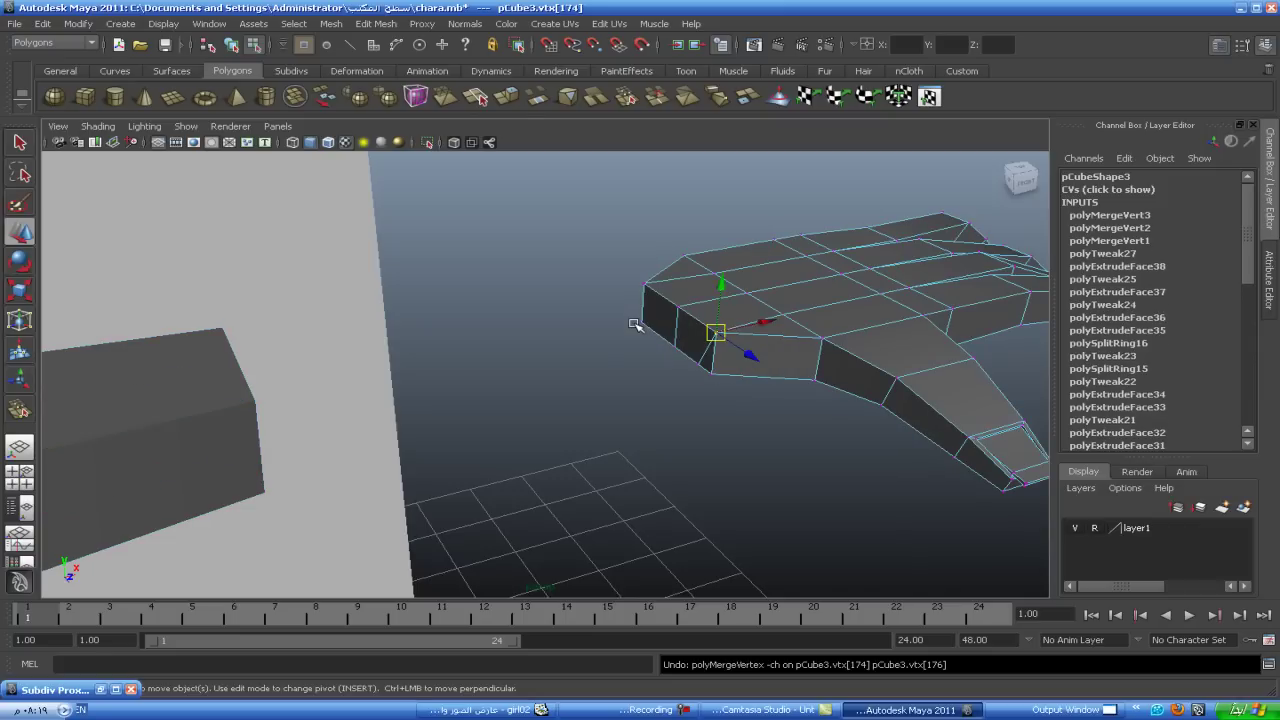
pyautogui.hotkey('ctrl', 'z')
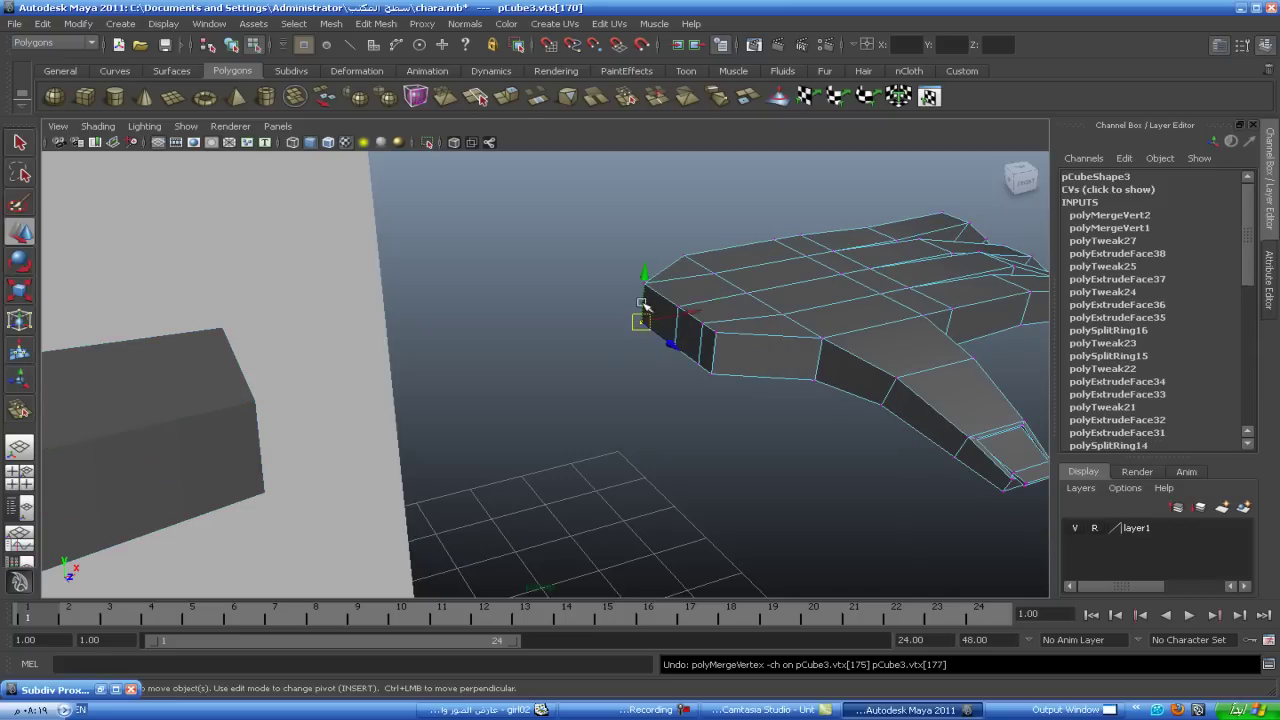
pyautogui.moveTo(705, 347)
pyautogui.keyDown('alt'); pyautogui.mouseDown()
pyautogui.moveTo(746, 375)
pyautogui.moveTo(726, 374)
pyautogui.mouseUp(); pyautogui.keyUp('alt')
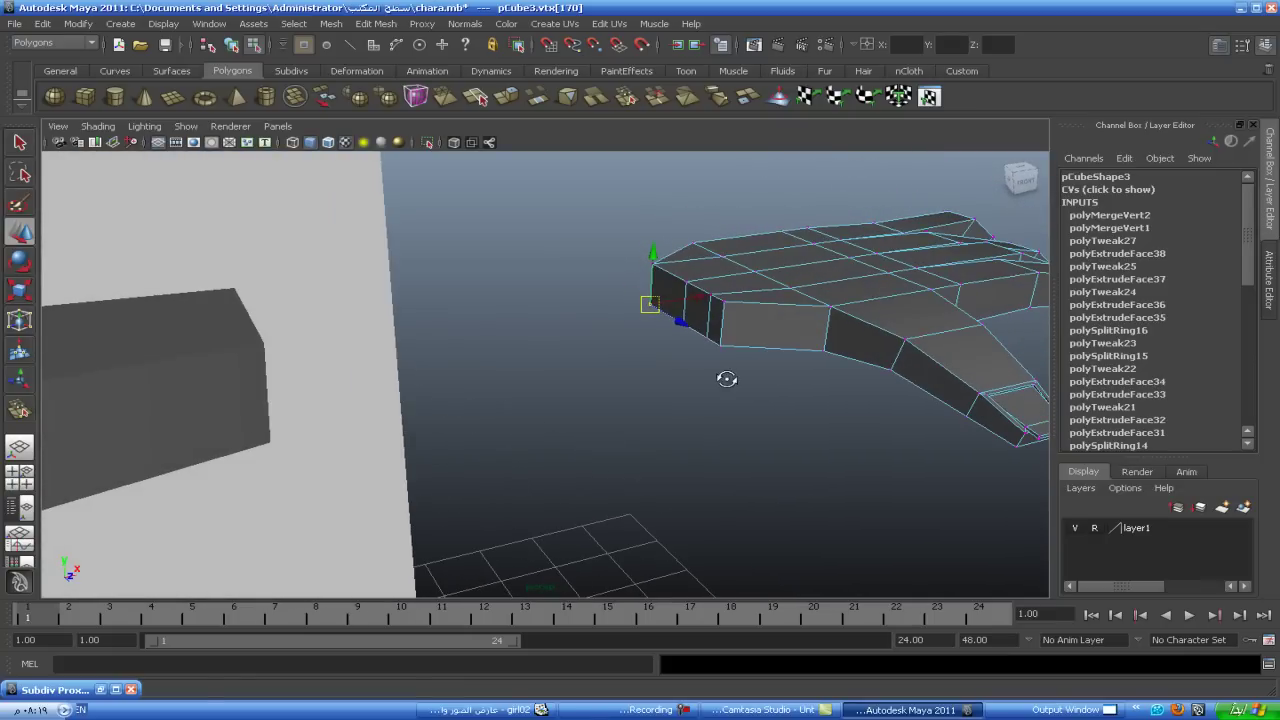
pyautogui.moveTo(705, 313); pyautogui.dragTo(706, 352, button='right')
# - Save the scene as chara02.mb in the desktop folder
pyautogui.click(14, 23)
pyautogui.click(36, 98)
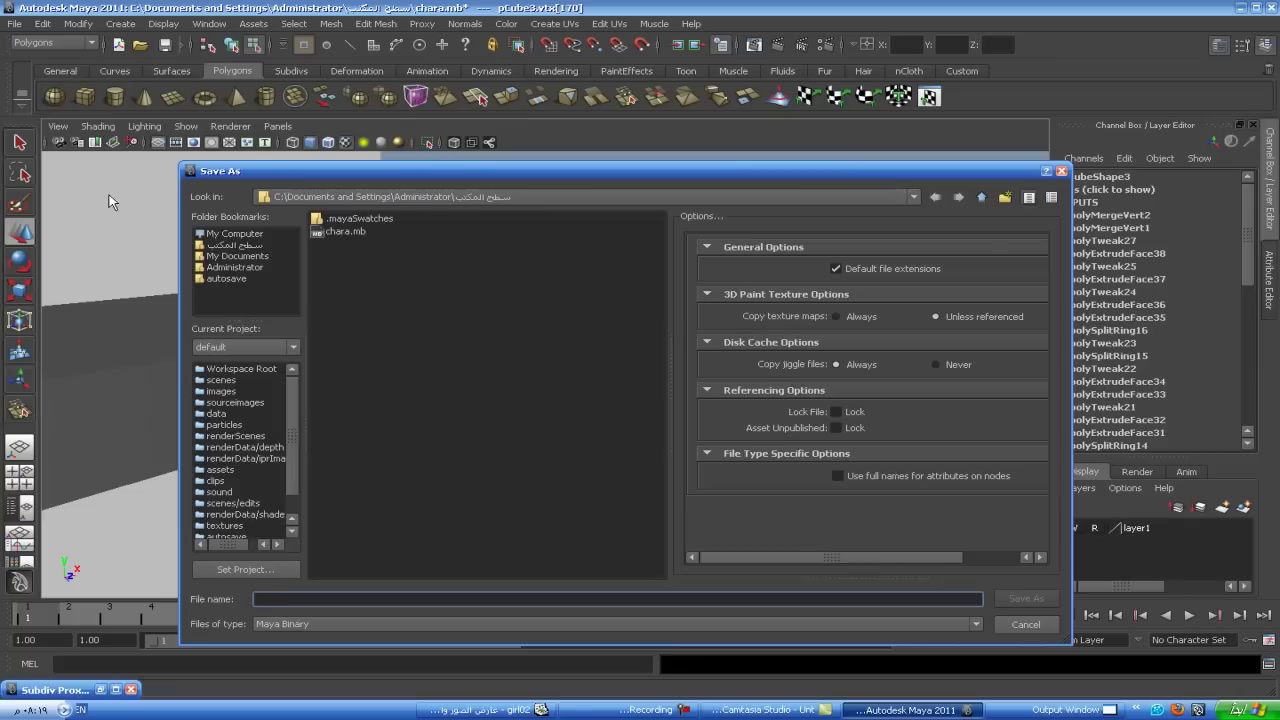
pyautogui.click(337, 232)
pyautogui.click(280, 599)
pyautogui.write('02.mb')
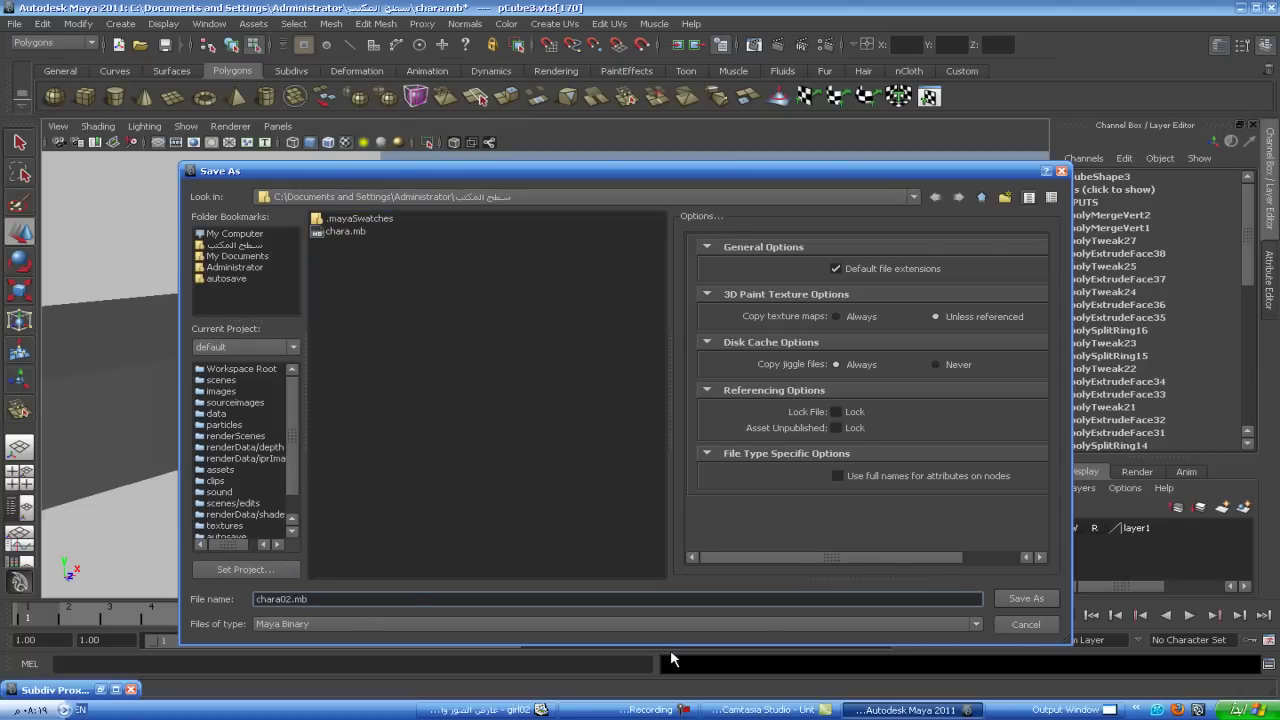
pyautogui.click(1026, 598)
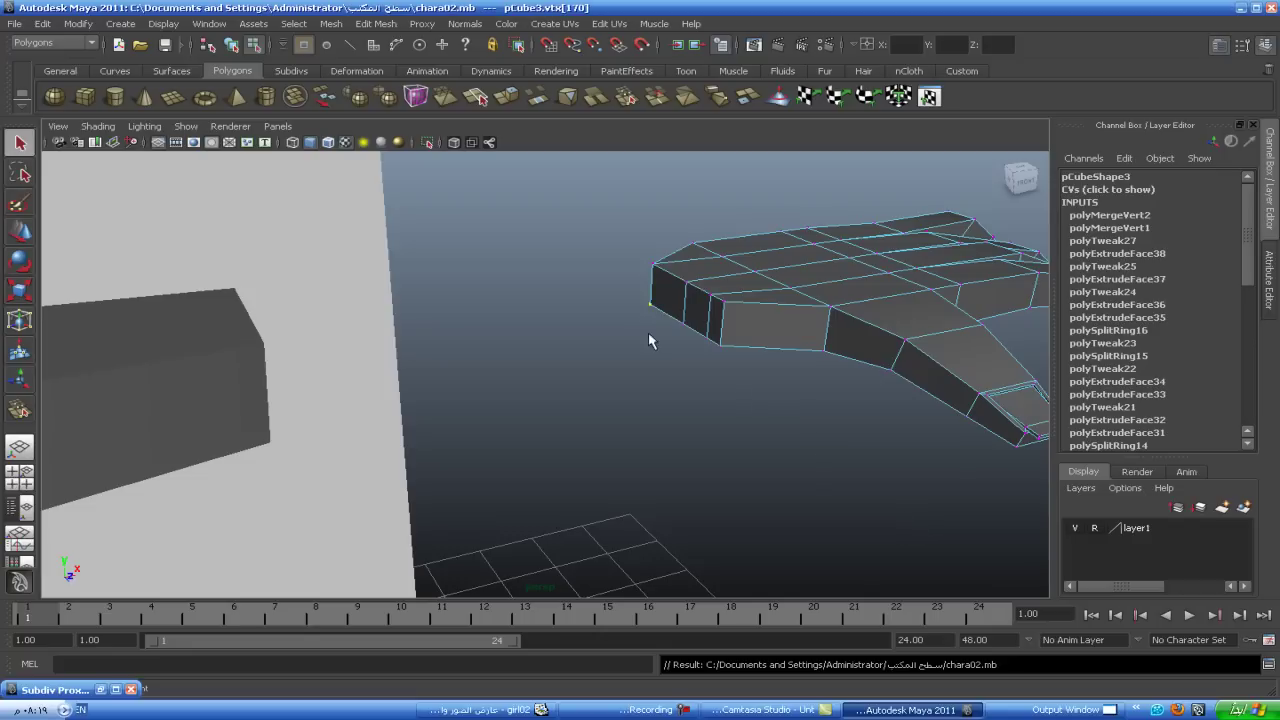
# - Select and clear side faces on the hand mesh
pyautogui.moveTo(701, 303); pyautogui.dragTo(686, 331, button='right')
pyautogui.click(698, 313)
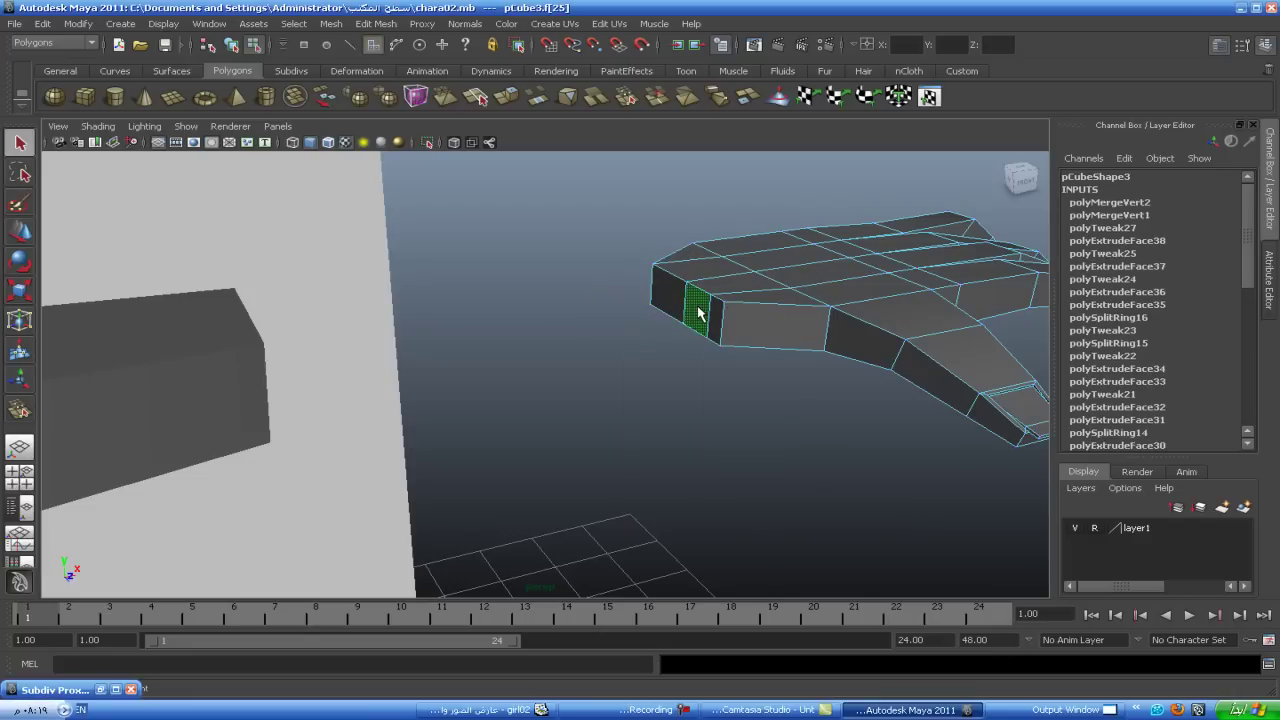
pyautogui.click(706, 322)
pyautogui.click(716, 322)
pyautogui.click(666, 282)
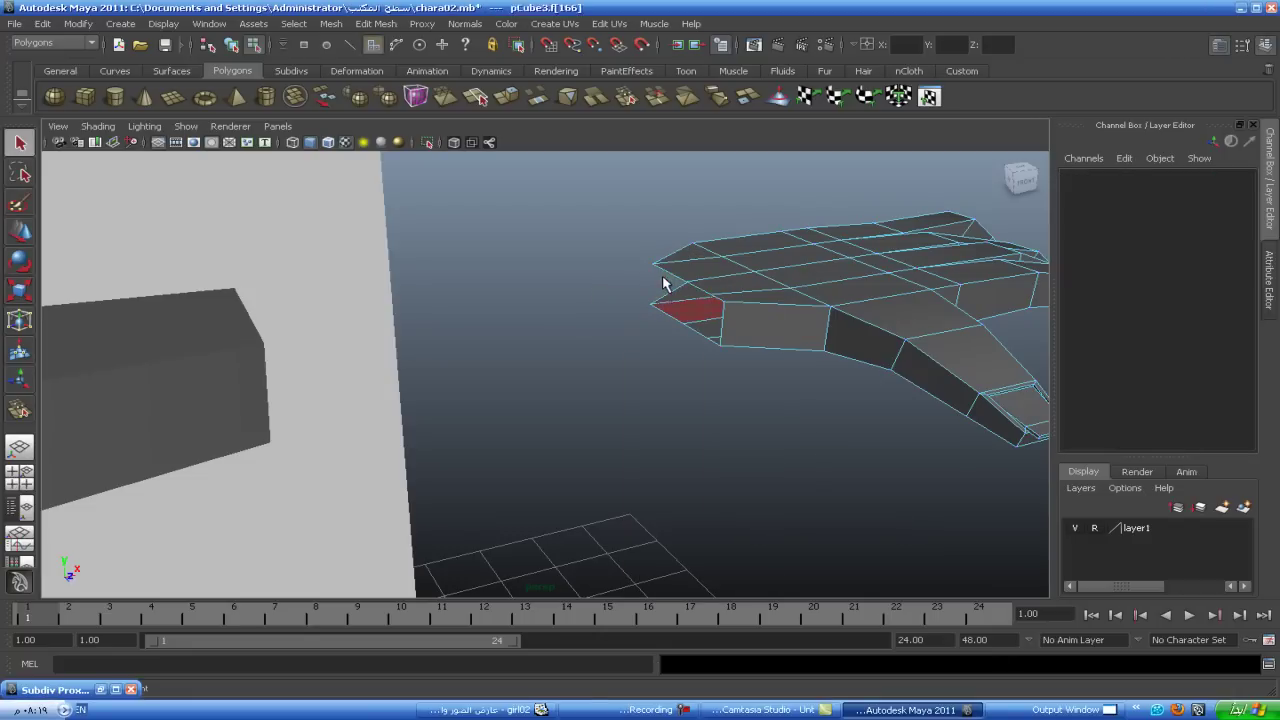
pyautogui.click(658, 340)
pyautogui.moveTo(623, 350)
pyautogui.keyDown('alt'); pyautogui.mouseDown()
pyautogui.moveTo(734, 414)
pyautogui.moveTo(706, 434)
pyautogui.moveTo(776, 380)
pyautogui.moveTo(728, 380)
pyautogui.moveTo(687, 408)
pyautogui.moveTo(500, 350)
pyautogui.mouseUp(); pyautogui.keyUp('alt')
pyautogui.click(711, 363)
pyautogui.keyDown('alt'); pyautogui.moveTo(500, 350); pyautogui.dragTo(463, 331, button='middle'); pyautogui.keyUp('alt')
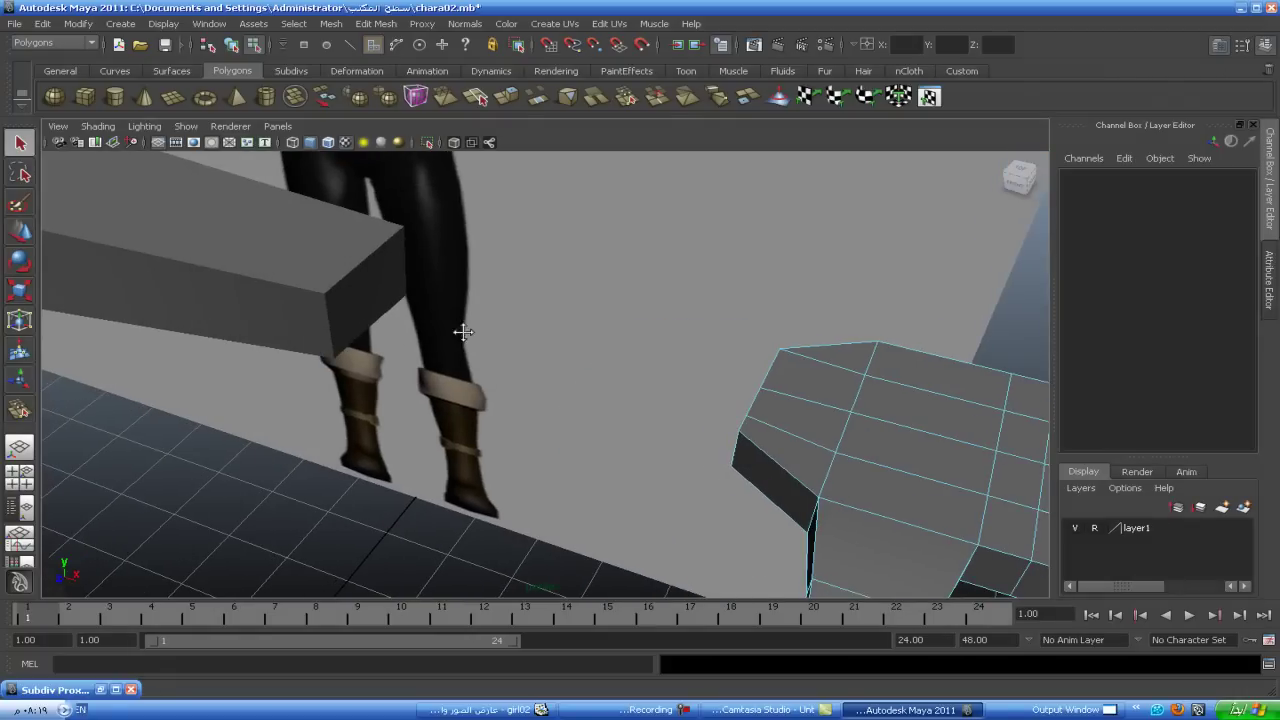
# - Select the end face of the arm box
pyautogui.moveTo(333, 283); pyautogui.dragTo(340, 300, button='right')
pyautogui.click(343, 297)
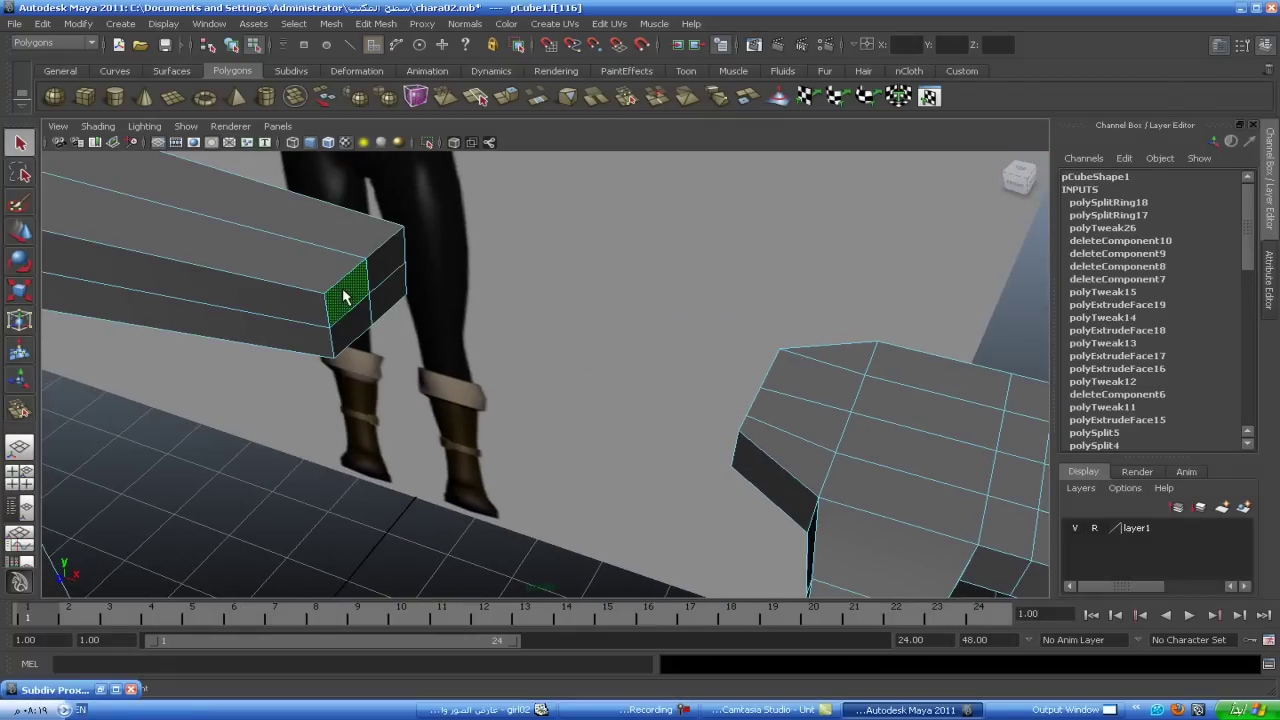
pyautogui.keyDown('shift'); pyautogui.click(343, 297); pyautogui.keyUp('shift')
pyautogui.click(371, 272)
pyautogui.keyDown('shift'); pyautogui.click(371, 276); pyautogui.keyUp('shift')
pyautogui.click(378, 285)
pyautogui.keyDown('shift'); pyautogui.click(372, 295); pyautogui.keyUp('shift')
pyautogui.click(359, 315)
pyautogui.keyDown('shift'); pyautogui.click(359, 315); pyautogui.keyUp('shift')
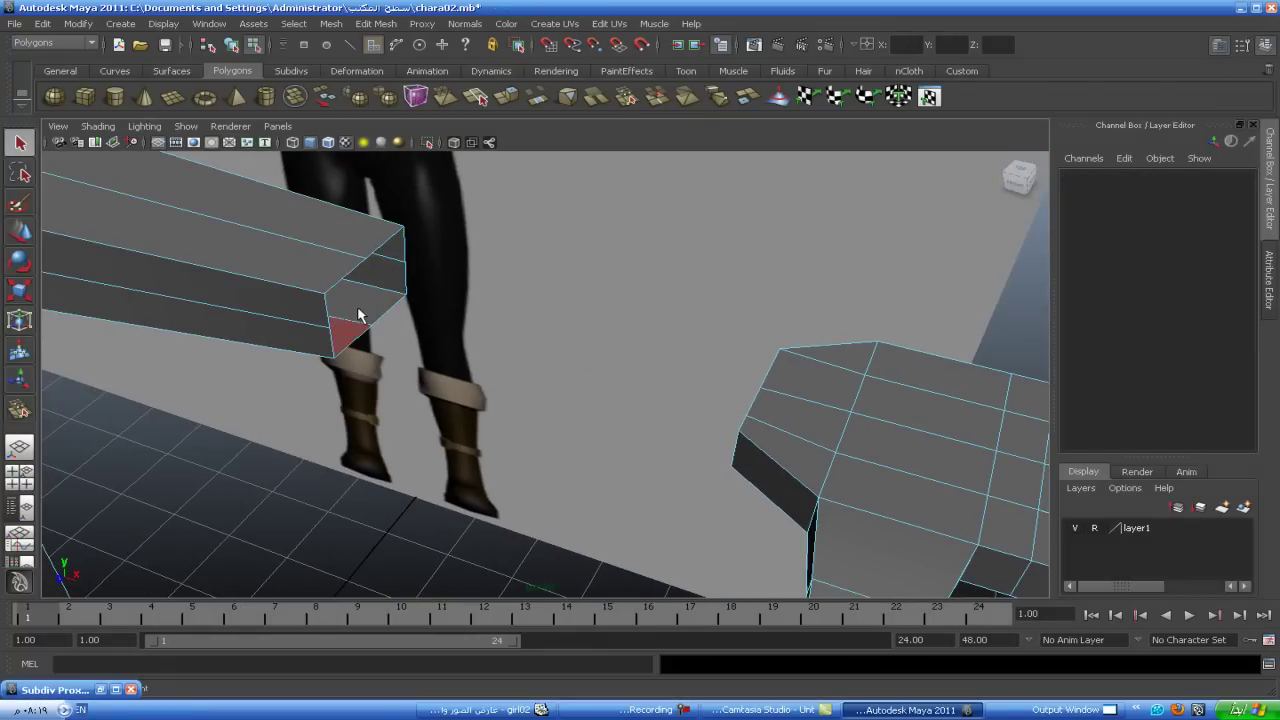
# - Slide the hand mesh left to Translate X 1.862 against the arm's end
pyautogui.click(19, 231)
pyautogui.moveTo(423, 400)
pyautogui.keyDown('alt'); pyautogui.mouseDown()
pyautogui.moveTo(379, 371)
pyautogui.moveTo(431, 357)
pyautogui.mouseUp(); pyautogui.keyUp('alt')
pyautogui.moveTo(760, 310); pyautogui.dragTo(818, 281, button='right')
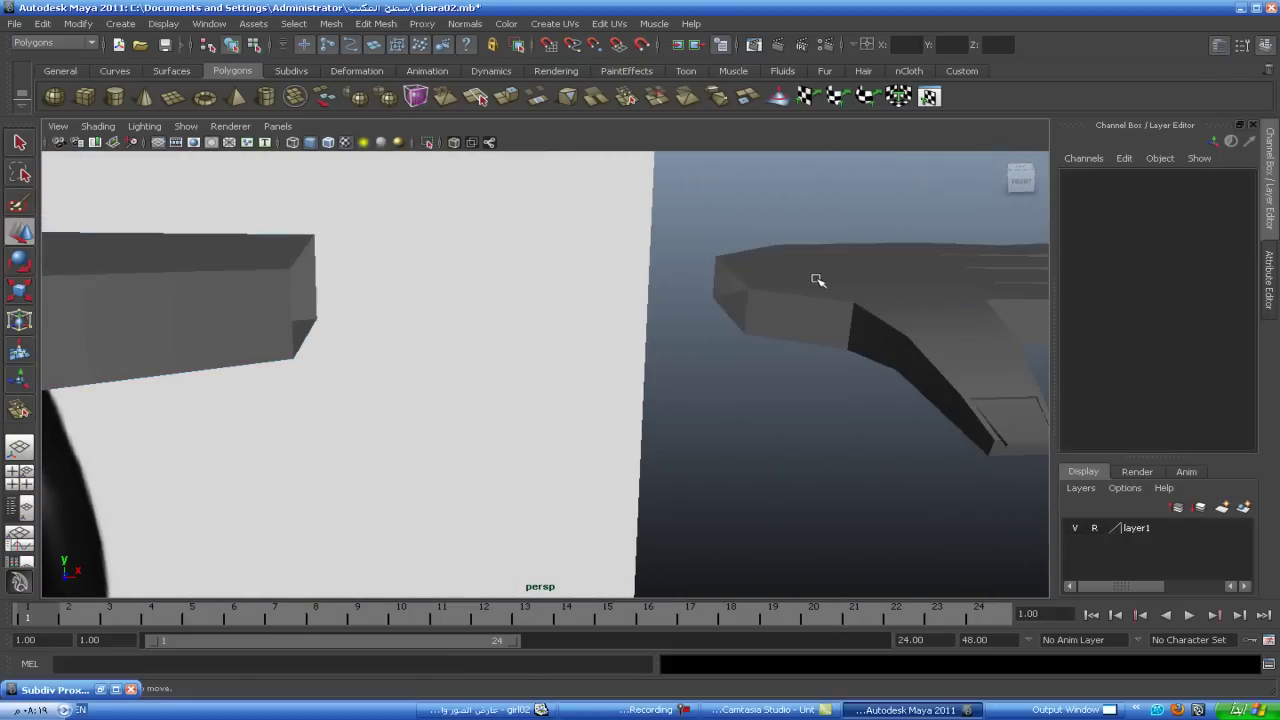
pyautogui.click(818, 281)
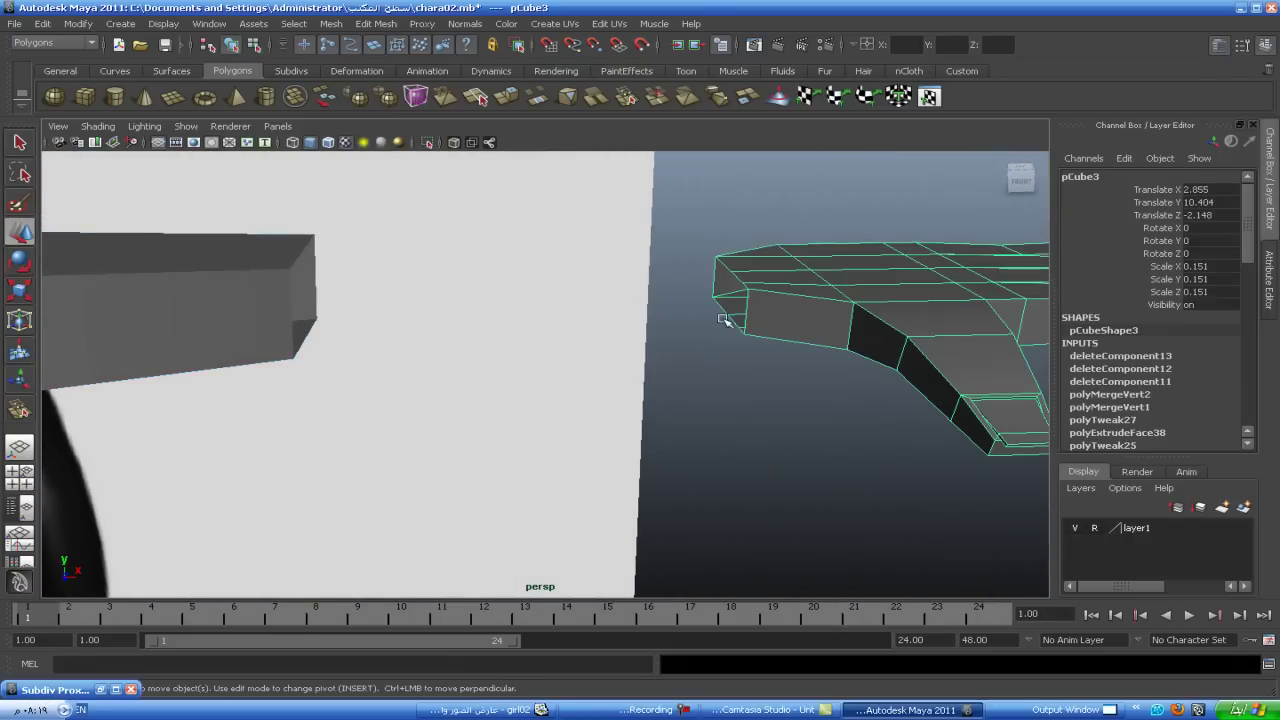
pyautogui.scroll(-3, 724, 320)
pyautogui.moveTo(932, 366)
pyautogui.mouseDown()
pyautogui.moveTo(671, 366)
pyautogui.moveTo(571, 420)
pyautogui.moveTo(585, 410)
pyautogui.mouseUp()
# - Select the hand and arm and combine them with Mesh > Combine
pyautogui.click(491, 251)
pyautogui.moveTo(491, 251)
pyautogui.keyDown('alt'); pyautogui.mouseDown()
pyautogui.moveTo(303, 346)
pyautogui.moveTo(443, 326)
pyautogui.mouseUp(); pyautogui.keyUp('alt')
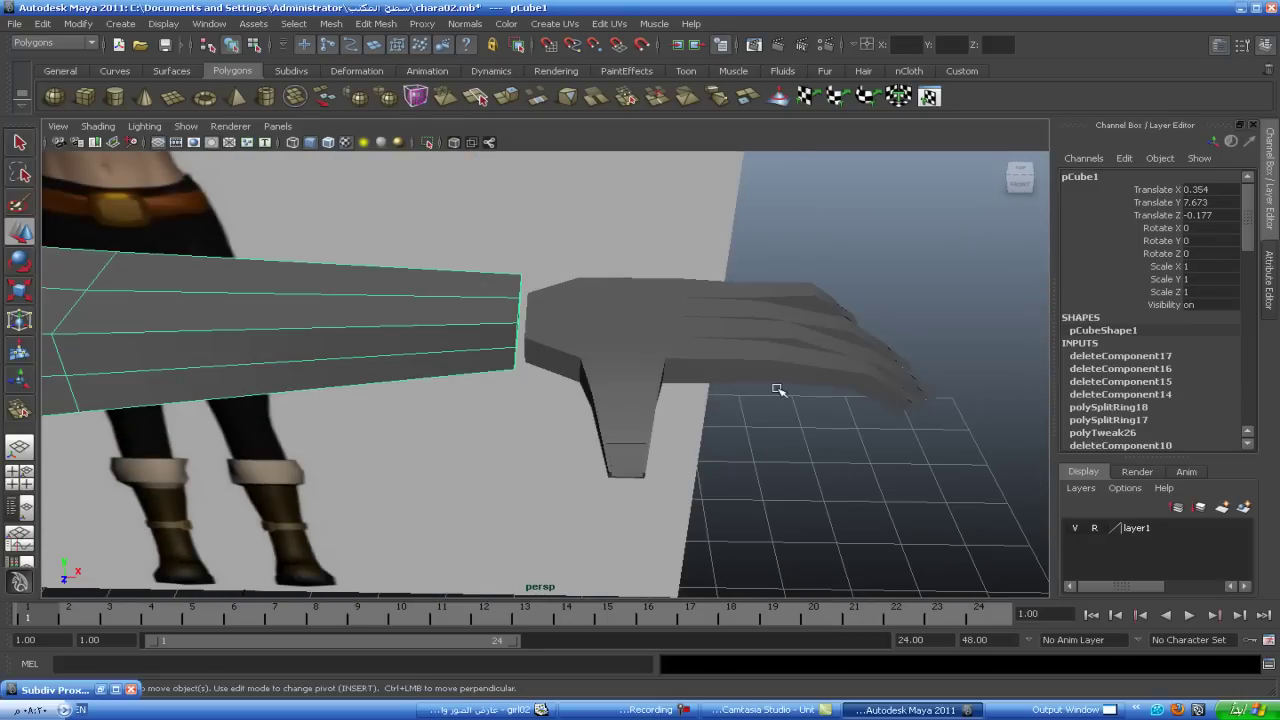
pyautogui.moveTo(638, 328)
pyautogui.keyDown('alt'); pyautogui.mouseDown()
pyautogui.moveTo(660, 349)
pyautogui.moveTo(663, 334)
pyautogui.moveTo(660, 363)
pyautogui.mouseUp(); pyautogui.keyUp('alt')
pyautogui.click(652, 333)
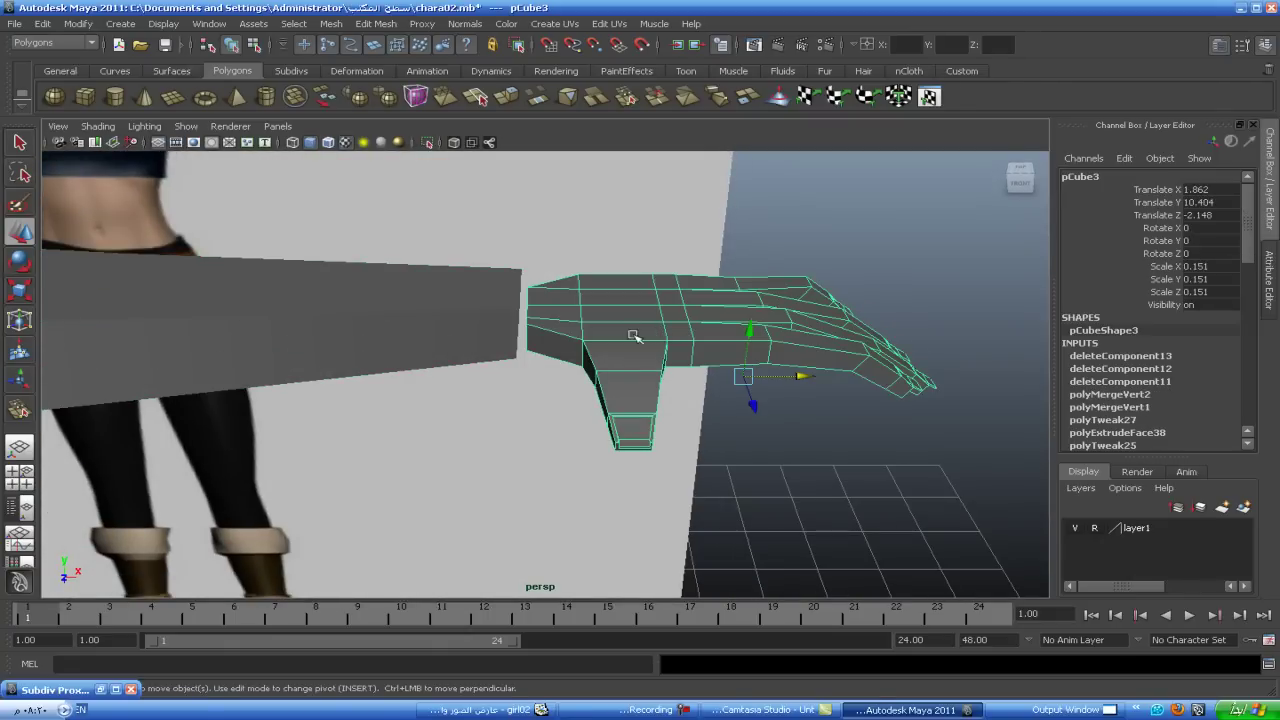
pyautogui.keyDown('shift'); pyautogui.click(458, 314); pyautogui.keyUp('shift')
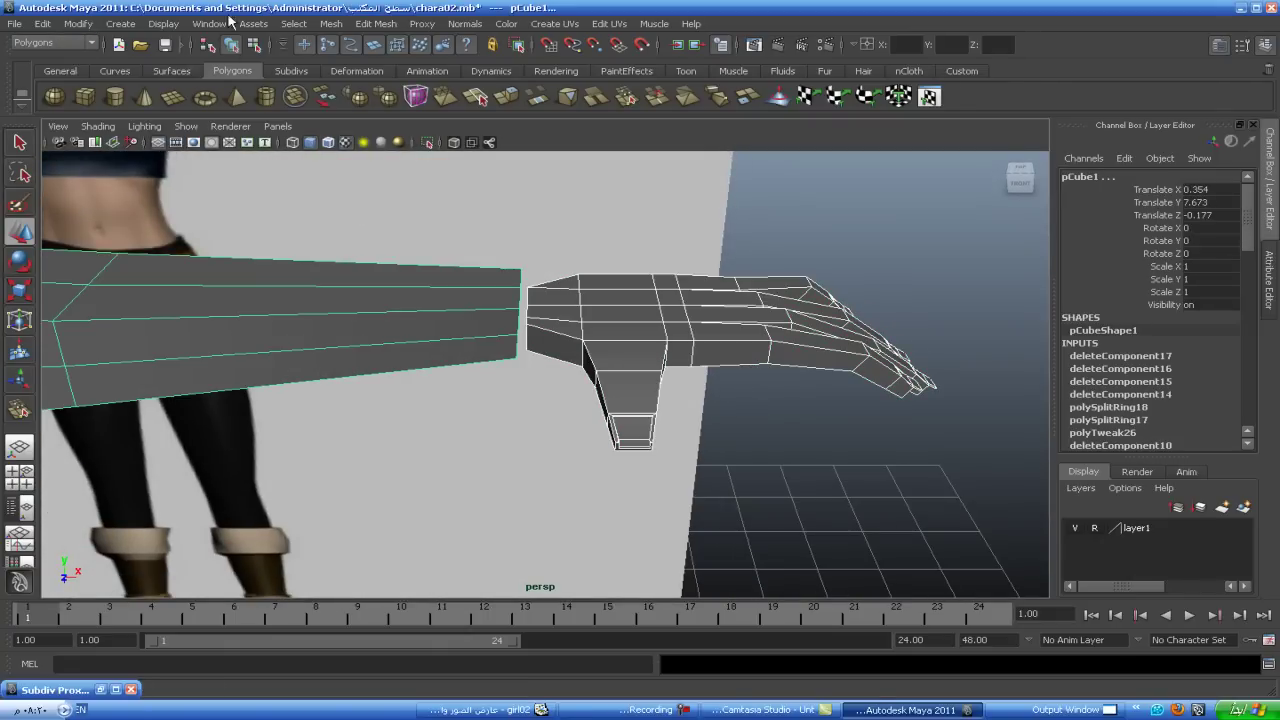
pyautogui.click(331, 23)
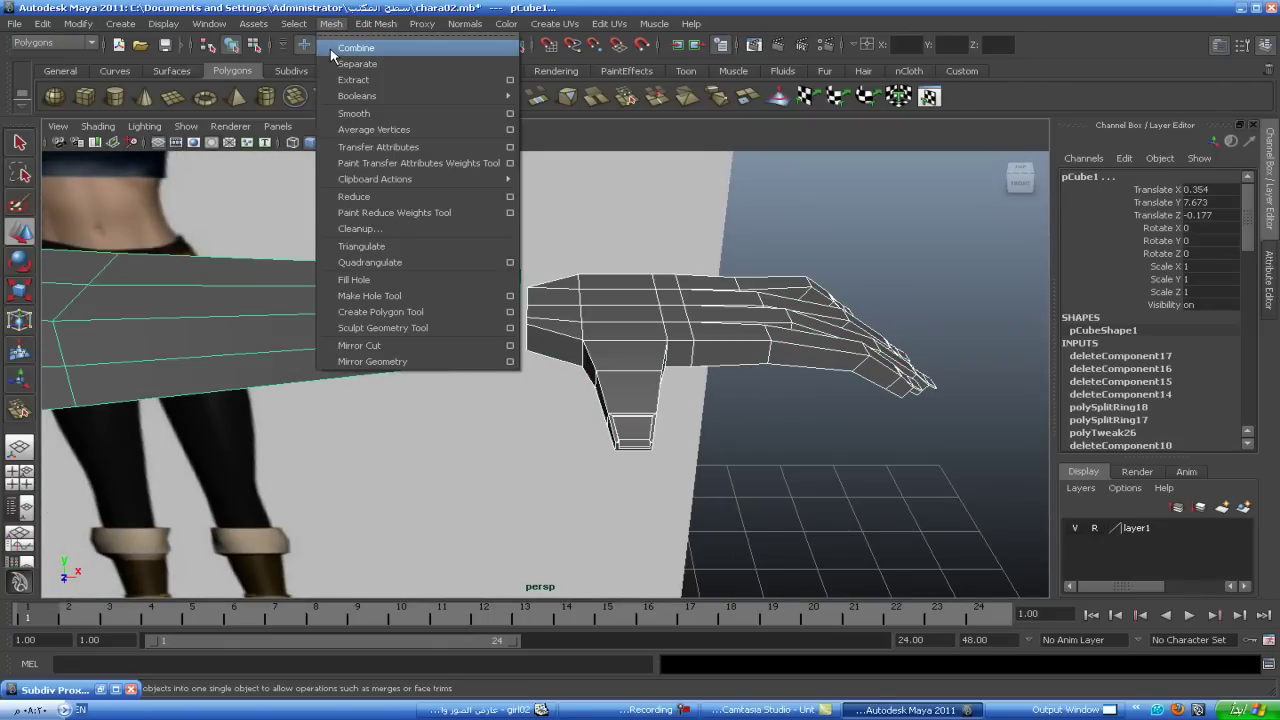
pyautogui.click(333, 52)
pyautogui.click(885, 540)
# - Merge the arm–hand seam vertices together with the Merge Vertex Tool
pyautogui.click(556, 322)
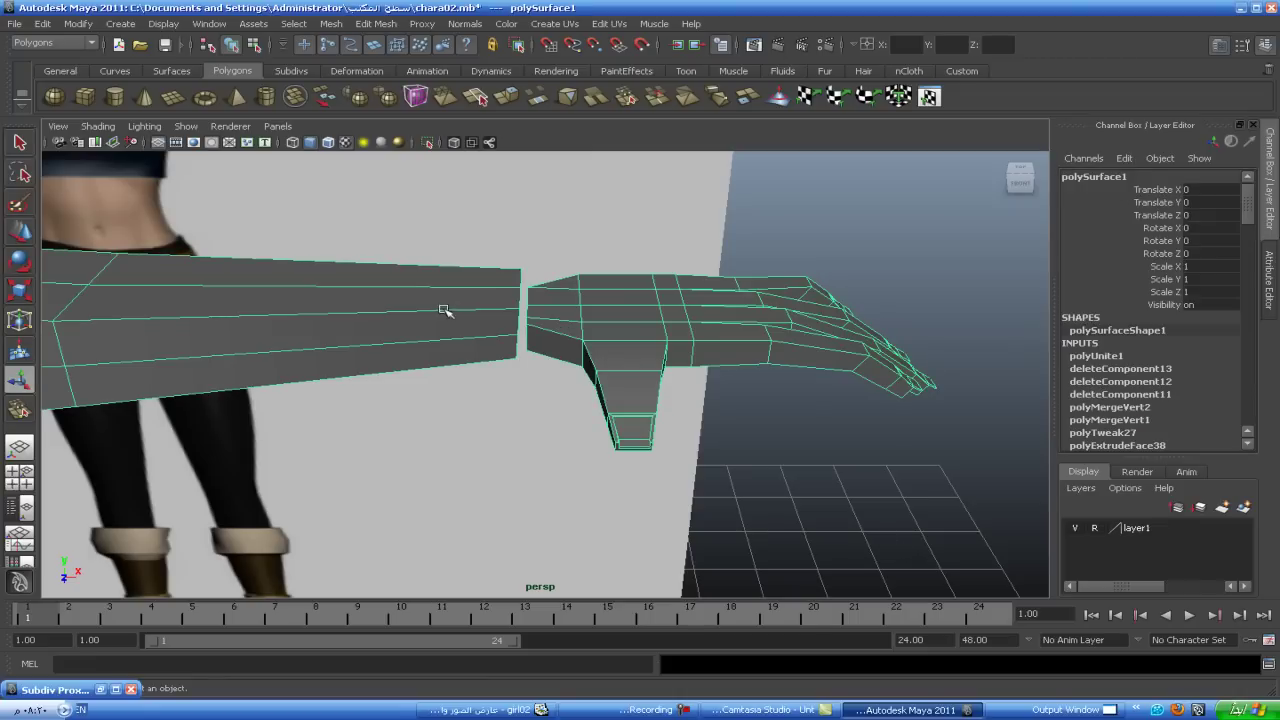
pyautogui.moveTo(553, 318)
pyautogui.mouseDown(button='right')
pyautogui.moveTo(562, 282)
pyautogui.moveTo(521, 318)
pyautogui.moveTo(535, 249)
pyautogui.mouseUp(button='right')
pyautogui.click(527, 287)
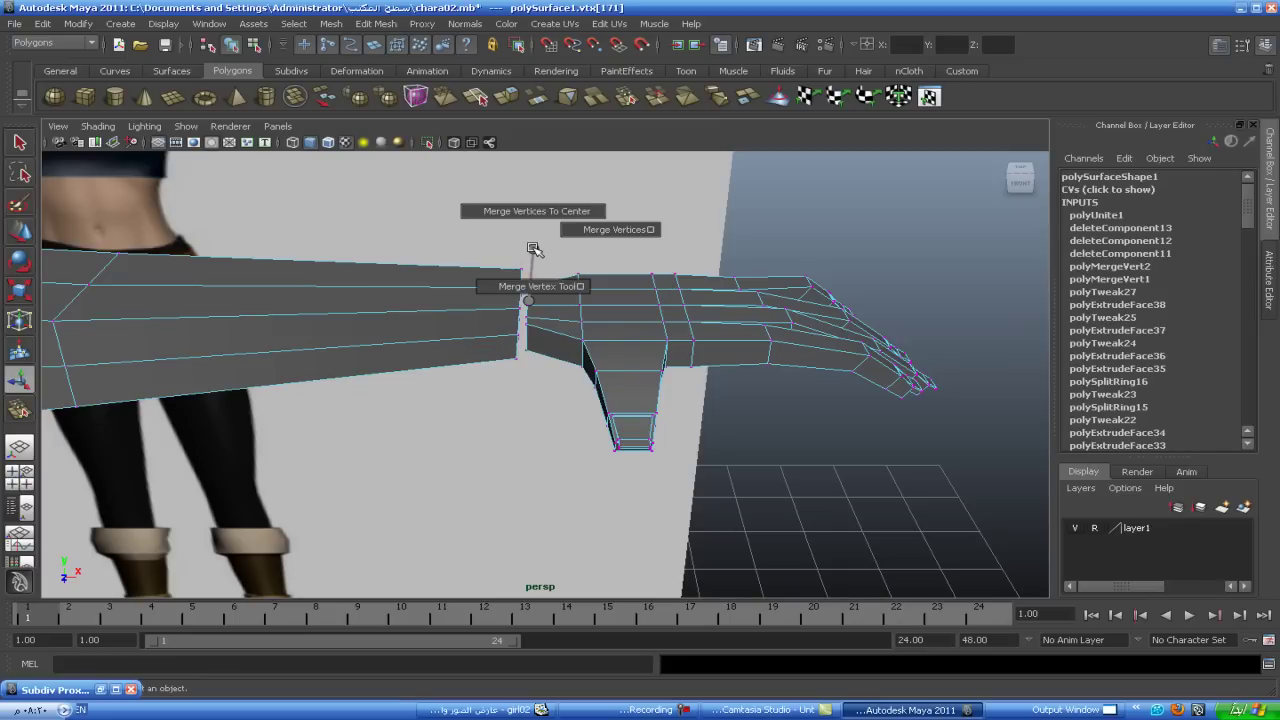
pyautogui.keyDown('shift'); pyautogui.moveTo(533, 249); pyautogui.dragTo(535, 286, button='right'); pyautogui.keyUp('shift')
pyautogui.keyDown('alt'); pyautogui.moveTo(625, 385); pyautogui.dragTo(639, 402, button='middle'); pyautogui.keyUp('alt')
pyautogui.moveTo(639, 402)
pyautogui.keyDown('alt'); pyautogui.mouseDown()
pyautogui.moveTo(500, 414)
pyautogui.moveTo(274, 371)
pyautogui.moveTo(294, 303)
pyautogui.moveTo(265, 377)
pyautogui.moveTo(487, 350)
pyautogui.moveTo(468, 429)
pyautogui.moveTo(437, 409)
pyautogui.mouseUp(); pyautogui.keyUp('alt')
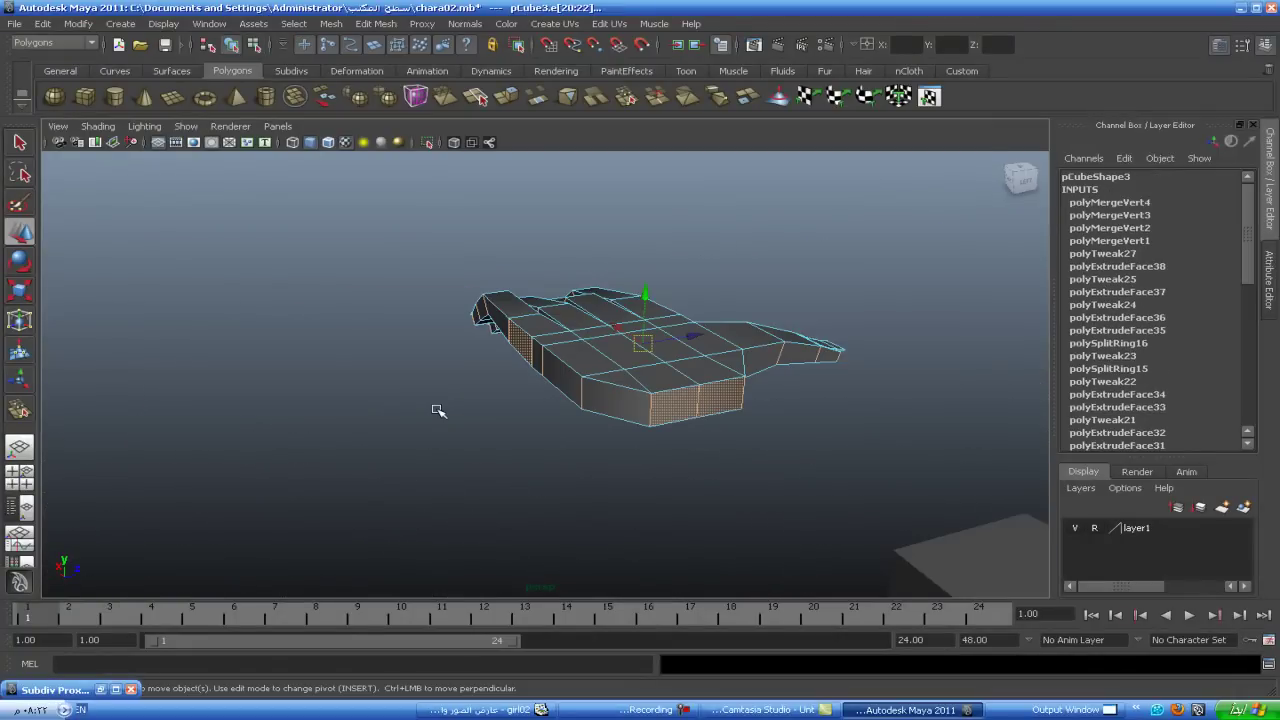
# - Insert an edge loop running around the sides of the hand mesh
pyautogui.keyDown('alt'); pyautogui.moveTo(699, 485); pyautogui.dragTo(590, 458, button='middle'); pyautogui.keyUp('alt')
pyautogui.moveTo(680, 510)
pyautogui.keyDown('alt'); pyautogui.mouseDown()
pyautogui.moveTo(610, 515)
pyautogui.moveTo(543, 409)
pyautogui.moveTo(594, 434)
pyautogui.moveTo(565, 432)
pyautogui.mouseUp(); pyautogui.keyUp('alt')
pyautogui.keyDown('alt'); pyautogui.moveTo(565, 432); pyautogui.dragTo(643, 458, button='right'); pyautogui.keyUp('alt')
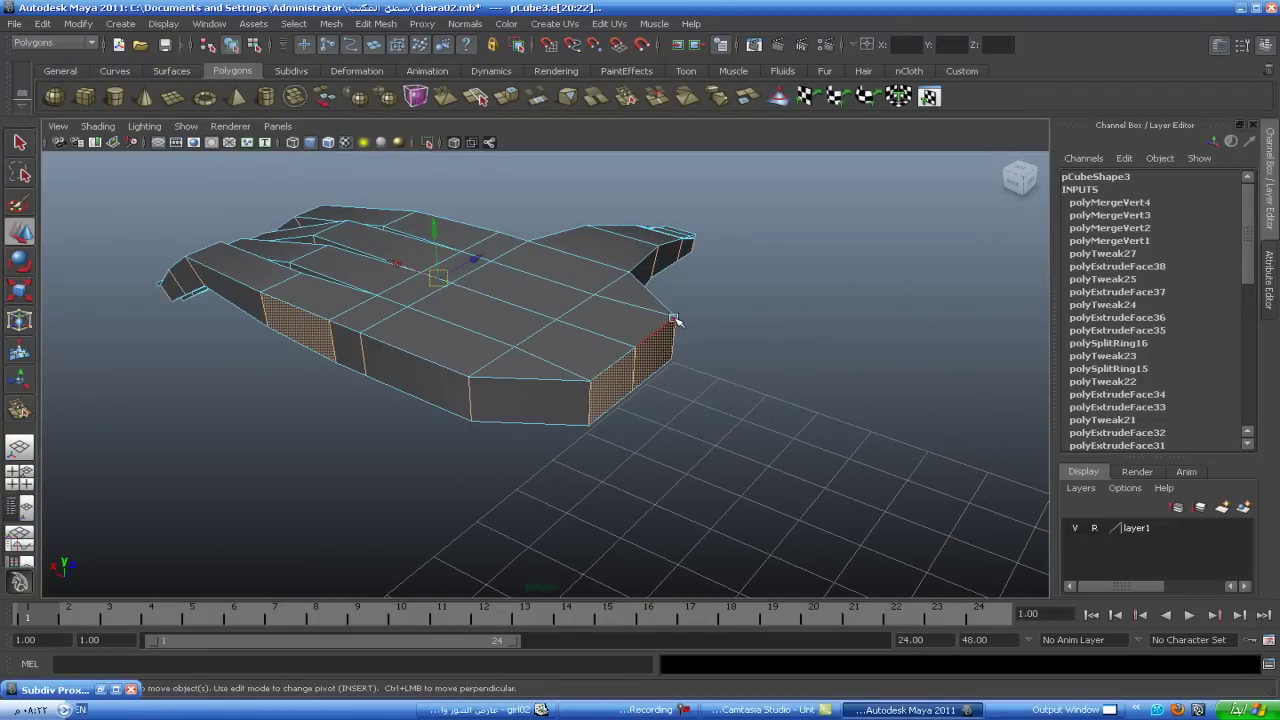
pyautogui.keyDown('alt'); pyautogui.moveTo(651, 391); pyautogui.dragTo(624, 393); pyautogui.keyUp('alt')
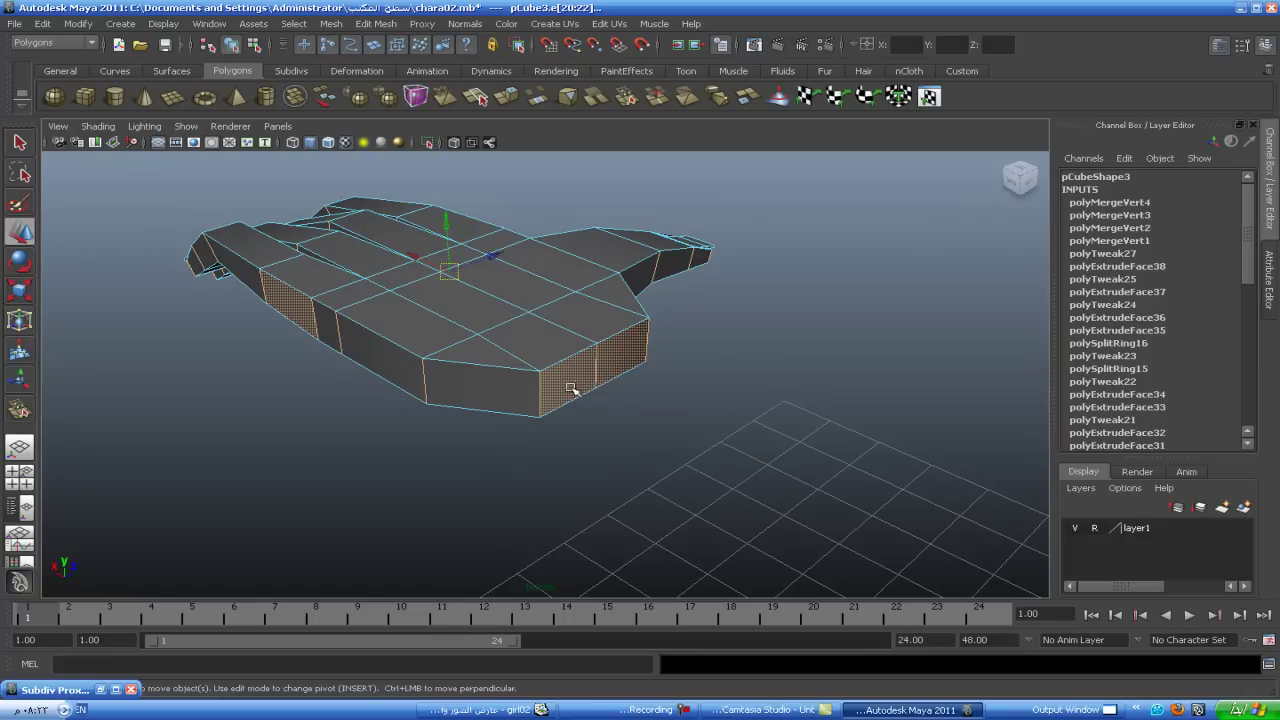
pyautogui.keyDown('shift'); pyautogui.moveTo(425, 378); pyautogui.dragTo(430, 474, button='right'); pyautogui.keyUp('shift')
pyautogui.click(428, 390)
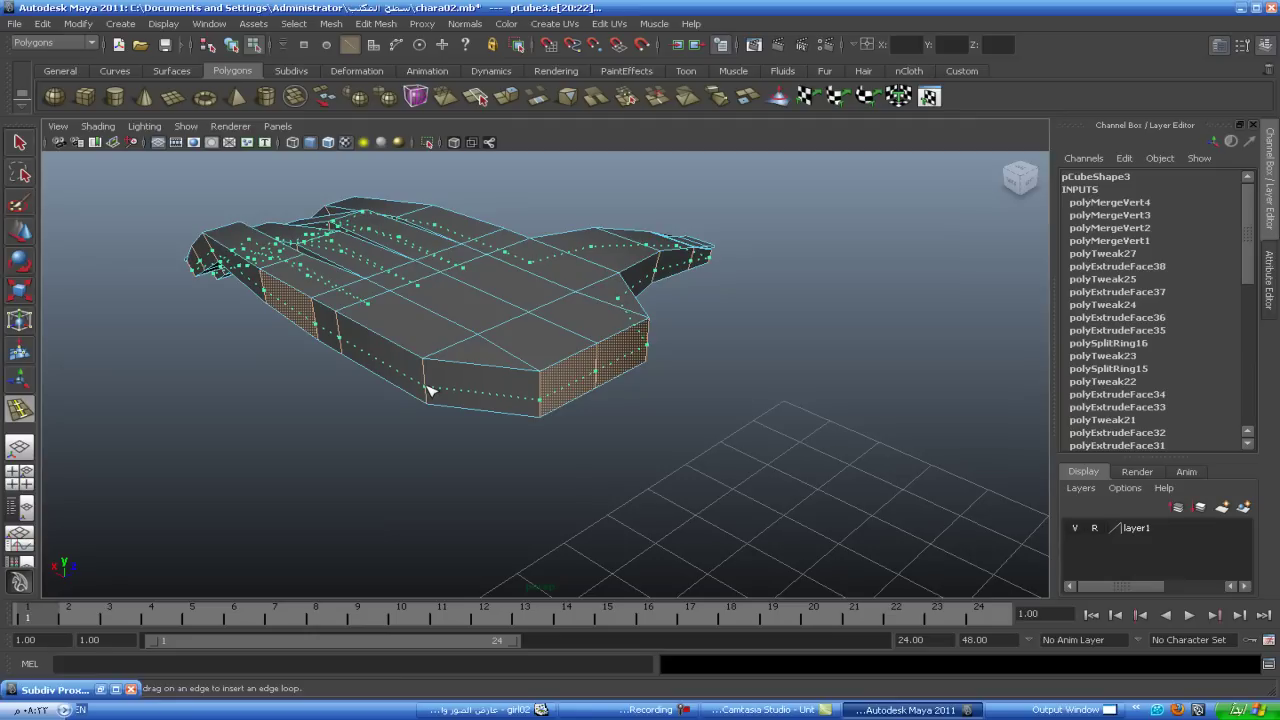
pyautogui.moveTo(429, 390); pyautogui.dragTo(430, 391)
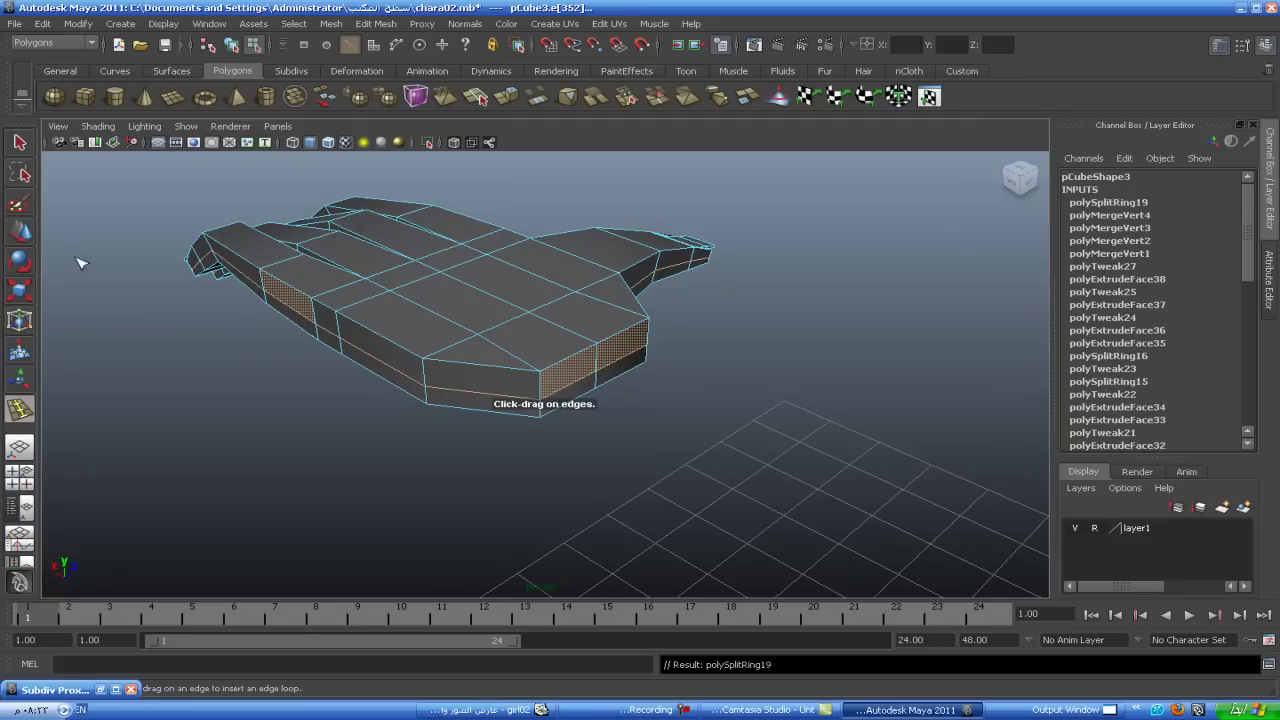
# - Undo and redo the new edge loop, then check an edge on the hand's side
pyautogui.press('w')
pyautogui.keyDown('alt'); pyautogui.moveTo(510, 487); pyautogui.dragTo(486, 485, button='middle'); pyautogui.keyUp('alt')
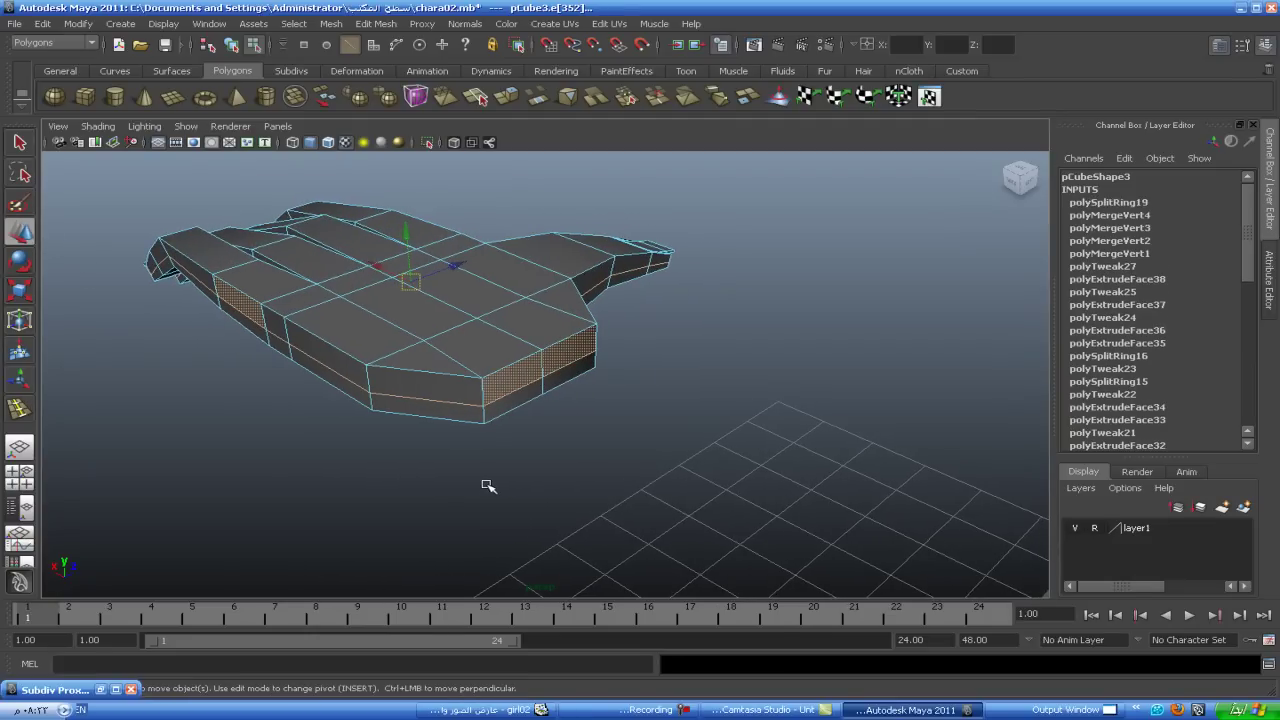
pyautogui.hotkey('ctrl', 'z')
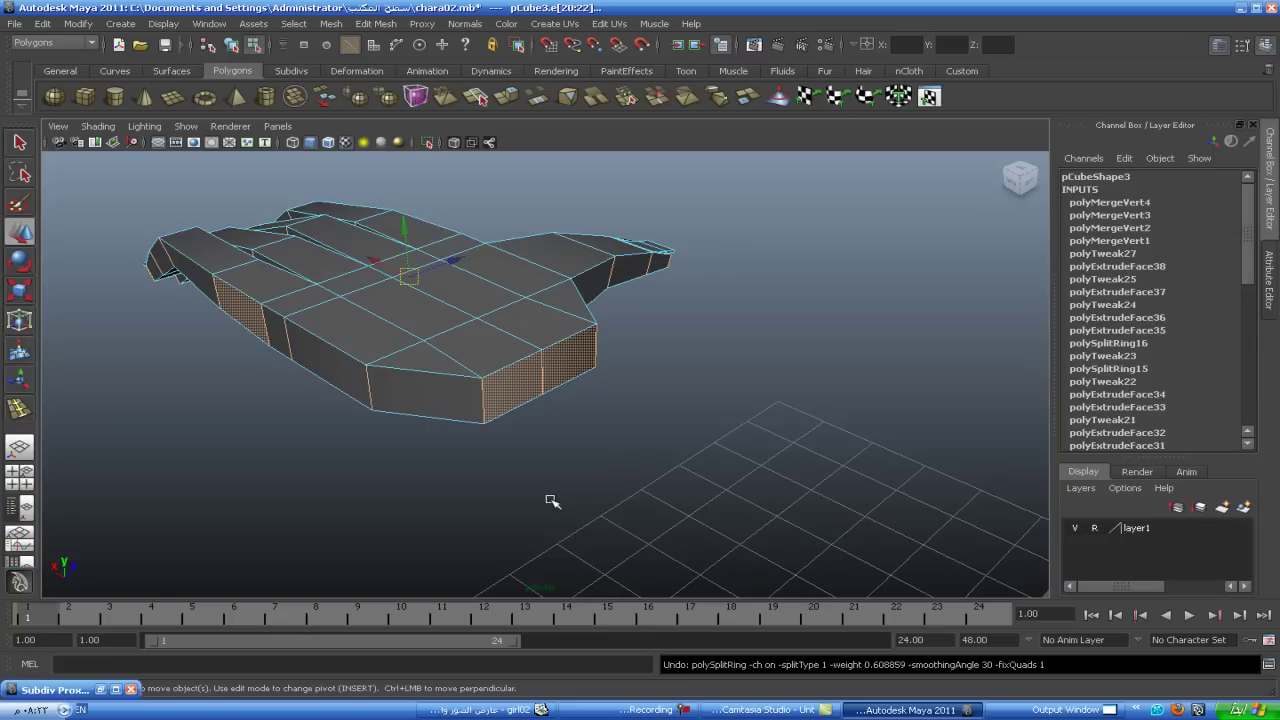
pyautogui.hotkey('shift', 'z')
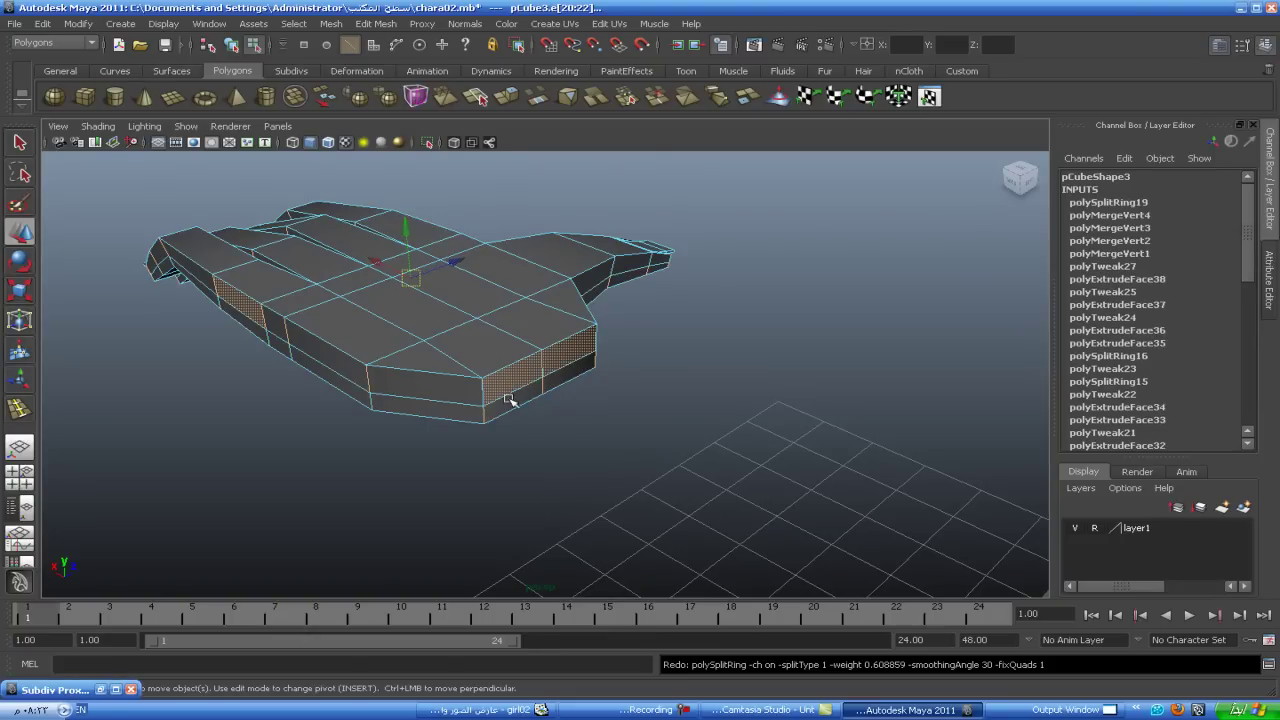
pyautogui.moveTo(507, 399); pyautogui.dragTo(495, 360, button='right')
pyautogui.click(513, 381)
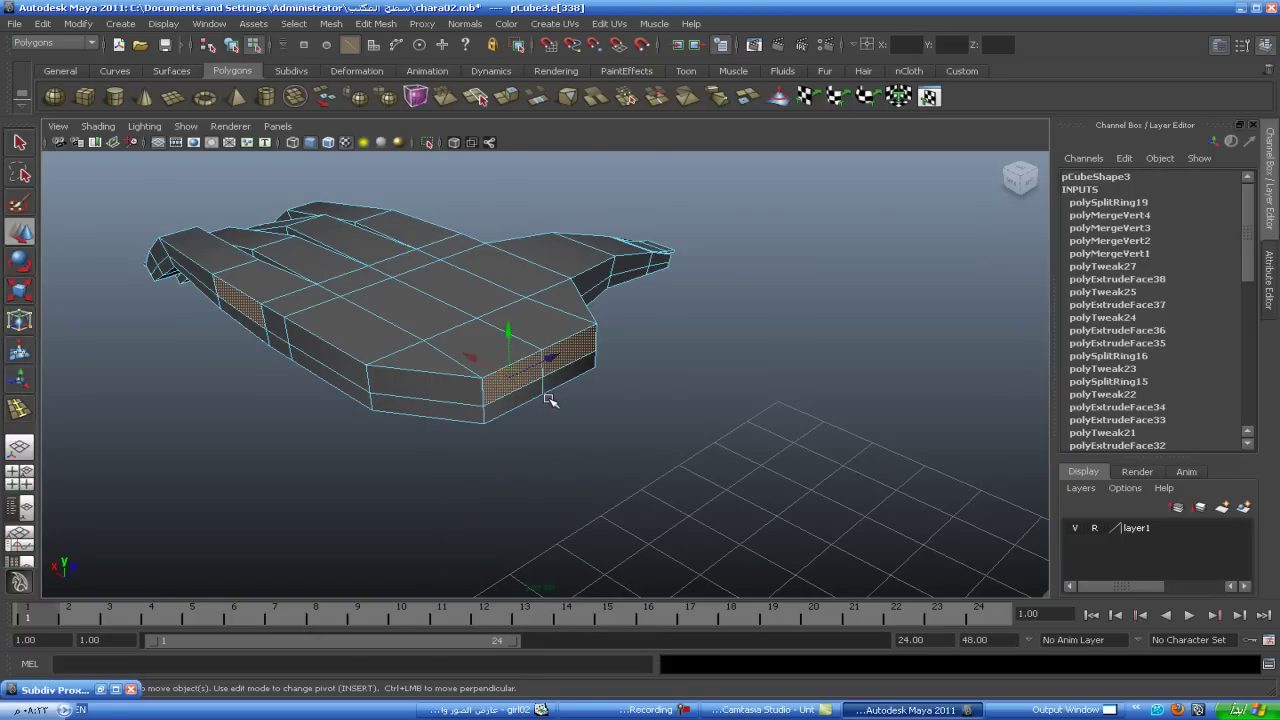
pyautogui.click(548, 400)
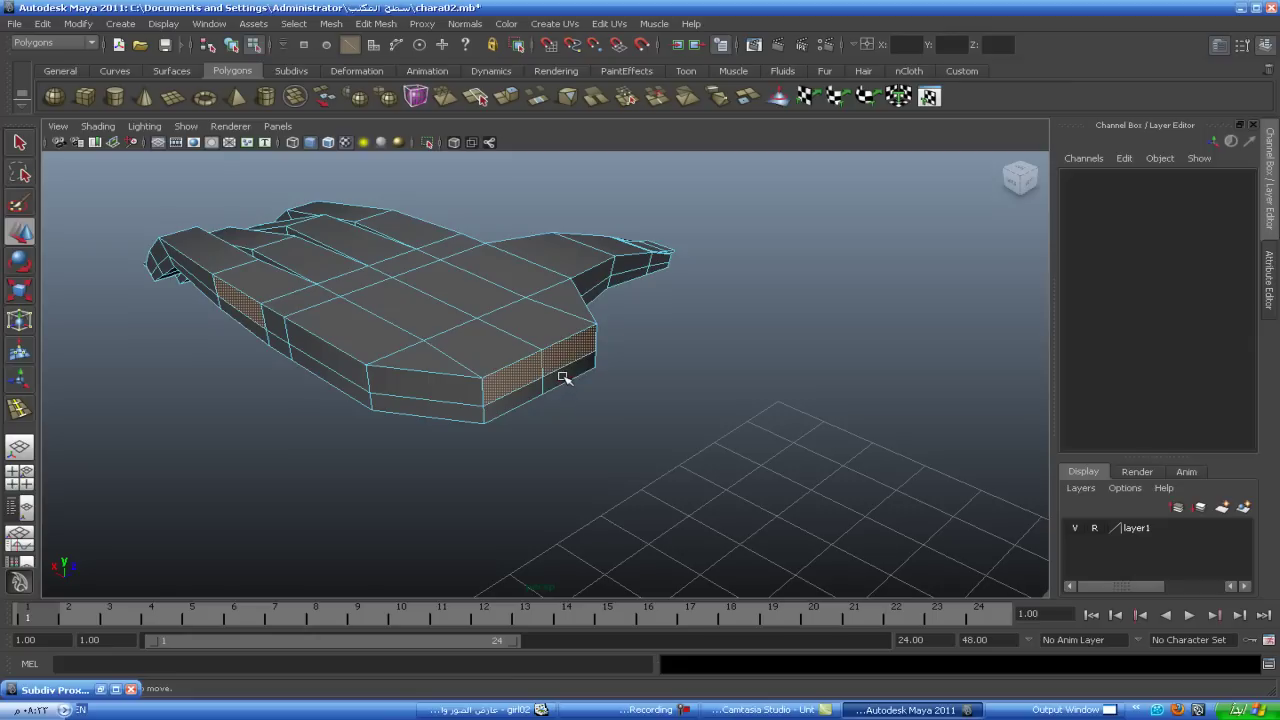
# - Delete four front-corner faces of the hand mesh
pyautogui.click(565, 390)
pyautogui.click(571, 402)
pyautogui.moveTo(566, 359); pyautogui.dragTo(567, 392, button='right')
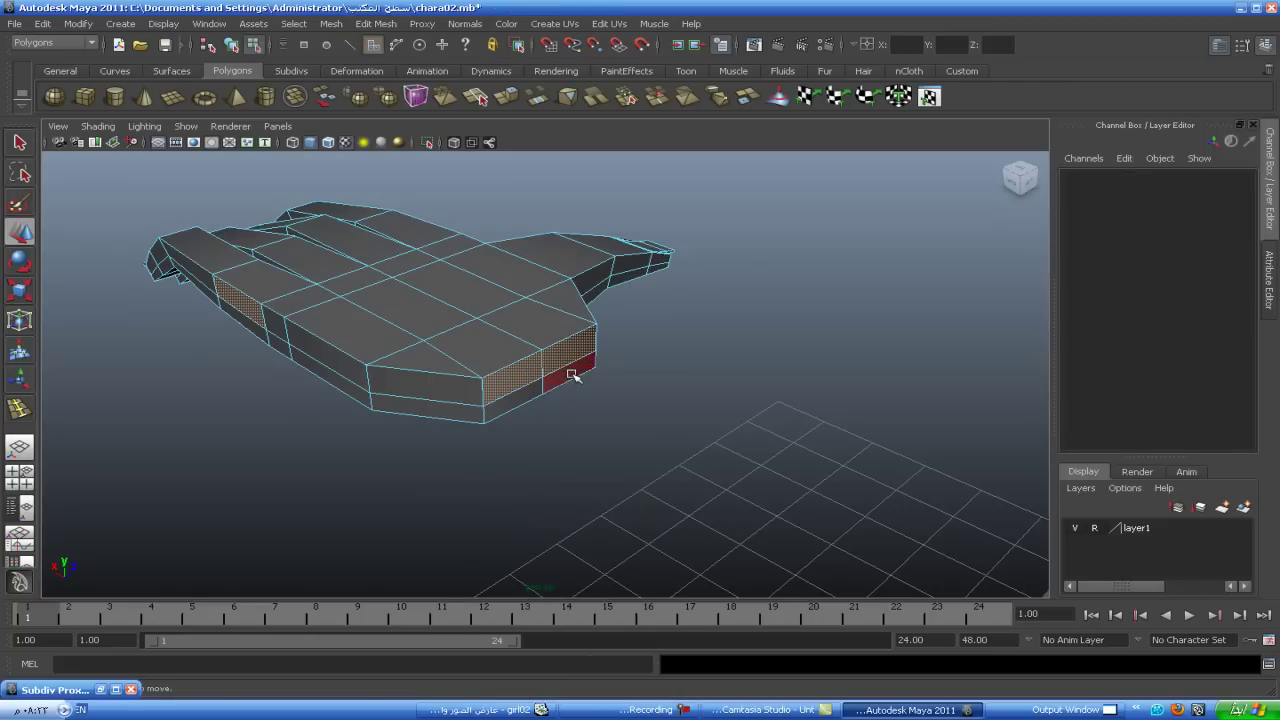
pyautogui.click(572, 376)
pyautogui.press('Delete')
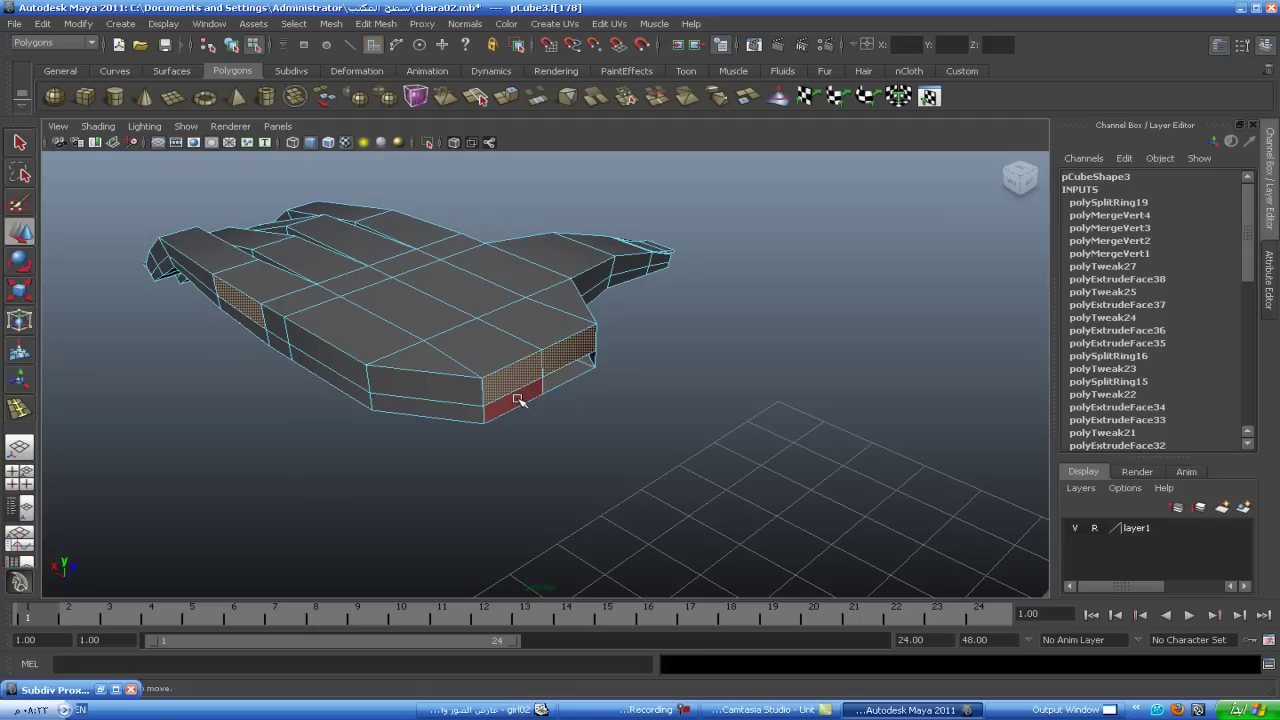
pyautogui.click(513, 398)
pyautogui.press('Delete')
pyautogui.click(530, 385)
pyautogui.press('Delete')
pyautogui.click(560, 355)
pyautogui.press('Delete')
pyautogui.moveTo(575, 425)
pyautogui.keyDown('alt'); pyautogui.mouseDown()
pyautogui.moveTo(586, 471)
pyautogui.moveTo(409, 457)
pyautogui.moveTo(457, 457)
pyautogui.moveTo(429, 457)
pyautogui.moveTo(420, 486)
pyautogui.moveTo(410, 467)
pyautogui.moveTo(760, 451)
pyautogui.moveTo(586, 466)
pyautogui.moveTo(480, 449)
pyautogui.moveTo(268, 296)
pyautogui.mouseUp(); pyautogui.keyUp('alt')
# - Inspect the arm's end face, then slide the hand along X to the wrist (X 1.905)
pyautogui.click(268, 296)
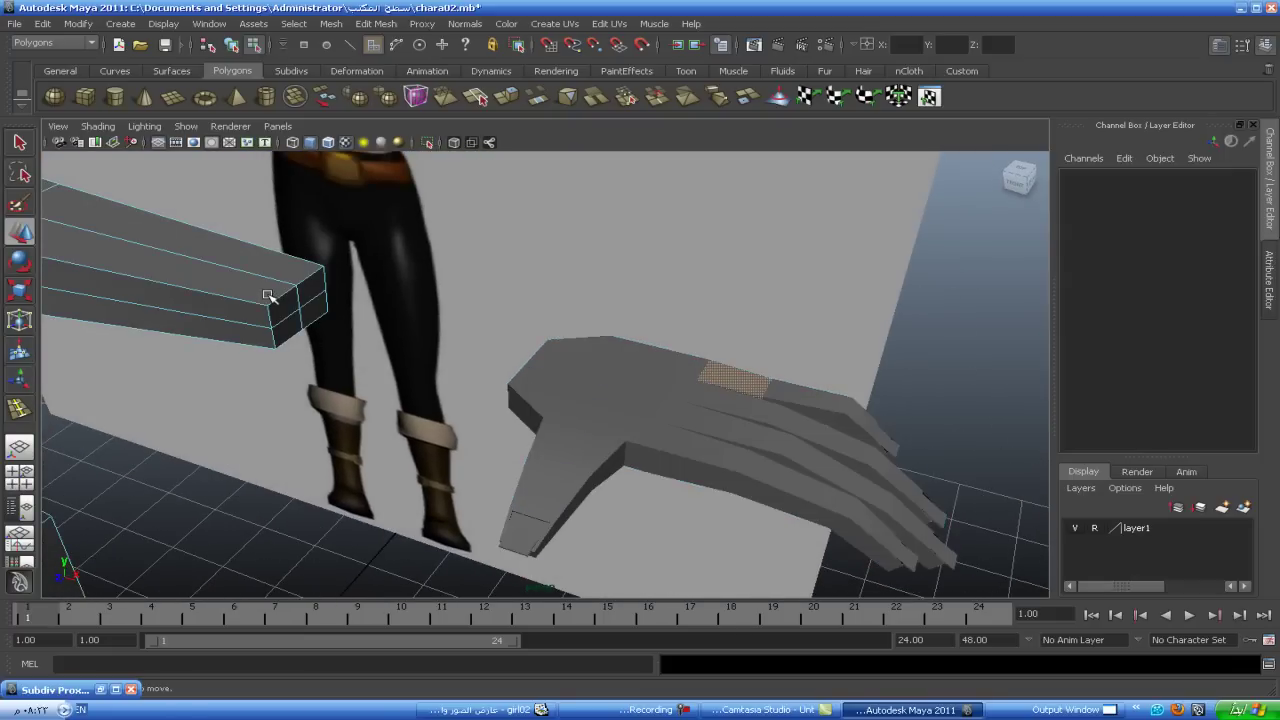
pyautogui.moveTo(286, 303); pyautogui.dragTo(289, 345, button='right')
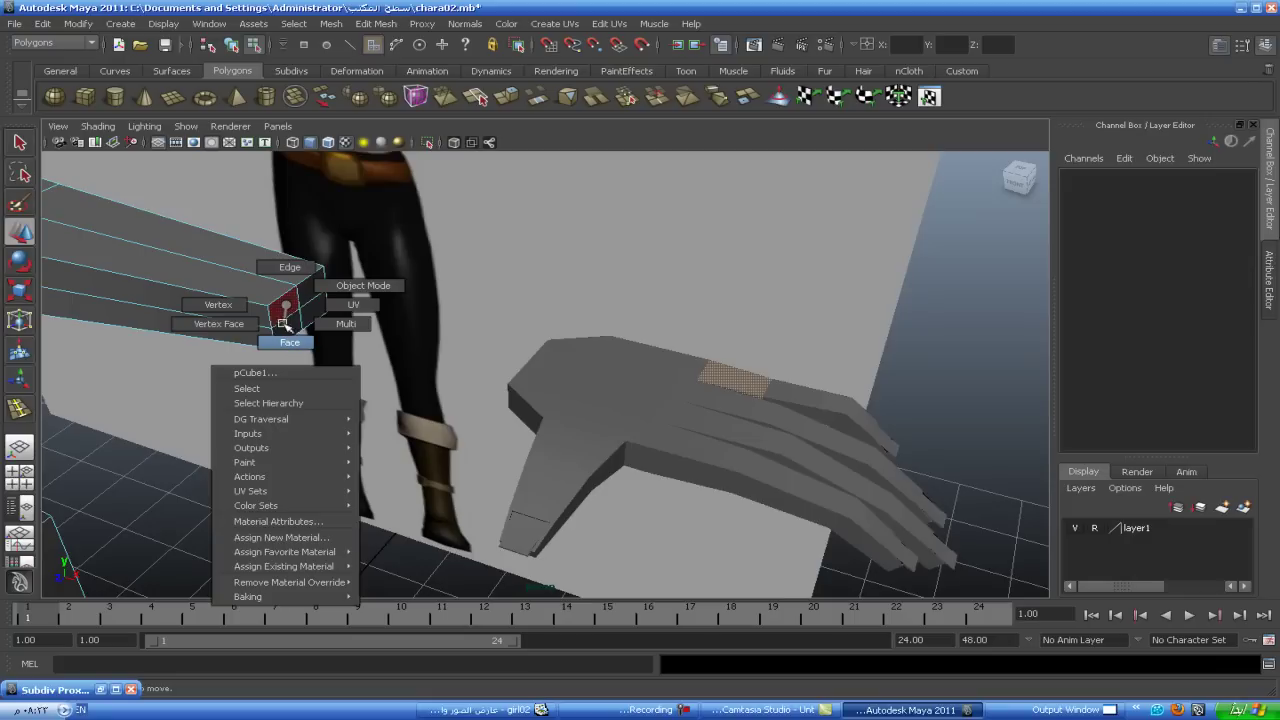
pyautogui.click(298, 300)
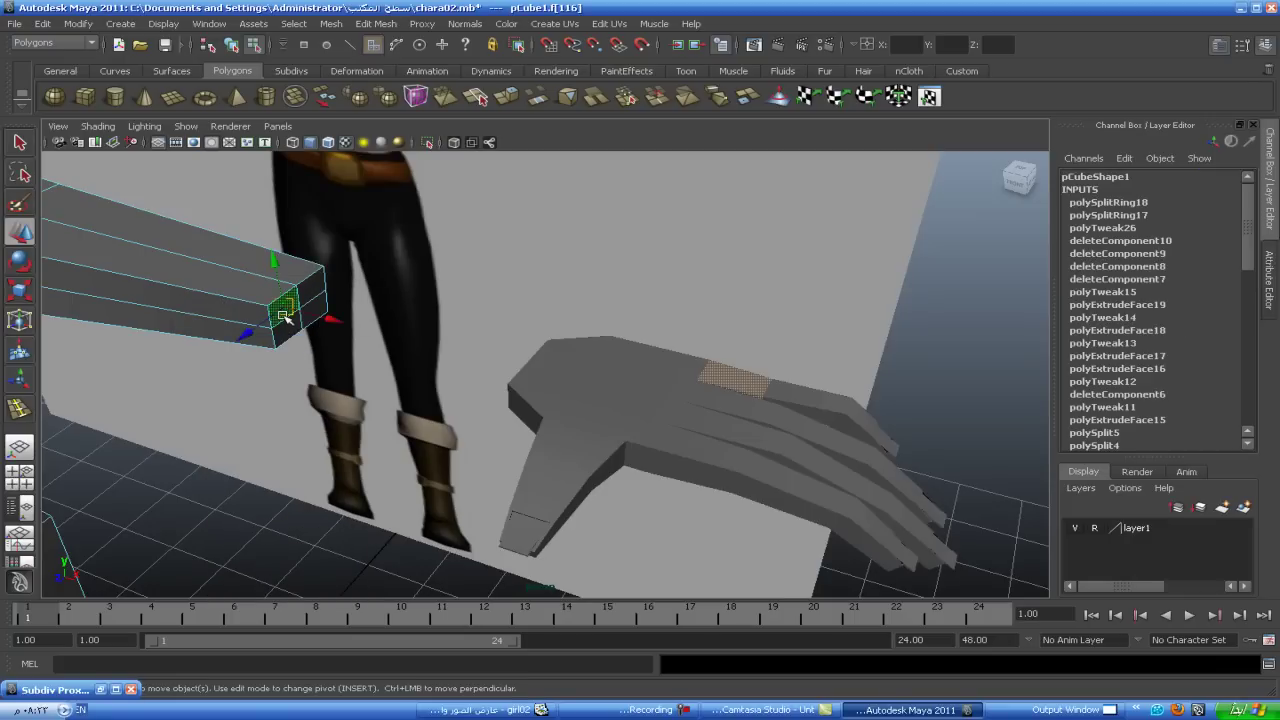
pyautogui.click(305, 308)
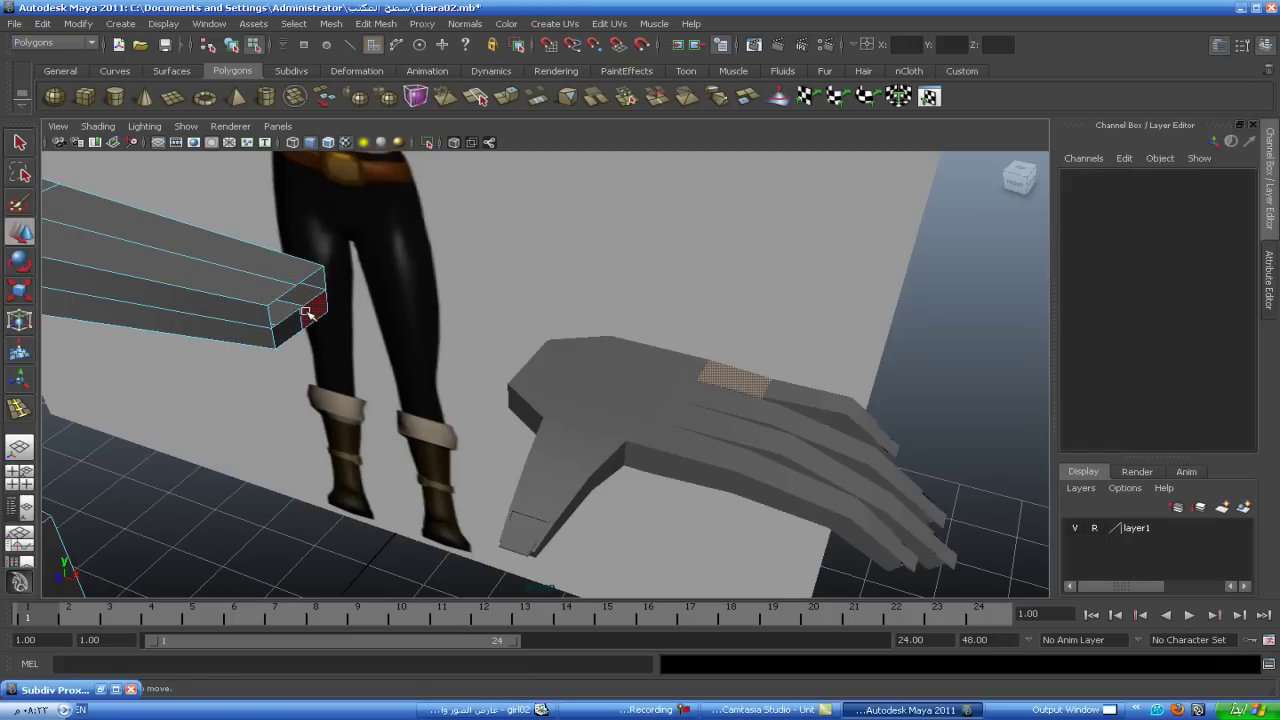
pyautogui.scroll(-3, 291, 333)
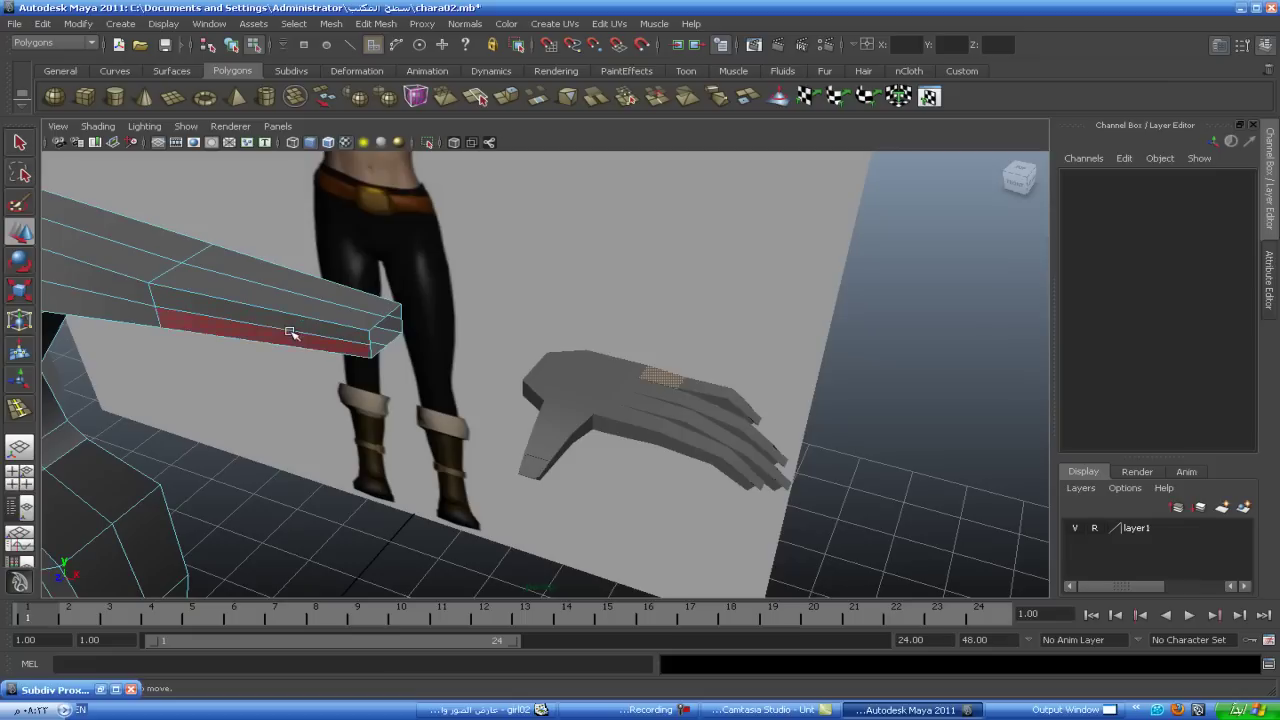
pyautogui.moveTo(565, 372); pyautogui.dragTo(618, 372, button='right')
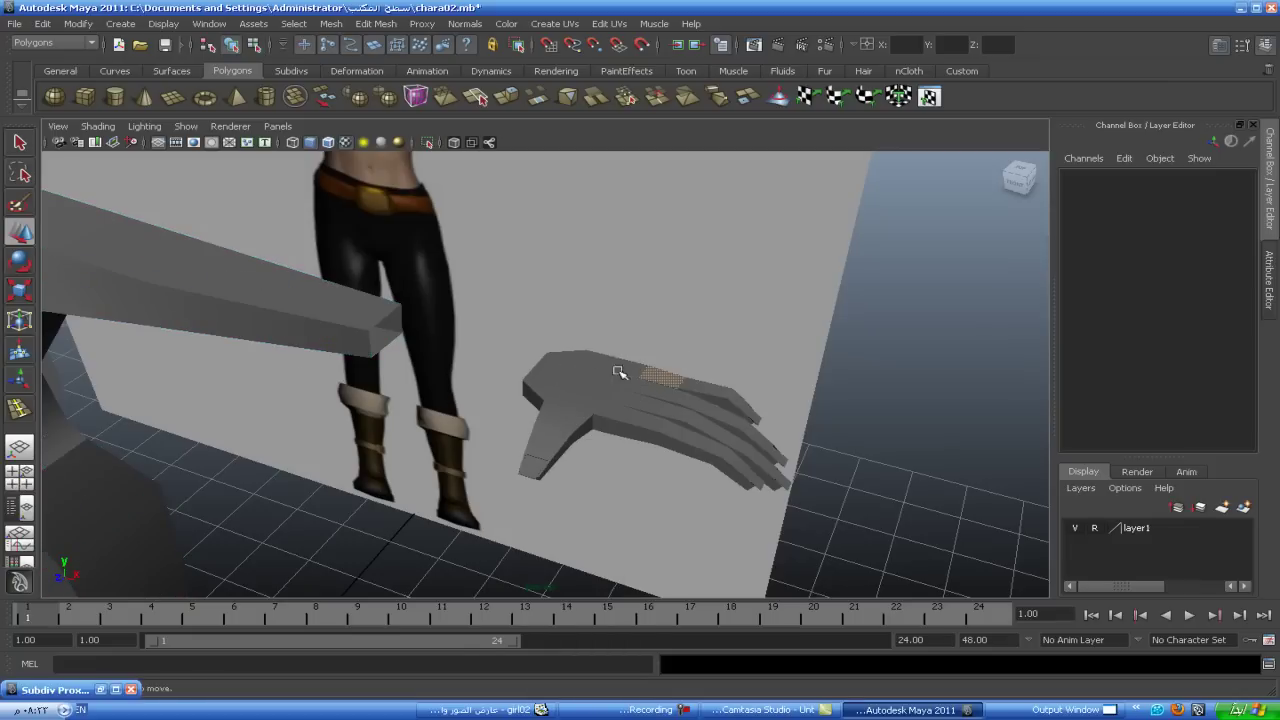
pyautogui.click(601, 414)
pyautogui.moveTo(703, 462)
pyautogui.mouseDown()
pyautogui.moveTo(520, 412)
pyautogui.moveTo(487, 360)
pyautogui.moveTo(510, 320)
pyautogui.moveTo(330, 318)
pyautogui.mouseUp()
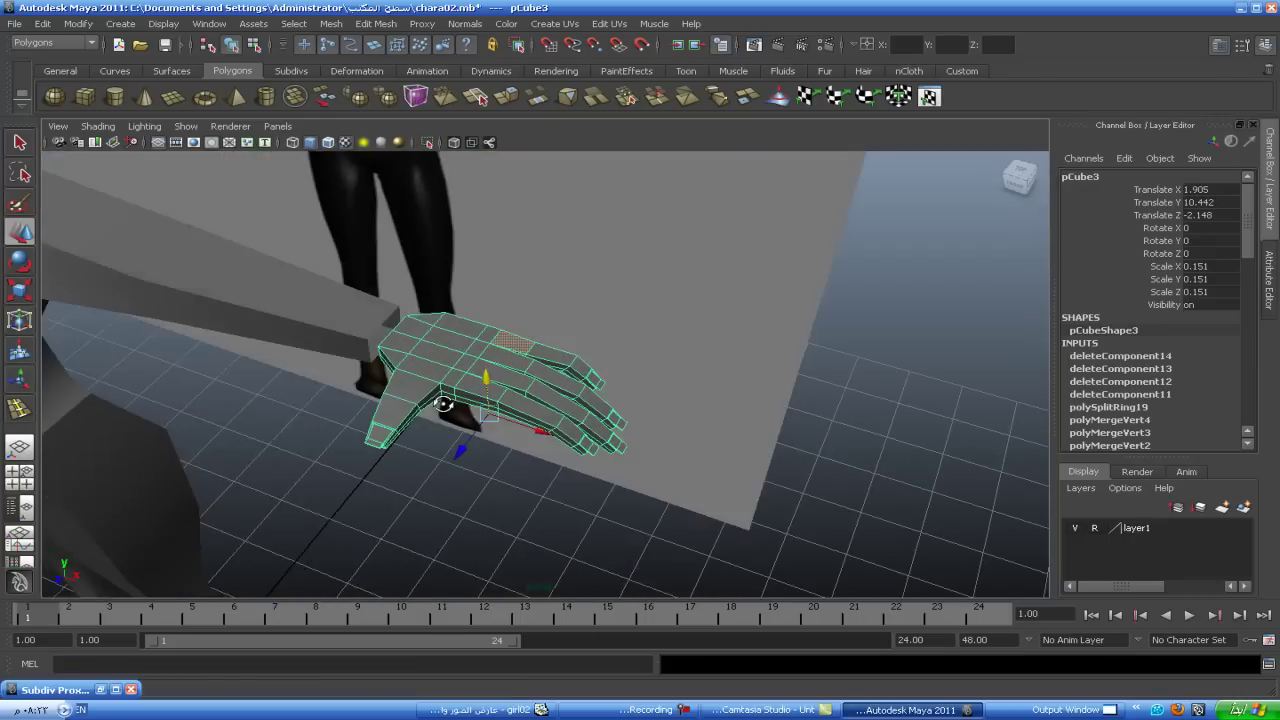
# - Combine the hand and arm into one mesh, polySurface1
pyautogui.keyDown('shift'); pyautogui.click(300, 286); pyautogui.keyUp('shift')
pyautogui.click(375, 23)
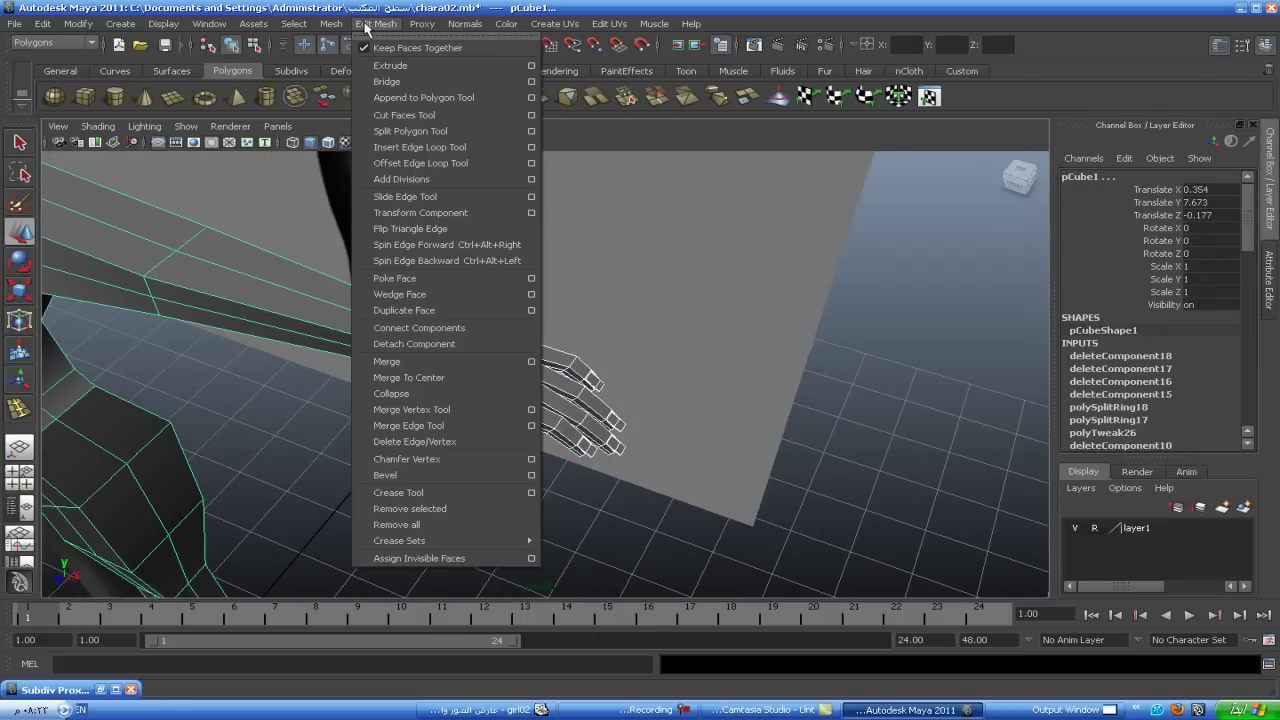
pyautogui.click(340, 47)
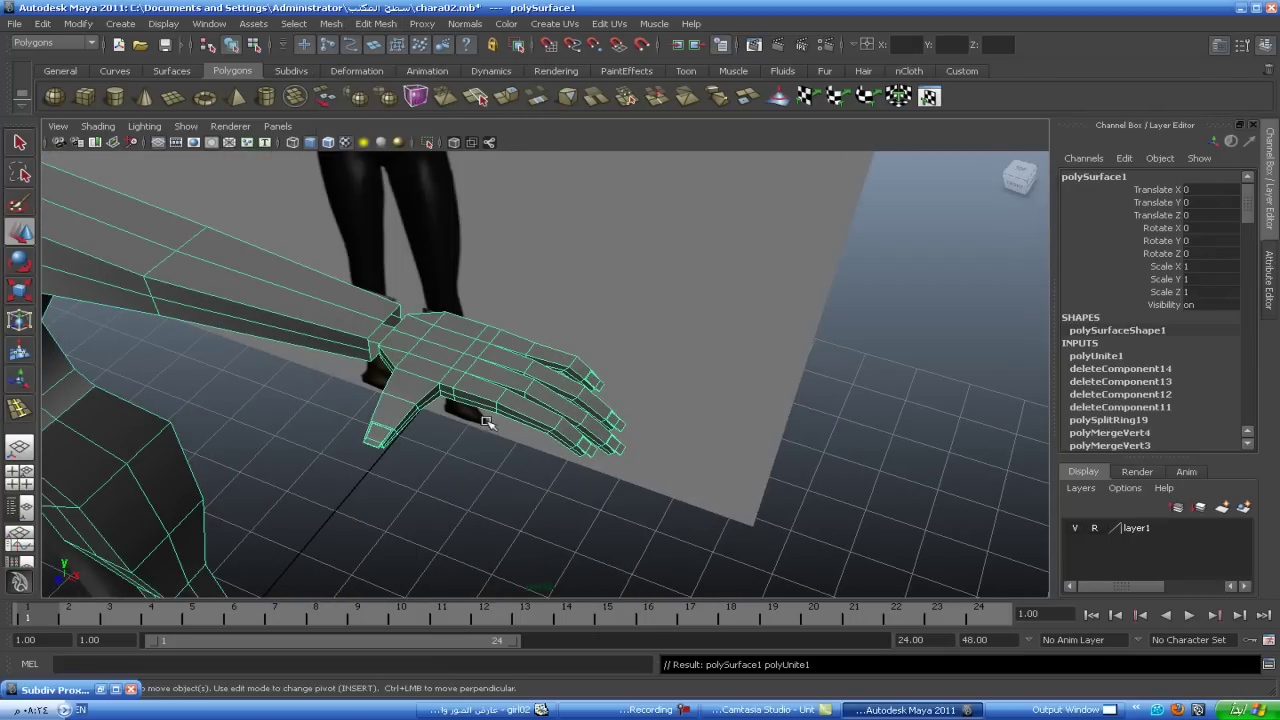
pyautogui.keyDown('alt'); pyautogui.moveTo(484, 421); pyautogui.dragTo(674, 449, button='right'); pyautogui.keyUp('alt')
pyautogui.keyDown('alt'); pyautogui.moveTo(674, 449); pyautogui.dragTo(626, 429); pyautogui.keyUp('alt')
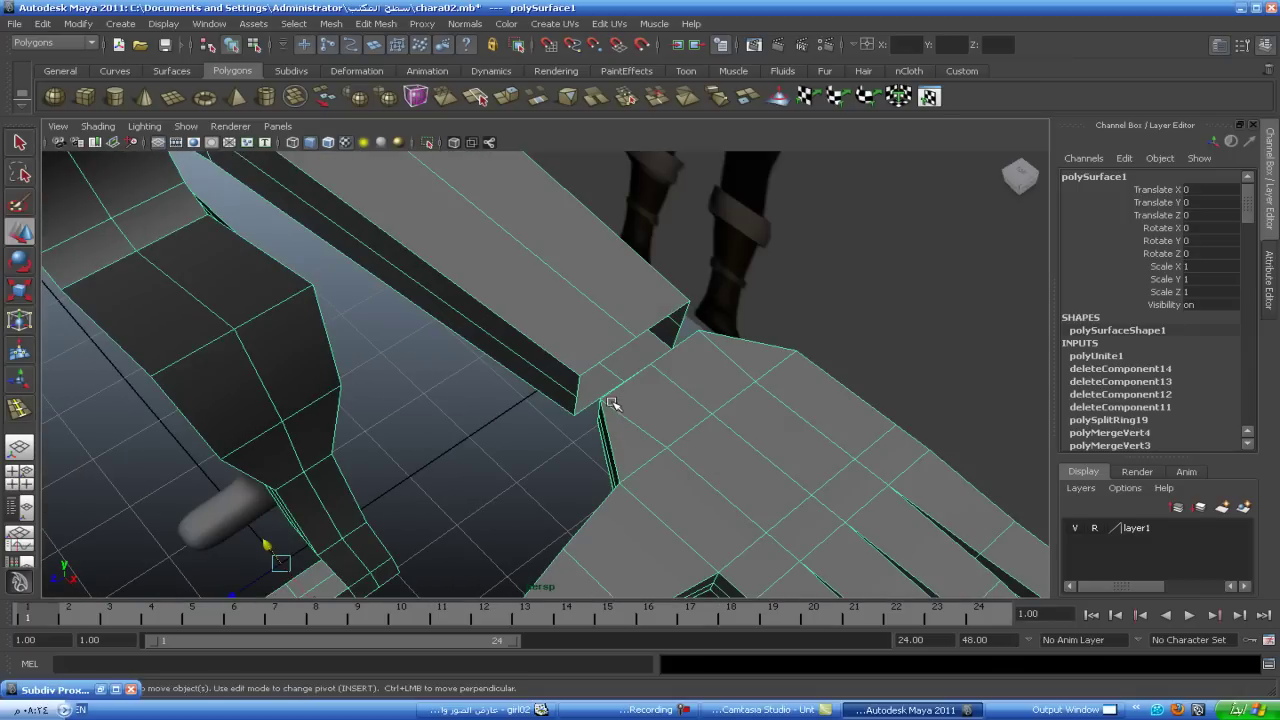
# - Merge each wrist vertex onto its neighbour with the Merge Vertex Tool to stitch the seam
pyautogui.moveTo(605, 400); pyautogui.dragTo(530, 399, button='right')
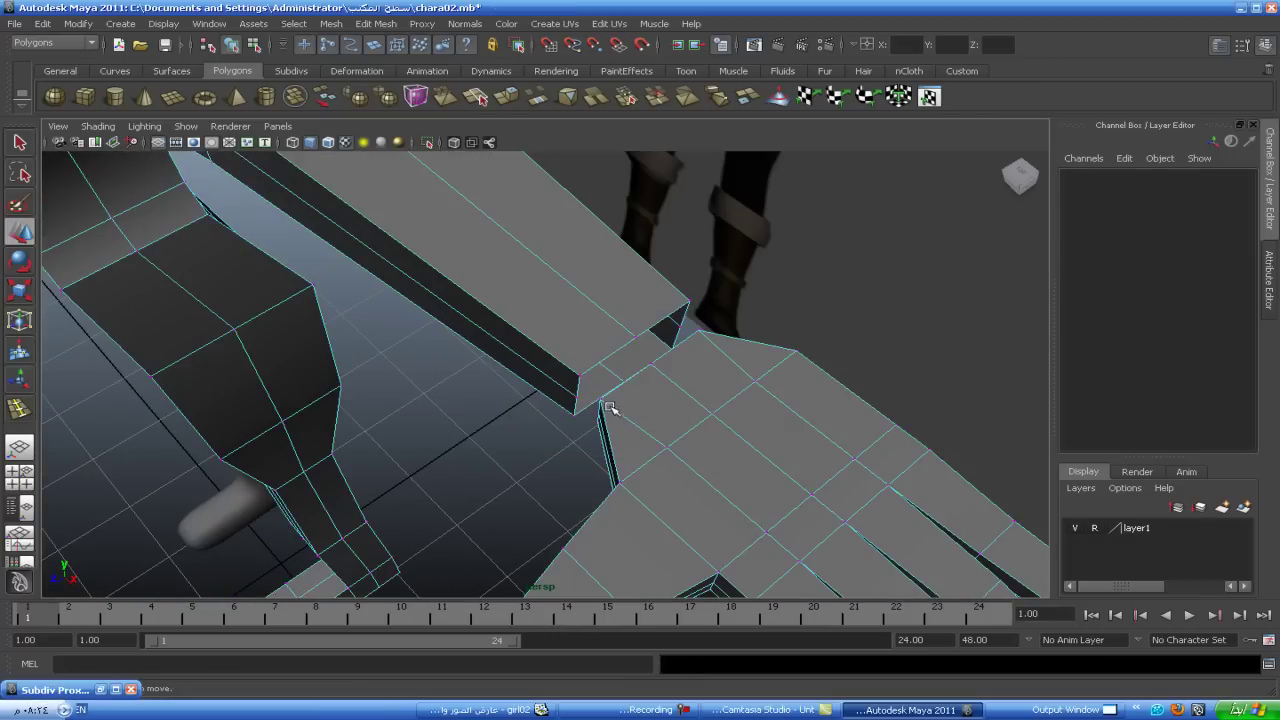
pyautogui.click(600, 400)
pyautogui.keyDown('shift'); pyautogui.rightClick(600, 400); pyautogui.keyUp('shift')
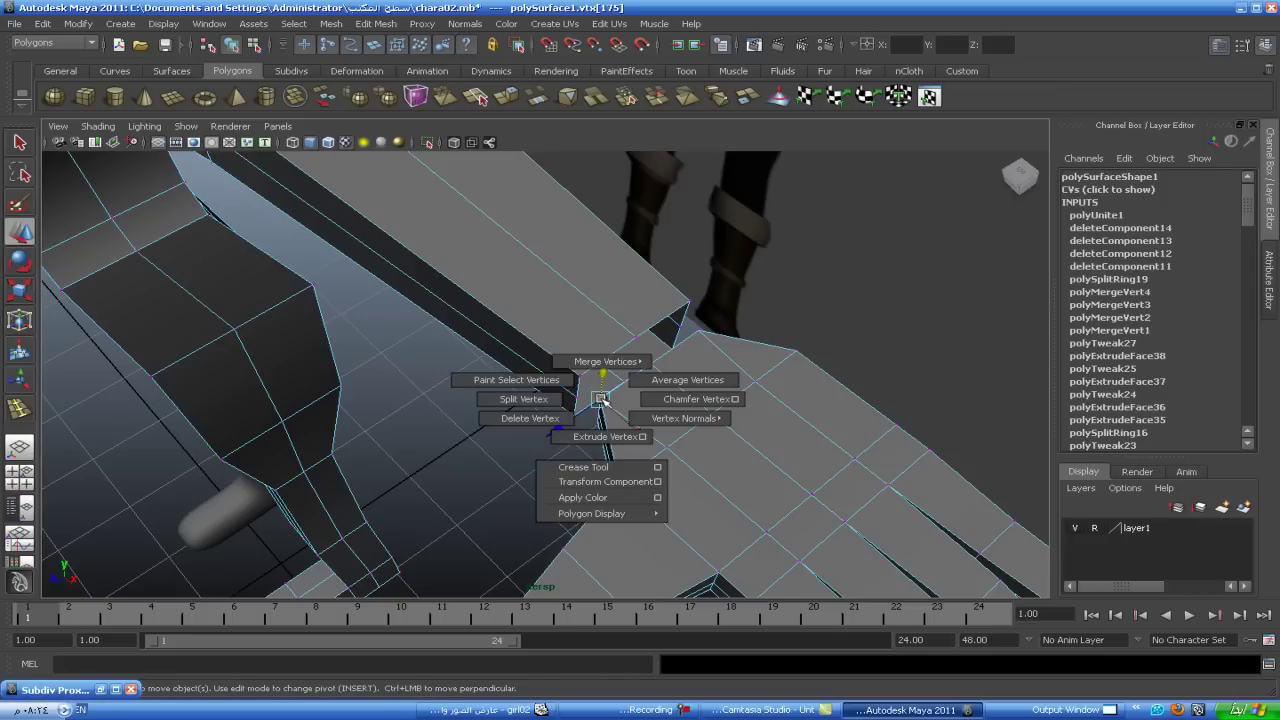
pyautogui.click(596, 390)
pyautogui.moveTo(600, 400)
pyautogui.mouseDown()
pyautogui.moveTo(578, 376)
pyautogui.moveTo(614, 431)
pyautogui.moveTo(628, 343)
pyautogui.moveTo(610, 300)
pyautogui.mouseUp()
pyautogui.moveTo(610, 300)
pyautogui.keyDown('alt'); pyautogui.mouseDown()
pyautogui.moveTo(630, 340)
pyautogui.moveTo(647, 328)
pyautogui.moveTo(608, 318)
pyautogui.moveTo(679, 381)
pyautogui.moveTo(648, 408)
pyautogui.moveTo(506, 434)
pyautogui.moveTo(451, 506)
pyautogui.moveTo(407, 524)
pyautogui.mouseUp(); pyautogui.keyUp('alt')
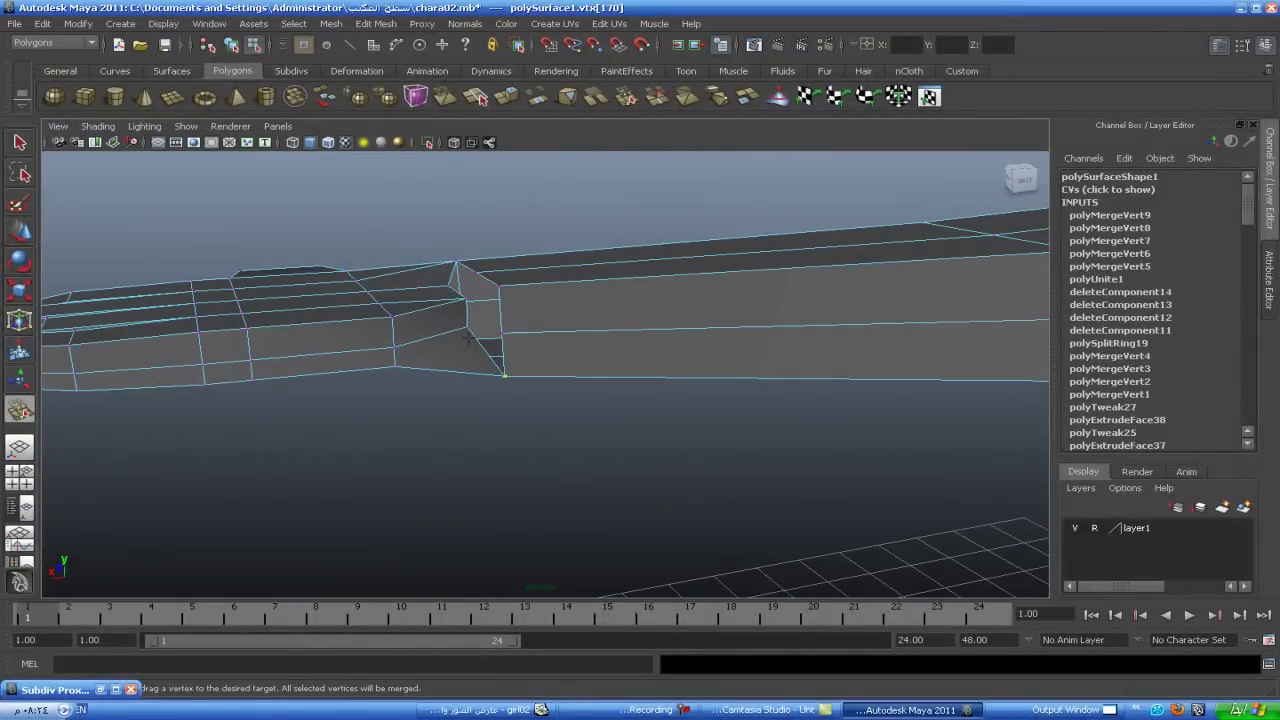
pyautogui.moveTo(503, 336); pyautogui.dragTo(502, 334)
pyautogui.moveTo(502, 334)
pyautogui.keyDown('alt'); pyautogui.mouseDown()
pyautogui.moveTo(449, 388)
pyautogui.moveTo(485, 376)
pyautogui.moveTo(466, 326)
pyautogui.moveTo(416, 346)
pyautogui.moveTo(480, 363)
pyautogui.moveTo(598, 355)
pyautogui.mouseUp(); pyautogui.keyUp('alt')
pyautogui.moveTo(600, 355); pyautogui.dragTo(665, 332, button='right')
pyautogui.click(665, 332)
pyautogui.moveTo(665, 332)
pyautogui.keyDown('alt'); pyautogui.mouseDown()
pyautogui.moveTo(757, 366)
pyautogui.moveTo(719, 388)
pyautogui.mouseUp(); pyautogui.keyUp('alt')
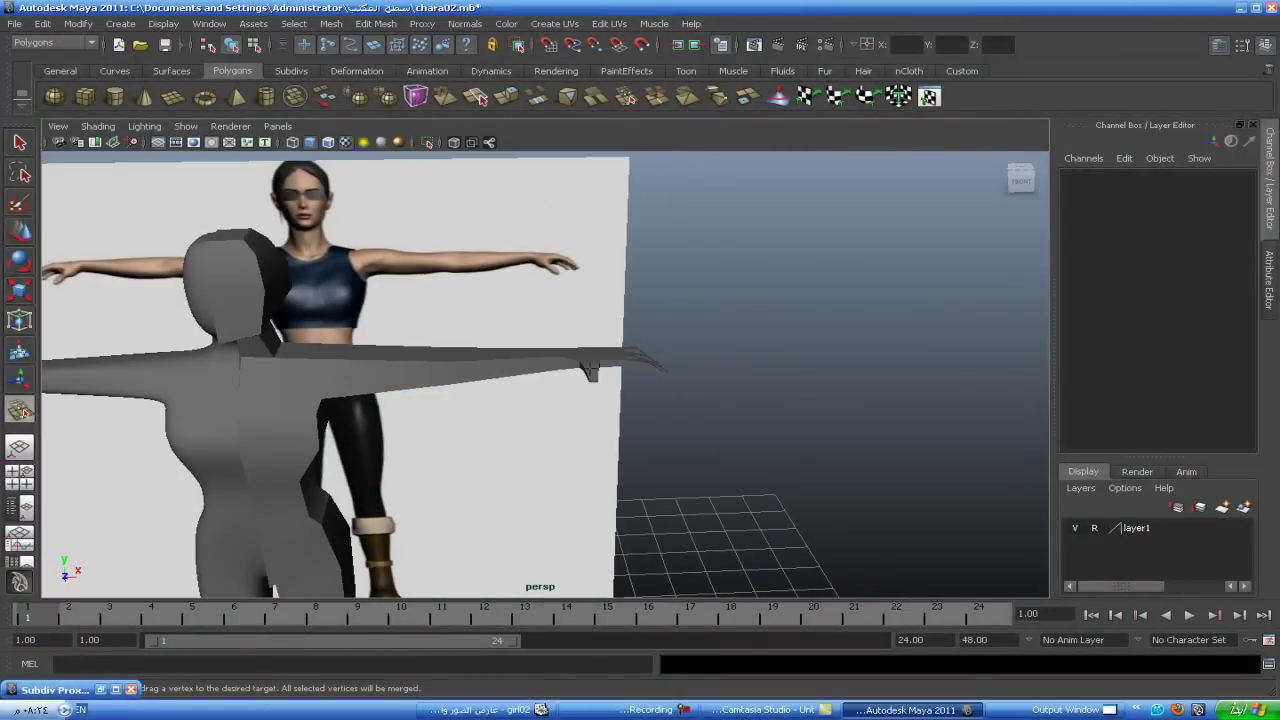
# - Preview the combined arm-and-hand mesh smoothed with the 3 key
pyautogui.click(19, 231)
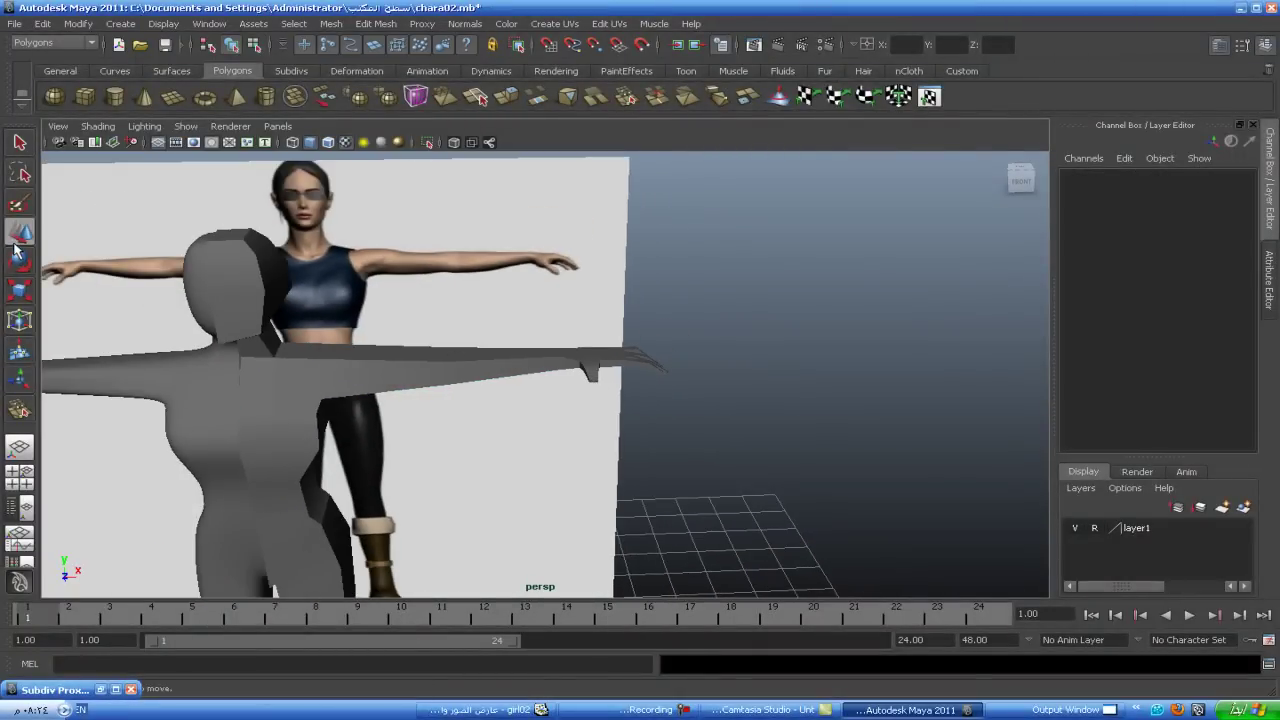
pyautogui.click(315, 369)
pyautogui.press('3')
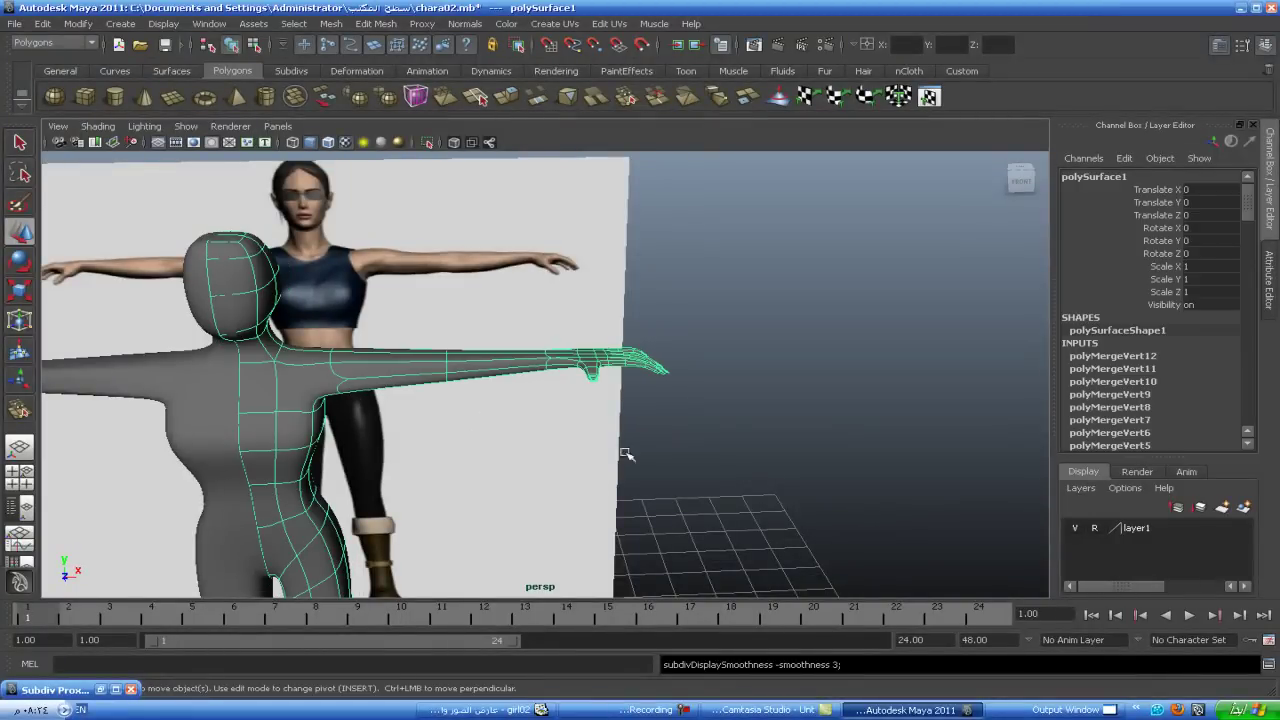
pyautogui.rightClick(449, 370)
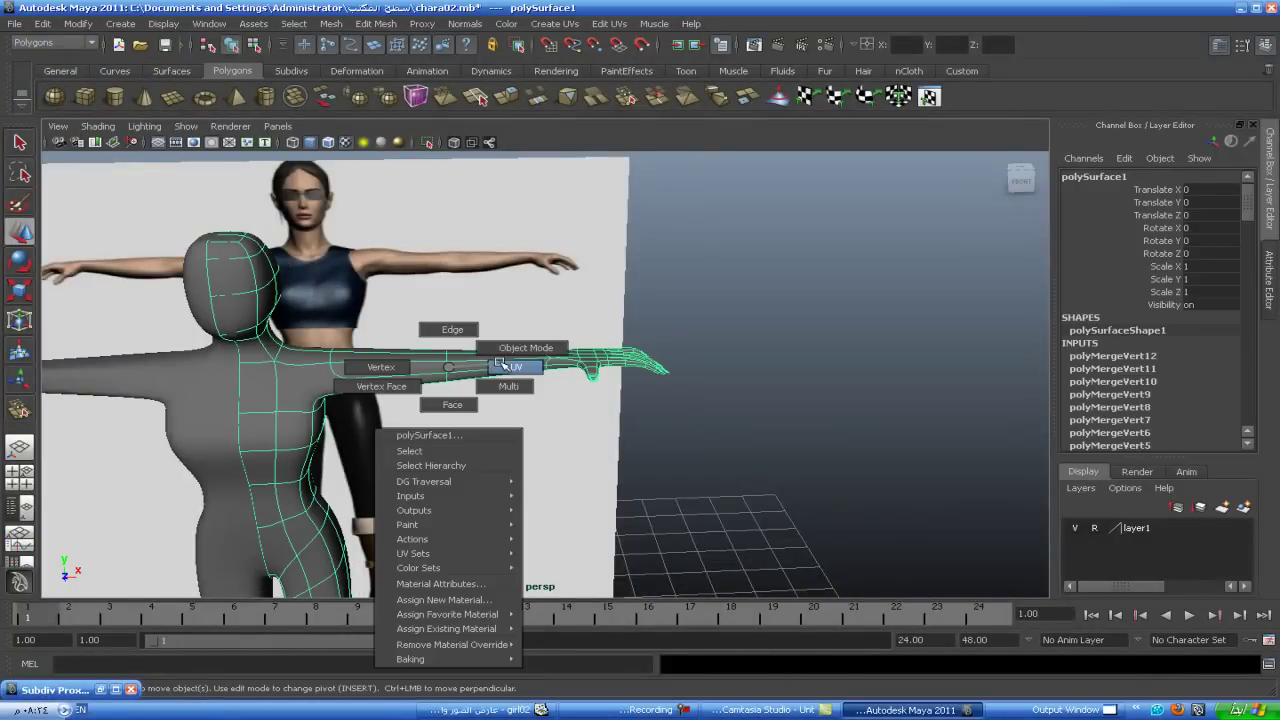
pyautogui.click(686, 442)
pyautogui.moveTo(234, 465)
pyautogui.keyDown('alt'); pyautogui.mouseDown()
pyautogui.moveTo(623, 494)
pyautogui.moveTo(494, 497)
pyautogui.moveTo(509, 477)
pyautogui.moveTo(523, 500)
pyautogui.moveTo(609, 509)
pyautogui.moveTo(557, 480)
pyautogui.moveTo(688, 476)
pyautogui.moveTo(743, 434)
pyautogui.moveTo(667, 466)
pyautogui.mouseUp(); pyautogui.keyUp('alt')
# - Select the ring of wrist vertices on the cage and switch to the Scale tool
pyautogui.click(620, 310)
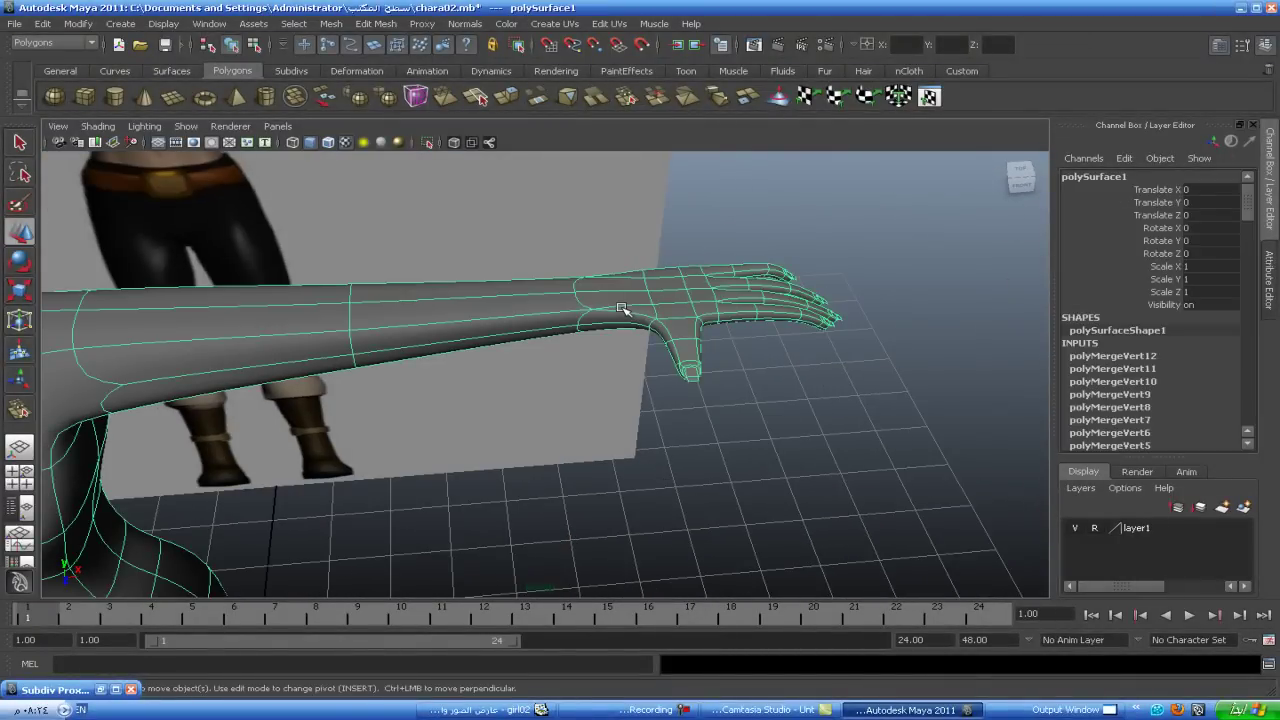
pyautogui.moveTo(622, 309); pyautogui.dragTo(629, 271, button='right')
pyautogui.press('1')
pyautogui.moveTo(649, 340)
pyautogui.keyDown('alt'); pyautogui.mouseDown()
pyautogui.moveTo(628, 426)
pyautogui.moveTo(609, 296)
pyautogui.mouseUp(); pyautogui.keyUp('alt')
pyautogui.moveTo(618, 289); pyautogui.dragTo(614, 254, button='right')
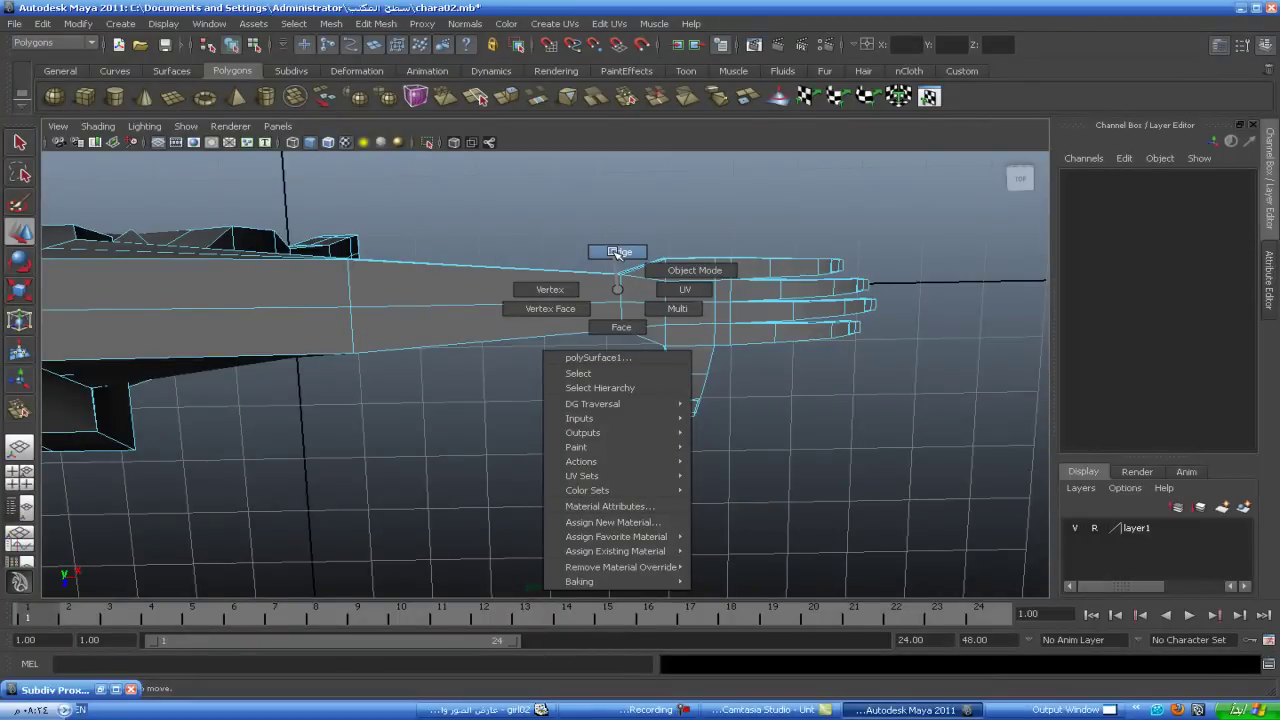
pyautogui.moveTo(618, 251); pyautogui.dragTo(545, 291, button='right')
pyautogui.moveTo(633, 362); pyautogui.dragTo(628, 362)
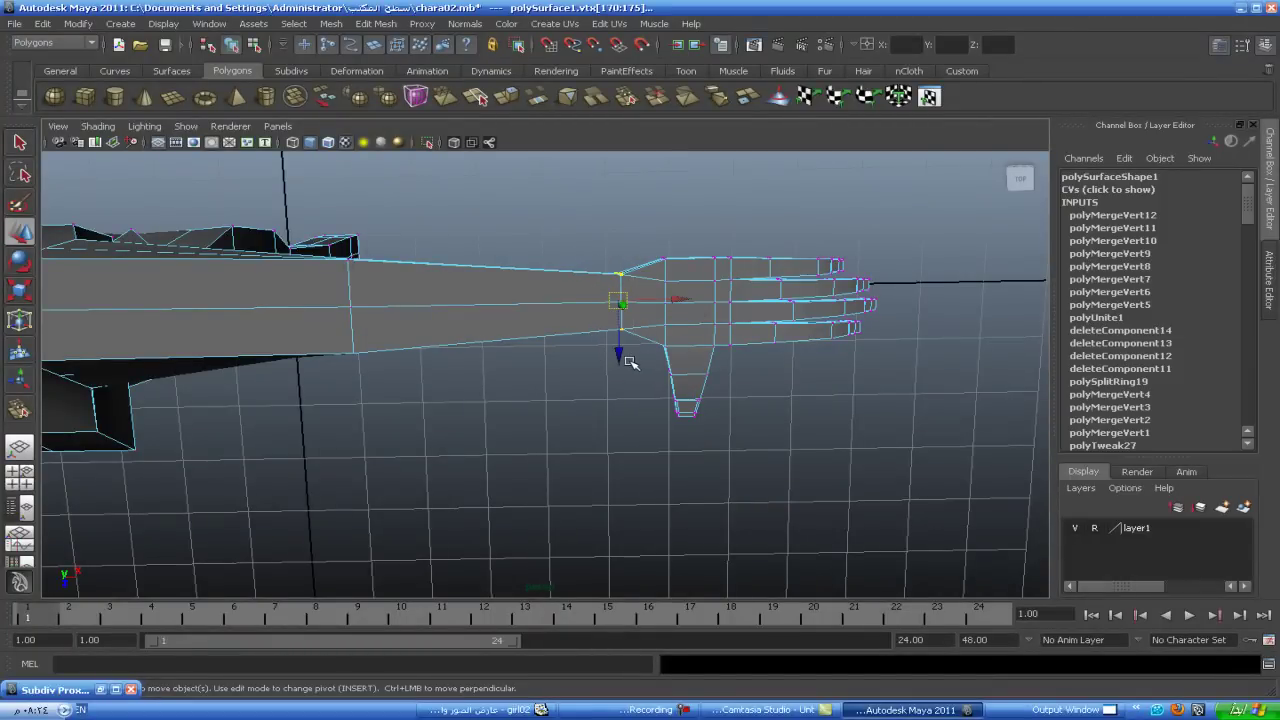
pyautogui.press('3')
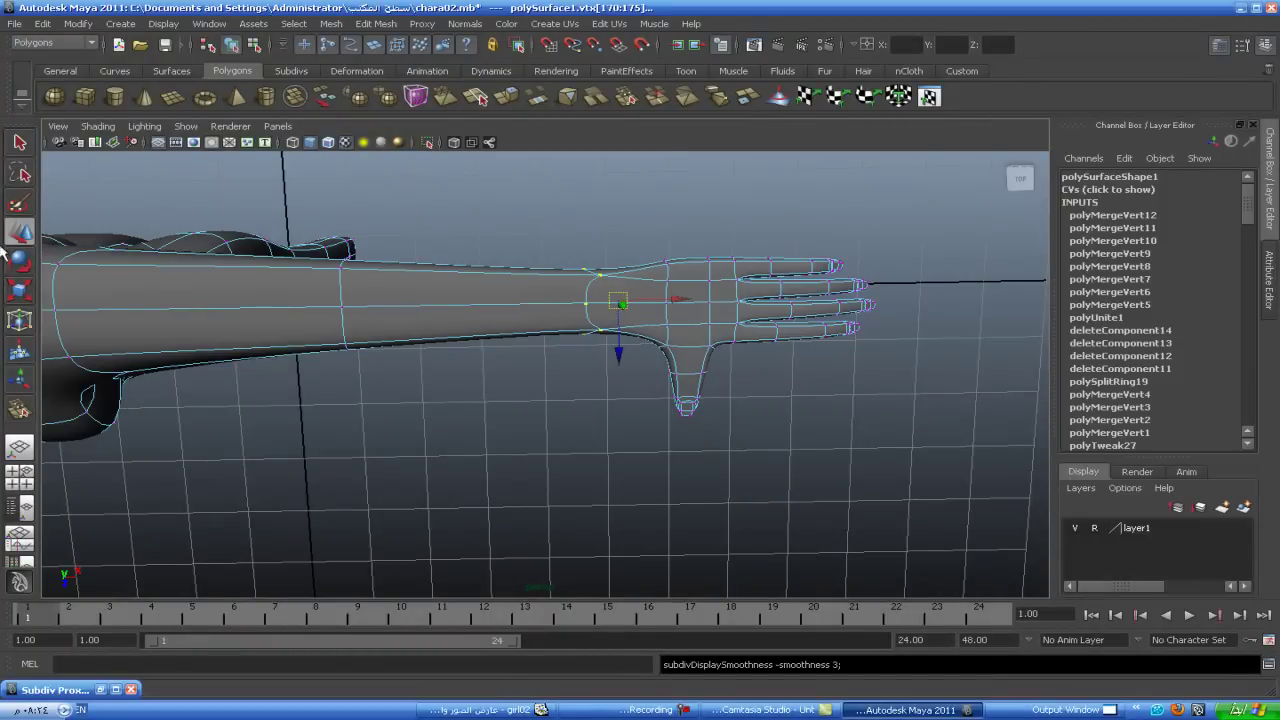
pyautogui.click(22, 290)
pyautogui.moveTo(620, 304)
pyautogui.keyDown('alt'); pyautogui.mouseDown()
pyautogui.moveTo(623, 354)
pyautogui.moveTo(620, 307)
pyautogui.moveTo(592, 409)
pyautogui.moveTo(423, 409)
pyautogui.moveTo(543, 451)
pyautogui.moveTo(586, 303)
pyautogui.moveTo(589, 323)
pyautogui.moveTo(586, 289)
pyautogui.moveTo(586, 306)
pyautogui.moveTo(662, 358)
pyautogui.mouseUp(); pyautogui.keyUp('alt')
pyautogui.rightClick(707, 310)
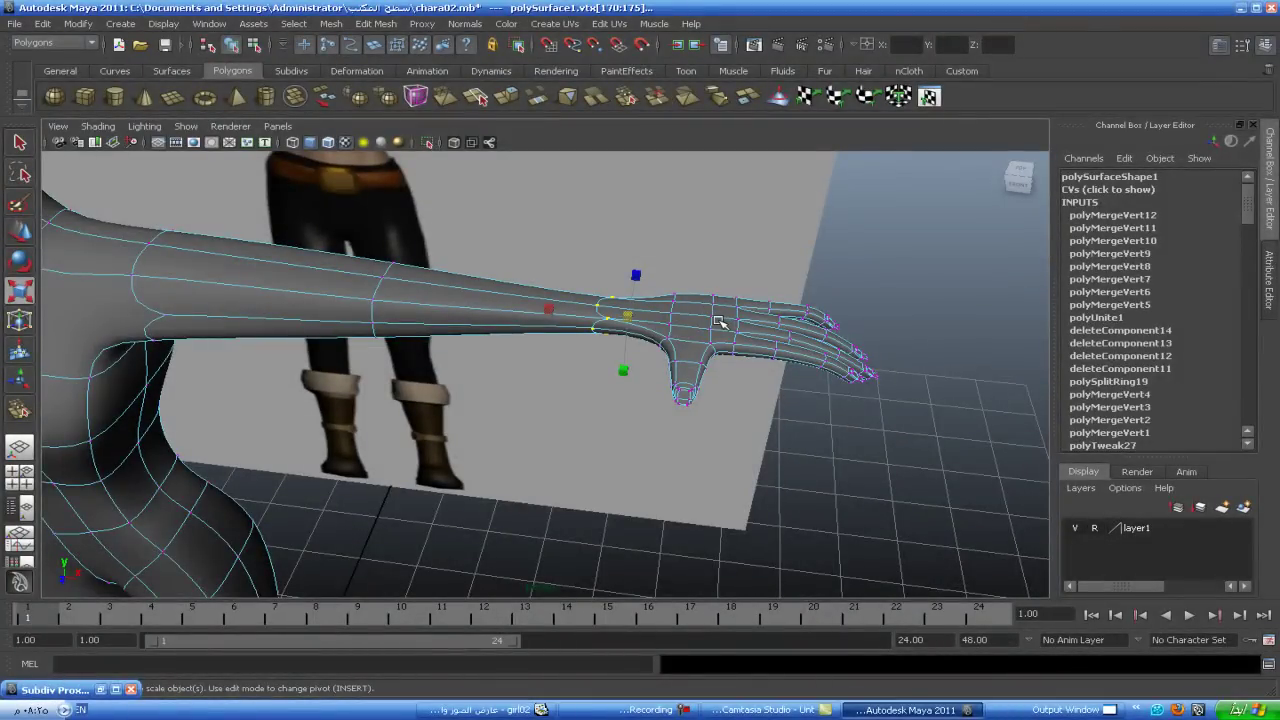
# - Shift several vertices on the back of the hand slightly along X
pyautogui.press('1')
pyautogui.keyDown('alt'); pyautogui.moveTo(697, 323); pyautogui.dragTo(657, 354); pyautogui.keyUp('alt')
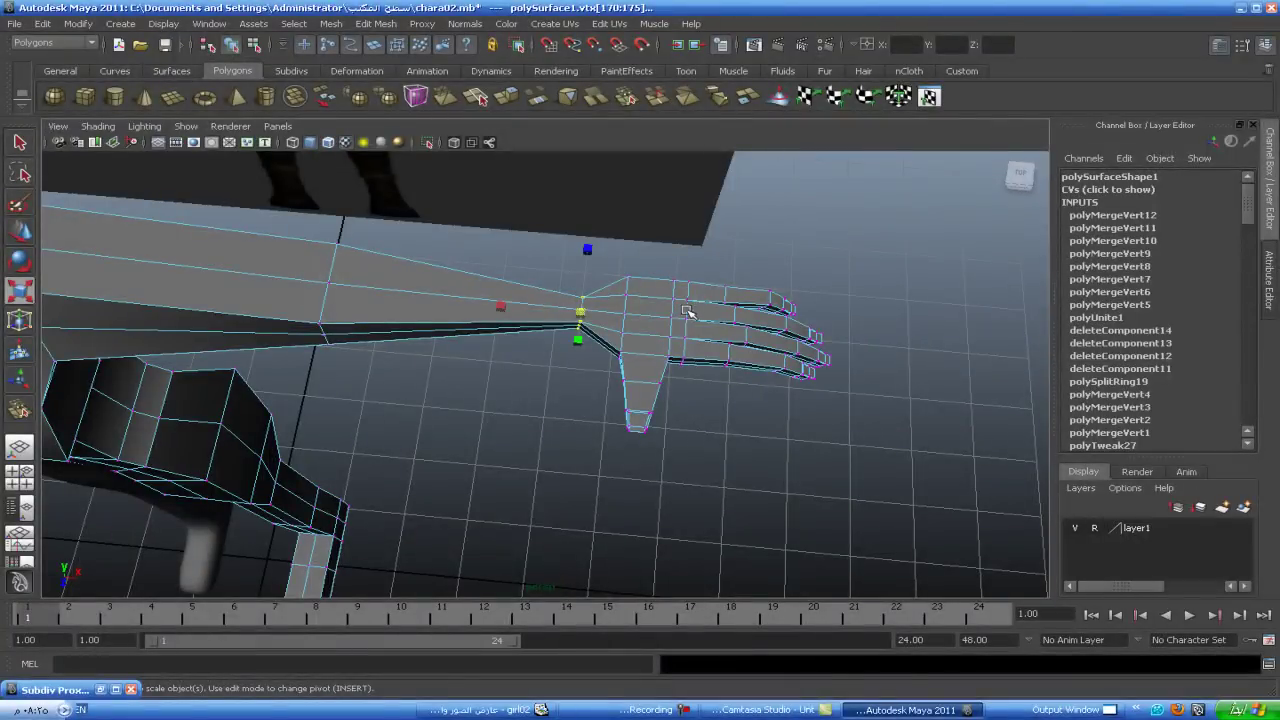
pyautogui.click(664, 318)
pyautogui.scroll(2, 700, 320)
pyautogui.scroll(1, 700, 325)
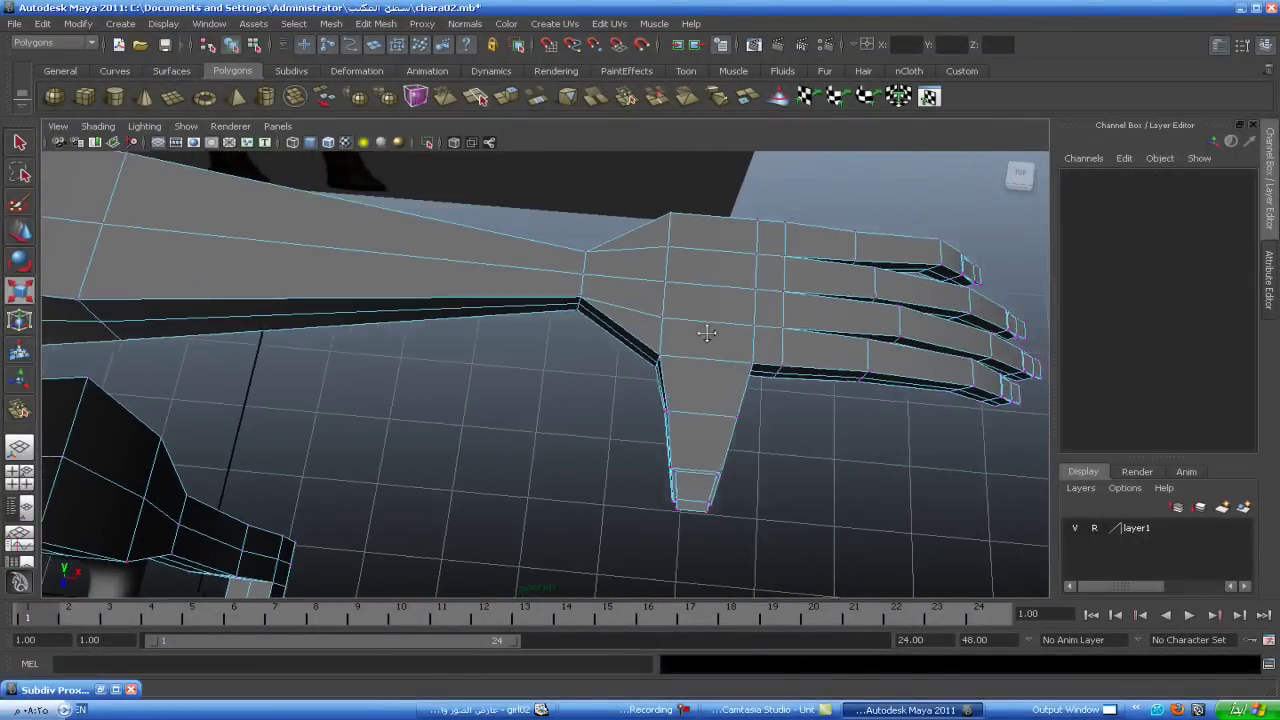
pyautogui.scroll(1, 690, 325)
pyautogui.click(660, 305)
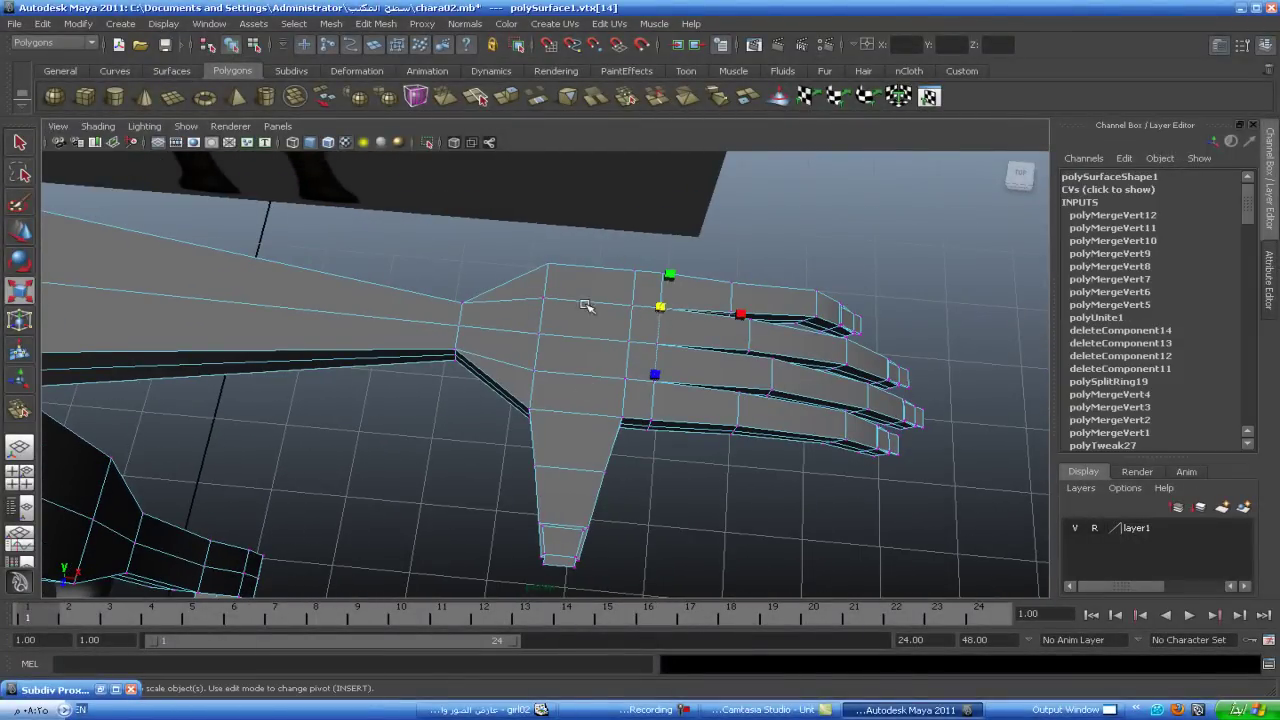
pyautogui.click(20, 231)
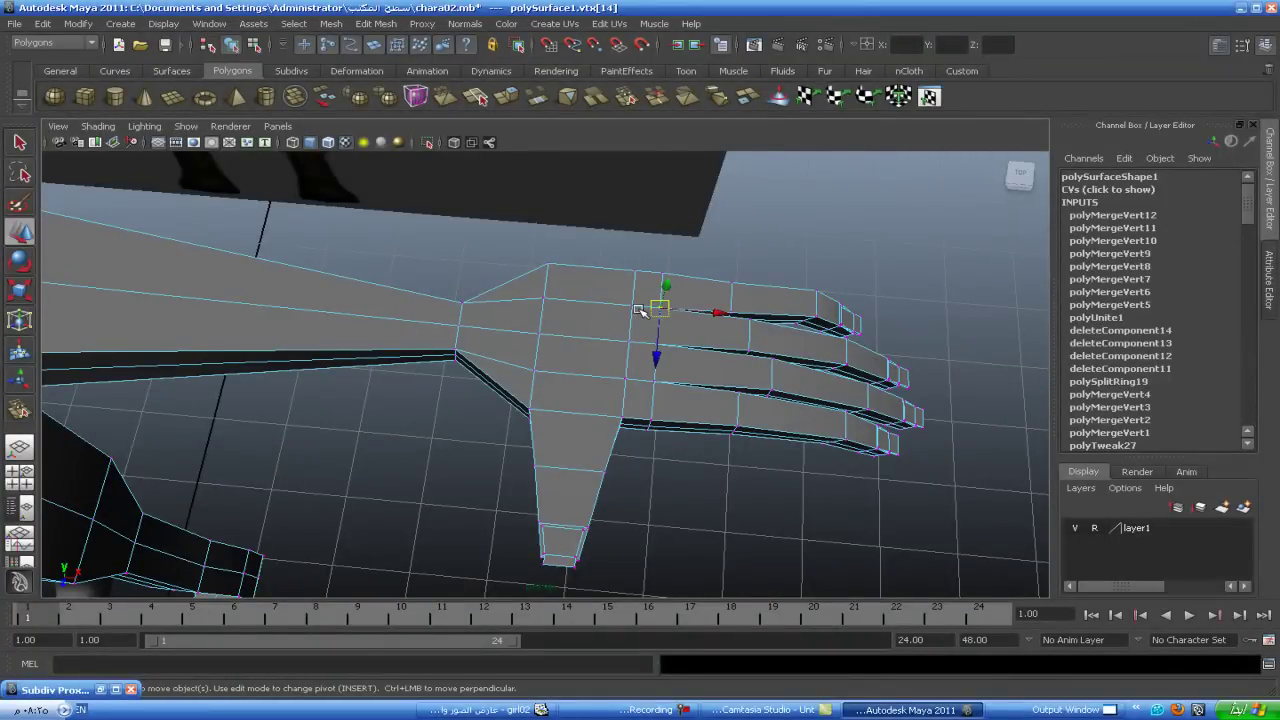
pyautogui.keyDown('shift'); pyautogui.click(543, 300); pyautogui.keyUp('shift')
pyautogui.keyDown('shift'); pyautogui.click(541, 333); pyautogui.keyUp('shift')
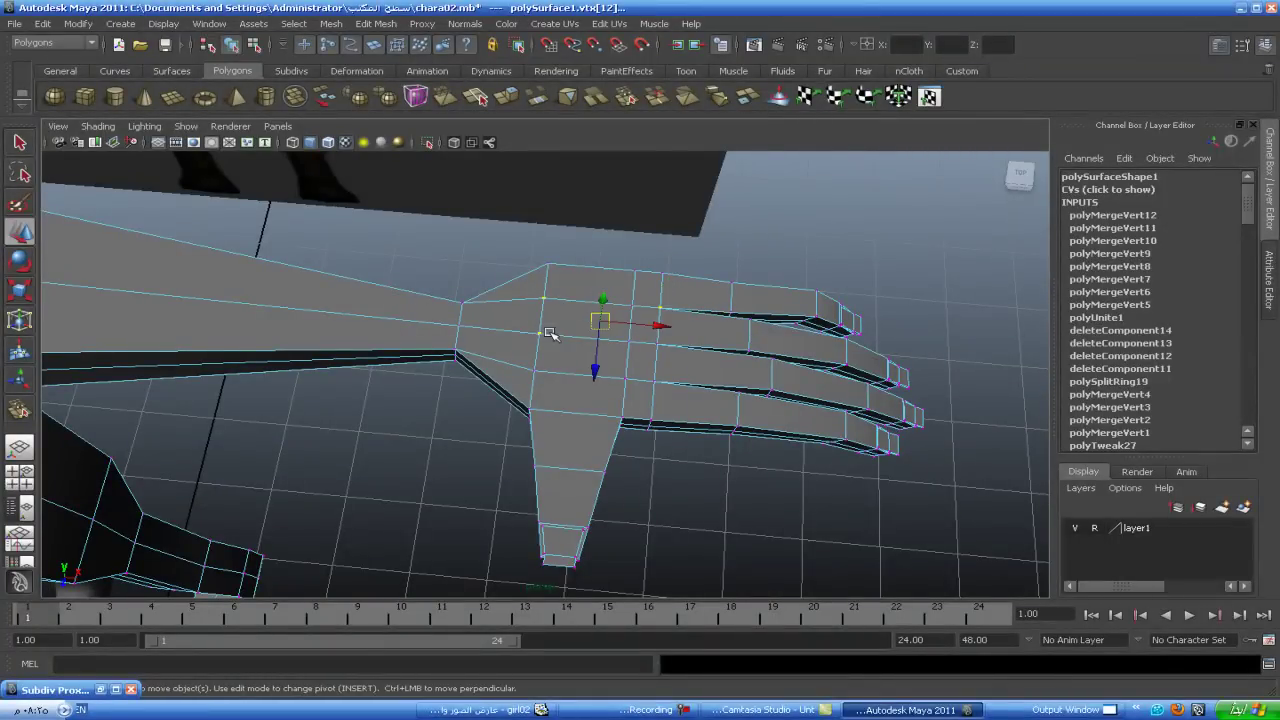
pyautogui.keyDown('shift'); pyautogui.click(627, 342); pyautogui.keyUp('shift')
pyautogui.moveTo(660, 322); pyautogui.dragTo(641, 319)
# - Select more hand vertices and check the hand under smooth preview
pyautogui.keyDown('shift'); pyautogui.click(622, 378); pyautogui.keyUp('shift')
pyautogui.keyDown('shift'); pyautogui.click(533, 370); pyautogui.keyUp('shift')
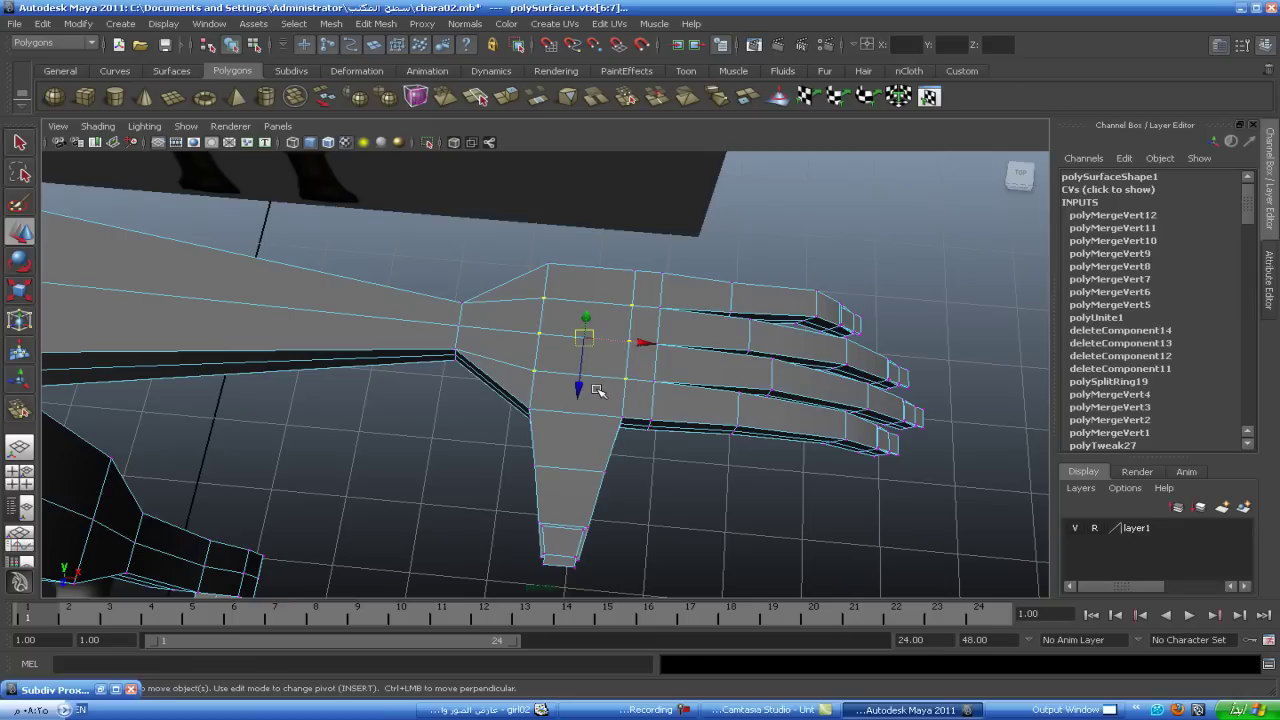
pyautogui.press('3')
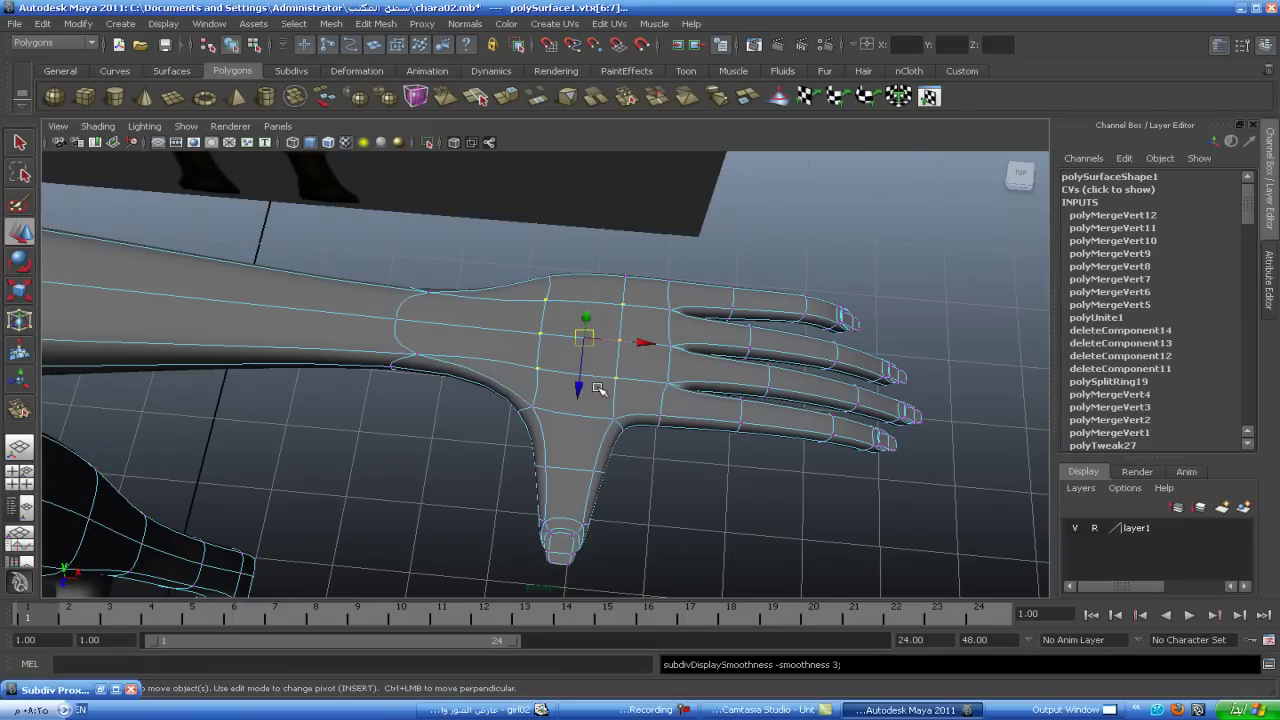
pyautogui.keyDown('alt'); pyautogui.moveTo(688, 487); pyautogui.dragTo(573, 296); pyautogui.keyUp('alt')
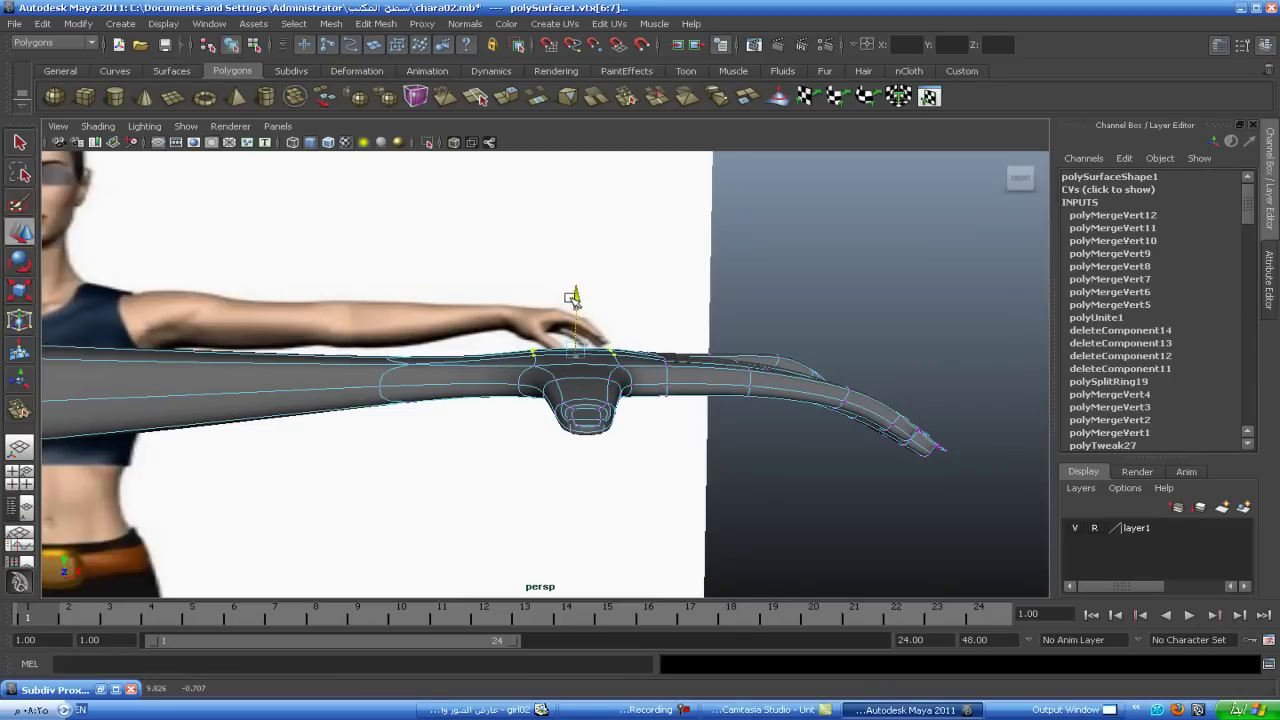
pyautogui.keyDown('alt'); pyautogui.moveTo(634, 423); pyautogui.dragTo(598, 357); pyautogui.keyUp('alt')
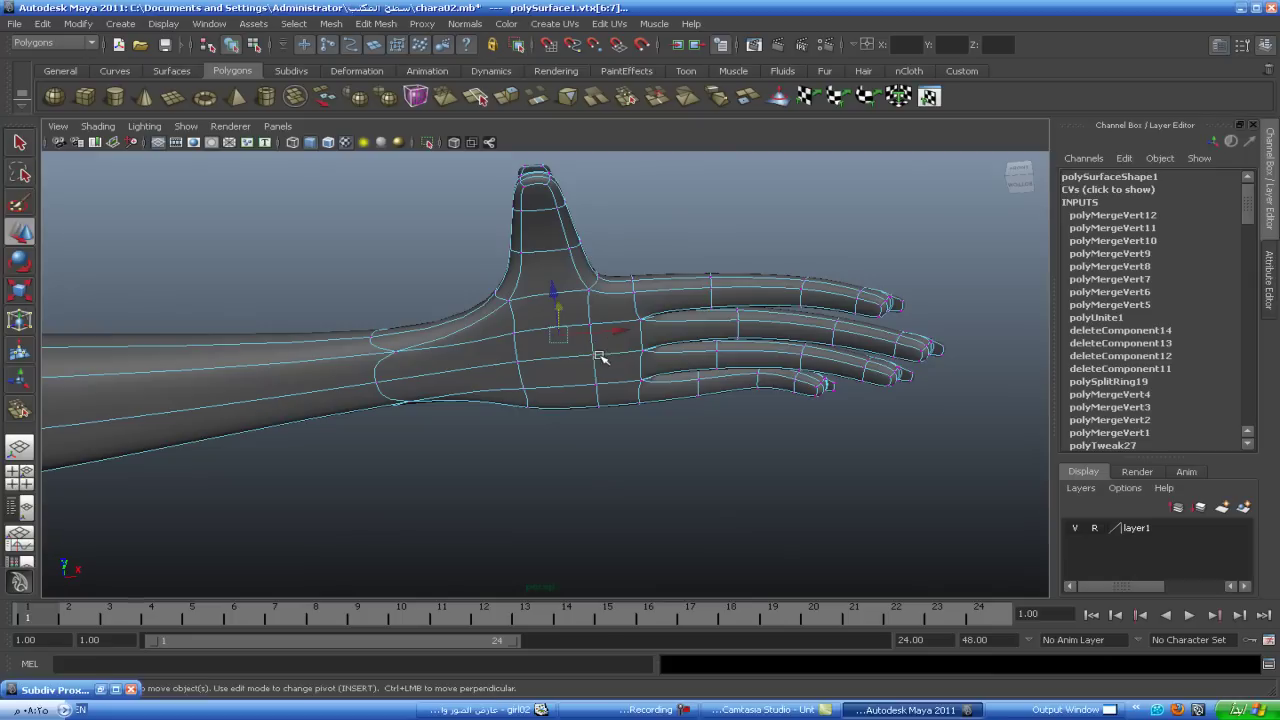
pyautogui.click(591, 324)
pyautogui.keyDown('shift'); pyautogui.click(516, 332); pyautogui.keyUp('shift')
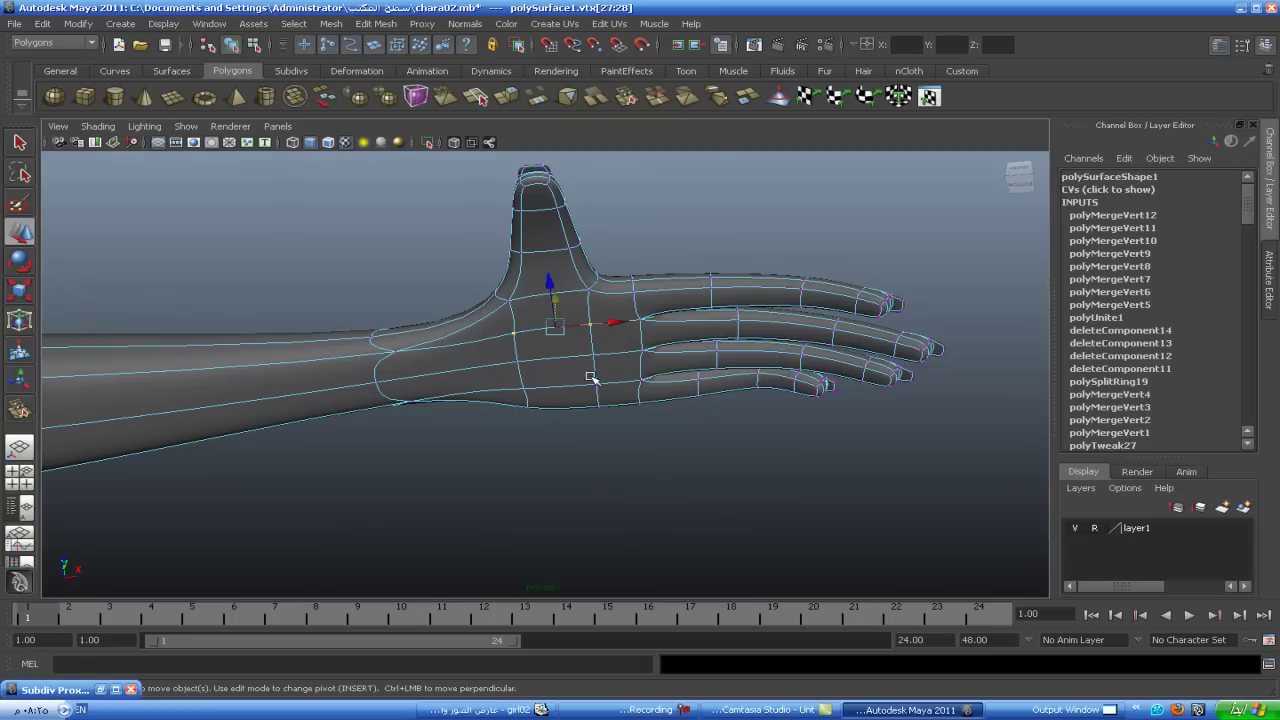
# - Nudge vertices near the thumb, then return to Object Mode and view the whole figure
pyautogui.keyDown('alt'); pyautogui.moveTo(580, 376); pyautogui.dragTo(584, 393); pyautogui.keyUp('alt')
pyautogui.click(556, 342)
pyautogui.keyDown('alt'); pyautogui.moveTo(592, 394); pyautogui.dragTo(563, 409); pyautogui.keyUp('alt')
pyautogui.keyDown('shift'); pyautogui.click(555, 306); pyautogui.keyUp('shift')
pyautogui.moveTo(557, 308); pyautogui.dragTo(557, 309)
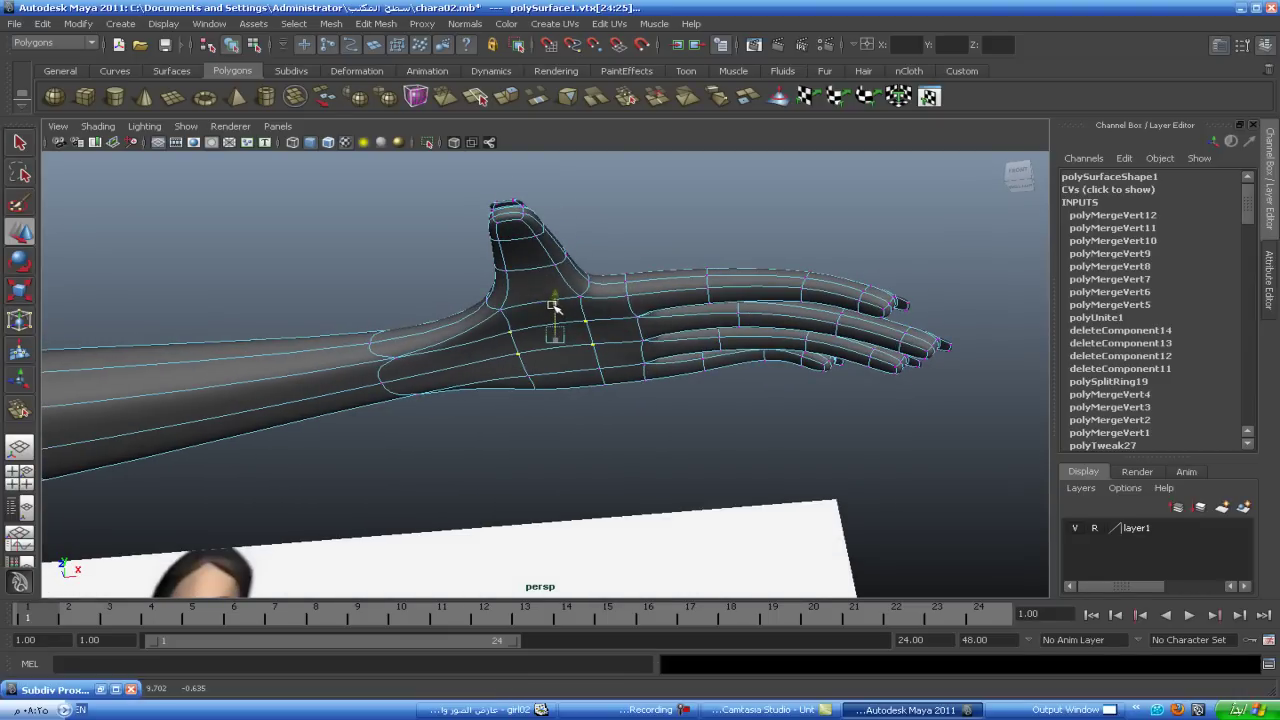
pyautogui.moveTo(585, 380)
pyautogui.keyDown('alt'); pyautogui.mouseDown()
pyautogui.moveTo(463, 349)
pyautogui.moveTo(486, 400)
pyautogui.moveTo(520, 406)
pyautogui.moveTo(551, 478)
pyautogui.moveTo(586, 463)
pyautogui.moveTo(583, 486)
pyautogui.mouseUp(); pyautogui.keyUp('alt')
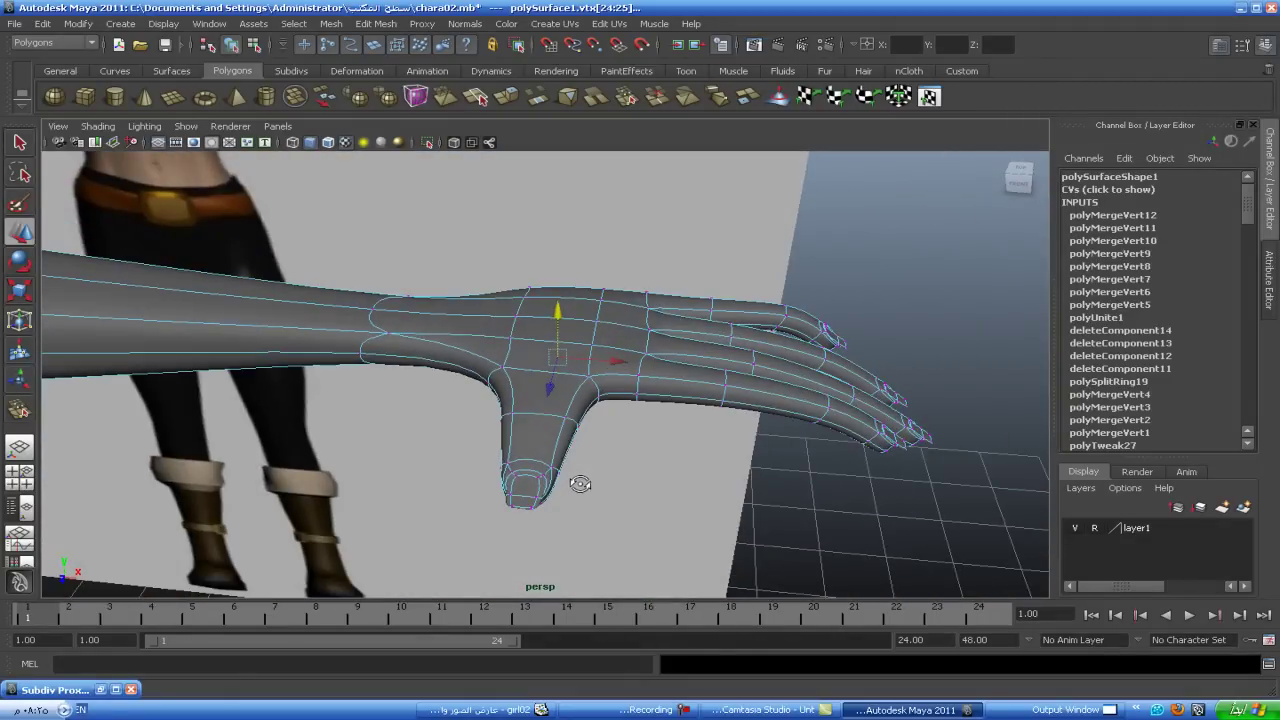
pyautogui.moveTo(205, 308); pyautogui.dragTo(262, 292, button='right')
pyautogui.moveTo(294, 329)
pyautogui.keyDown('alt'); pyautogui.mouseDown()
pyautogui.moveTo(287, 369)
pyautogui.moveTo(377, 366)
pyautogui.moveTo(355, 360)
pyautogui.mouseUp(); pyautogui.keyUp('alt')
pyautogui.keyDown('alt'); pyautogui.moveTo(748, 463); pyautogui.dragTo(723, 480); pyautogui.keyUp('alt')
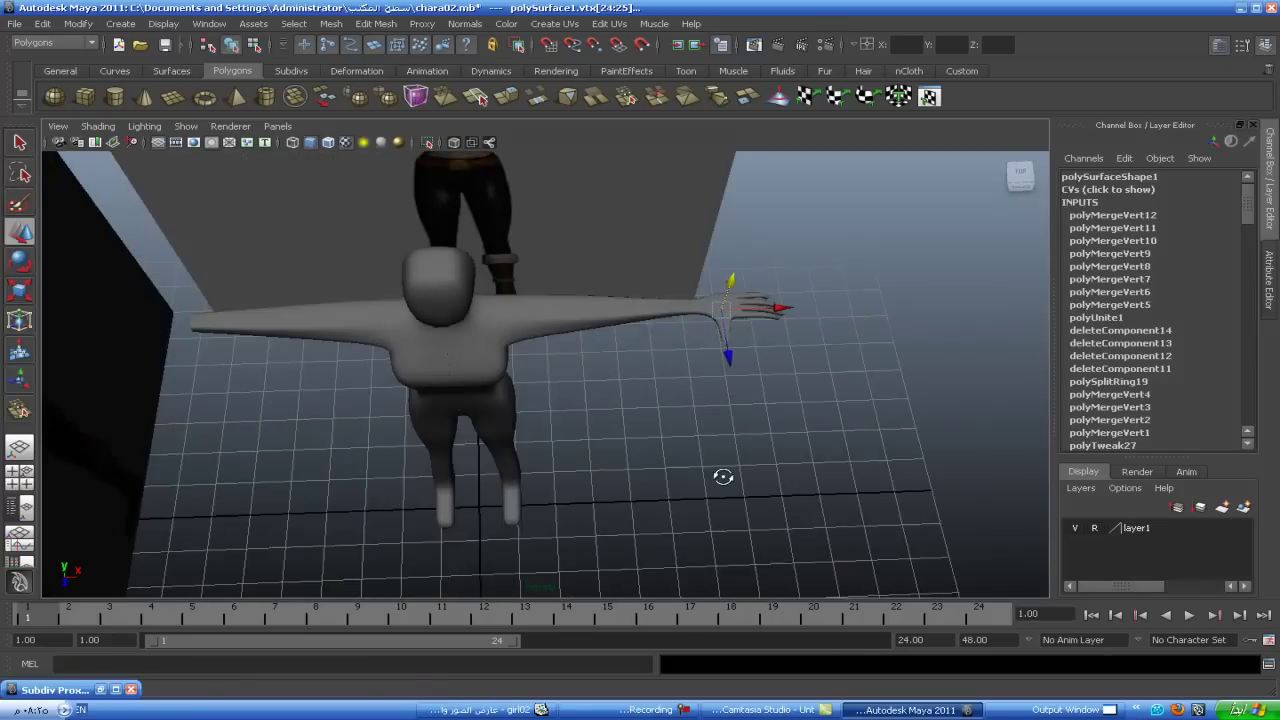
# - Delete the old smooth proxy half of the body
pyautogui.click(780, 443)
pyautogui.keyDown('alt'); pyautogui.moveTo(666, 340); pyautogui.dragTo(661, 377); pyautogui.keyUp('alt')
pyautogui.press('[')
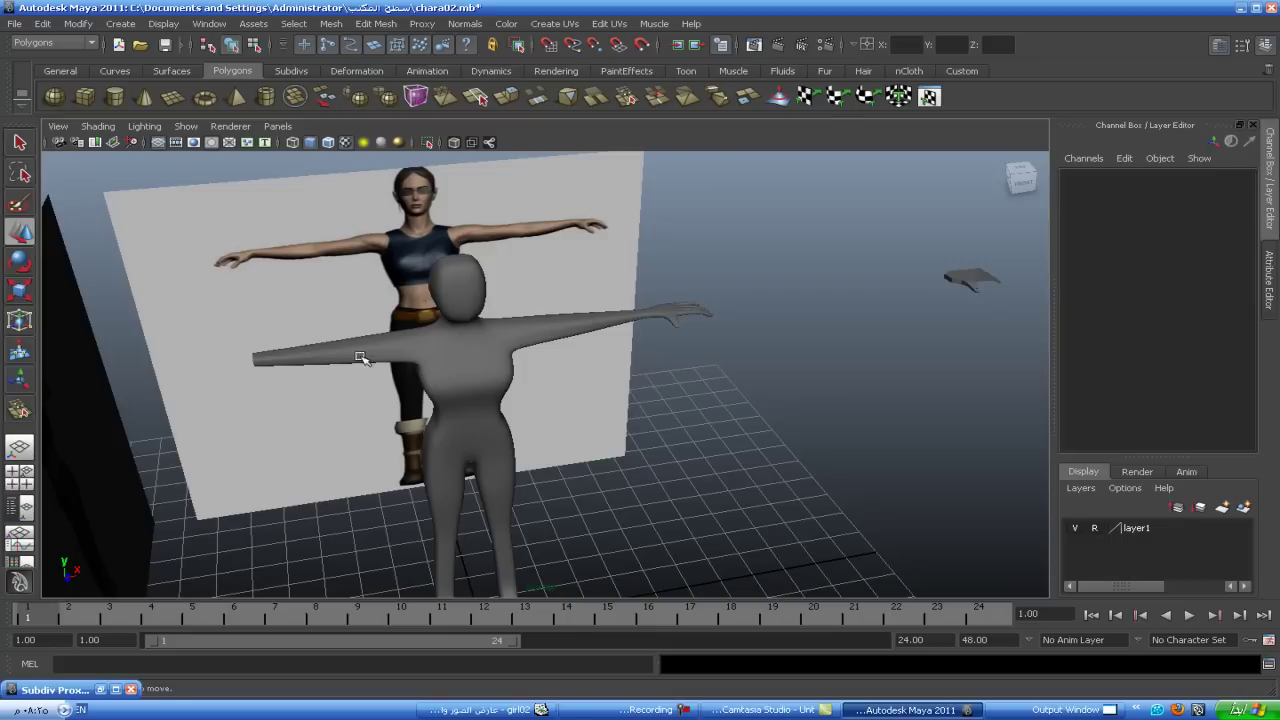
pyautogui.click(362, 354)
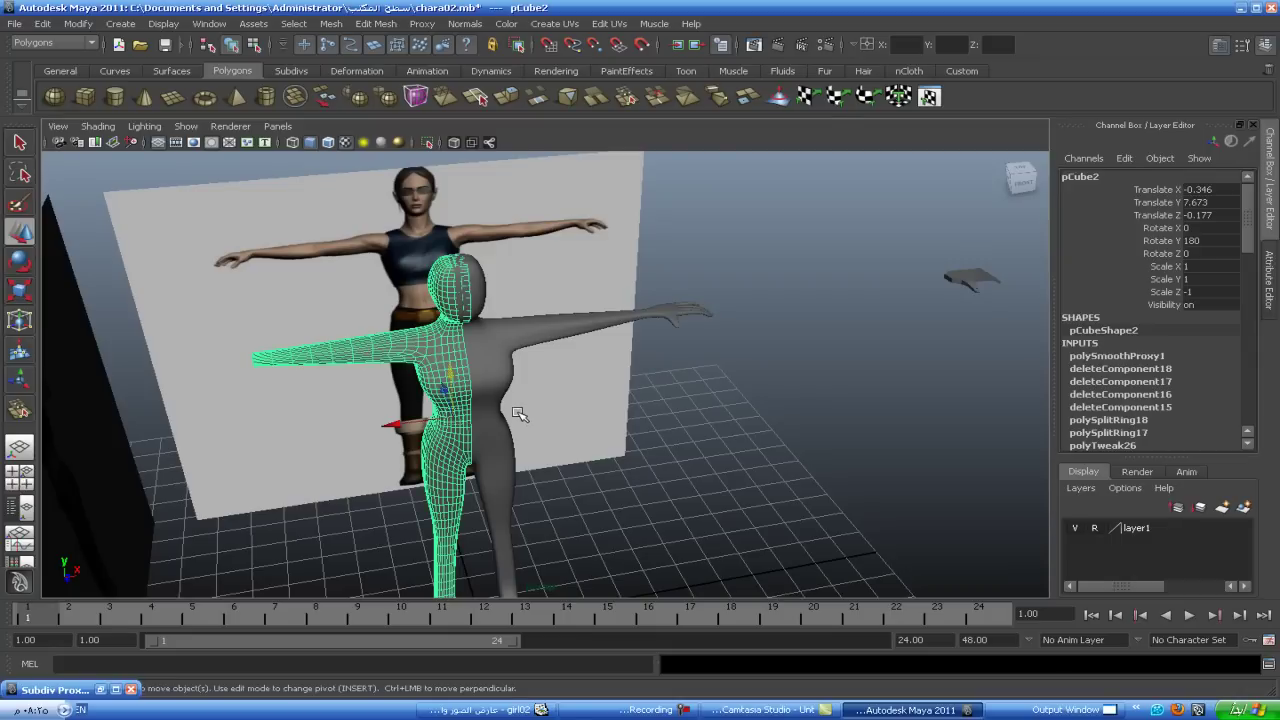
pyautogui.click(519, 414)
# - Create a new Subdiv Proxy with Mirror Behavior set to Half
pyautogui.click(426, 26)
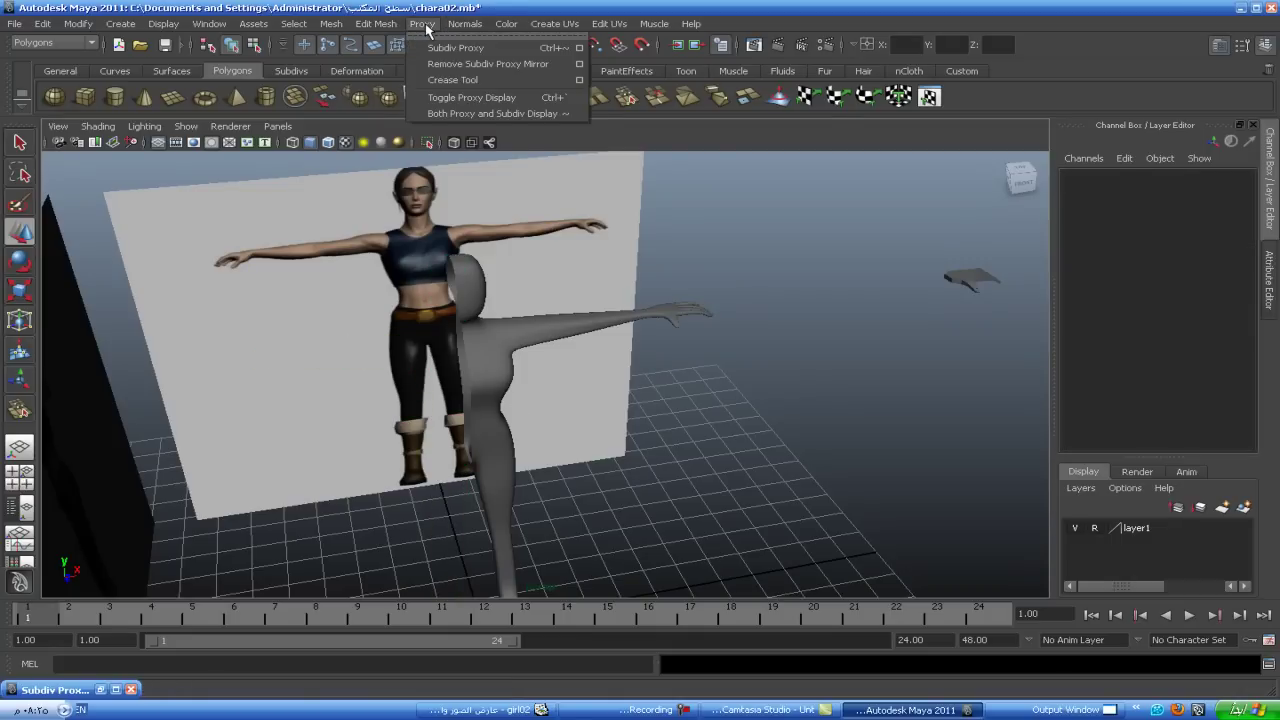
pyautogui.click(579, 48)
pyautogui.click(820, 528)
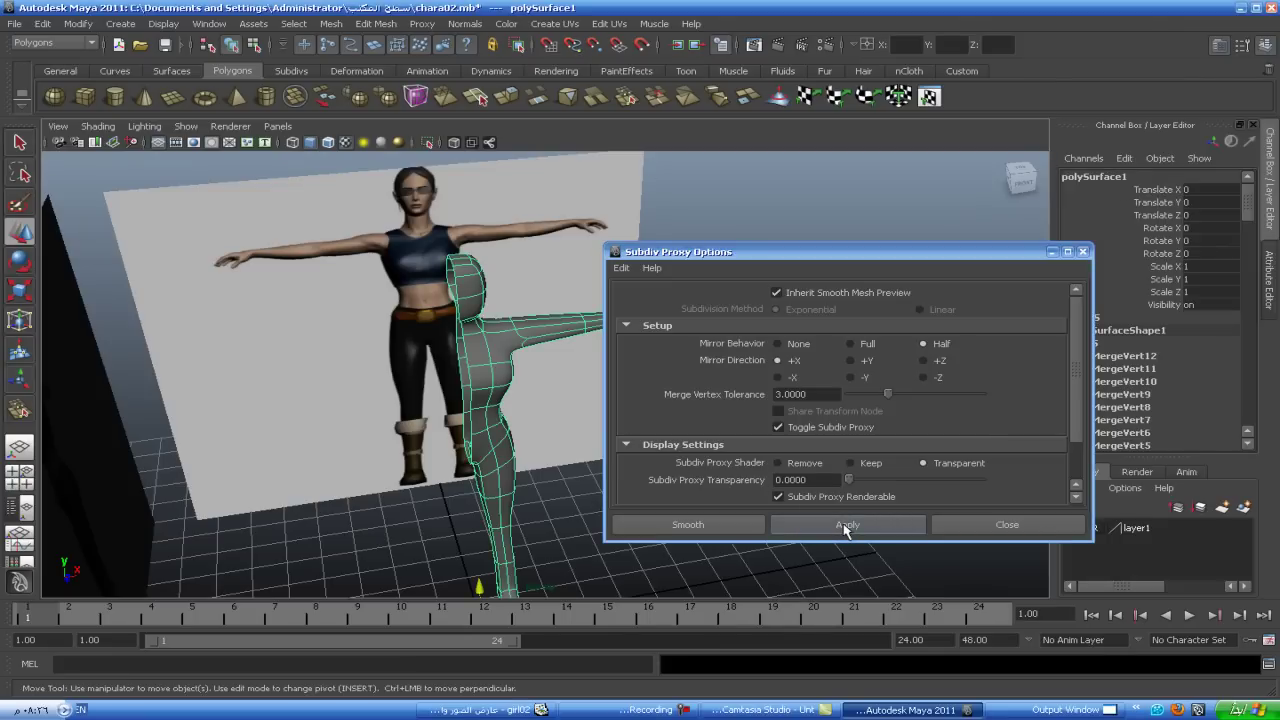
pyautogui.click(845, 527)
pyautogui.click(979, 524)
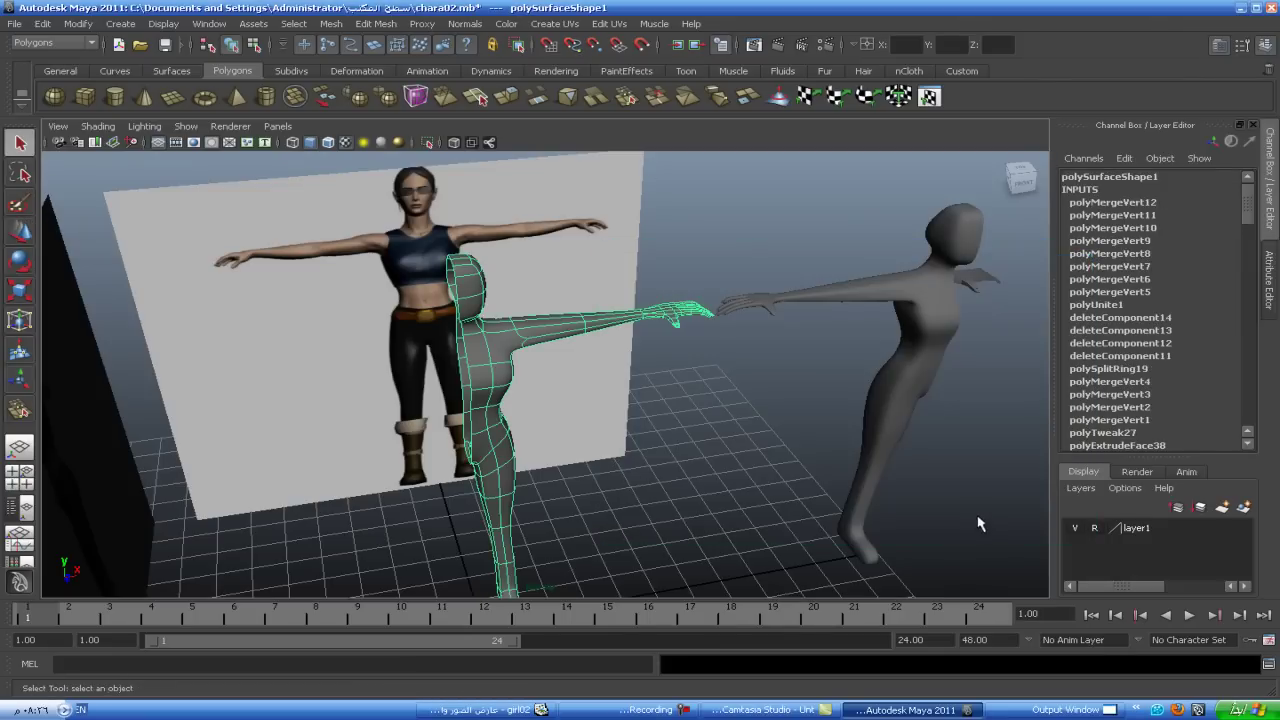
pyautogui.click(910, 412)
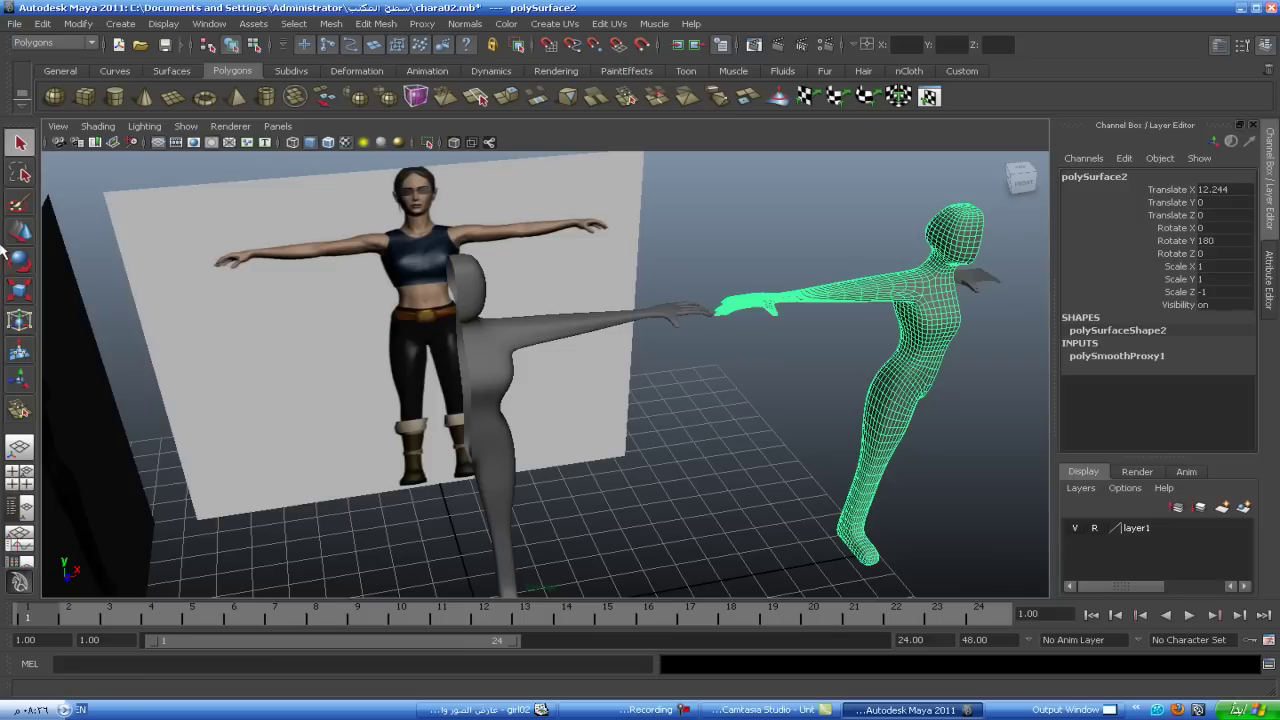
# - Move polySurface2 along X onto the low-poly half and check the alignment
pyautogui.press('w')
pyautogui.moveTo(838, 563); pyautogui.dragTo(404, 522)
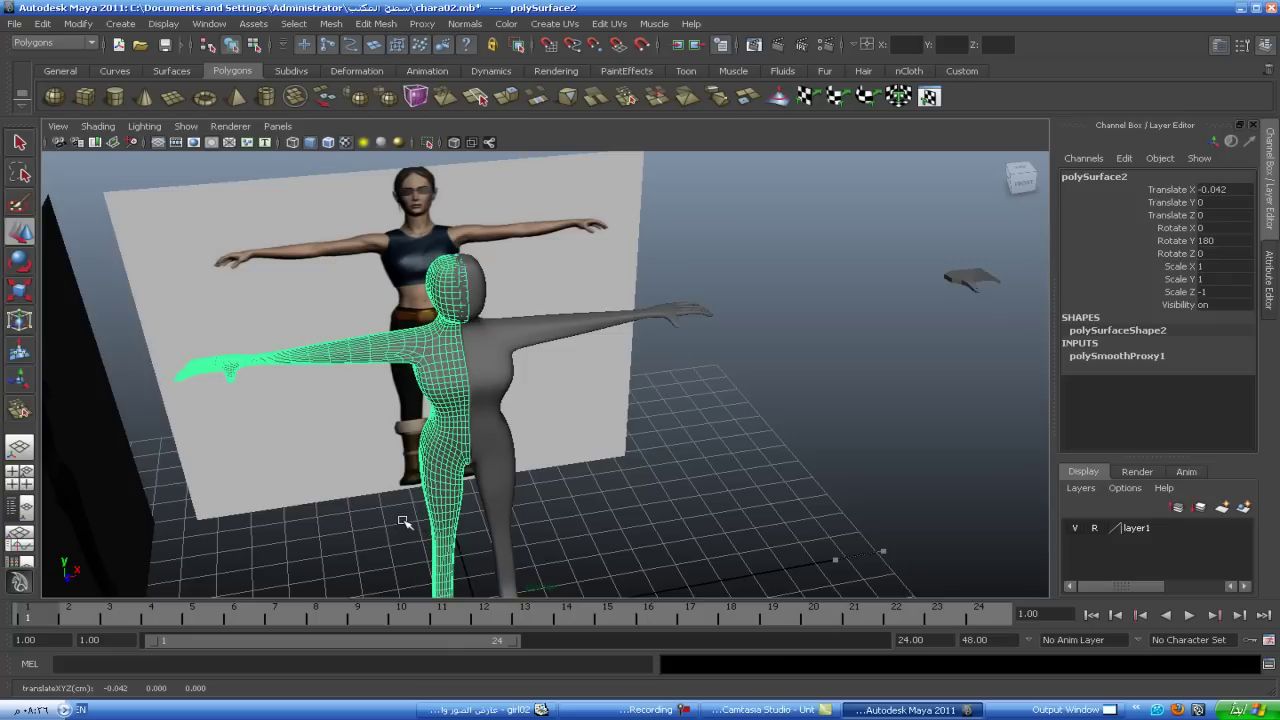
pyautogui.click(730, 458)
pyautogui.moveTo(714, 463)
pyautogui.keyDown('alt'); pyautogui.mouseDown()
pyautogui.moveTo(763, 483)
pyautogui.moveTo(684, 441)
pyautogui.moveTo(537, 495)
pyautogui.mouseUp(); pyautogui.keyUp('alt')
pyautogui.click(477, 501)
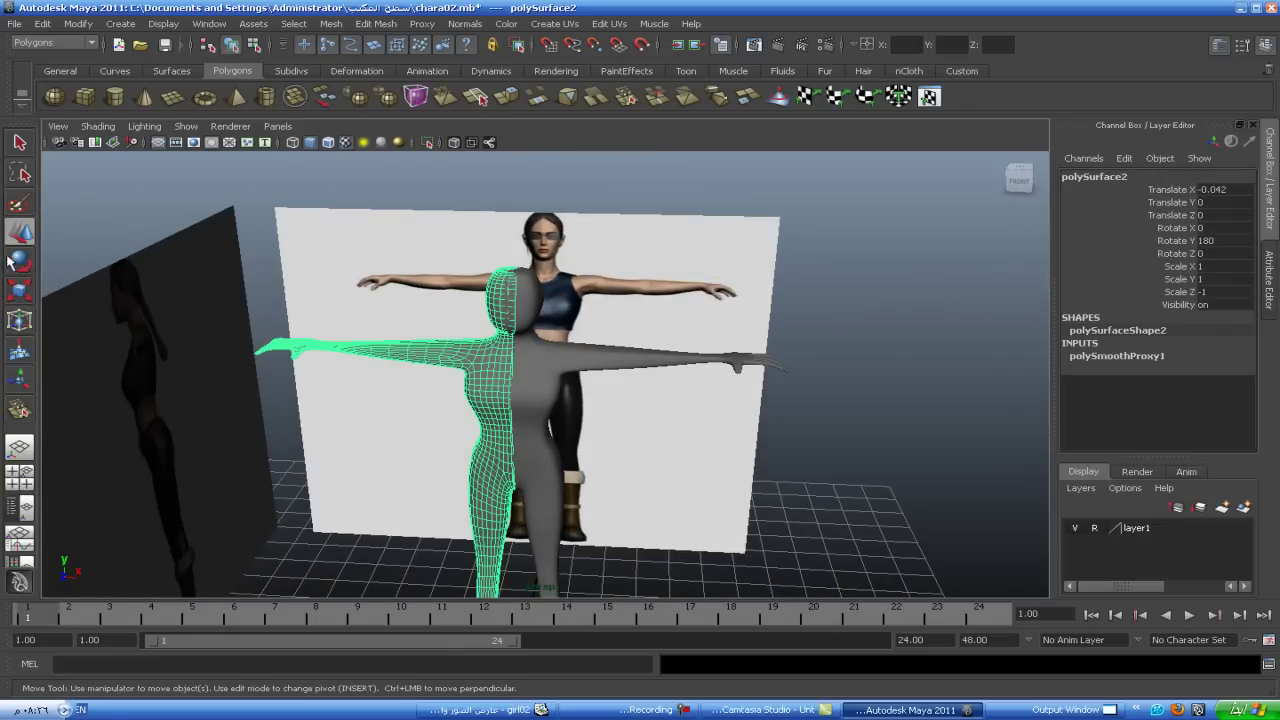
pyautogui.scroll(-3, 365, 458)
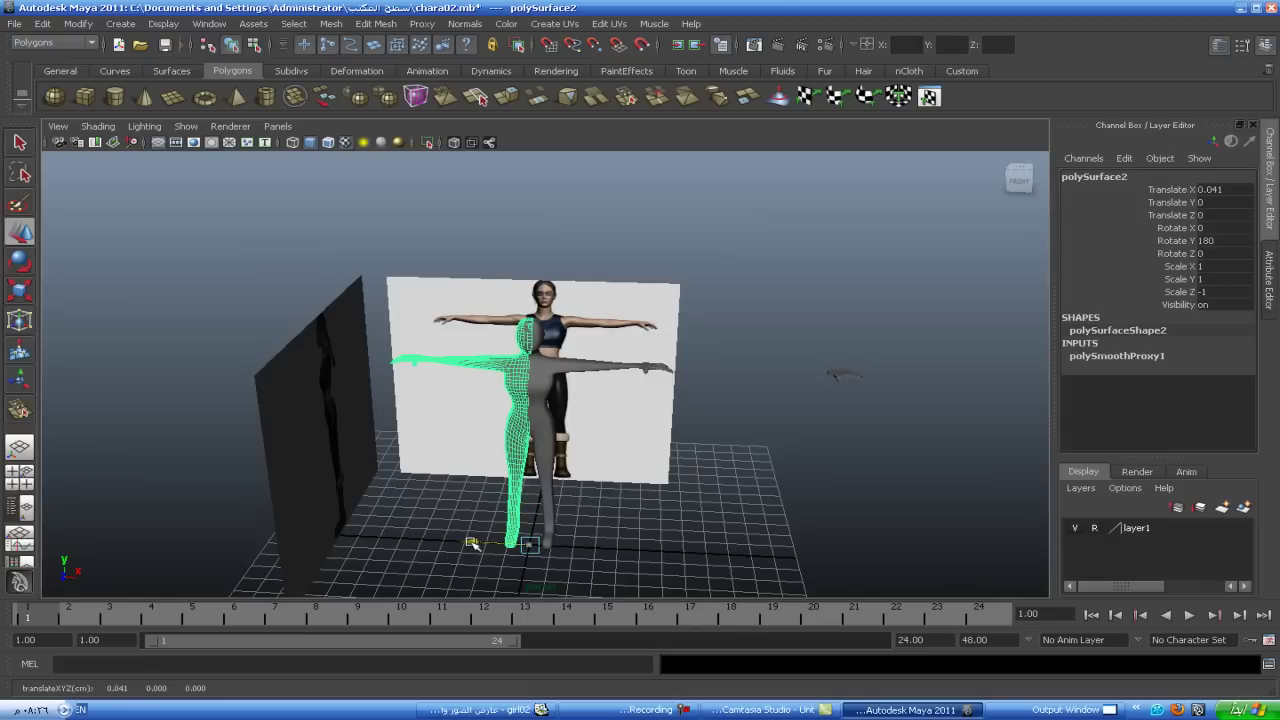
pyautogui.click(643, 531)
pyautogui.moveTo(594, 522)
pyautogui.keyDown('alt'); pyautogui.mouseDown()
pyautogui.moveTo(666, 506)
pyautogui.moveTo(629, 583)
pyautogui.moveTo(597, 594)
pyautogui.moveTo(550, 512)
pyautogui.moveTo(394, 457)
pyautogui.moveTo(420, 503)
pyautogui.moveTo(559, 522)
pyautogui.moveTo(545, 535)
pyautogui.mouseUp(); pyautogui.keyUp('alt')
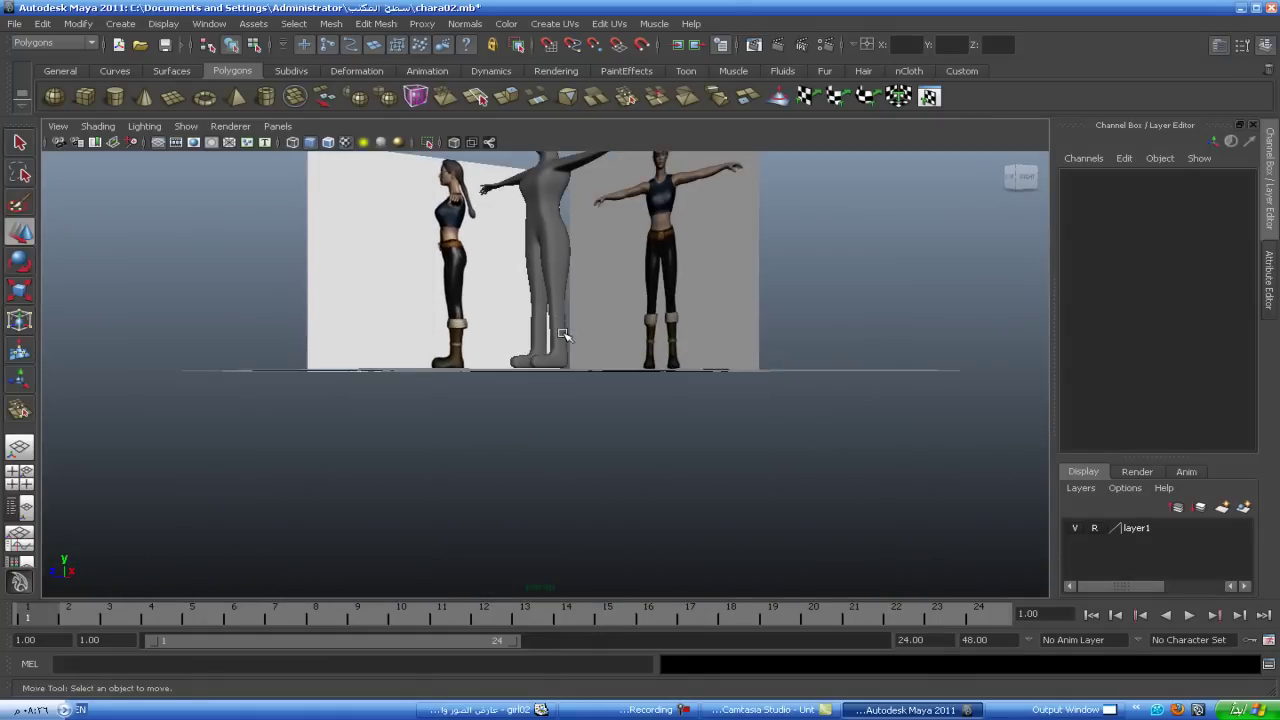
pyautogui.keyDown('alt'); pyautogui.moveTo(545, 535); pyautogui.dragTo(527, 553, button='right'); pyautogui.keyUp('alt')
pyautogui.moveTo(527, 352)
pyautogui.keyDown('alt'); pyautogui.mouseDown()
pyautogui.moveTo(586, 420)
pyautogui.moveTo(529, 375)
pyautogui.mouseUp(); pyautogui.keyUp('alt')
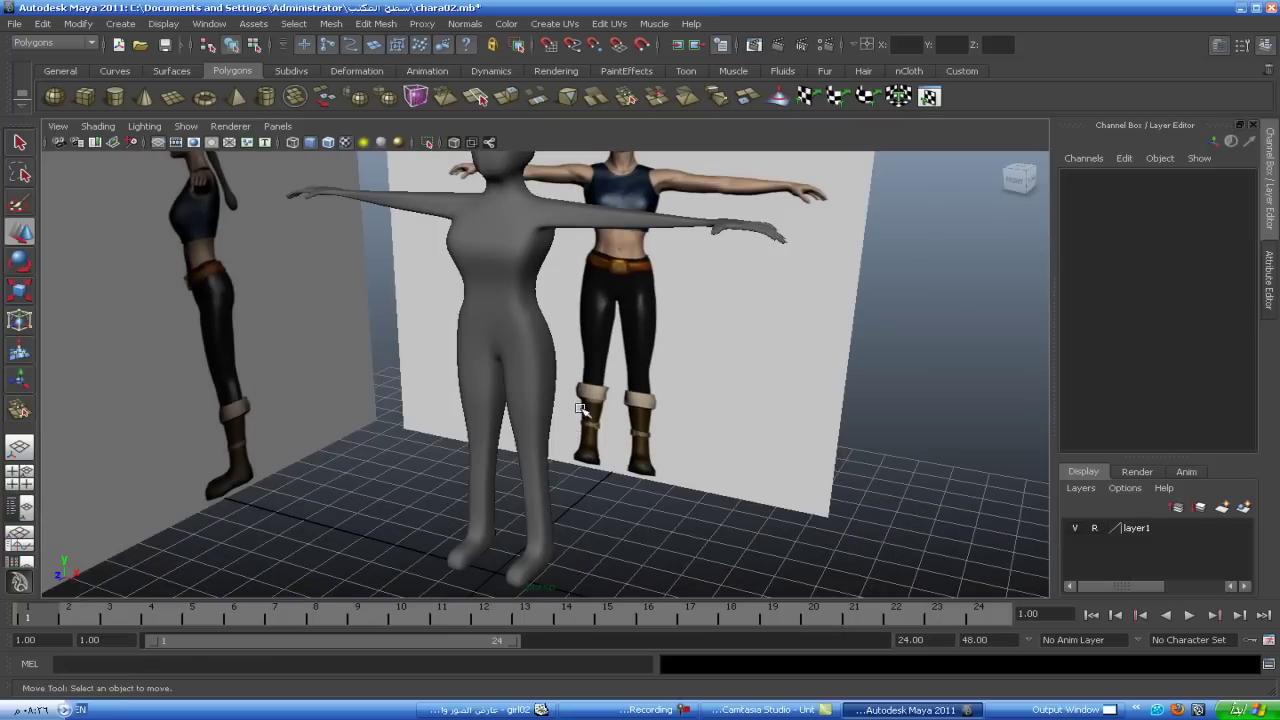
pyautogui.keyDown('alt'); pyautogui.moveTo(556, 466); pyautogui.dragTo(612, 489); pyautogui.keyUp('alt')
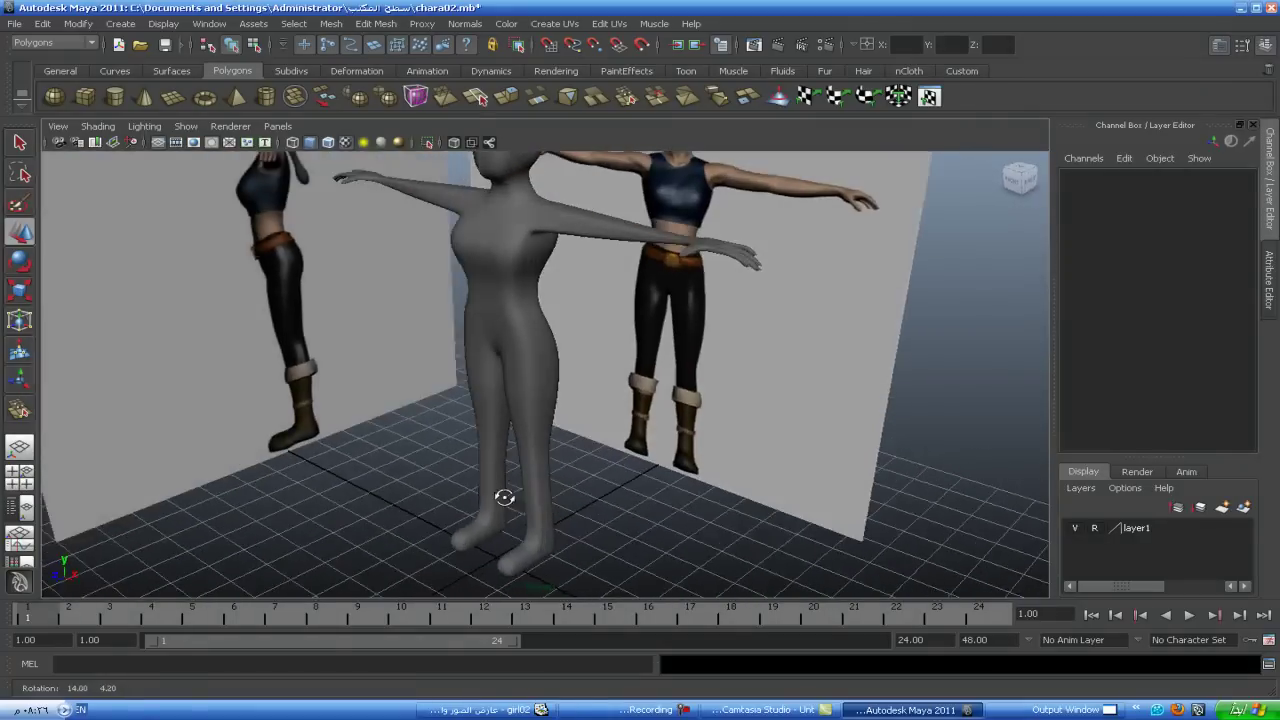
pyautogui.keyDown('alt'); pyautogui.moveTo(723, 458); pyautogui.dragTo(500, 494); pyautogui.keyUp('alt')
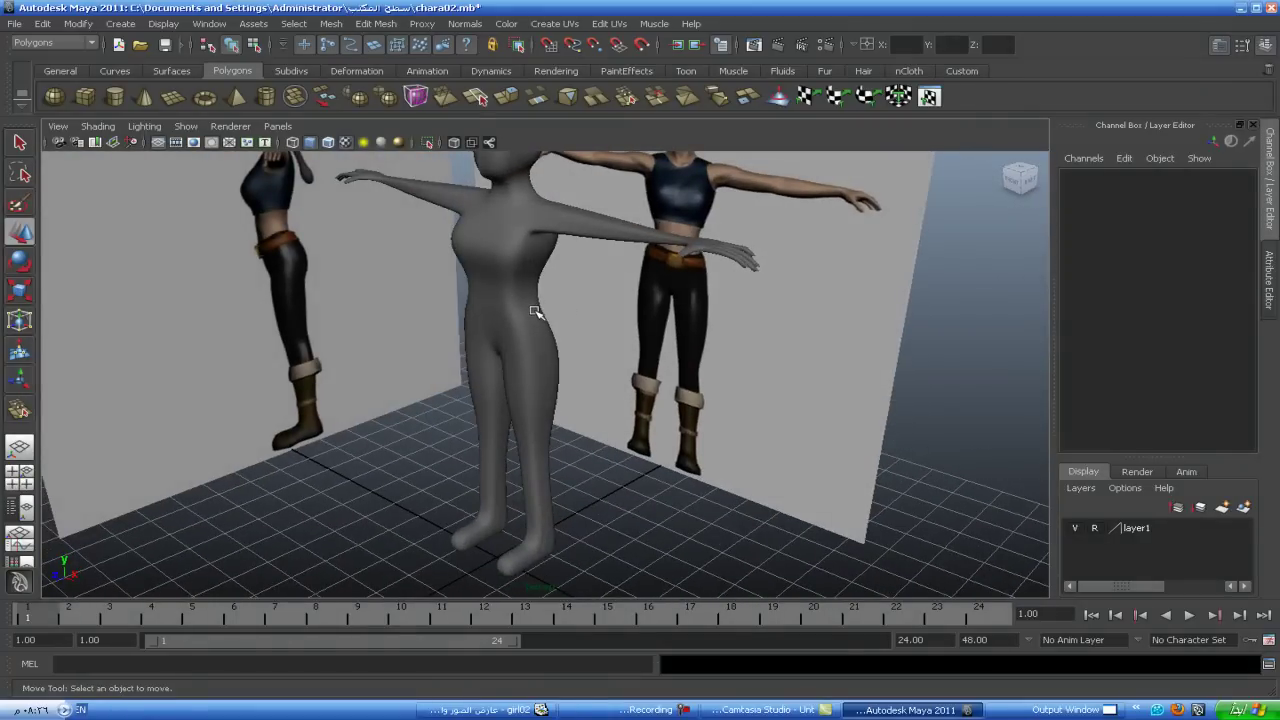
# - Show polySurface1 as its low-poly cage with the 1 key
pyautogui.click(535, 312)
pyautogui.press('1')
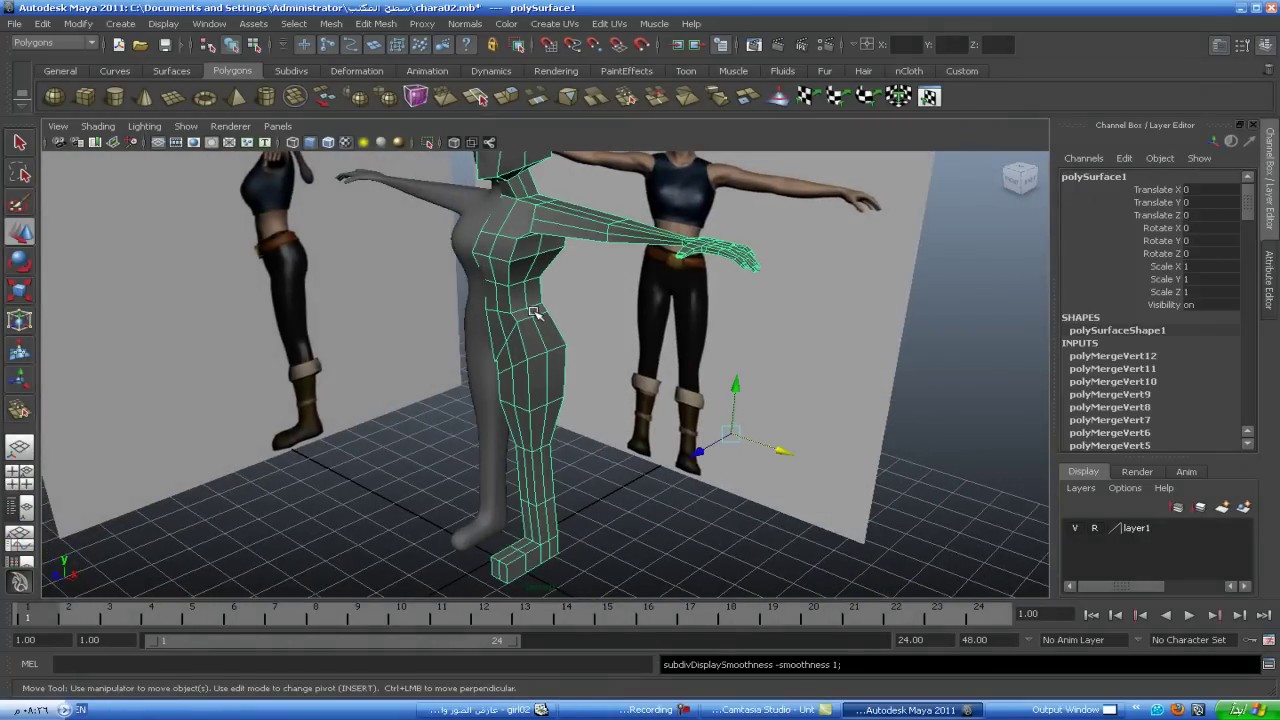
pyautogui.keyDown('alt'); pyautogui.moveTo(540, 350); pyautogui.dragTo(528, 353); pyautogui.keyUp('alt')
# - In Edge mode, select the edge loop running down the leg and nudge it sideways to follow the reference
pyautogui.moveTo(540, 343); pyautogui.dragTo(540, 373, button='right')
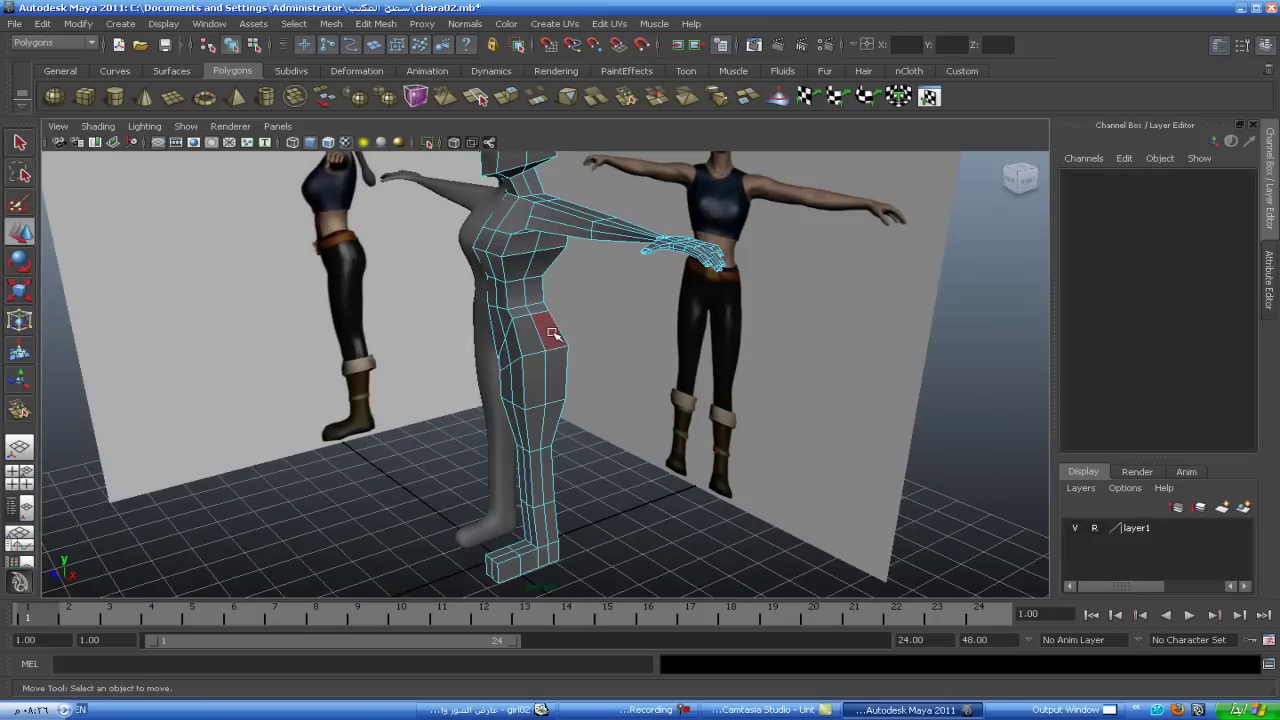
pyautogui.moveTo(545, 331); pyautogui.dragTo(553, 397, button='right')
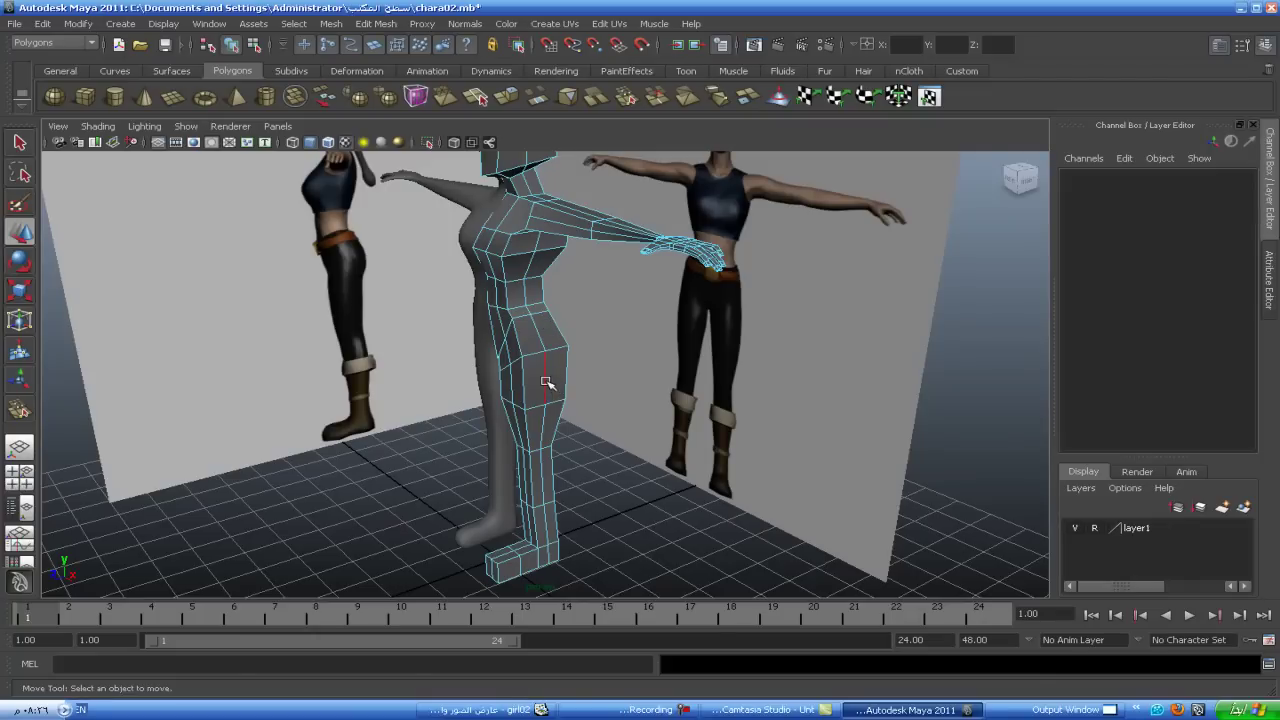
pyautogui.click(545, 382)
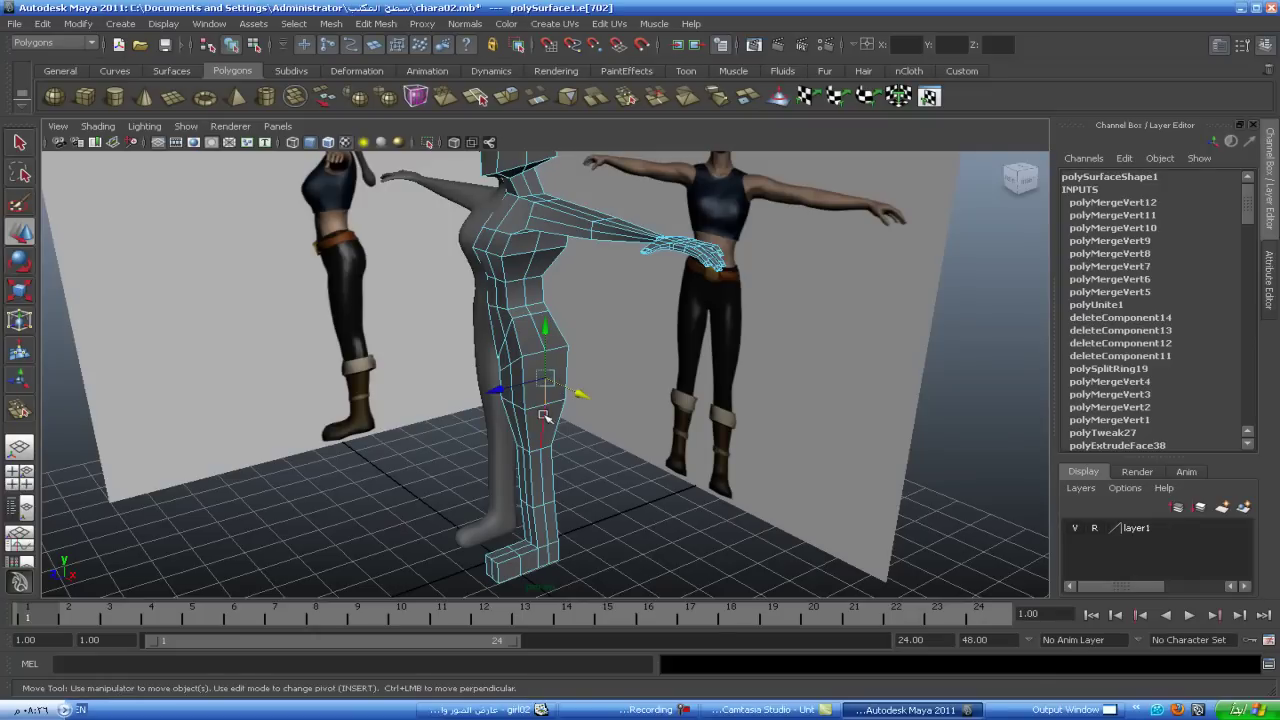
pyautogui.doubleClick(546, 521)
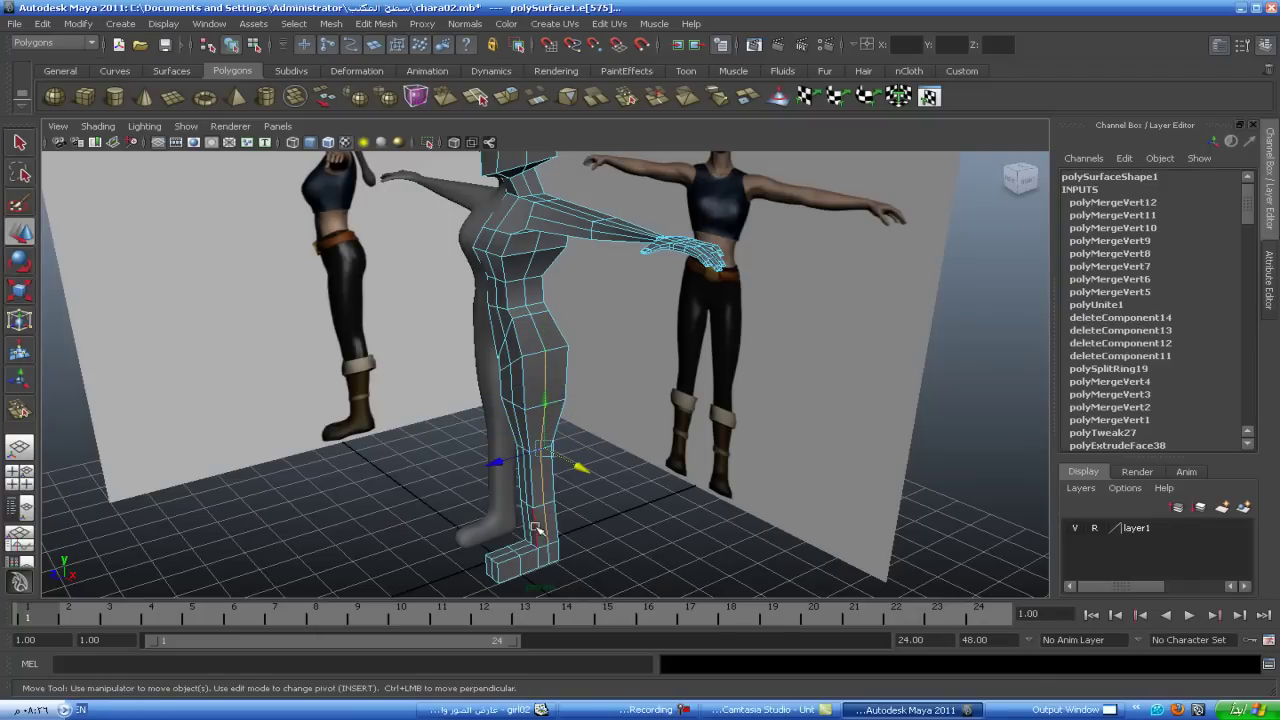
pyautogui.keyDown('shift'); pyautogui.click(548, 557); pyautogui.keyUp('shift')
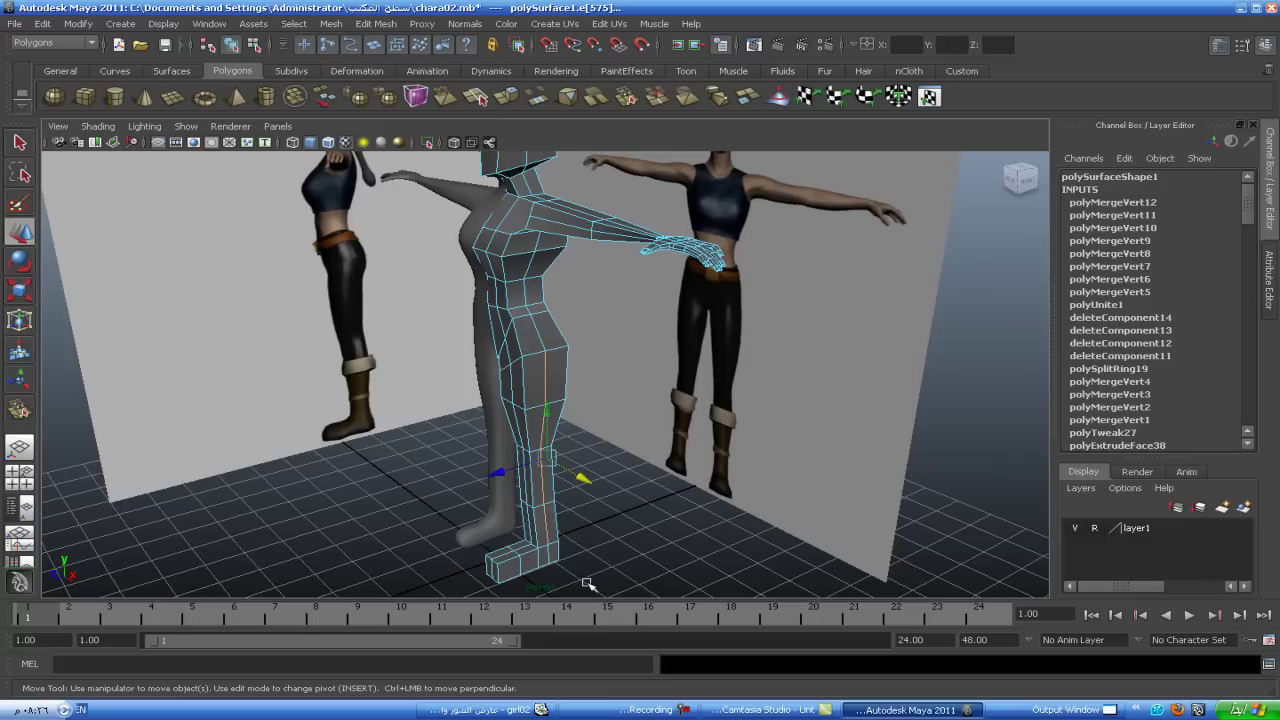
pyautogui.keyDown('shift'); pyautogui.click(550, 553); pyautogui.keyUp('shift')
pyautogui.keyDown('shift'); pyautogui.click(539, 338); pyautogui.keyUp('shift')
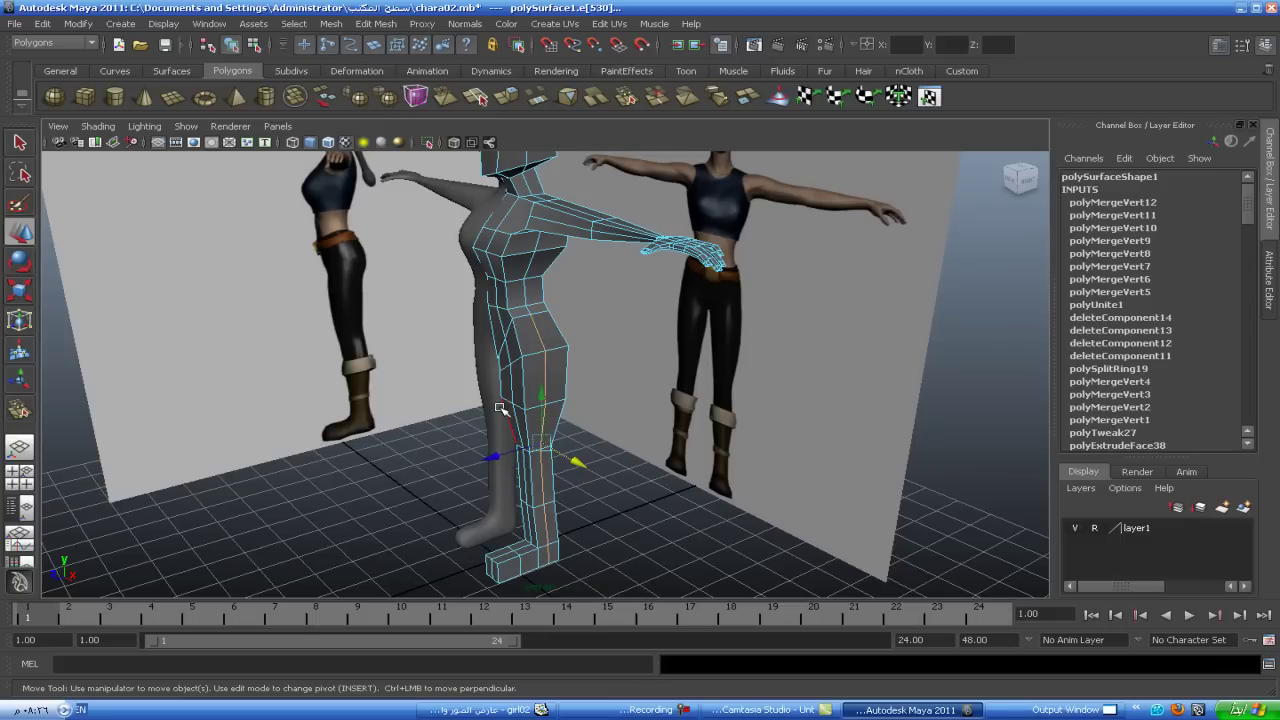
pyautogui.keyDown('alt'); pyautogui.moveTo(573, 524); pyautogui.dragTo(571, 531); pyautogui.keyUp('alt')
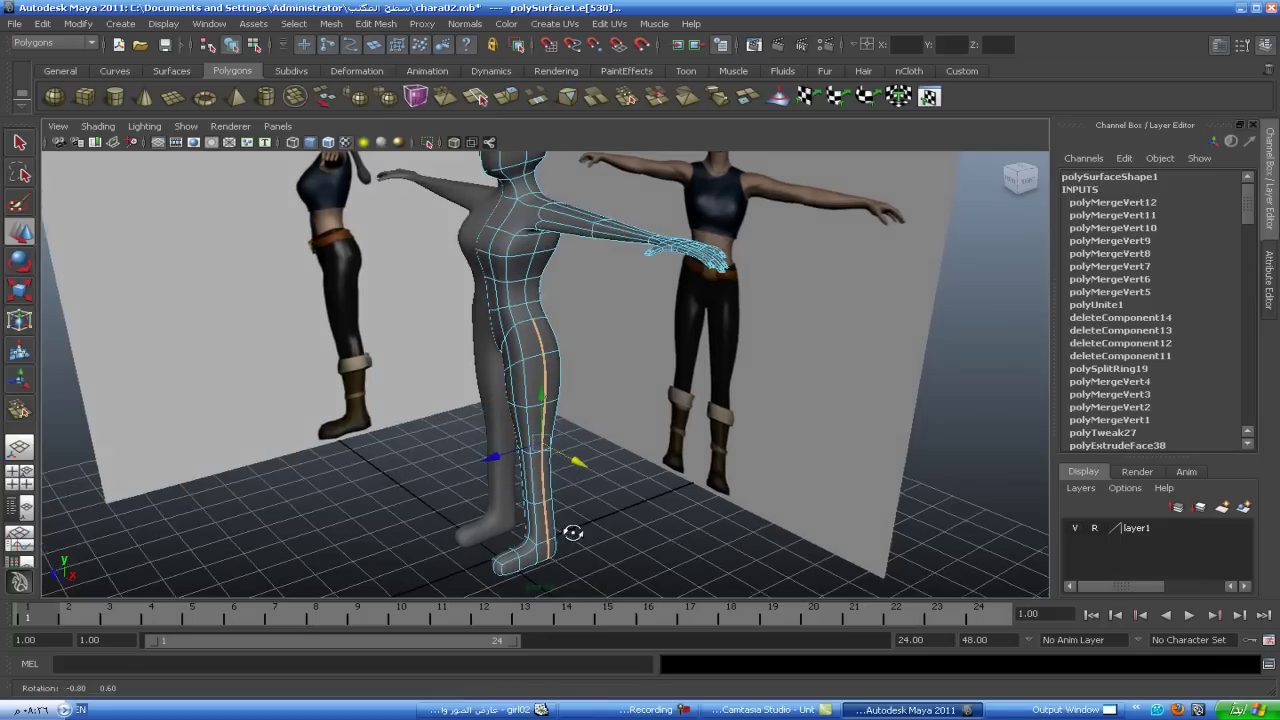
pyautogui.moveTo(583, 459); pyautogui.dragTo(590, 494)
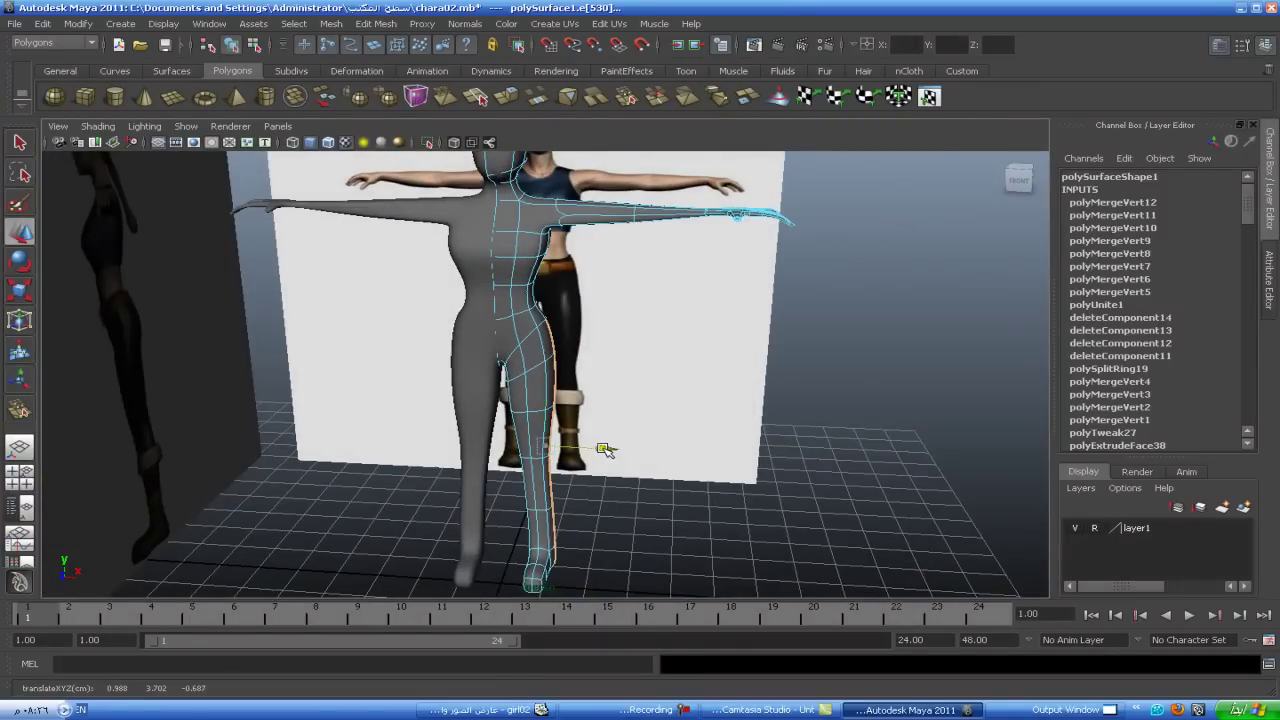
pyautogui.moveTo(590, 494)
pyautogui.keyDown('alt'); pyautogui.mouseDown()
pyautogui.moveTo(668, 468)
pyautogui.moveTo(714, 434)
pyautogui.moveTo(610, 481)
pyautogui.mouseUp(); pyautogui.keyUp('alt')
# - Select the edges down the lower leg and move them to reshape the calf, checking with smooth preview
pyautogui.press('1')
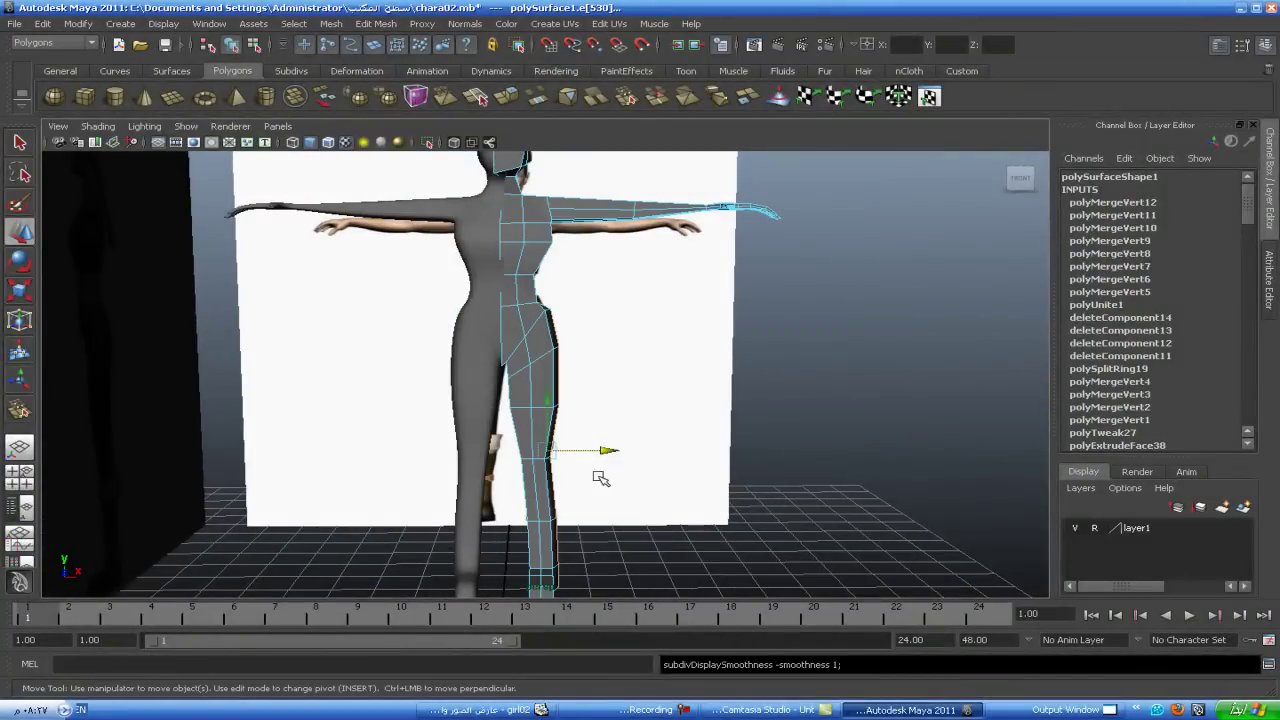
pyautogui.keyDown('alt'); pyautogui.moveTo(614, 534); pyautogui.dragTo(506, 405); pyautogui.keyUp('alt')
pyautogui.rightClick(511, 386)
pyautogui.click(511, 386)
pyautogui.click(519, 448)
pyautogui.click(525, 481)
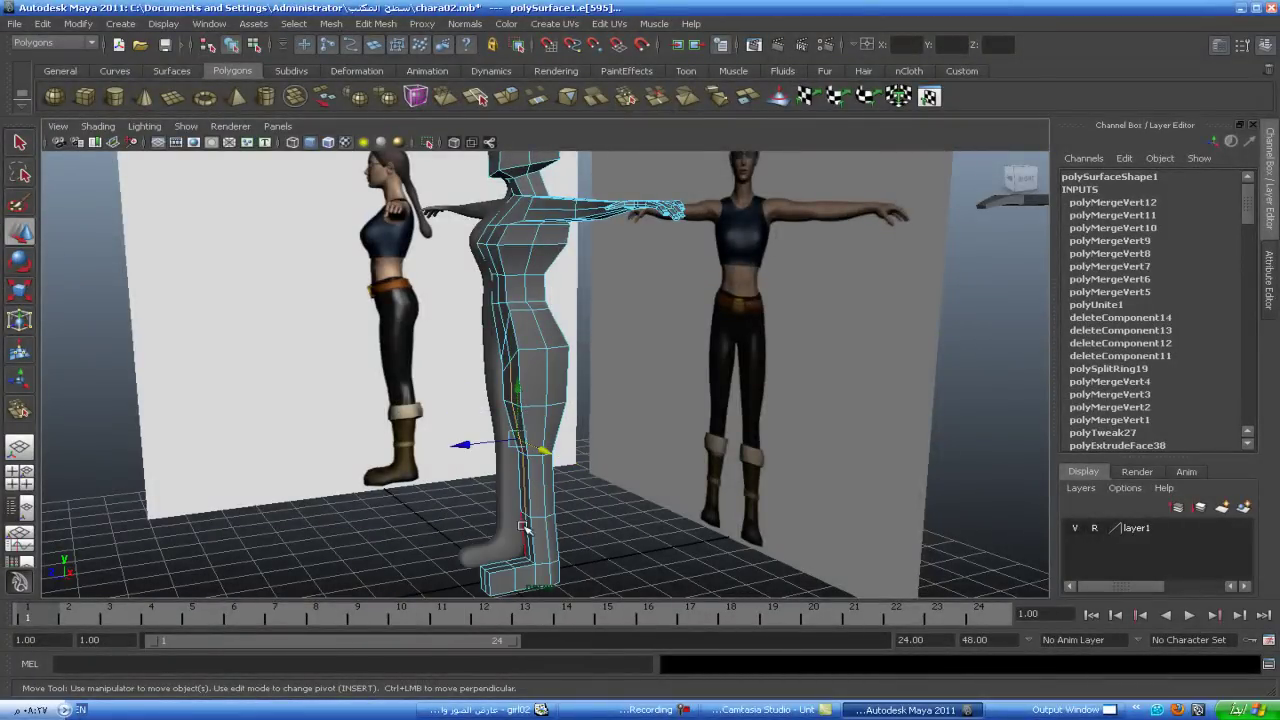
pyautogui.click(515, 517)
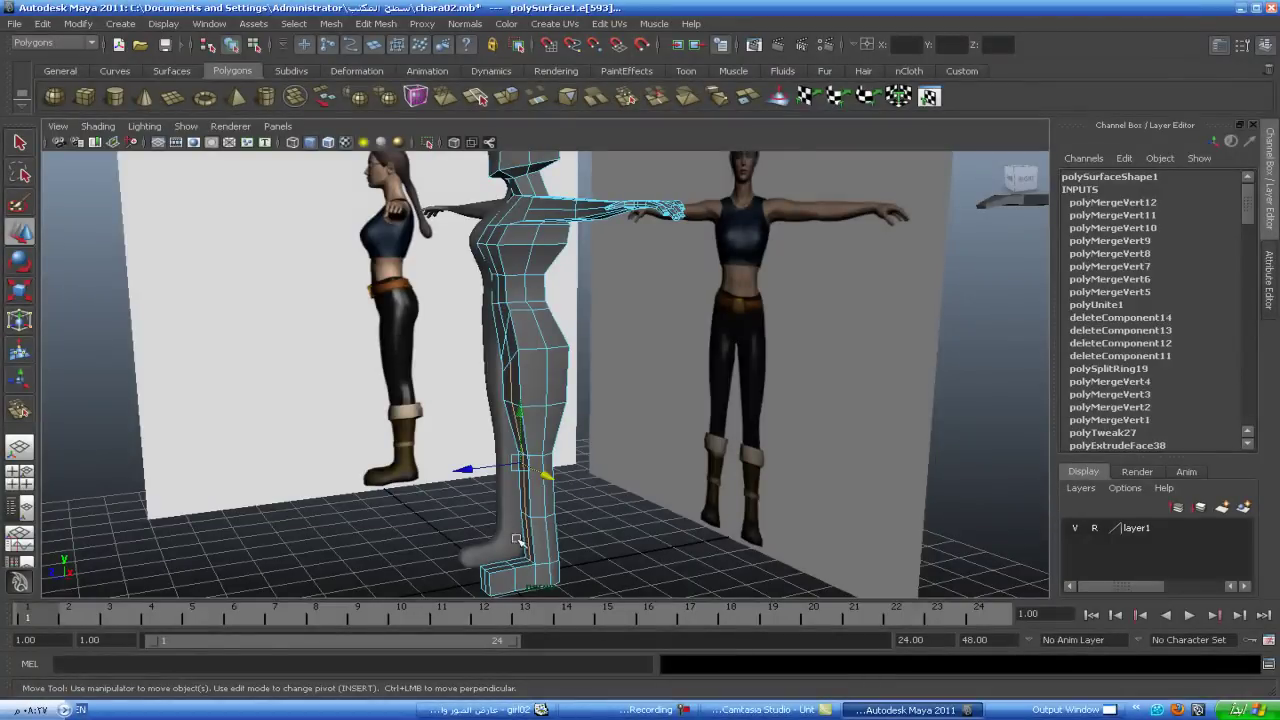
pyautogui.press('3')
pyautogui.moveTo(490, 473); pyautogui.dragTo(477, 468)
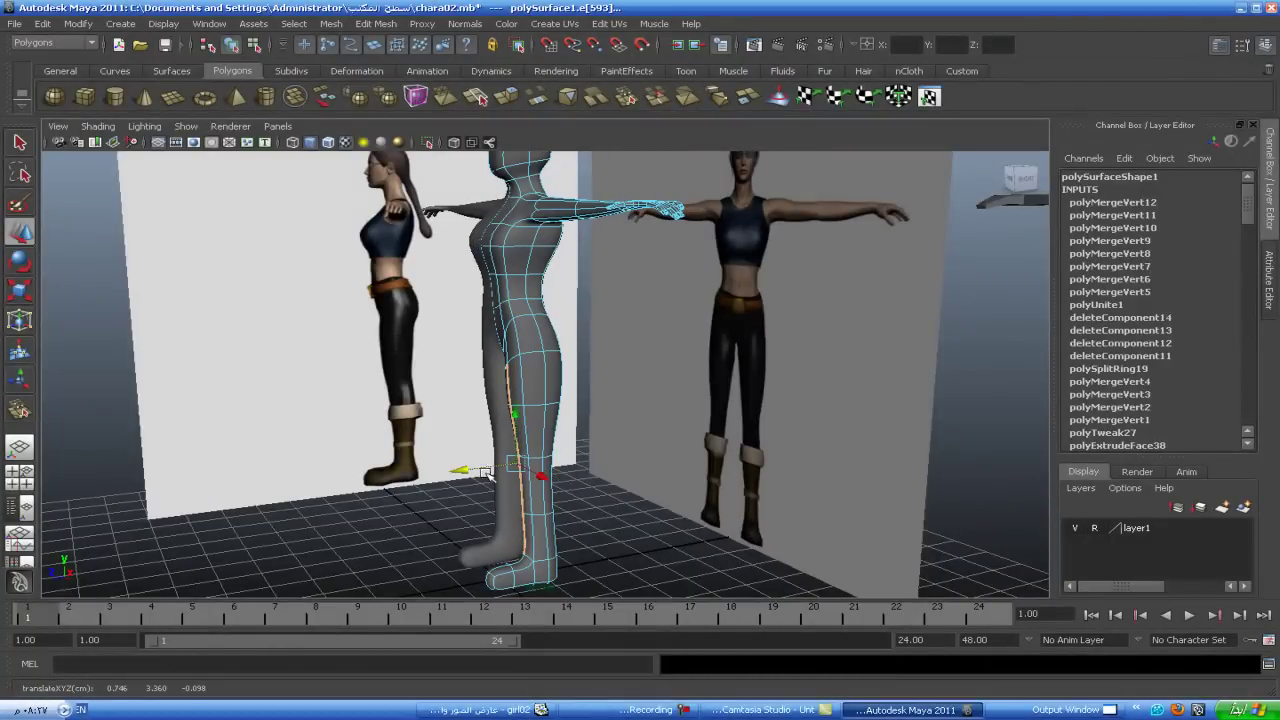
pyautogui.click(605, 558)
pyautogui.moveTo(615, 560)
pyautogui.keyDown('alt'); pyautogui.mouseDown()
pyautogui.moveTo(666, 515)
pyautogui.moveTo(840, 471)
pyautogui.moveTo(803, 491)
pyautogui.moveTo(783, 480)
pyautogui.moveTo(731, 498)
pyautogui.mouseUp(); pyautogui.keyUp('alt')
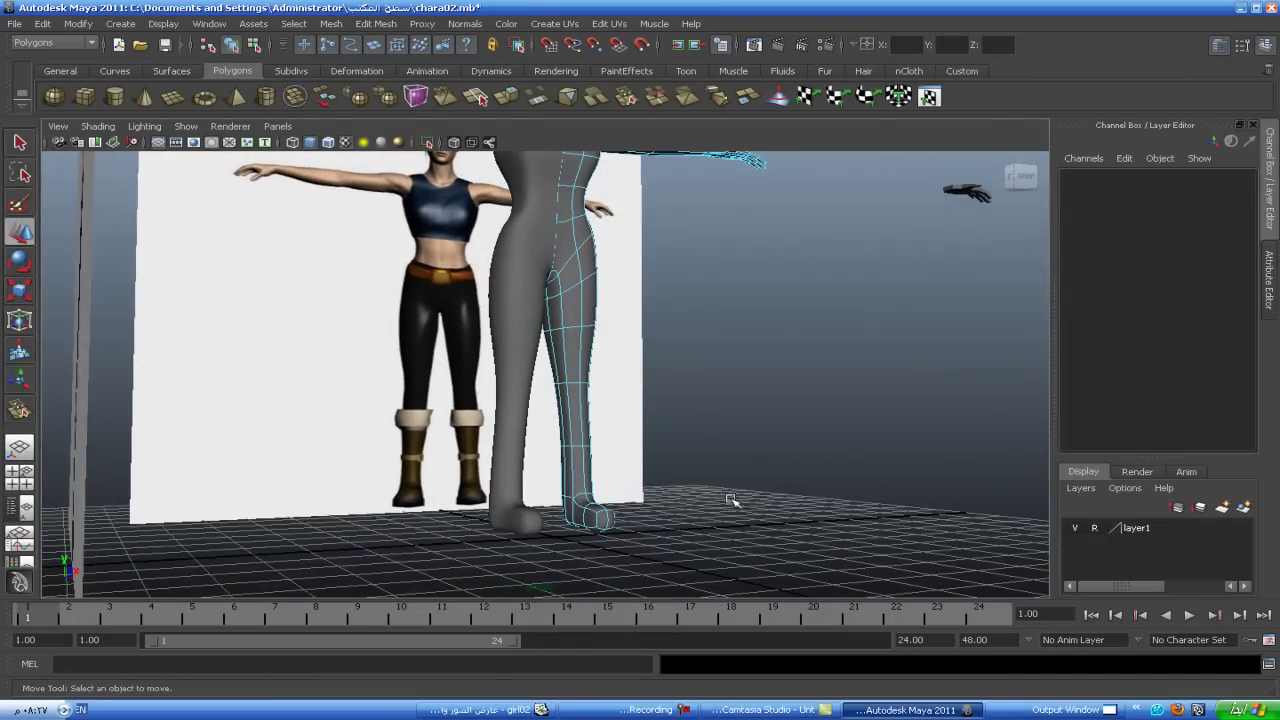
# - Select edges on the chest and lower torso and nudge them to reshape the waist
pyautogui.press('1')
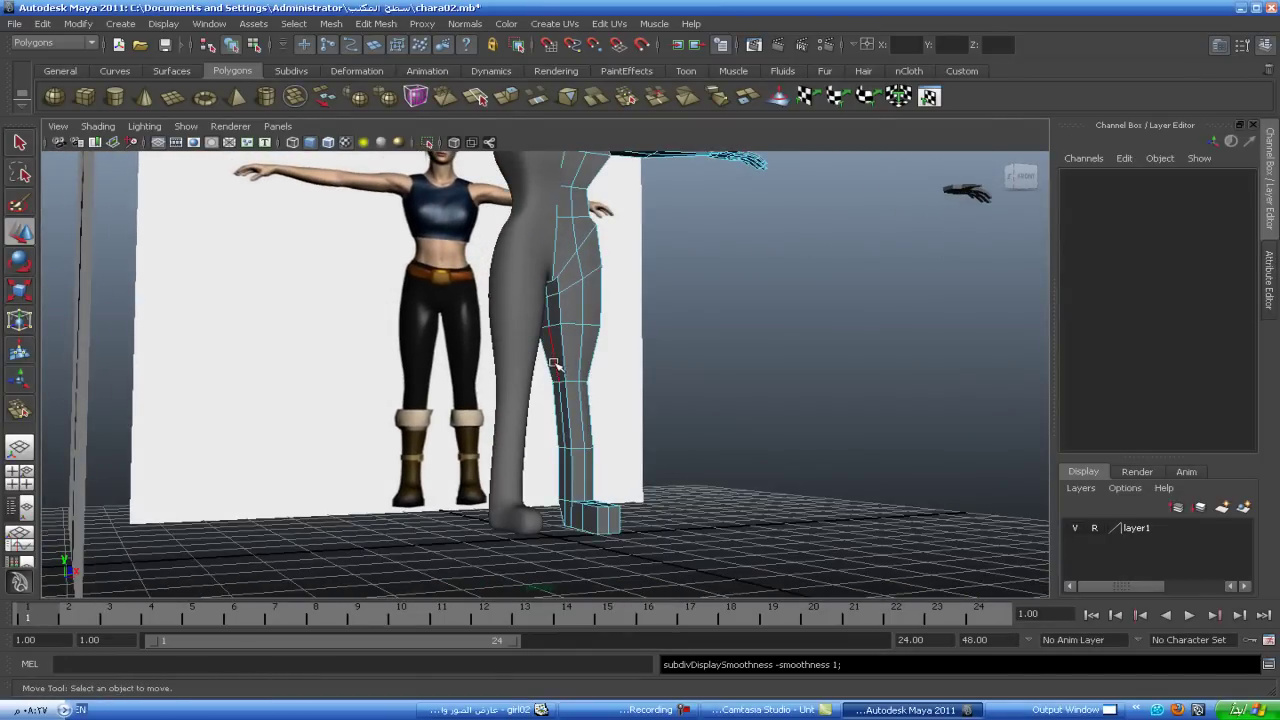
pyautogui.click(553, 363)
pyautogui.click(564, 505)
pyautogui.click(565, 512)
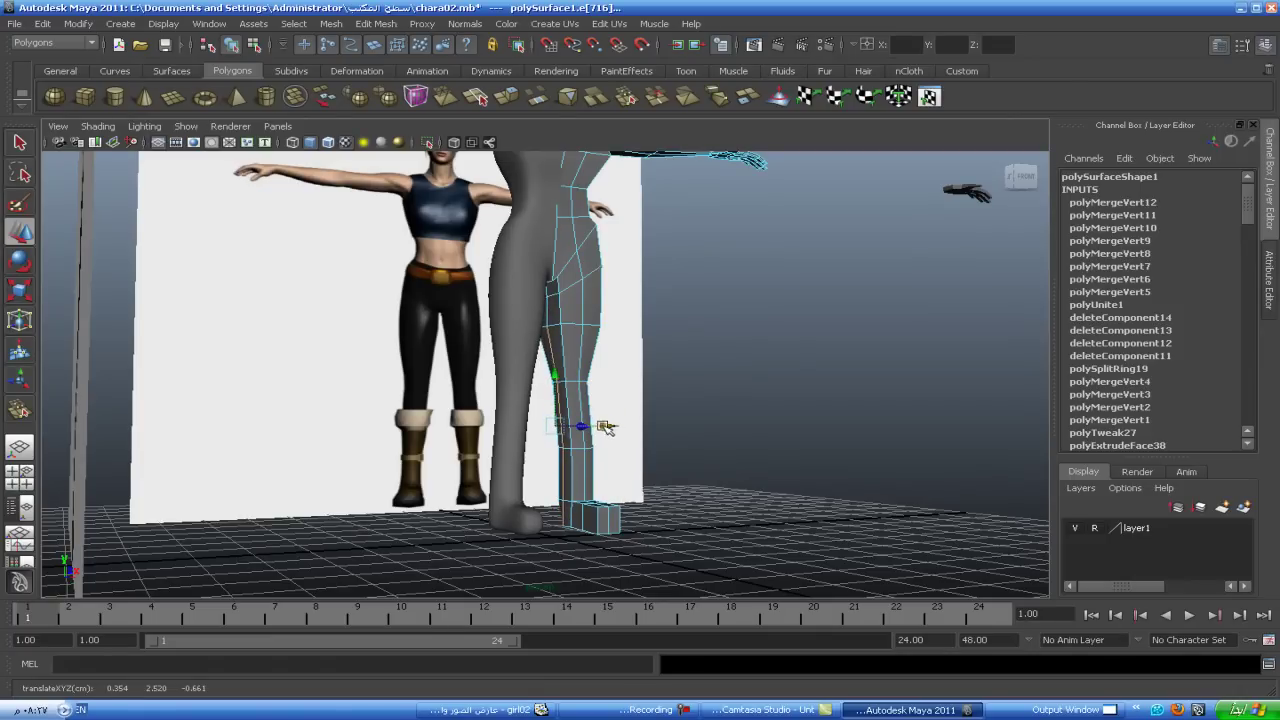
pyautogui.keyDown('alt'); pyautogui.moveTo(691, 452); pyautogui.dragTo(699, 461, button='middle'); pyautogui.keyUp('alt')
pyautogui.moveTo(699, 461)
pyautogui.keyDown('alt'); pyautogui.mouseDown()
pyautogui.moveTo(597, 530)
pyautogui.moveTo(476, 342)
pyautogui.moveTo(493, 357)
pyautogui.mouseUp(); pyautogui.keyUp('alt')
pyautogui.click(489, 361)
pyautogui.click(487, 422)
pyautogui.moveTo(491, 438); pyautogui.dragTo(519, 452, button='middle')
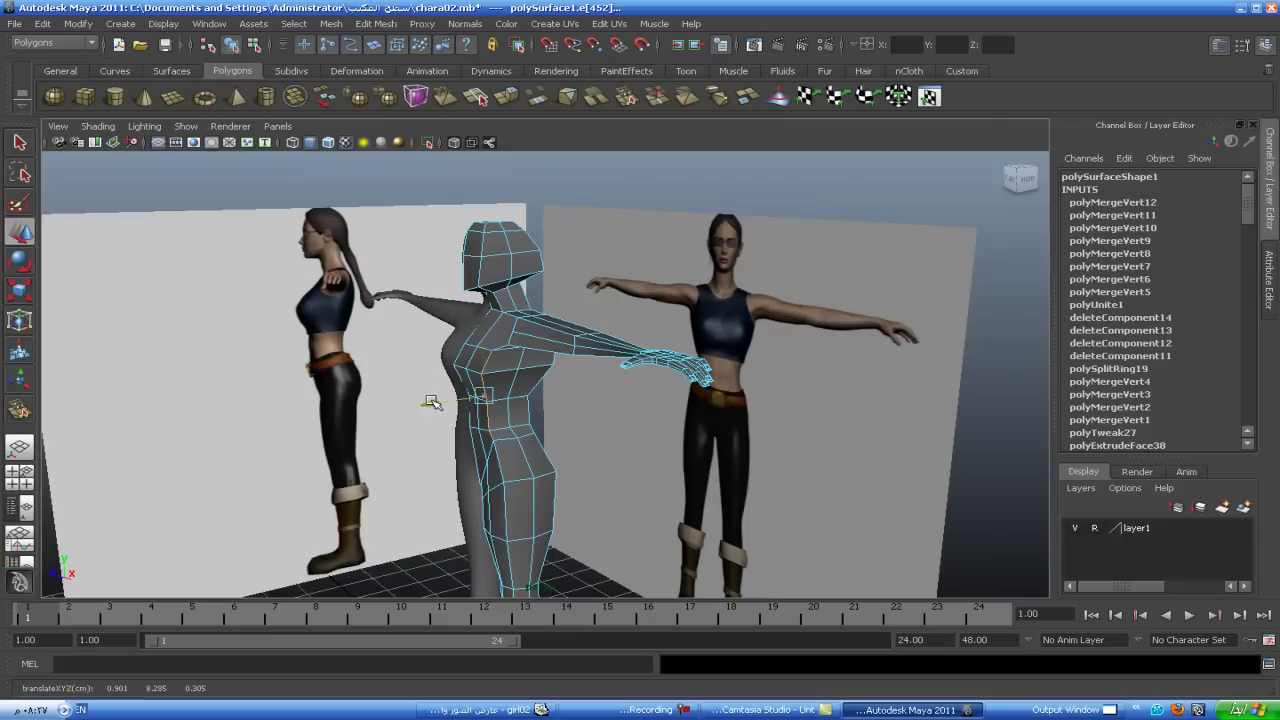
# - Inspect the torso edges from side and front angles, then clear the edge selection
pyautogui.moveTo(436, 402)
pyautogui.keyDown('alt'); pyautogui.mouseDown()
pyautogui.moveTo(517, 420)
pyautogui.moveTo(603, 333)
pyautogui.moveTo(480, 412)
pyautogui.mouseUp(); pyautogui.keyUp('alt')
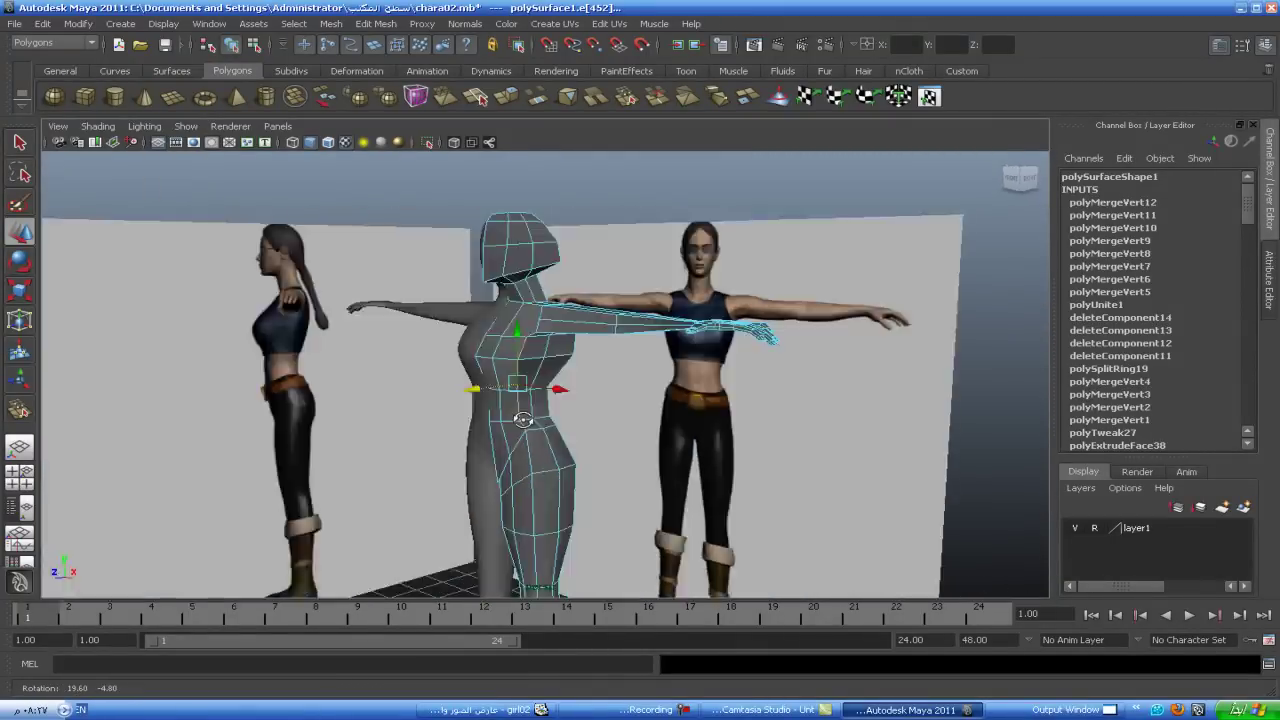
pyautogui.keyDown('alt'); pyautogui.moveTo(549, 405); pyautogui.dragTo(381, 427); pyautogui.keyUp('alt')
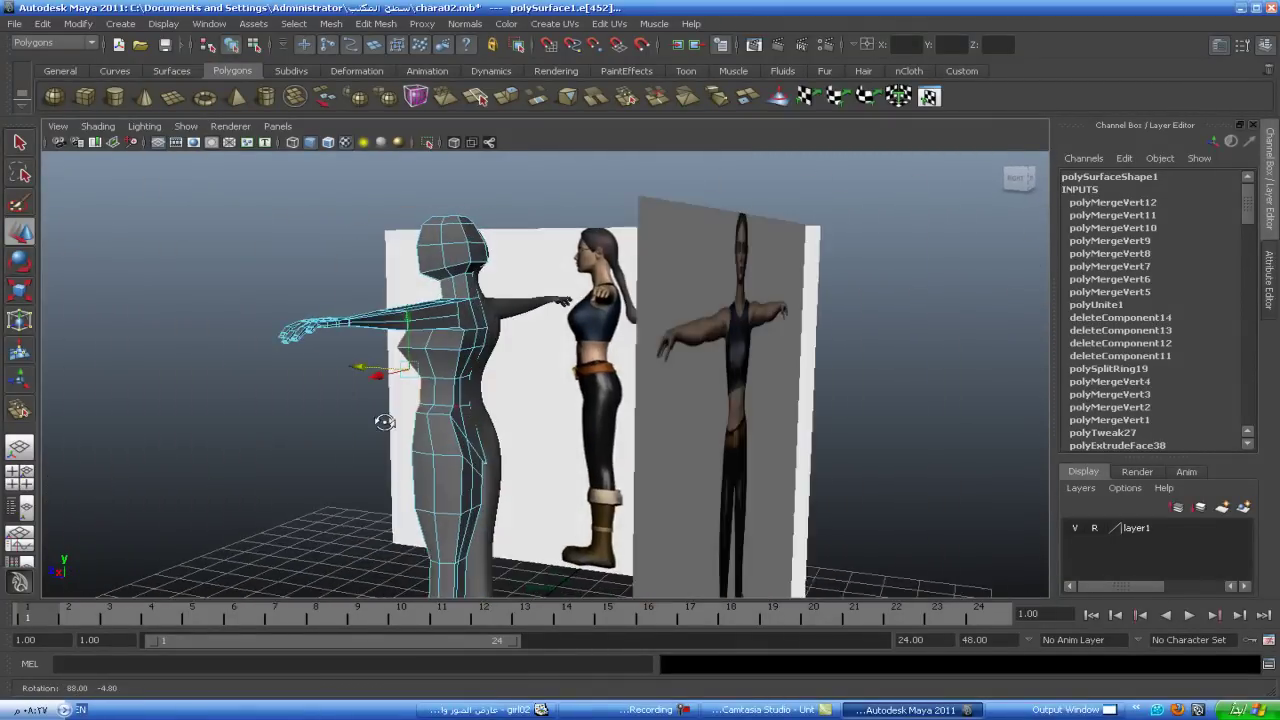
pyautogui.click(450, 374)
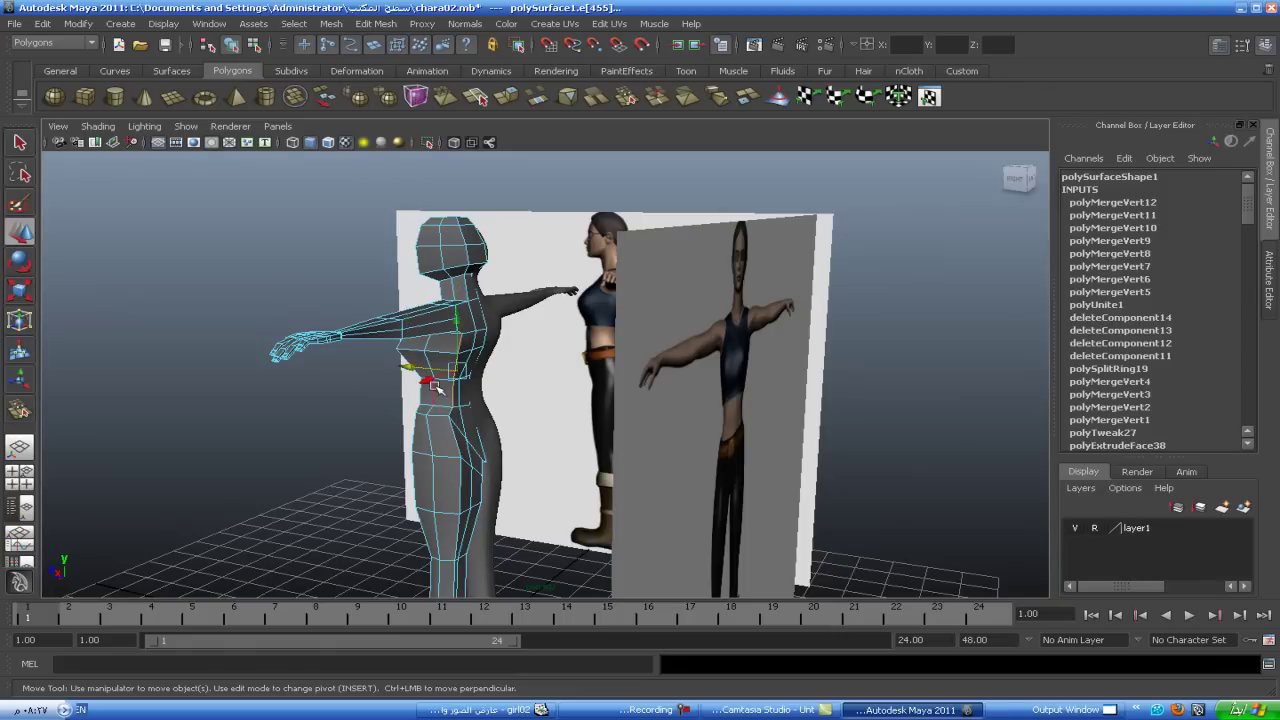
pyautogui.moveTo(418, 369)
pyautogui.keyDown('alt'); pyautogui.mouseDown()
pyautogui.moveTo(546, 381)
pyautogui.moveTo(860, 347)
pyautogui.mouseUp(); pyautogui.keyUp('alt')
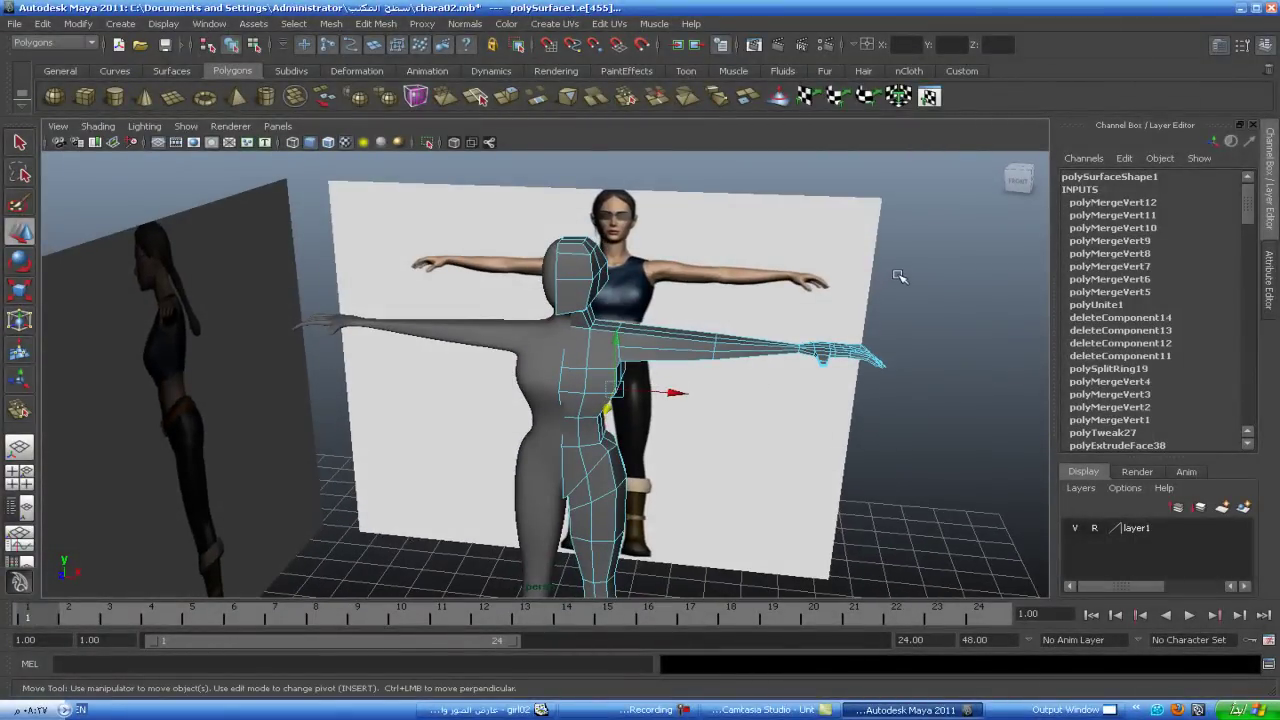
pyautogui.click(900, 277)
# - Preview the body smoothed, return to Object Mode and select the polySurface1 body mesh
pyautogui.press('3')
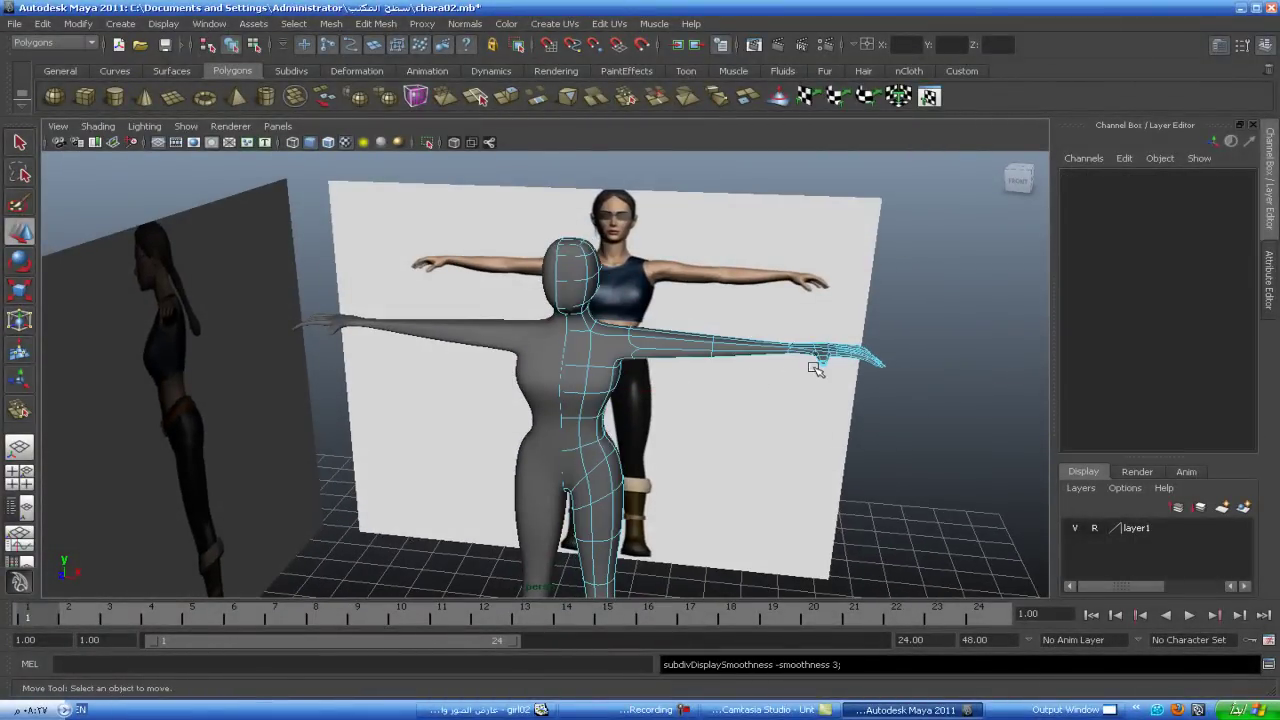
pyautogui.keyDown('alt'); pyautogui.moveTo(816, 368); pyautogui.dragTo(771, 274); pyautogui.keyUp('alt')
pyautogui.moveTo(487, 234); pyautogui.dragTo(527, 220, button='right')
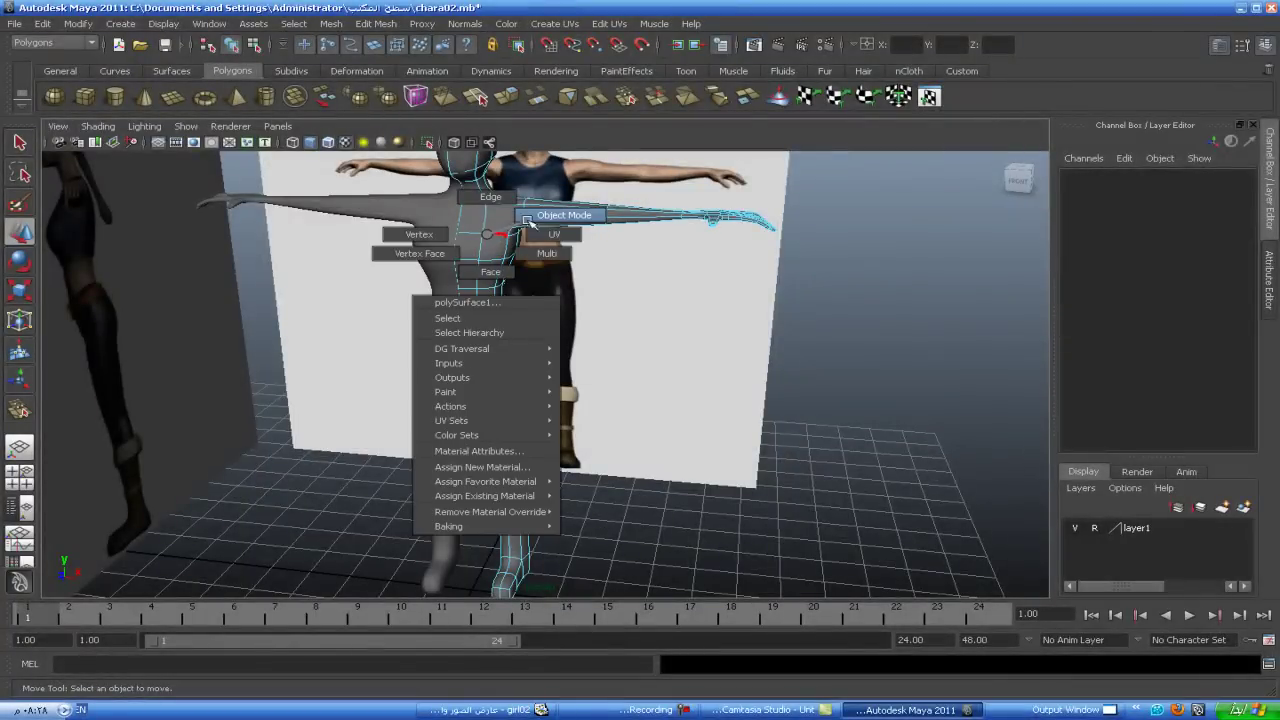
pyautogui.scroll(-3, 800, 375)
pyautogui.scroll(-1, 786, 384)
pyautogui.moveTo(786, 384)
pyautogui.keyDown('alt'); pyautogui.mouseDown()
pyautogui.moveTo(617, 403)
pyautogui.moveTo(543, 437)
pyautogui.moveTo(786, 346)
pyautogui.moveTo(980, 411)
pyautogui.moveTo(797, 403)
pyautogui.mouseUp(); pyautogui.keyUp('alt')
pyautogui.click(572, 312)
# - Return the body to low-poly display, frame it, and marquee-select all the hand's vertices
pyautogui.press('1')
pyautogui.press('f')
pyautogui.scroll(-2, 586, 423)
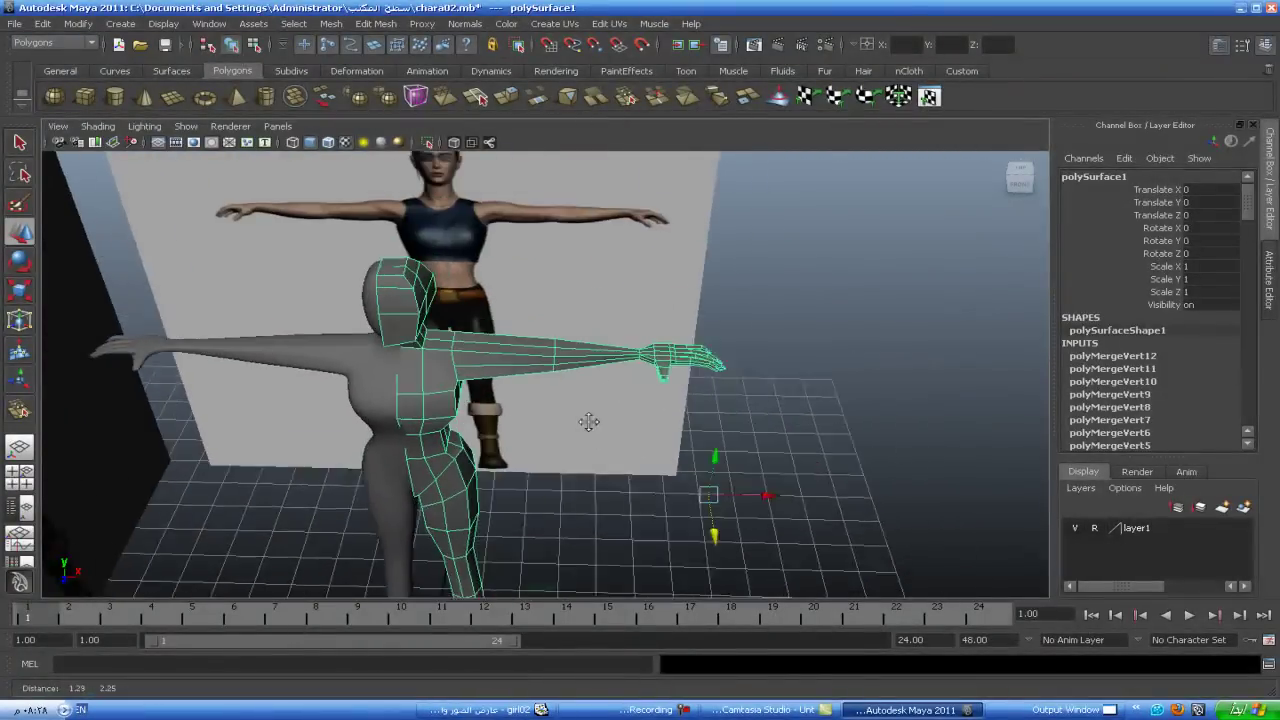
pyautogui.scroll(5, 571, 437)
pyautogui.moveTo(773, 379); pyautogui.dragTo(783, 344, button='right')
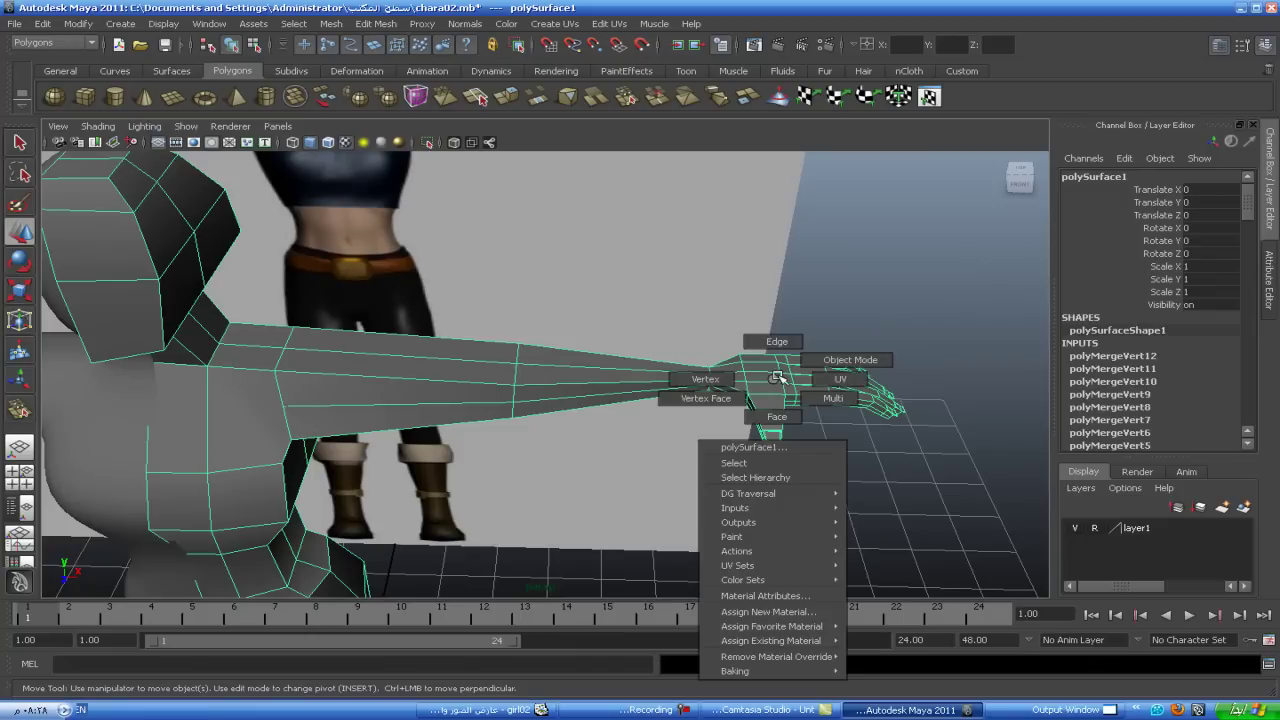
pyautogui.scroll(-5, 845, 468)
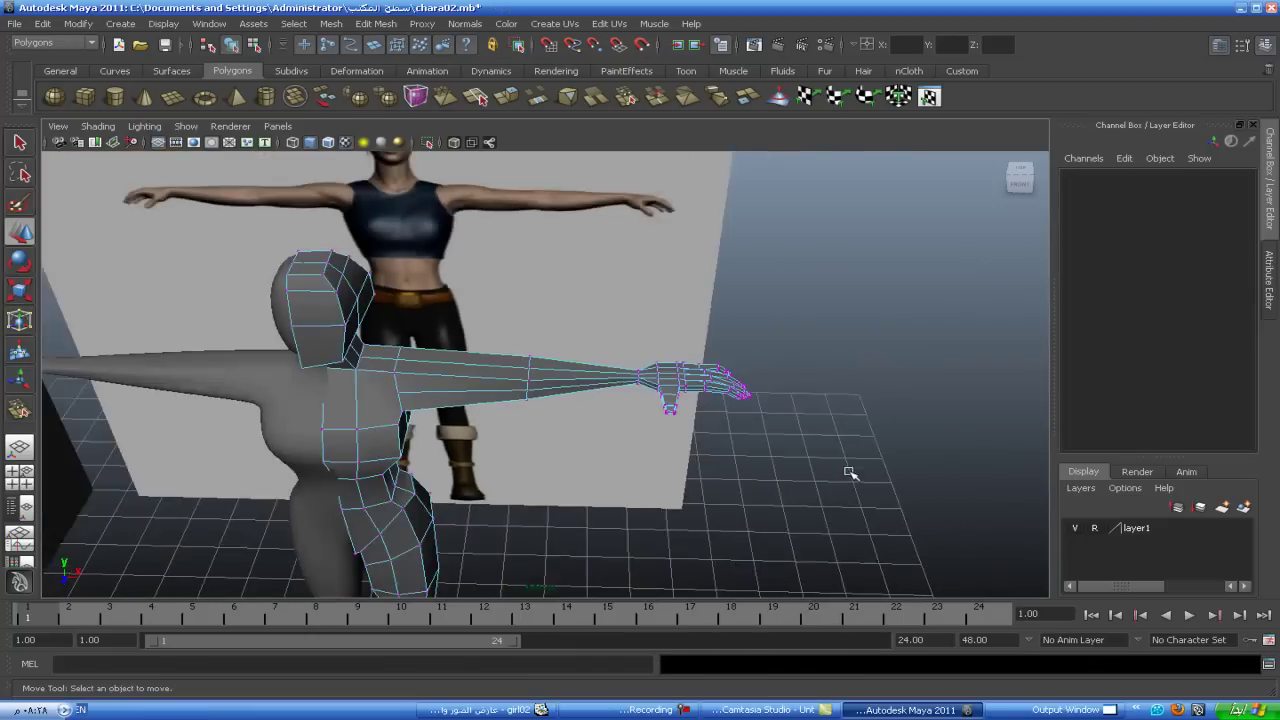
pyautogui.moveTo(795, 322)
pyautogui.mouseDown()
pyautogui.moveTo(607, 440)
pyautogui.moveTo(574, 443)
pyautogui.mouseUp()
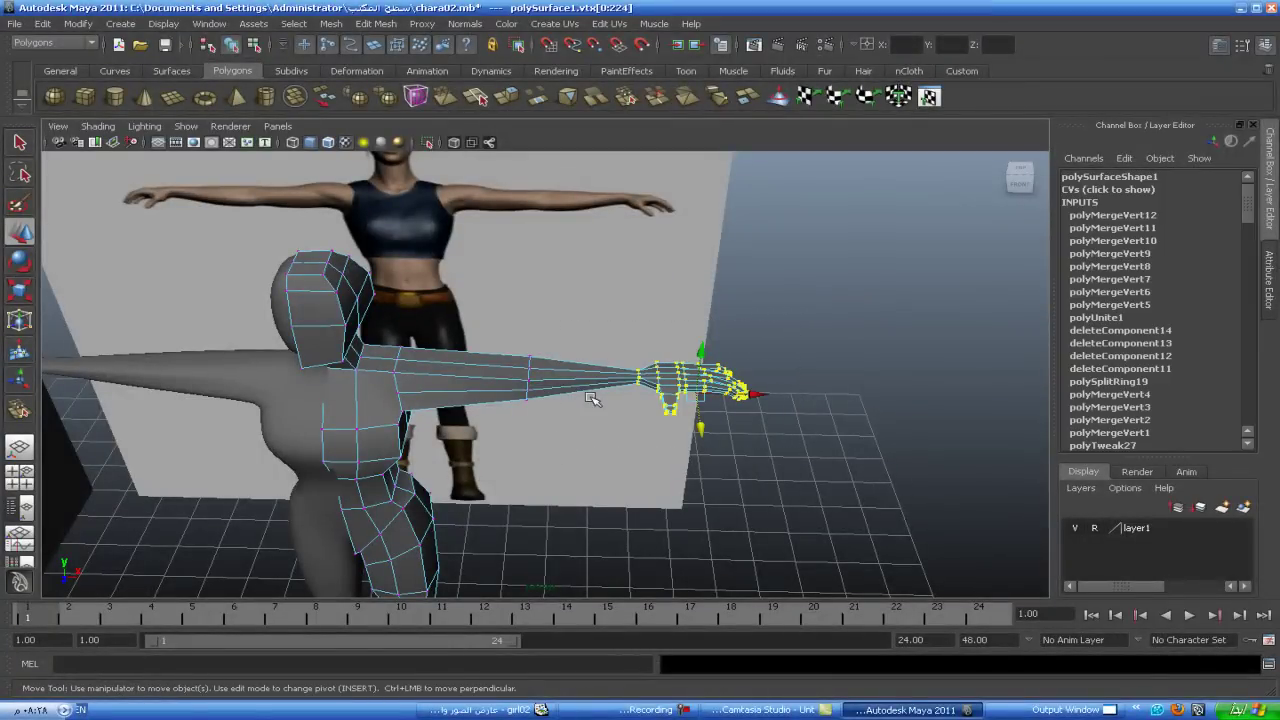
# - Rotate the hand vertices around the Y axis to line up with the outstretched arm
pyautogui.keyDown('alt'); pyautogui.moveTo(683, 458); pyautogui.dragTo(459, 407); pyautogui.keyUp('alt')
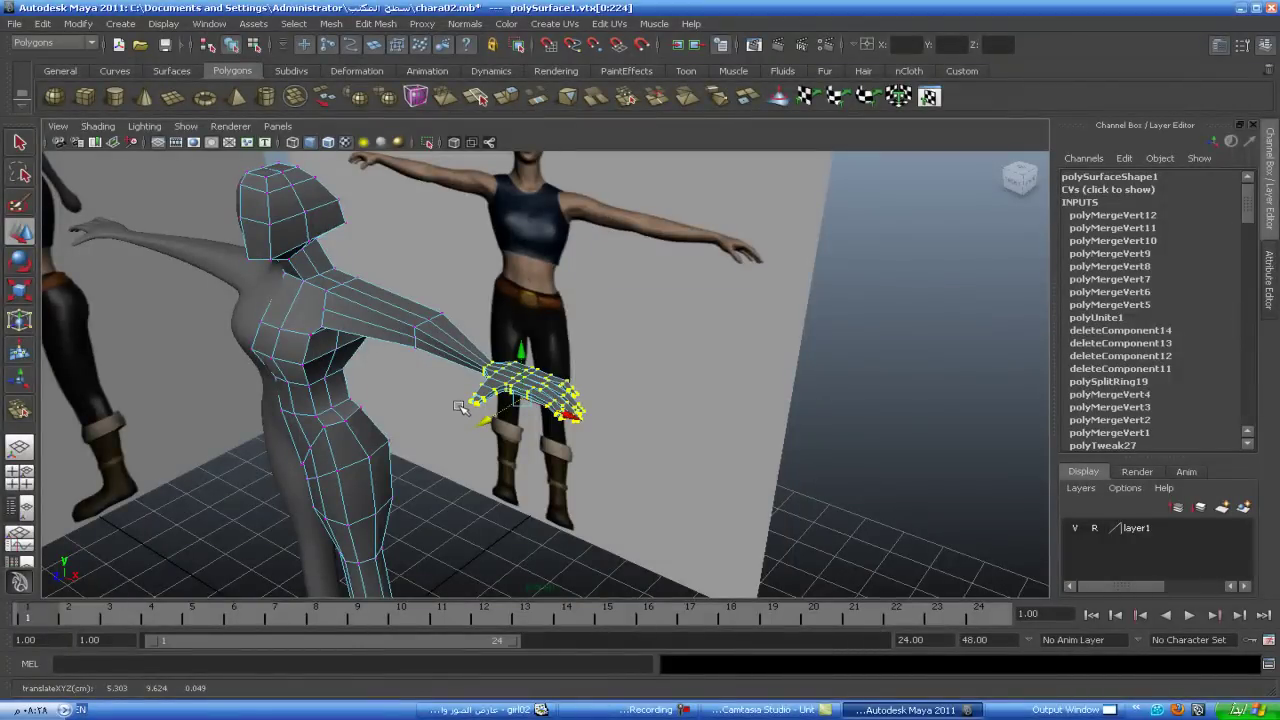
pyautogui.press('e')
pyautogui.moveTo(539, 440); pyautogui.dragTo(466, 364)
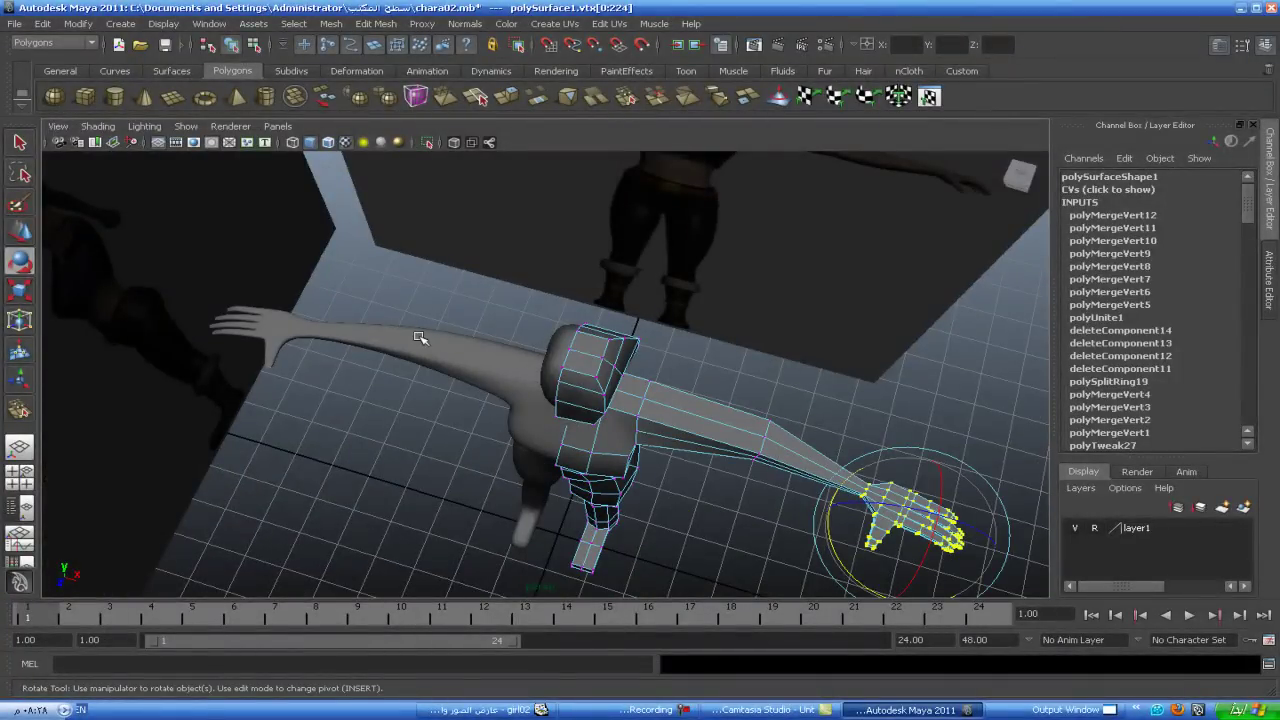
pyautogui.moveTo(423, 457)
pyautogui.keyDown('alt'); pyautogui.mouseDown()
pyautogui.moveTo(437, 423)
pyautogui.moveTo(560, 400)
pyautogui.mouseUp(); pyautogui.keyUp('alt')
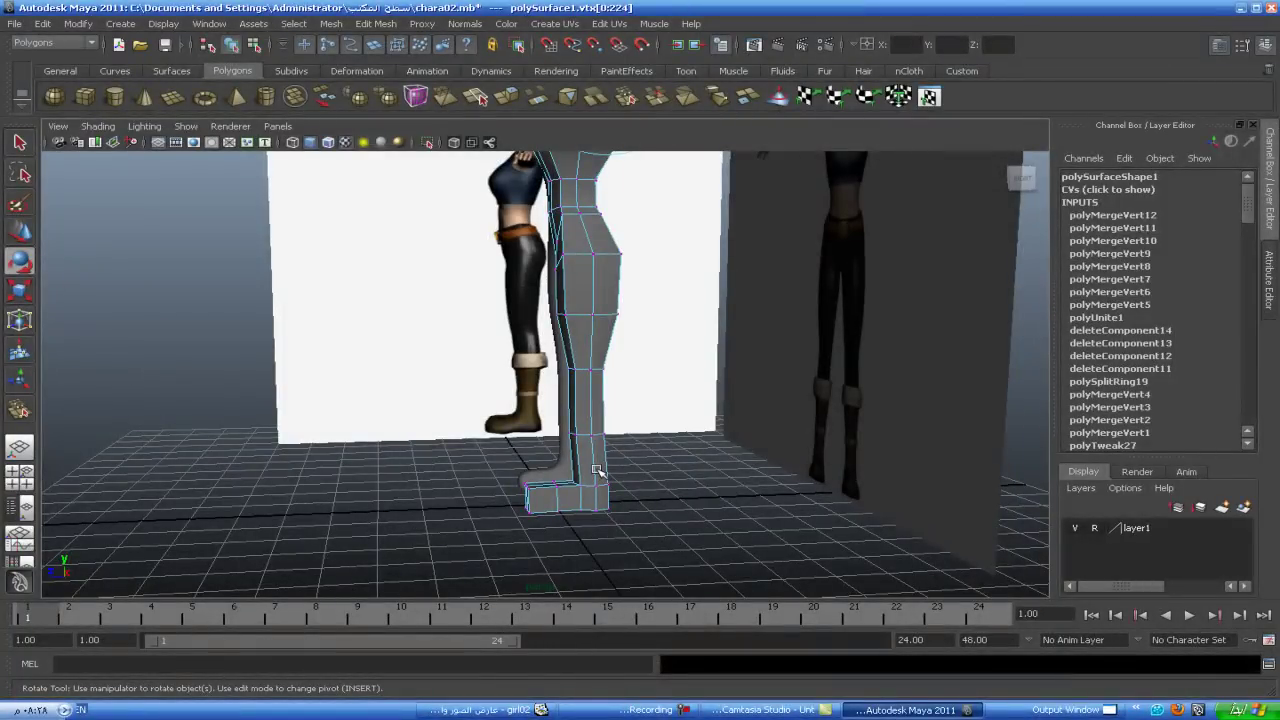
pyautogui.moveTo(586, 412)
pyautogui.keyDown('alt'); pyautogui.mouseDown()
pyautogui.moveTo(437, 423)
pyautogui.moveTo(520, 352)
pyautogui.moveTo(516, 380)
pyautogui.moveTo(470, 390)
pyautogui.mouseUp(); pyautogui.keyUp('alt')
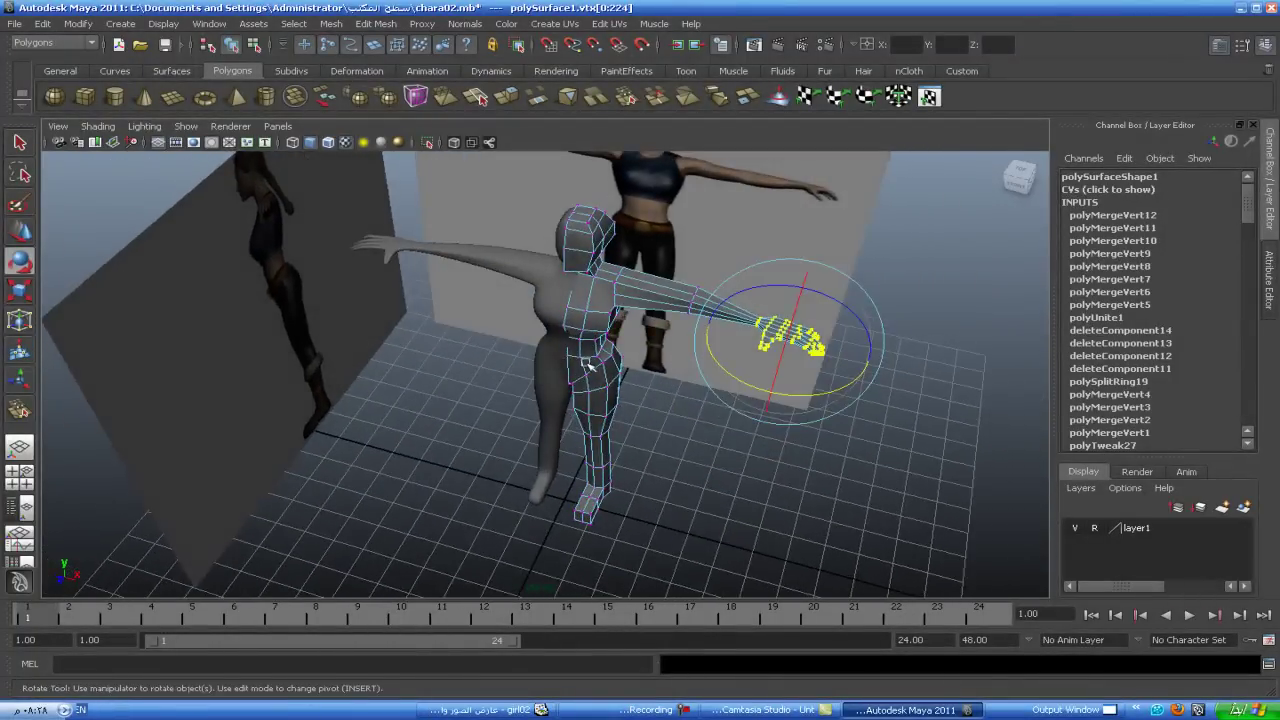
pyautogui.keyDown('alt'); pyautogui.moveTo(470, 390); pyautogui.dragTo(407, 403, button='right'); pyautogui.keyUp('alt')
pyautogui.keyDown('alt'); pyautogui.moveTo(407, 403); pyautogui.dragTo(455, 447); pyautogui.keyUp('alt')
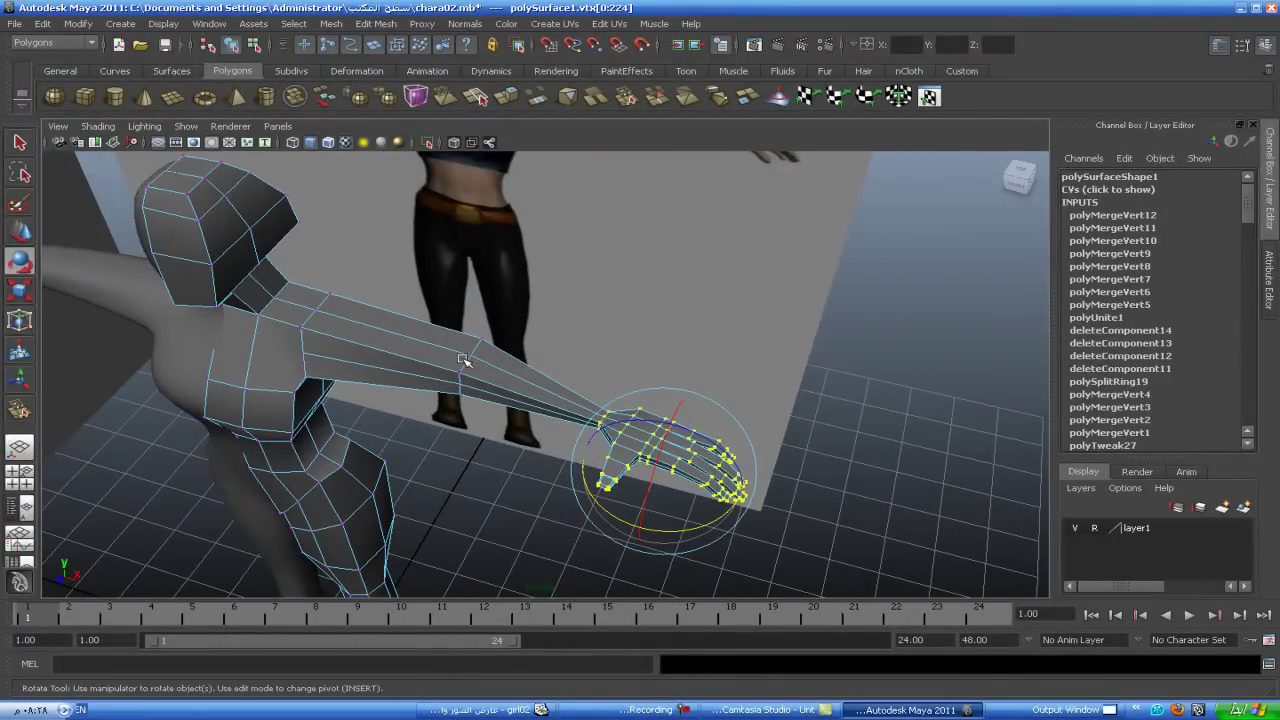
pyautogui.moveTo(465, 363); pyautogui.dragTo(459, 358, button='right')
# - Select the elbow edge loop and apply Bevel Edge to it
pyautogui.click(465, 368)
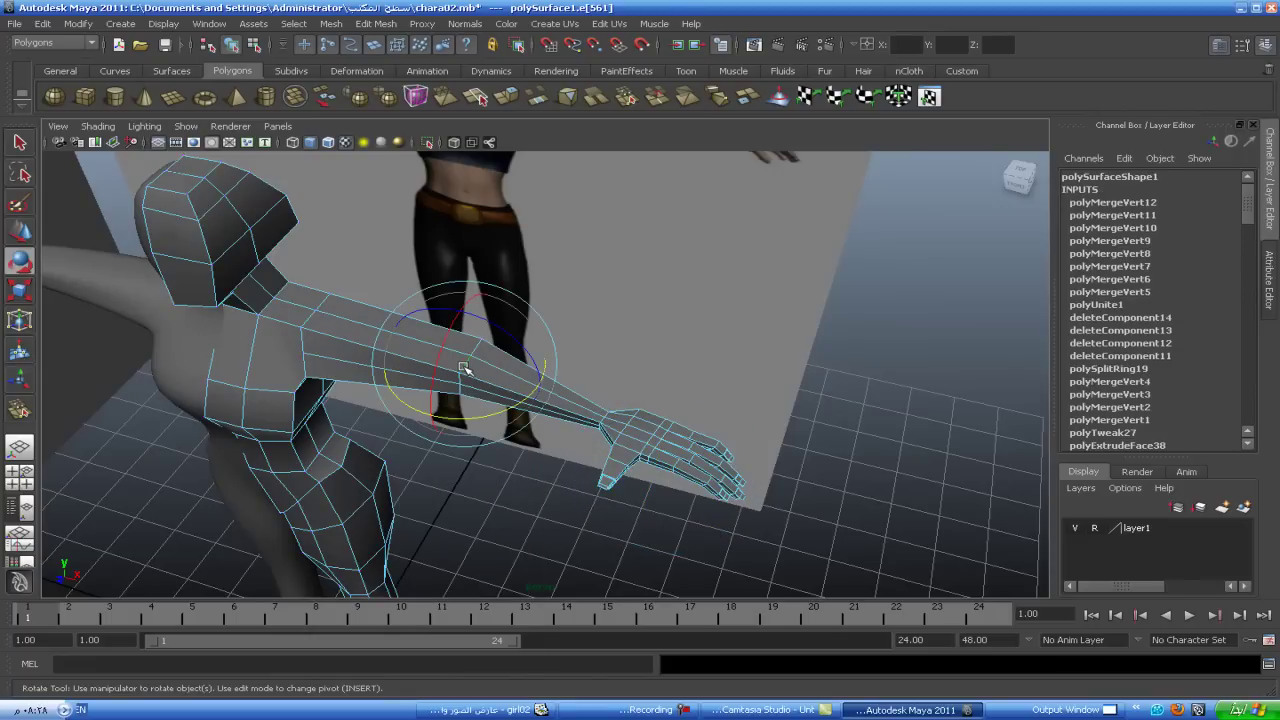
pyautogui.click(20, 232)
pyautogui.doubleClick(465, 370)
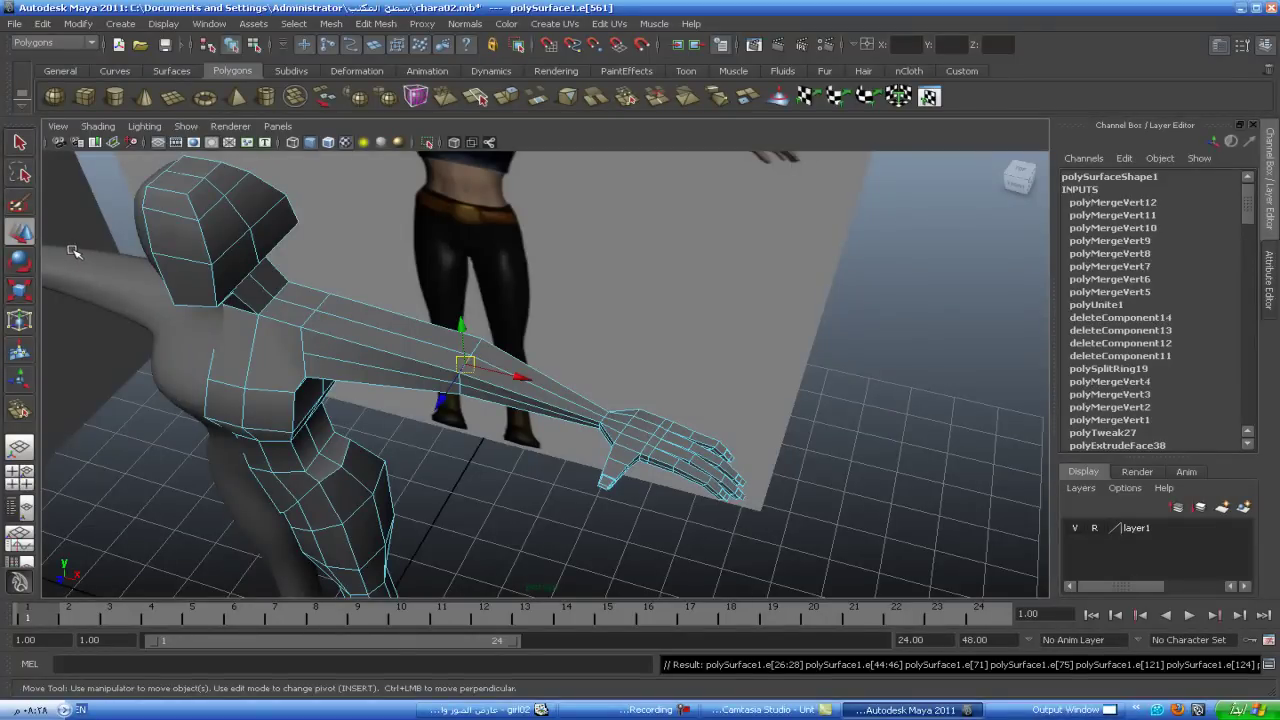
pyautogui.doubleClick(475, 348)
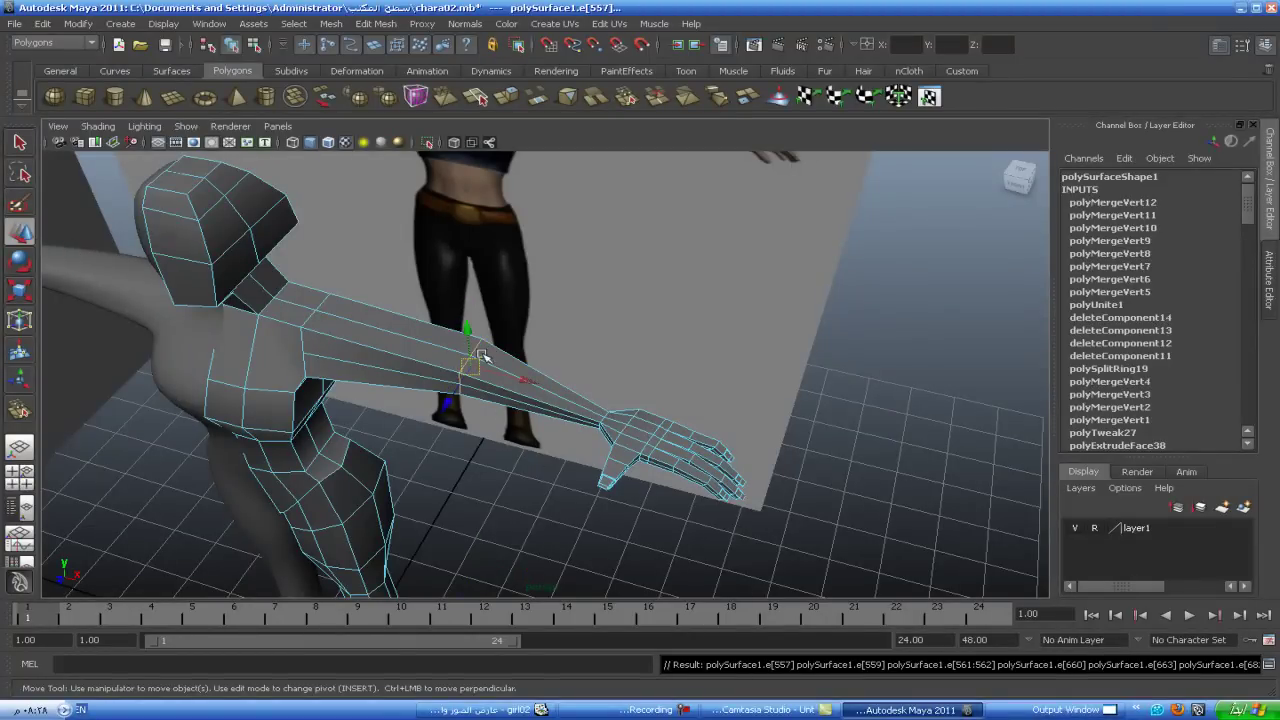
pyautogui.keyDown('shift'); pyautogui.moveTo(478, 348); pyautogui.dragTo(560, 349, button='right'); pyautogui.keyUp('shift')
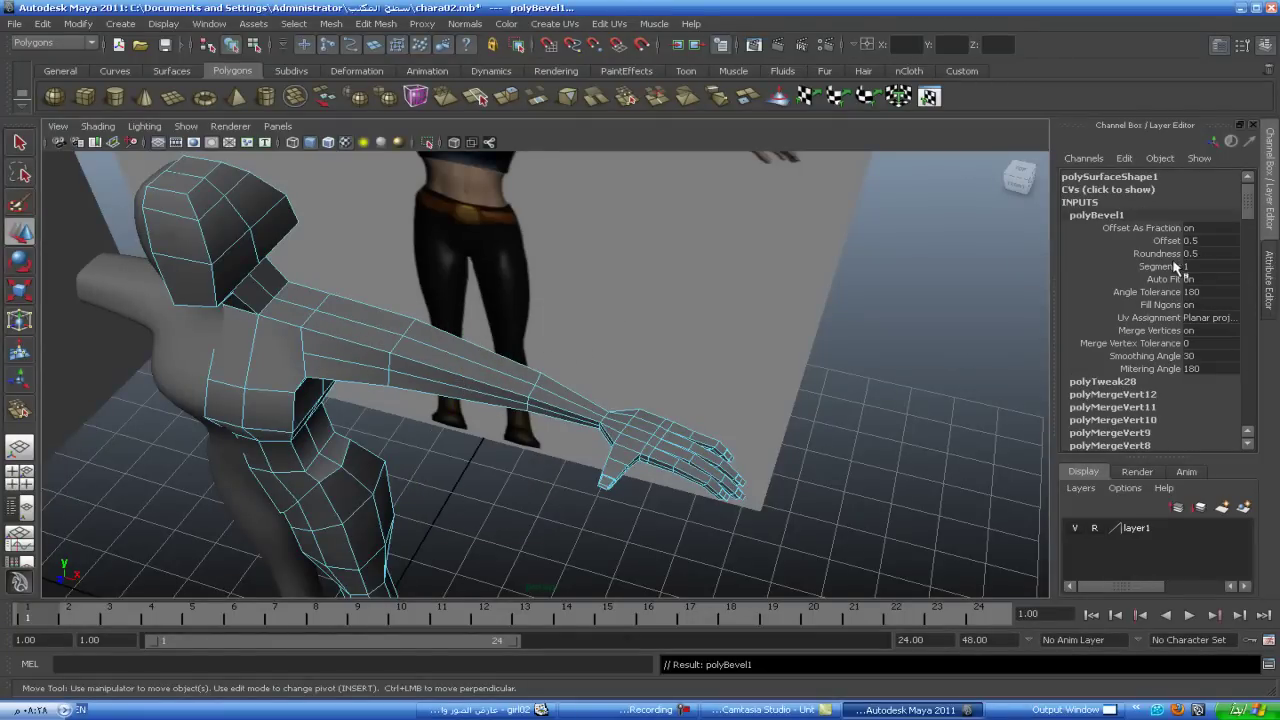
# - Set polyBevel1 to 2 segments with an offset of 0.1
pyautogui.click(1160, 266)
pyautogui.moveTo(1016, 295); pyautogui.dragTo(1010, 277, button='middle')
pyautogui.click(1162, 241)
pyautogui.keyDown('alt'); pyautogui.moveTo(990, 296); pyautogui.dragTo(923, 334); pyautogui.keyUp('alt')
pyautogui.moveTo(923, 334)
pyautogui.keyDown('alt'); pyautogui.mouseDown(button='right')
pyautogui.moveTo(723, 371)
pyautogui.moveTo(194, 357)
pyautogui.mouseUp(button='right'); pyautogui.keyUp('alt')
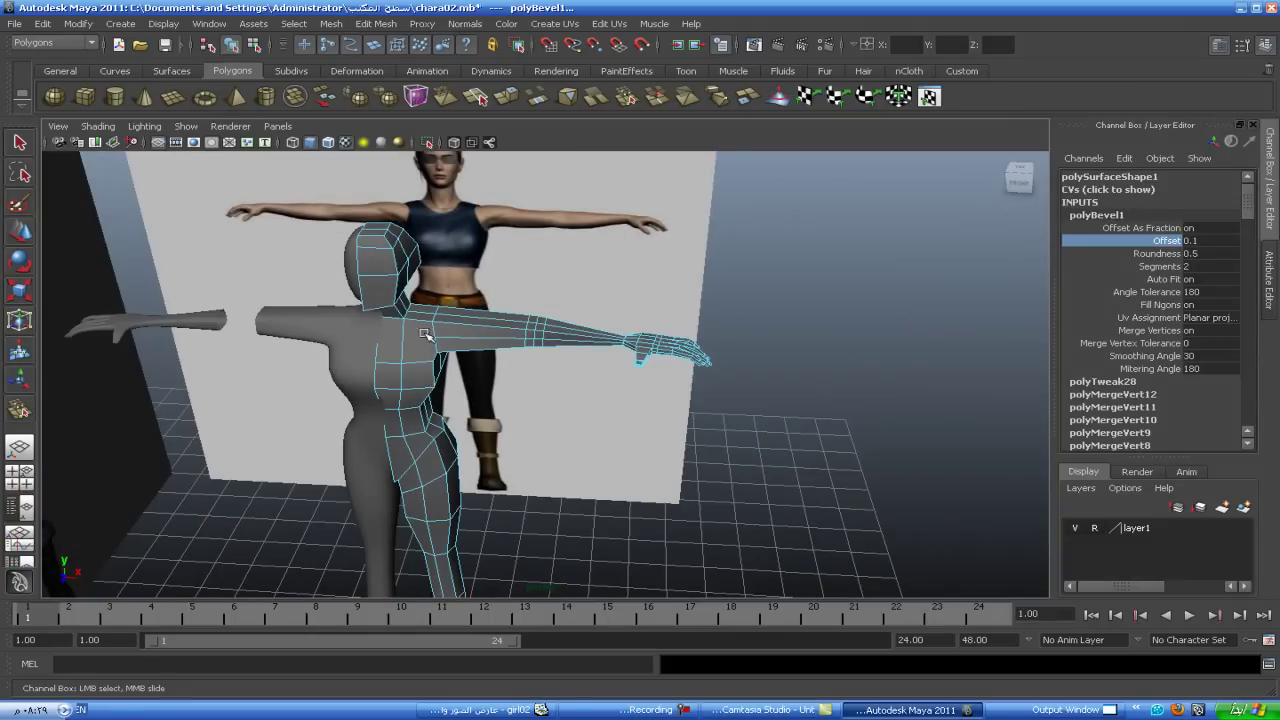
pyautogui.moveTo(477, 376)
pyautogui.keyDown('alt'); pyautogui.mouseDown()
pyautogui.moveTo(469, 357)
pyautogui.moveTo(540, 318)
pyautogui.moveTo(560, 354)
pyautogui.mouseUp(); pyautogui.keyUp('alt')
pyautogui.keyDown('alt'); pyautogui.moveTo(560, 354); pyautogui.dragTo(613, 407, button='middle'); pyautogui.keyUp('alt')
pyautogui.keyDown('alt'); pyautogui.moveTo(613, 407); pyautogui.dragTo(635, 403, button='right'); pyautogui.keyUp('alt')
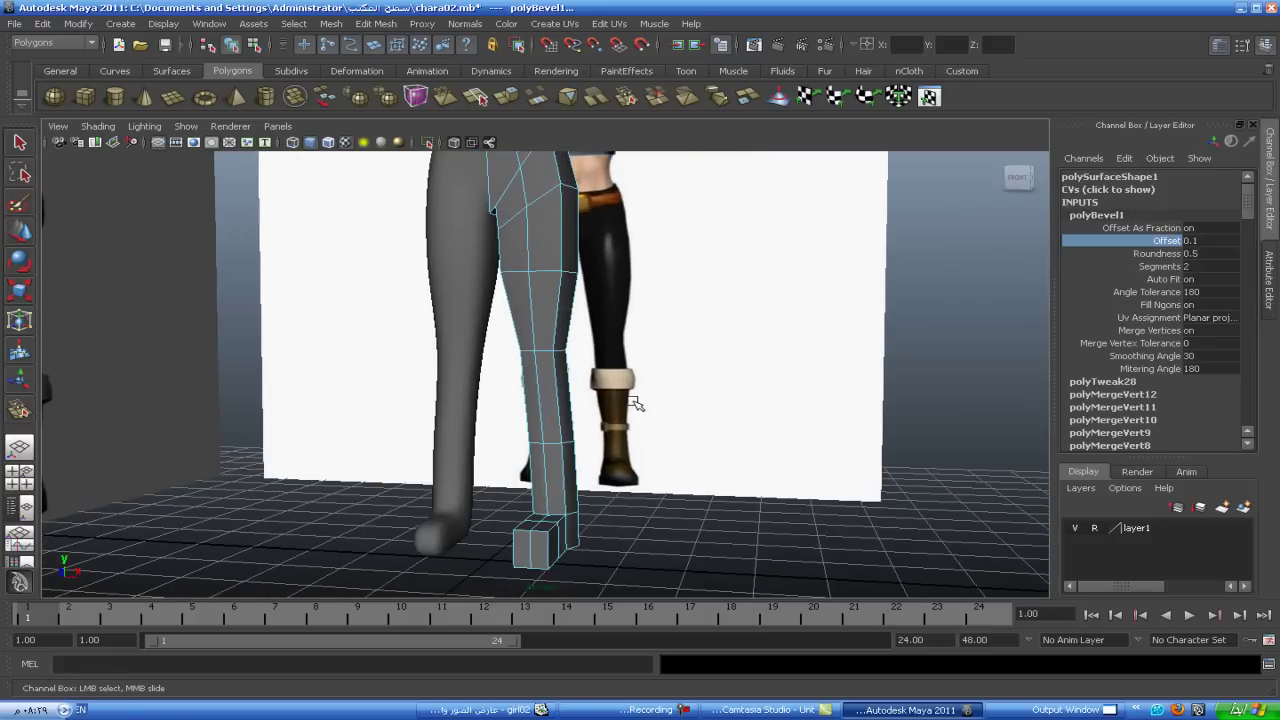
# - Select the knee edge loop, bevel it, and set polyBevel2 to 2 segments
pyautogui.click(560, 358)
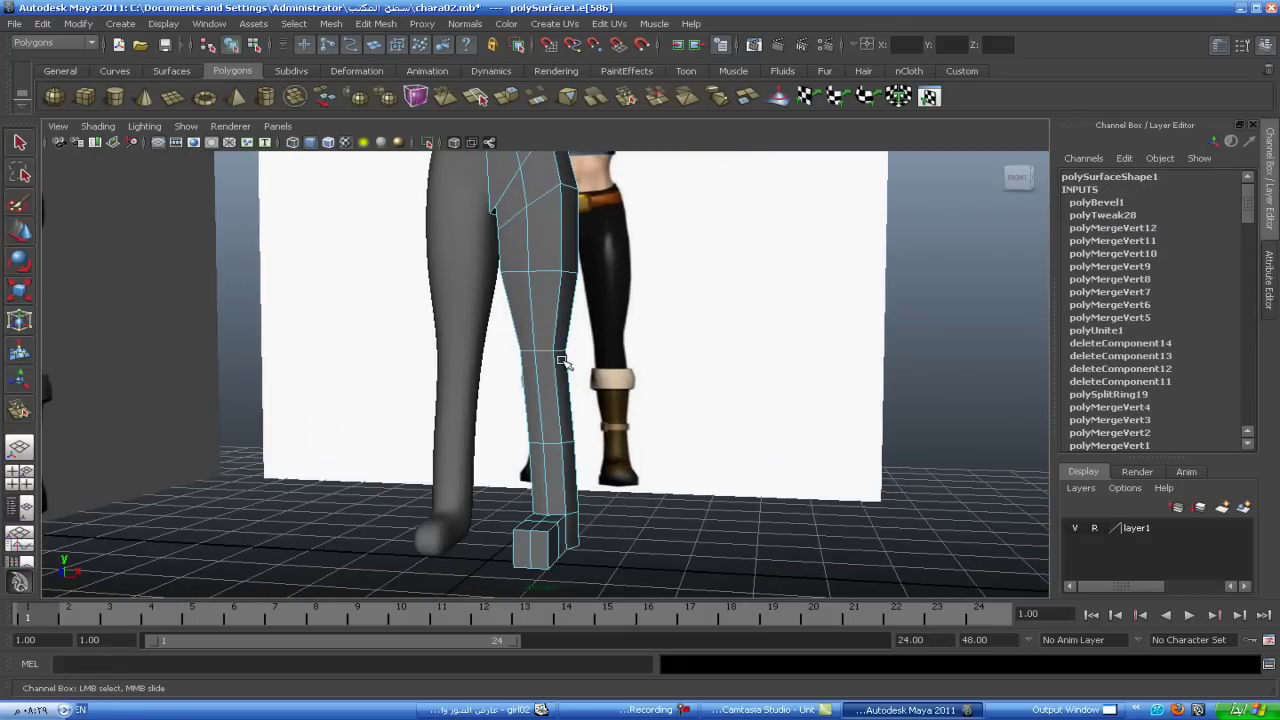
pyautogui.doubleClick(562, 361)
pyautogui.keyDown('shift'); pyautogui.moveTo(551, 354); pyautogui.dragTo(594, 357, button='right'); pyautogui.keyUp('shift')
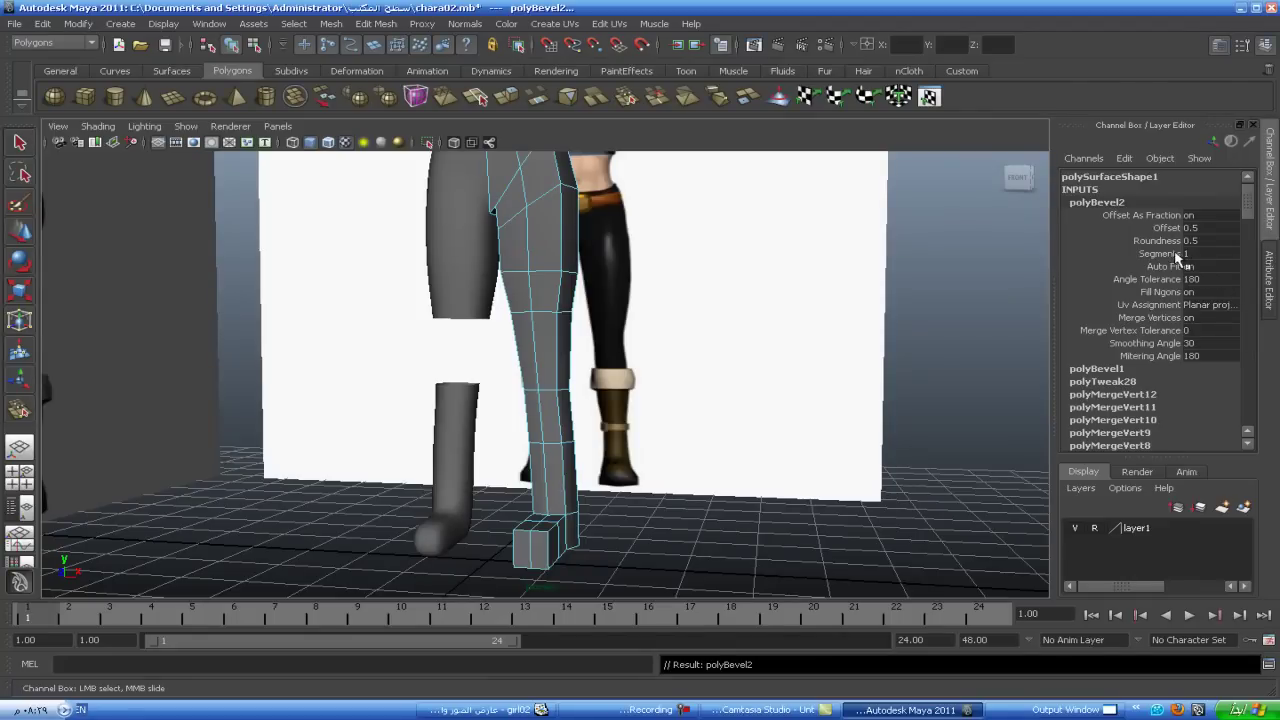
pyautogui.click(1178, 258)
pyautogui.write('2')
pyautogui.press('Return')
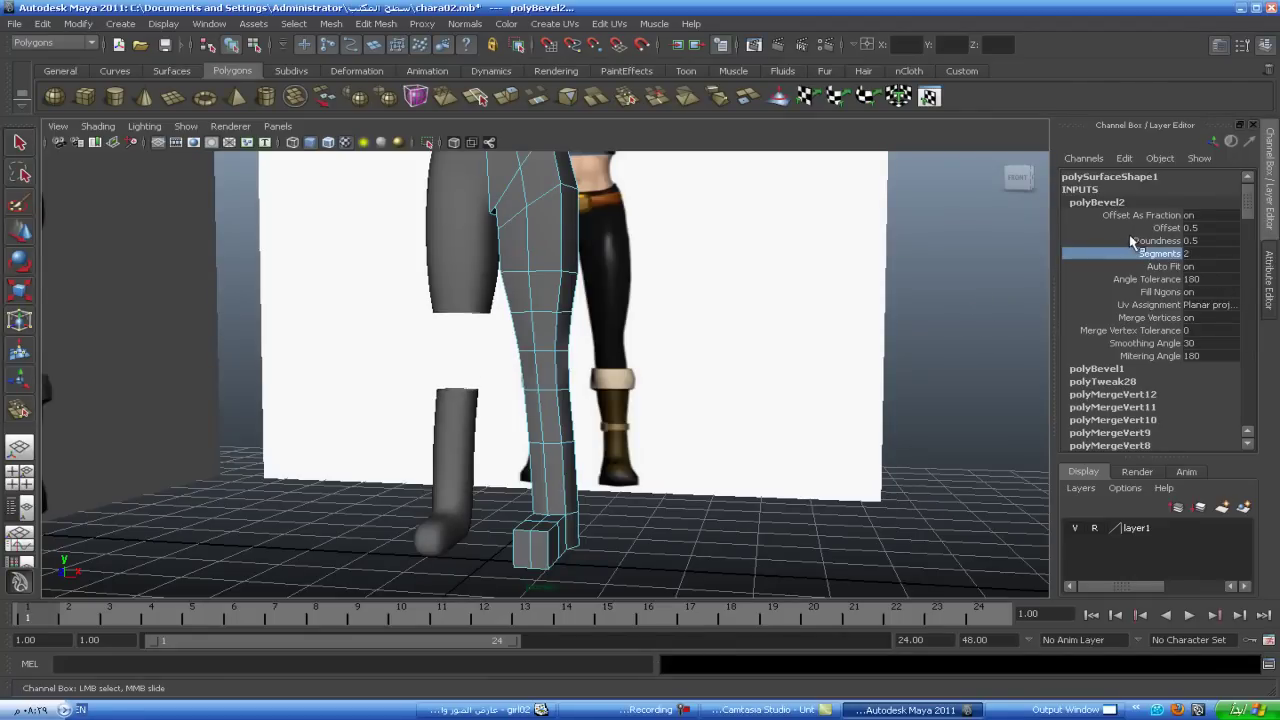
# - Narrow the knee bevel offset to 0.1 and inspect the knee and whole character
pyautogui.click(1155, 241)
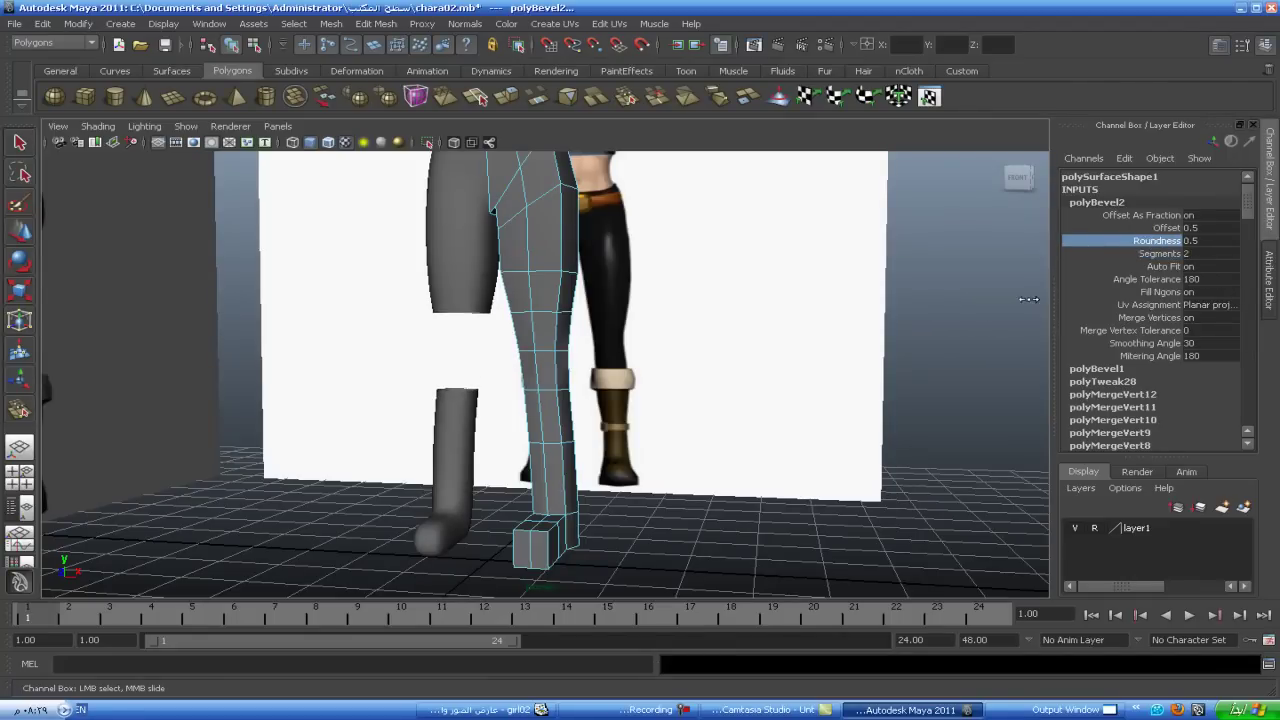
pyautogui.click(1165, 228)
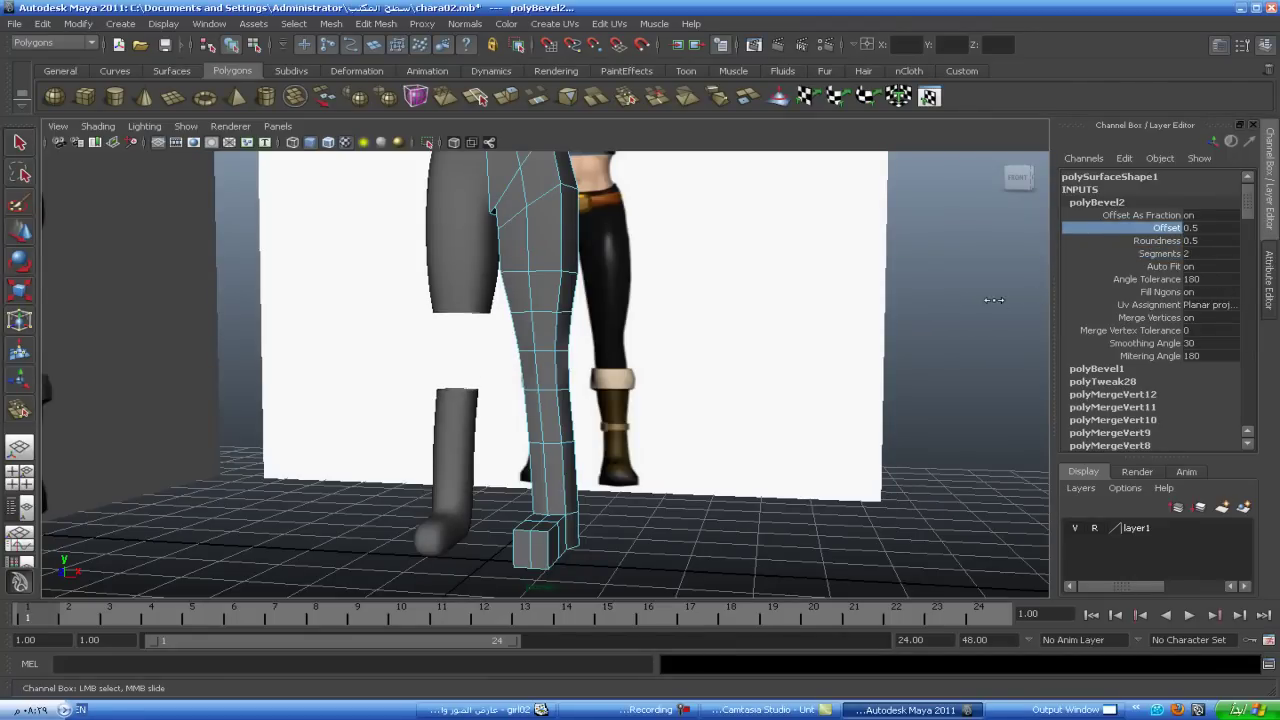
pyautogui.moveTo(1040, 299); pyautogui.dragTo(990, 299, button='middle')
pyautogui.keyDown('alt'); pyautogui.moveTo(993, 302); pyautogui.dragTo(613, 362); pyautogui.keyUp('alt')
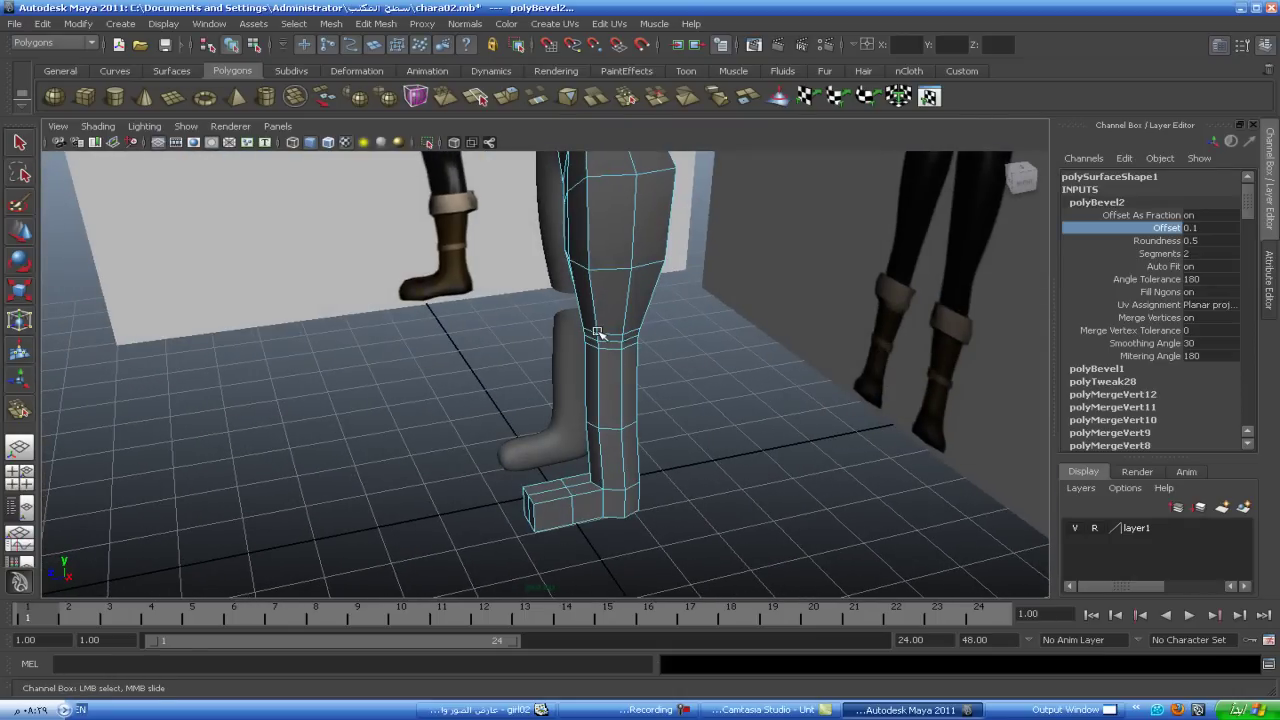
pyautogui.keyDown('alt'); pyautogui.moveTo(583, 329); pyautogui.dragTo(605, 346, button='right'); pyautogui.keyUp('alt')
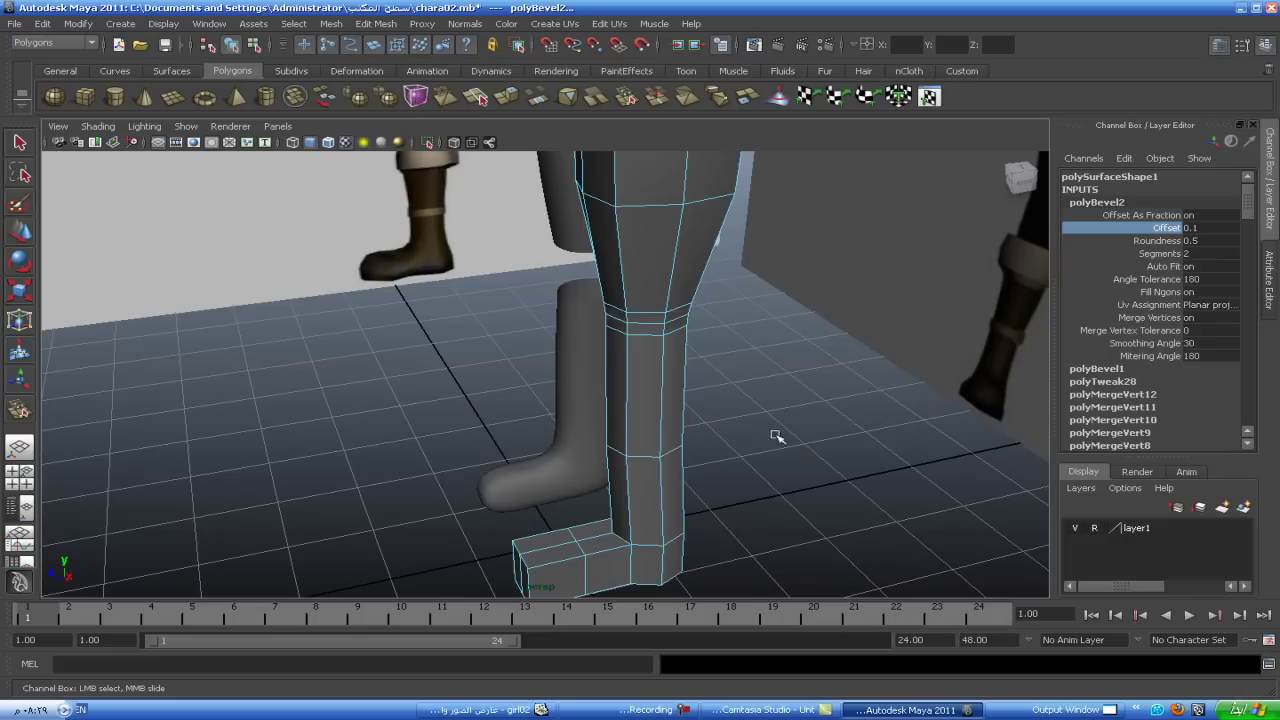
pyautogui.scroll(-5, 894, 360)
pyautogui.scroll(-5, 894, 360)
pyautogui.moveTo(894, 360)
pyautogui.keyDown('alt'); pyautogui.mouseDown()
pyautogui.moveTo(738, 410)
pyautogui.moveTo(803, 400)
pyautogui.moveTo(806, 380)
pyautogui.mouseUp(); pyautogui.keyUp('alt')
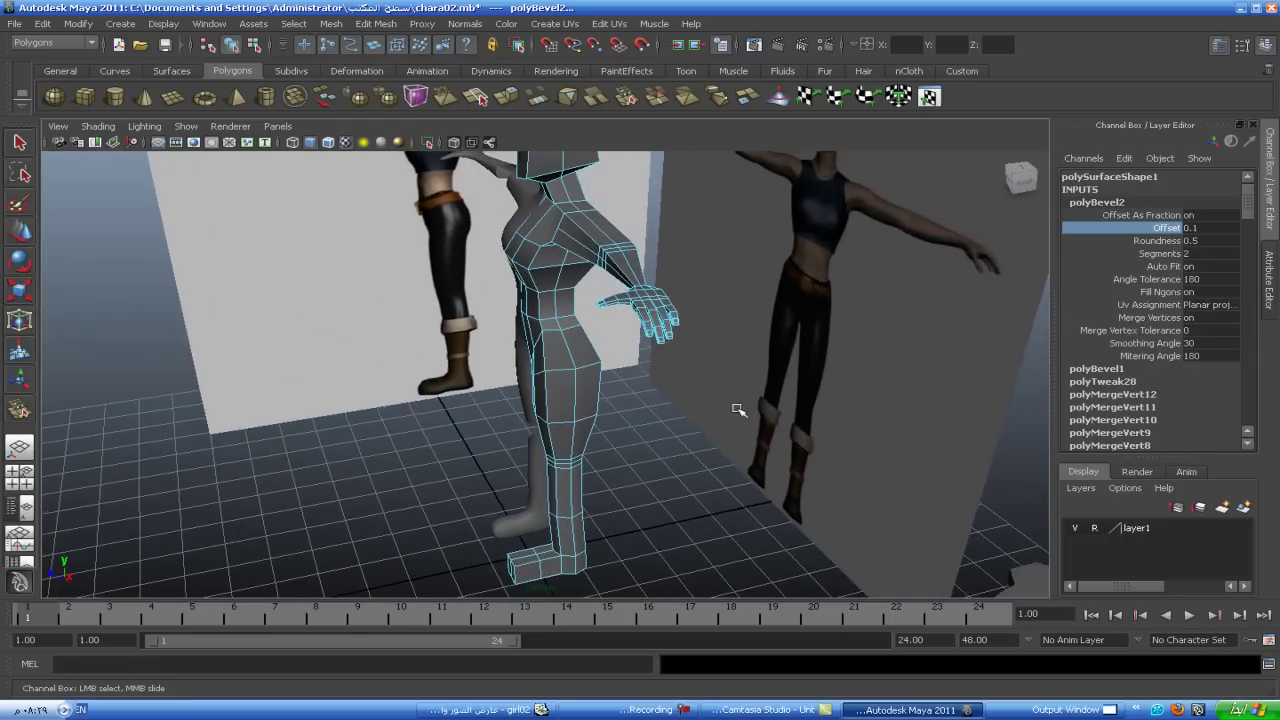
pyautogui.keyDown('alt'); pyautogui.moveTo(806, 380); pyautogui.dragTo(782, 428, button='middle'); pyautogui.keyUp('alt')
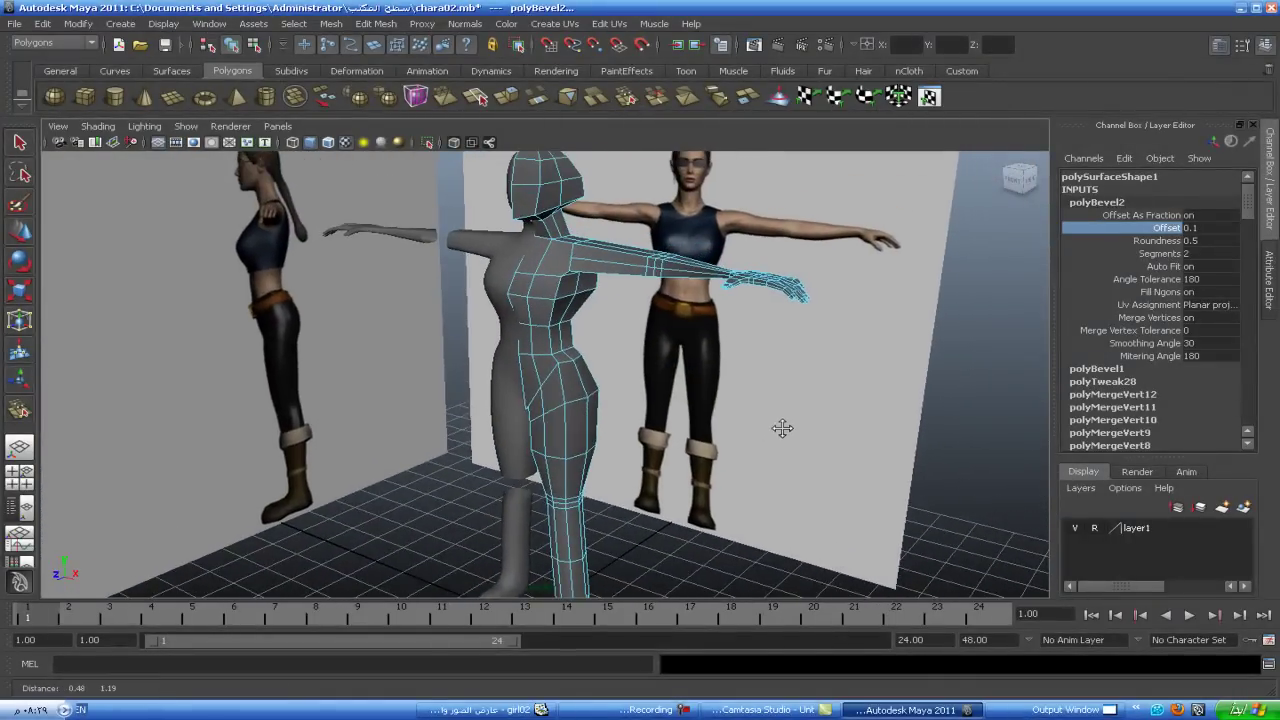